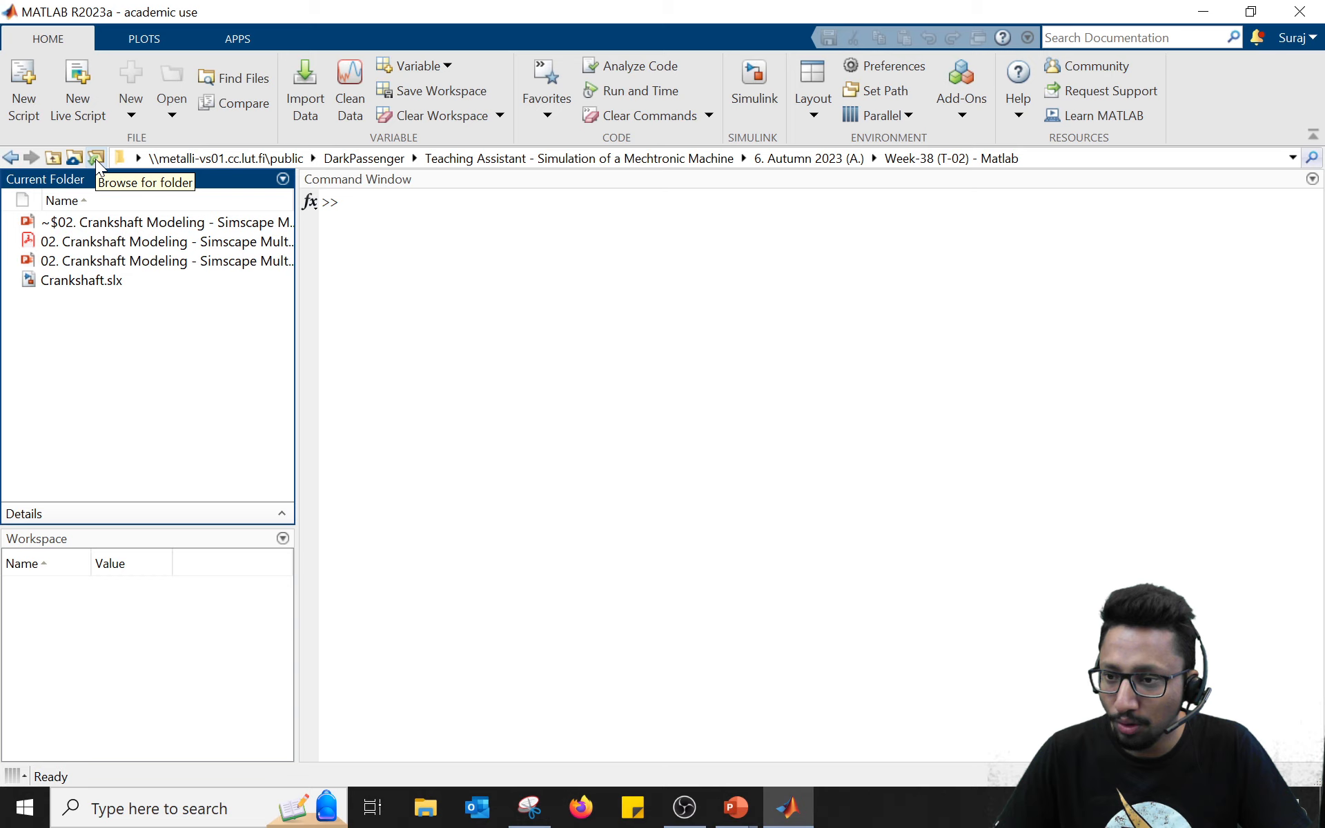
# Step: Create a new Simscape Multibody model with the smnew command and maximize its window
pyautogui.write('smnew')
pyautogui.press('Return')
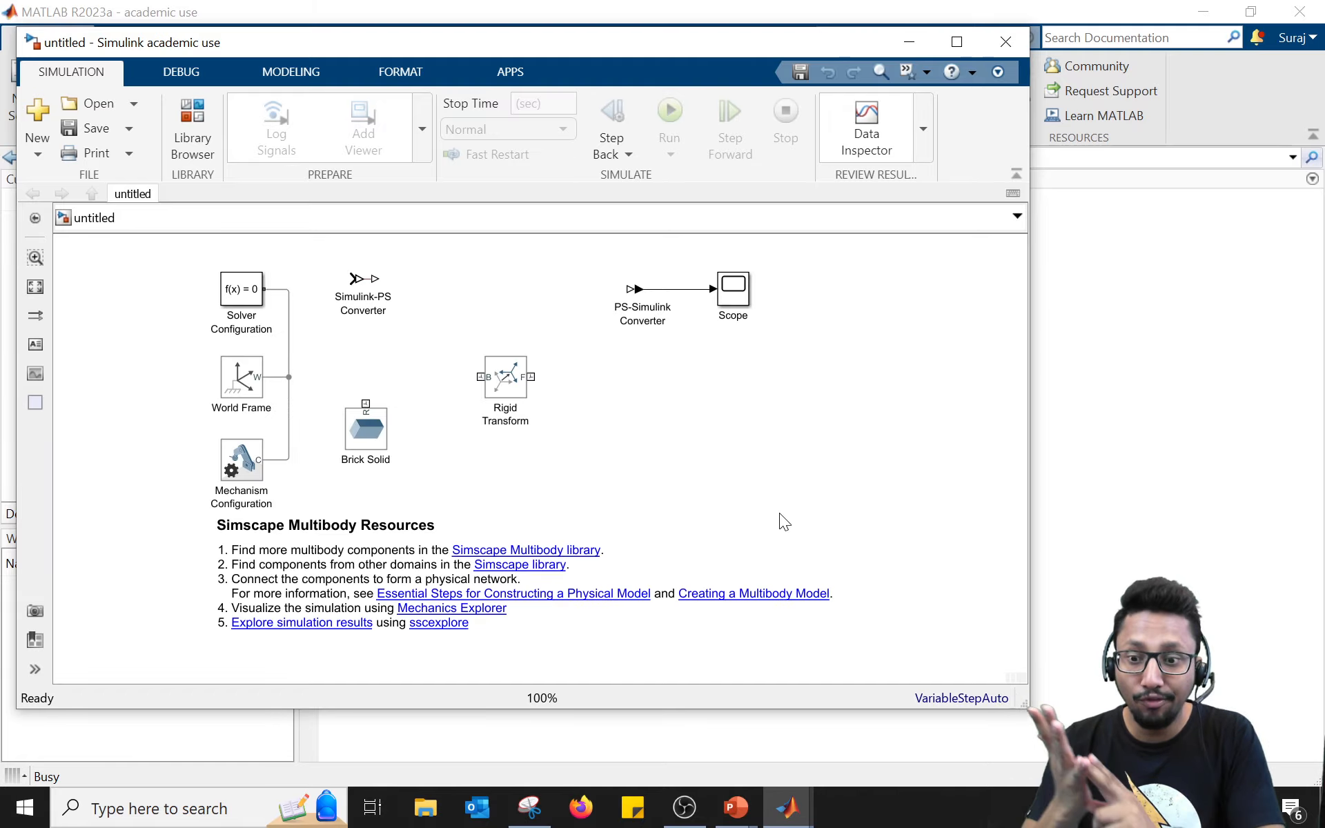
pyautogui.doubleClick(561, 41)
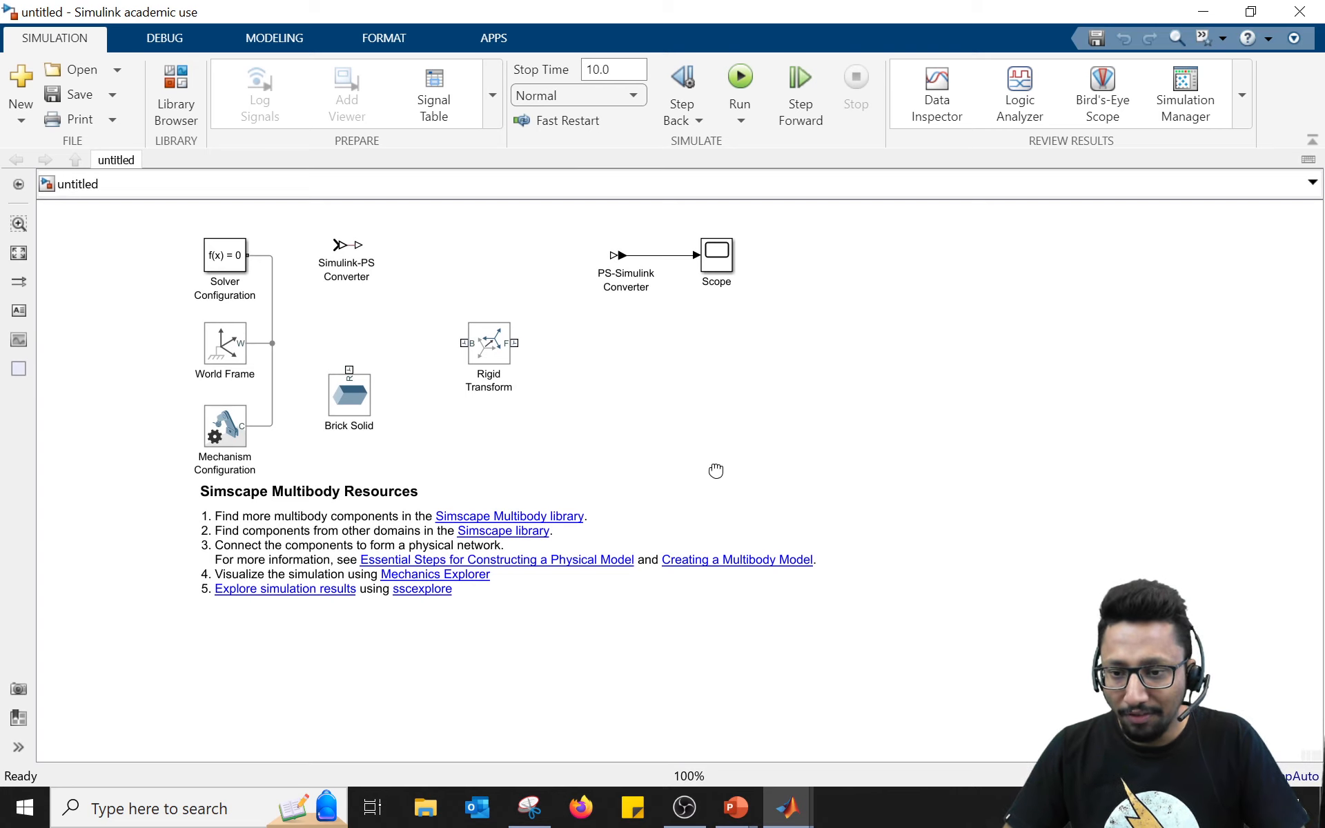
pyautogui.scroll(1, 694, 429)
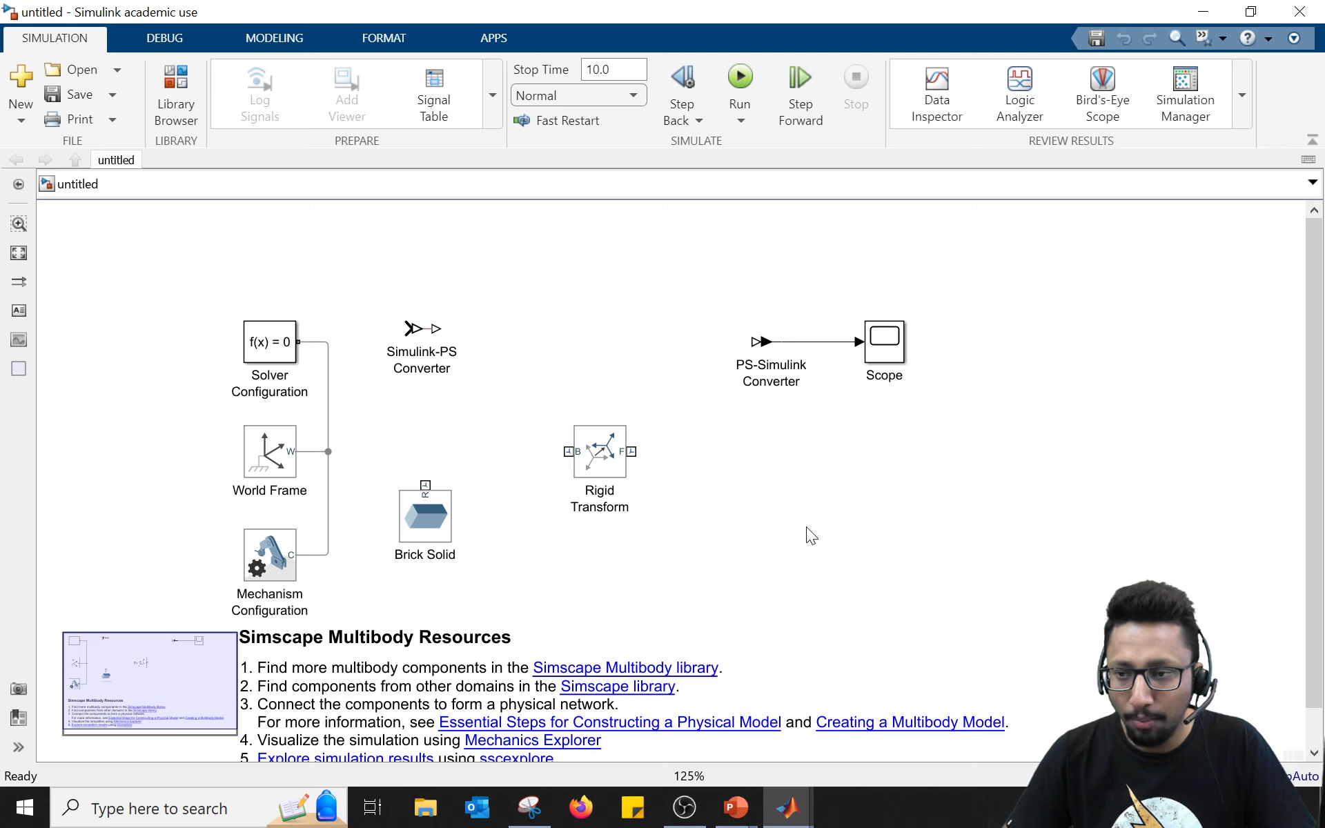
pyautogui.moveTo(806, 527); pyautogui.dragTo(815, 475)
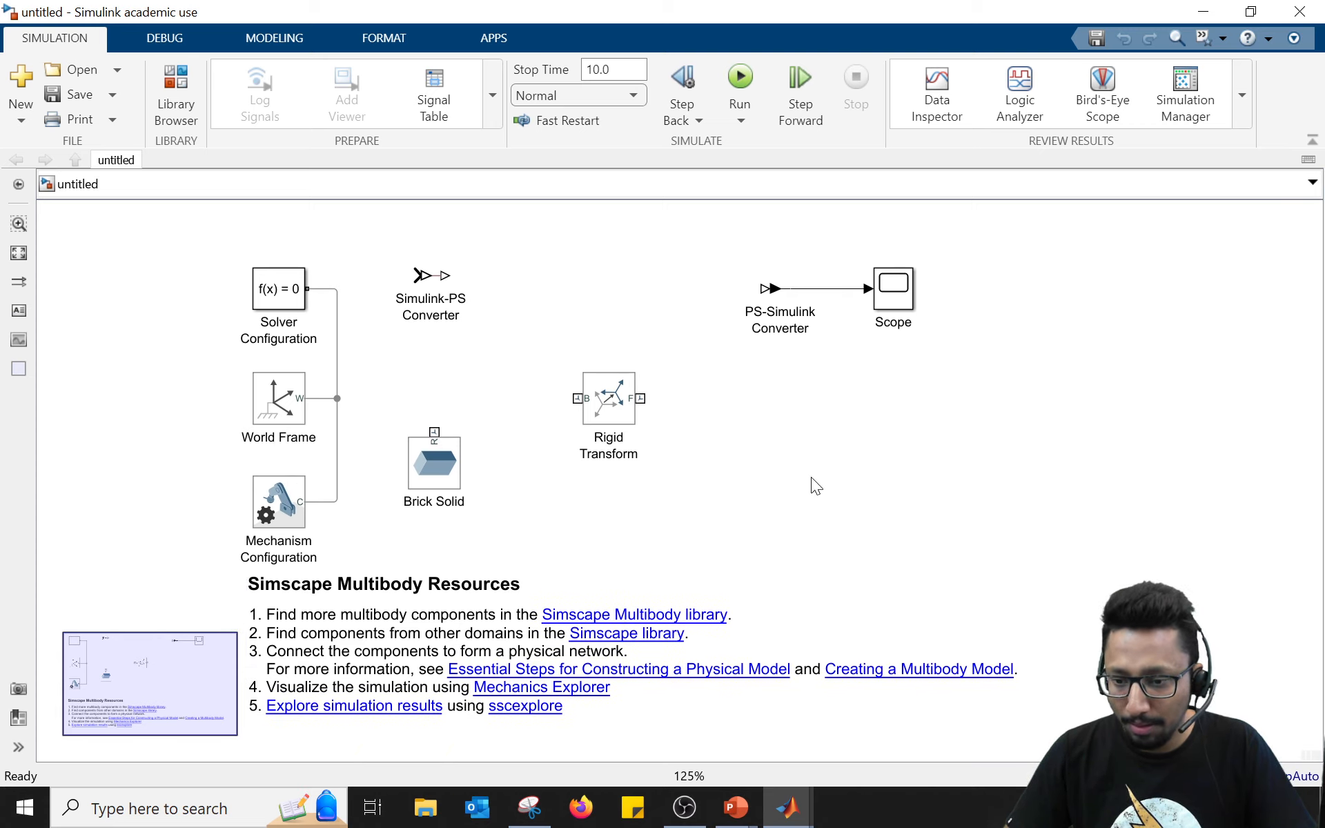
# Step: Save the new model as Crankshaft_YouTube in the same folder as Crankshaft.slx
pyautogui.click(112, 94)
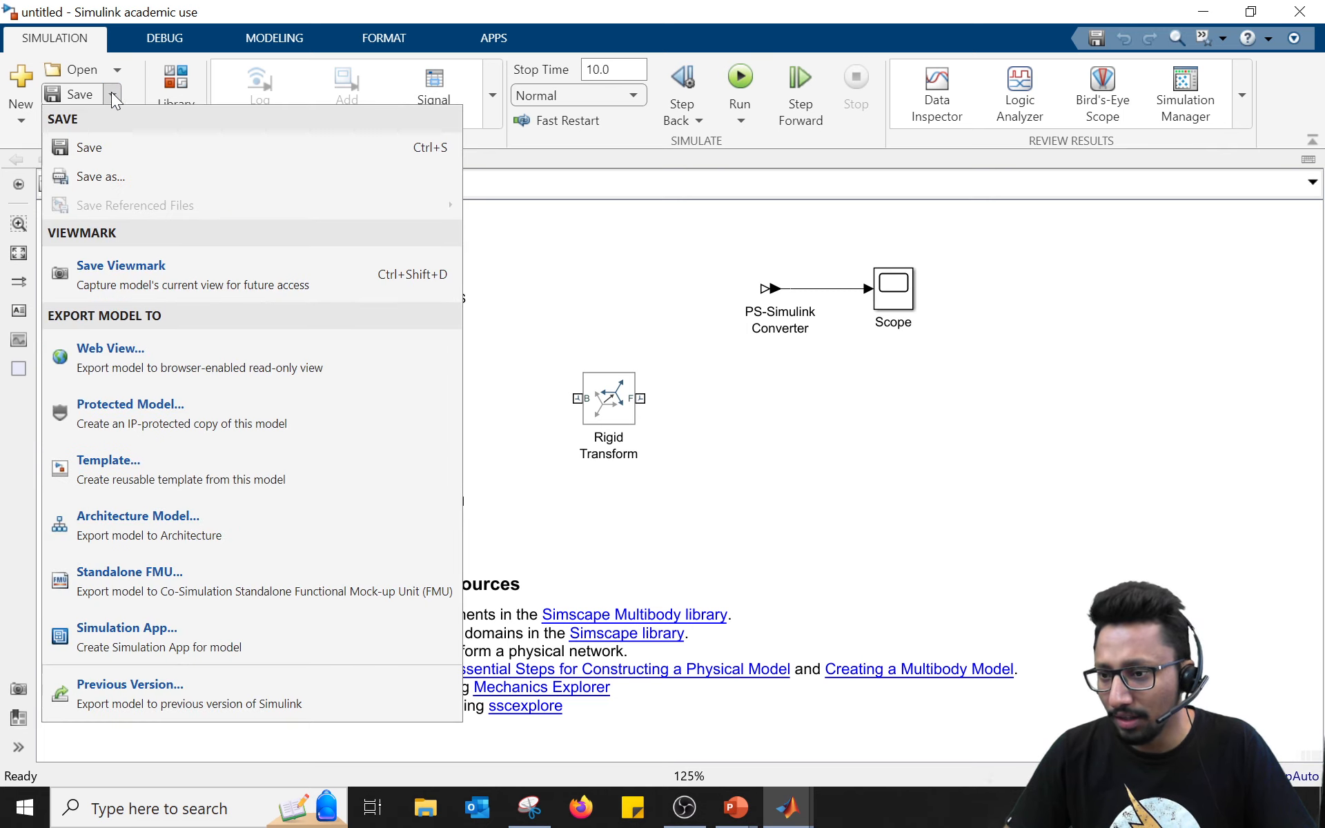
pyautogui.click(112, 178)
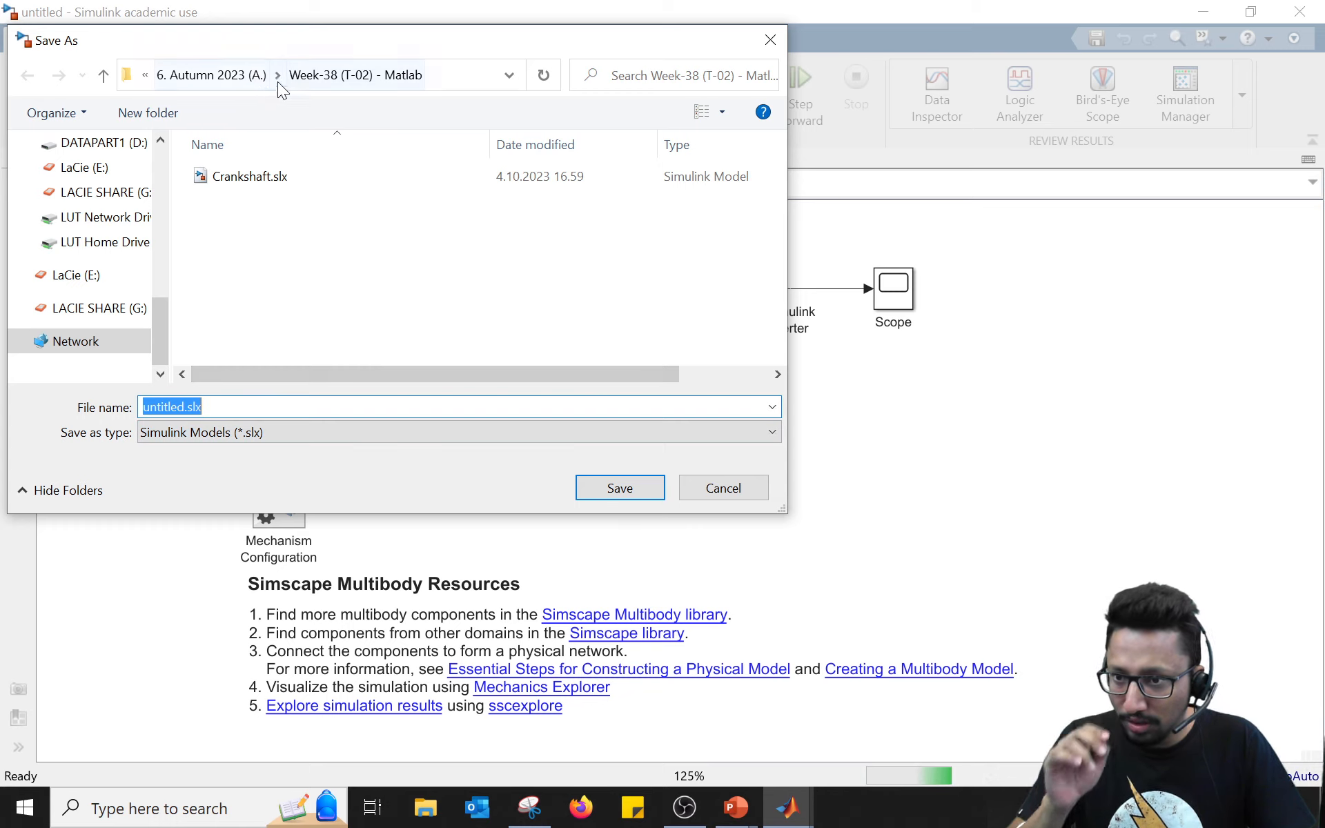
pyautogui.click(231, 176)
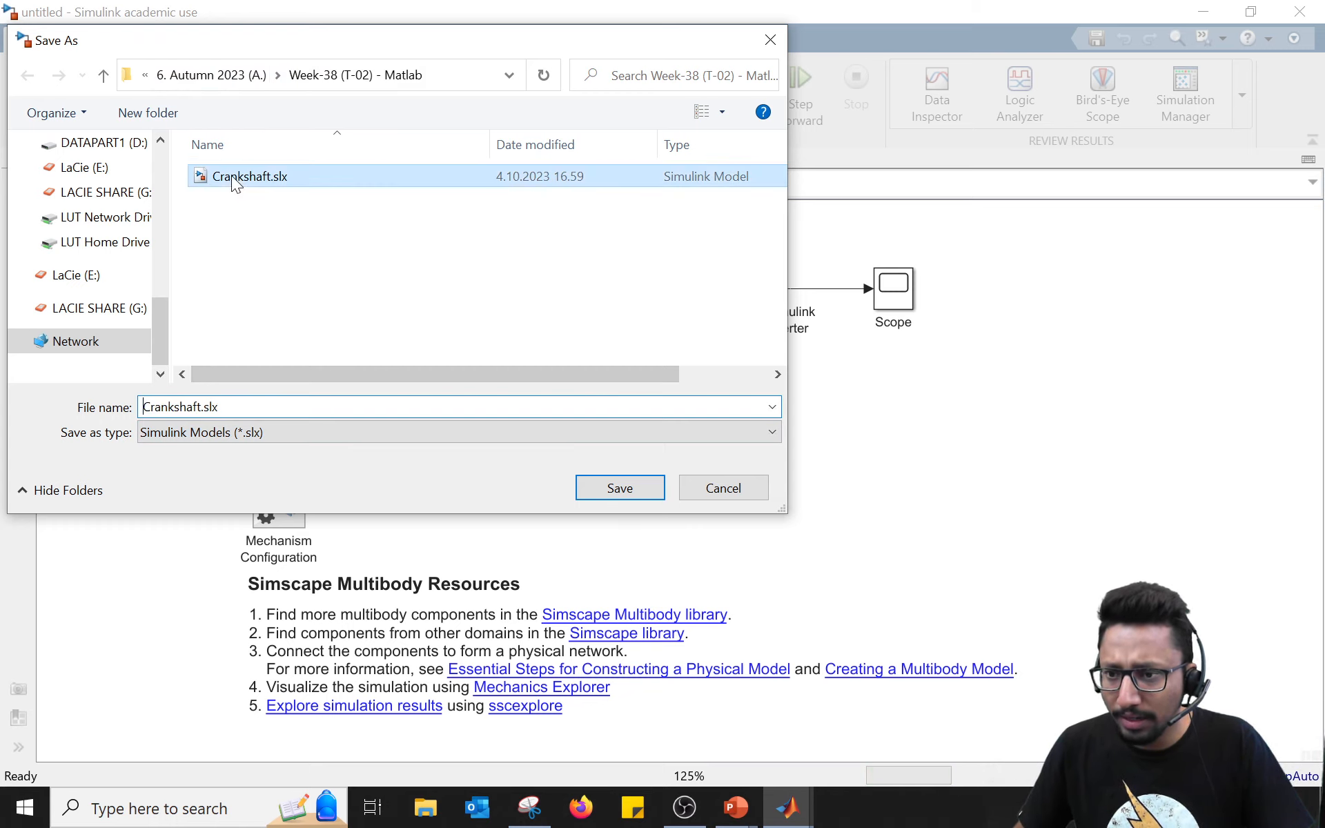
pyautogui.click(203, 407)
pyautogui.moveTo(201, 407); pyautogui.dragTo(197, 408)
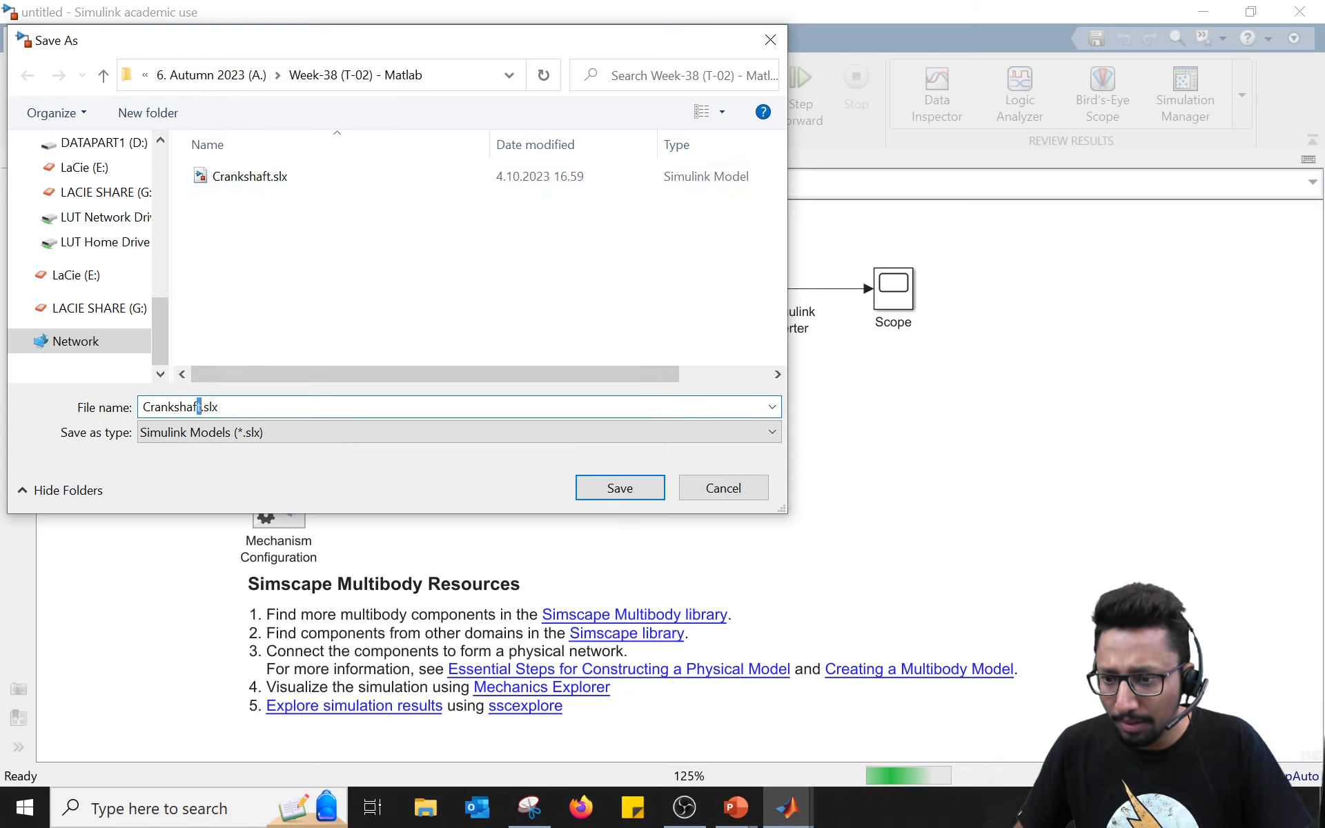
pyautogui.write('t_YouTube')
pyautogui.press('Return')
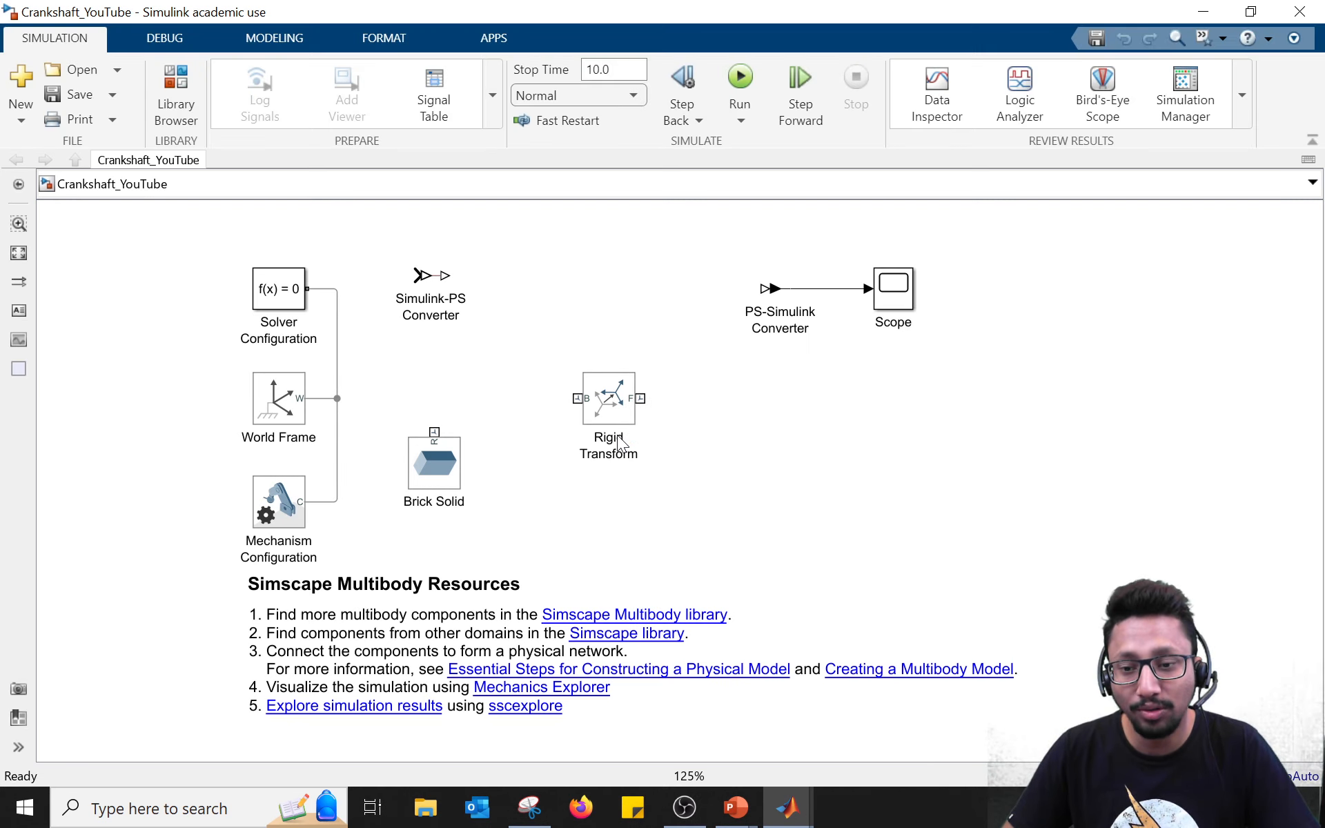
# Step: Delete the Simscape Multibody Resources text and its links below the template blocks
pyautogui.moveTo(617, 435); pyautogui.dragTo(603, 392)
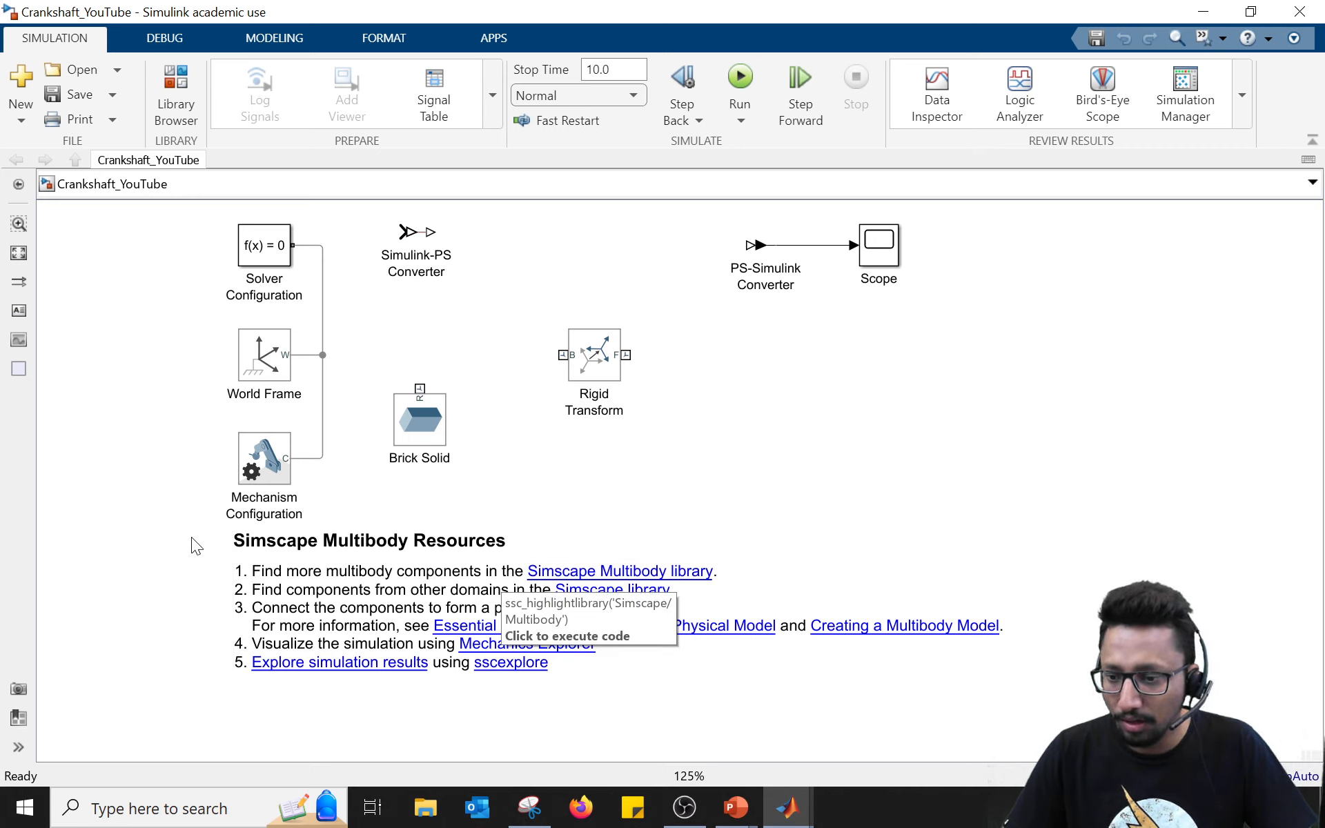
pyautogui.moveTo(182, 529)
pyautogui.mouseDown()
pyautogui.moveTo(1053, 695)
pyautogui.moveTo(1124, 691)
pyautogui.moveTo(1127, 739)
pyautogui.mouseUp()
pyautogui.press('Delete')
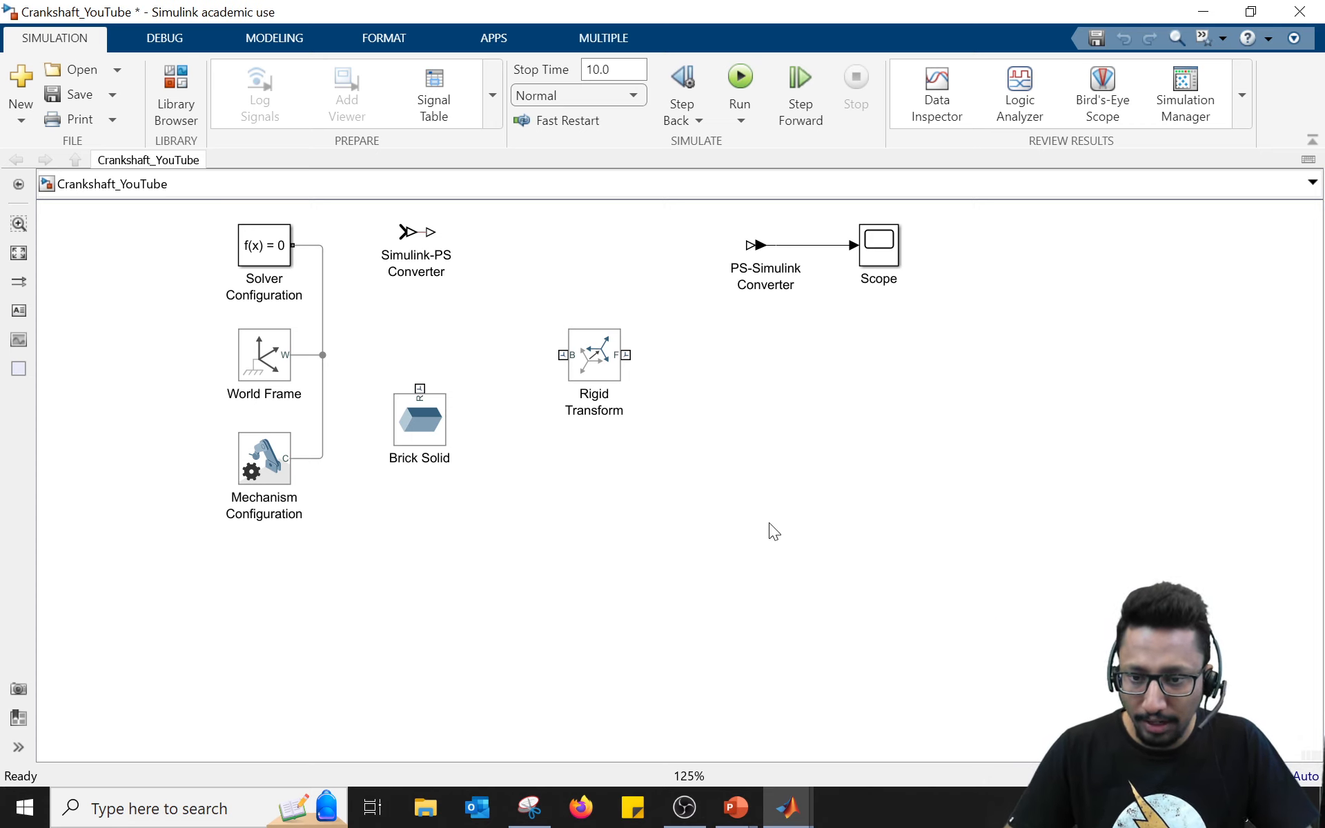
# Step: Comment out the Simulink-PS Converter, Brick Solid, Rigid Transform, PS-Simulink Converter and Scope blocks
pyautogui.moveTo(1004, 650); pyautogui.dragTo(405, 247)
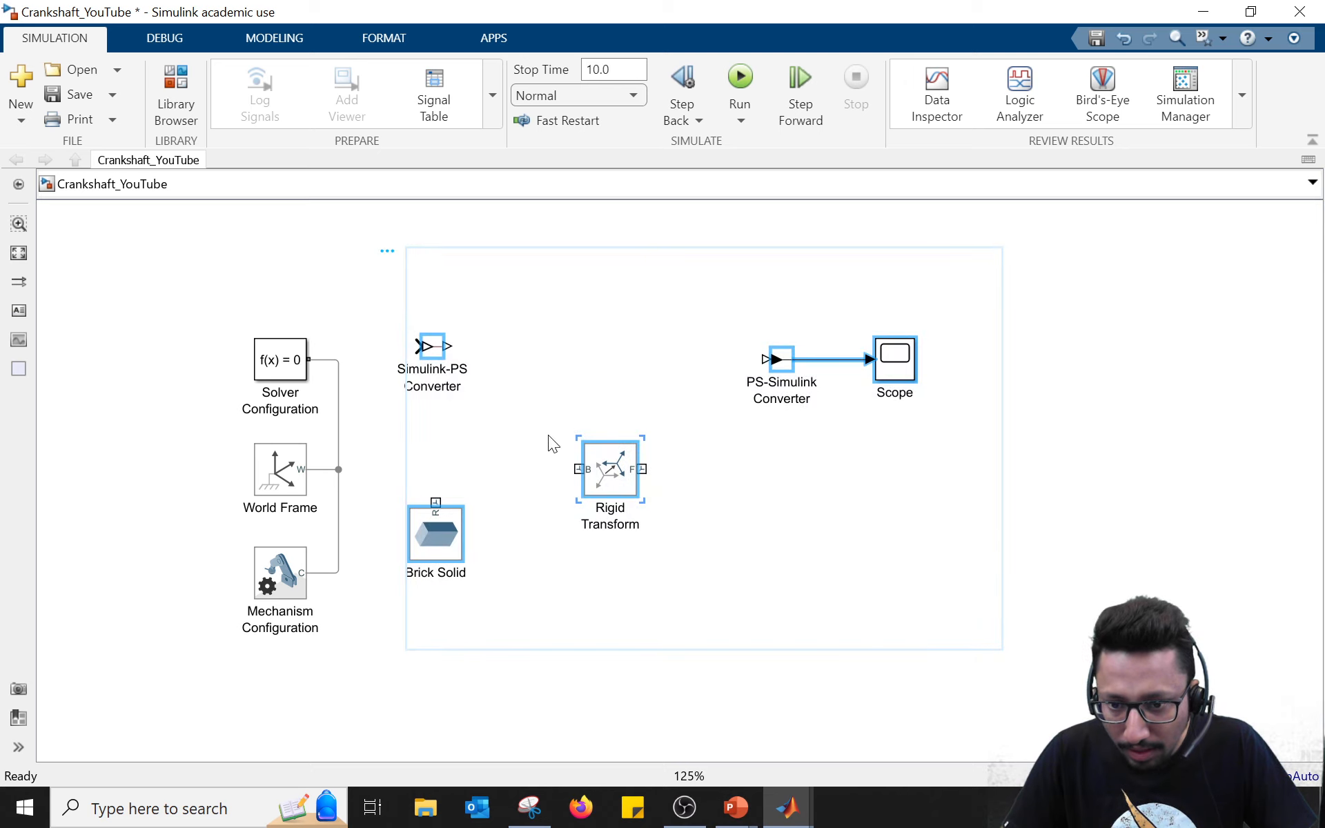
pyautogui.rightClick(600, 465)
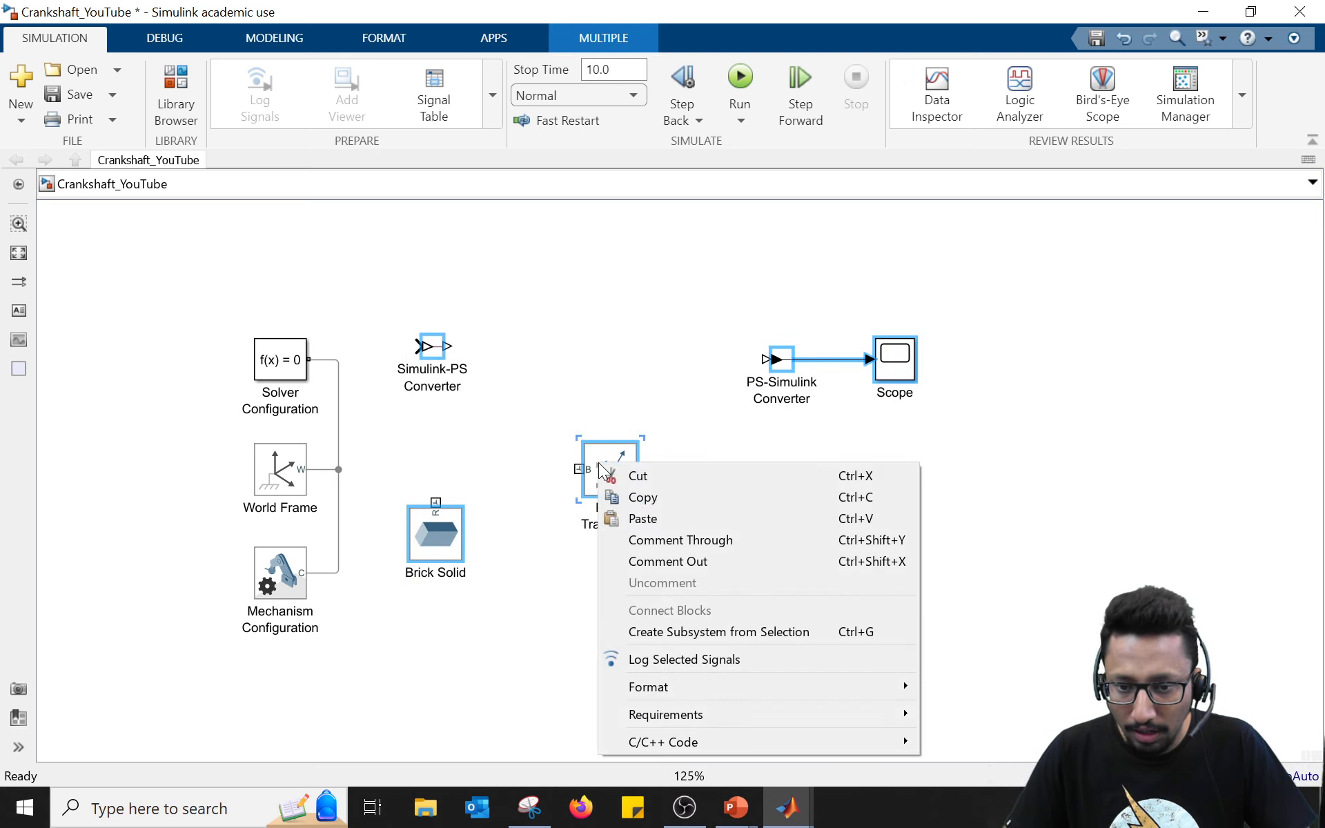
pyautogui.click(652, 561)
pyautogui.scroll(3, 728, 479)
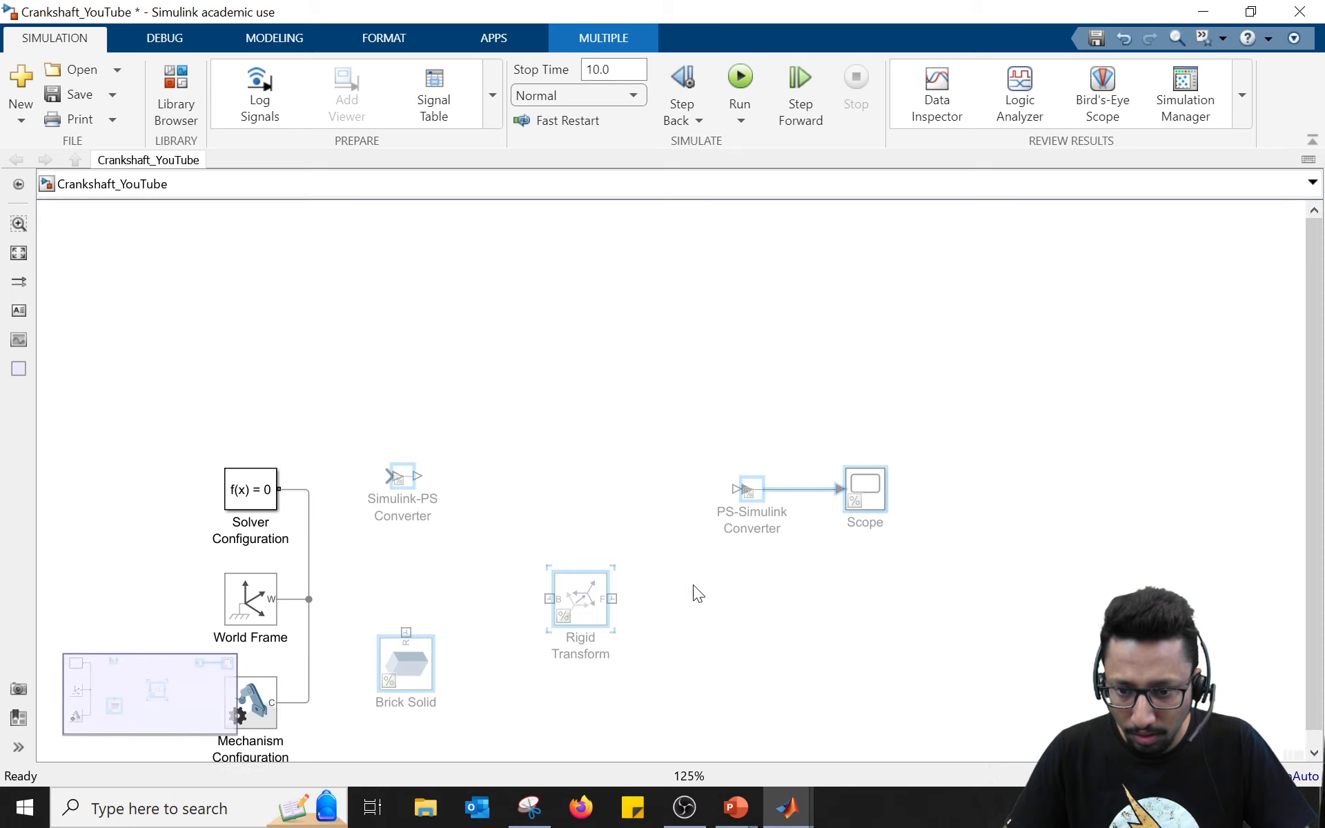
# Step: Move all the commented-out blocks well above the Solver Configuration, World Frame and Mechanism Configuration blocks
pyautogui.moveTo(319, 412); pyautogui.dragTo(899, 693)
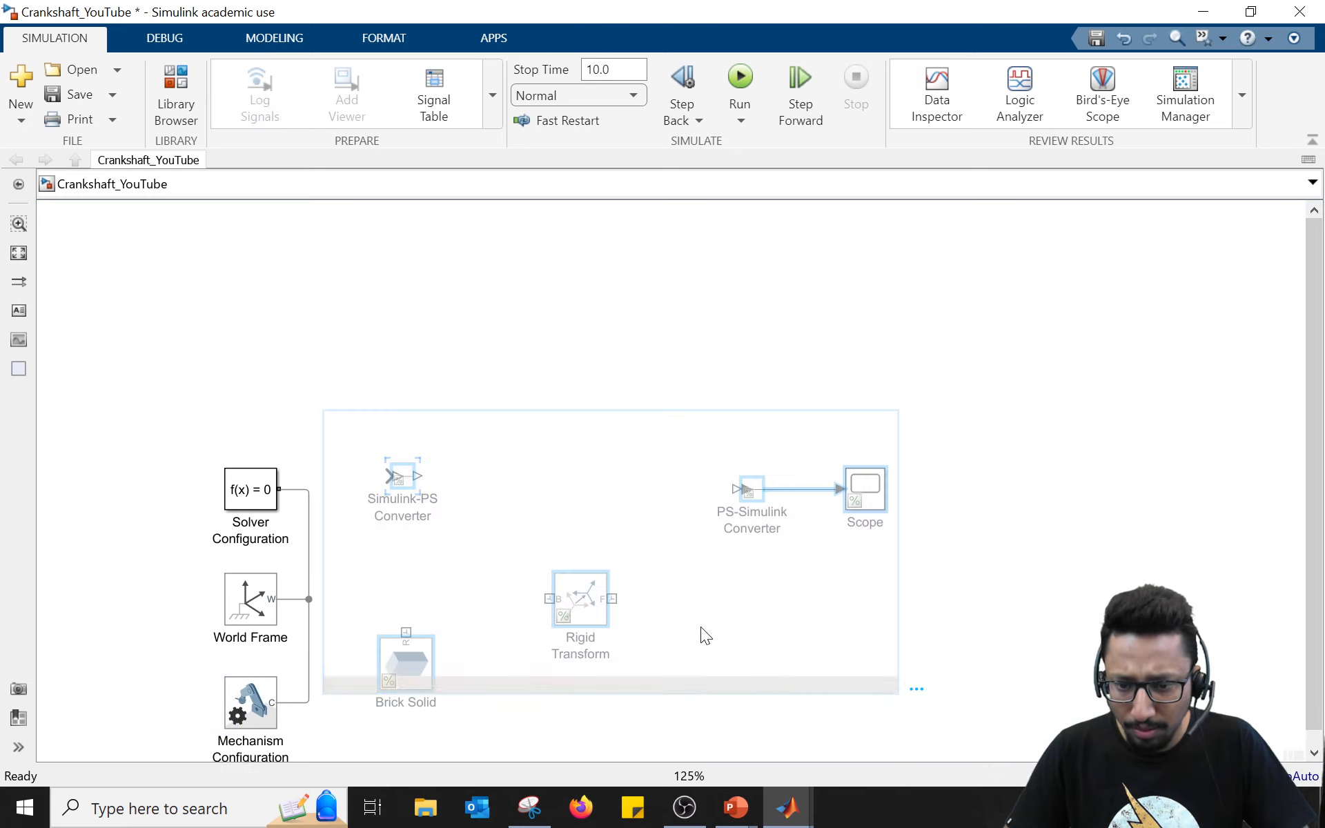
pyautogui.moveTo(593, 599); pyautogui.dragTo(573, 262)
pyautogui.moveTo(615, 443); pyautogui.dragTo(677, 248)
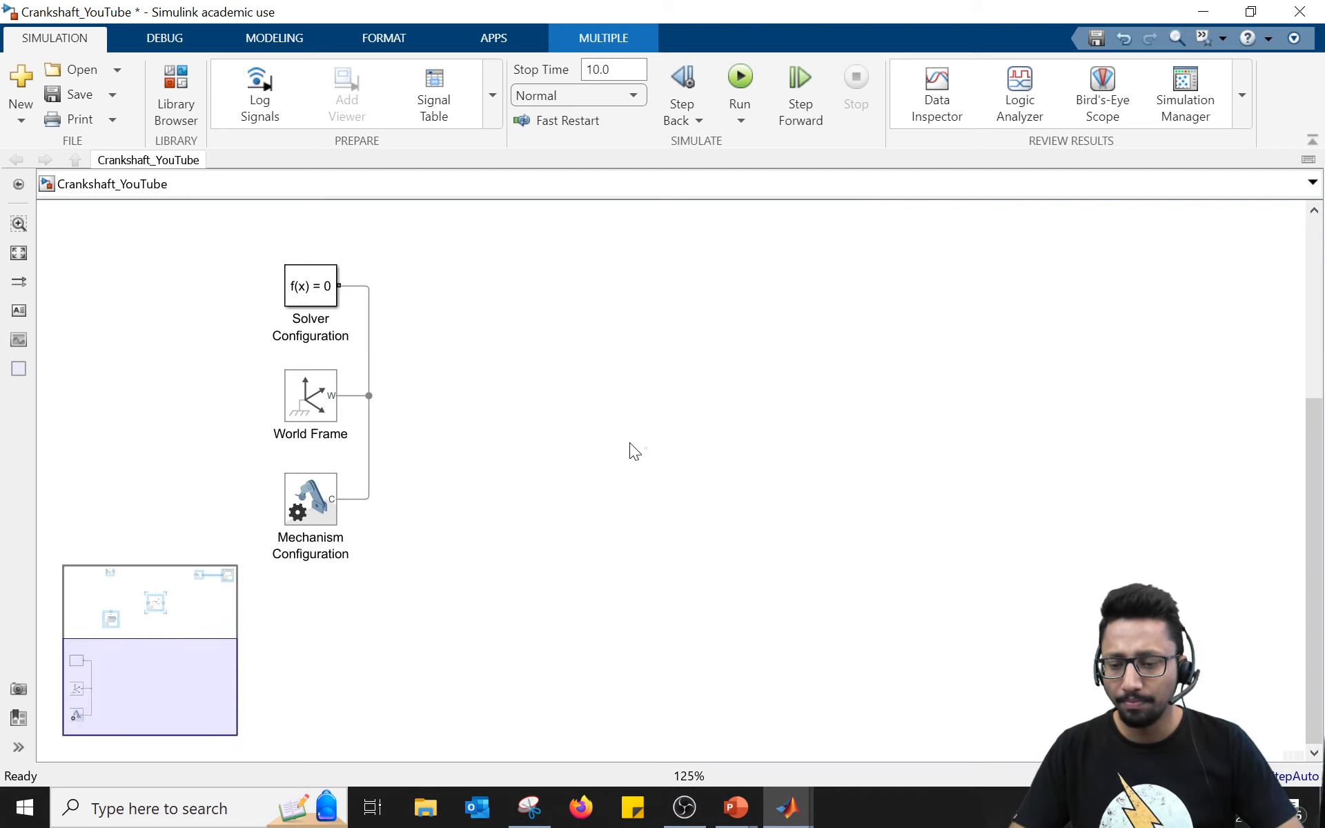
pyautogui.scroll(1, 553, 474)
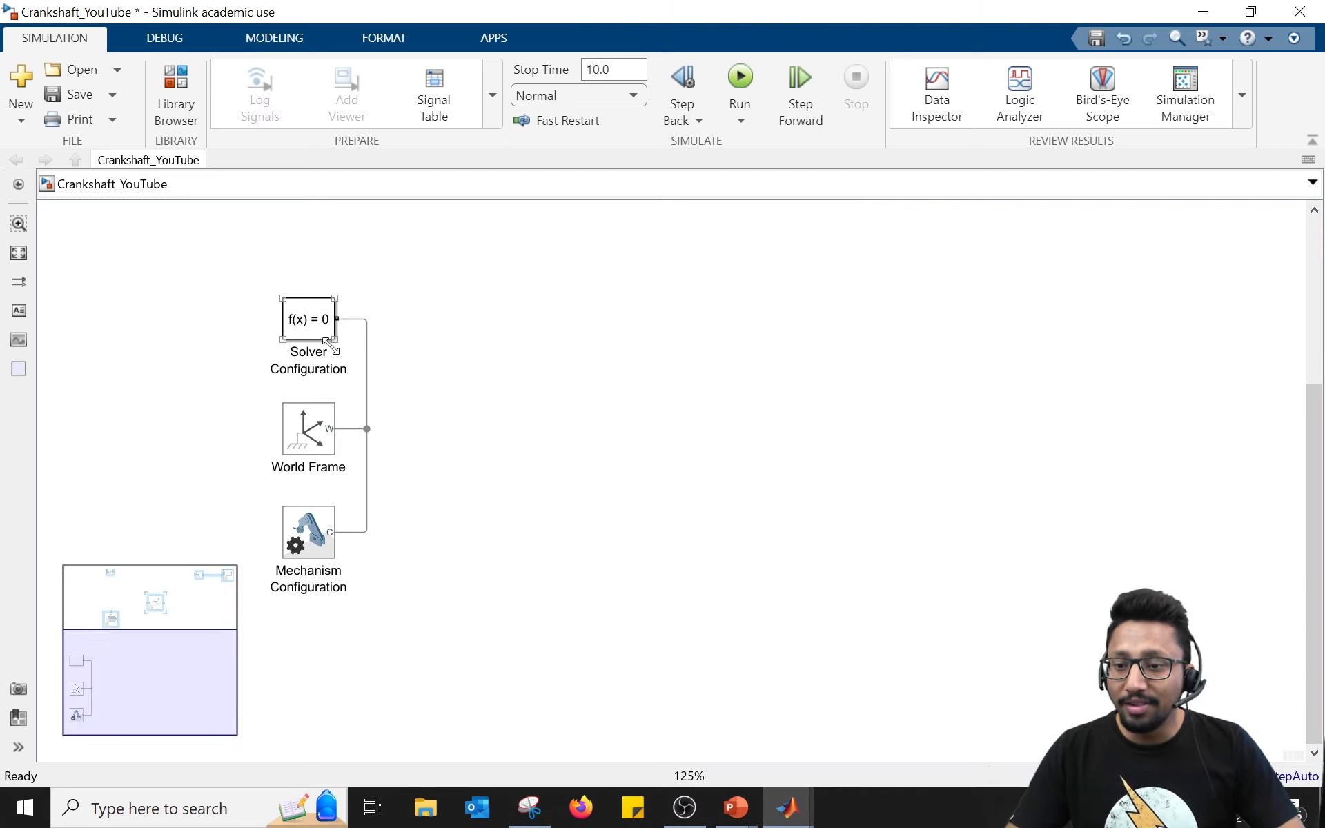
# Step: Check the name display options of the three connected configuration blocks and read the World Frame block's description
pyautogui.click(323, 326)
pyautogui.moveTo(244, 257); pyautogui.dragTo(419, 660)
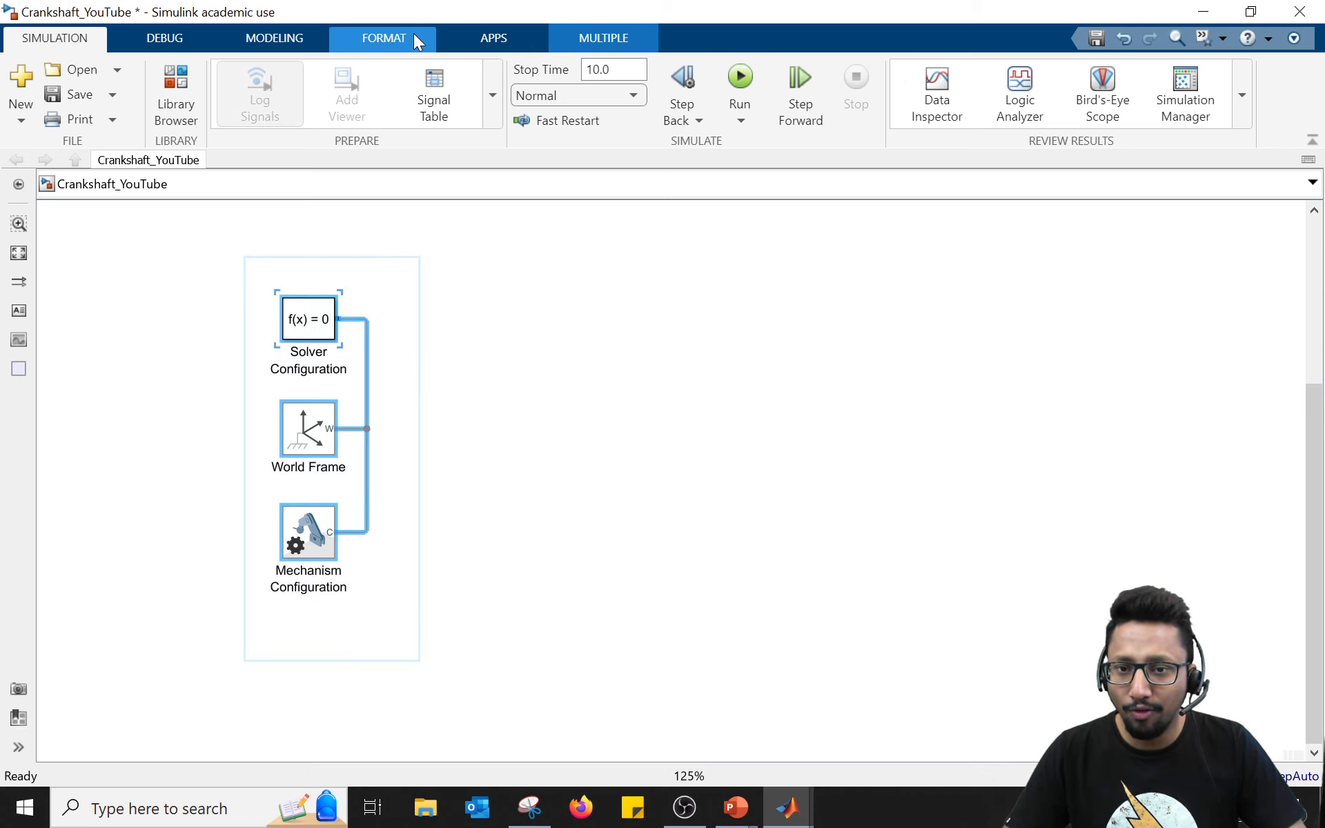
pyautogui.click(854, 70)
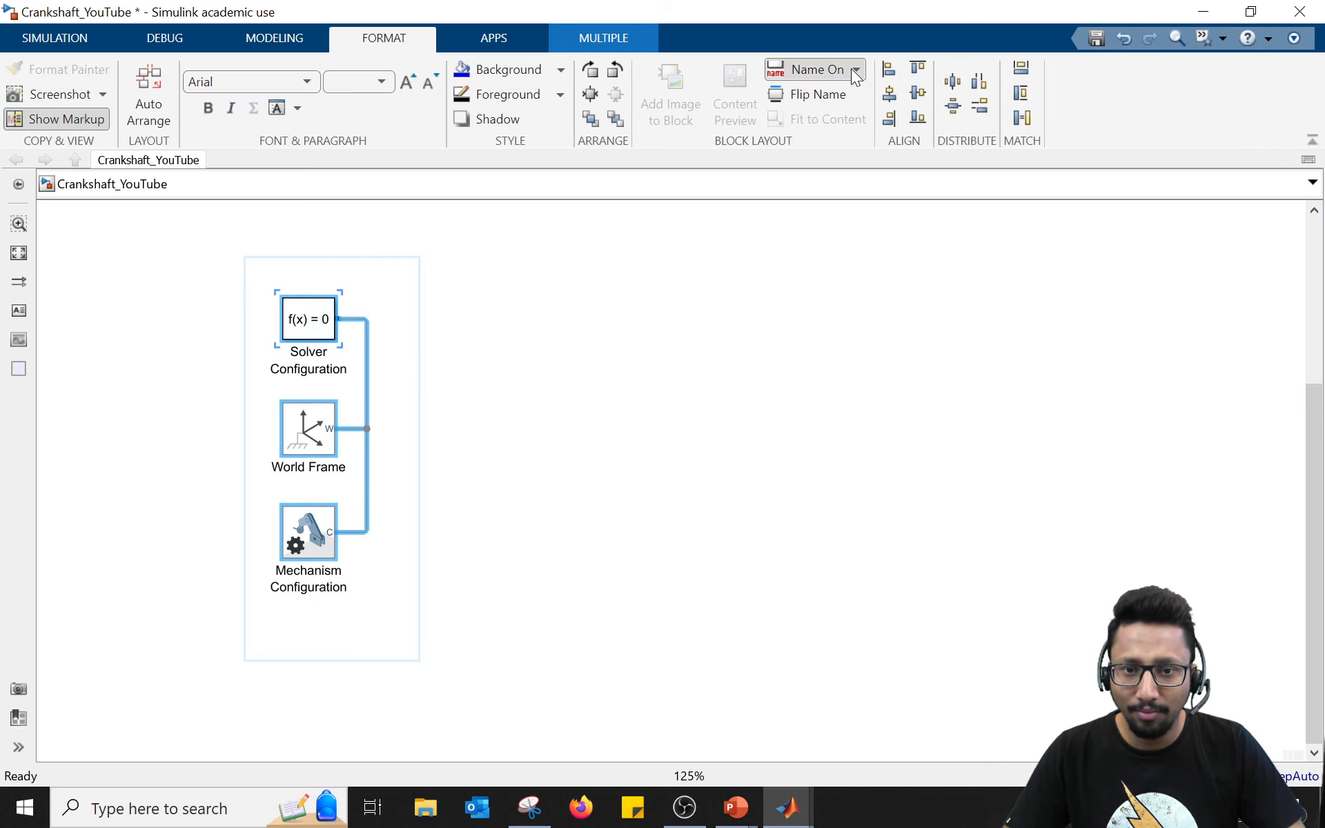
pyautogui.click(536, 370)
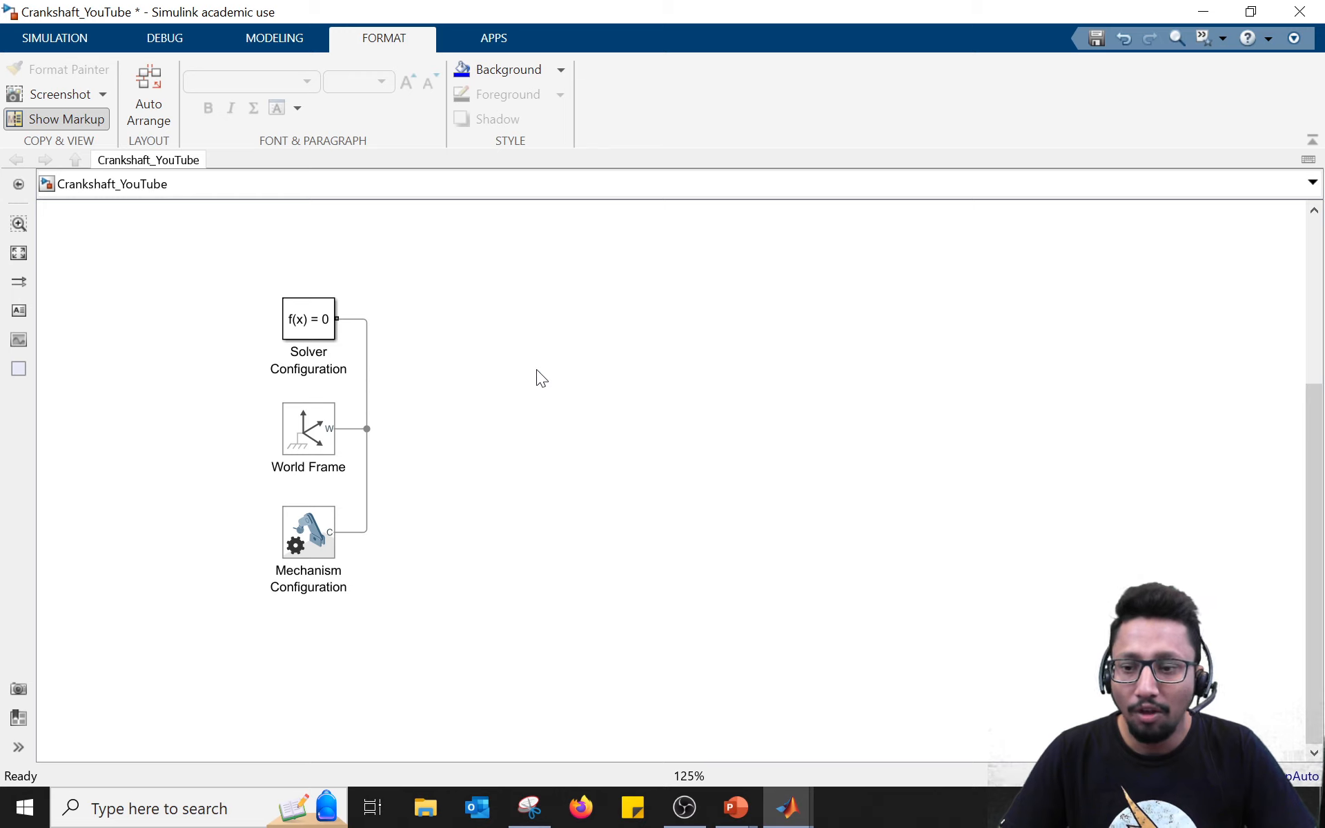
pyautogui.click(318, 432)
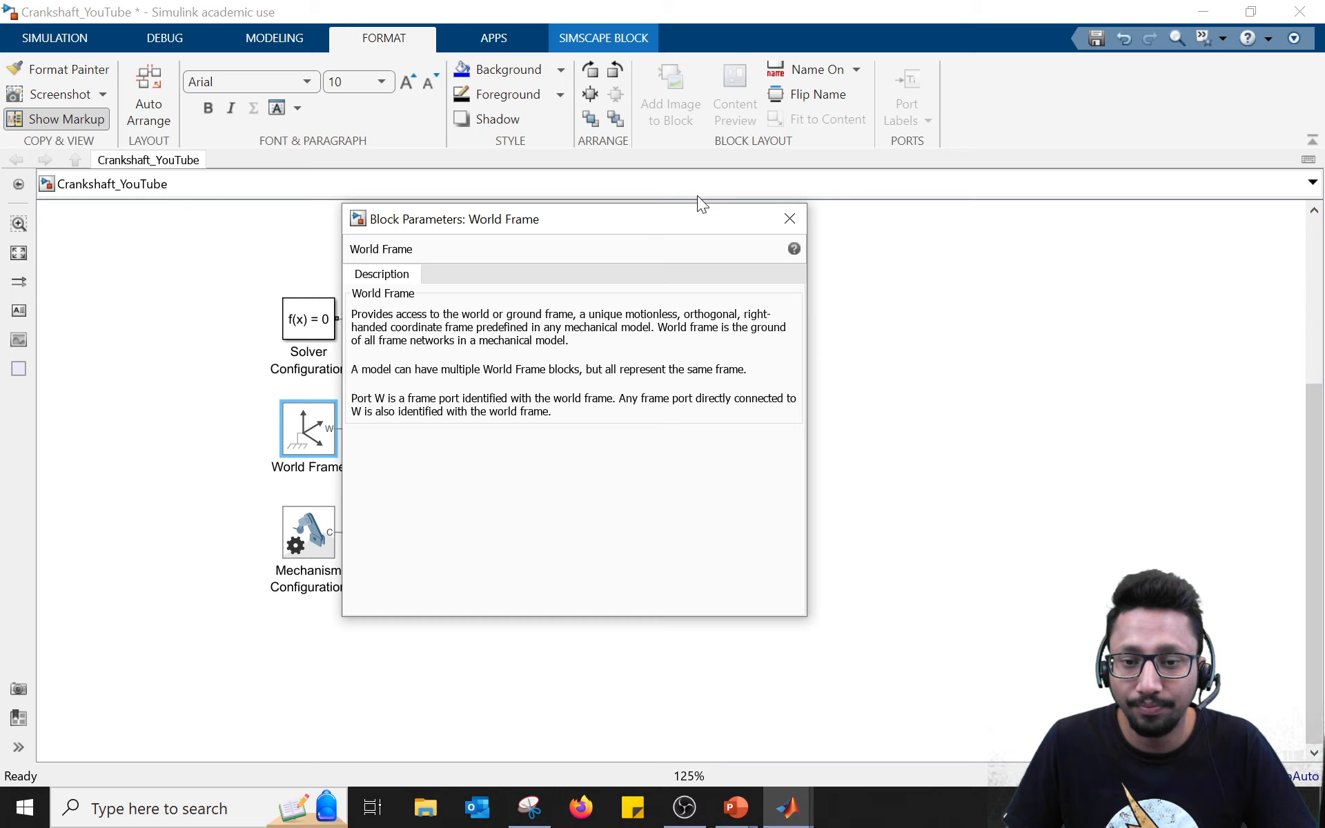
pyautogui.click(790, 218)
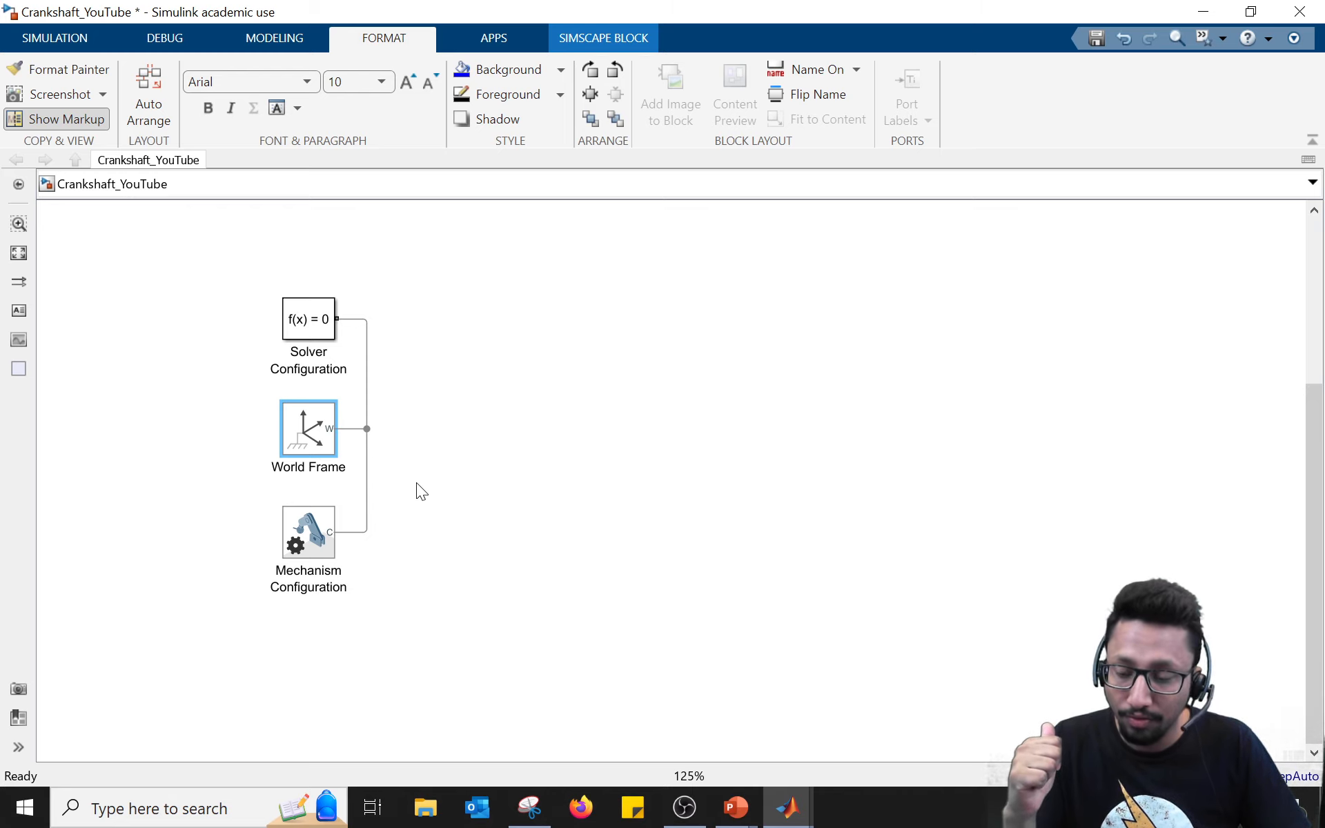
# Step: Set the gravity vector in the Mechanism Configuration block to [0 -9.80665 0]
pyautogui.doubleClick(321, 545)
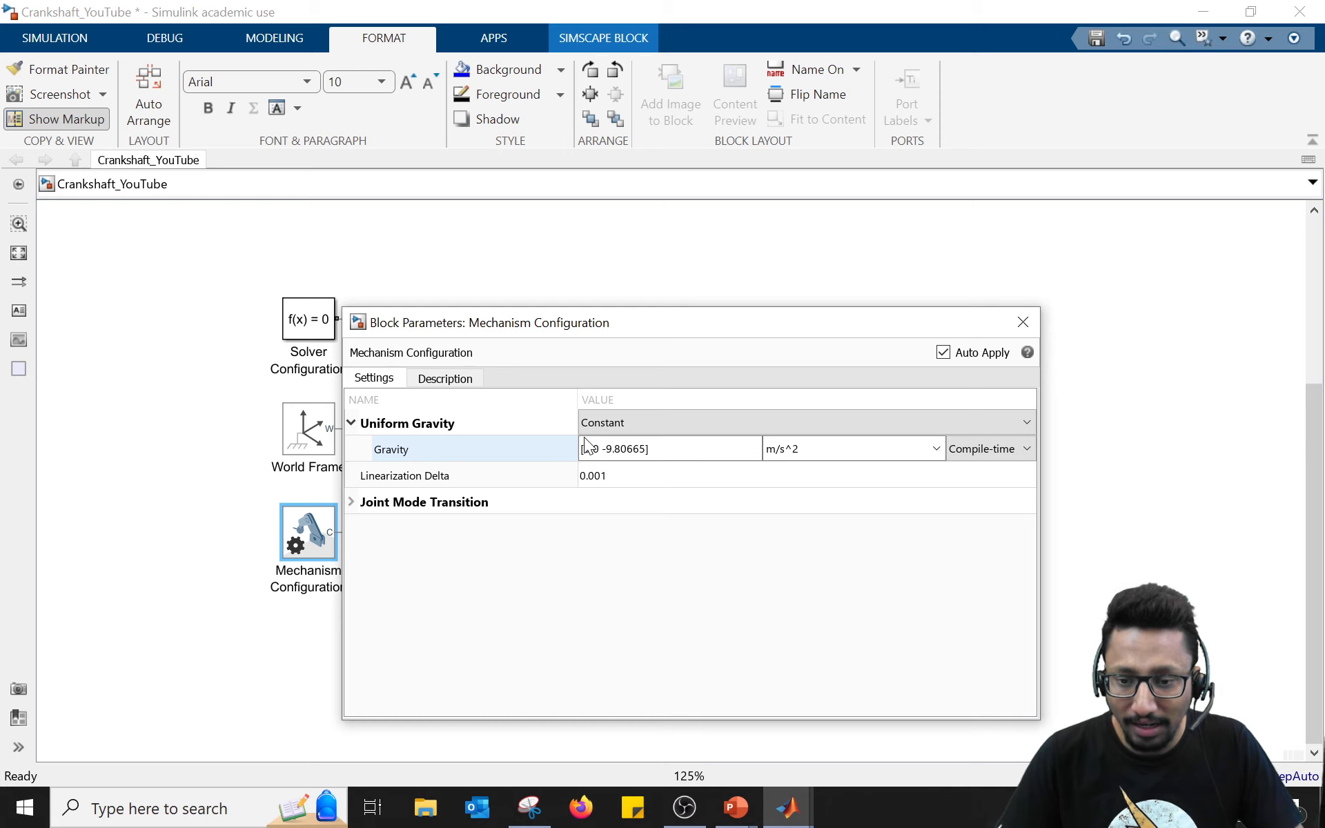
pyautogui.click(624, 449)
pyautogui.click(599, 450)
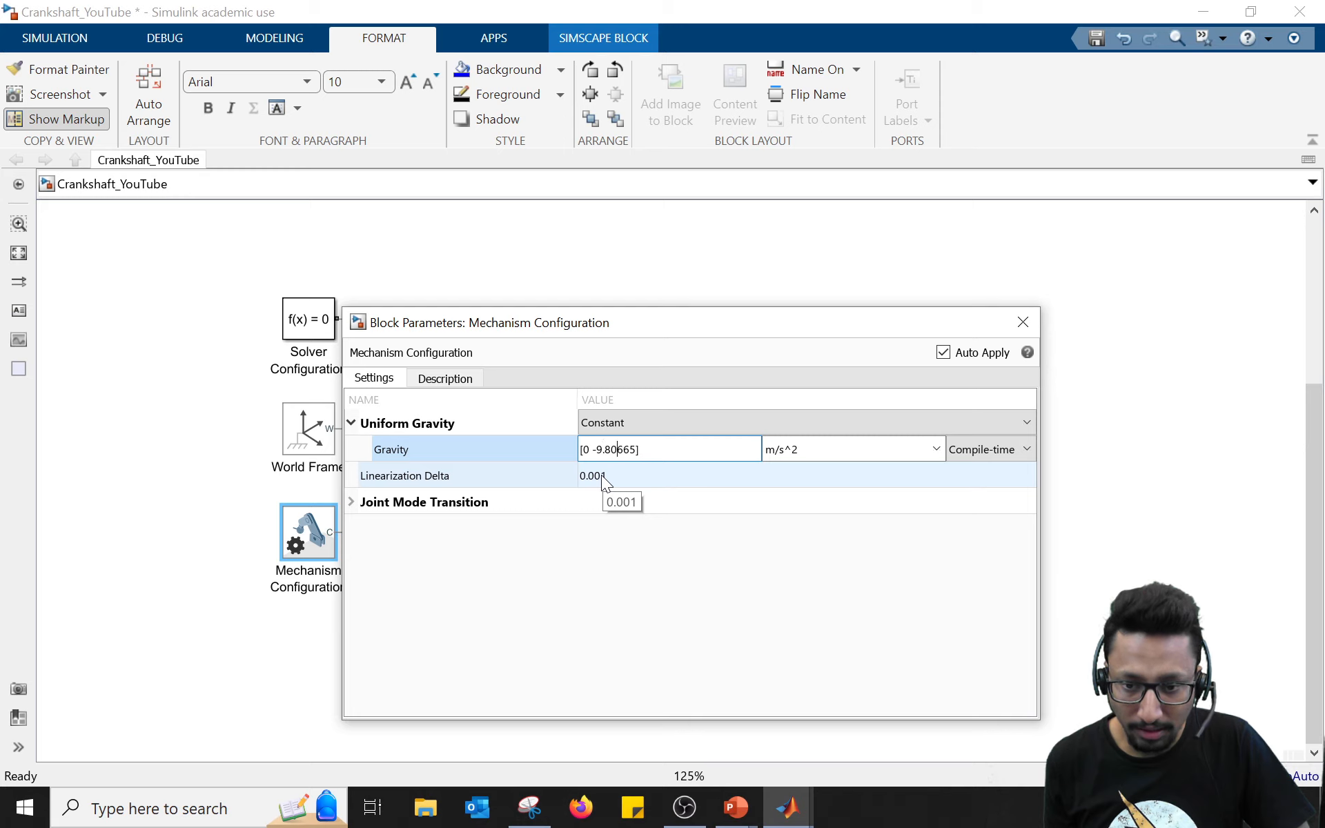
pyautogui.write('0')
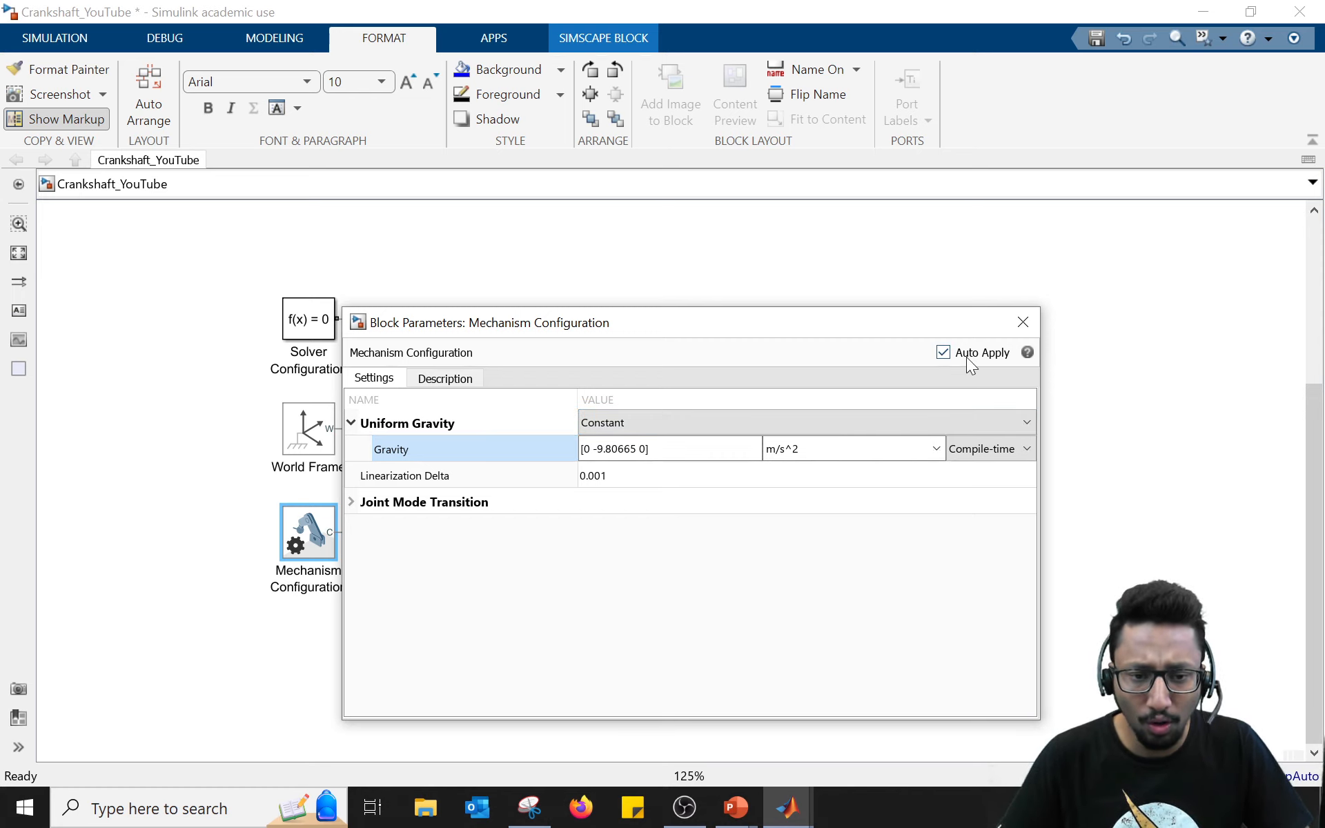
pyautogui.click(1023, 322)
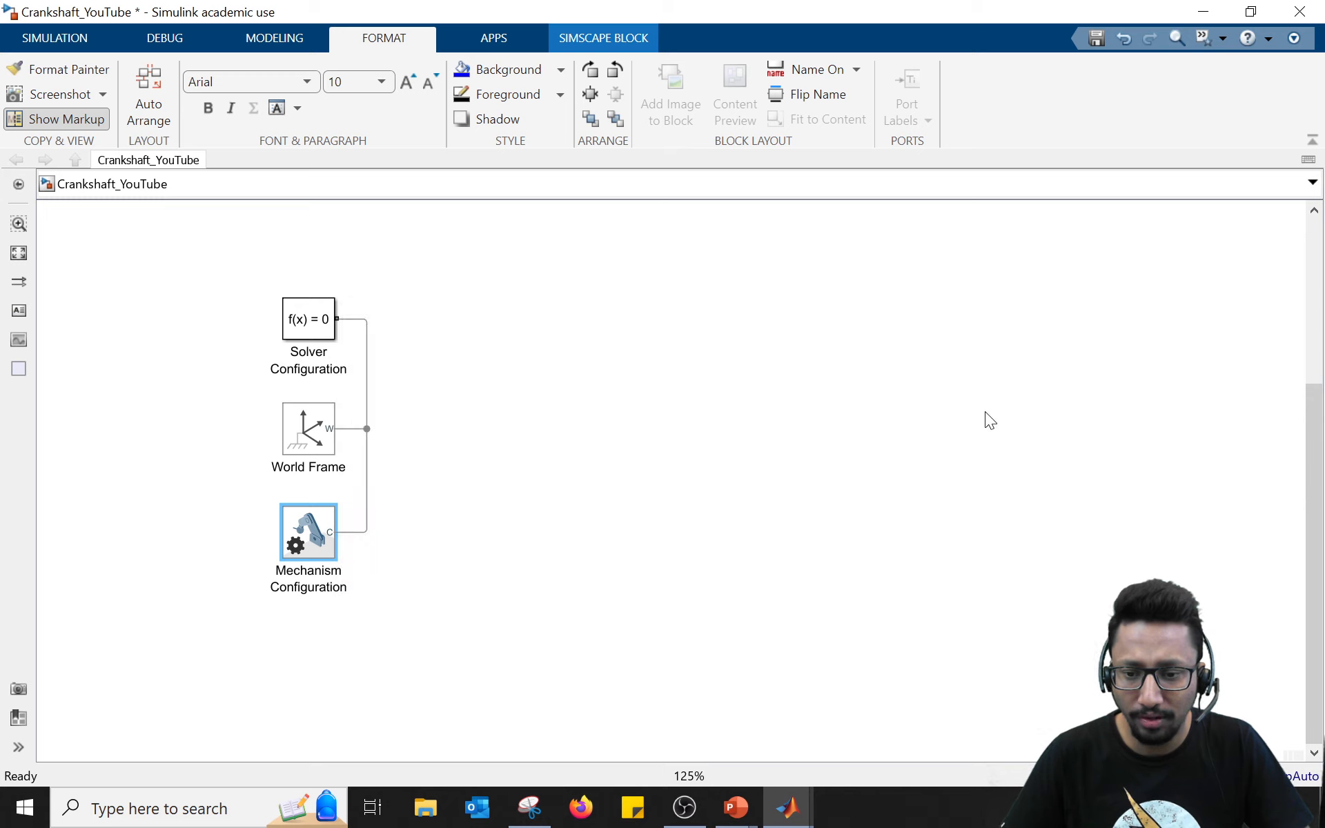
pyautogui.click(725, 477)
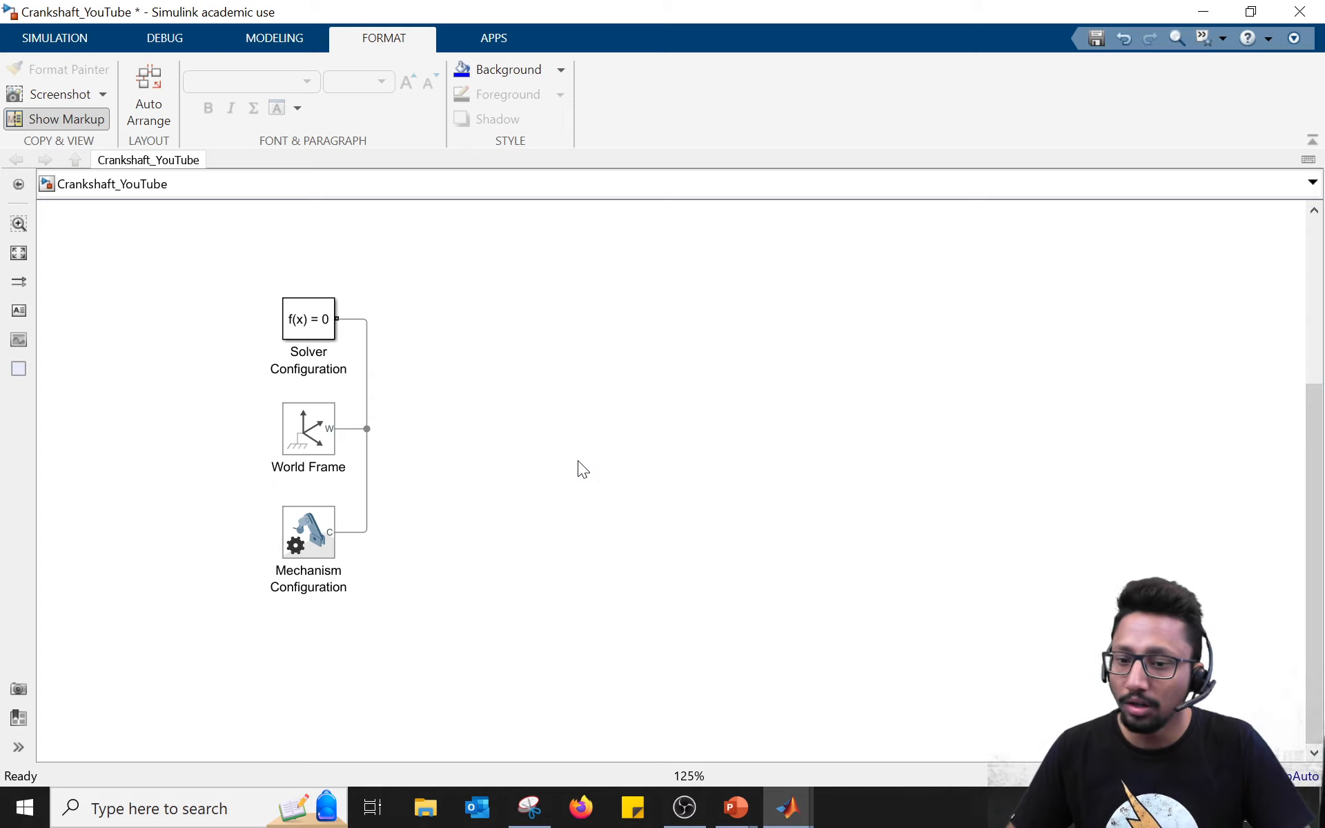
# Step: Move the Brick Solid block down beside the World Frame group and uncomment it
pyautogui.moveTo(597, 409); pyautogui.dragTo(579, 470)
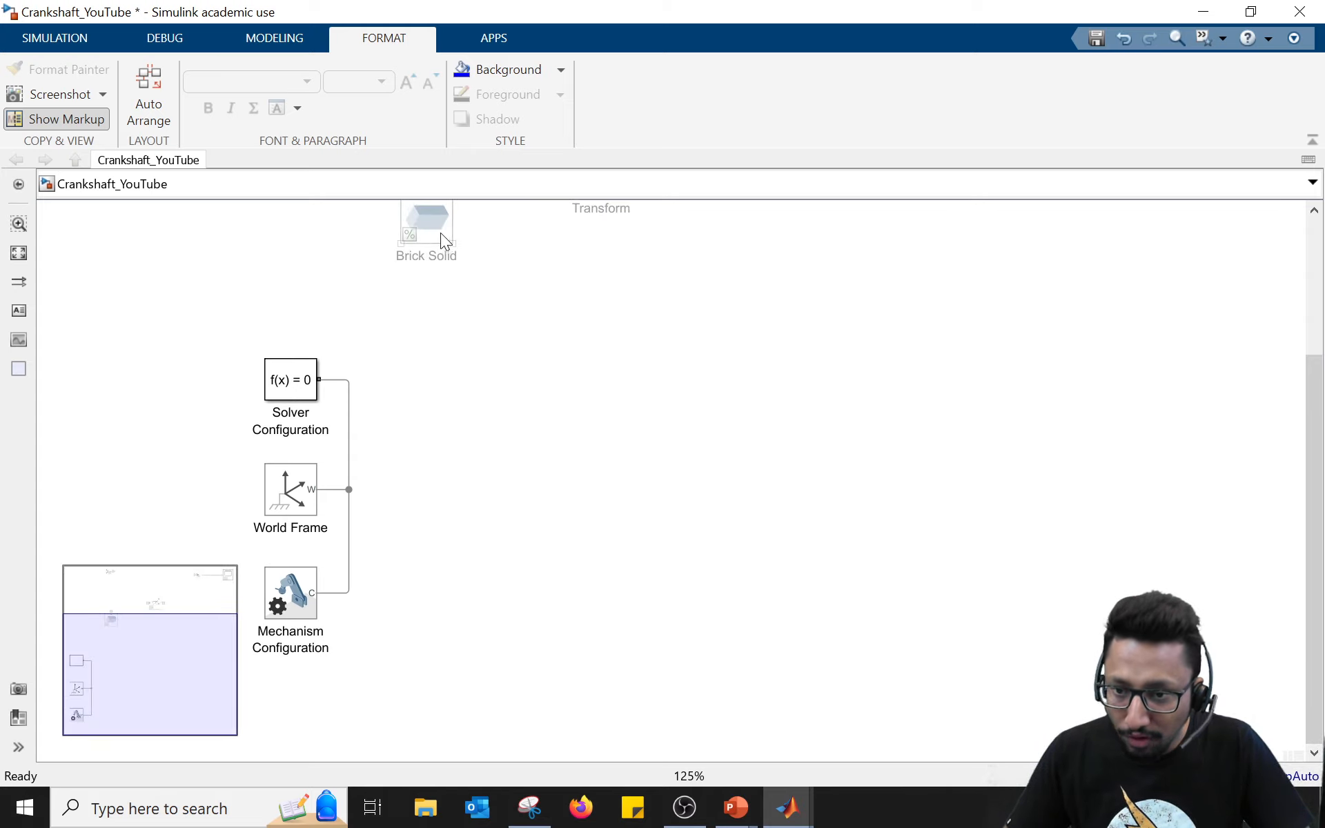
pyautogui.moveTo(438, 232); pyautogui.dragTo(556, 477)
pyautogui.moveTo(662, 532); pyautogui.dragTo(694, 481)
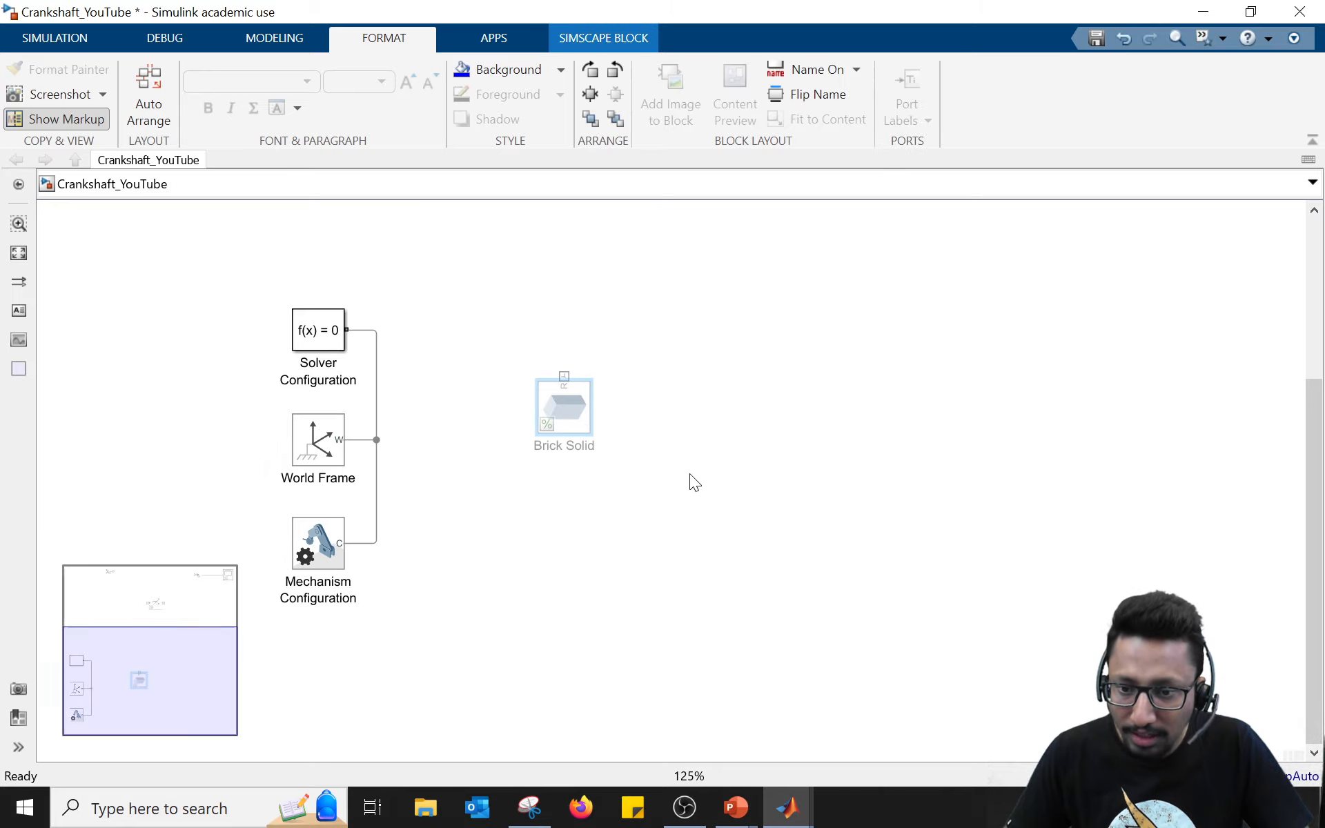
pyautogui.click(576, 408)
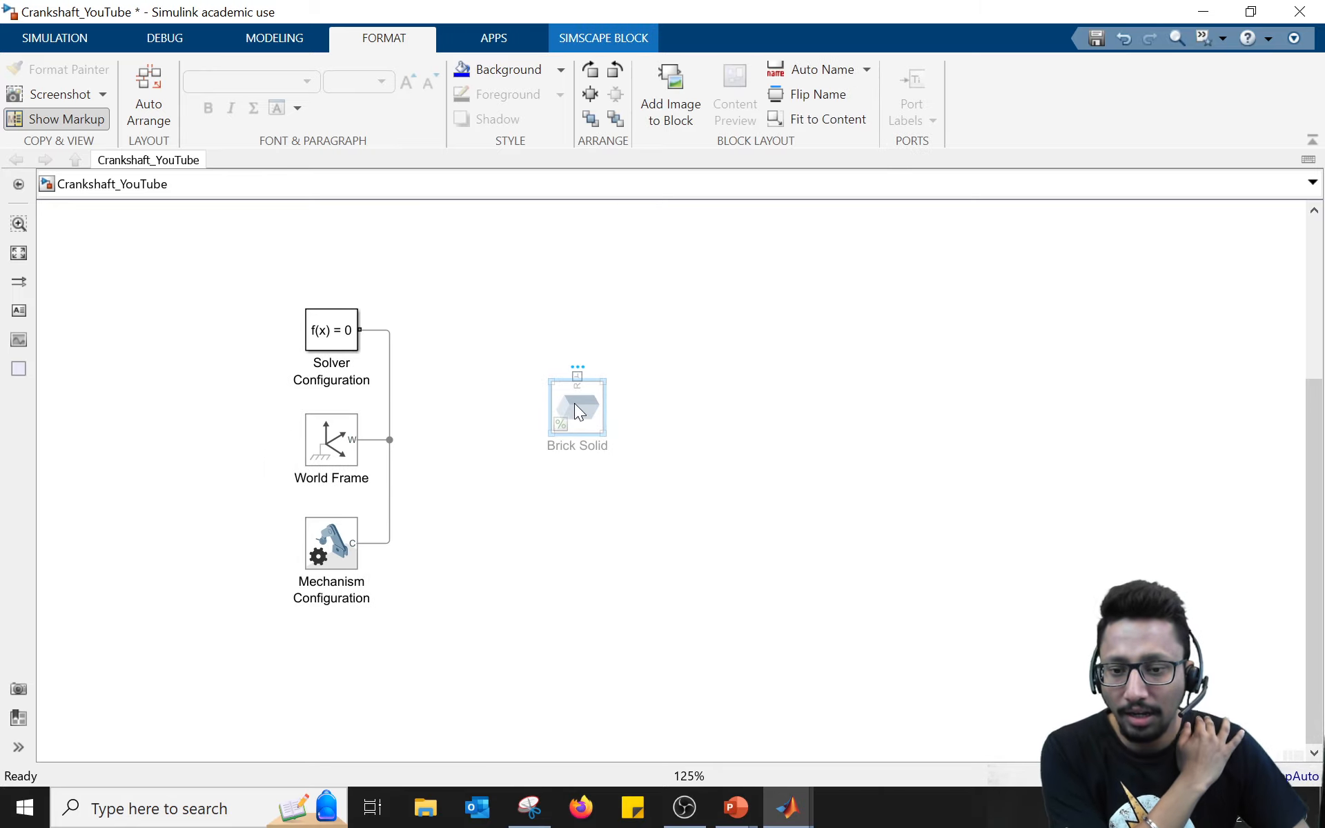
pyautogui.rightClick(566, 408)
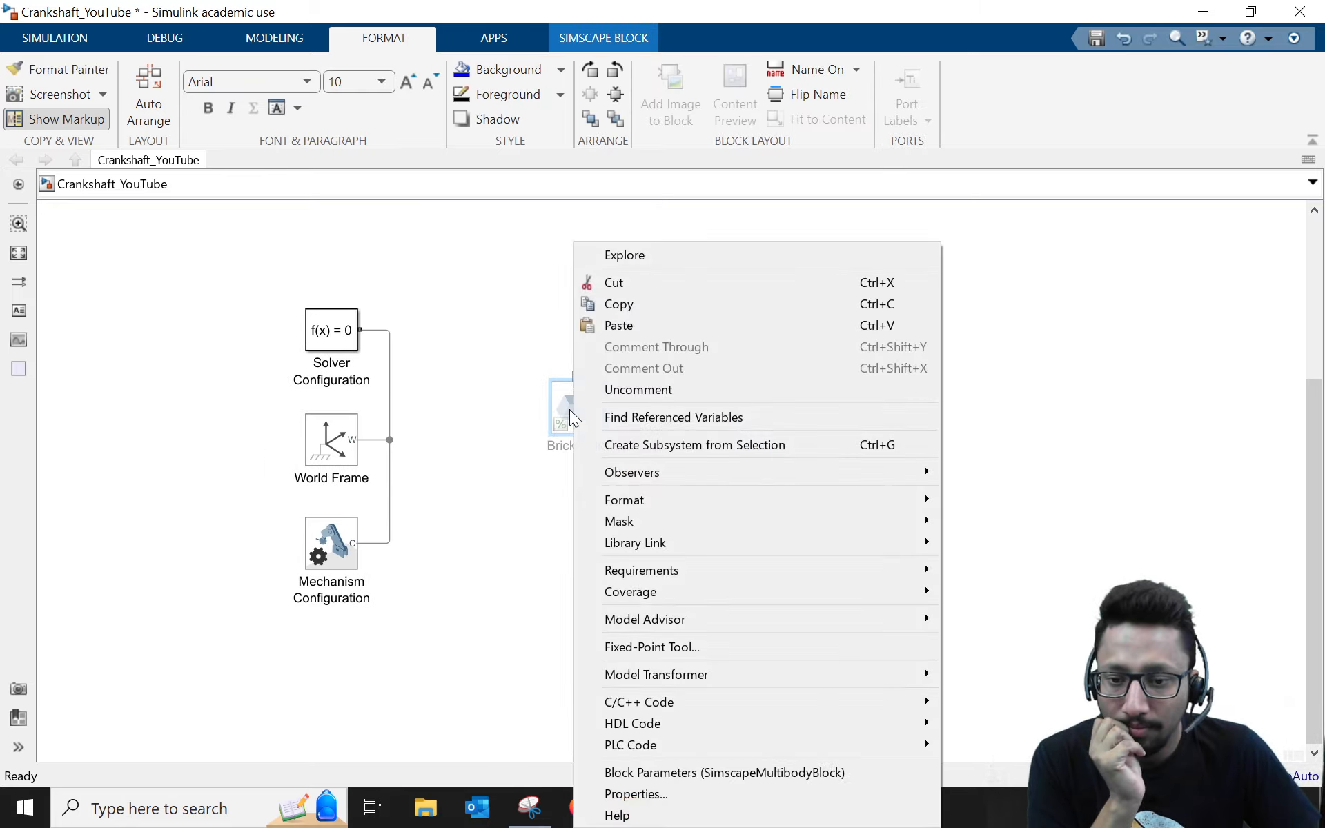
pyautogui.click(590, 392)
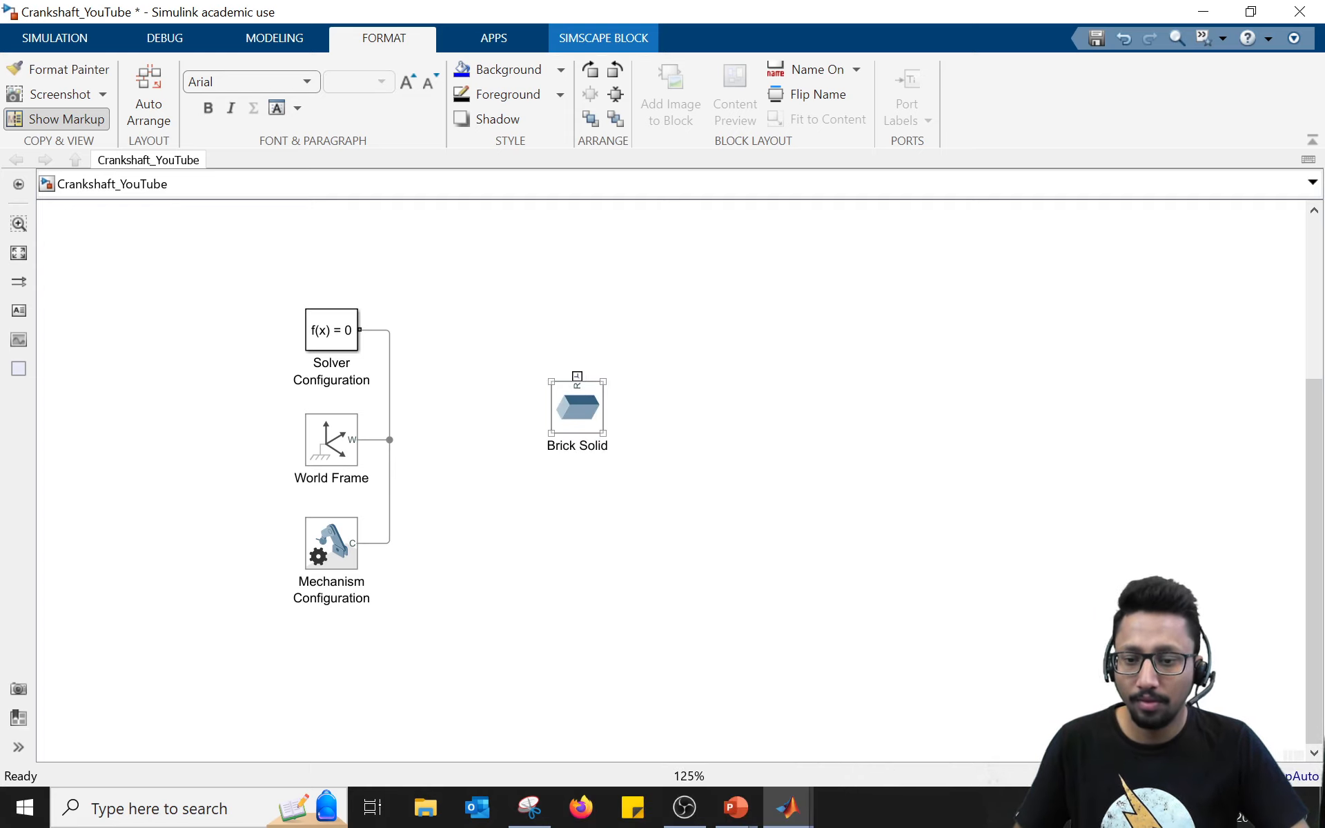
# Step: Rename the Brick Solid block to Crank
pyautogui.doubleClick(593, 445)
pyautogui.press('BackSpace')
pyautogui.press('BackSpace')
pyautogui.press('BackSpace')
pyautogui.press('BackSpace')
pyautogui.press('BackSpace')
pyautogui.press('BackSpace')
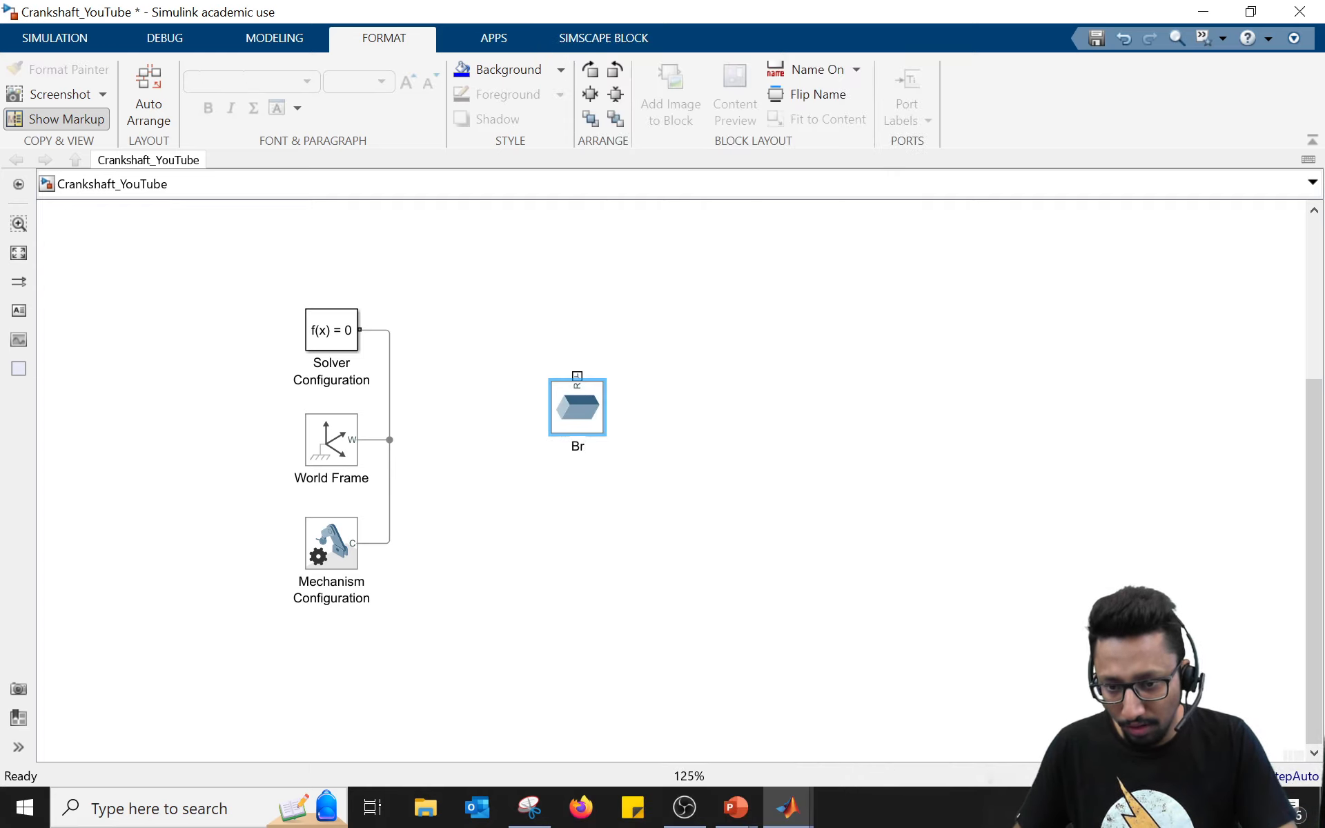
pyautogui.write('Crank')
pyautogui.press('Return')
pyautogui.scroll(1, 603, 509)
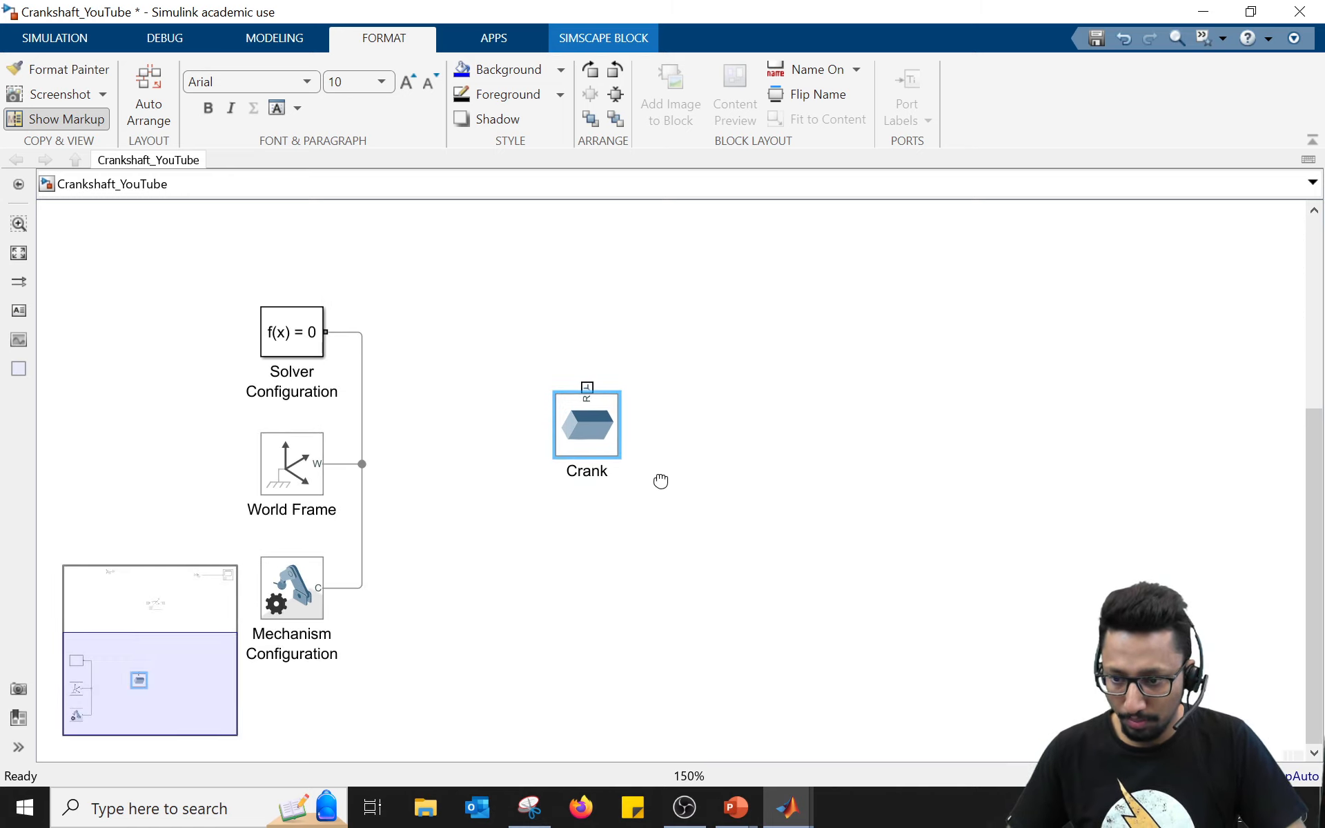
pyautogui.moveTo(660, 481); pyautogui.dragTo(667, 485)
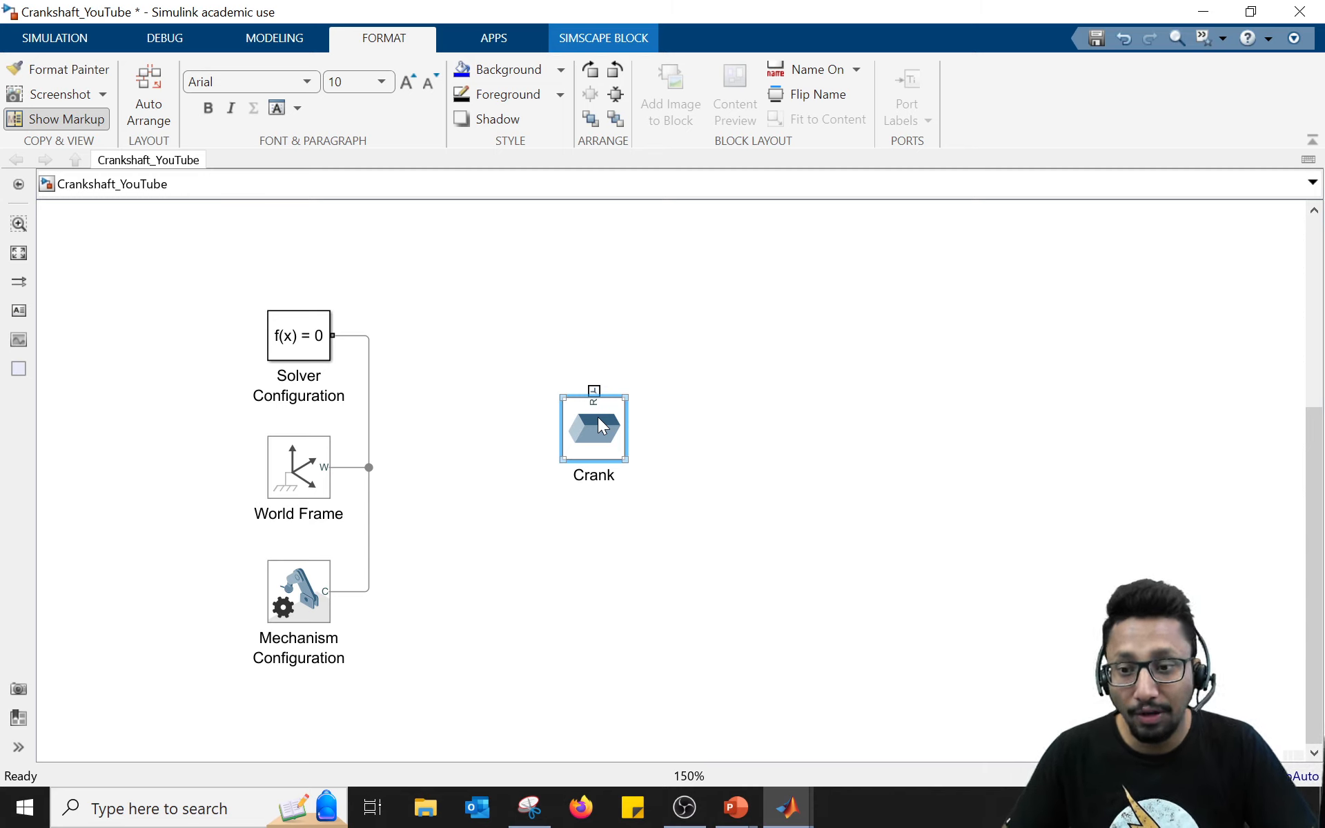
# Step: Open the Crank solid's properties and orient its preview with the y-axis pointing up
pyautogui.doubleClick(597, 429)
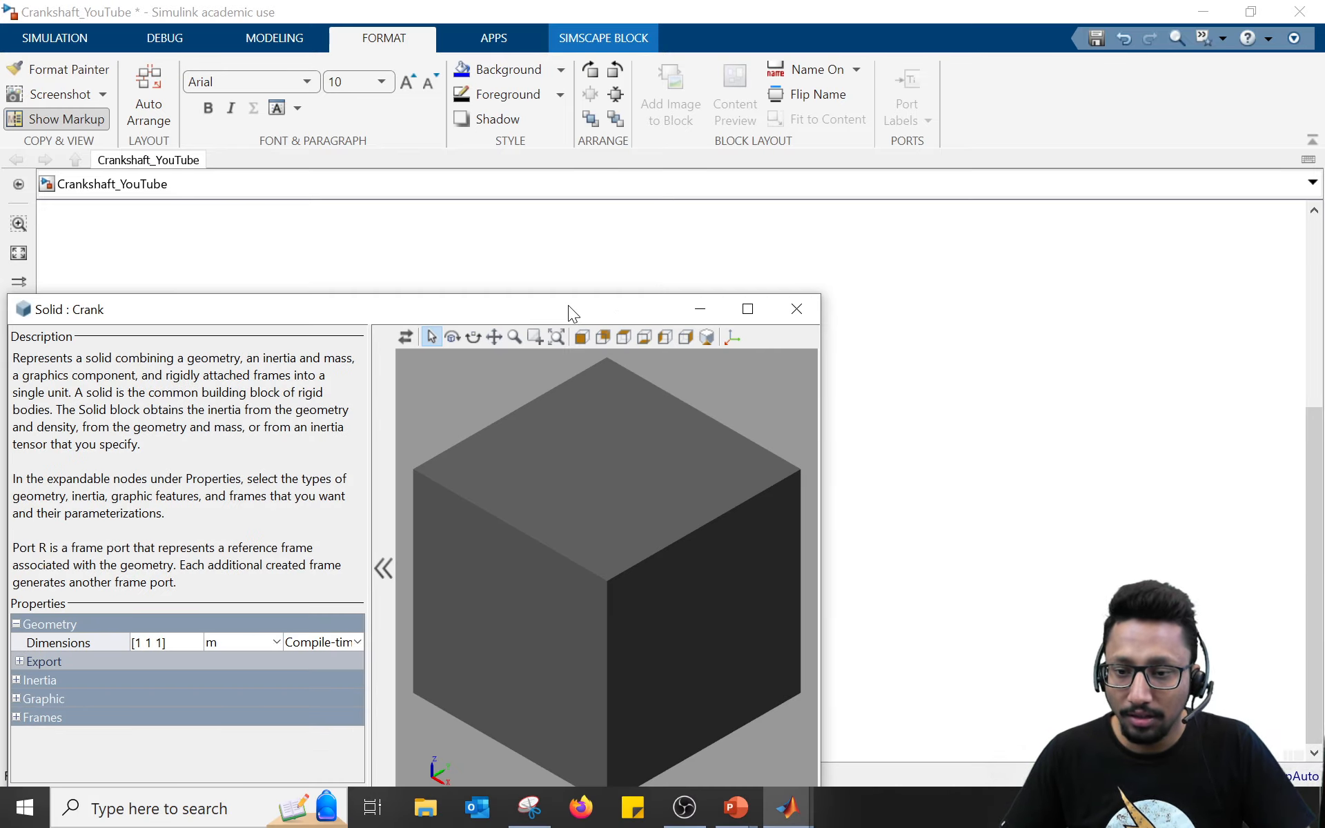
pyautogui.moveTo(569, 308); pyautogui.dragTo(902, 84)
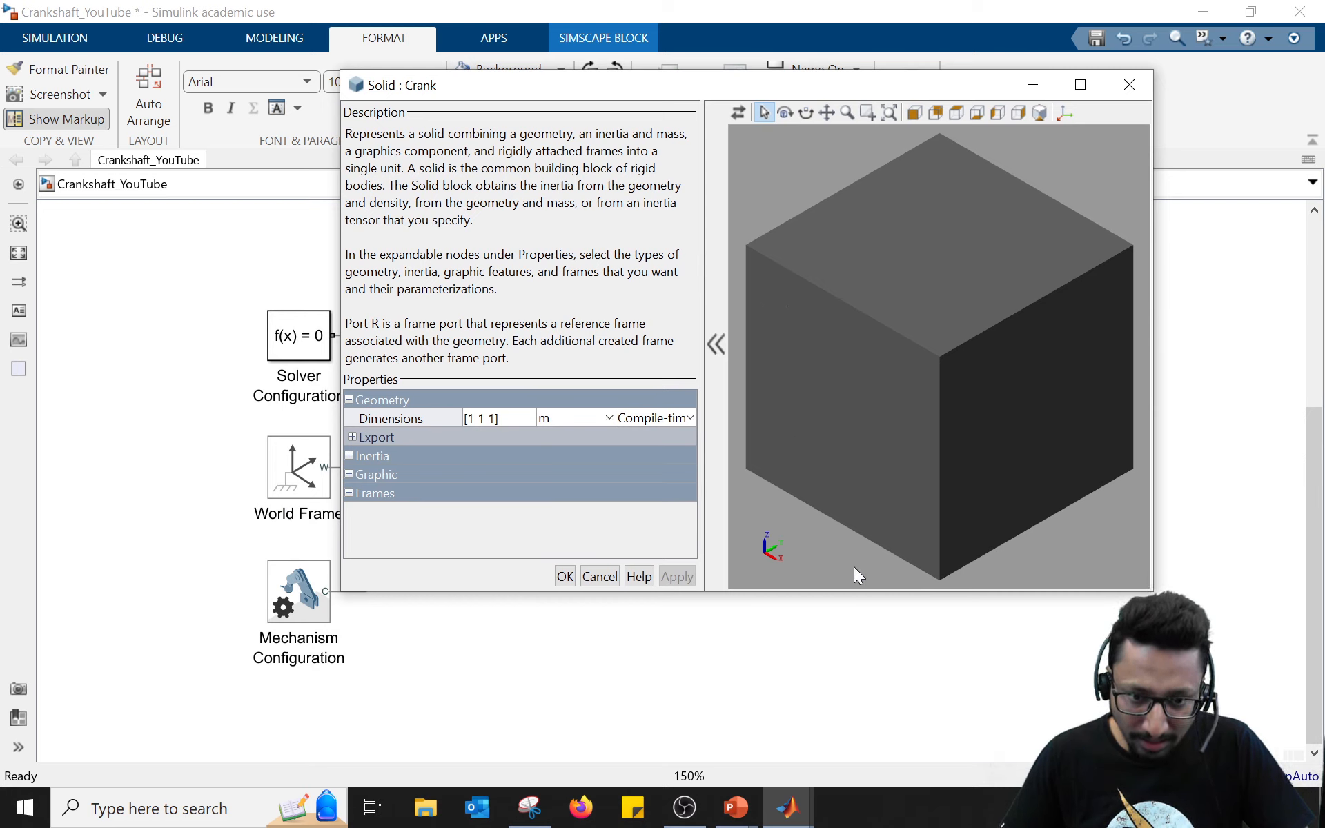
pyautogui.moveTo(844, 295)
pyautogui.mouseDown()
pyautogui.moveTo(817, 422)
pyautogui.moveTo(818, 370)
pyautogui.moveTo(798, 345)
pyautogui.moveTo(880, 346)
pyautogui.mouseUp()
pyautogui.click(827, 113)
pyautogui.moveTo(891, 262); pyautogui.dragTo(864, 435)
# Step: Switch to the PowerPoint slide on bodies and read the crank's specified length, breadth and height beside the Crank properties
pyautogui.click(473, 418)
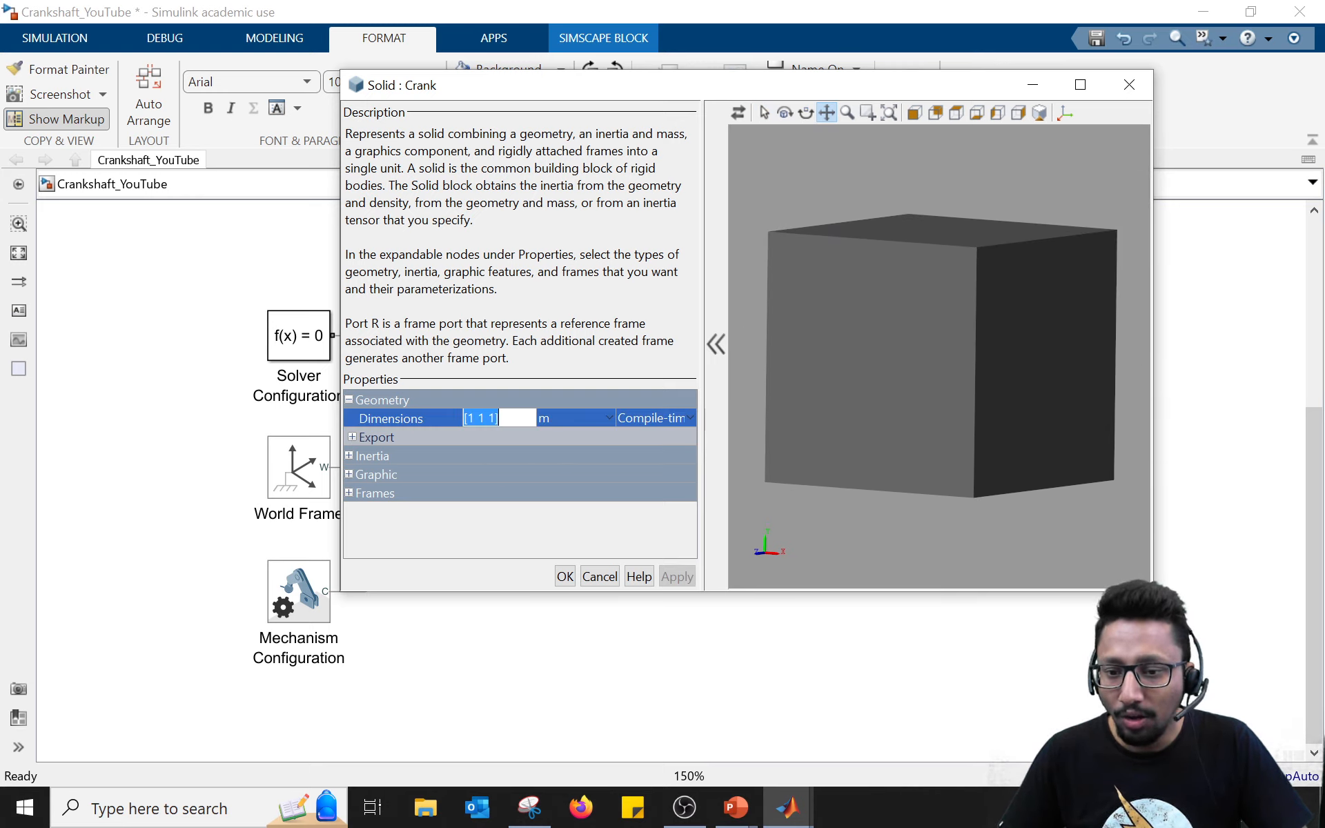
pyautogui.hotkey('alt', 'Tab')
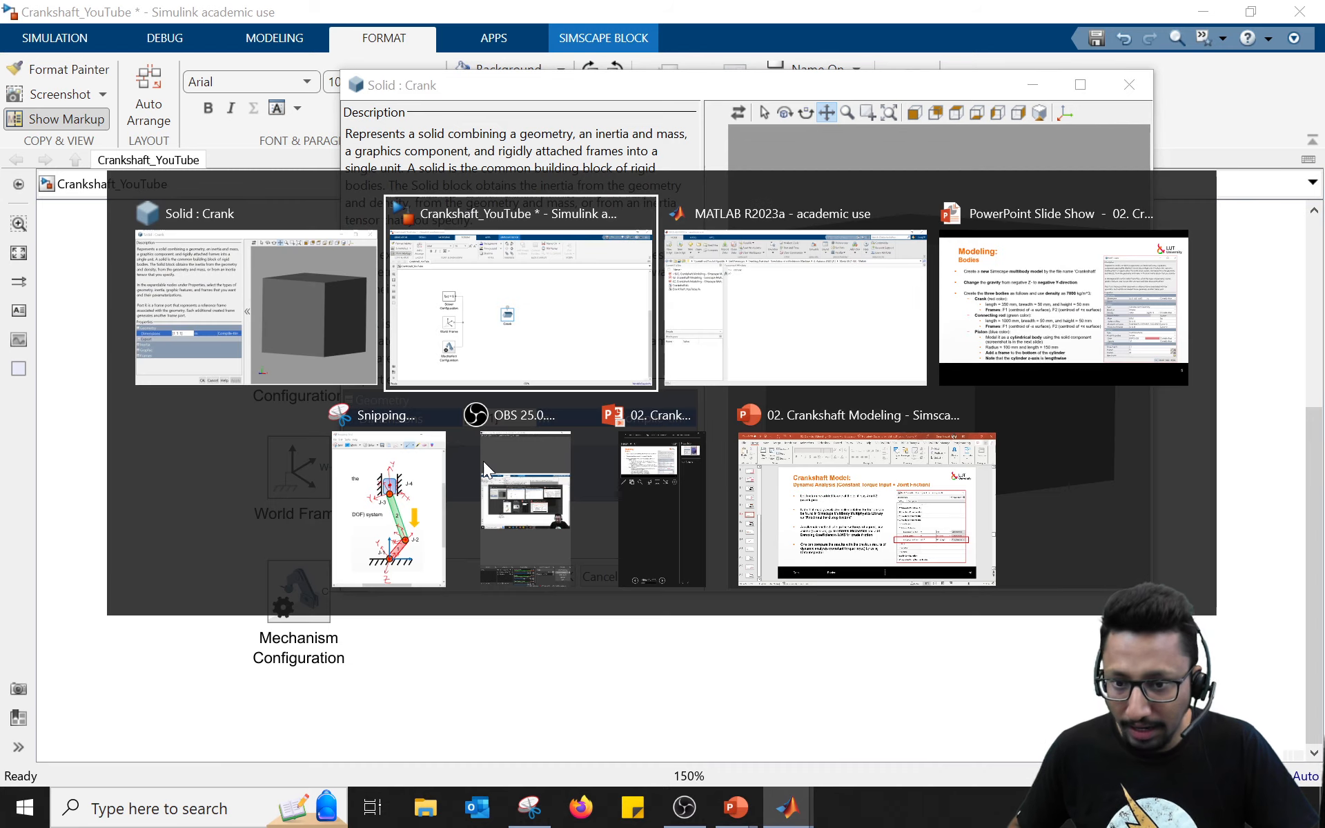
pyautogui.hotkey('alt', 'Tab')
pyautogui.hotkey('alt', 'Tab')
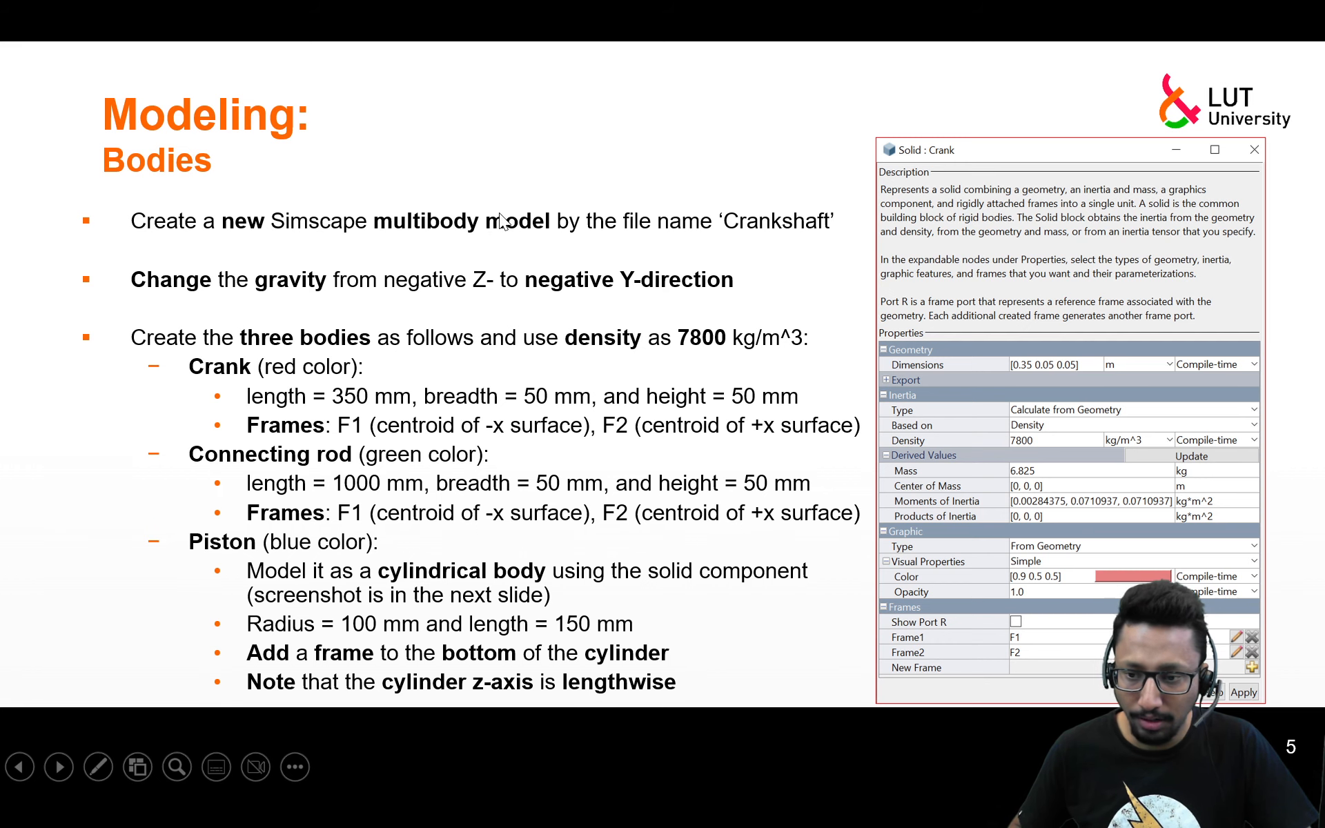
pyautogui.hotkey('alt', 'Tab')
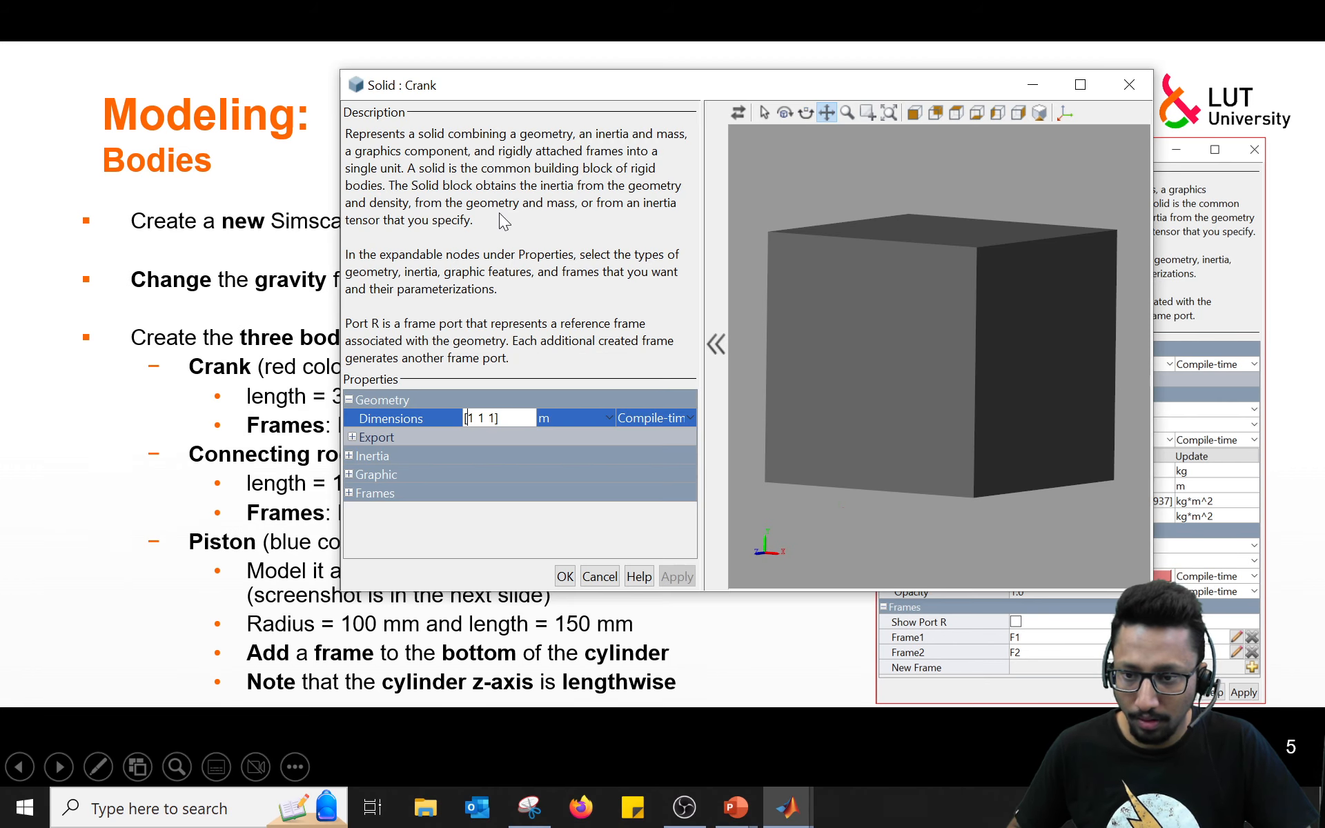
pyautogui.moveTo(551, 93); pyautogui.dragTo(469, 155)
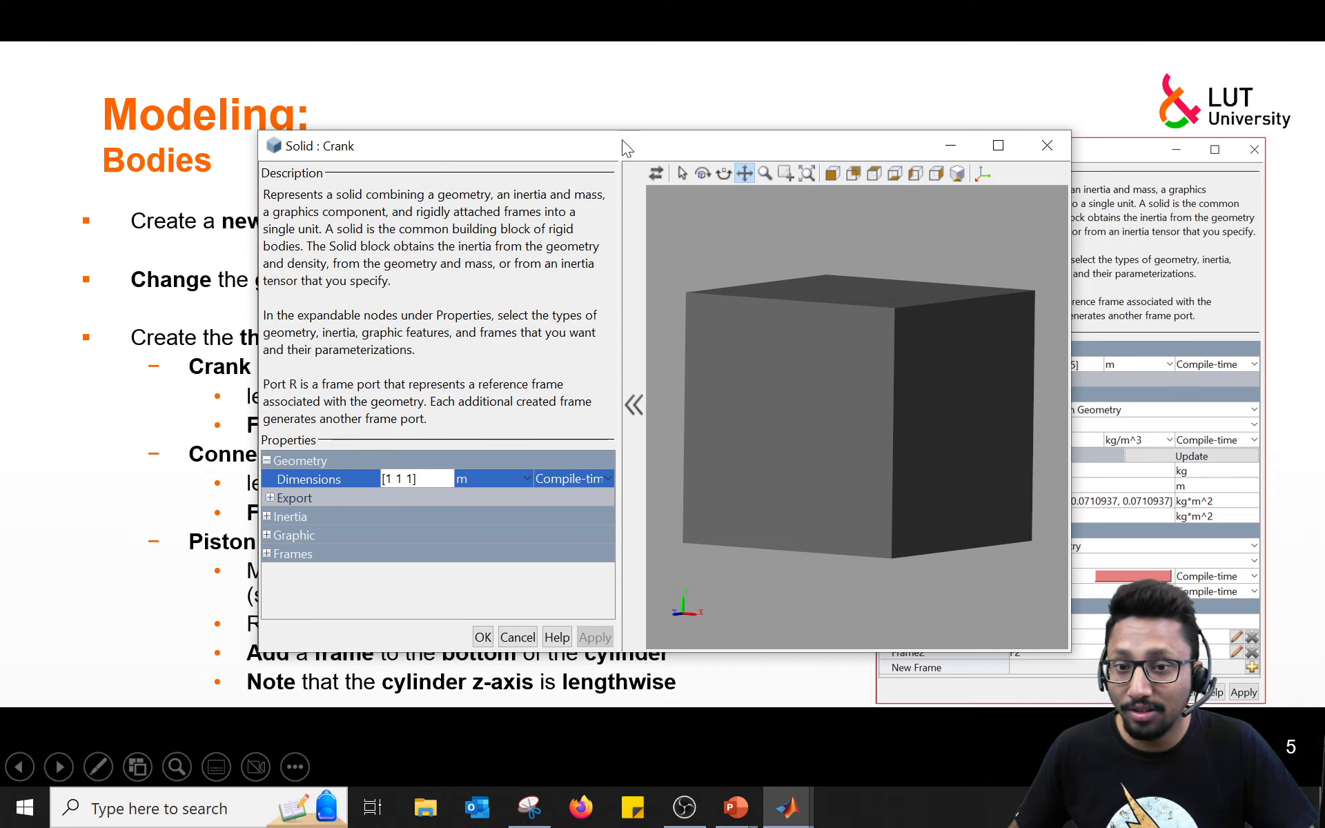
pyautogui.moveTo(623, 139); pyautogui.dragTo(1041, 141)
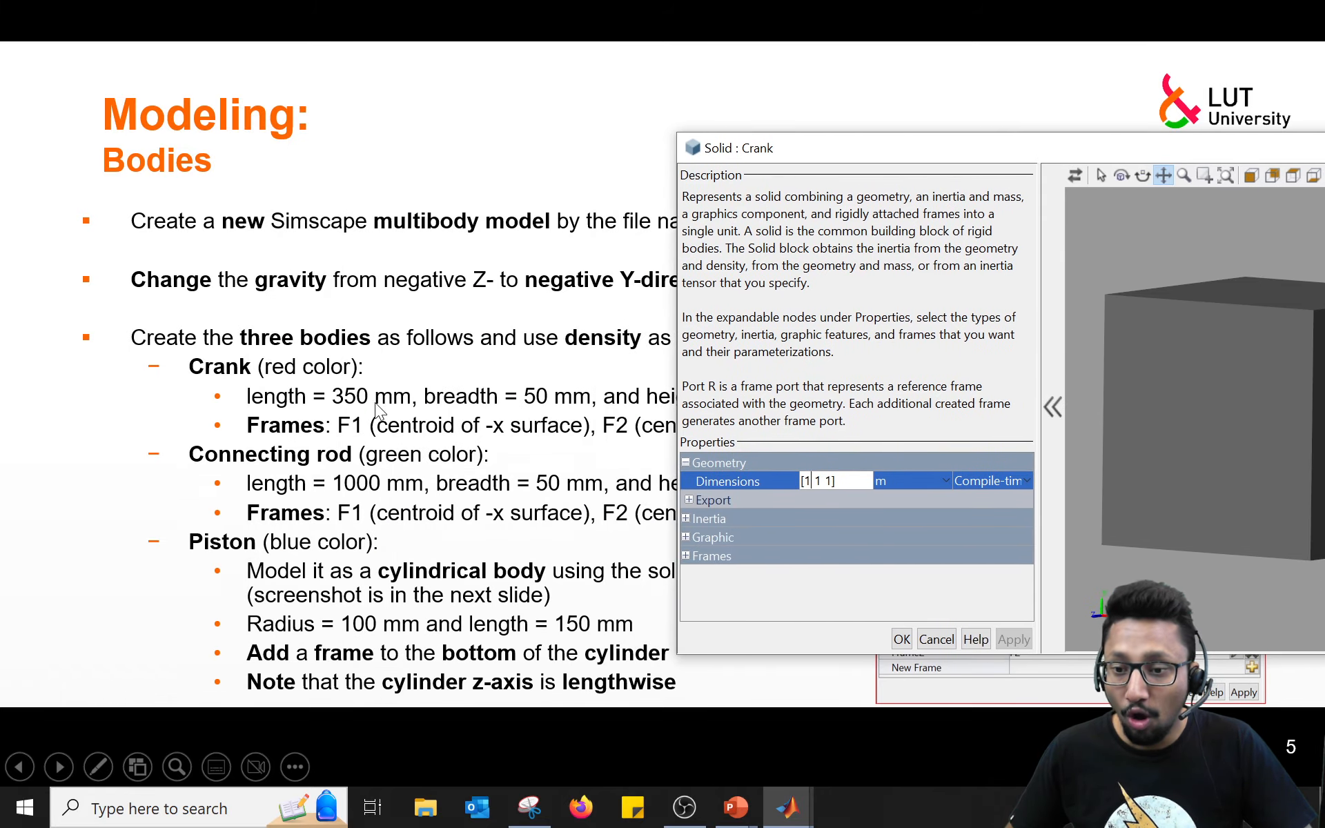
pyautogui.moveTo(814, 146); pyautogui.dragTo(458, 147)
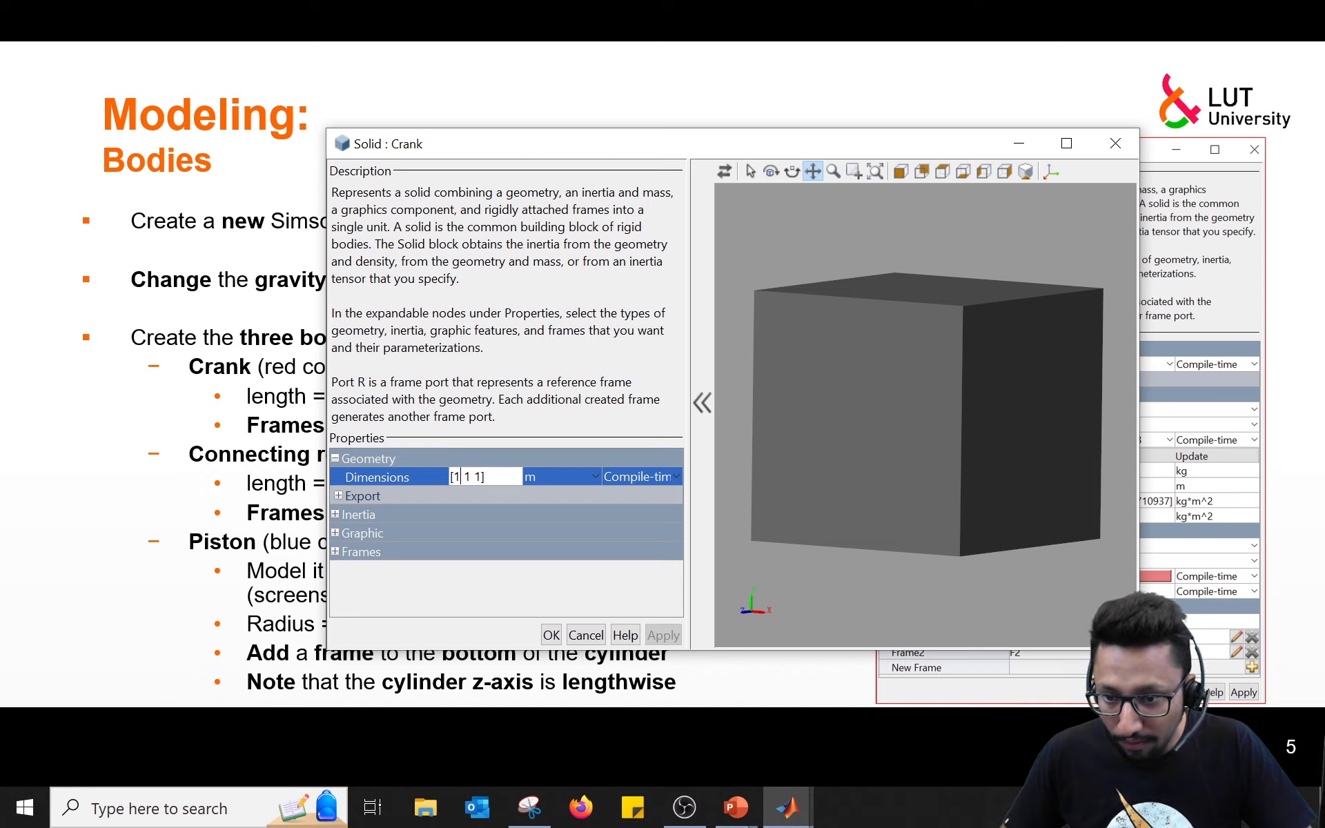
# Step: Set the crank's dimensions to [0.35 0.05 0.05] m and update its visualization
pyautogui.hotkey('shift', 'Left')
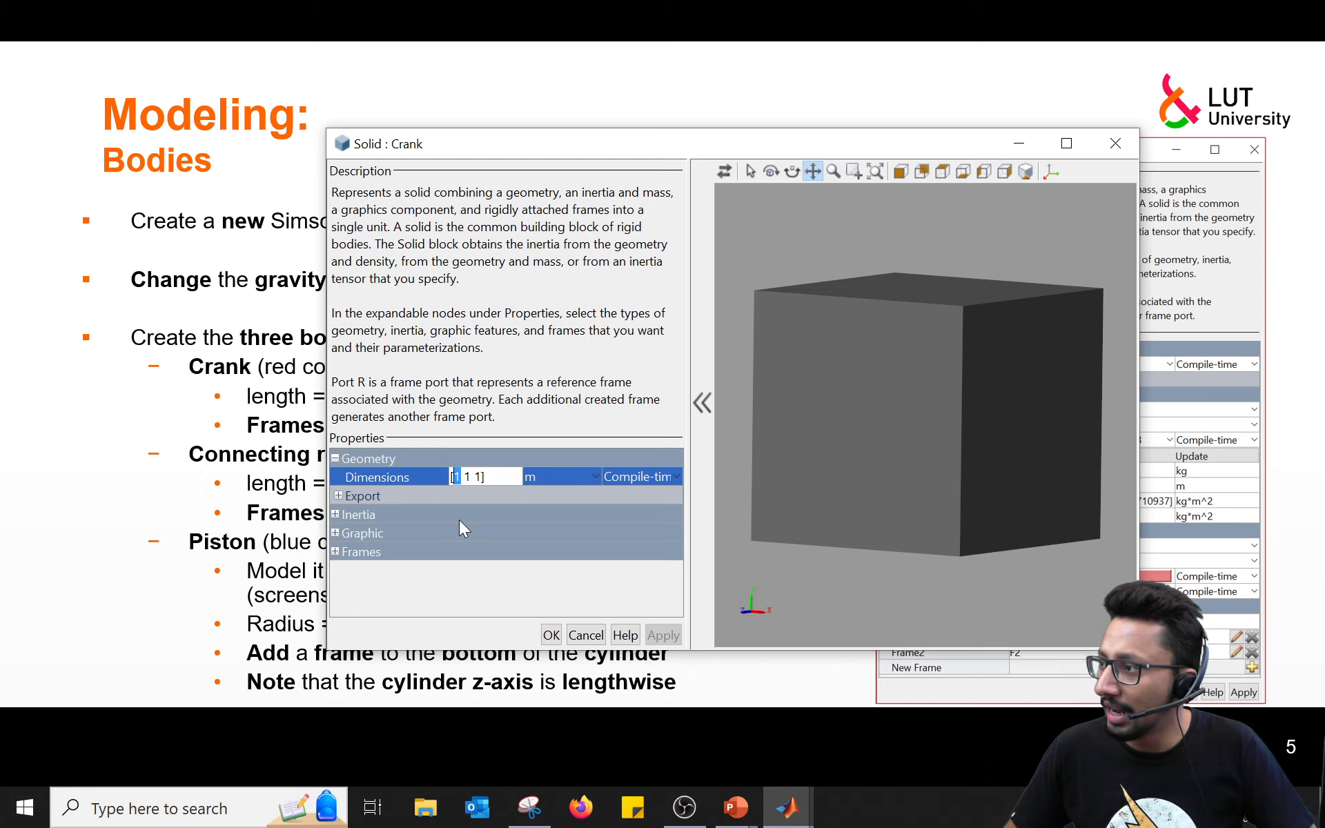
pyautogui.write('0.35')
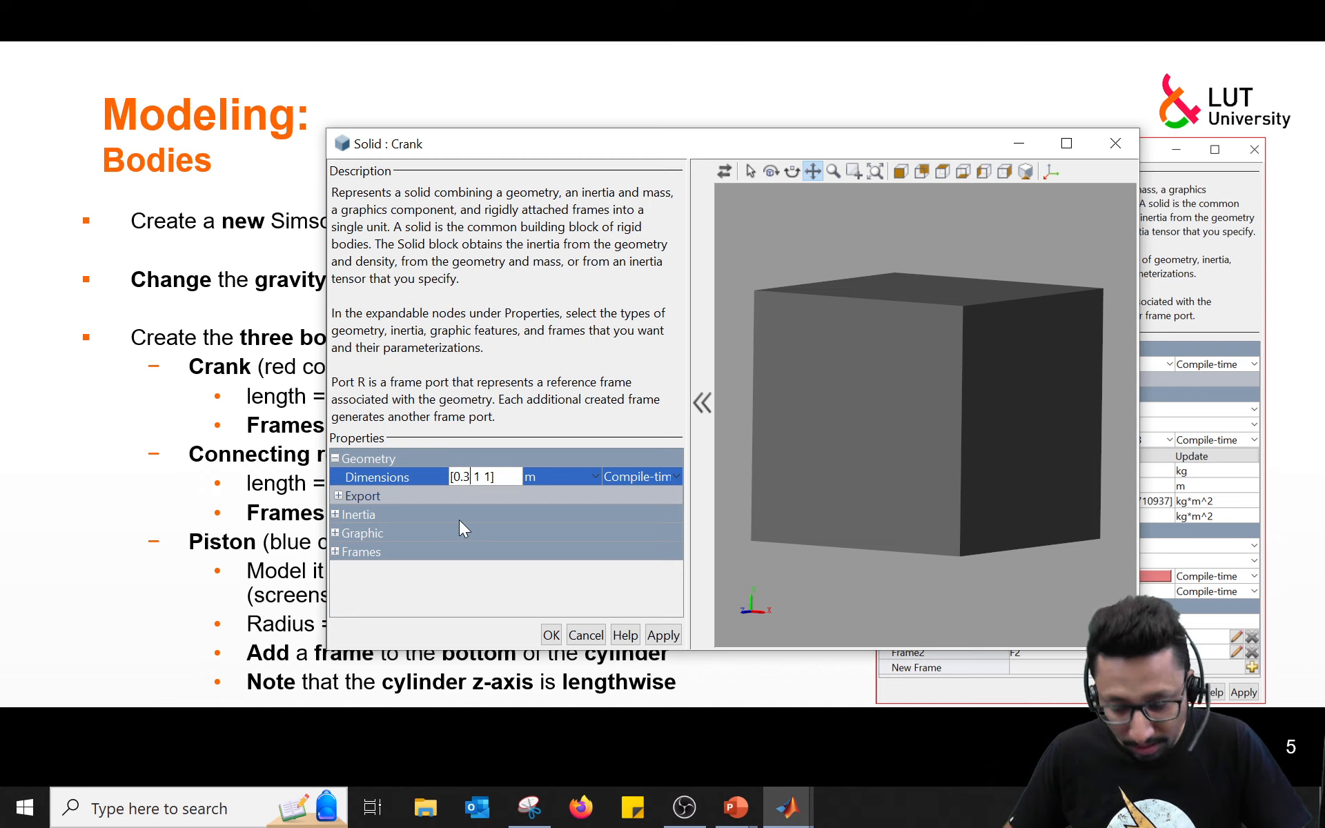
pyautogui.press('Right')
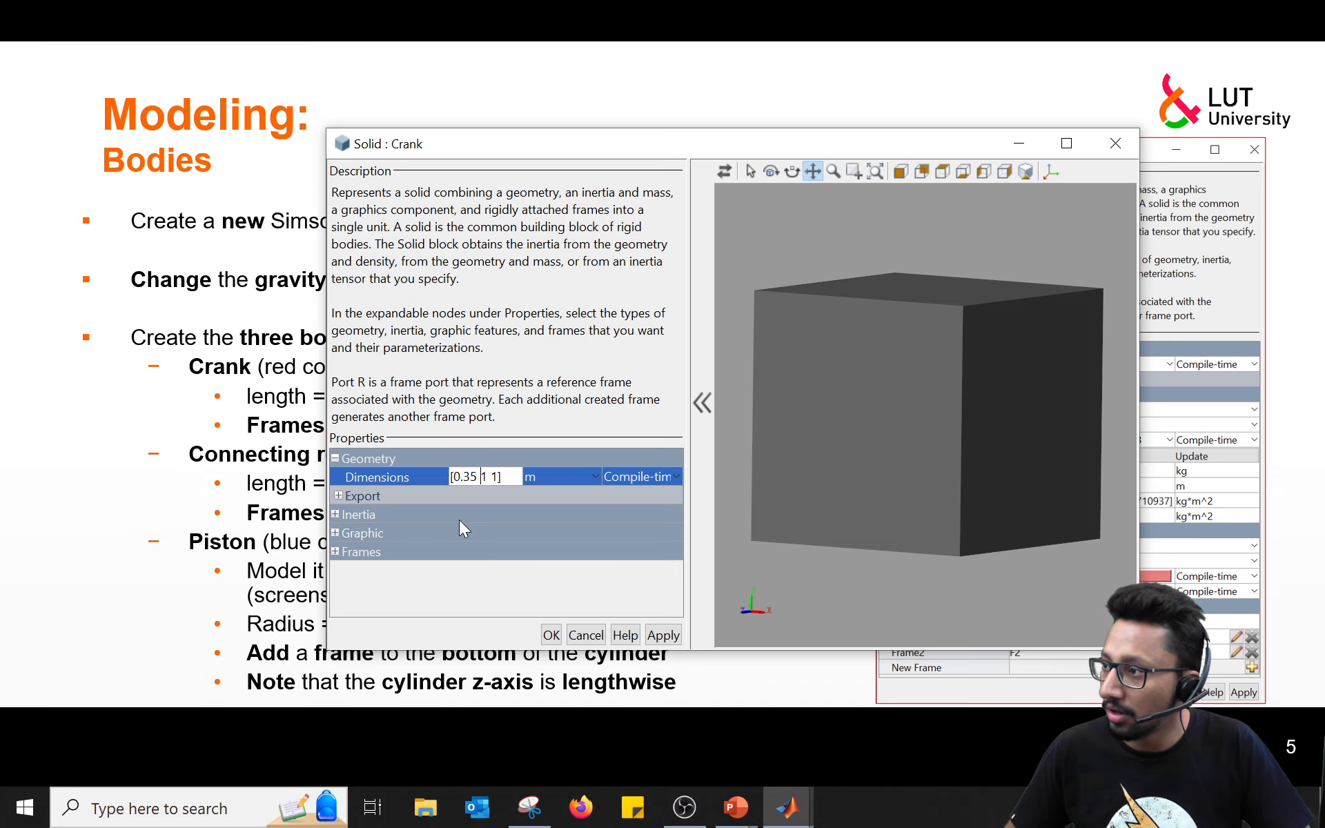
pyautogui.write('0.05')
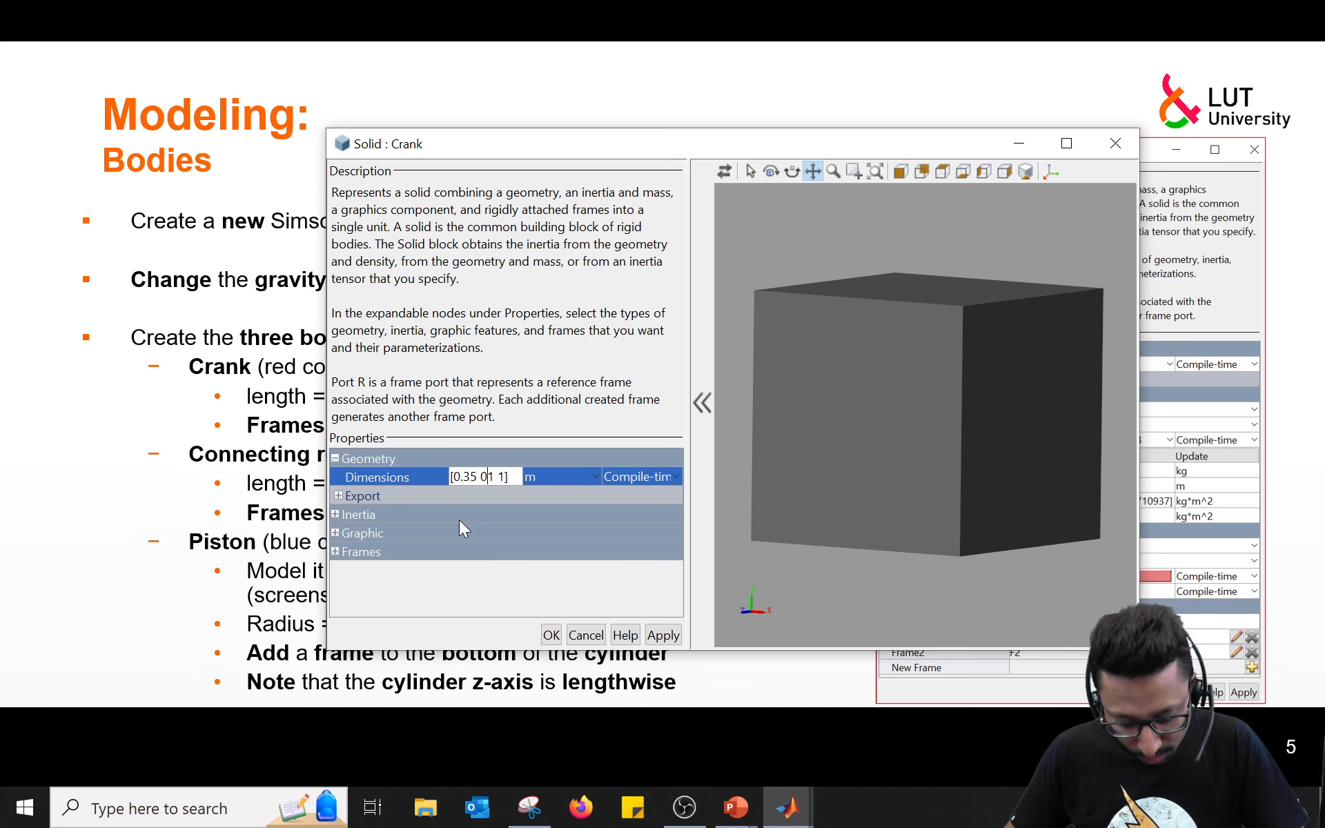
pyautogui.press('Delete')
pyautogui.press('Right')
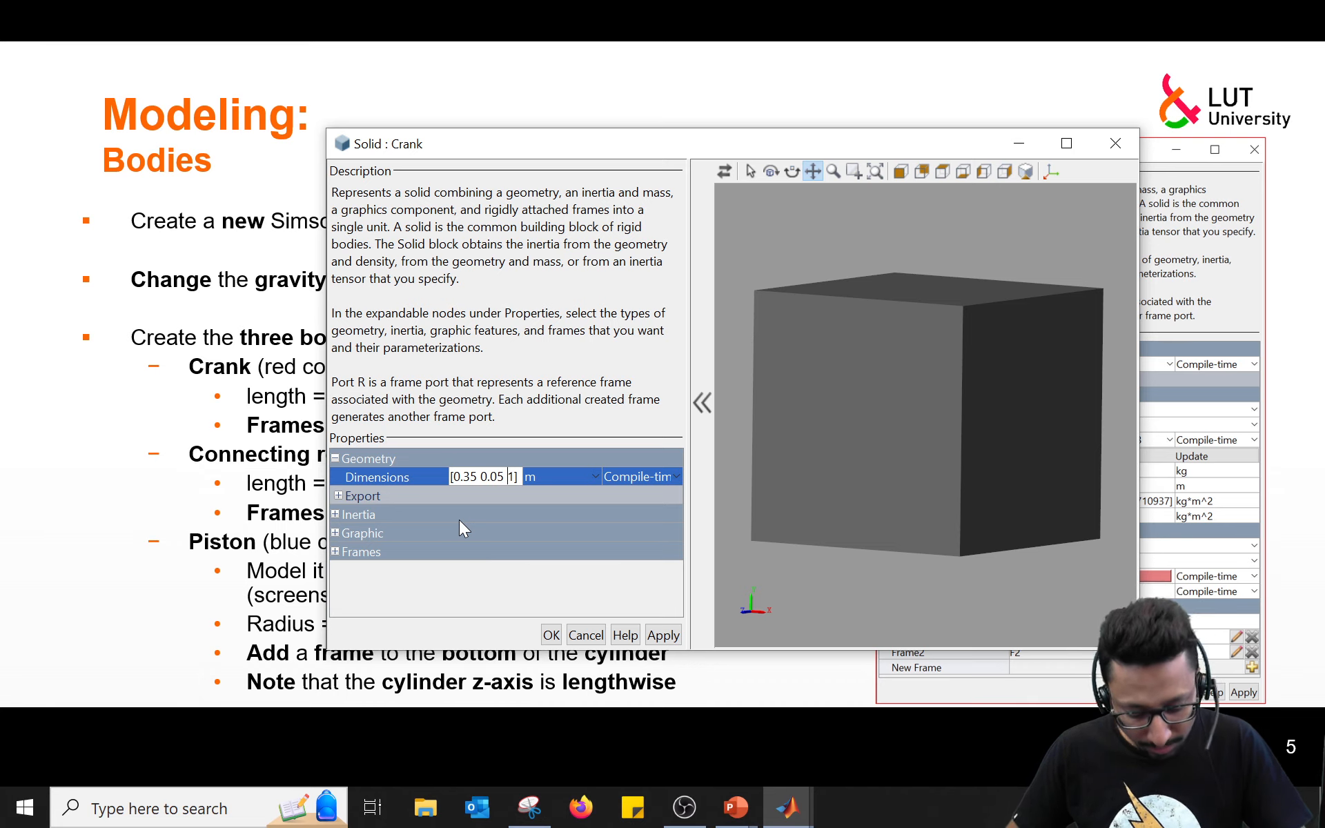
pyautogui.write('0.05')
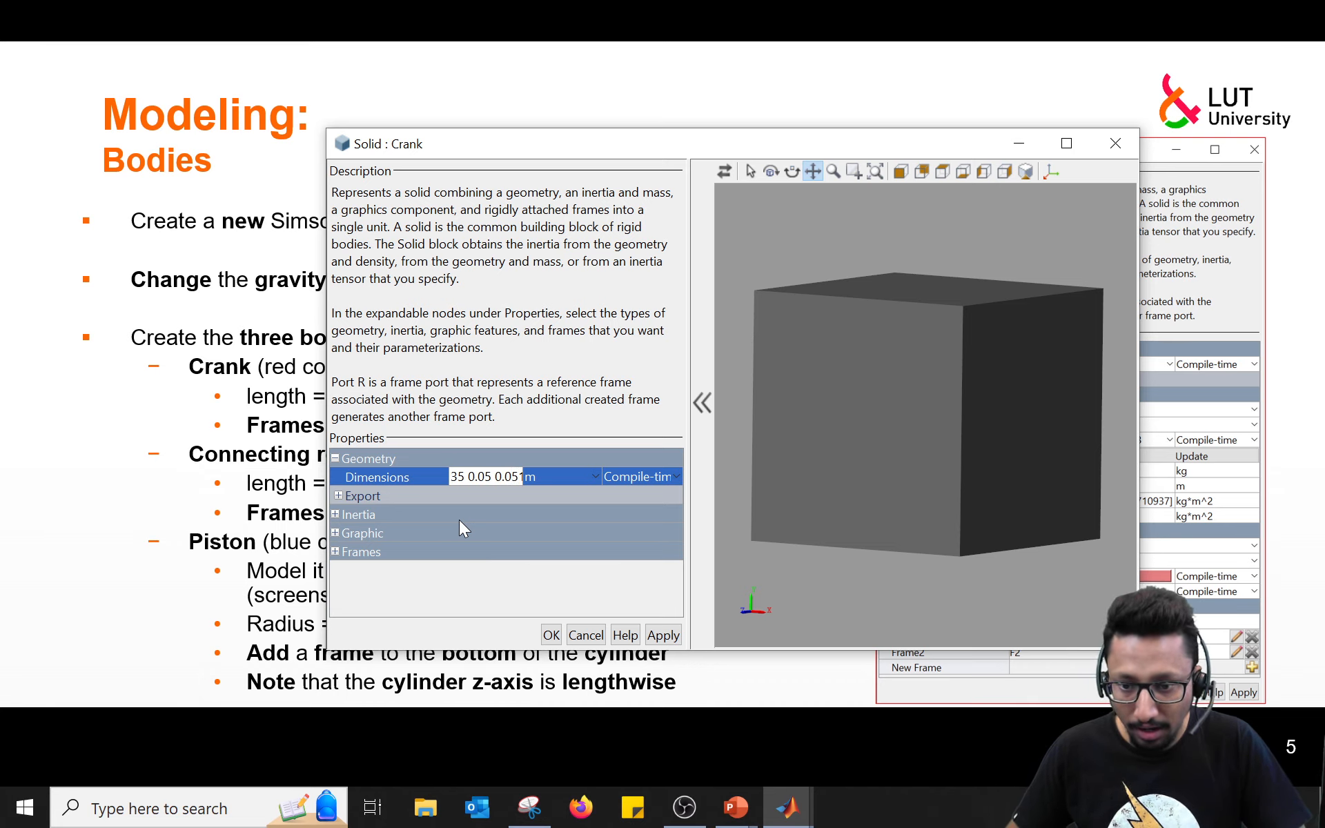
pyautogui.press('Return')
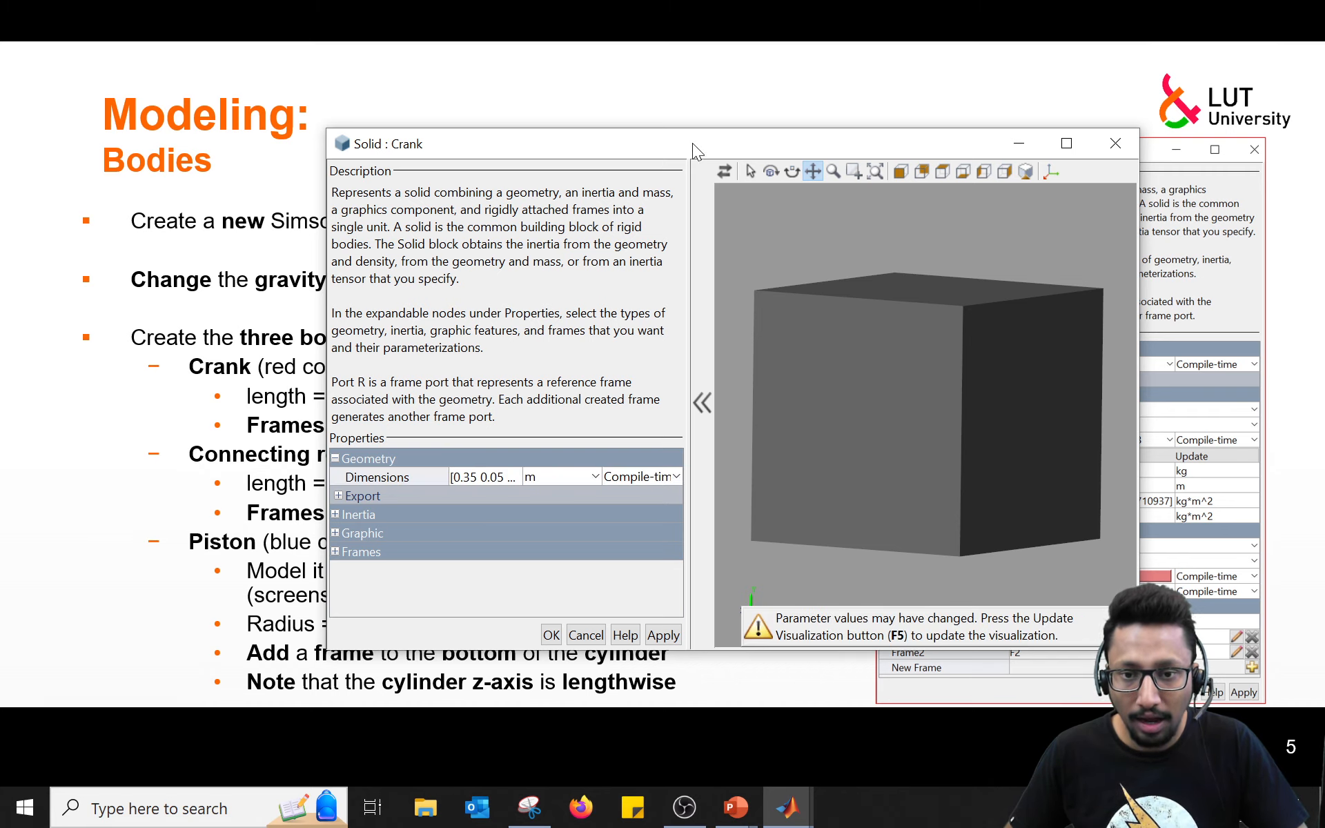
pyautogui.click(724, 171)
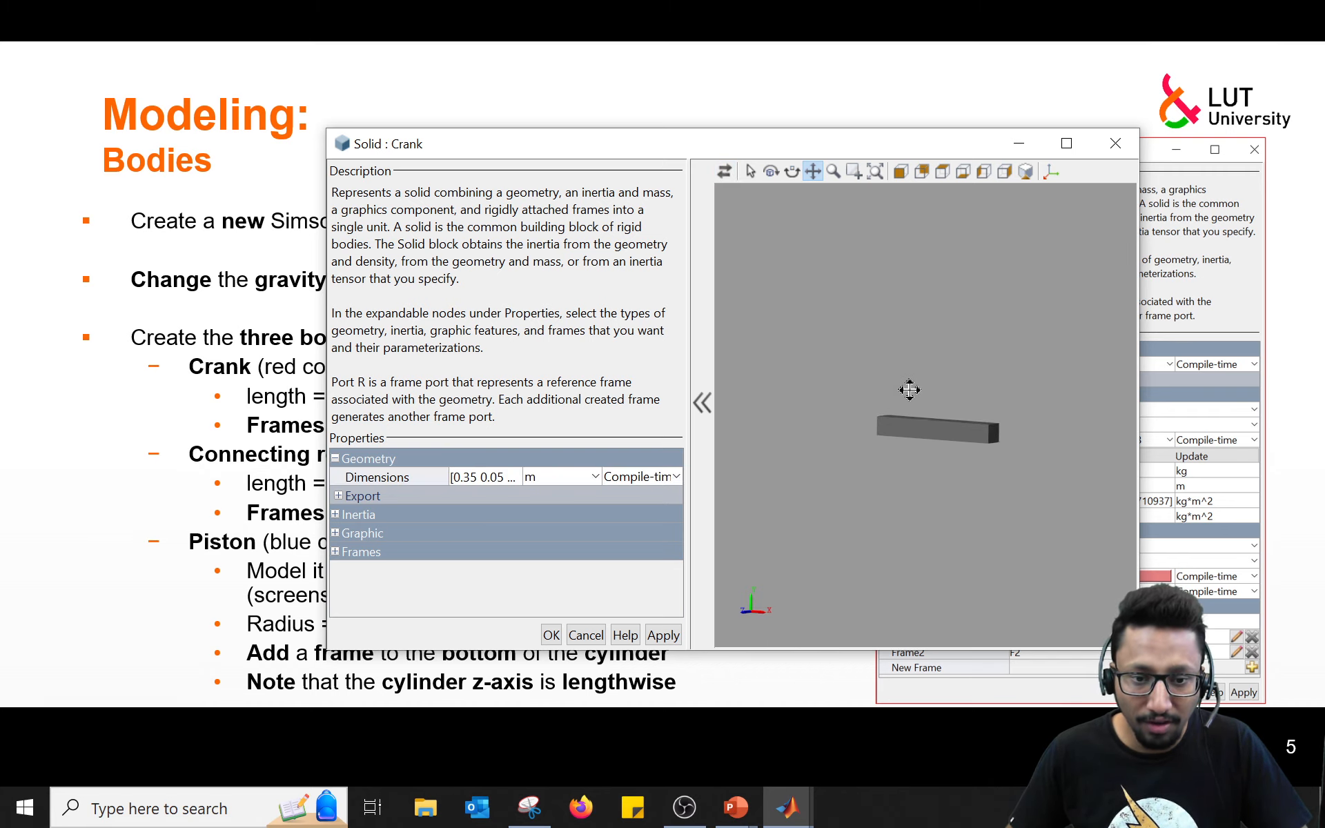
pyautogui.scroll(1, 878, 423)
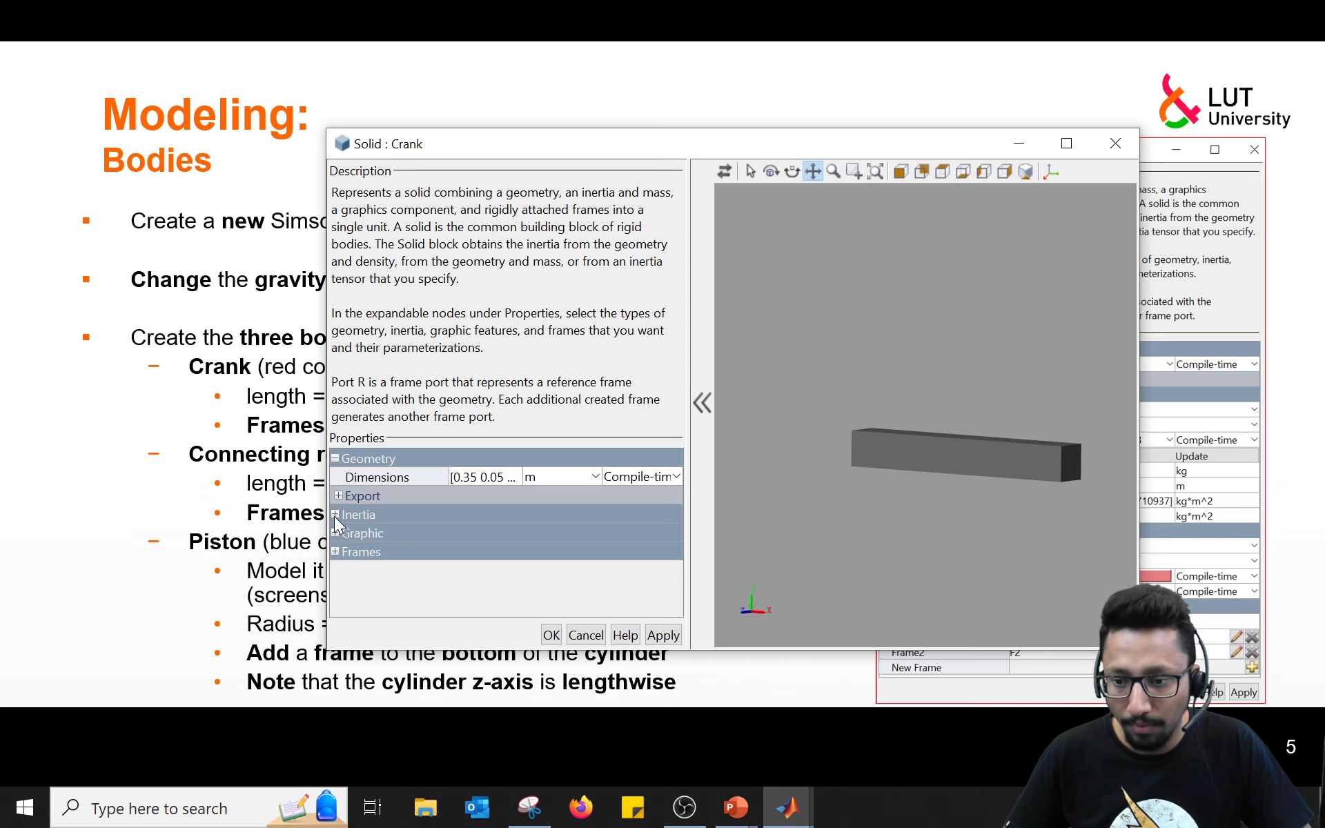
# Step: Set the crank's density to 7800 kg/m^3 and update its derived inertia values and visualization
pyautogui.moveTo(589, 148); pyautogui.dragTo(585, 69)
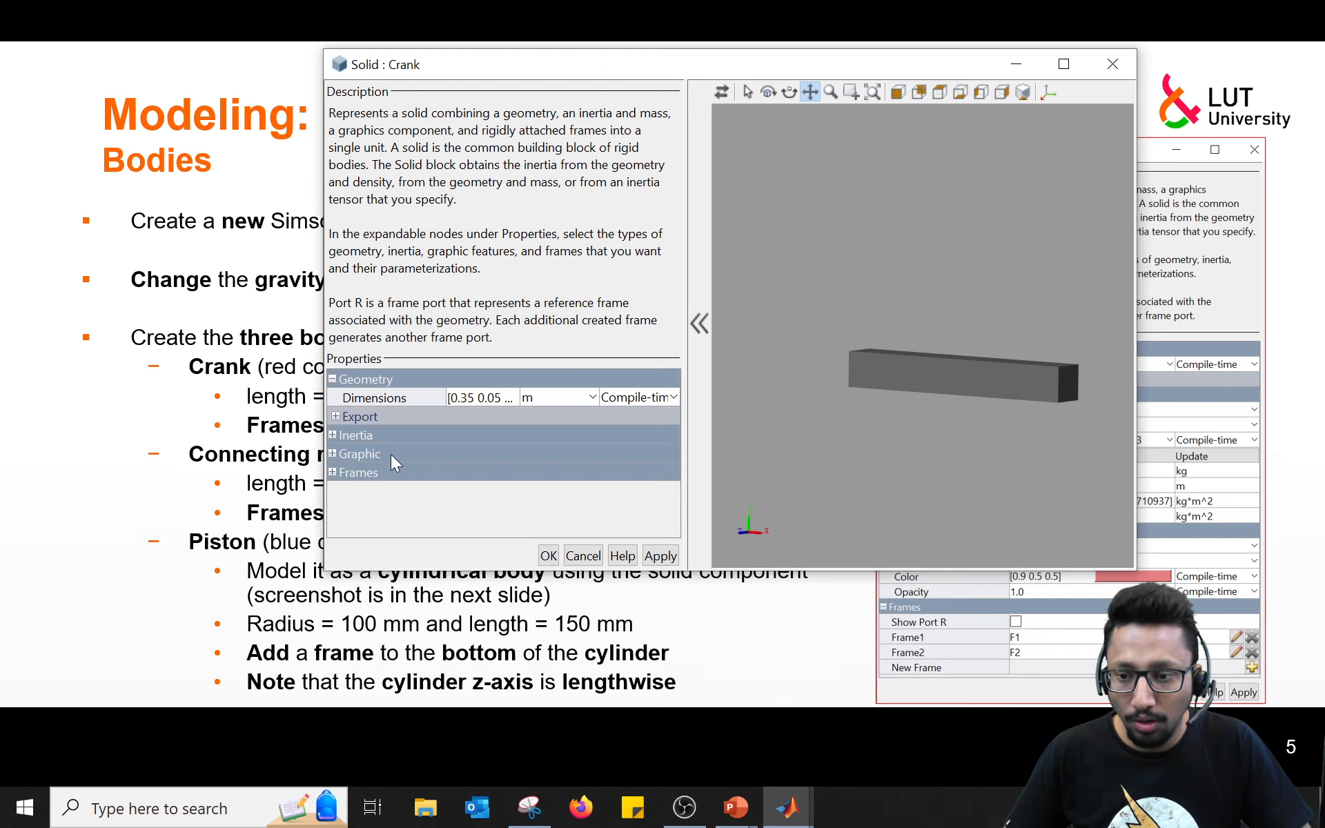
pyautogui.click(335, 435)
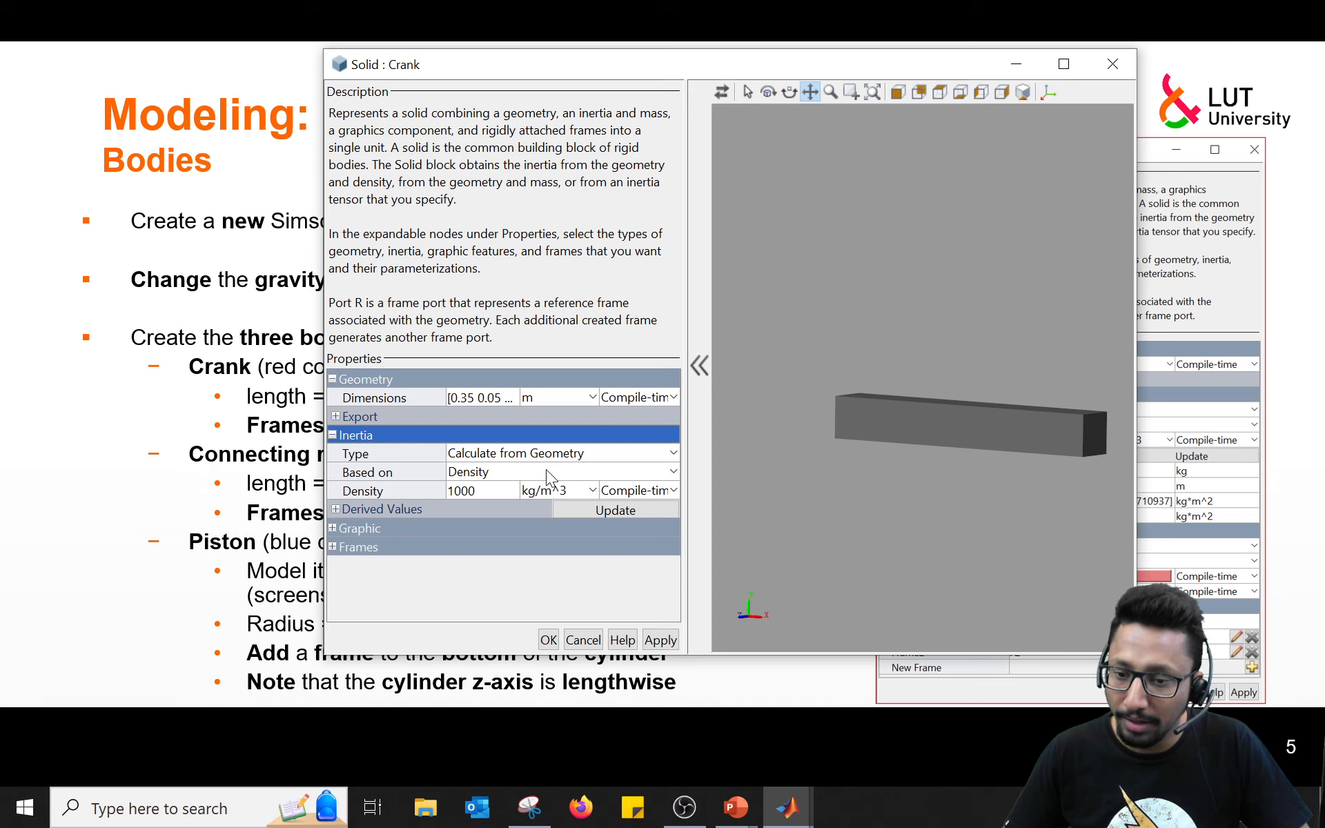
pyautogui.click(428, 491)
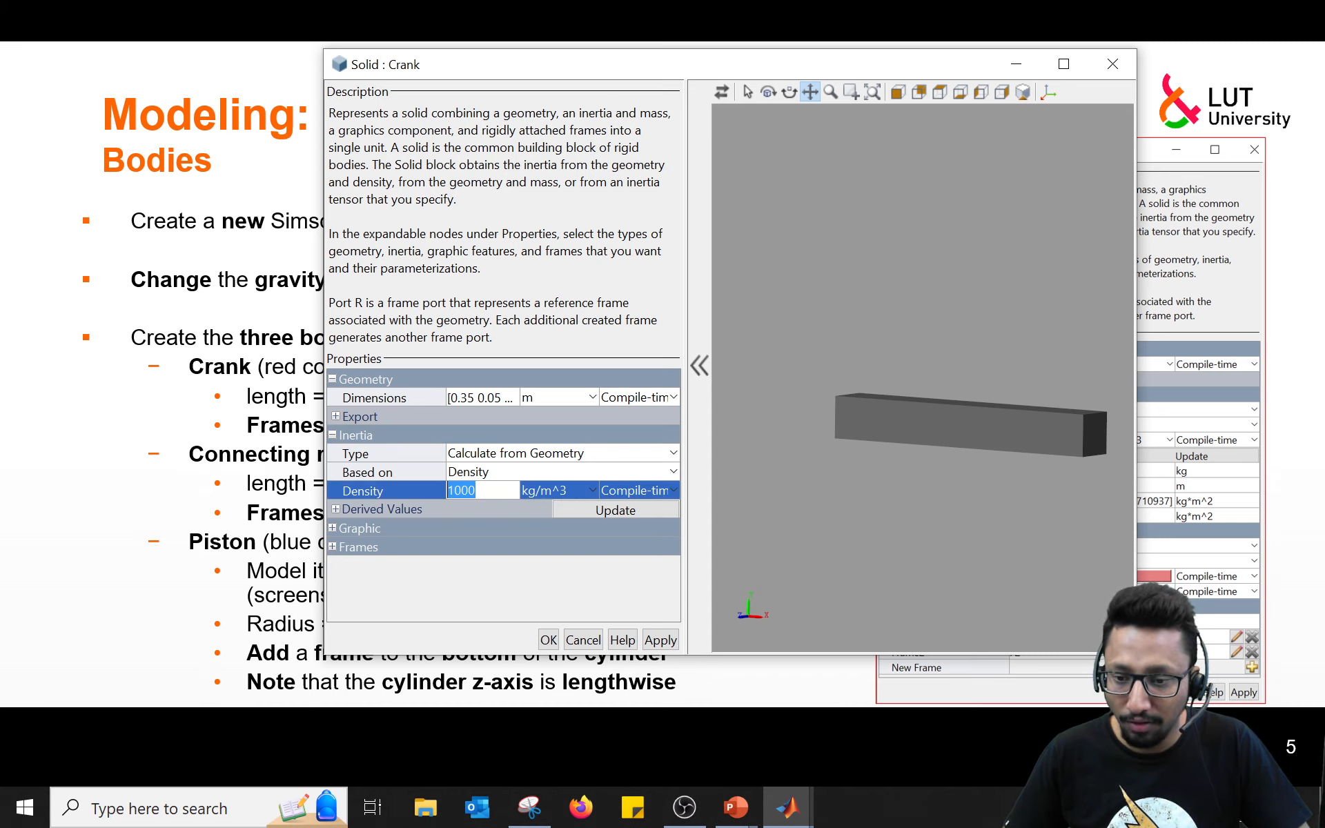
pyautogui.write('7800')
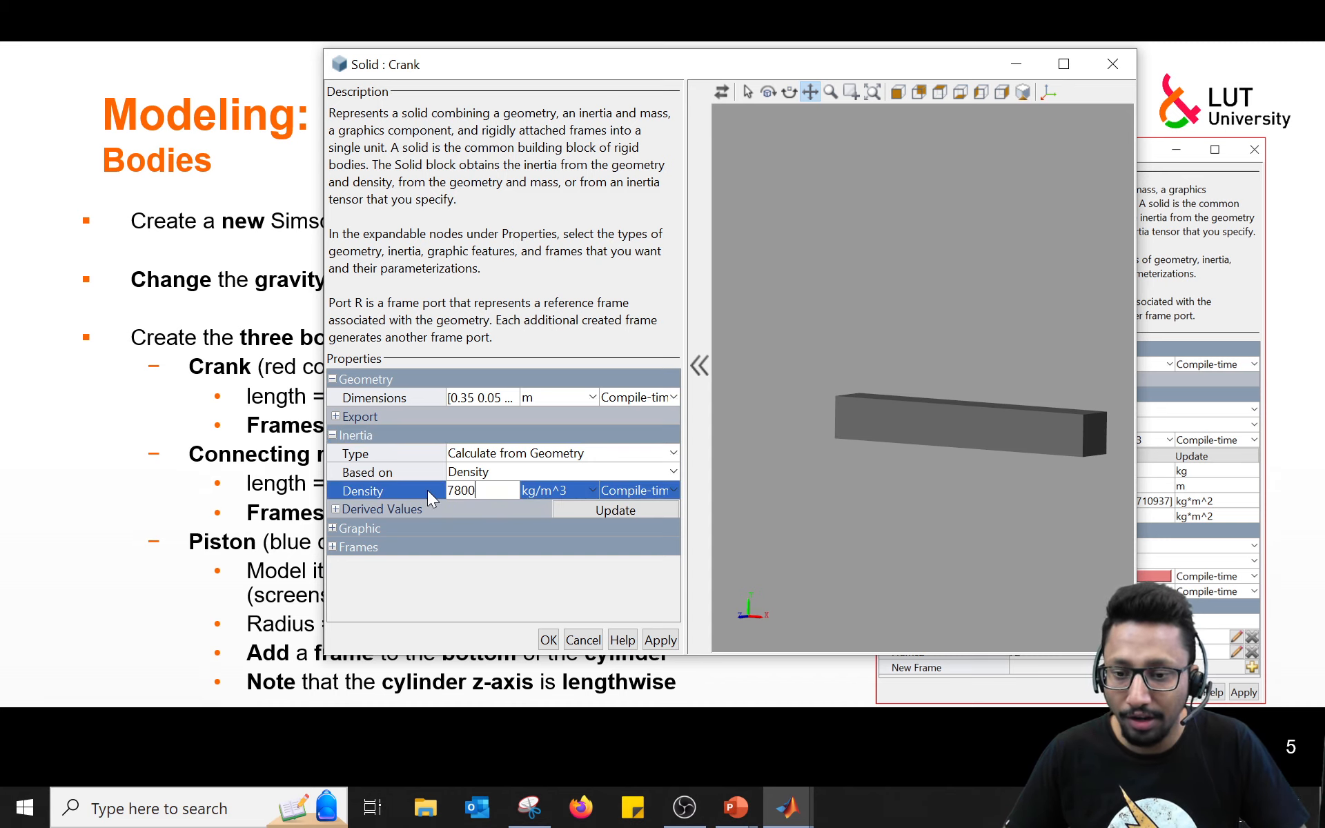
pyautogui.press('Return')
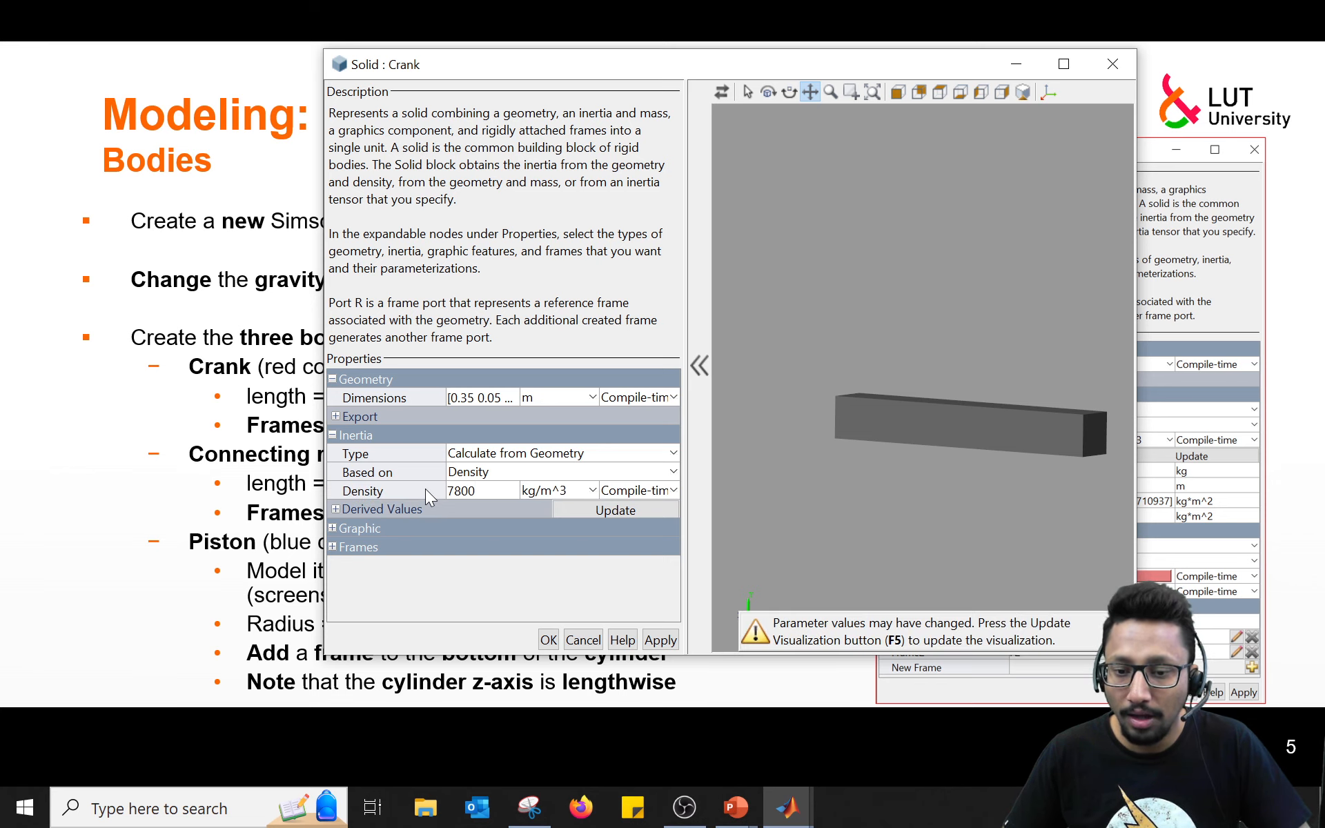
pyautogui.click(570, 508)
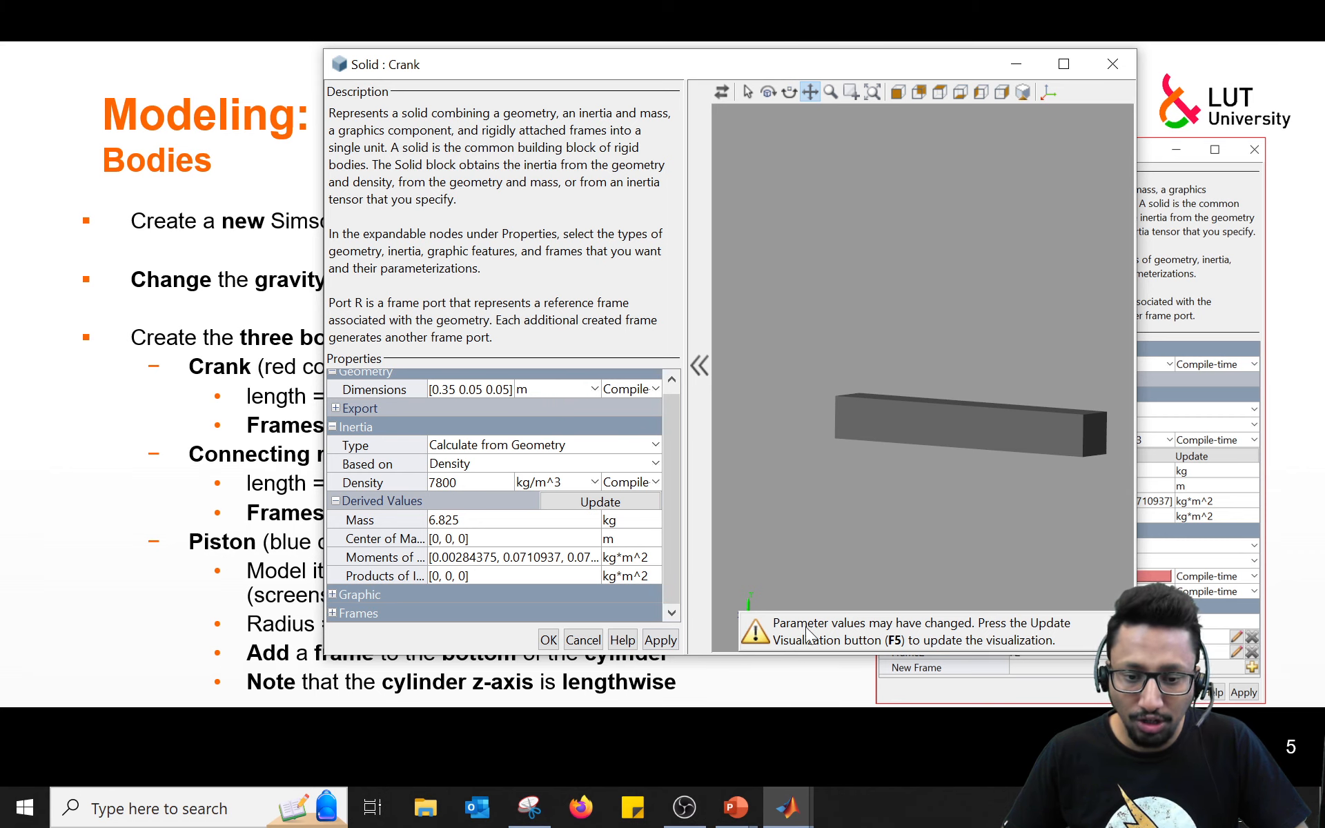
pyautogui.click(720, 93)
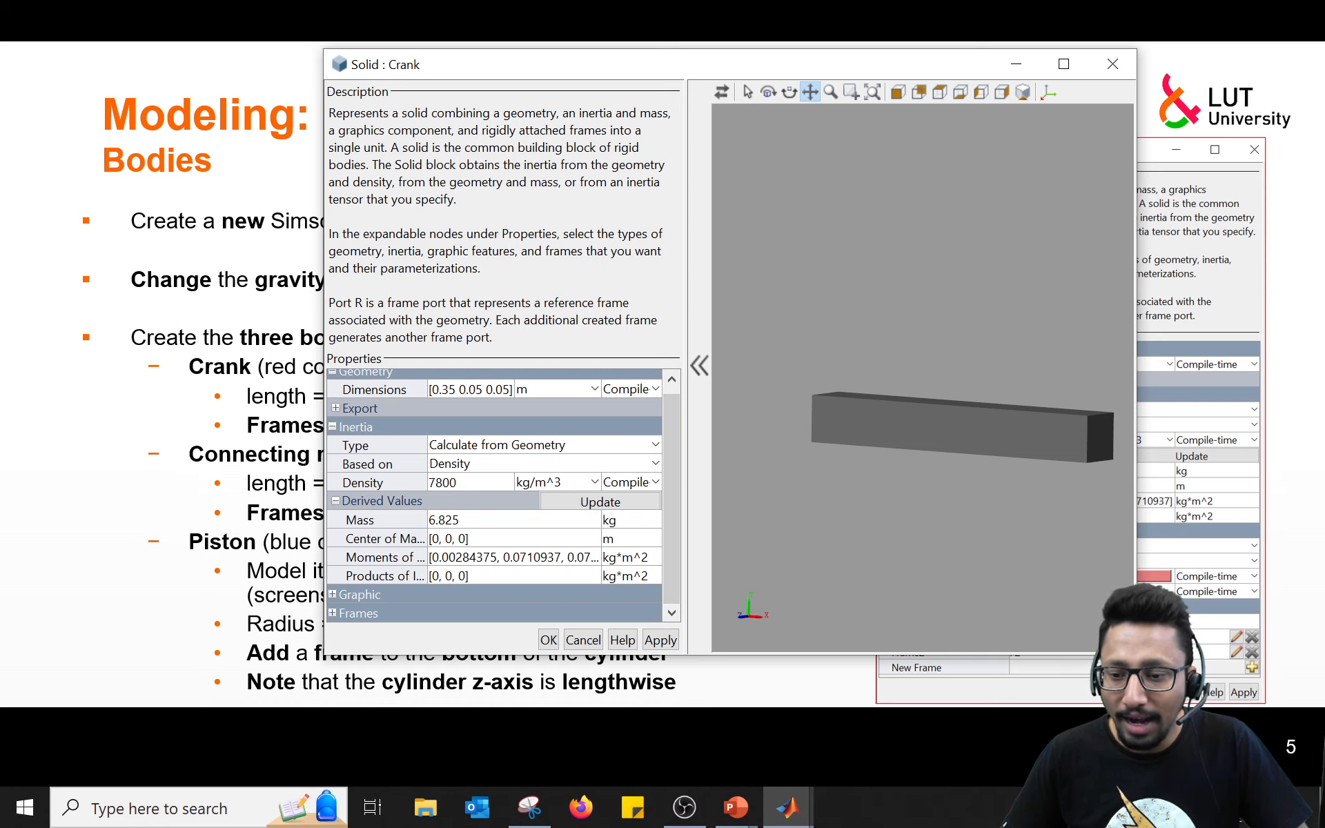
# Step: Set the crank's graphic color to [0.9 0.5 0.5] and update its visualization
pyautogui.click(333, 595)
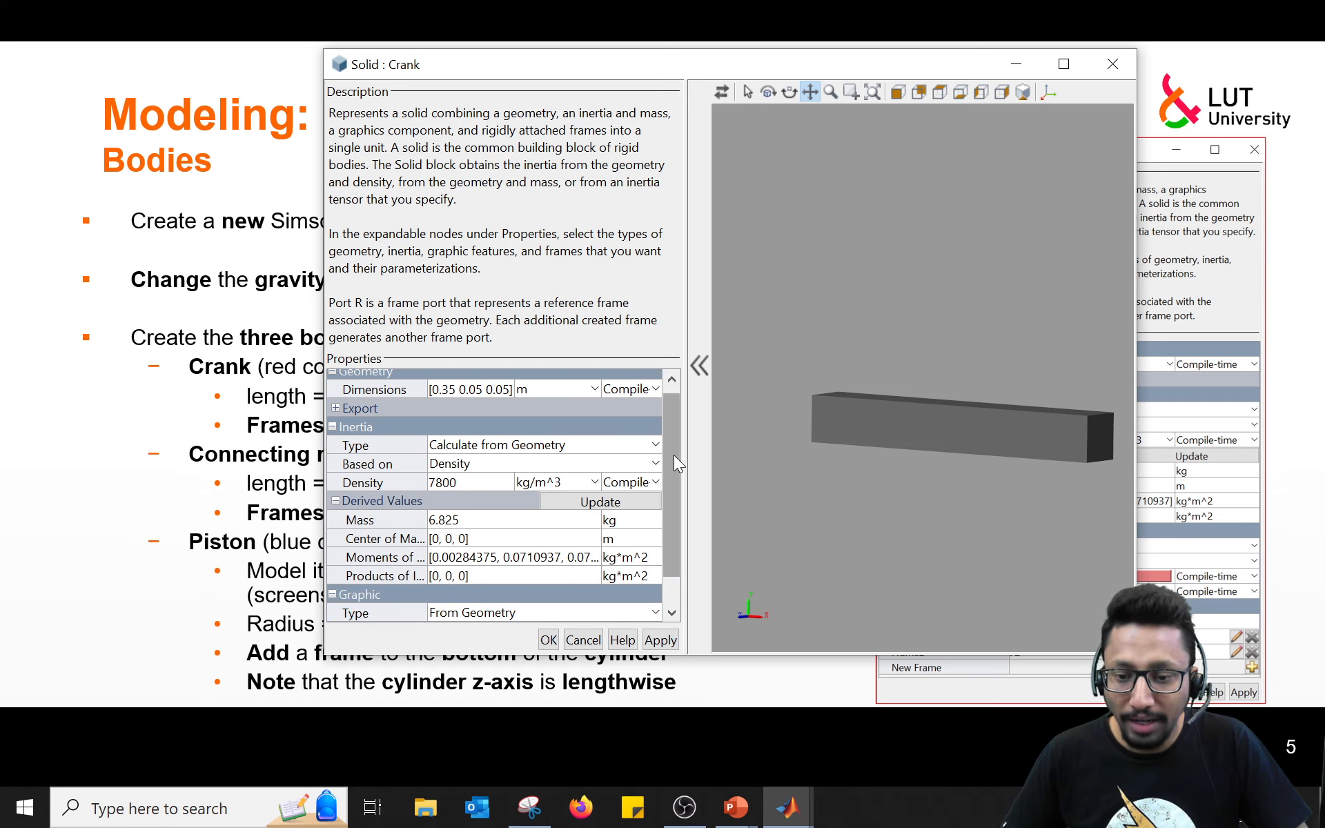
pyautogui.scroll(-1, 673, 454)
pyautogui.click(334, 594)
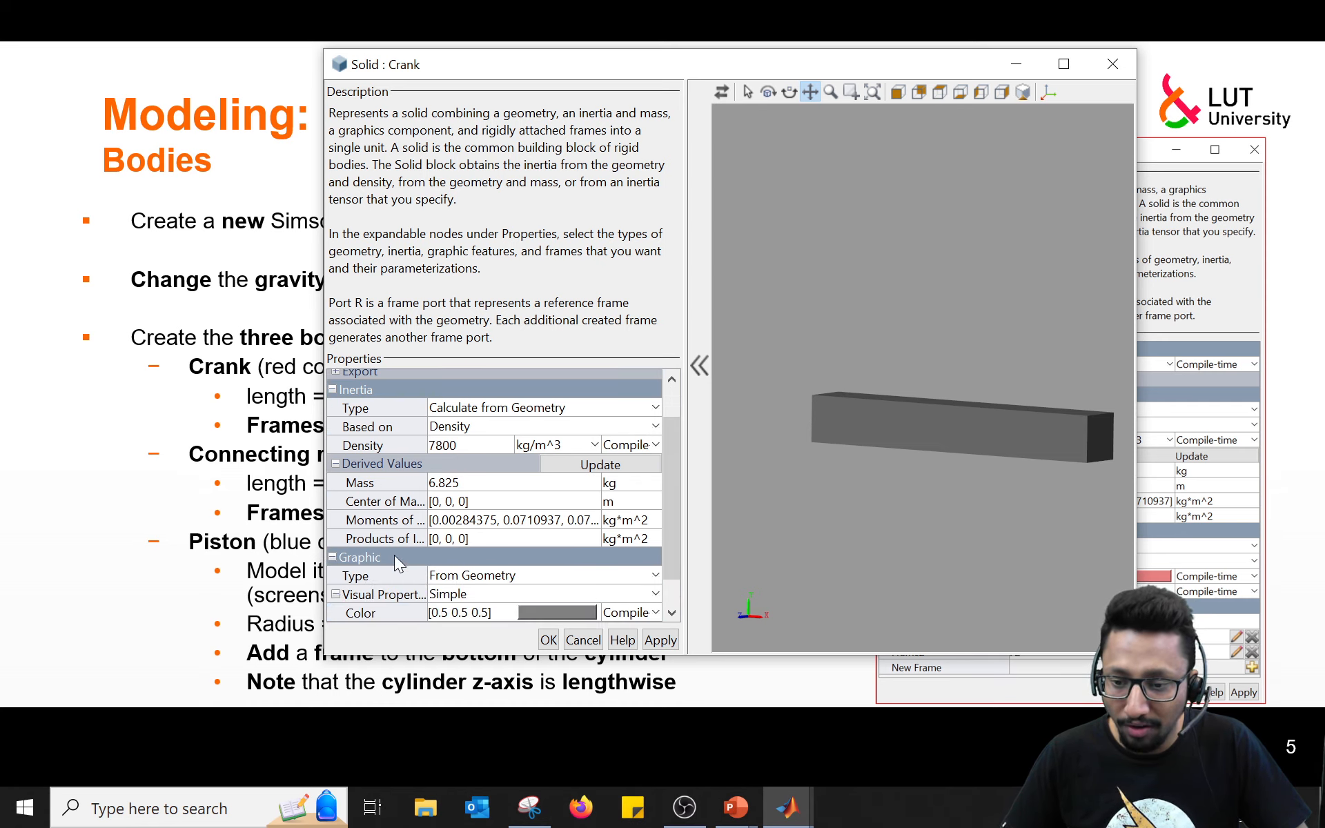
pyautogui.scroll(-1, 395, 555)
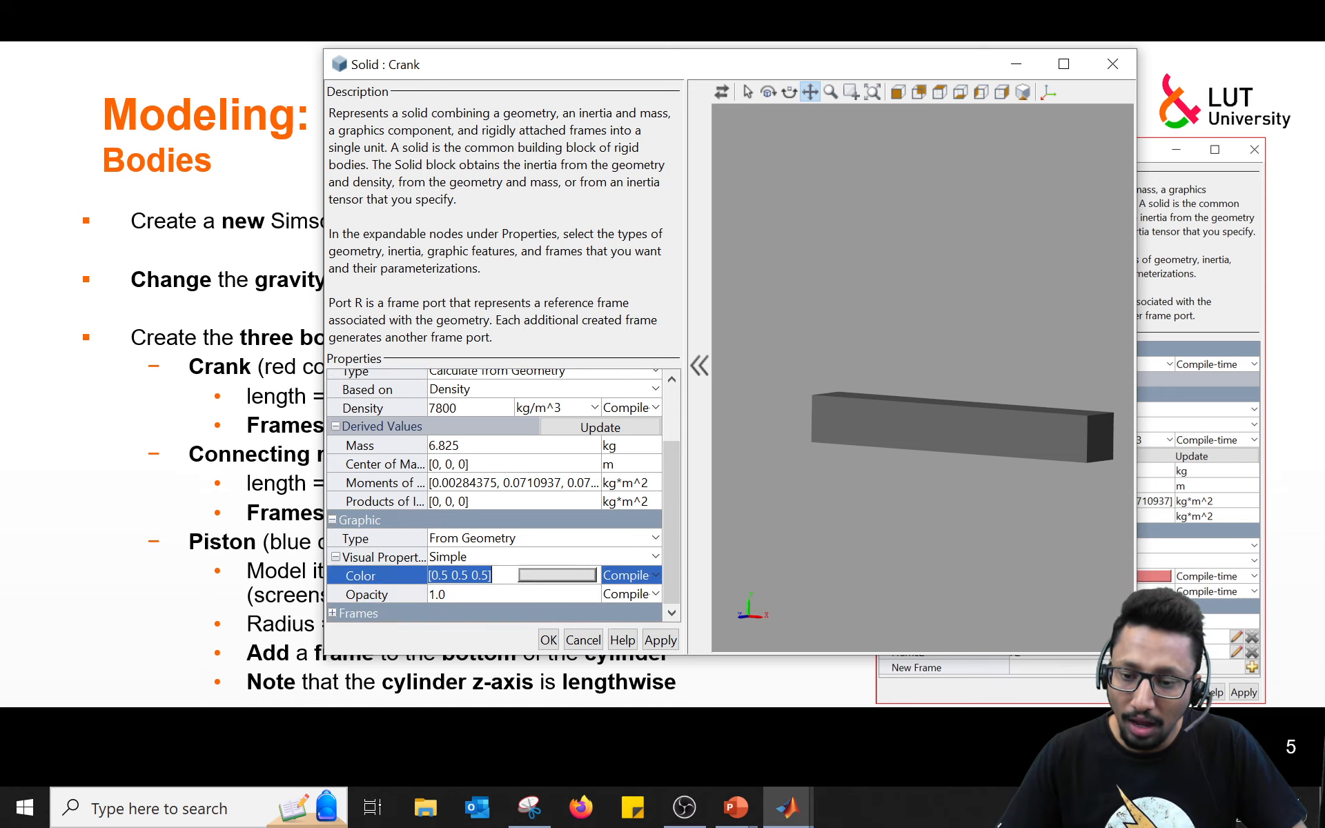
pyautogui.click(448, 575)
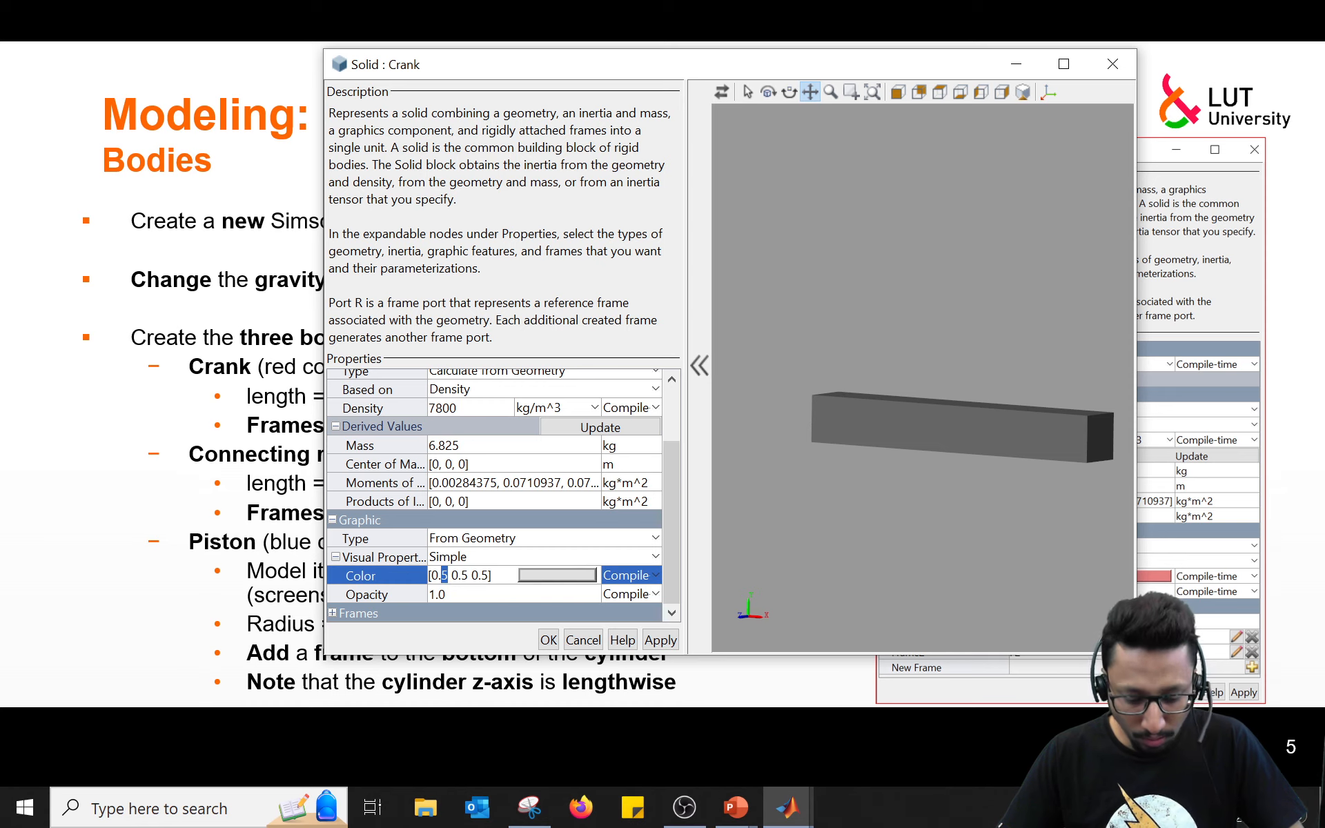
pyautogui.write('9')
pyautogui.press('Return')
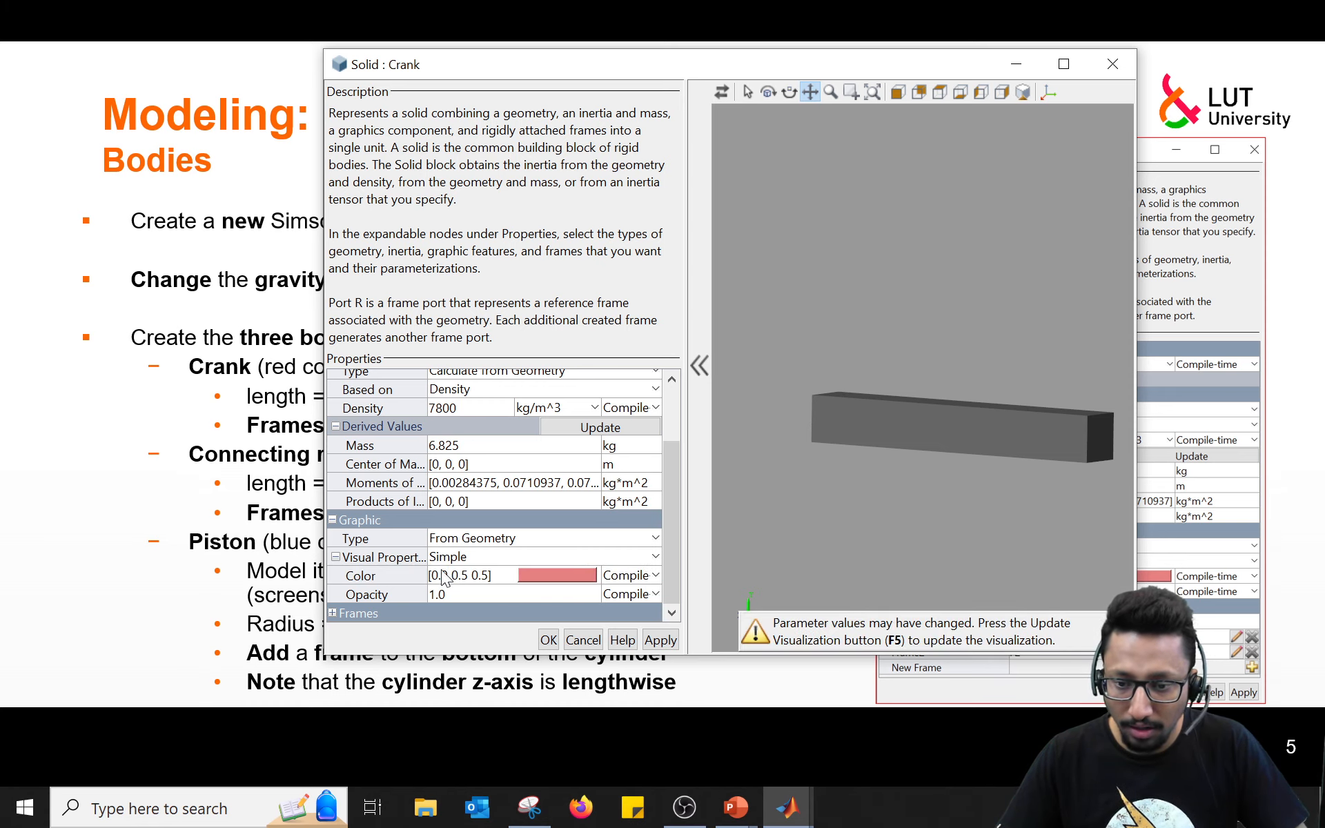
pyautogui.click(718, 90)
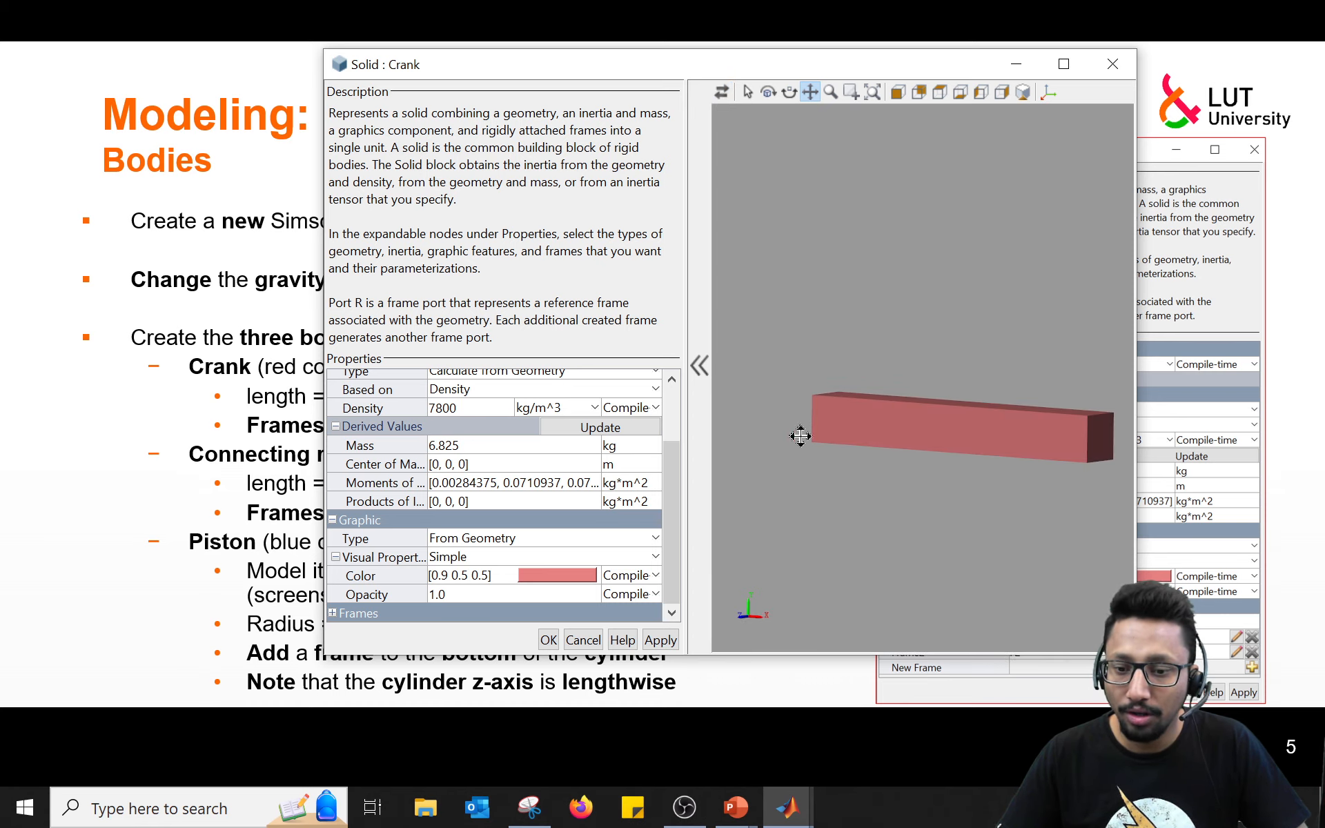
# Step: Show the frames in the crank's preview and turn off Show Port R in its frame settings
pyautogui.click(331, 614)
pyautogui.scroll(-1, 466, 469)
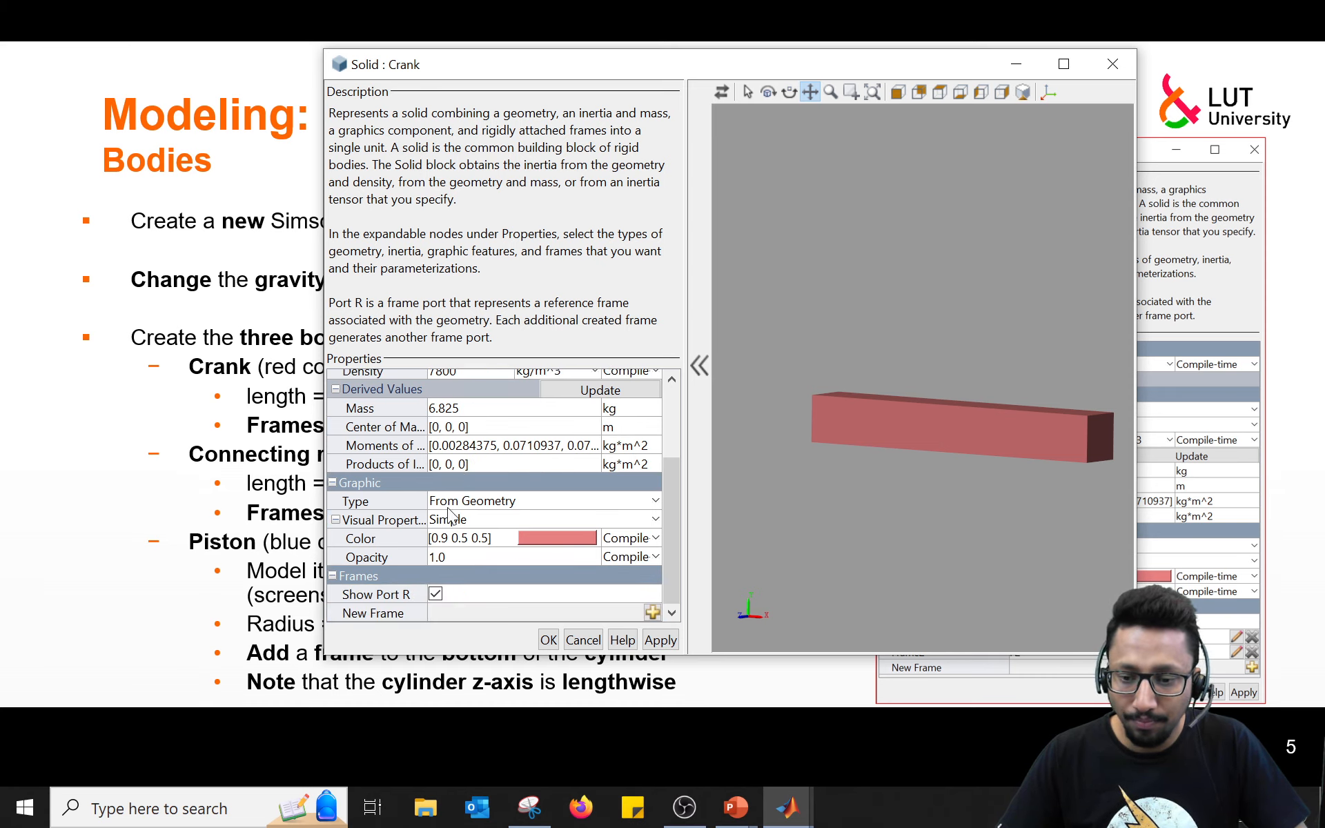
pyautogui.click(1049, 91)
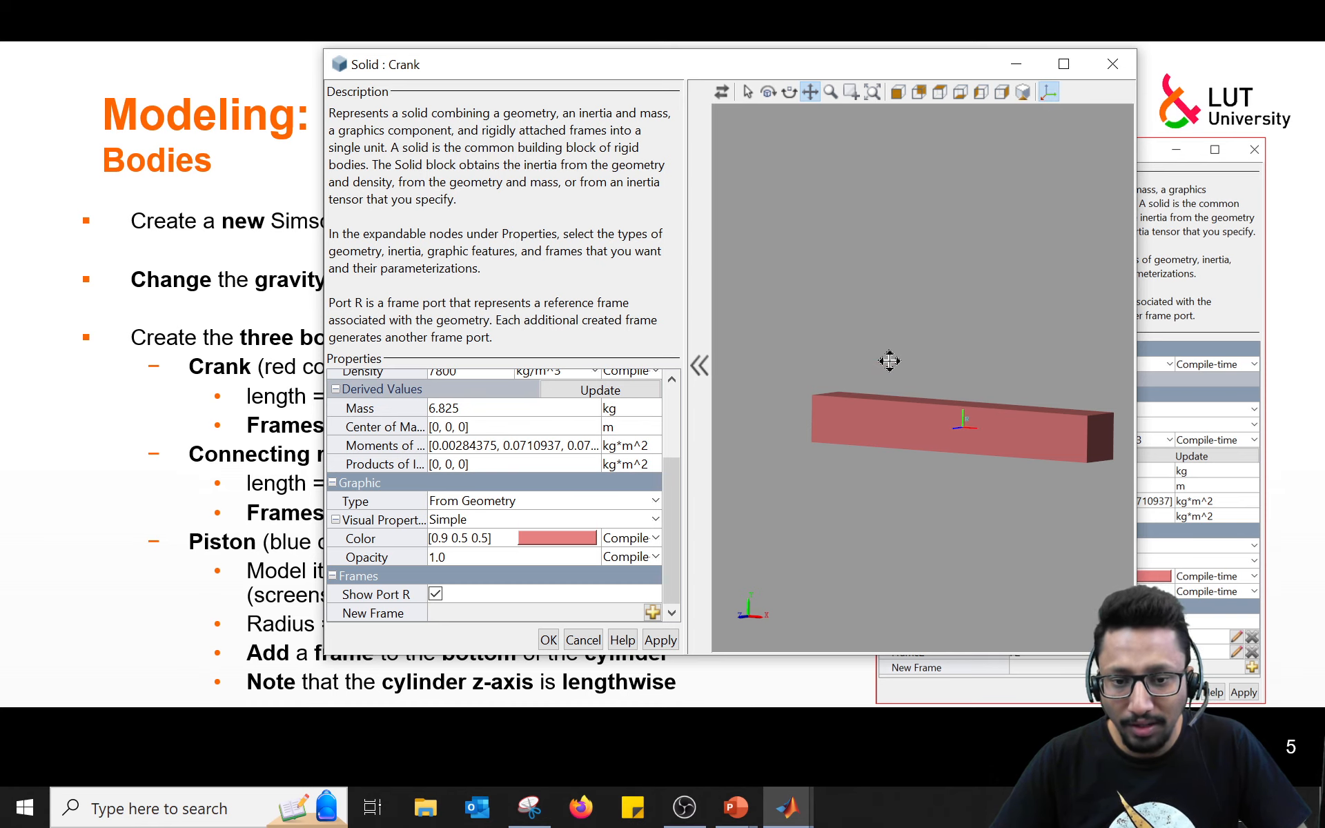
pyautogui.moveTo(887, 358); pyautogui.dragTo(835, 359)
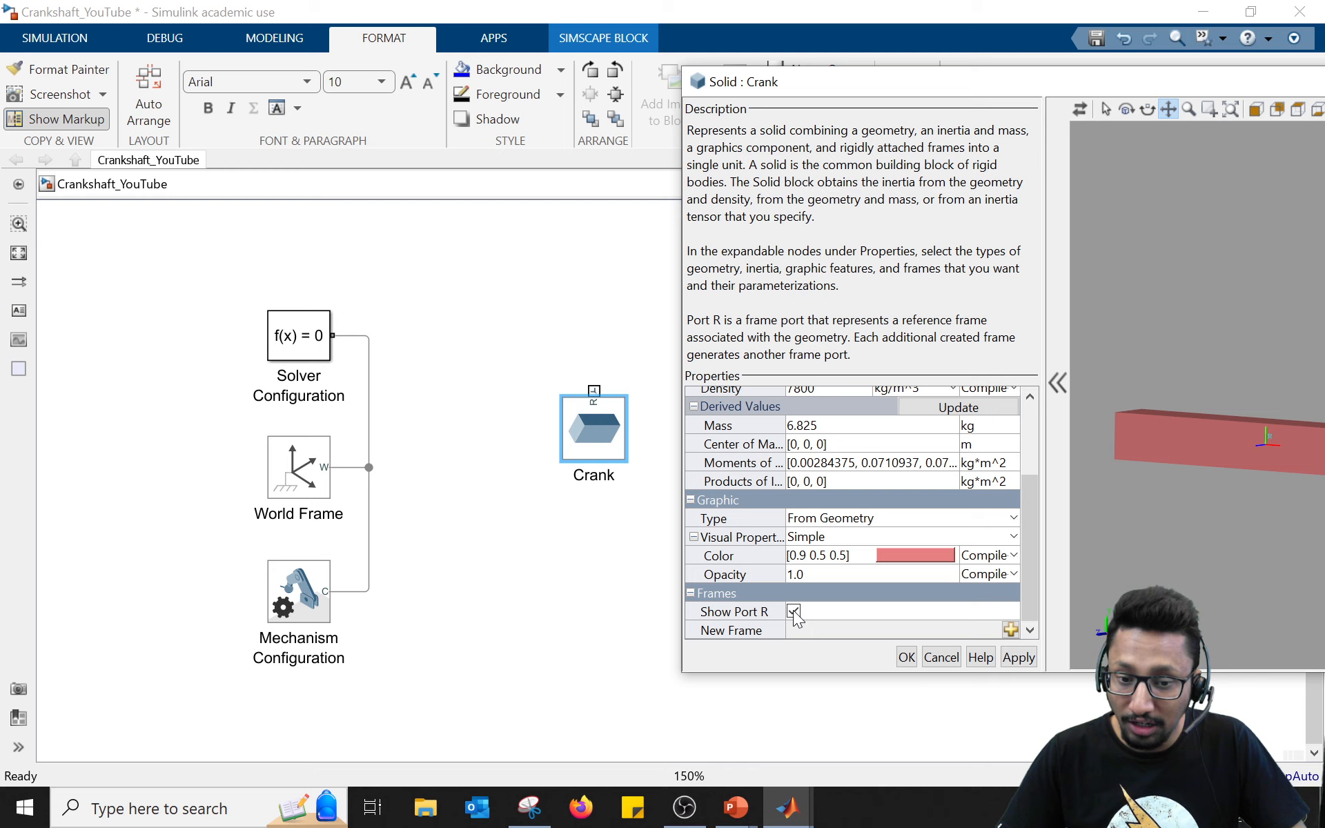
pyautogui.click(793, 611)
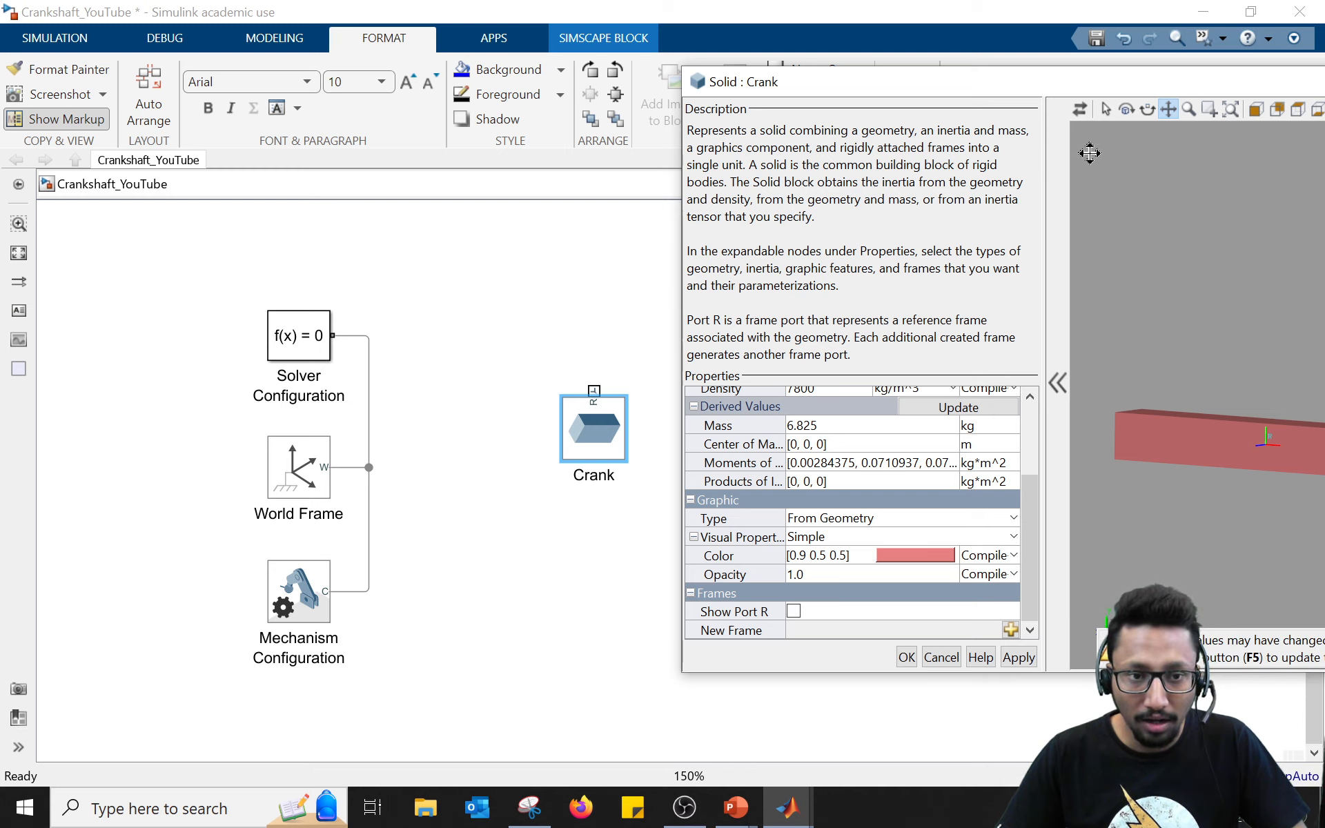
# Step: Apply the crank's frame port setting and reposition its dialog so the whole preview is in view
pyautogui.click(1078, 116)
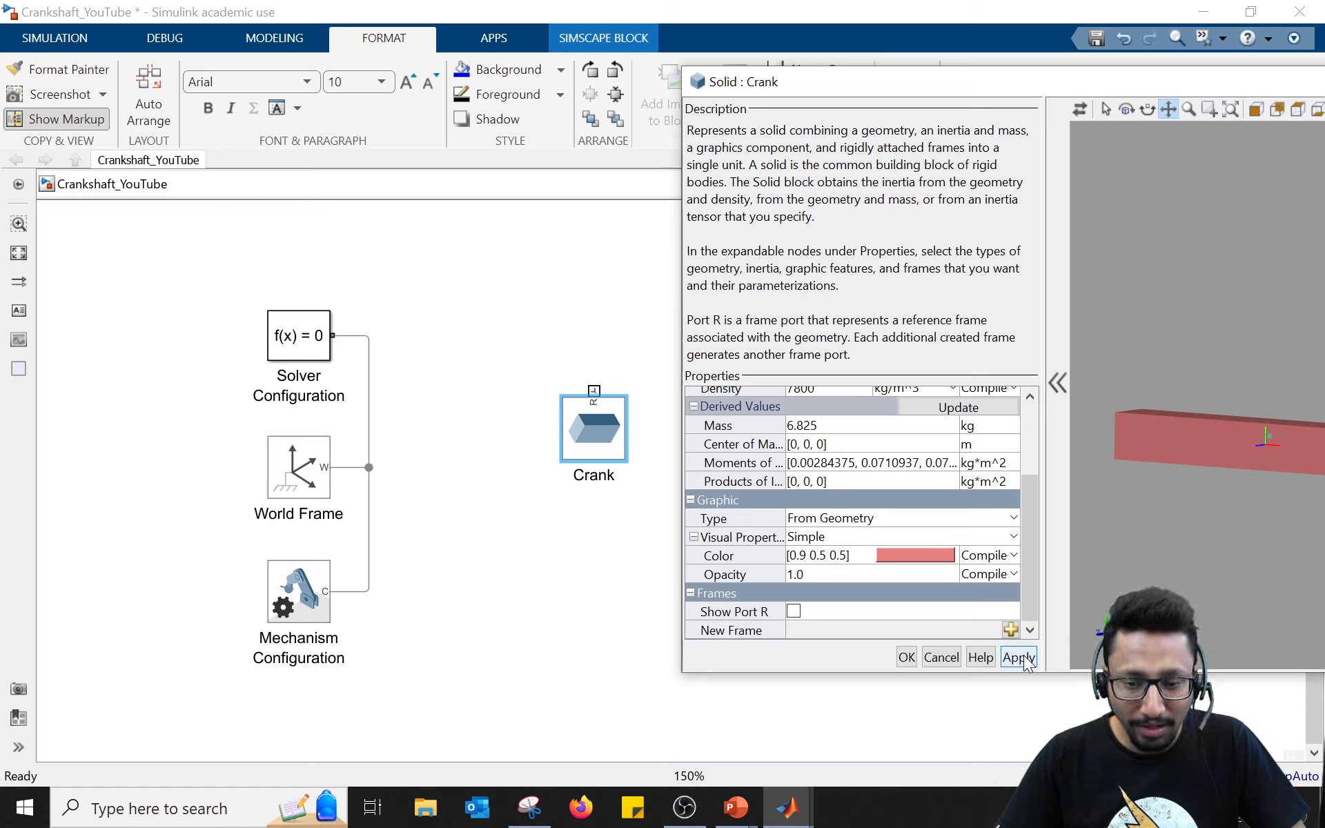
pyautogui.click(604, 413)
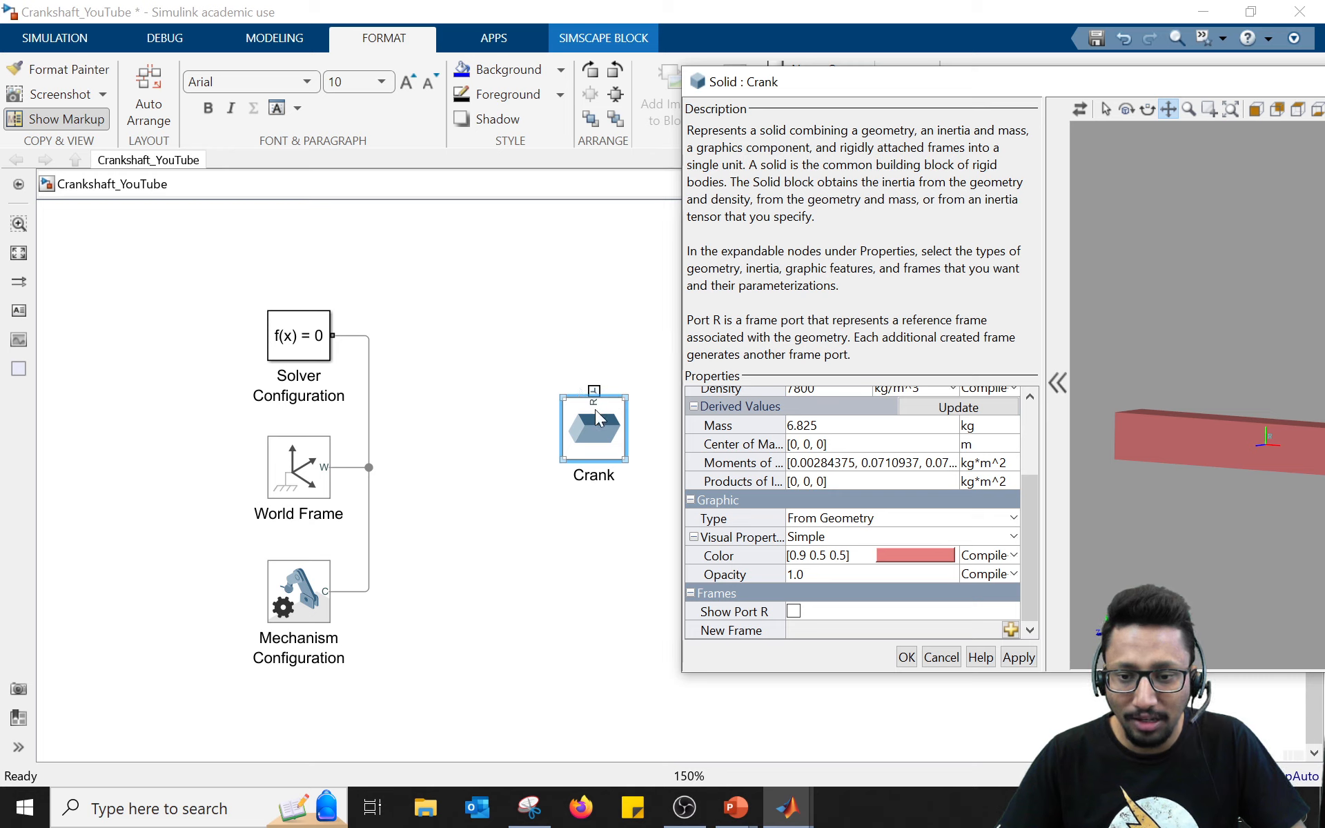
pyautogui.click(1016, 657)
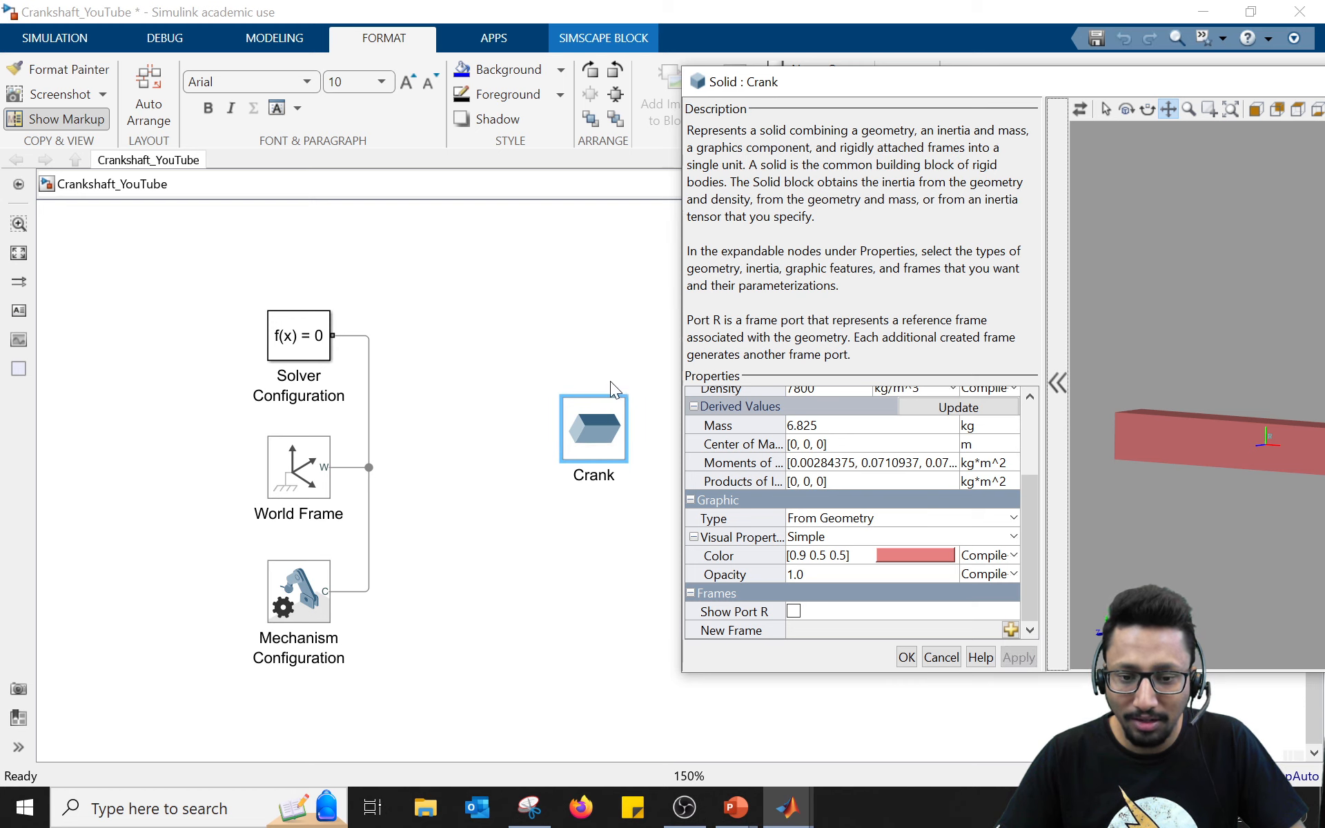
pyautogui.moveTo(909, 79); pyautogui.dragTo(597, 98)
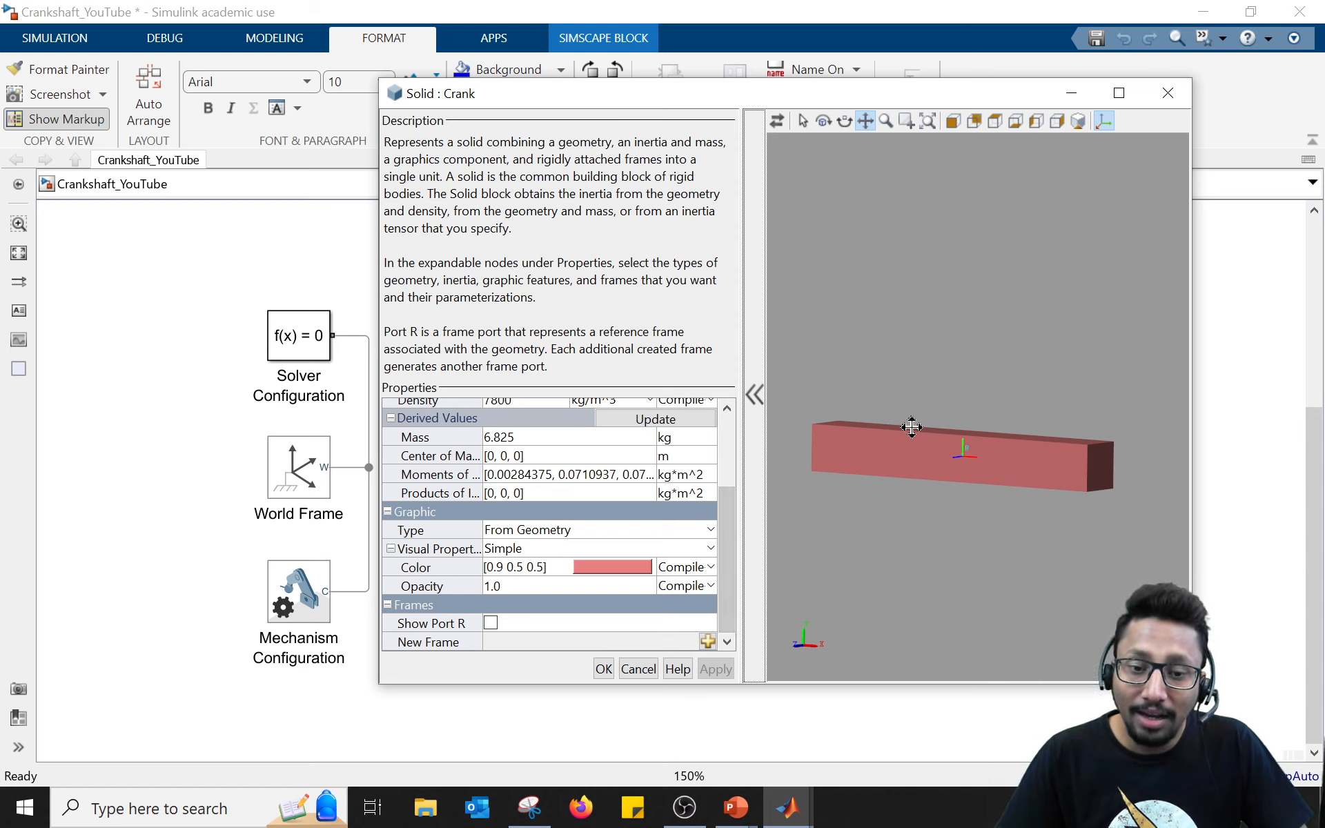
# Step: Consult the annotated mechanism sketch in Snipping Tool and add crank frame F1 with its origin at the centroid of the -x surface
pyautogui.click(530, 807)
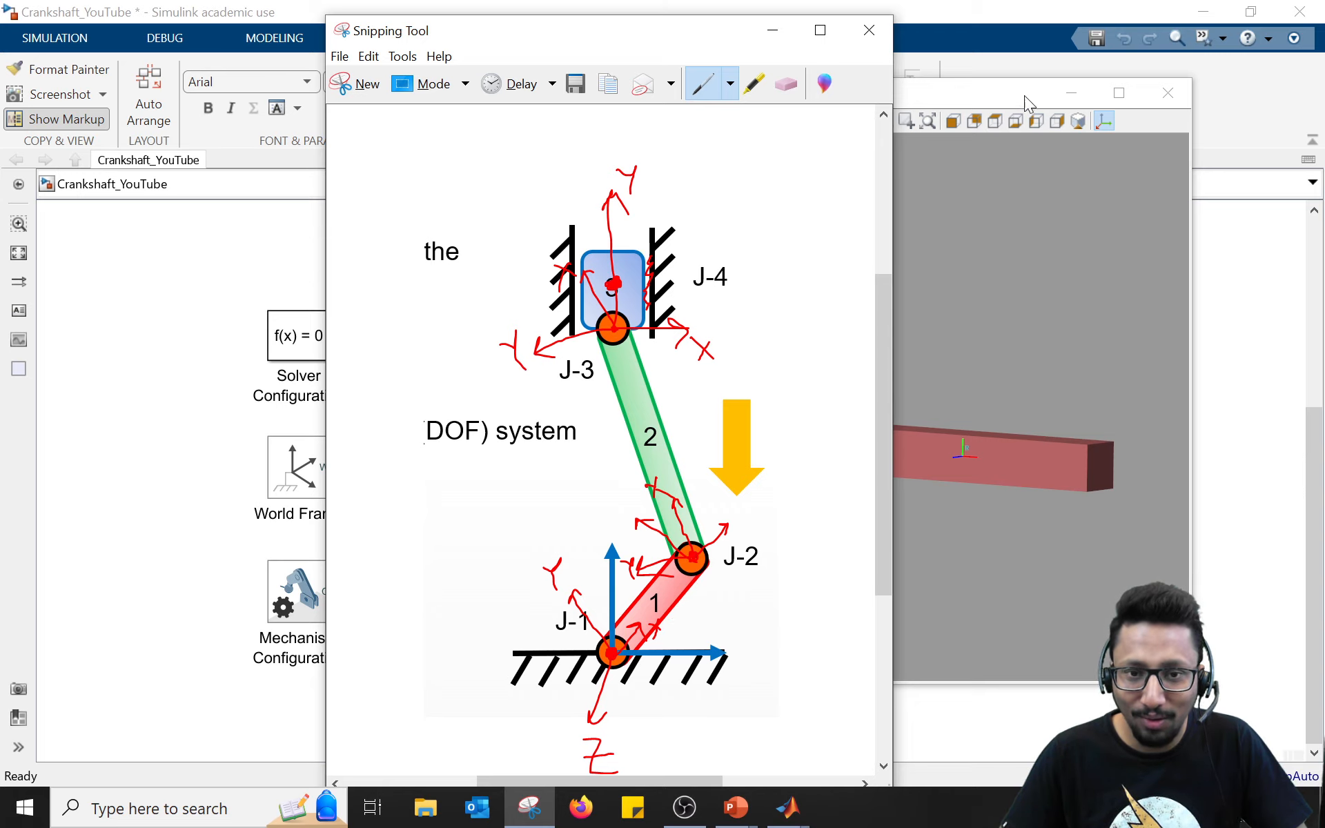
pyautogui.click(960, 91)
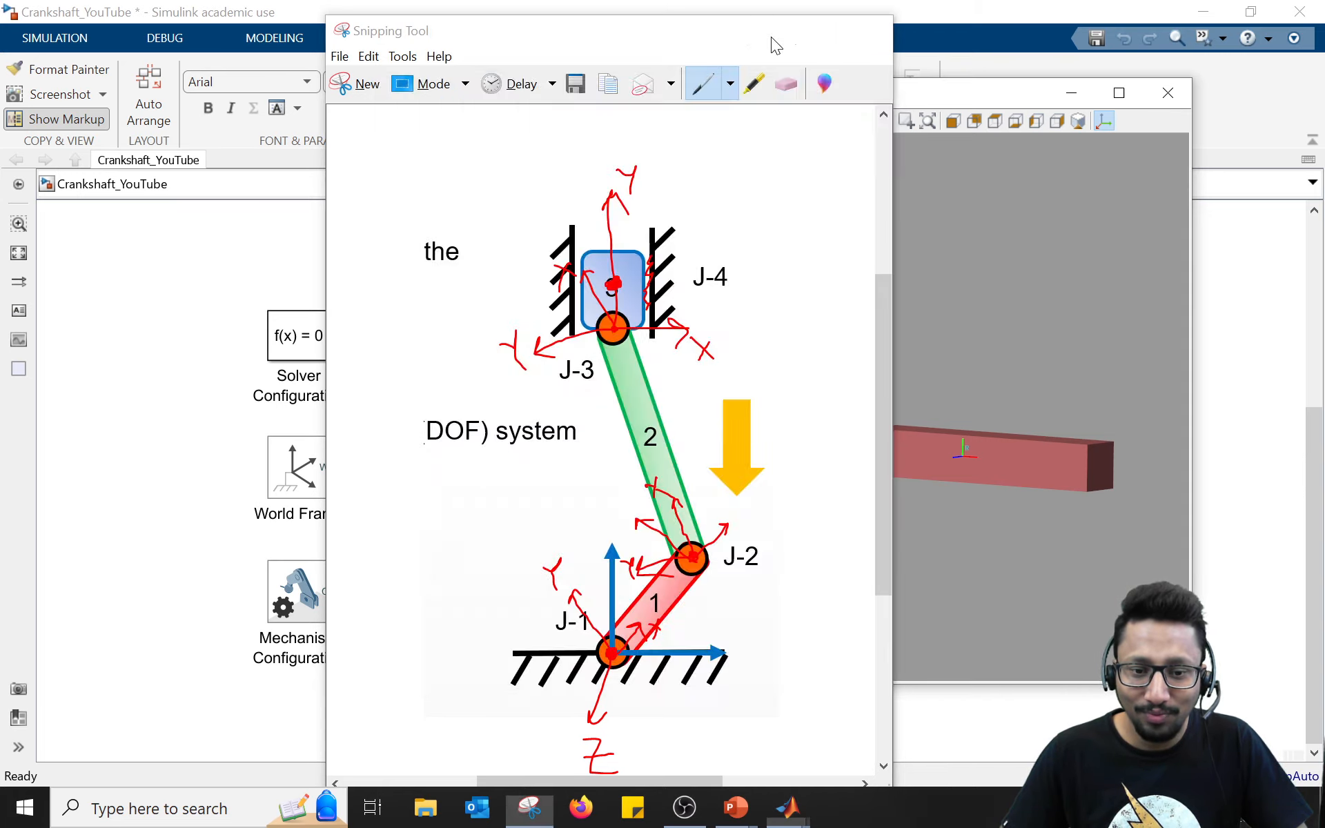
pyautogui.click(771, 33)
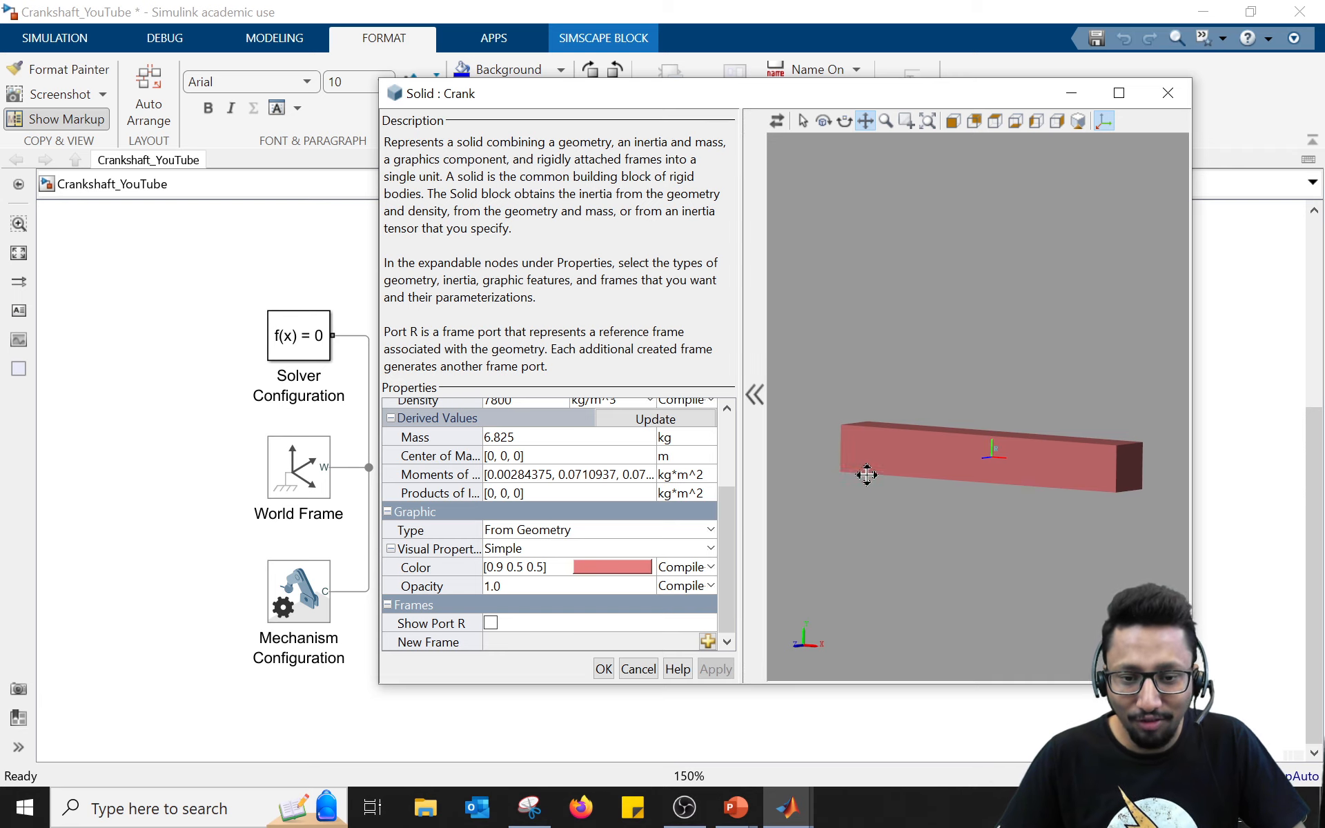
pyautogui.click(708, 641)
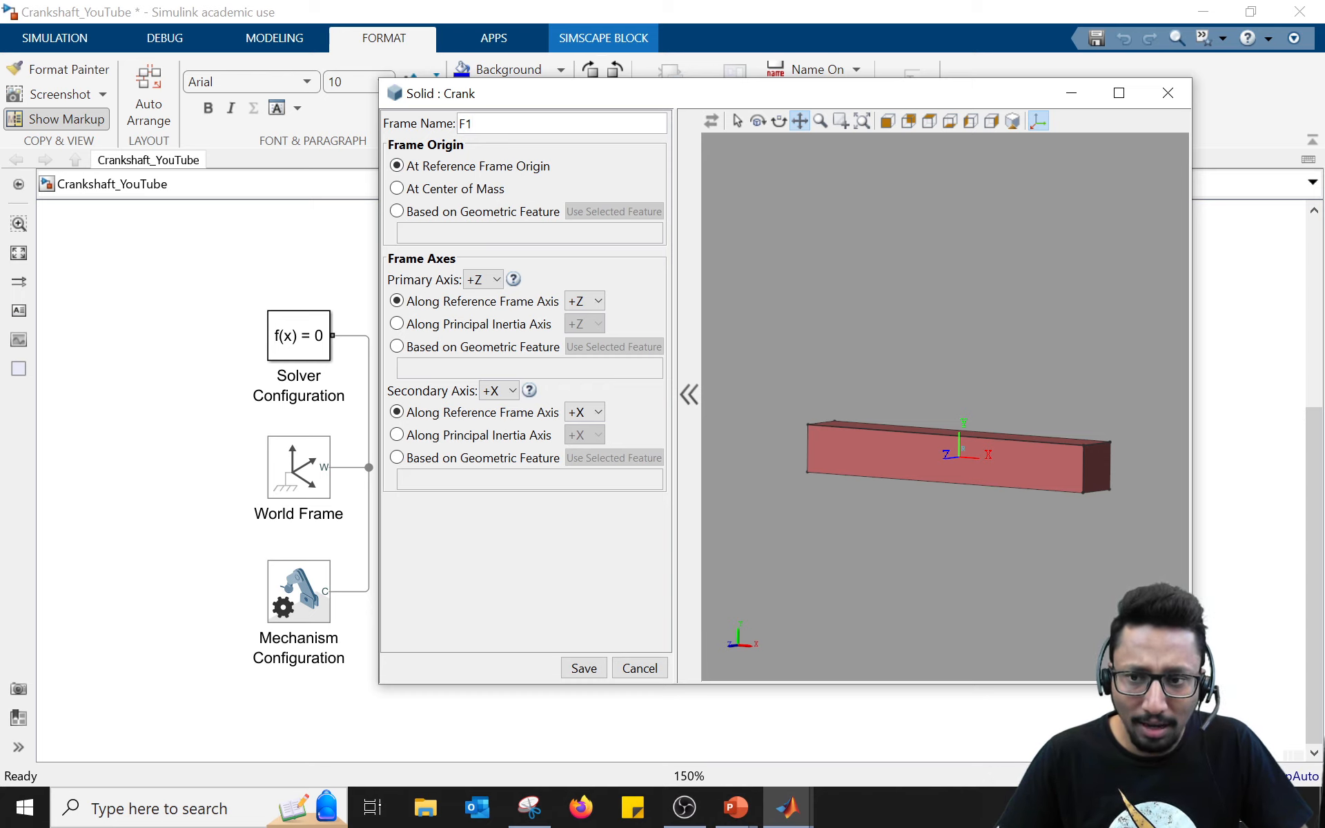
pyautogui.moveTo(793, 379); pyautogui.dragTo(926, 393)
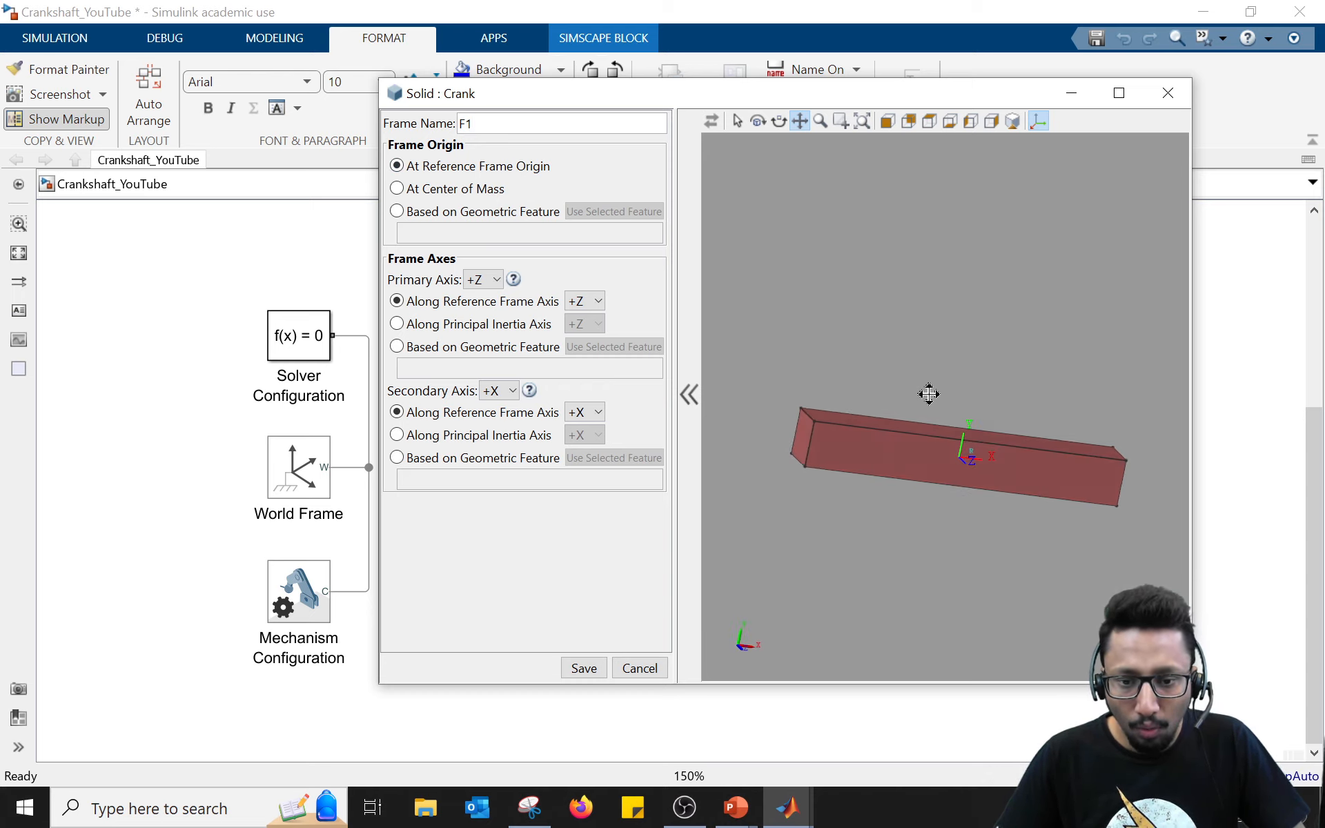
pyautogui.click(736, 120)
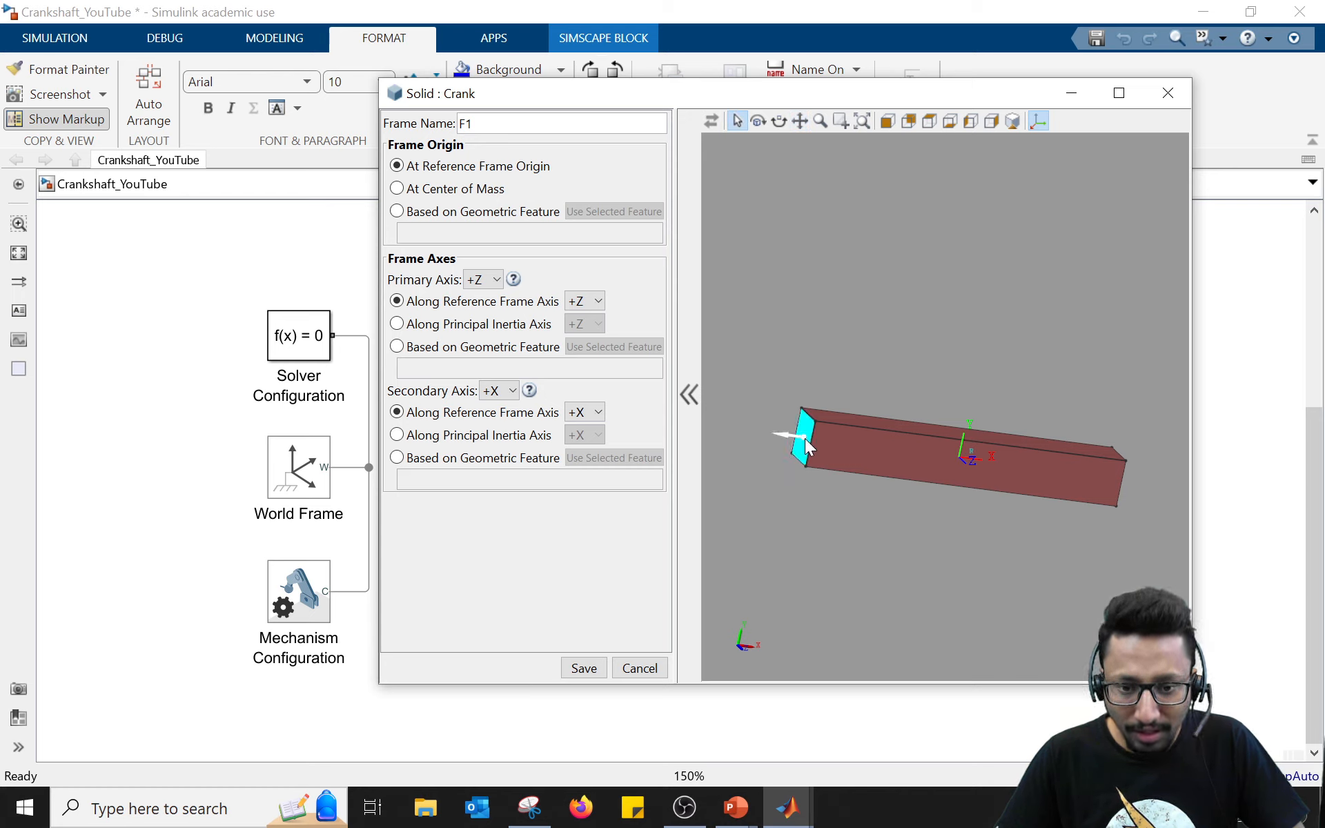
pyautogui.click(399, 213)
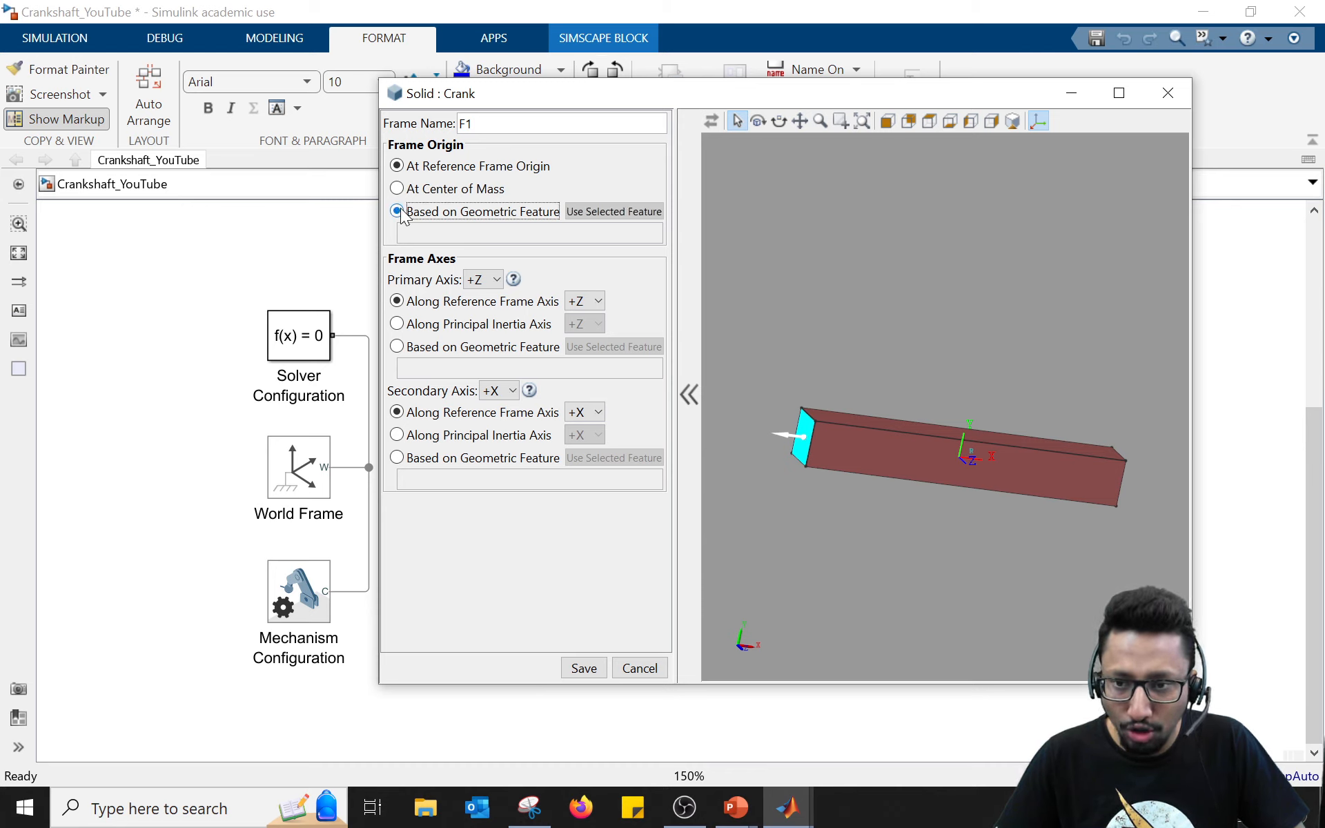
pyautogui.click(592, 212)
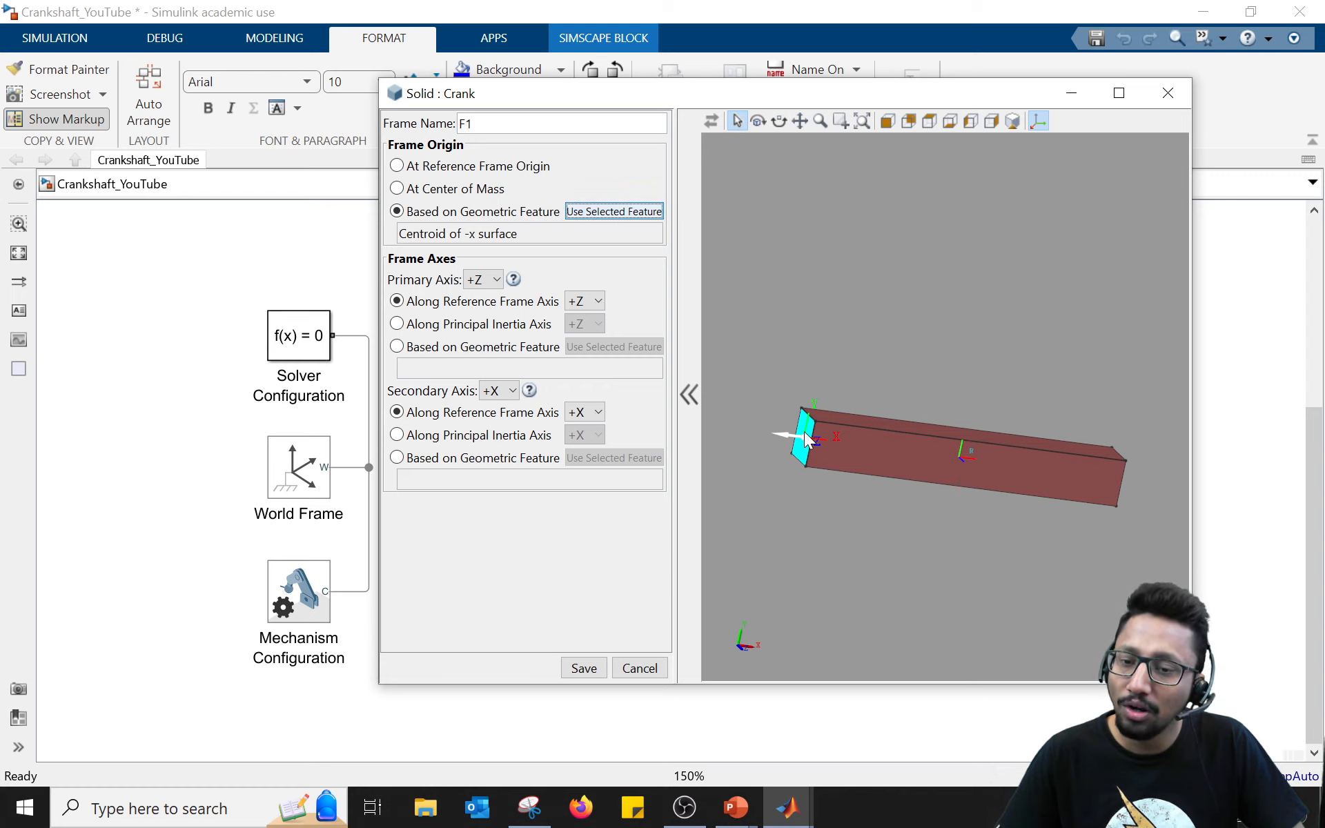
pyautogui.click(583, 668)
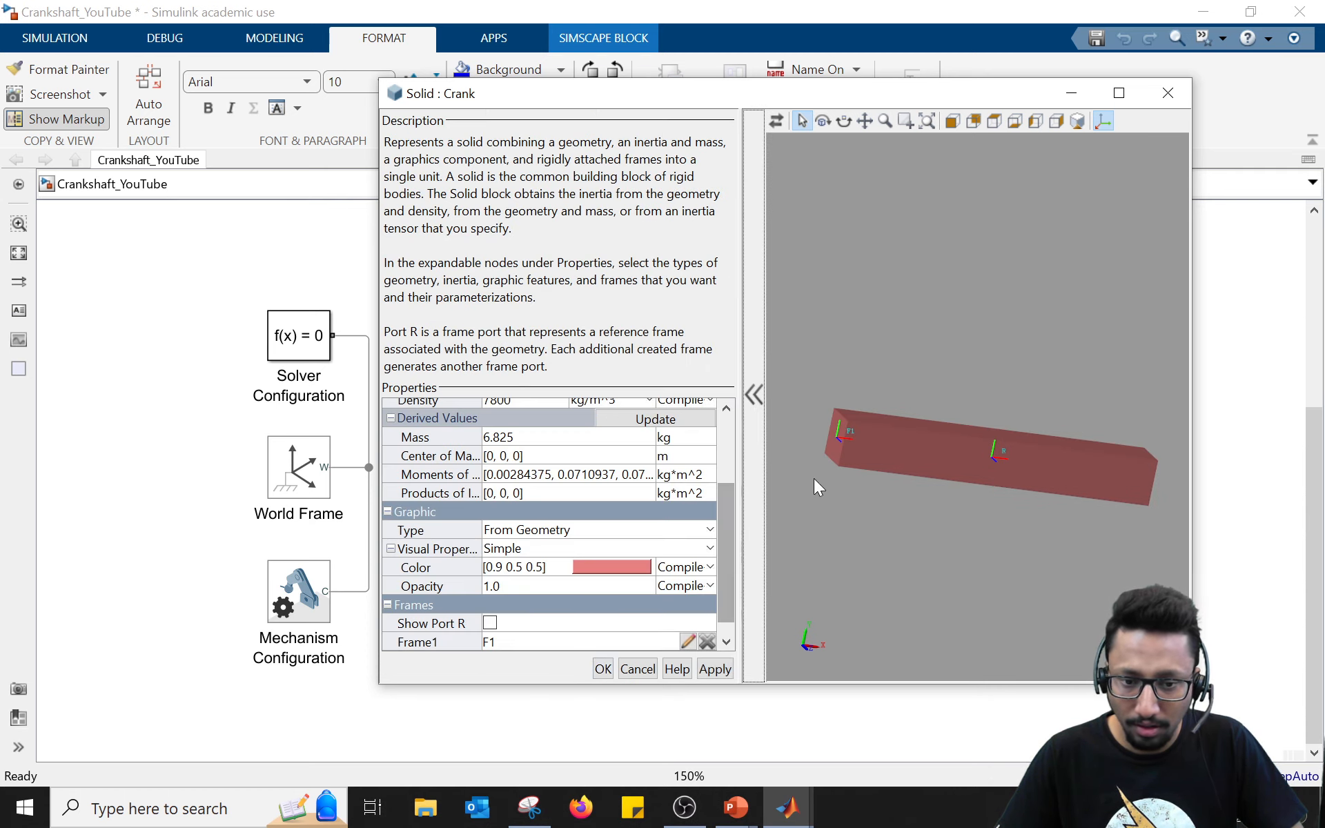
# Step: Add frame F2 to the crank with its origin at the centroid of the +x surface and save it
pyautogui.moveTo(843, 433); pyautogui.dragTo(843, 350)
pyautogui.scroll(-1, 707, 575)
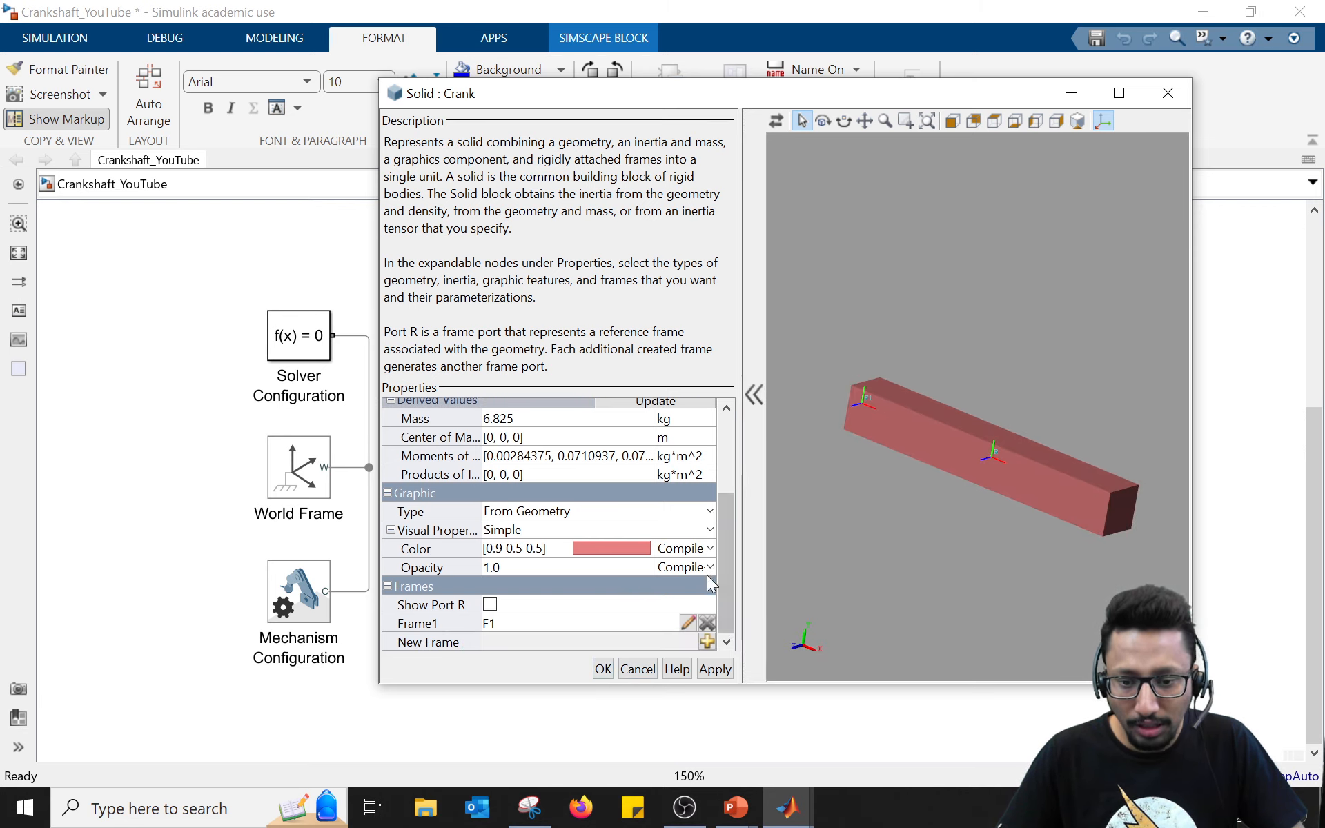
pyautogui.click(707, 642)
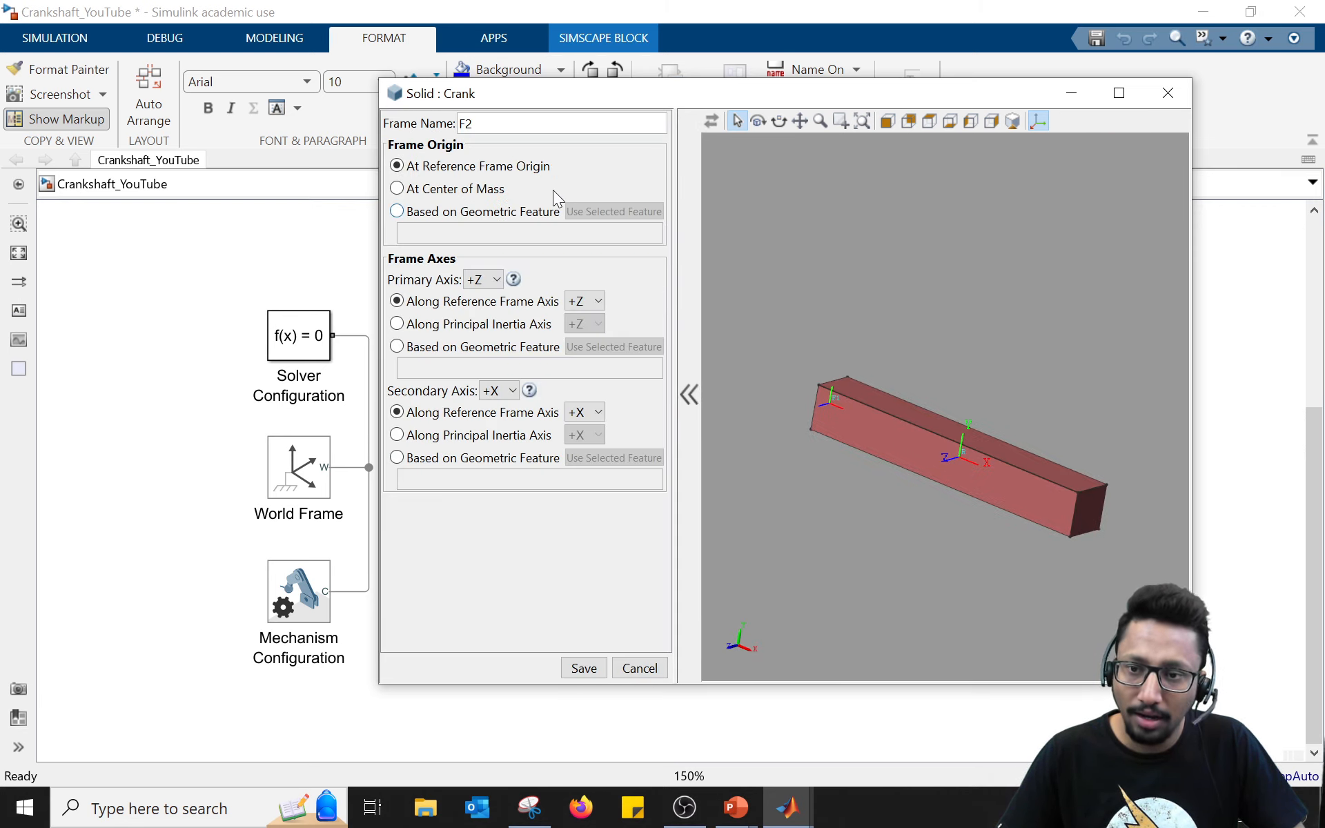
pyautogui.click(495, 123)
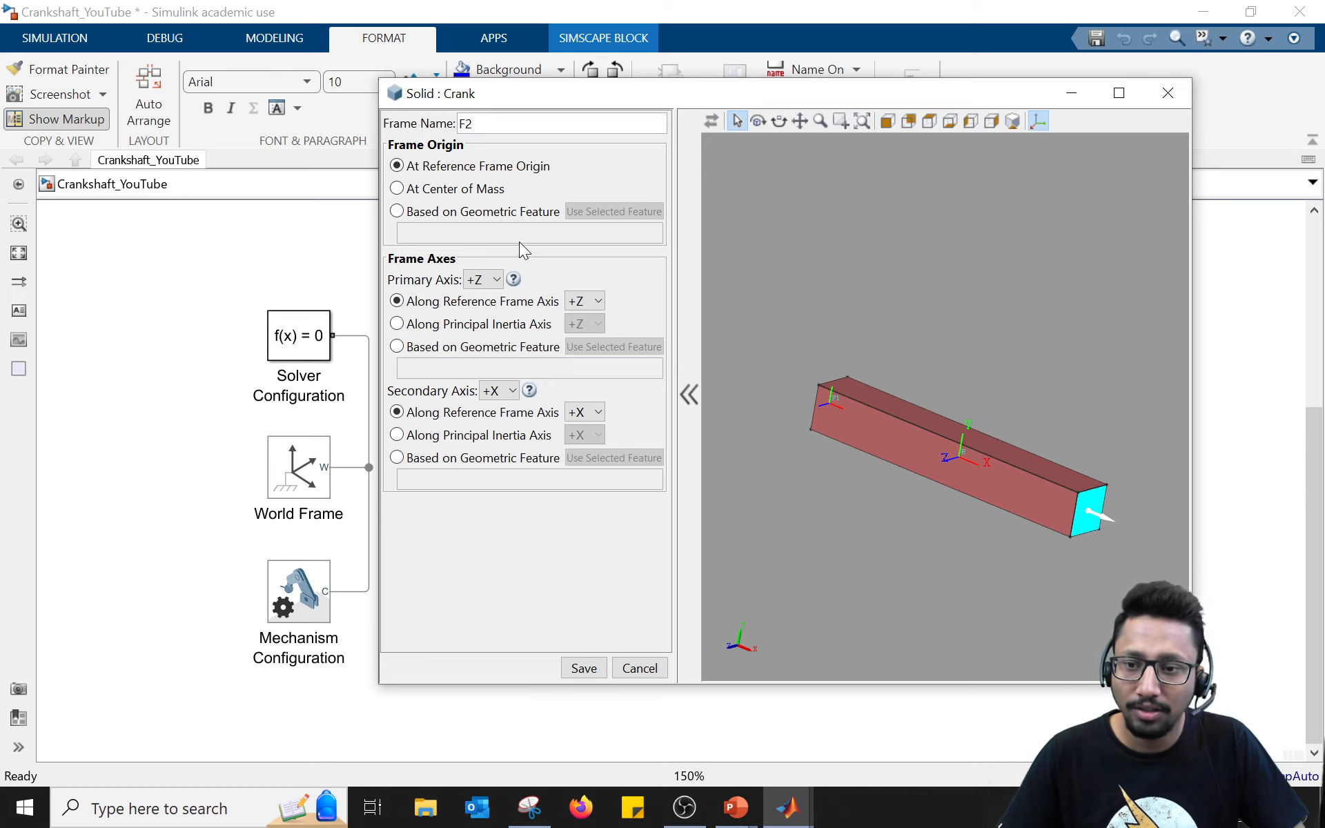
pyautogui.click(399, 212)
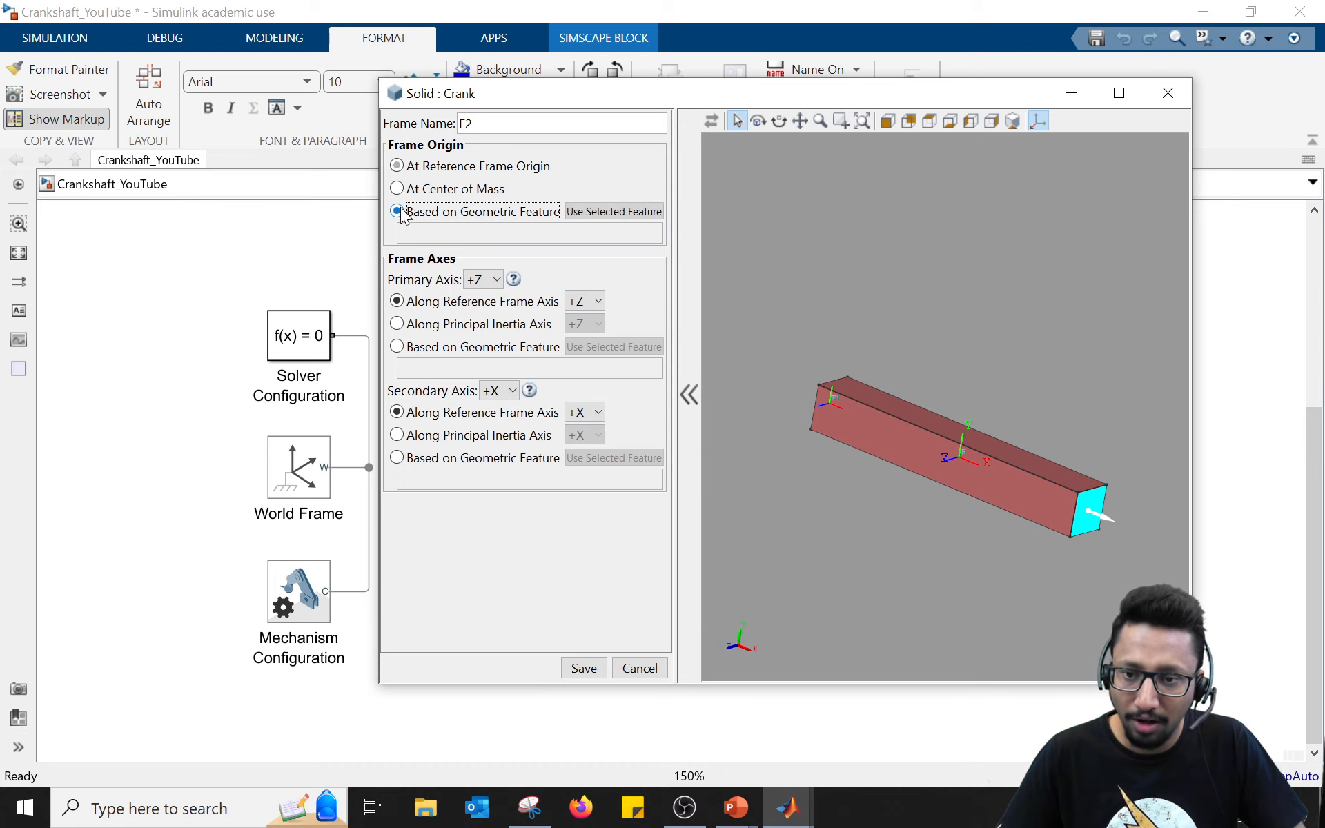
pyautogui.click(585, 211)
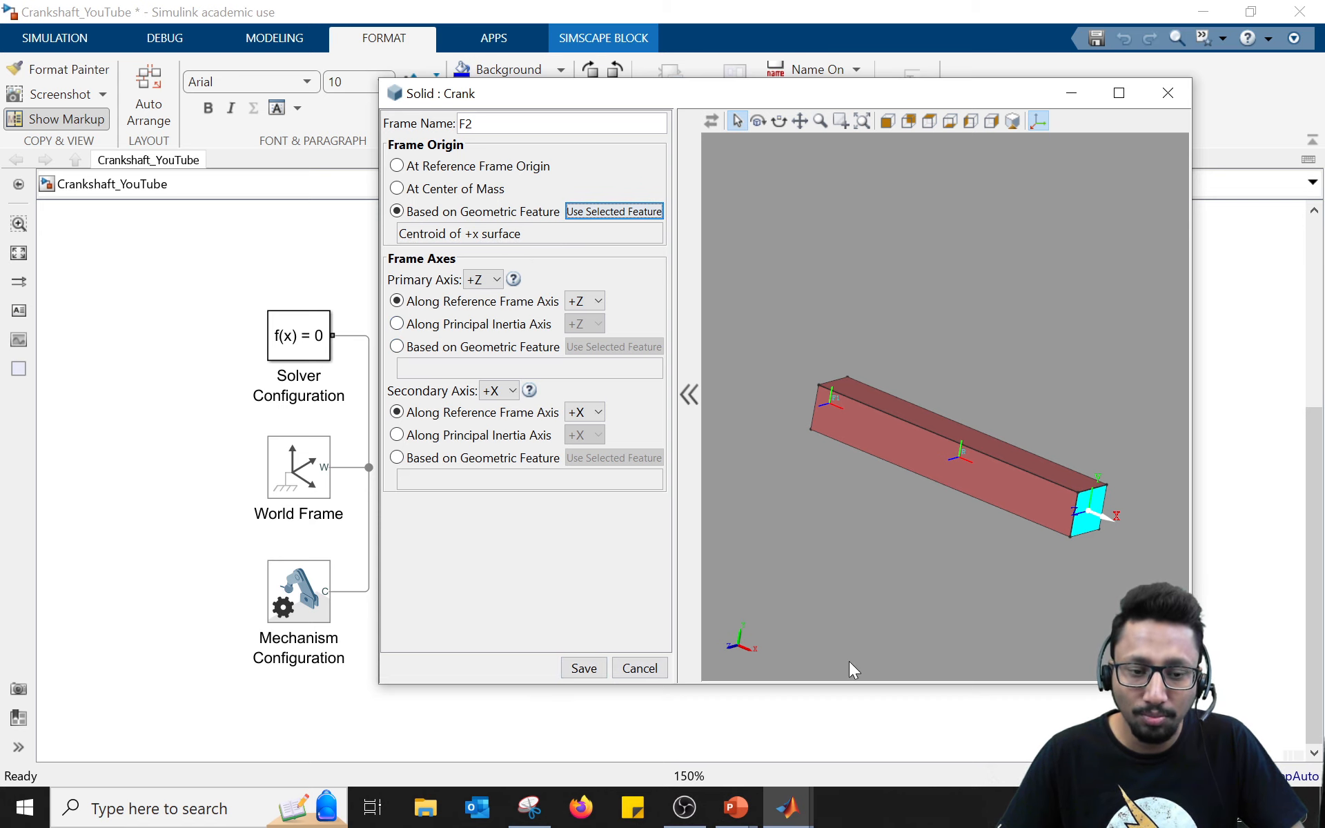
pyautogui.click(593, 668)
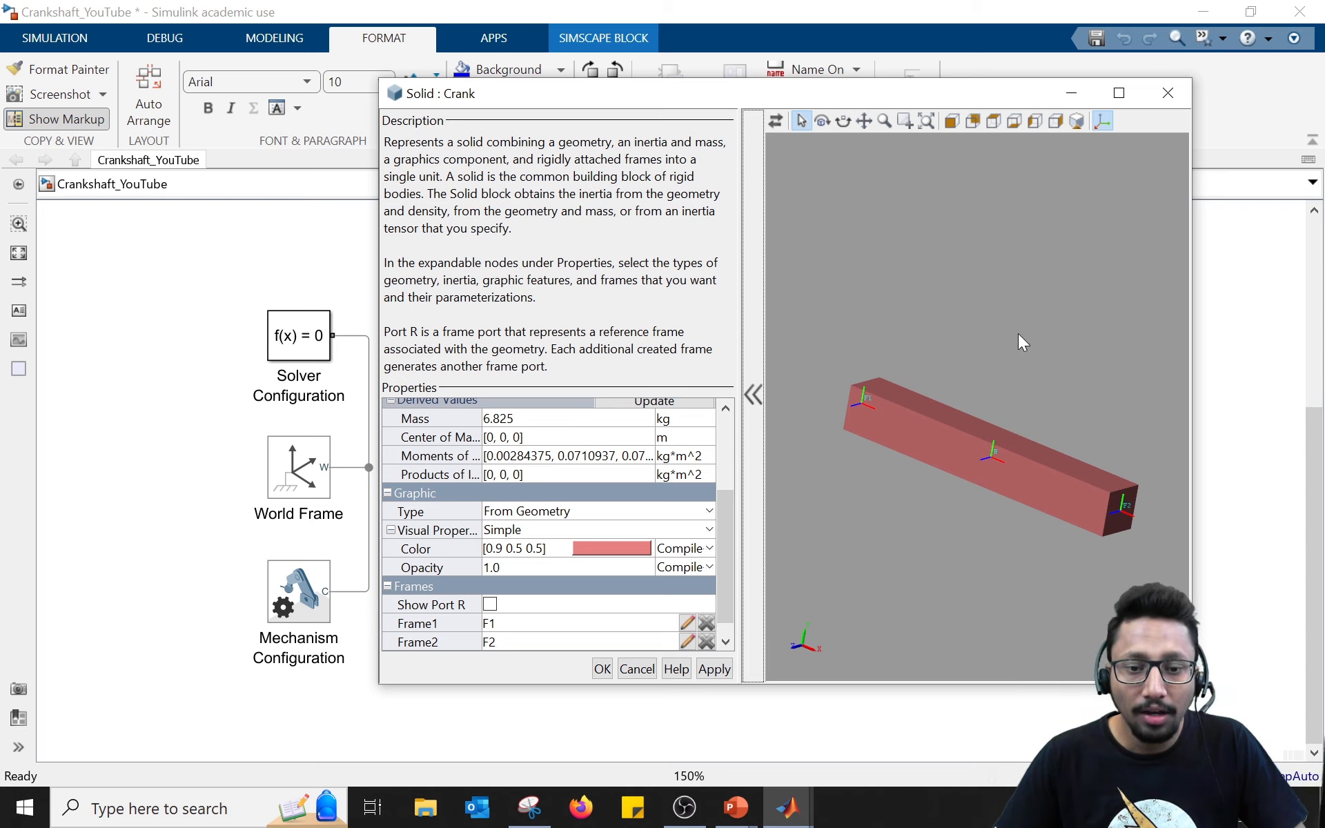
# Step: Inspect the crank's frames from an isometric view and other angles, and accept the block's settings
pyautogui.click(1076, 121)
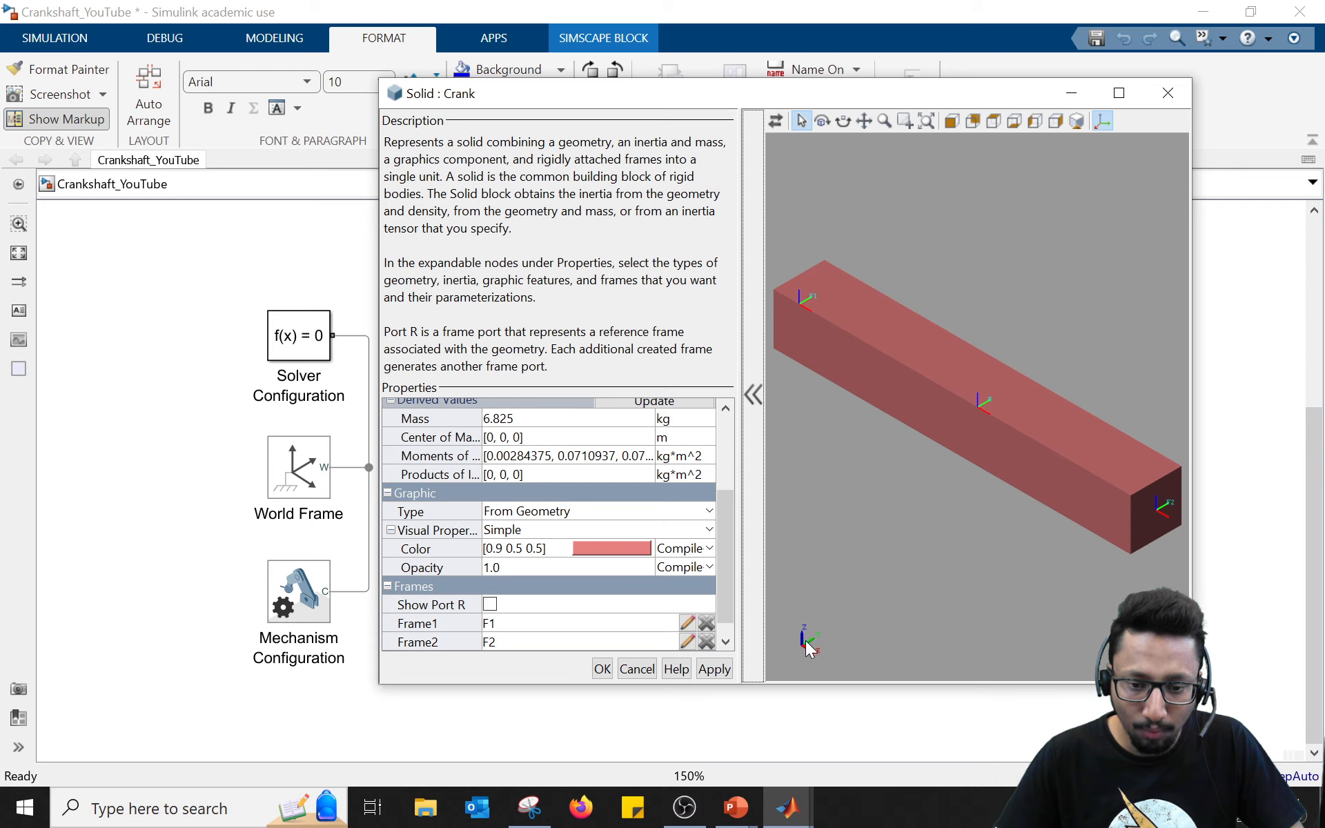
pyautogui.moveTo(960, 511); pyautogui.dragTo(1089, 392)
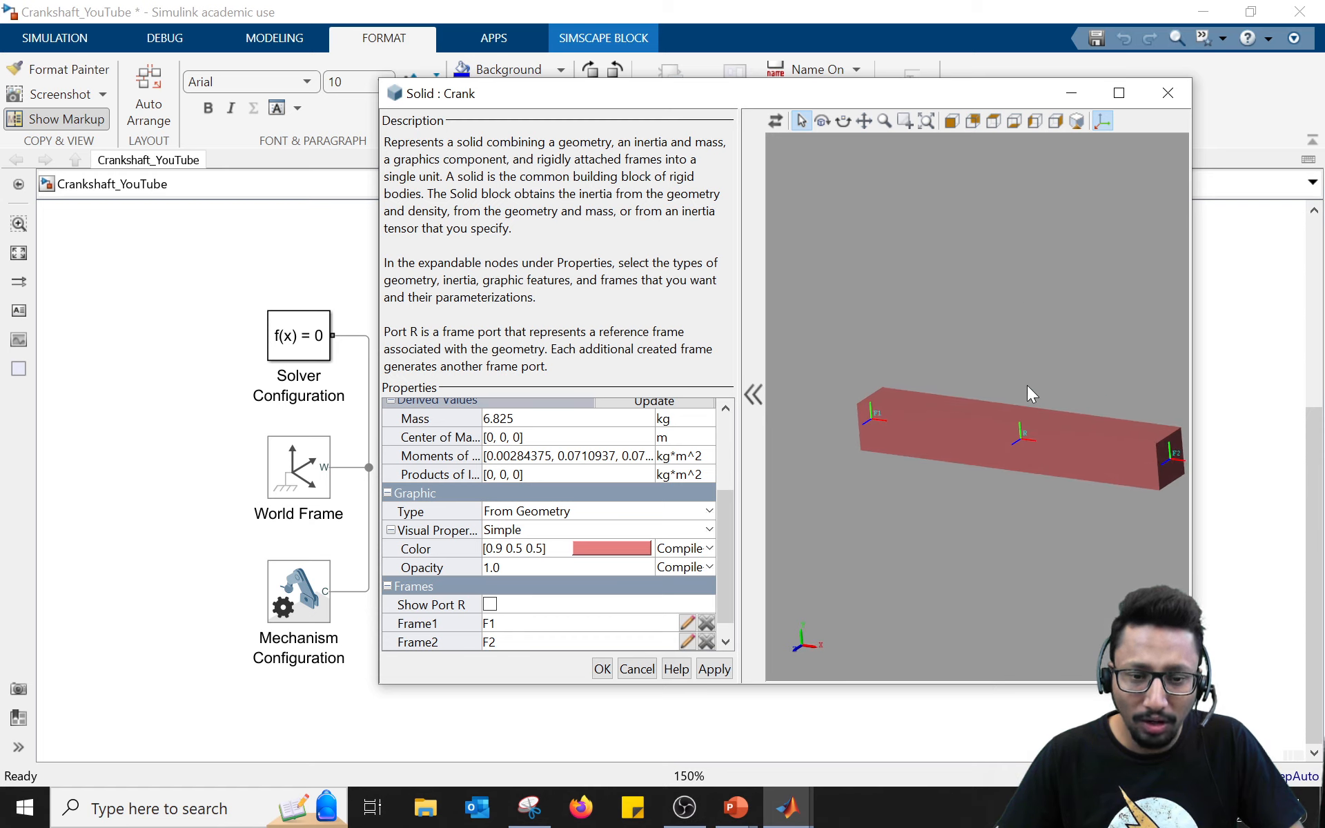
pyautogui.moveTo(912, 446); pyautogui.dragTo(1031, 453)
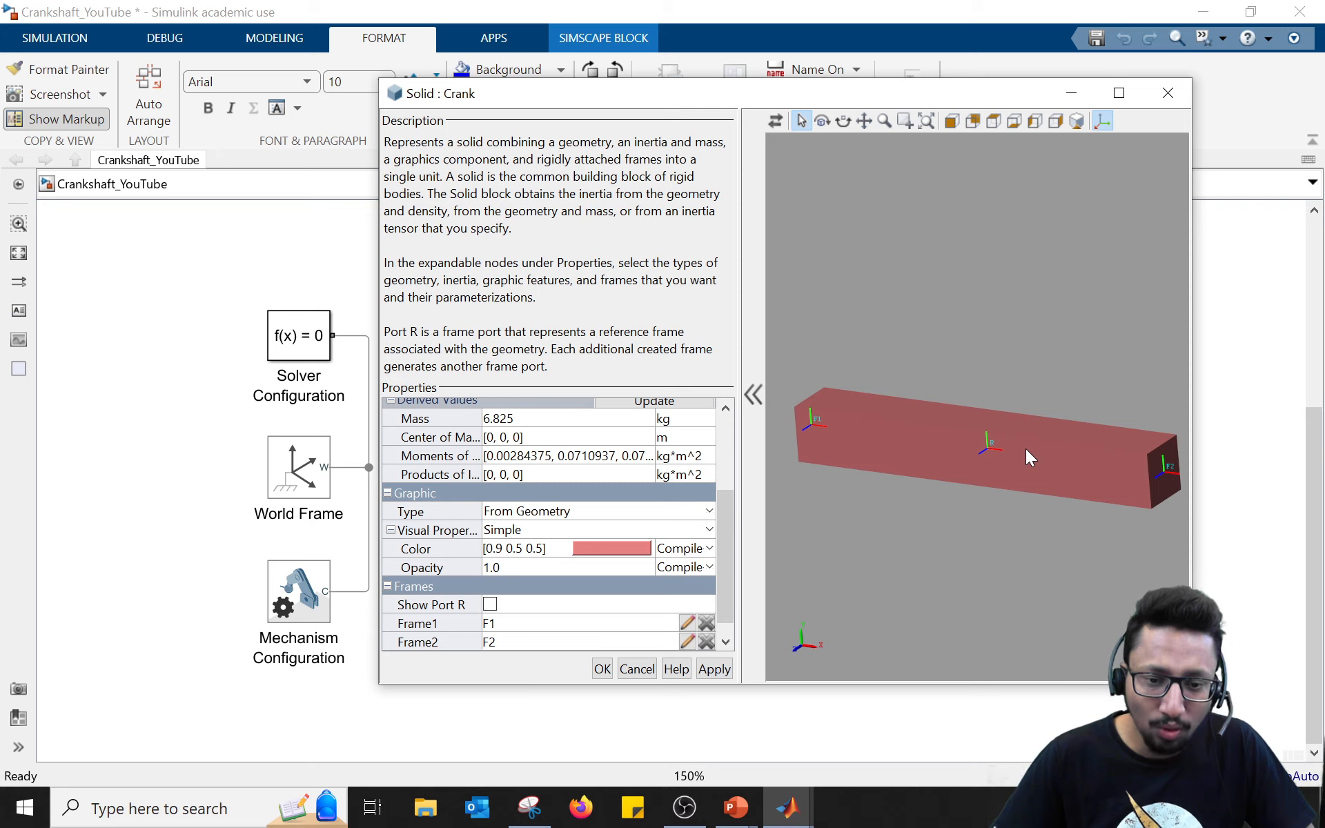
pyautogui.click(602, 669)
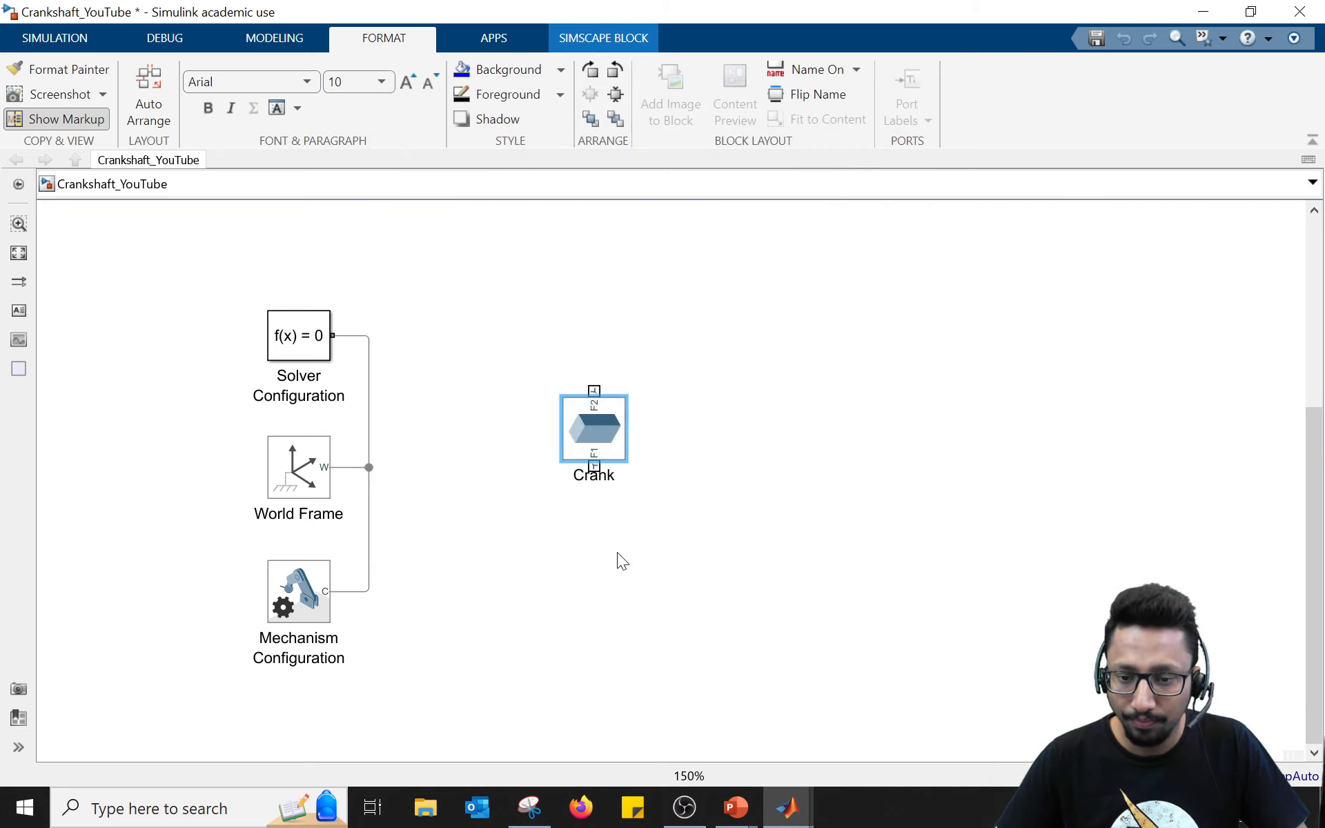
# Step: Resize the Crank block into a narrow upright rectangle and move it farther from the World Frame block
pyautogui.moveTo(618, 417); pyautogui.dragTo(657, 352)
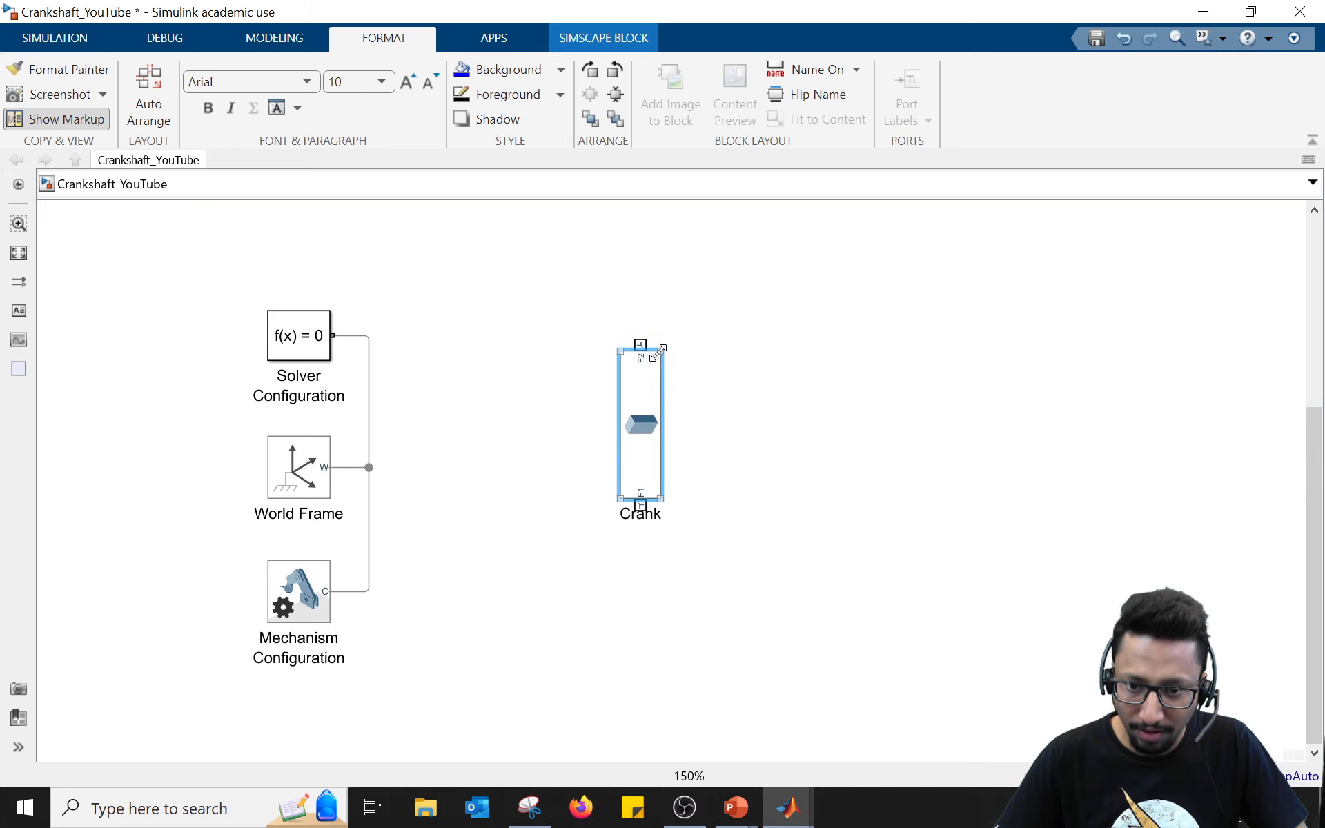
pyautogui.moveTo(659, 351); pyautogui.dragTo(652, 402)
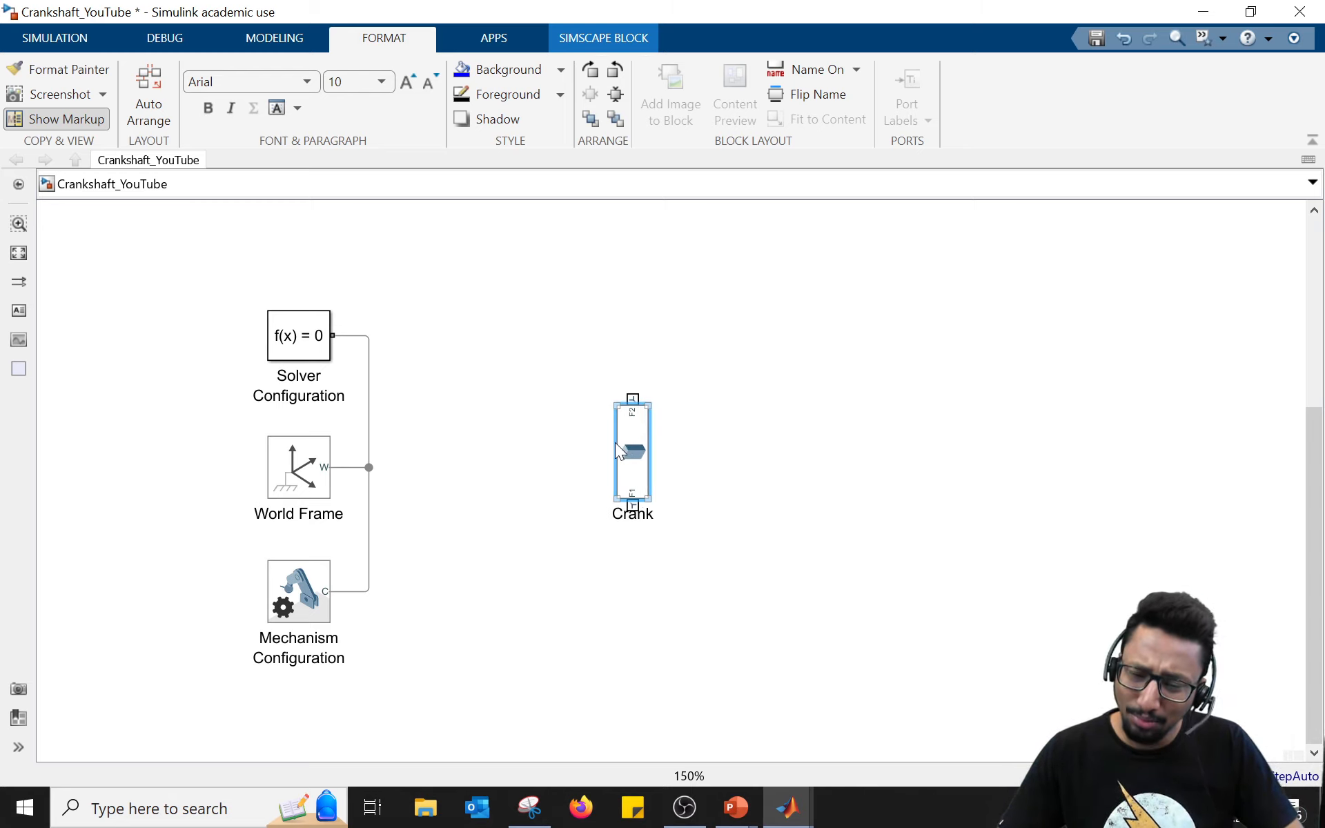
pyautogui.moveTo(616, 444); pyautogui.dragTo(742, 520)
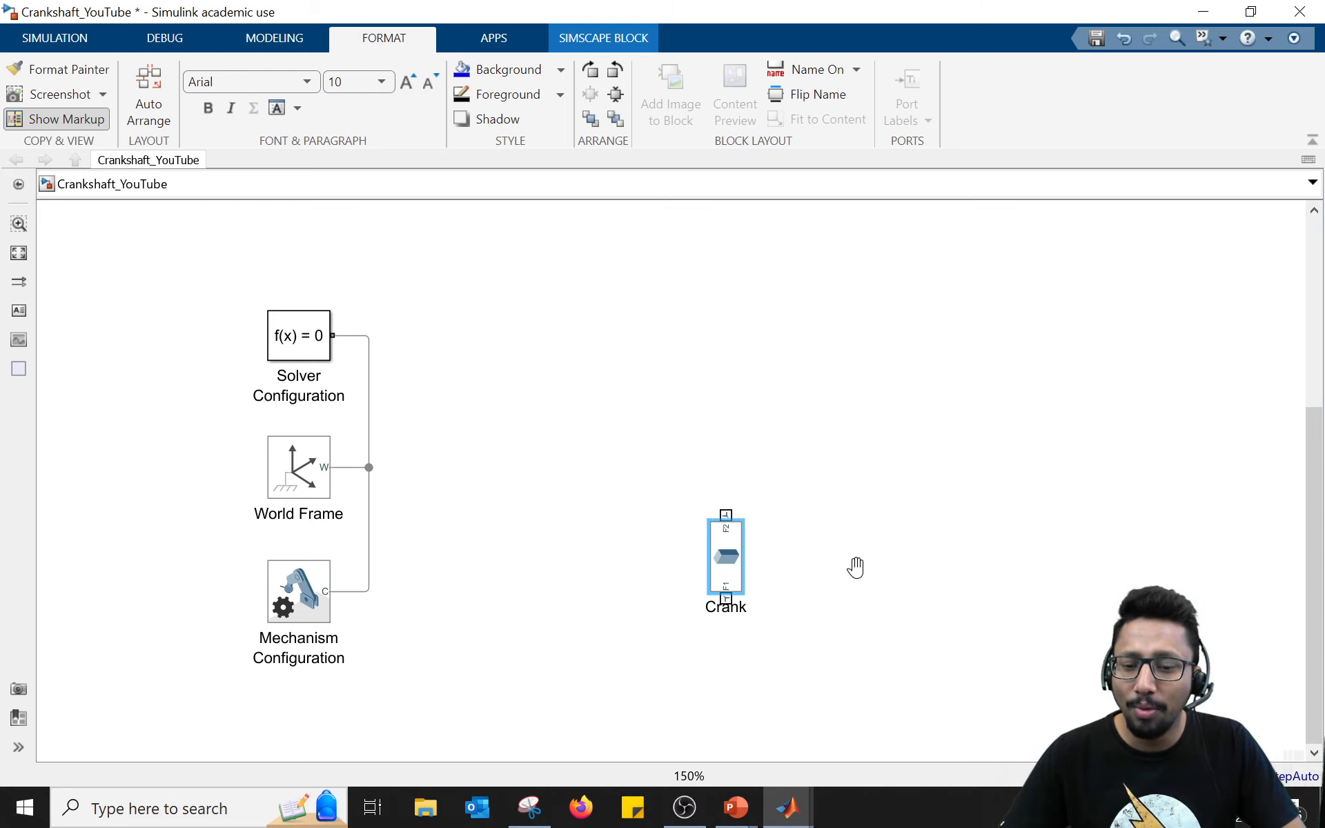
pyautogui.moveTo(856, 568); pyautogui.dragTo(831, 539)
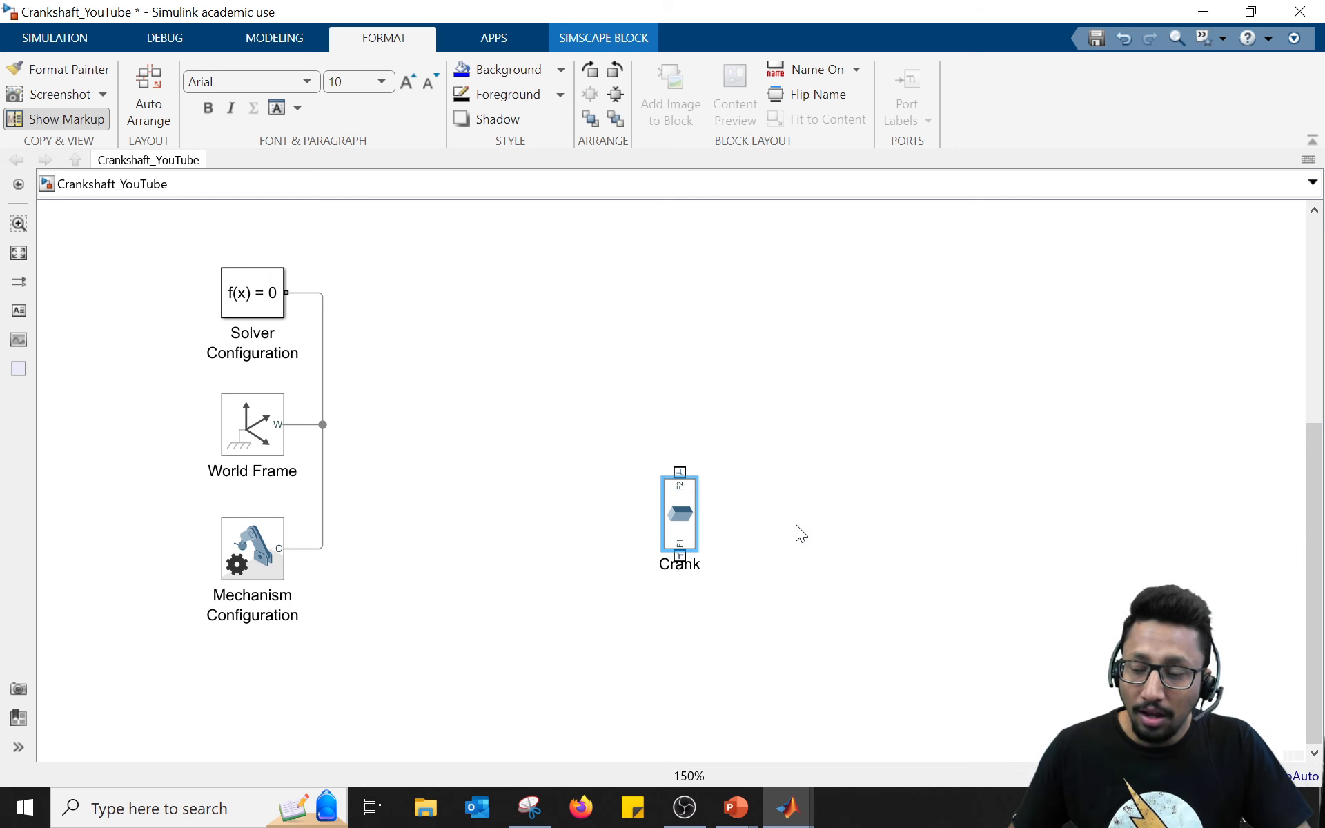
# Step: Check the body specifications in the PowerPoint slides, duplicate the Crank block beside the original and name the copy "Connecting rod"
pyautogui.hotkey('alt', 'Tab')
pyautogui.hotkey('alt', 'Tab')
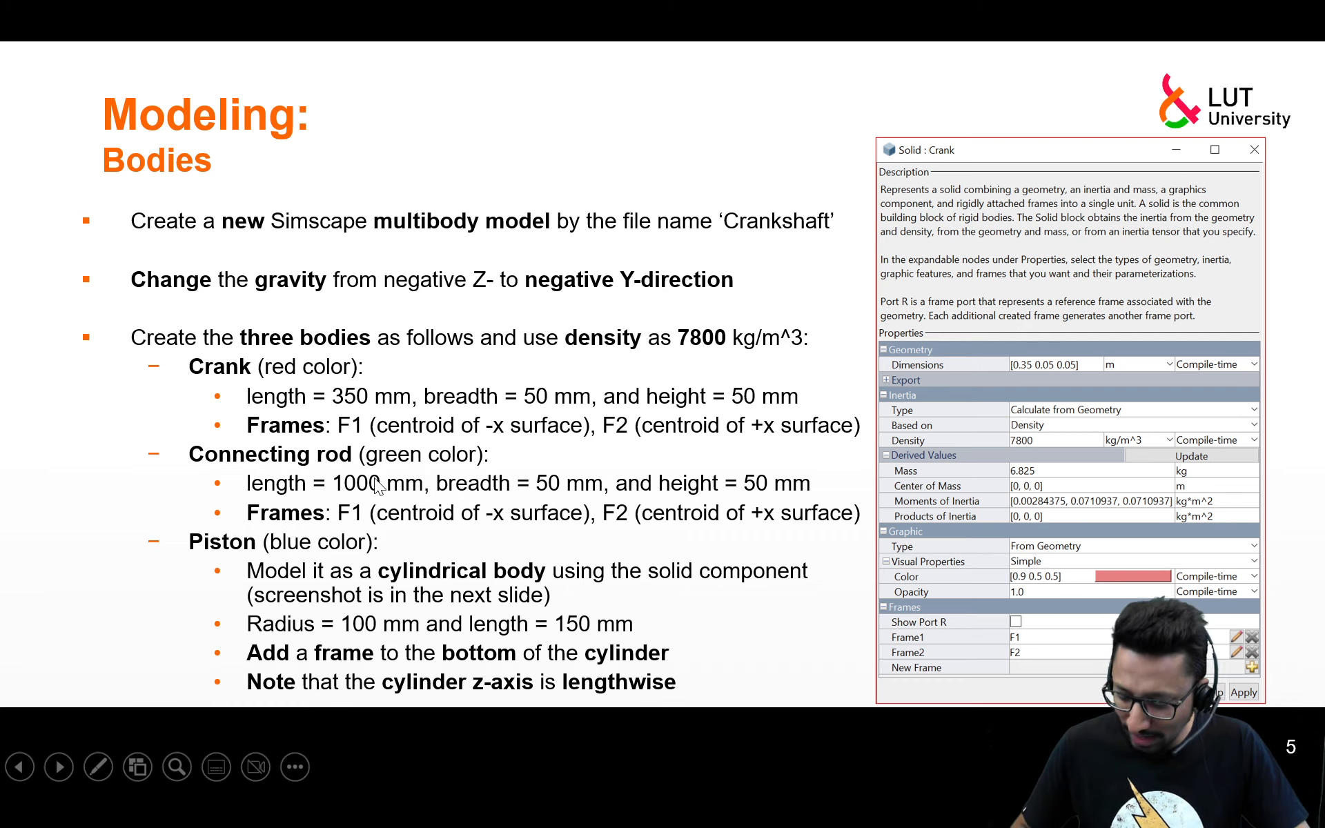
pyautogui.hotkey('alt', 'Tab')
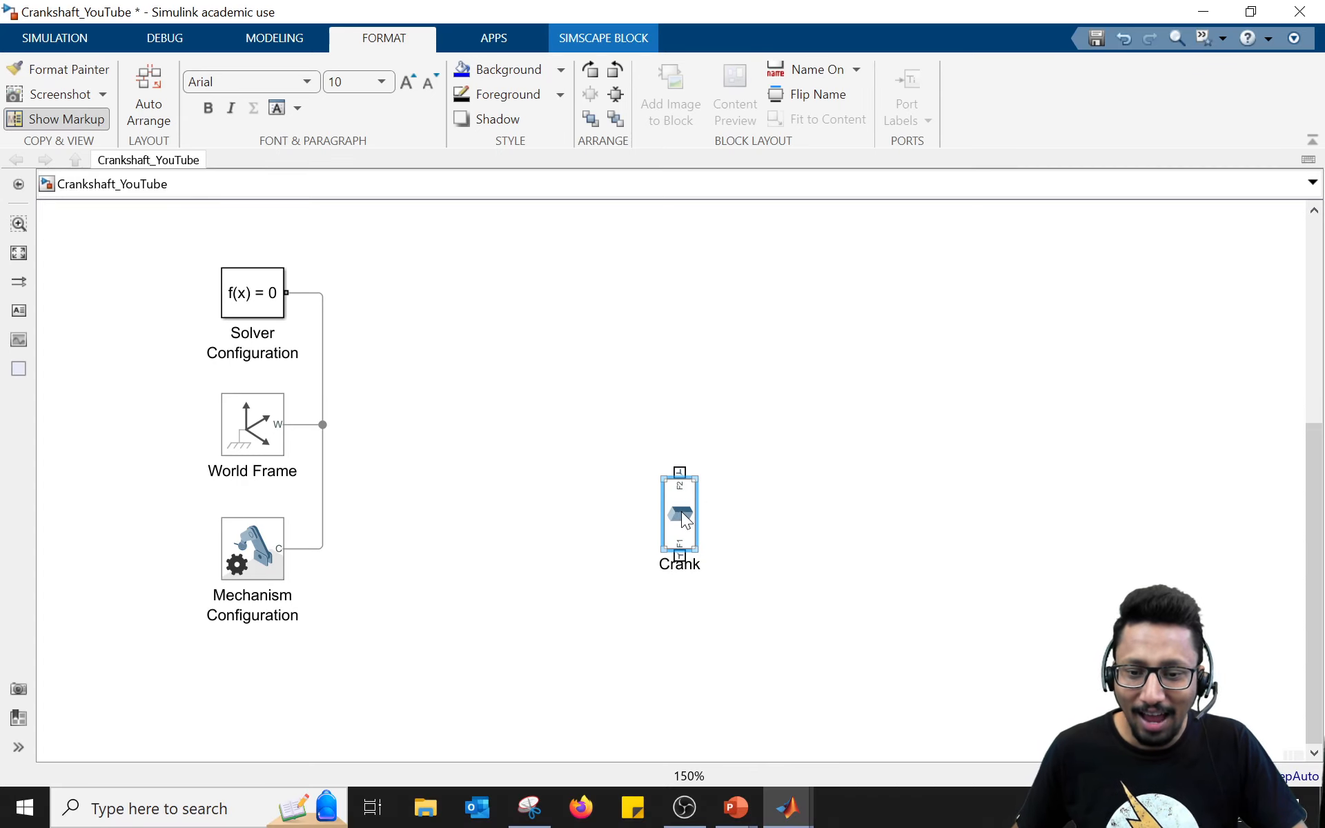
pyautogui.click(769, 511)
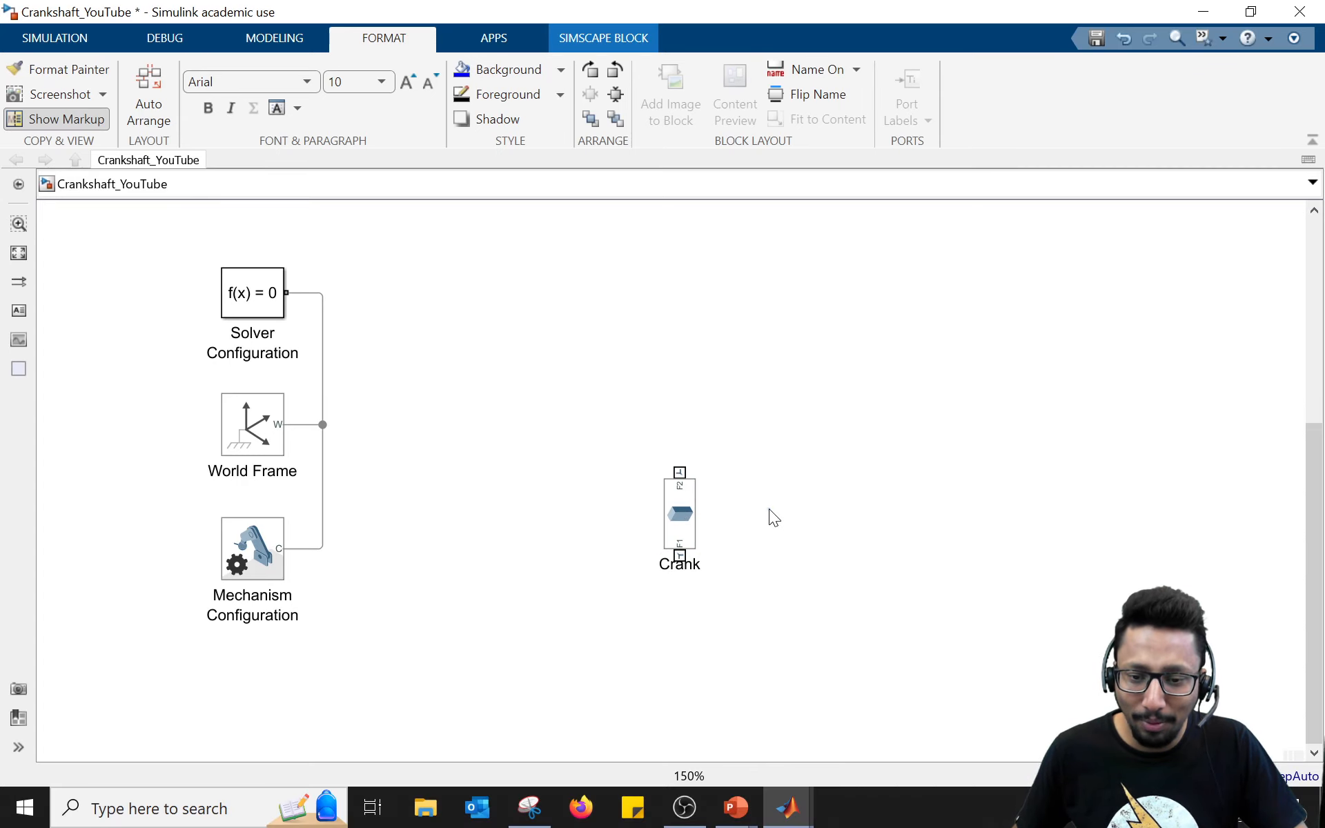
pyautogui.click(687, 519)
pyautogui.moveTo(684, 514); pyautogui.dragTo(931, 515)
pyautogui.click(932, 565)
pyautogui.moveTo(954, 565); pyautogui.dragTo(874, 541)
pyautogui.write('Connecting rod')
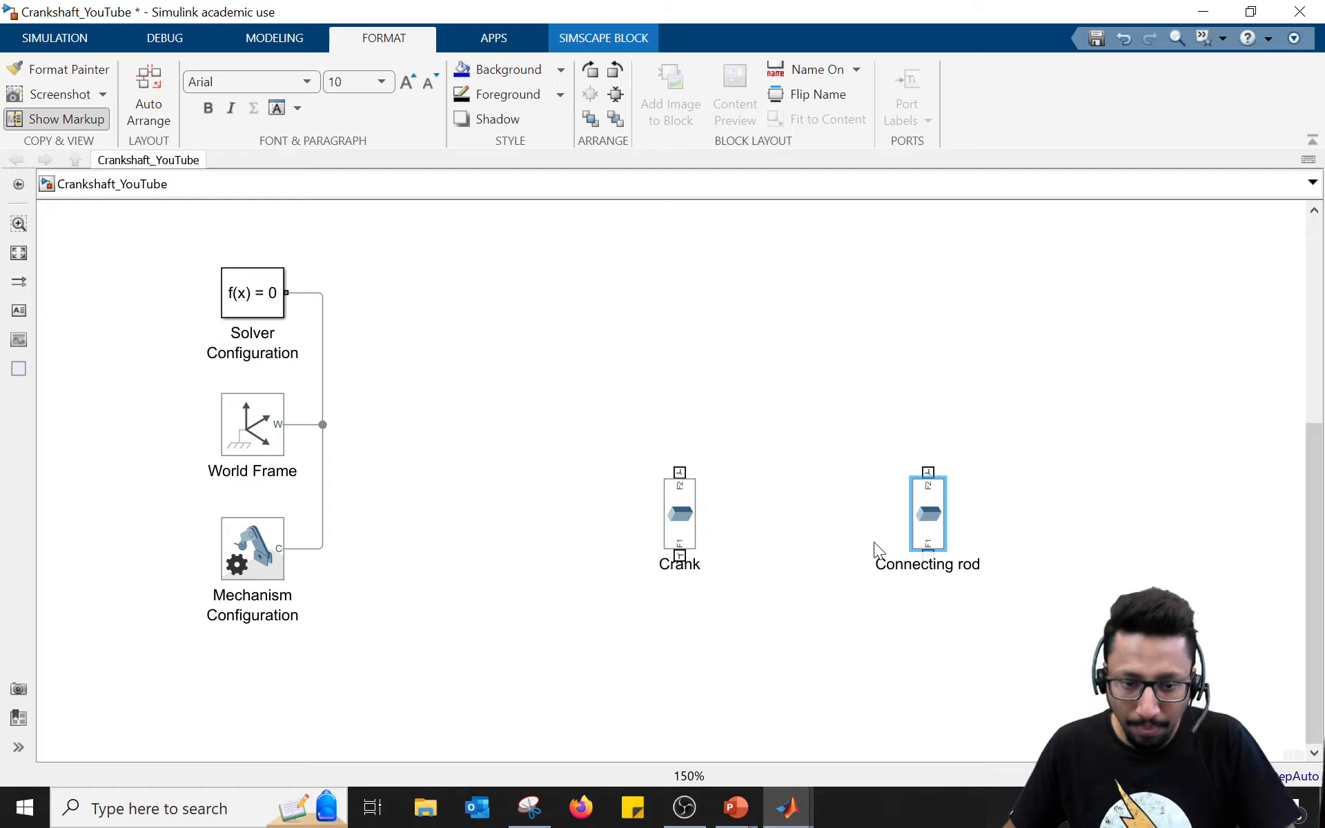
pyautogui.press('Escape')
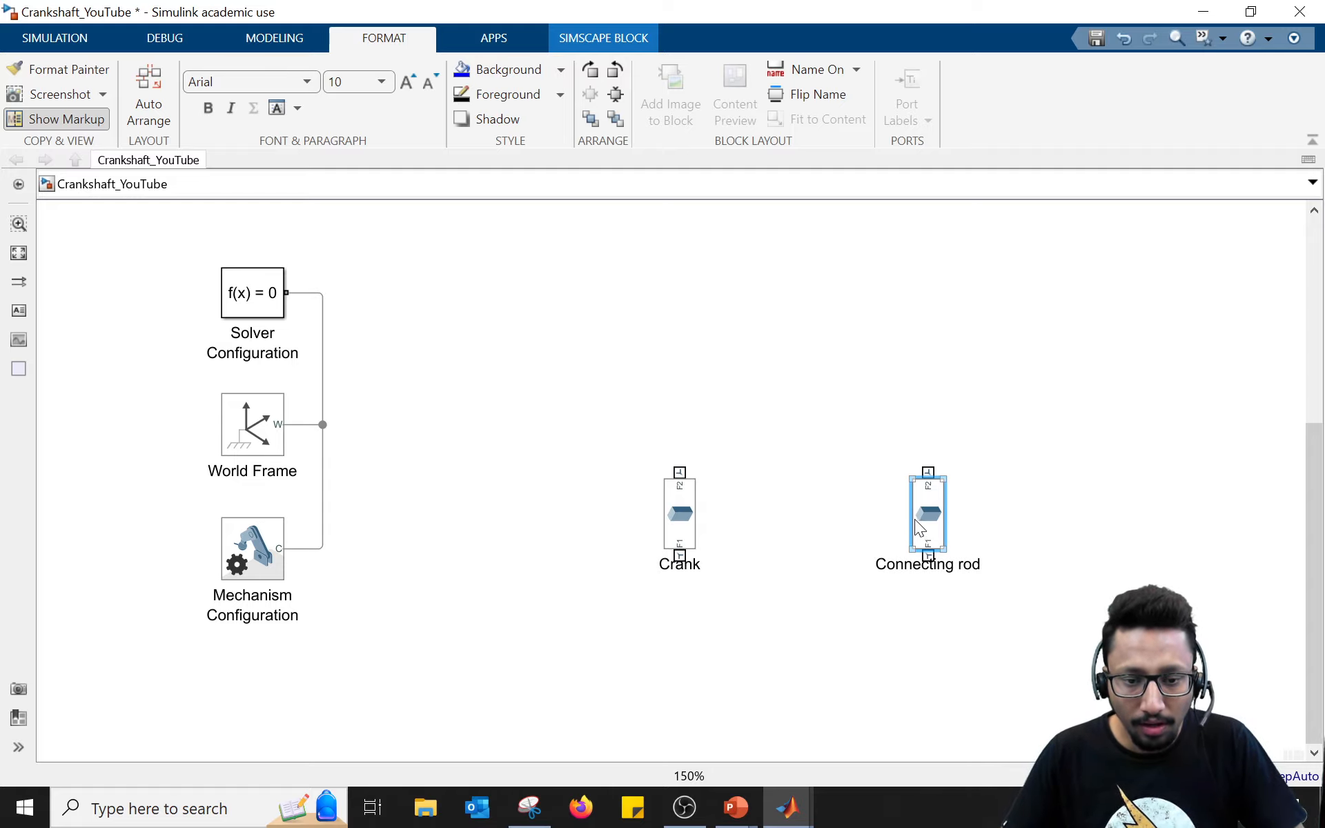
# Step: Set the Connecting rod block's dimensions to [1.0 0.05 0.05] m and update its 3D visualization
pyautogui.doubleClick(932, 516)
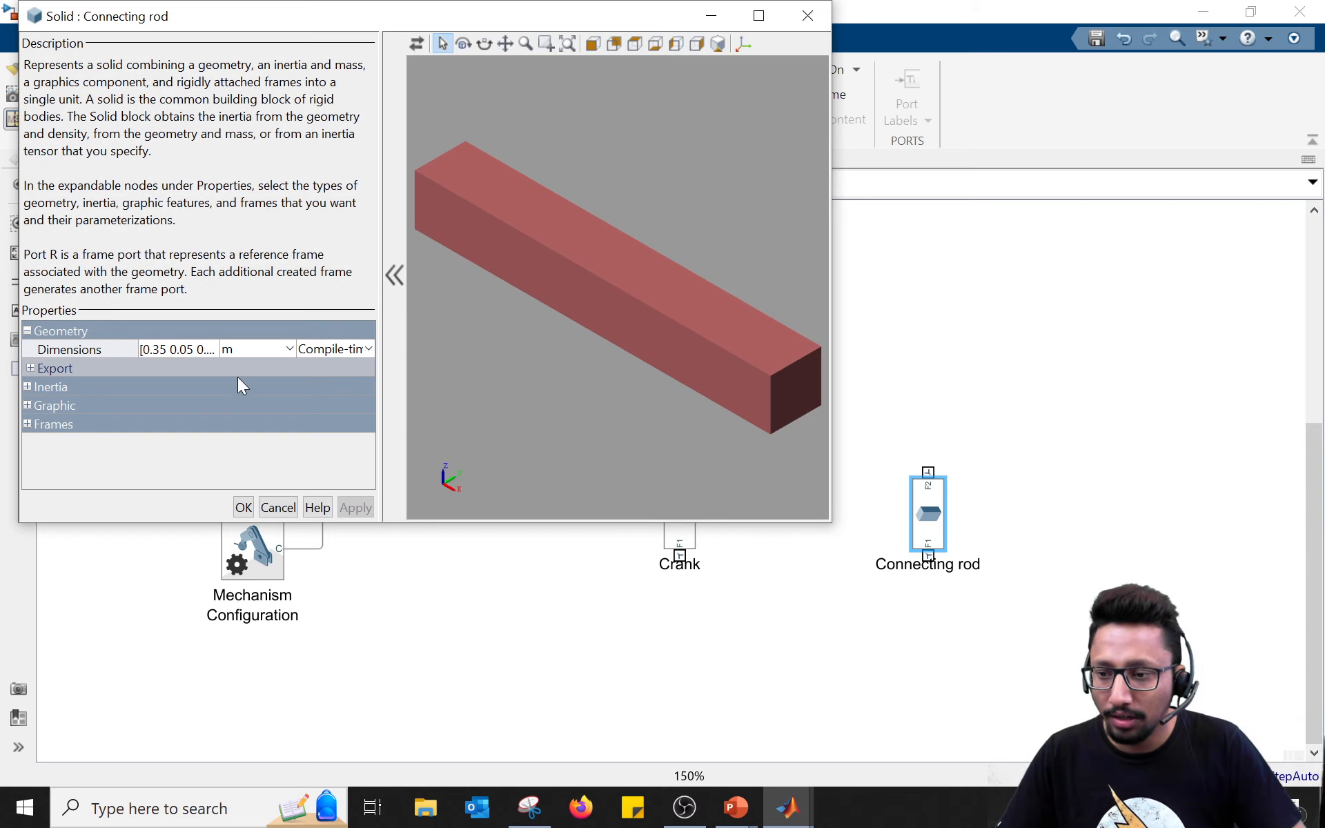
pyautogui.click(165, 354)
pyautogui.click(164, 354)
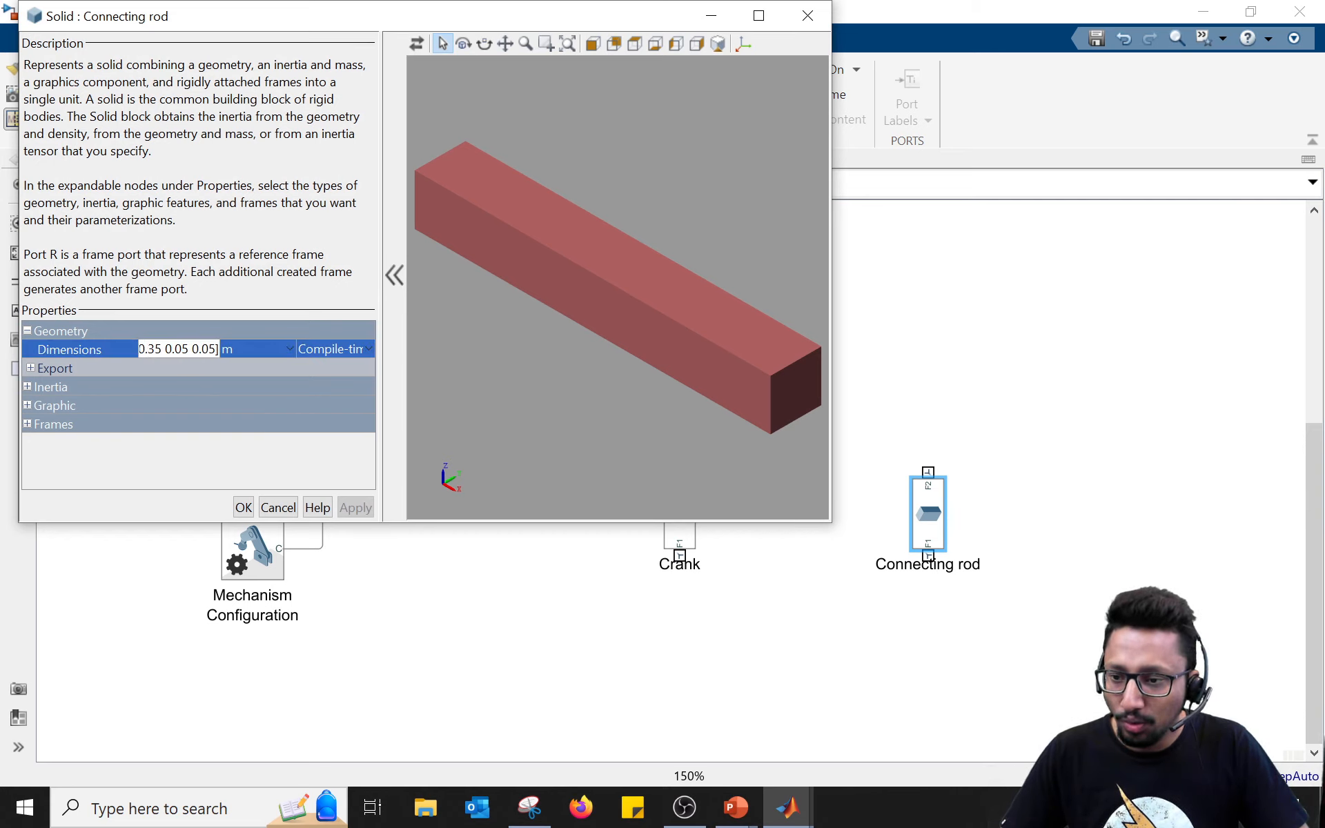
pyautogui.press('Home')
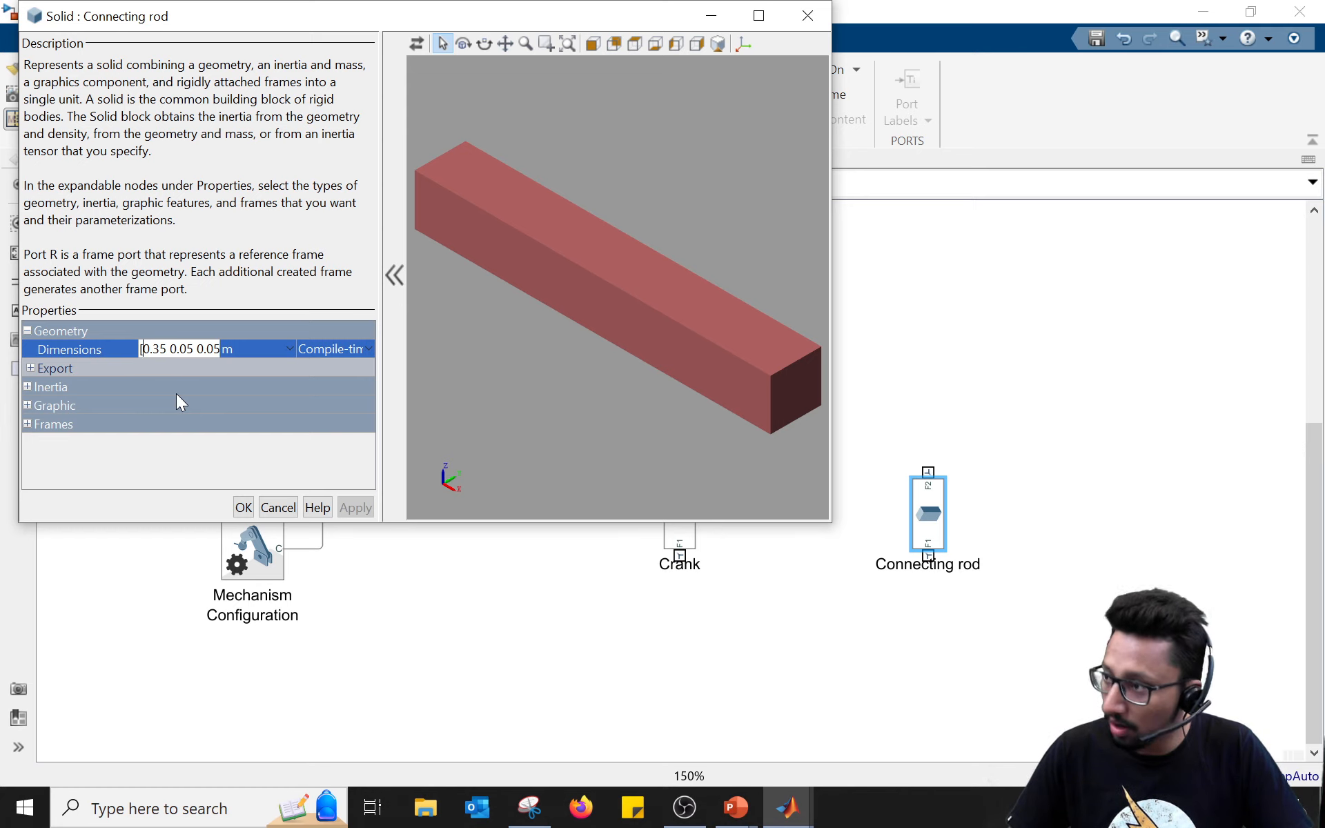
pyautogui.write('1')
pyautogui.press('Delete')
pyautogui.press('Right')
pyautogui.press('Delete')
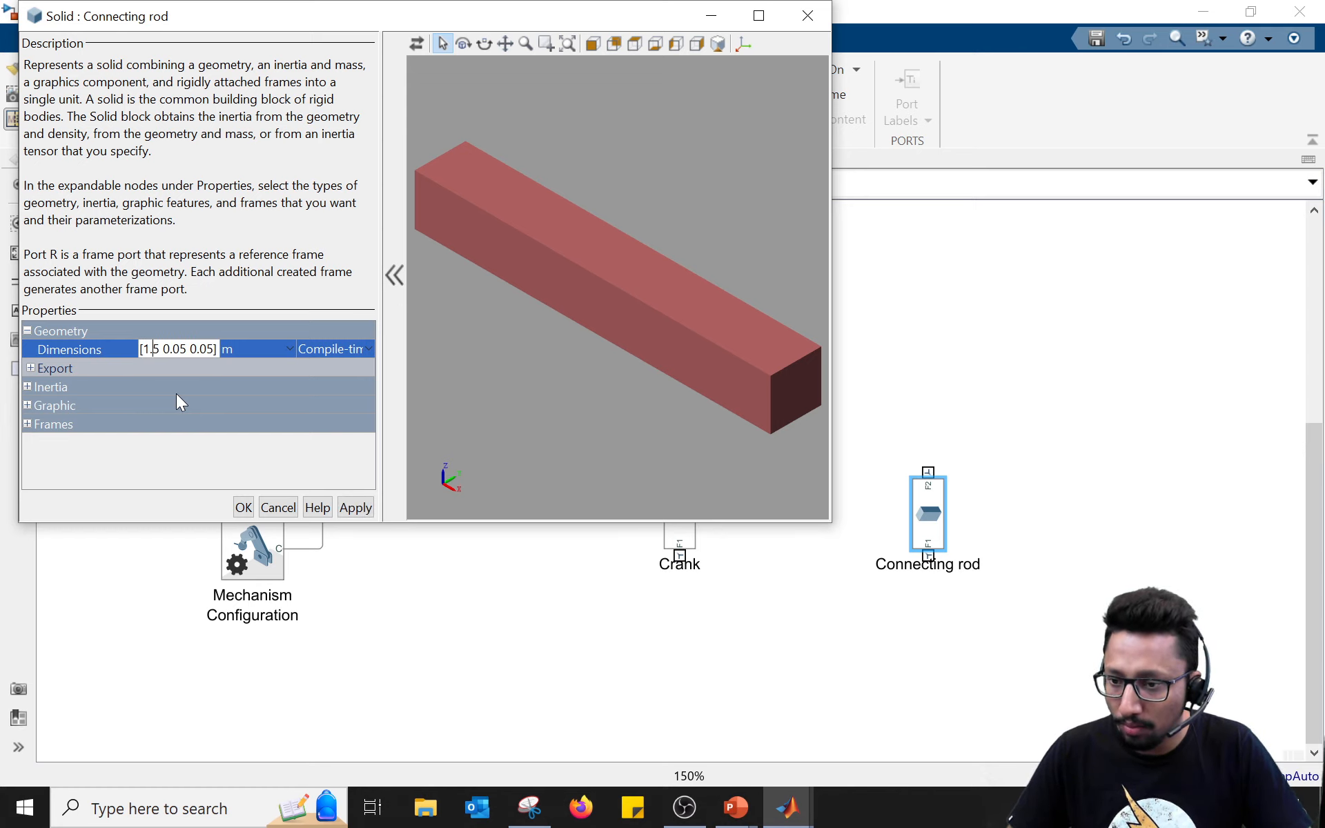
pyautogui.write('0')
pyautogui.press('Delete')
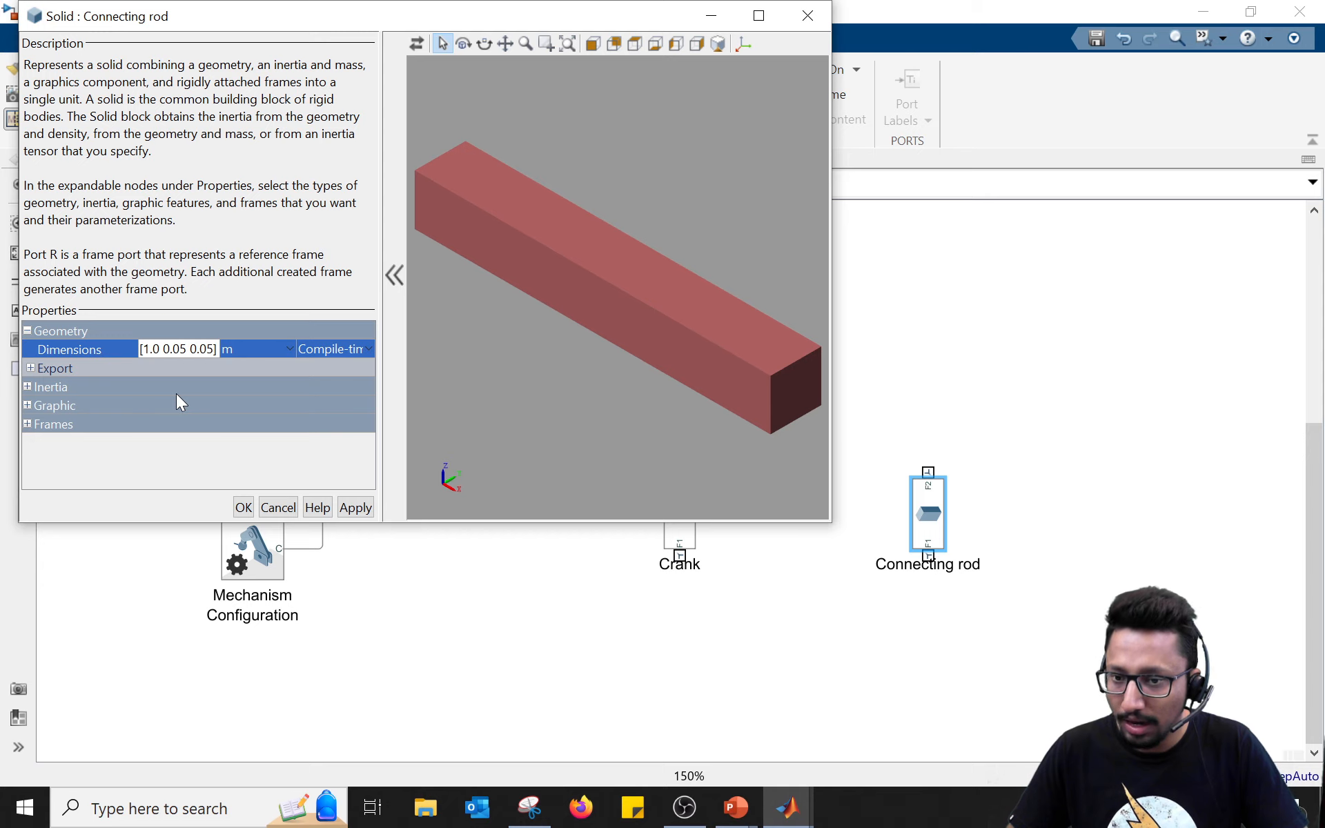
pyautogui.press('Return')
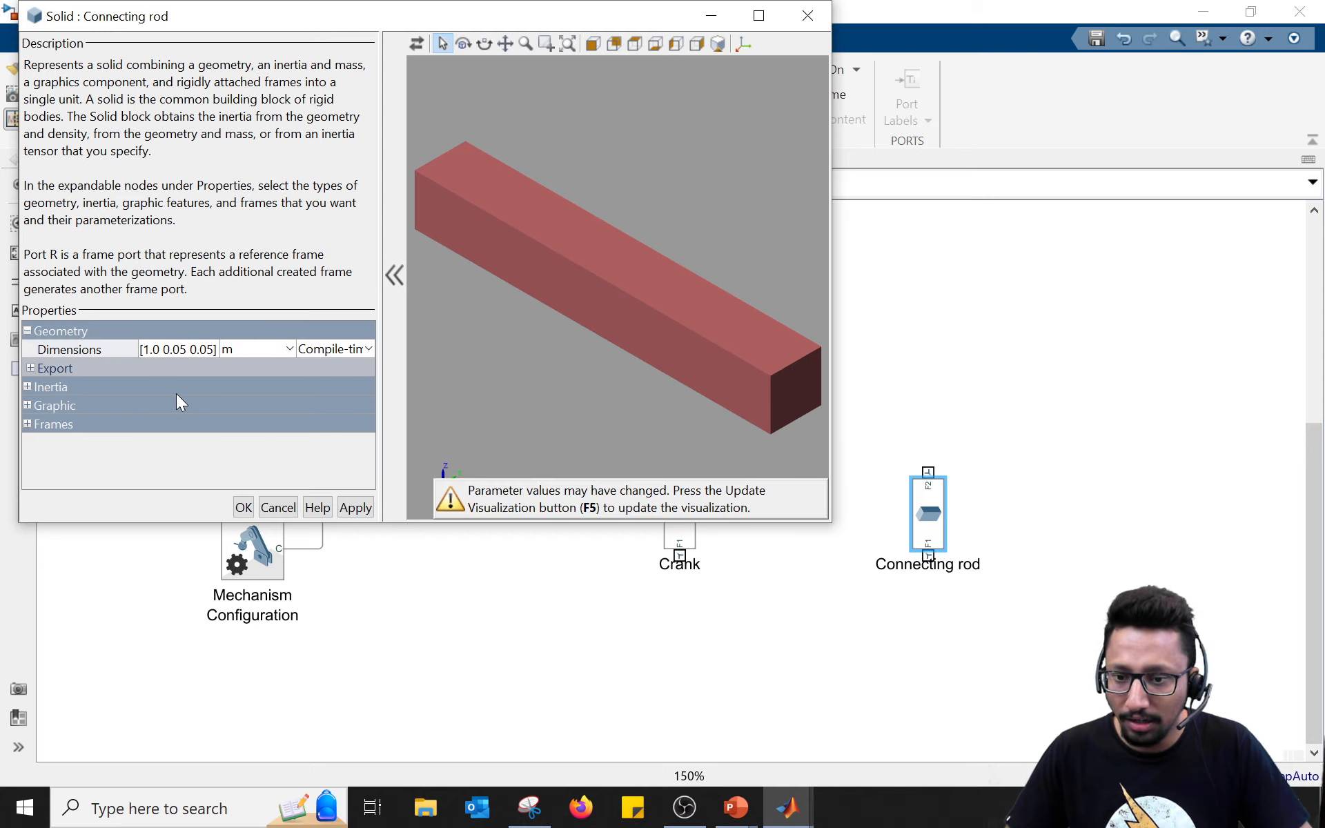
pyautogui.click(421, 43)
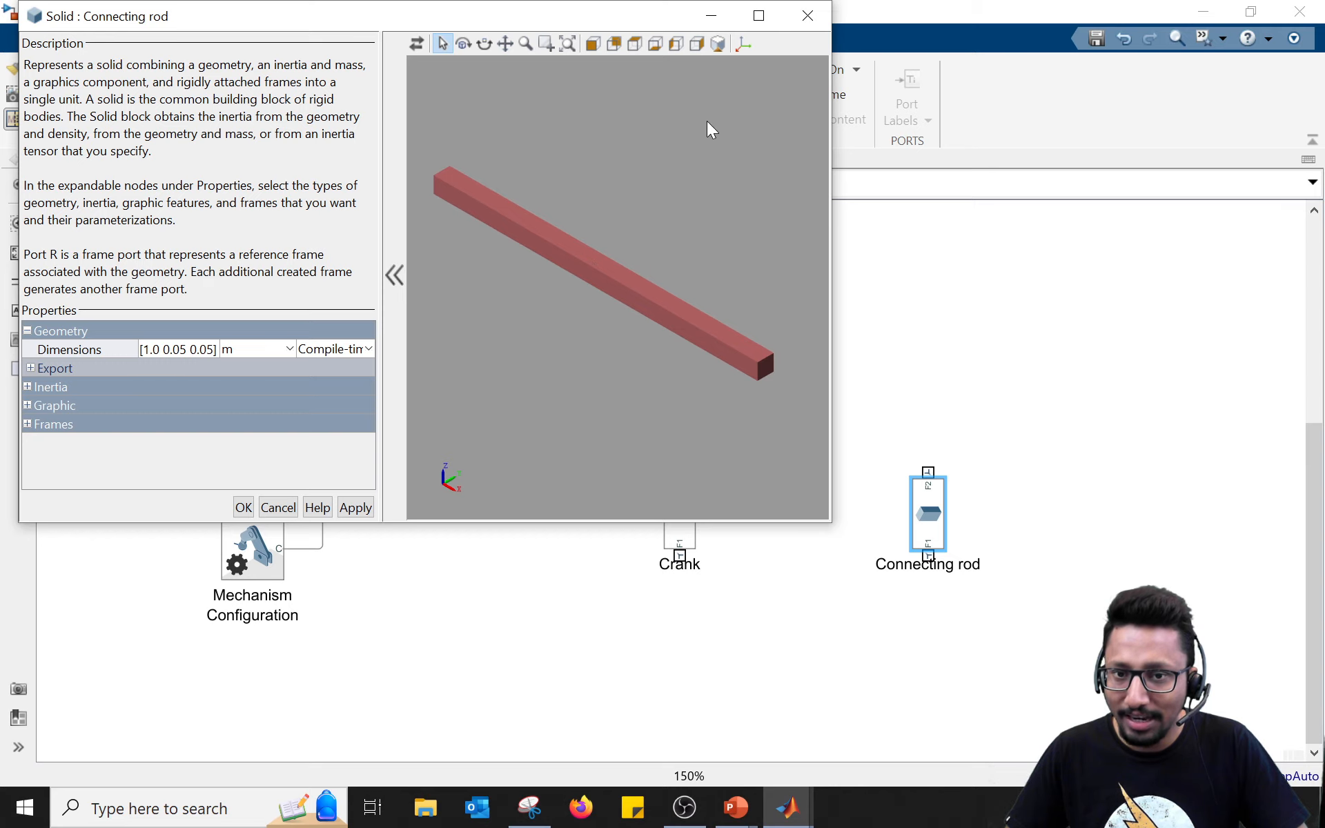
# Step: Show the connecting rod's frames in the preview and update the derived inertia values calculated from its geometry
pyautogui.click(744, 42)
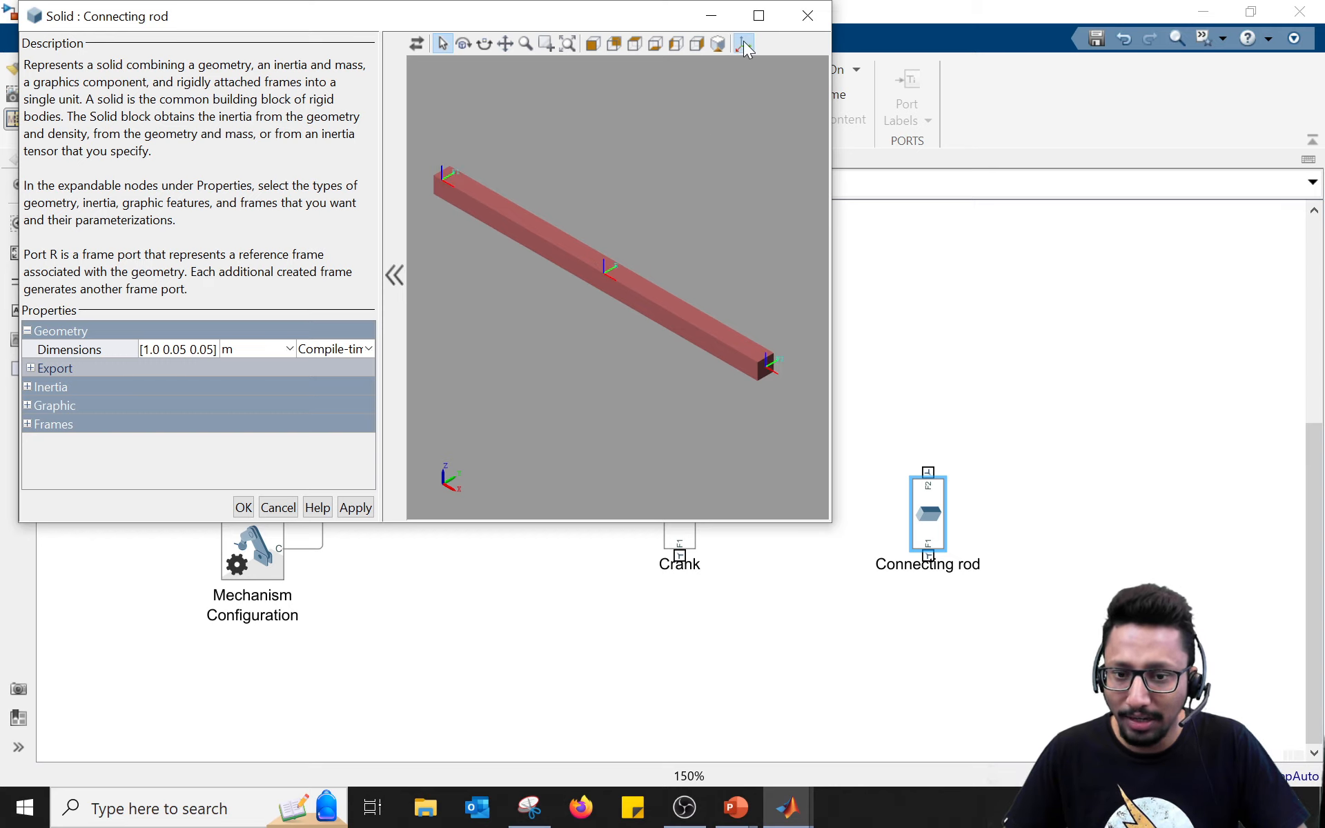
pyautogui.click(28, 387)
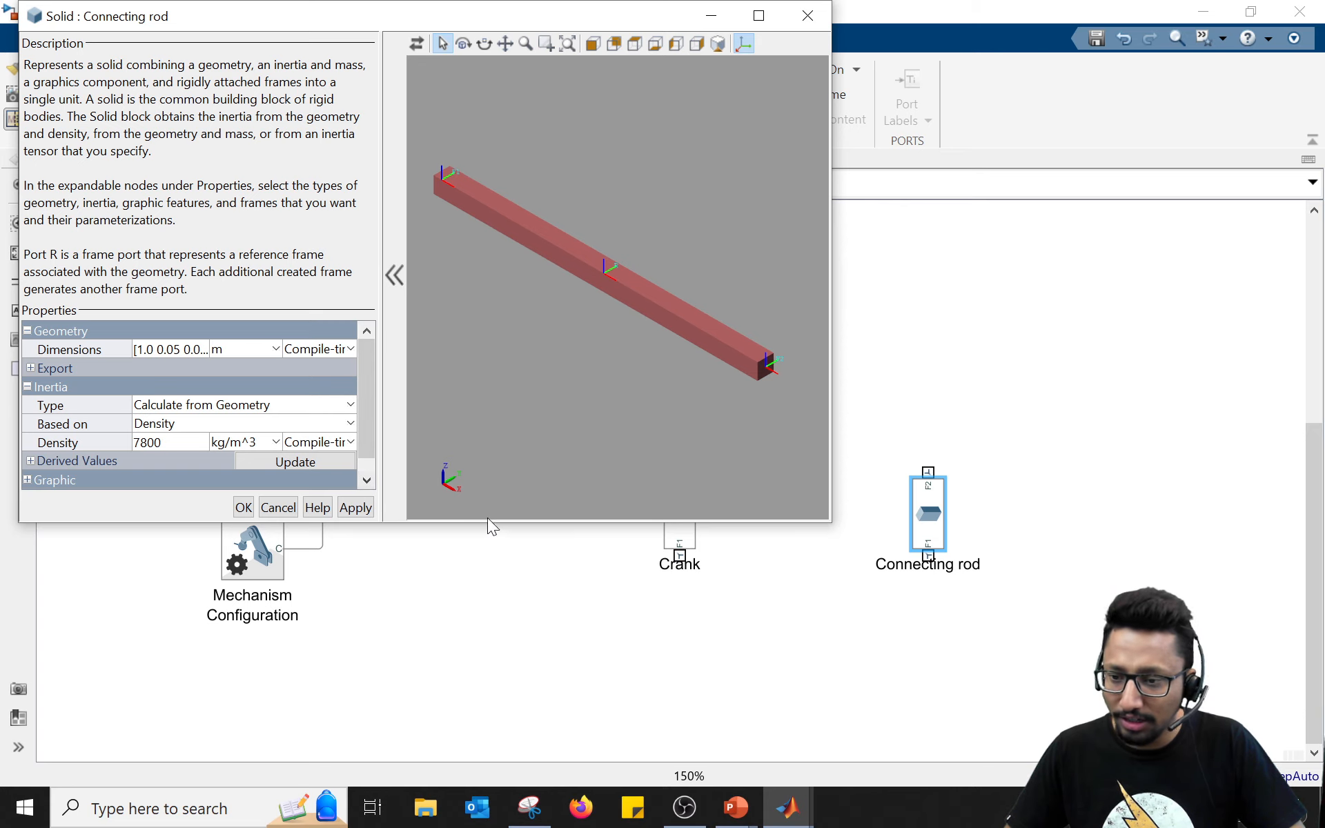
pyautogui.scroll(-1, 225, 368)
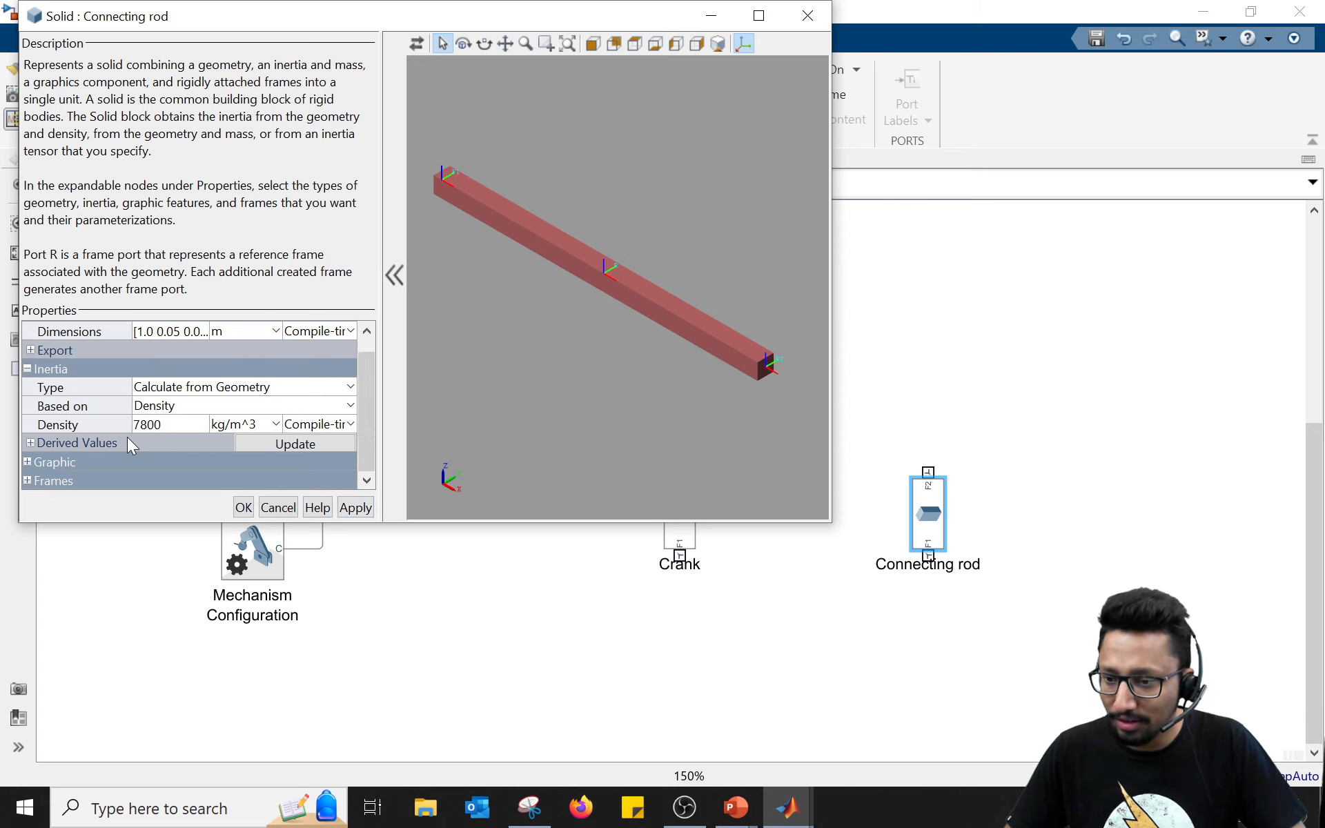
pyautogui.click(267, 444)
pyautogui.scroll(-4, 181, 385)
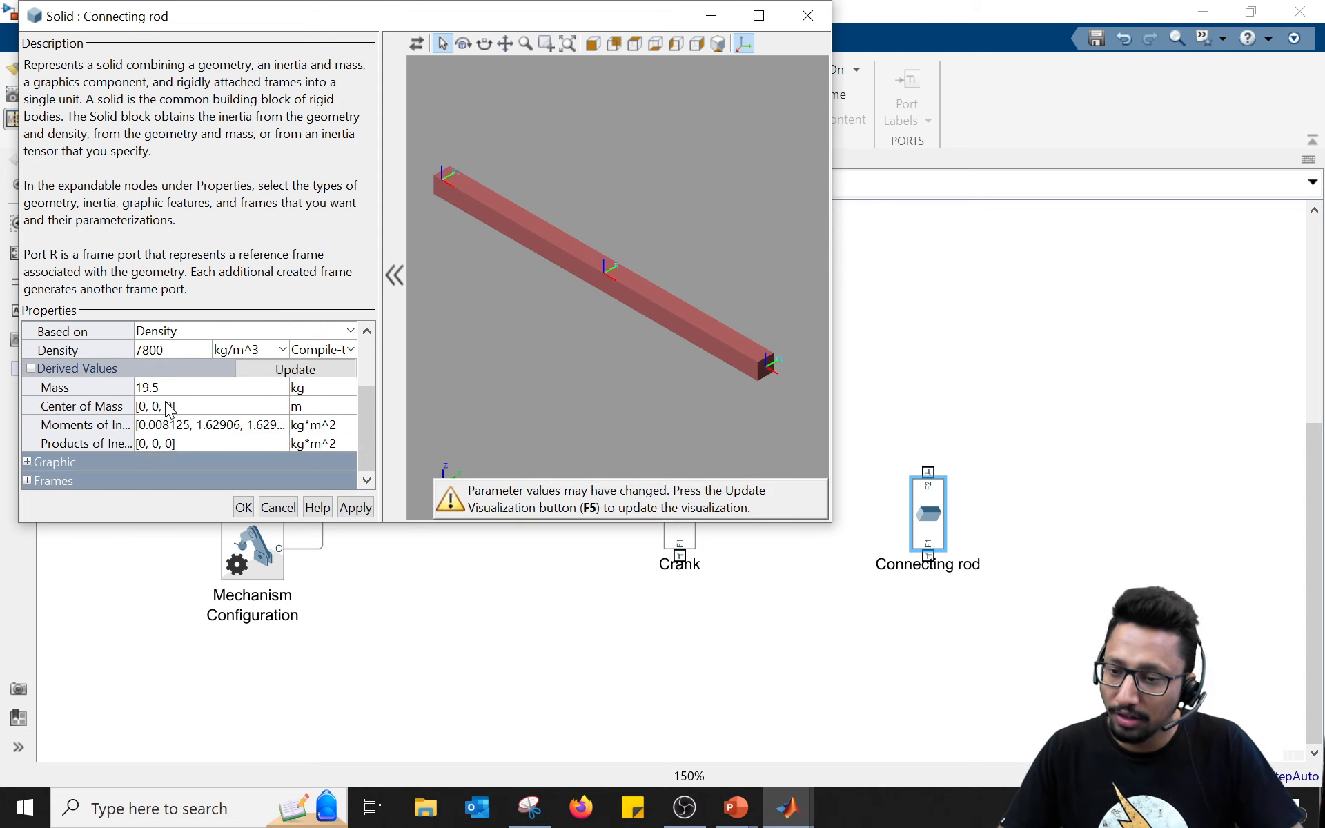
# Step: Set the connecting rod's color to [0.5 0.9 0.5], update the visualization and accept the block's settings
pyautogui.click(28, 463)
pyautogui.scroll(-1, 29, 468)
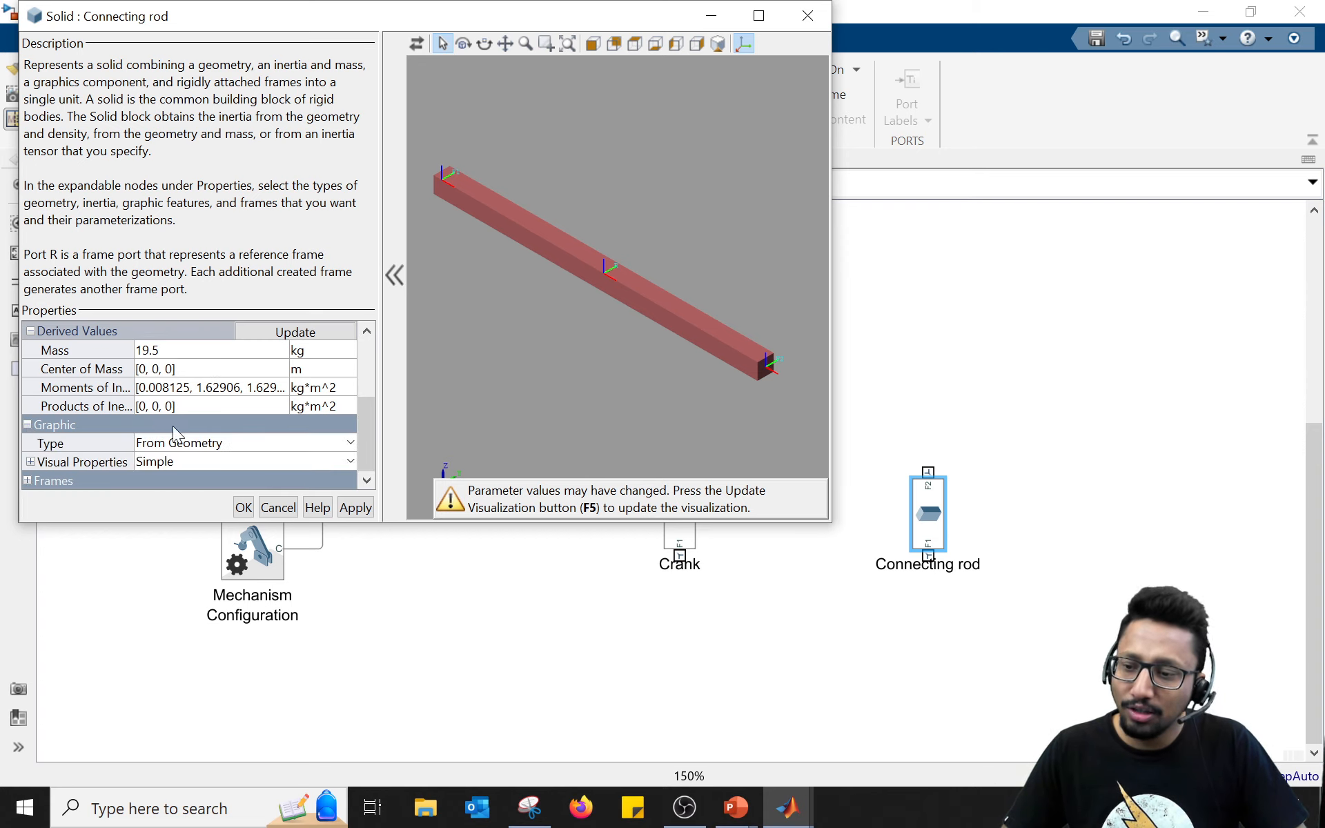
pyautogui.click(31, 462)
pyautogui.scroll(-1, 134, 395)
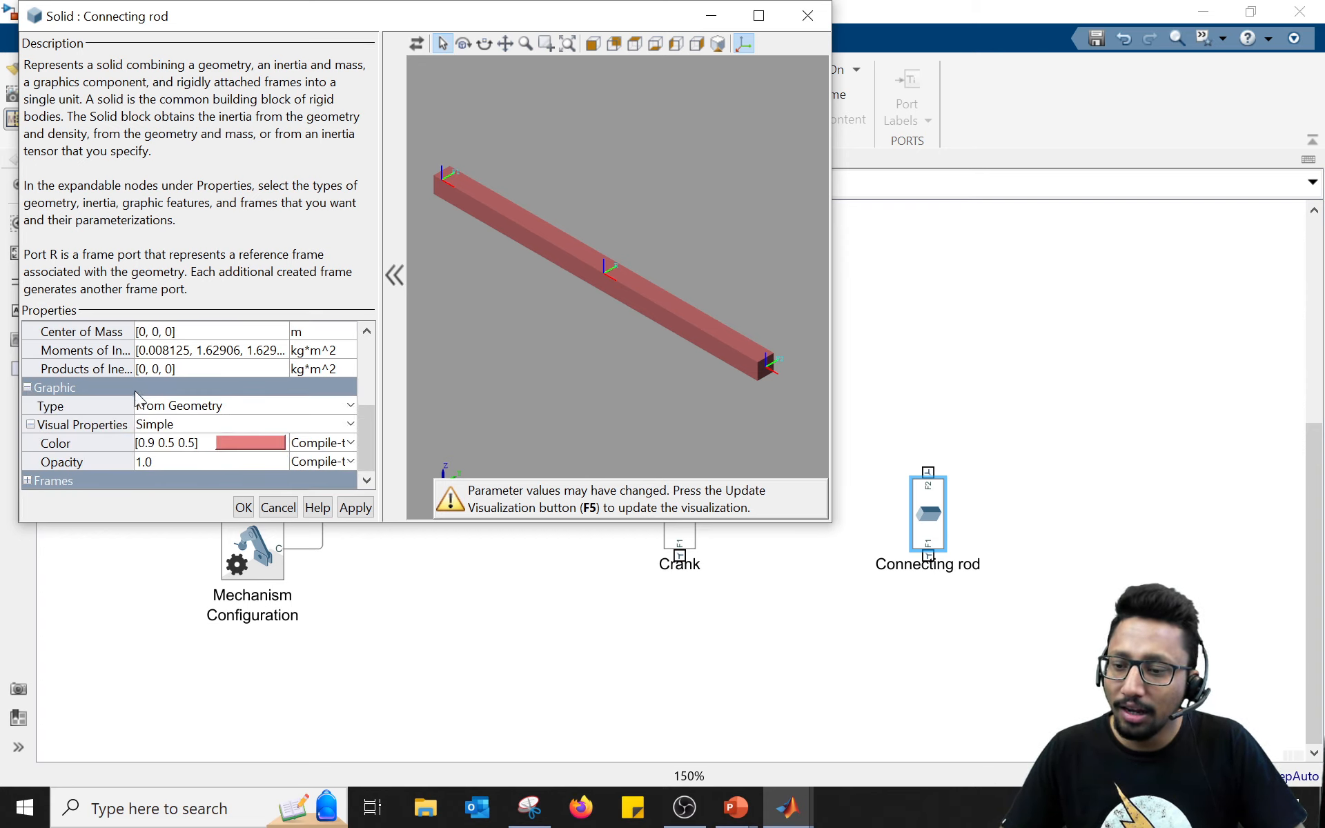
pyautogui.click(154, 443)
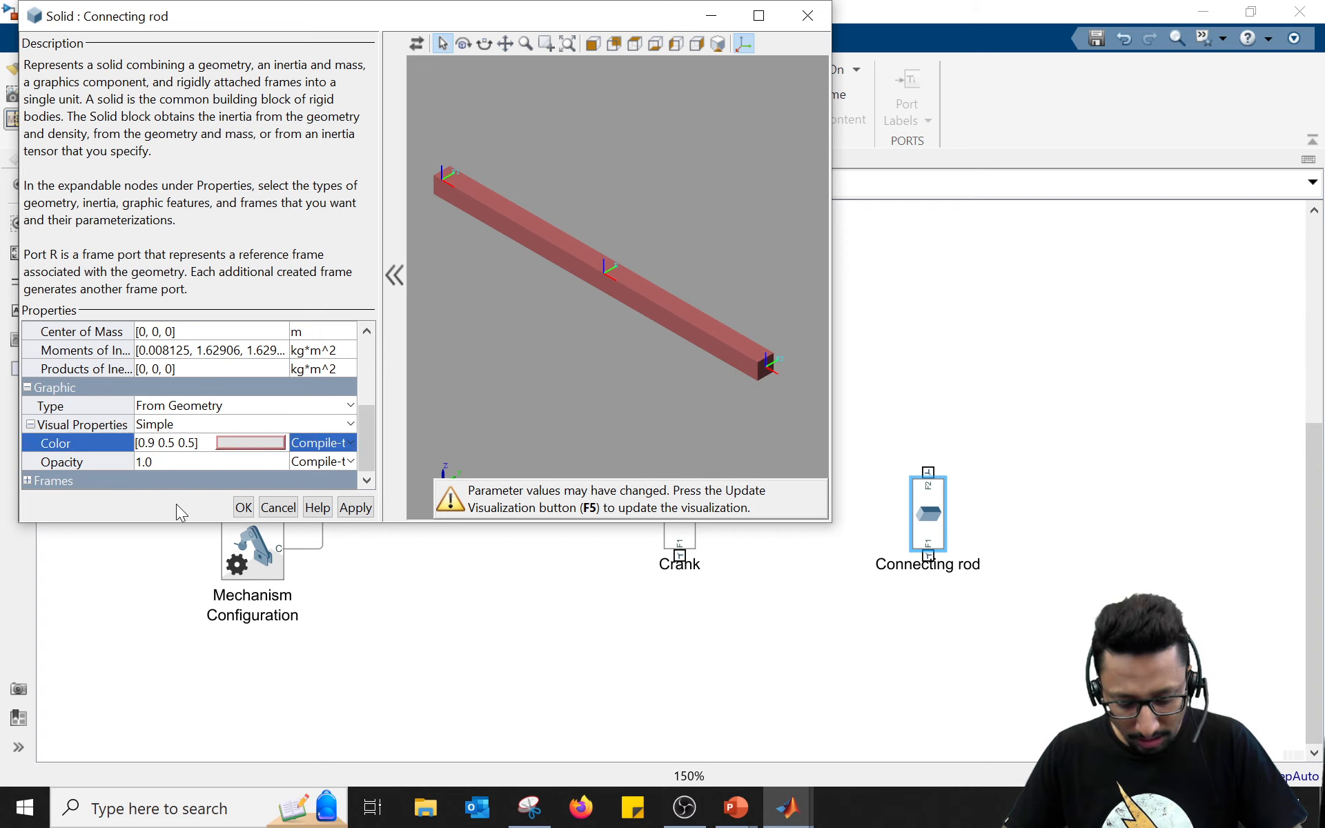
pyautogui.press('Delete')
pyautogui.write('5')
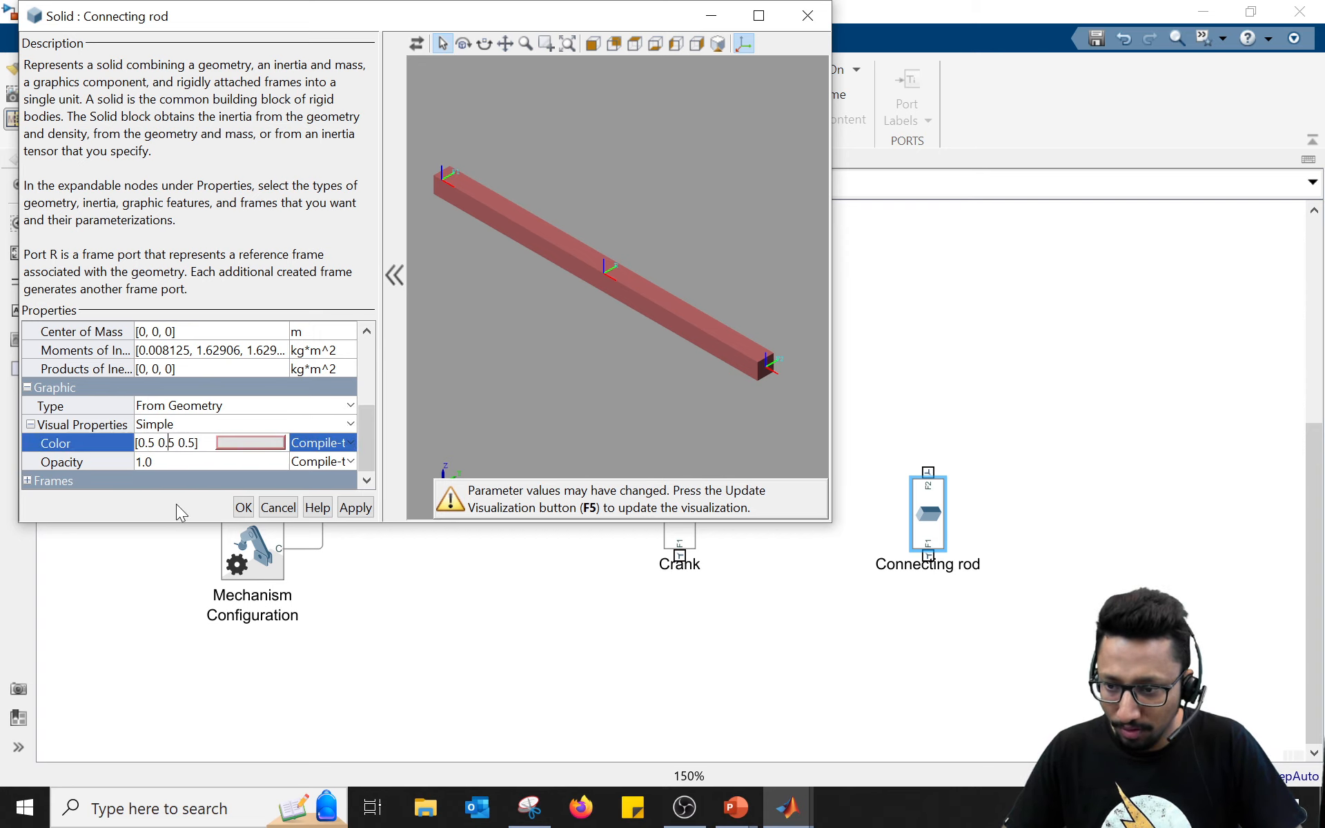
pyautogui.press('Right')
pyautogui.press('Right')
pyautogui.press('Right')
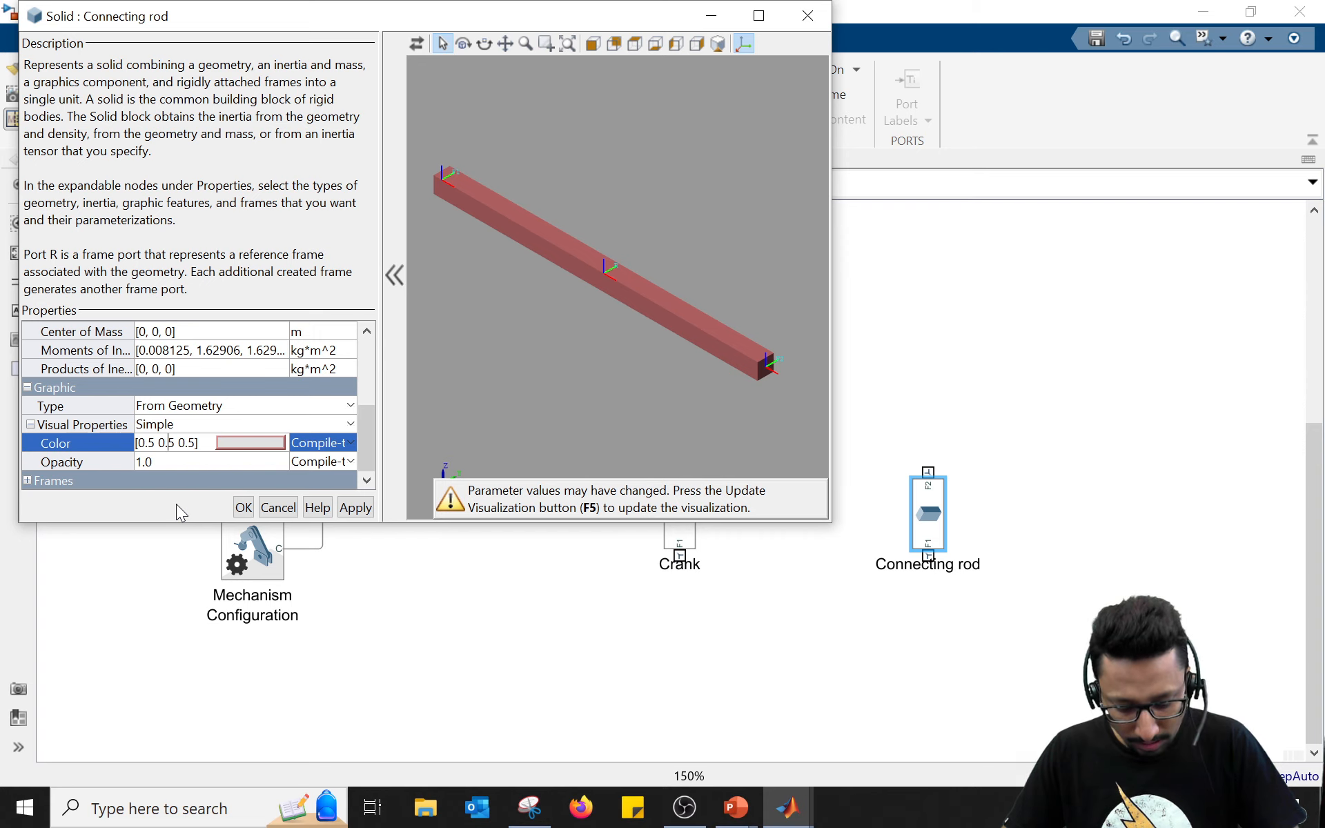
pyautogui.write('9')
pyautogui.press('Delete')
pyautogui.press('Return')
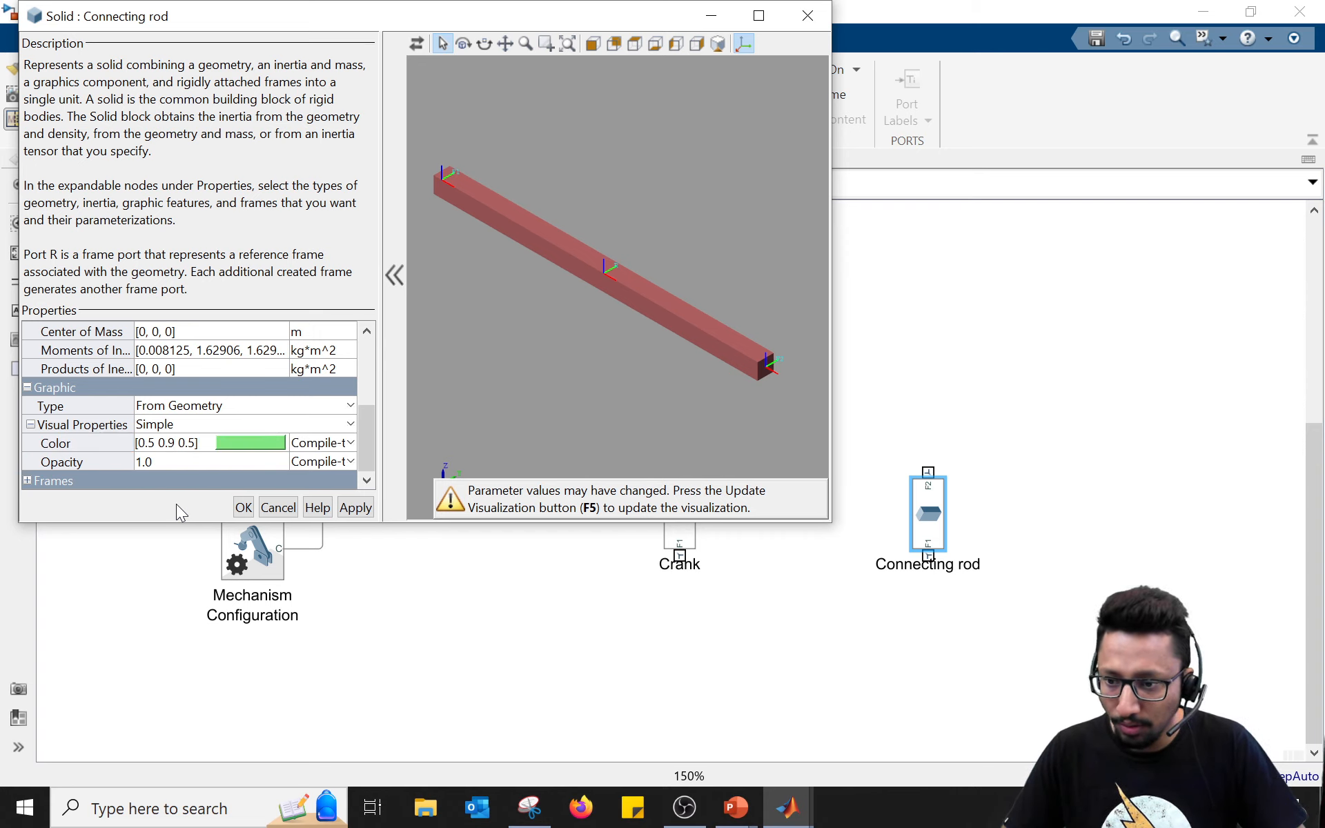
pyautogui.click(417, 44)
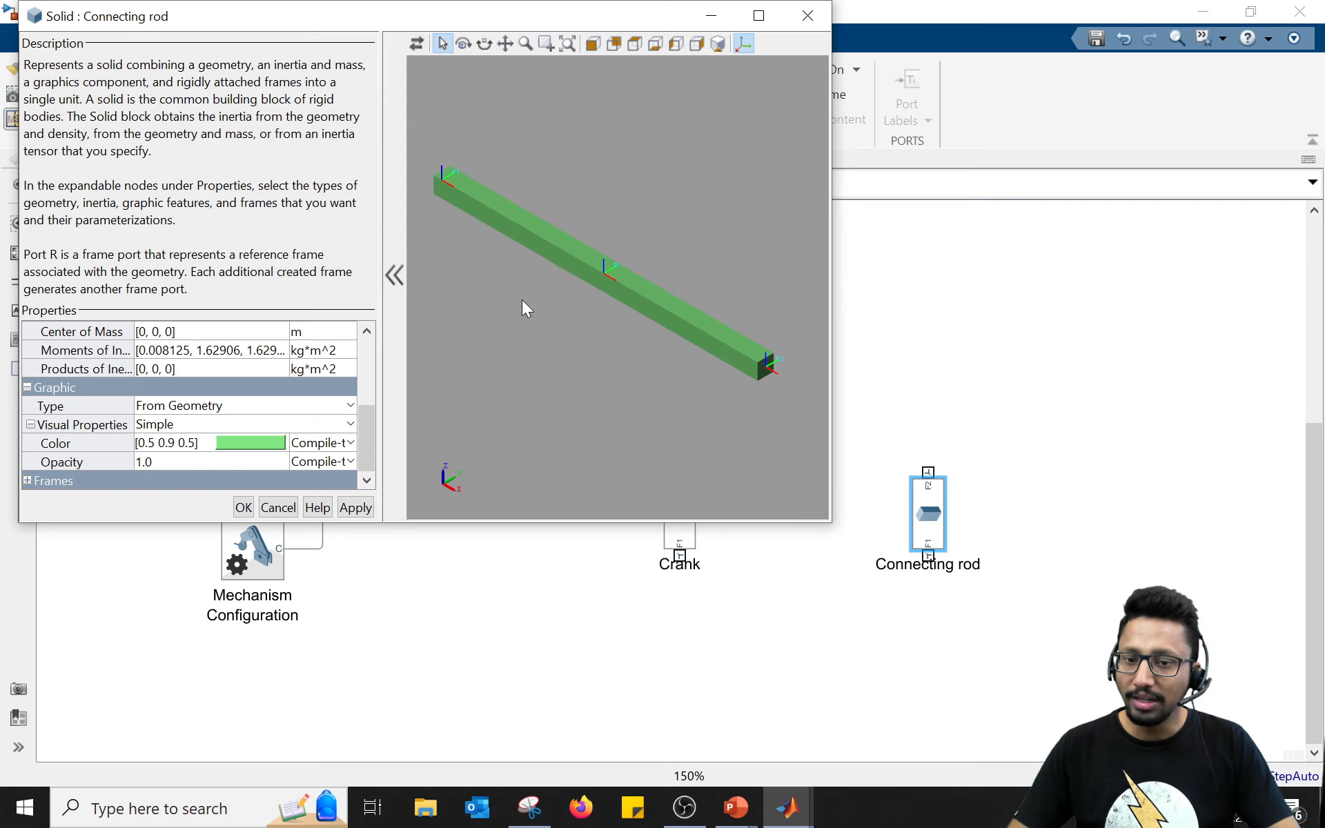
pyautogui.click(243, 508)
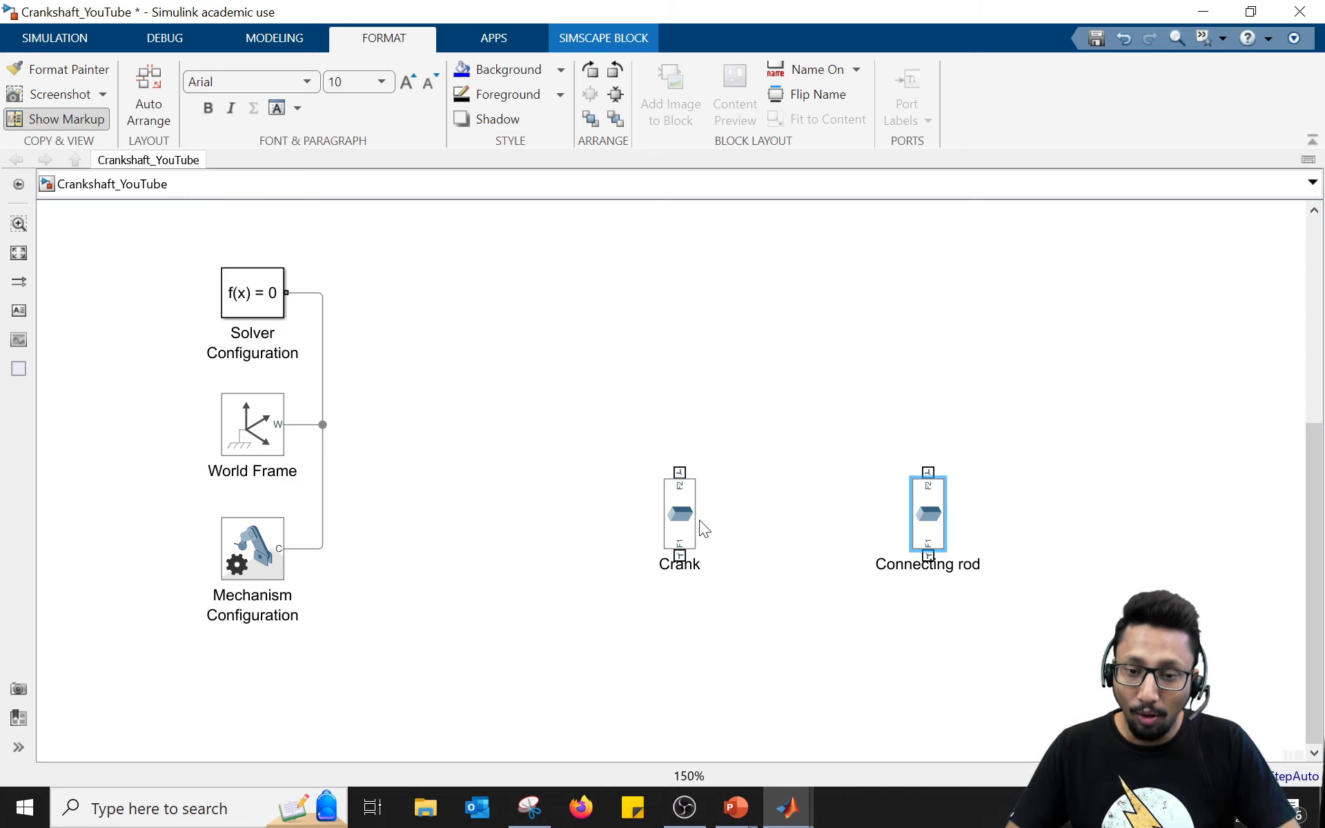
# Step: Move the Crank block farther from the World Frame, align the Connecting rod block directly above it and make the rod block taller
pyautogui.moveTo(688, 523); pyautogui.dragTo(821, 514)
pyautogui.moveTo(682, 499)
pyautogui.mouseDown()
pyautogui.moveTo(660, 544)
pyautogui.moveTo(684, 525)
pyautogui.mouseUp()
pyautogui.moveTo(904, 558); pyautogui.dragTo(790, 346)
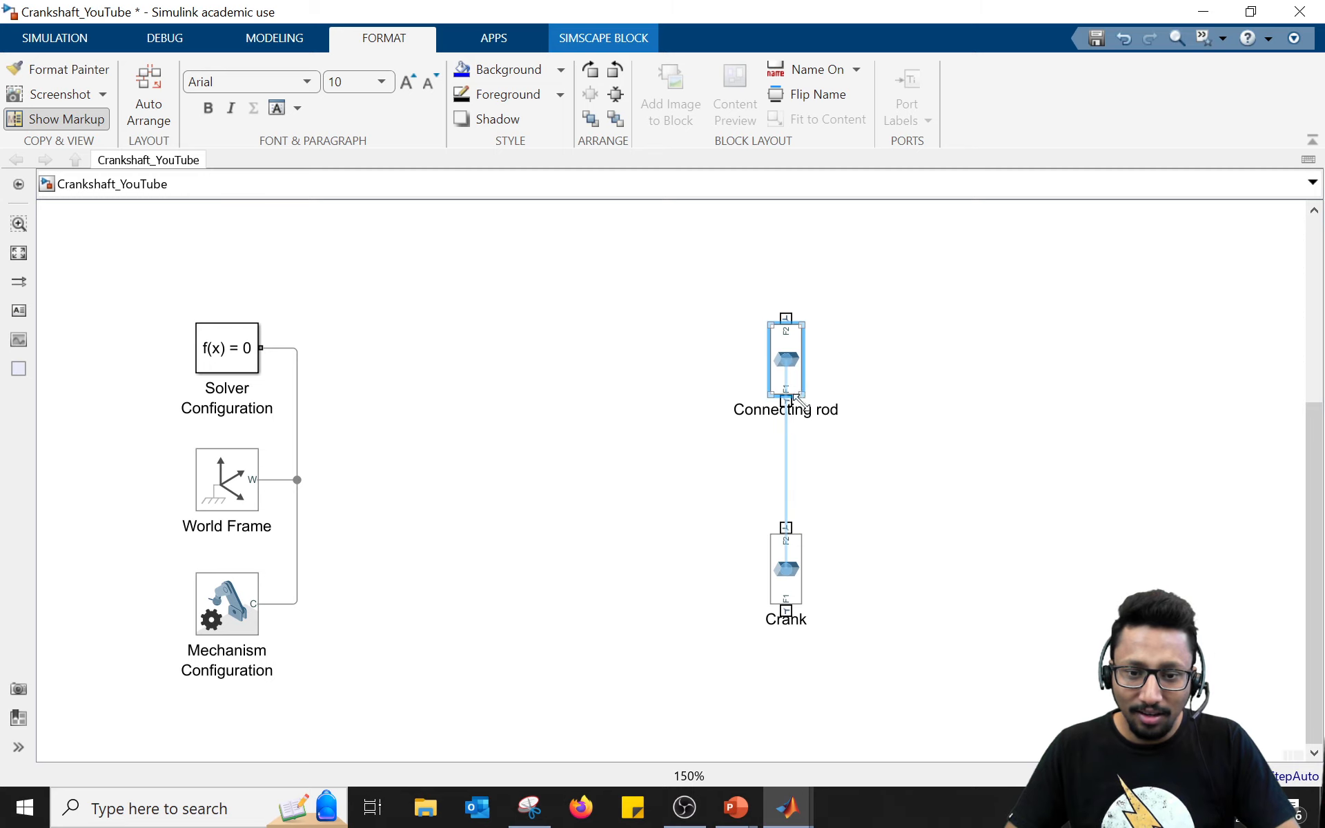
pyautogui.moveTo(800, 413); pyautogui.dragTo(789, 373)
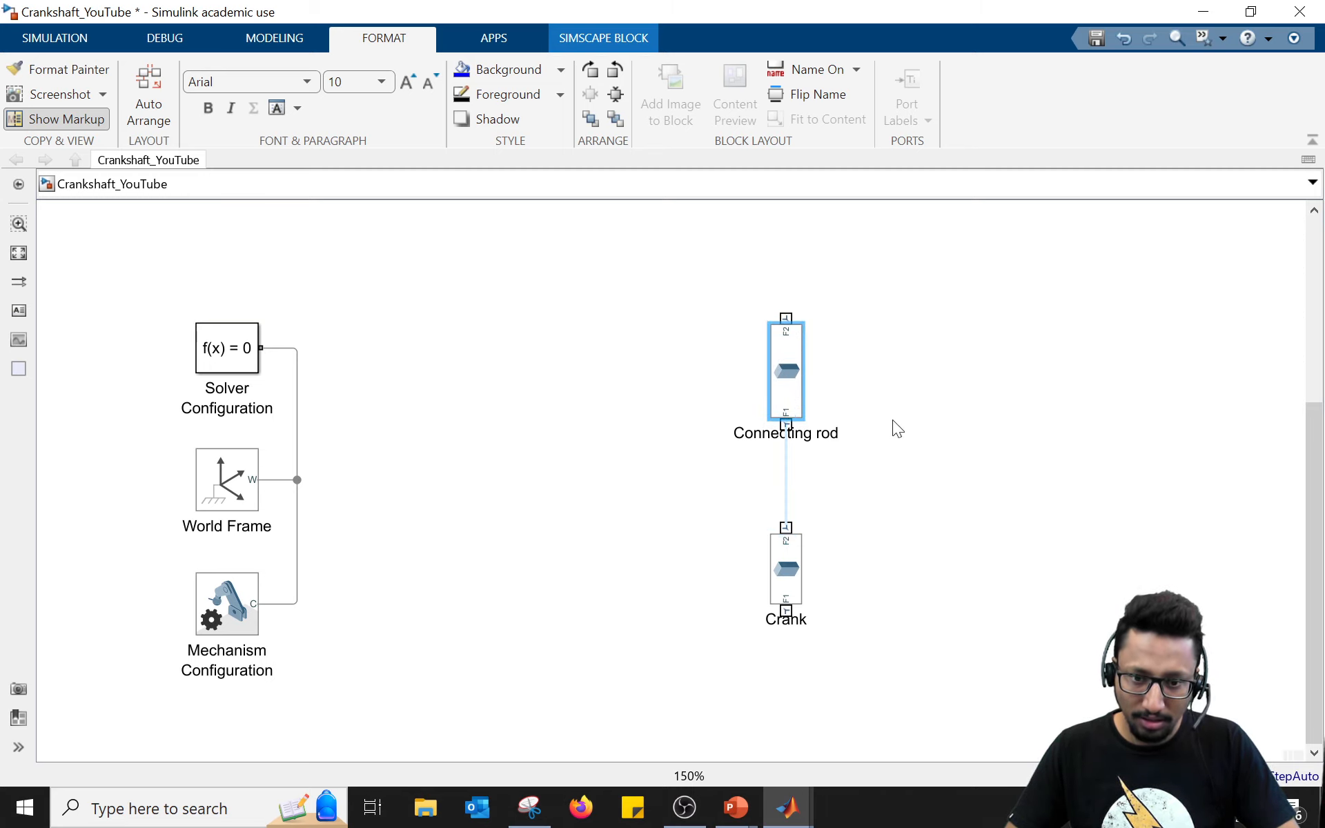
pyautogui.click(893, 419)
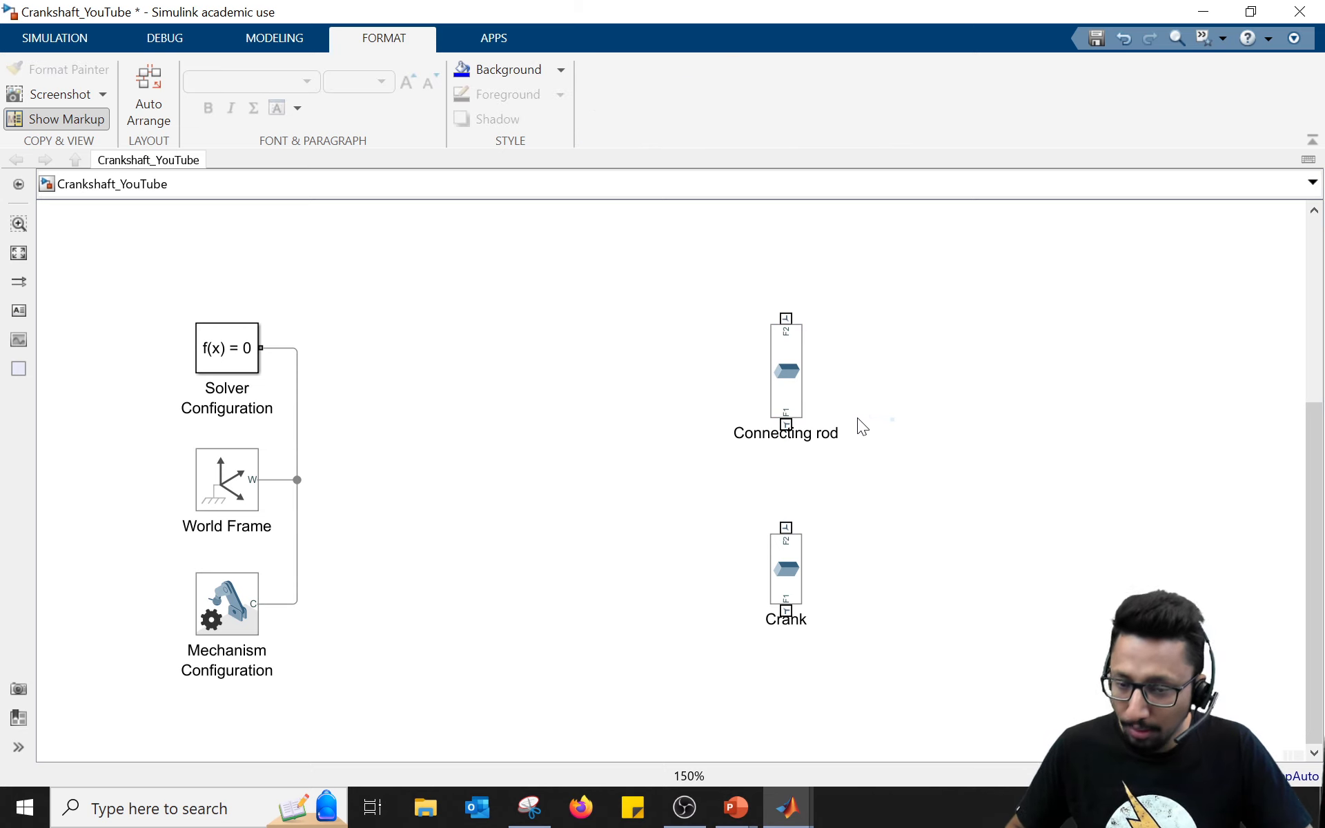
# Step: Add a Cylindrical Solid block between the World Frame and Connecting rod blocks
pyautogui.hotkey('alt', 'Tab')
pyautogui.hotkey('alt', 'Tab')
pyautogui.doubleClick(615, 403)
pyautogui.write('cylin')
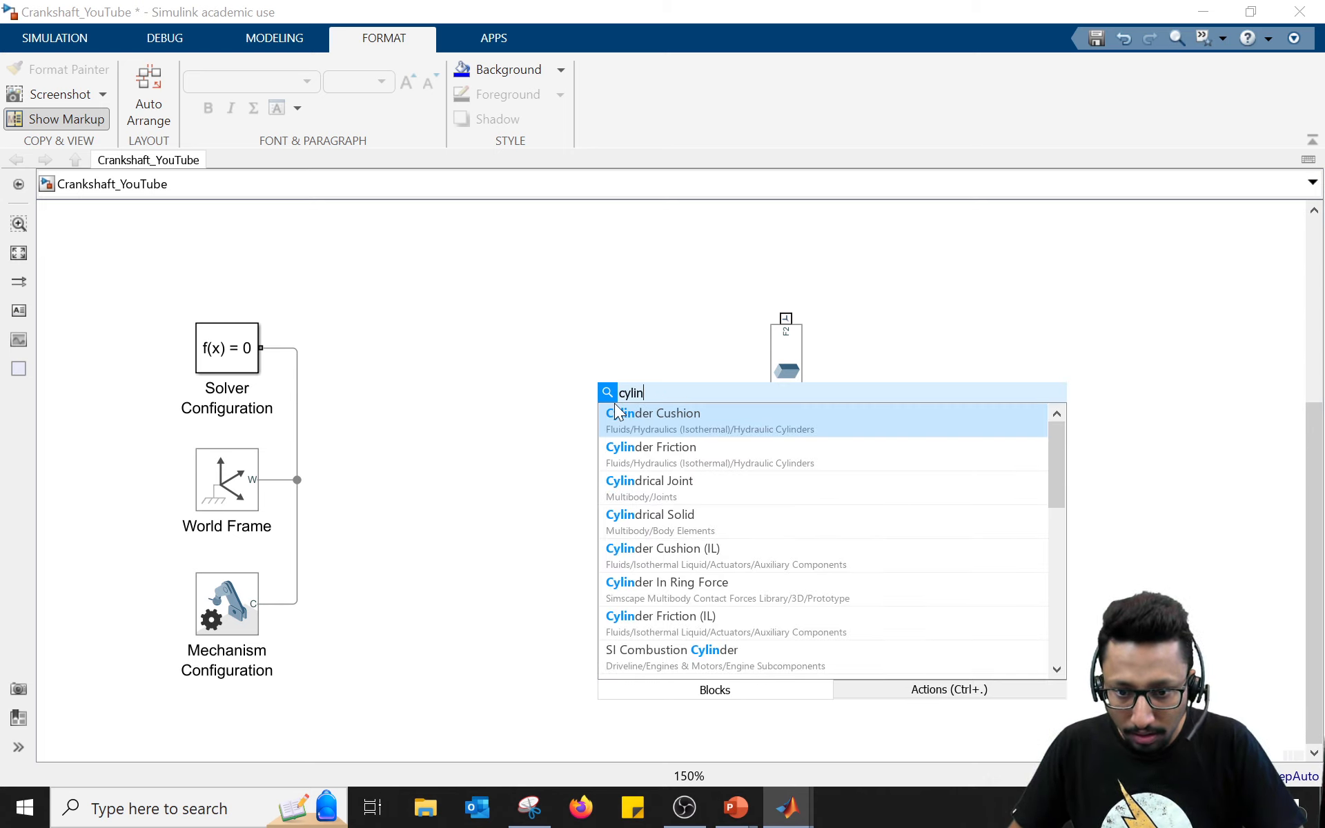
pyautogui.press('Down')
pyautogui.press('Down')
pyautogui.press('Down')
pyautogui.press('Return')
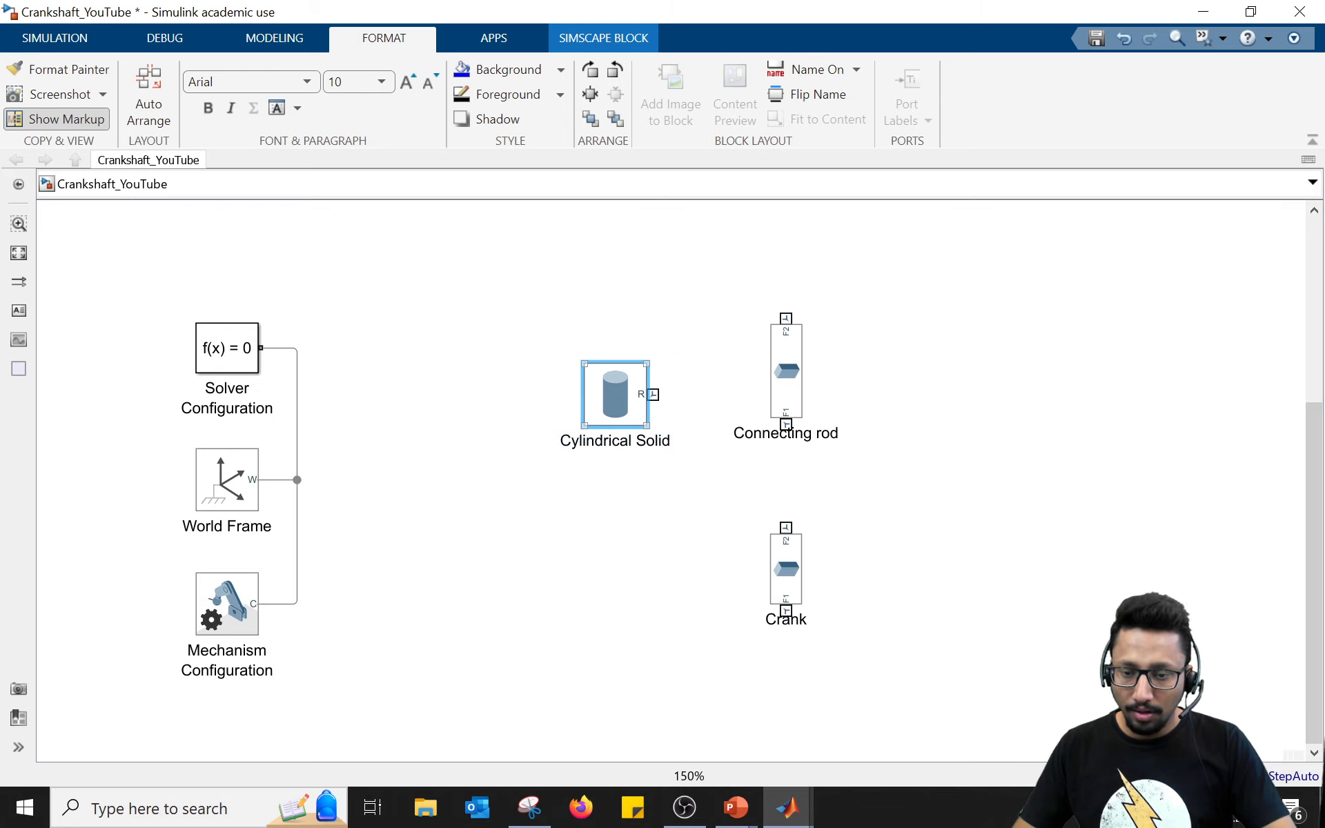
# Step: Rename the Cylindrical Solid block as "Piston"
pyautogui.doubleClick(608, 441)
pyautogui.write('Pison')
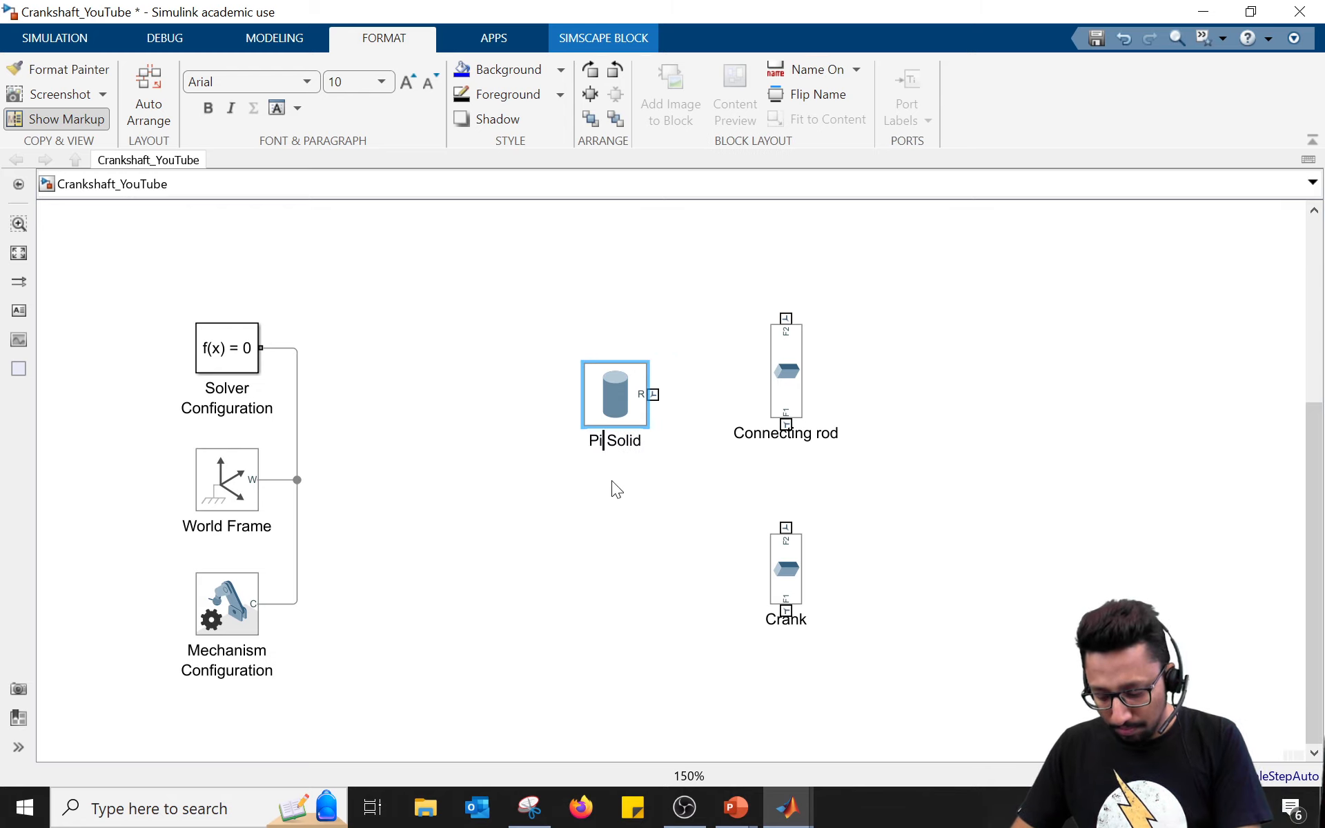
pyautogui.press('Delete')
pyautogui.press('Delete')
pyautogui.press('Delete')
pyautogui.press('Delete')
pyautogui.press('Delete')
pyautogui.press('Delete')
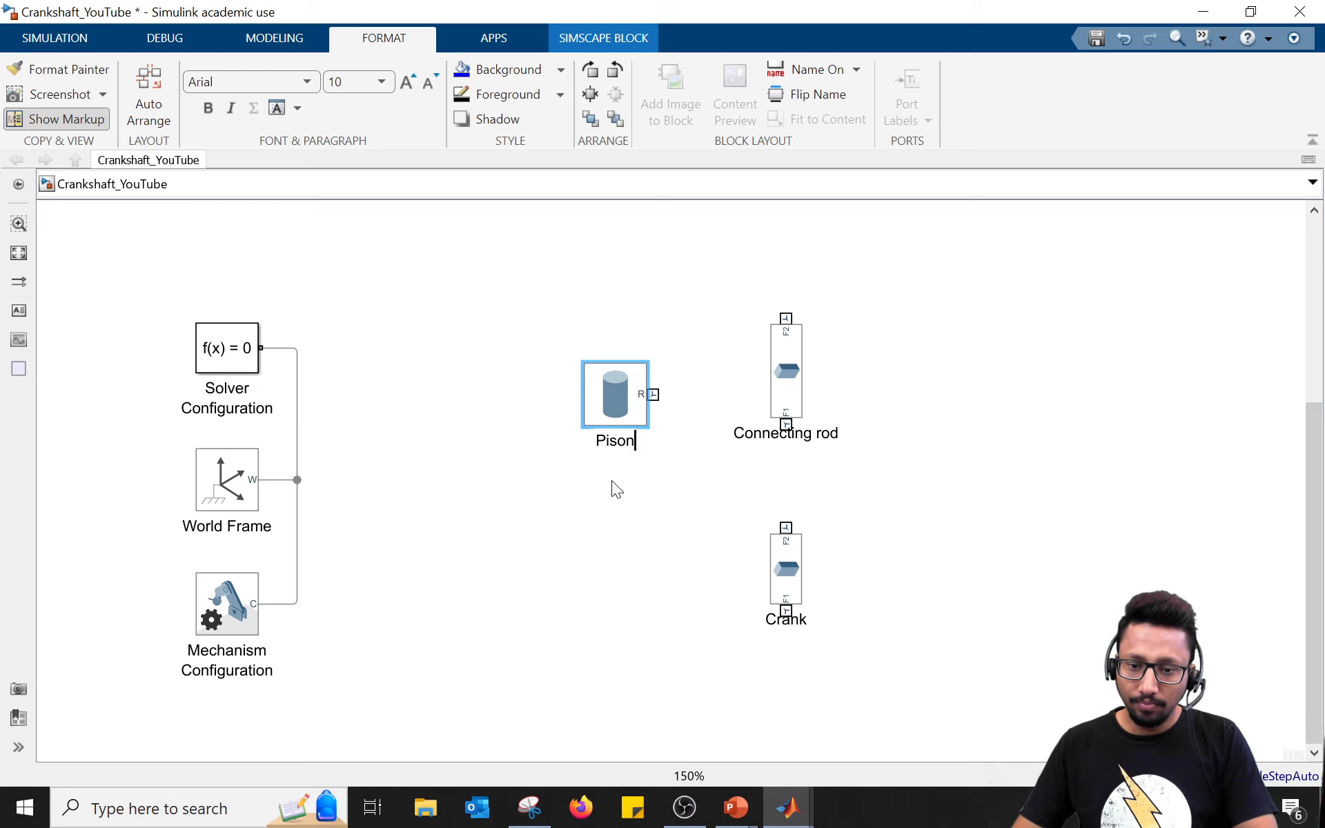
pyautogui.click(619, 441)
pyautogui.write('t')
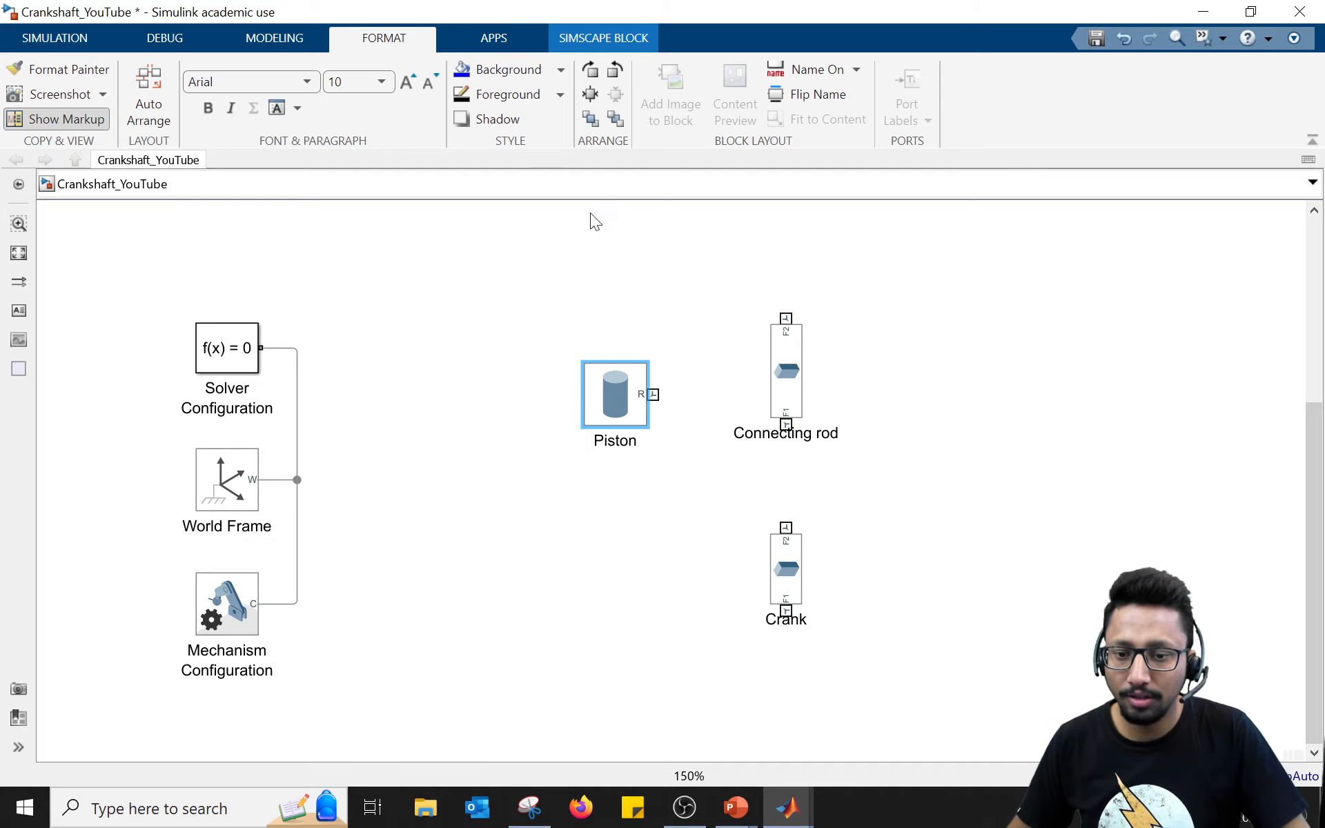
# Step: Set the Piston block's geometry to a radius of 0.10 m and a length of 0.15 m
pyautogui.doubleClick(614, 388)
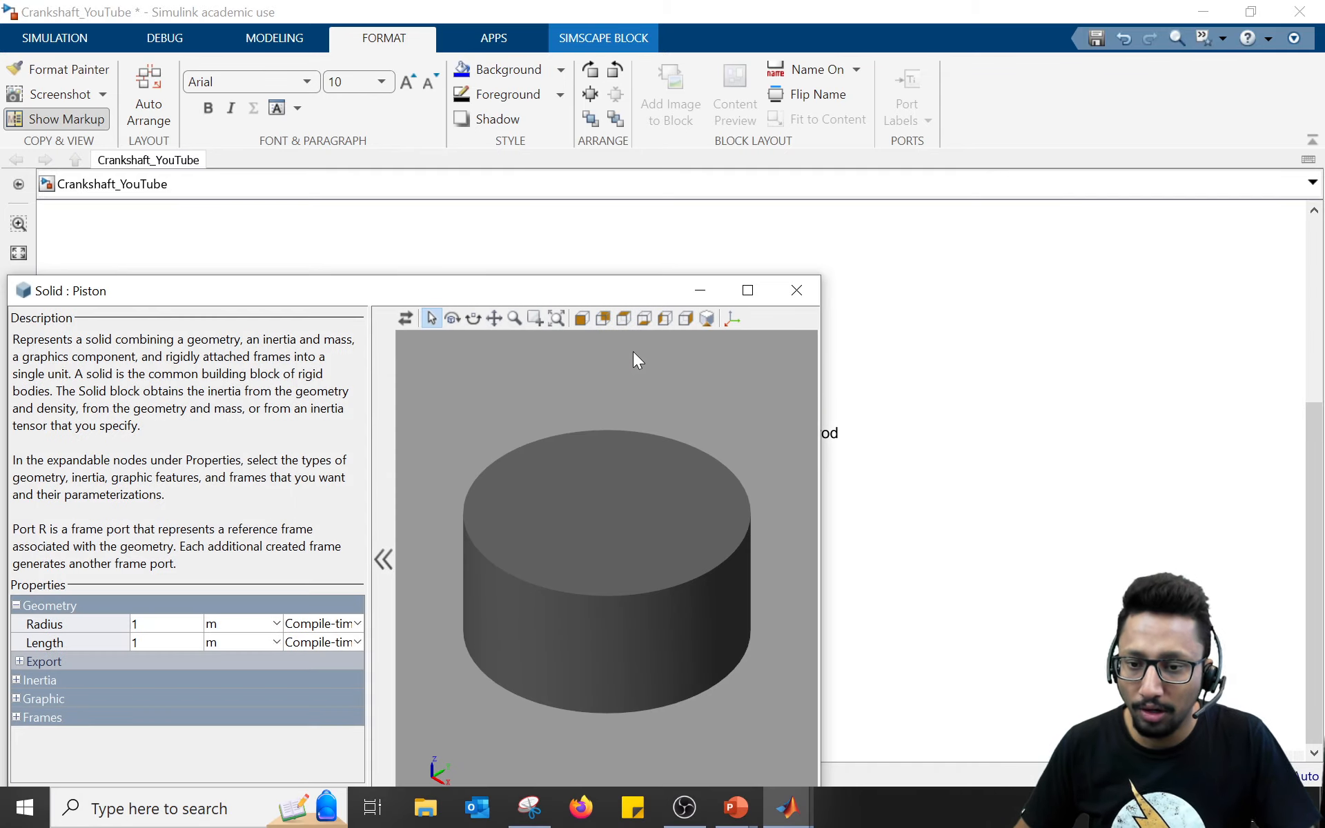
pyautogui.moveTo(462, 287); pyautogui.dragTo(692, 79)
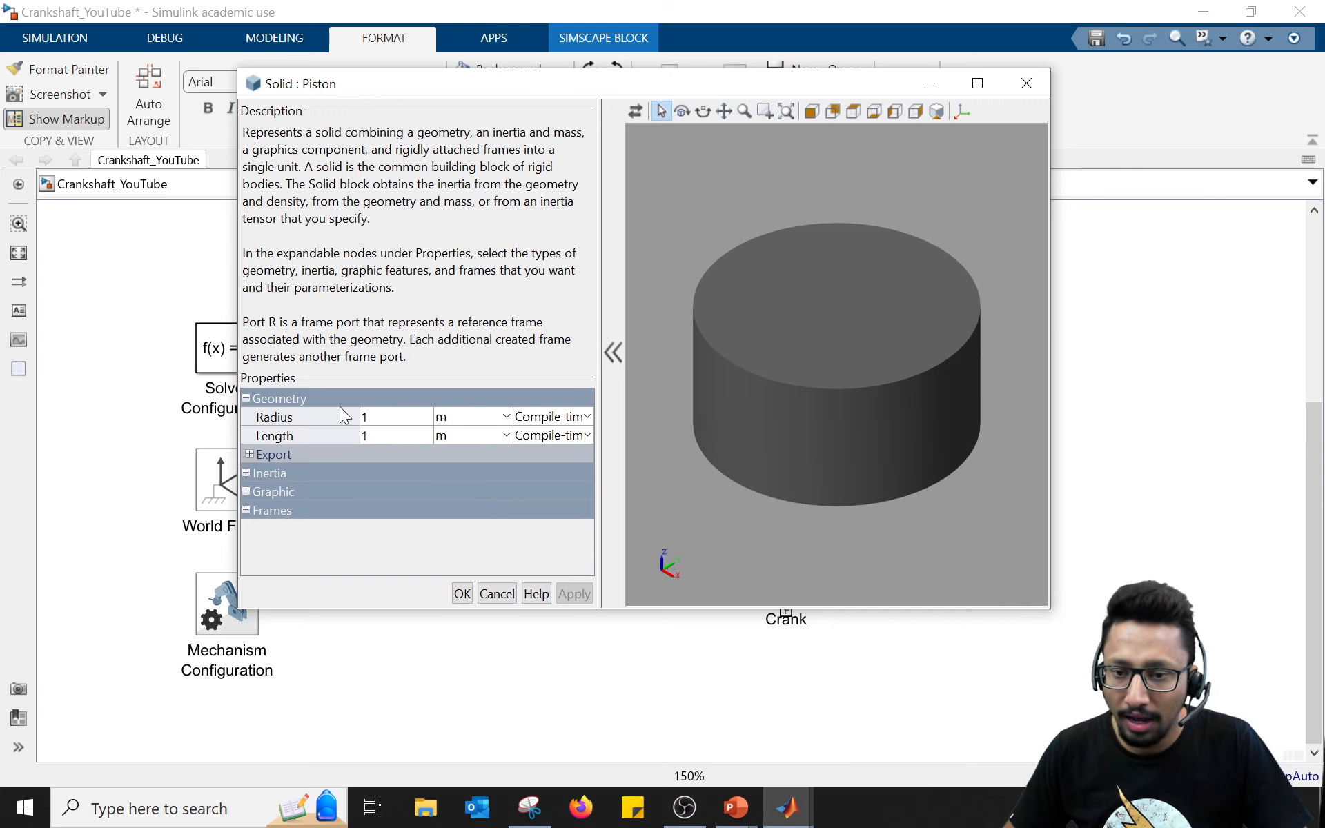
pyautogui.click(375, 416)
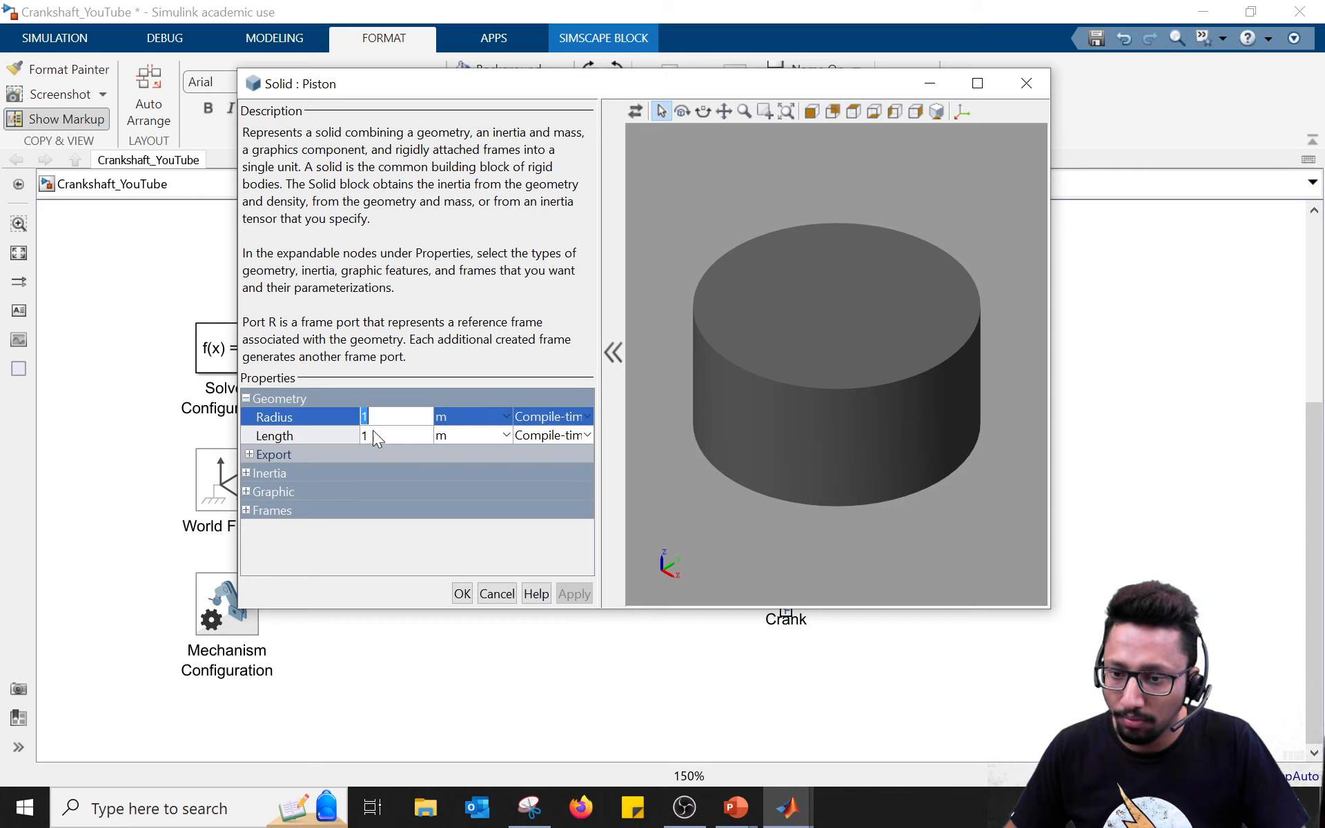
pyautogui.write('0.10')
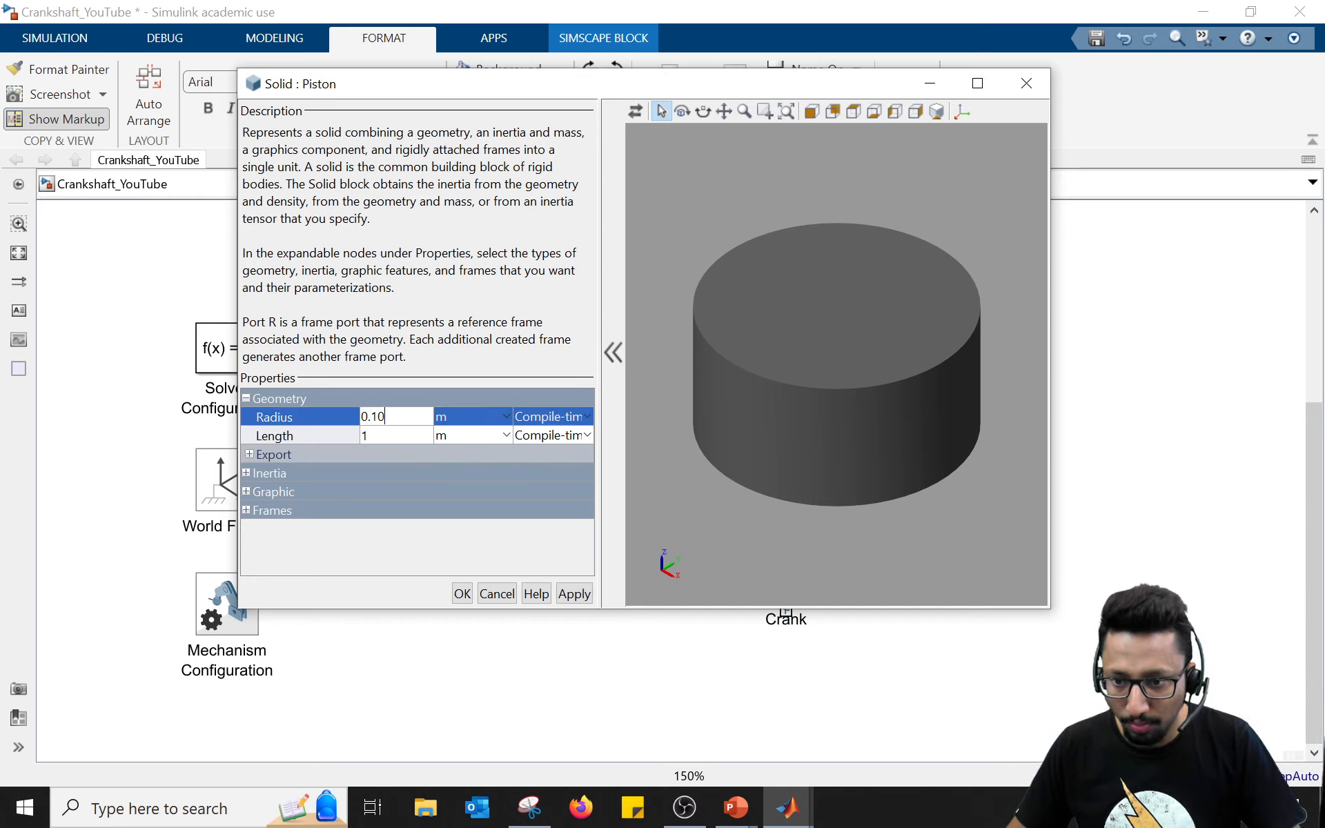
pyautogui.press('Return')
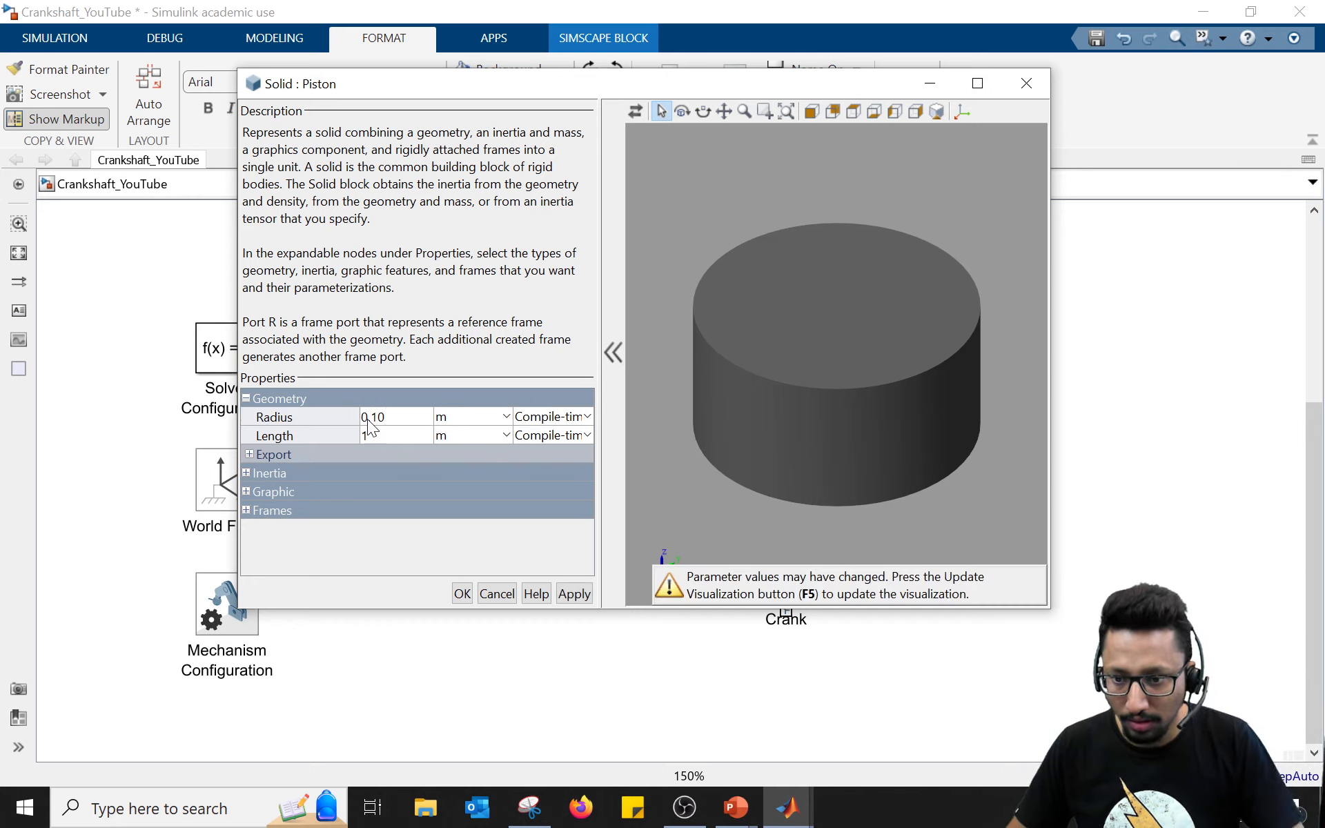
pyautogui.click(375, 435)
pyautogui.write('0.15')
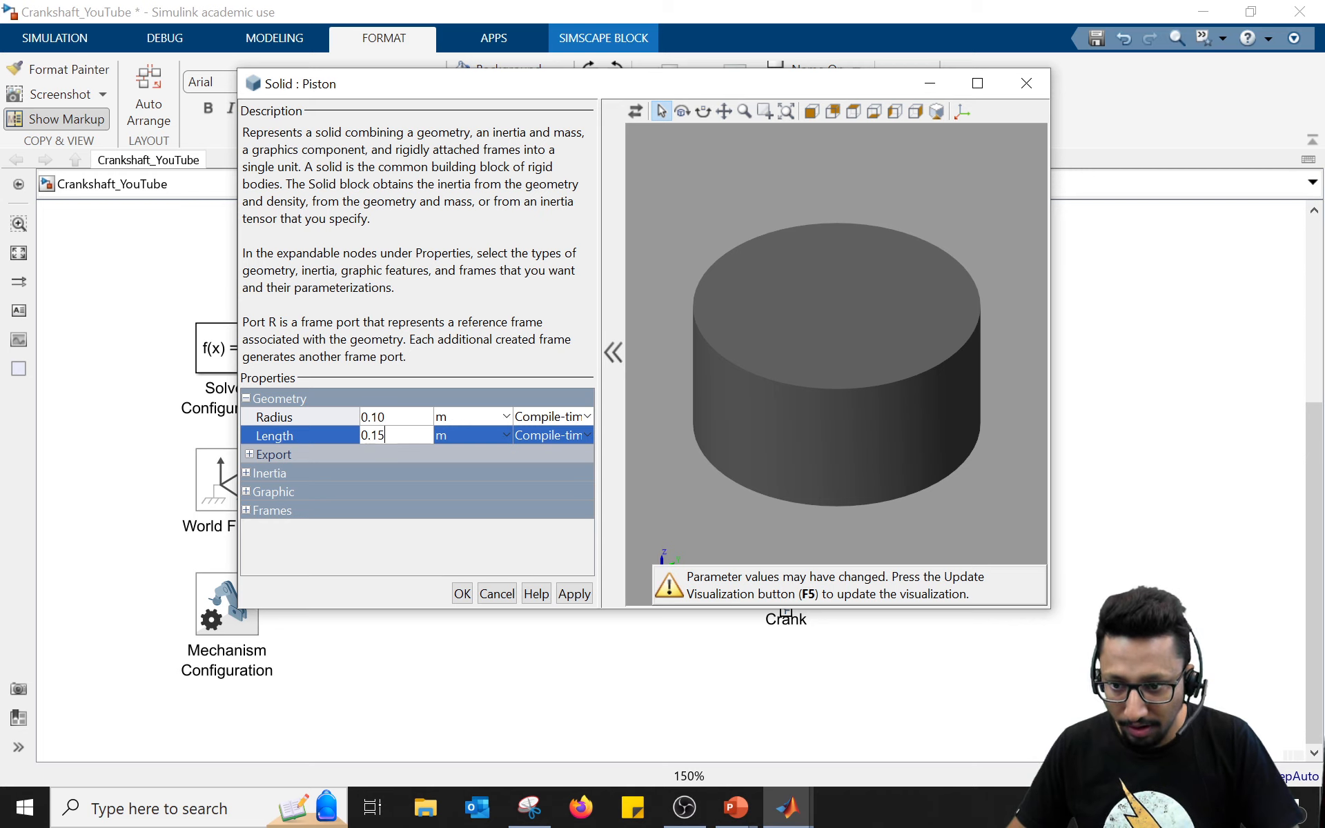
pyautogui.press('Return')
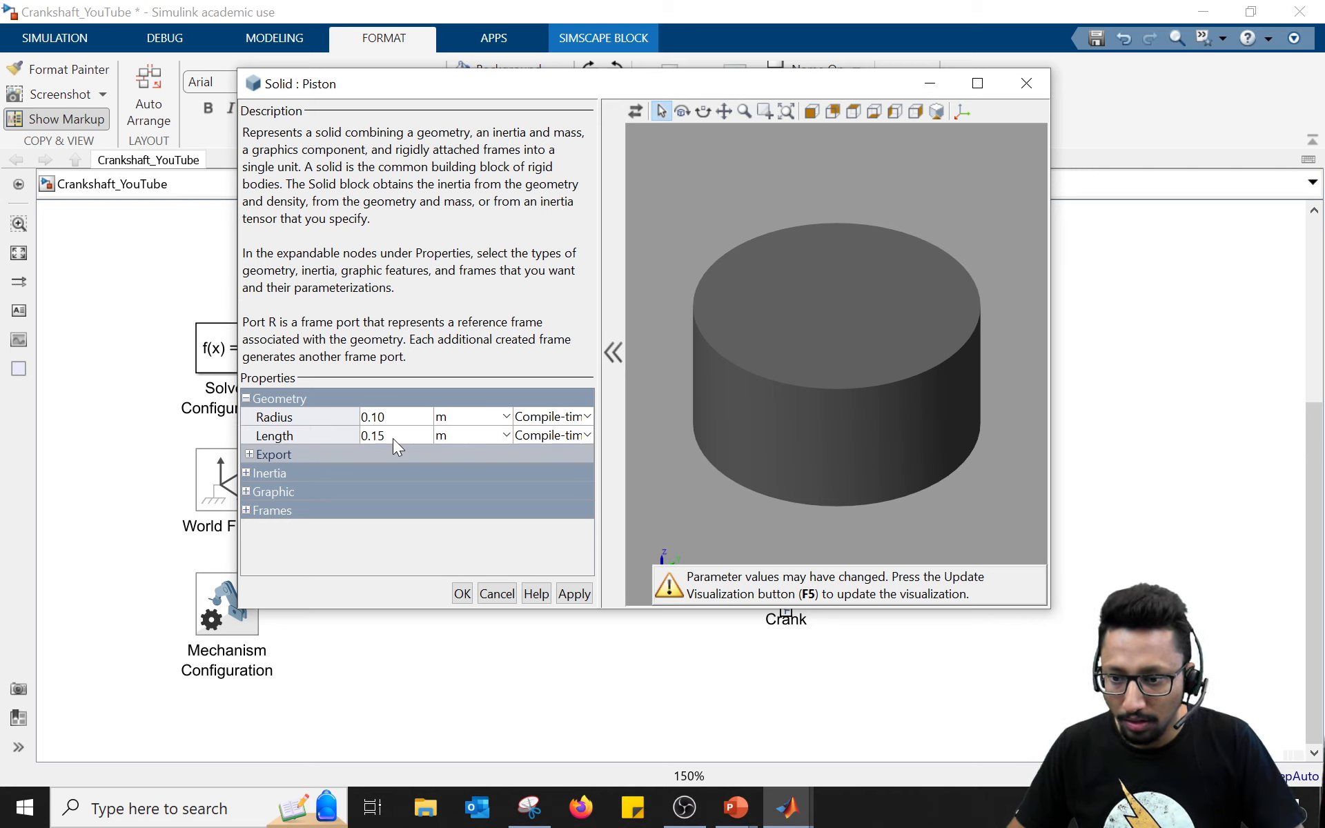
# Step: Set the Piston's density to 7800 kg/m^3 and update its derived inertia values
pyautogui.click(245, 472)
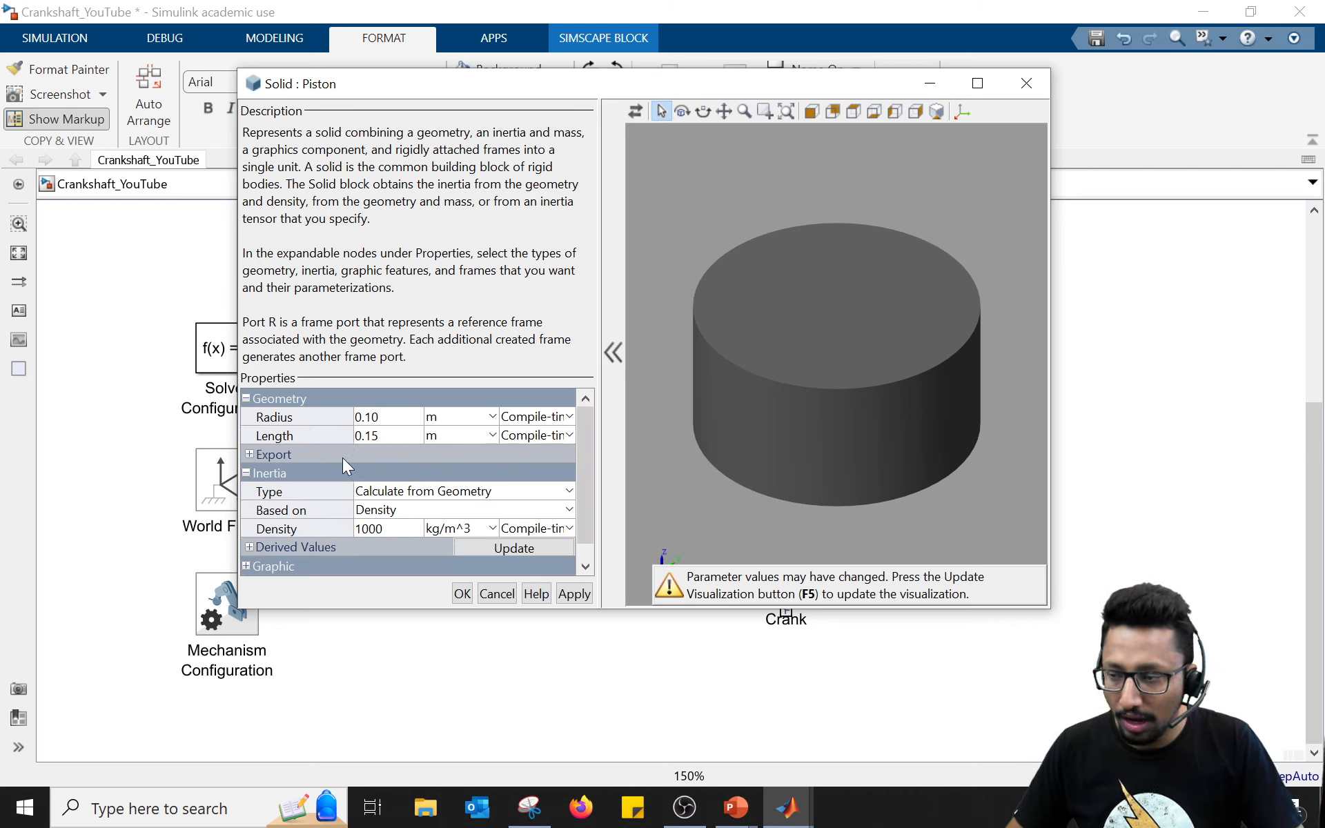
pyautogui.scroll(-1, 379, 447)
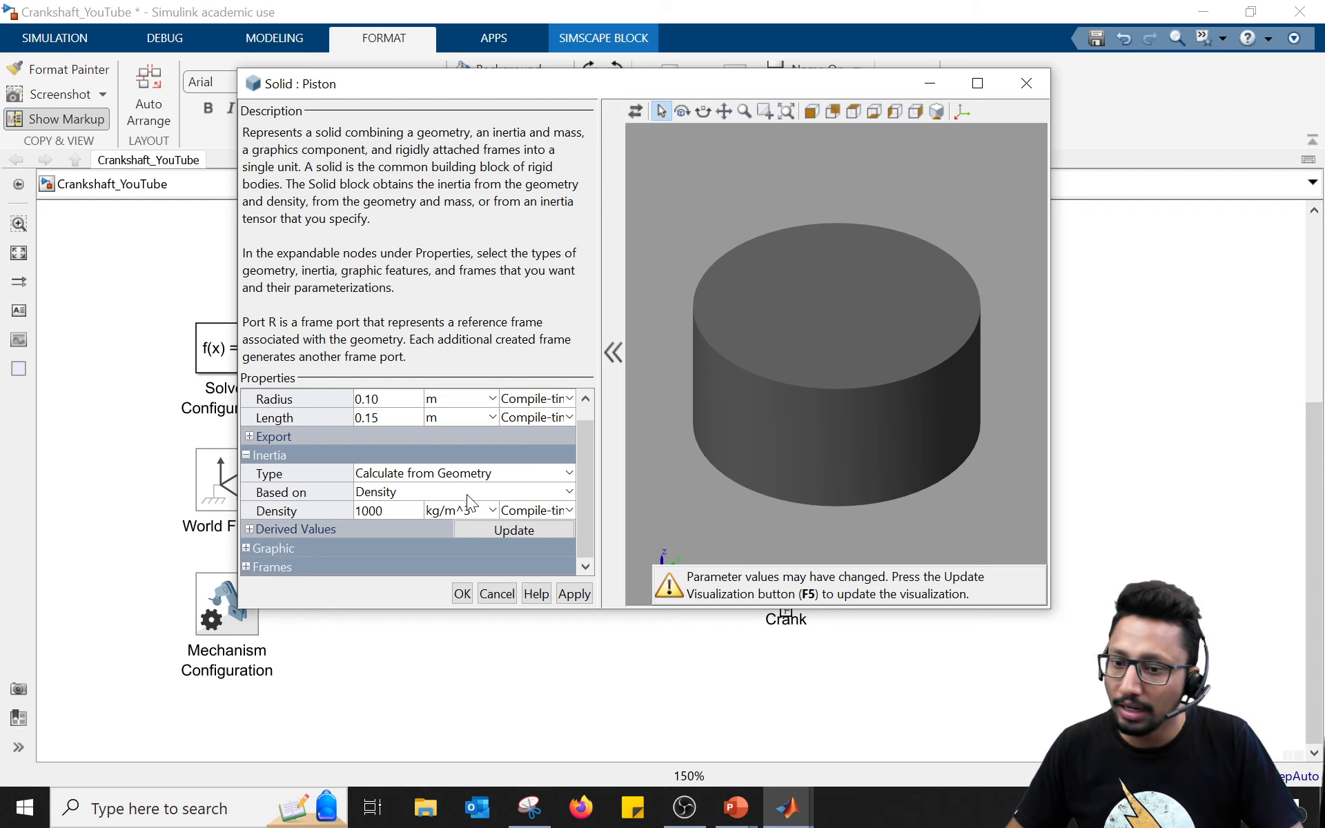
pyautogui.click(407, 511)
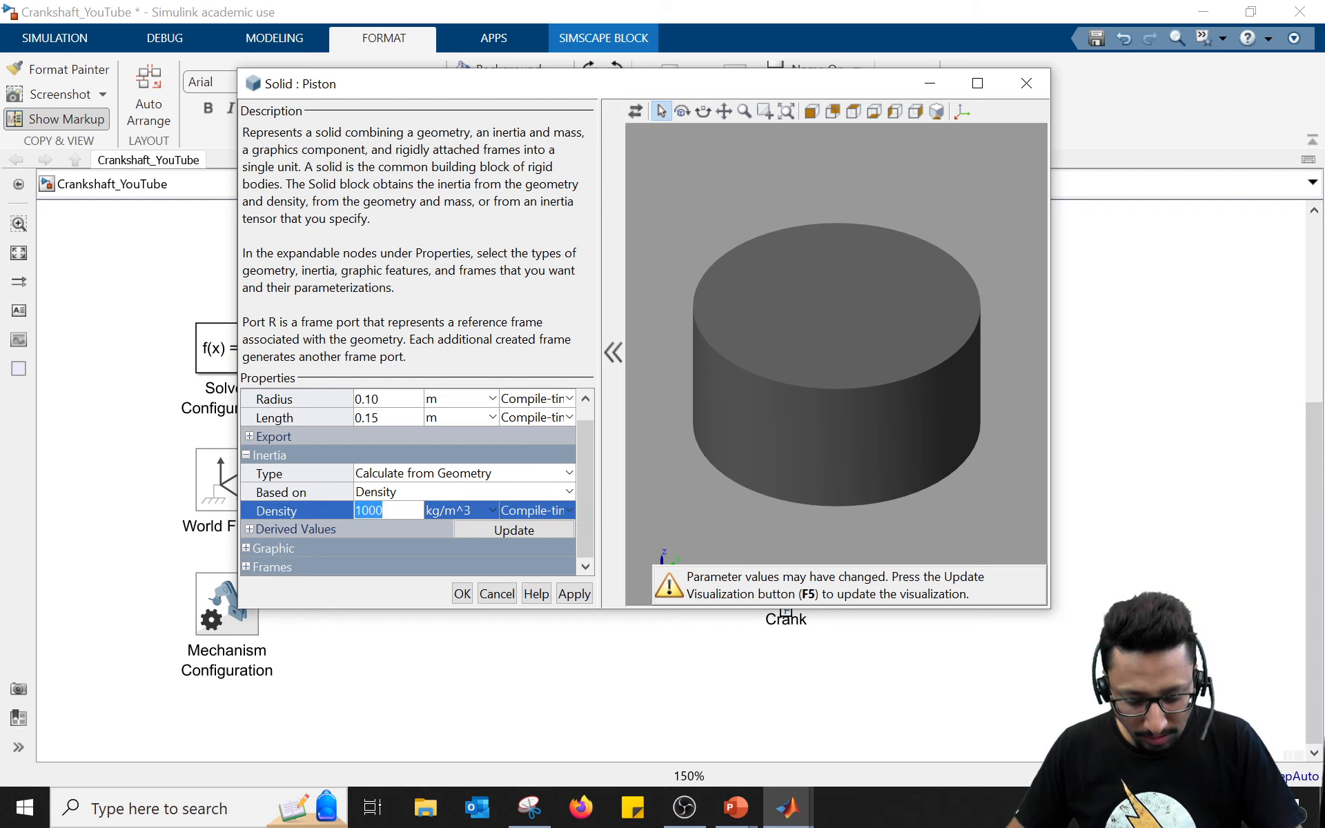
pyautogui.write('7800')
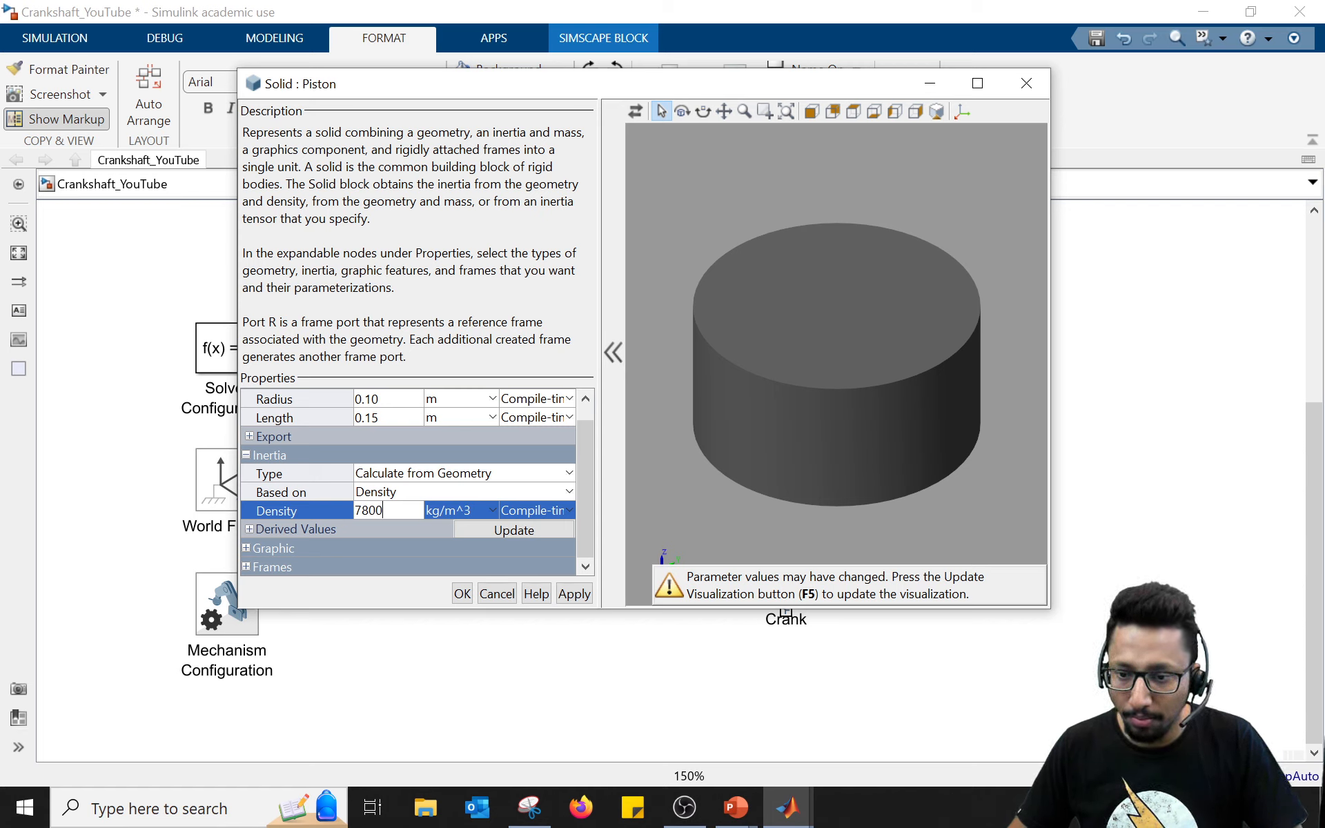
pyautogui.press('Return')
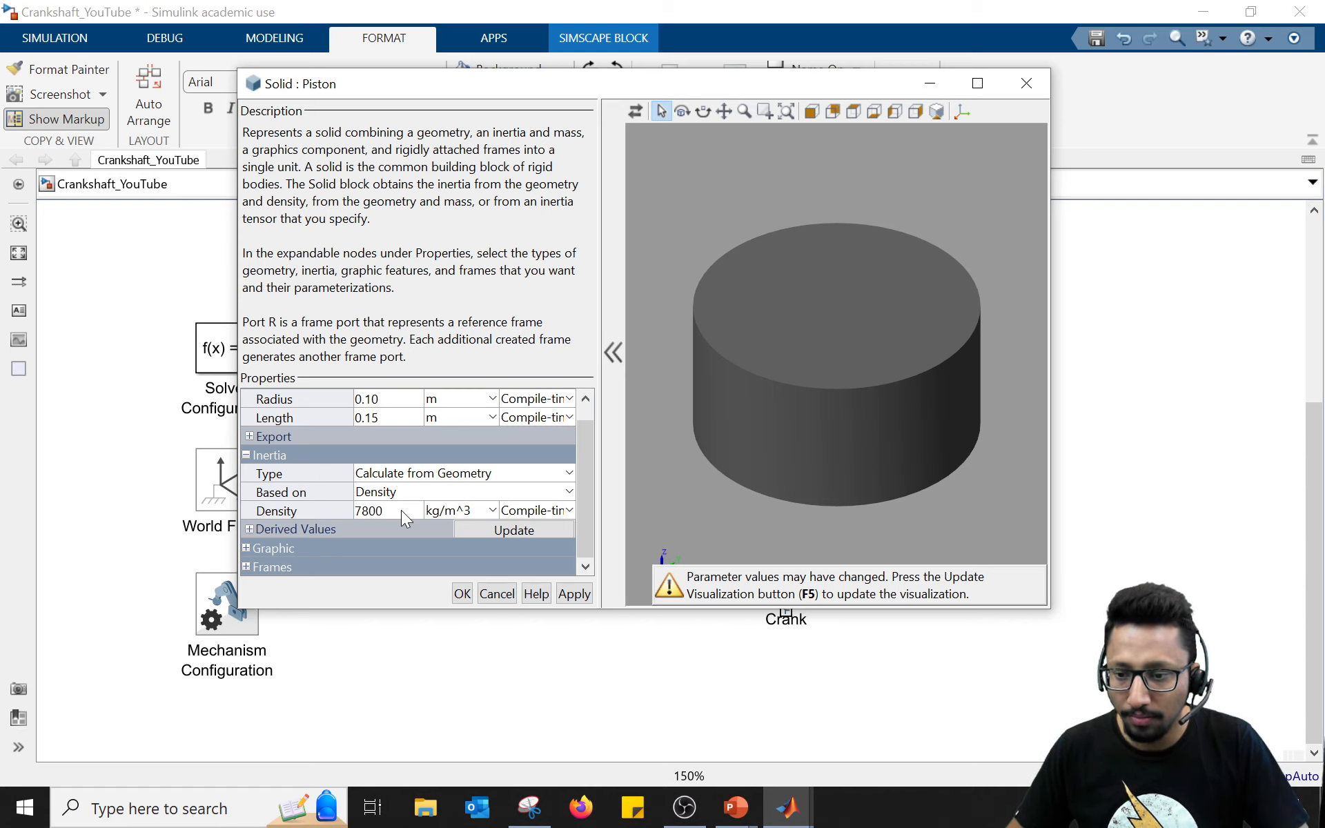
pyautogui.click(493, 532)
pyautogui.scroll(-1, 482, 474)
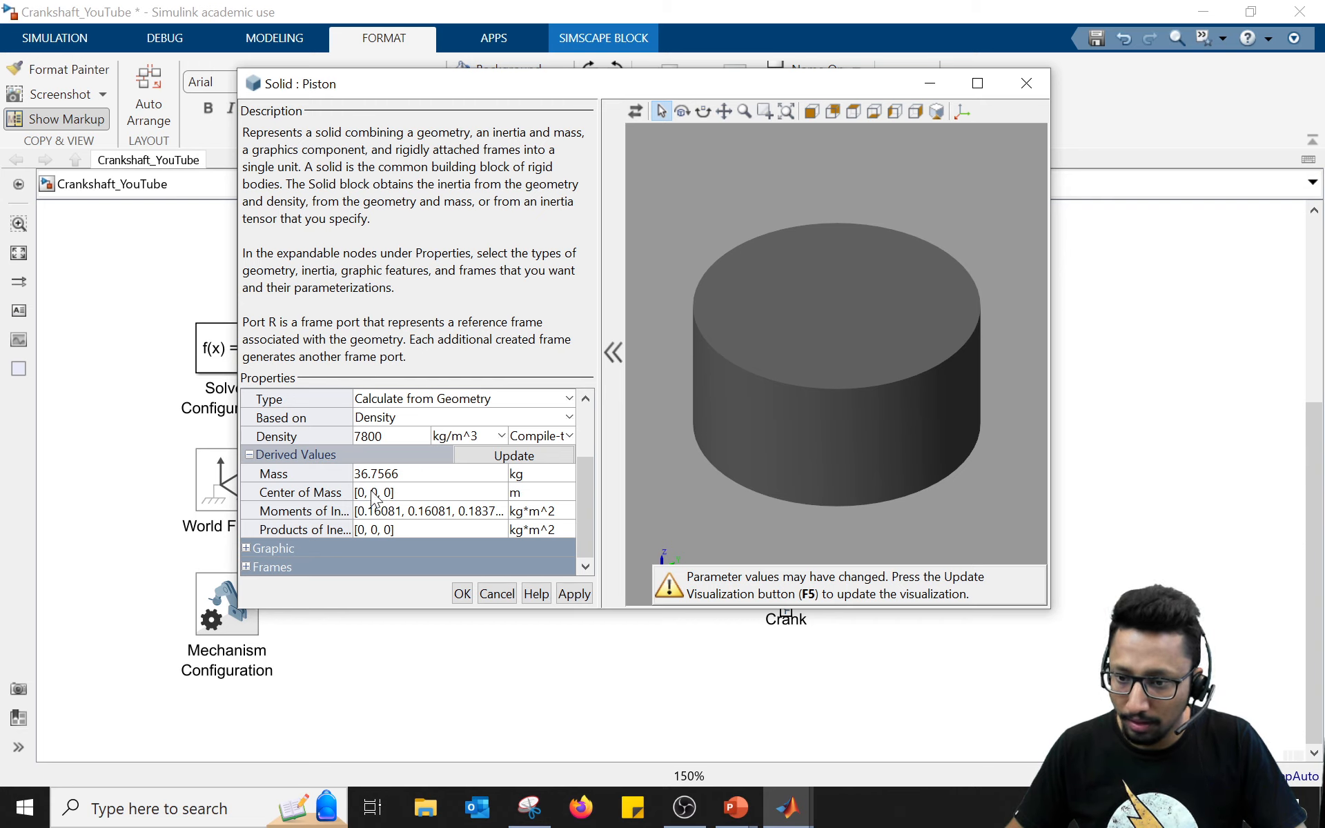
# Step: Set the Piston's graphic color to [0.5 0.5 0.9]
pyautogui.click(246, 548)
pyautogui.click(252, 544)
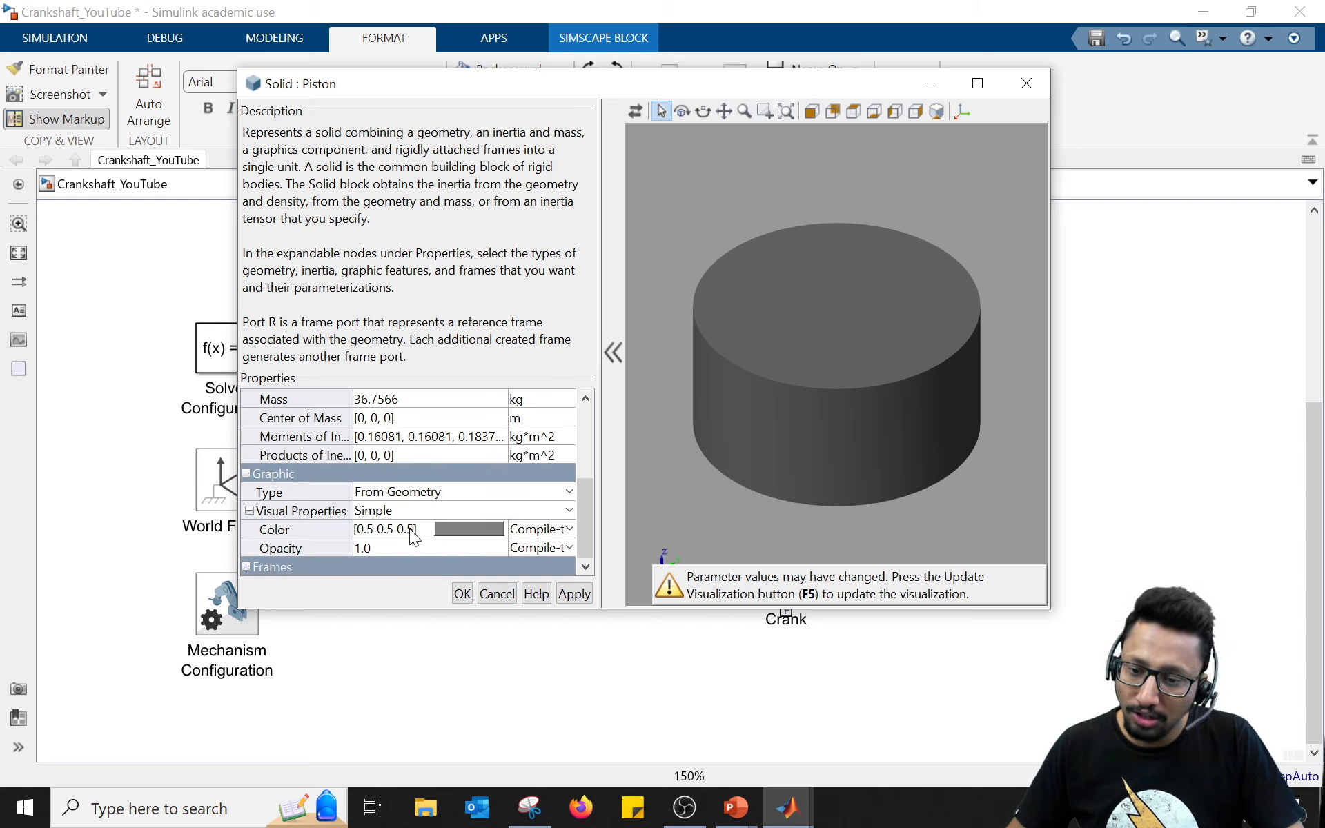
pyautogui.click(385, 531)
pyautogui.moveTo(407, 529); pyautogui.dragTo(414, 529)
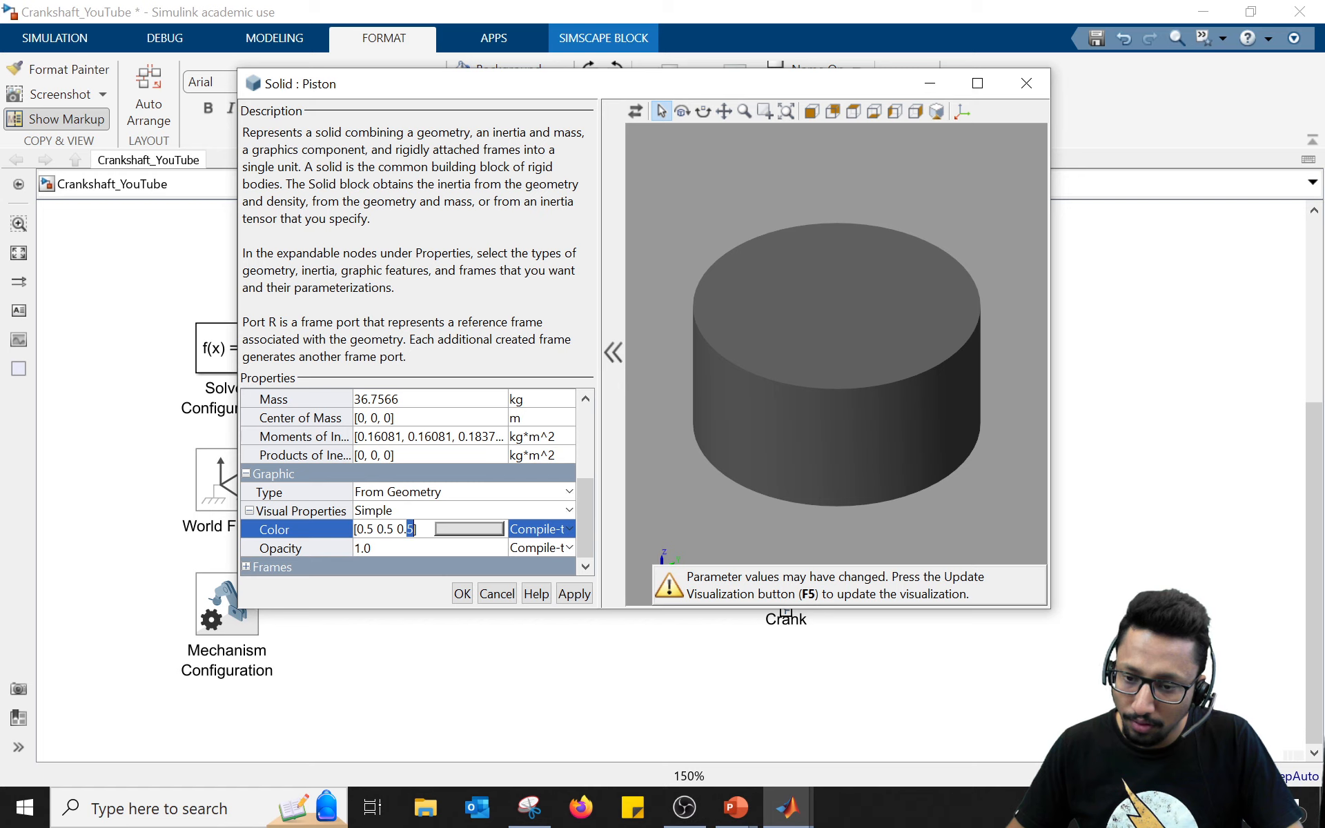
pyautogui.press('Return')
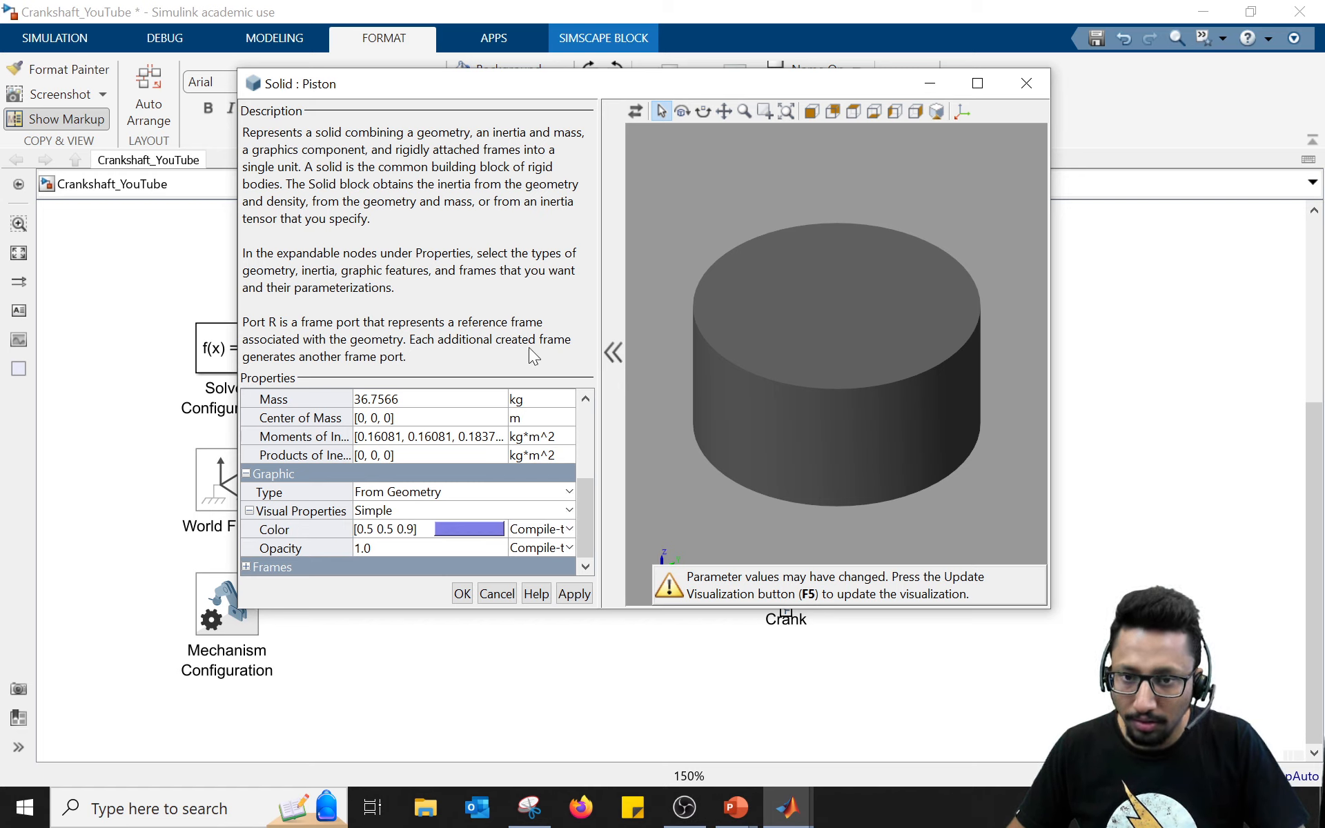
# Step: Refresh the Piston's visualization and show the solid in isometric view with its frames displayed
pyautogui.click(636, 111)
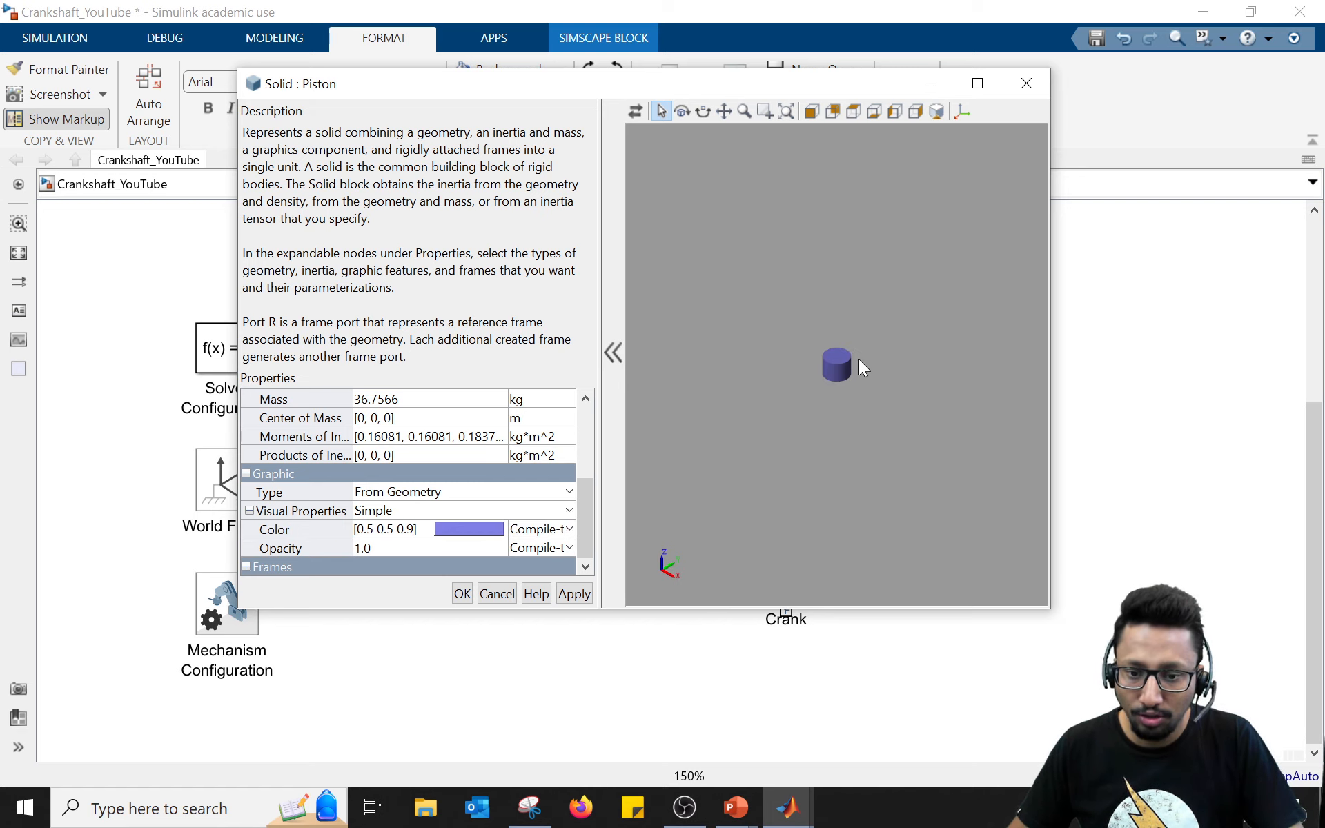
pyautogui.scroll(3, 841, 357)
pyautogui.scroll(2, 818, 319)
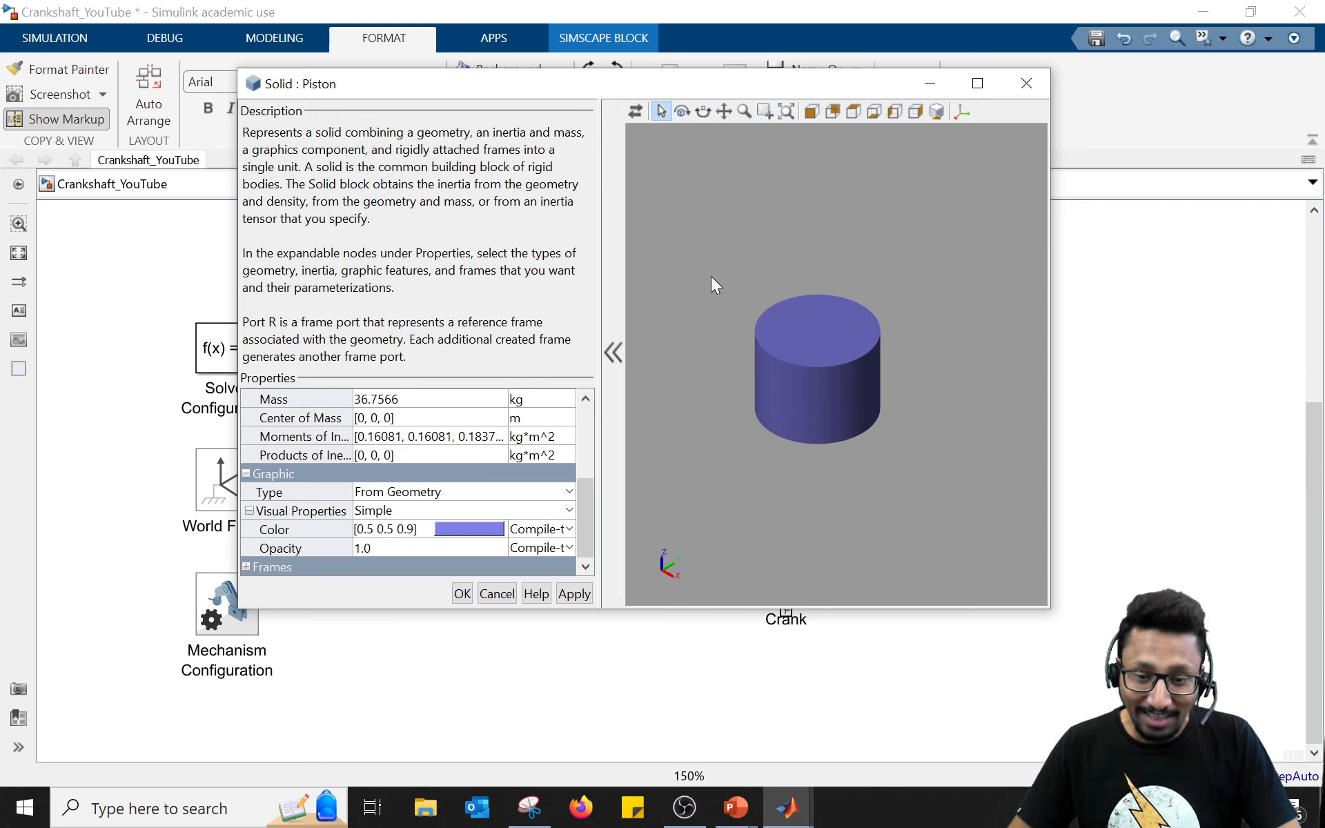
pyautogui.moveTo(724, 288)
pyautogui.mouseDown()
pyautogui.moveTo(713, 375)
pyautogui.moveTo(748, 296)
pyautogui.moveTo(755, 357)
pyautogui.moveTo(757, 343)
pyautogui.mouseUp()
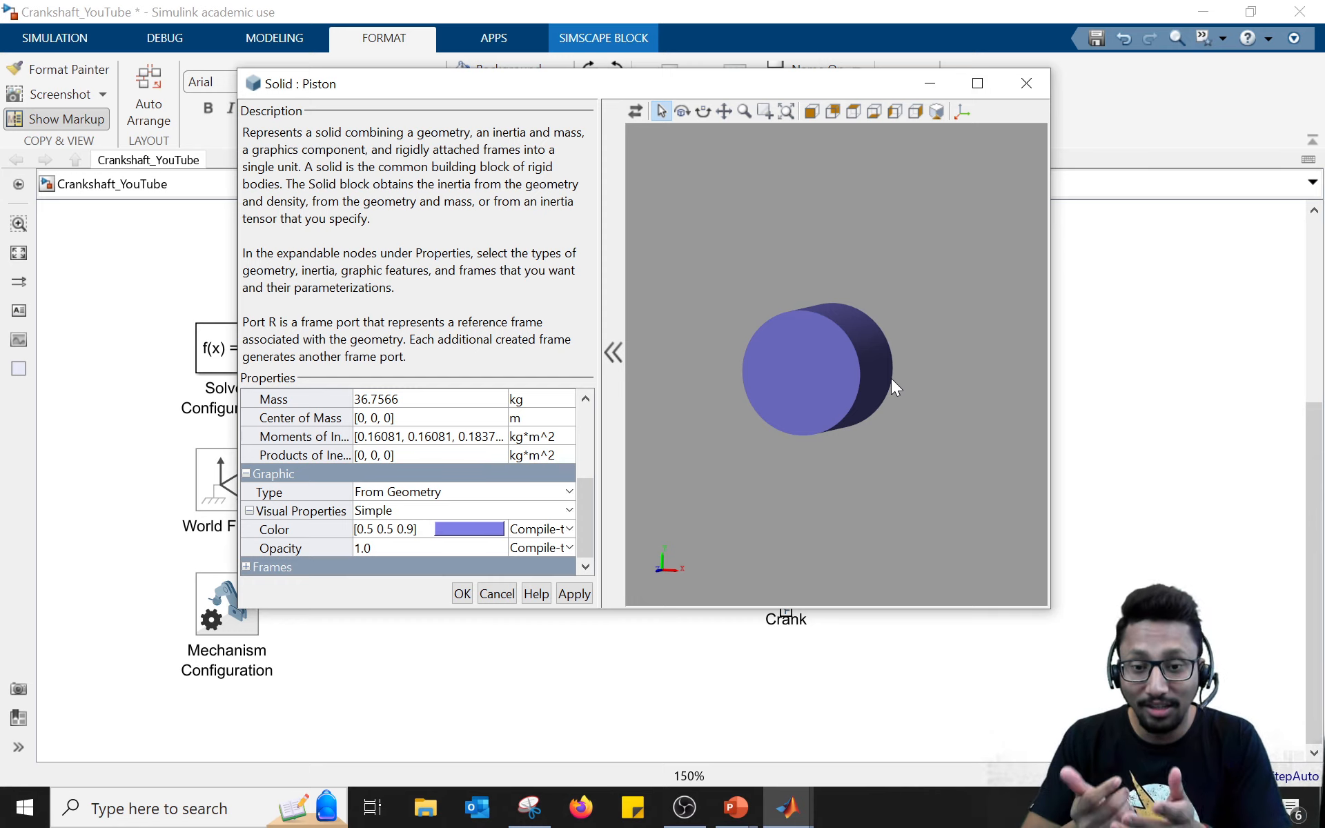
pyautogui.click(940, 116)
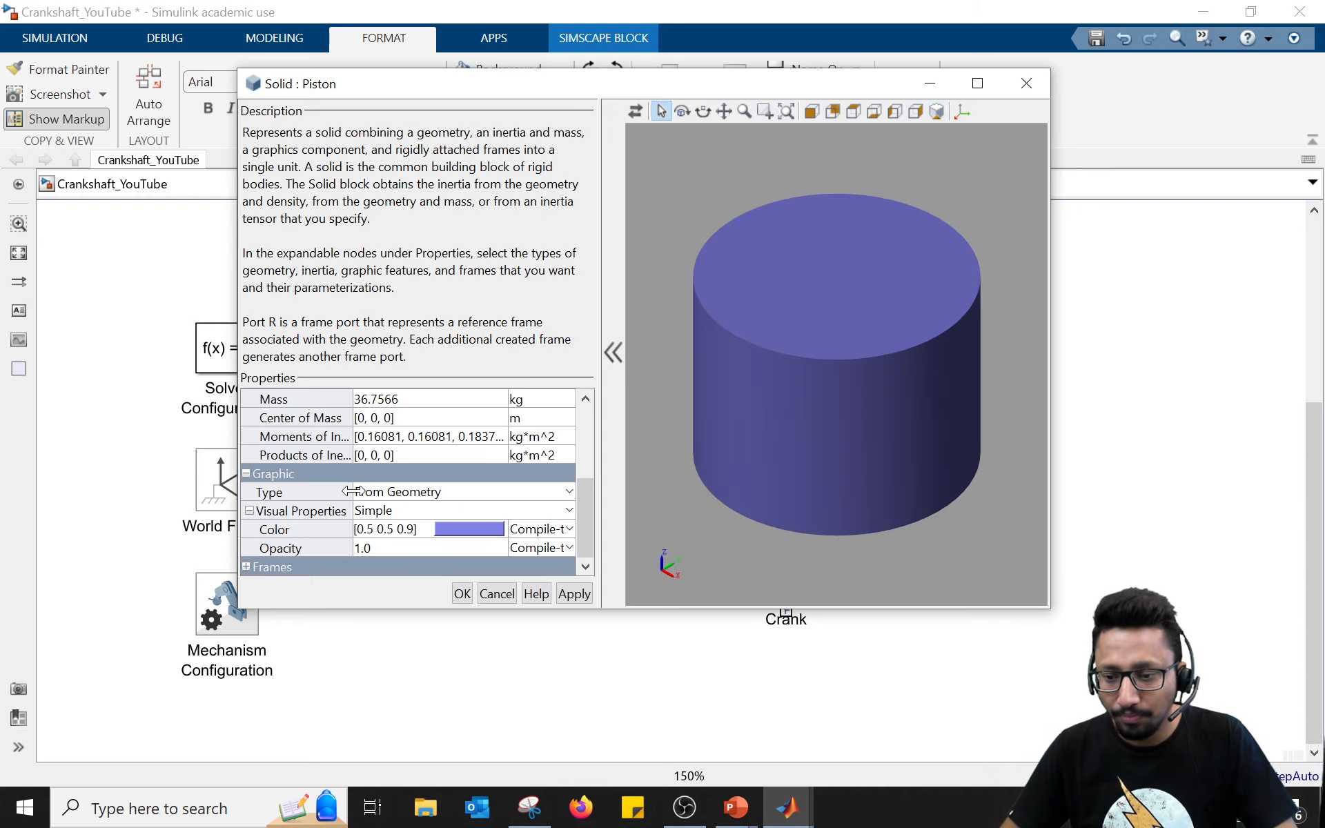
pyautogui.click(964, 113)
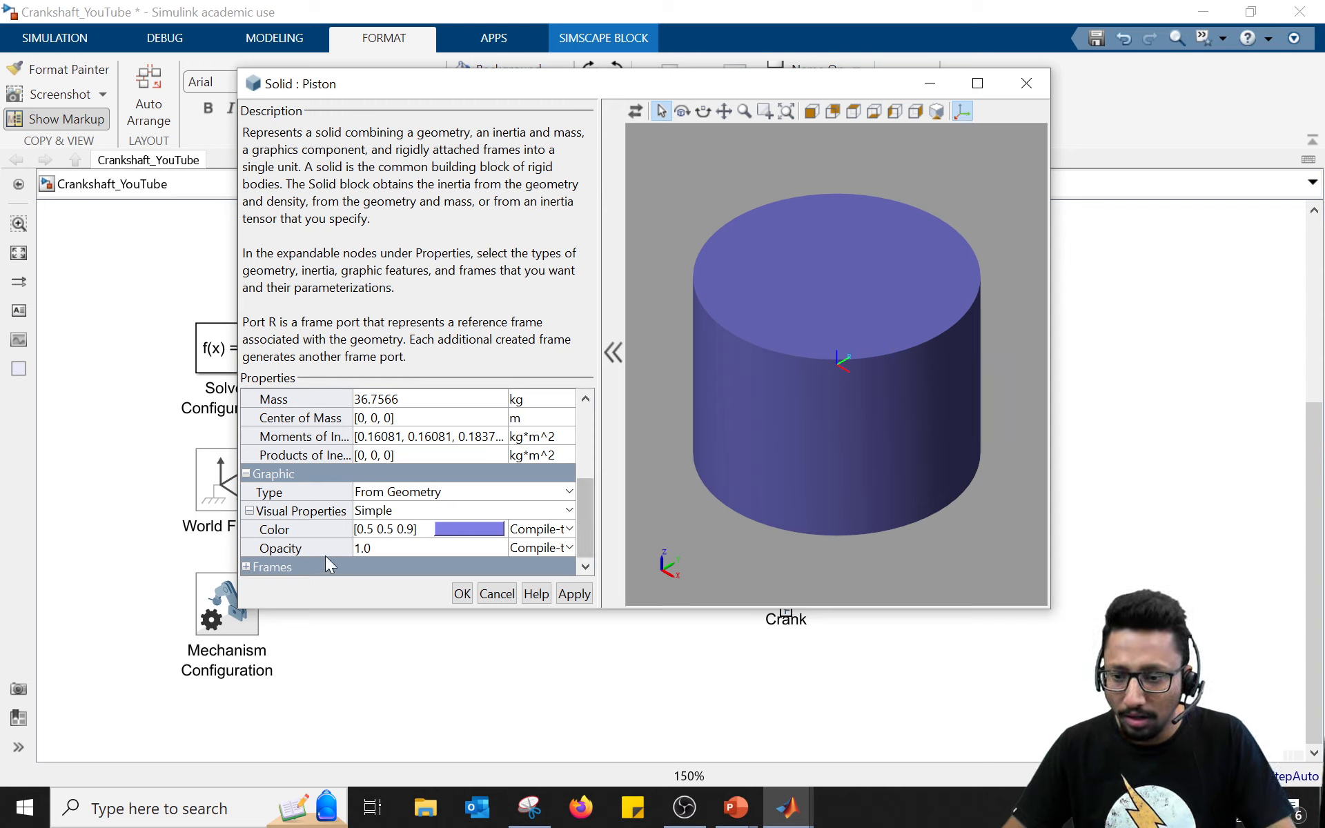
# Step: Expand the Piston's frame properties and check the J-3 axes in the Snipping Tool sketch, retracing the X axis
pyautogui.click(246, 567)
pyautogui.scroll(-1, 487, 501)
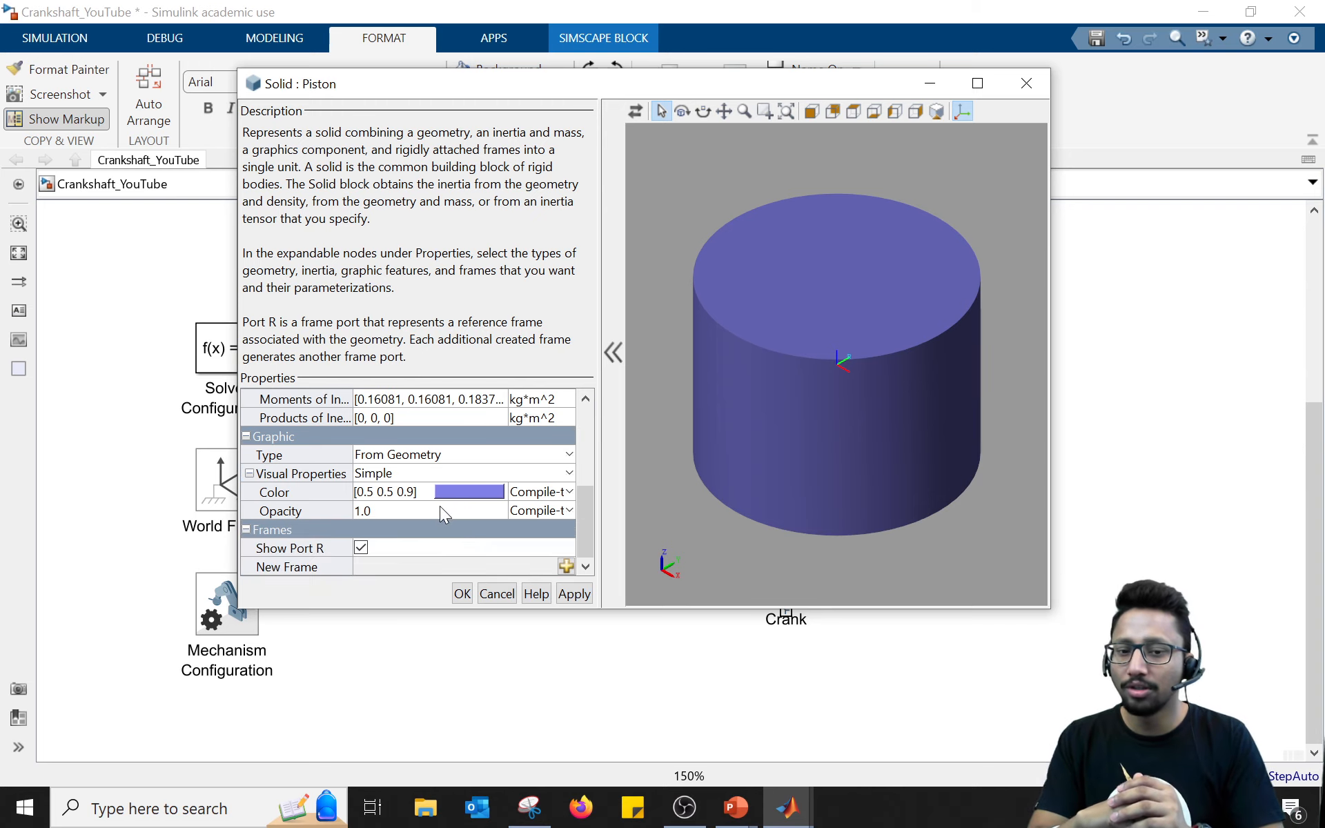
pyautogui.click(530, 807)
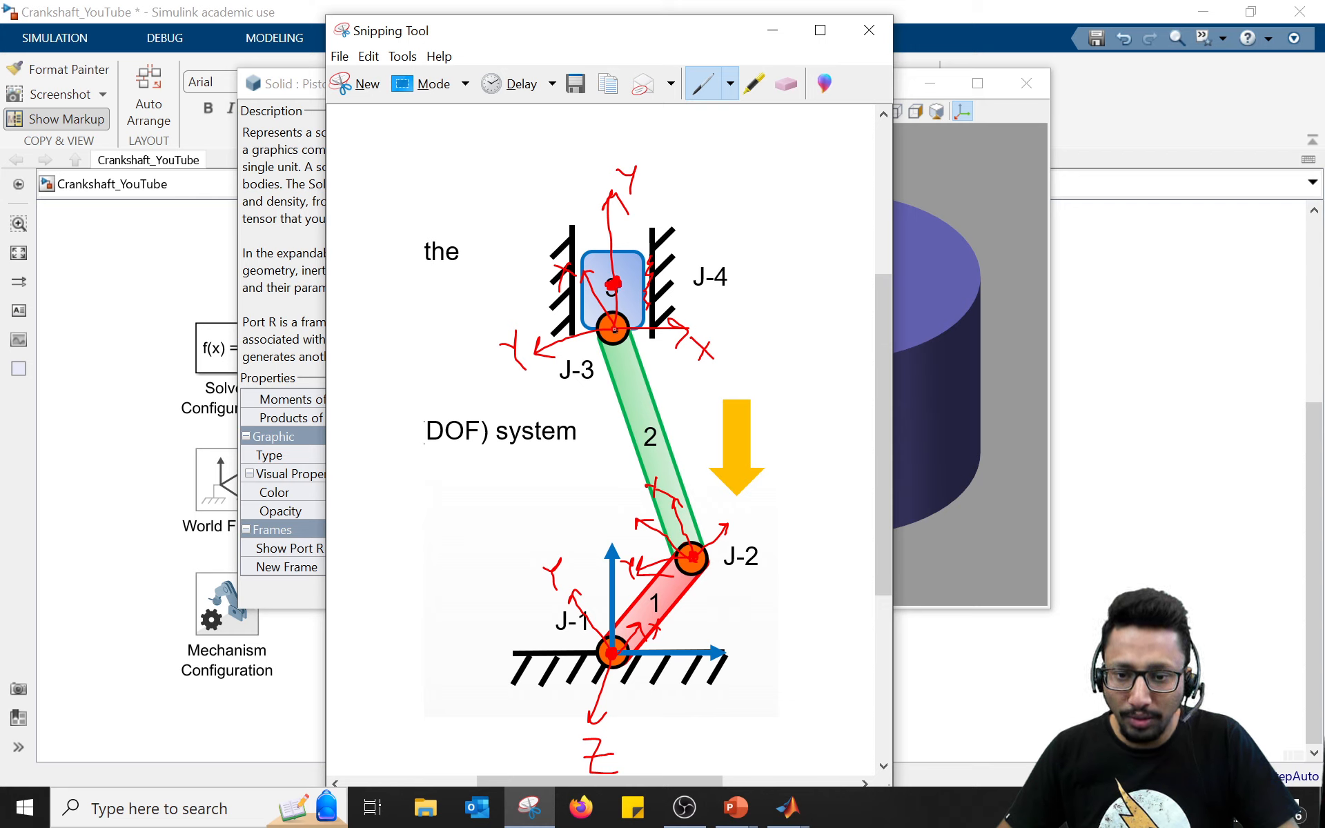
pyautogui.moveTo(631, 332); pyautogui.dragTo(683, 335)
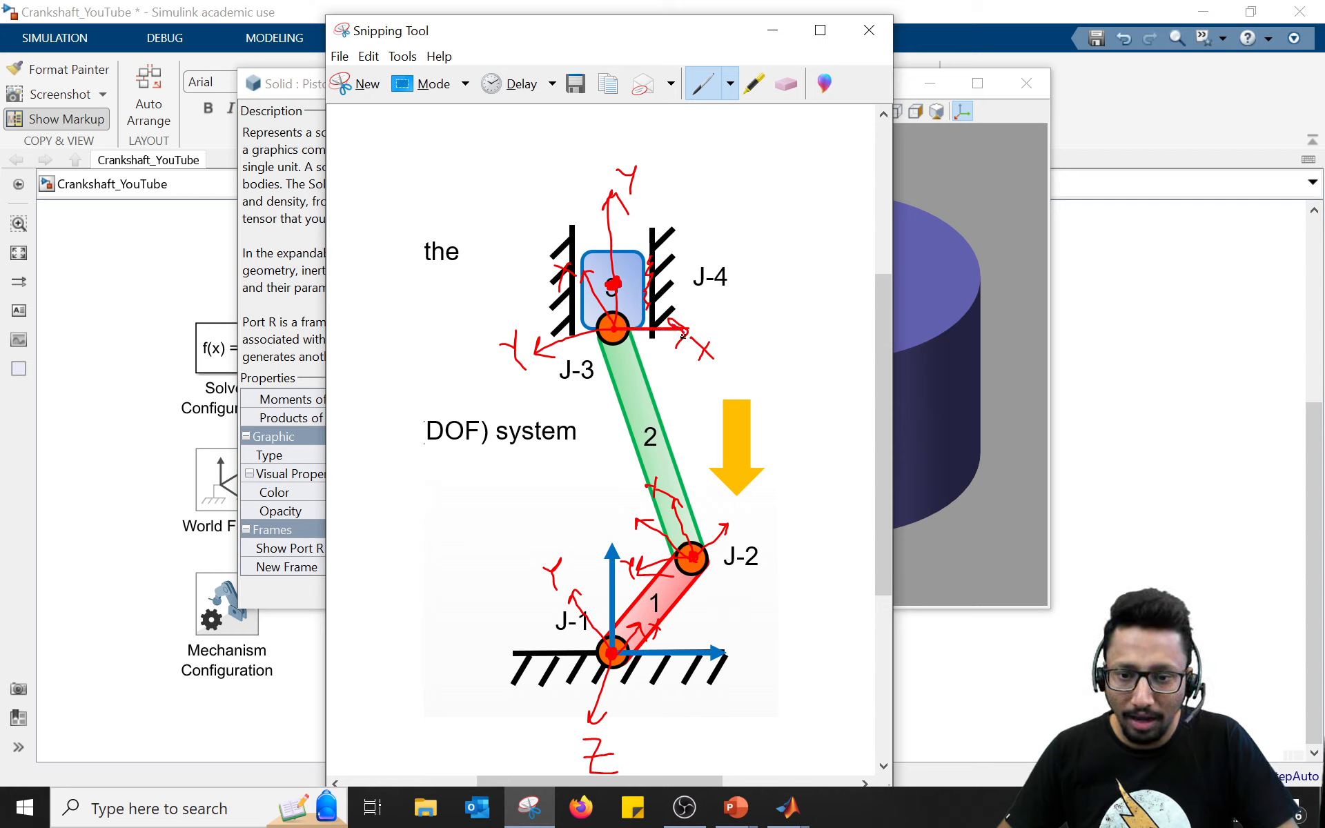
pyautogui.click(901, 77)
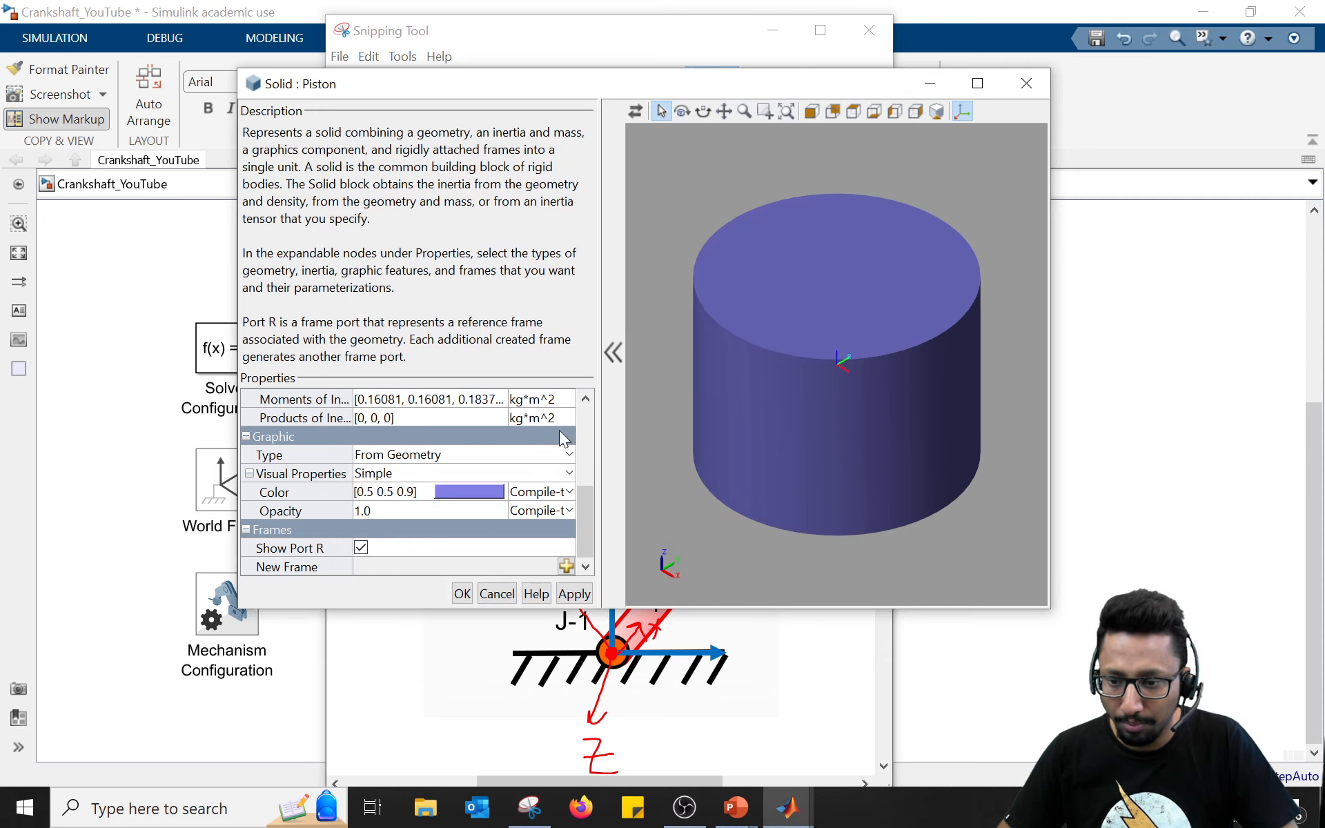
# Step: Add frame F1 to the Piston with its origin at the center of the bottom surface, and accept the block settings
pyautogui.click(566, 566)
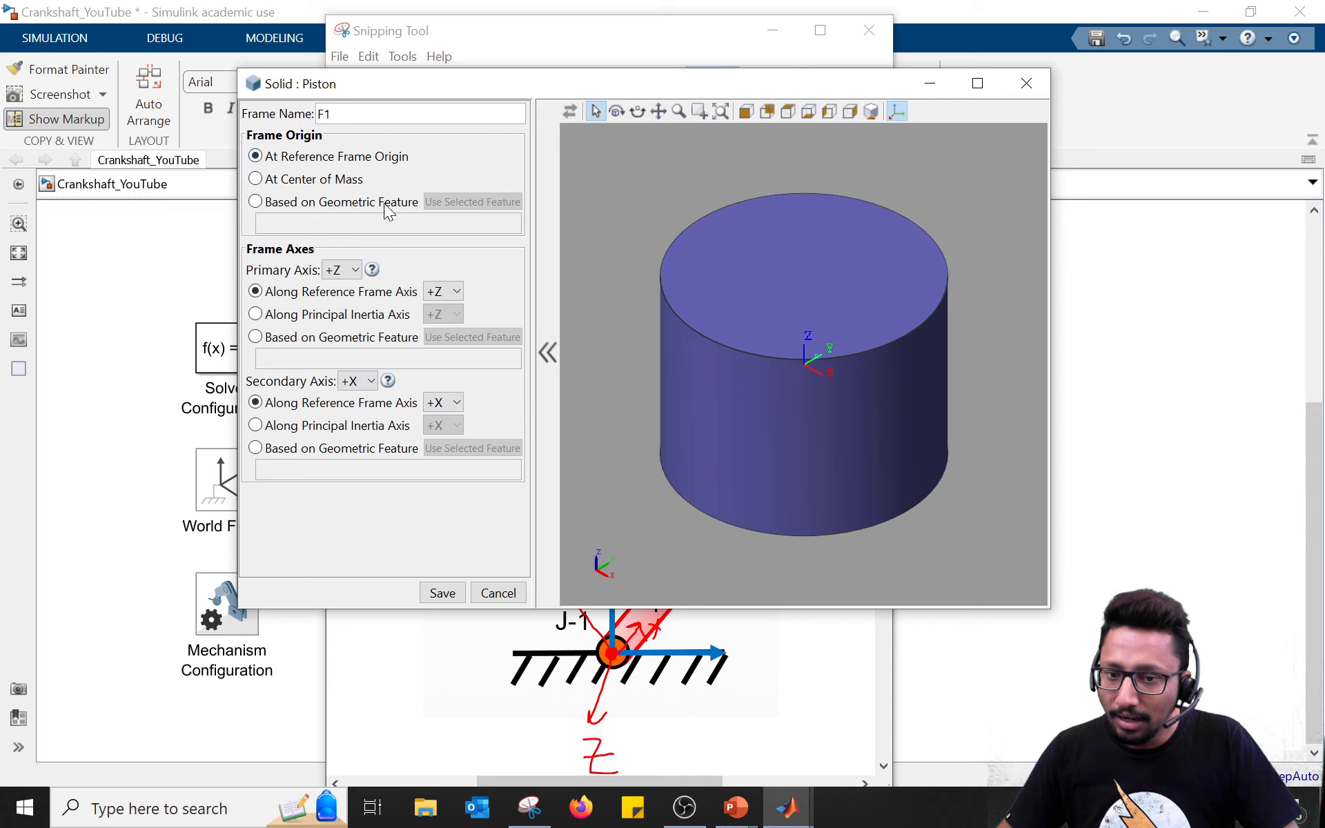
pyautogui.moveTo(832, 405); pyautogui.dragTo(789, 367)
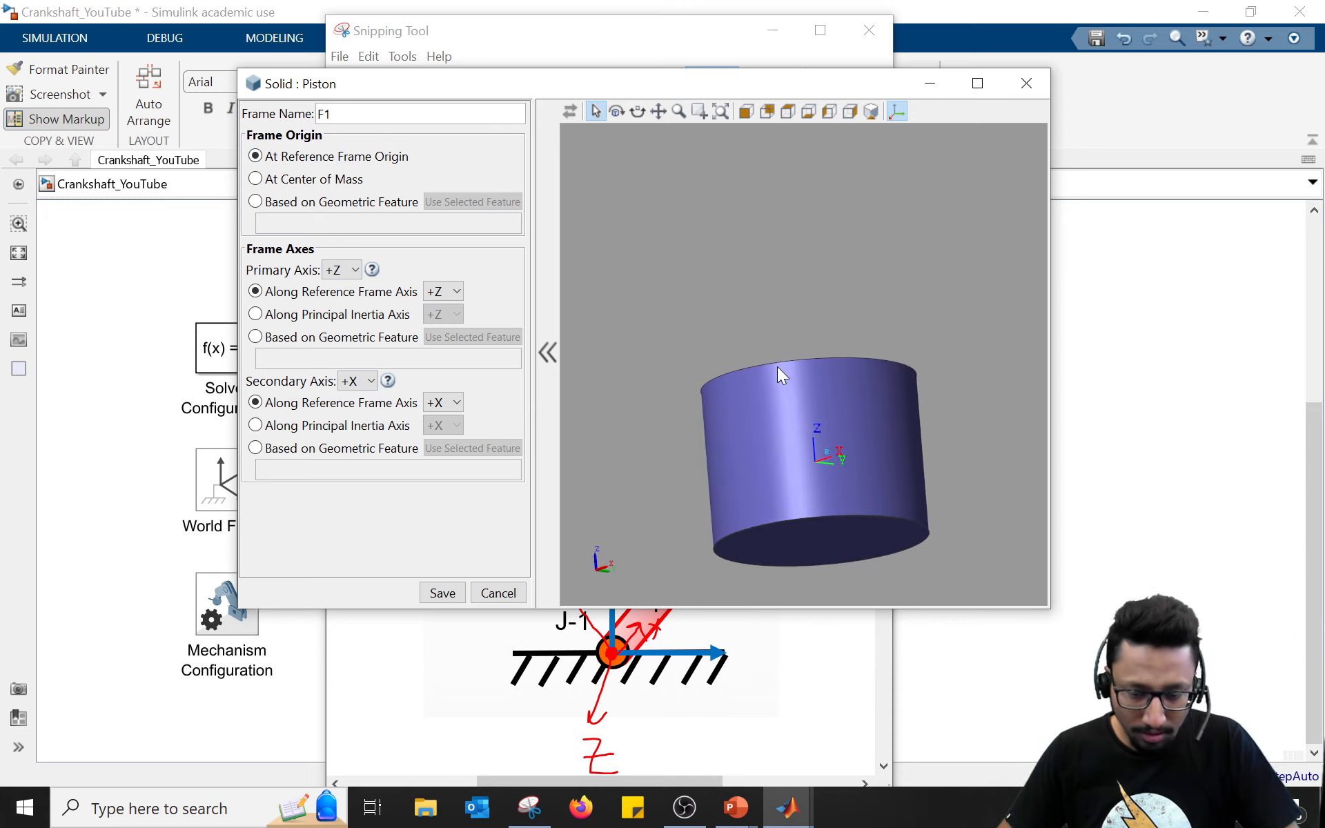
pyautogui.click(818, 542)
pyautogui.click(255, 202)
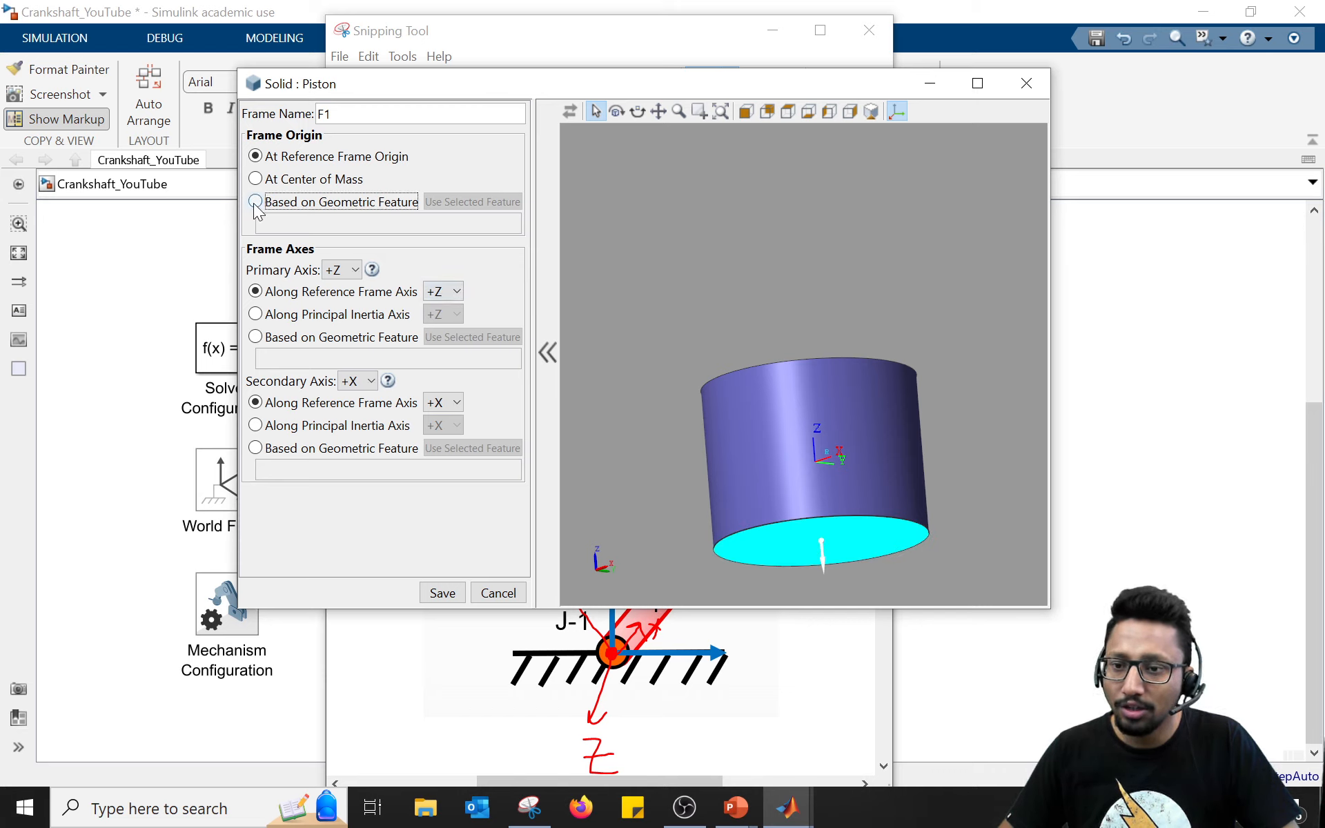
pyautogui.click(481, 201)
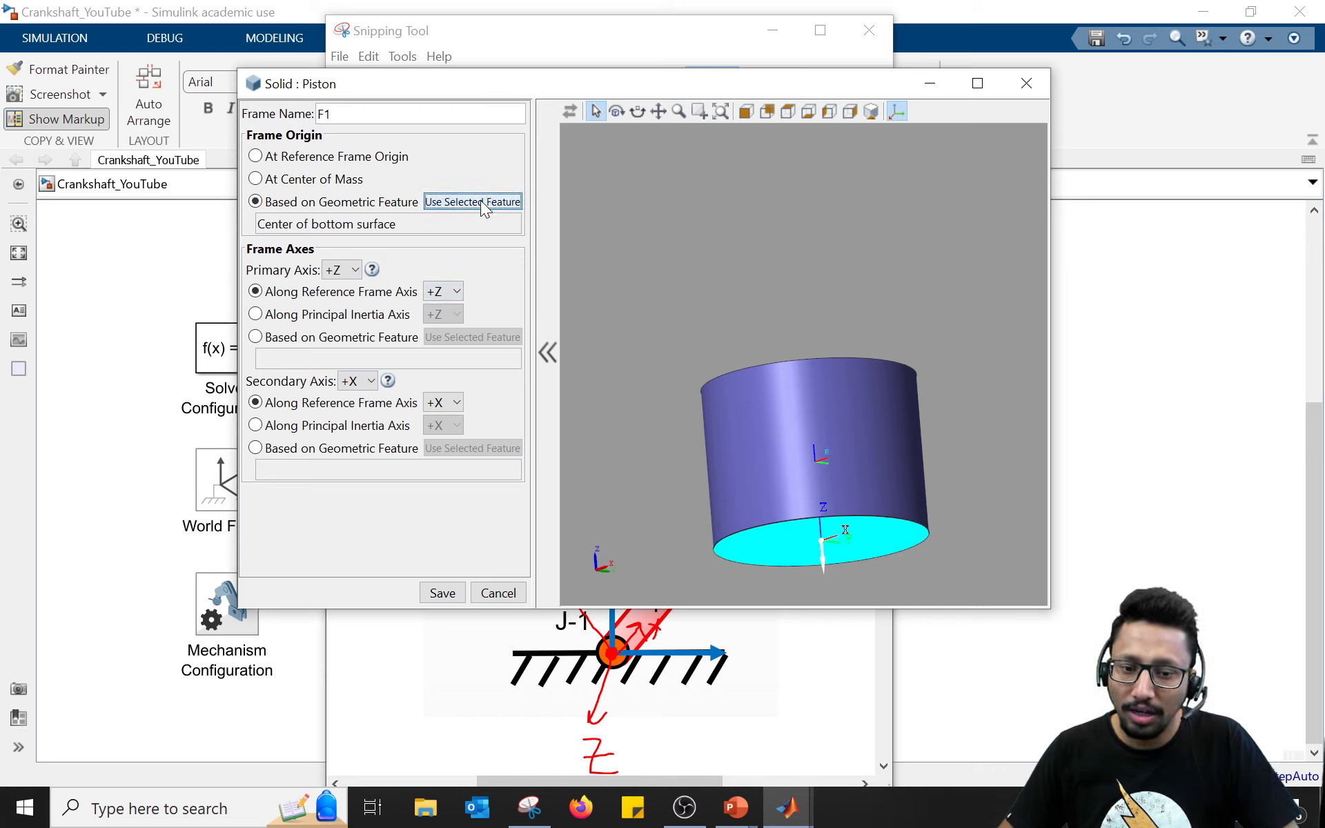
pyautogui.moveTo(802, 350); pyautogui.dragTo(780, 418)
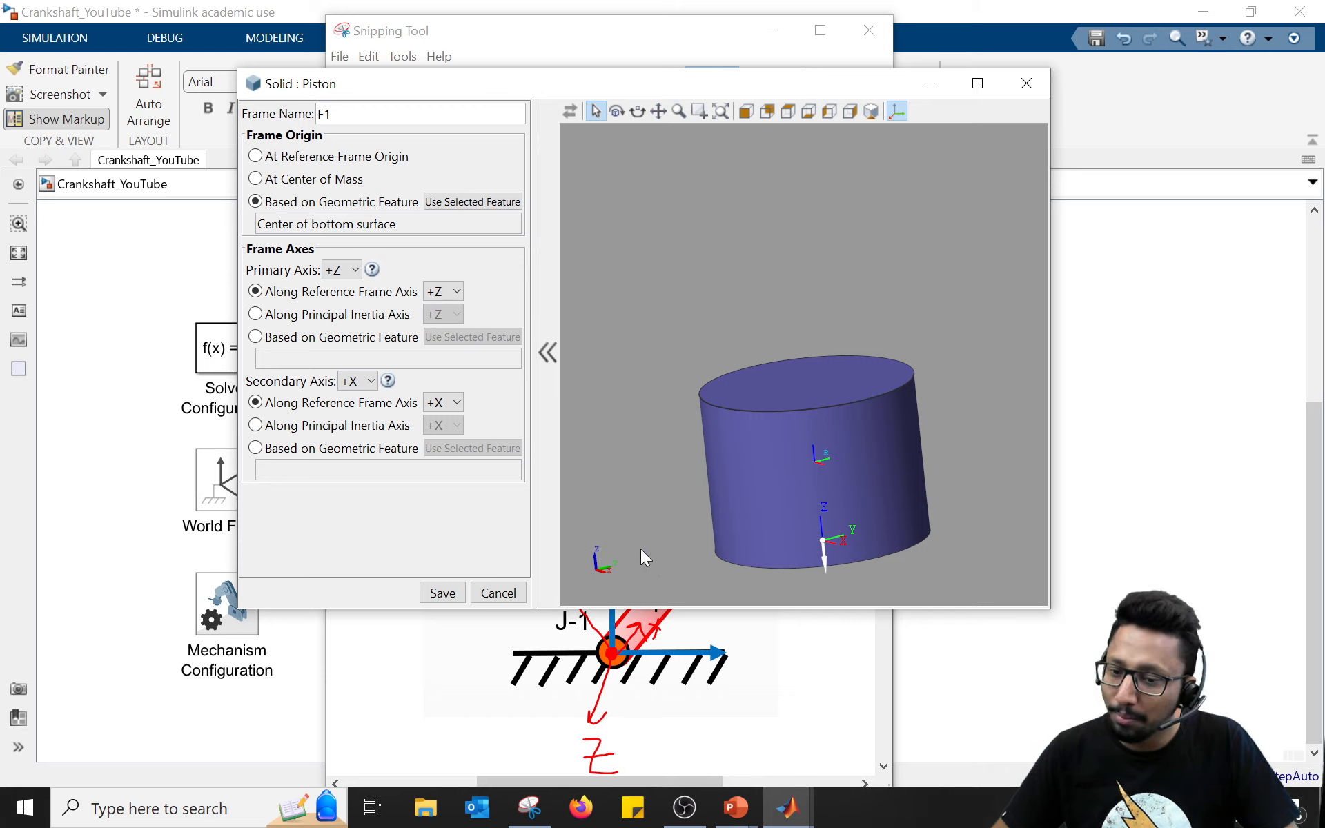
pyautogui.click(442, 593)
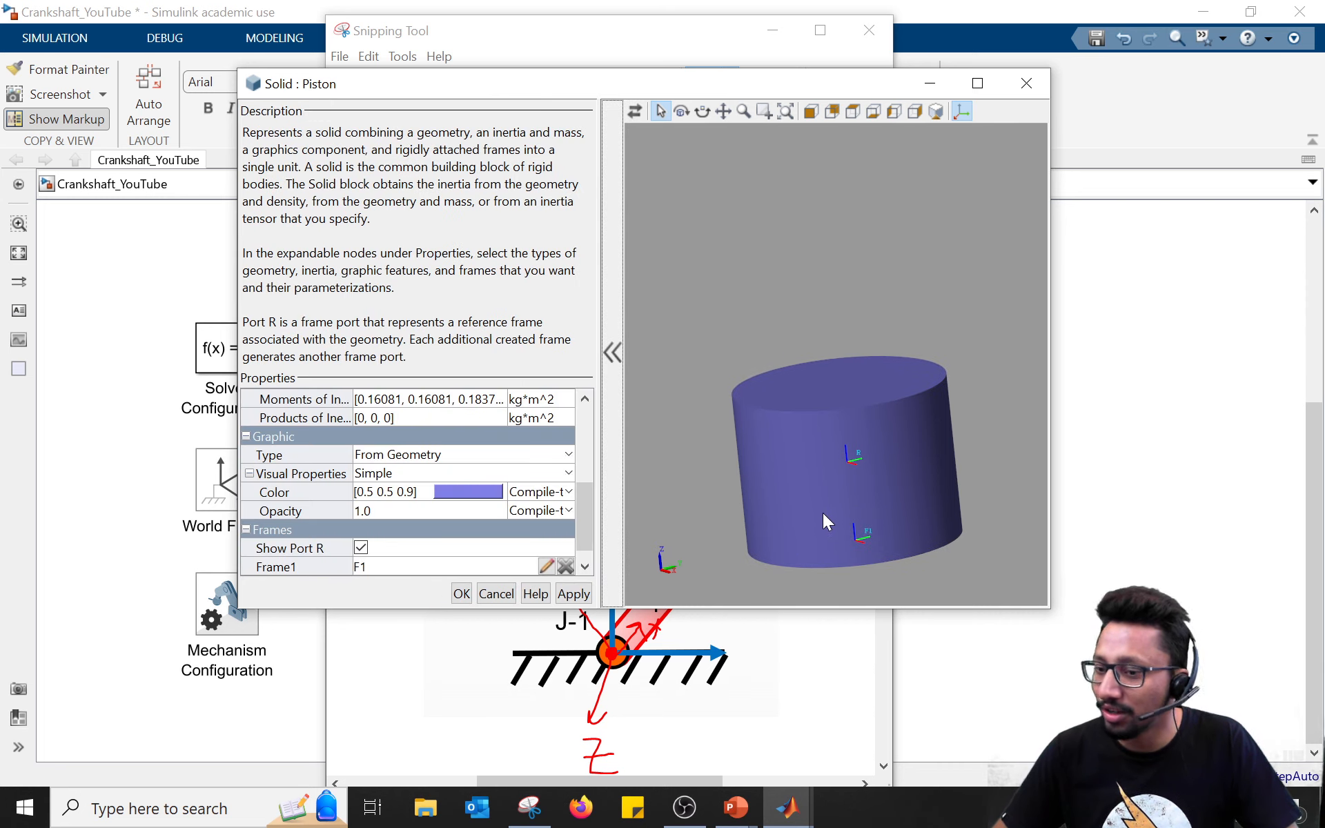
pyautogui.scroll(-1, 521, 503)
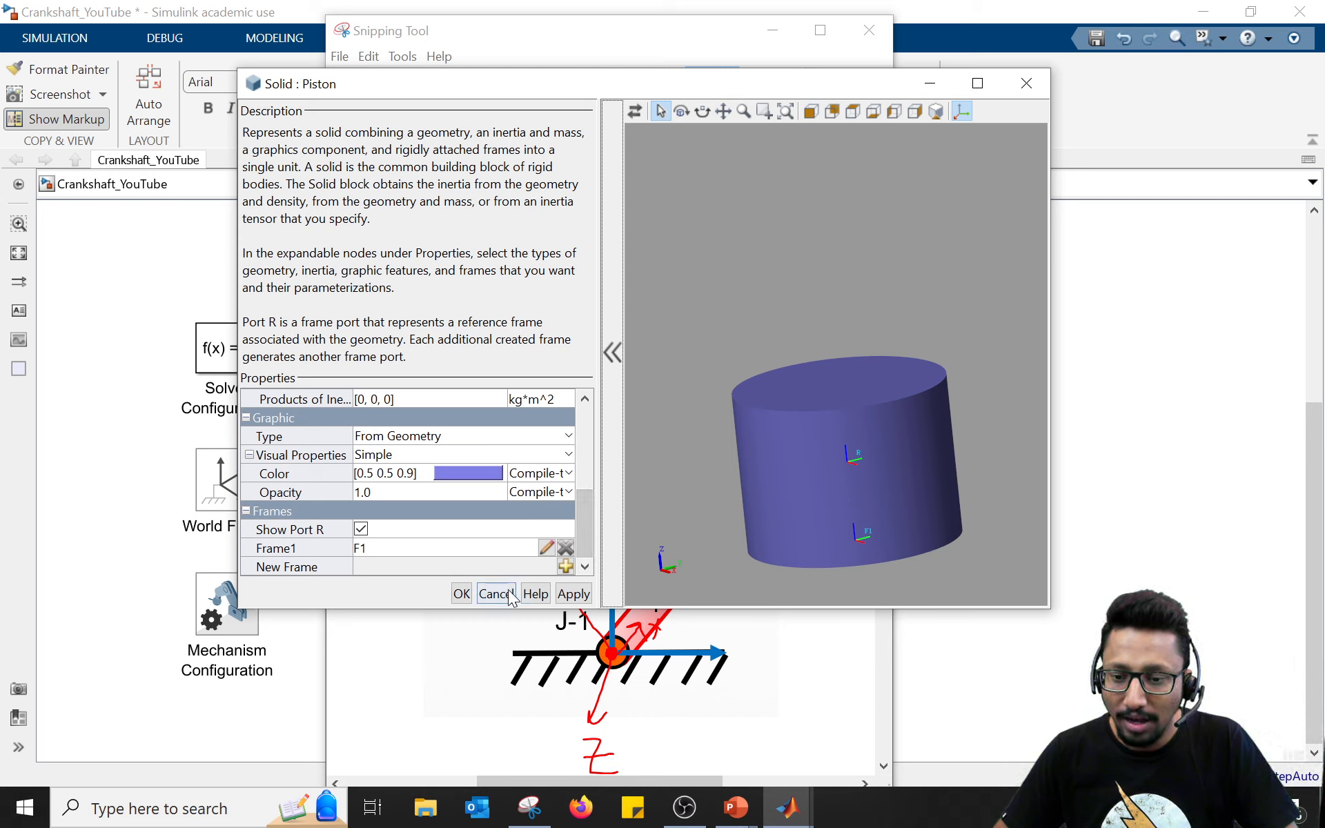
pyautogui.click(462, 595)
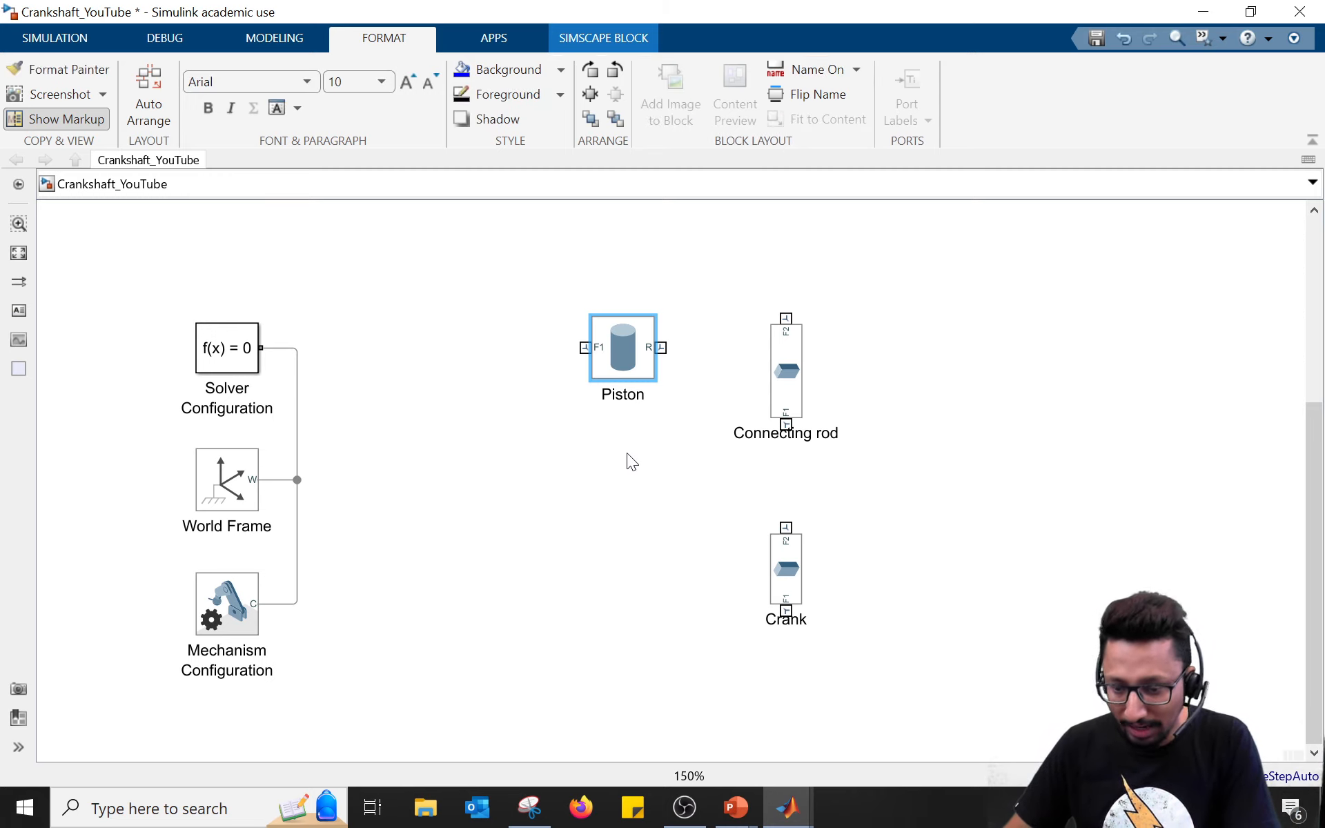
# Step: Rotate the Piston block until port F1 faces down and R faces up, and place it directly above the Connecting rod
pyautogui.hotkey('ctrl', 'r')
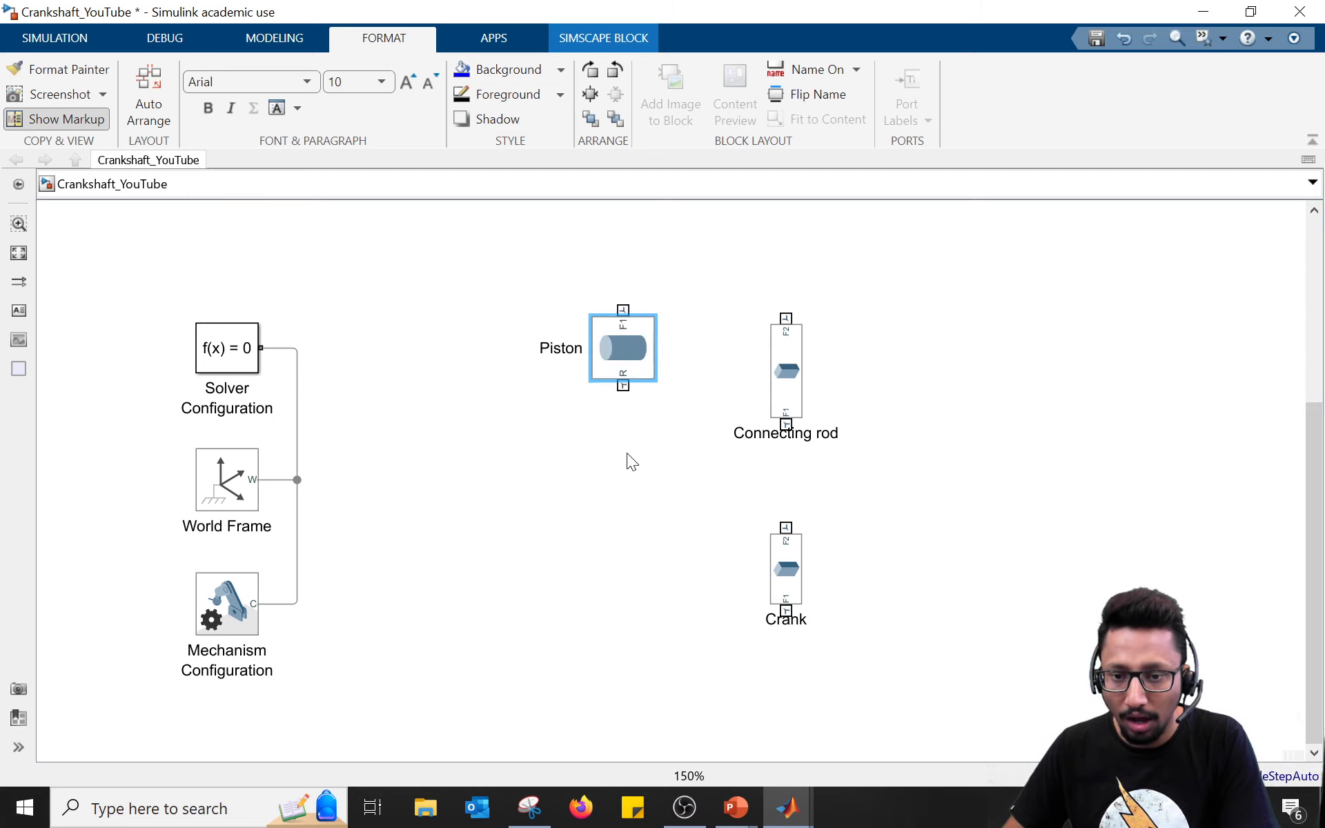
pyautogui.hotkey('ctrl', 'r')
pyautogui.hotkey('ctrl', 'r')
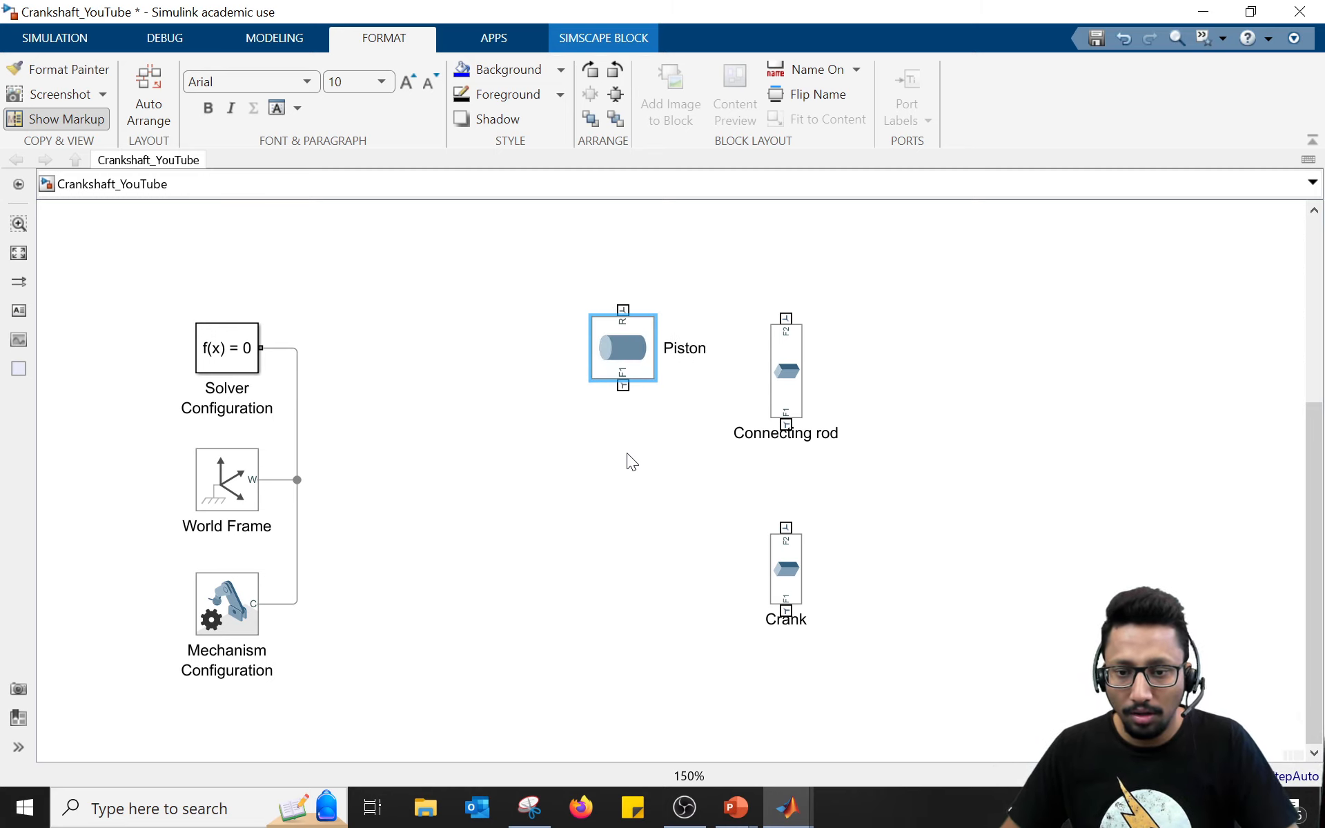
pyautogui.moveTo(627, 453); pyautogui.dragTo(551, 566)
pyautogui.moveTo(556, 462); pyautogui.dragTo(711, 345)
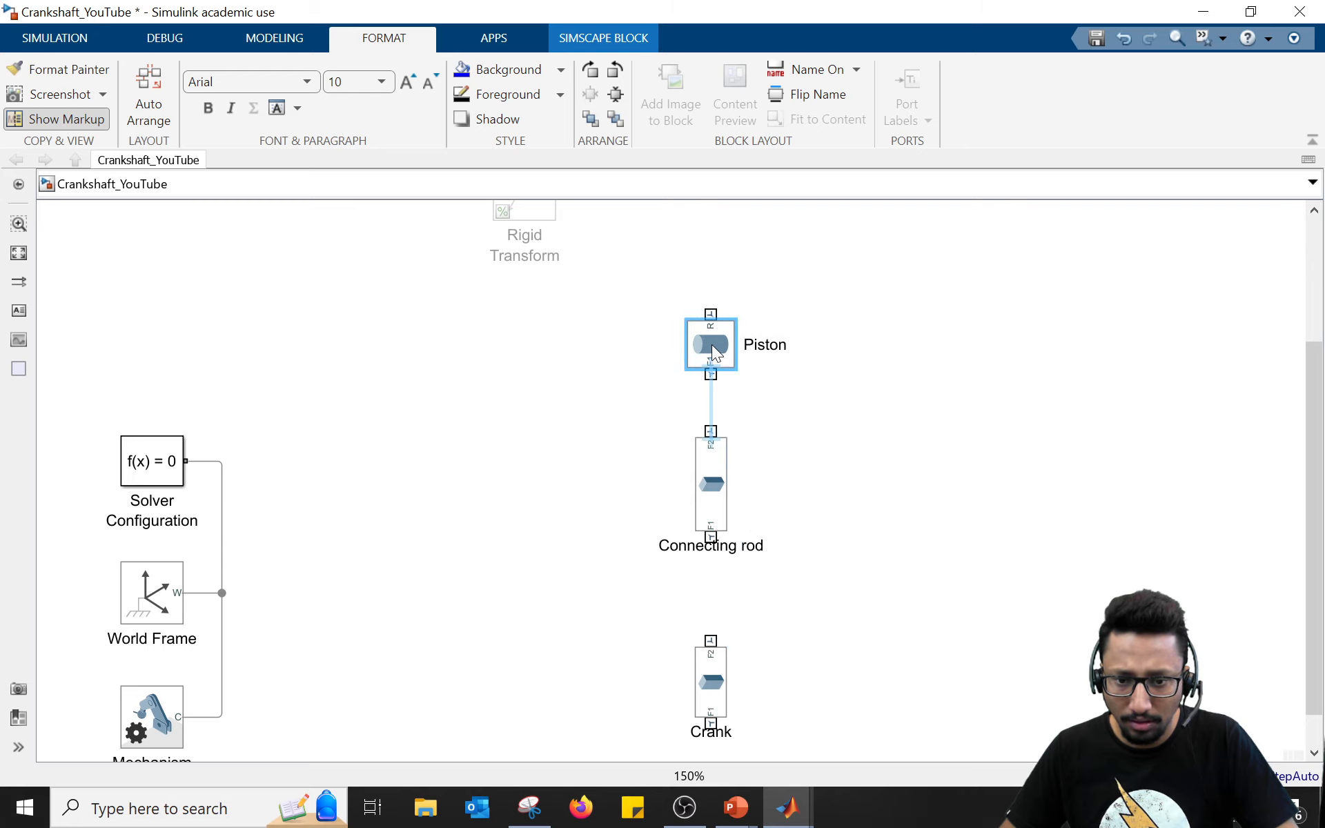
# Step: Move the Connecting rod and Crank blocks farther below the Piston, keeping all three vertically aligned
pyautogui.moveTo(748, 429); pyautogui.dragTo(790, 311)
pyautogui.click(757, 412)
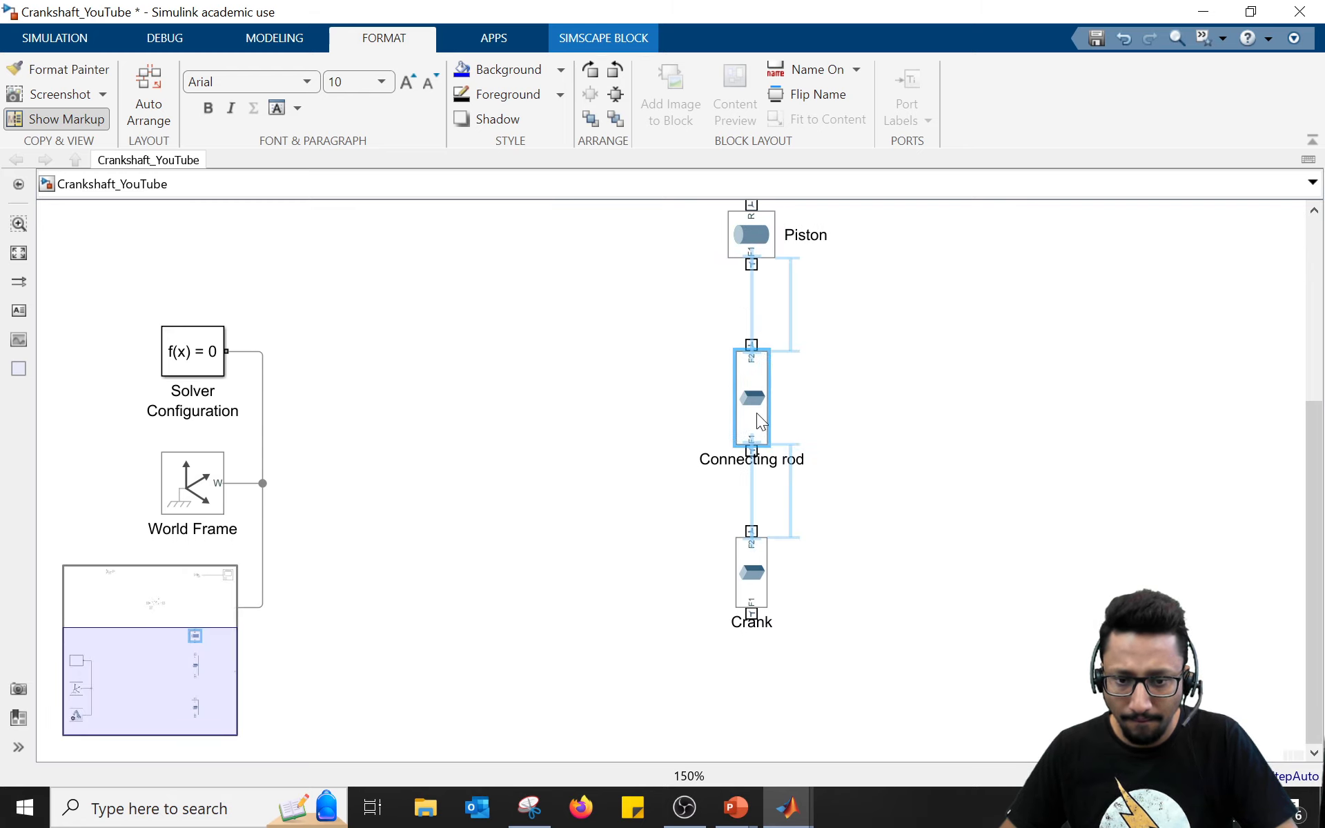
pyautogui.moveTo(756, 413); pyautogui.dragTo(756, 436)
pyautogui.moveTo(755, 558); pyautogui.dragTo(757, 619)
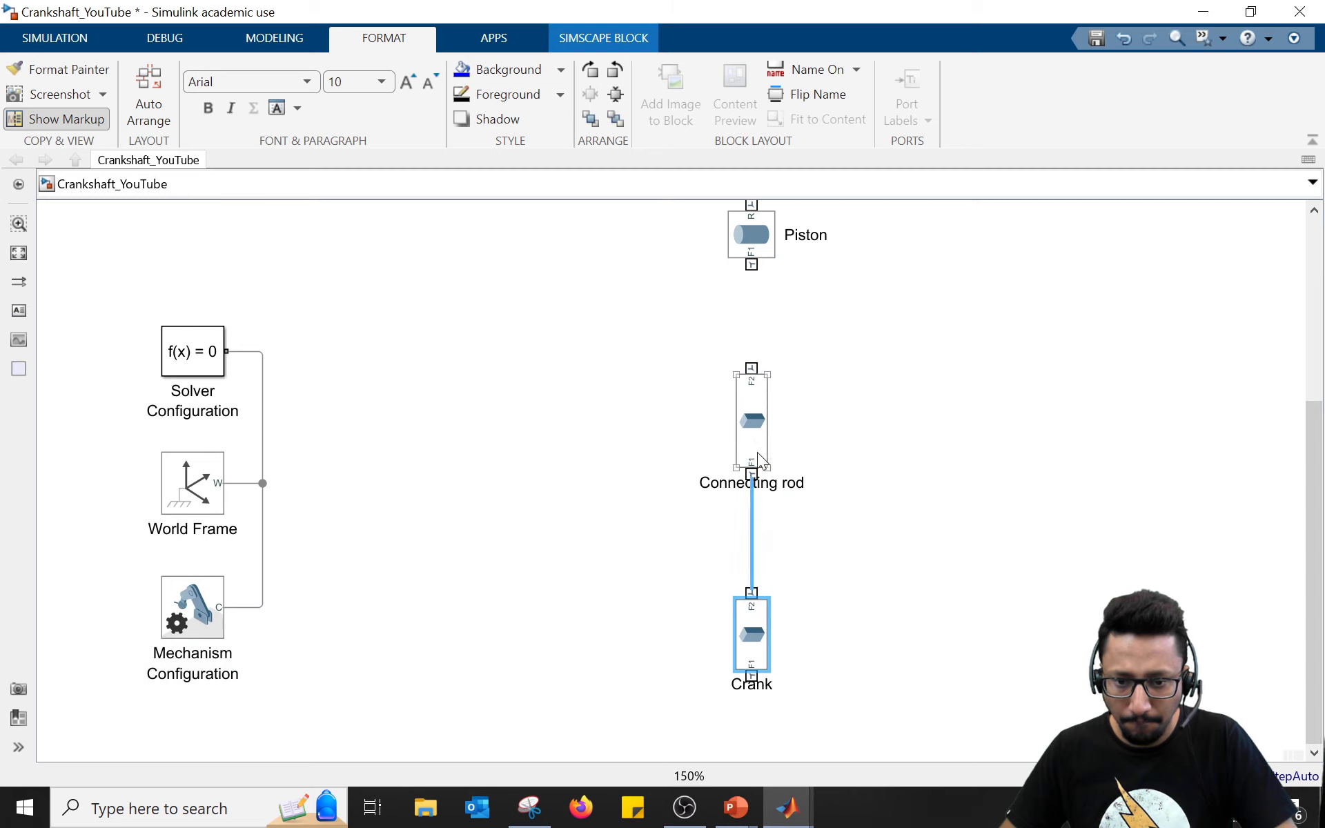
pyautogui.moveTo(757, 454); pyautogui.dragTo(762, 516)
pyautogui.moveTo(830, 396); pyautogui.dragTo(830, 425)
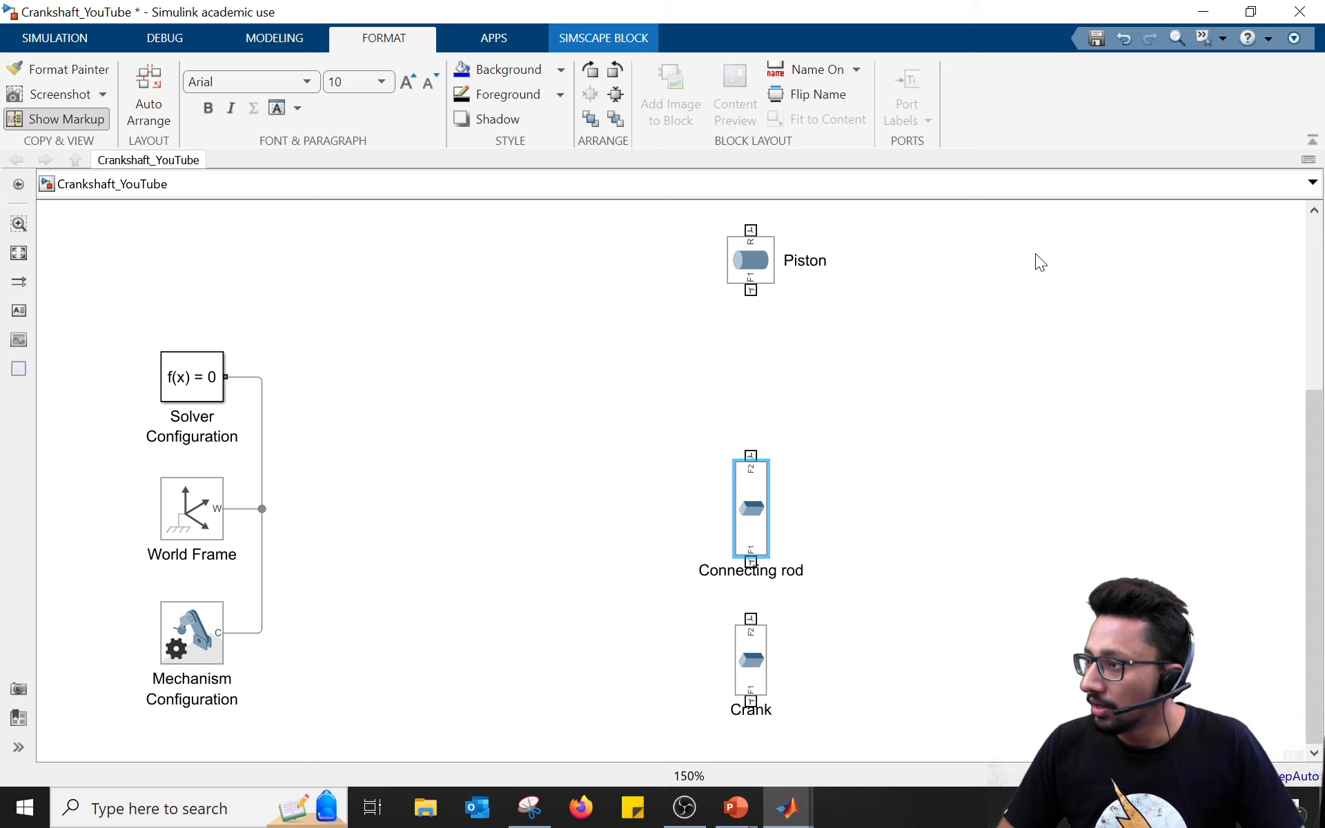
# Step: Switch to the PowerPoint slide show and advance to the Modeling: Joints slide to review the joint definitions
pyautogui.hotkey('alt', 'Tab')
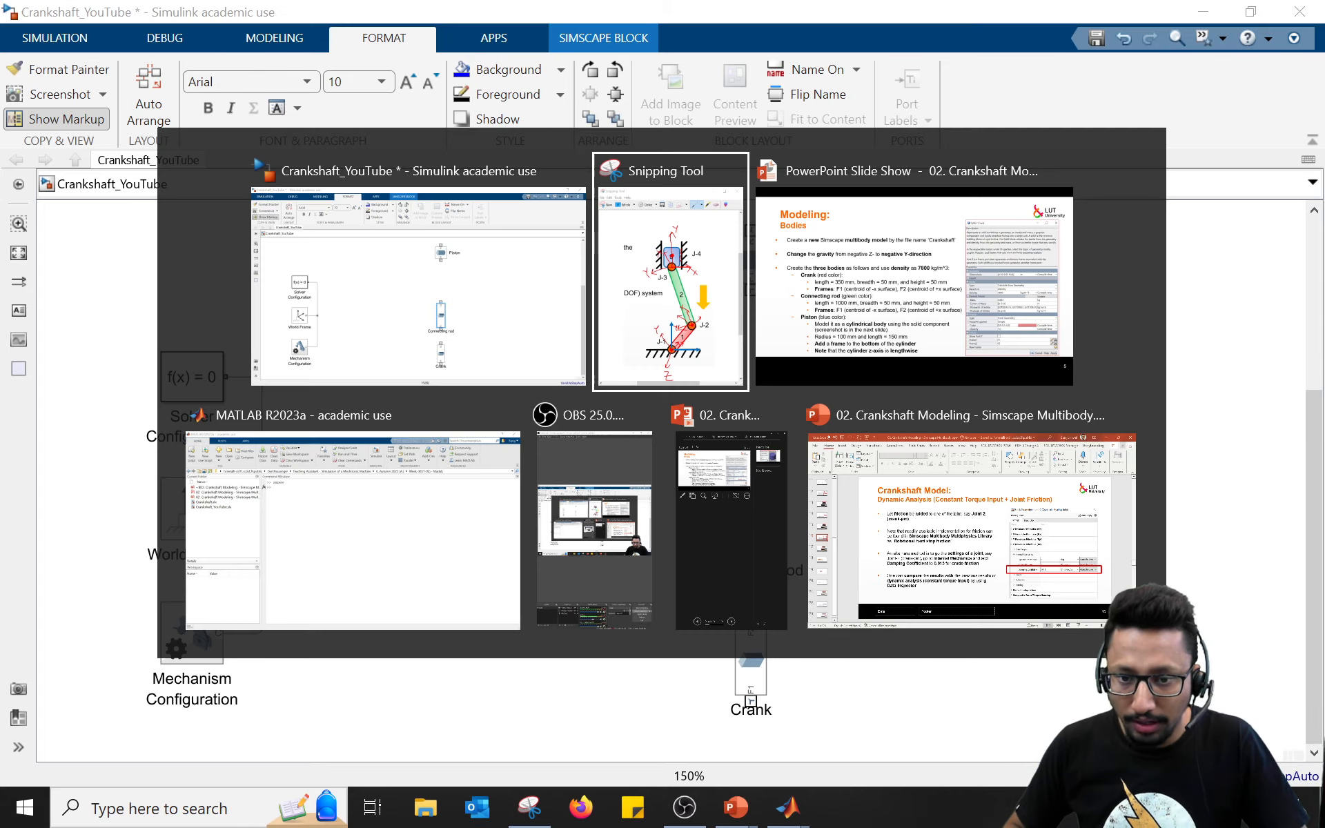
pyautogui.hotkey('alt', 'Tab')
pyautogui.press('Right')
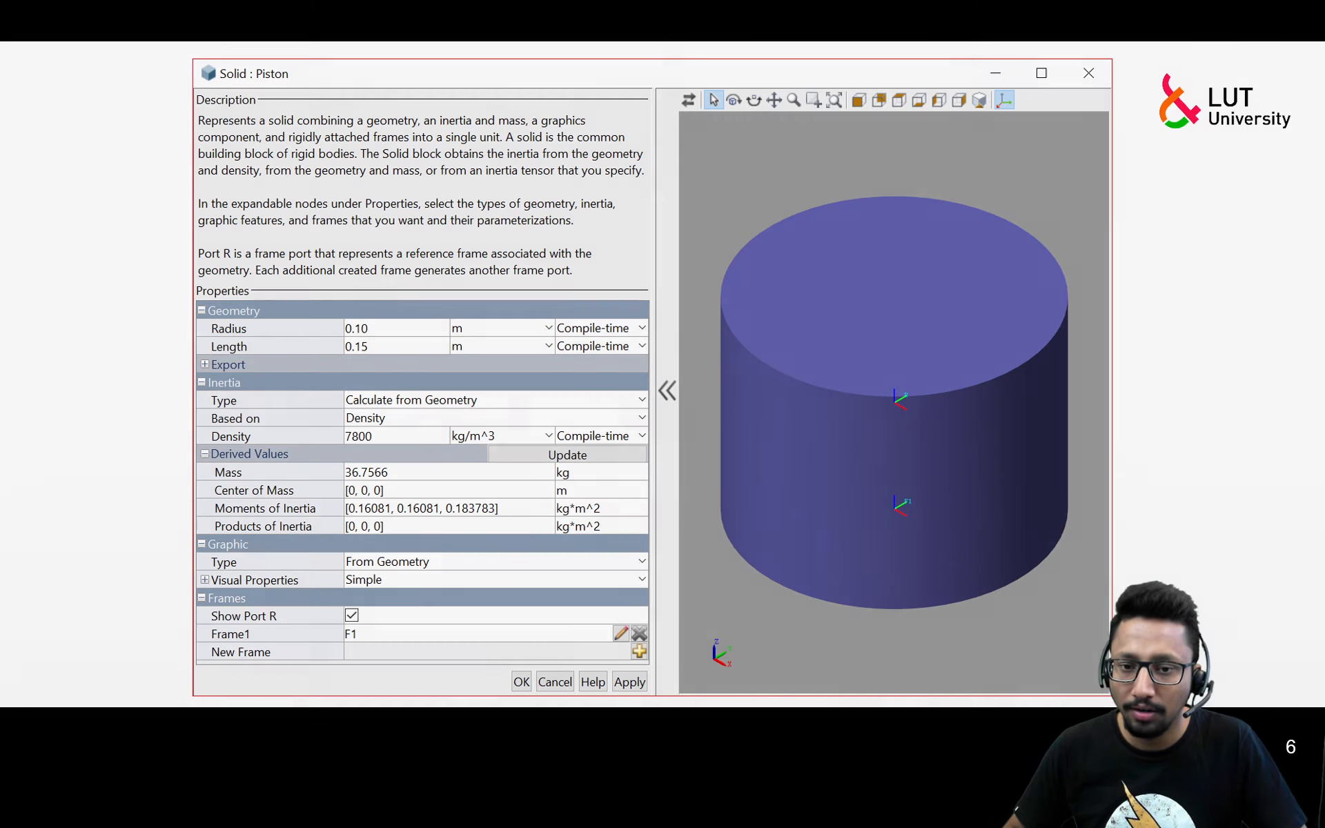
pyautogui.press('Right')
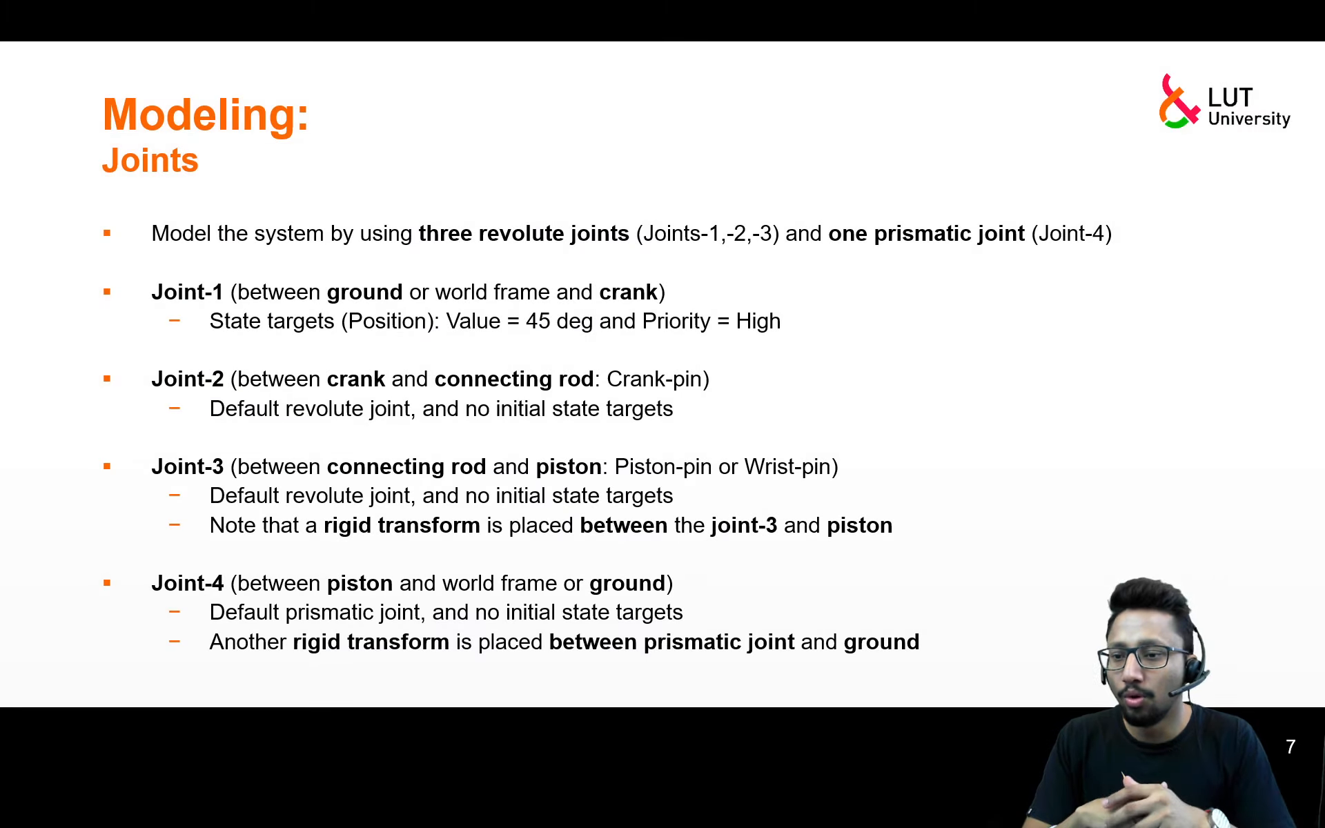
# Step: Minimize the annotated mechanism sketch and switch from the slide show to the Crankshaft_YouTube model in Simulink
pyautogui.hotkey('alt', 'Tab')
pyautogui.hotkey('alt', 'Tab')
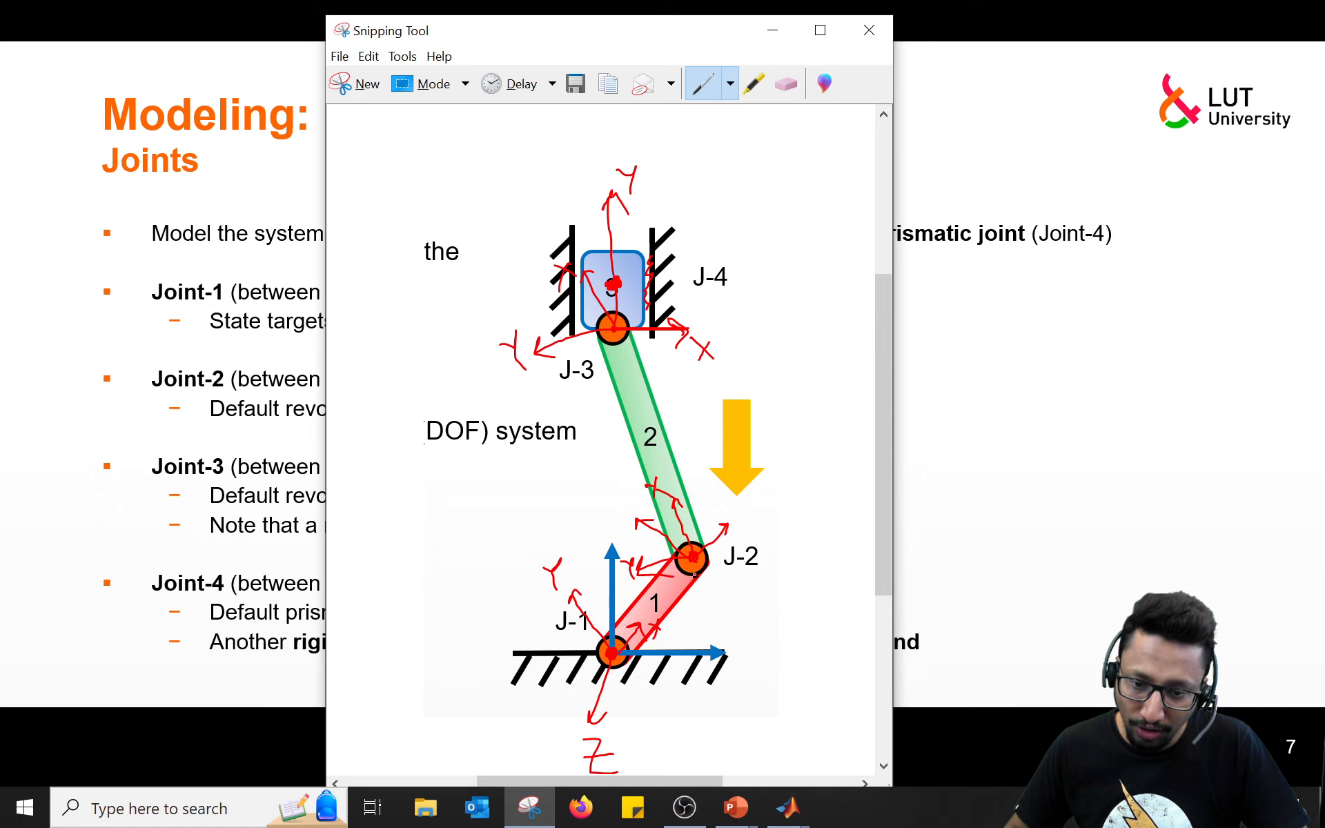
pyautogui.click(772, 31)
pyautogui.hotkey('alt', 'Tab')
pyautogui.click(806, 337)
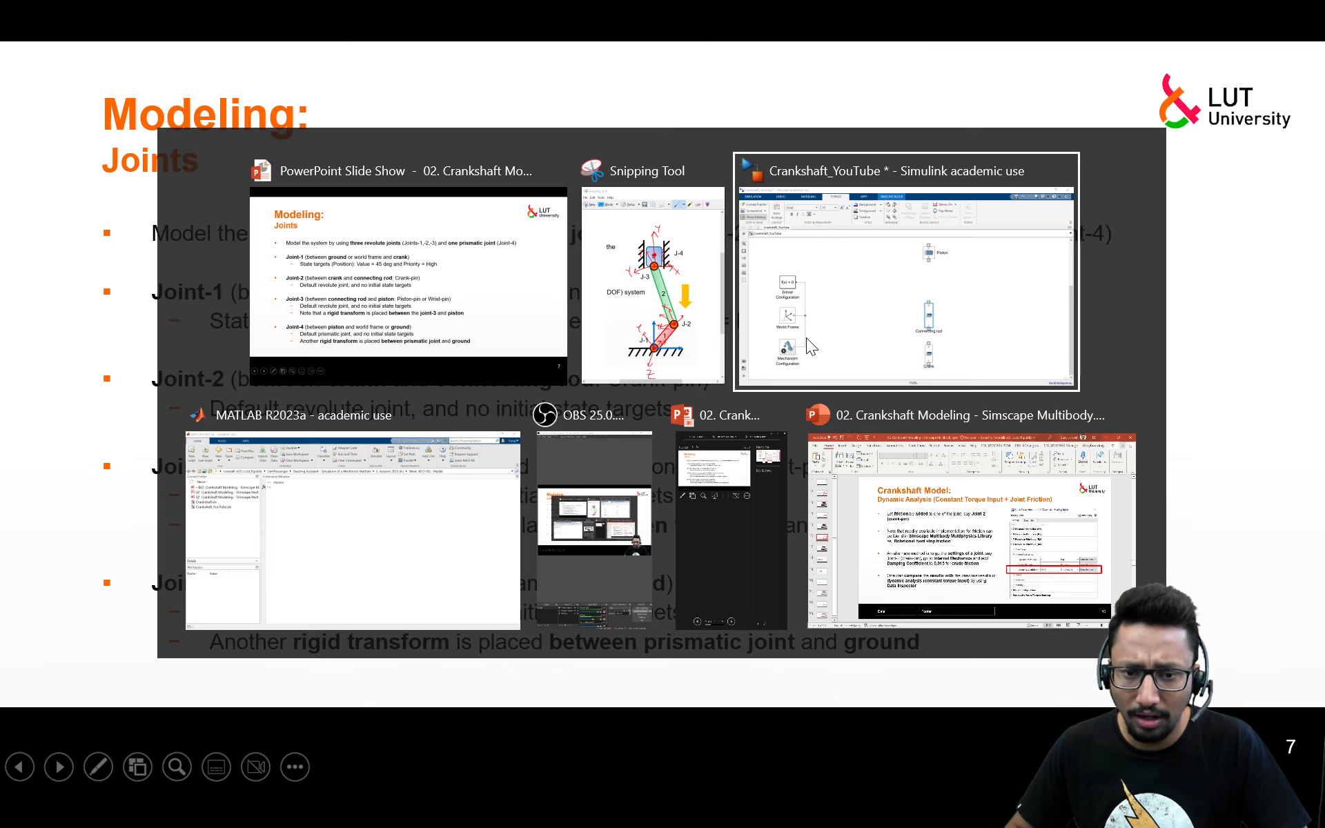
# Step: Add a Revolute Joint block to the model and rename it Joint-1
pyautogui.doubleClick(607, 438)
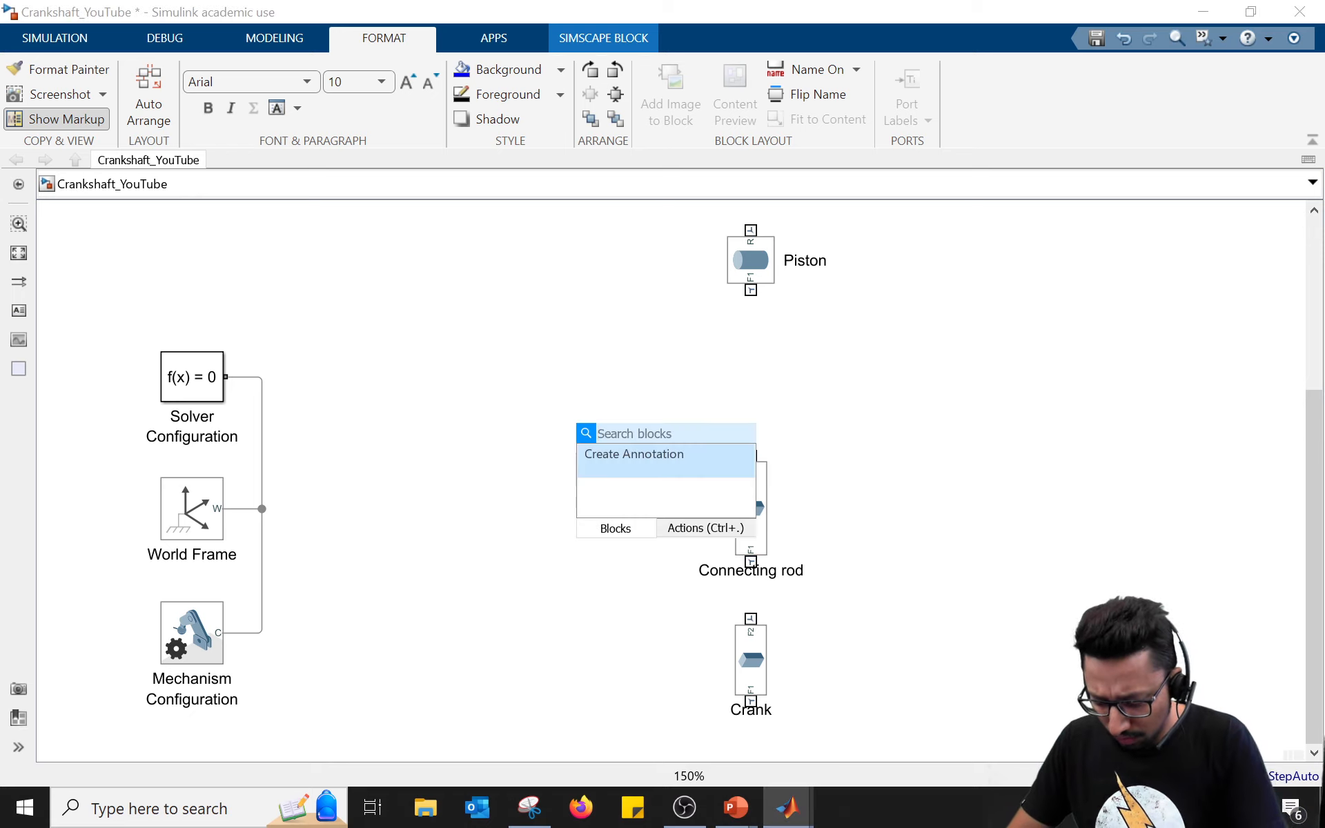
pyautogui.write('revo')
pyautogui.press('Return')
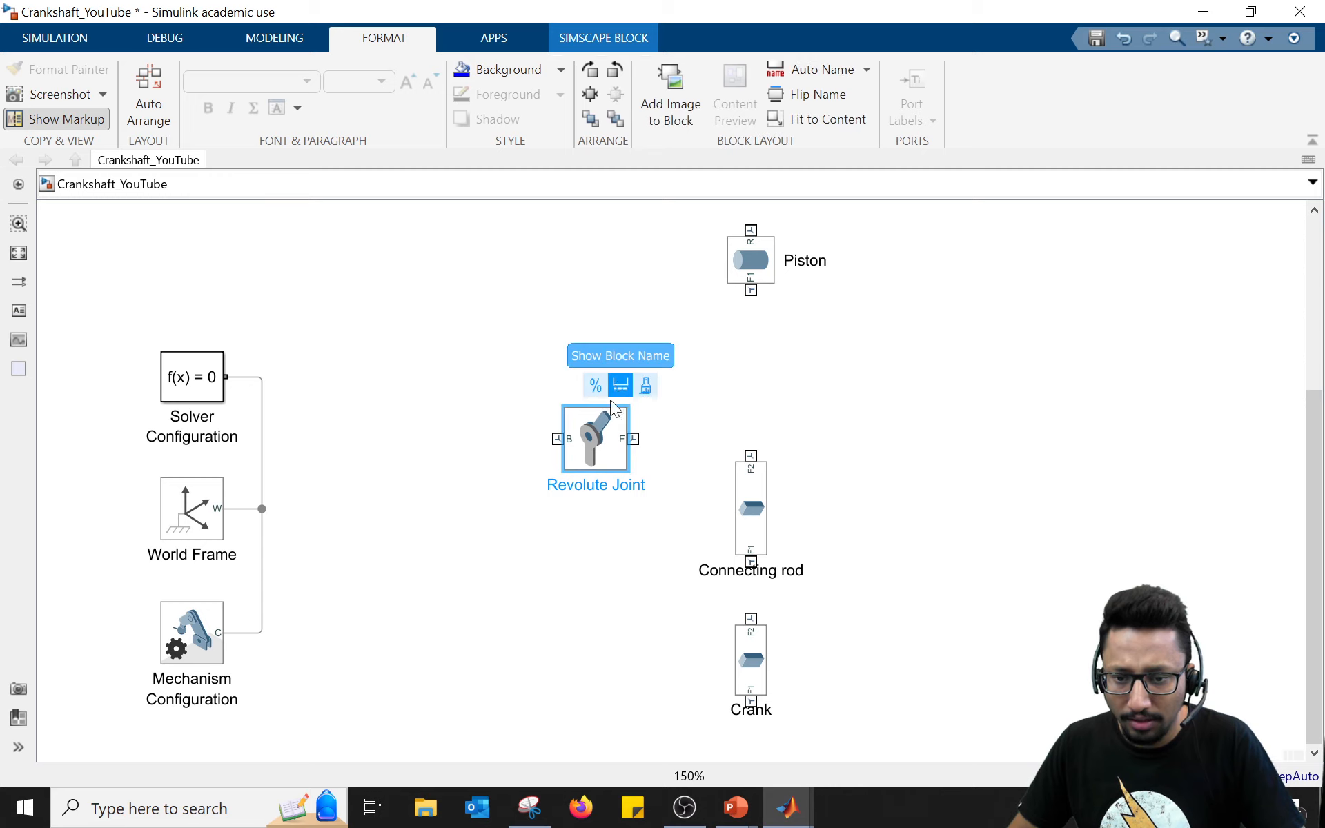
pyautogui.click(587, 485)
pyautogui.doubleClick(573, 484)
pyautogui.write('Joint-1')
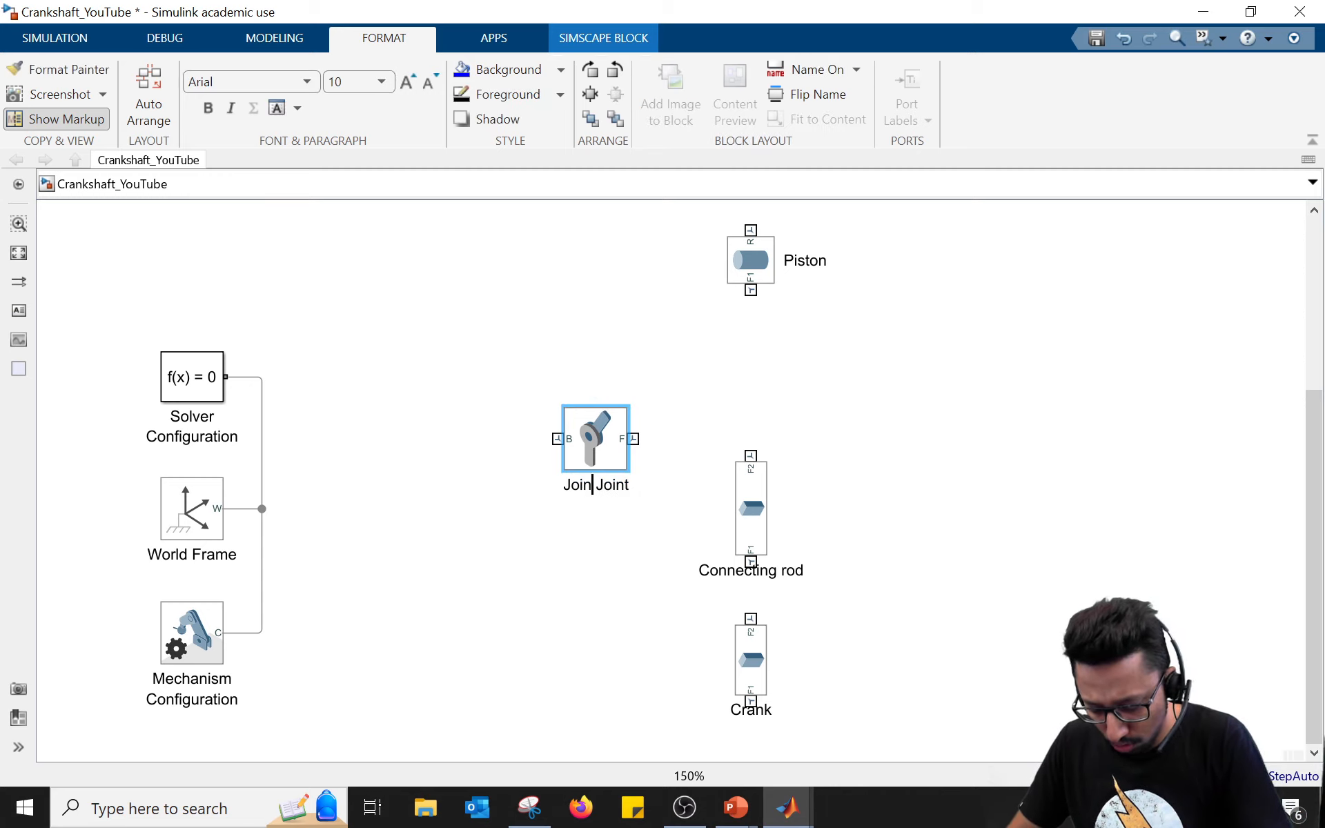
pyautogui.press('Delete')
pyautogui.press('Delete')
pyautogui.press('Delete')
pyautogui.press('Delete')
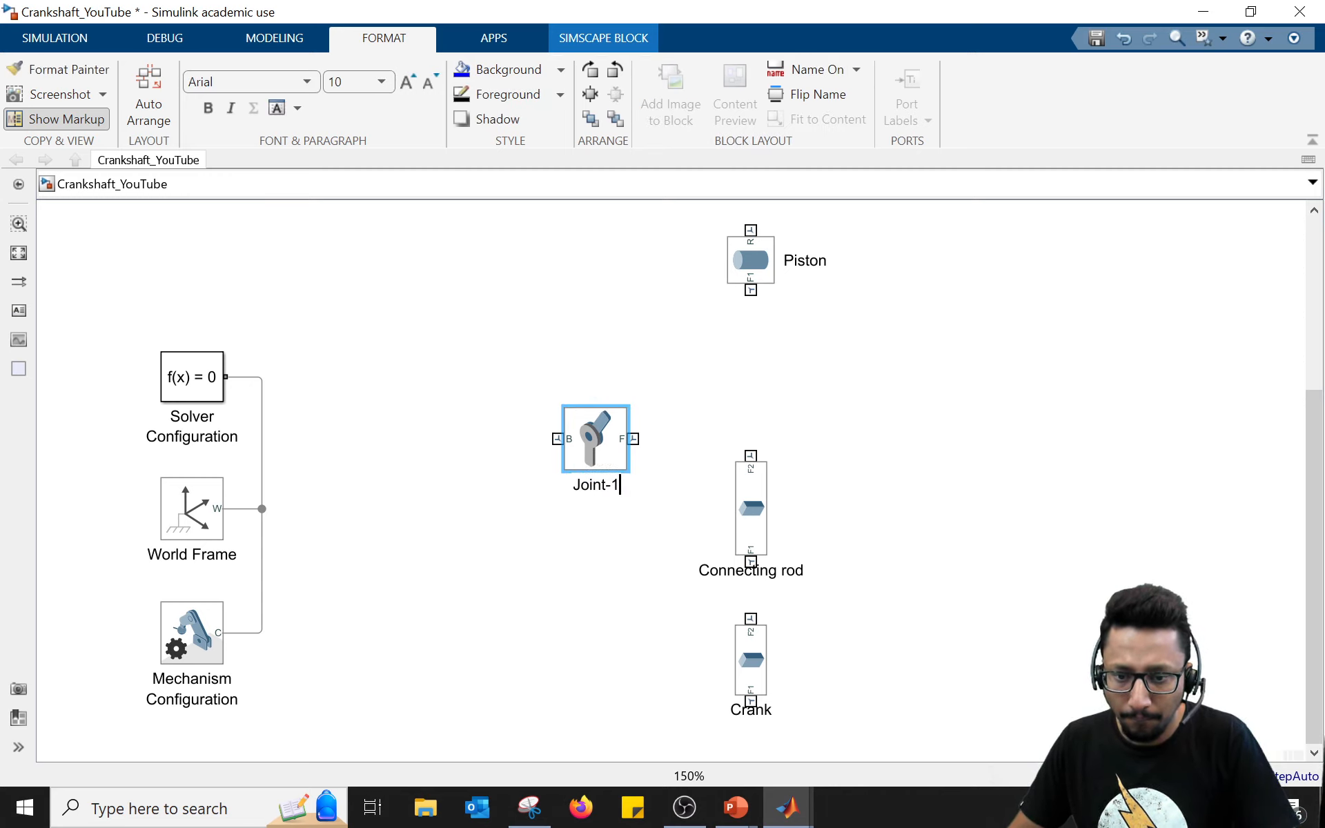
# Step: Place Joint-1 between the Mechanism Configuration and Crank blocks, slightly lower than the Crank
pyautogui.moveTo(602, 441); pyautogui.dragTo(521, 714)
pyautogui.moveTo(575, 553); pyautogui.dragTo(600, 481)
pyautogui.scroll(1, 599, 482)
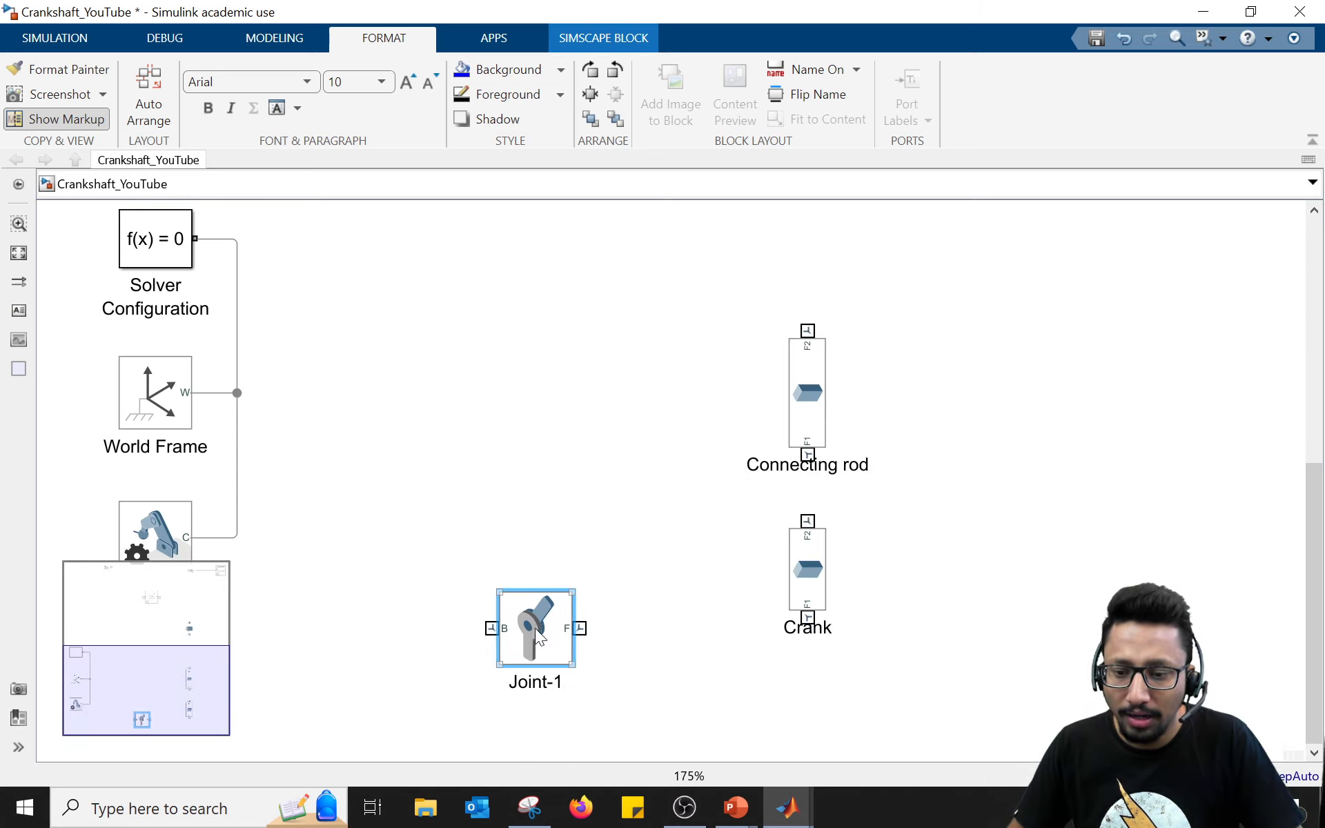
pyautogui.scroll(-1, 490, 494)
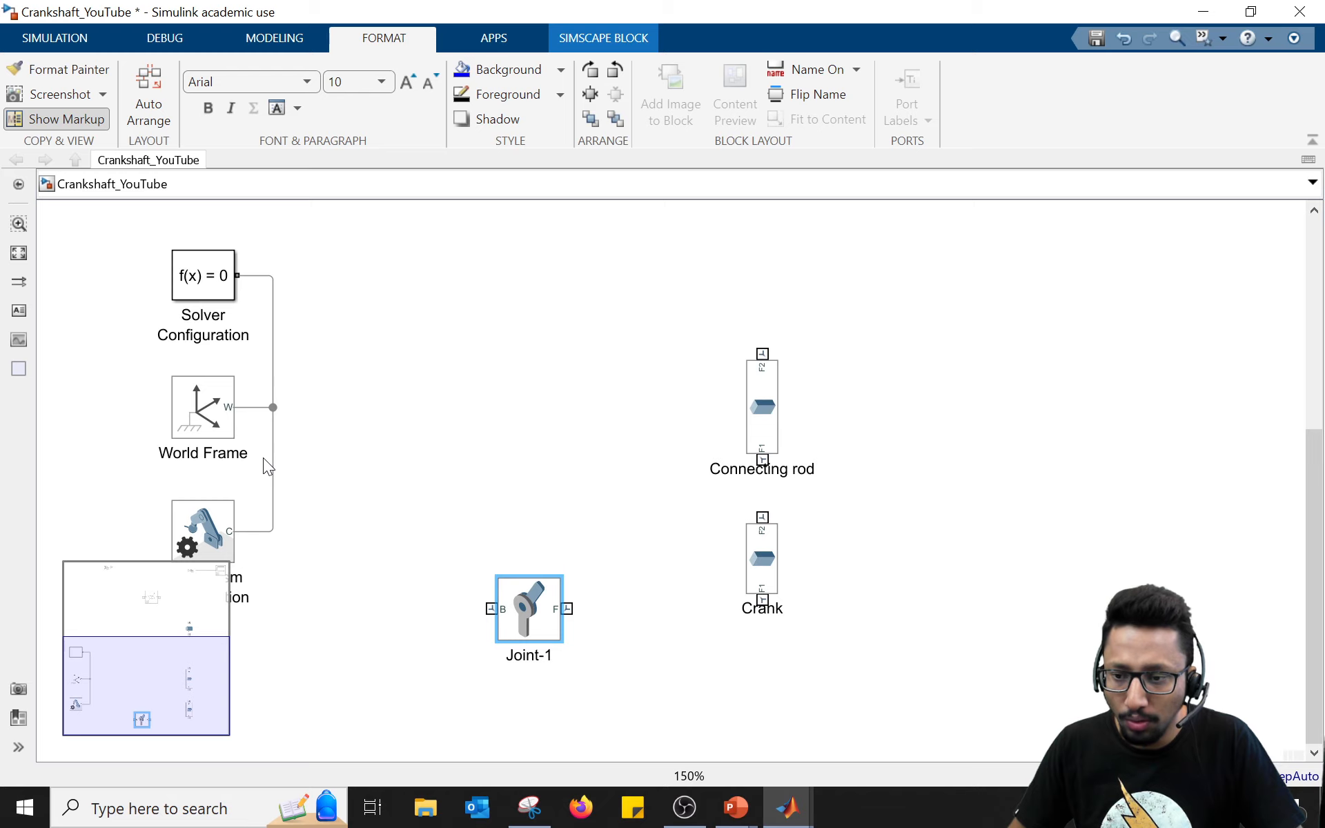
pyautogui.click(754, 581)
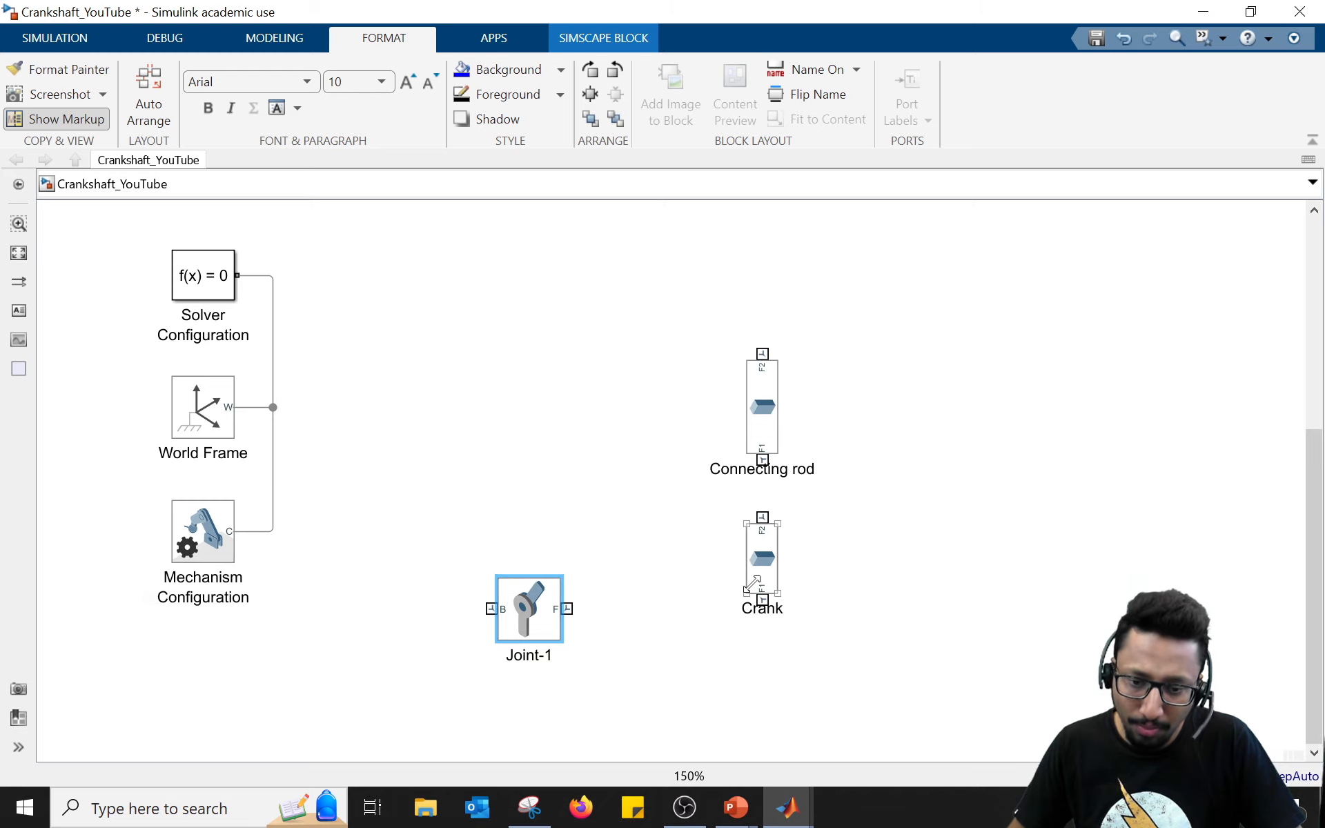
pyautogui.click(592, 611)
pyautogui.moveTo(535, 613); pyautogui.dragTo(545, 656)
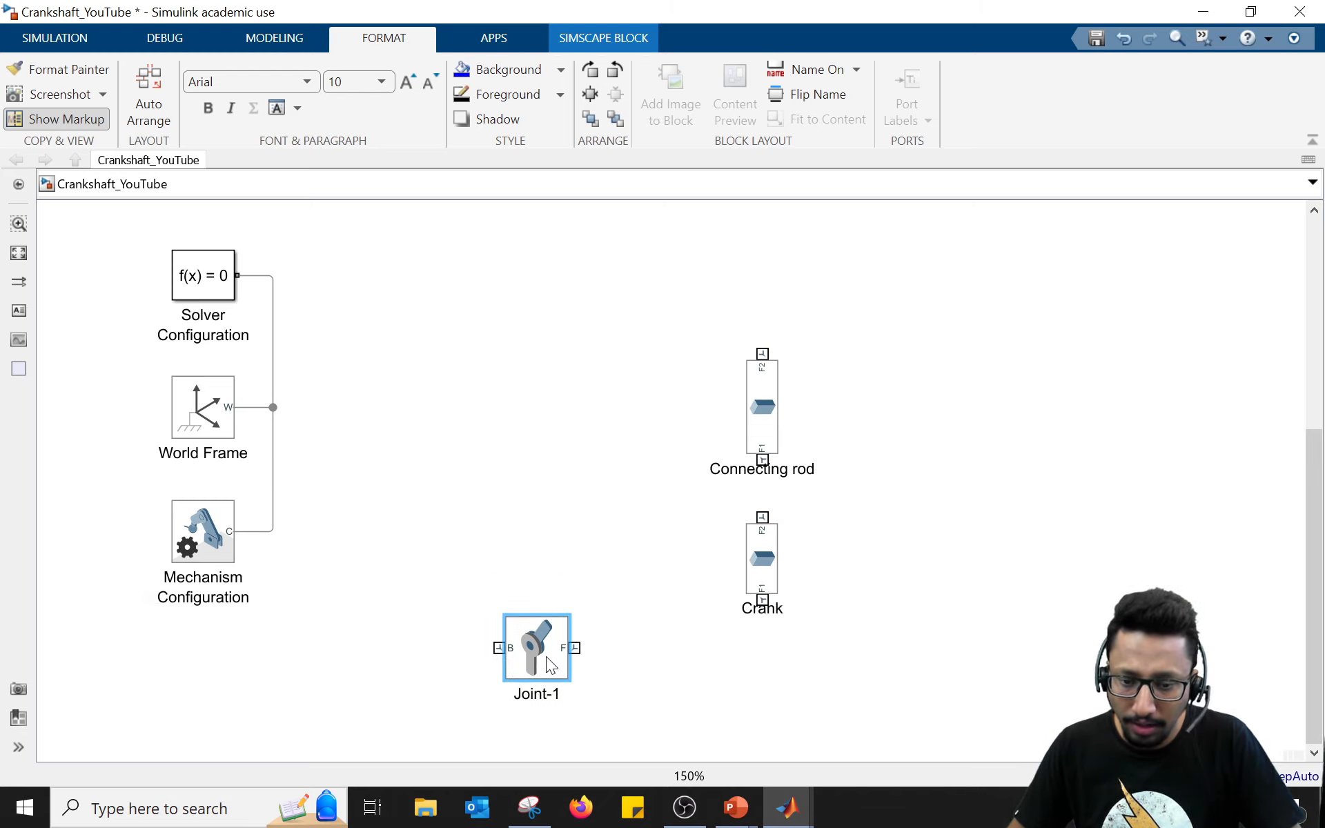
# Step: Mark a 45° angle between the horizontal axis and the crank at J-1 on the Snipping Tool sketch, and return to the Simulink model
pyautogui.click(529, 808)
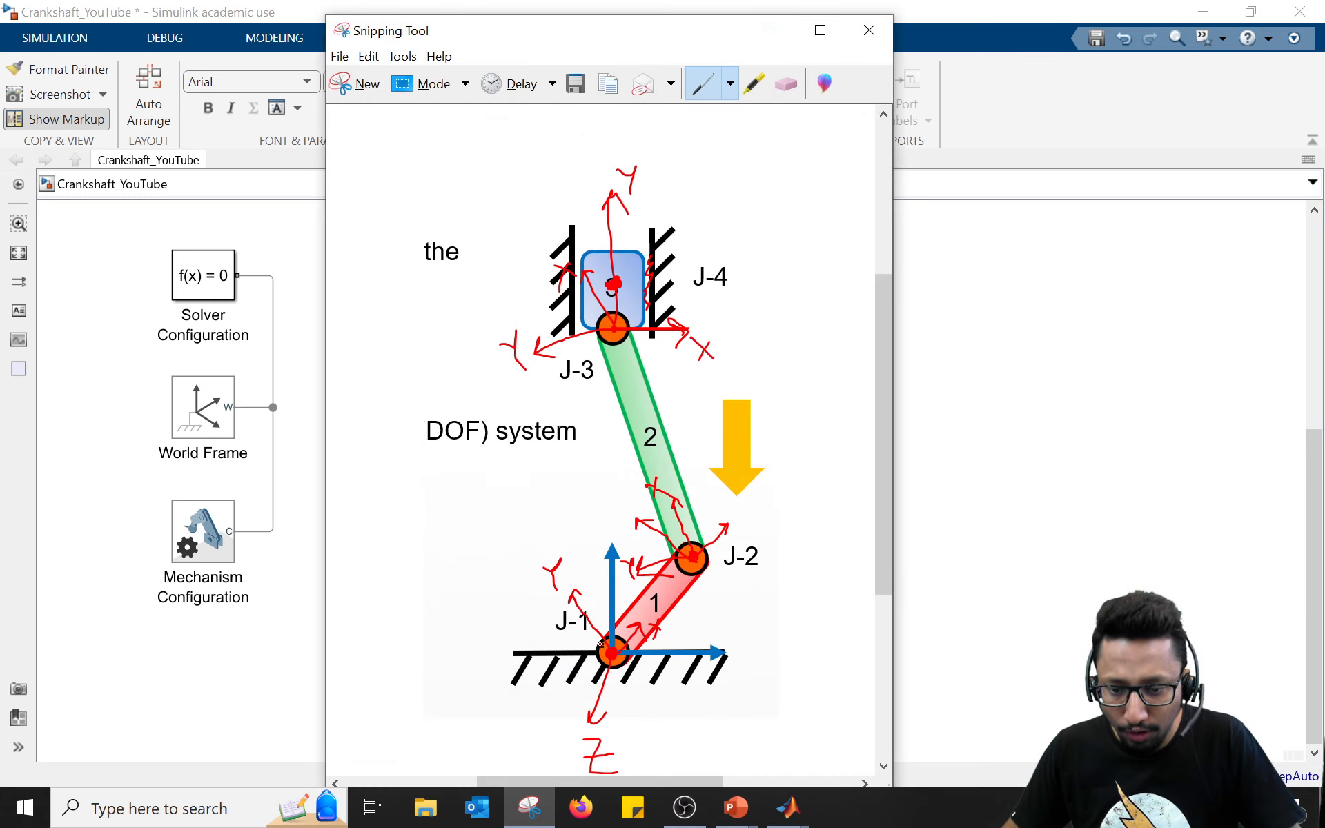
pyautogui.moveTo(703, 649); pyautogui.dragTo(683, 602)
pyautogui.moveTo(675, 613); pyautogui.dragTo(756, 629)
pyautogui.moveTo(754, 613)
pyautogui.mouseDown()
pyautogui.moveTo(749, 640)
pyautogui.moveTo(782, 599)
pyautogui.mouseUp()
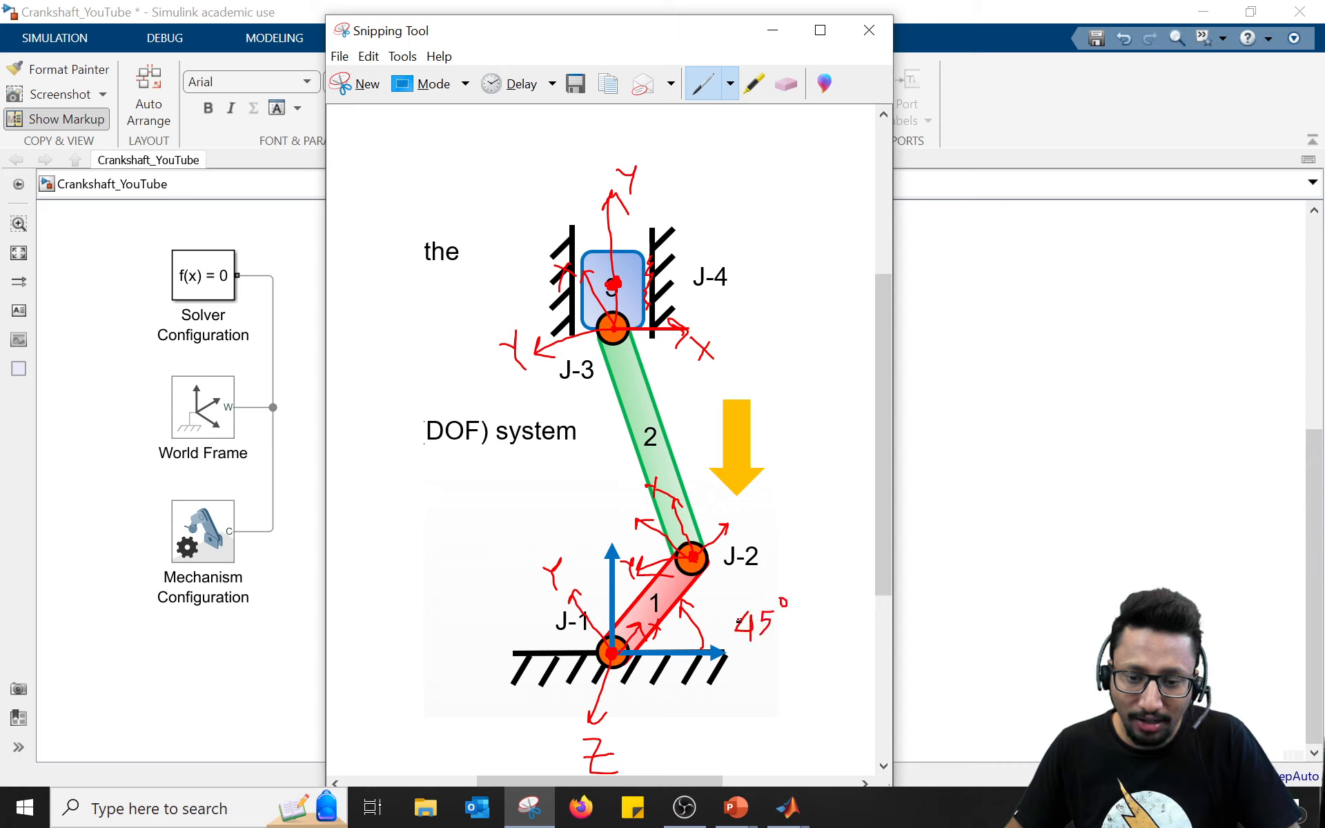
pyautogui.moveTo(708, 629)
pyautogui.mouseDown()
pyautogui.moveTo(740, 627)
pyautogui.moveTo(723, 647)
pyautogui.mouseUp()
pyautogui.click(273, 631)
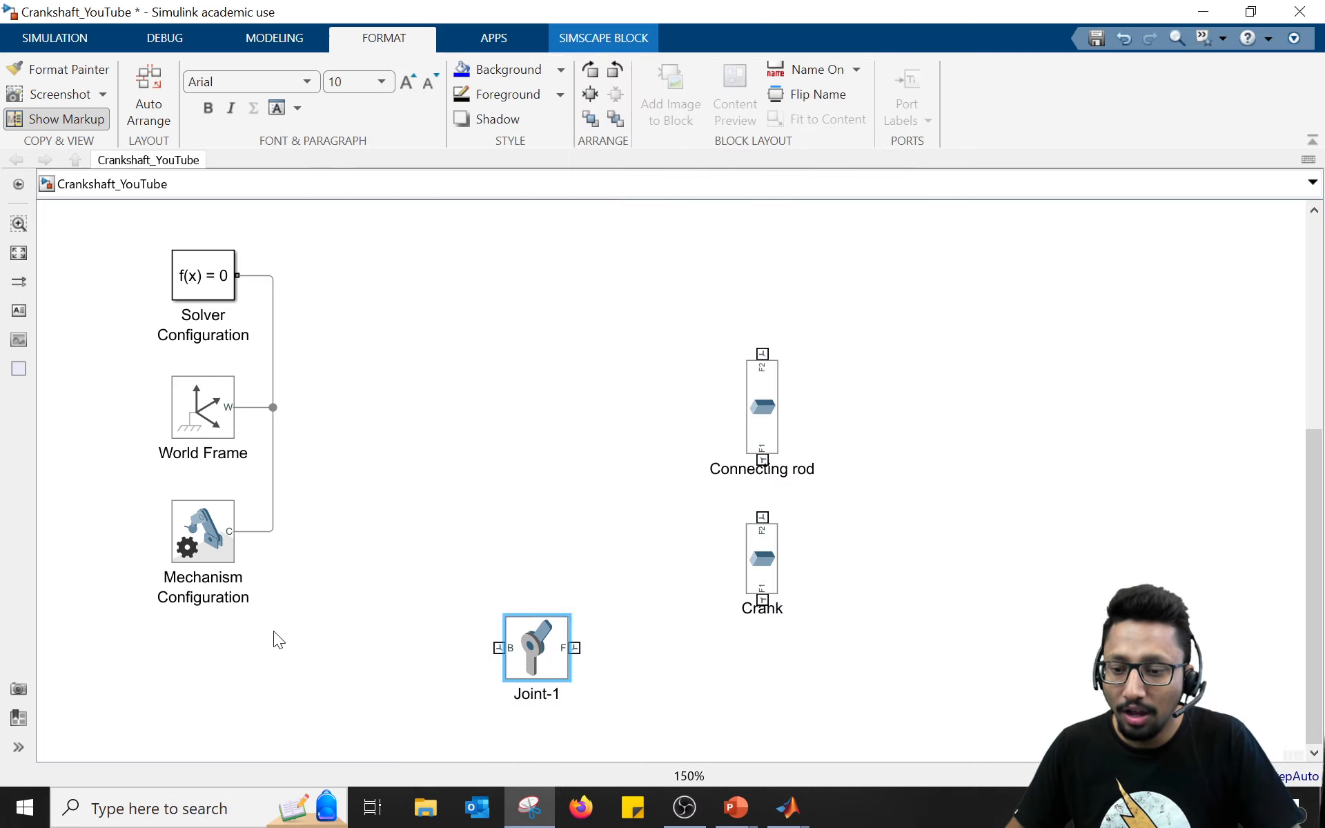
# Step: Enable the position state target of Joint-1 and set its value to 45 deg
pyautogui.doubleClick(540, 643)
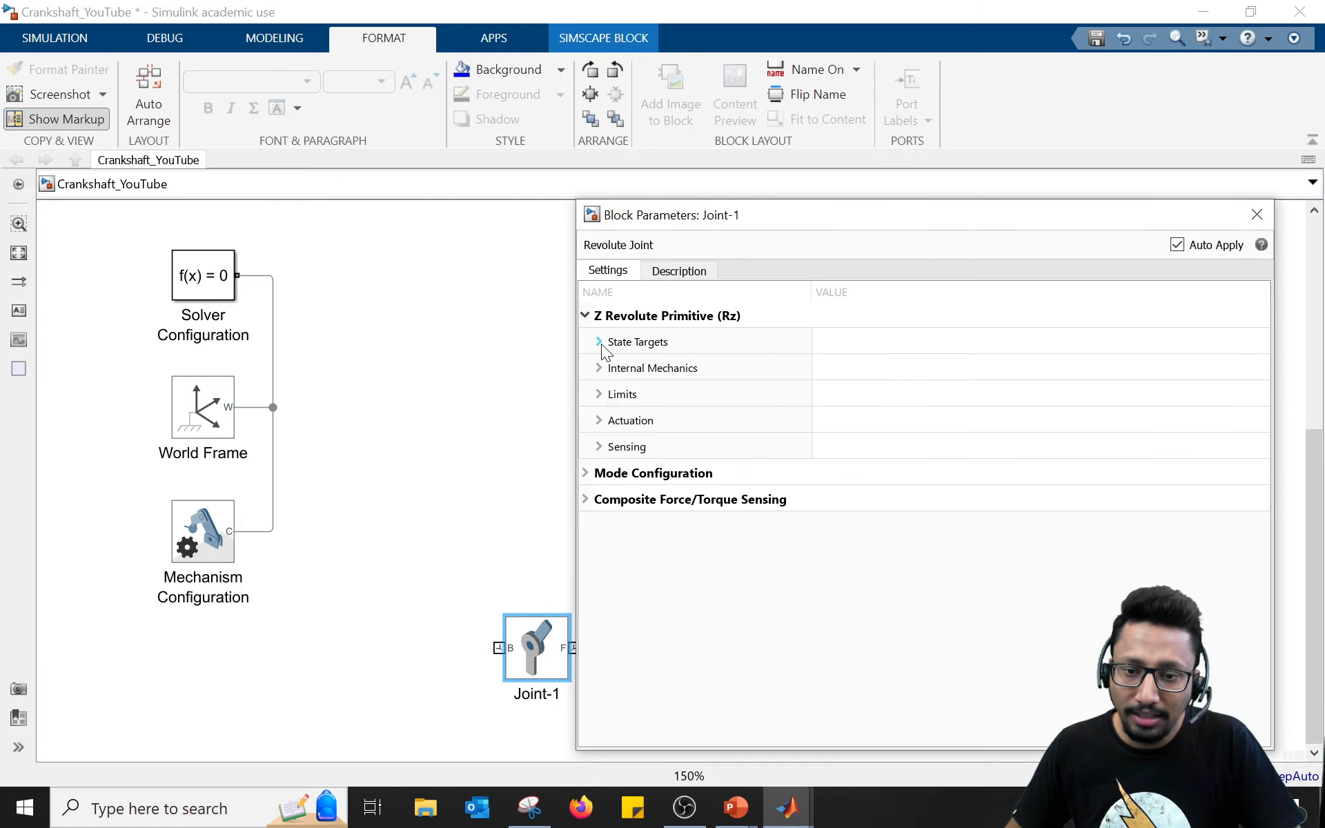
pyautogui.click(600, 343)
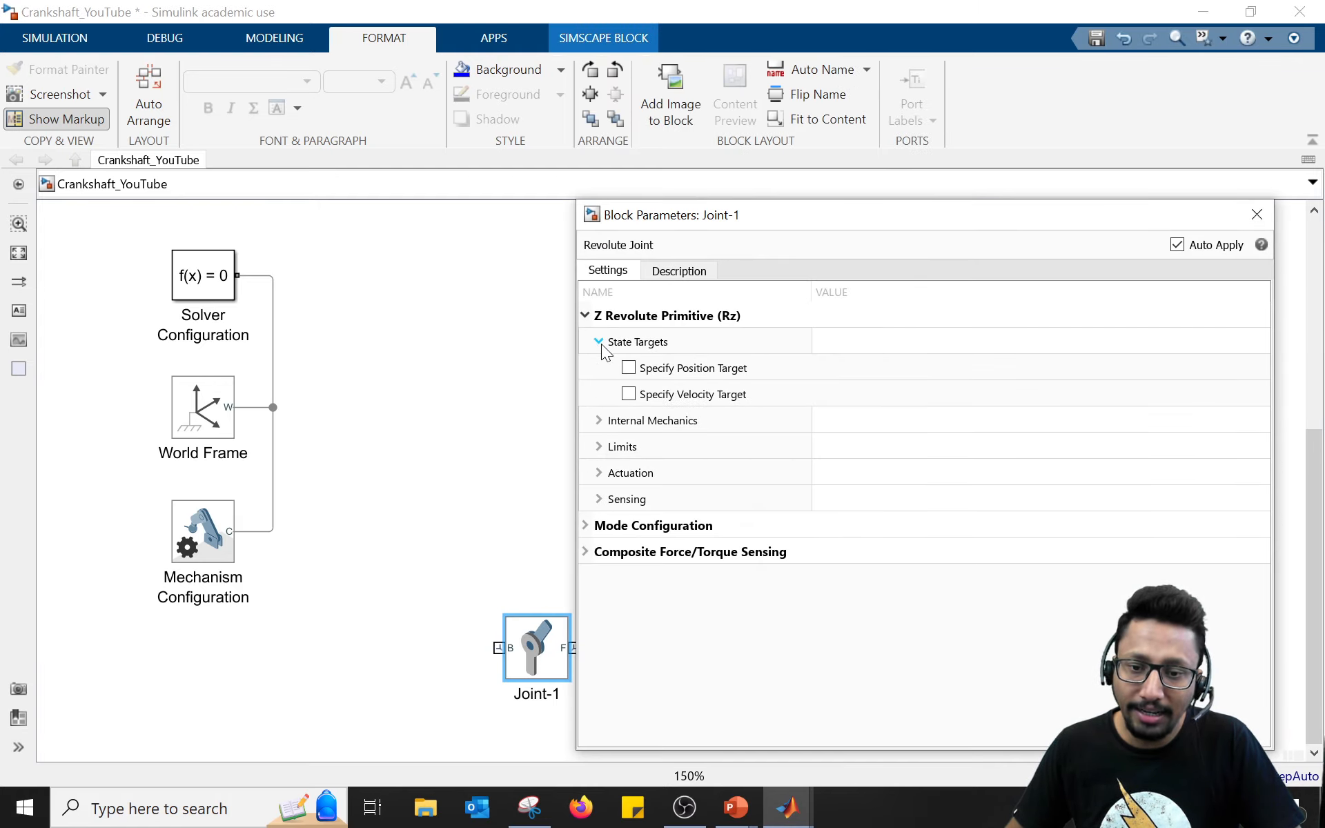
pyautogui.click(629, 369)
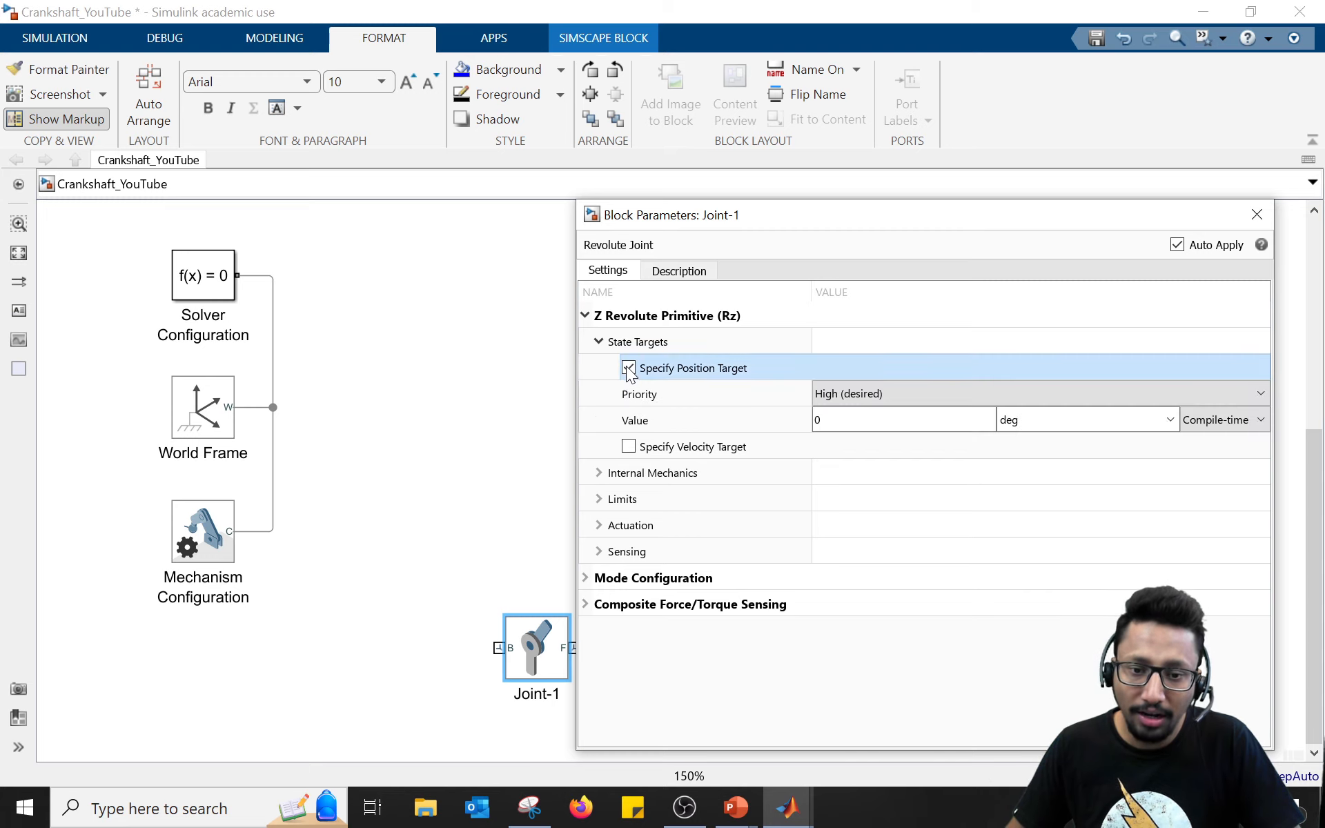
pyautogui.click(843, 423)
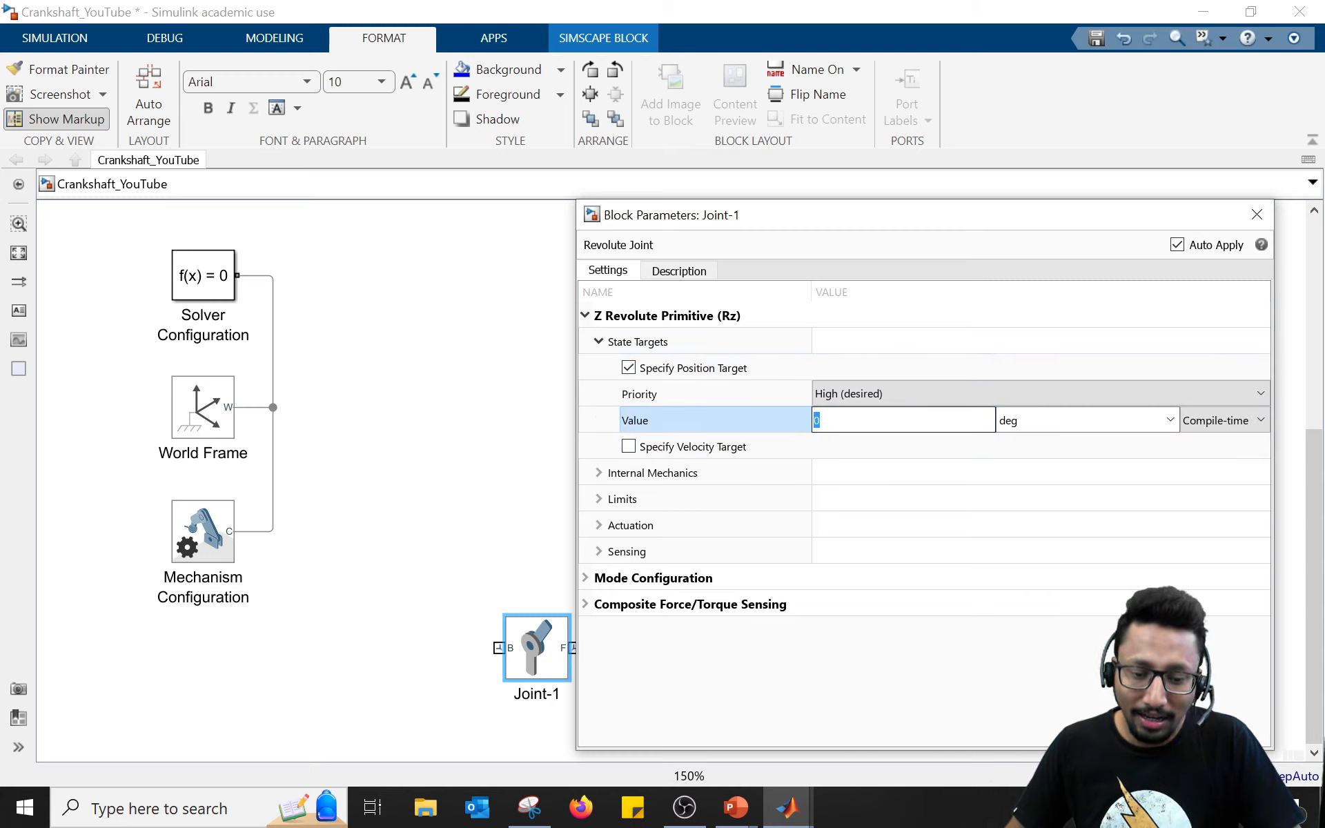
pyautogui.write('4')
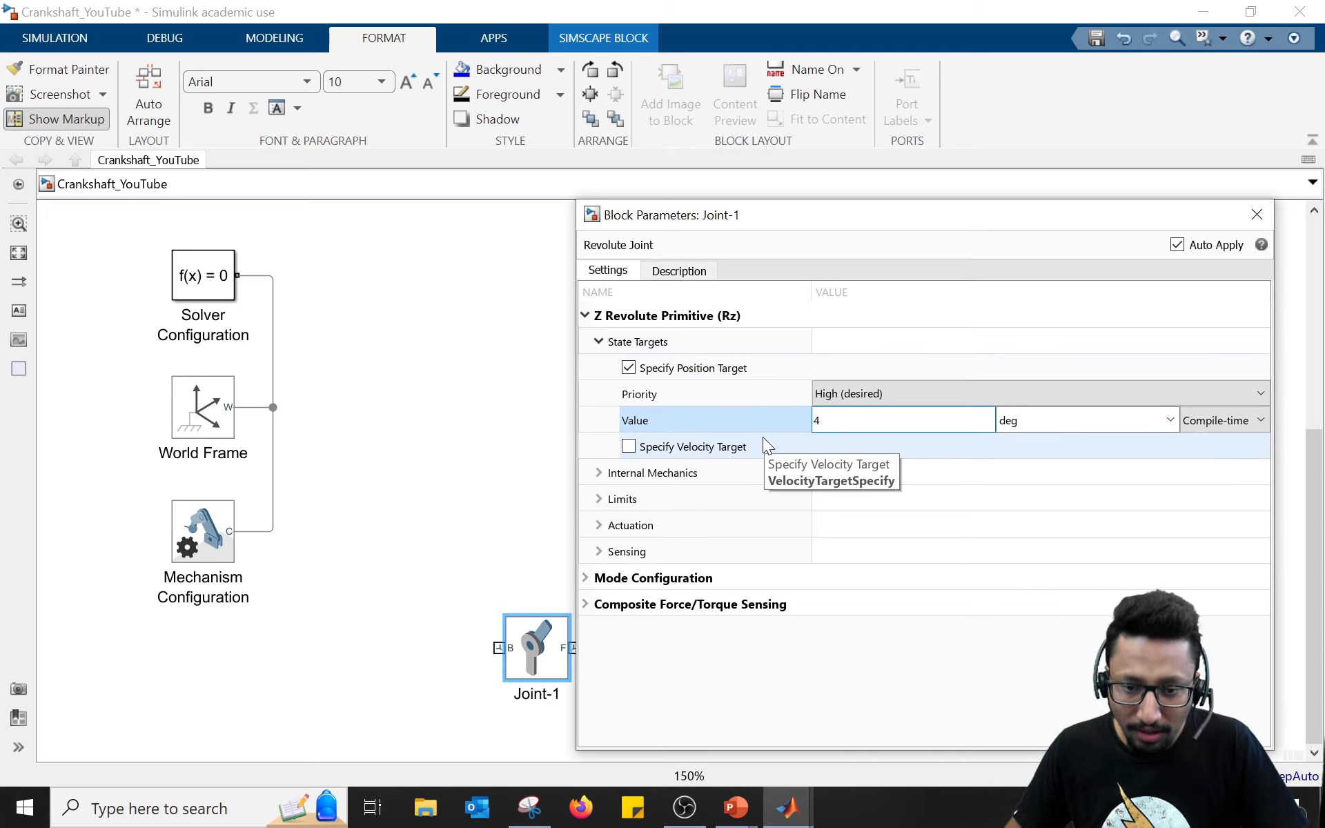
pyautogui.write('5')
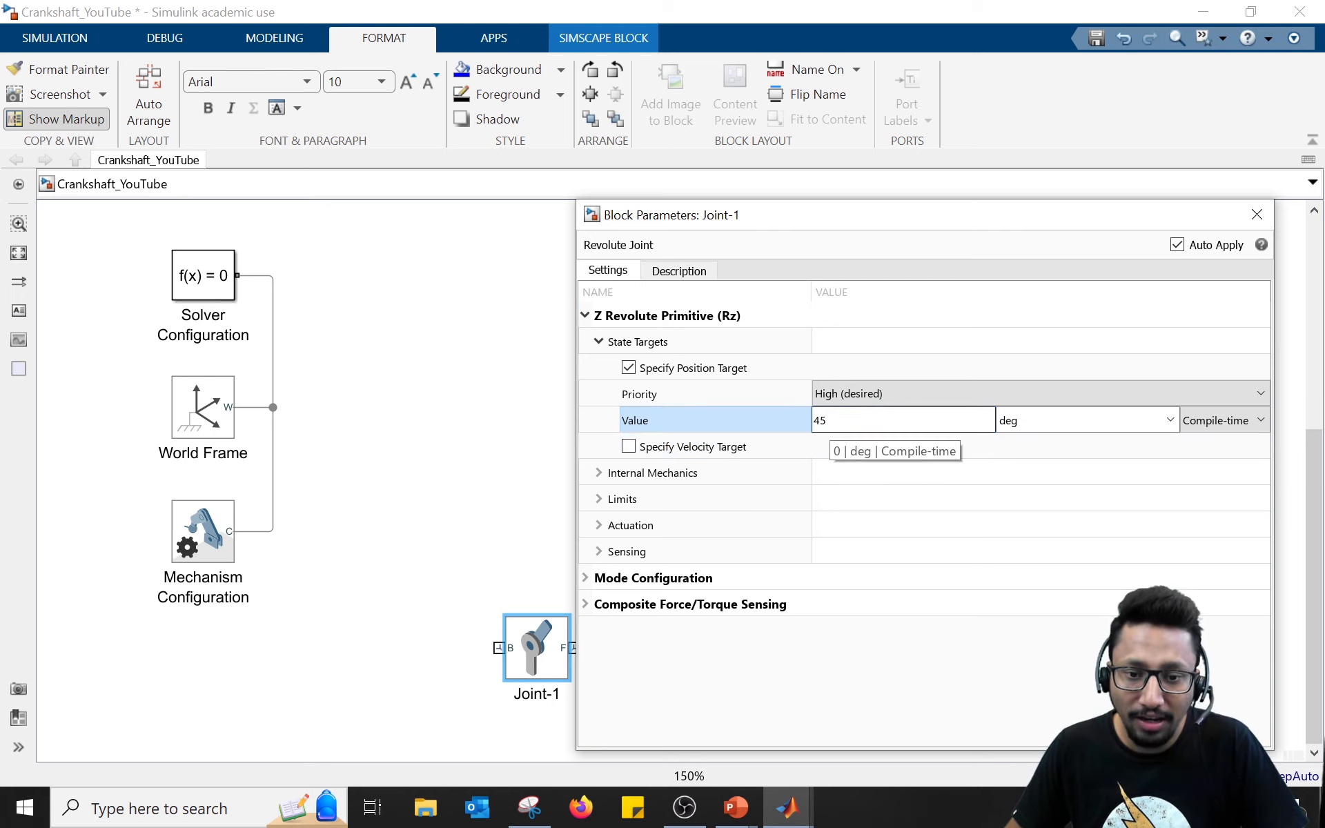
# Step: Try the Low (approximate) priority for Joint-1's position target, set it back to High (desired), and close the block settings
pyautogui.click(829, 395)
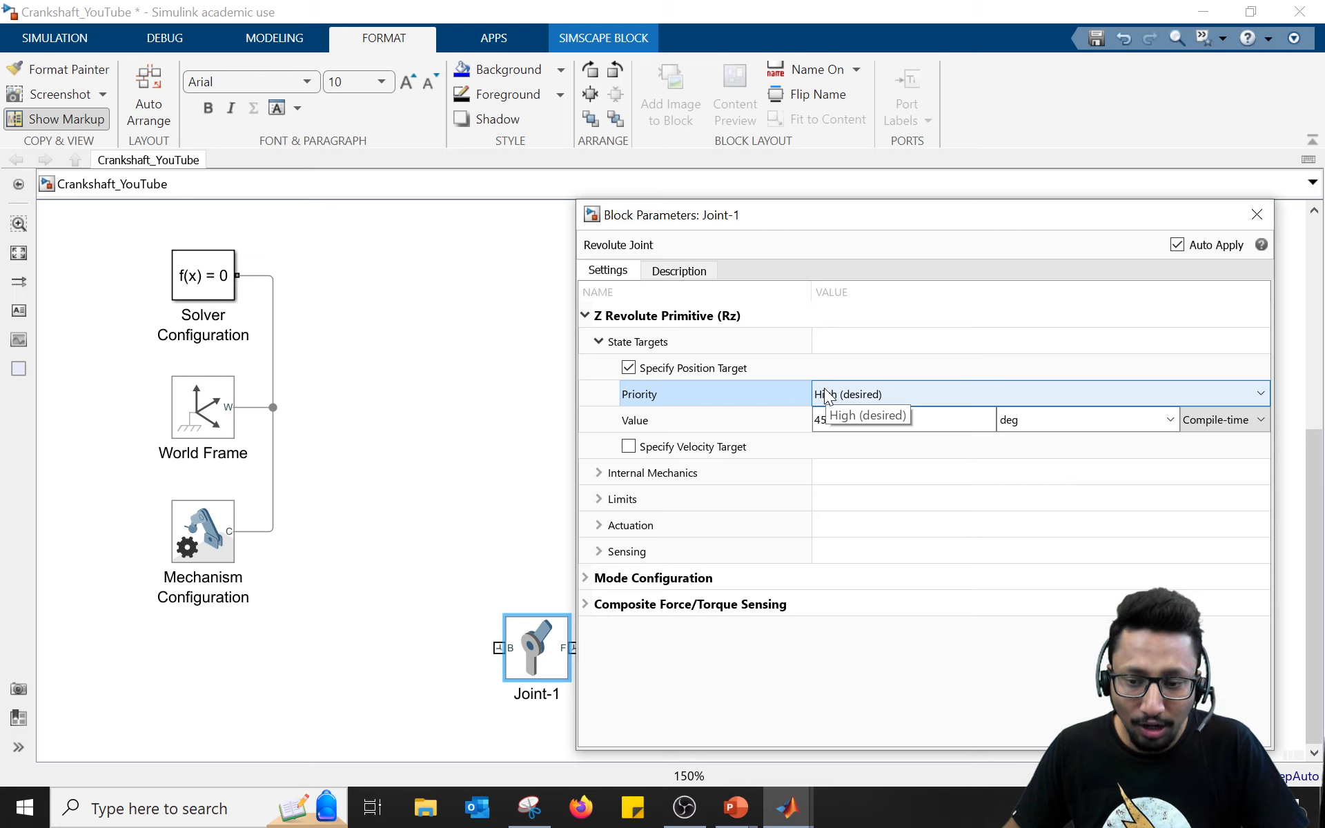
pyautogui.click(867, 398)
pyautogui.click(871, 402)
pyautogui.click(870, 399)
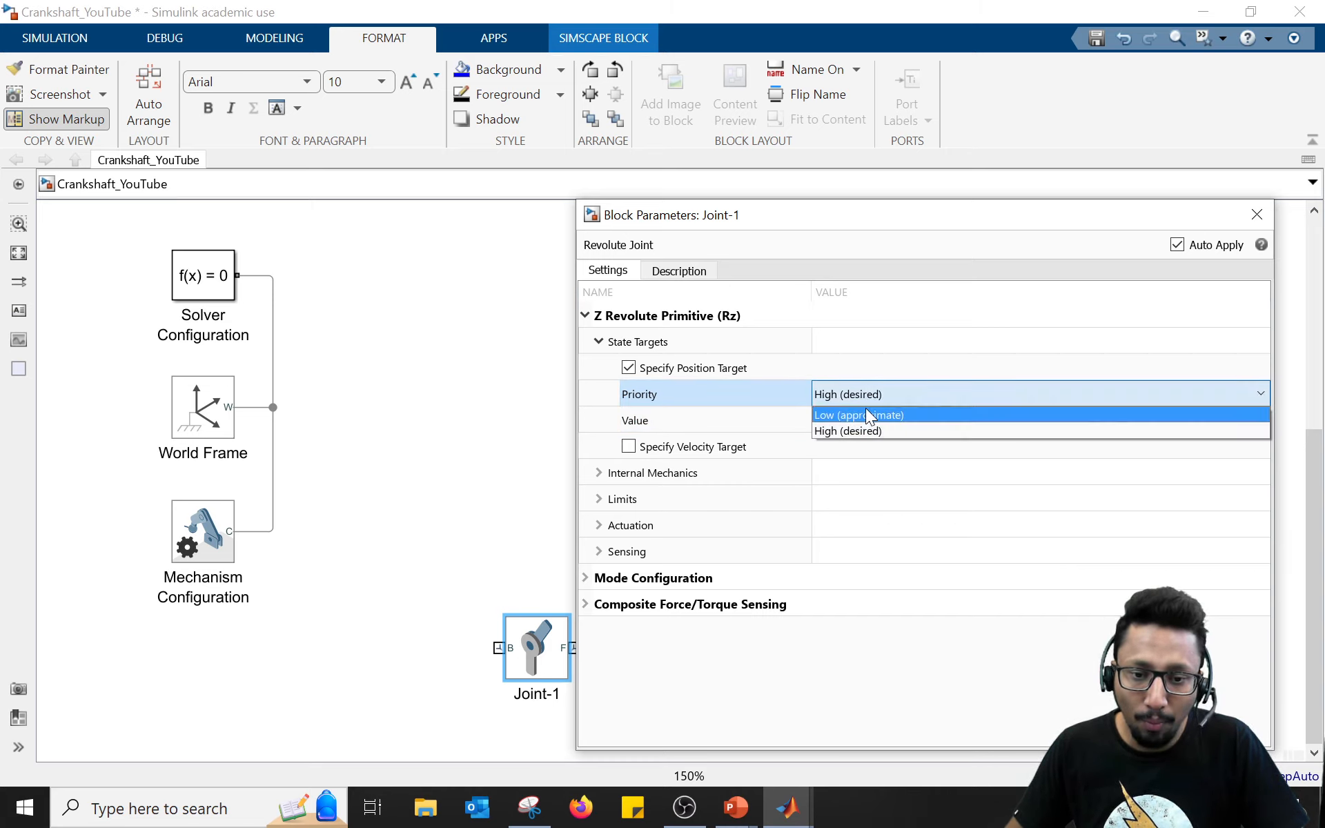
pyautogui.click(867, 415)
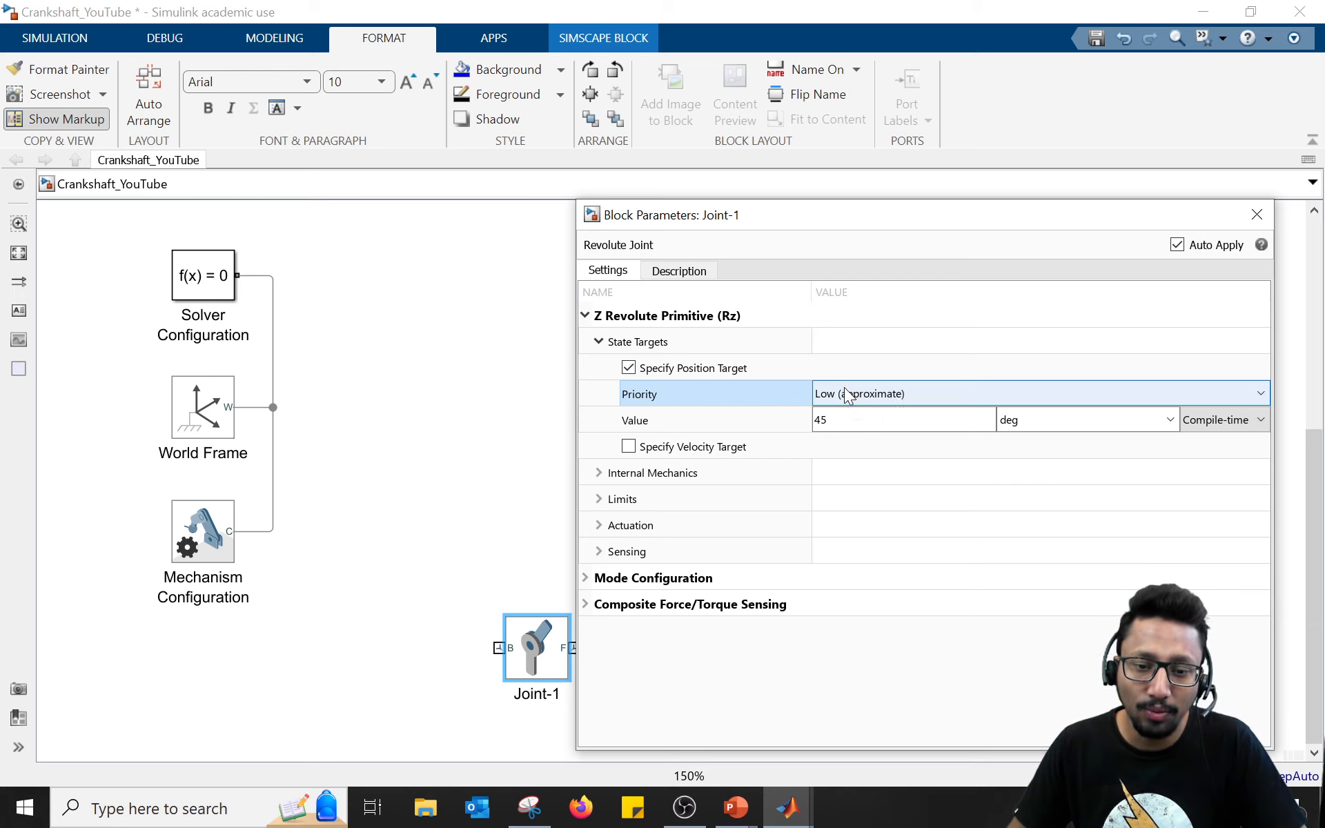
pyautogui.click(847, 383)
pyautogui.click(850, 435)
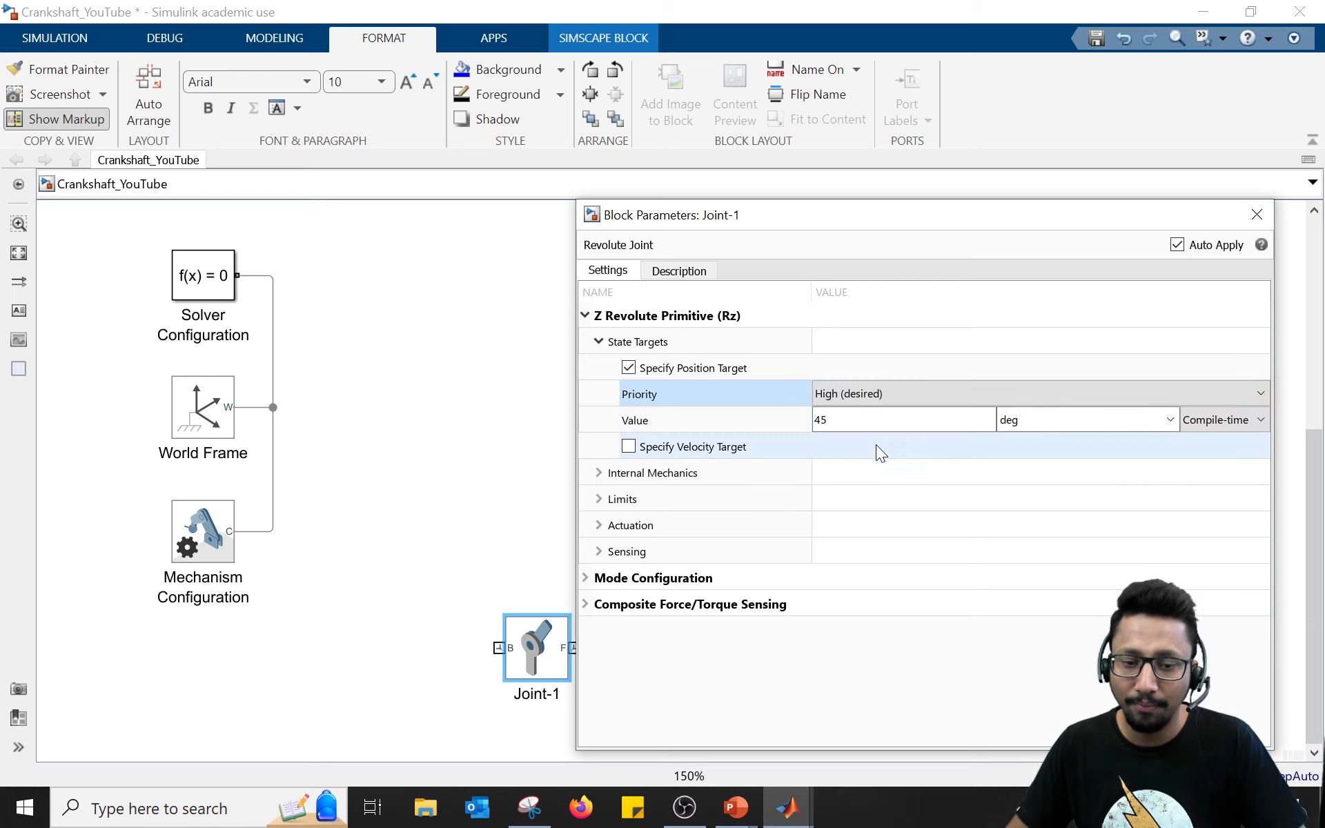
pyautogui.click(1257, 215)
# Step: Shift the Crank and Connecting rod blocks left of the Piston, vertically aligned with a wider gap between them
pyautogui.moveTo(762, 583); pyautogui.dragTo(716, 582)
pyautogui.moveTo(782, 522); pyautogui.dragTo(751, 570)
pyautogui.moveTo(738, 458); pyautogui.dragTo(688, 425)
pyautogui.click(785, 566)
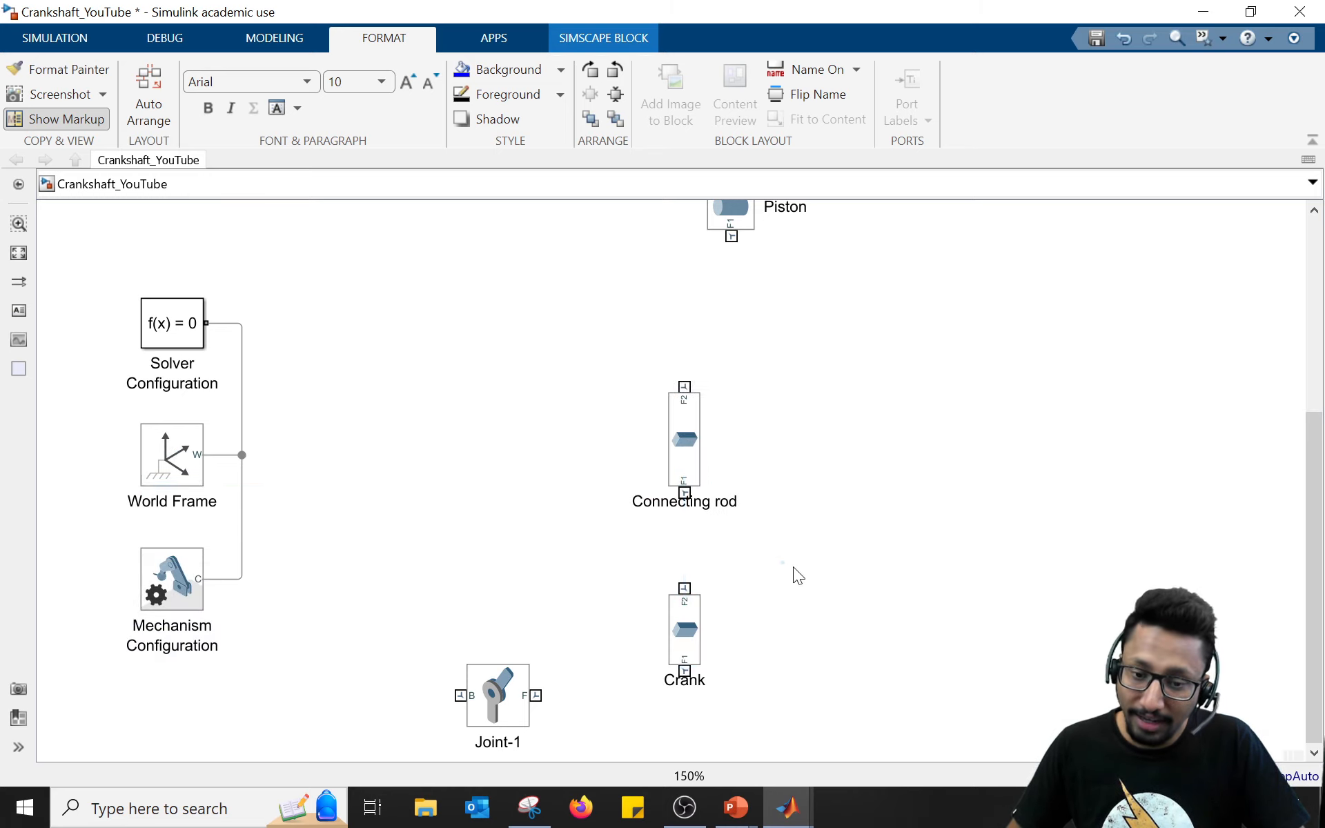
pyautogui.click(516, 677)
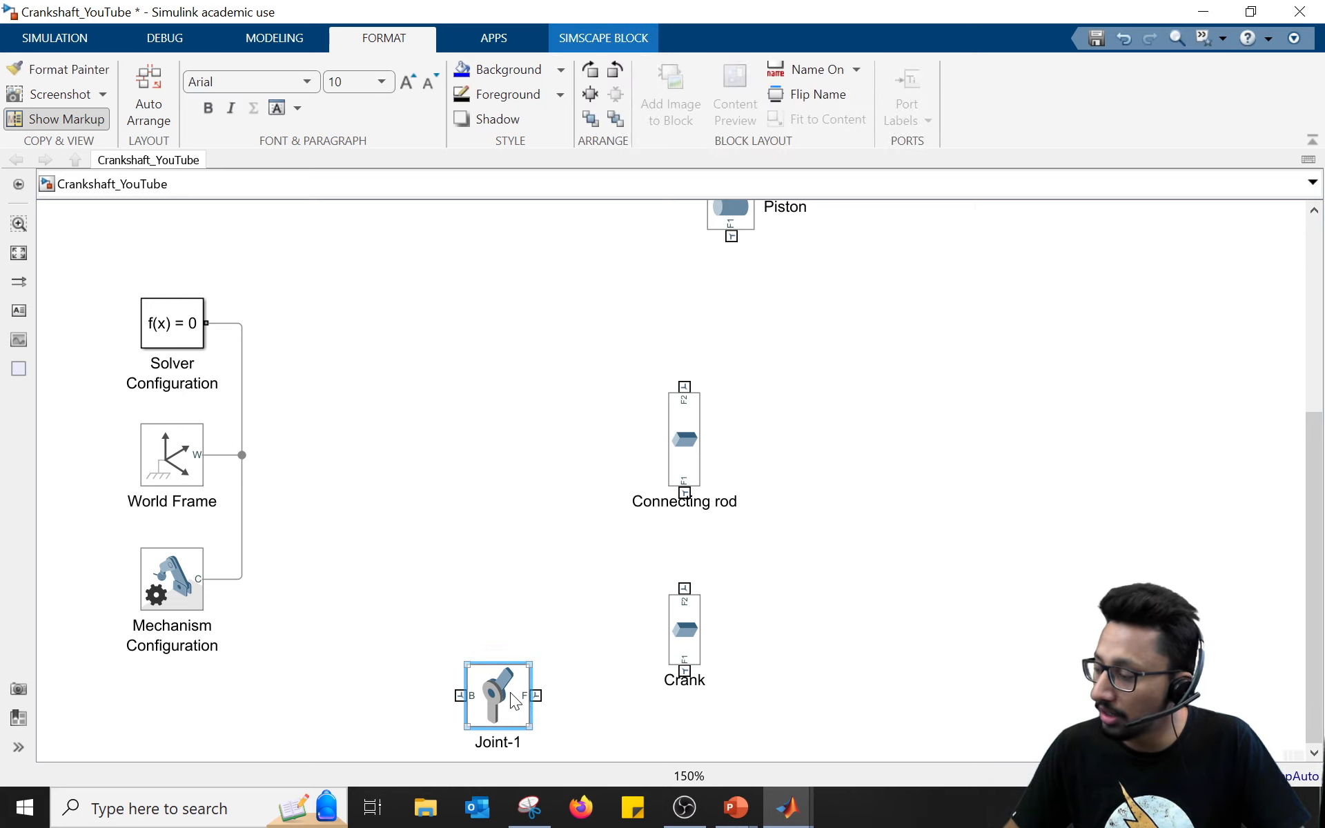
# Step: Add a second Revolute Joint block beside the gap between Connecting rod and Crank, and rename it Joint-2
pyautogui.doubleClick(797, 560)
pyautogui.write('revolu')
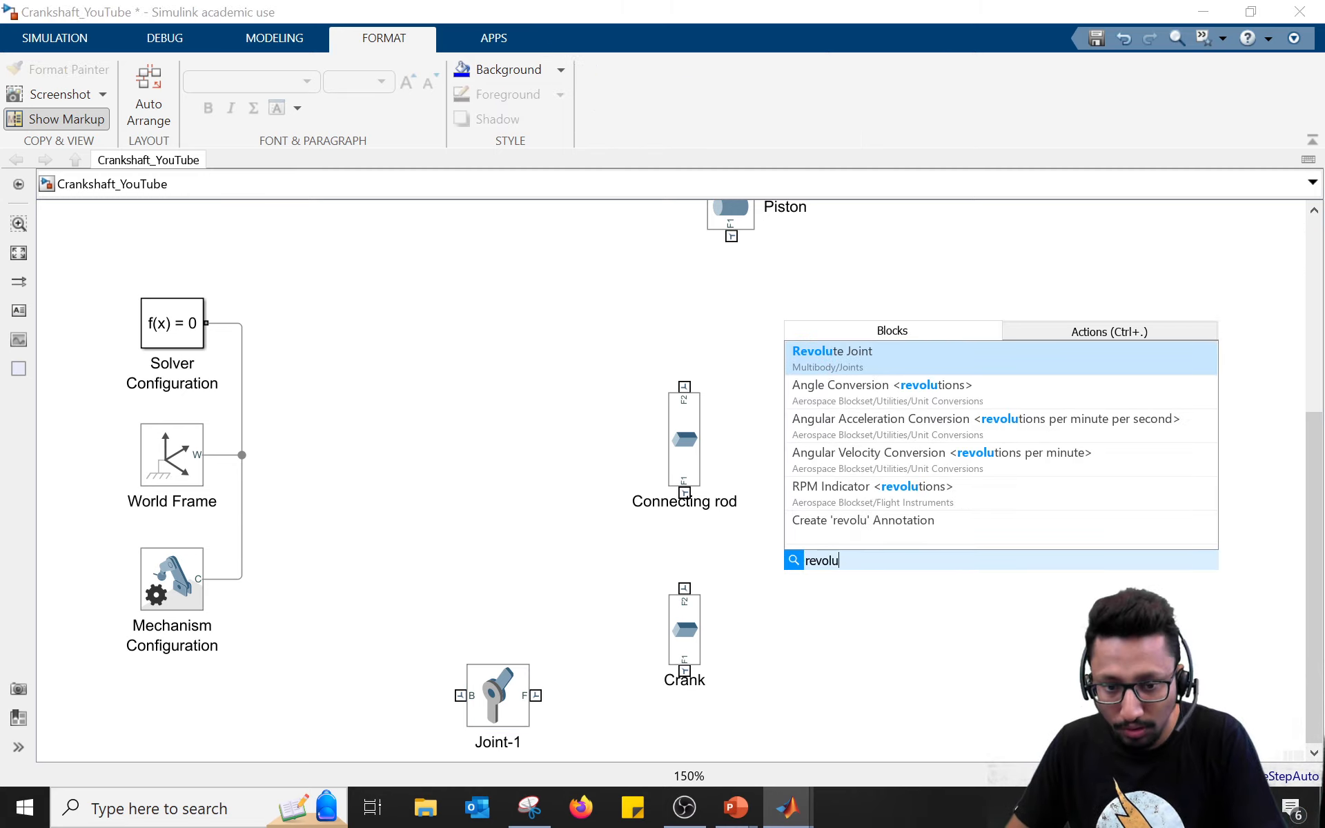
pyautogui.press('Return')
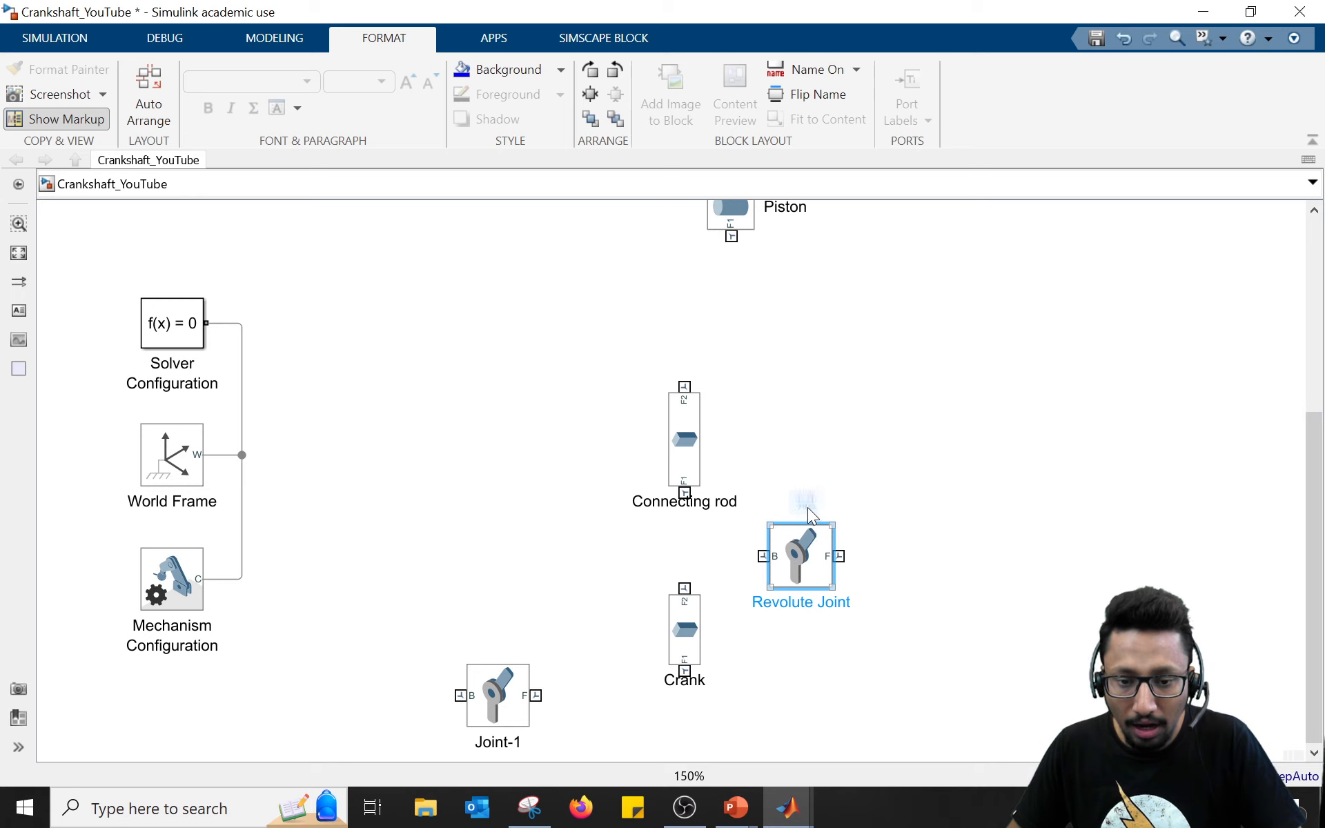
pyautogui.doubleClick(780, 601)
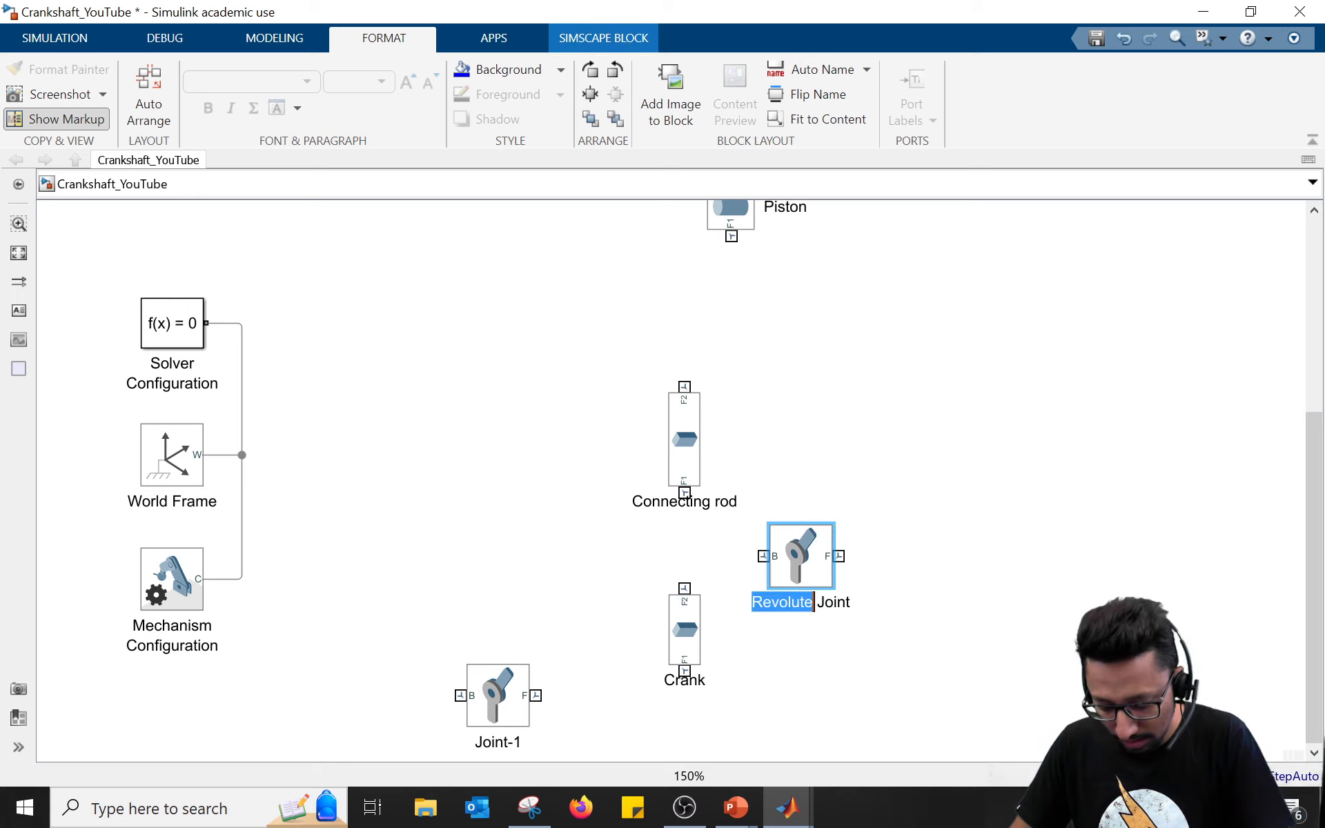
pyautogui.write('Joint-2')
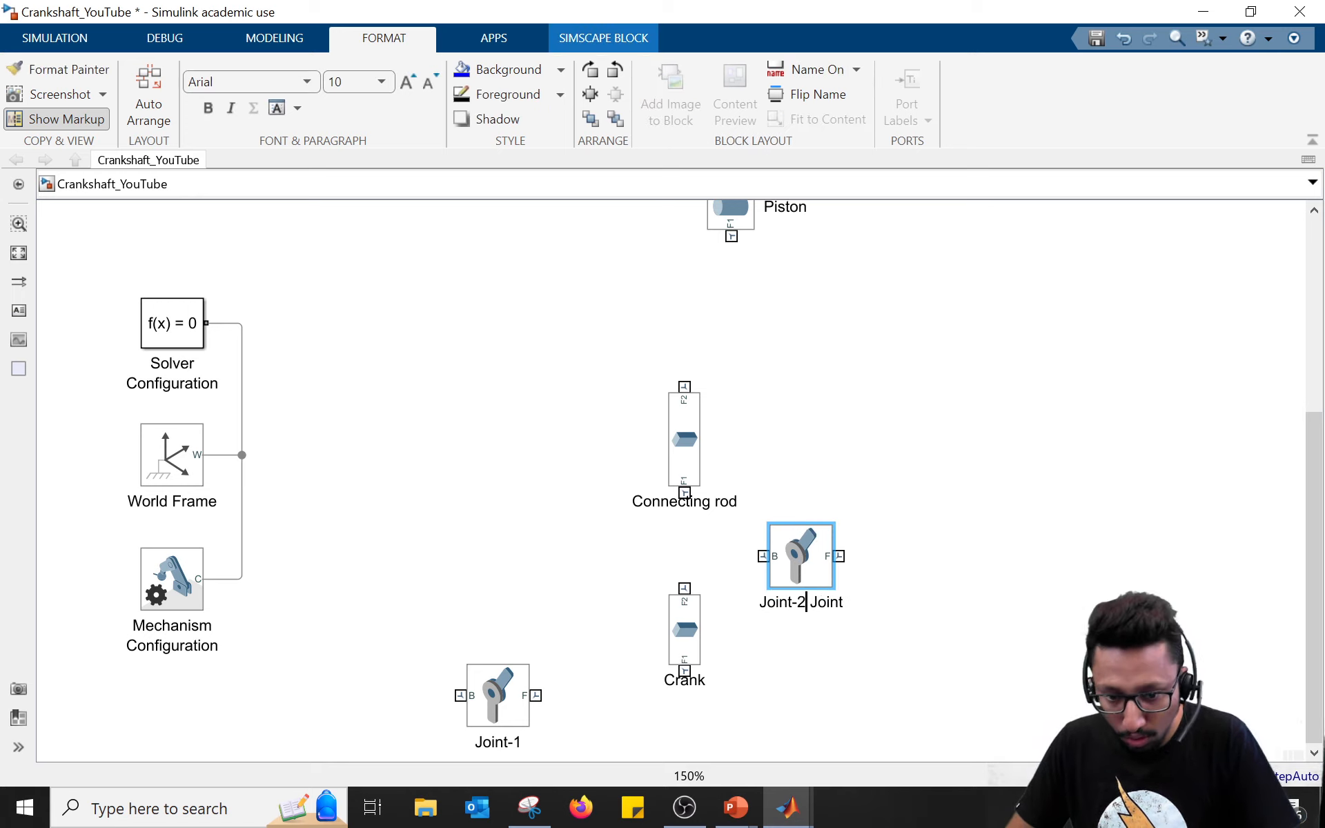
pyautogui.press('Delete')
pyautogui.press('Delete')
pyautogui.press('Delete')
pyautogui.press('Delete')
pyautogui.press('Delete')
pyautogui.press('Delete')
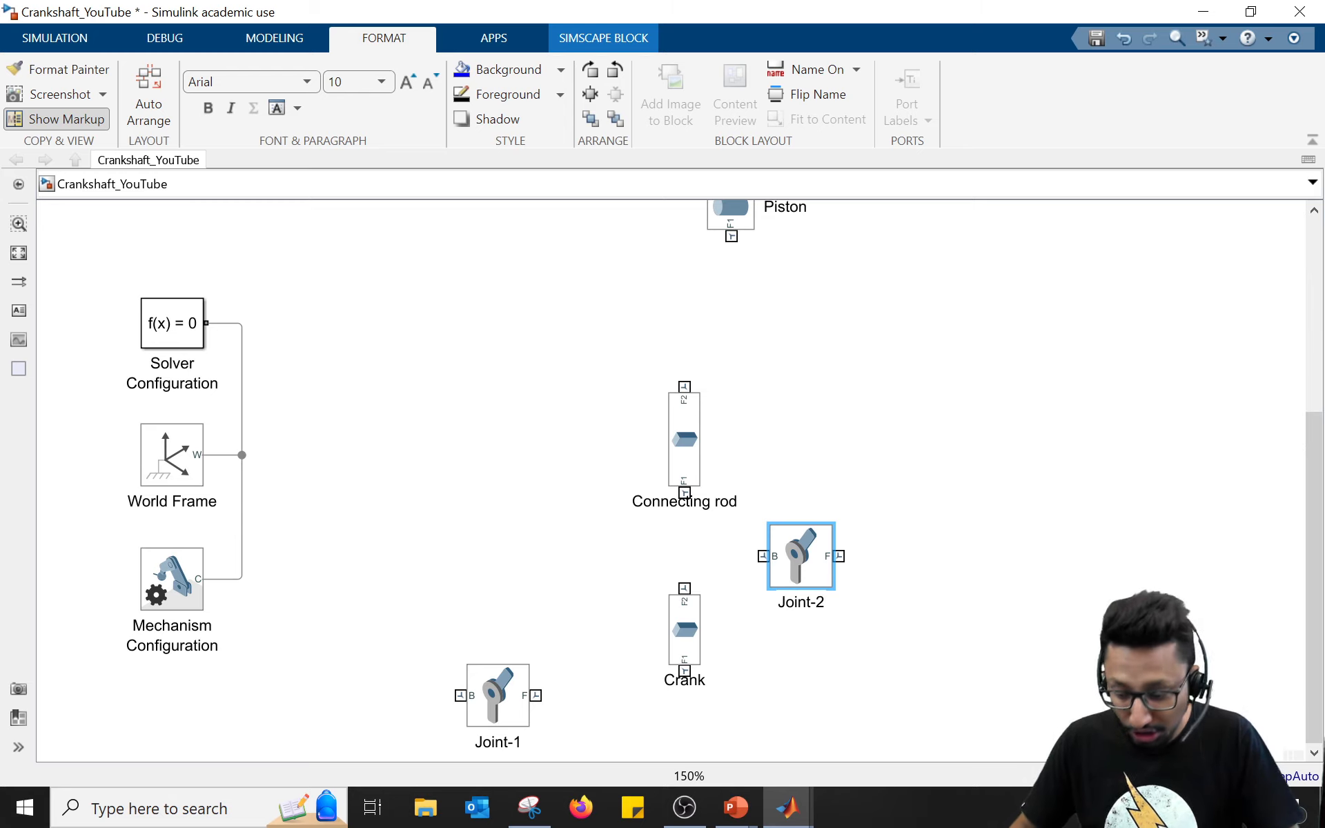
# Step: Extend the Joint-2 block name with (Crank-pin) on a second line and move the block slightly farther from the Crank
pyautogui.write('()')
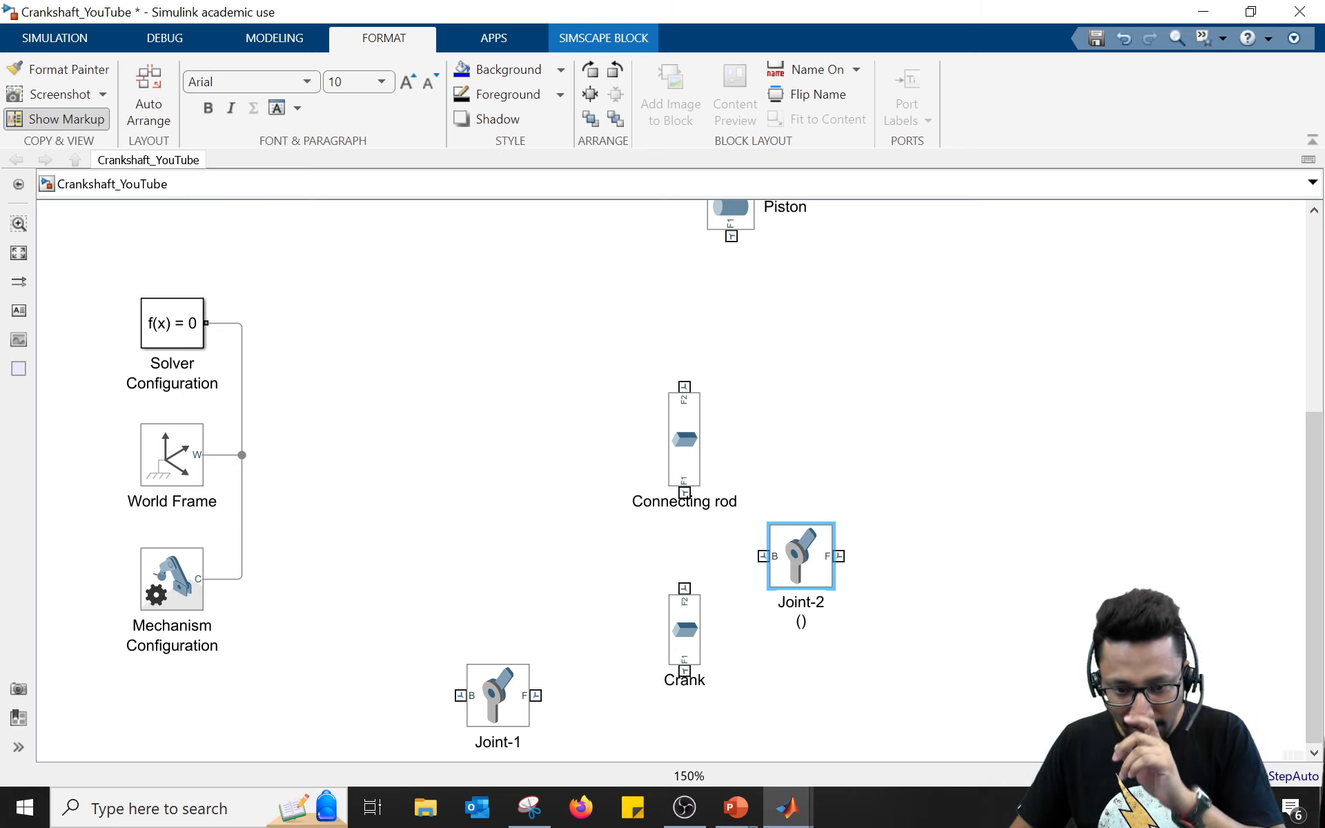
pyautogui.write('Crank')
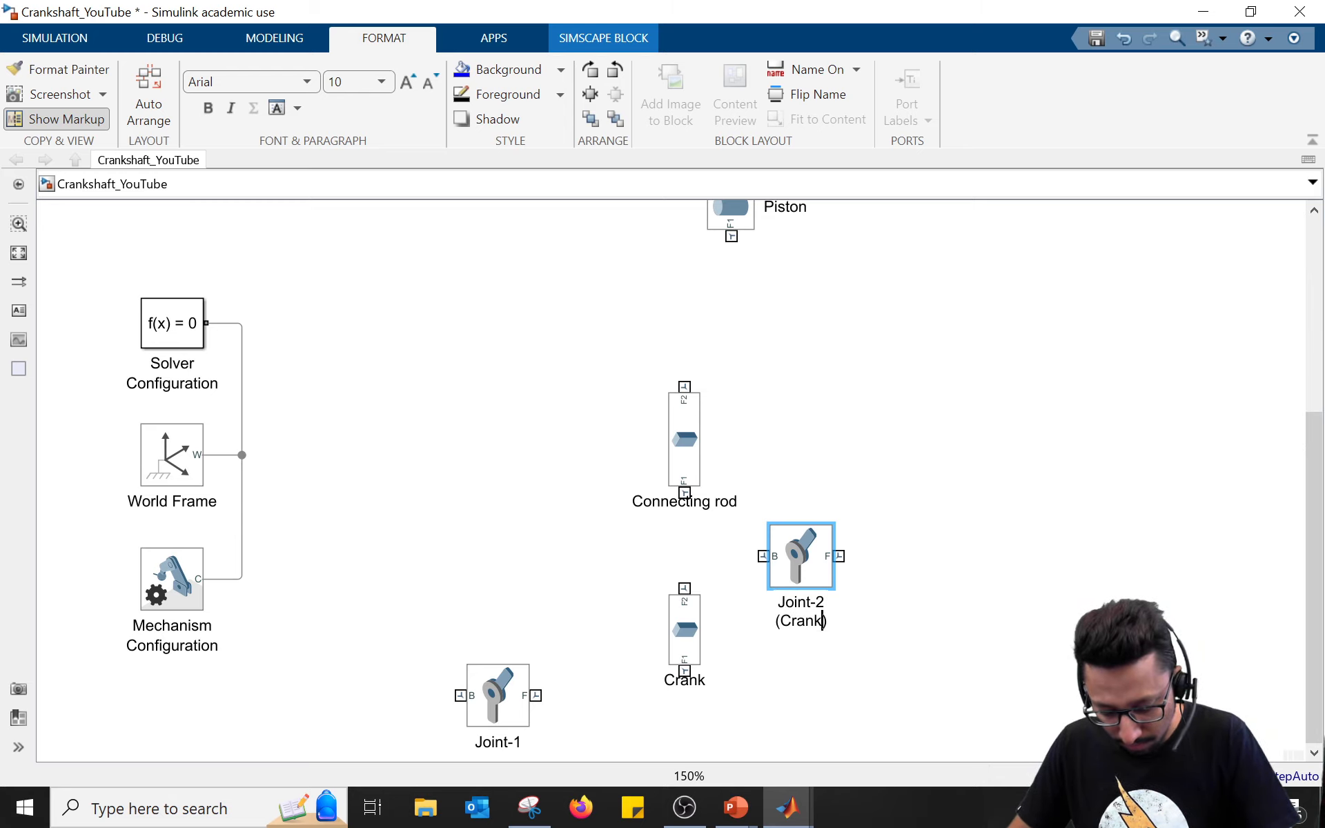
pyautogui.write('-pin')
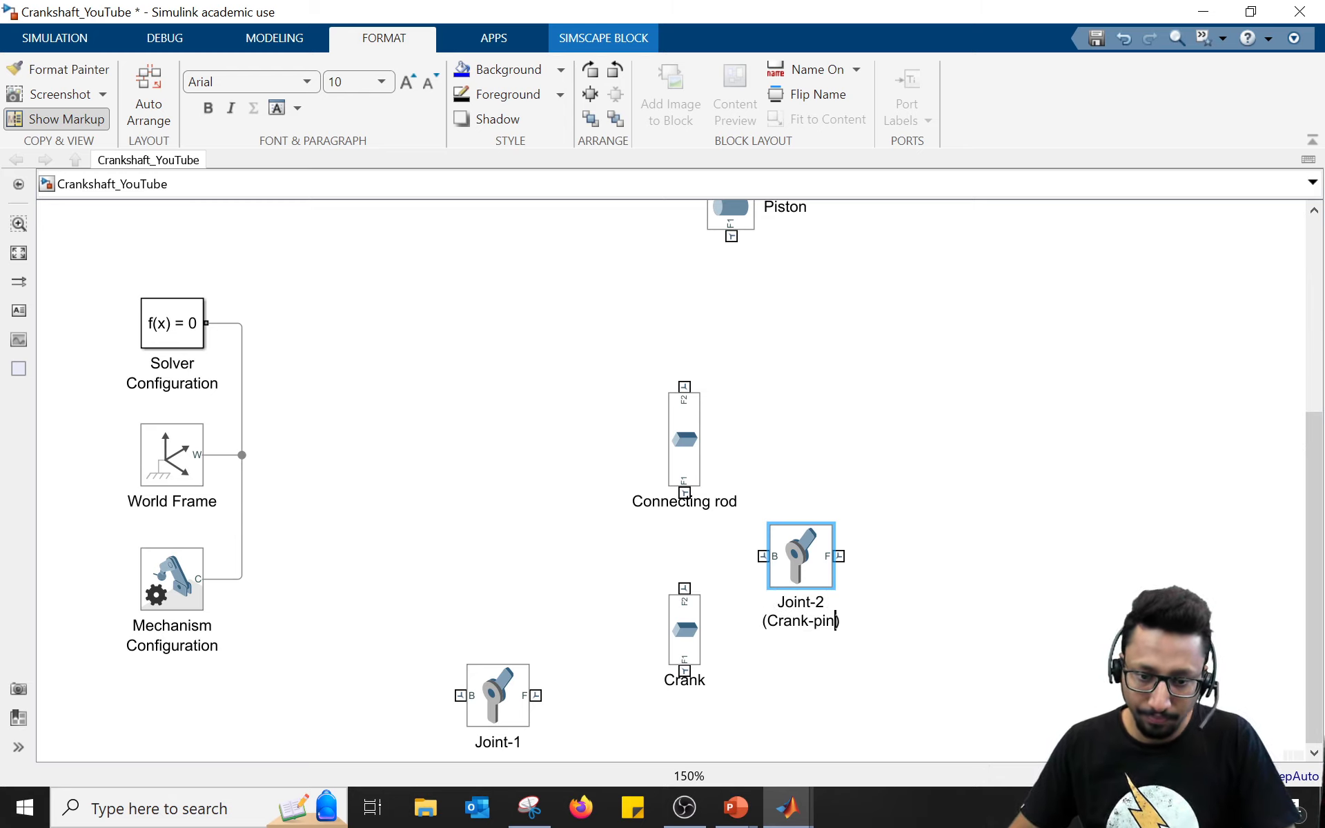
pyautogui.press('Escape')
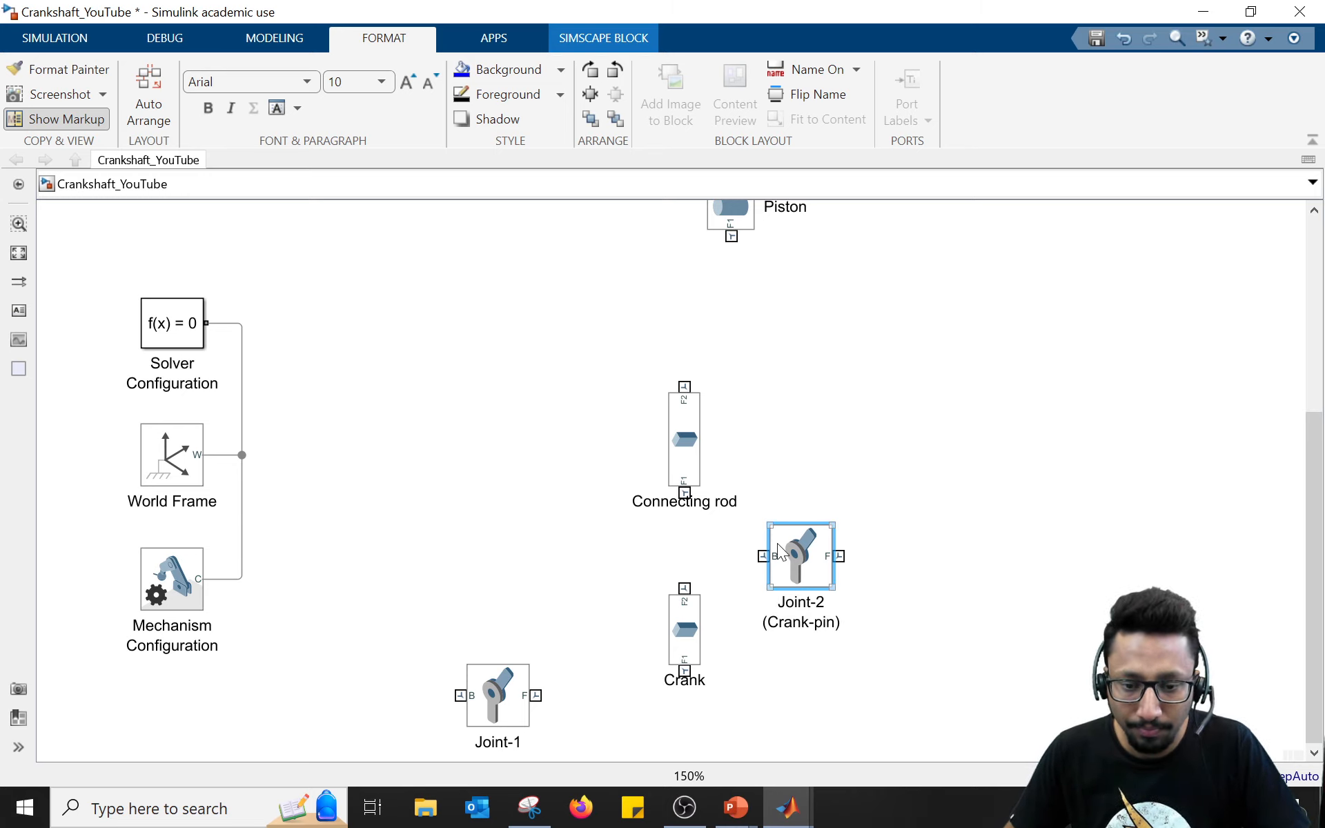
pyautogui.moveTo(794, 554); pyautogui.dragTo(817, 554)
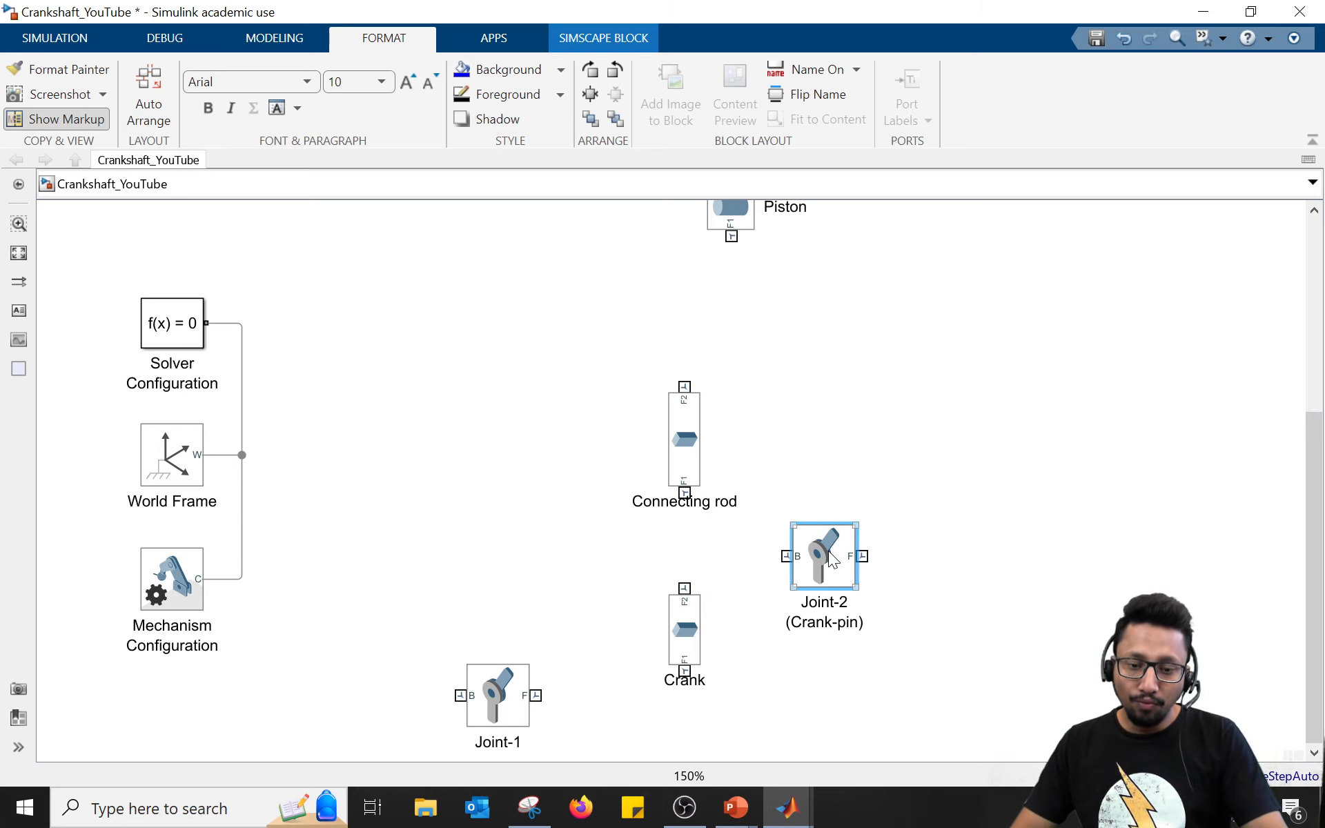
# Step: Rotate the Joint-2 block so F faces the Connecting rod and B the Crank, and place it between them with the Crank lowered
pyautogui.moveTo(828, 551); pyautogui.dragTo(820, 543)
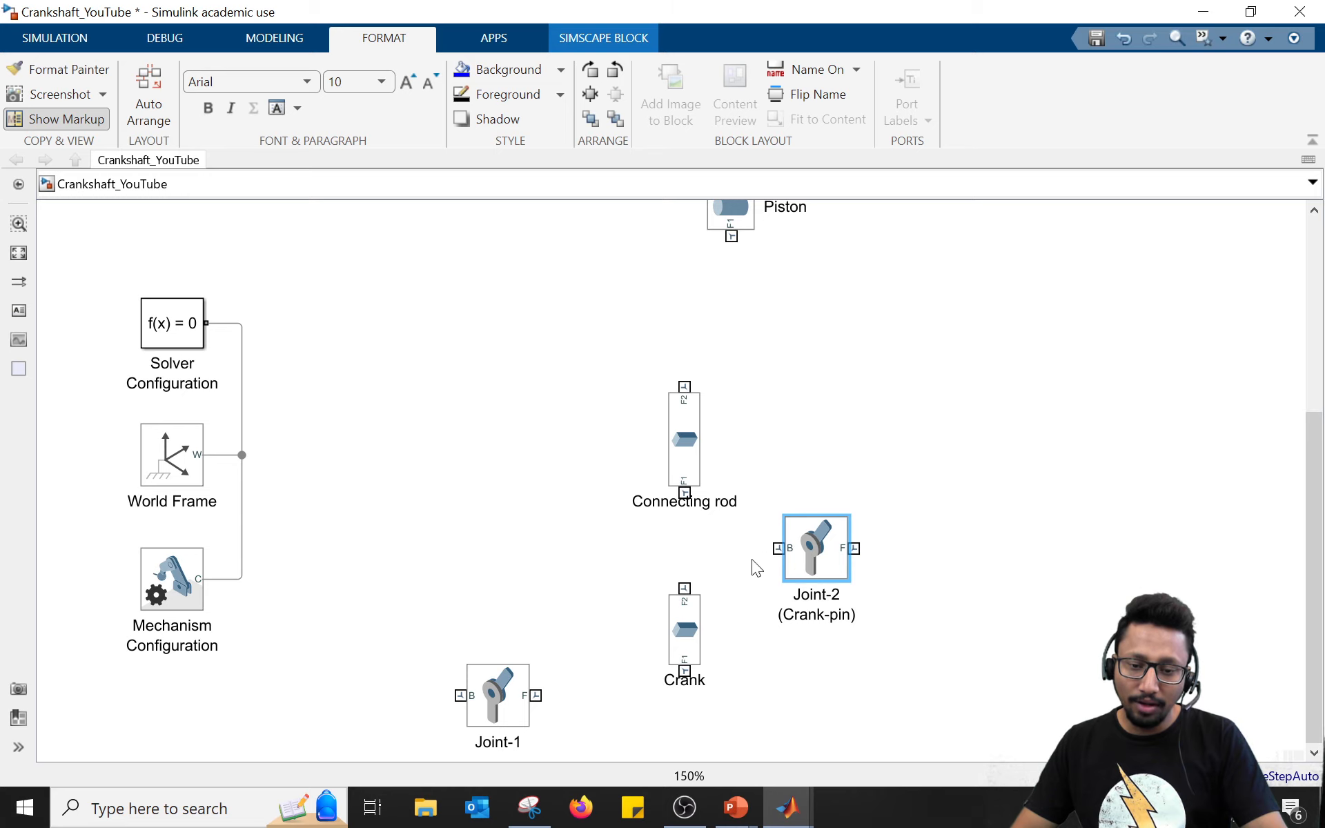
pyautogui.click(966, 591)
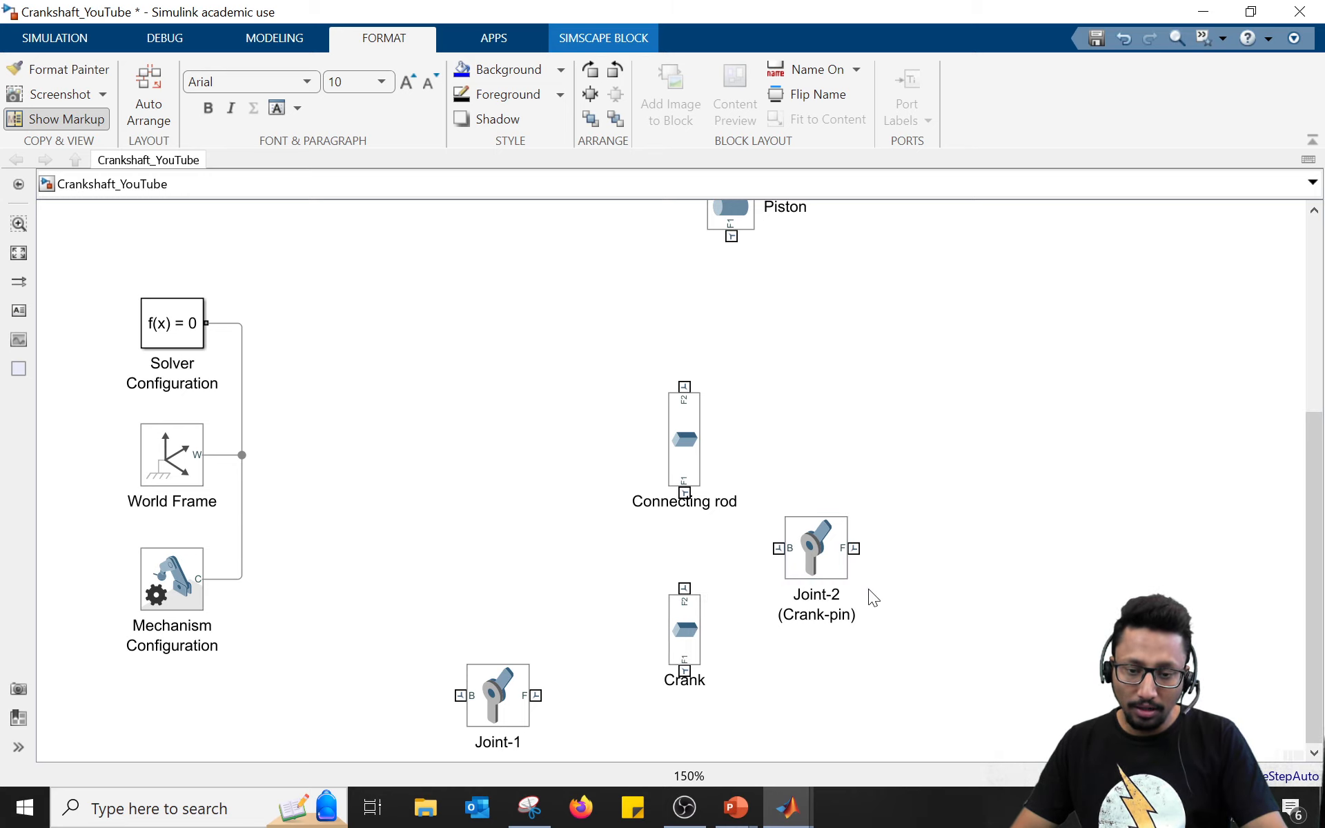
pyautogui.click(809, 558)
pyautogui.hotkey('ctrl', 'r')
pyautogui.hotkey('ctrl', 'r')
pyautogui.hotkey('ctrl', 'r')
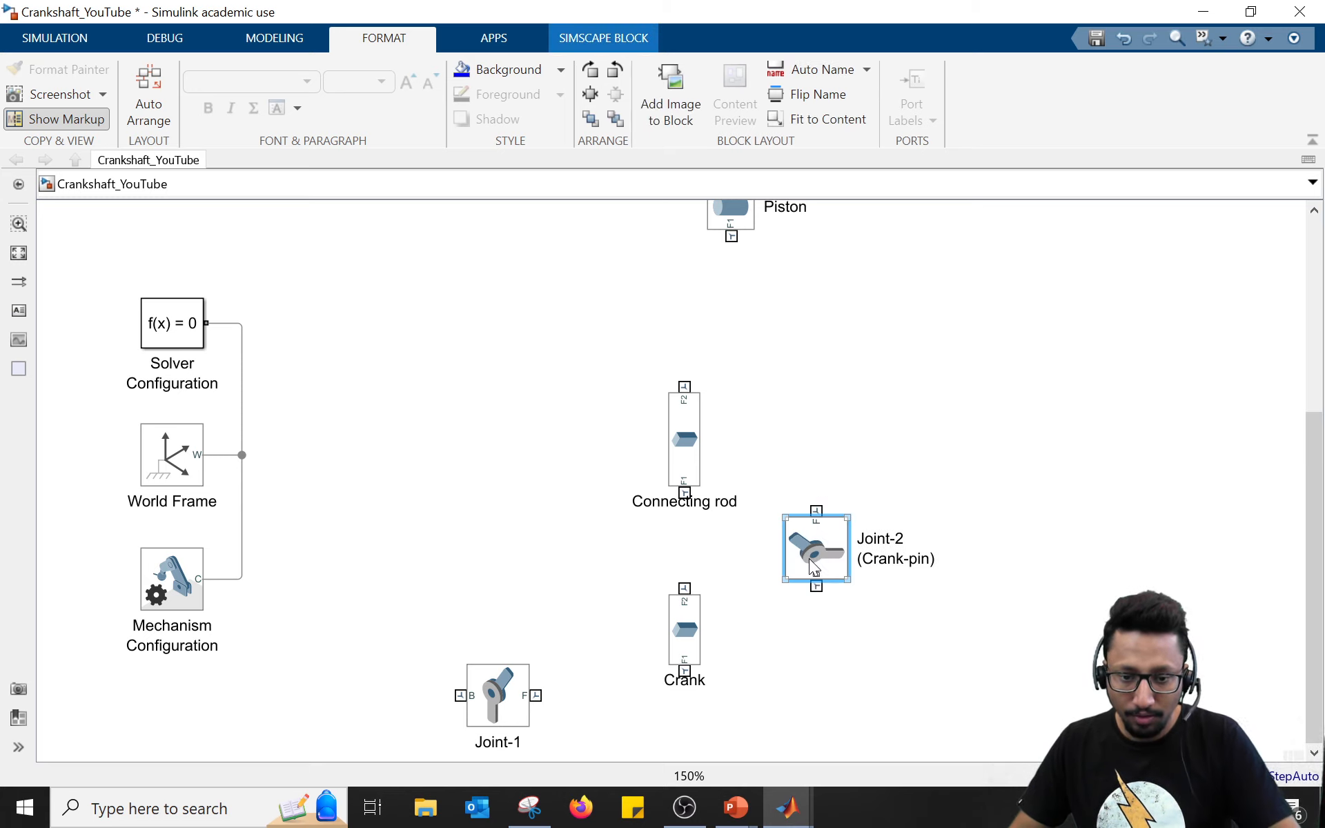
pyautogui.moveTo(683, 621); pyautogui.dragTo(683, 643)
pyautogui.moveTo(808, 565); pyautogui.dragTo(697, 566)
pyautogui.click(783, 485)
pyautogui.moveTo(684, 492); pyautogui.dragTo(686, 510)
pyautogui.click(686, 509)
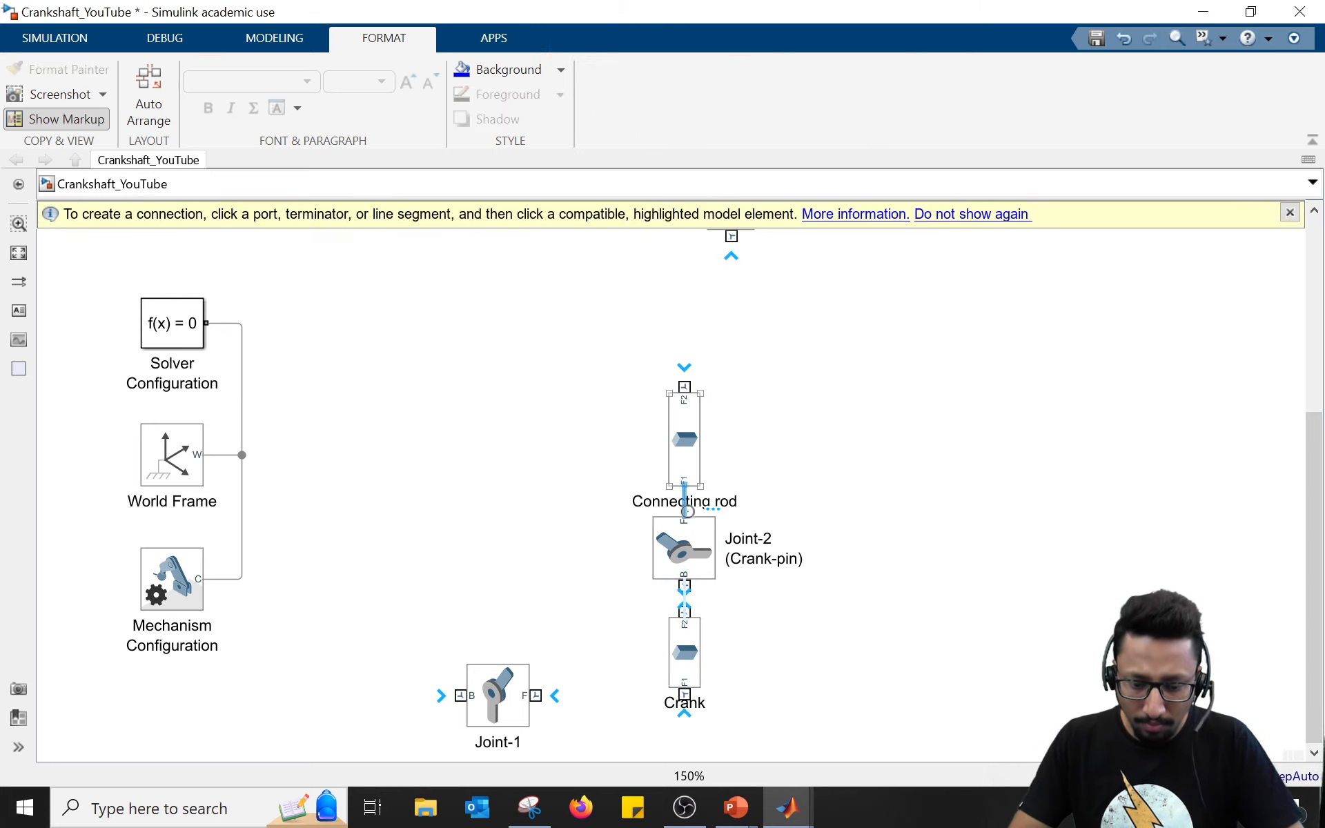
pyautogui.click(768, 616)
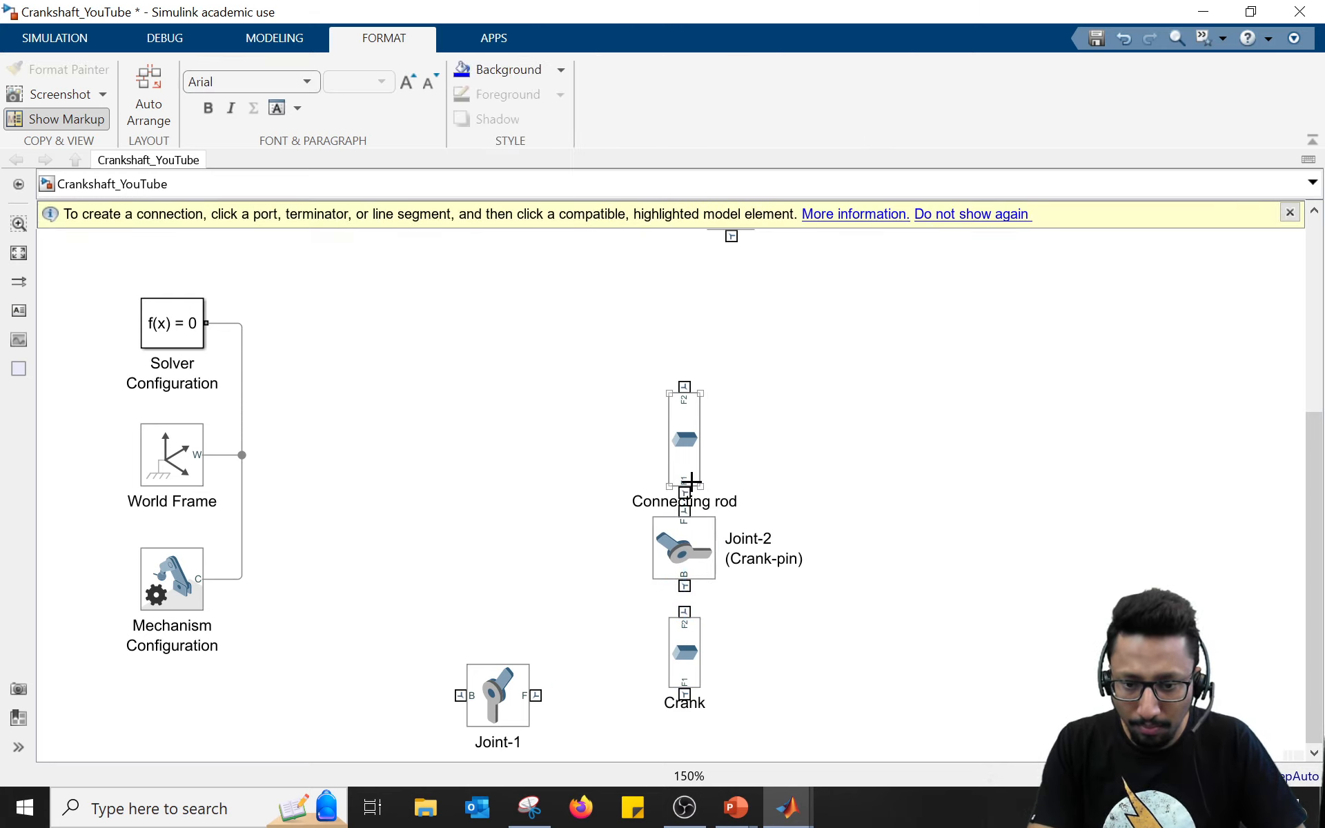
# Step: Move the Connecting rod block slightly up to widen its gap to Joint-2
pyautogui.moveTo(699, 444); pyautogui.dragTo(698, 429)
pyautogui.click(889, 497)
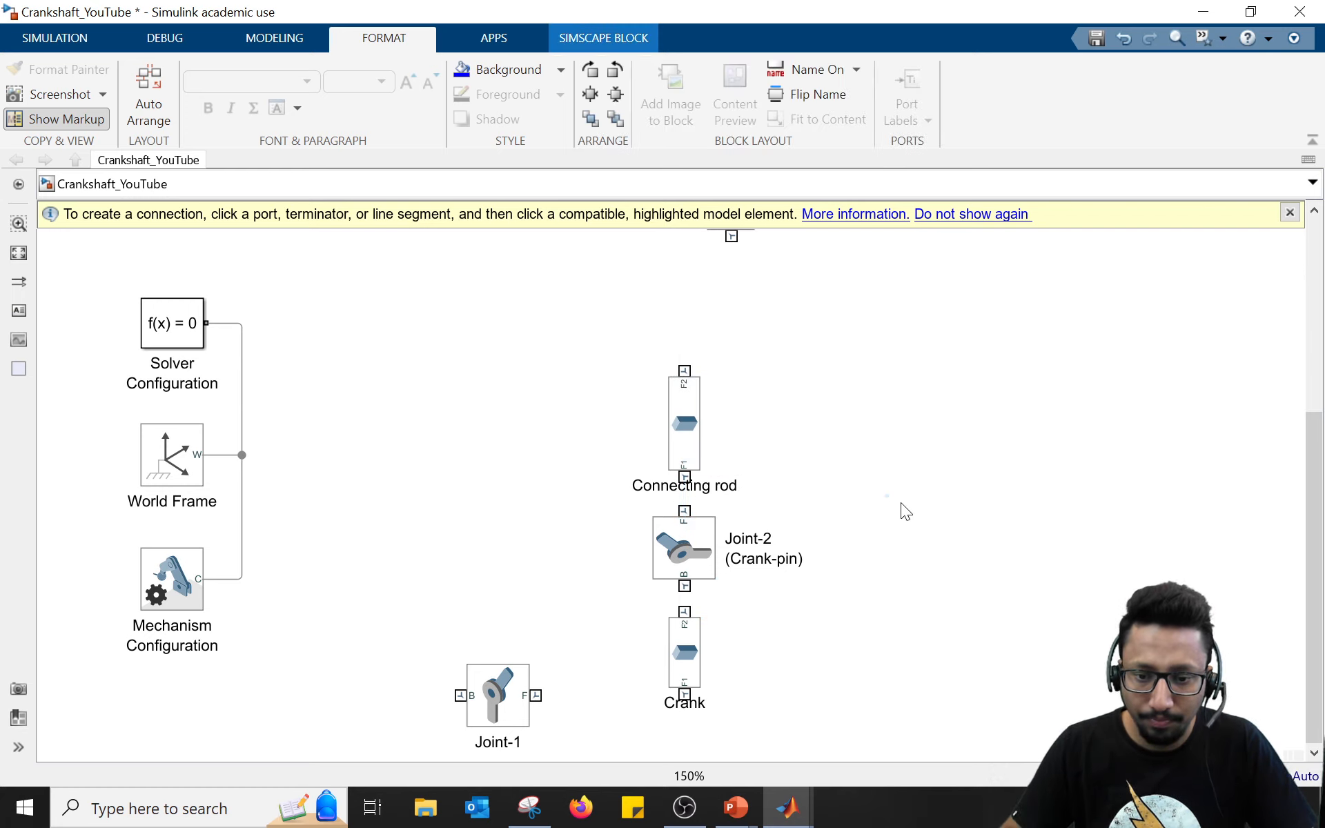
# Step: Place a duplicate of the Joint-2 (Crank-pin) block beside the gap between the Connecting rod and the Piston
pyautogui.scroll(-2, 883, 476)
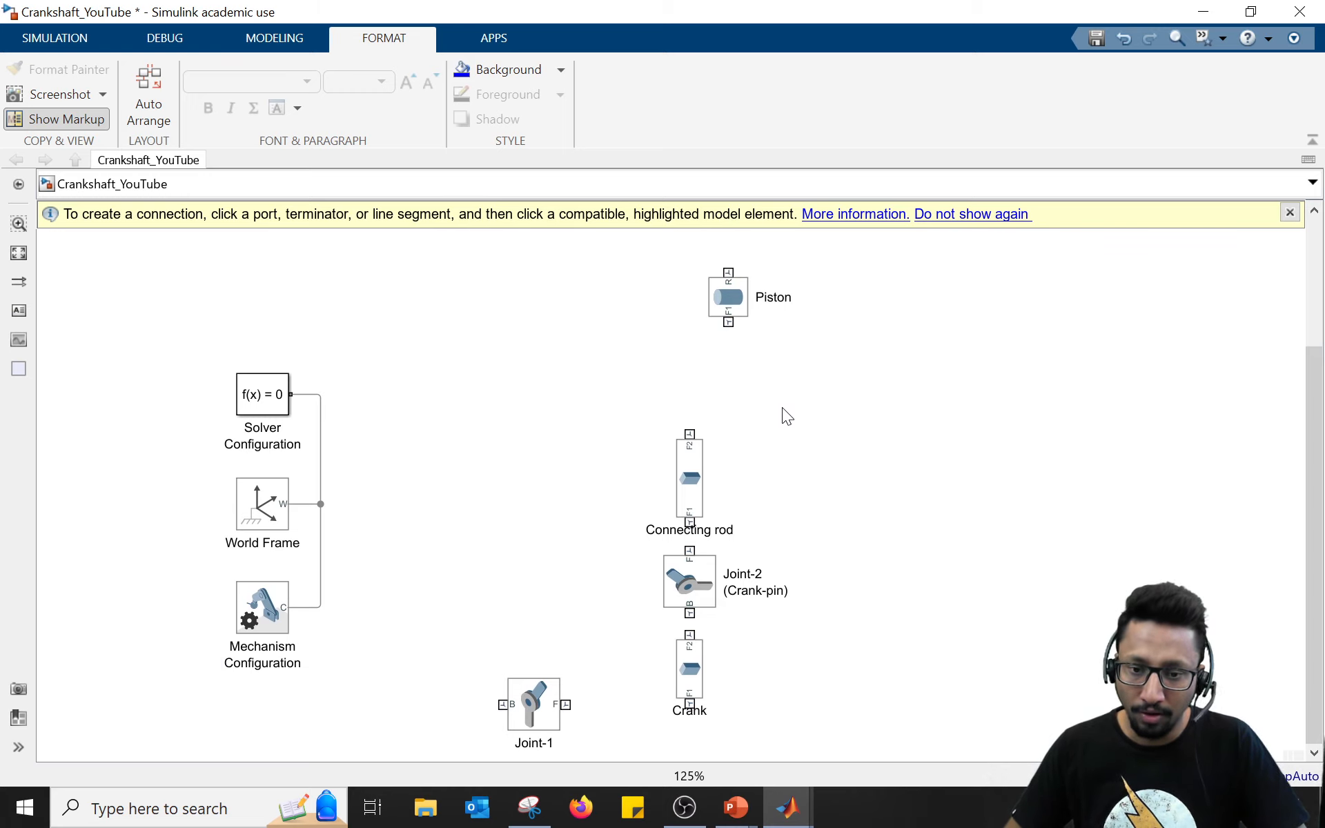
pyautogui.doubleClick(801, 408)
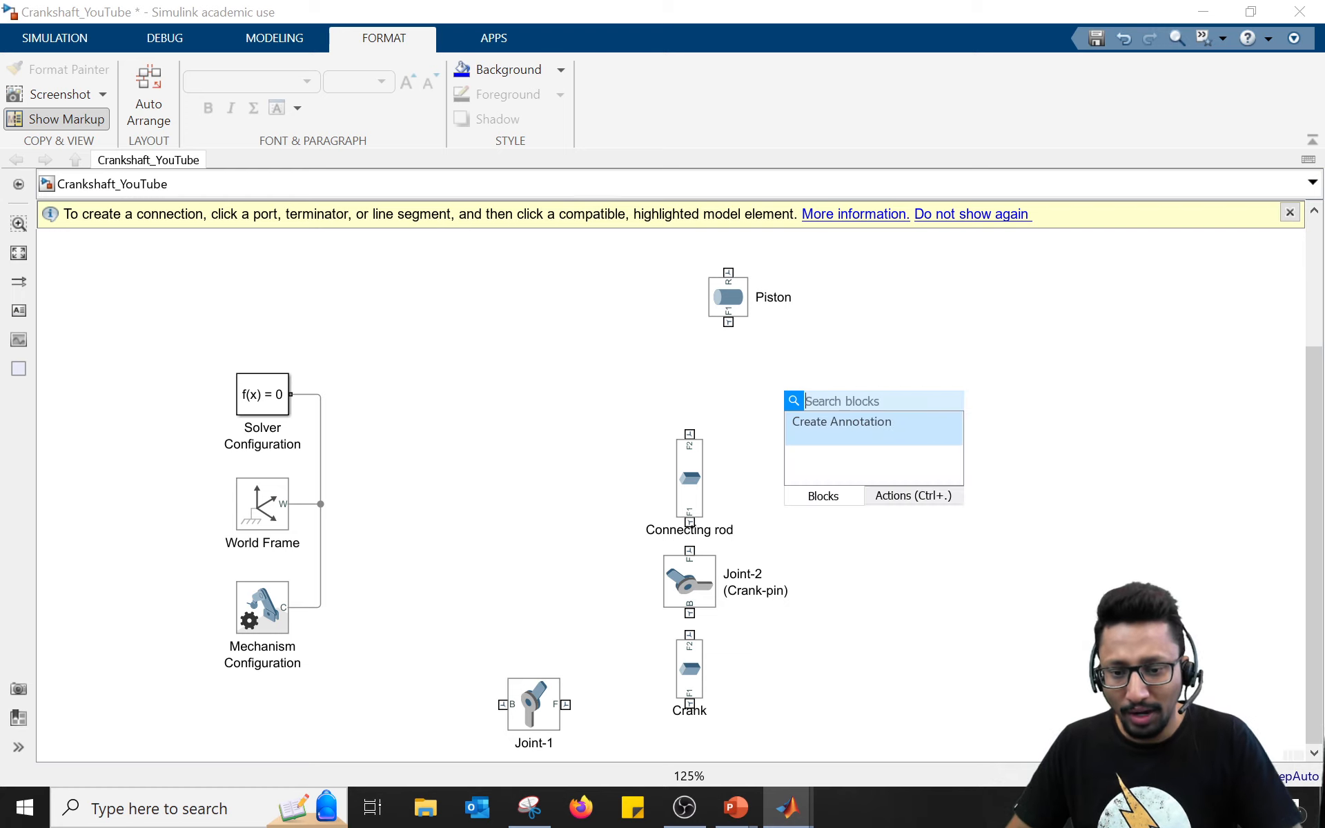
pyautogui.click(869, 534)
pyautogui.click(692, 586)
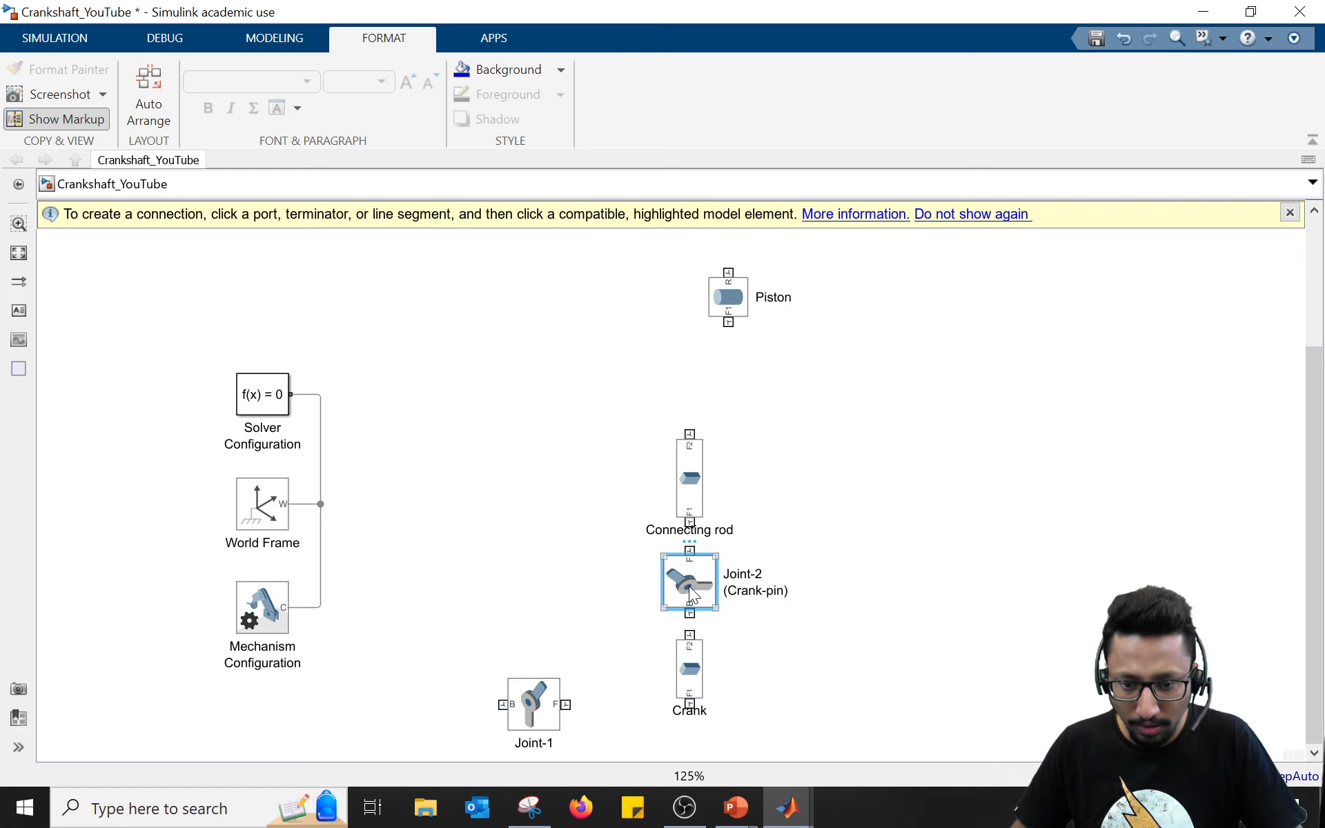
pyautogui.moveTo(692, 587); pyautogui.dragTo(824, 410)
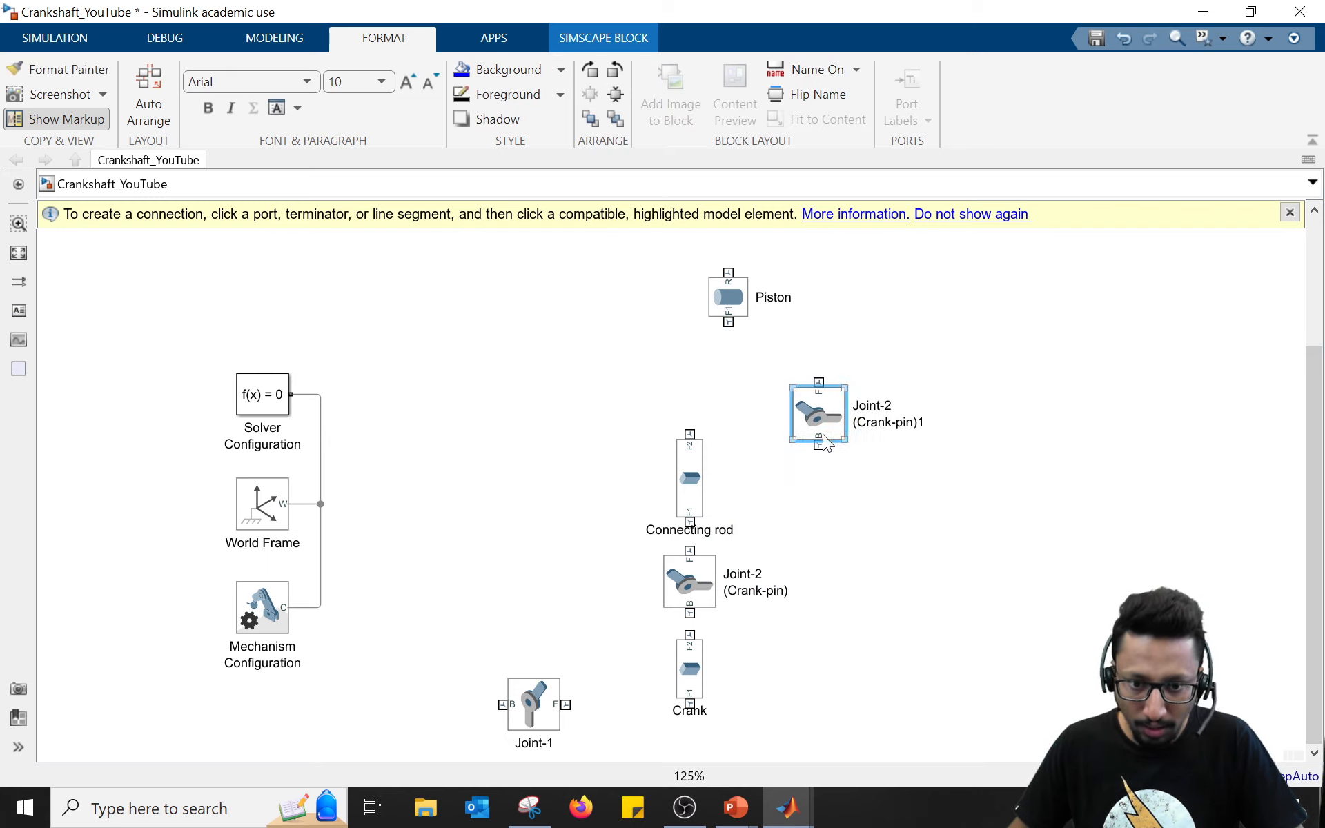
# Step: Rename the duplicated joint Joint-3, with (Piston-pin) on the second line
pyautogui.click(886, 406)
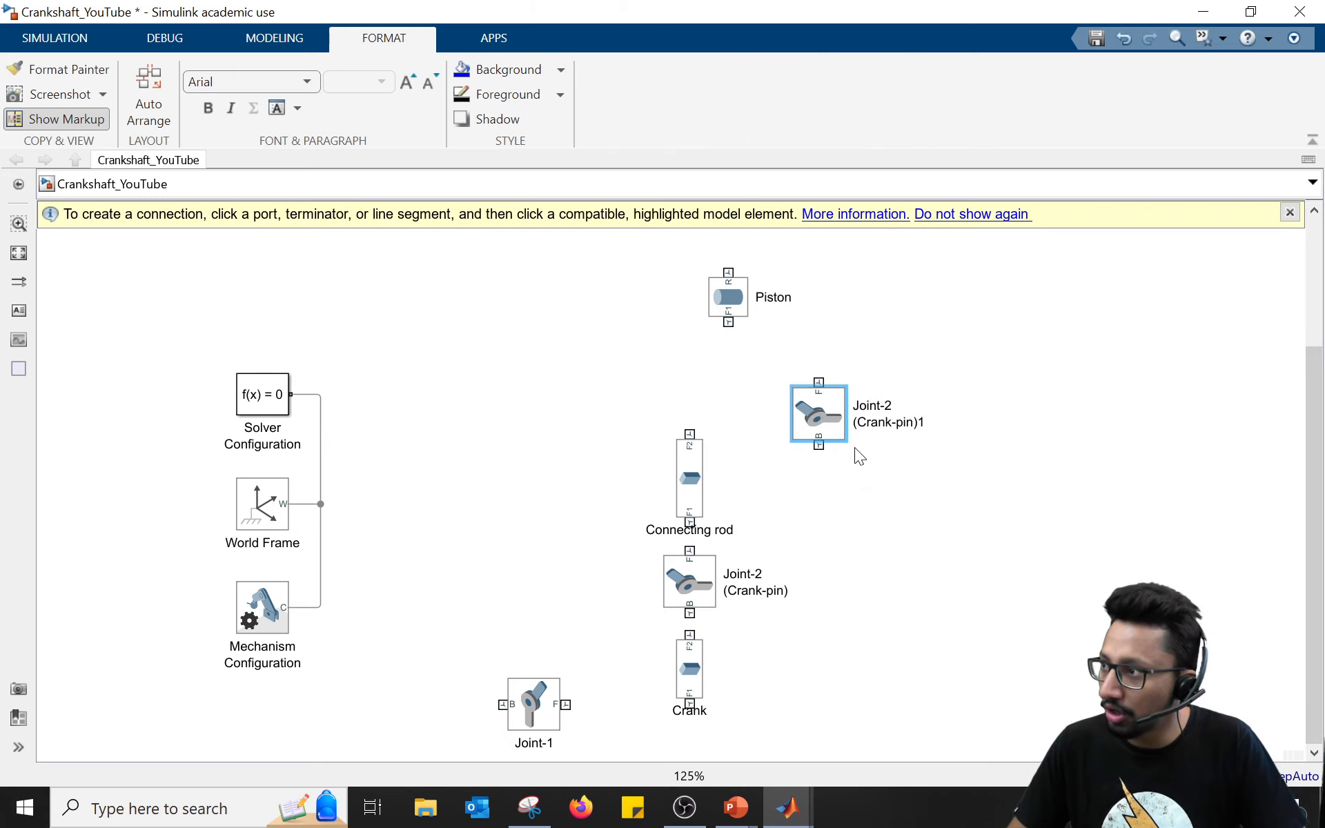
pyautogui.press('Delete')
pyautogui.press('Delete')
pyautogui.write('3(Crank-pin)1')
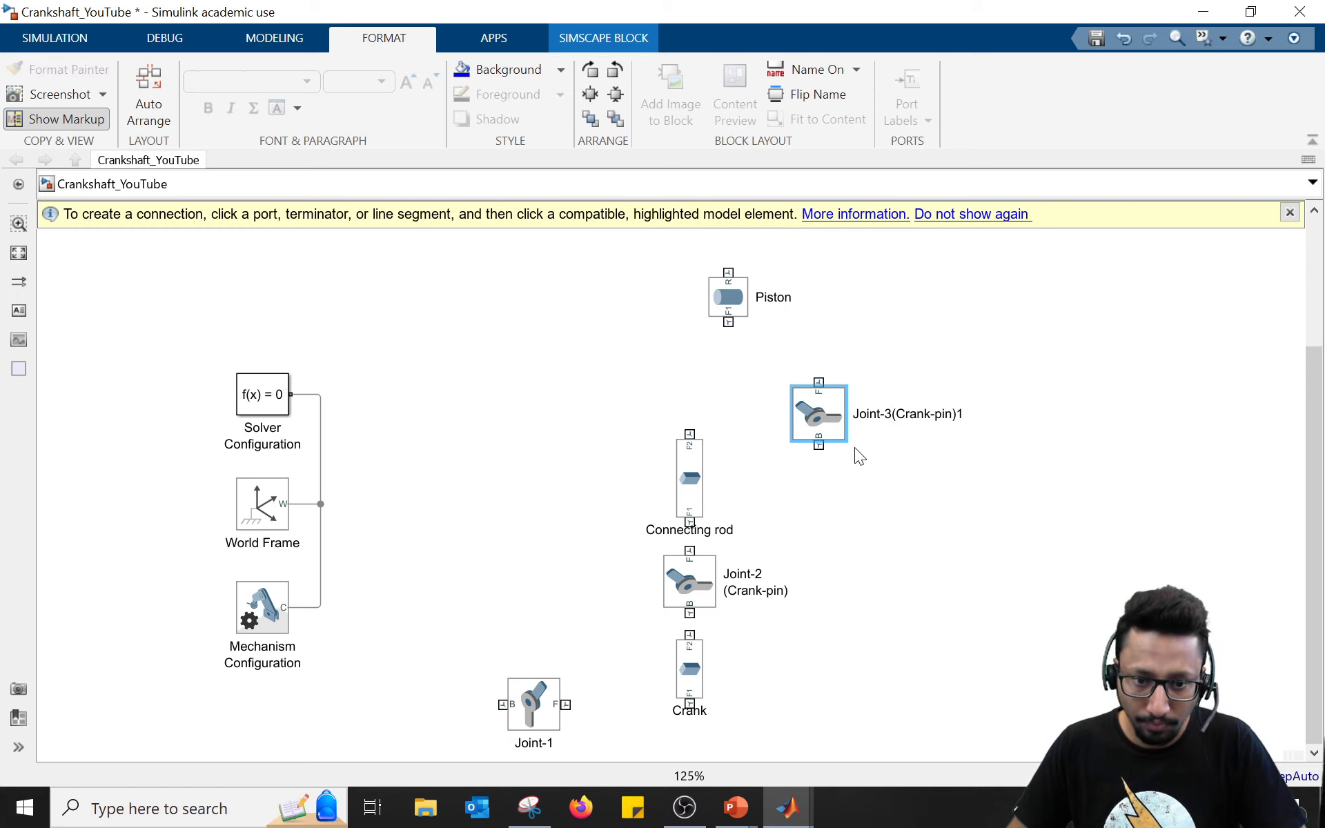
pyautogui.press('Delete')
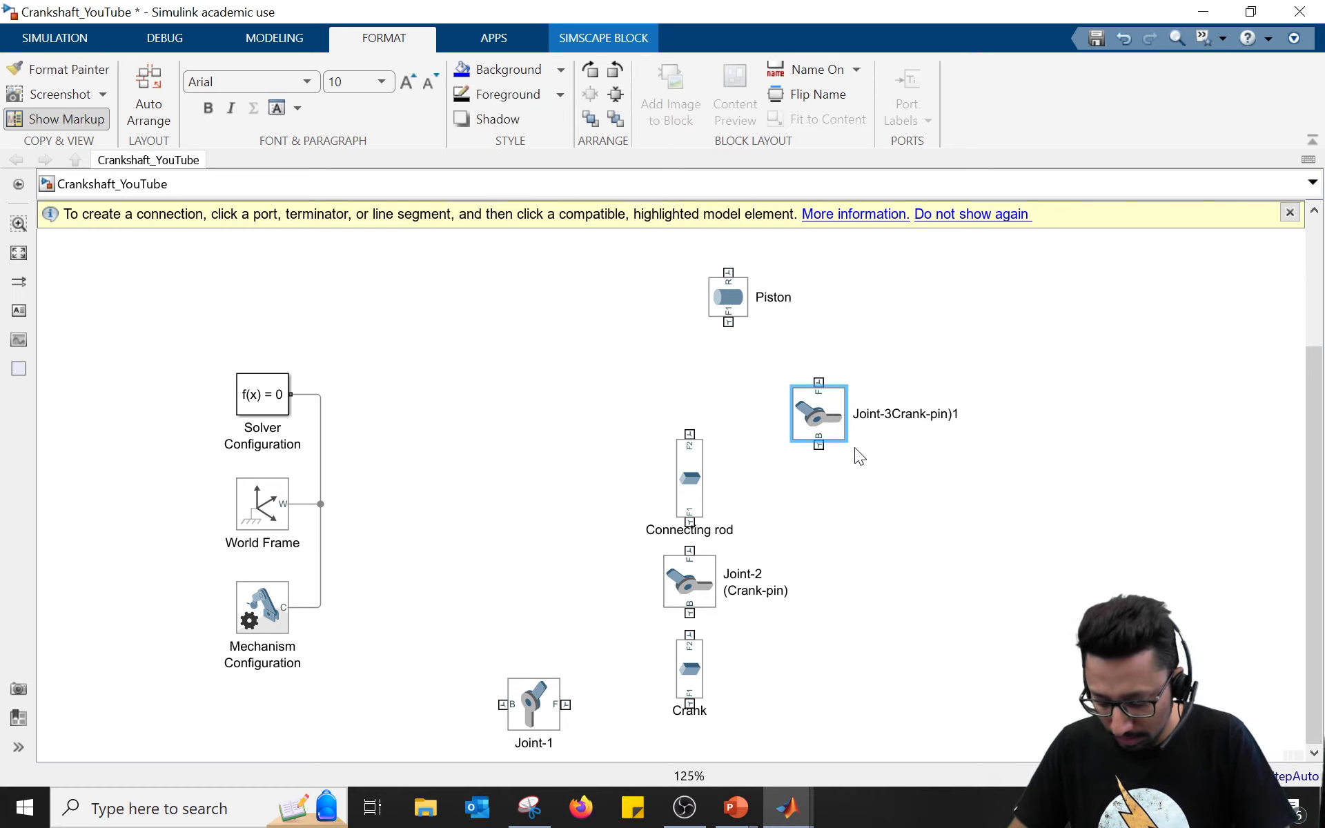
pyautogui.press('Return')
pyautogui.write('(')
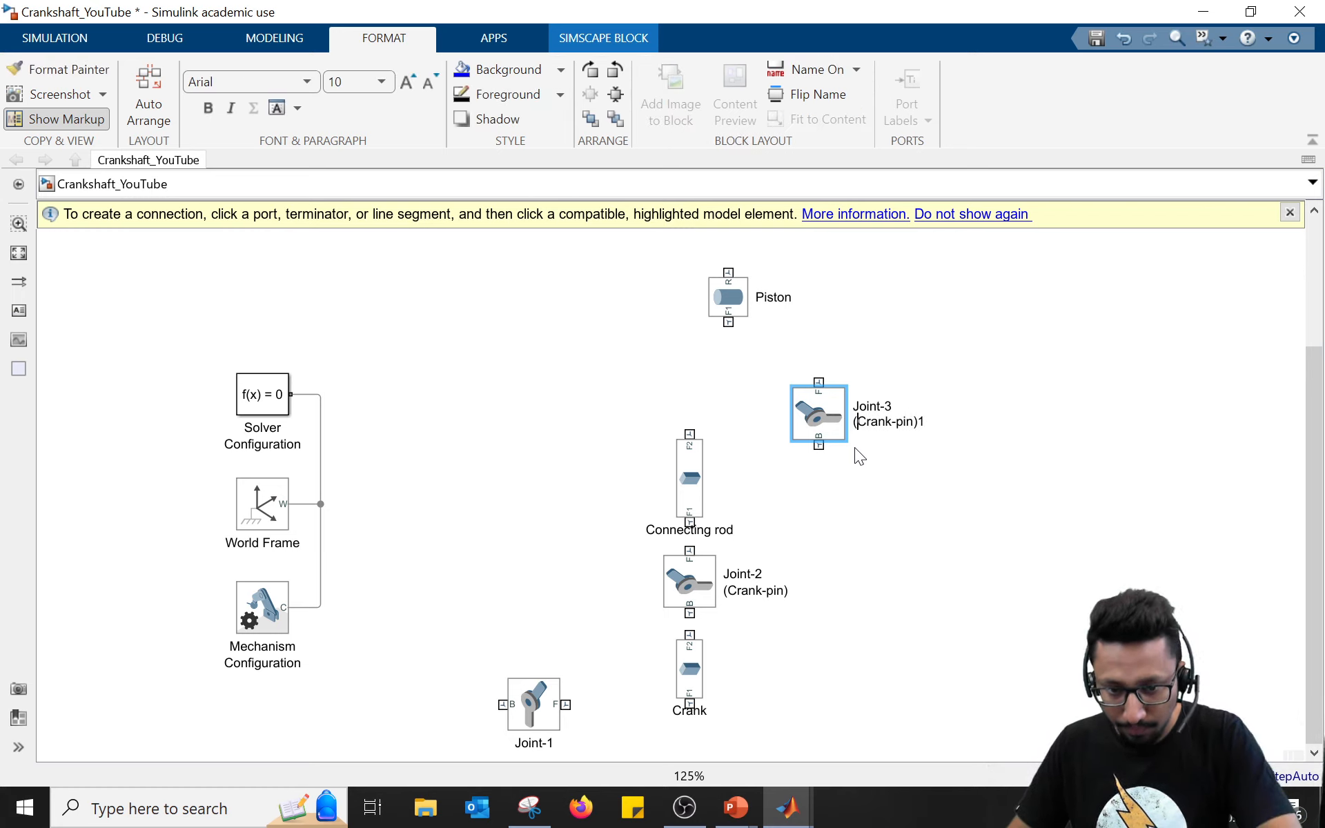
pyautogui.write('Piston')
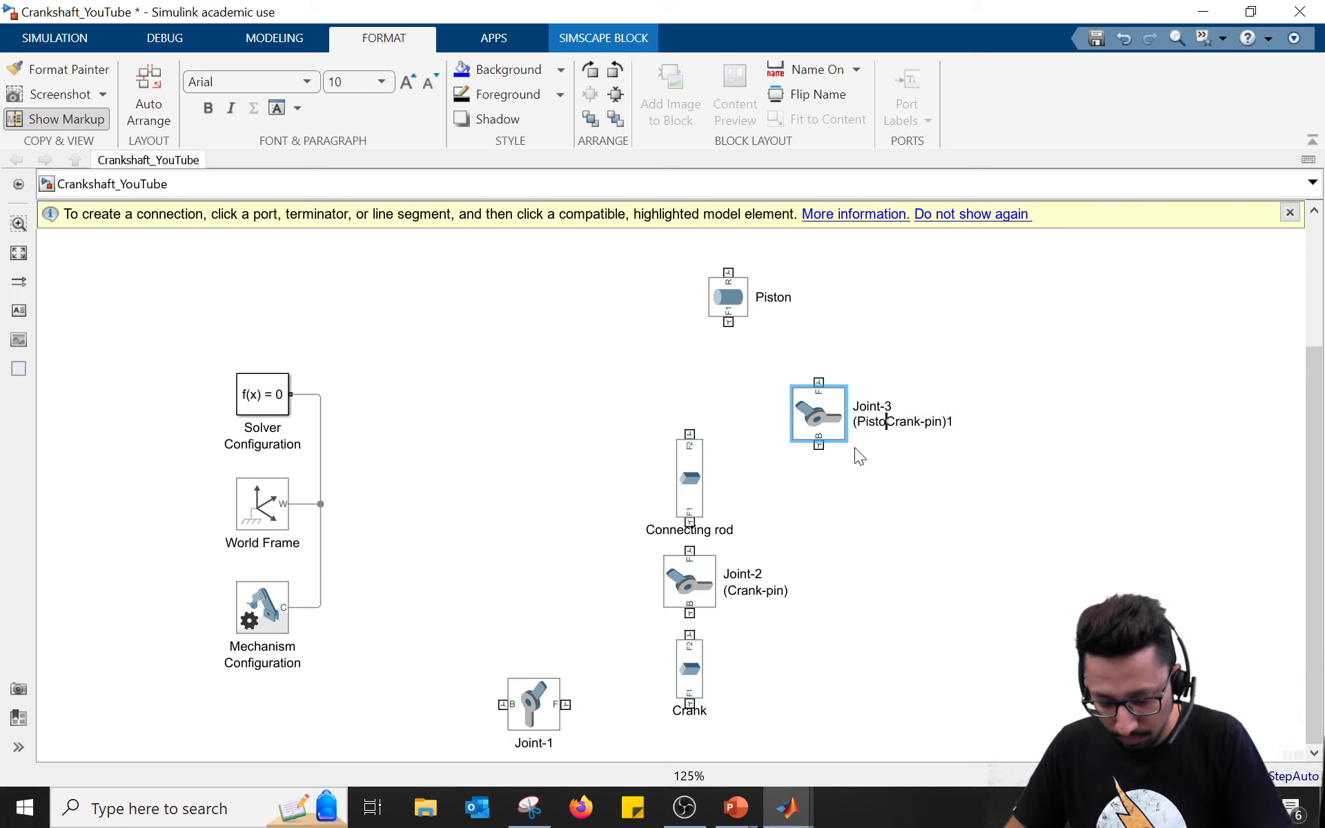
pyautogui.press('Delete')
pyautogui.press('Delete')
pyautogui.press('Delete')
pyautogui.press('Delete')
pyautogui.press('Delete')
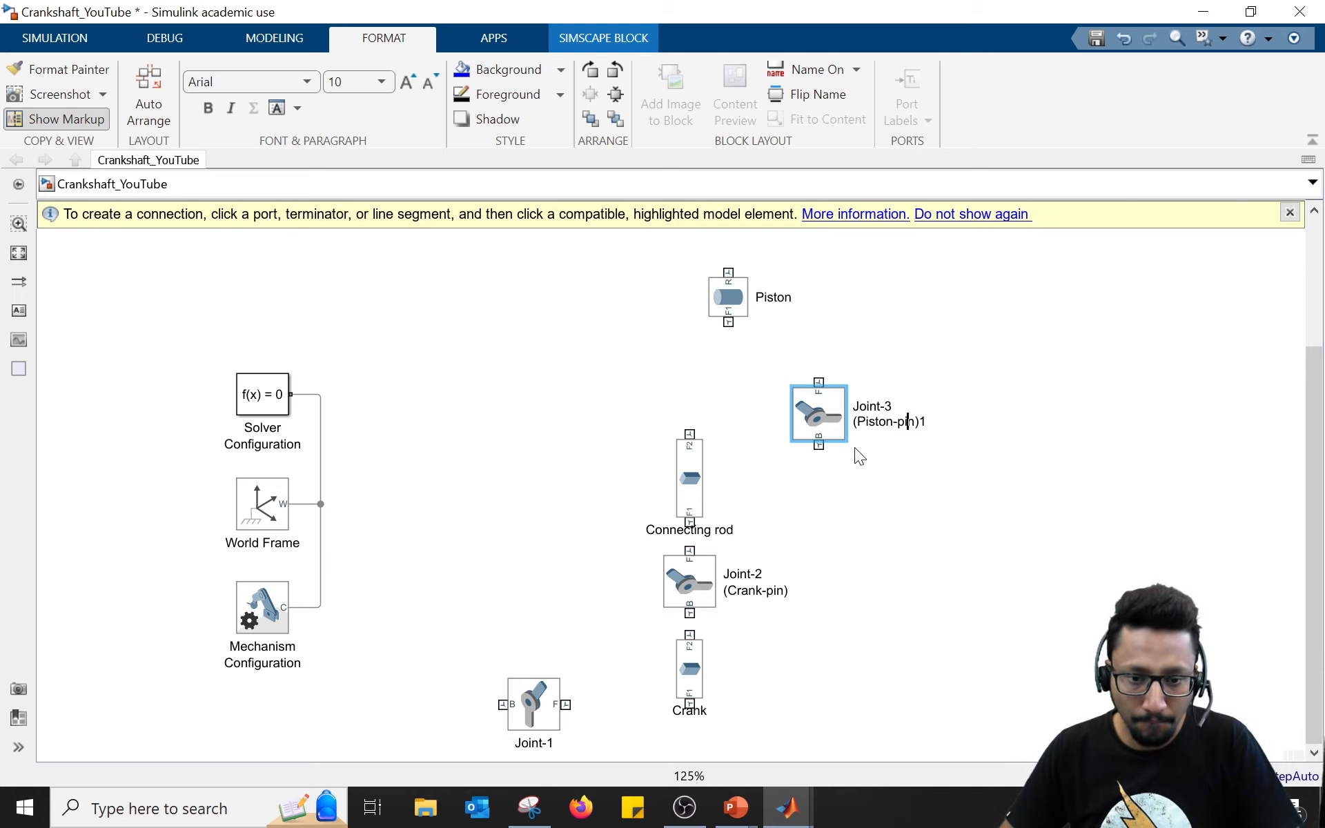
pyautogui.press('BackSpace')
pyautogui.click(854, 447)
# Step: Place Joint-3 directly above the Connecting rod without a connection line, and align the Piston above it with a gap
pyautogui.click(797, 409)
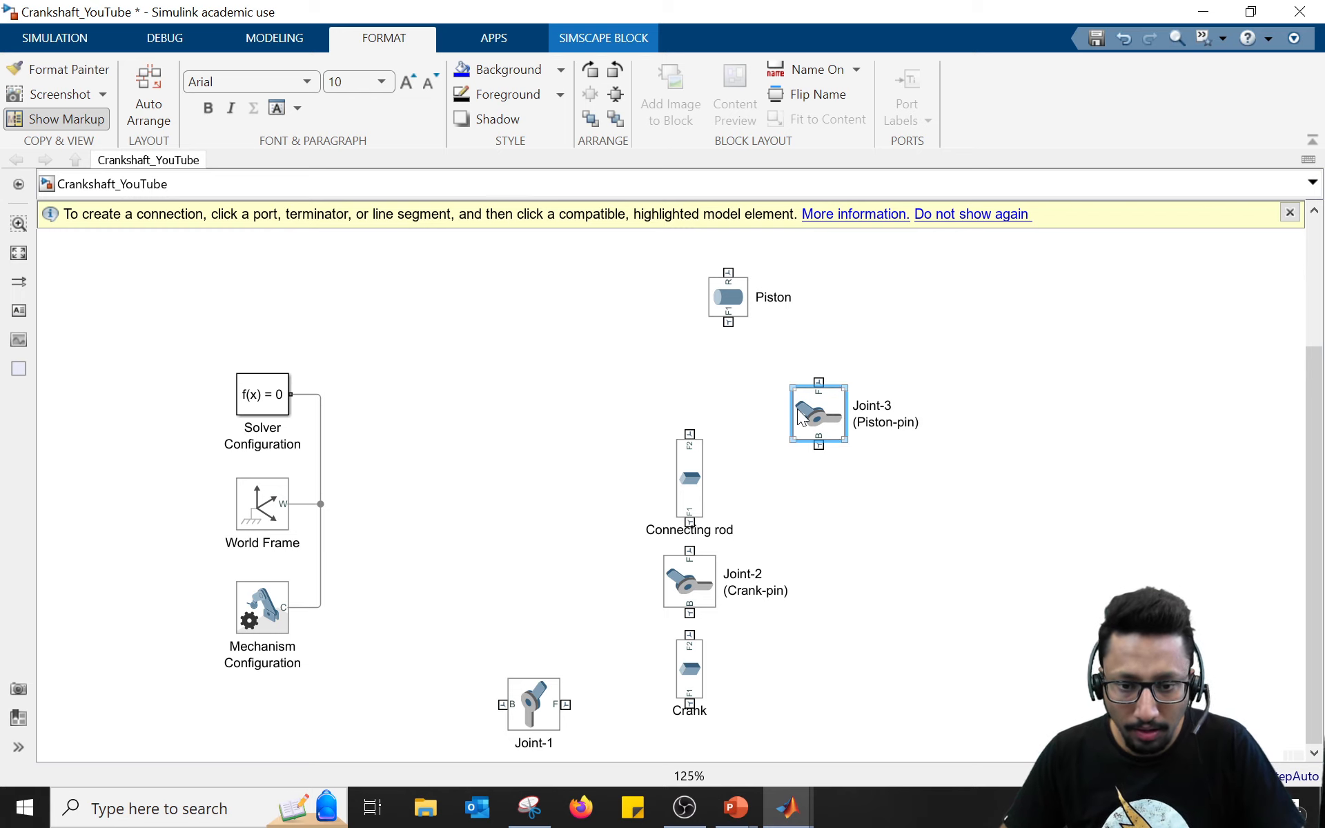
pyautogui.moveTo(811, 418); pyautogui.dragTo(683, 383)
pyautogui.click(688, 425)
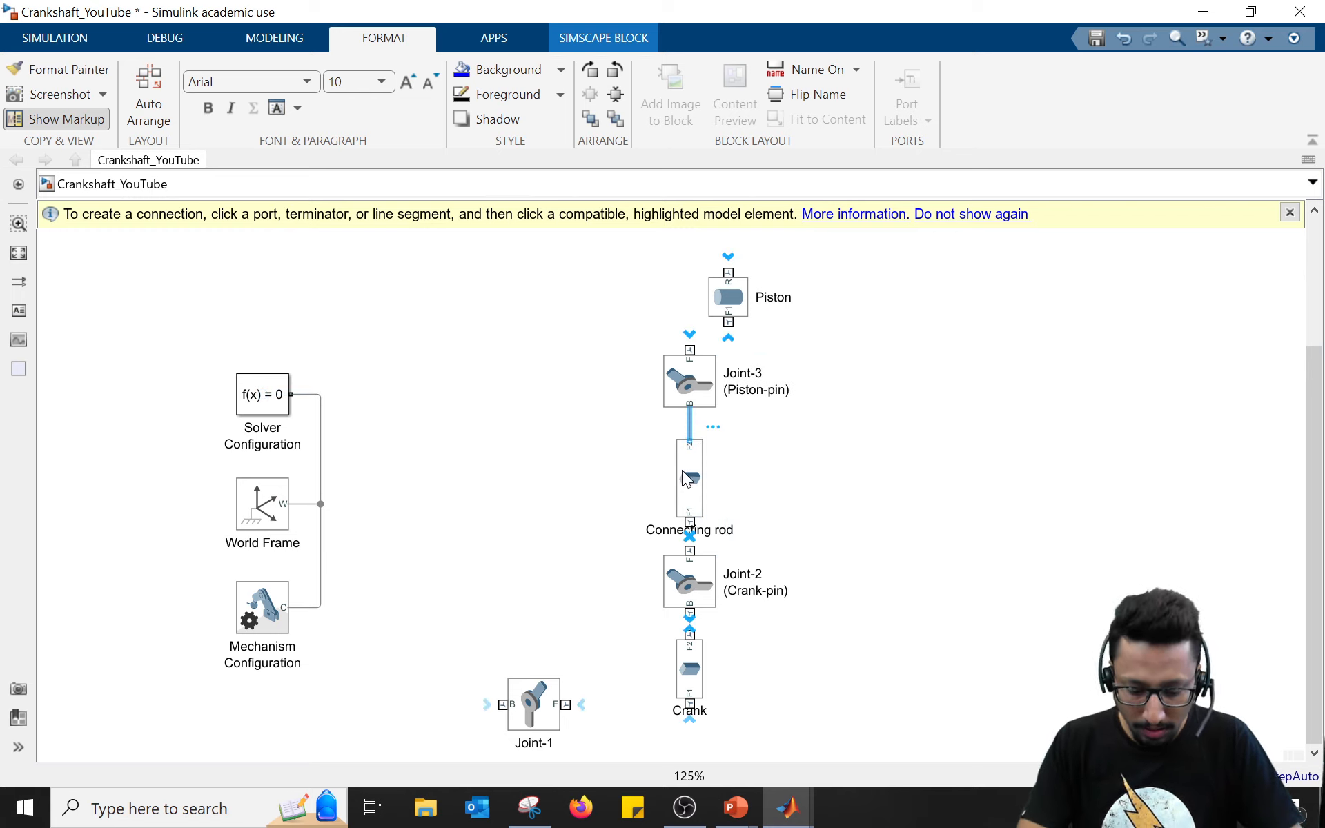
pyautogui.press('Delete')
pyautogui.scroll(3, 782, 447)
pyautogui.click(766, 409)
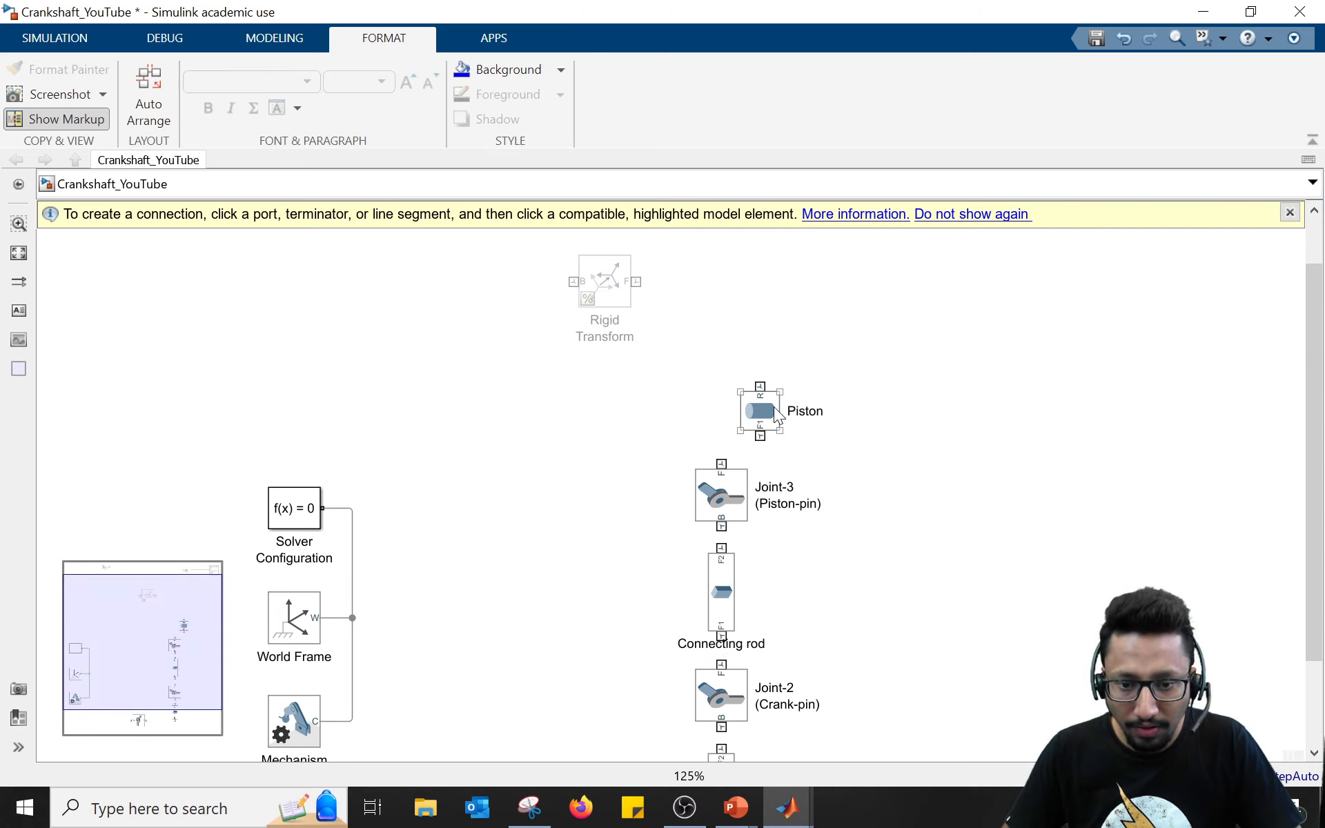
pyautogui.moveTo(750, 395); pyautogui.dragTo(723, 364)
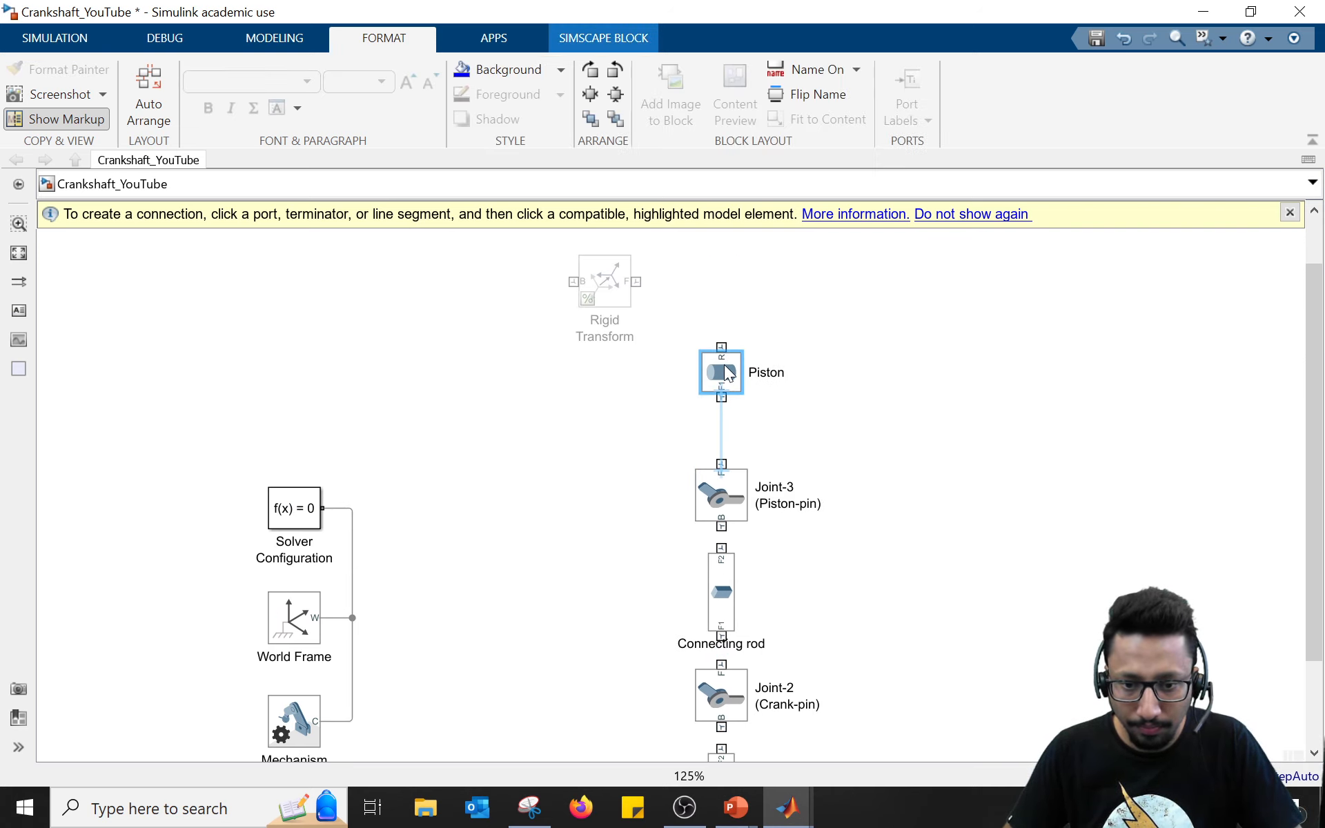
# Step: Dismiss the hint about creating connections above the model canvas
pyautogui.scroll(3, 654, 428)
pyautogui.click(562, 672)
pyautogui.scroll(-1, 563, 673)
pyautogui.moveTo(563, 672); pyautogui.dragTo(589, 448)
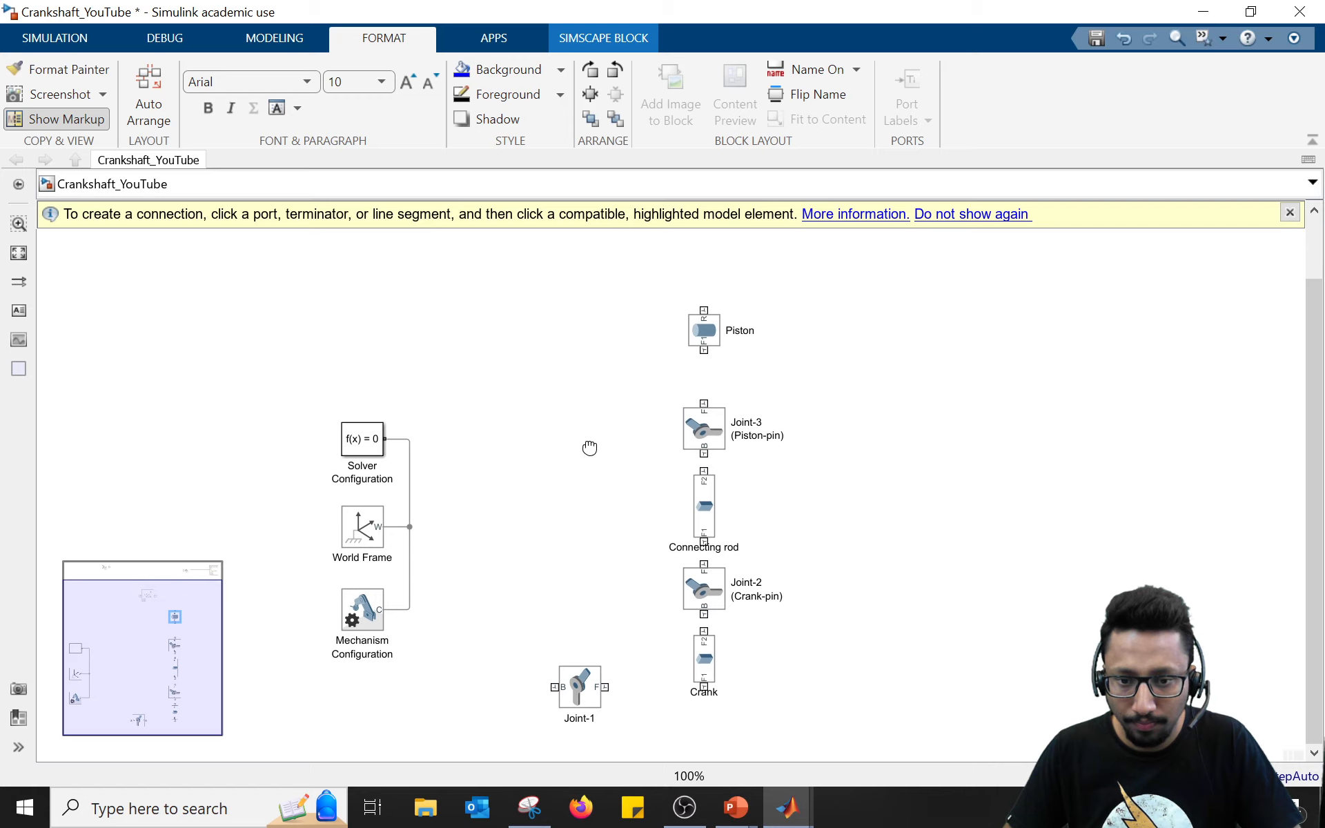
pyautogui.click(1297, 218)
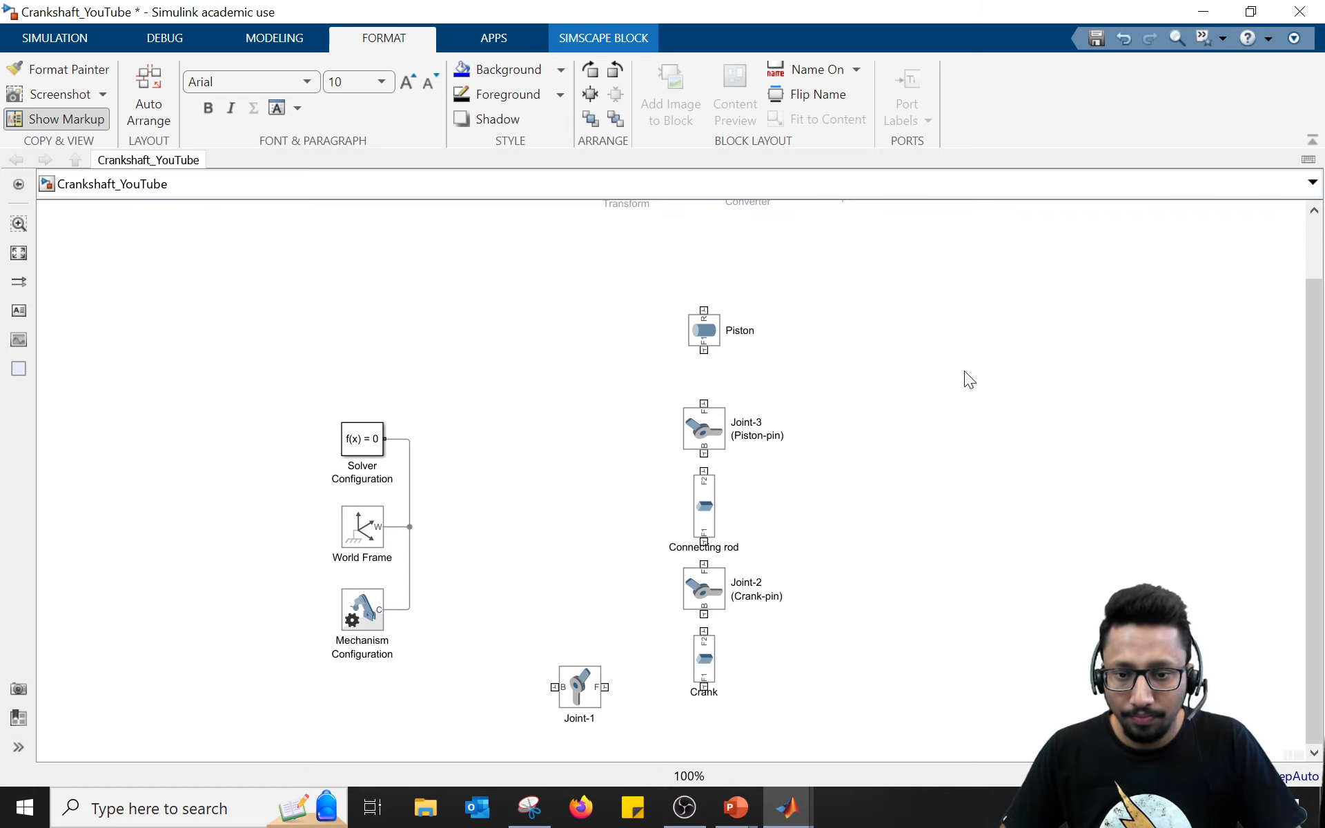
pyautogui.moveTo(861, 490); pyautogui.dragTo(877, 453)
pyautogui.click(871, 467)
pyautogui.scroll(1, 872, 467)
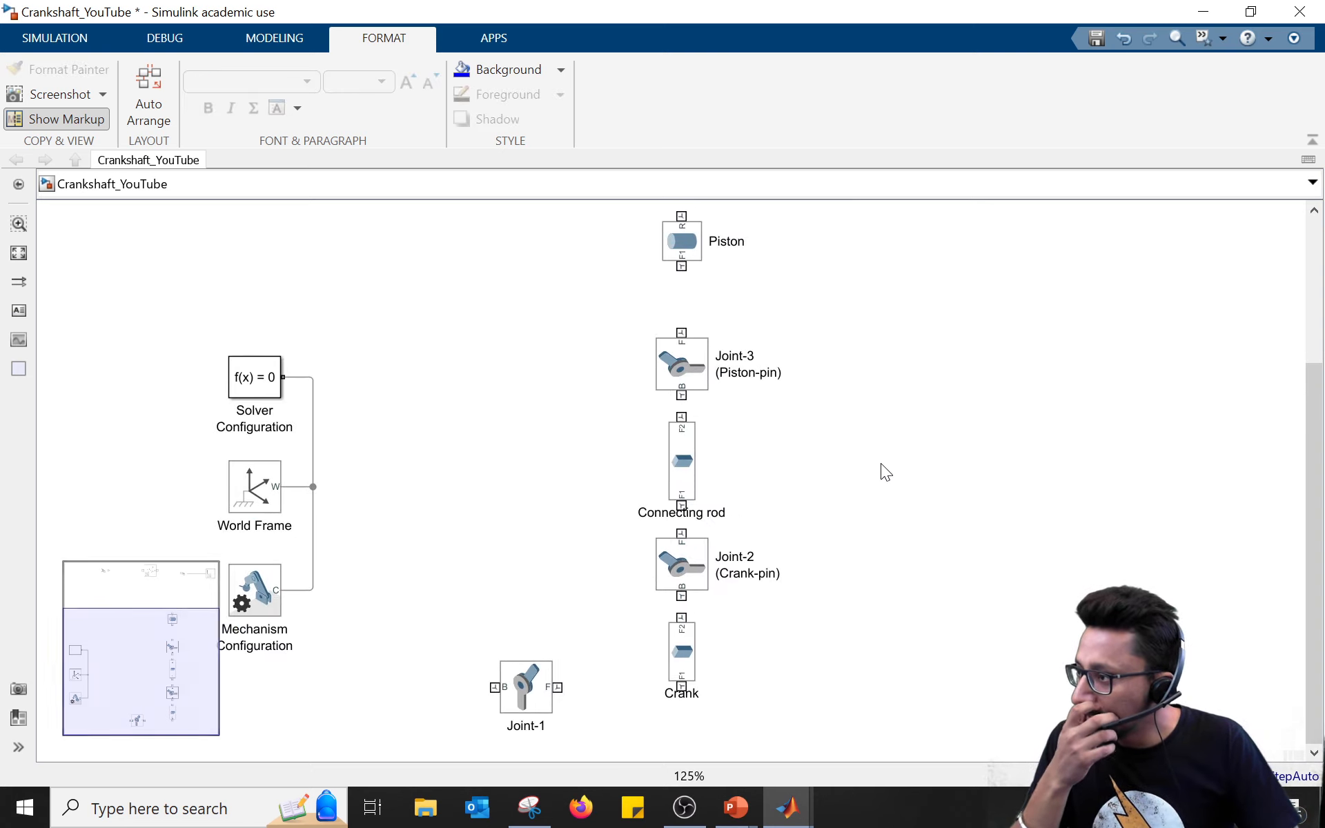
pyautogui.click(692, 356)
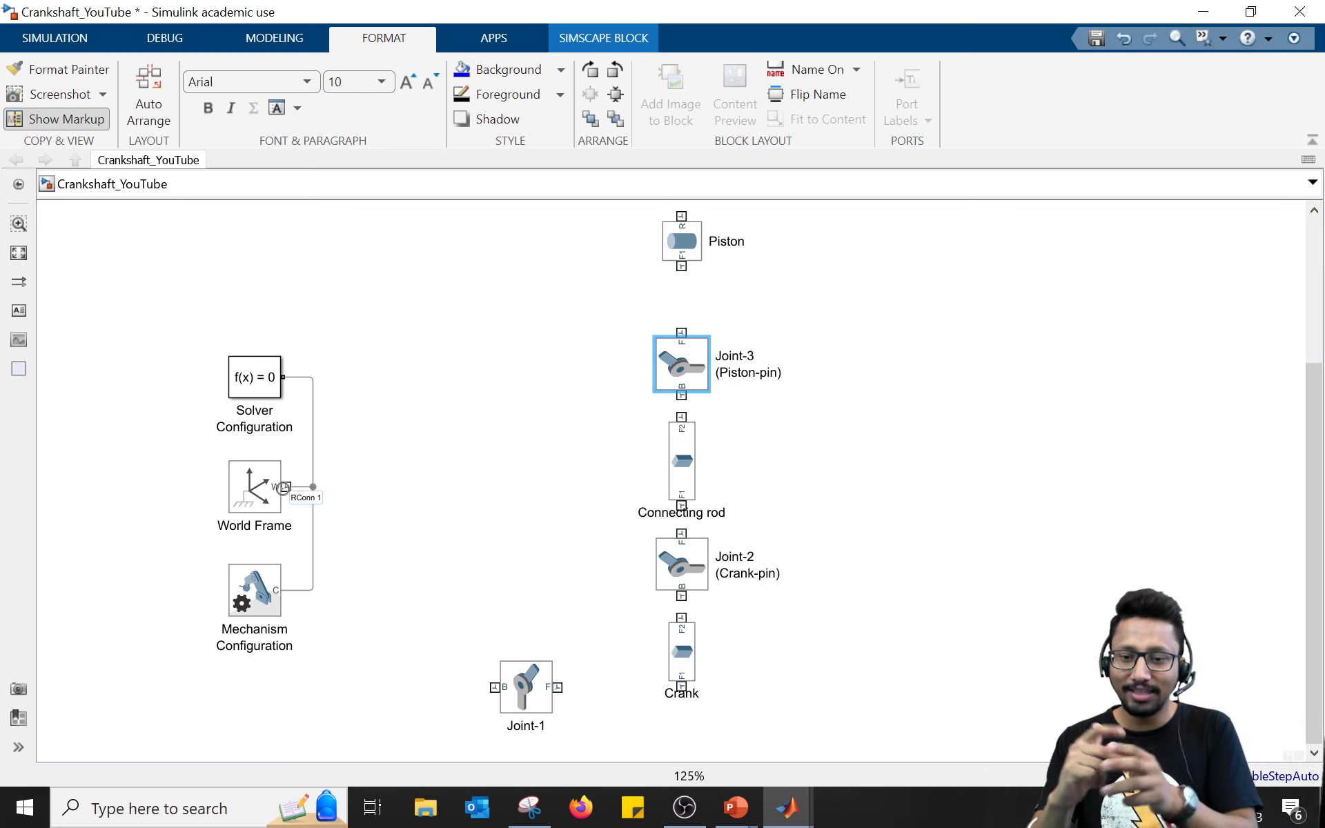
pyautogui.click(540, 715)
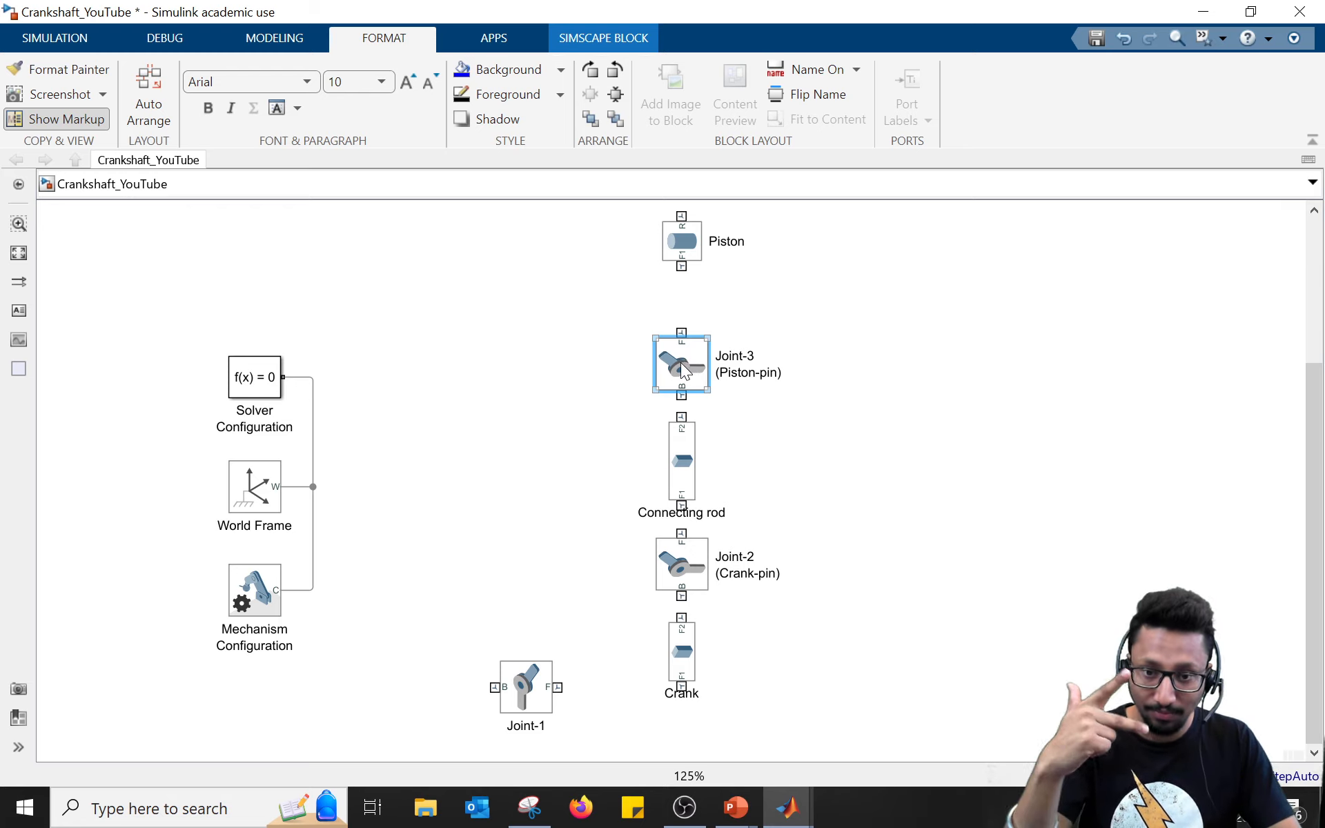
pyautogui.click(677, 242)
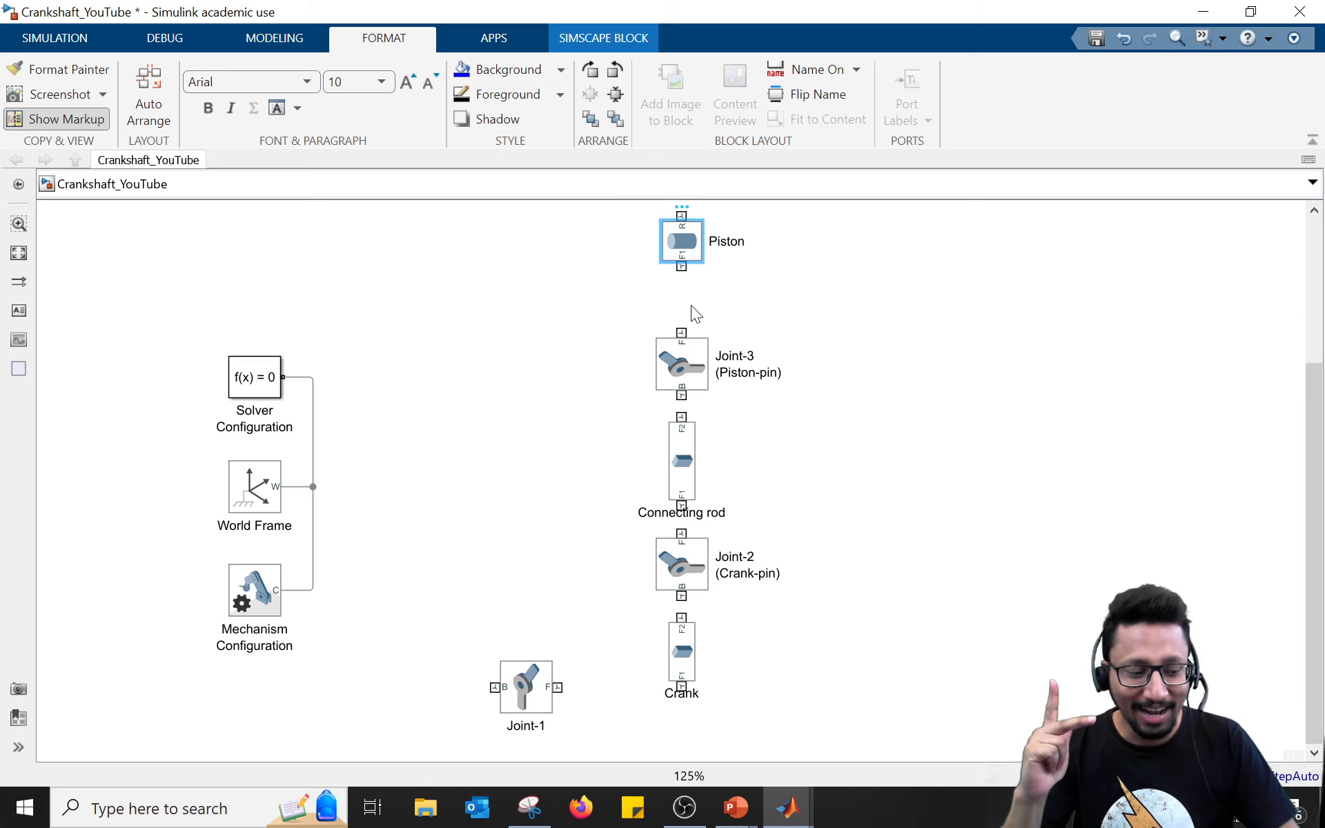
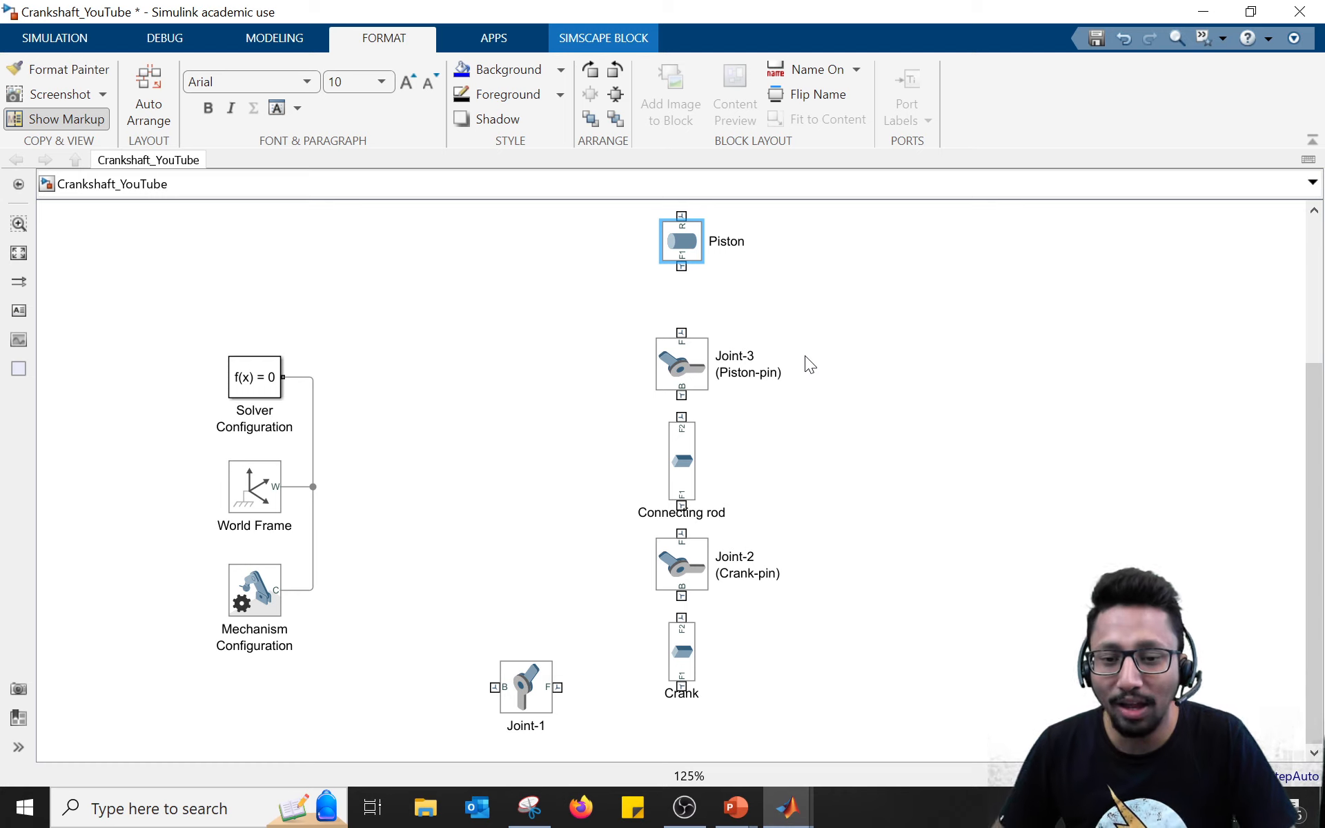
# Step: Move the commented-out Rigid Transform block beside the gap between Piston and Joint-3, and uncomment it
pyautogui.scroll(1, 856, 415)
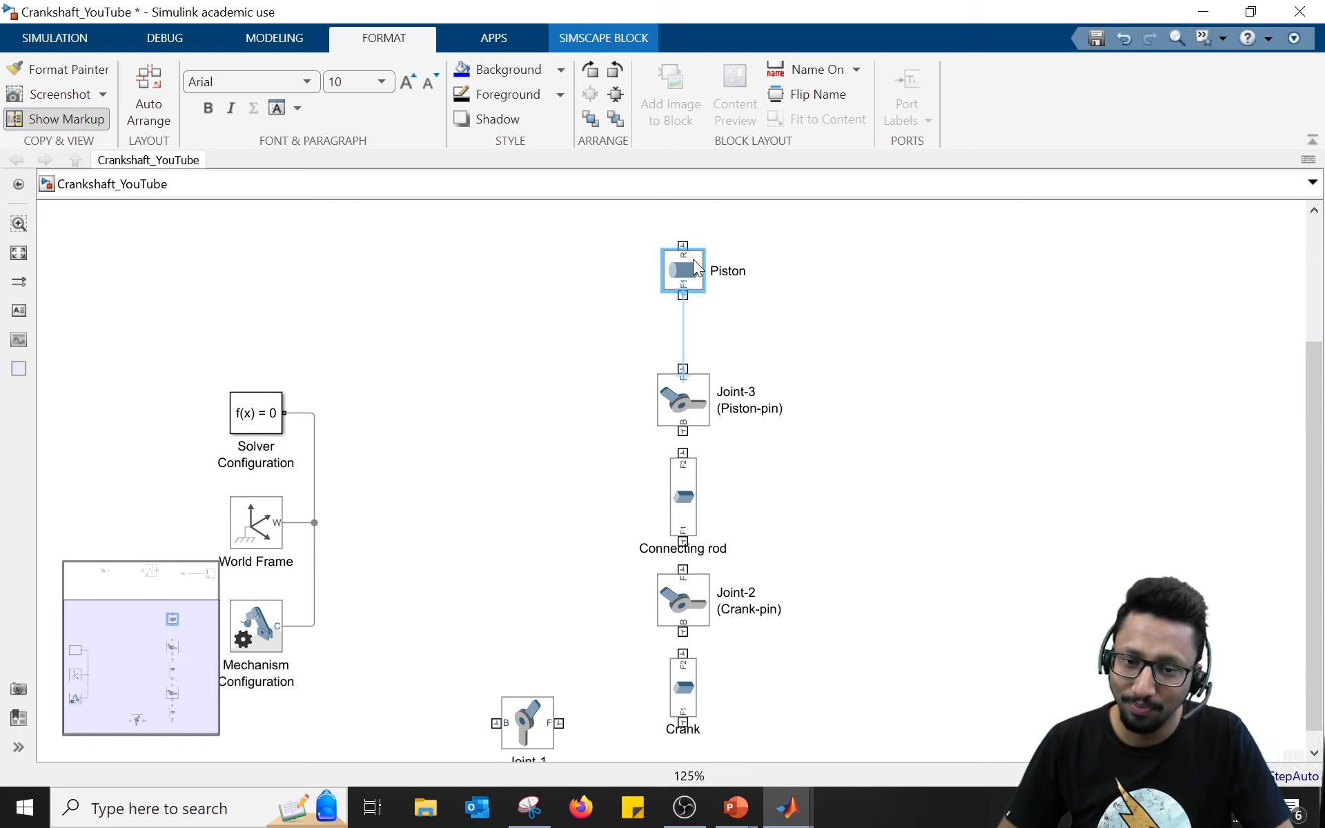
pyautogui.scroll(5, 632, 319)
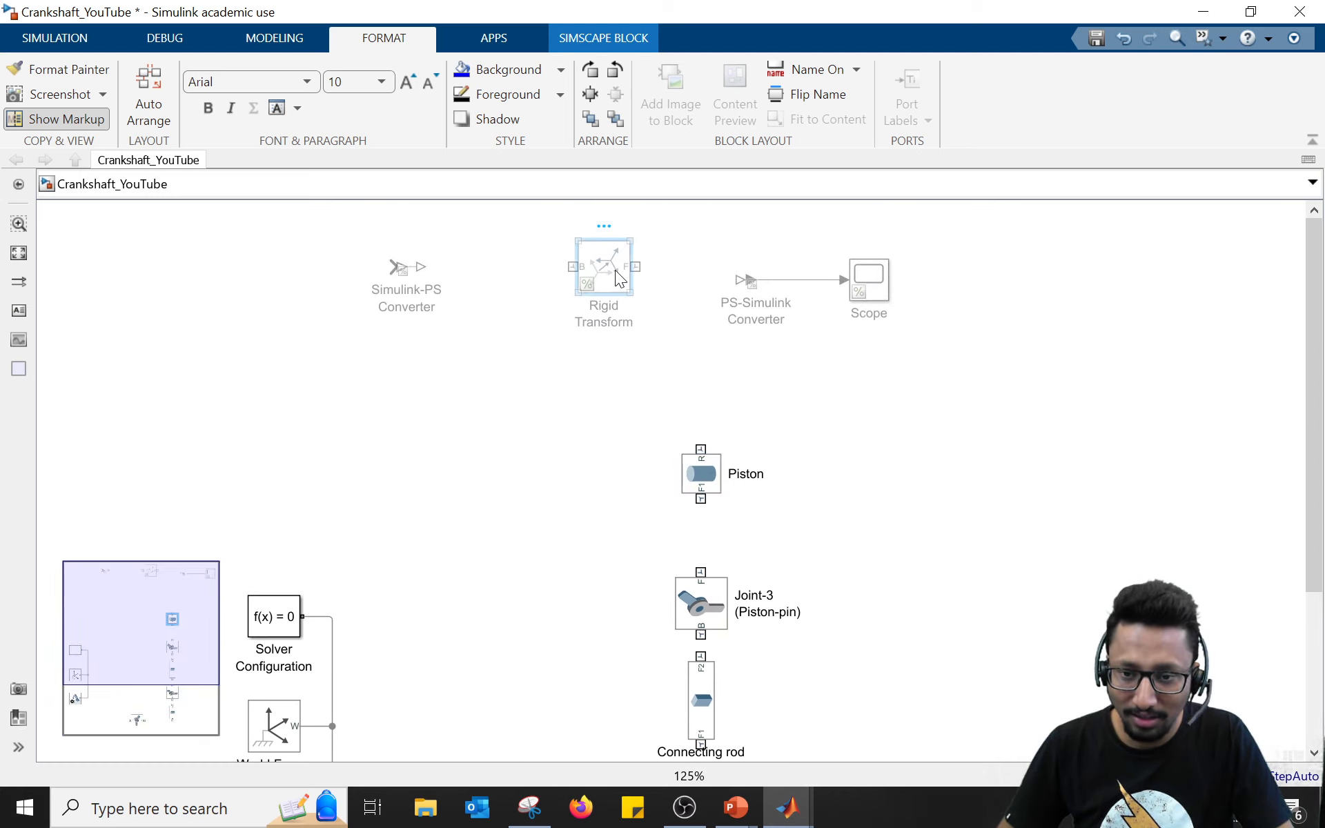
pyautogui.moveTo(615, 271); pyautogui.dragTo(872, 544)
pyautogui.moveTo(953, 636); pyautogui.dragTo(948, 452)
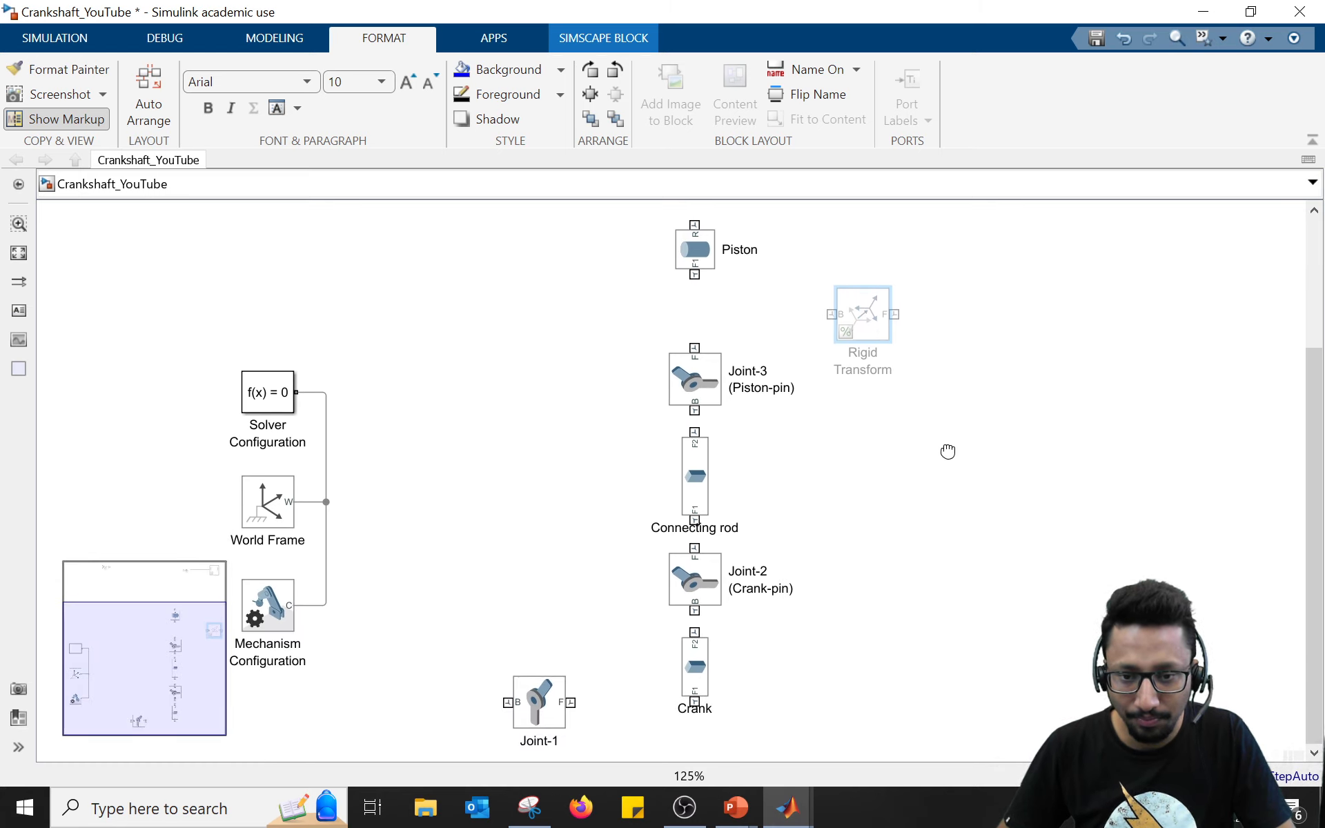
pyautogui.rightClick(875, 326)
pyautogui.click(914, 149)
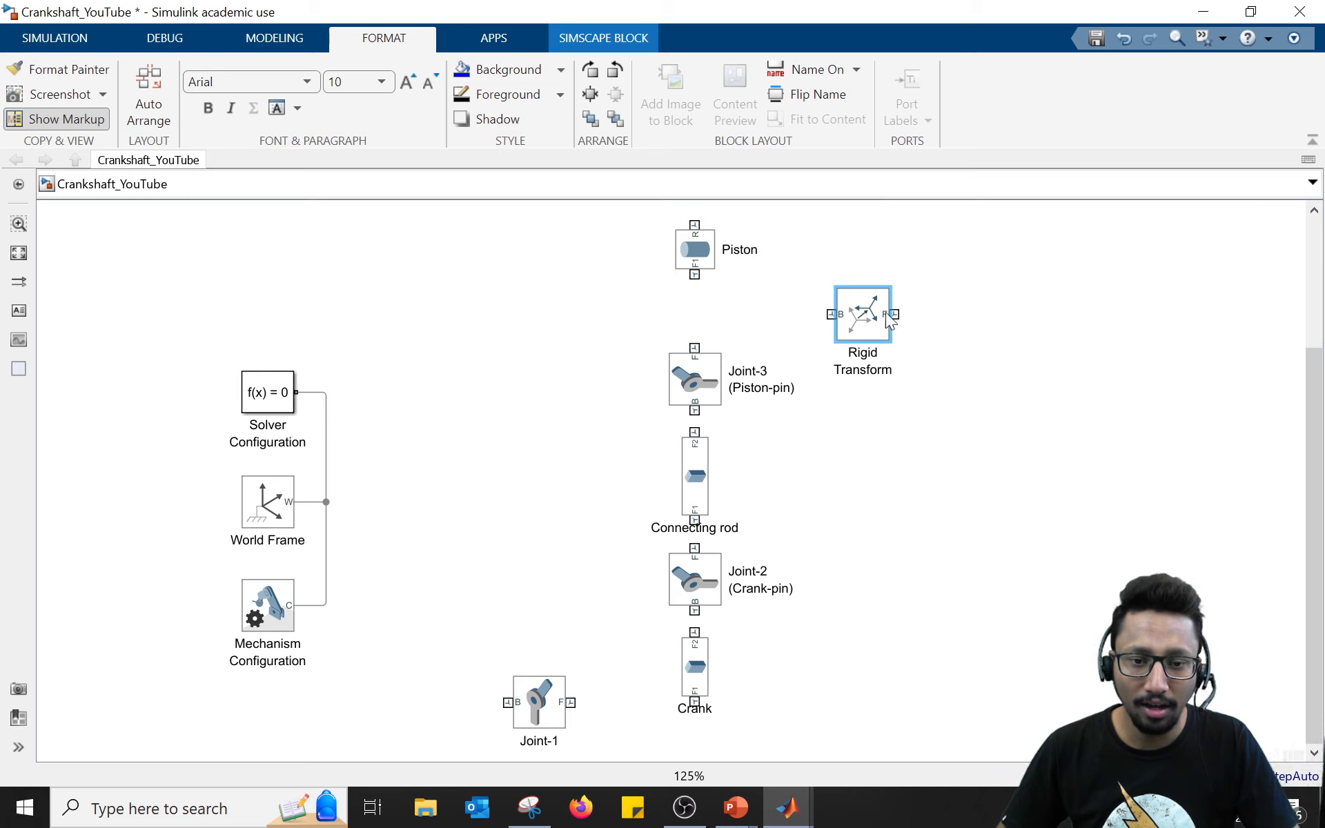
pyautogui.click(931, 389)
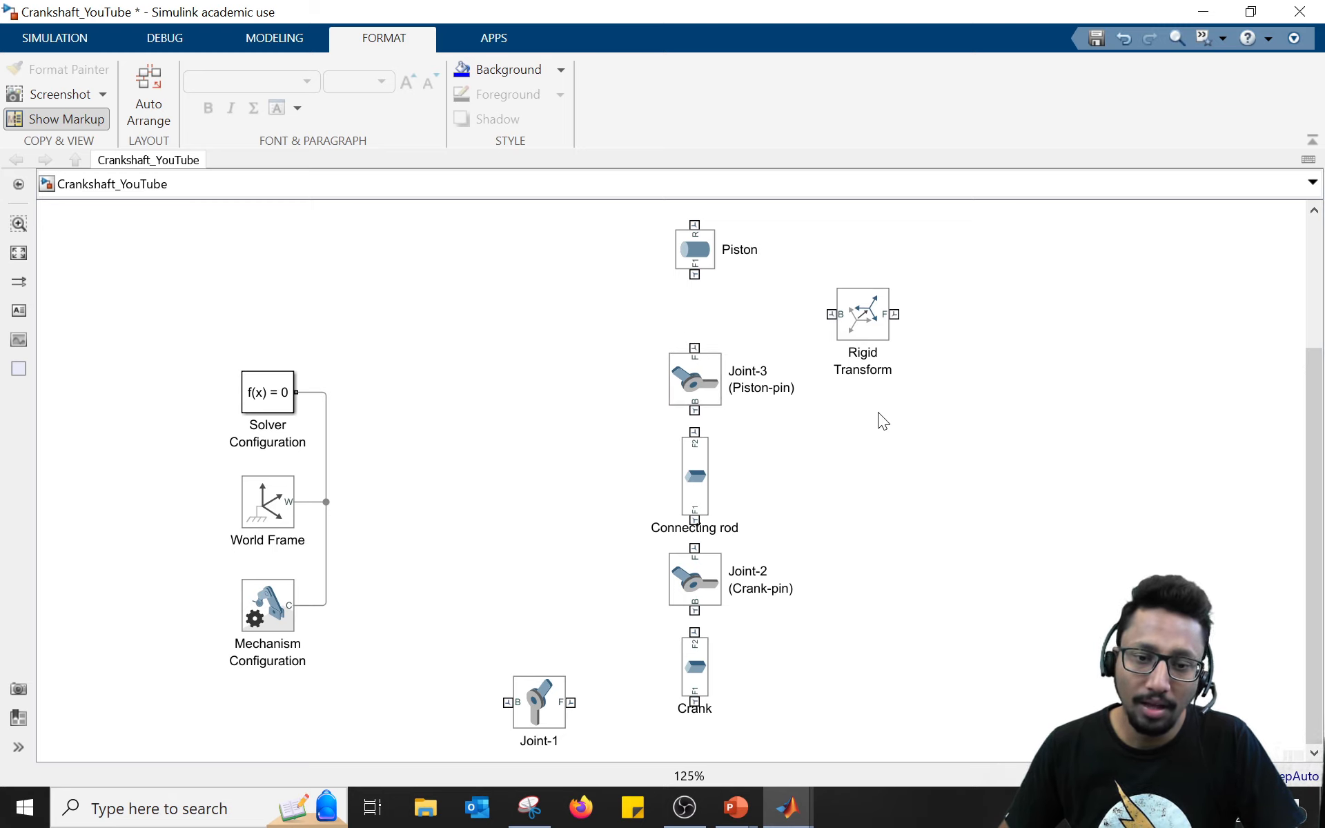
# Step: Rotate the Rigid Transform block so F faces up and B down, and bring it beside a widened gap between Piston and Joint-3
pyautogui.click(856, 331)
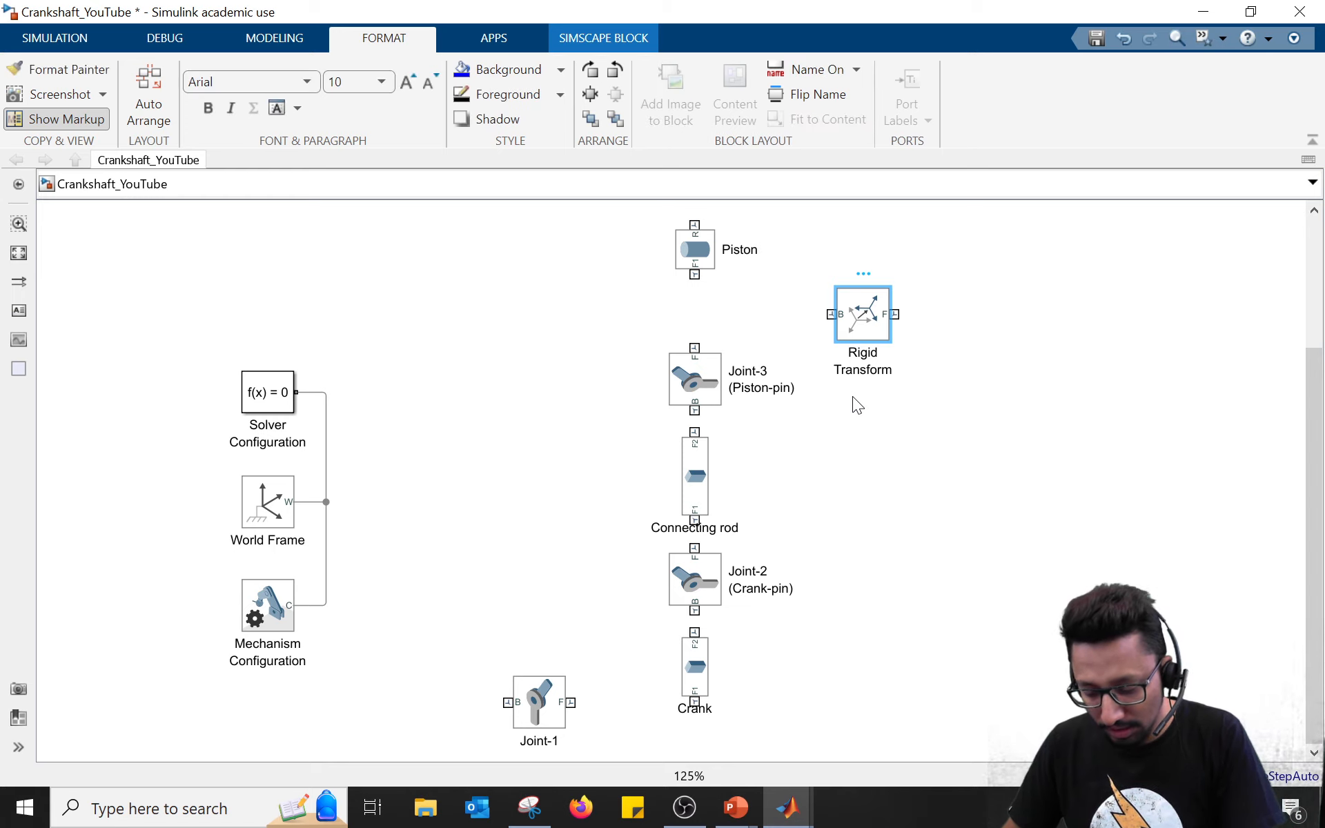
pyautogui.hotkey('ctrl', 'r')
pyautogui.hotkey('ctrl', 'r')
pyautogui.hotkey('ctrl', 'r')
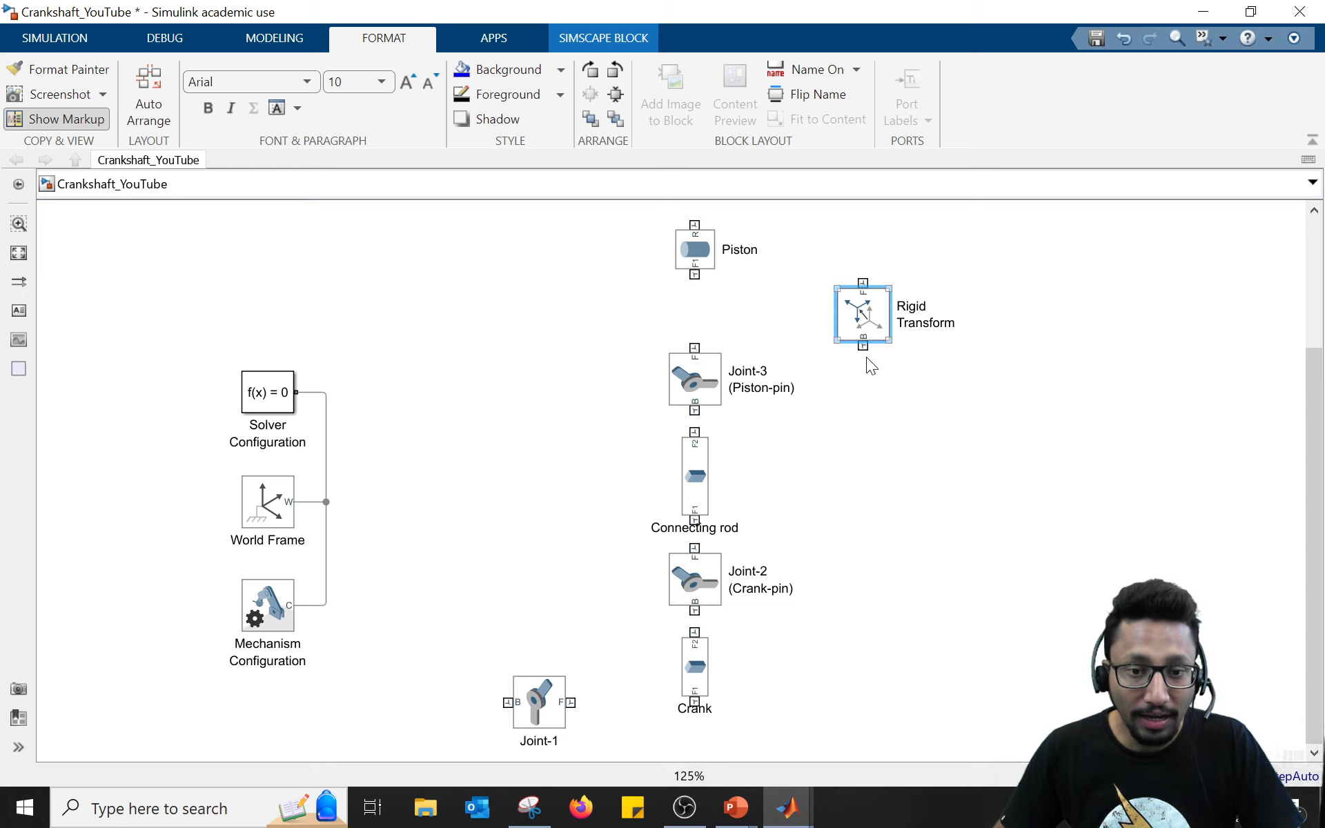
pyautogui.moveTo(866, 312); pyautogui.dragTo(784, 381)
pyautogui.moveTo(708, 316); pyautogui.dragTo(709, 299)
pyautogui.moveTo(858, 396); pyautogui.dragTo(813, 383)
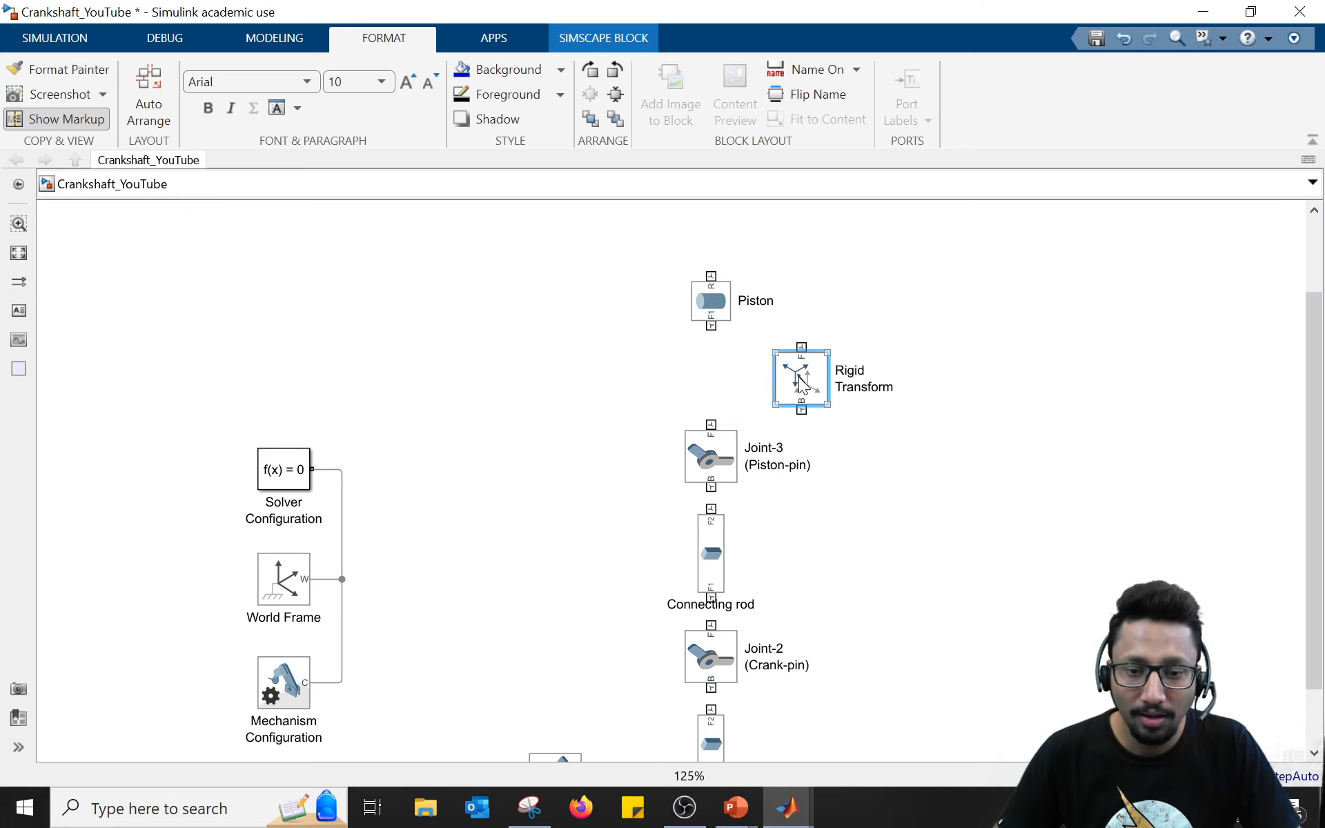
# Step: Set the Rigid Transform's rotation method to Aligned Axes and show the axis settings of Pair 1 and Pair 2
pyautogui.doubleClick(801, 383)
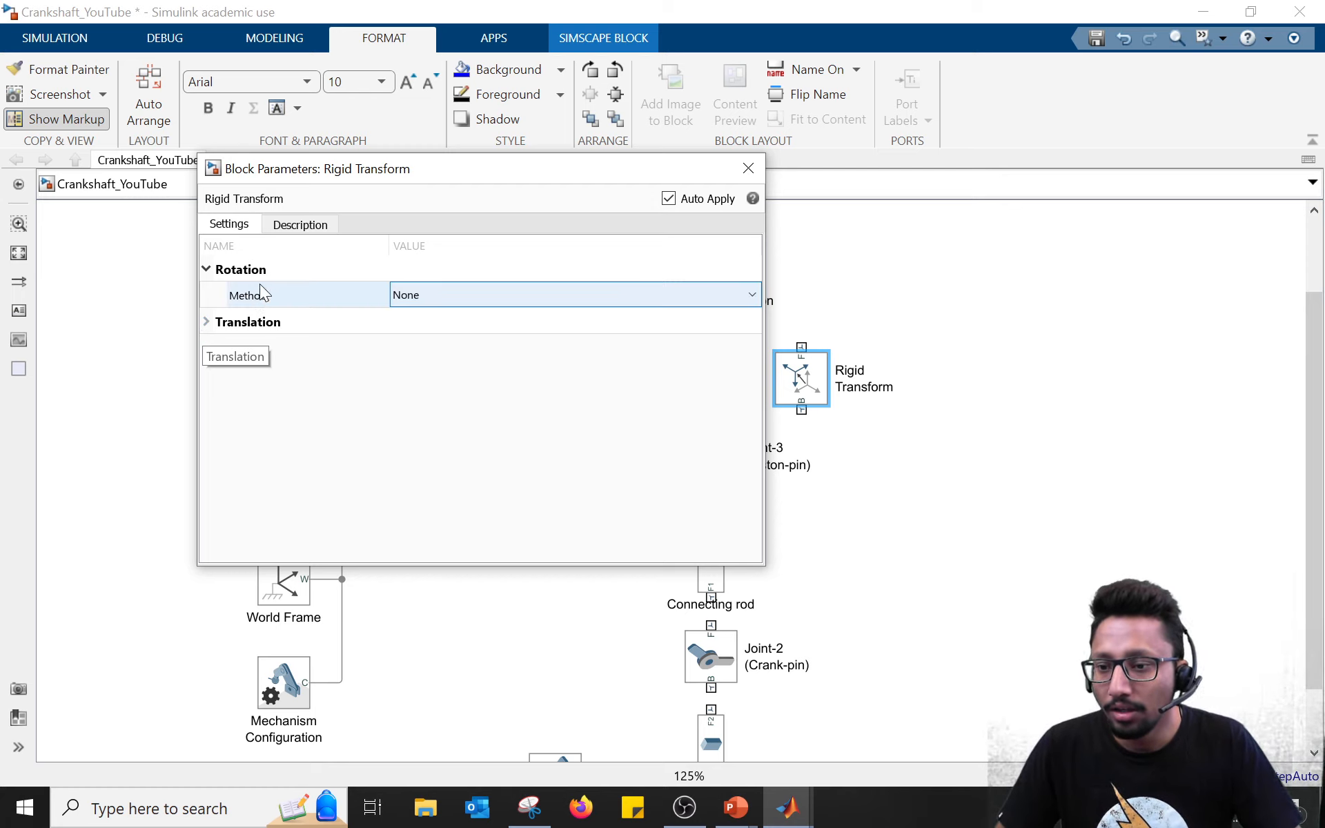
pyautogui.click(428, 297)
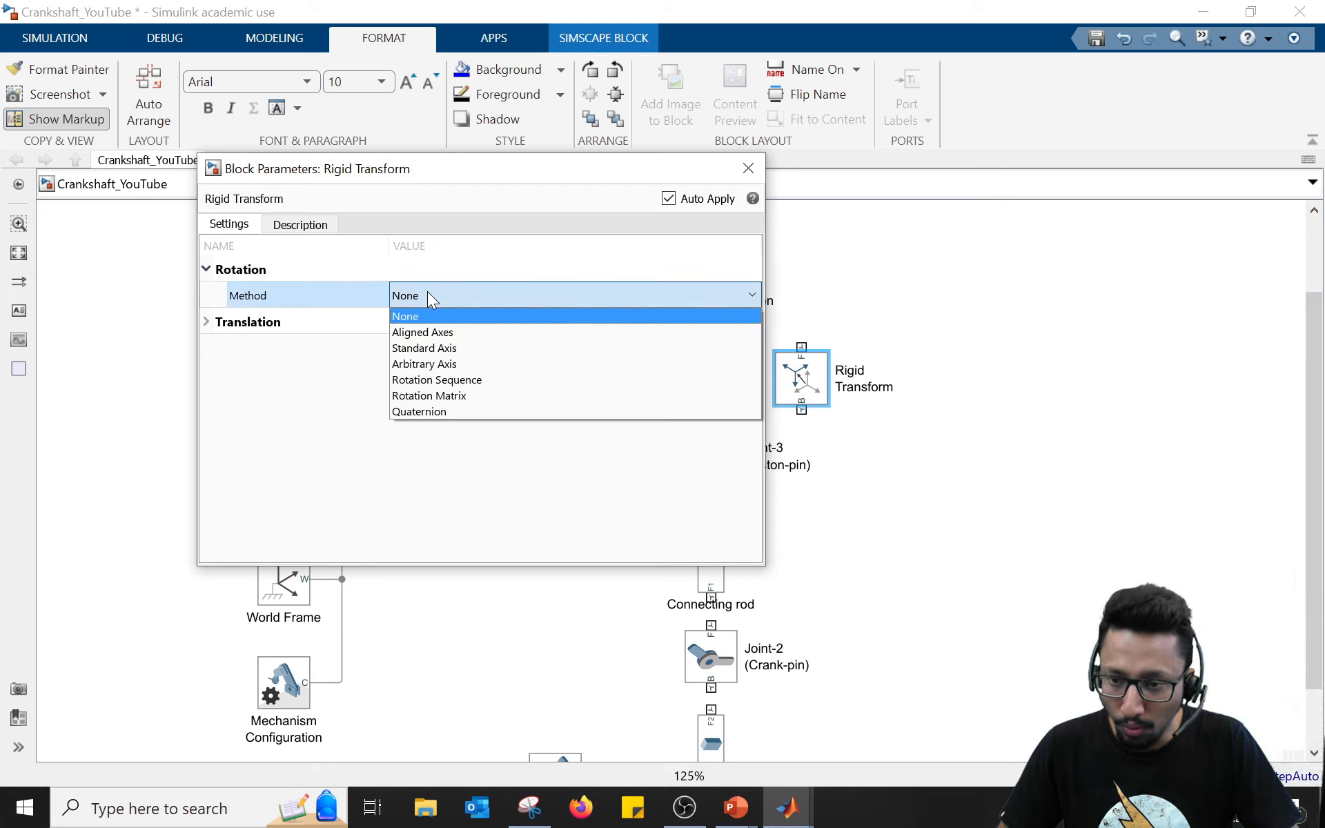
pyautogui.click(436, 333)
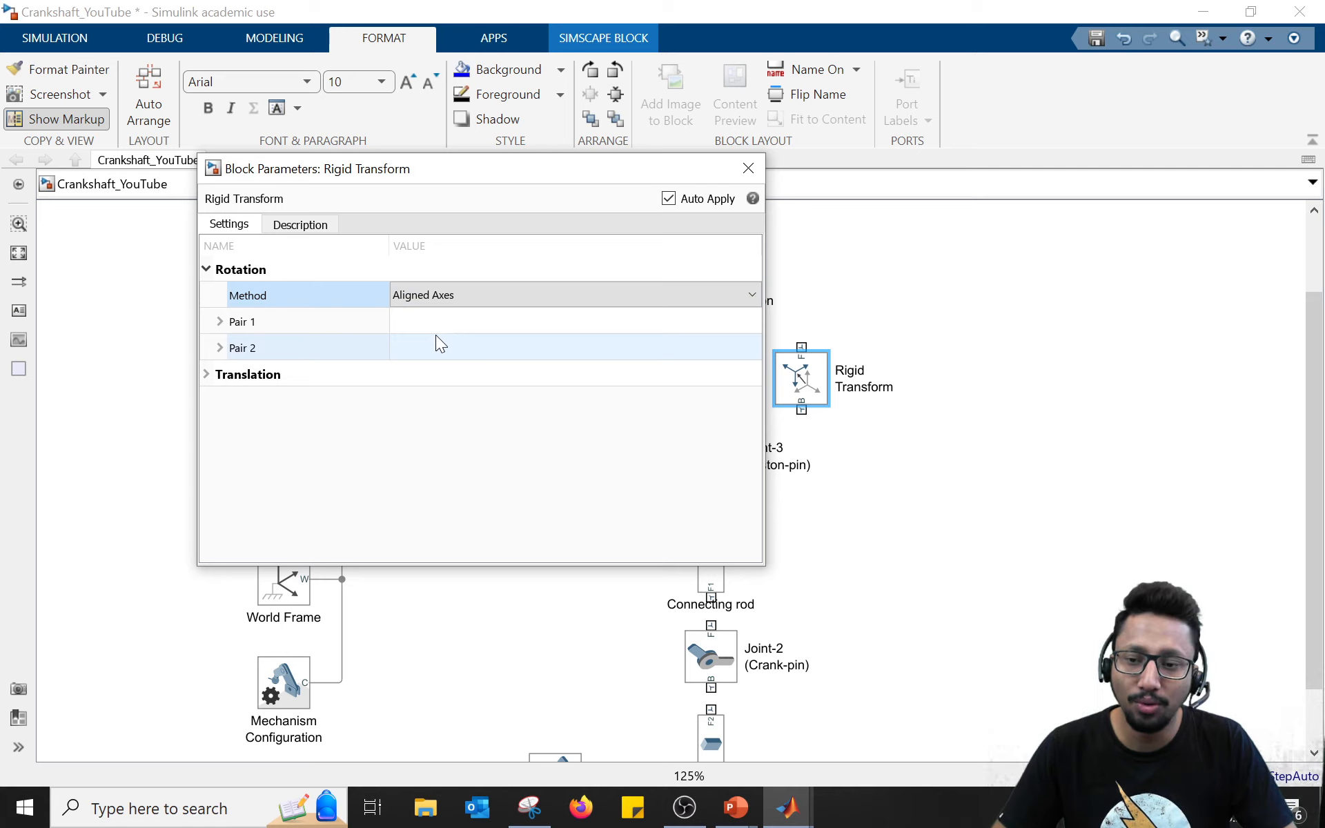
pyautogui.click(218, 321)
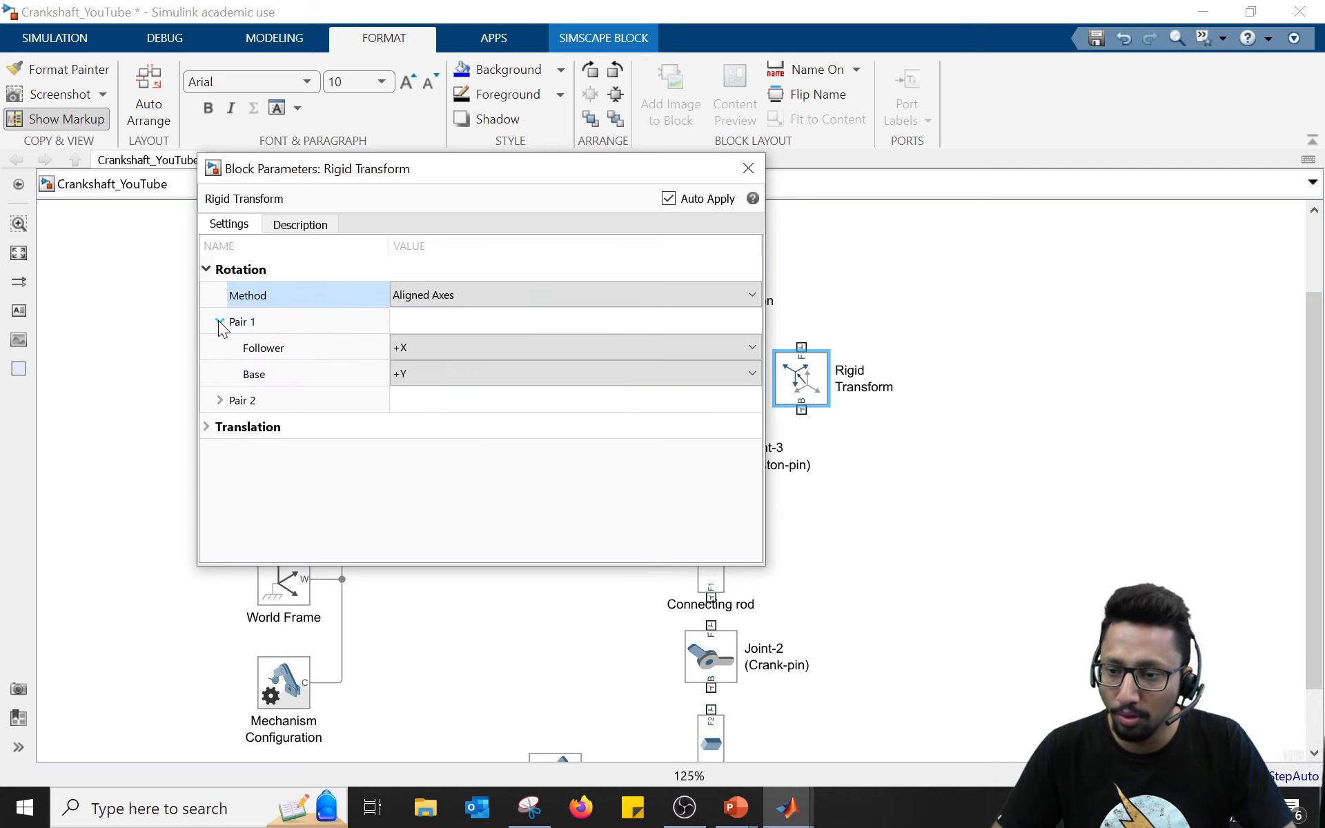
pyautogui.click(220, 400)
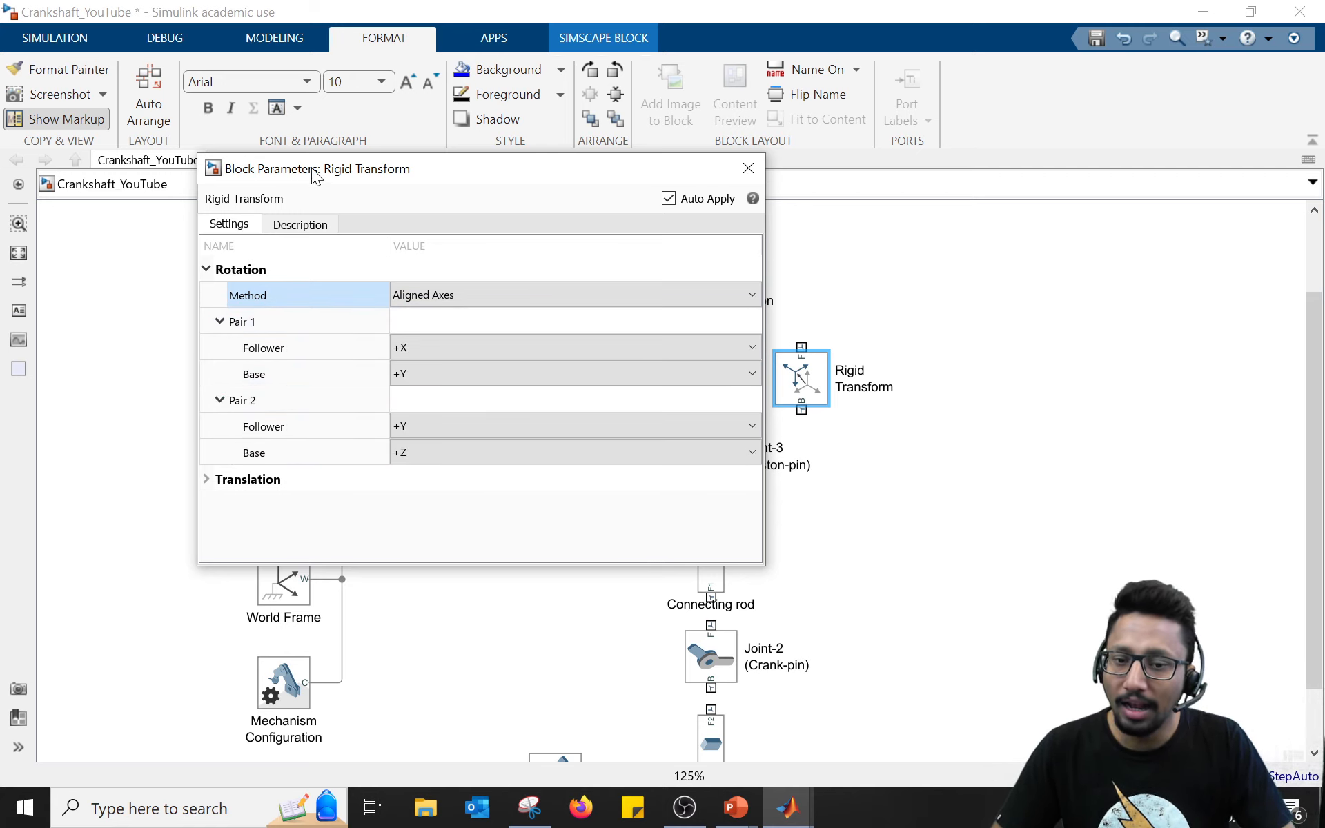
pyautogui.moveTo(317, 176); pyautogui.dragTo(249, 190)
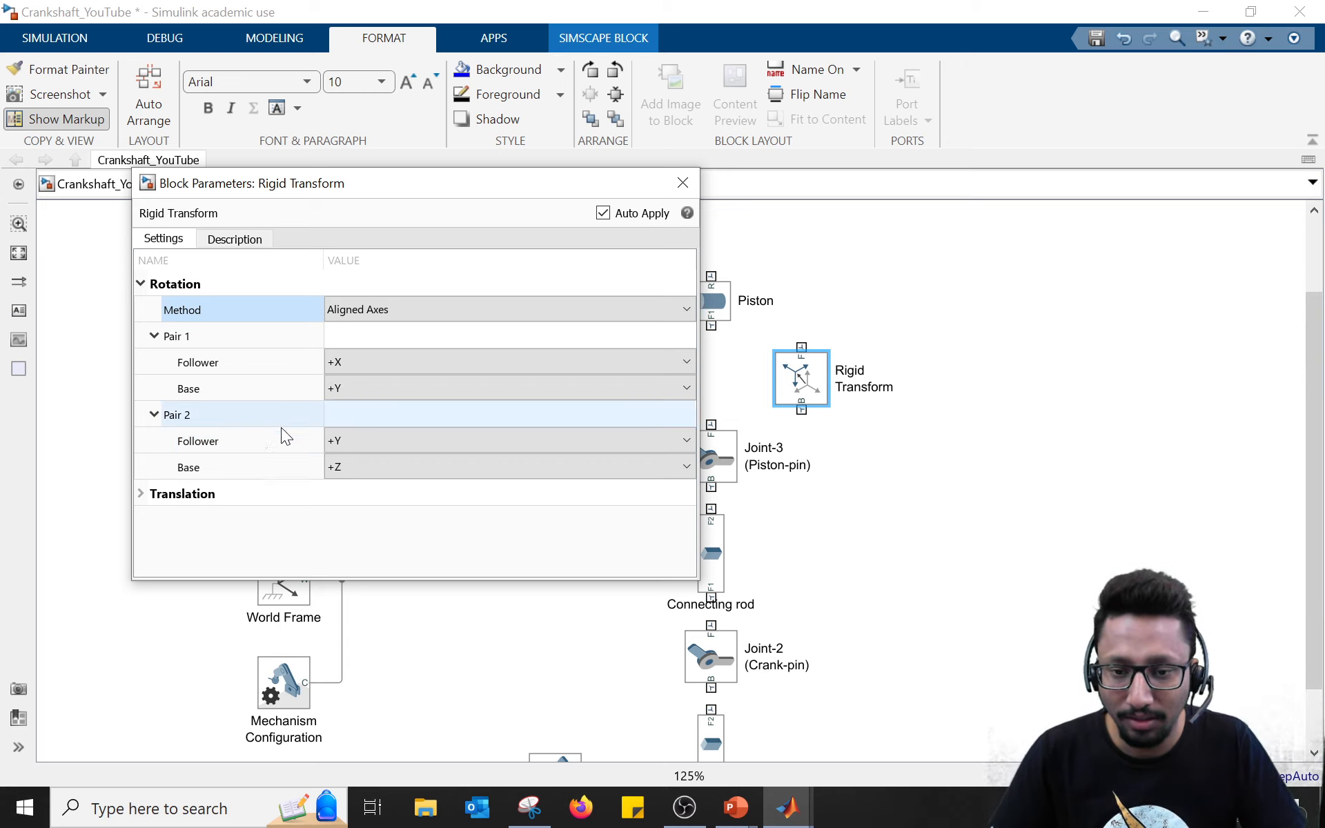
# Step: Open the Piston solid's properties and examine the orientation of its reference axes in the 3D preview
pyautogui.doubleClick(715, 304)
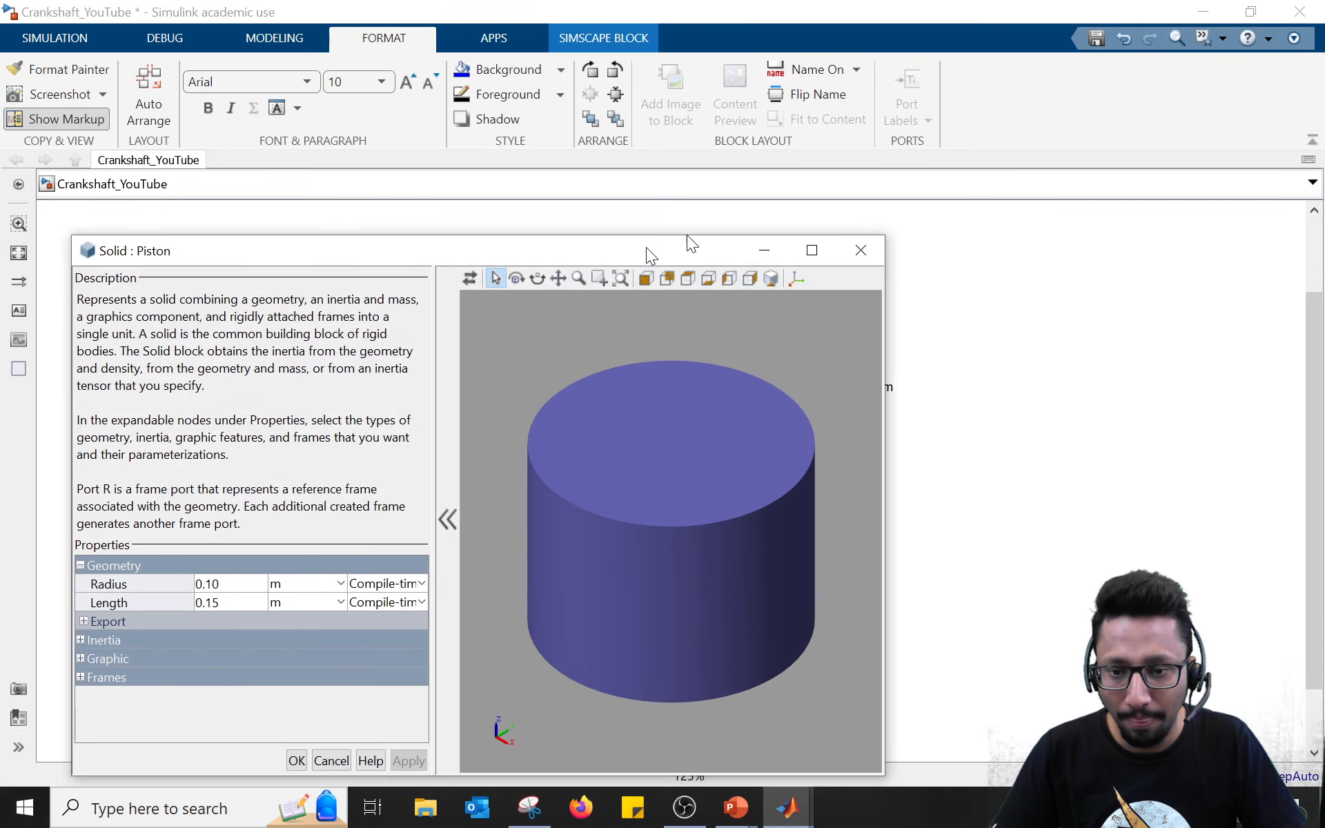
pyautogui.moveTo(646, 249); pyautogui.dragTo(1009, 58)
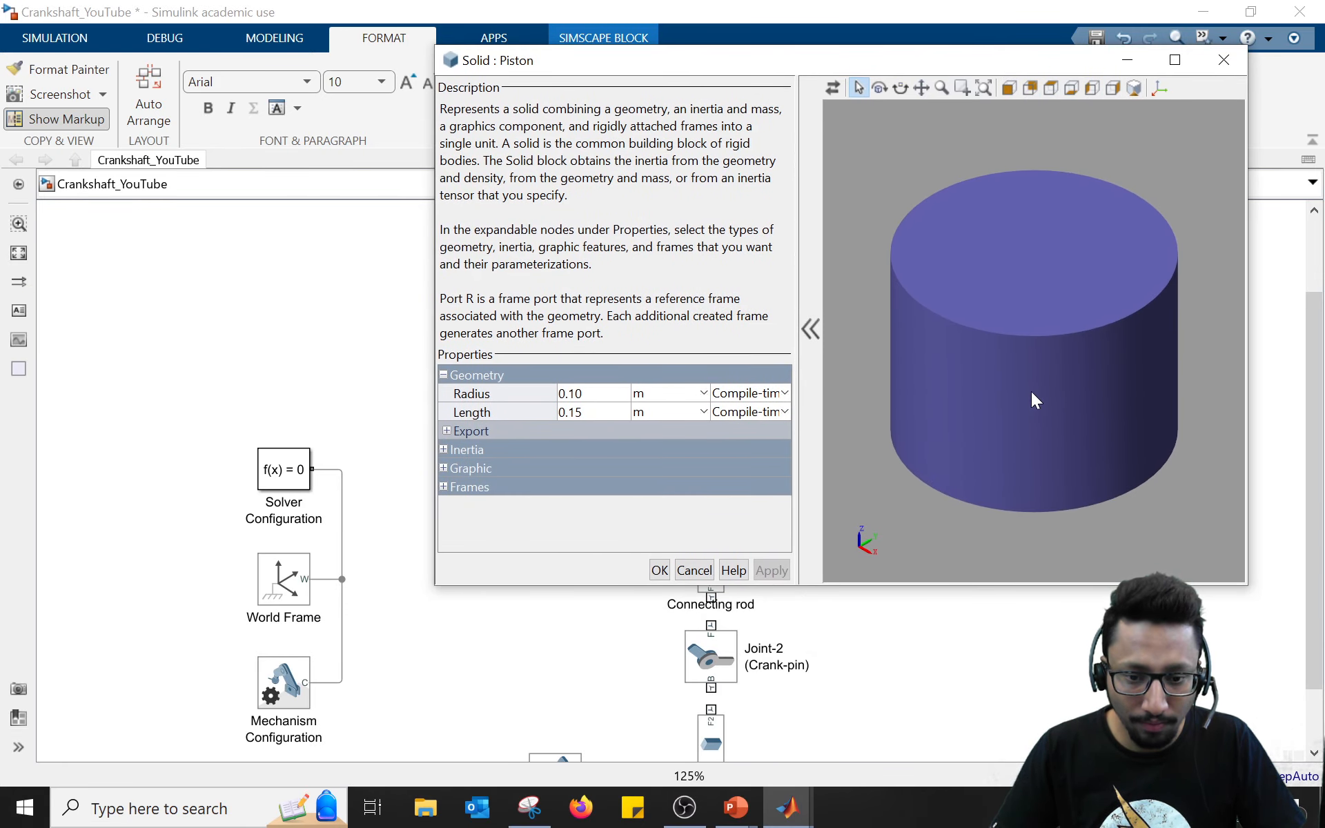
pyautogui.moveTo(924, 346); pyautogui.dragTo(919, 313)
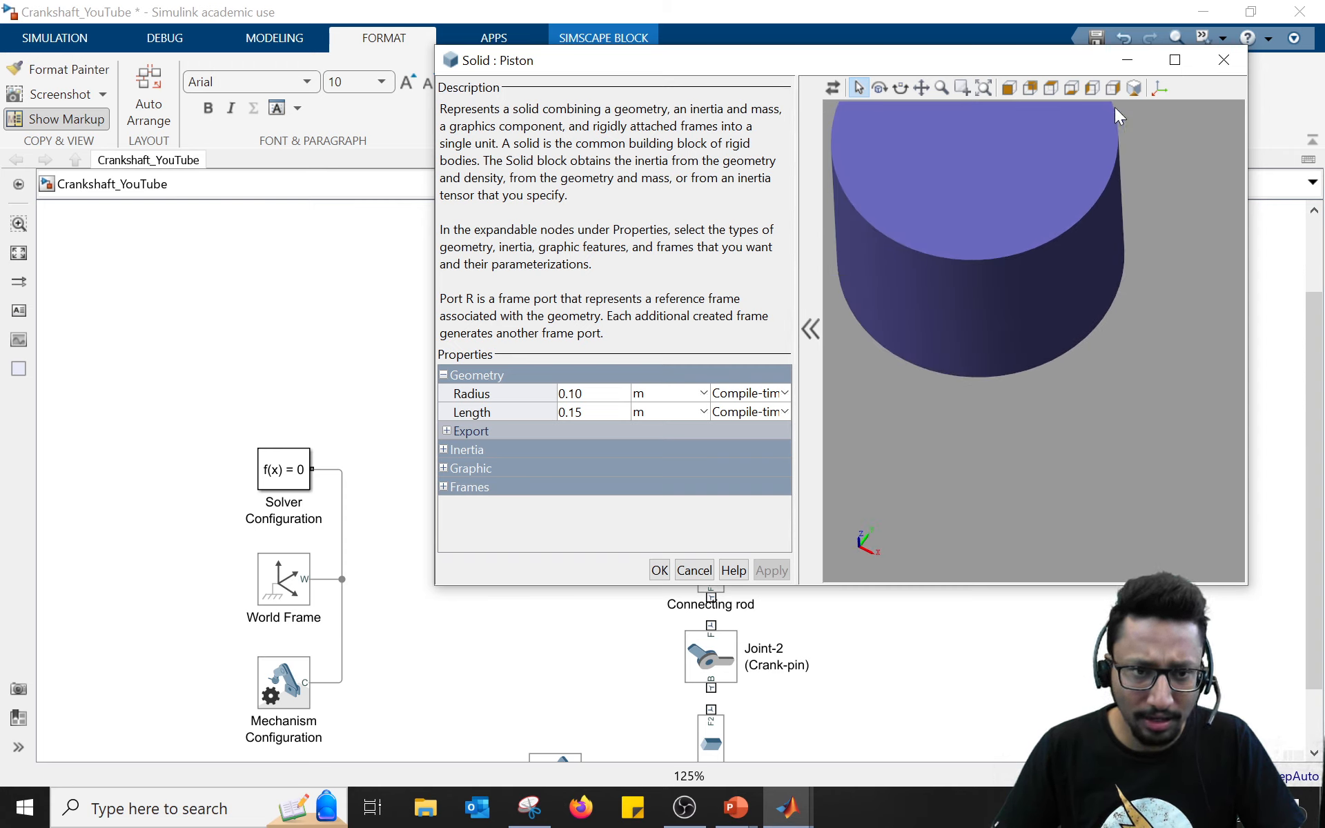
pyautogui.click(1134, 87)
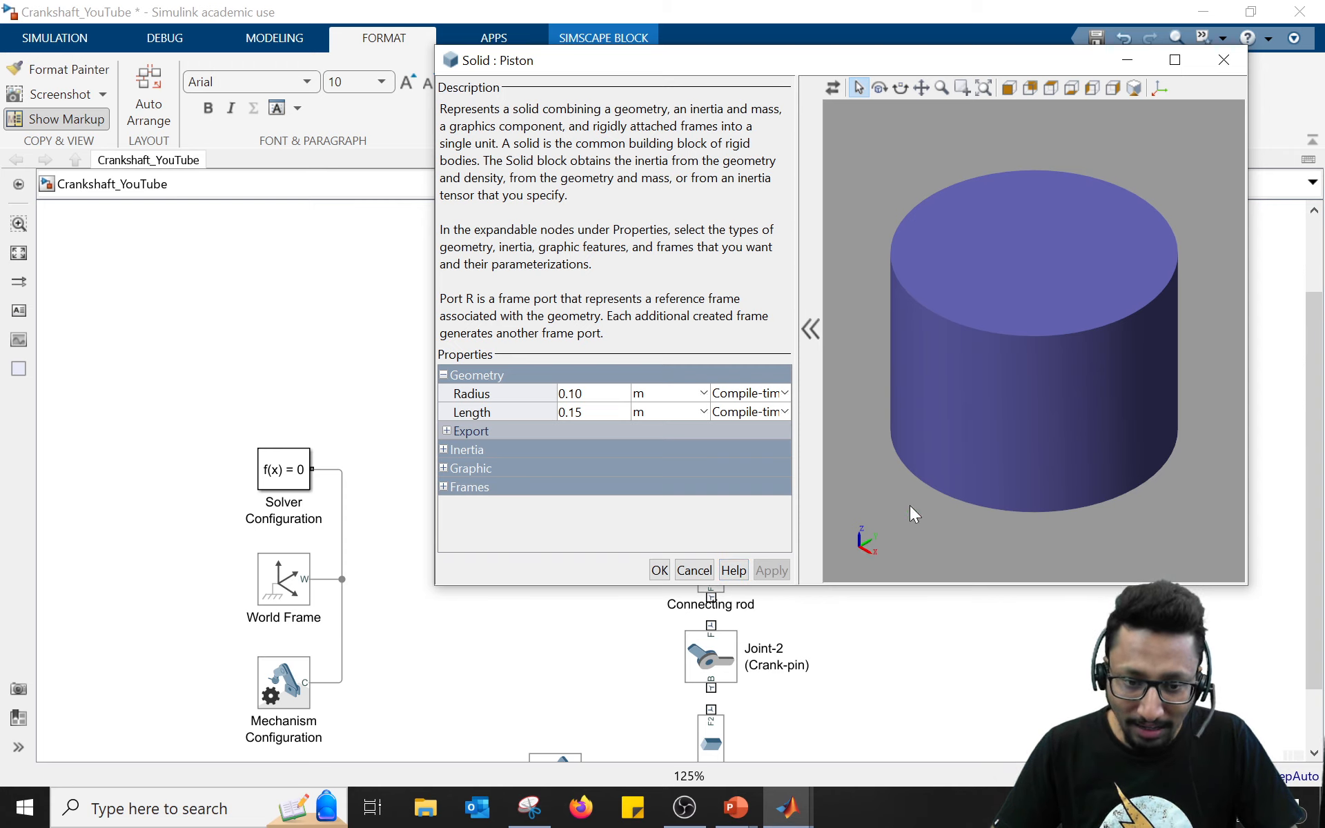
pyautogui.moveTo(911, 507); pyautogui.dragTo(945, 383)
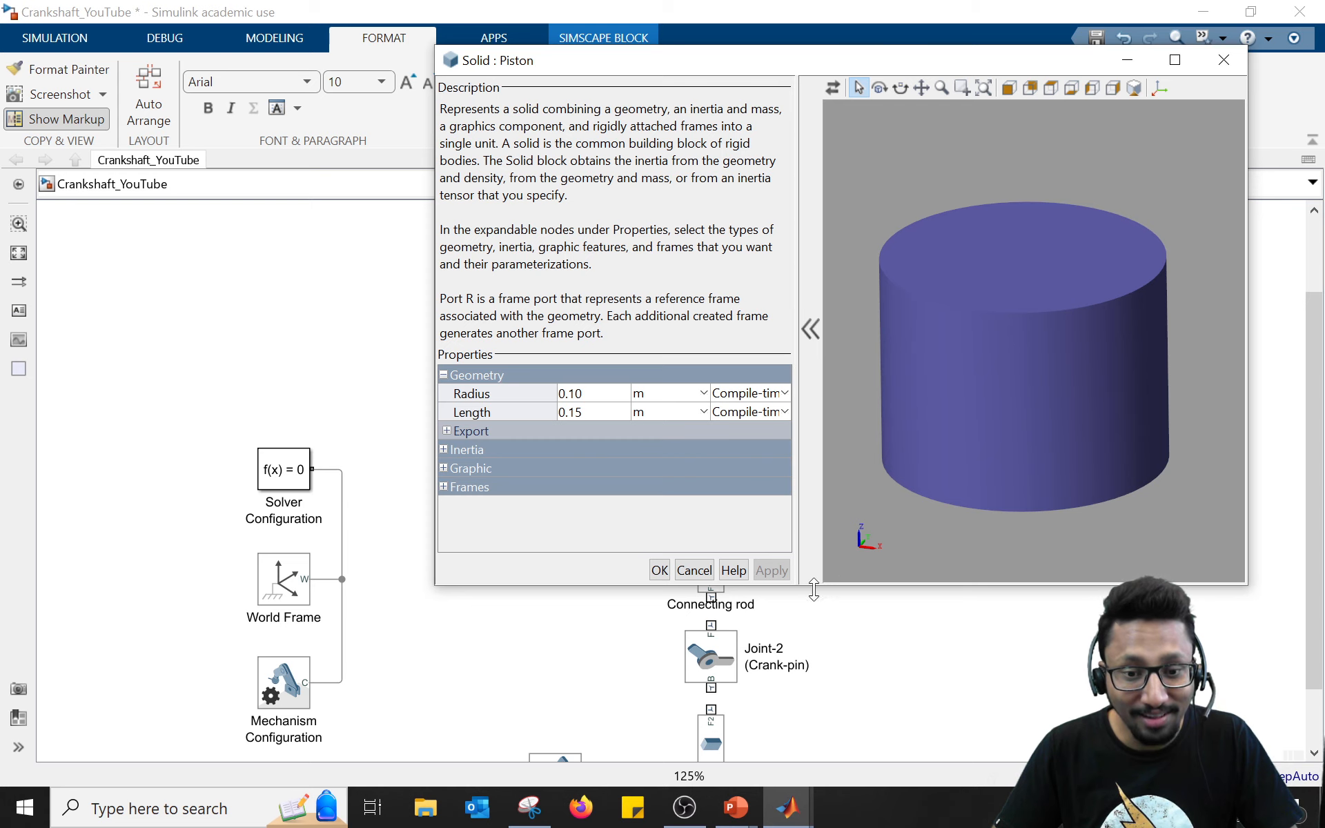
# Step: Arrange the Piston preview and the Rigid Transform parameters side by side, keeping the Joint-3 and Connecting rod blocks in view
pyautogui.click(792, 818)
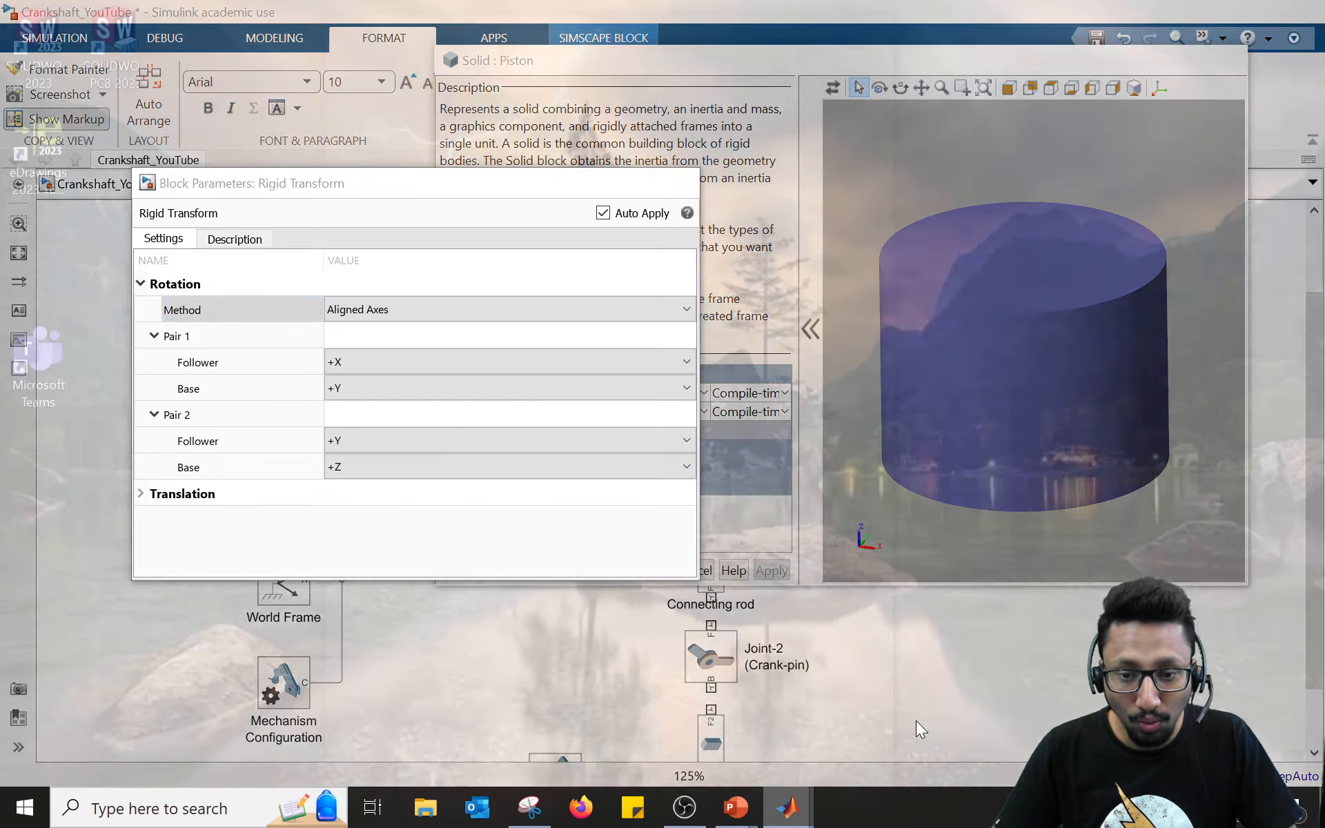
pyautogui.click(917, 721)
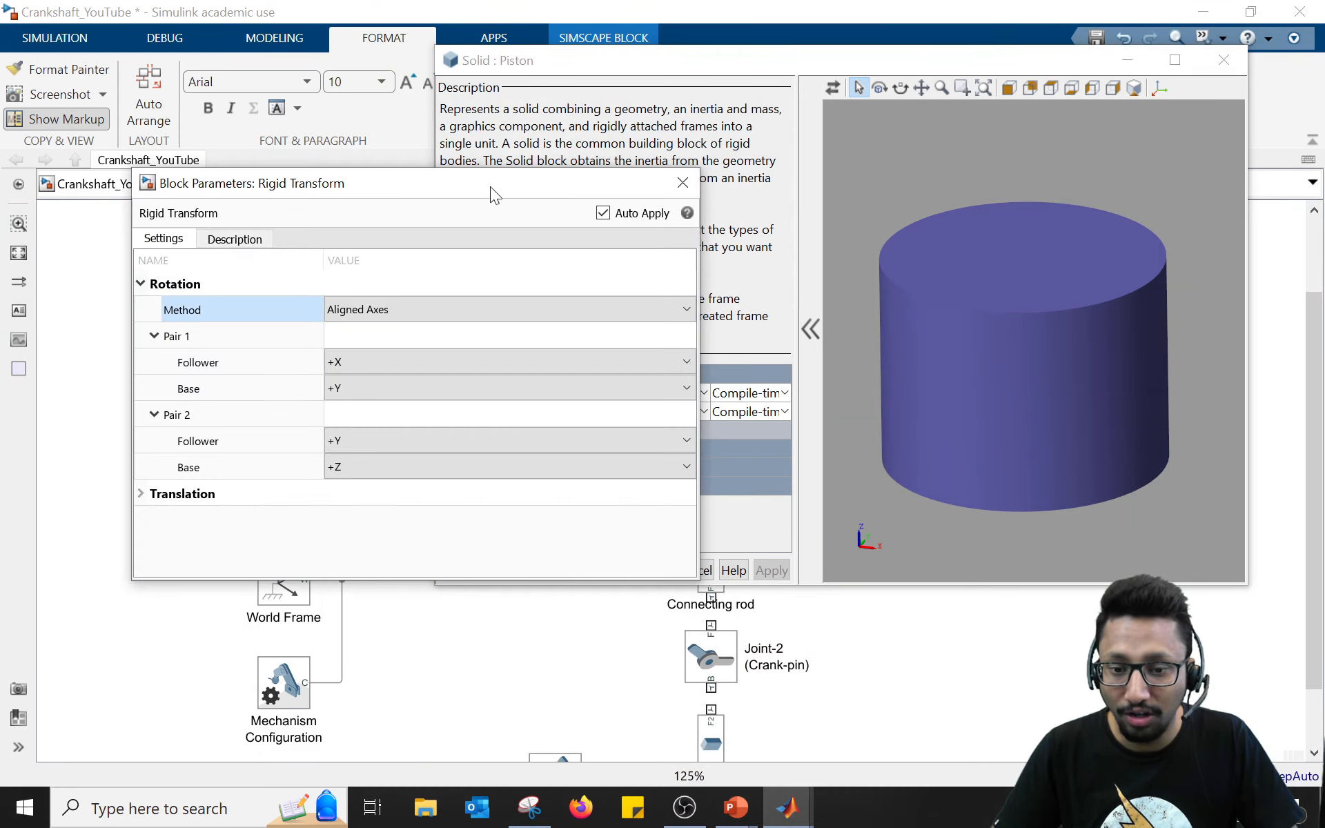
pyautogui.moveTo(490, 186); pyautogui.dragTo(422, 182)
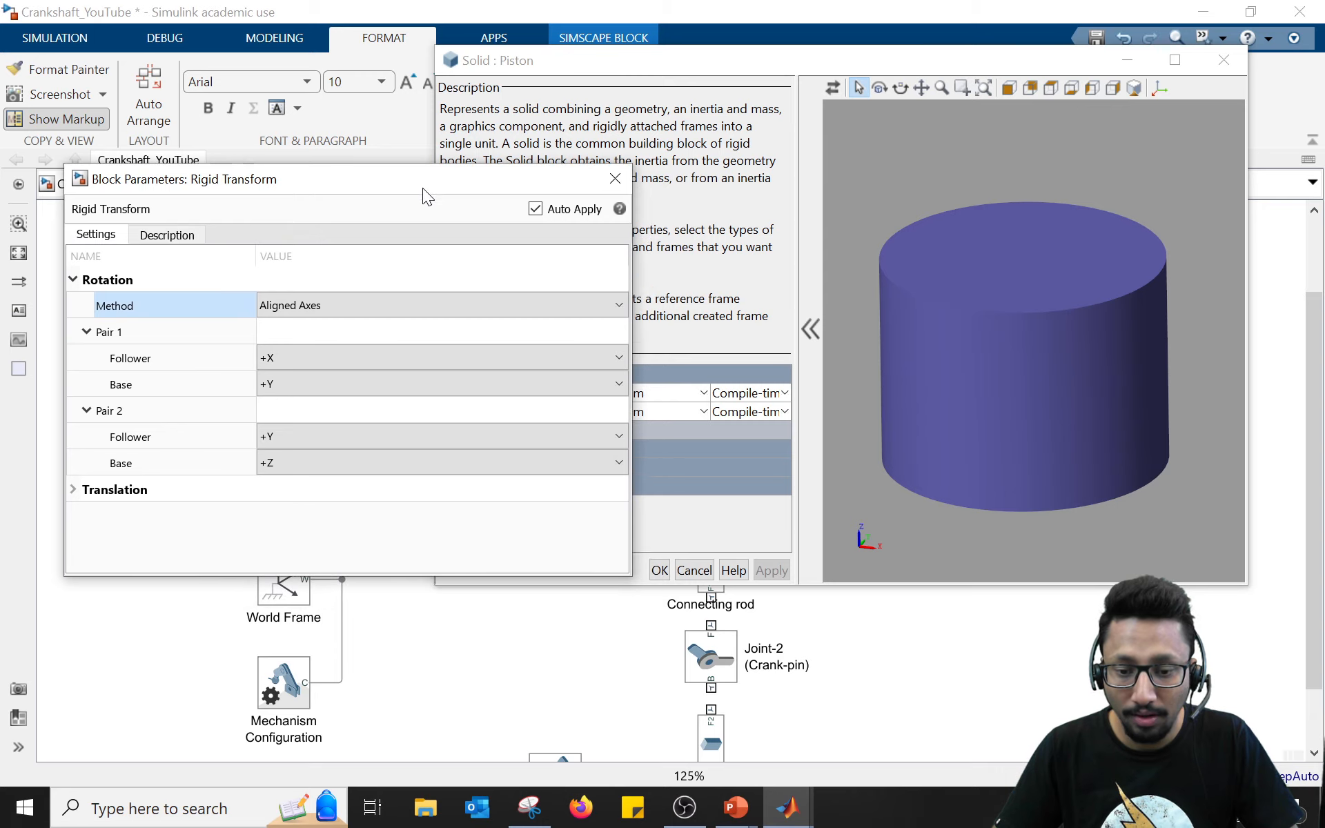
pyautogui.click(882, 653)
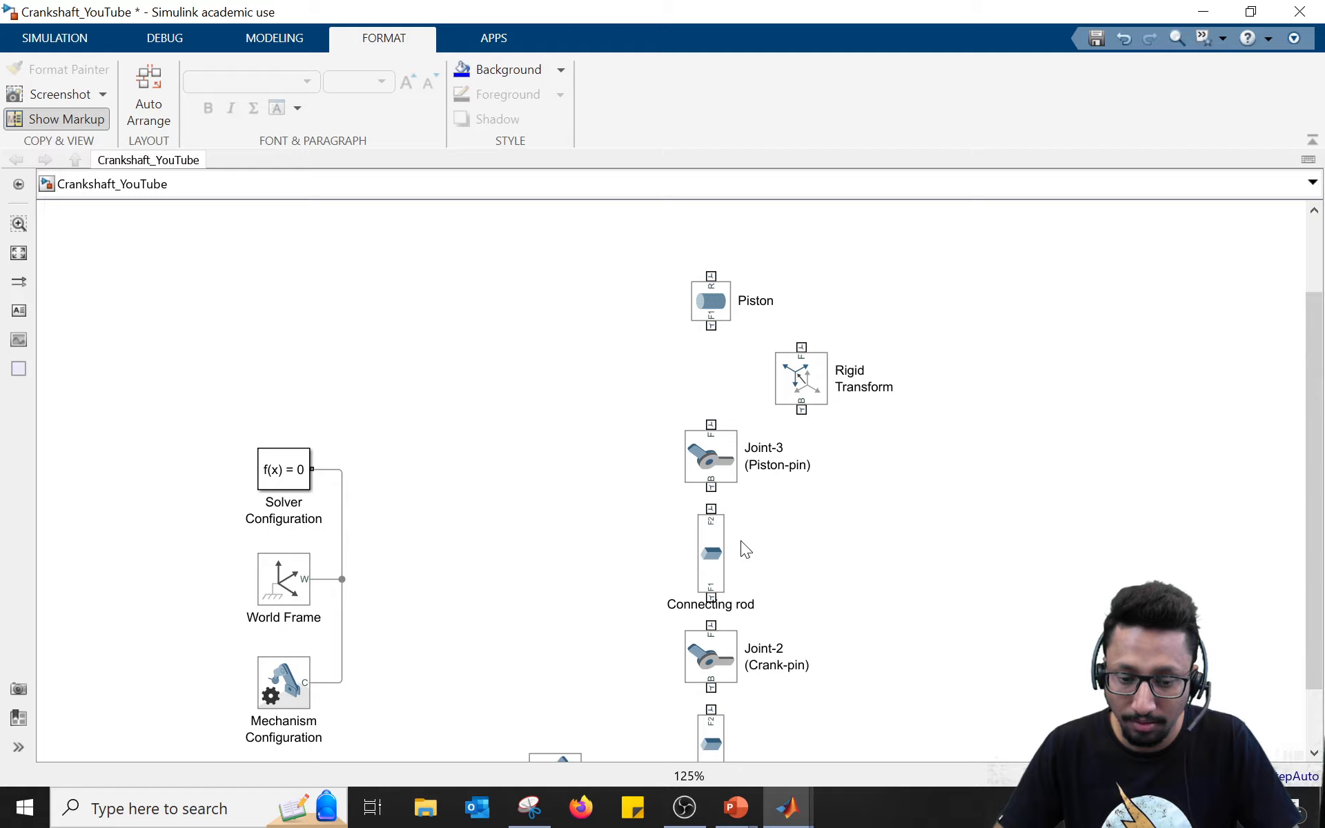
pyautogui.click(787, 808)
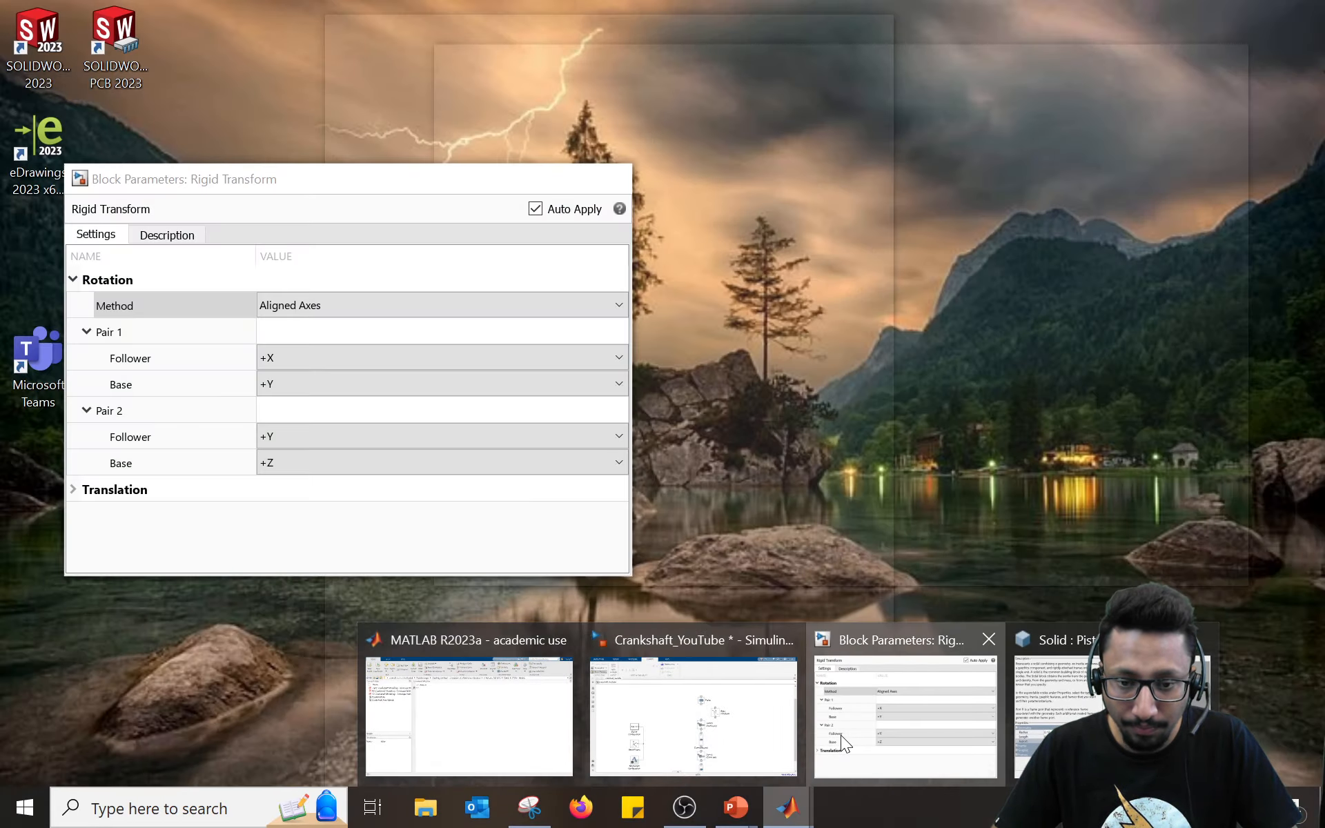
pyautogui.click(840, 735)
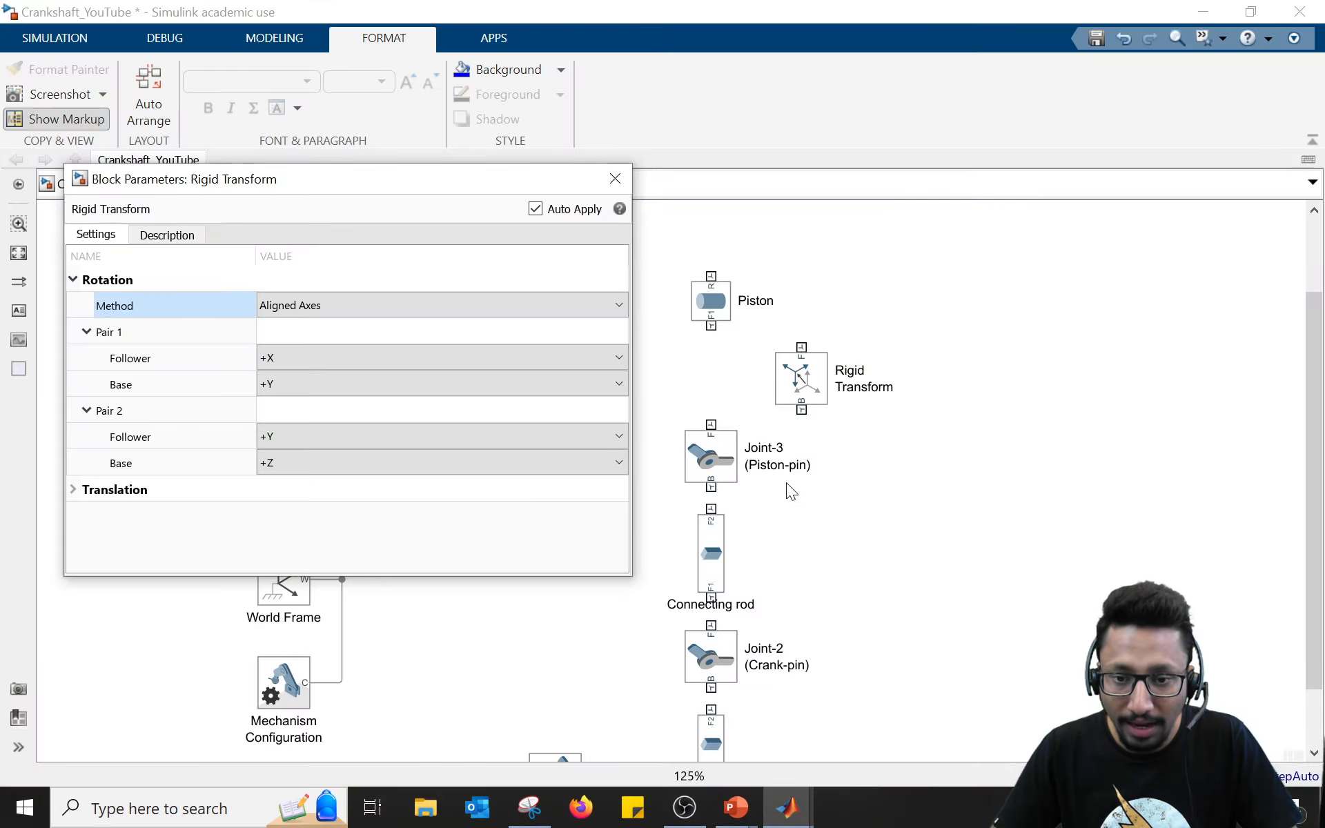
pyautogui.click(787, 808)
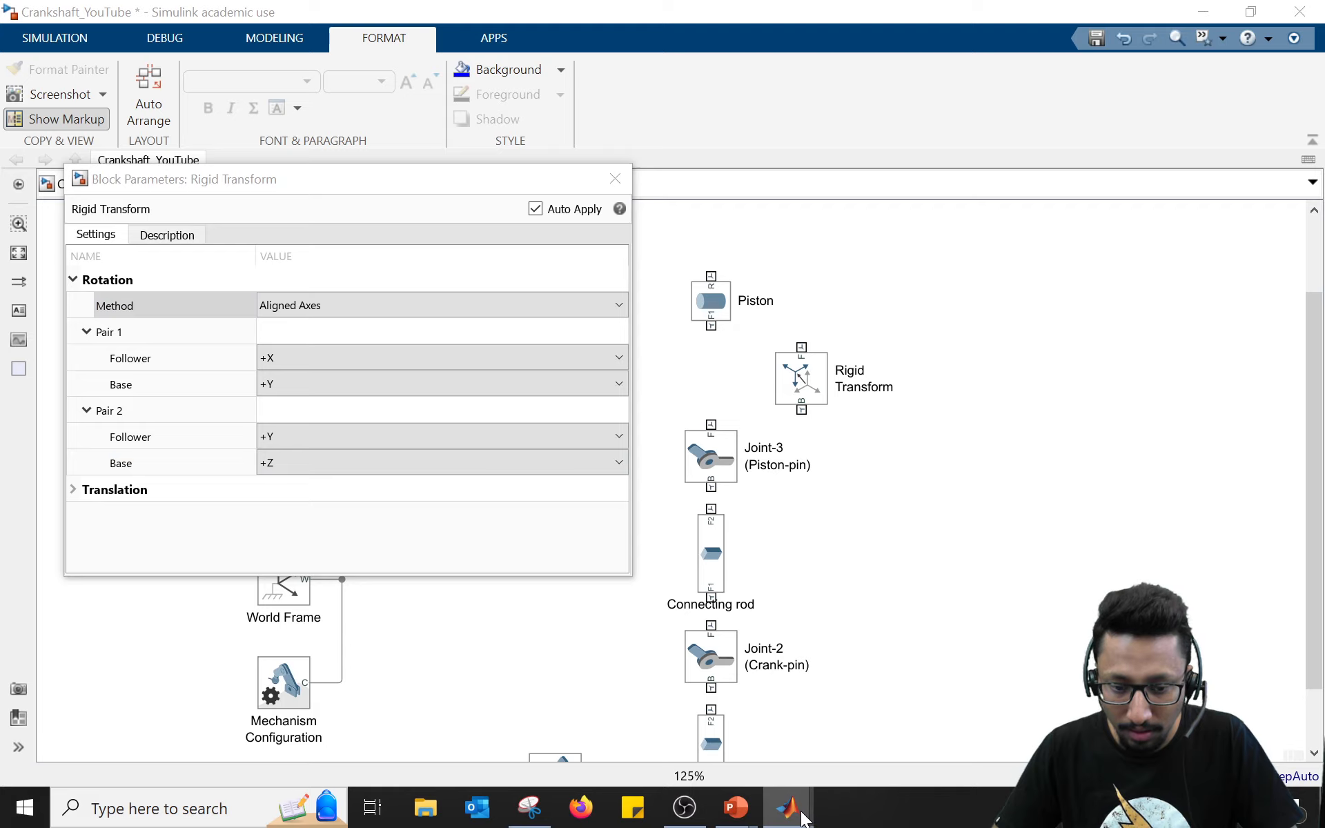
pyautogui.click(1075, 718)
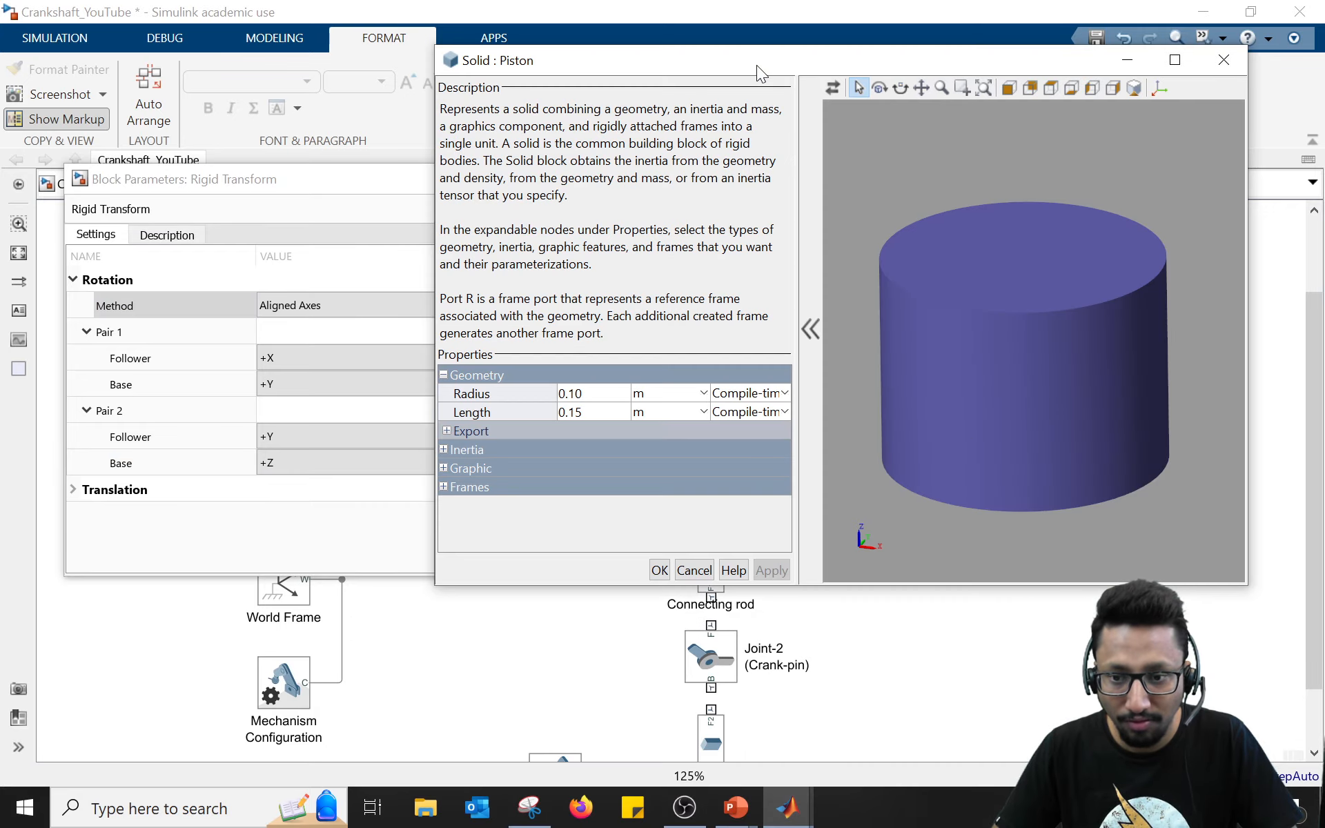
pyautogui.moveTo(756, 65); pyautogui.dragTo(216, 198)
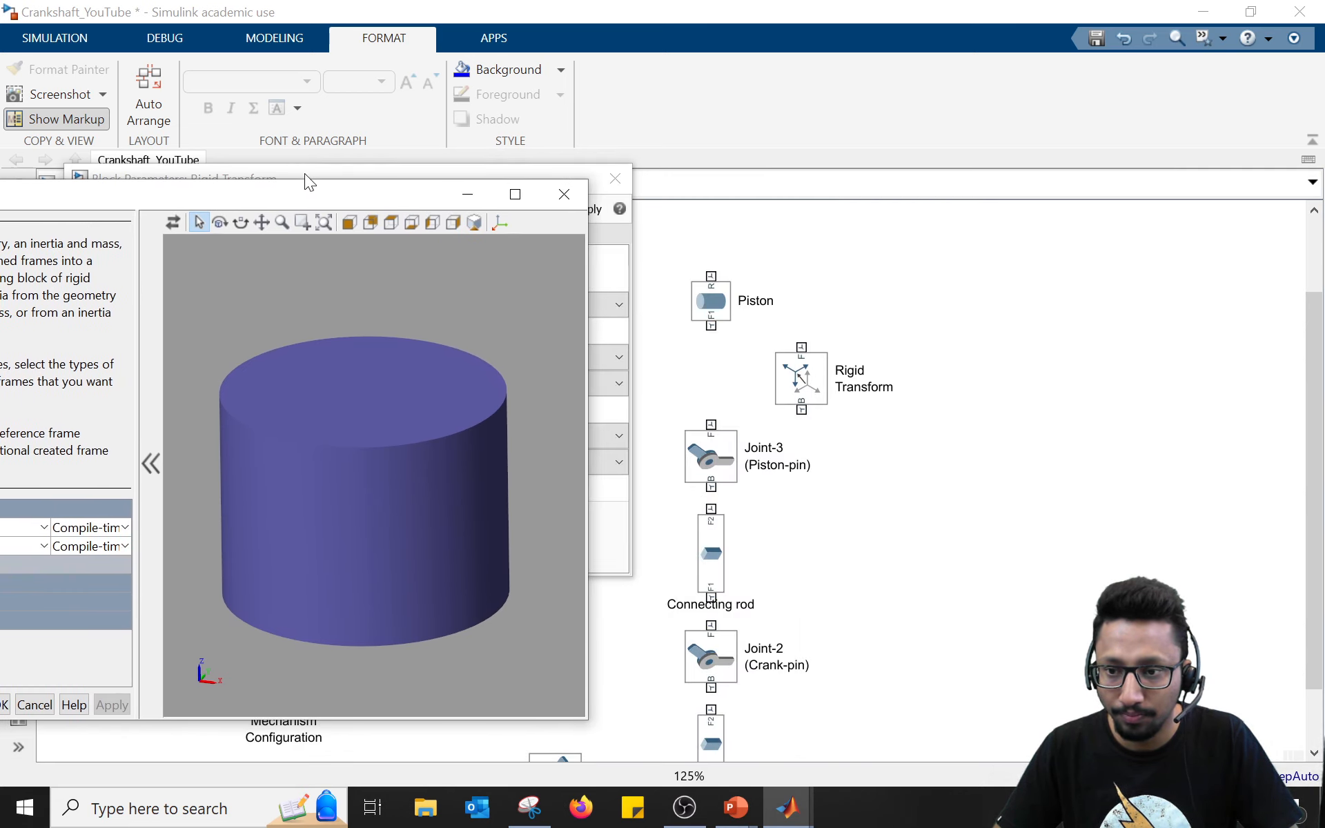
pyautogui.moveTo(304, 174); pyautogui.dragTo(842, 19)
pyautogui.moveTo(849, 417); pyautogui.dragTo(850, 331)
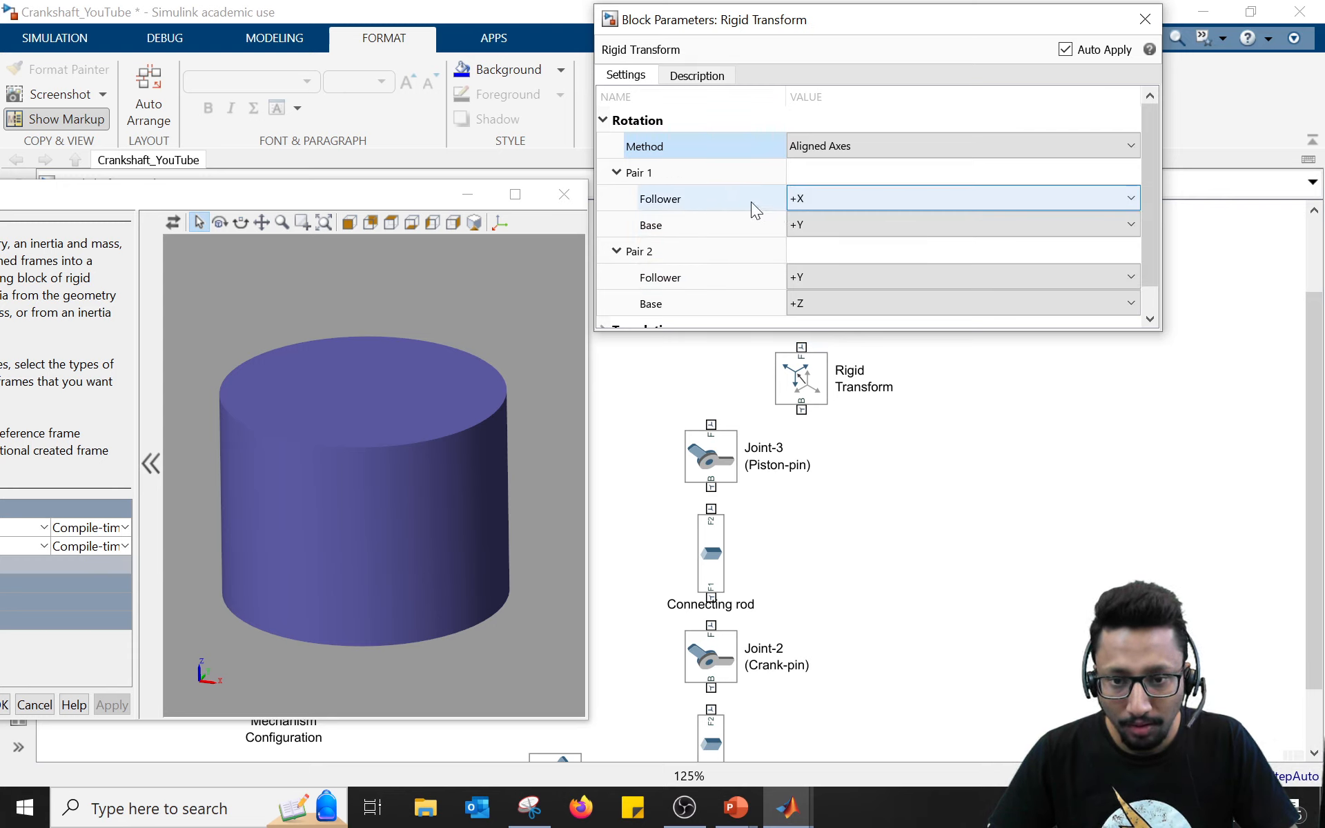
# Step: In rotation Pair 1 of the Rigid Transform, align the follower's +Z axis with the base's +Y axis
pyautogui.click(816, 200)
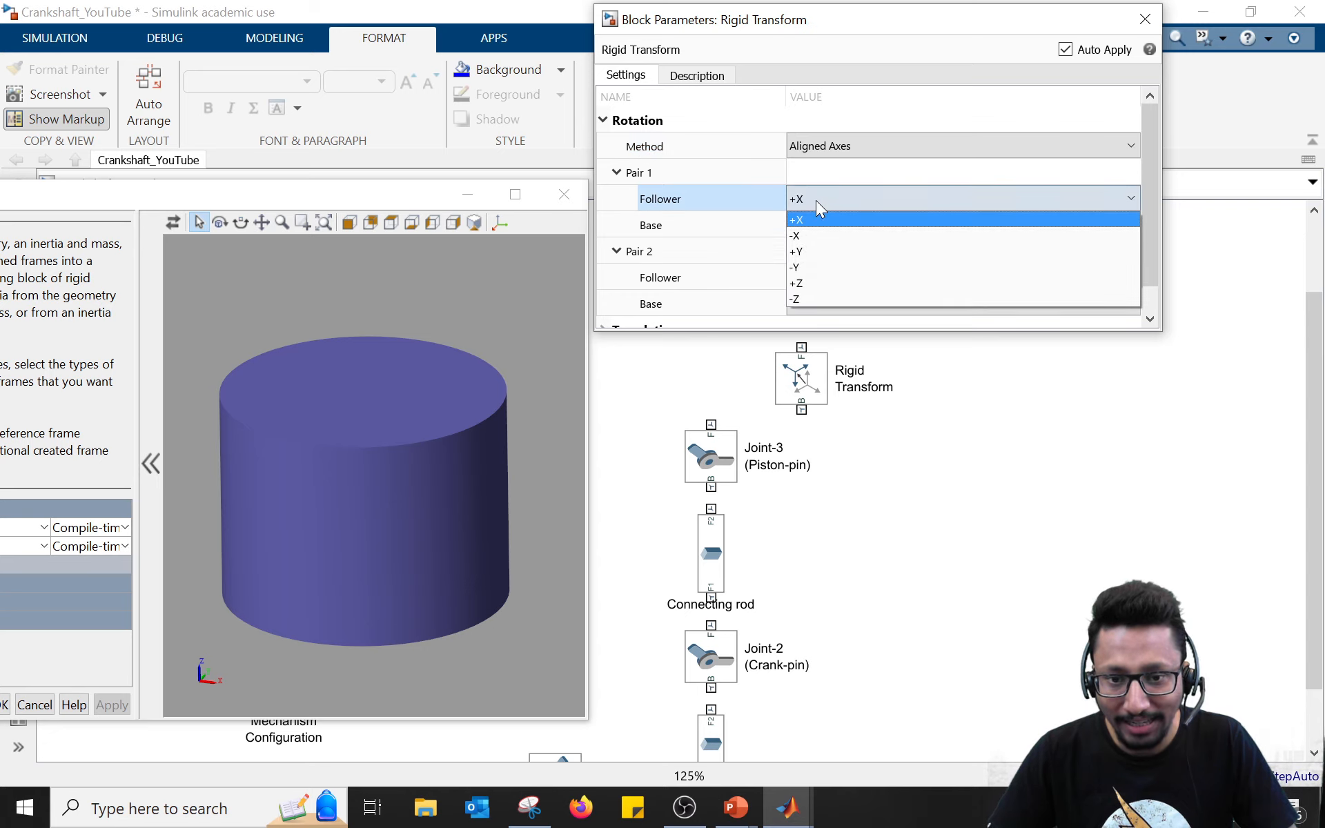
pyautogui.click(818, 283)
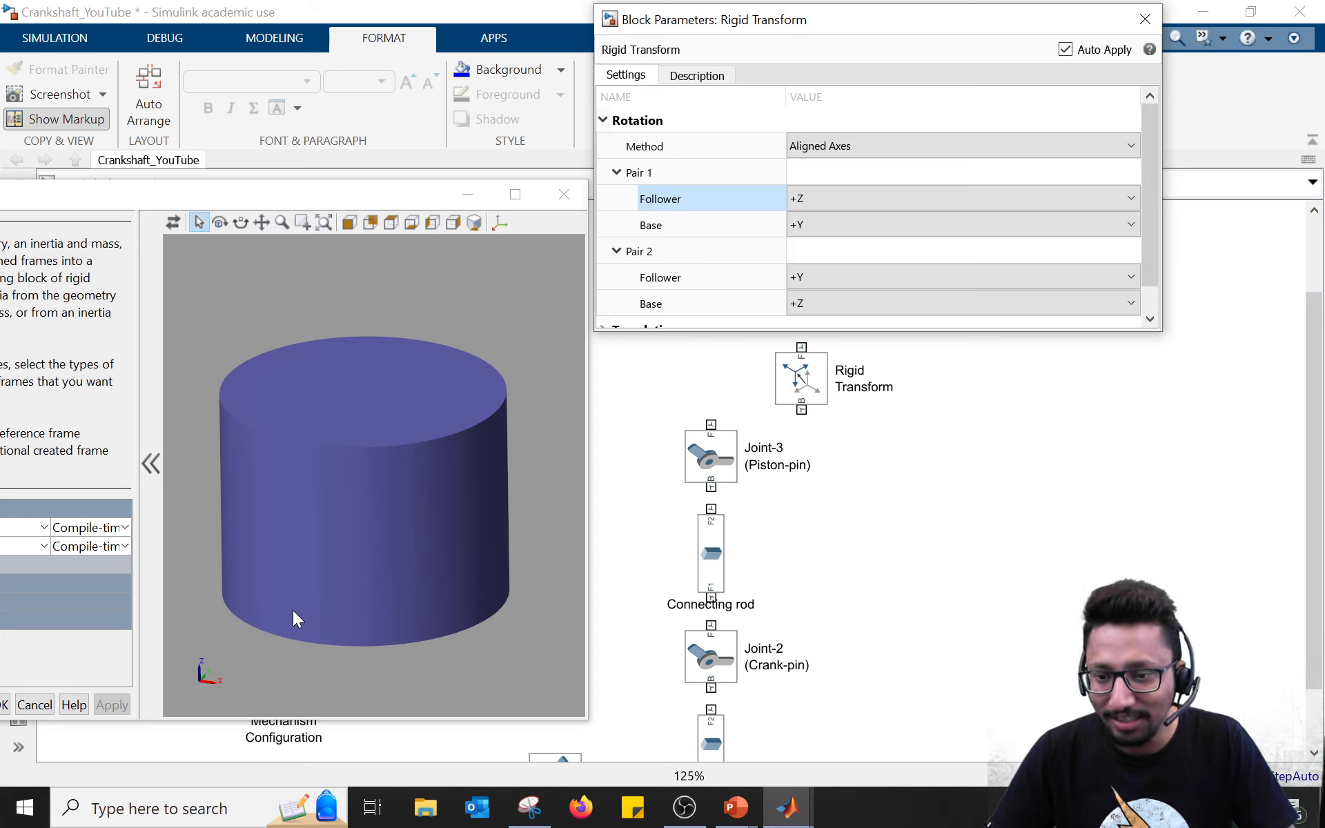
pyautogui.click(826, 225)
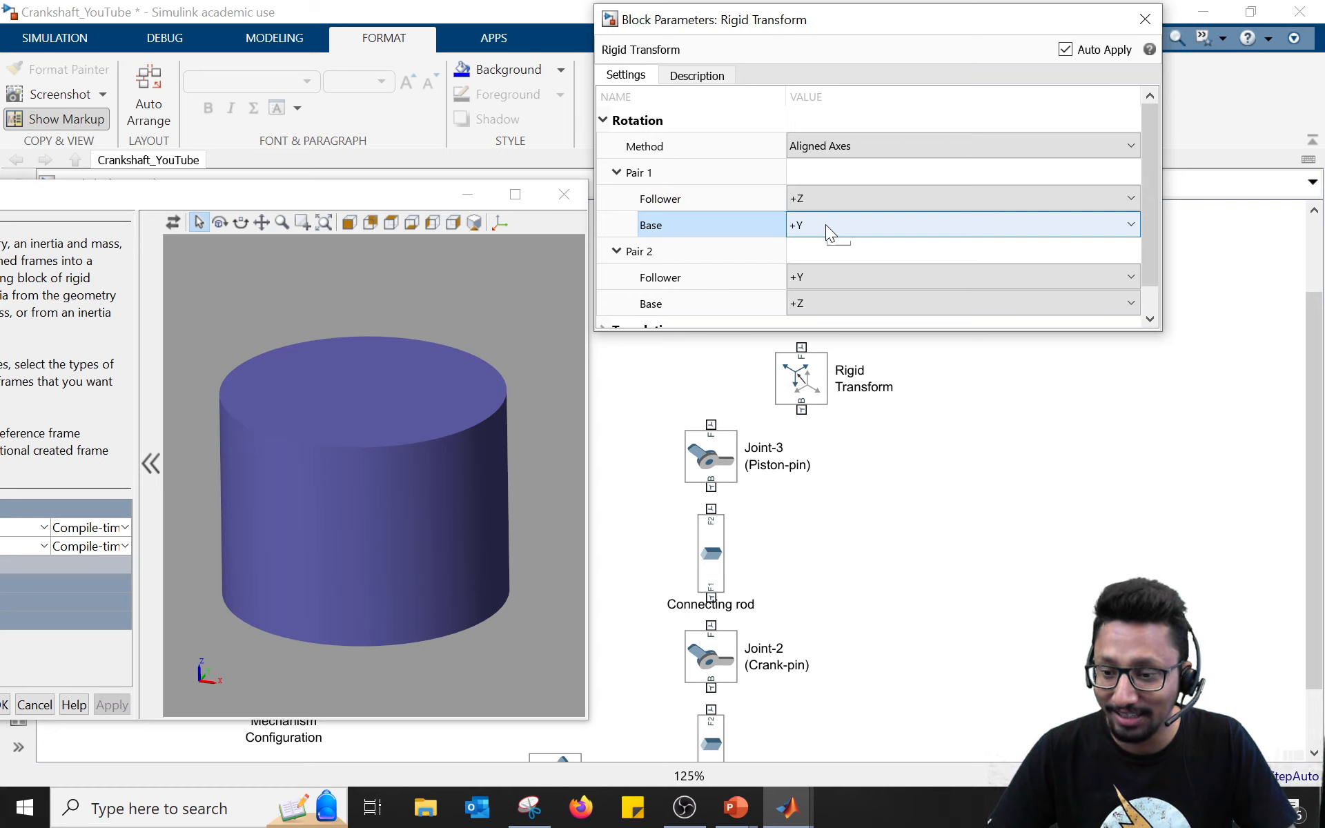
pyautogui.click(711, 457)
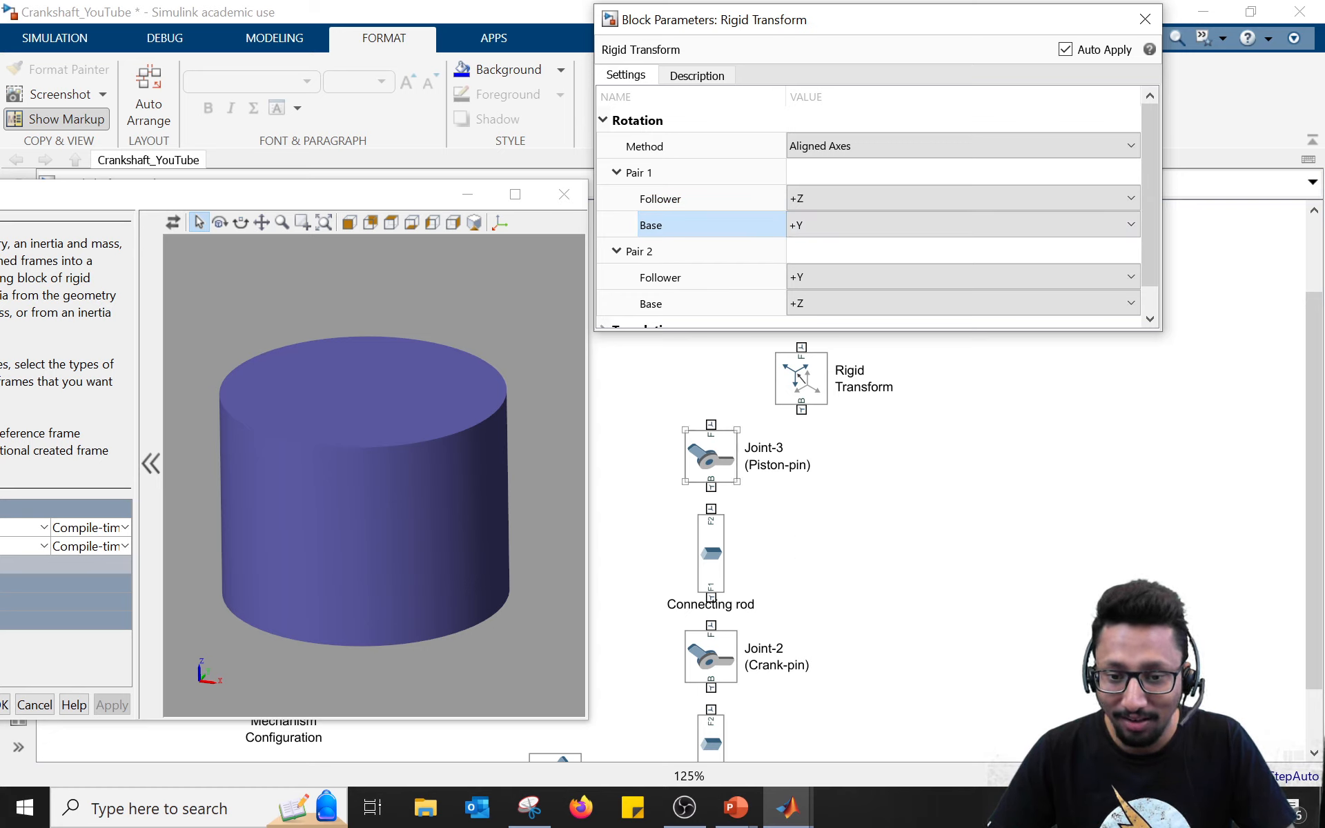
pyautogui.click(702, 493)
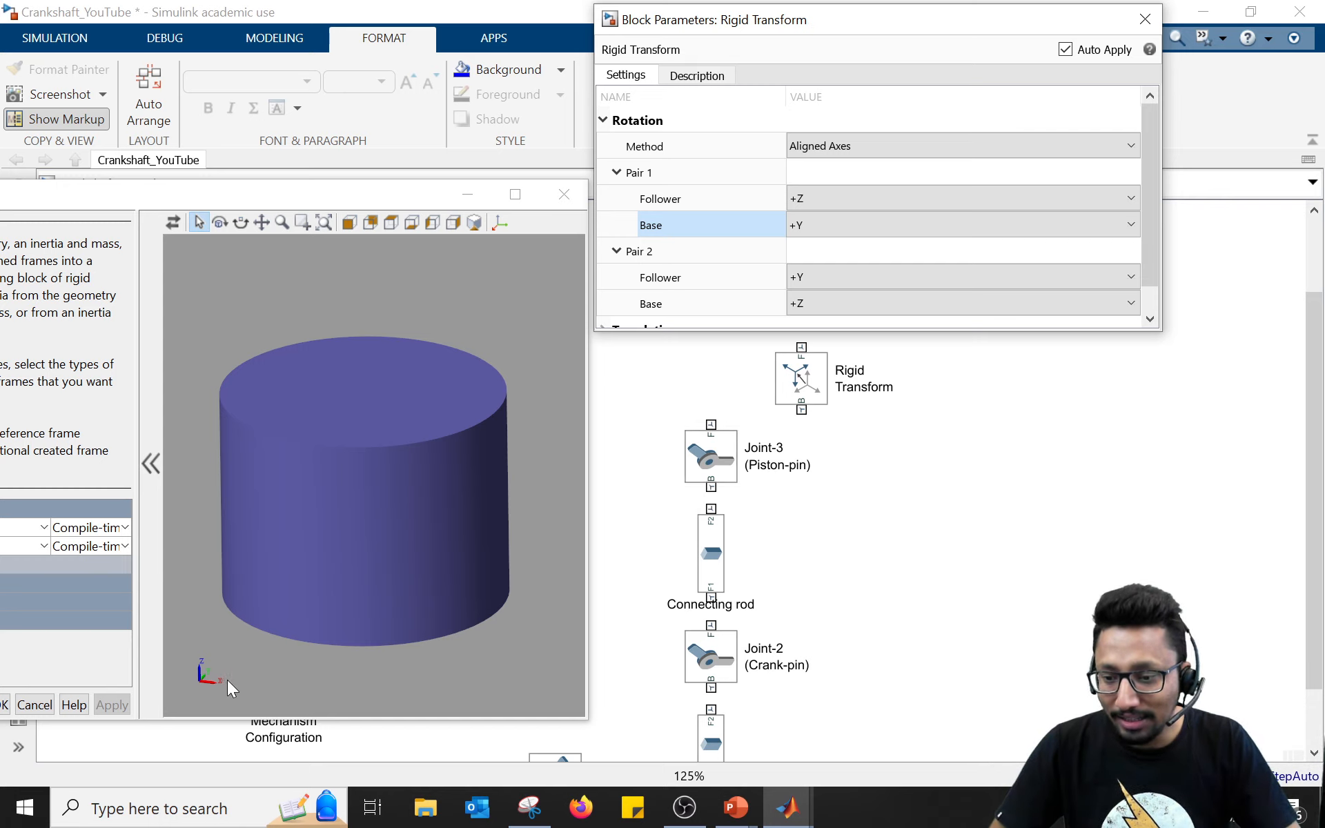
# Step: In rotation Pair 2 of the Rigid Transform, align the follower's +X axis with the base's +X axis
pyautogui.click(856, 277)
pyautogui.click(851, 296)
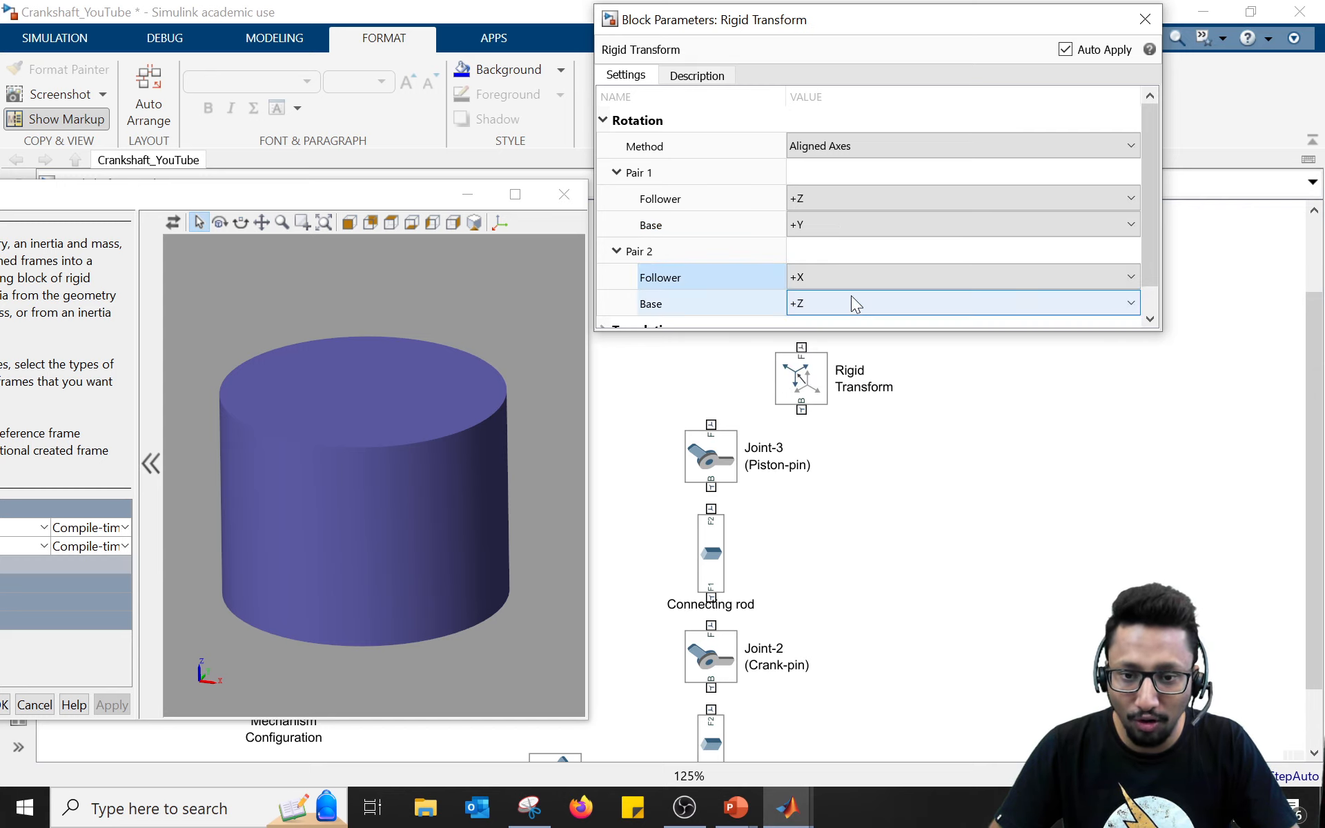
pyautogui.click(853, 298)
pyautogui.click(842, 320)
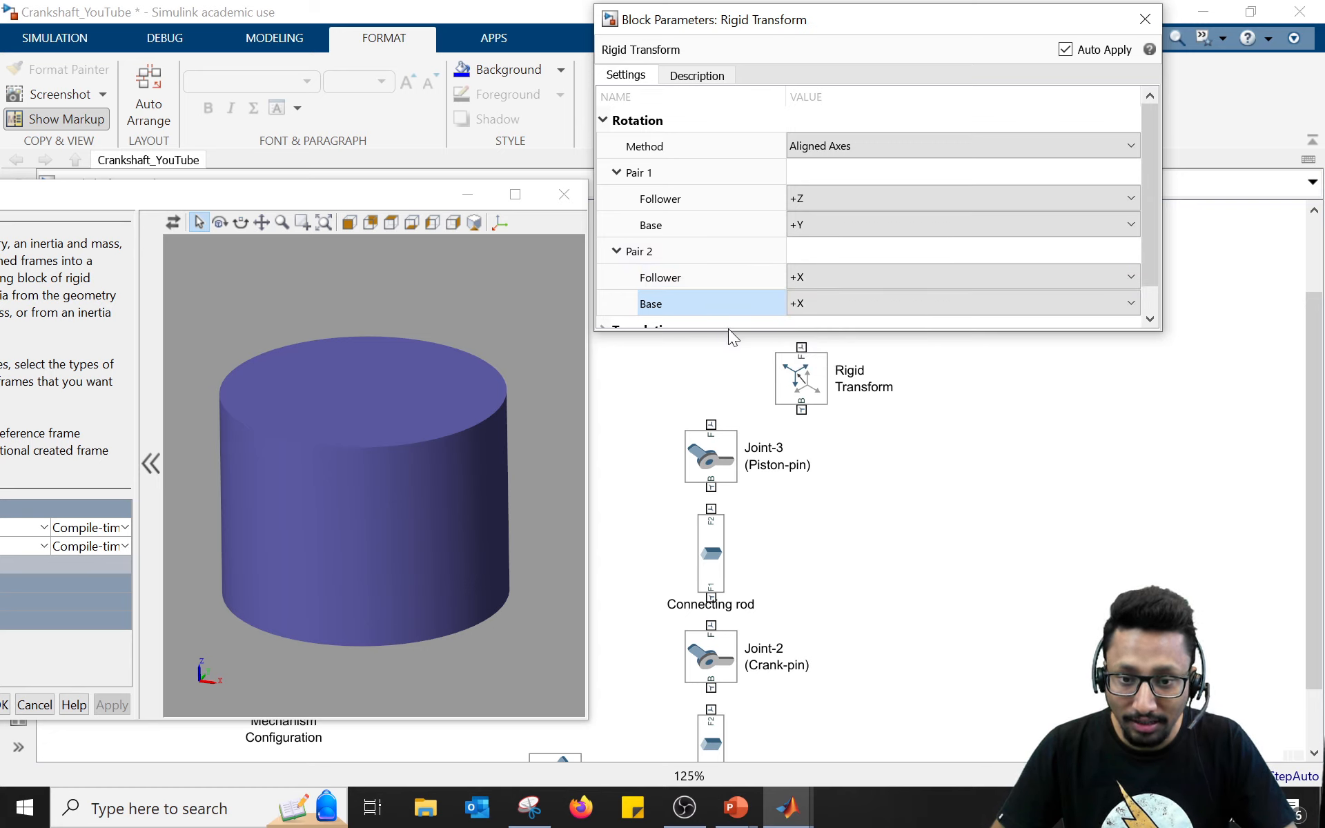
# Step: Examine the Piston preview from several angles against its axes, and return it to the isometric view
pyautogui.moveTo(727, 330); pyautogui.dragTo(726, 285)
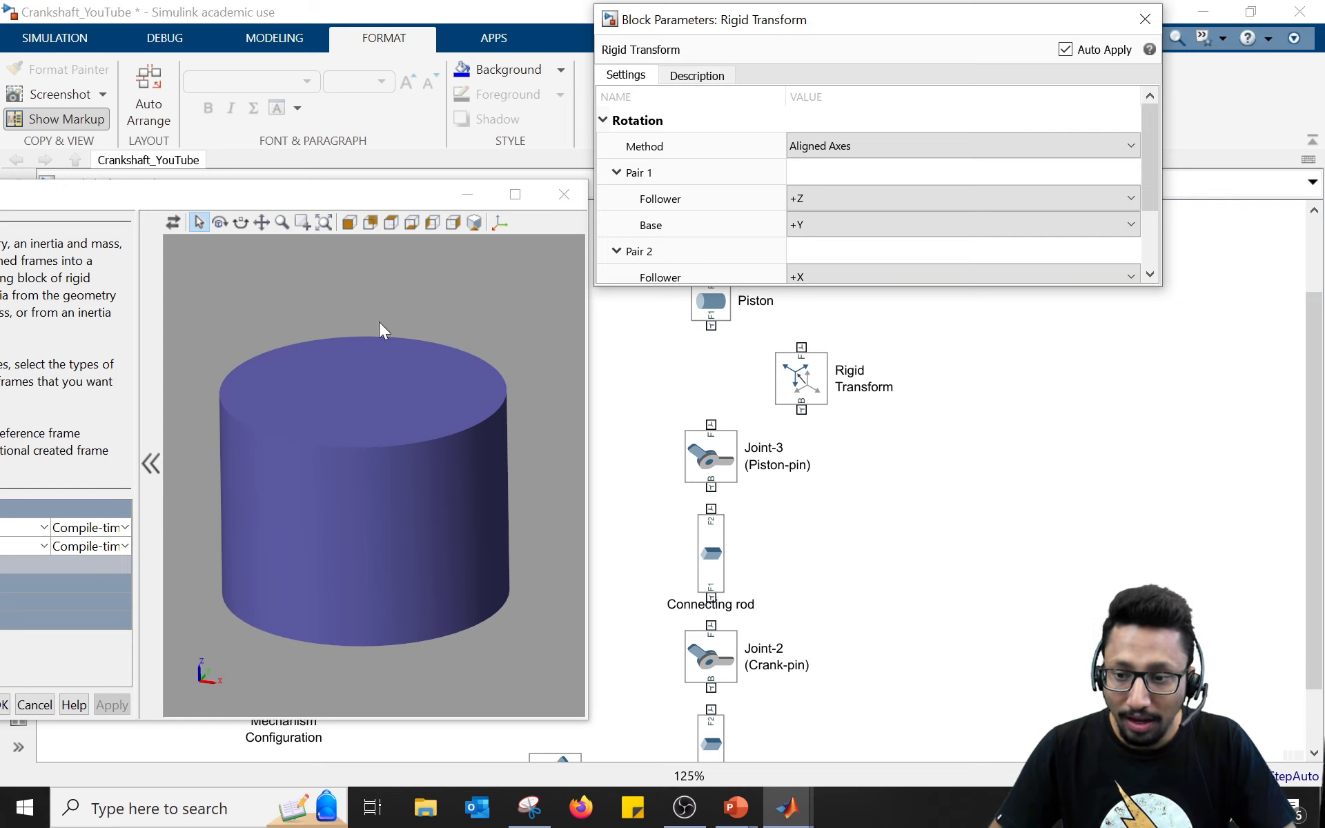
pyautogui.moveTo(380, 322); pyautogui.dragTo(404, 362)
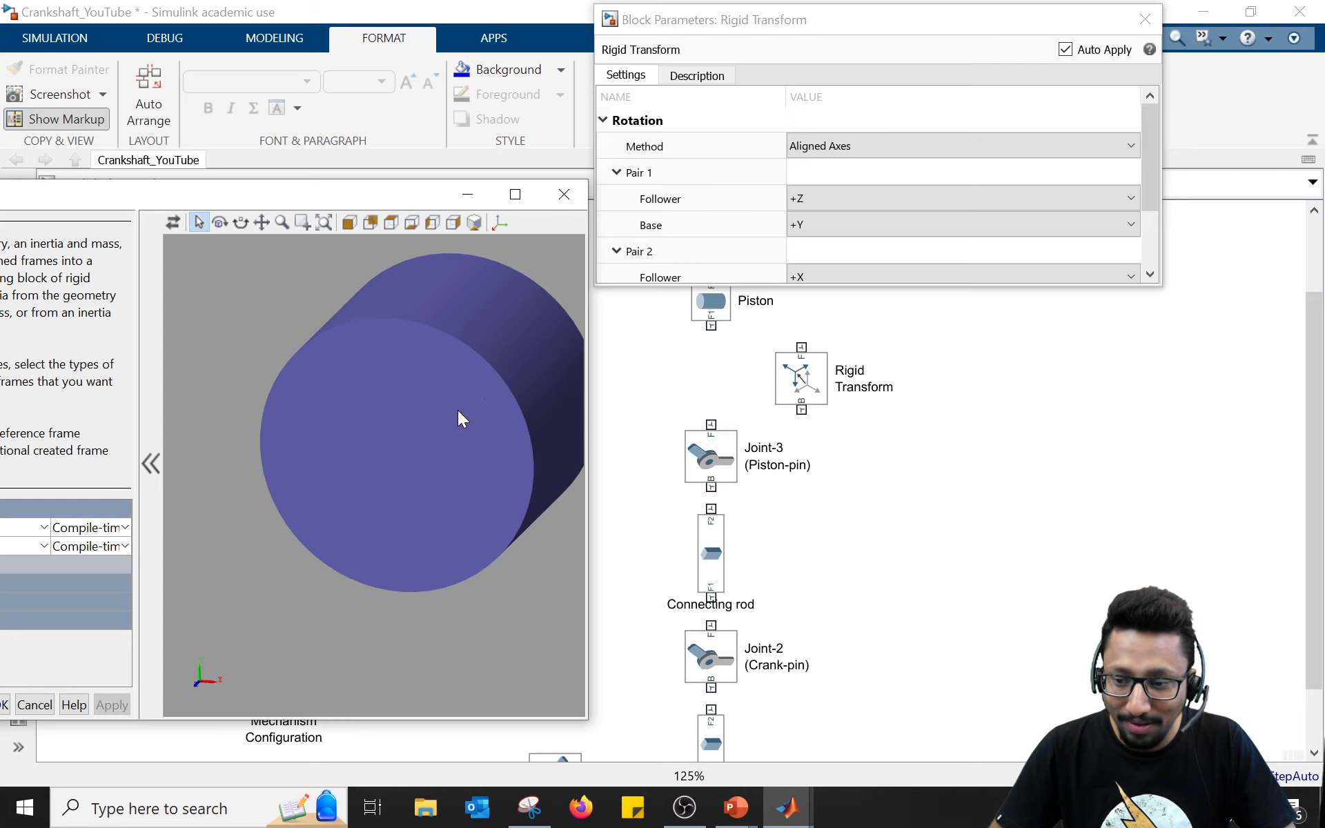
pyautogui.moveTo(356, 577); pyautogui.dragTo(358, 545)
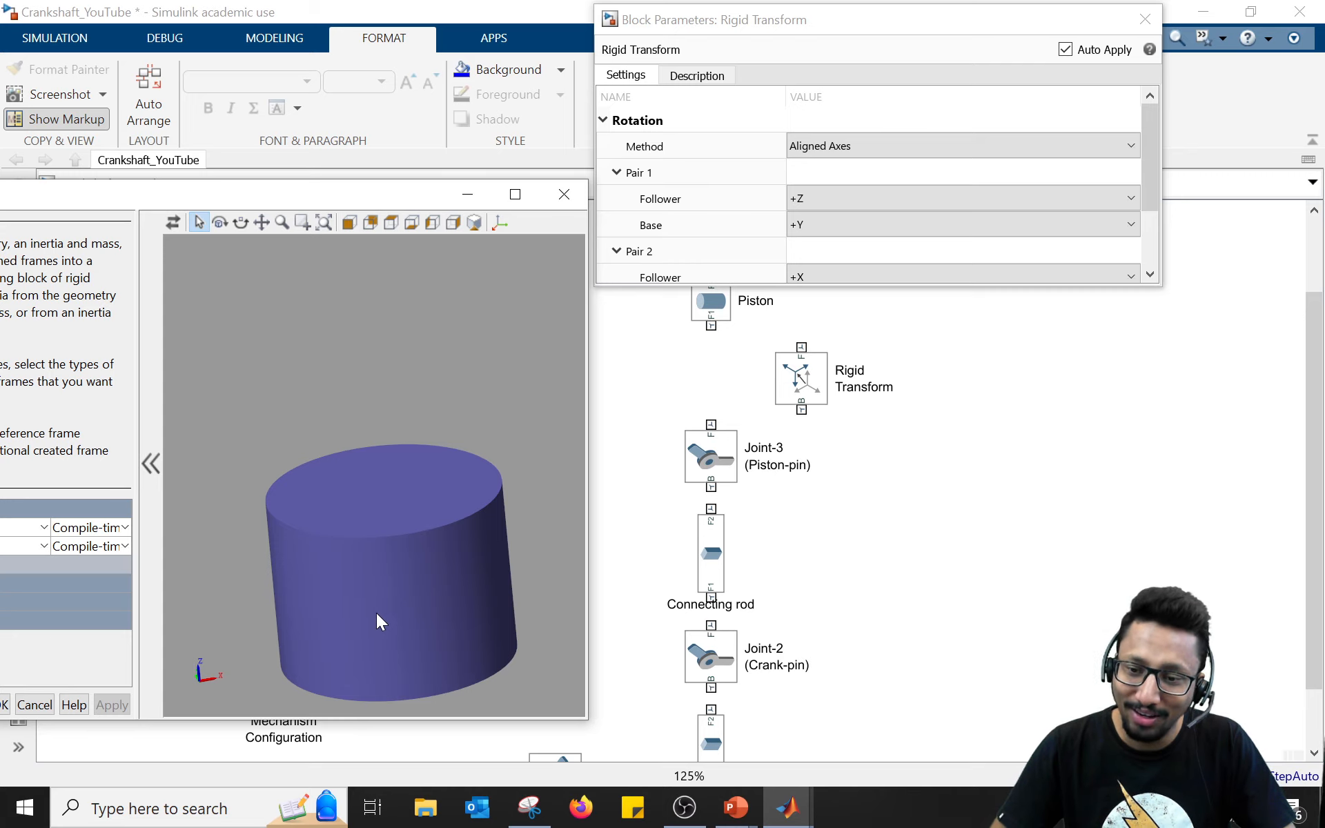
pyautogui.click(473, 222)
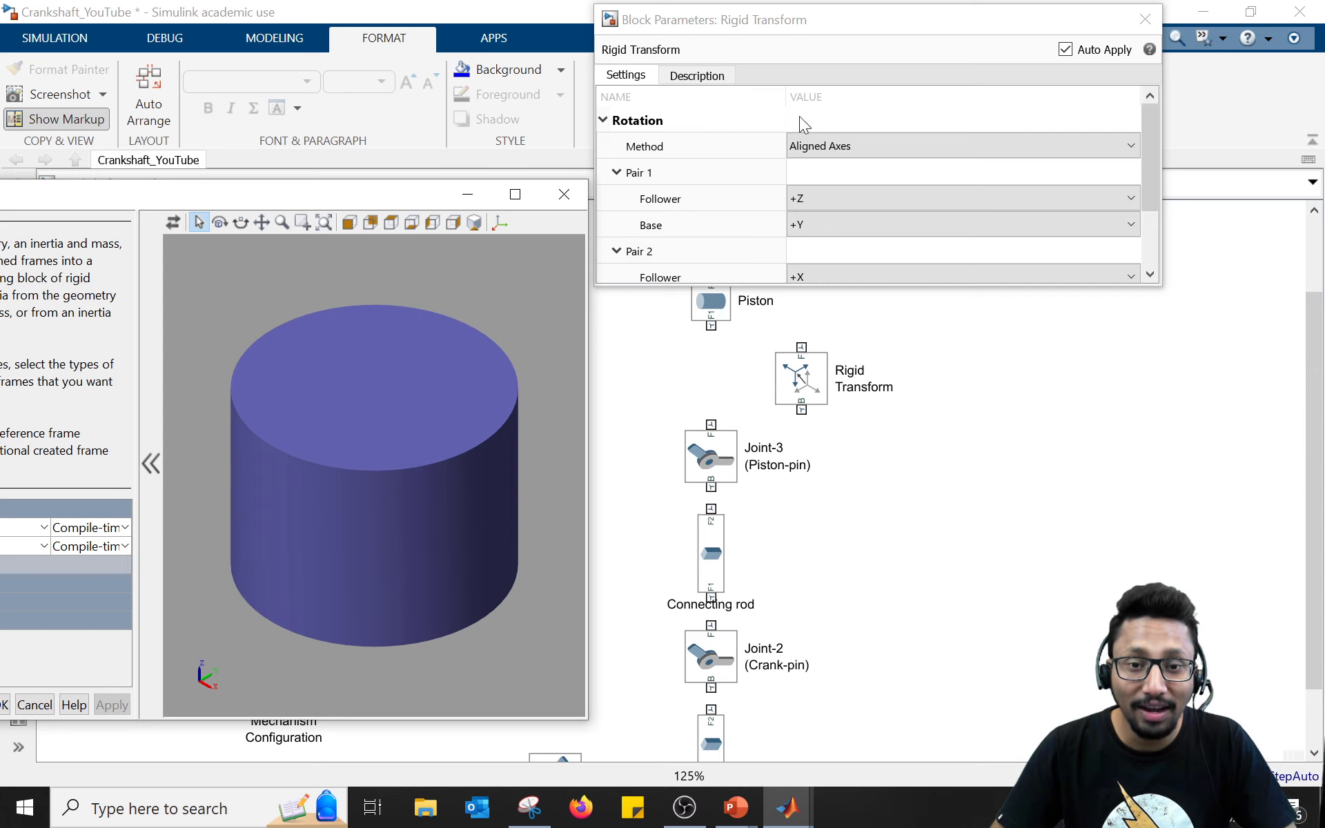
# Step: Compare the axes of the Piston's frame F1 with the follower and base axis pairs in the Rigid Transform, without changing the frame
pyautogui.moveTo(898, 292); pyautogui.dragTo(901, 359)
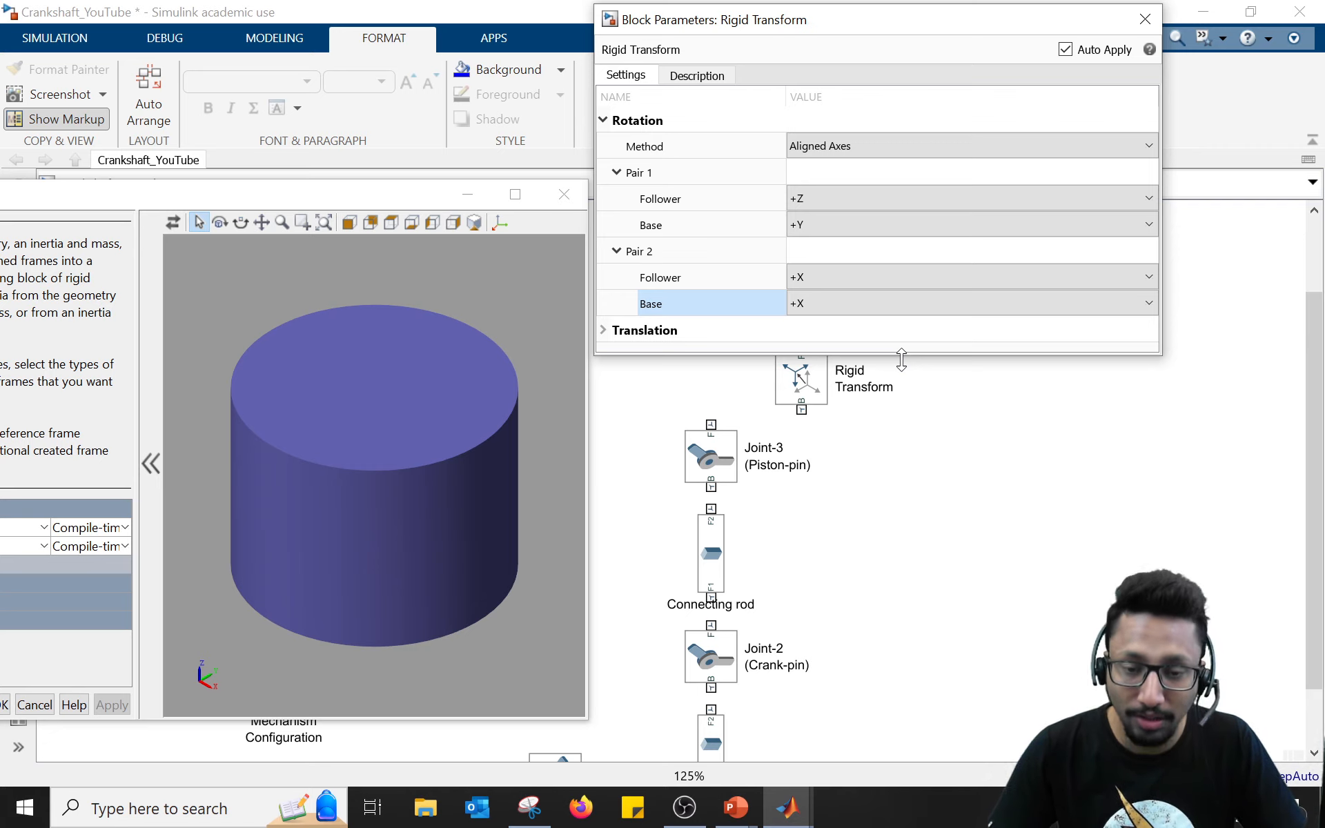
pyautogui.moveTo(276, 194); pyautogui.dragTo(552, 186)
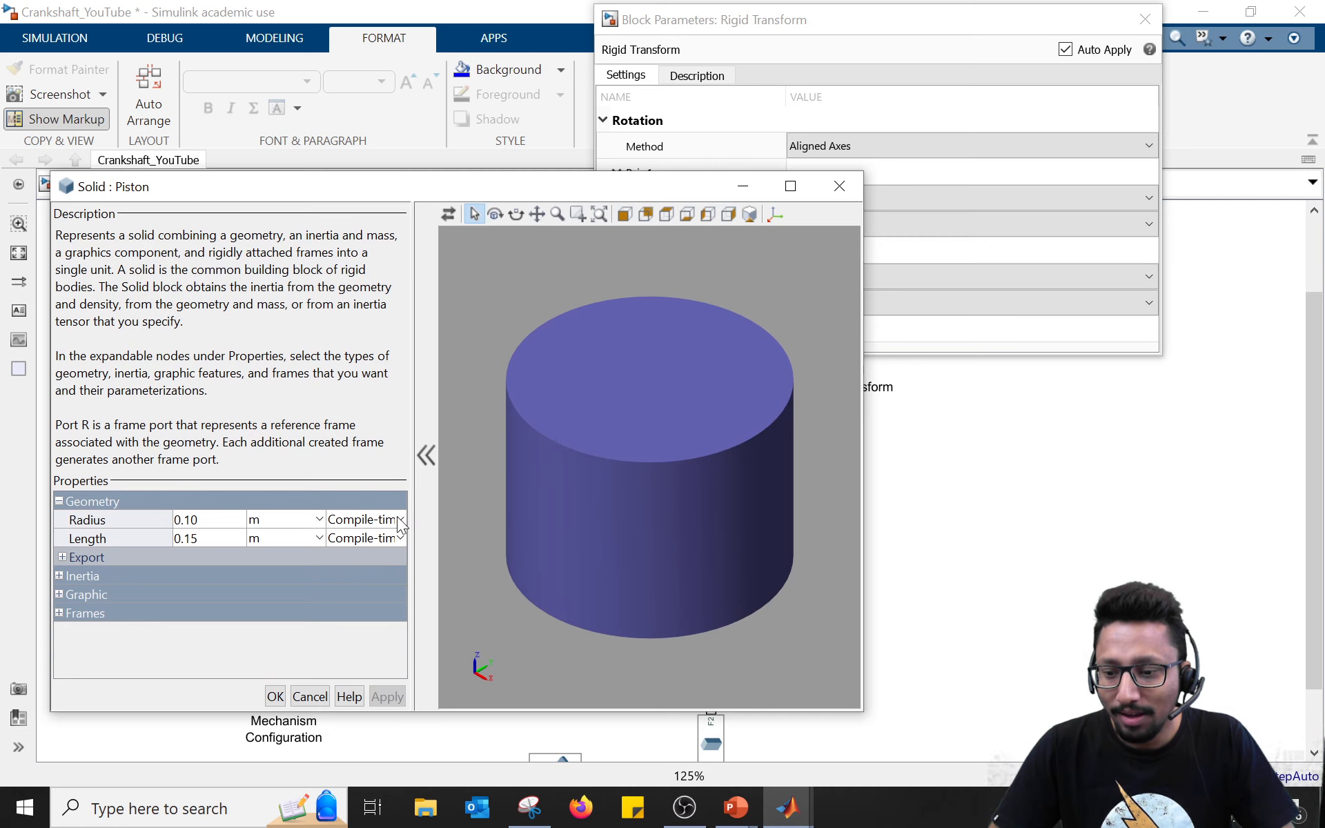
pyautogui.click(59, 613)
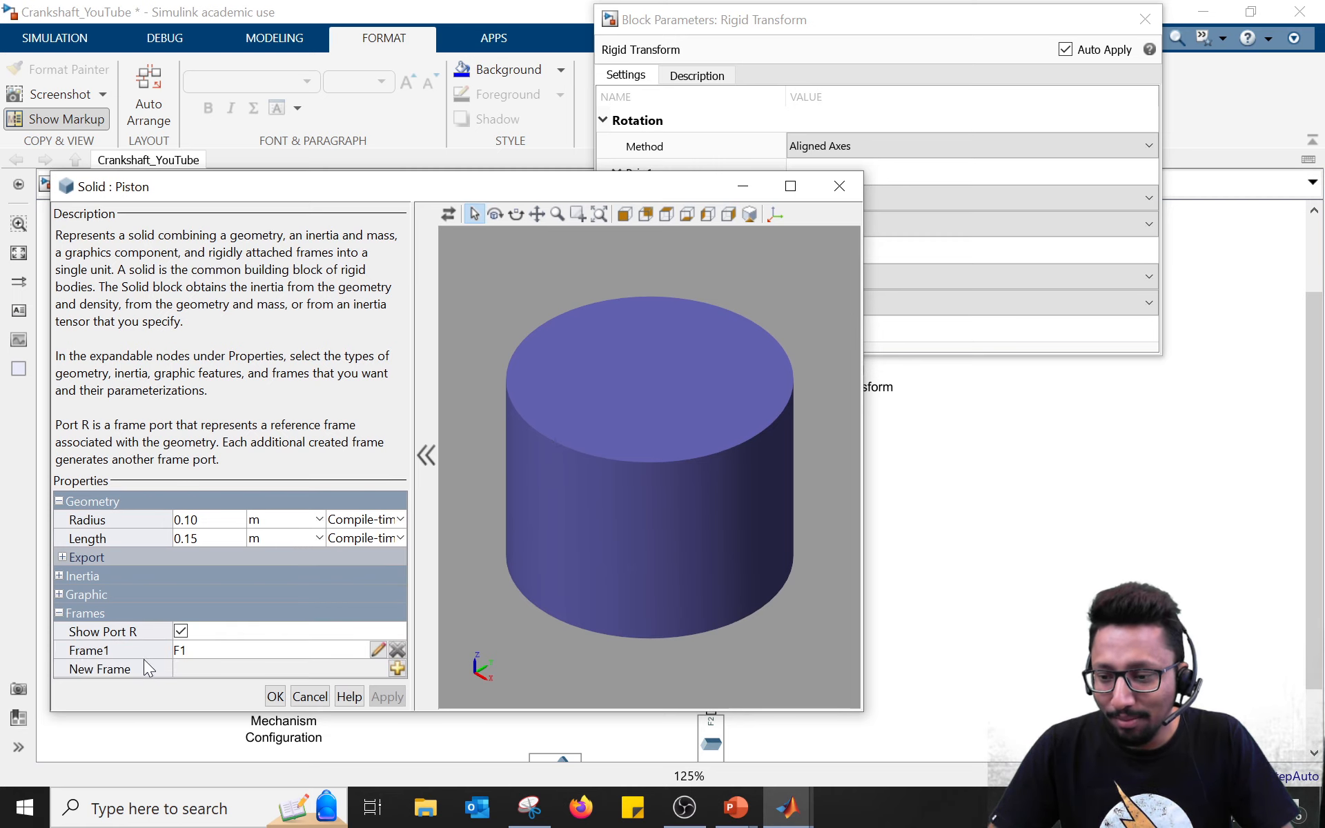
pyautogui.click(376, 651)
pyautogui.click(764, 24)
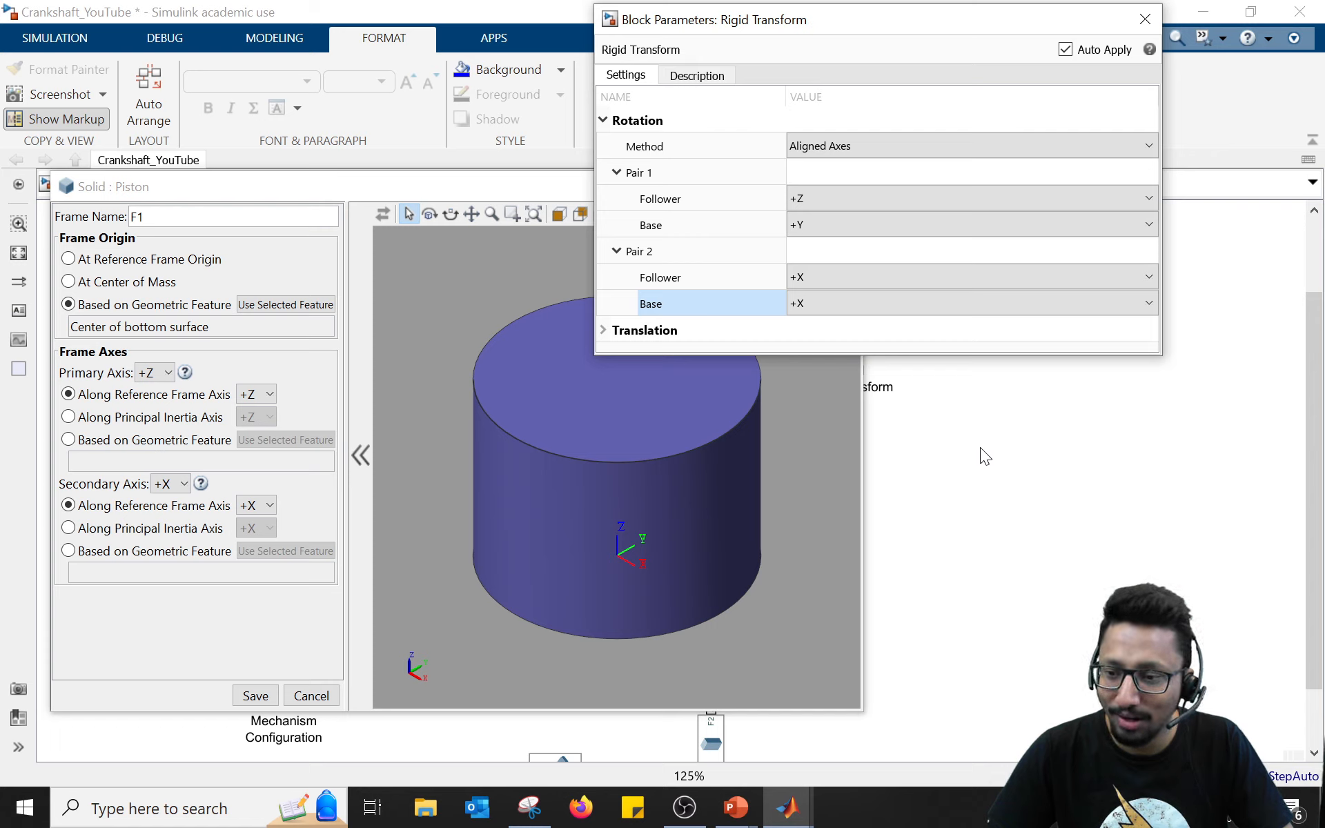
pyautogui.click(343, 197)
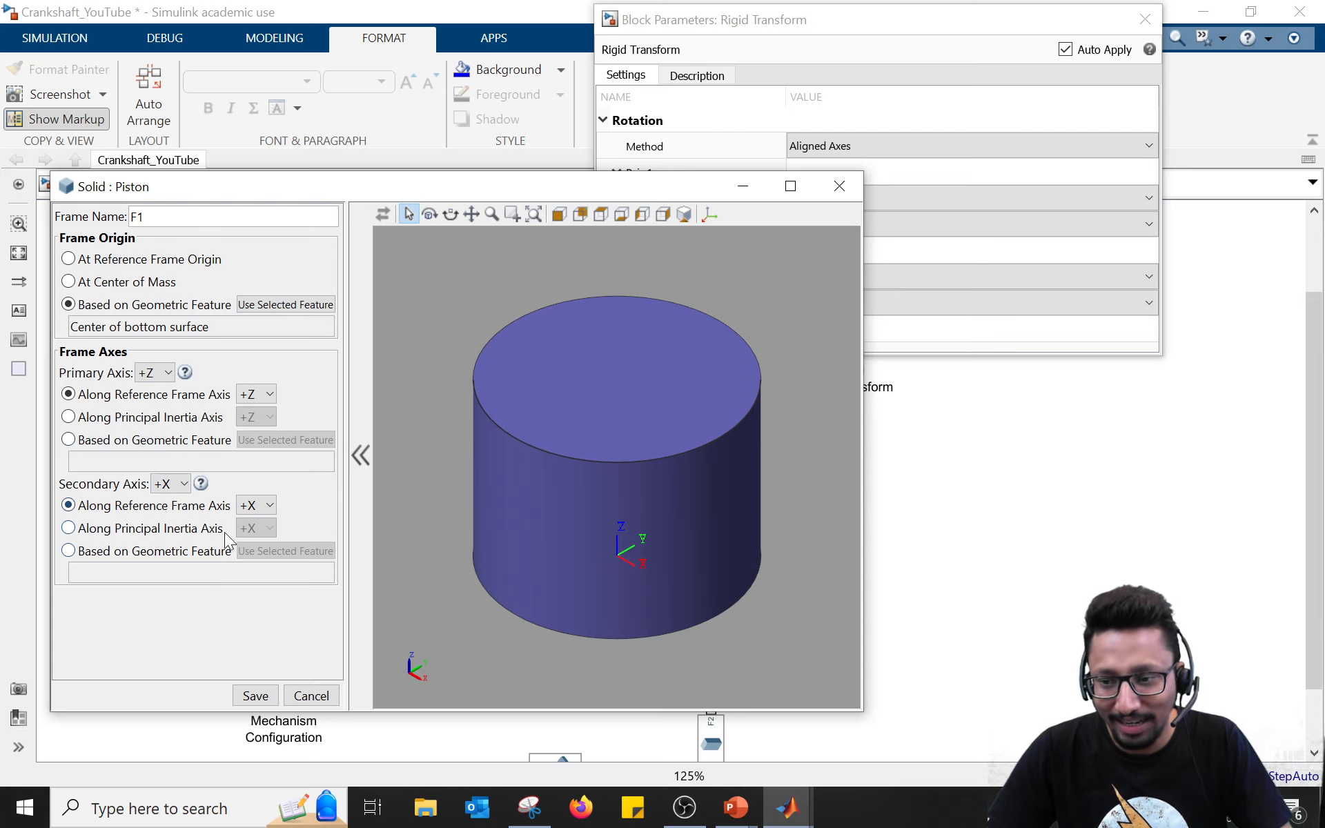
pyautogui.click(799, 8)
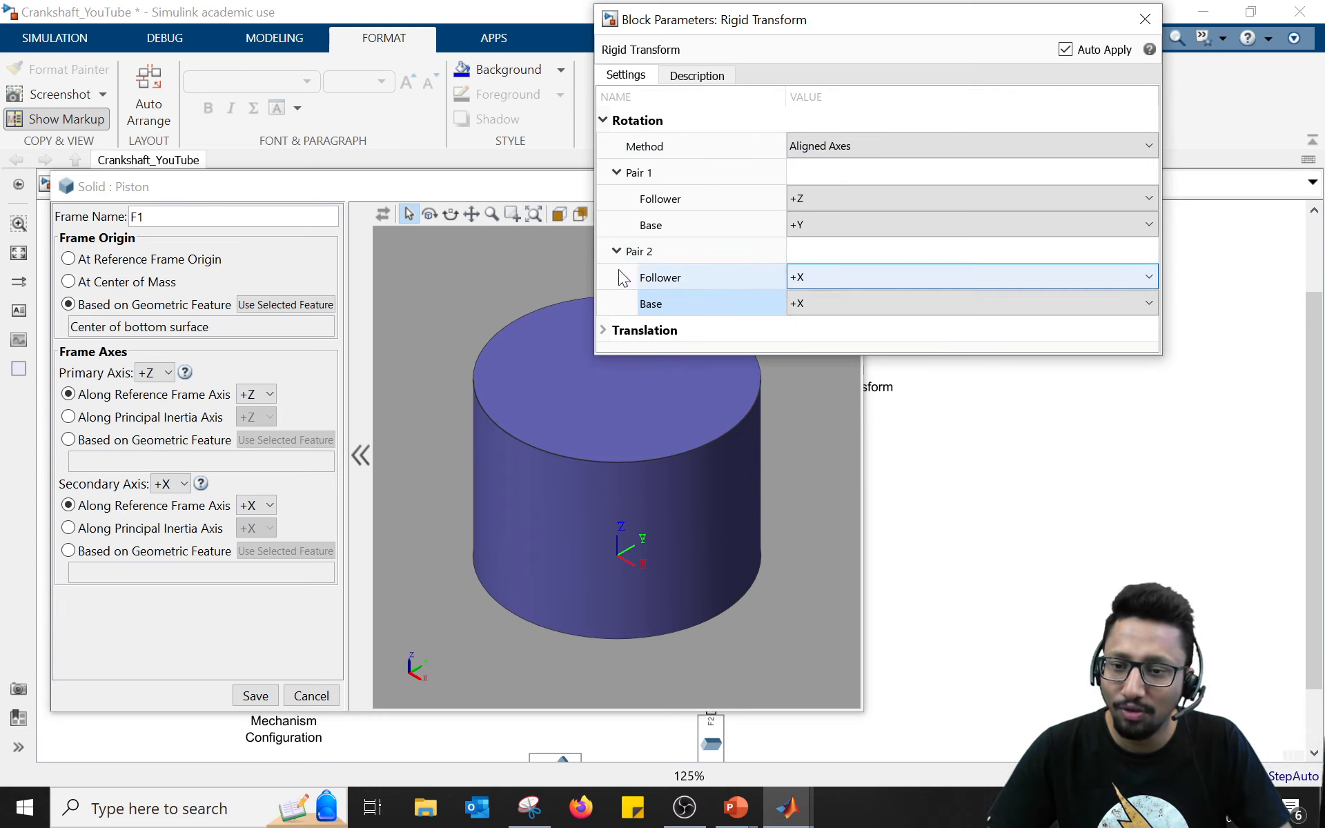
pyautogui.click(473, 181)
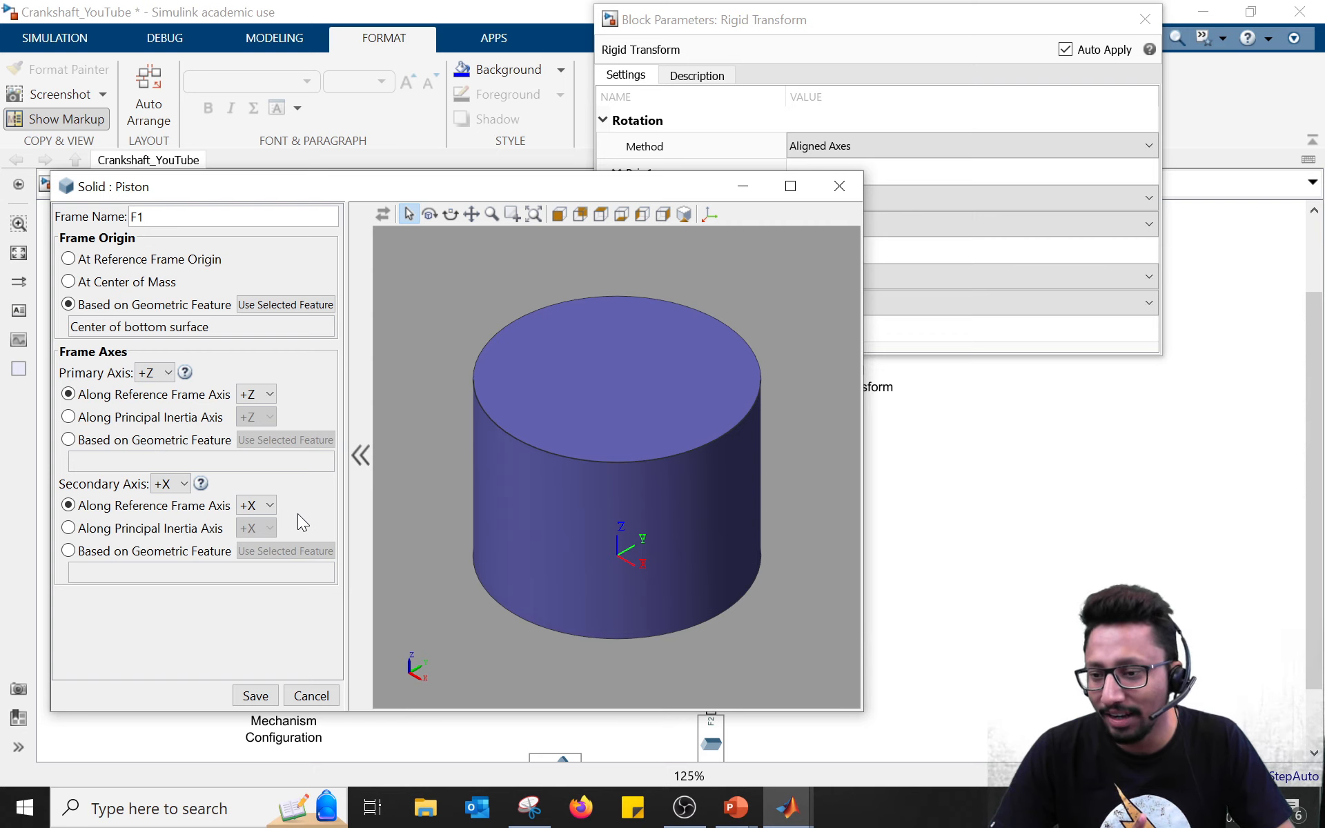
pyautogui.click(309, 695)
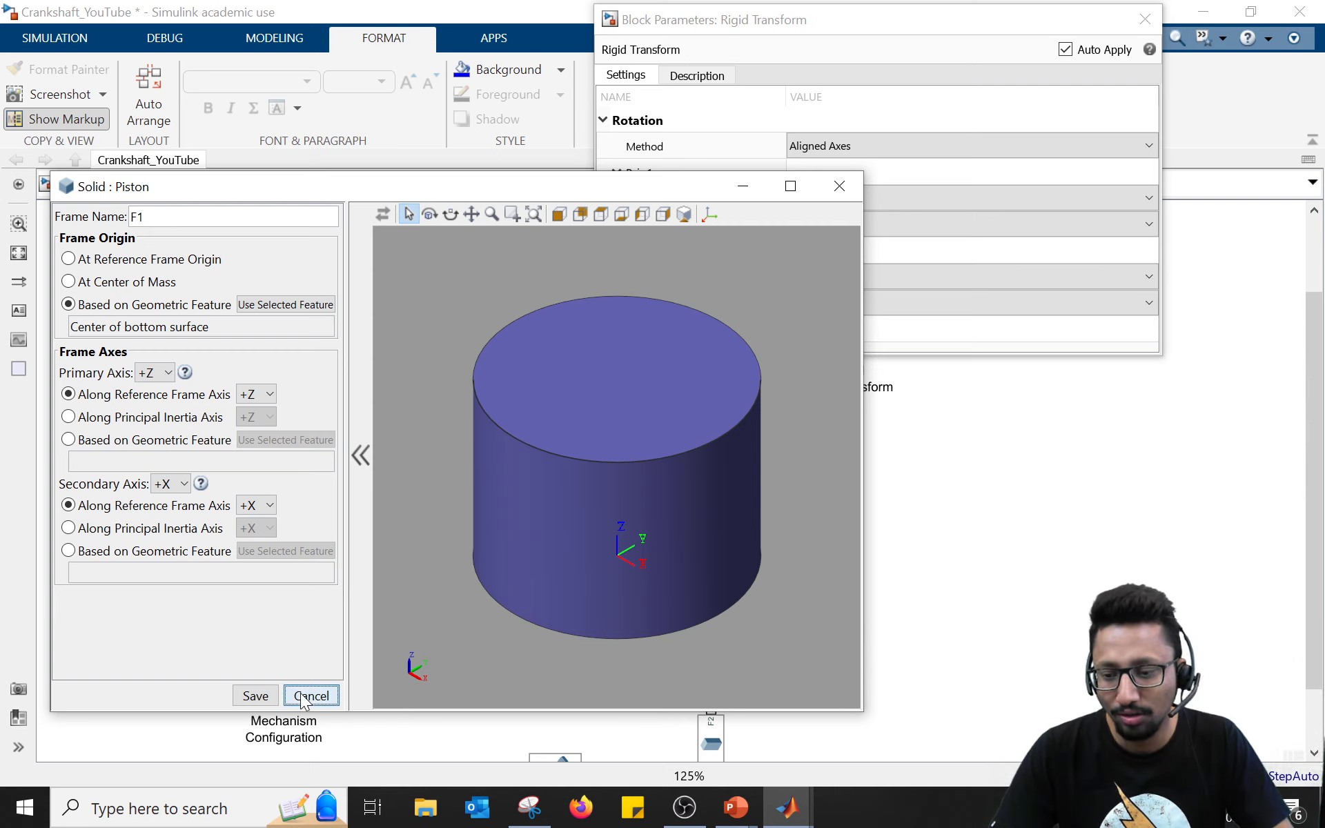
pyautogui.click(826, 195)
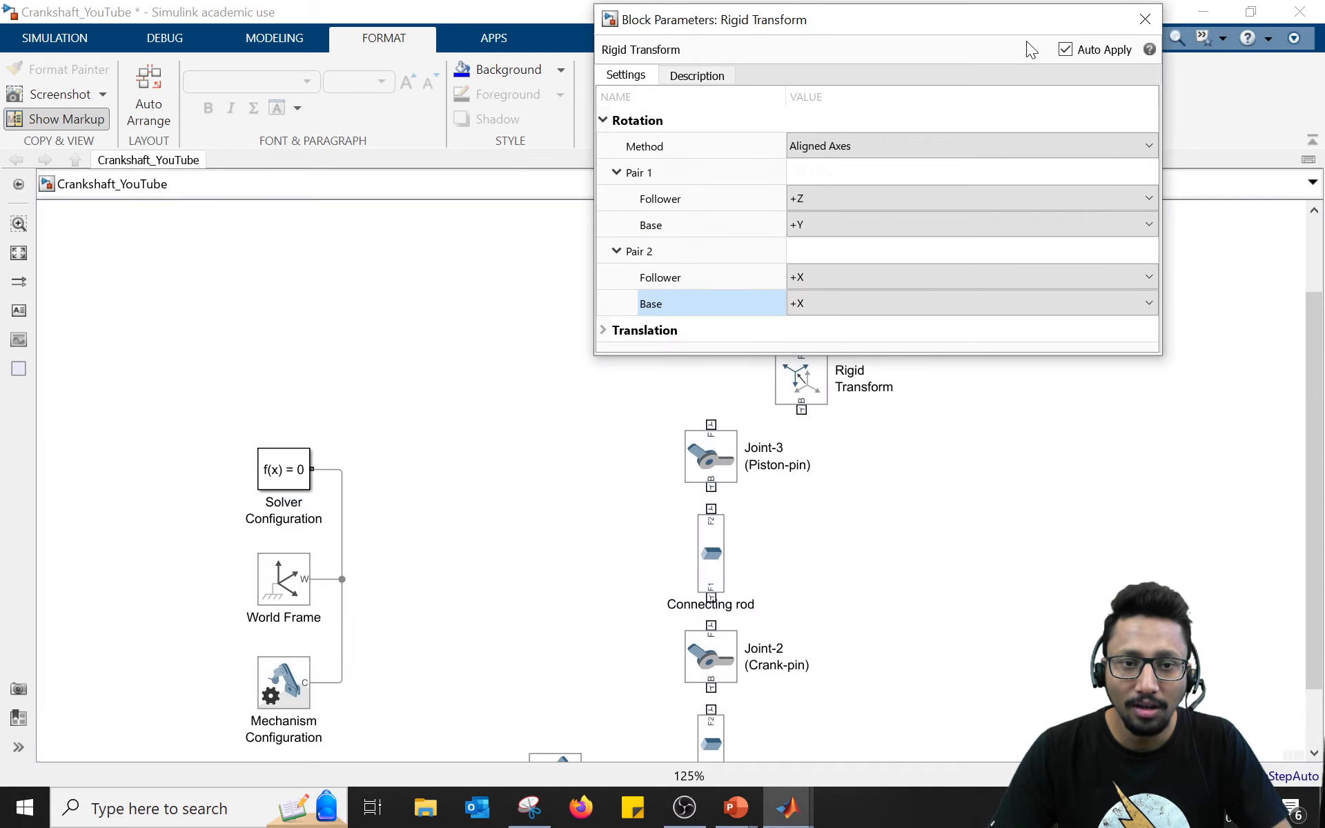
# Step: Close the Rigid Transform parameters and place the block in line between the Piston and Joint-3 blocks
pyautogui.moveTo(1026, 27); pyautogui.dragTo(529, 176)
pyautogui.click(644, 167)
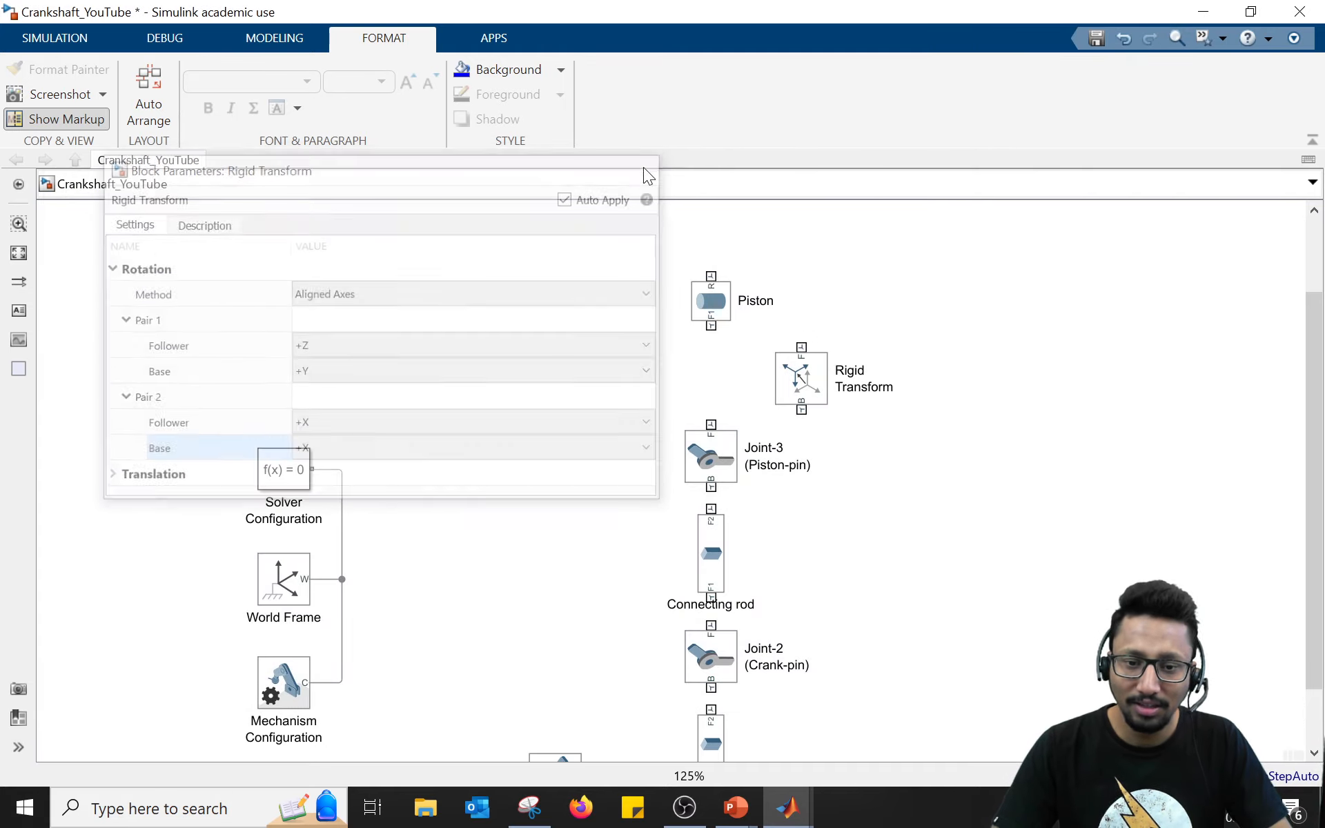
pyautogui.moveTo(803, 385); pyautogui.dragTo(712, 379)
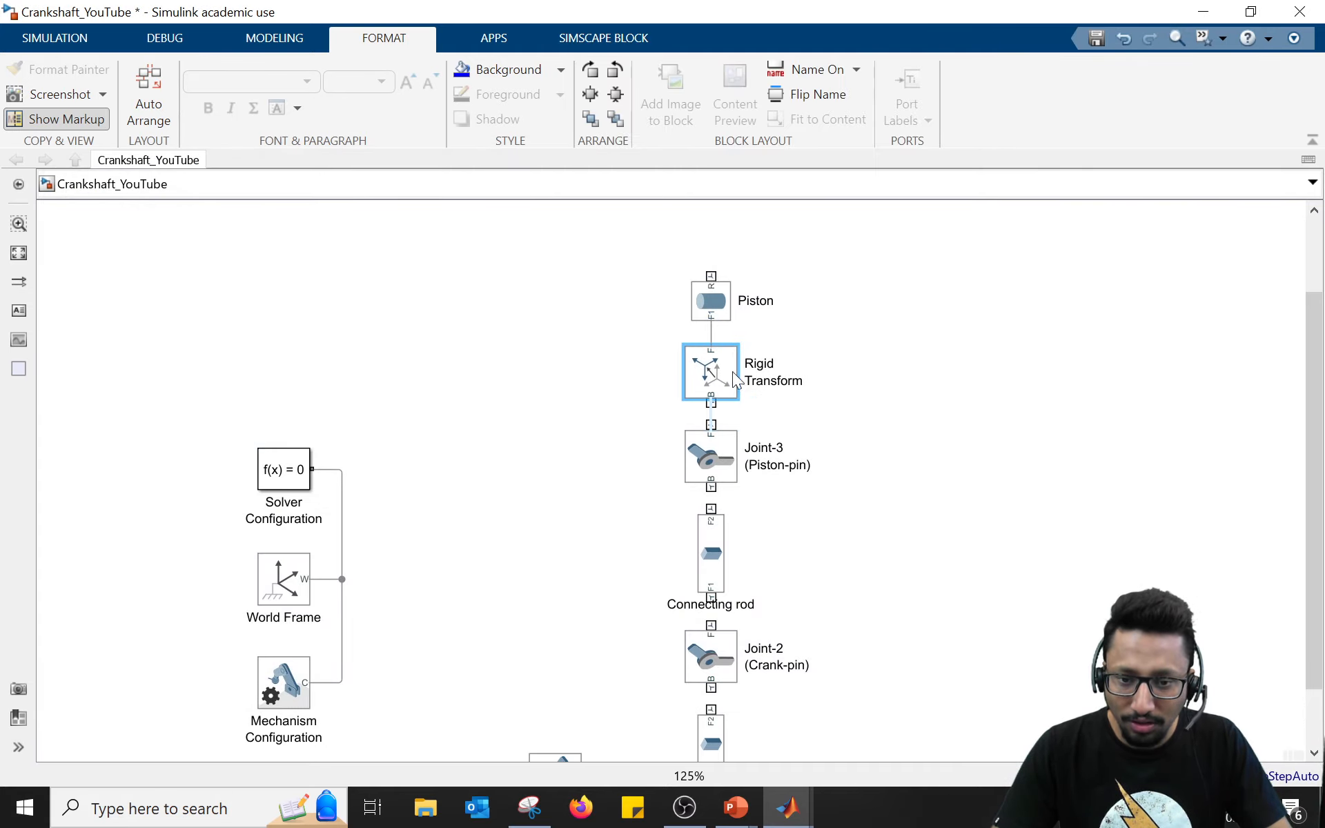
# Step: Add a Prismatic Joint block to the model, beside and slightly above the Piston block
pyautogui.scroll(2, 761, 334)
pyautogui.doubleClick(604, 301)
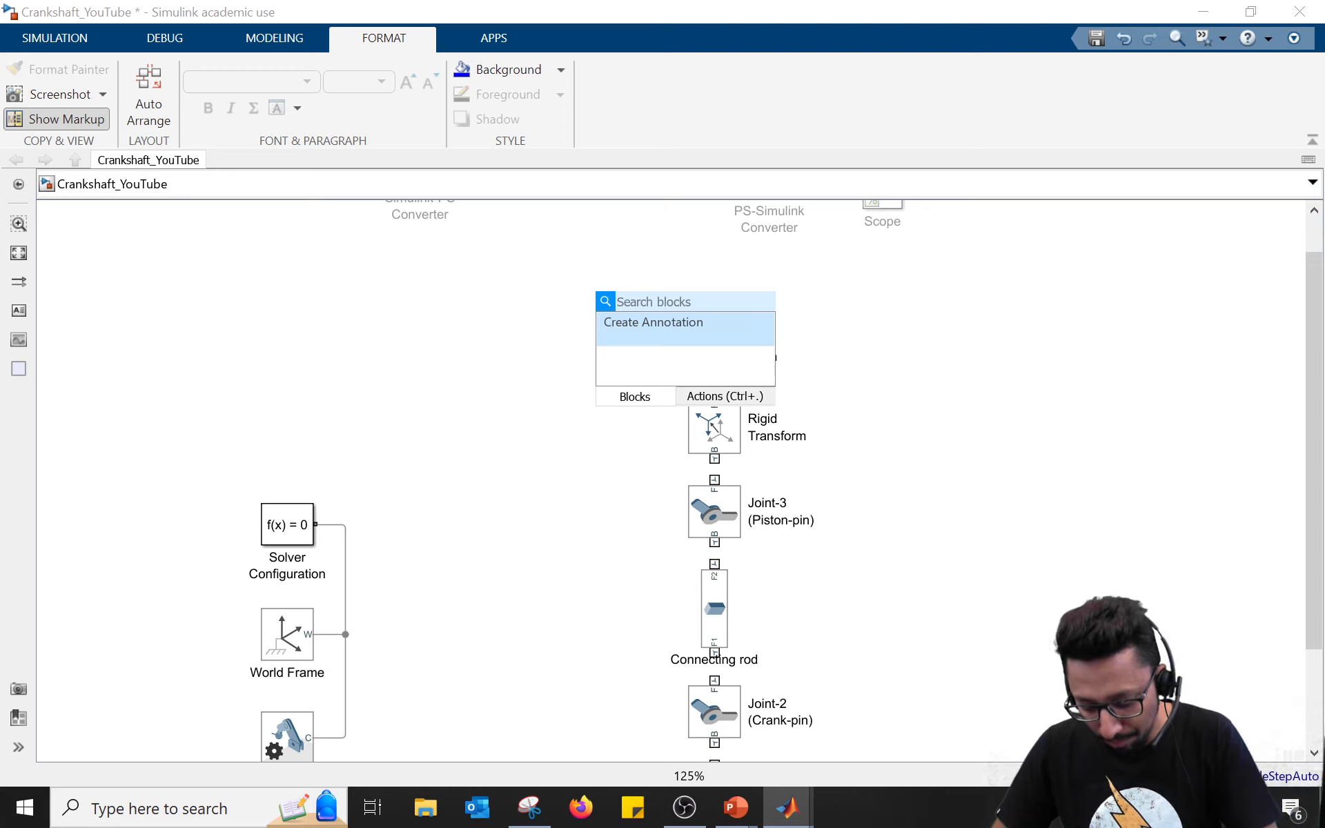
pyautogui.write('prim')
pyautogui.press('BackSpace')
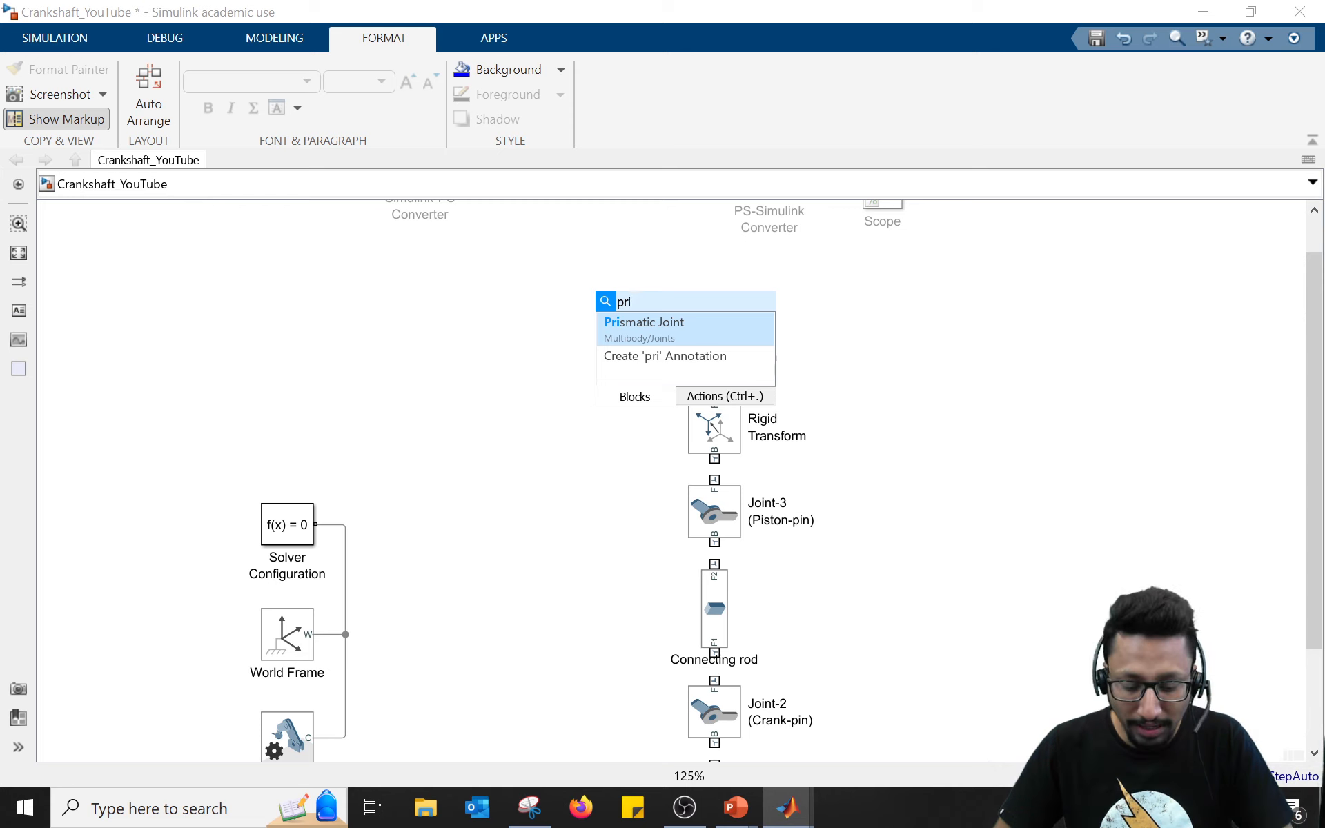
pyautogui.press('Return')
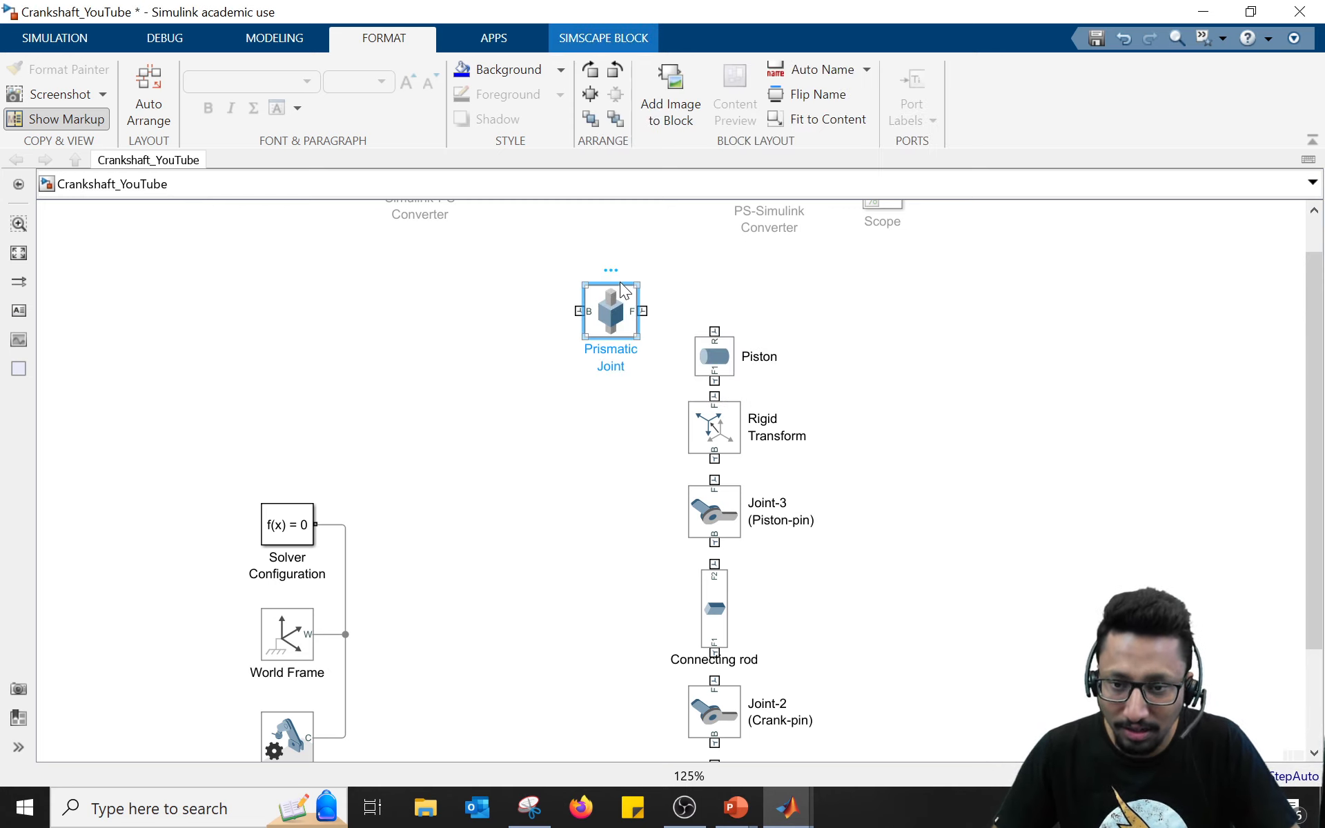
pyautogui.moveTo(615, 315); pyautogui.dragTo(589, 314)
# Step: Rename the Rigid Transform block between Piston and Joint-3 as Rigid Transform-1
pyautogui.click(798, 437)
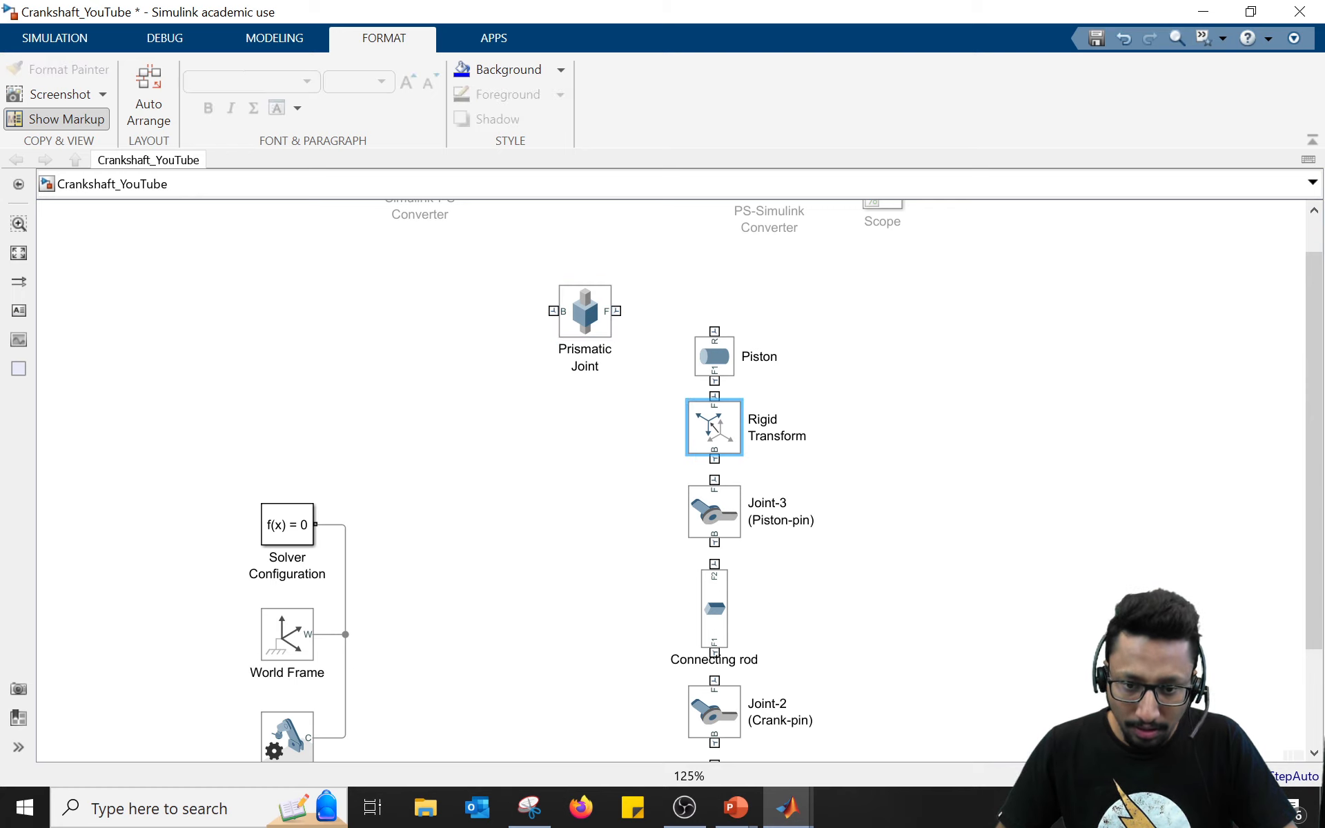
pyautogui.write('-1')
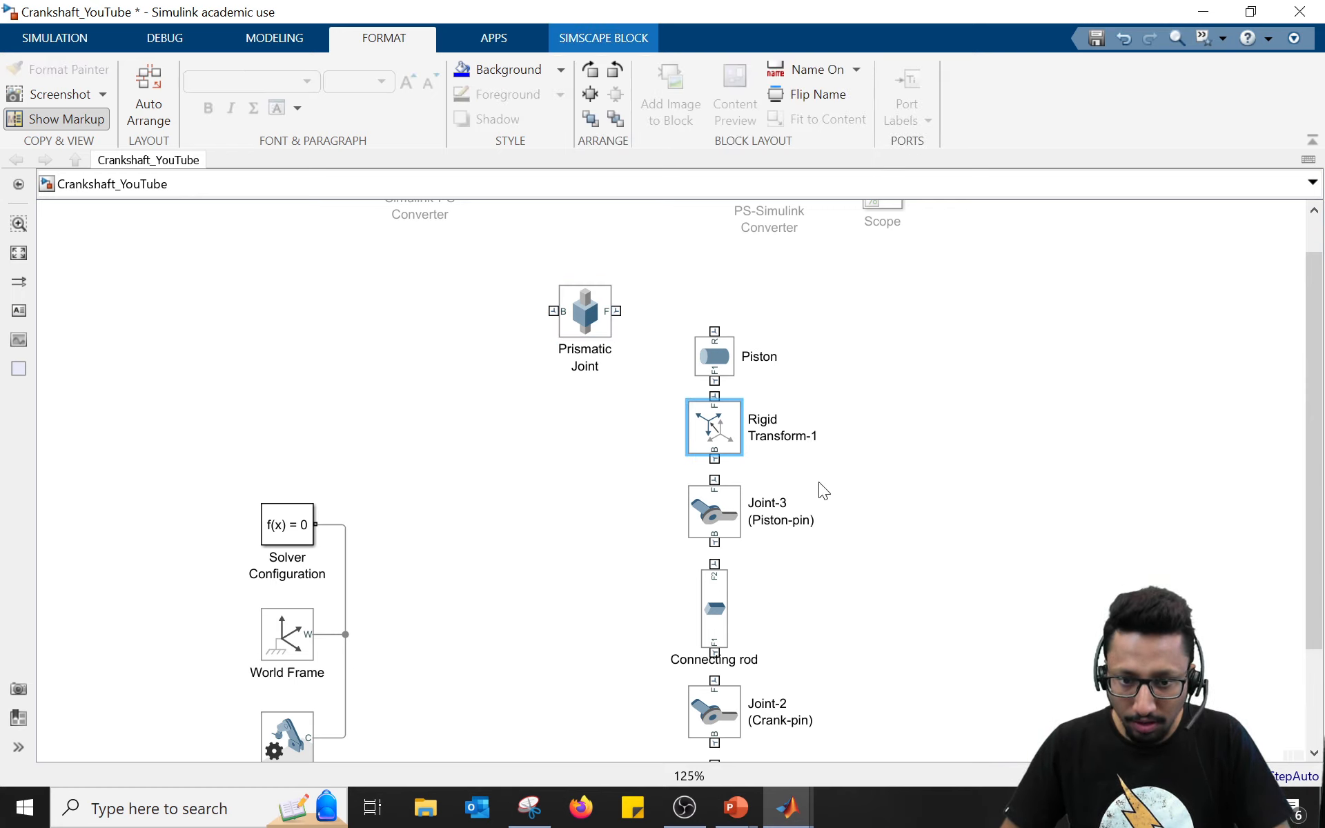
pyautogui.click(818, 482)
# Step: Rename the Prismatic Joint block as Joint-4 (Prismatic Joint) on two lines, and shift it slightly closer to the Piston
pyautogui.click(585, 312)
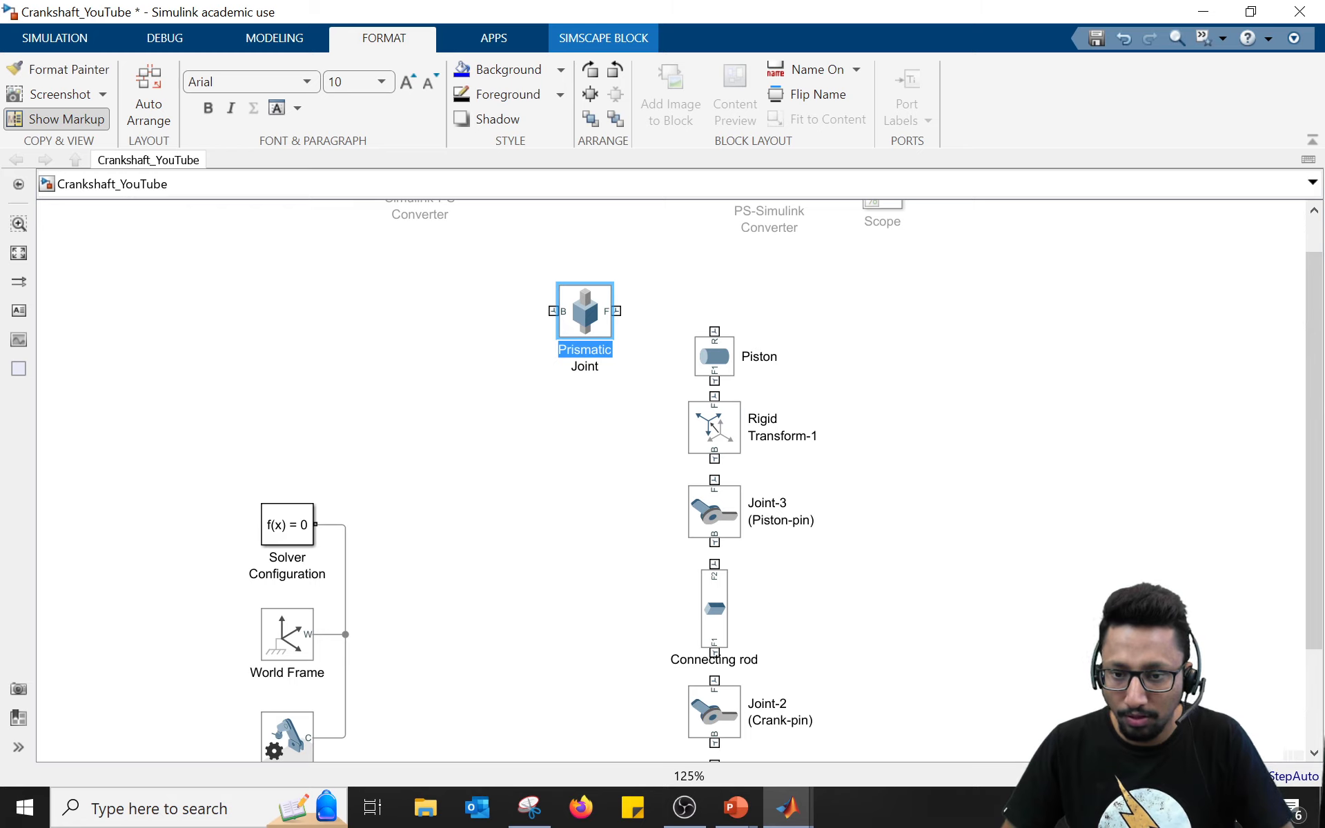
pyautogui.click(559, 350)
pyautogui.write('Joint-')
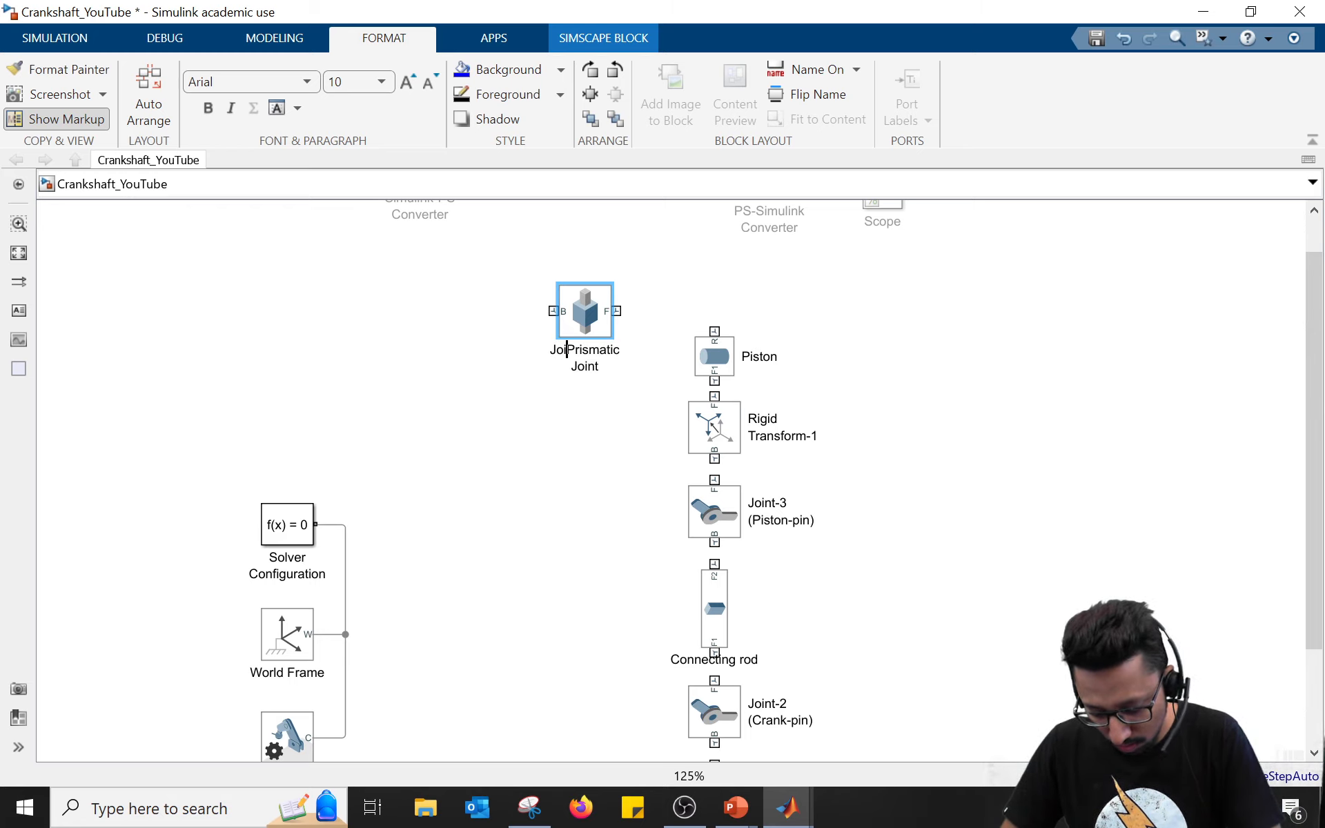
pyautogui.write('4')
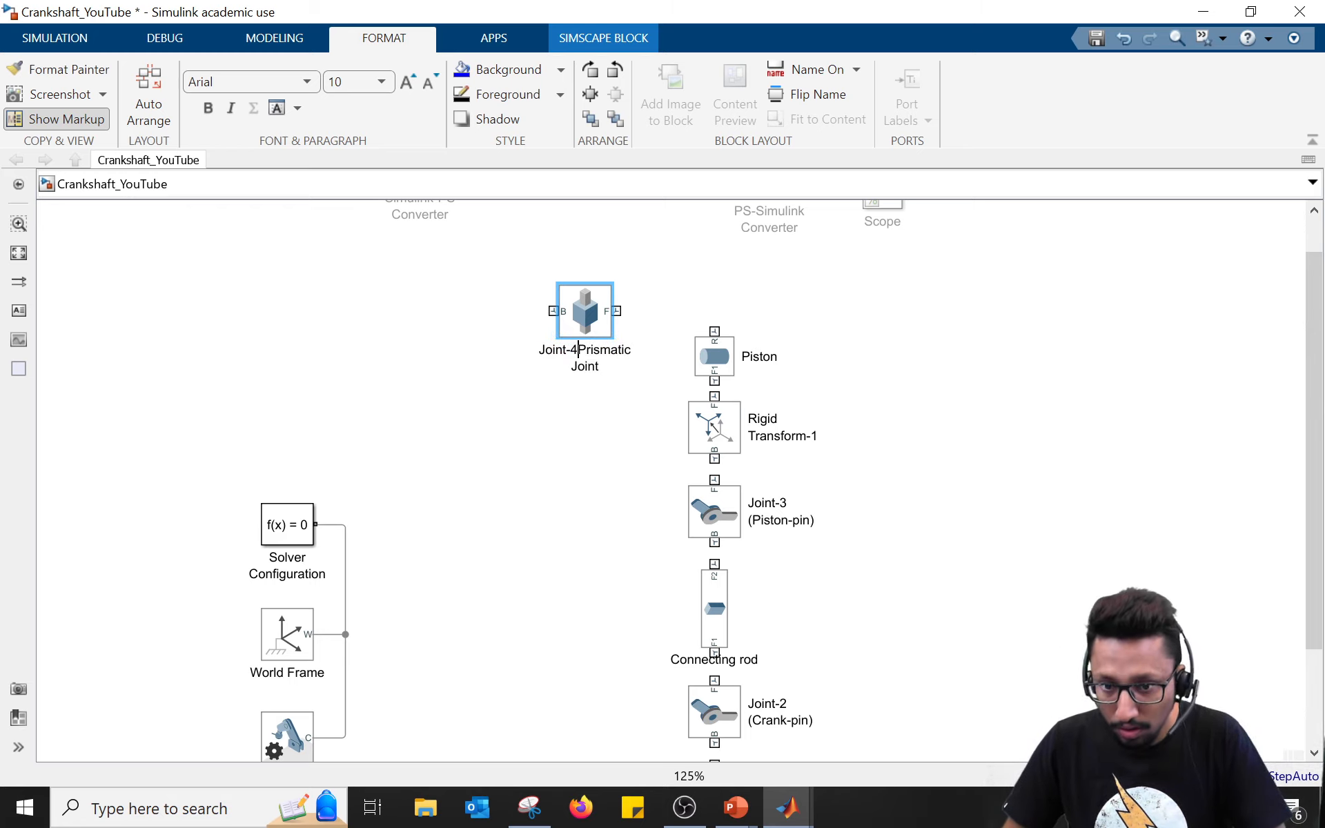
pyautogui.press('Return')
pyautogui.write('(')
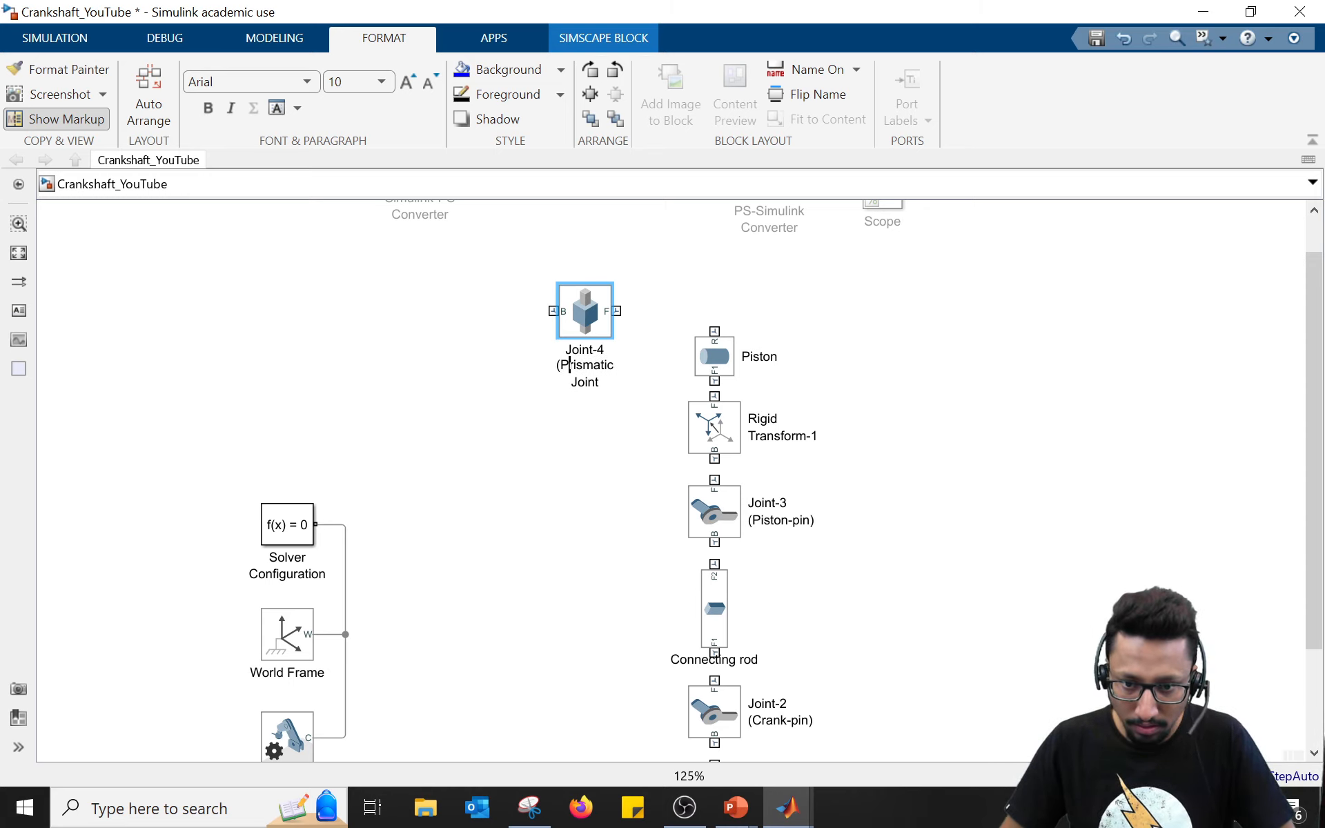
pyautogui.press('Right')
pyautogui.press('Delete')
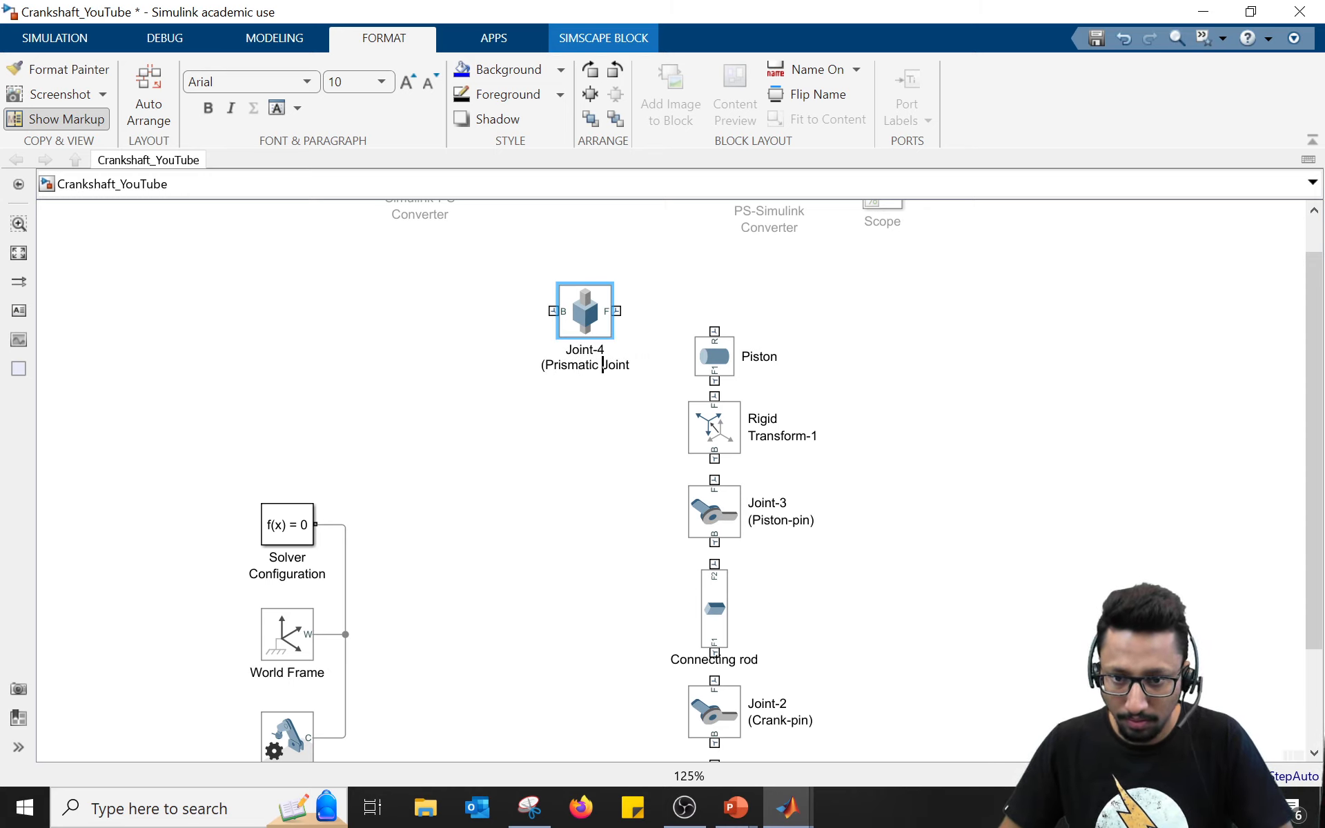
pyautogui.press('Right')
pyautogui.press('Right')
pyautogui.press('Right')
pyautogui.press('Right')
pyautogui.press('Right')
pyautogui.write(')')
pyautogui.moveTo(586, 311); pyautogui.dragTo(605, 311)
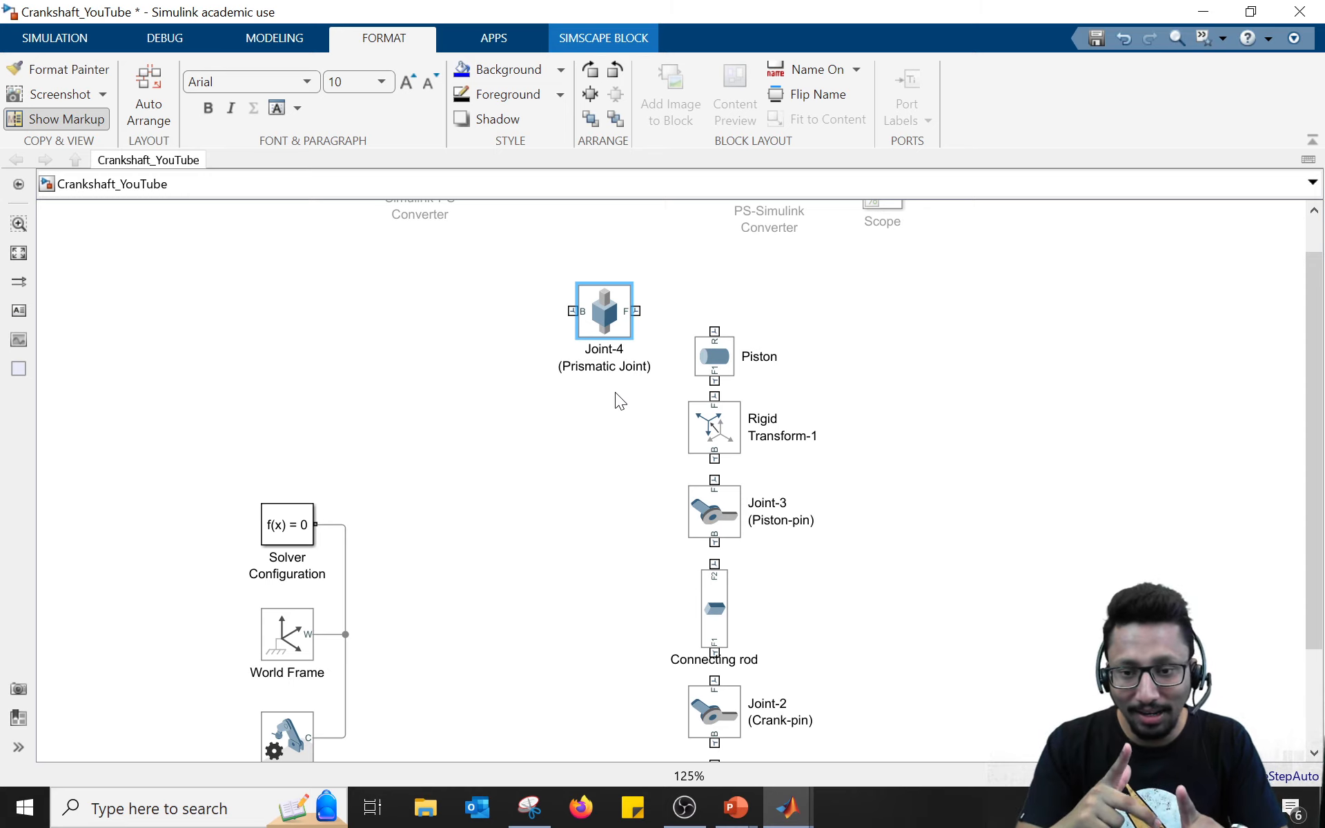
# Step: Check the primitive axis in Joint-4's parameters, and move the Piston block up slightly from Rigid Transform-1
pyautogui.doubleClick(611, 314)
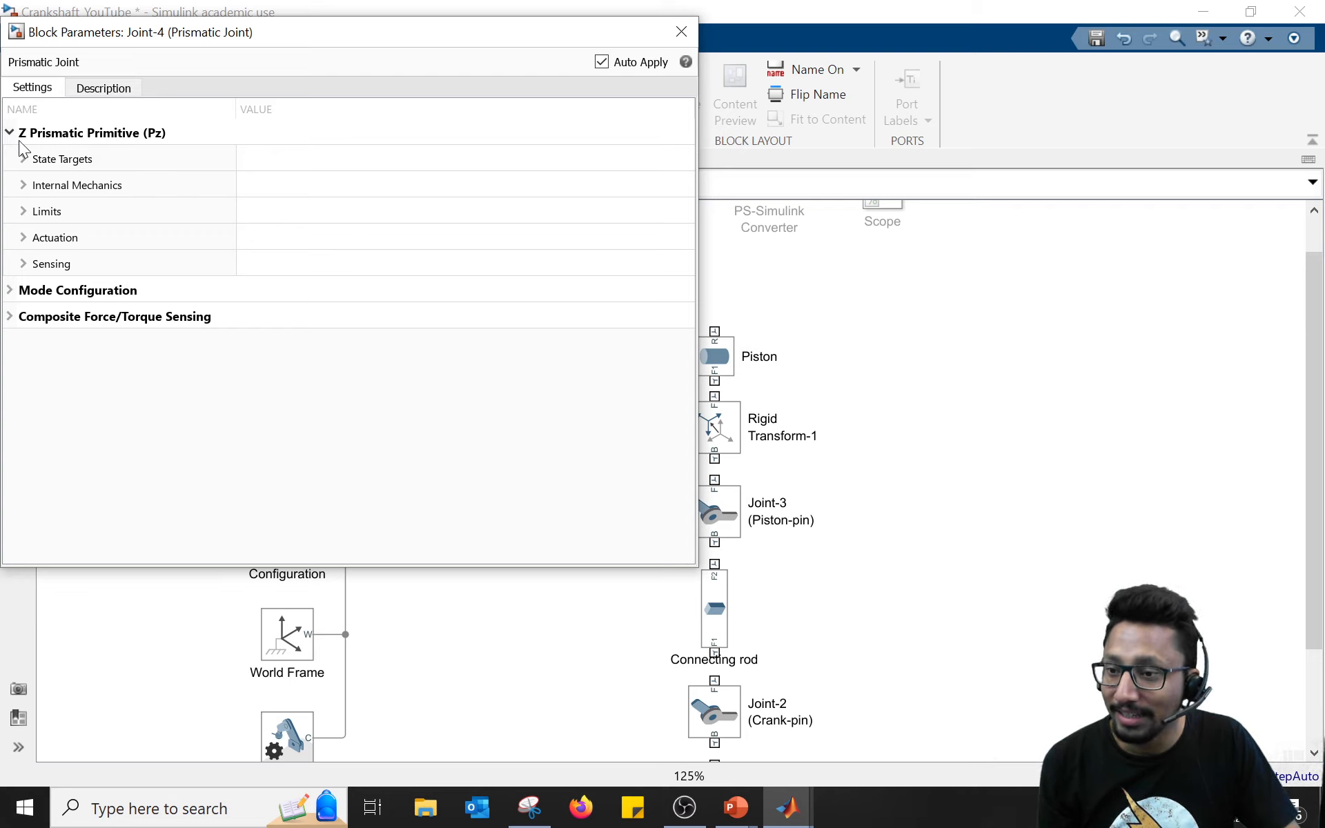
pyautogui.click(679, 32)
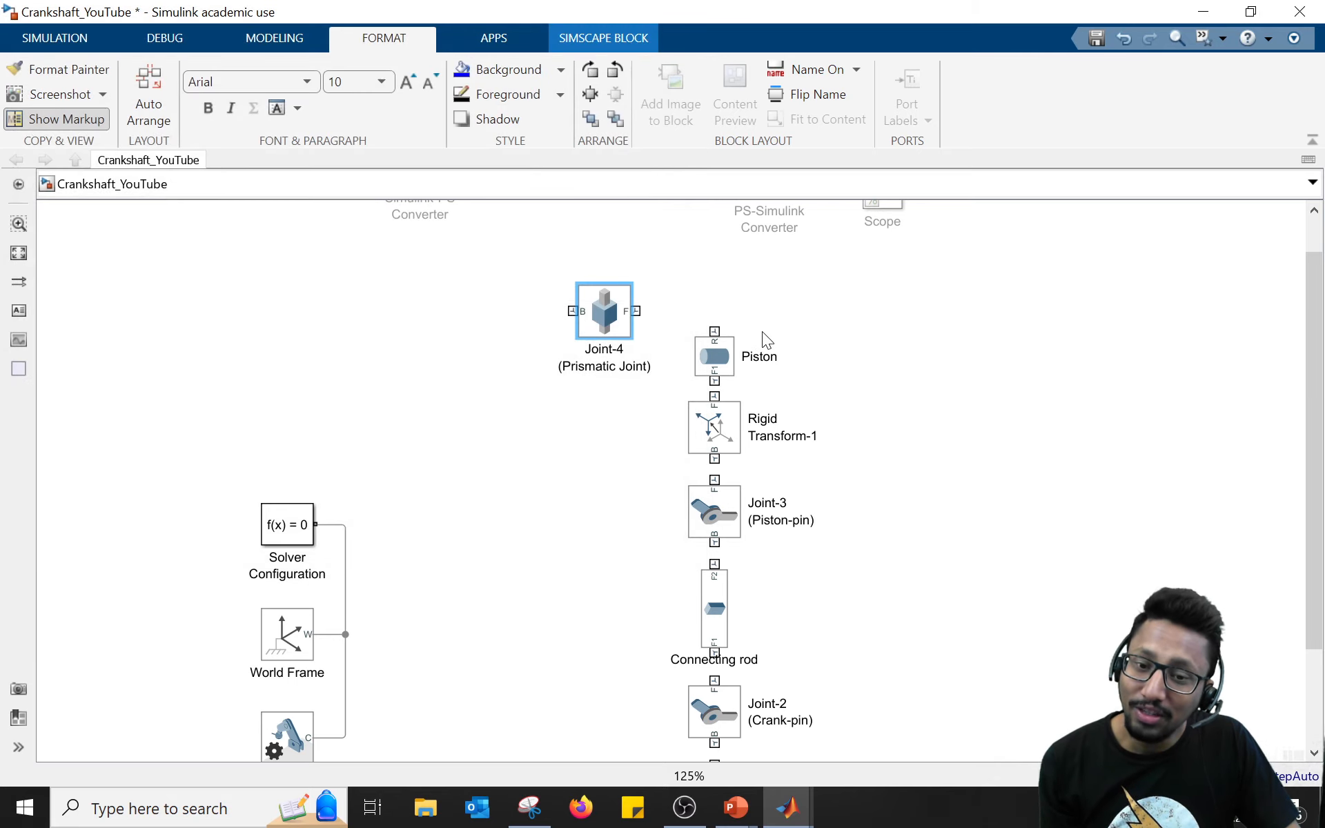
pyautogui.moveTo(720, 354); pyautogui.dragTo(720, 347)
pyautogui.click(843, 331)
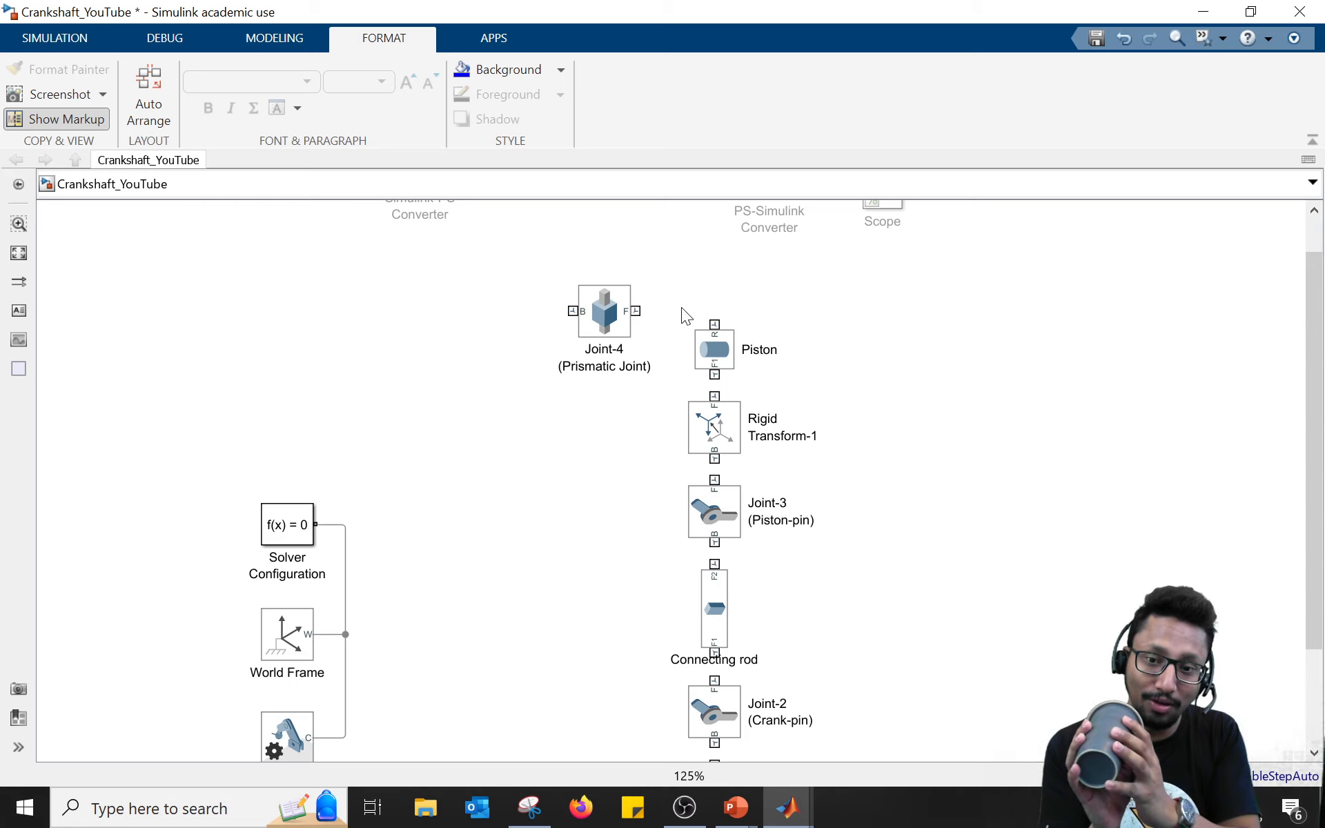
pyautogui.click(590, 307)
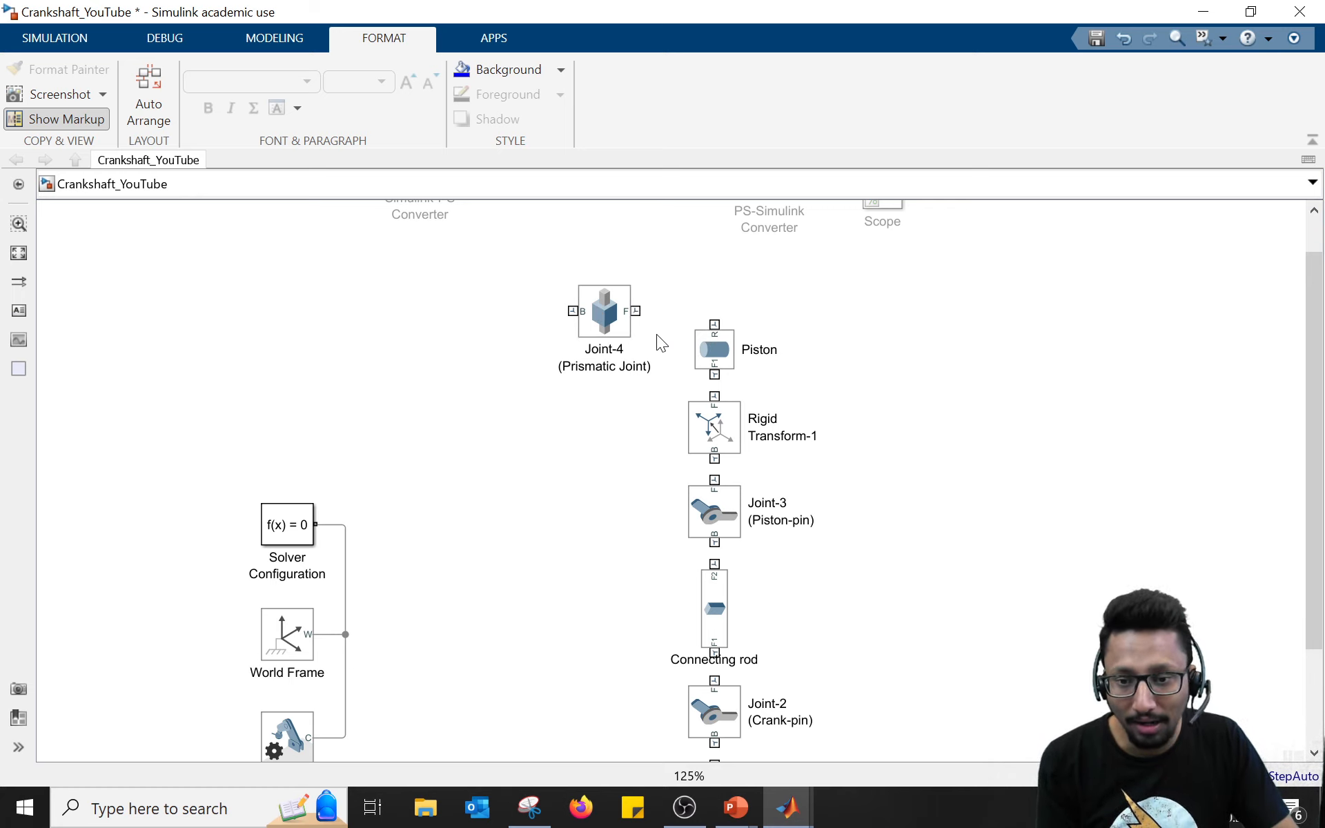
pyautogui.click(582, 304)
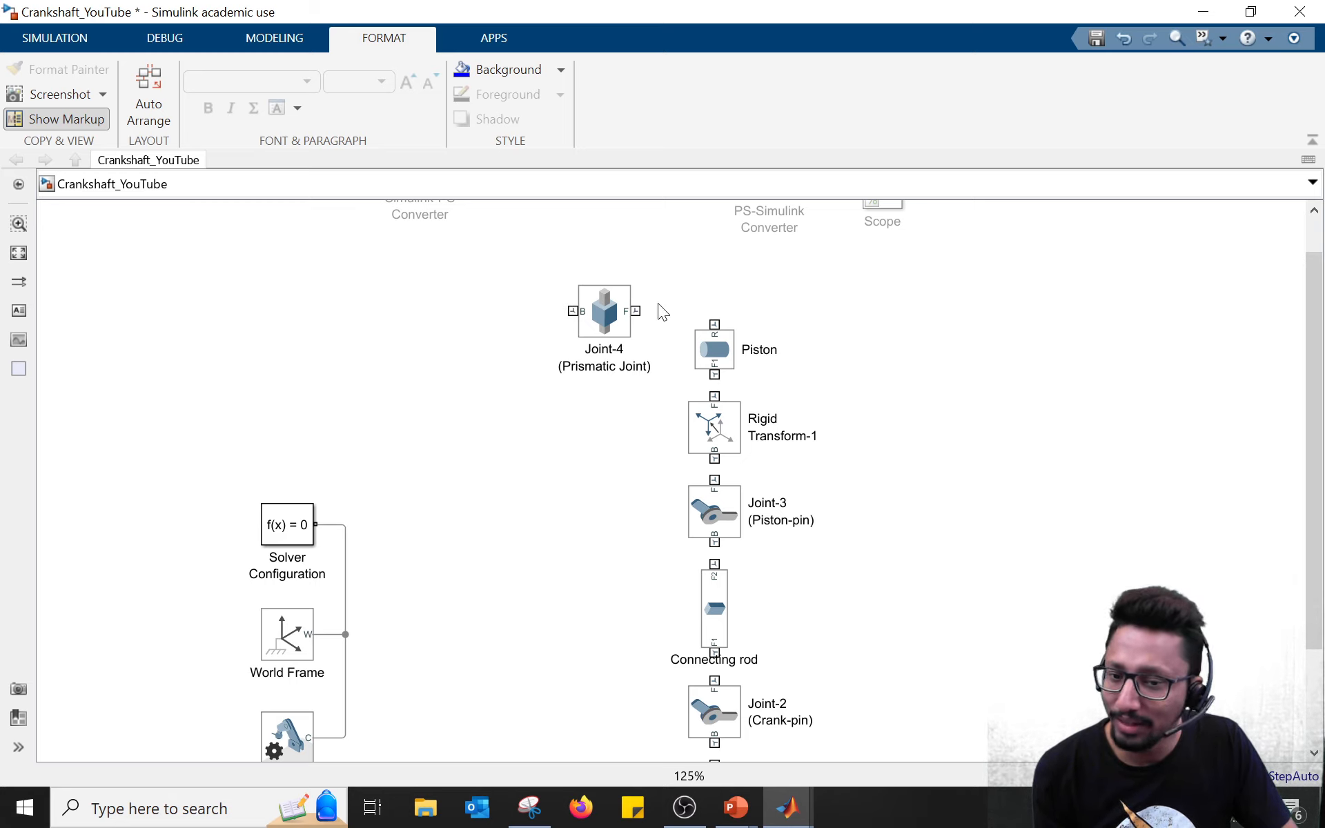
pyautogui.click(714, 349)
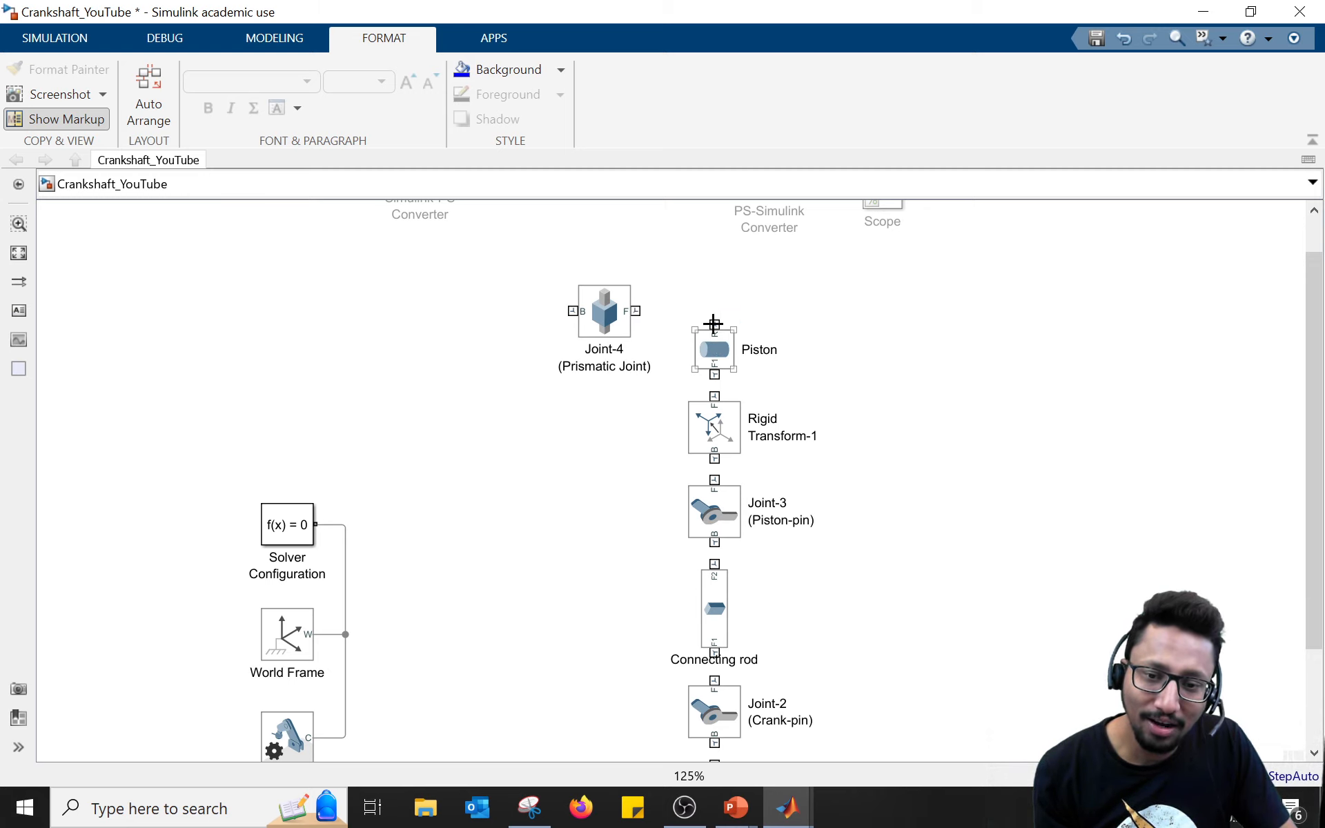
pyautogui.click(714, 325)
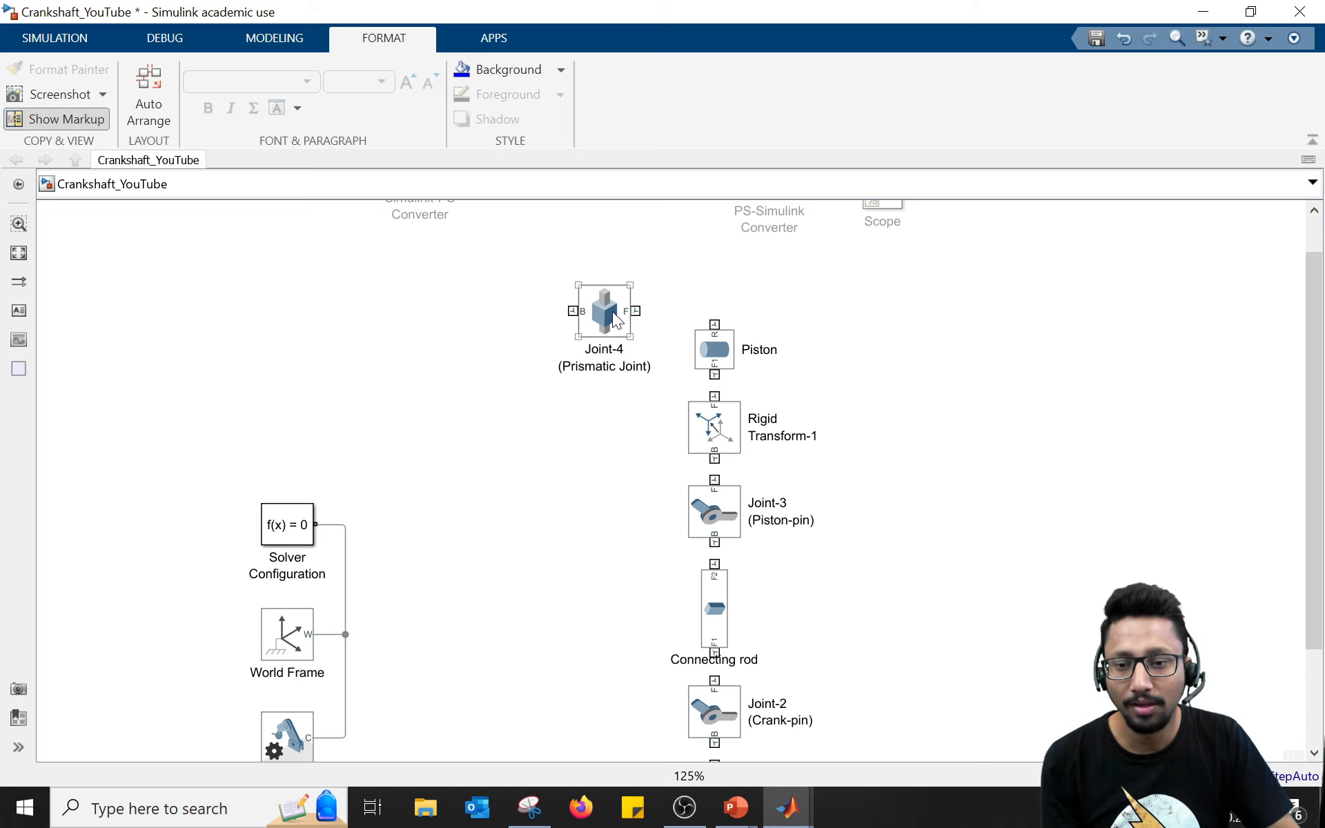
pyautogui.click(563, 311)
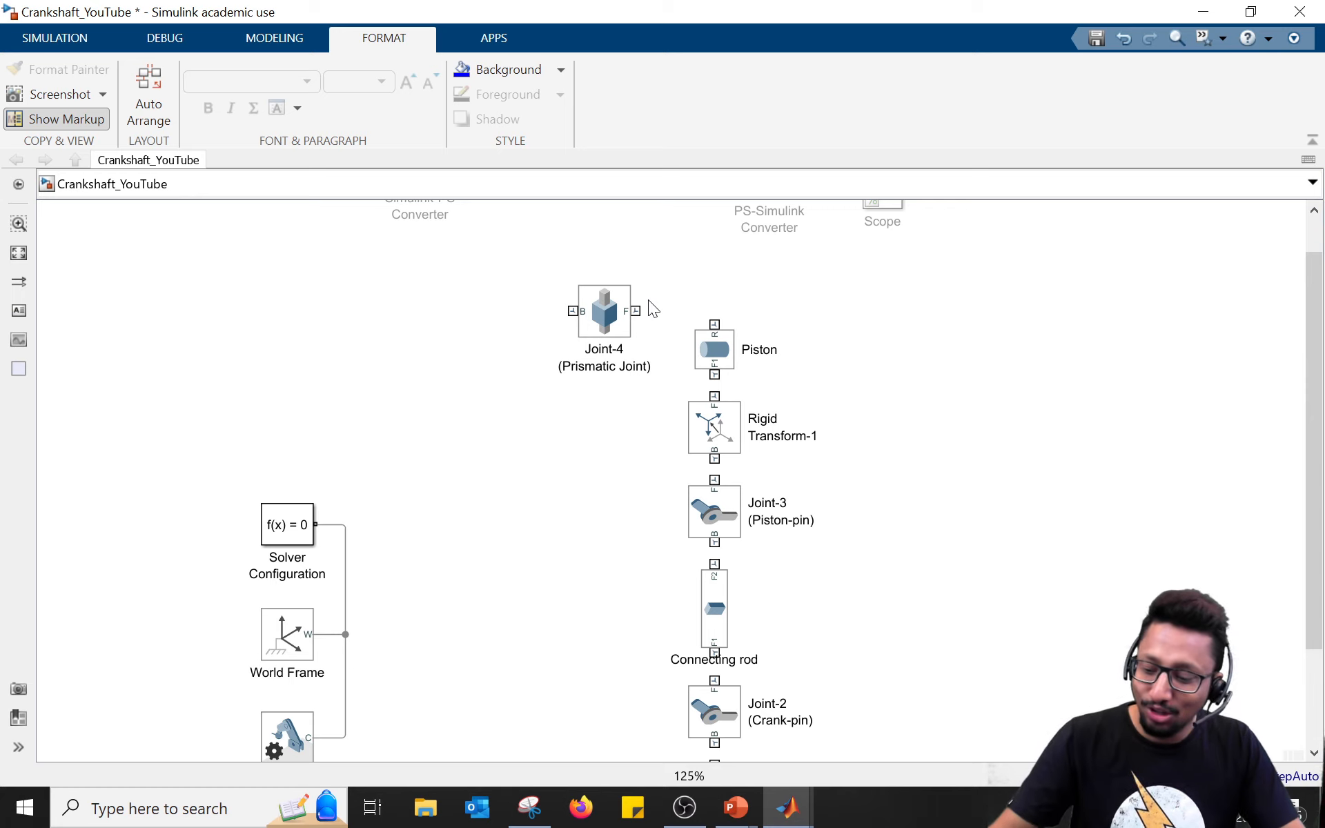
# Step: Duplicate Rigid Transform-1 as Rigid Transform-2, rotate the copy so B and F lie horizontally, and align it beside Joint-4's B port
pyautogui.click(723, 438)
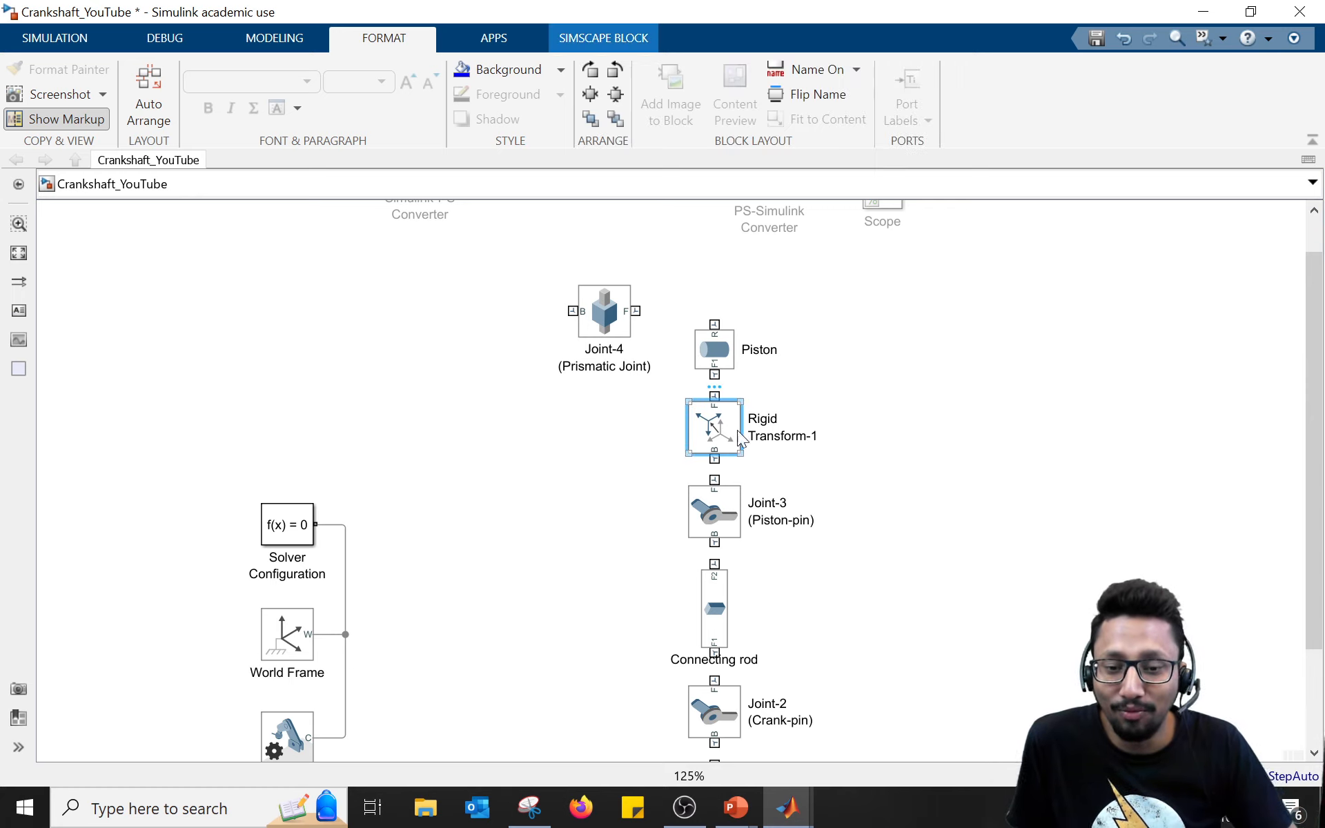
pyautogui.click(833, 430)
pyautogui.moveTo(713, 435); pyautogui.dragTo(486, 351)
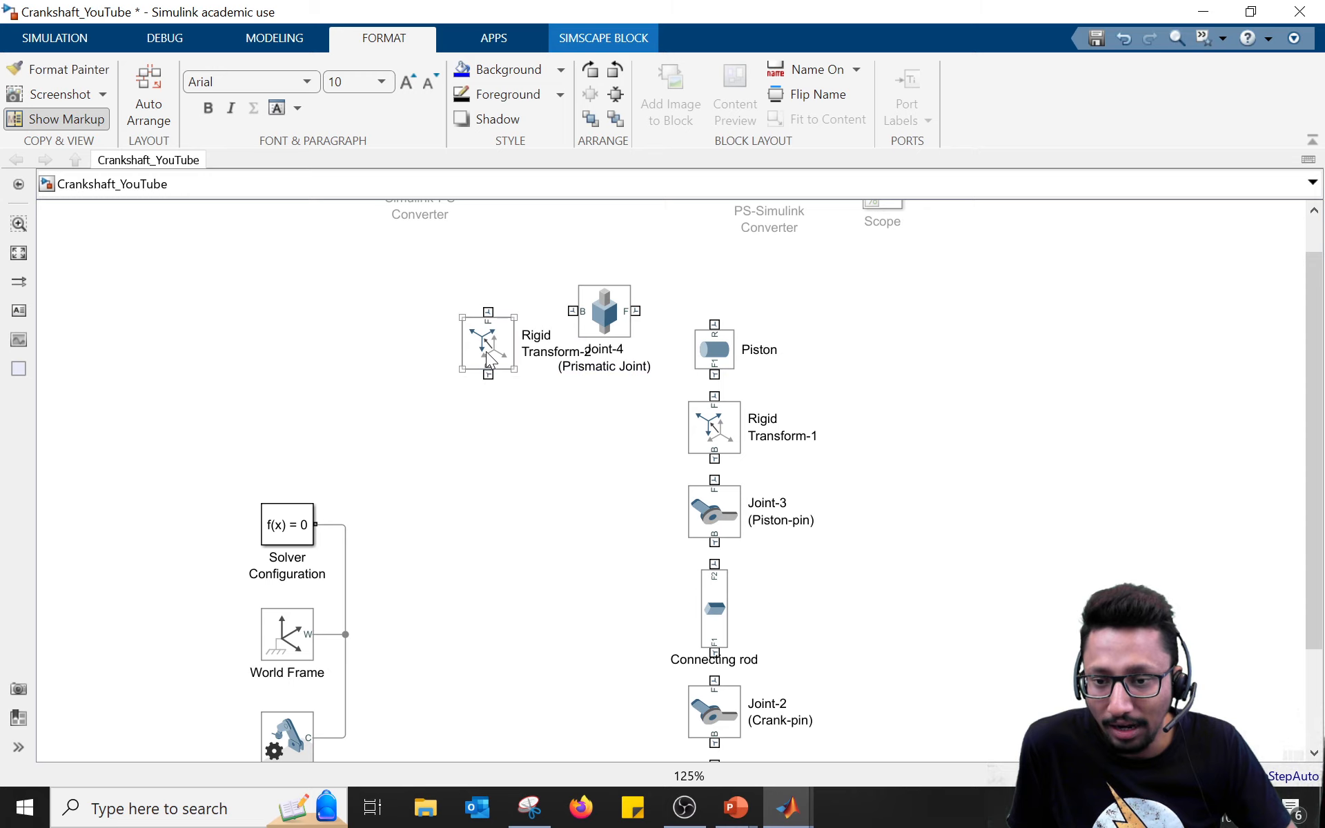
pyautogui.hotkey('ctrl', 'r')
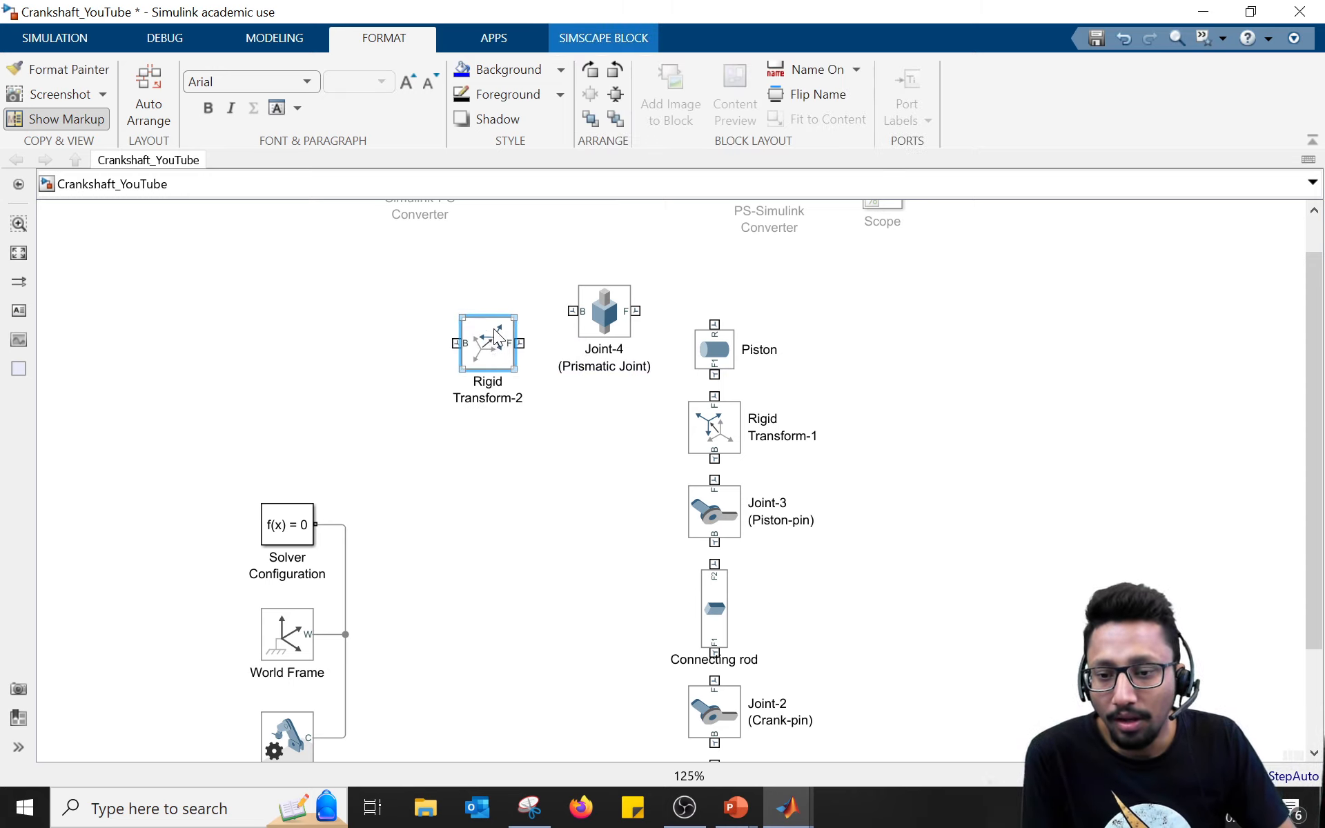
pyautogui.moveTo(503, 343); pyautogui.dragTo(512, 312)
pyautogui.click(504, 408)
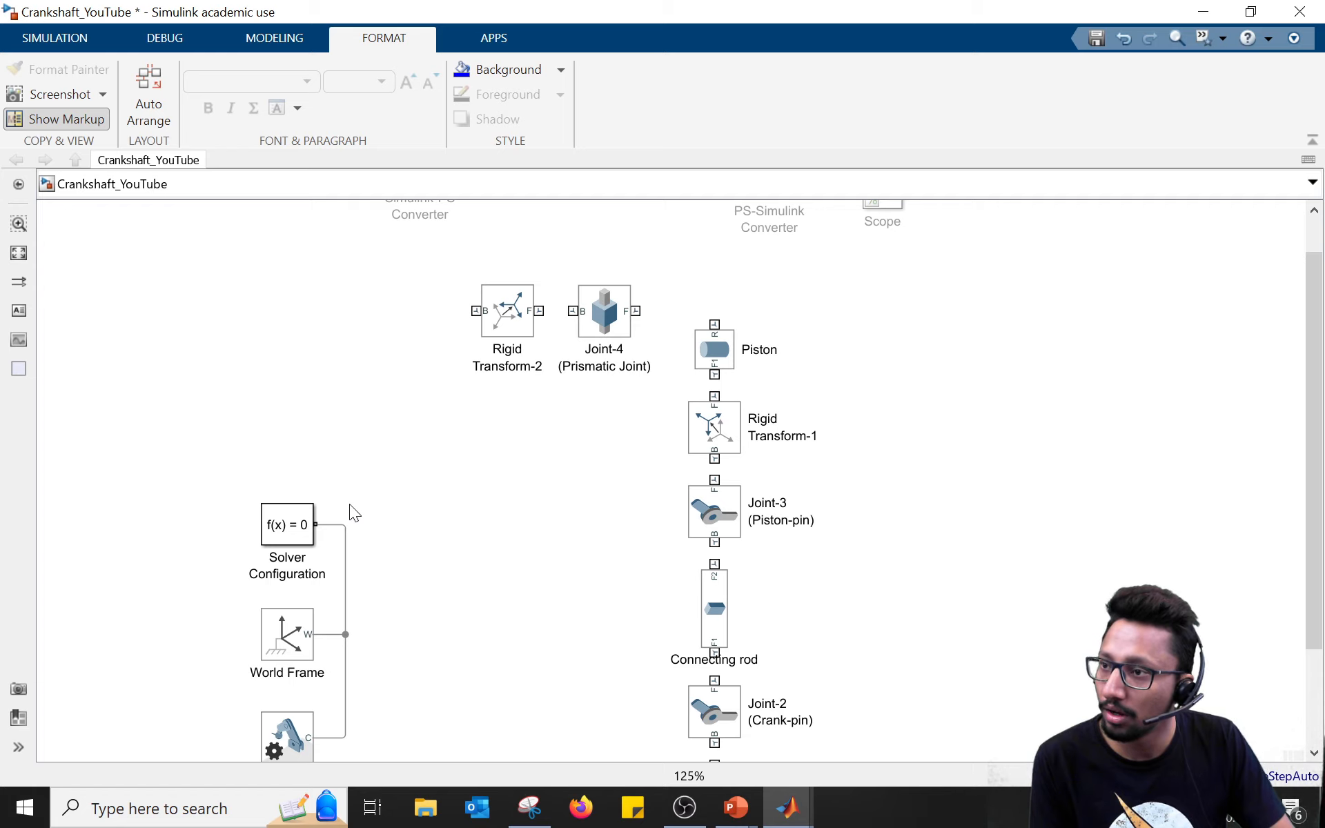
pyautogui.scroll(-2, 524, 381)
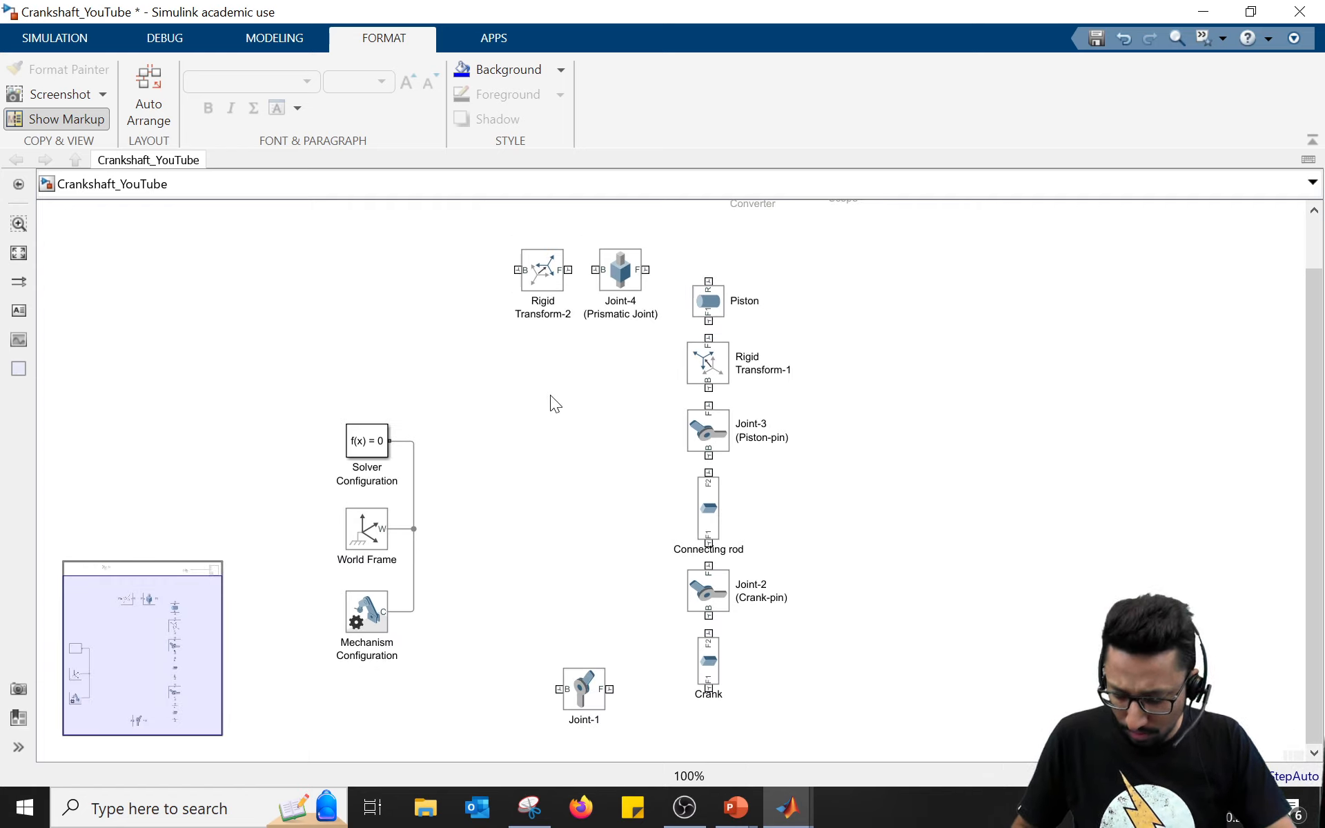
# Step: Switch to the PowerPoint slides, review the joint overview and the Rigid Transform settings, and return to the Simulink model
pyautogui.hotkey('alt', 'Tab')
pyautogui.press('Tab')
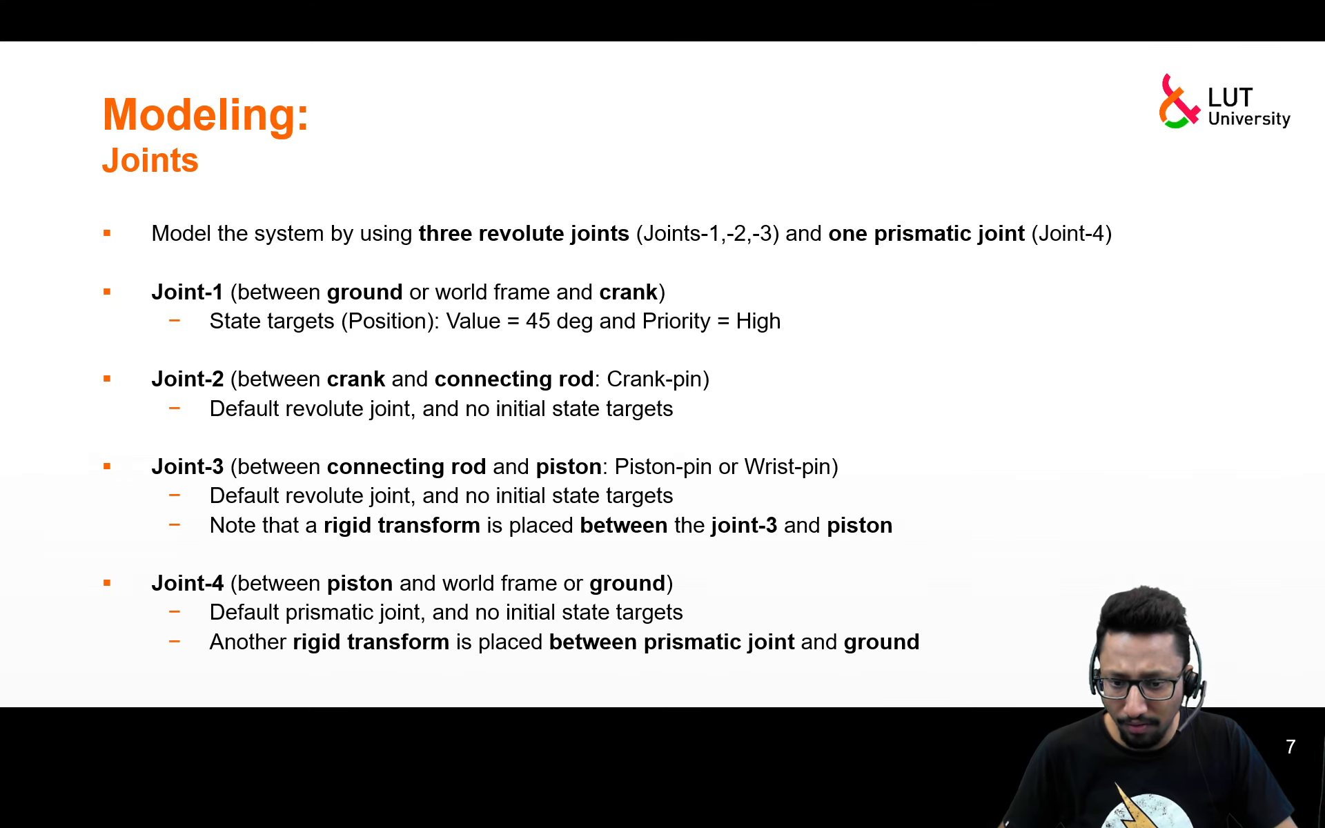
pyautogui.press('Right')
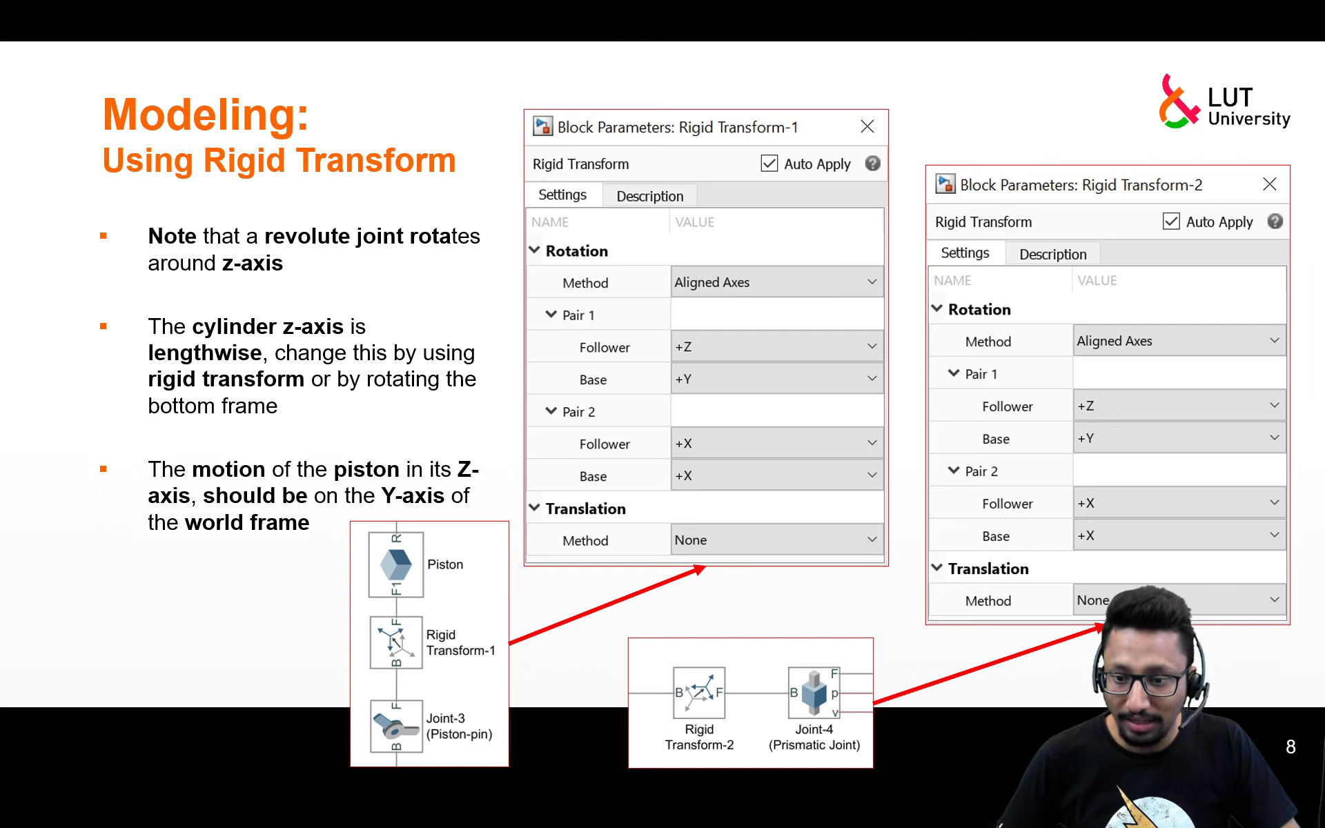
pyautogui.press('Right')
pyautogui.hotkey('alt', 'Tab')
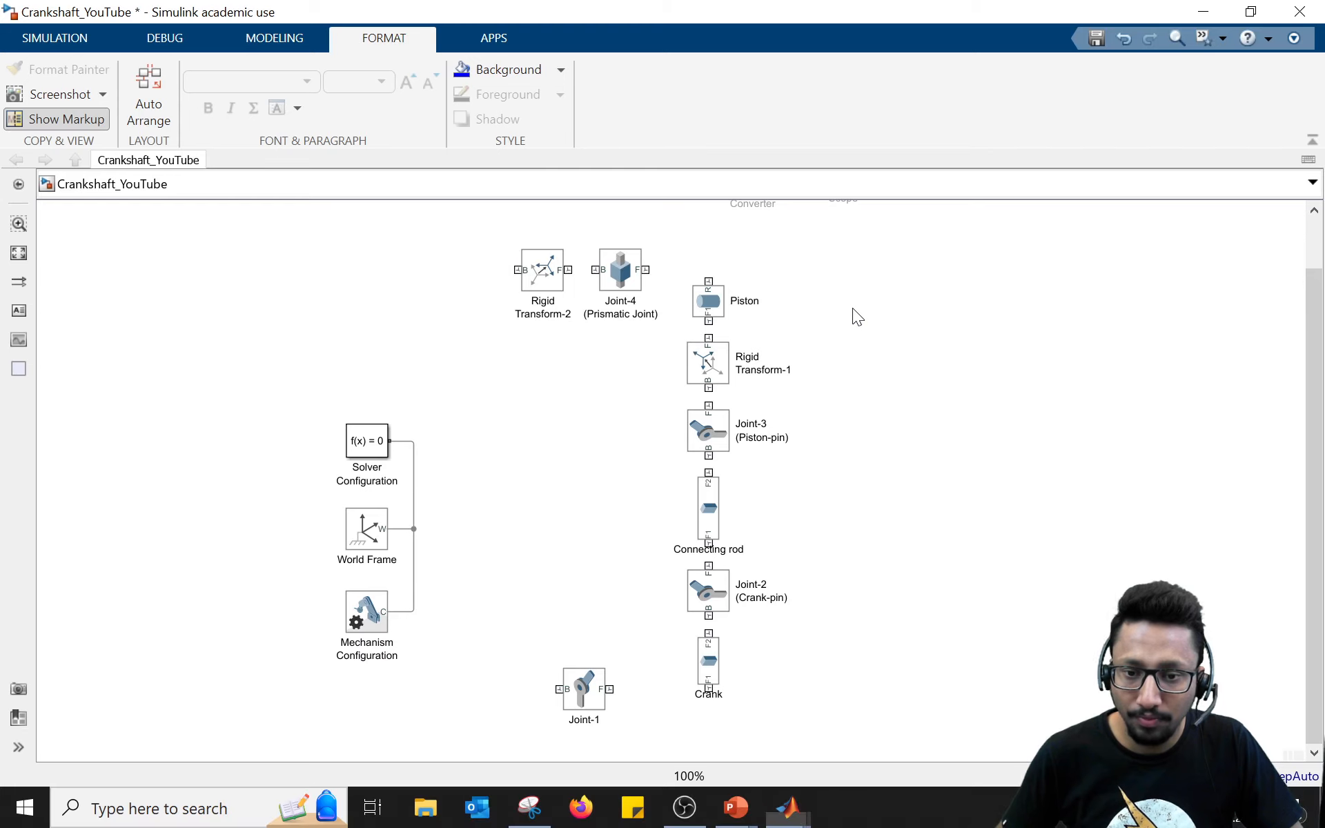
# Step: Connect Joint-1's B port to the shared World Frame line and its F port to the Crank's F1 port
pyautogui.scroll(-2, 626, 692)
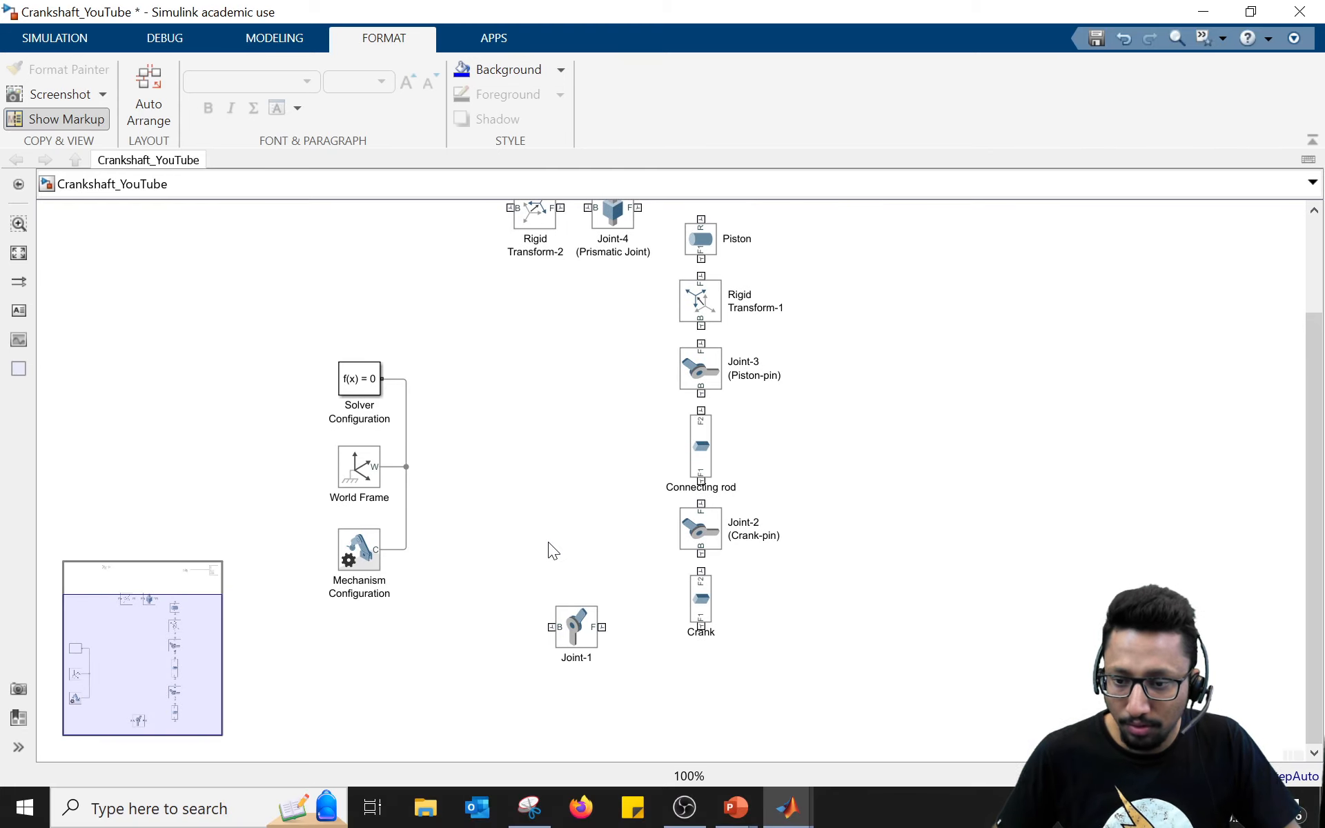
pyautogui.moveTo(551, 627); pyautogui.dragTo(406, 551)
pyautogui.scroll(1, 555, 652)
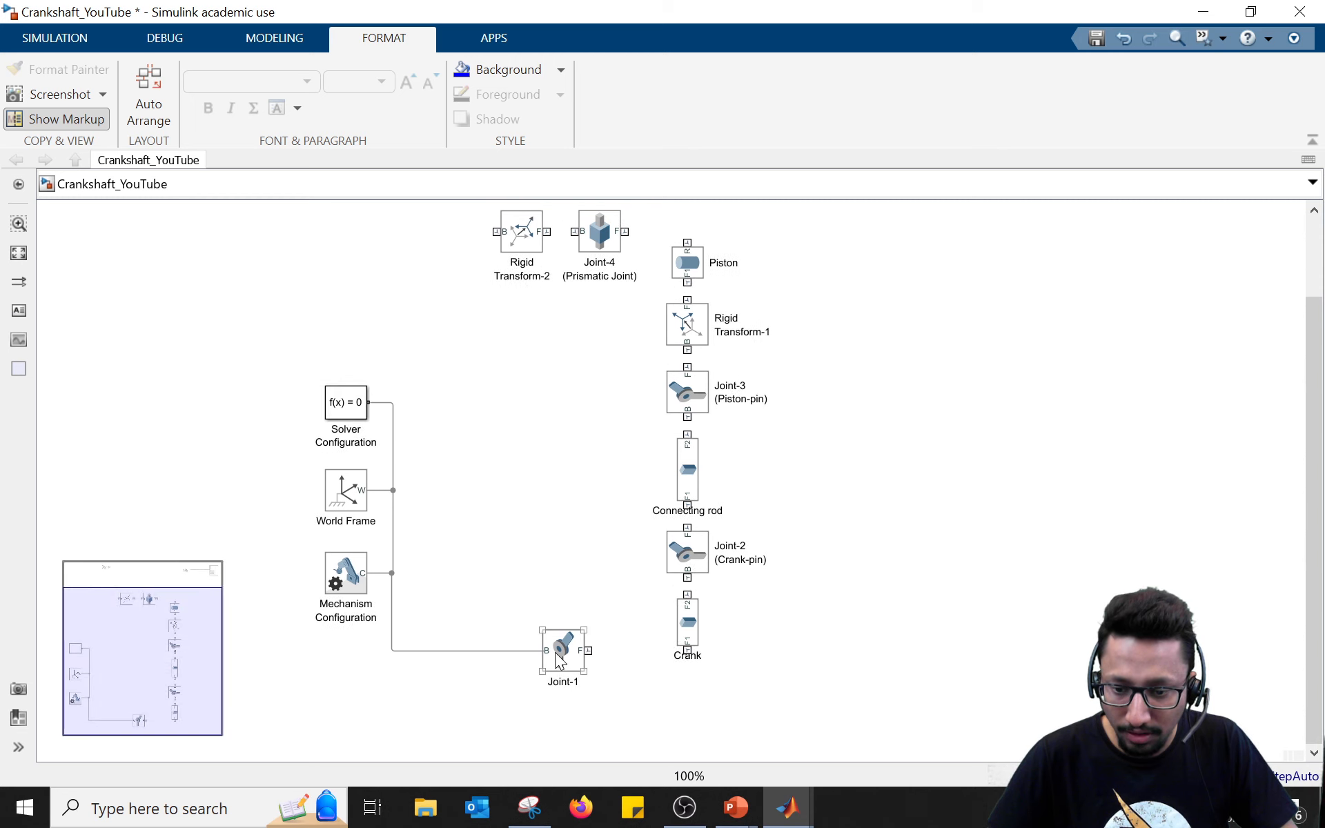
pyautogui.moveTo(558, 652)
pyautogui.mouseDown()
pyautogui.moveTo(564, 672)
pyautogui.moveTo(672, 672)
pyautogui.moveTo(699, 645)
pyautogui.mouseUp()
pyautogui.scroll(1, 643, 693)
pyautogui.scroll(1, 793, 621)
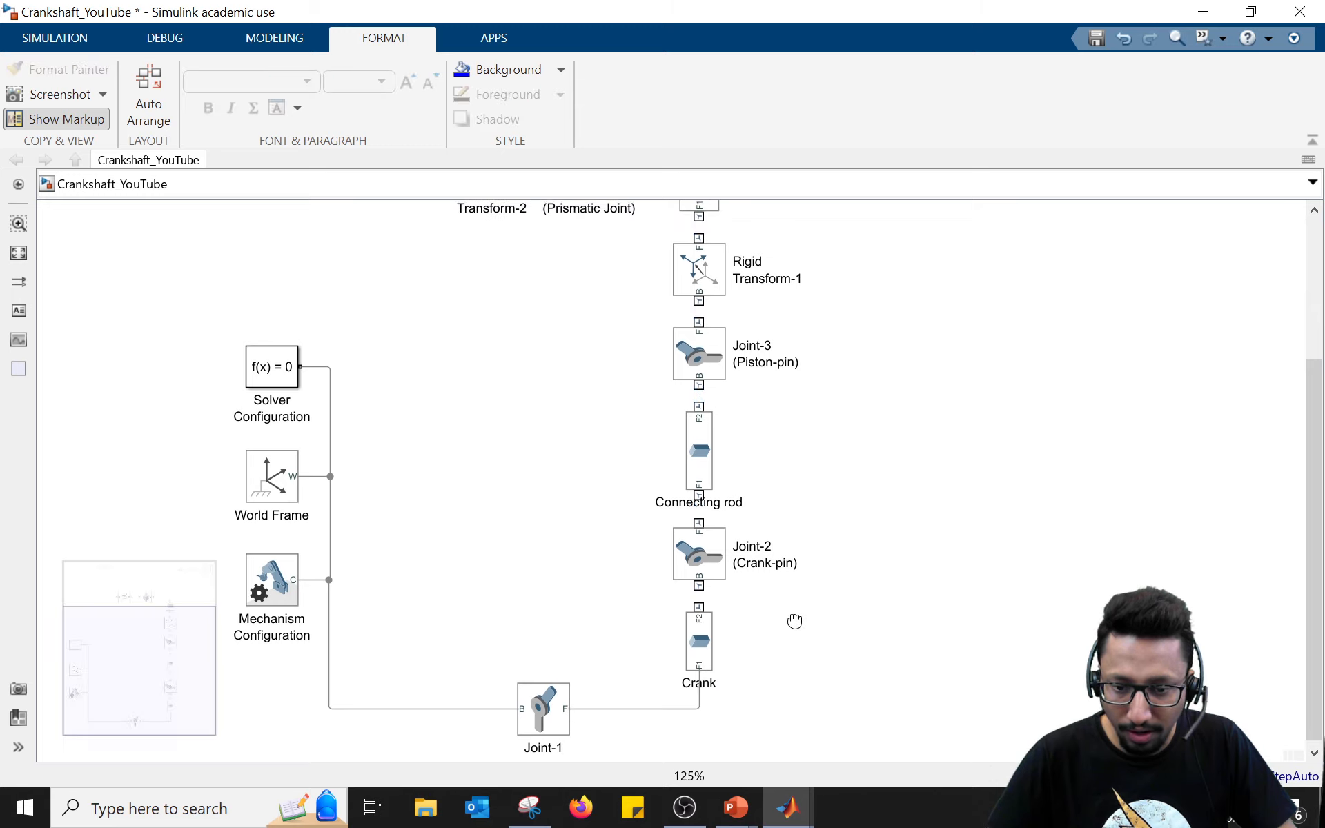
# Step: Connect Crank F2 to Joint-2 B, Joint-2 F to Connecting rod F1, and Connecting rod F2 to Joint-3 B
pyautogui.click(704, 647)
pyautogui.moveTo(701, 609); pyautogui.dragTo(699, 584)
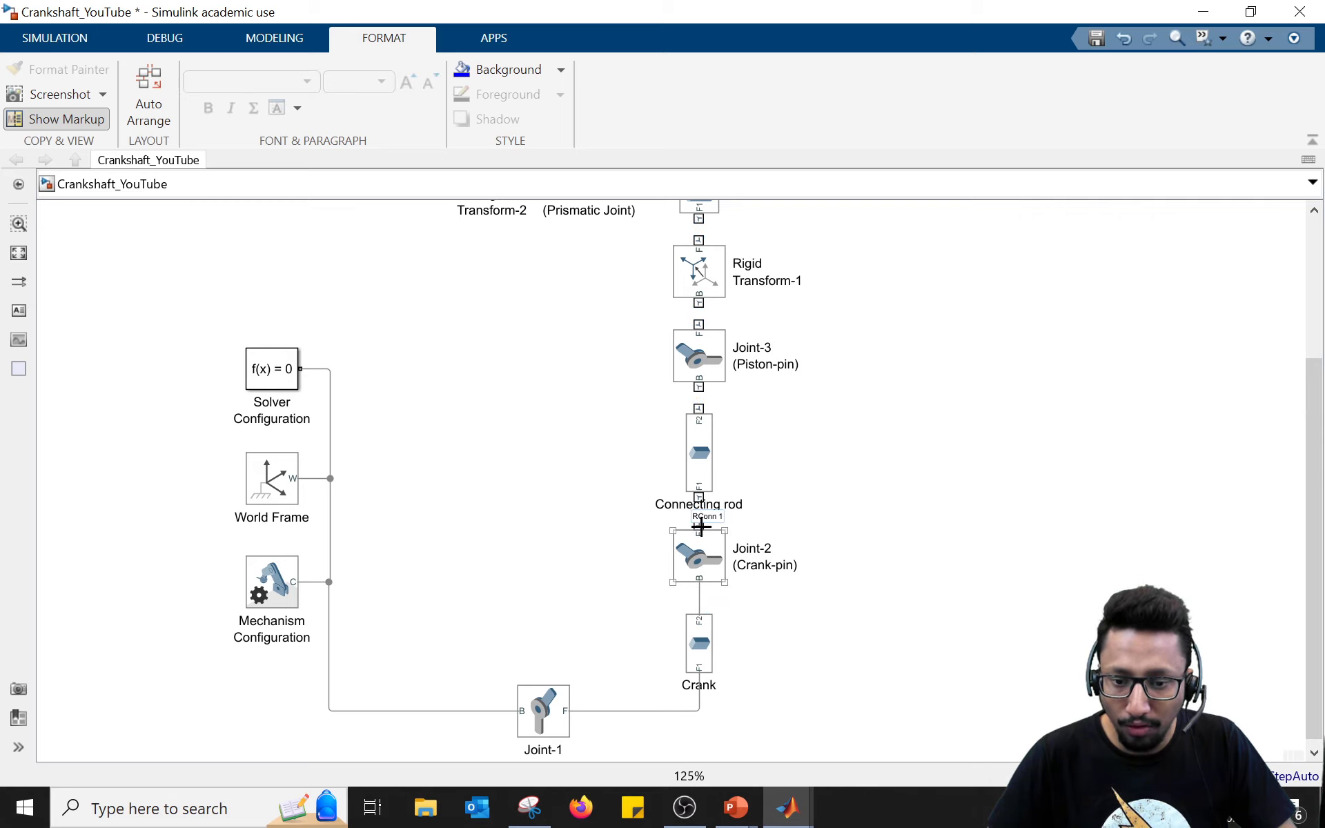
pyautogui.moveTo(698, 524); pyautogui.dragTo(698, 491)
pyautogui.moveTo(831, 450); pyautogui.dragTo(842, 488)
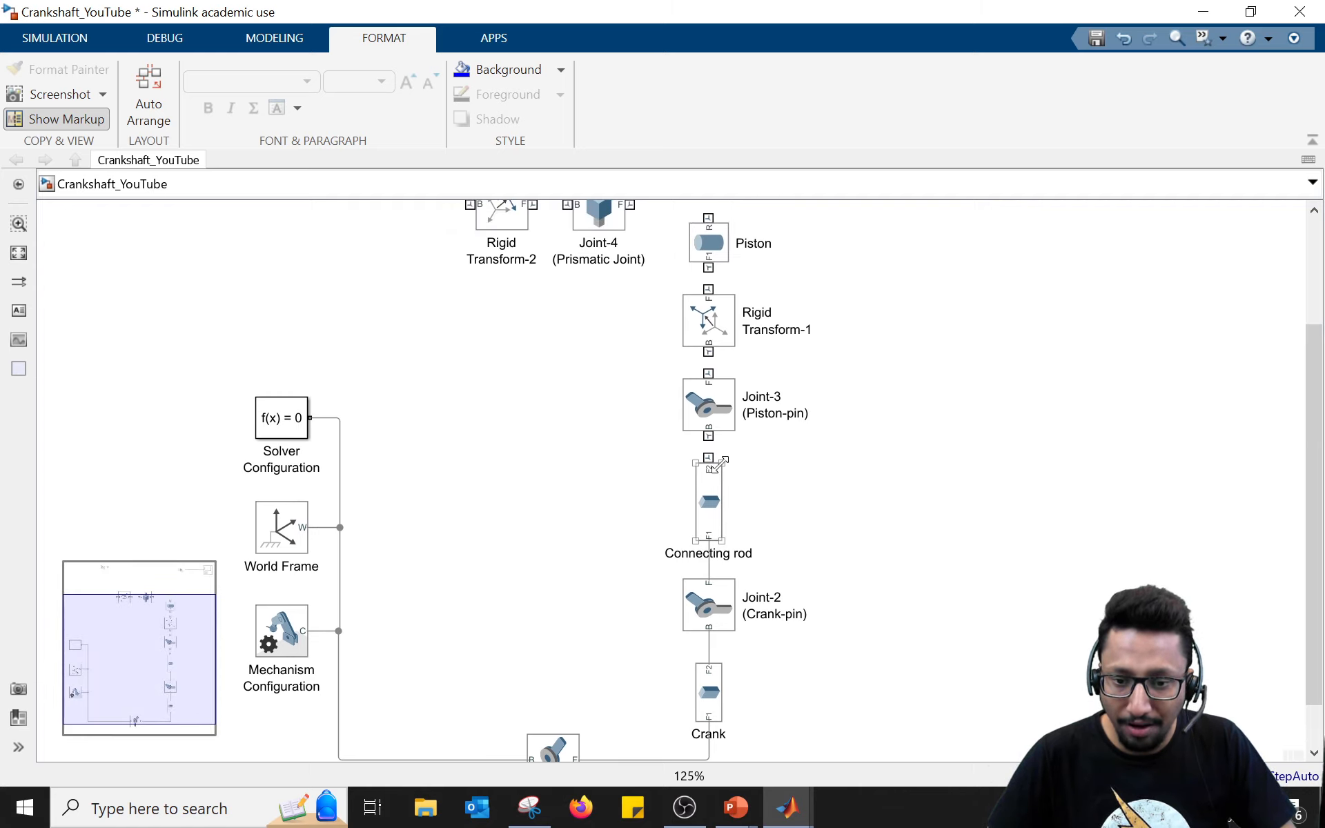
pyautogui.moveTo(708, 461); pyautogui.dragTo(709, 429)
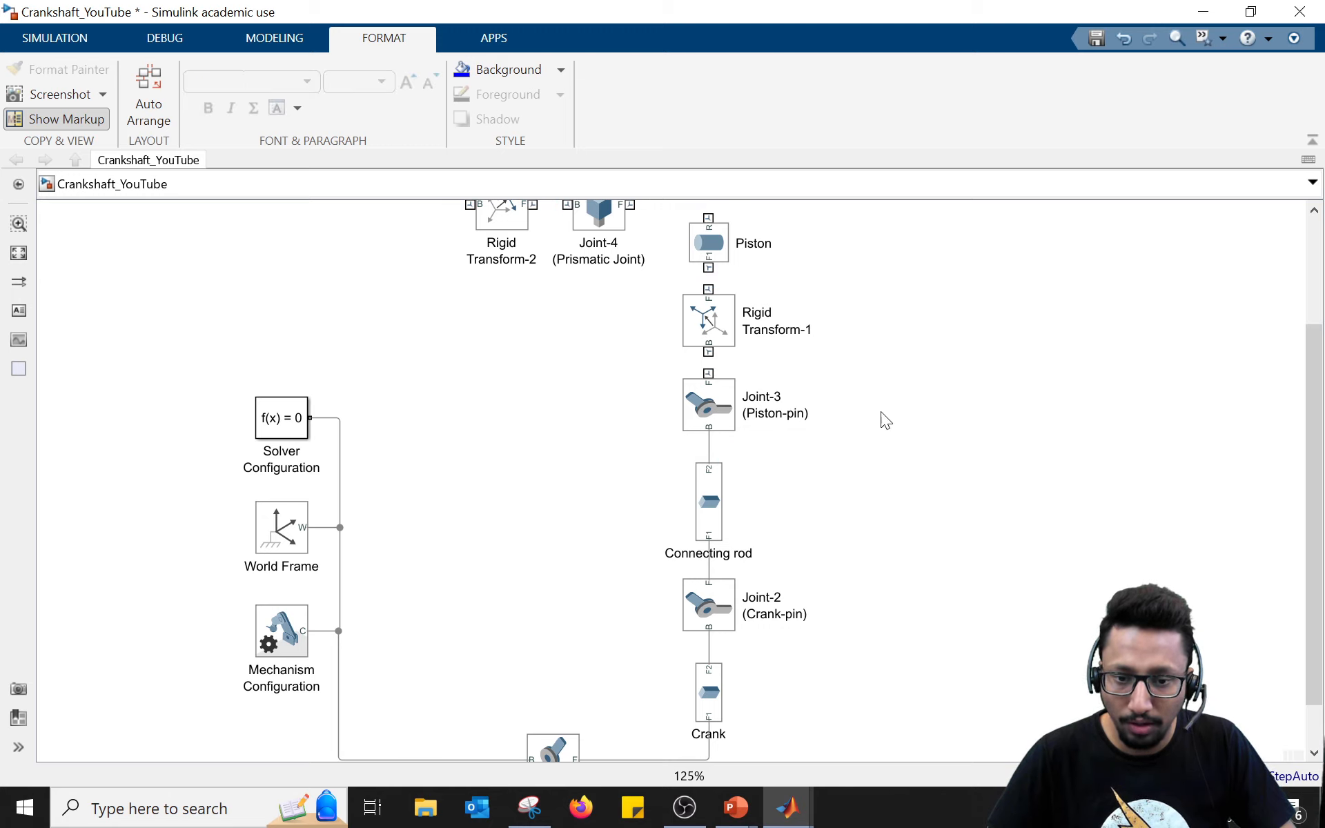
# Step: Connect Joint-3's F port to Rigid Transform-1's B port, and Rigid Transform-1's F port to the Piston's F1 port
pyautogui.moveTo(879, 420); pyautogui.dragTo(900, 483)
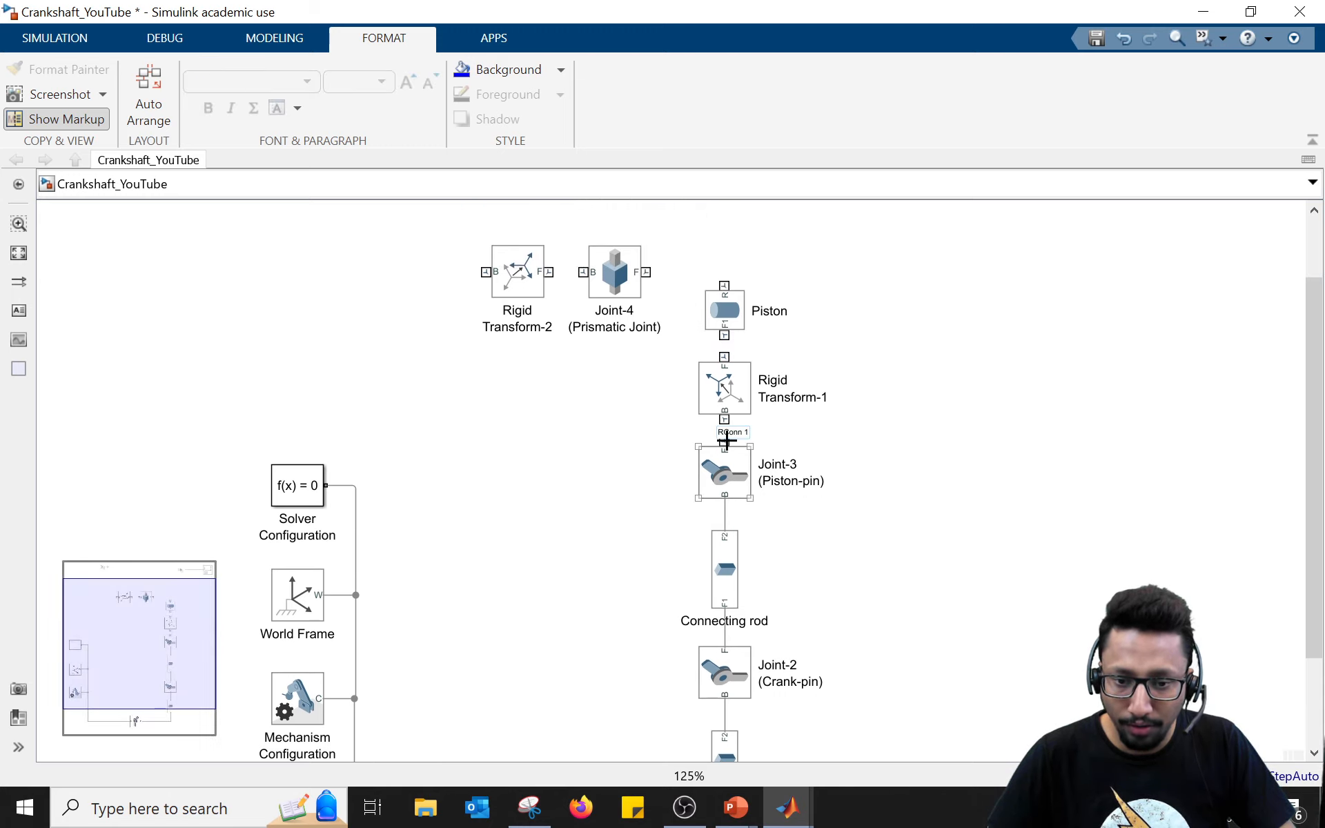
pyautogui.moveTo(724, 441); pyautogui.dragTo(725, 415)
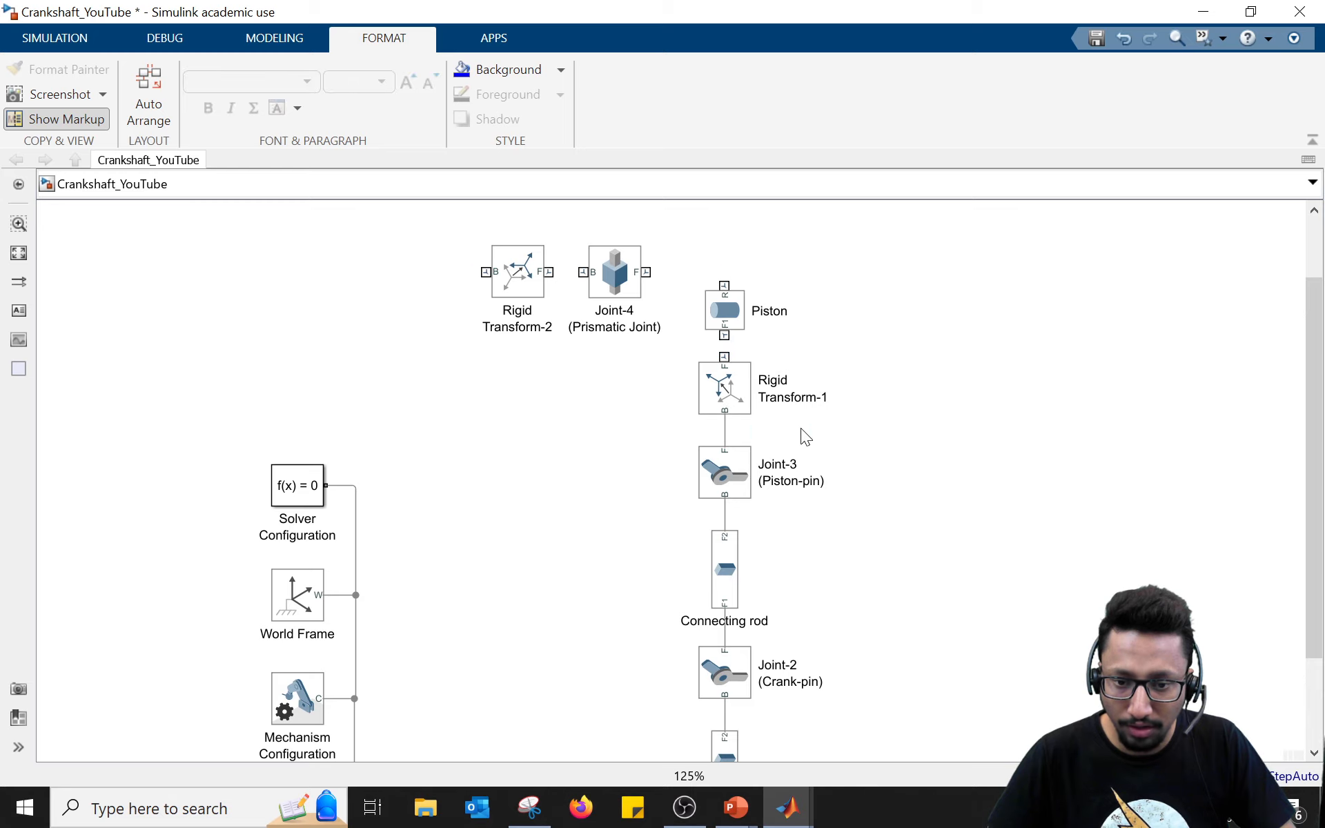
pyautogui.moveTo(722, 356); pyautogui.dragTo(724, 330)
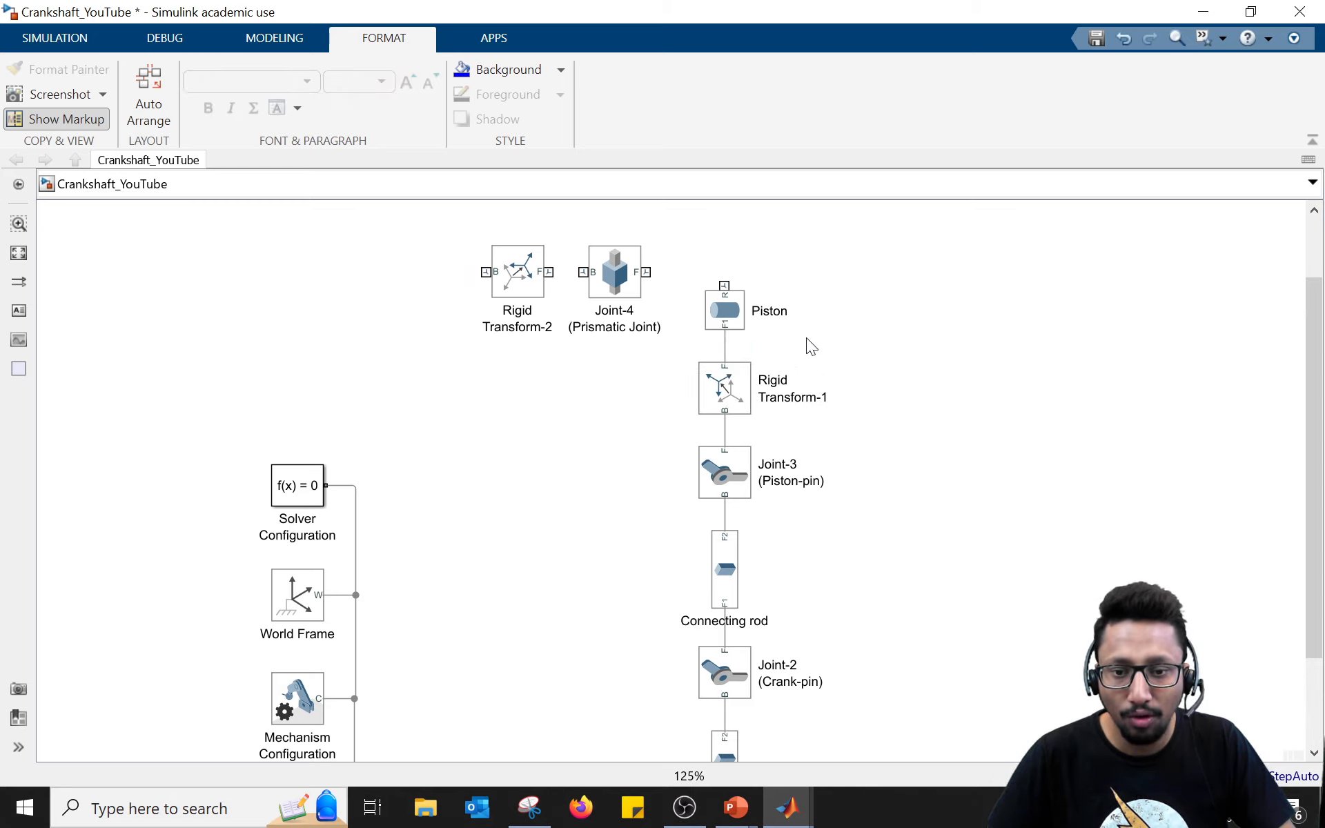
# Step: Connect Piston R to Joint-4 F, Joint-4 B to Rigid Transform-2 F, and Rigid Transform-2 B to the shared World Frame line
pyautogui.moveTo(825, 303); pyautogui.dragTo(849, 349)
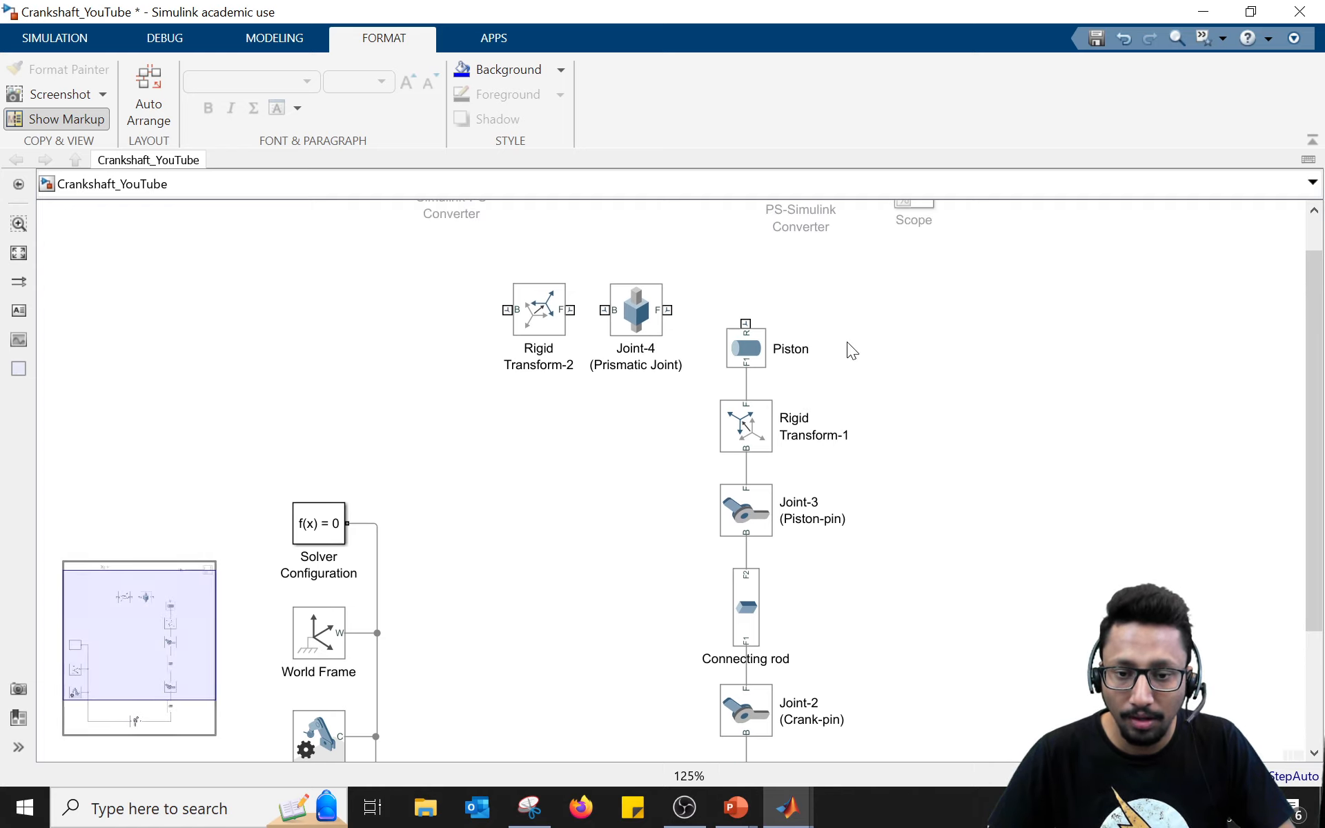
pyautogui.moveTo(745, 318); pyautogui.dragTo(666, 310)
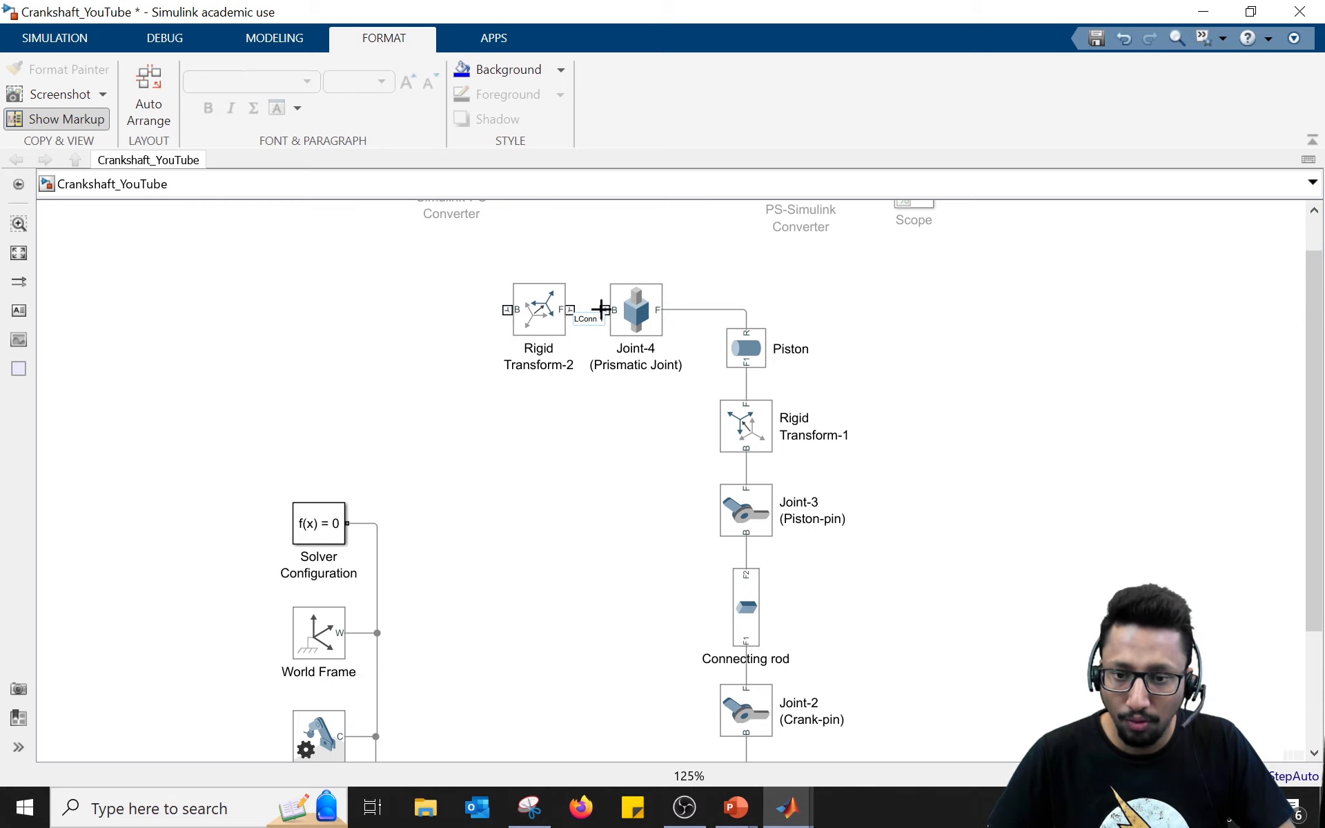
pyautogui.moveTo(600, 309); pyautogui.dragTo(562, 309)
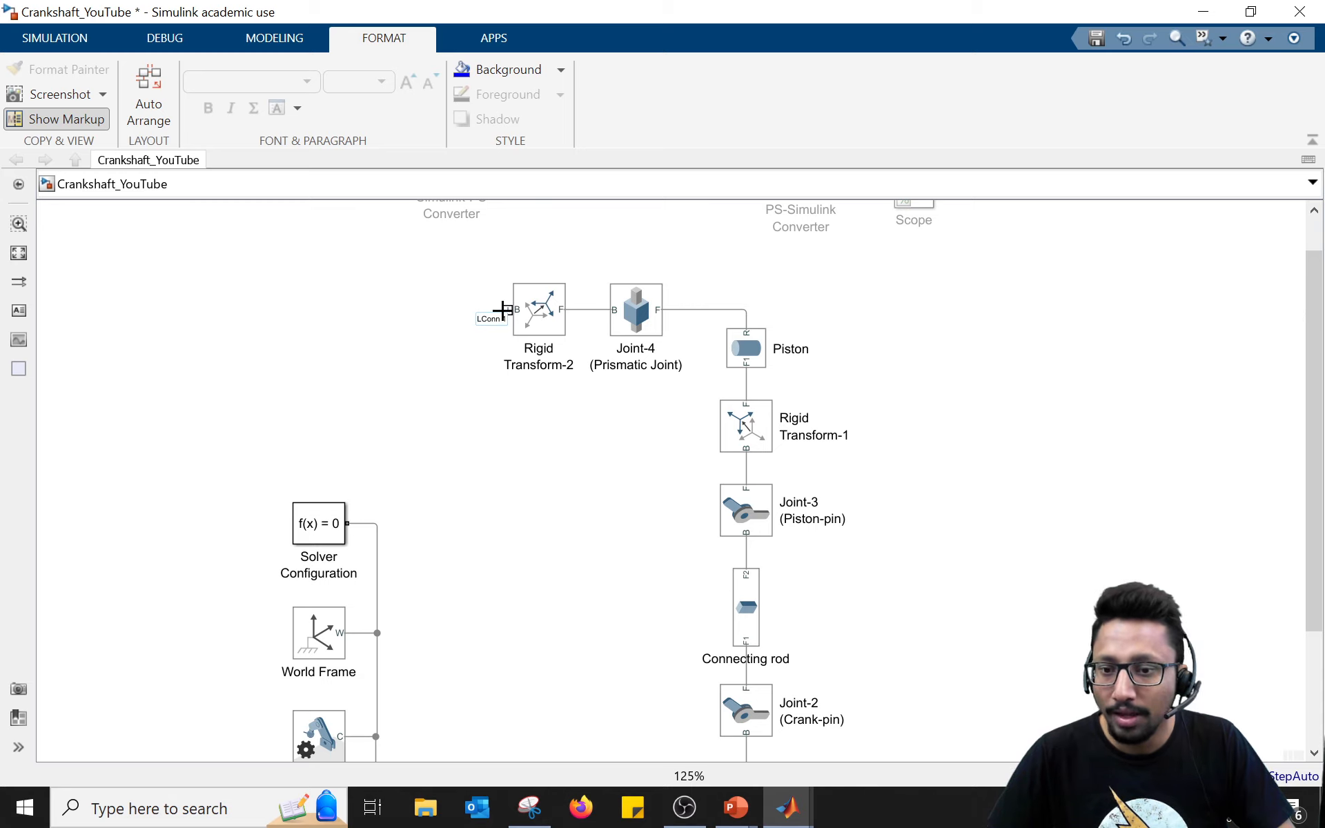
pyautogui.moveTo(503, 310)
pyautogui.mouseDown()
pyautogui.moveTo(437, 370)
pyautogui.moveTo(378, 525)
pyautogui.mouseUp()
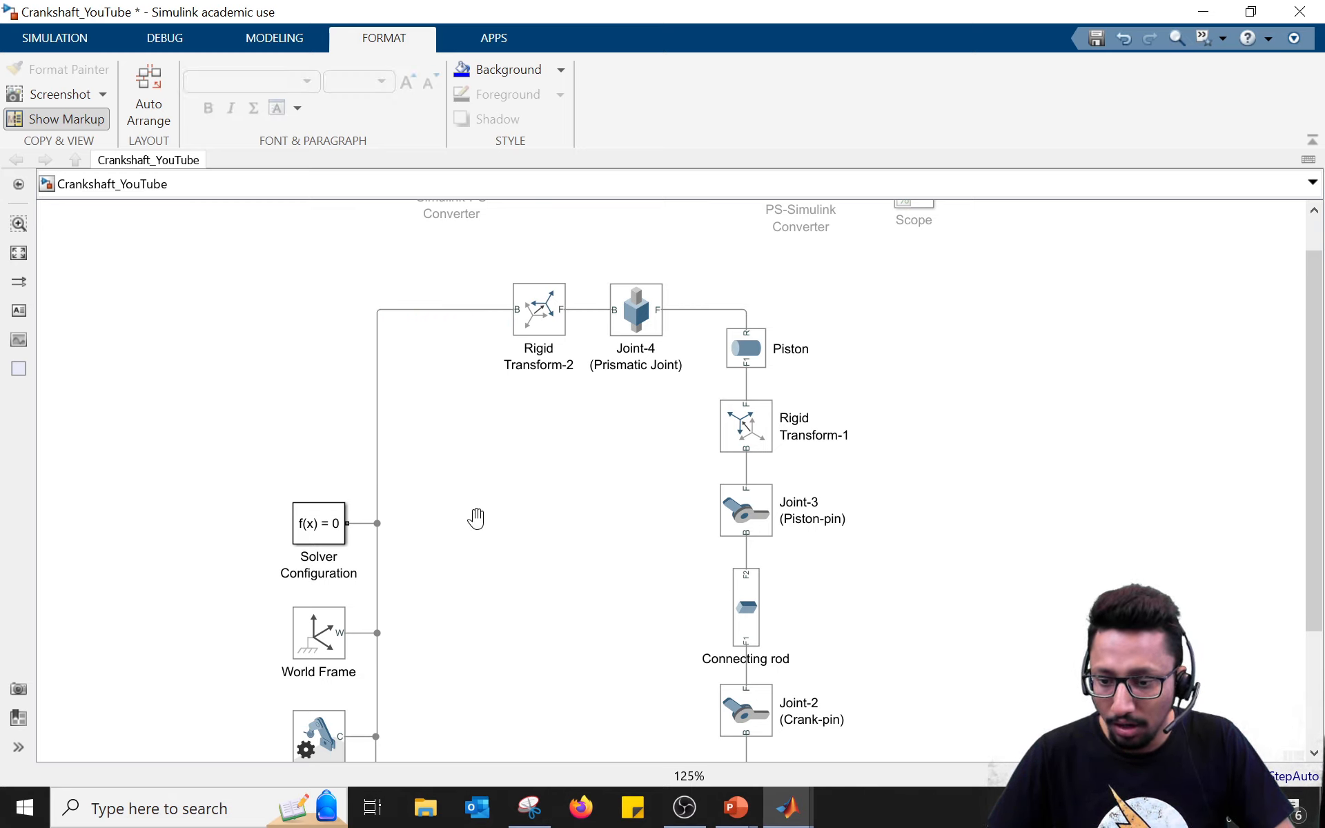
pyautogui.moveTo(474, 518)
pyautogui.mouseDown()
pyautogui.moveTo(458, 479)
pyautogui.moveTo(467, 503)
pyautogui.mouseUp()
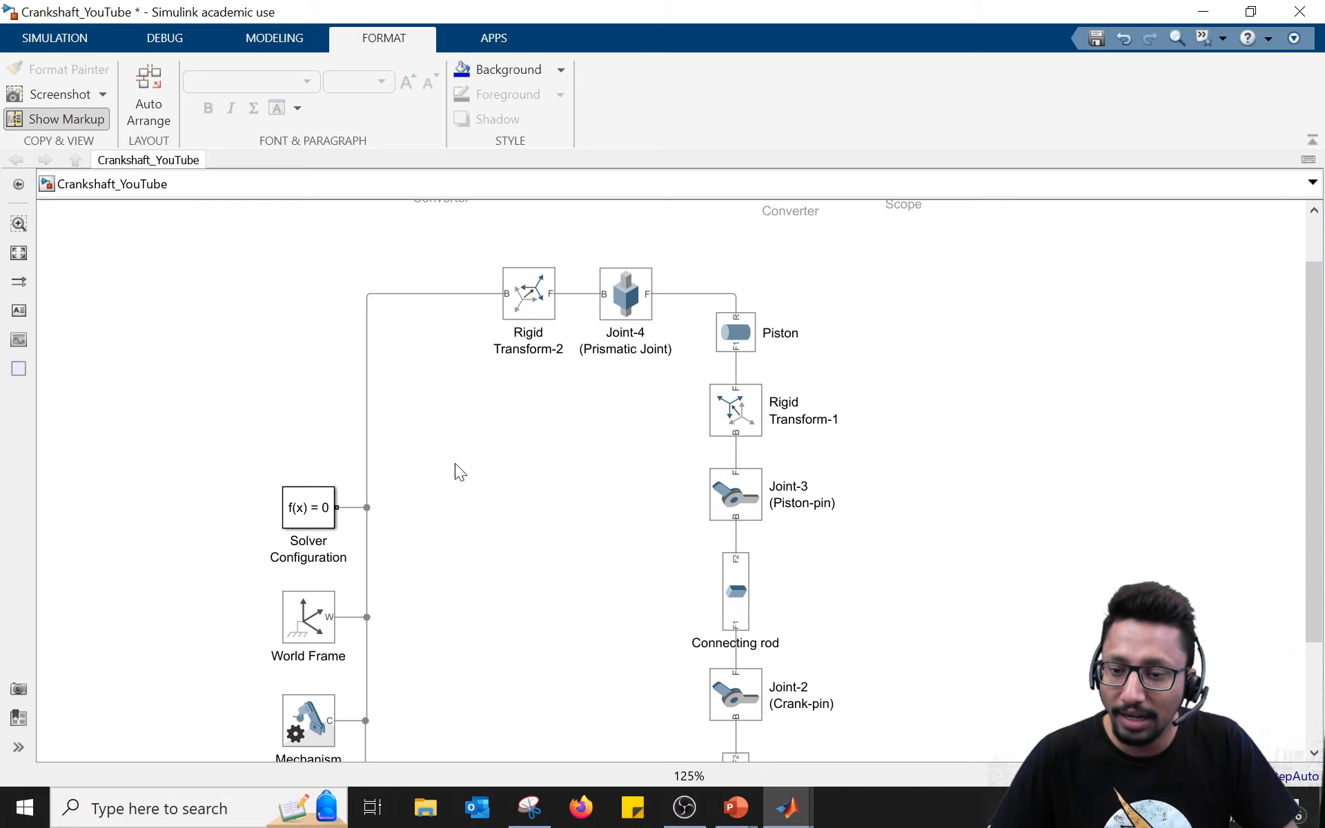
pyautogui.click(314, 621)
pyautogui.hotkey('ctrl', 'c')
pyautogui.click(261, 273)
pyautogui.hotkey('ctrl', 'v')
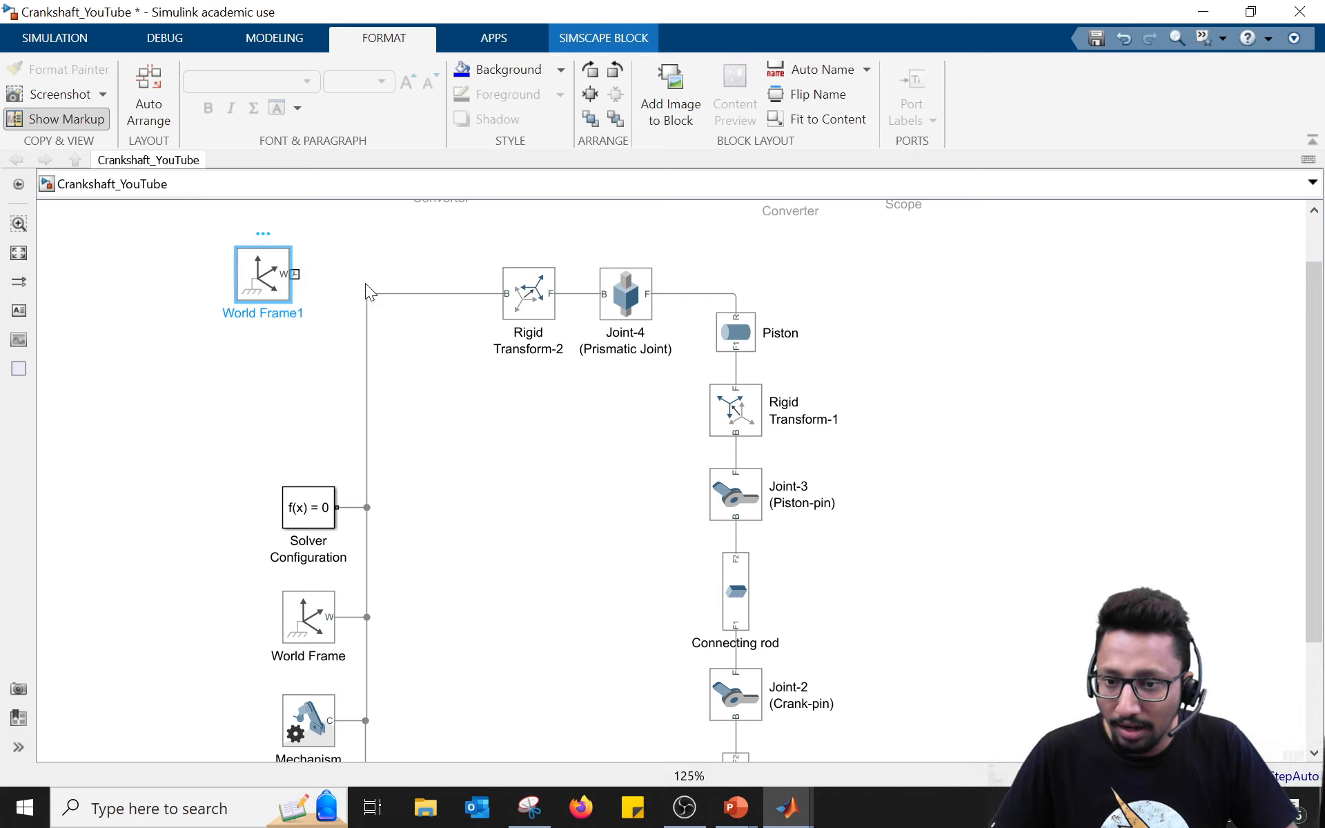
pyautogui.click(457, 293)
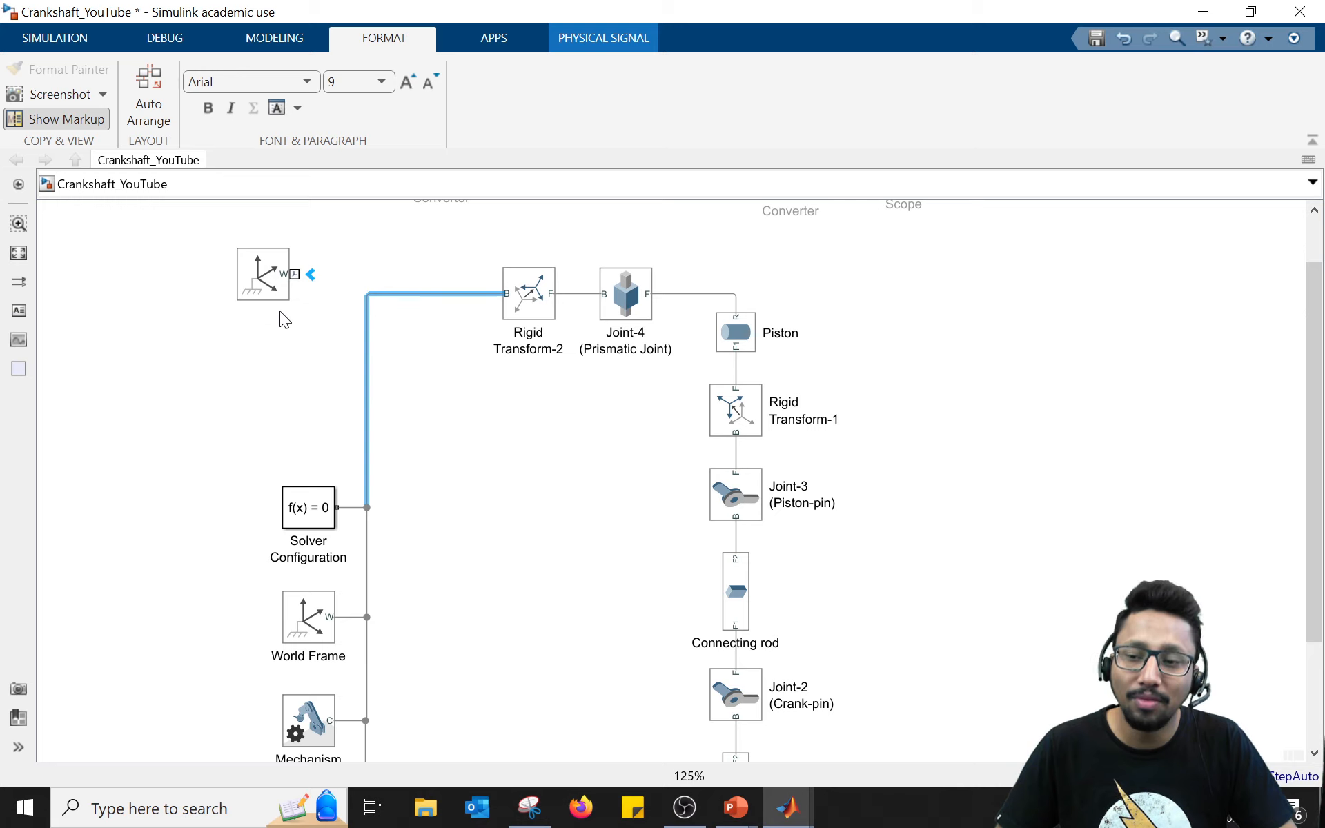
pyautogui.click(274, 292)
pyautogui.press('Delete')
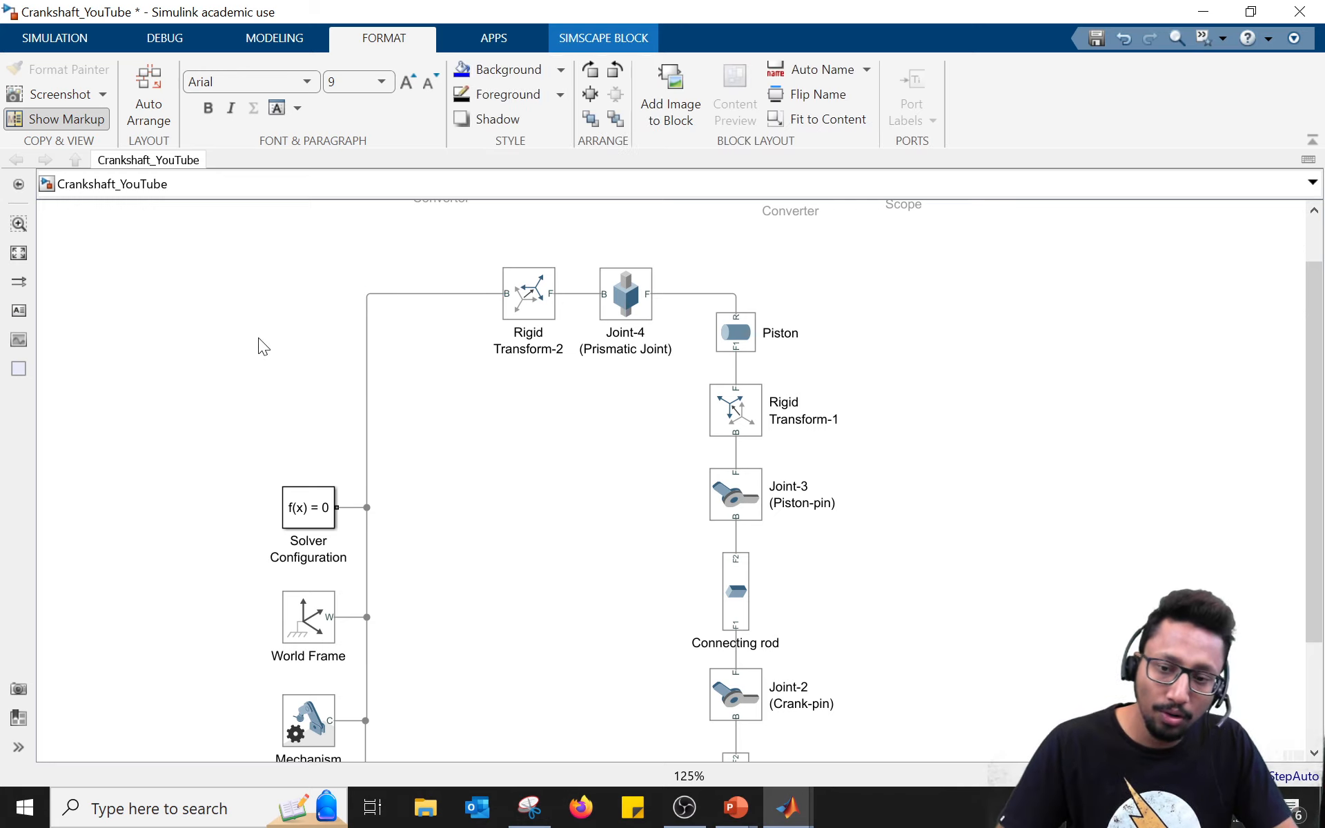
# Step: Review the connected block loop, examine the joint axes in the annotated Snipping Tool sketch, and return to the Simulink model
pyautogui.scroll(-1, 479, 377)
pyautogui.moveTo(539, 526); pyautogui.dragTo(562, 467)
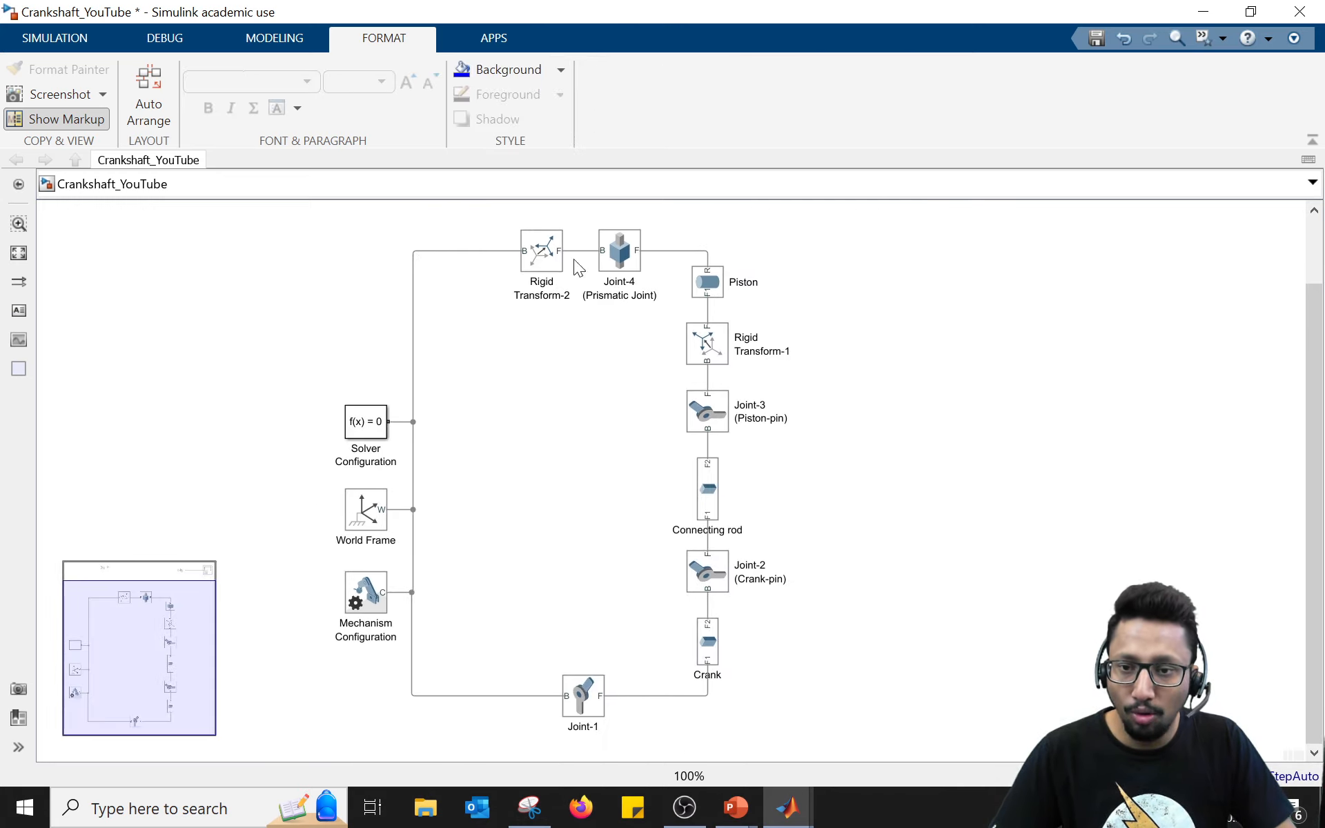
pyautogui.click(55, 37)
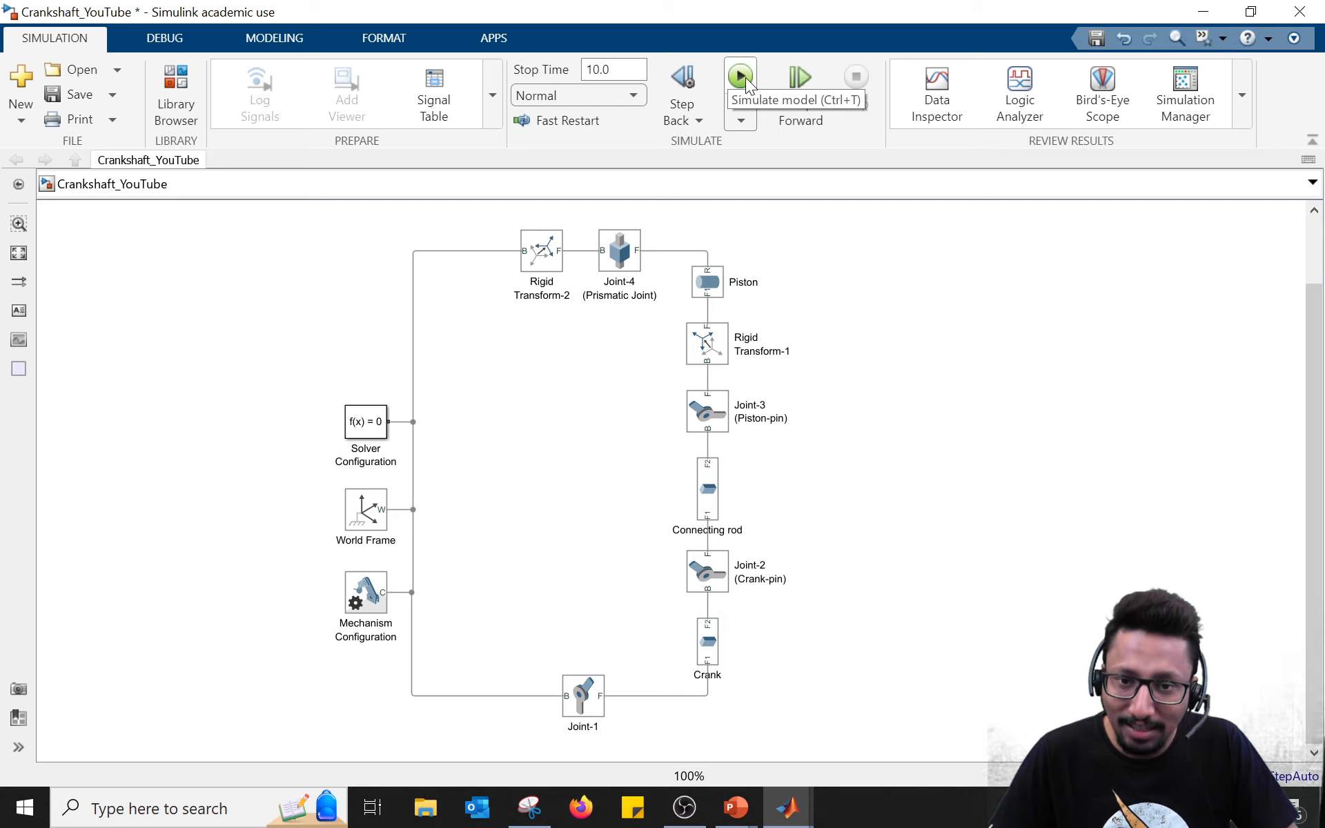
pyautogui.click(530, 808)
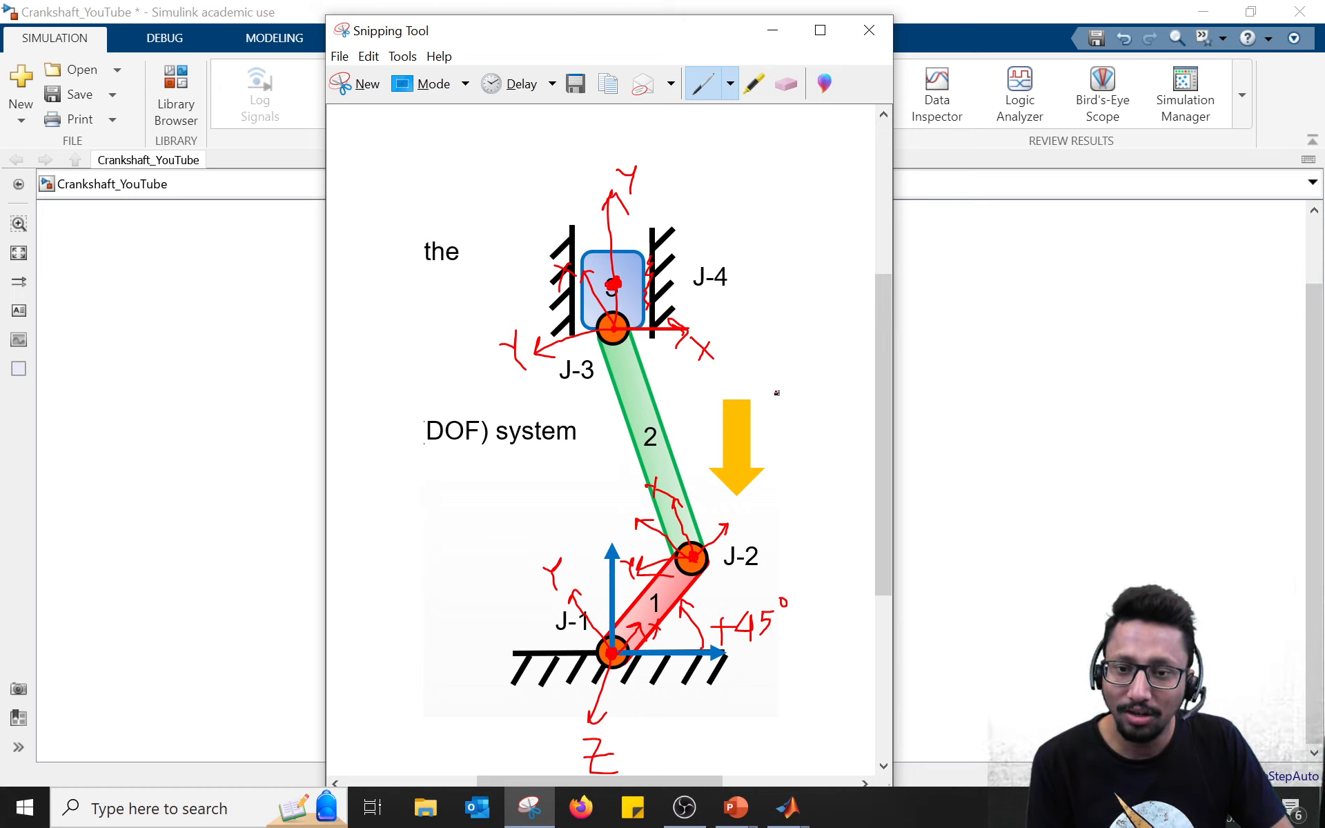
pyautogui.scroll(-1, 777, 393)
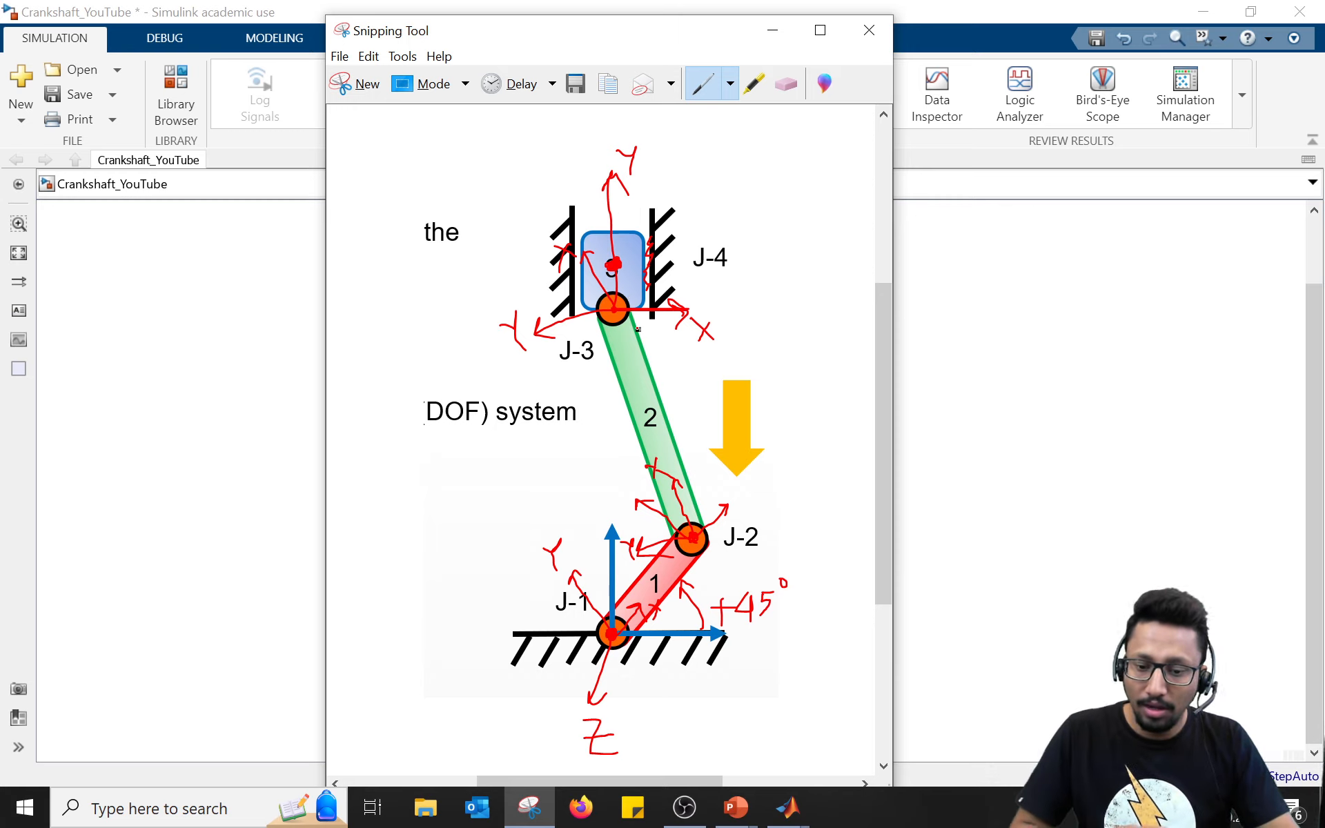
pyautogui.moveTo(786, 809)
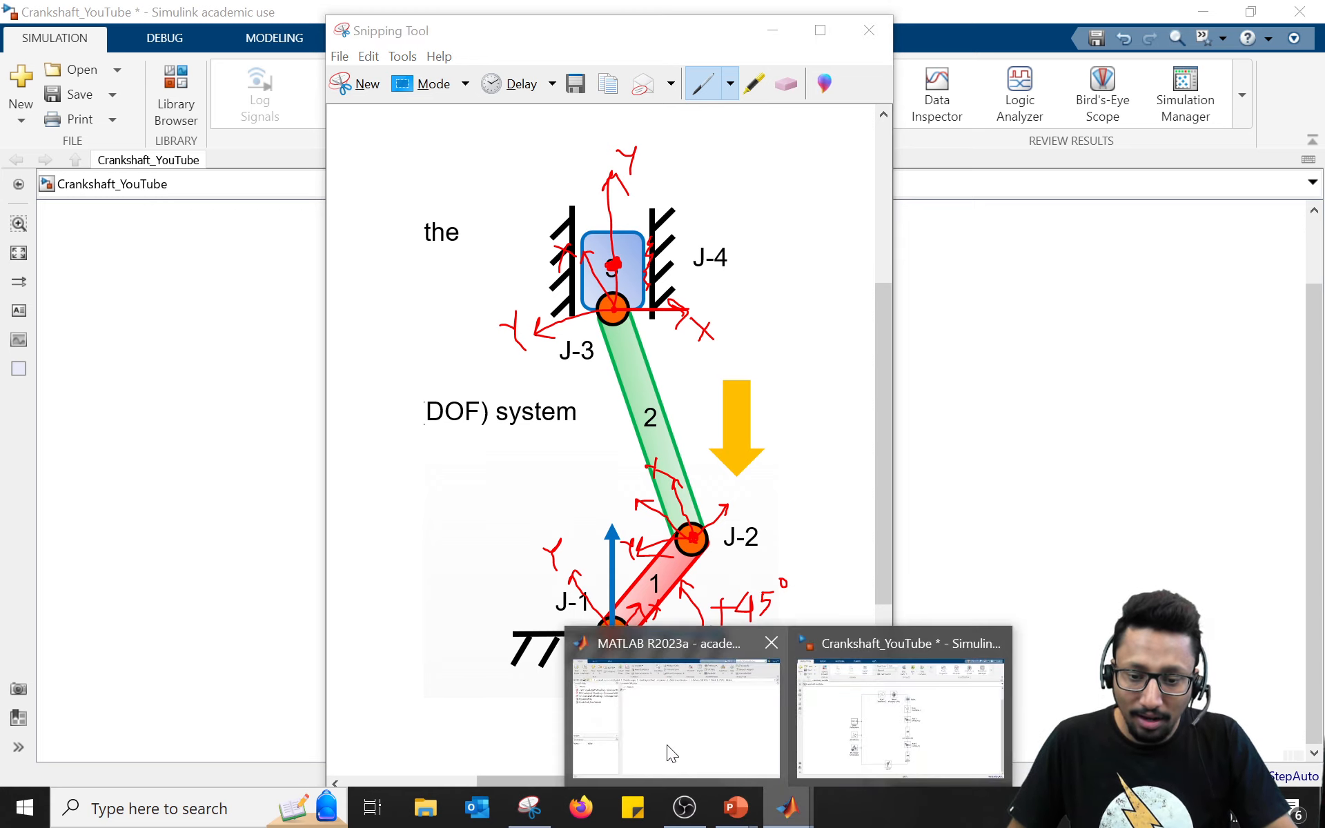
pyautogui.click(872, 723)
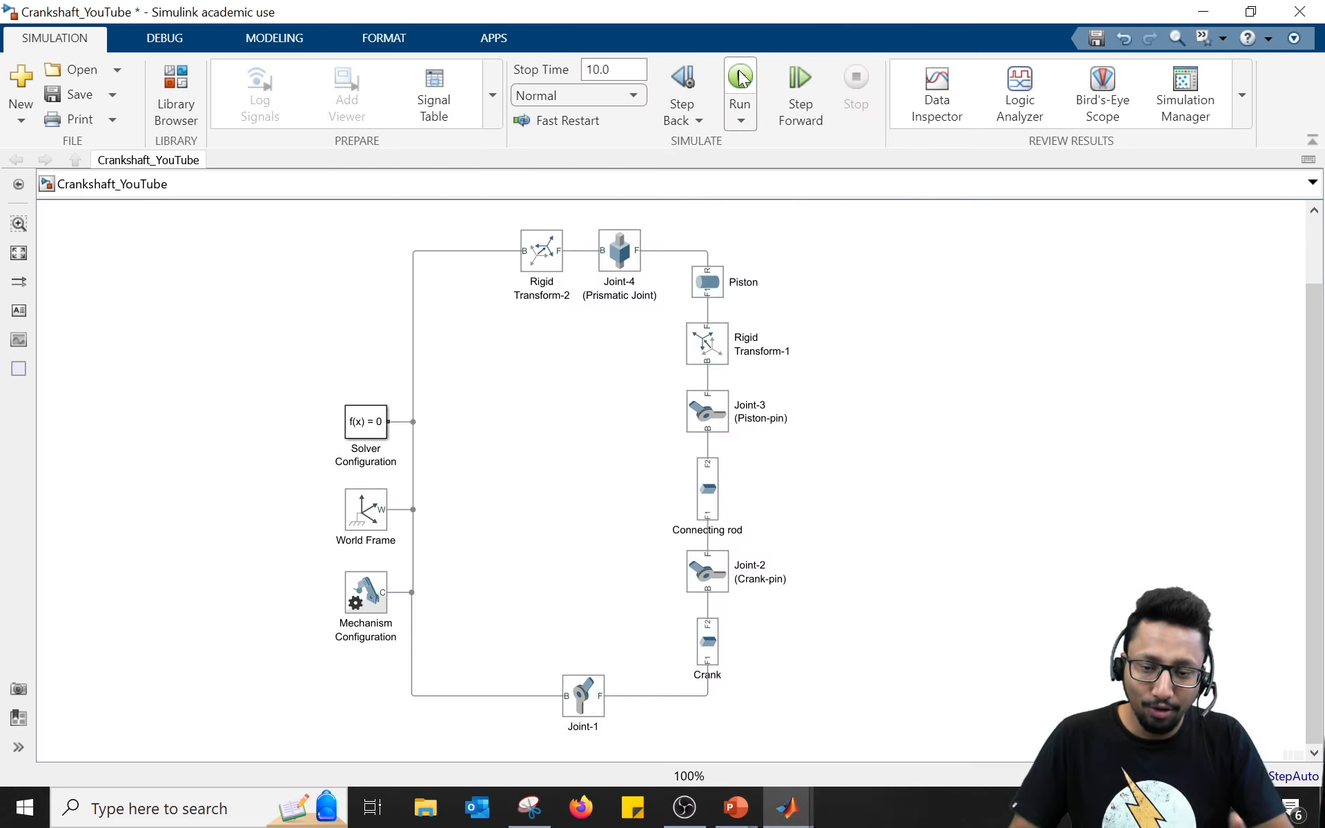
# Step: Run the simulation and show the mechanism in front view with the Y up (XY Front) view convention
pyautogui.click(741, 78)
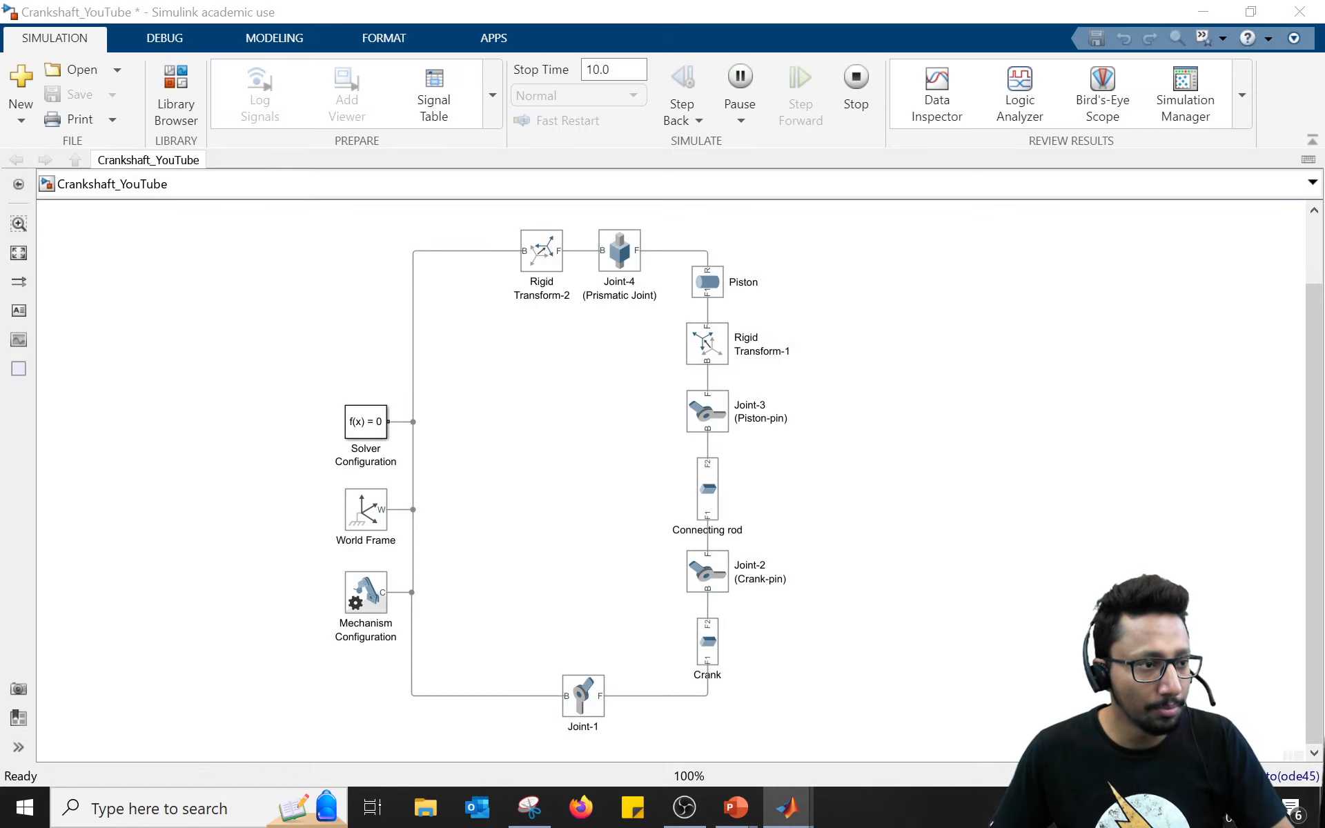
pyautogui.click(613, 60)
pyautogui.click(533, 118)
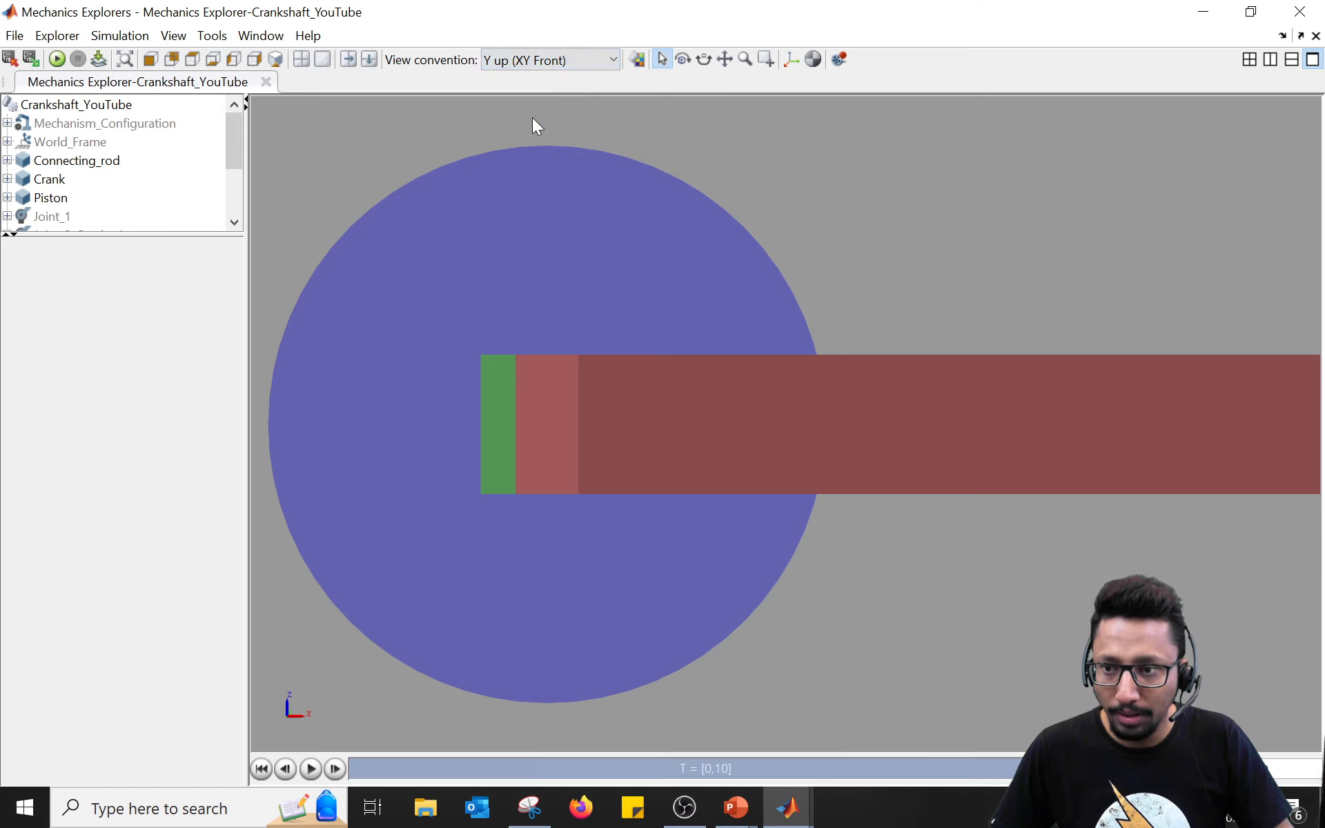
pyautogui.click(150, 60)
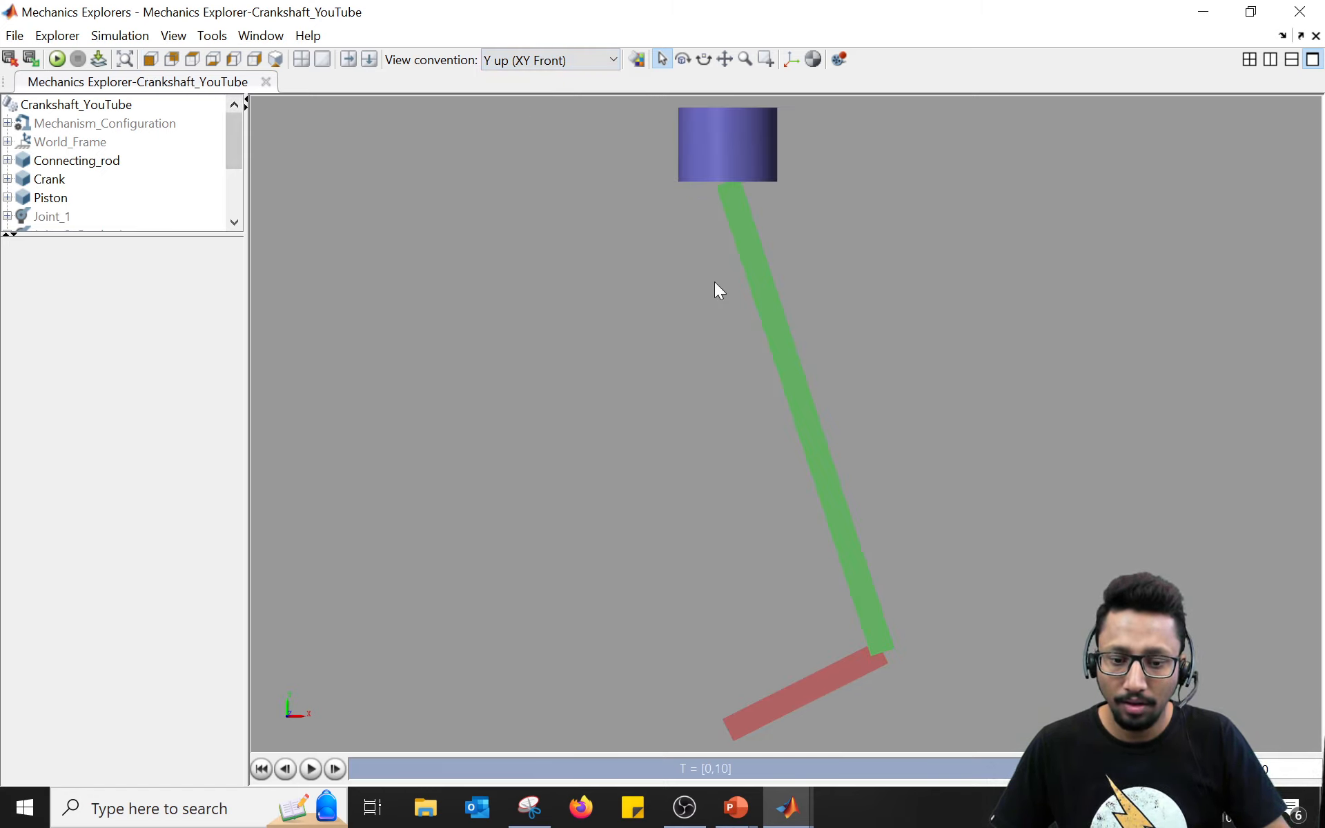
# Step: Display the frames and centres of mass on the mechanism, and return the animation to its start
pyautogui.click(789, 58)
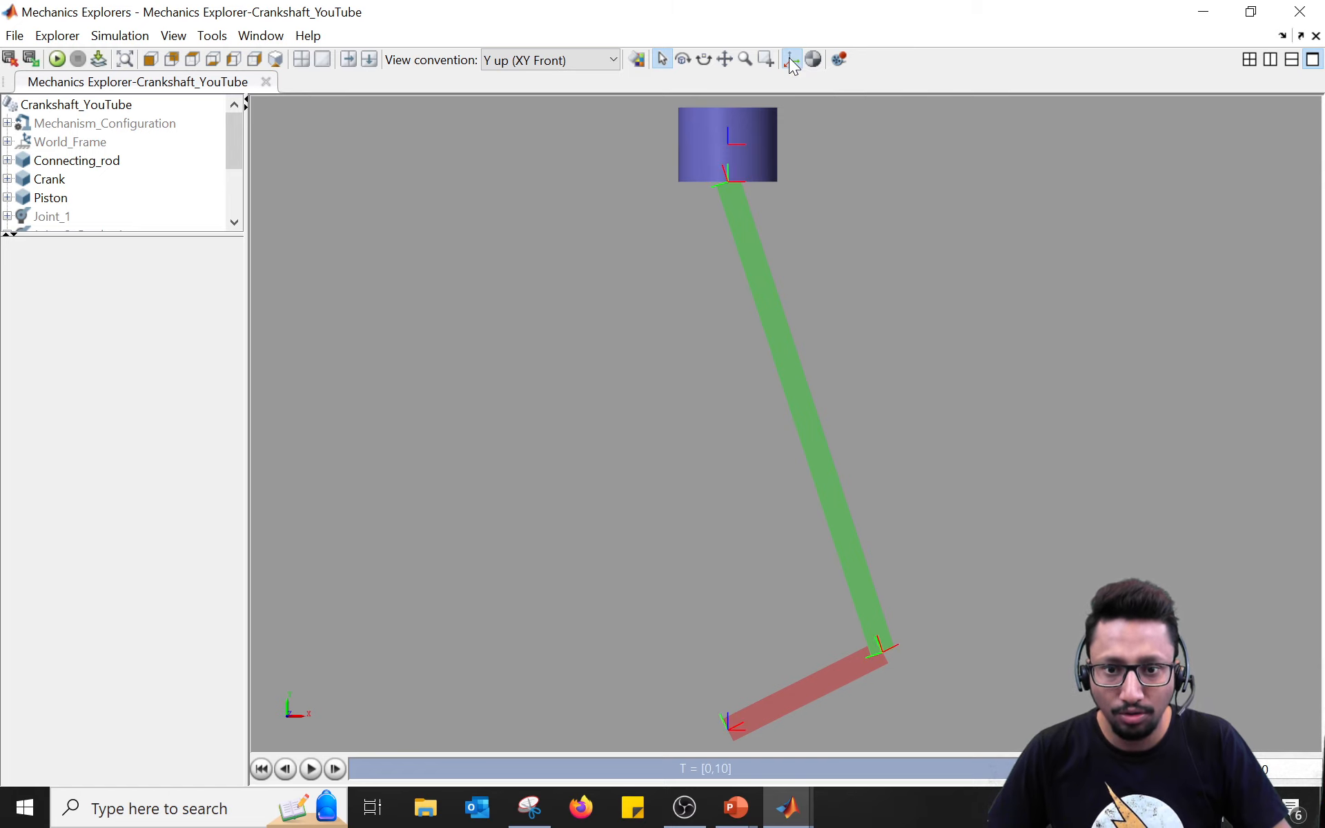
pyautogui.click(815, 58)
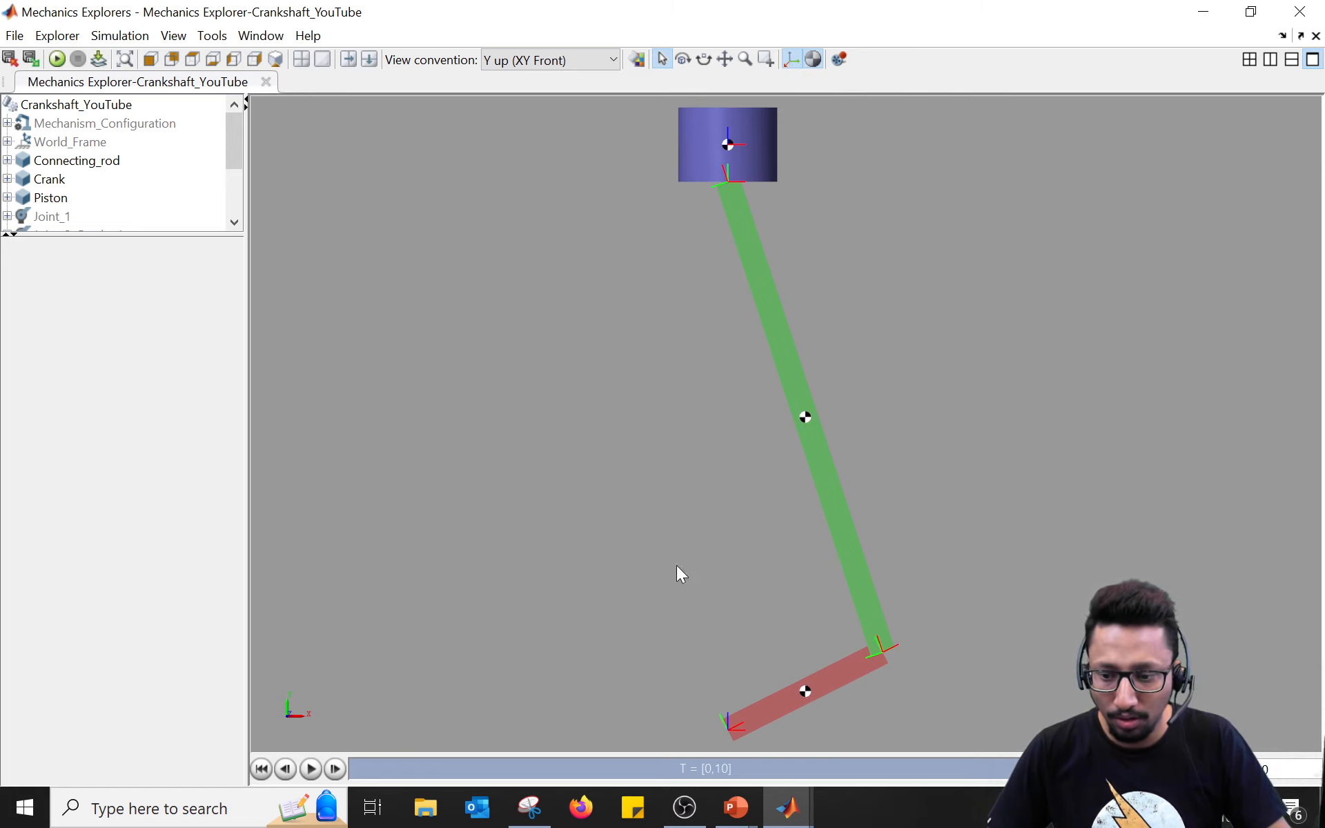
pyautogui.click(262, 768)
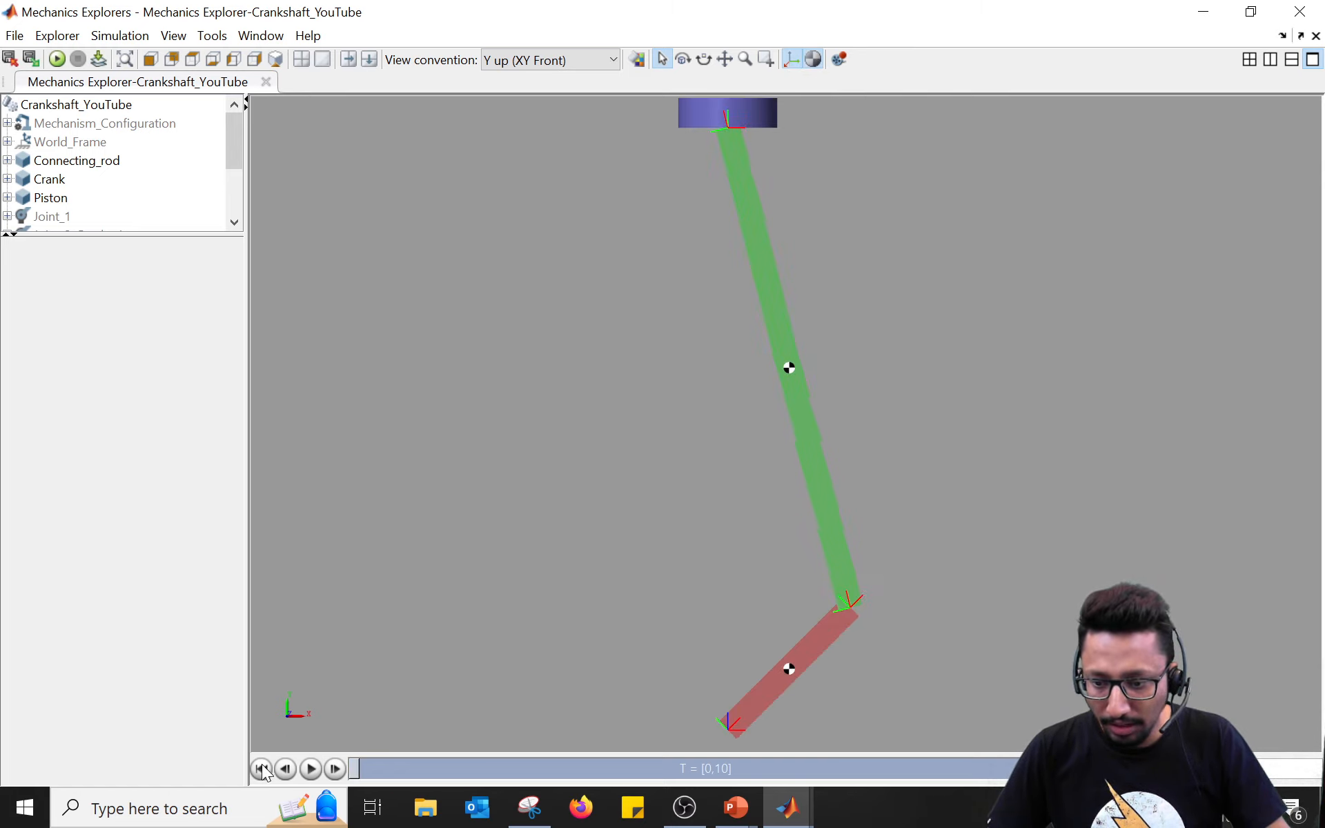
# Step: Bring up the annotated Snipping Tool sketch and place it beside the simulated mechanism to compare their initial positions
pyautogui.scroll(-2, 689, 537)
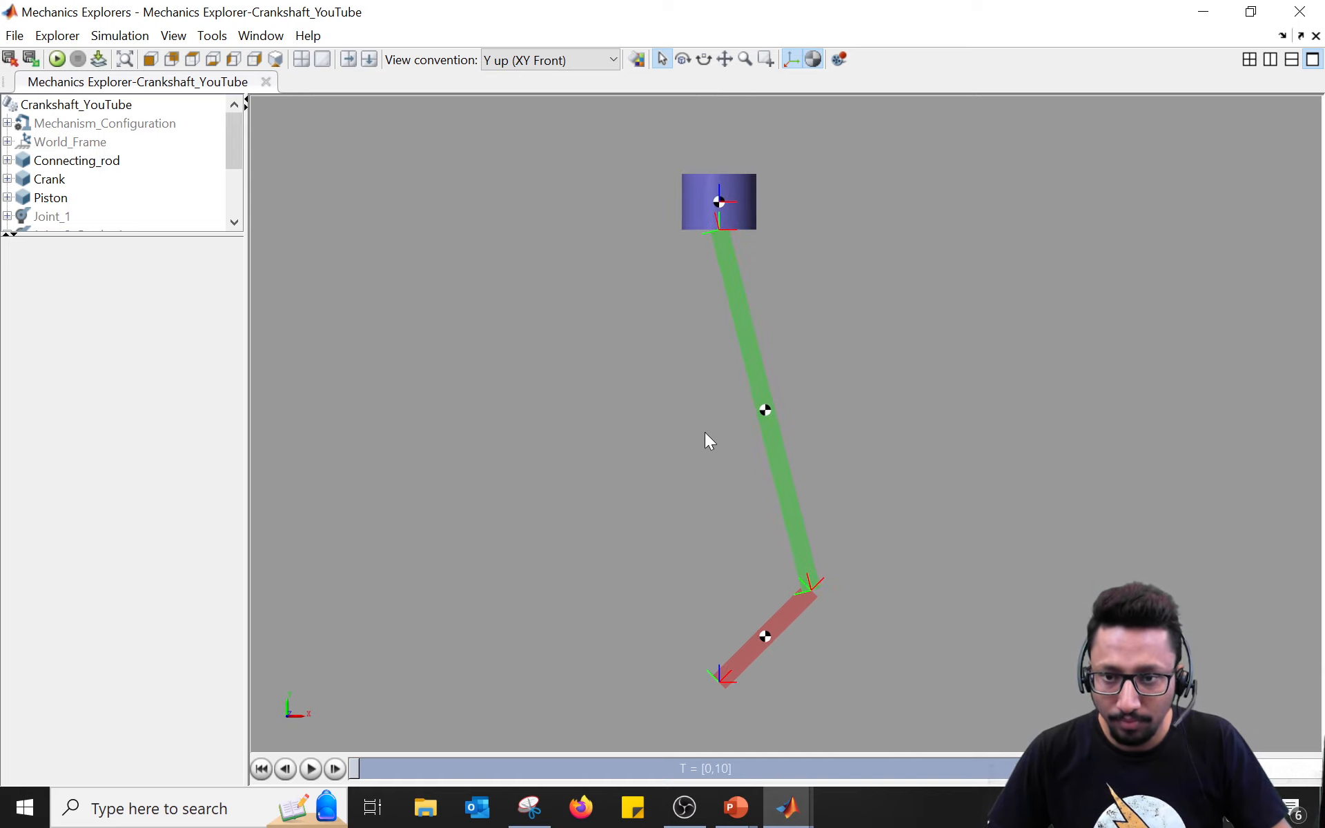
pyautogui.click(724, 59)
pyautogui.moveTo(726, 392); pyautogui.dragTo(805, 367)
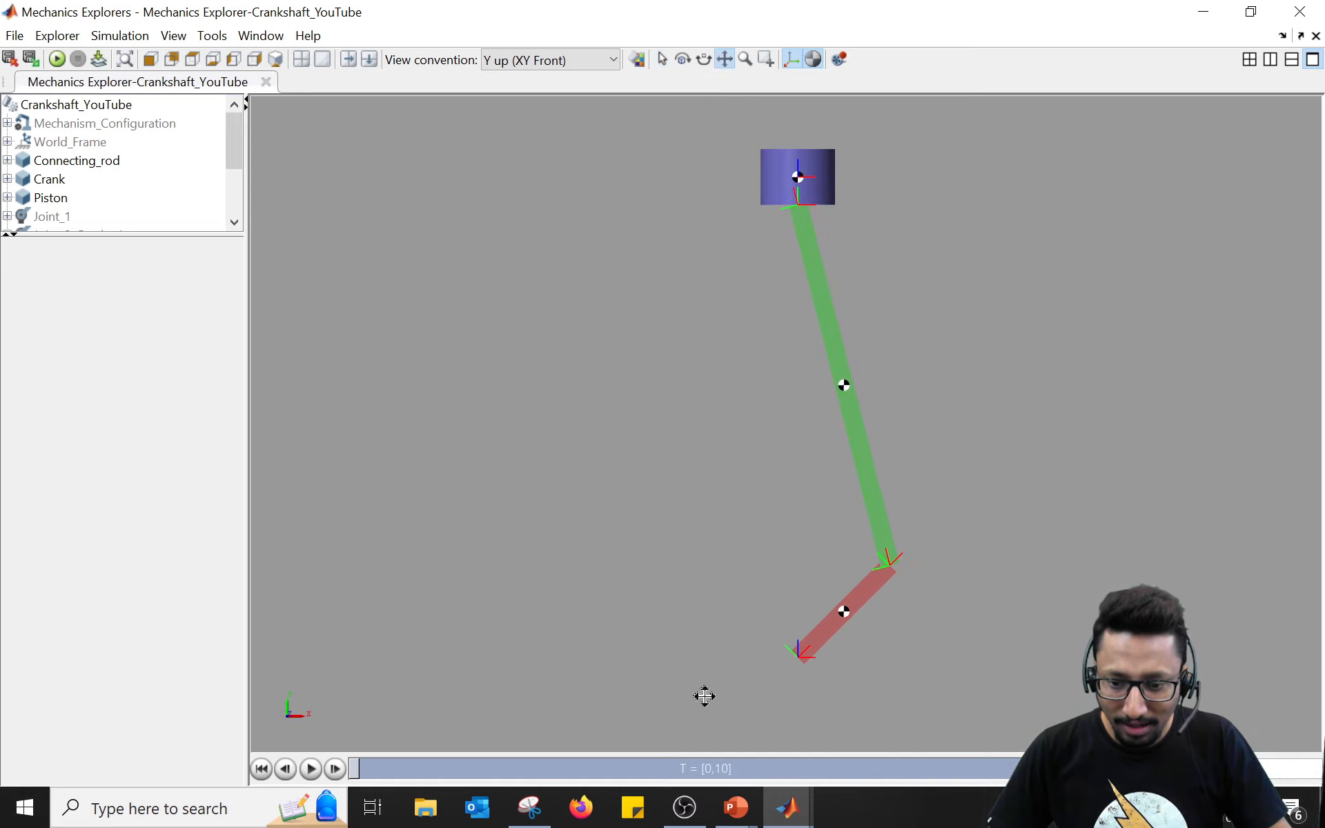
pyautogui.click(529, 808)
pyautogui.moveTo(637, 47); pyautogui.dragTo(416, 54)
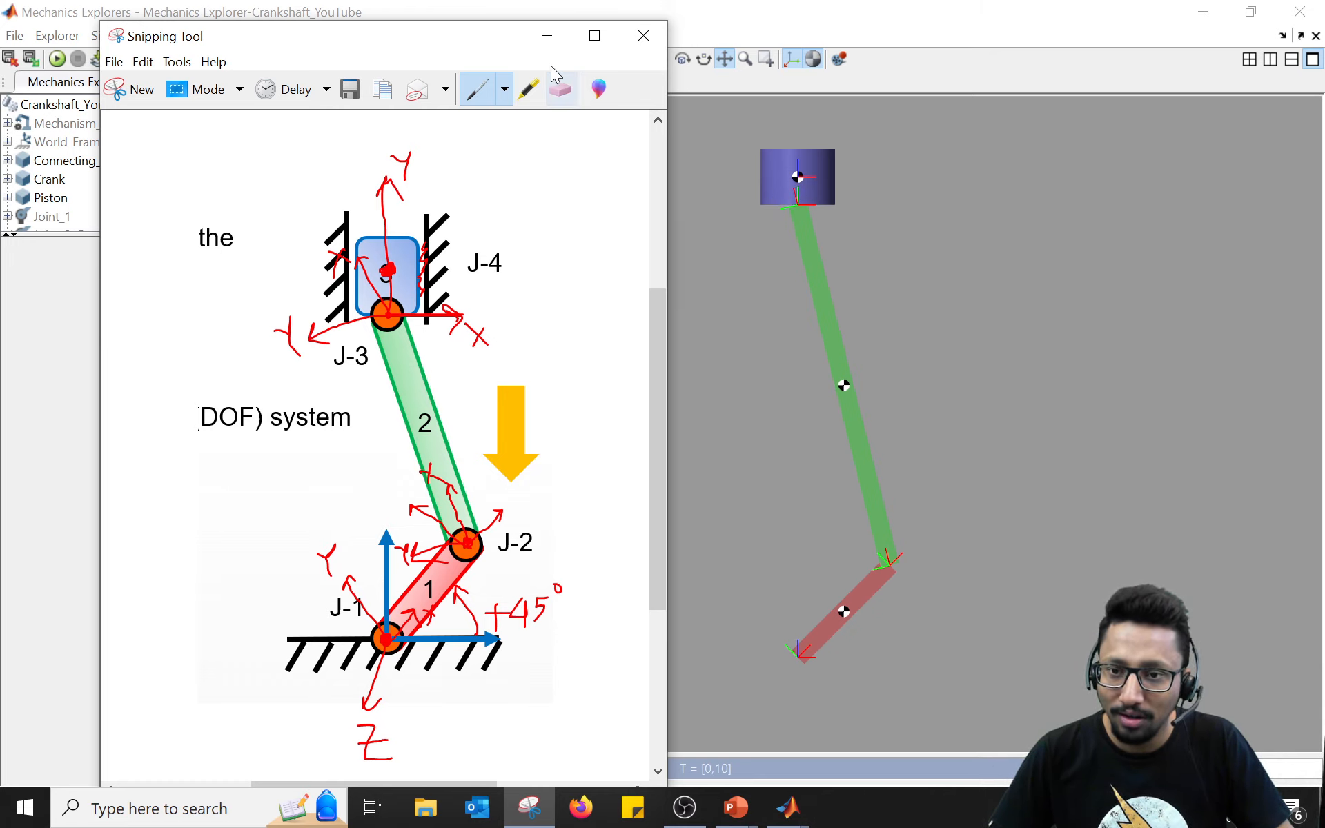
# Step: Put the Snipping Tool sketch away and play the mechanism animation to watch the crank, connecting rod and piston move
pyautogui.click(546, 38)
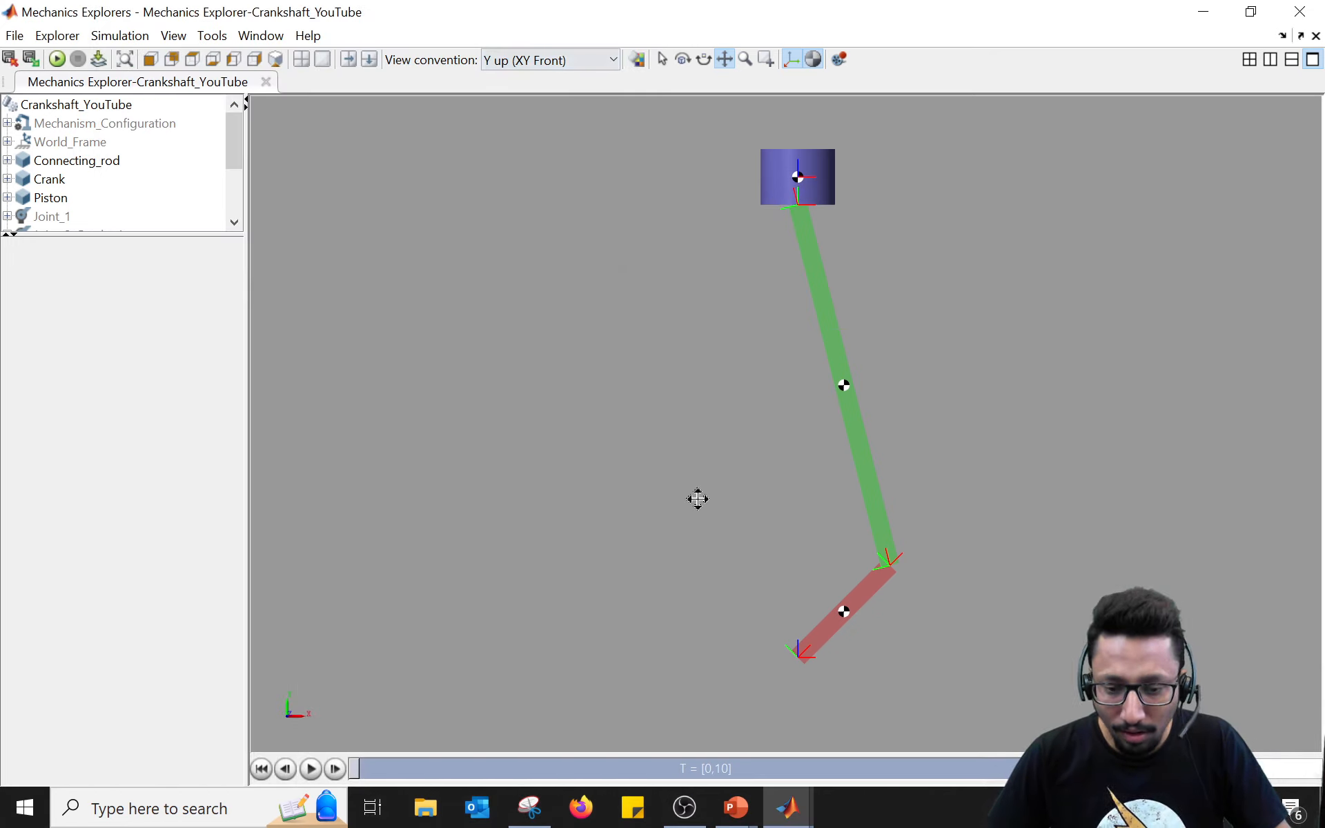
pyautogui.click(311, 769)
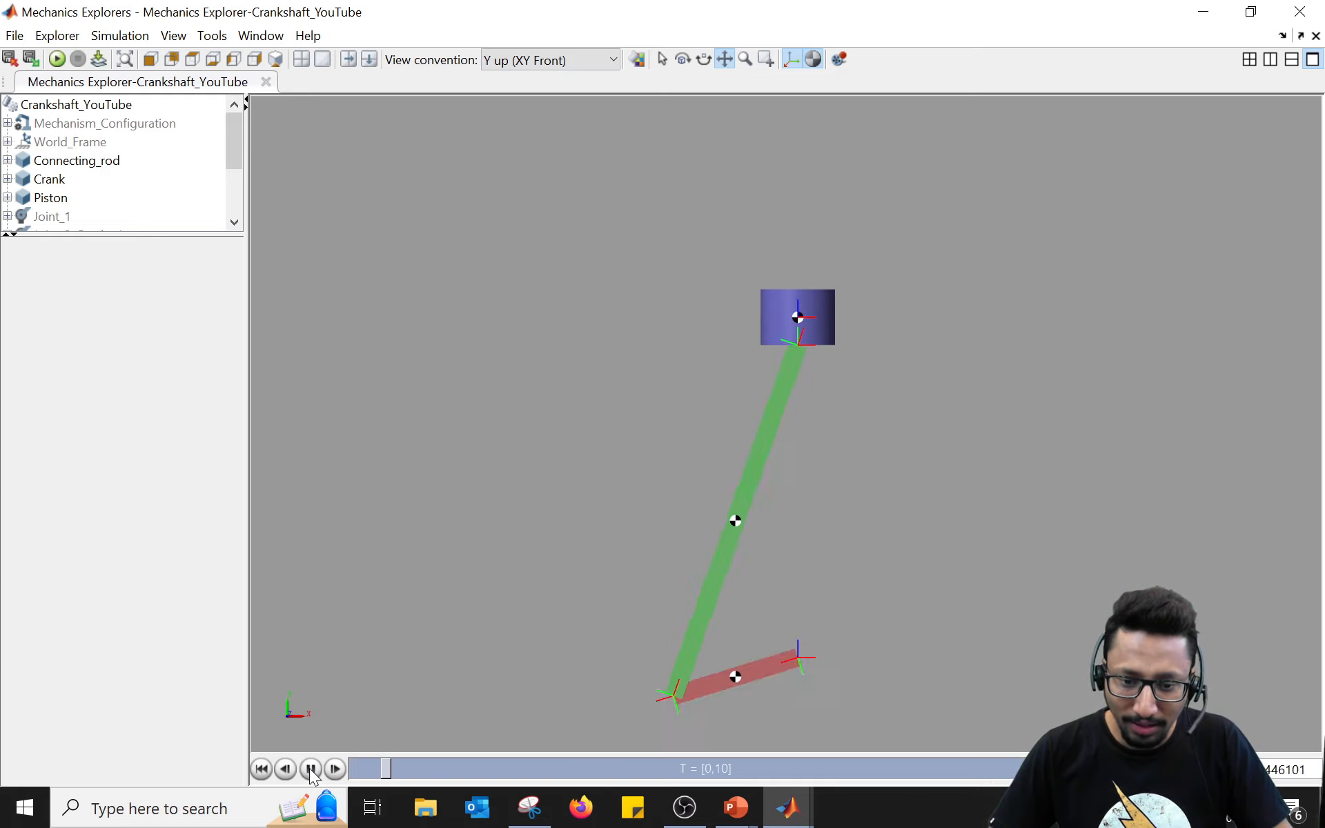
pyautogui.scroll(-3, 789, 479)
pyautogui.moveTo(790, 509); pyautogui.dragTo(787, 474)
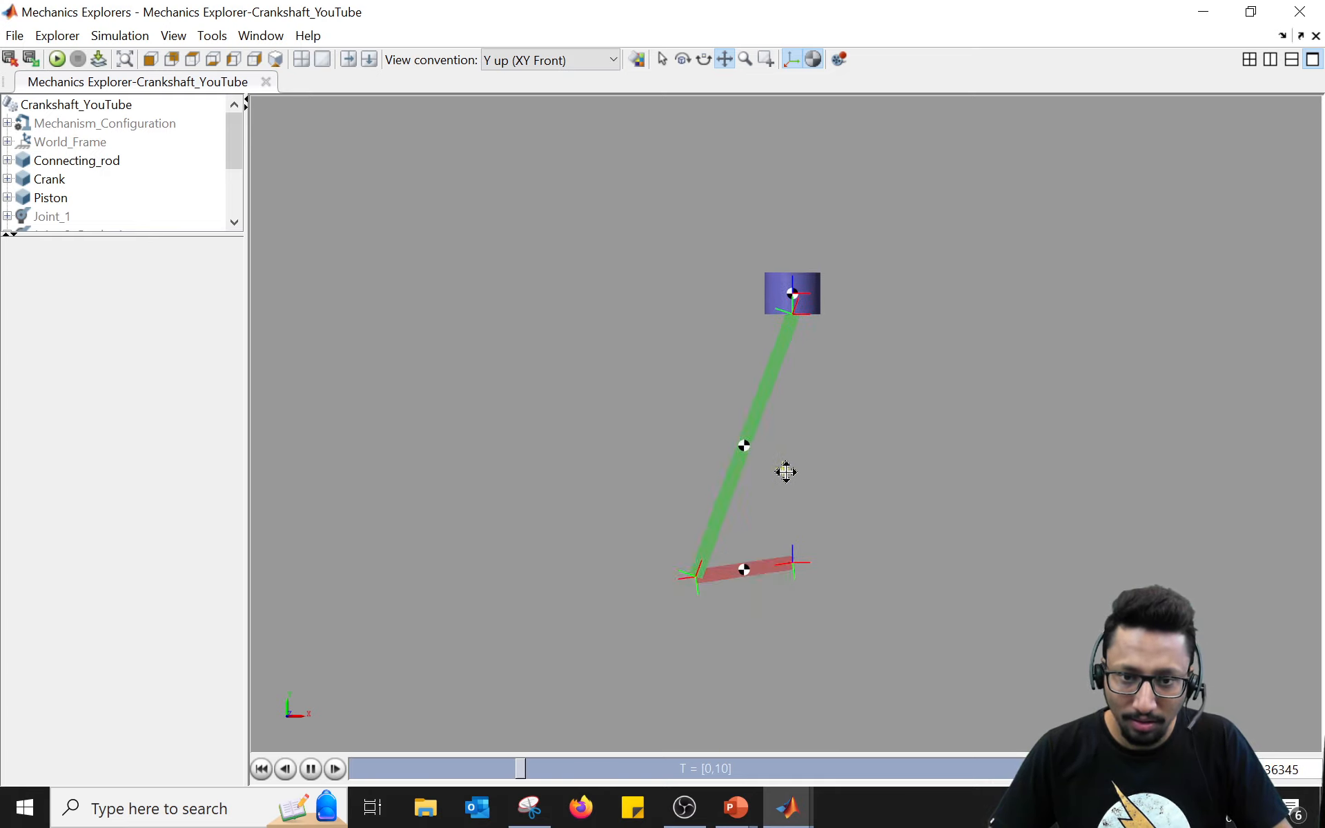
pyautogui.scroll(3, 785, 499)
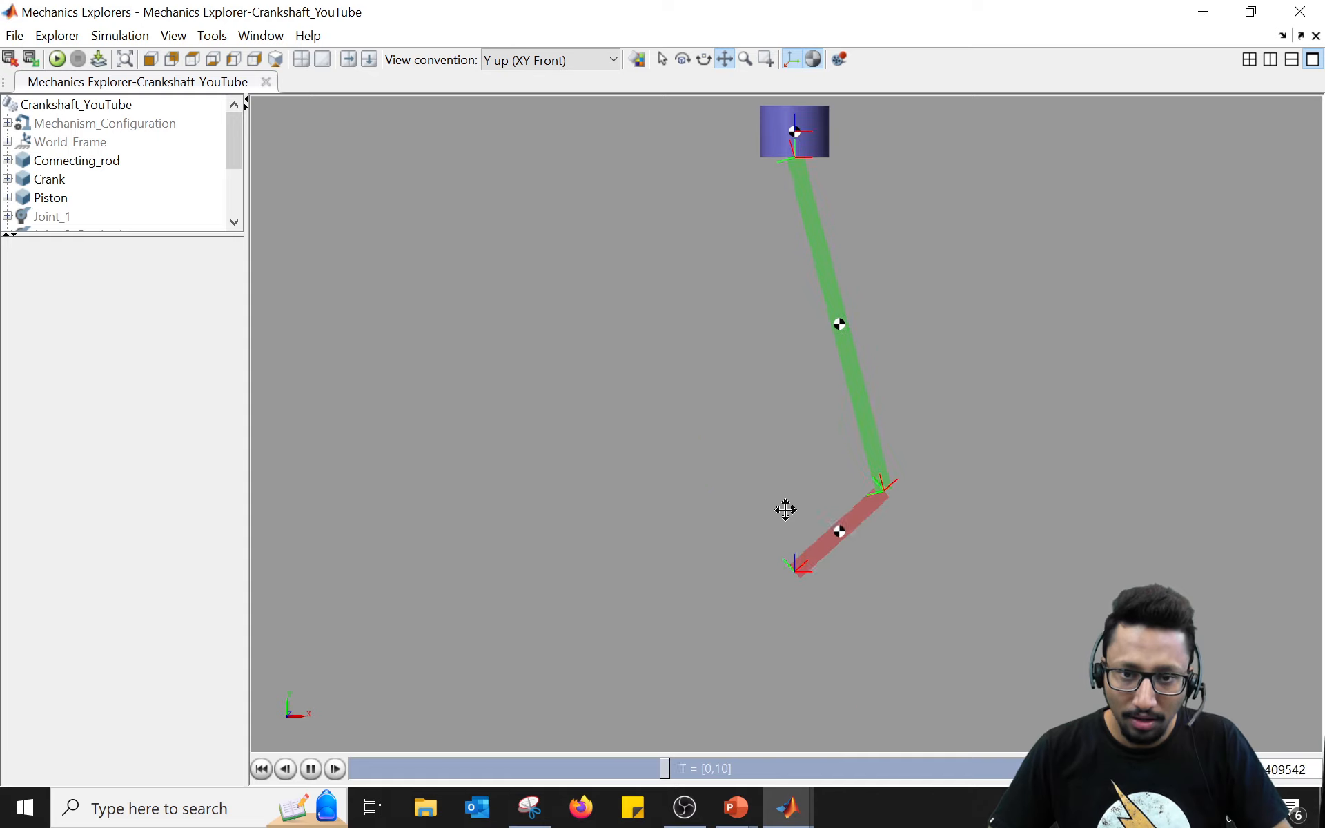
pyautogui.moveTo(784, 512)
pyautogui.mouseDown()
pyautogui.moveTo(781, 556)
pyautogui.moveTo(790, 529)
pyautogui.mouseUp()
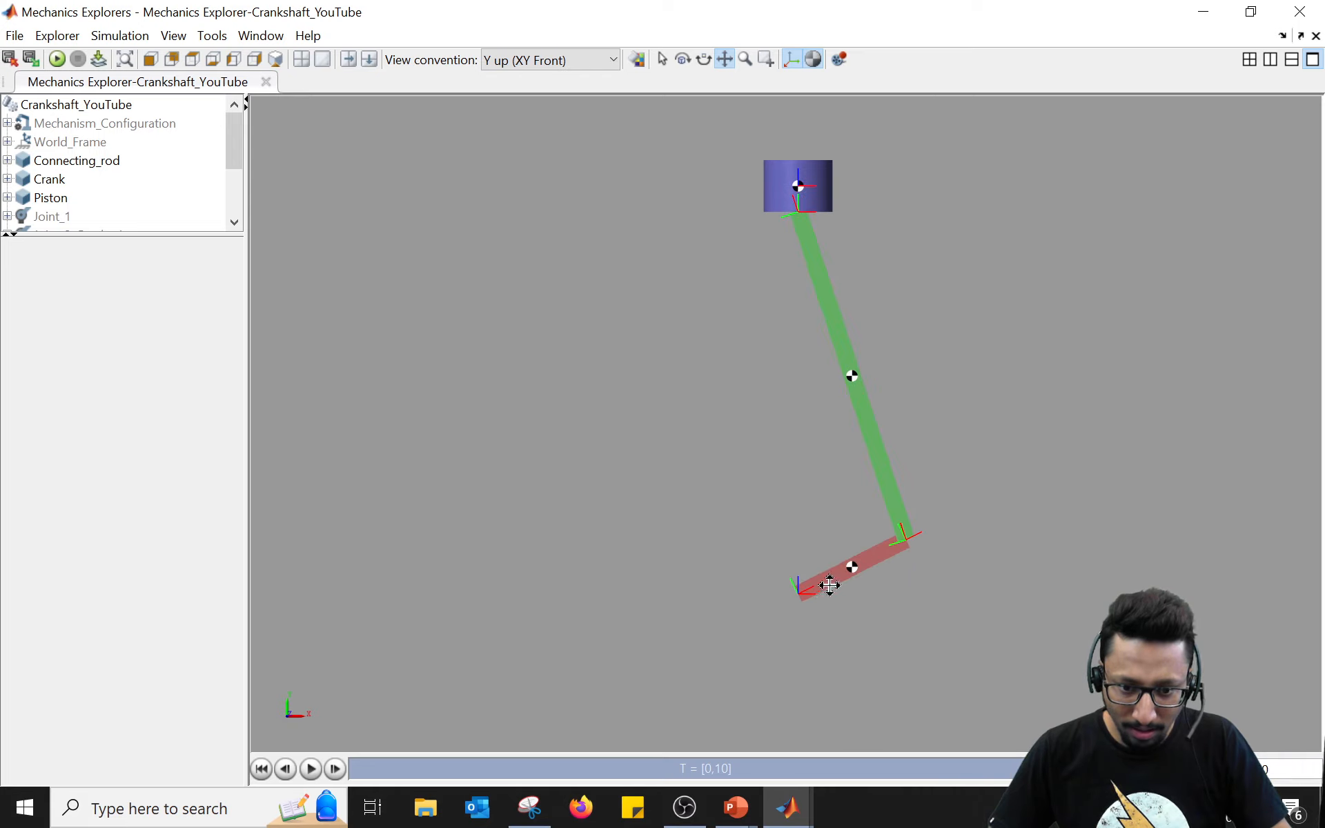
pyautogui.click(311, 769)
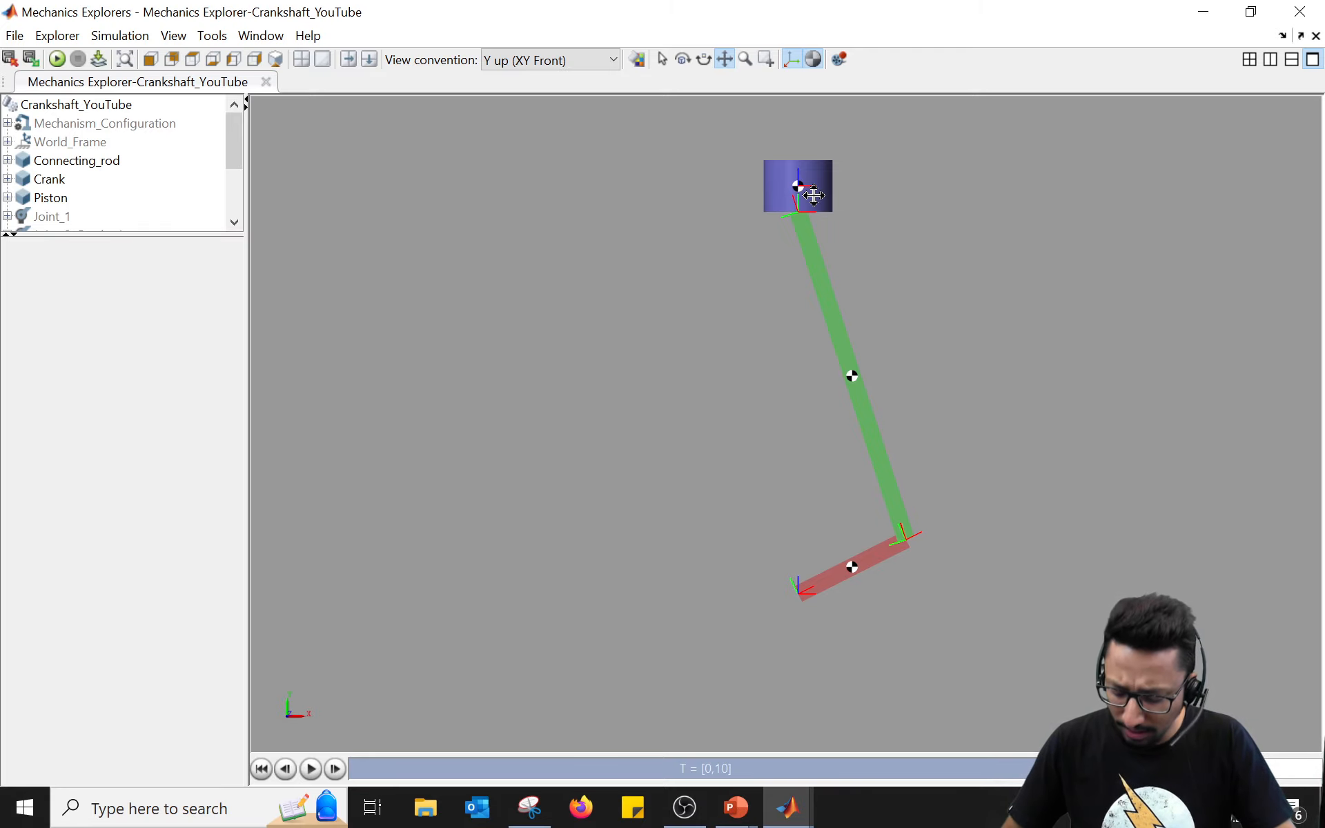
# Step: Switch to the Crankshaft_YouTube Simulink model and open the Simscape Statistics Viewer for it
pyautogui.press('alt')
pyautogui.hotkey('alt', 'Tab')
pyautogui.hotkey('alt', 'Tab')
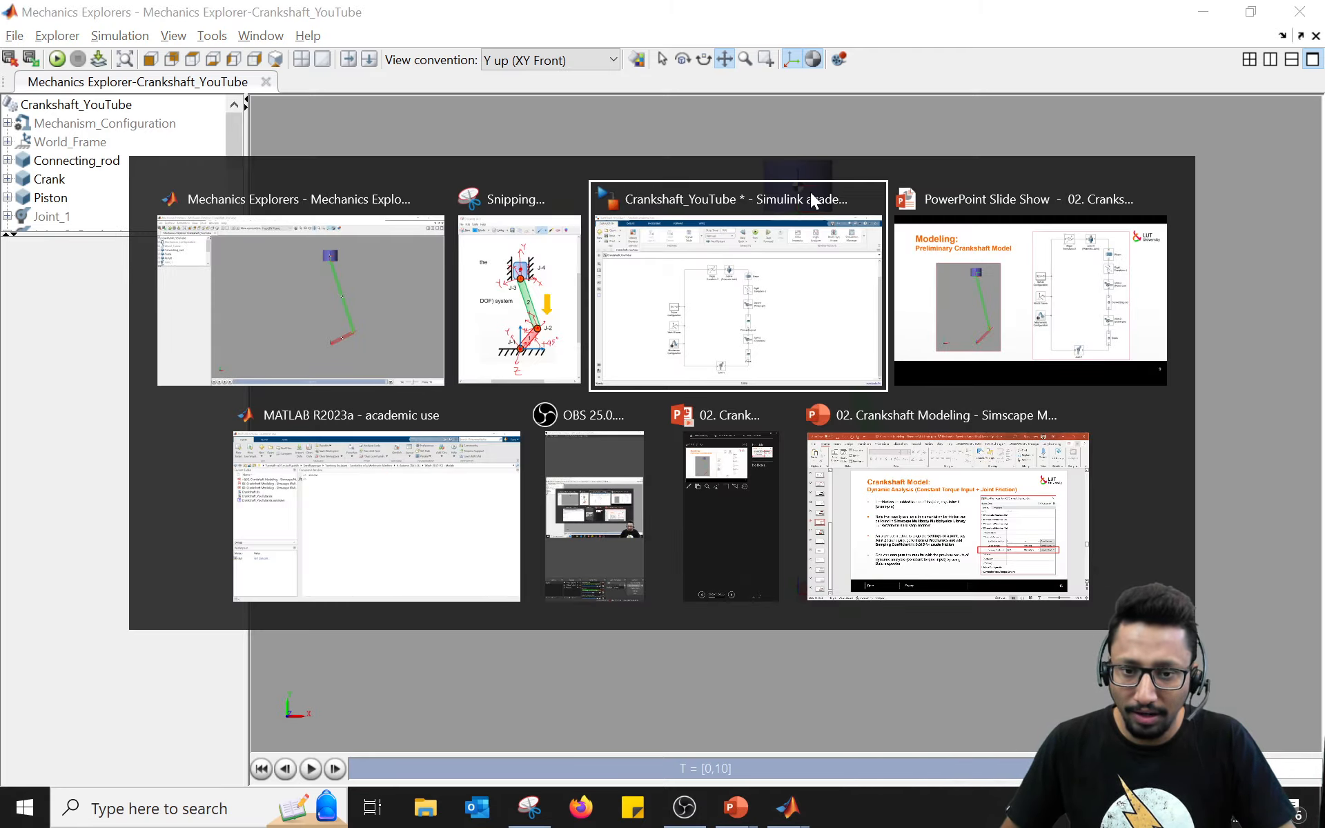
pyautogui.click(164, 38)
pyautogui.click(271, 119)
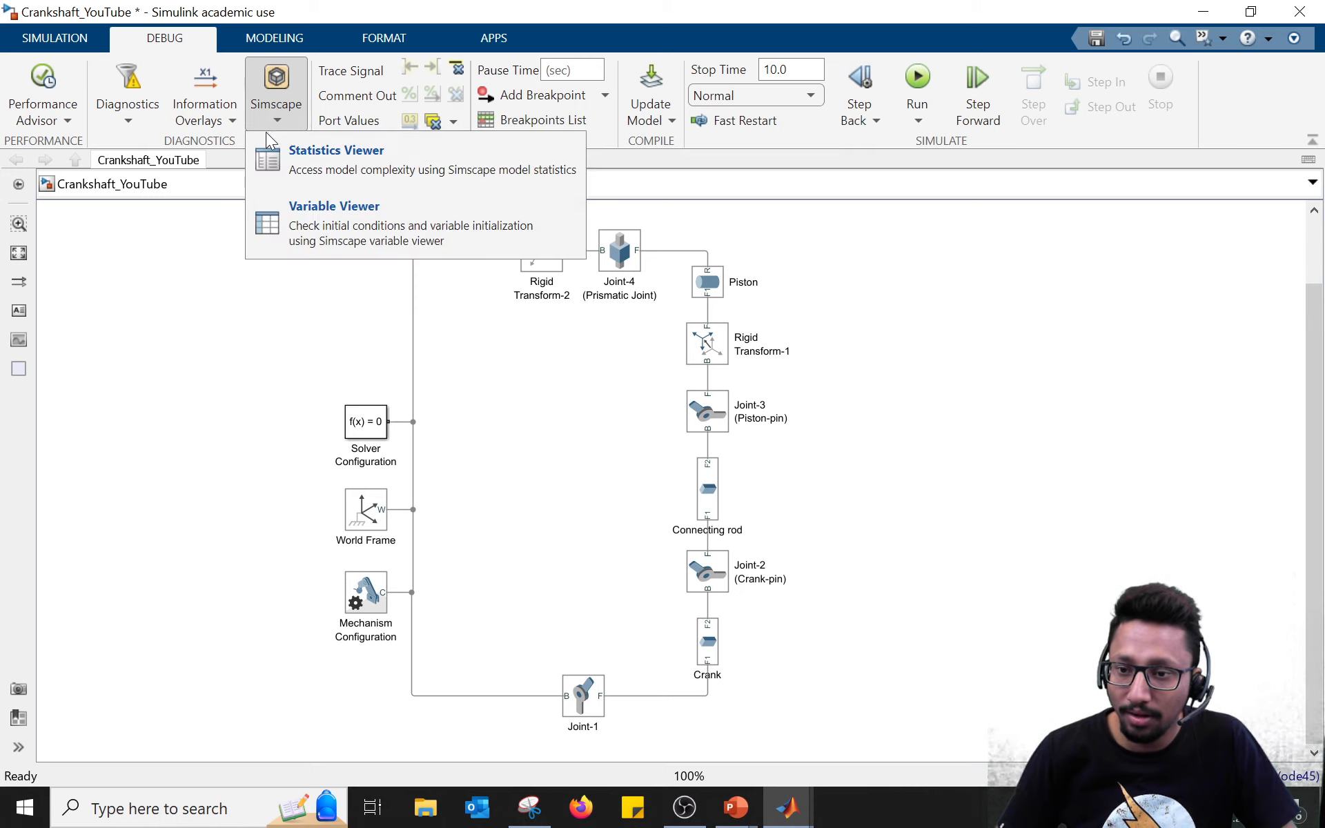
pyautogui.click(328, 169)
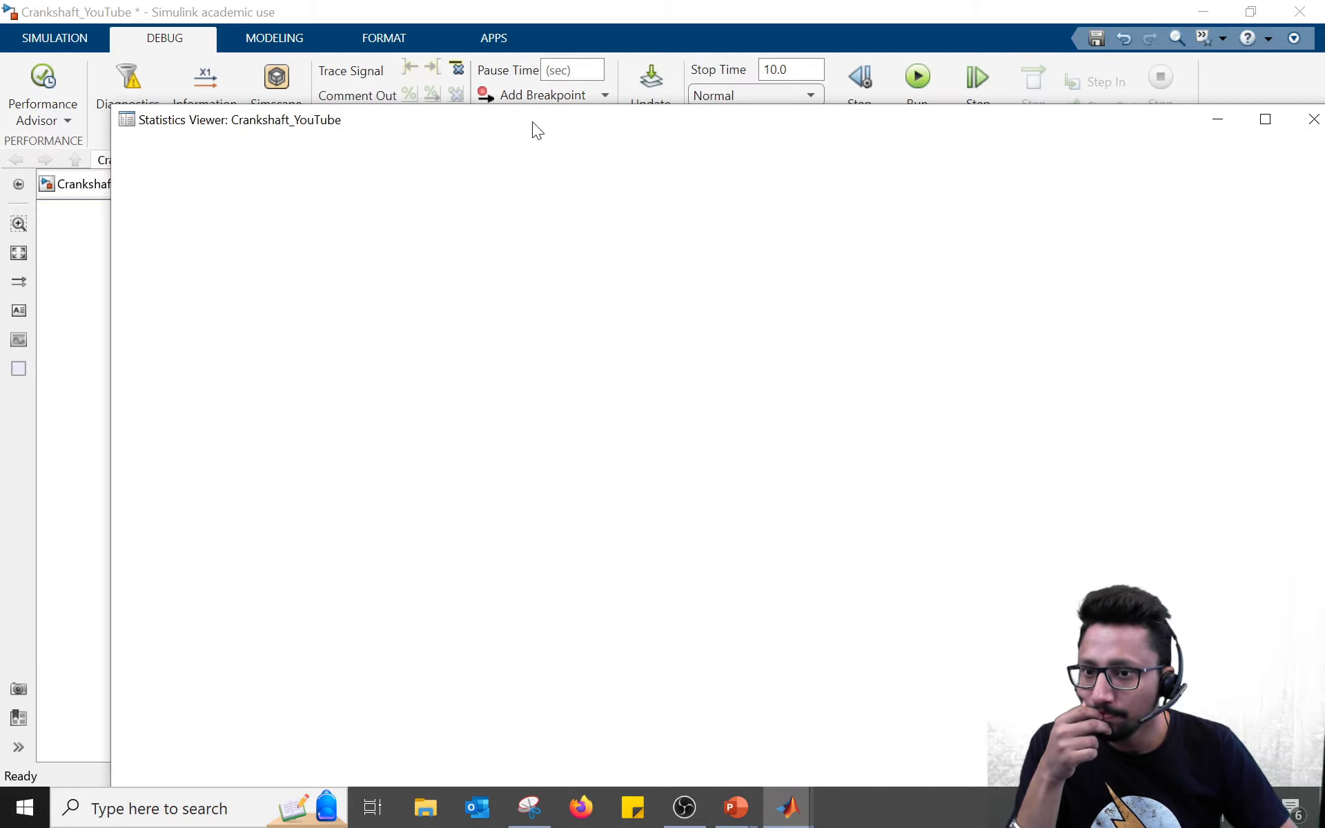
pyautogui.moveTo(532, 121); pyautogui.dragTo(519, 59)
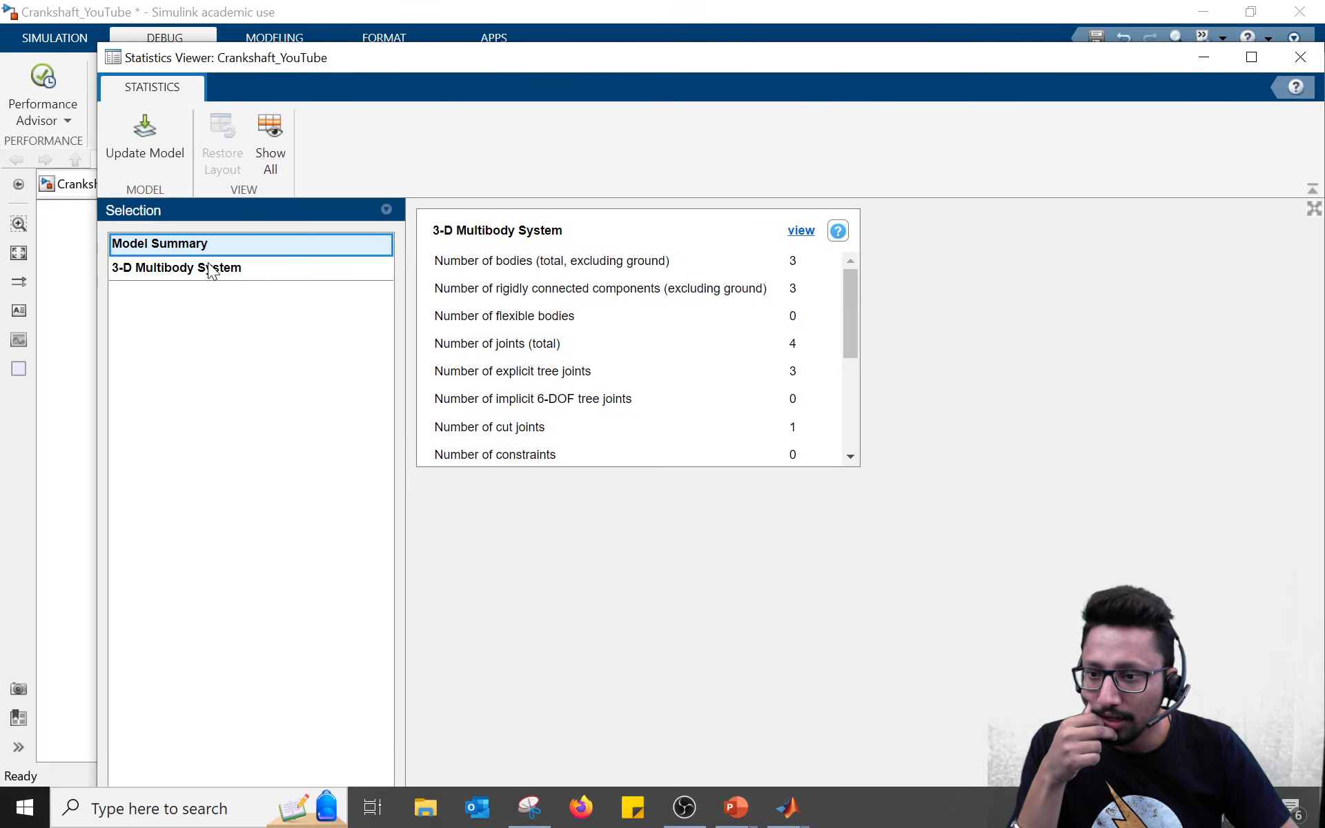
# Step: Show the 3-D Multibody System statistics full-screen and check the numbers of bodies, explicit tree joints and minimum mechanism degrees of freedom
pyautogui.click(214, 269)
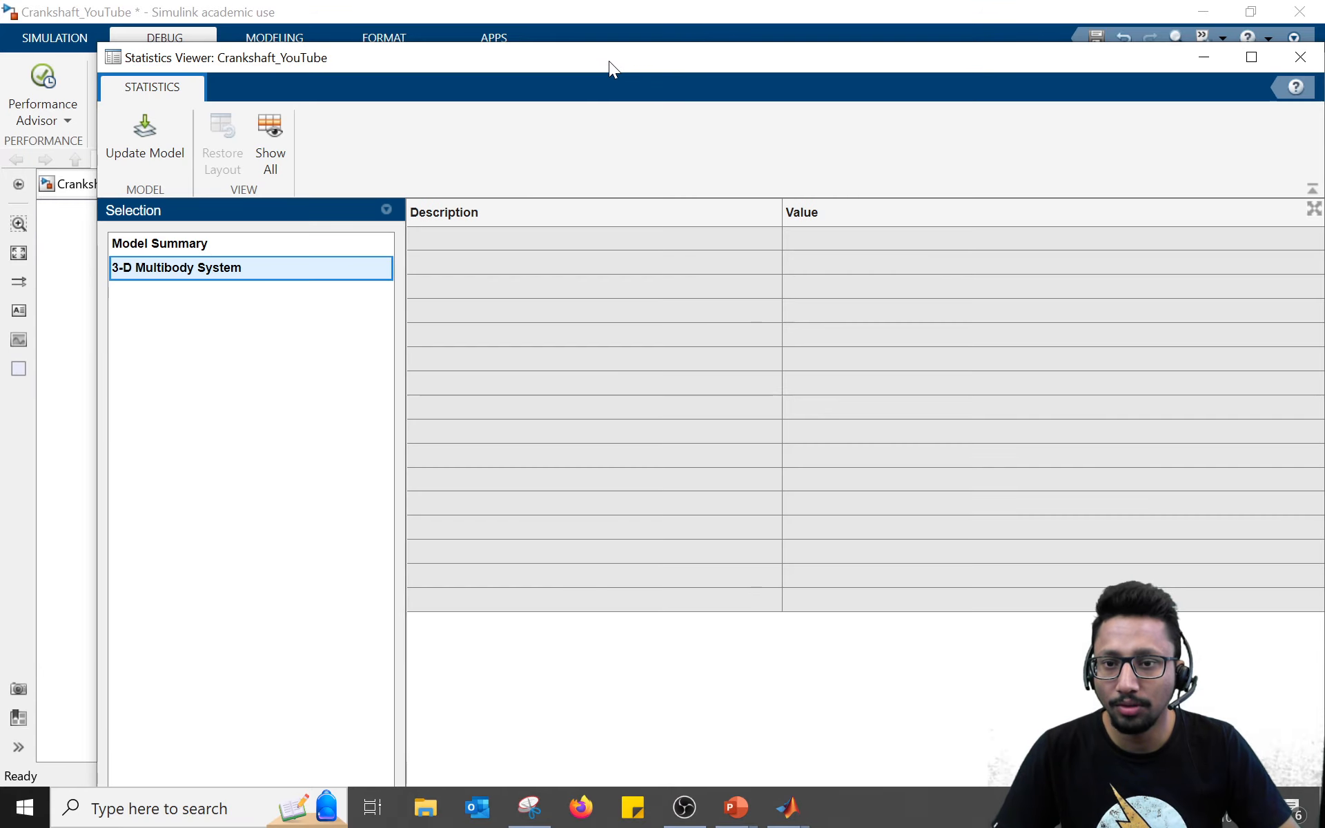
pyautogui.moveTo(608, 60); pyautogui.dragTo(557, 0)
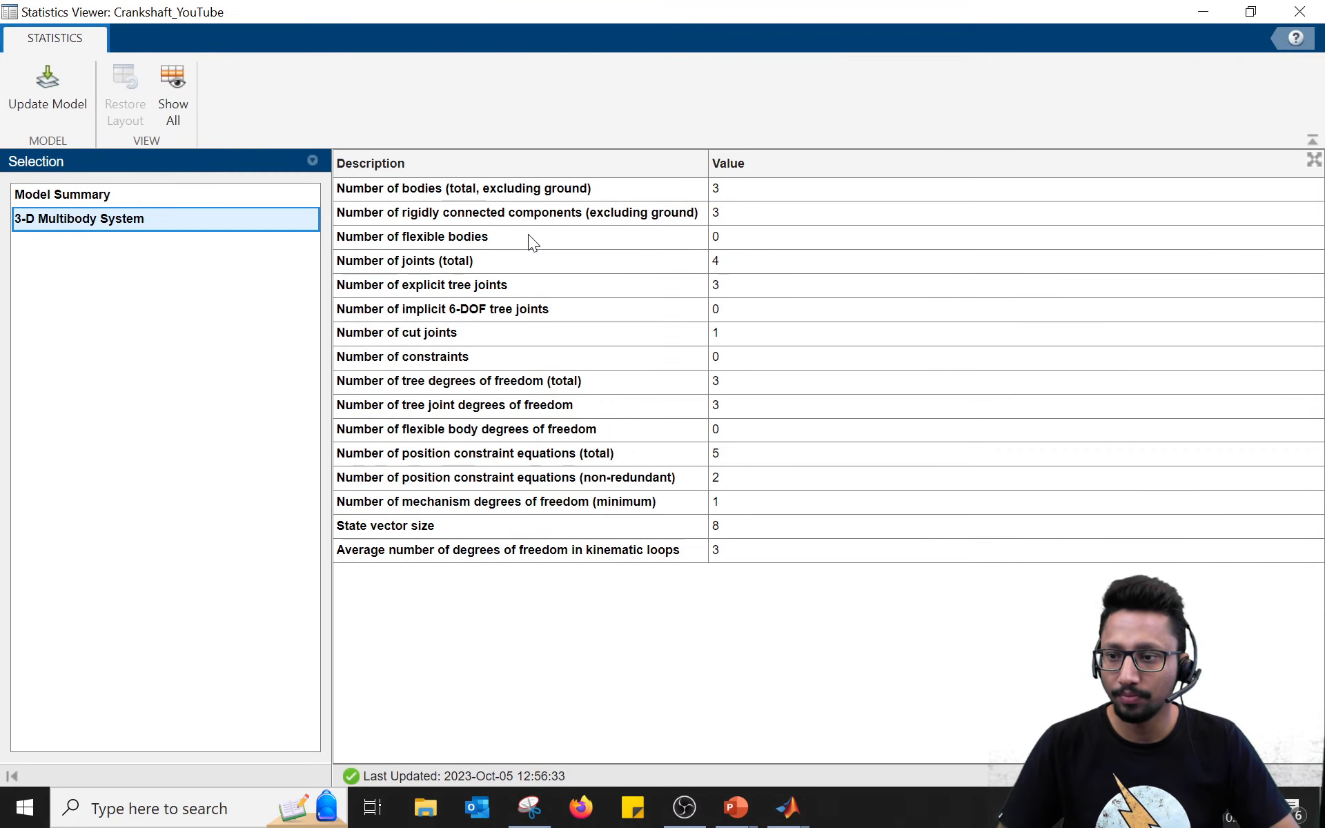
pyautogui.click(533, 193)
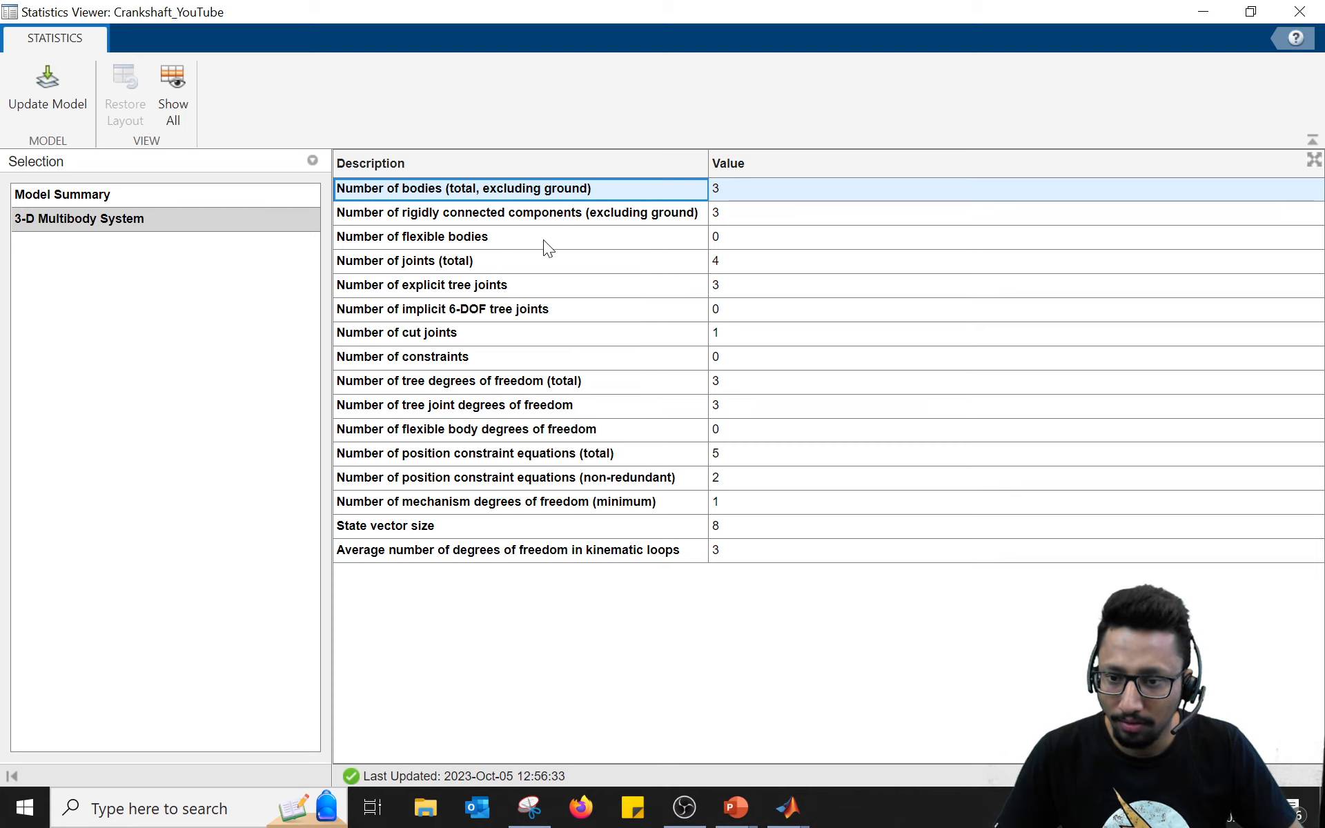
pyautogui.click(557, 282)
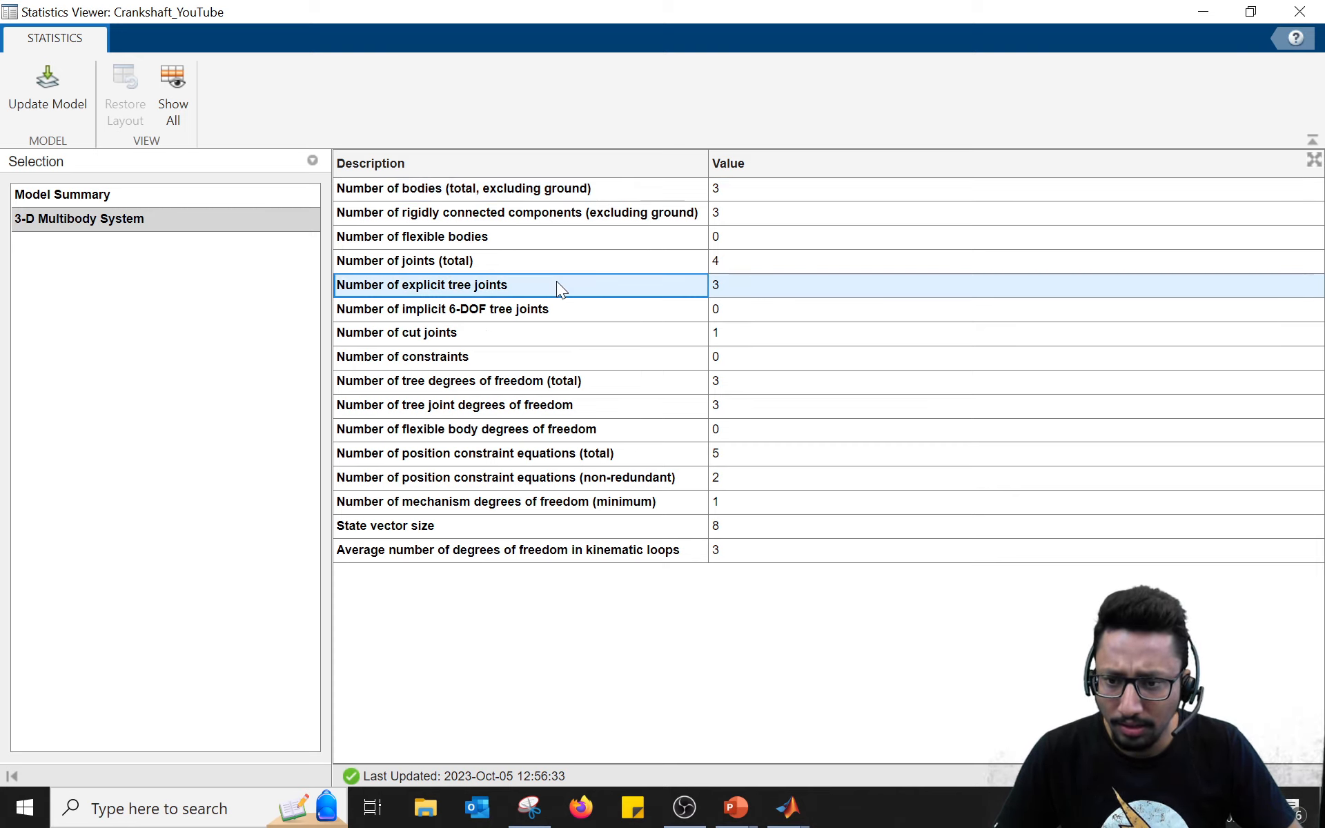
pyautogui.click(725, 504)
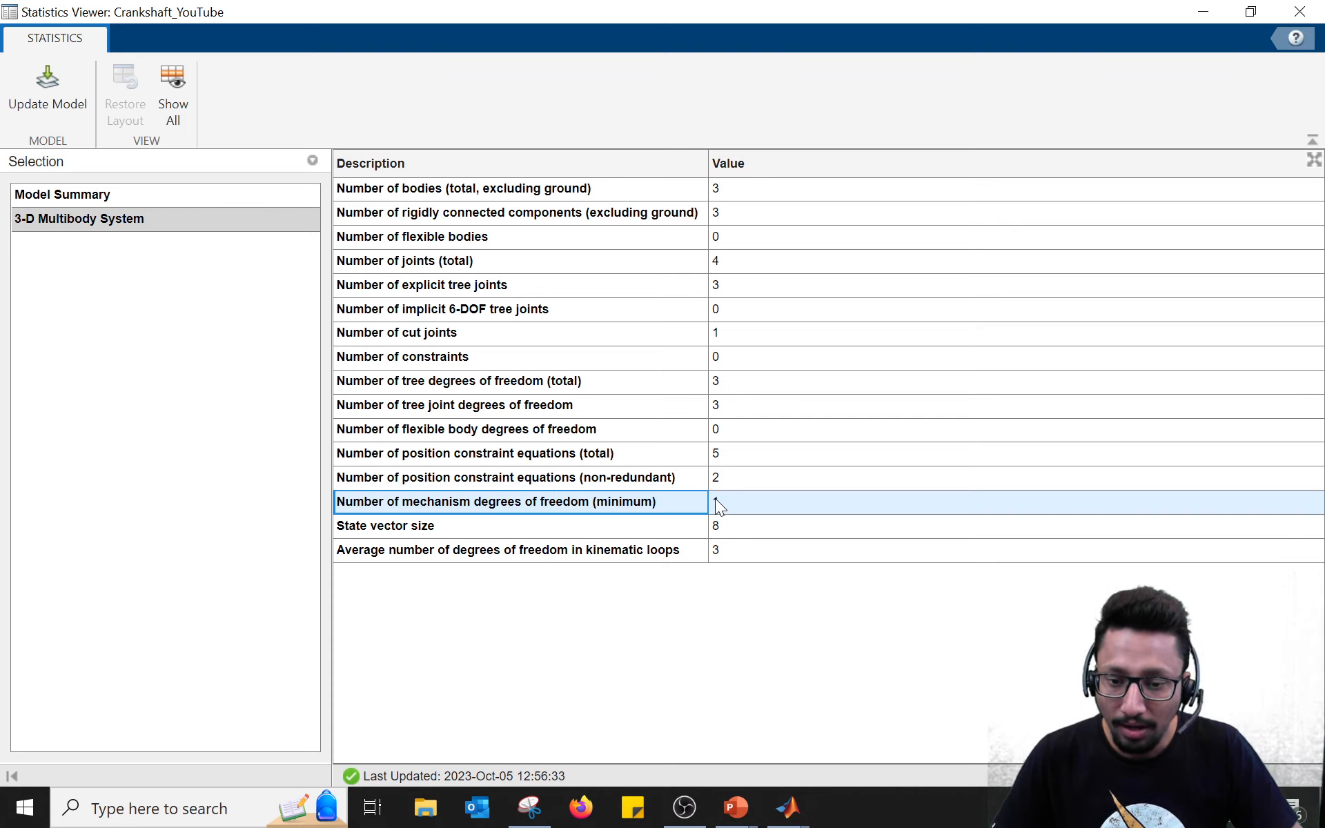
# Step: Examine the joint, constraint, total and non-redundant position constraint equation entries in the 3-D Multibody System statistics
pyautogui.click(438, 457)
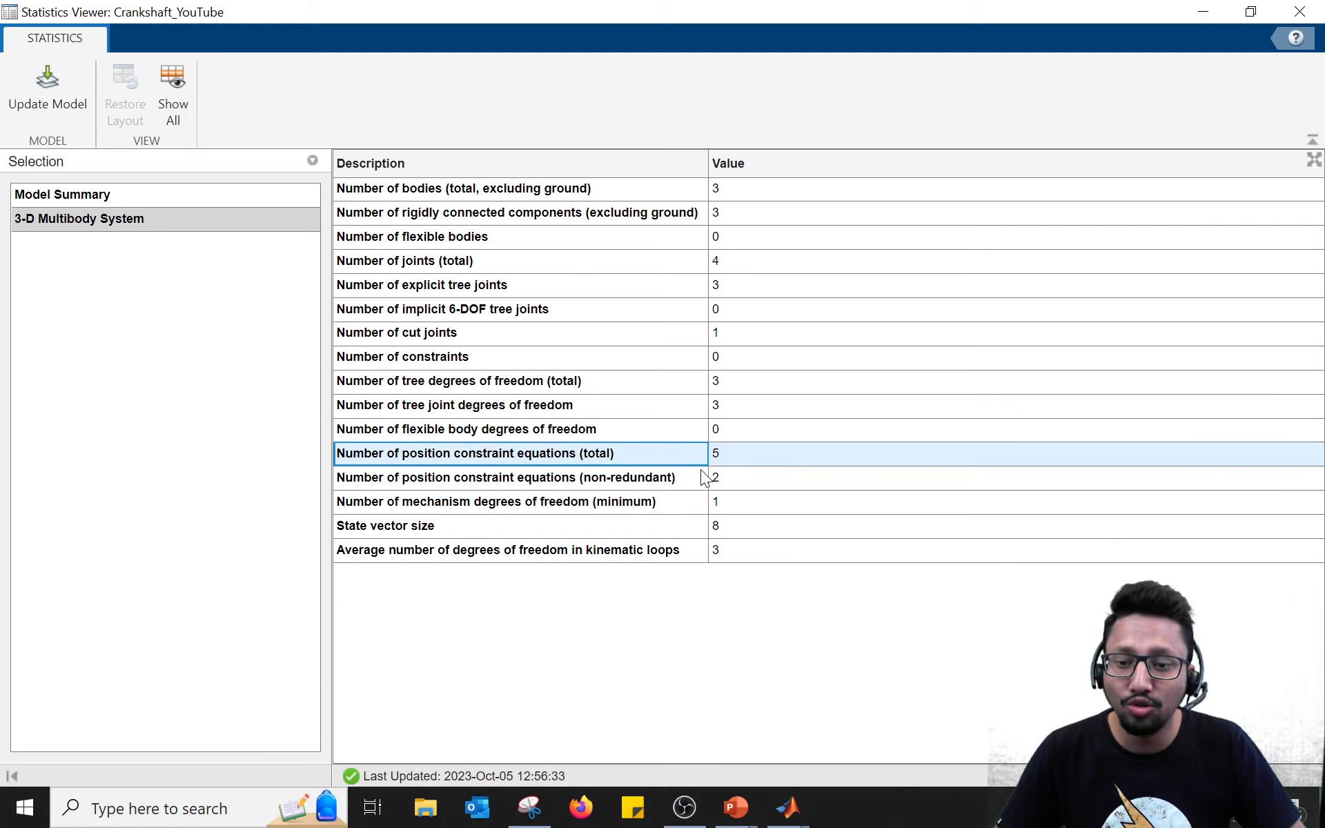
pyautogui.click(721, 362)
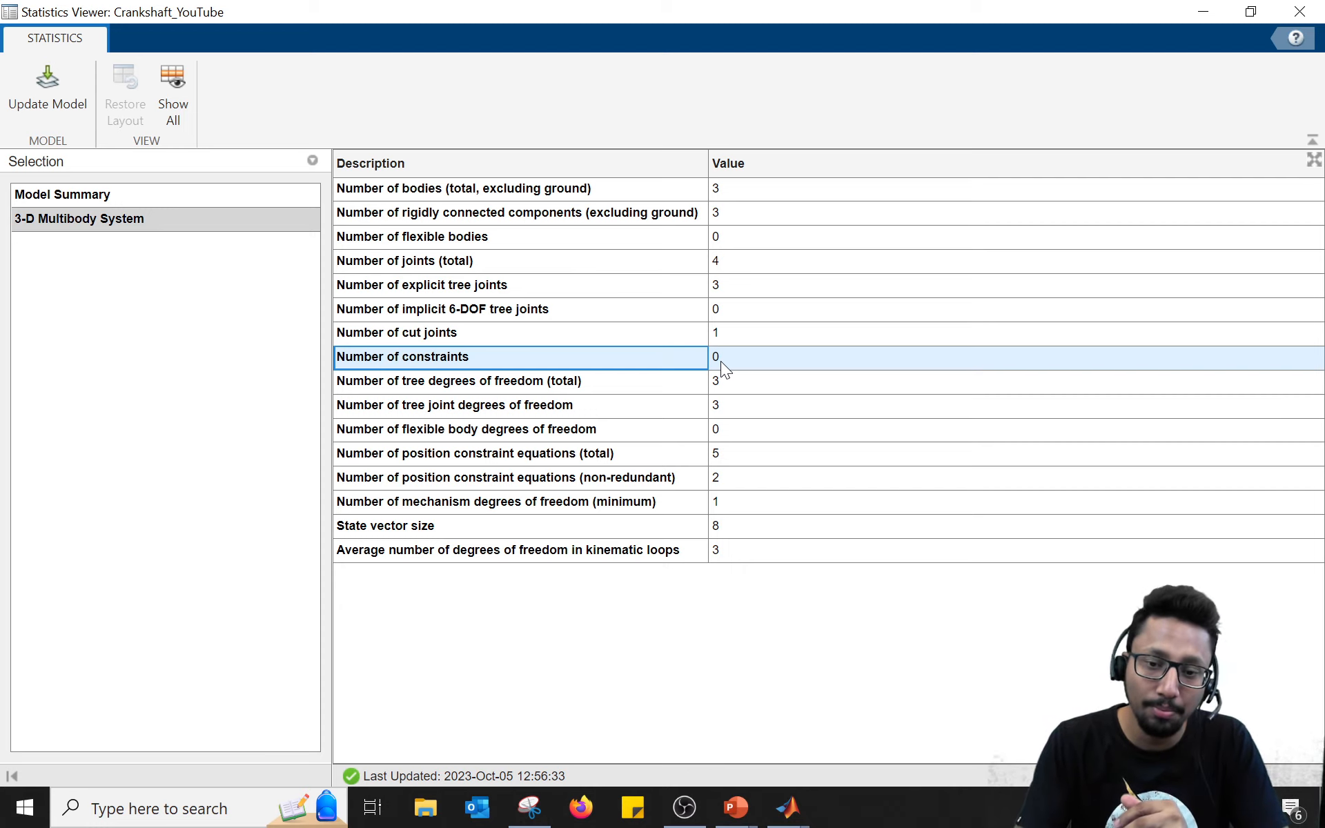
pyautogui.click(636, 474)
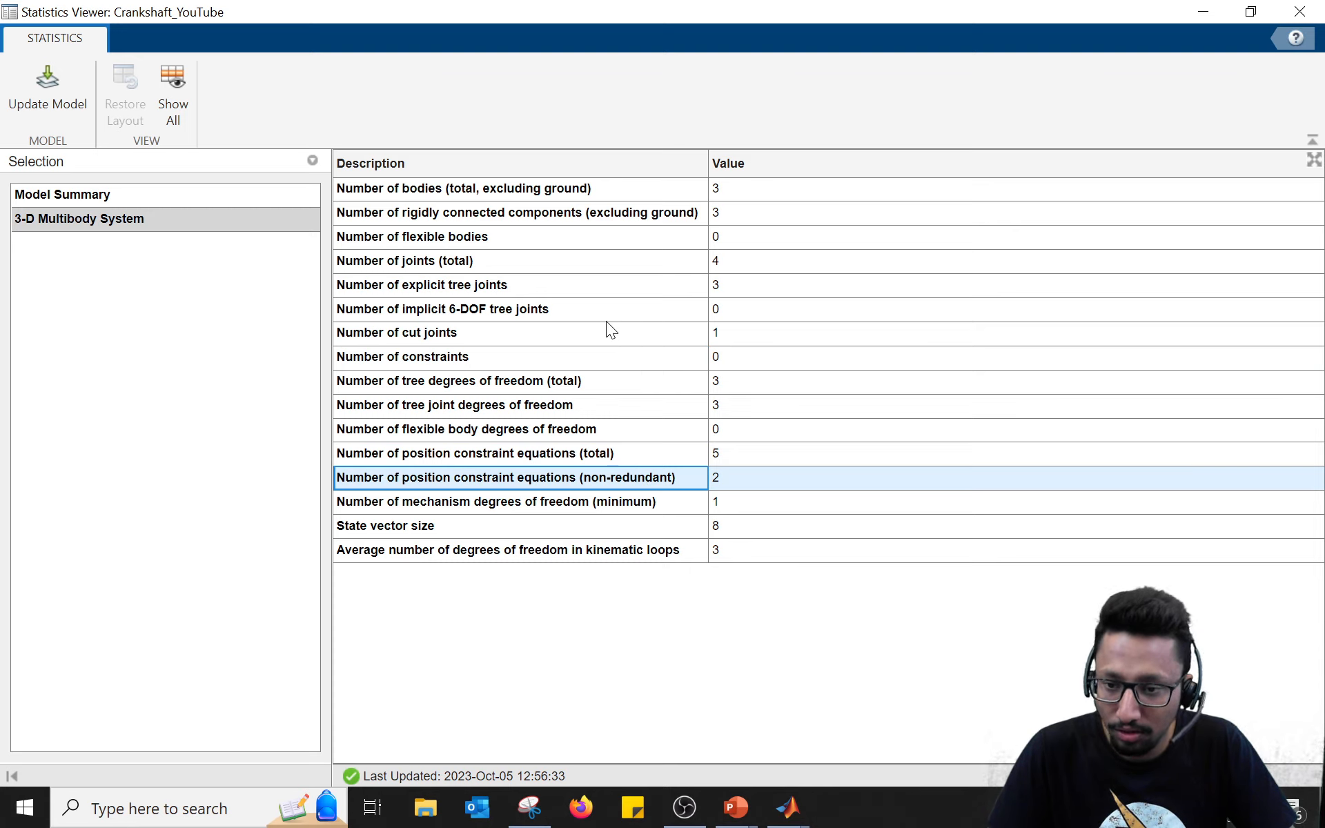
pyautogui.click(586, 283)
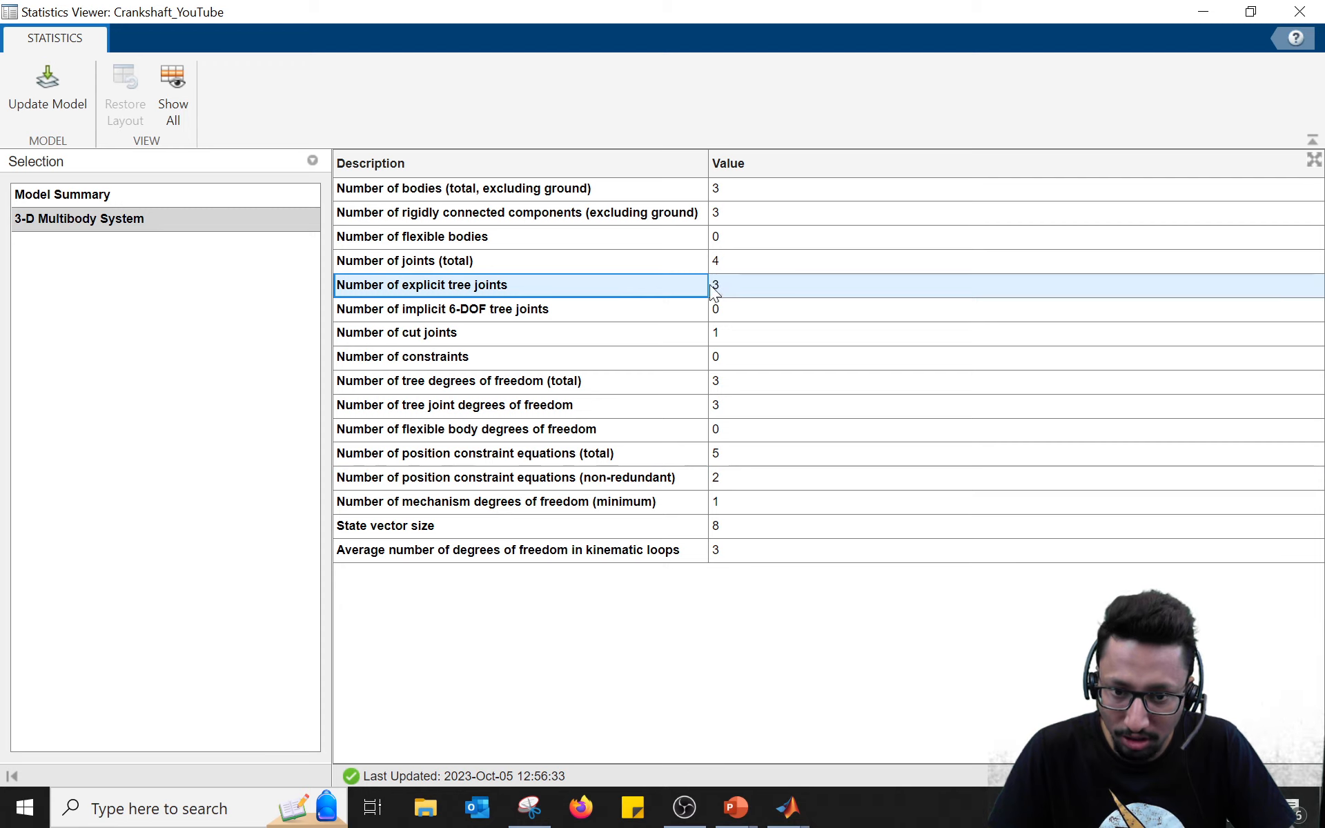
pyautogui.click(633, 456)
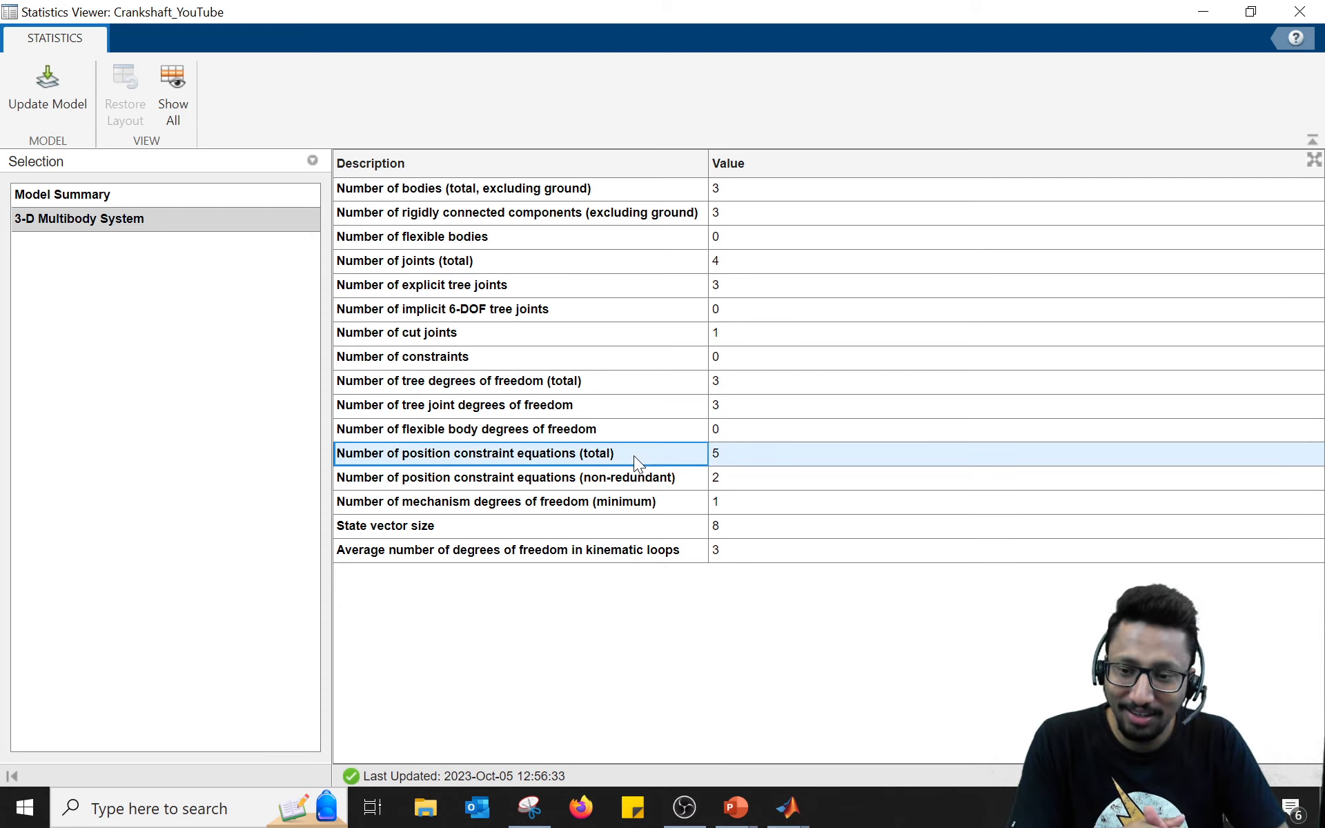
pyautogui.click(699, 482)
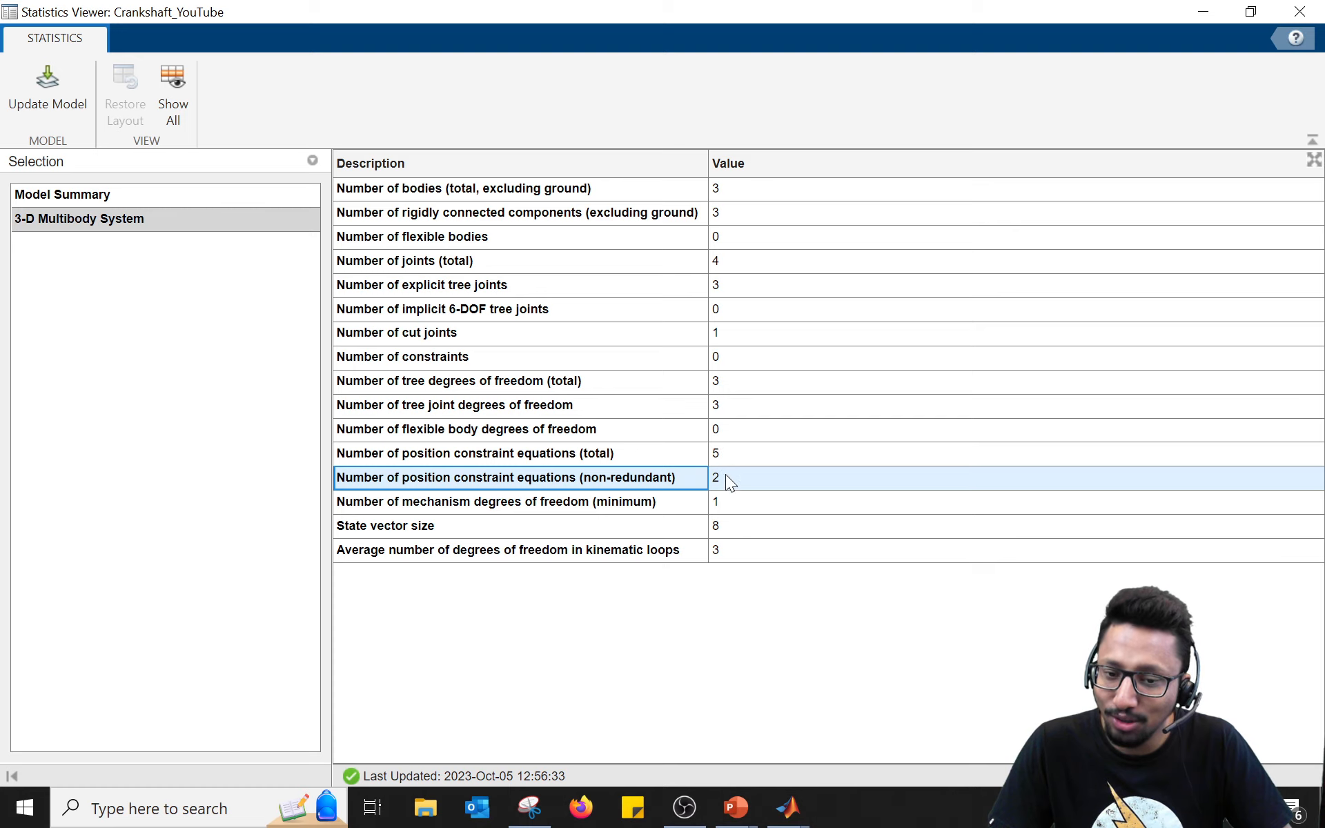
pyautogui.click(679, 455)
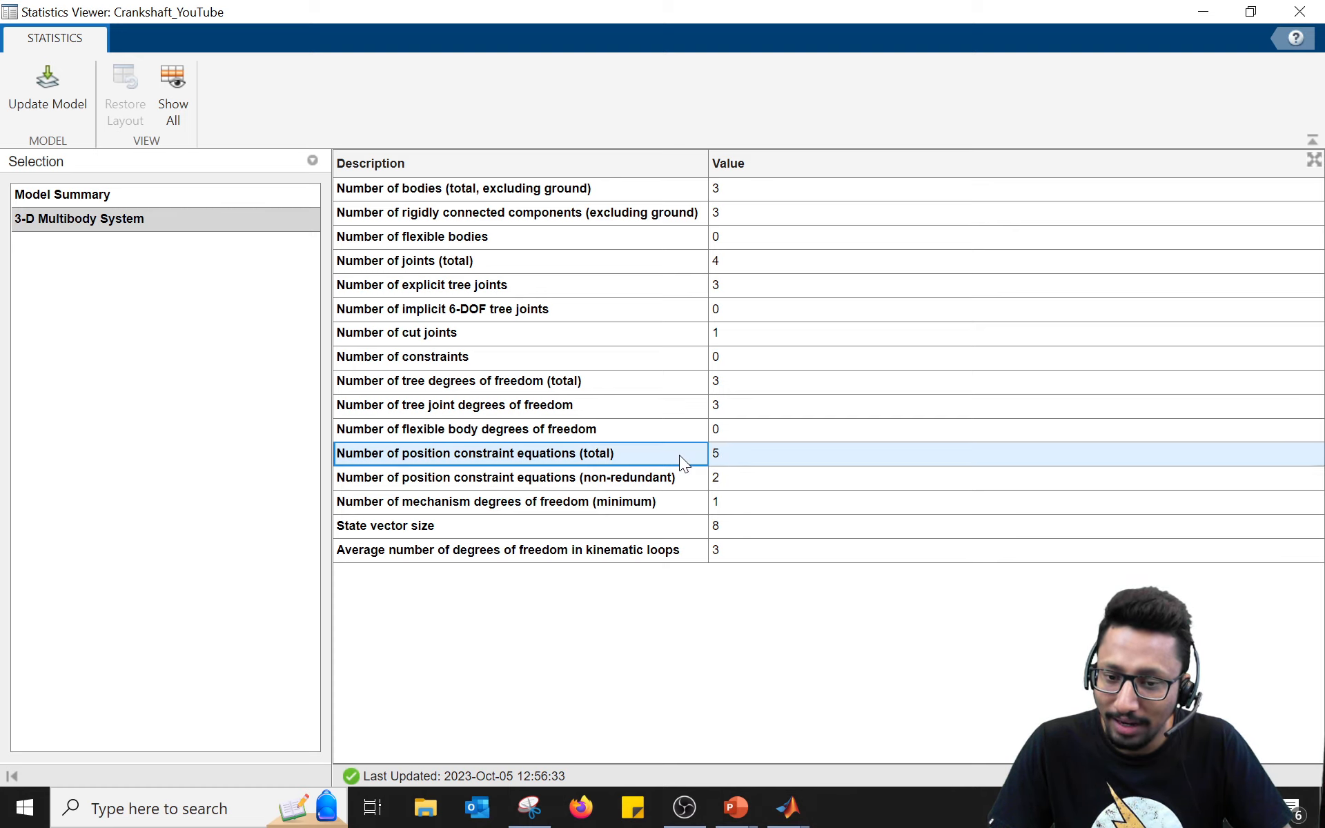
pyautogui.click(685, 476)
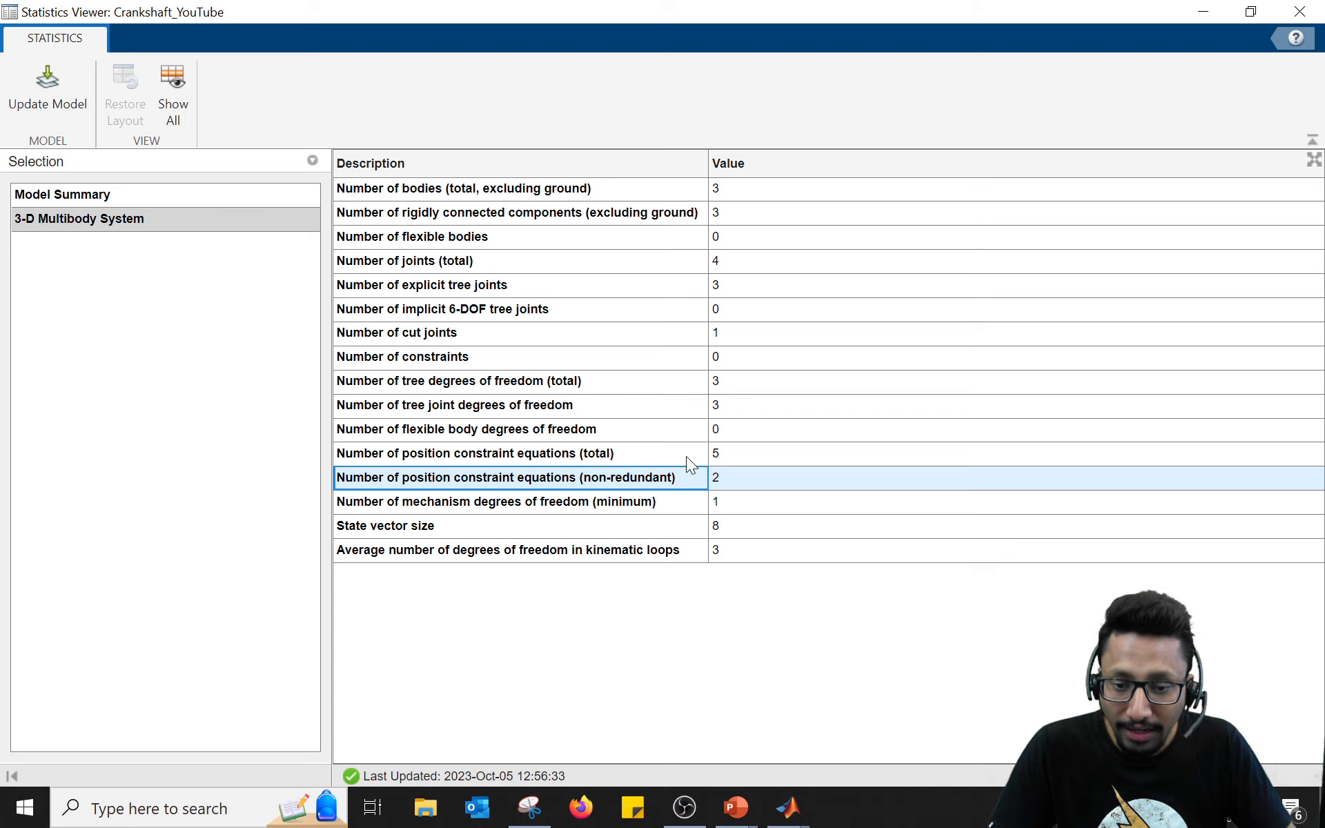
pyautogui.click(718, 456)
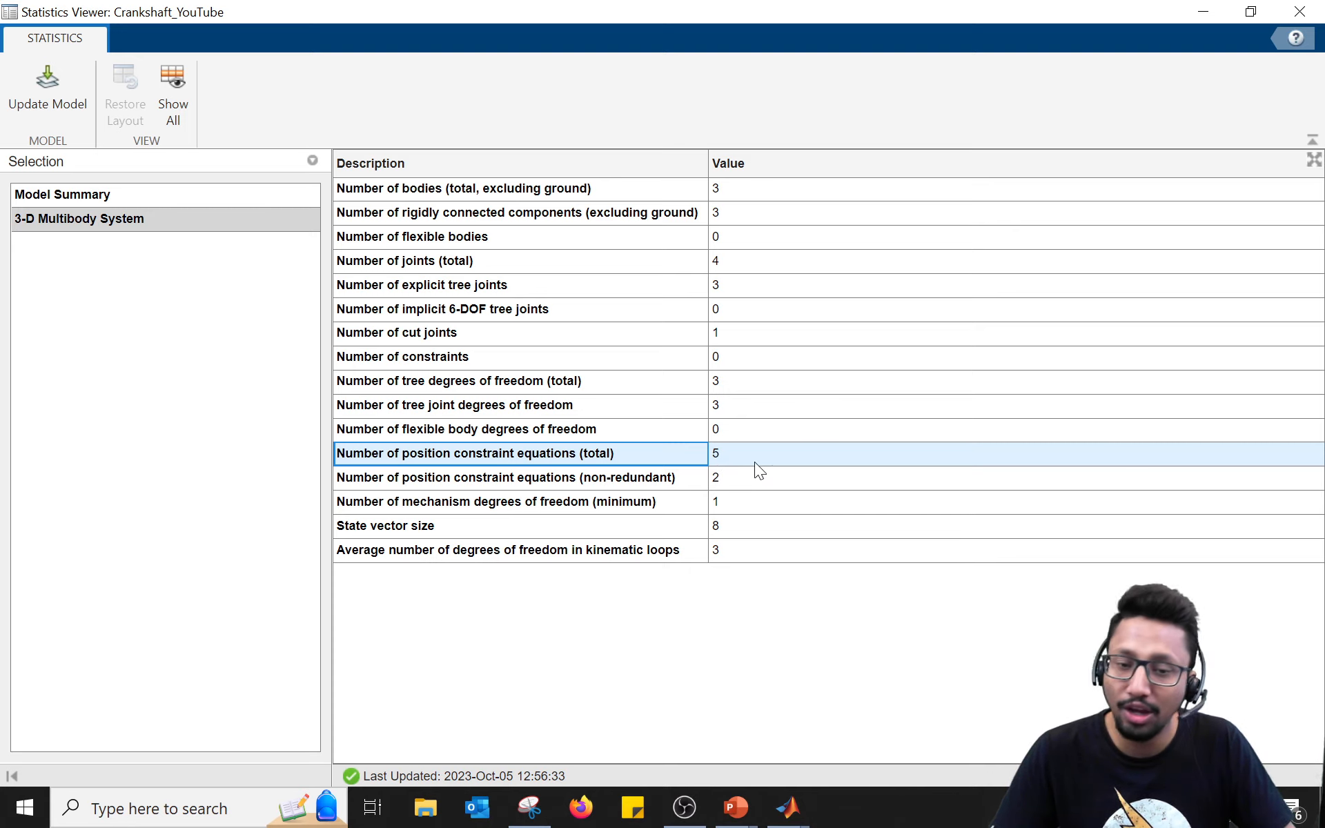
pyautogui.click(1199, 15)
# Step: Open the Simscape Variable Viewer and check the priority, target and start value of Joint-1's Rz position
pyautogui.click(285, 120)
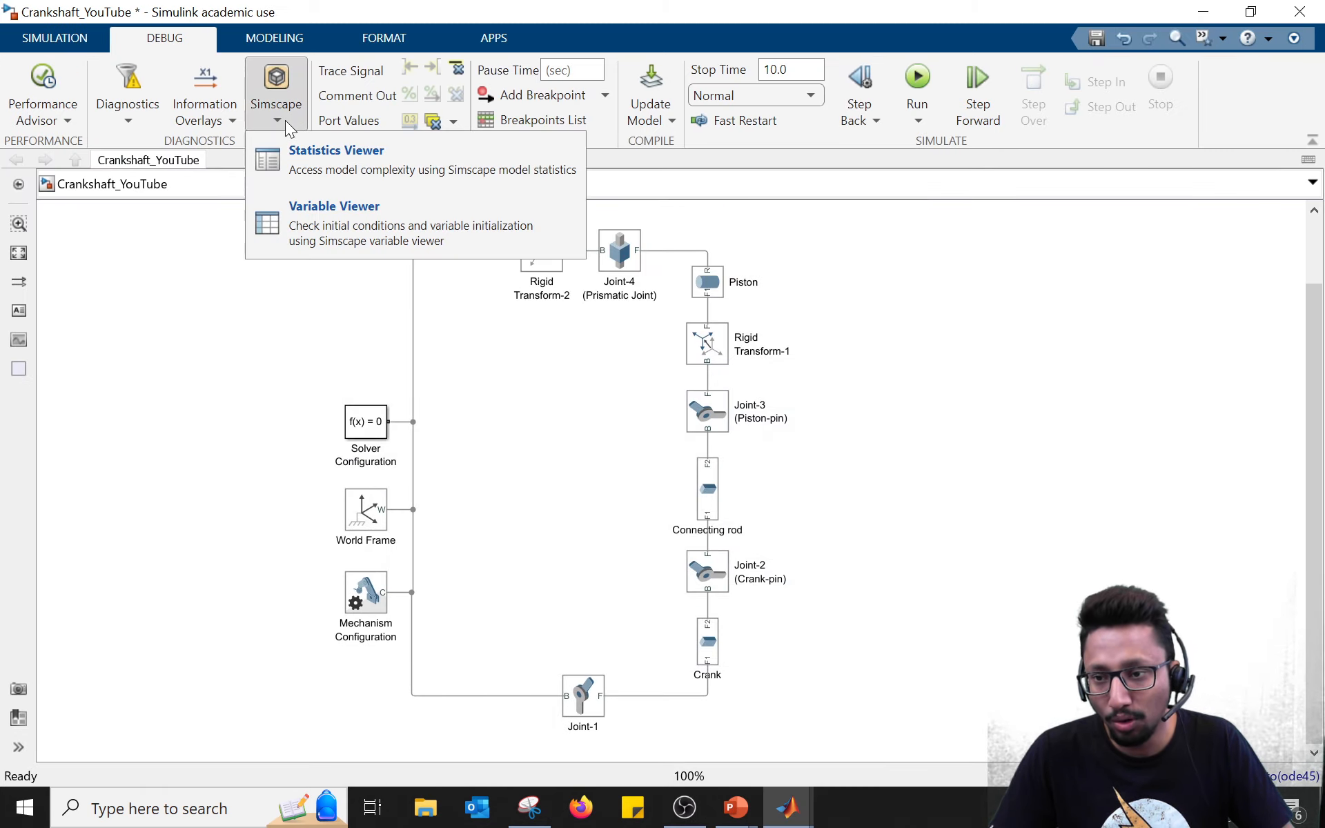
pyautogui.click(358, 243)
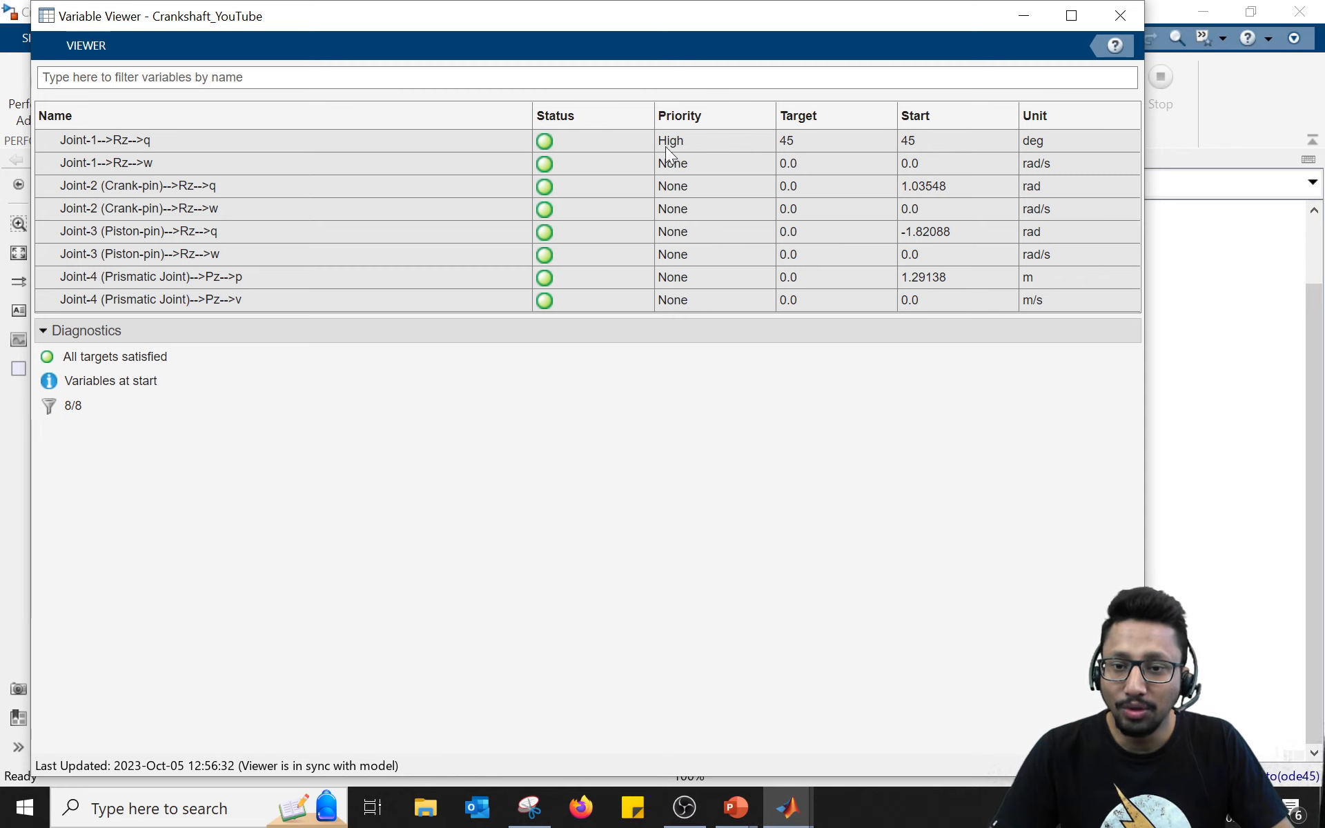
pyautogui.click(172, 142)
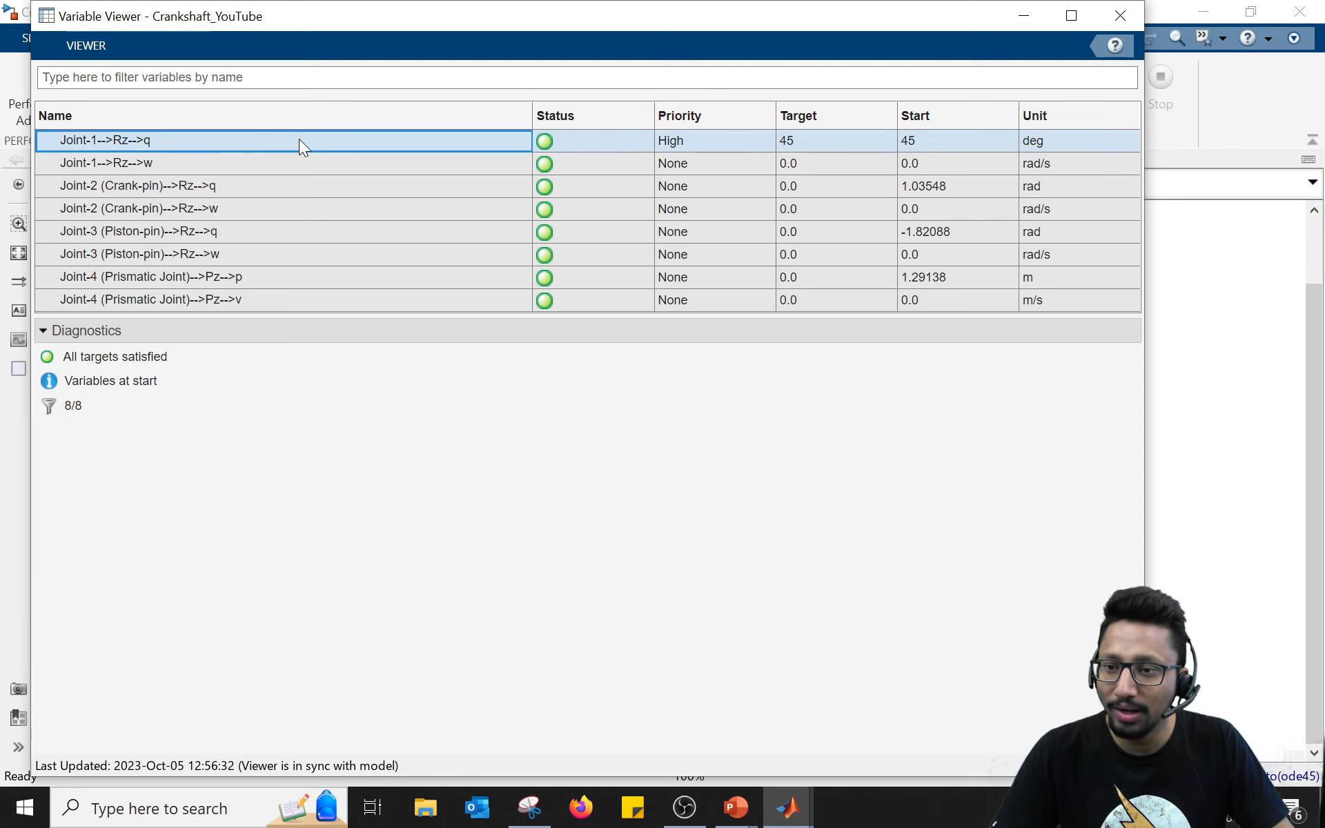
pyautogui.click(798, 138)
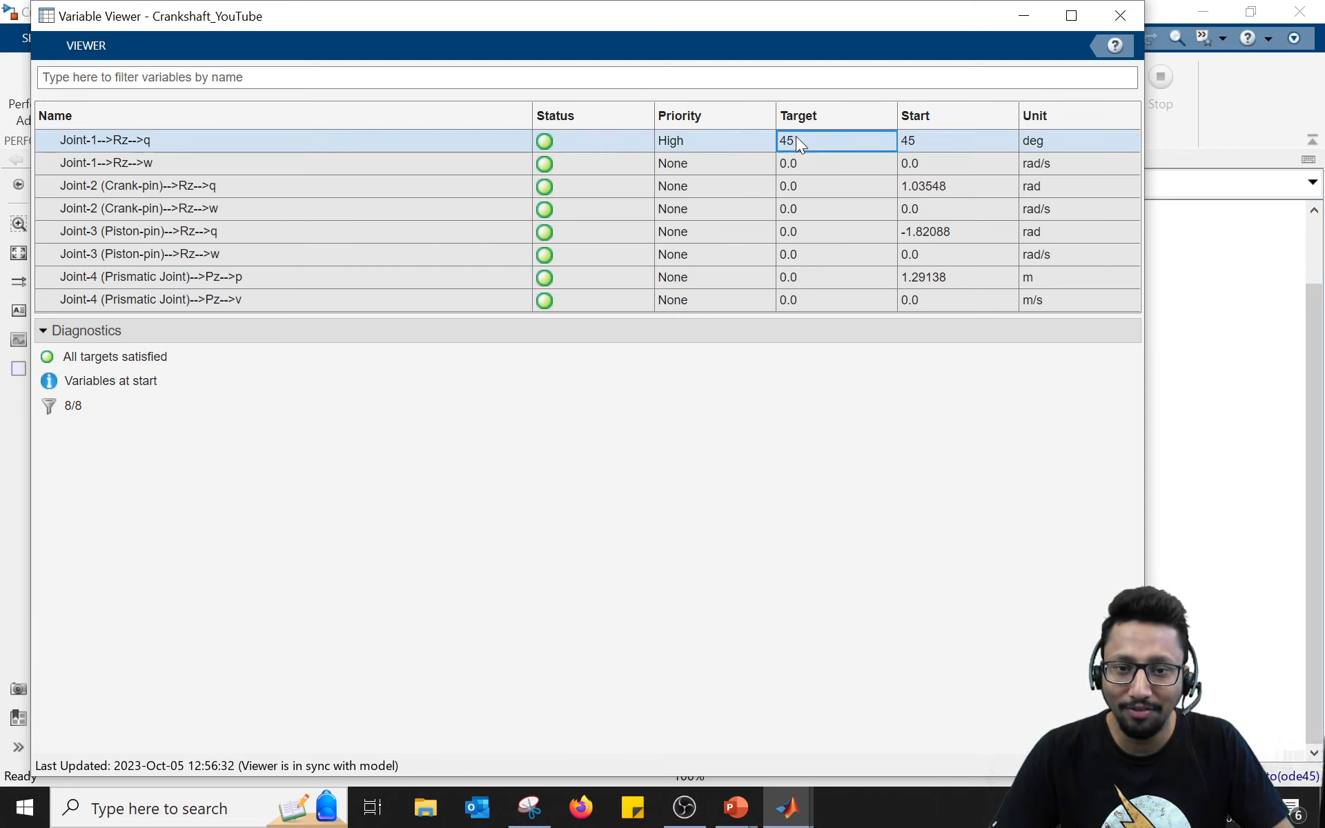
pyautogui.click(719, 143)
pyautogui.click(945, 142)
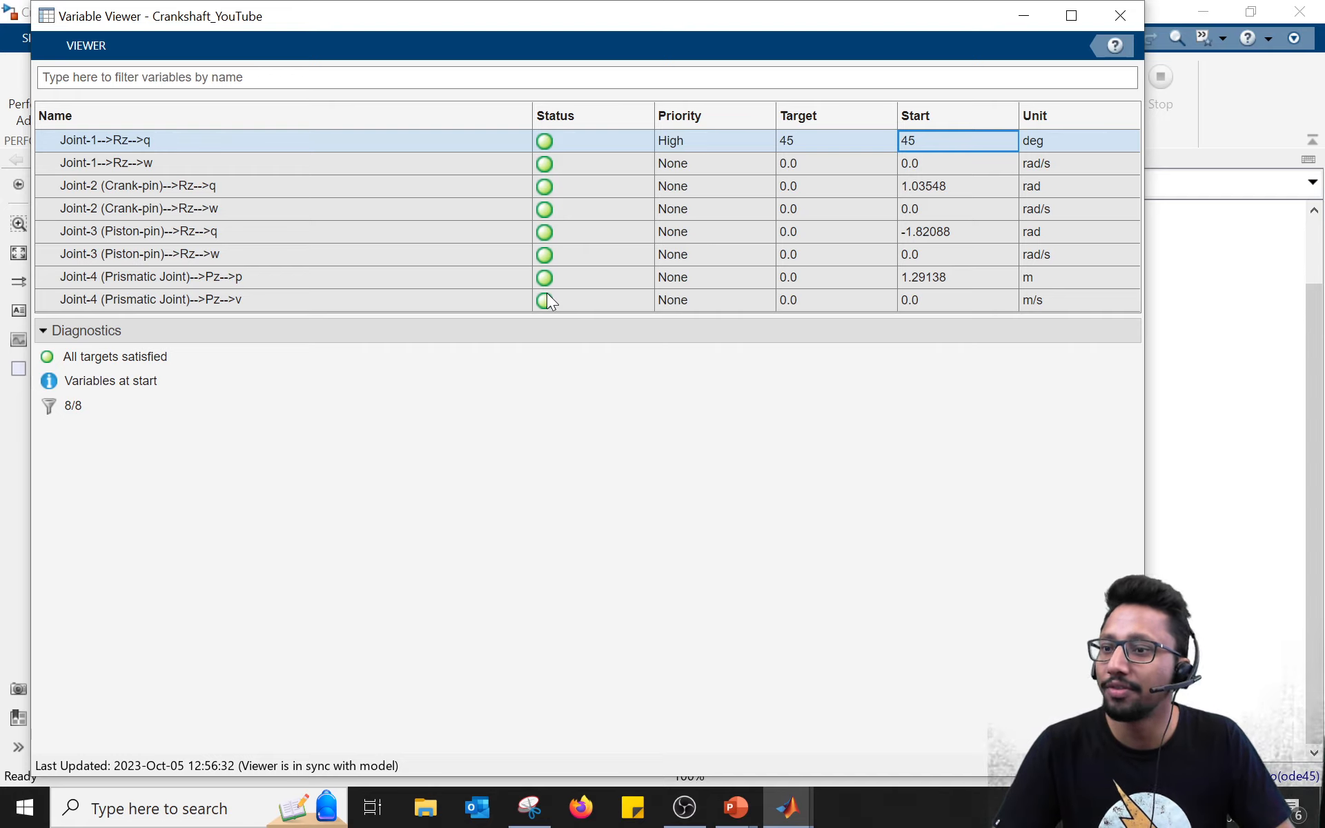
pyautogui.click(1029, 13)
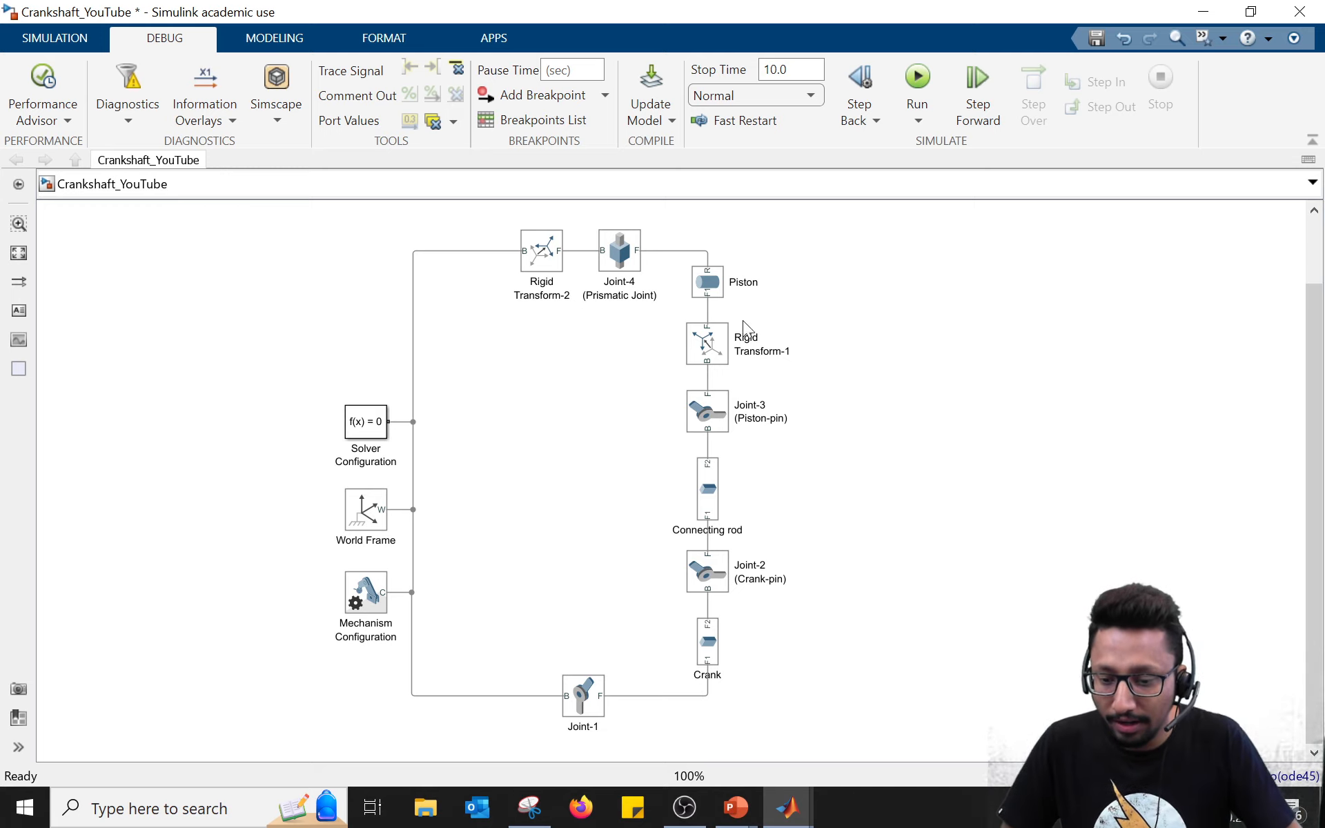
# Step: Review the annotated crank mechanism sketch in Snipping Tool and locate Joint-1 in the Simulink model
pyautogui.click(529, 807)
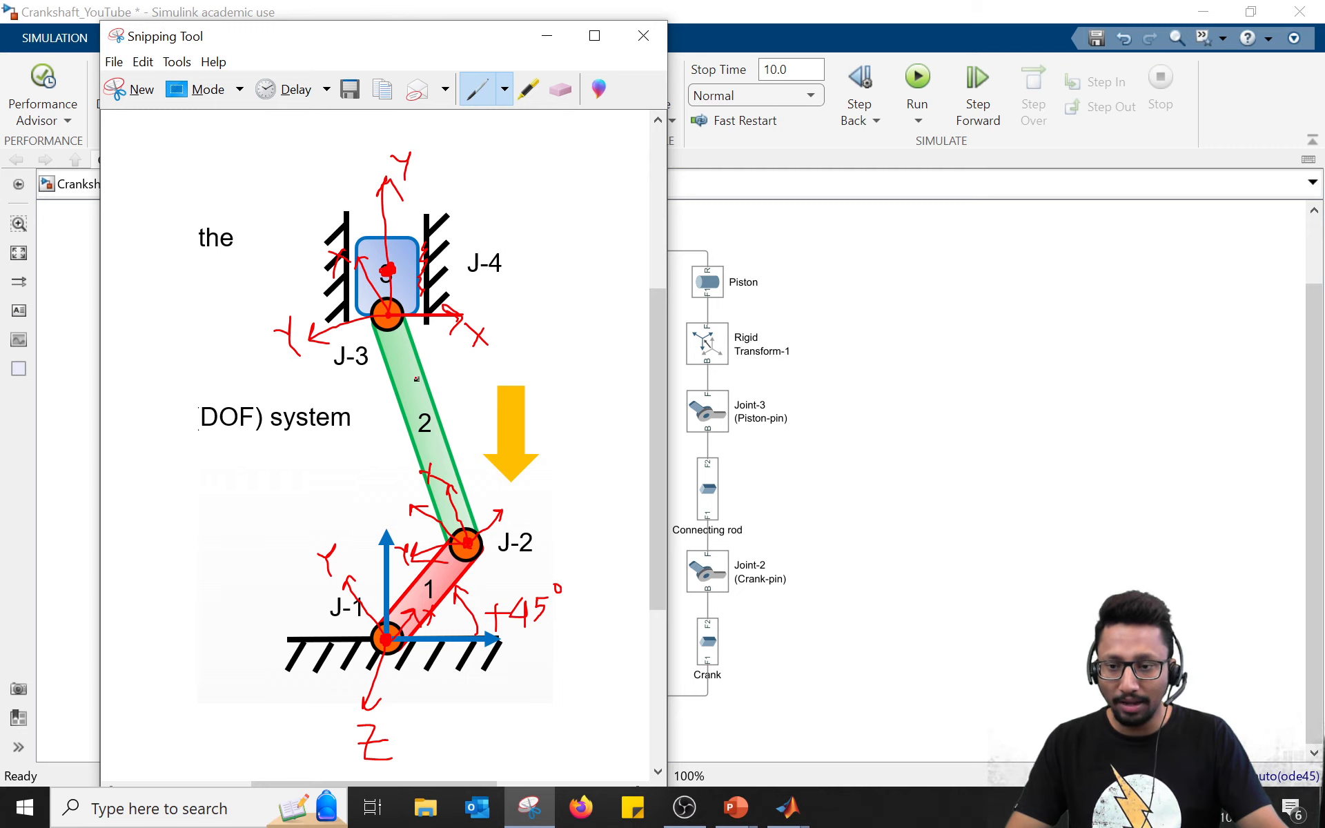
pyautogui.click(872, 501)
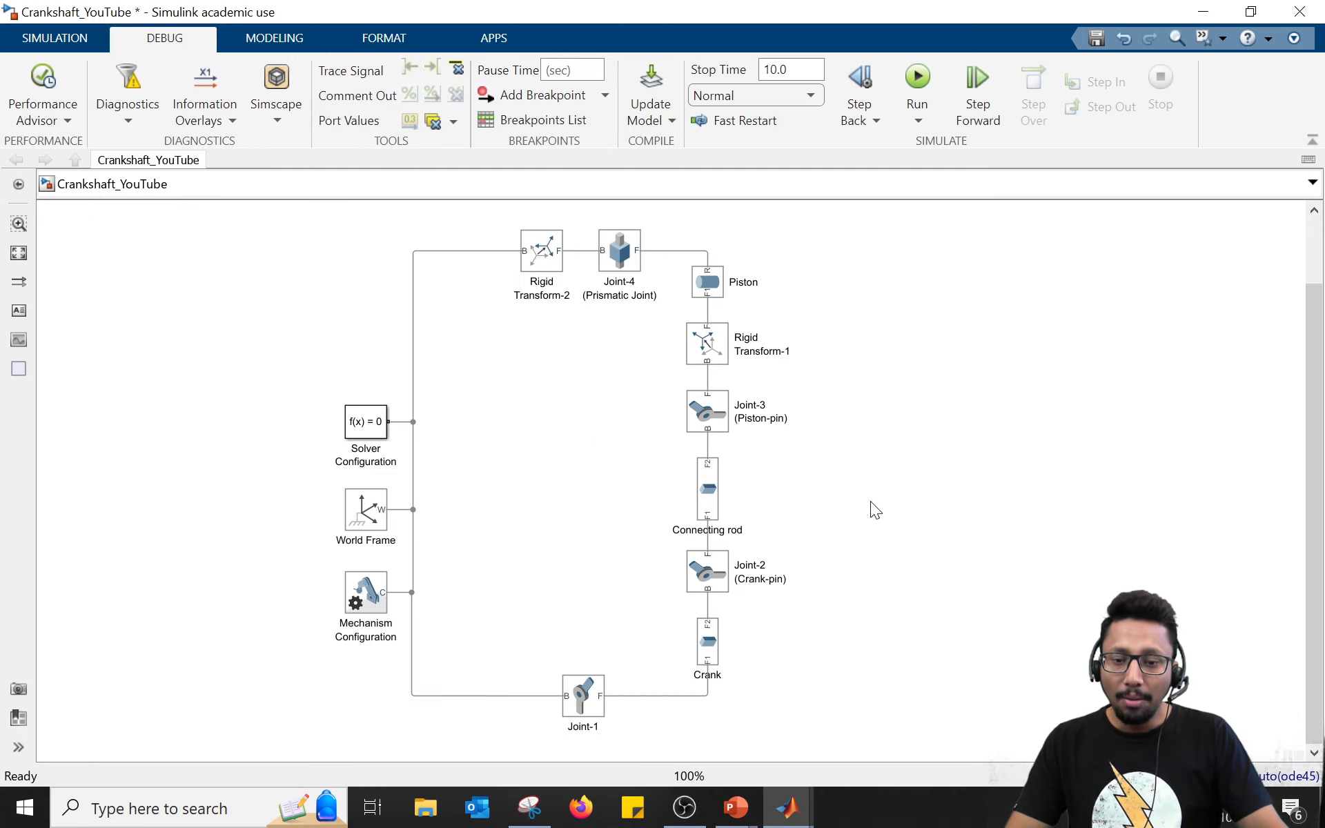
pyautogui.click(707, 671)
pyautogui.scroll(1, 867, 607)
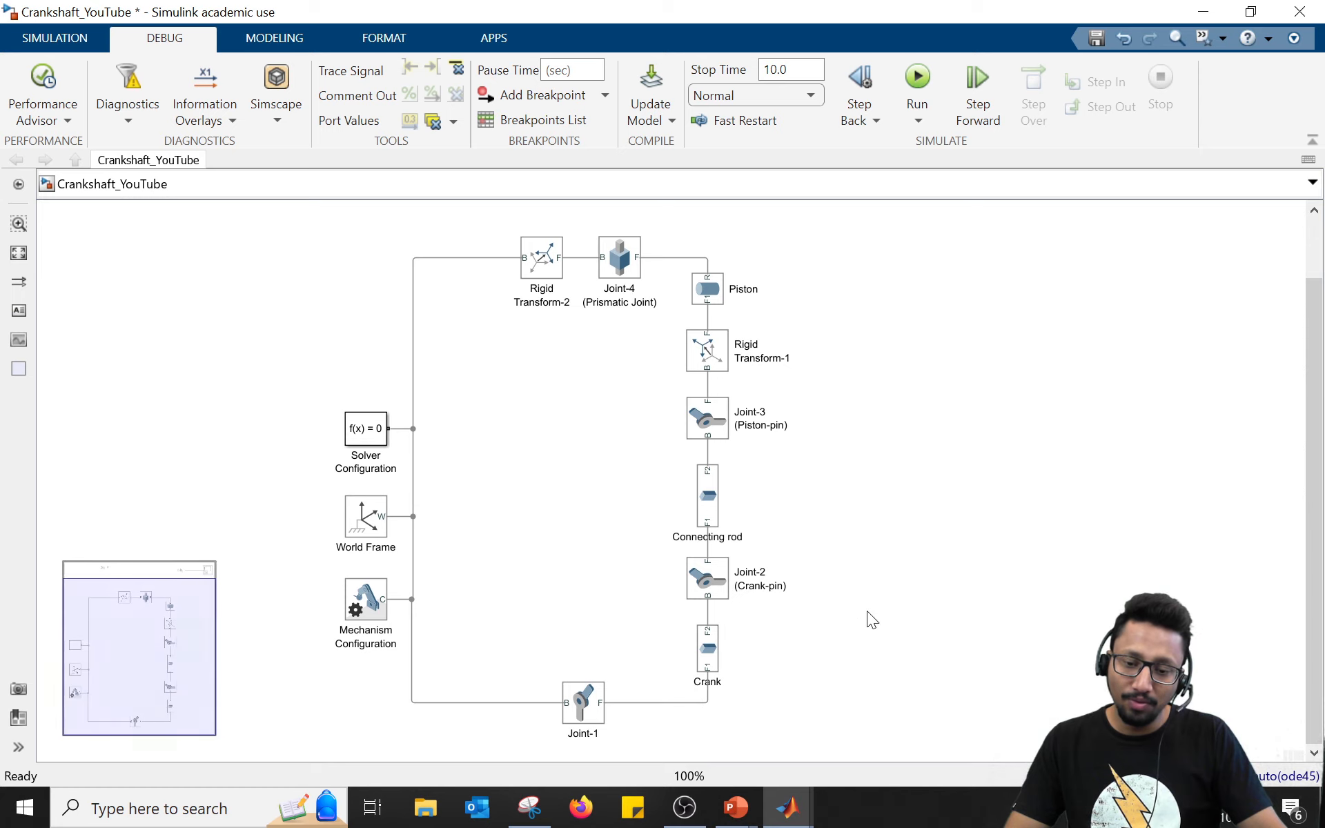
pyautogui.click(592, 715)
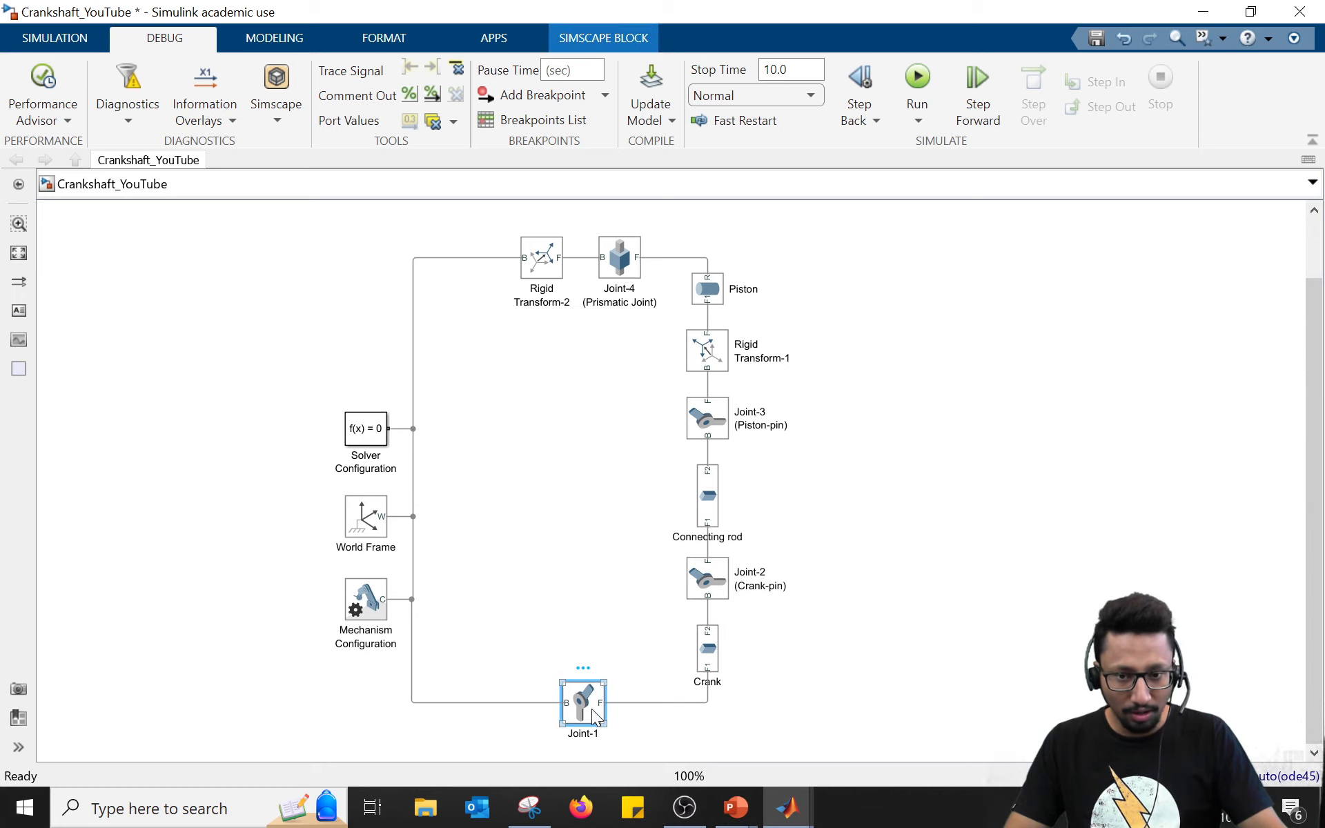
pyautogui.click(1018, 487)
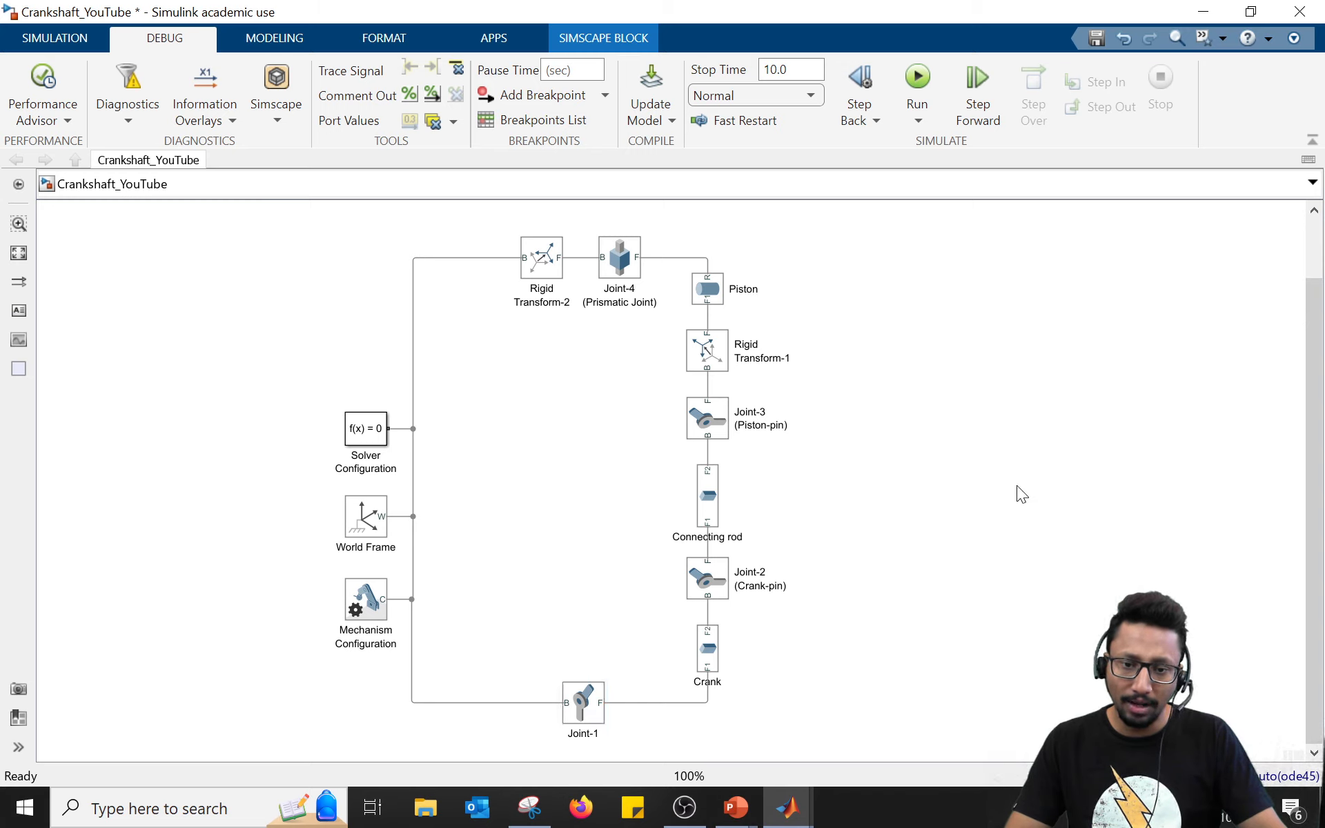
# Step: Move the Joint-3 (Piston-pin) block slightly up, closer to Rigid Transform-1
pyautogui.moveTo(726, 423); pyautogui.dragTo(726, 411)
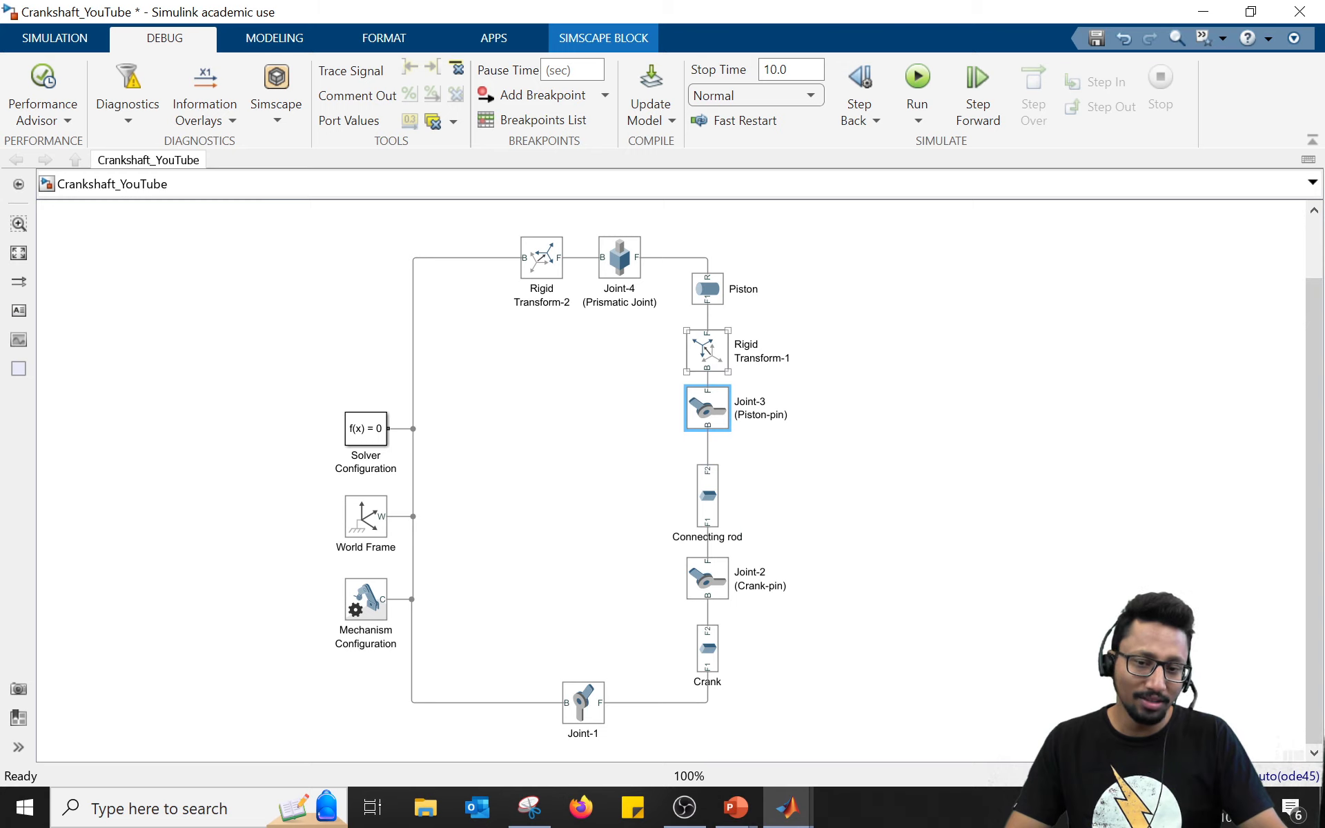
pyautogui.click(889, 379)
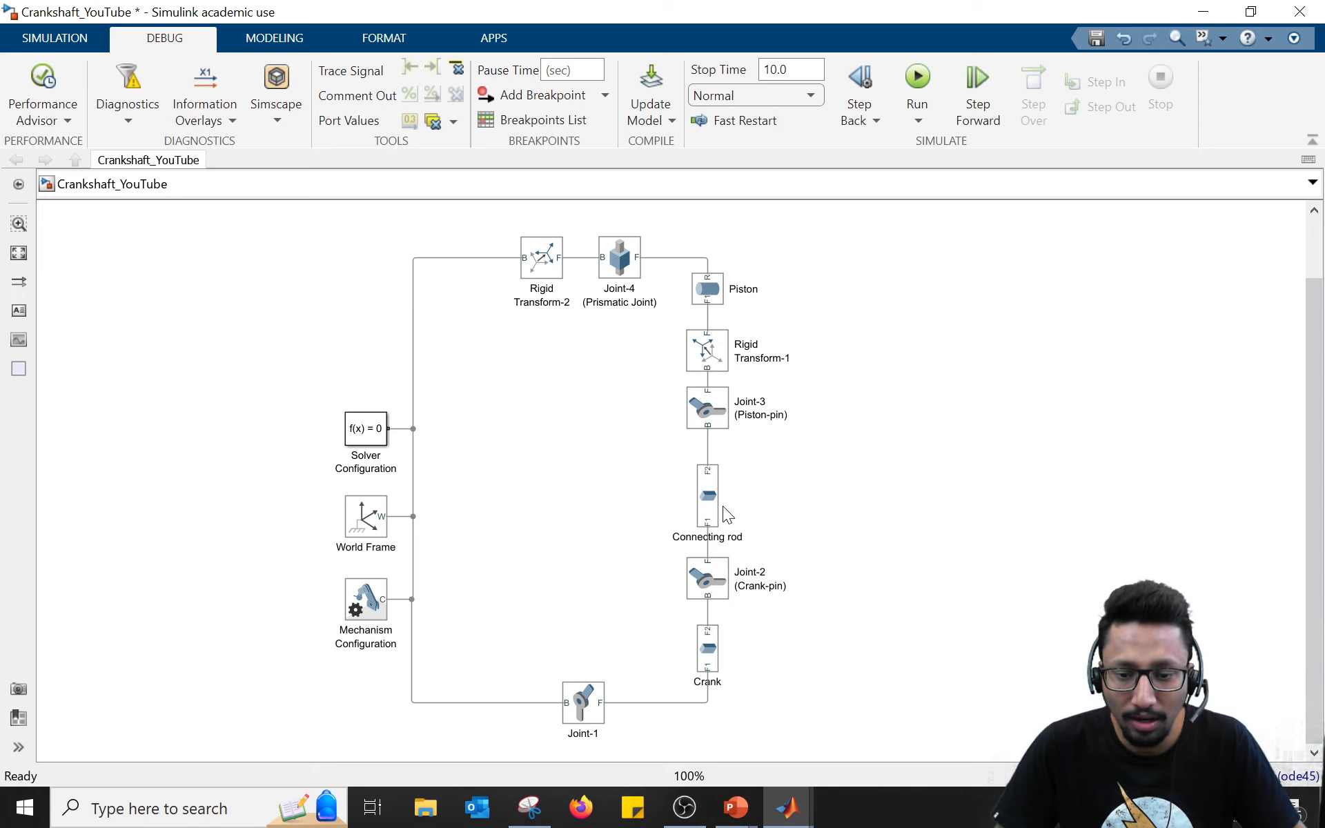
# Step: Detach Joint-2 (Crank-pin) from between the Connecting rod and Crank, set it aside to the right, and comment it out
pyautogui.moveTo(714, 510); pyautogui.dragTo(975, 573)
pyautogui.click(714, 562)
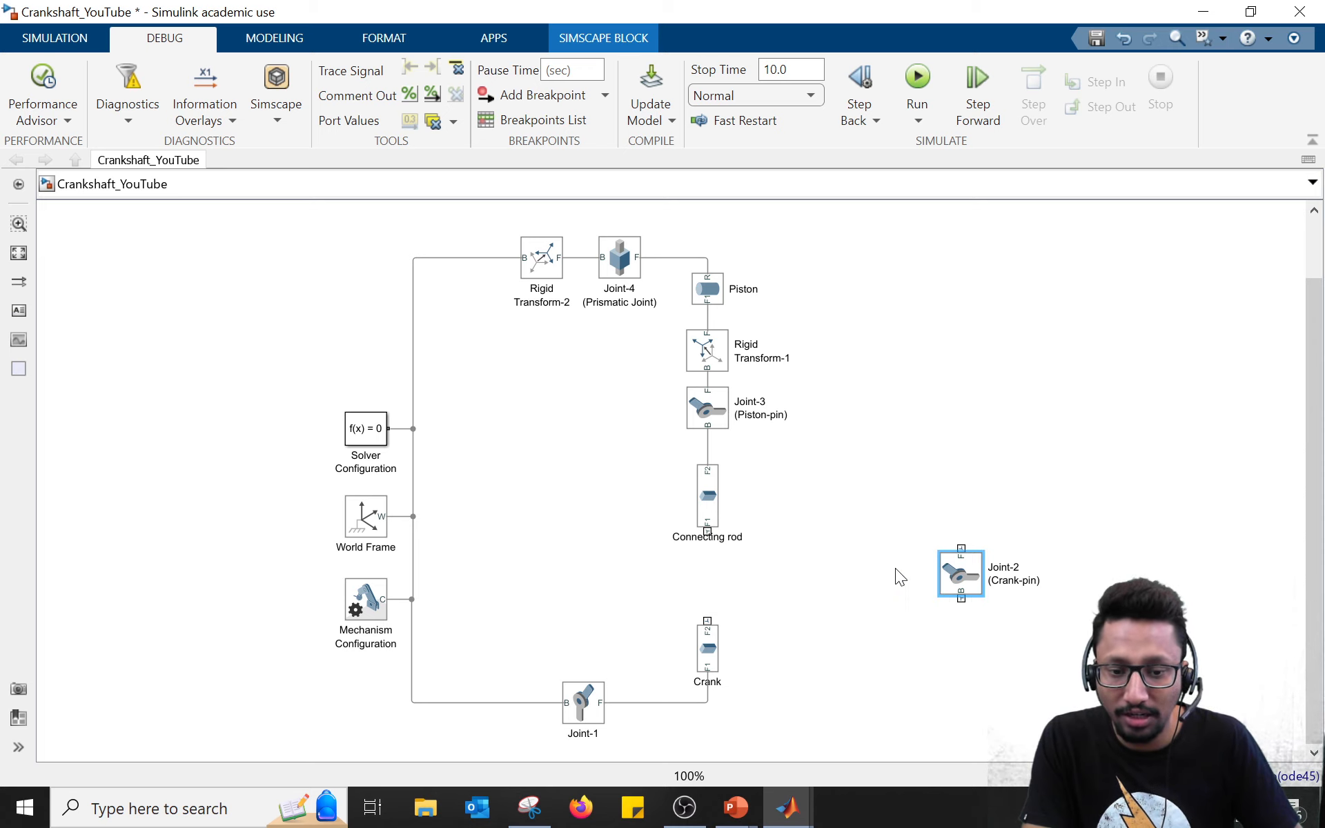
pyautogui.rightClick(974, 579)
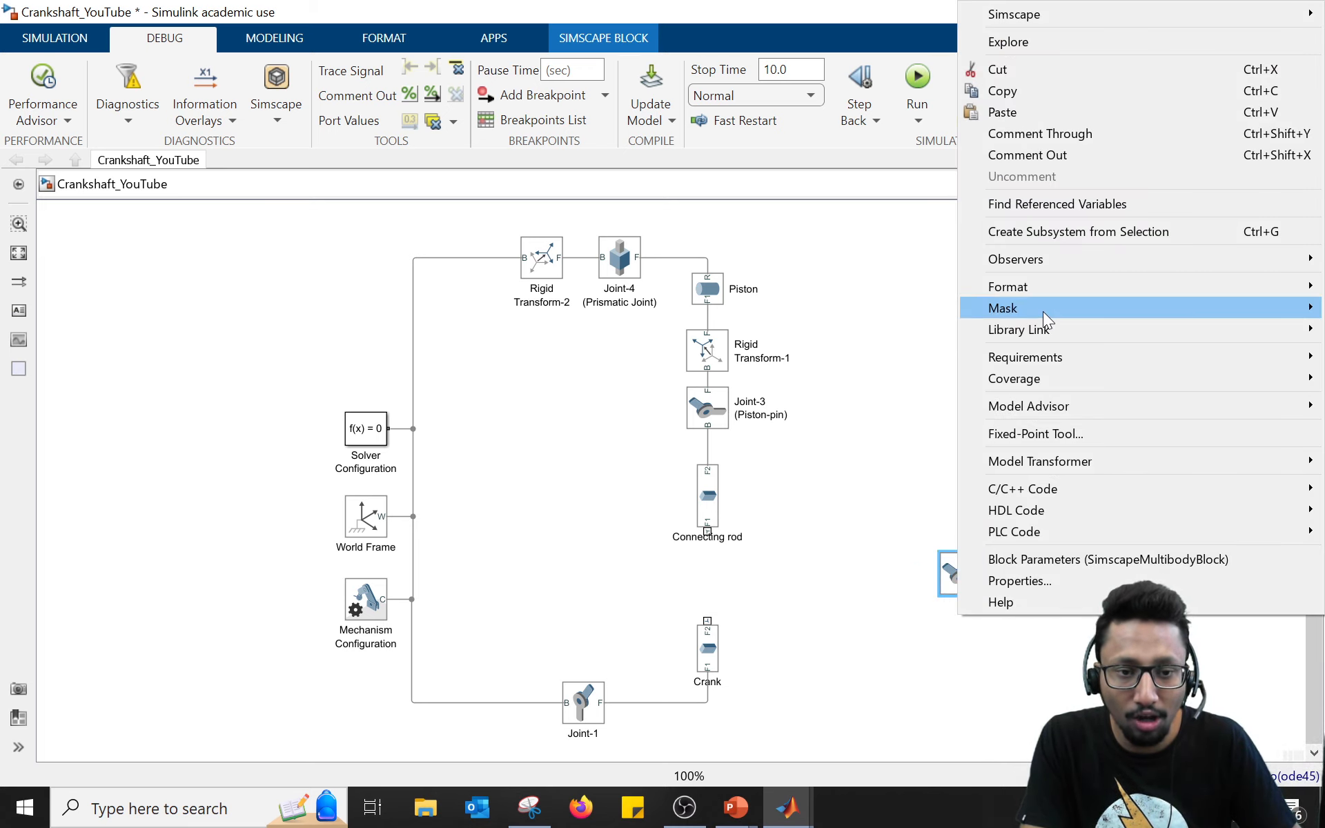
pyautogui.click(1063, 155)
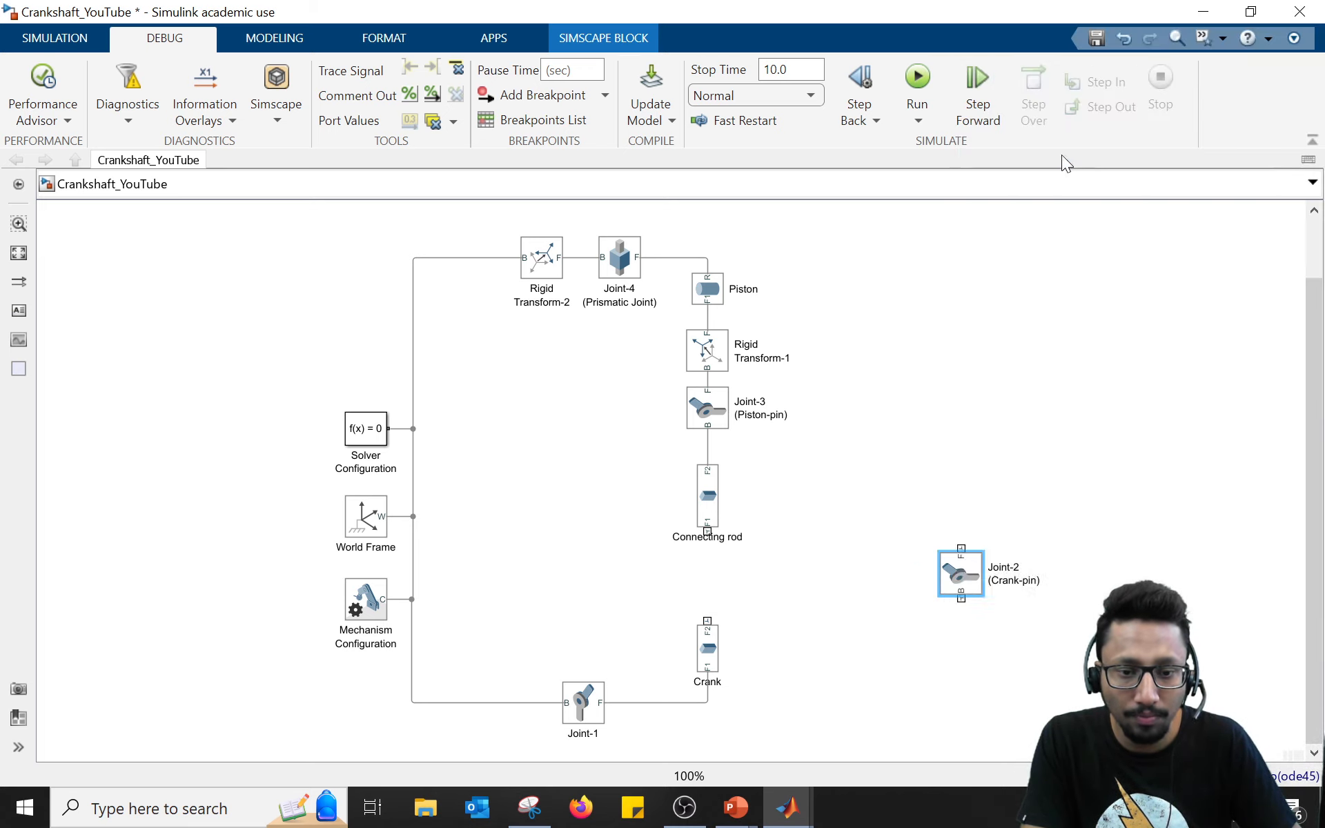
# Step: Add a Bearing Joint block from the Multibody Joints library and place it between the Crank–Connecting rod gap and Joint-2
pyautogui.doubleClick(856, 595)
pyautogui.write('bearing')
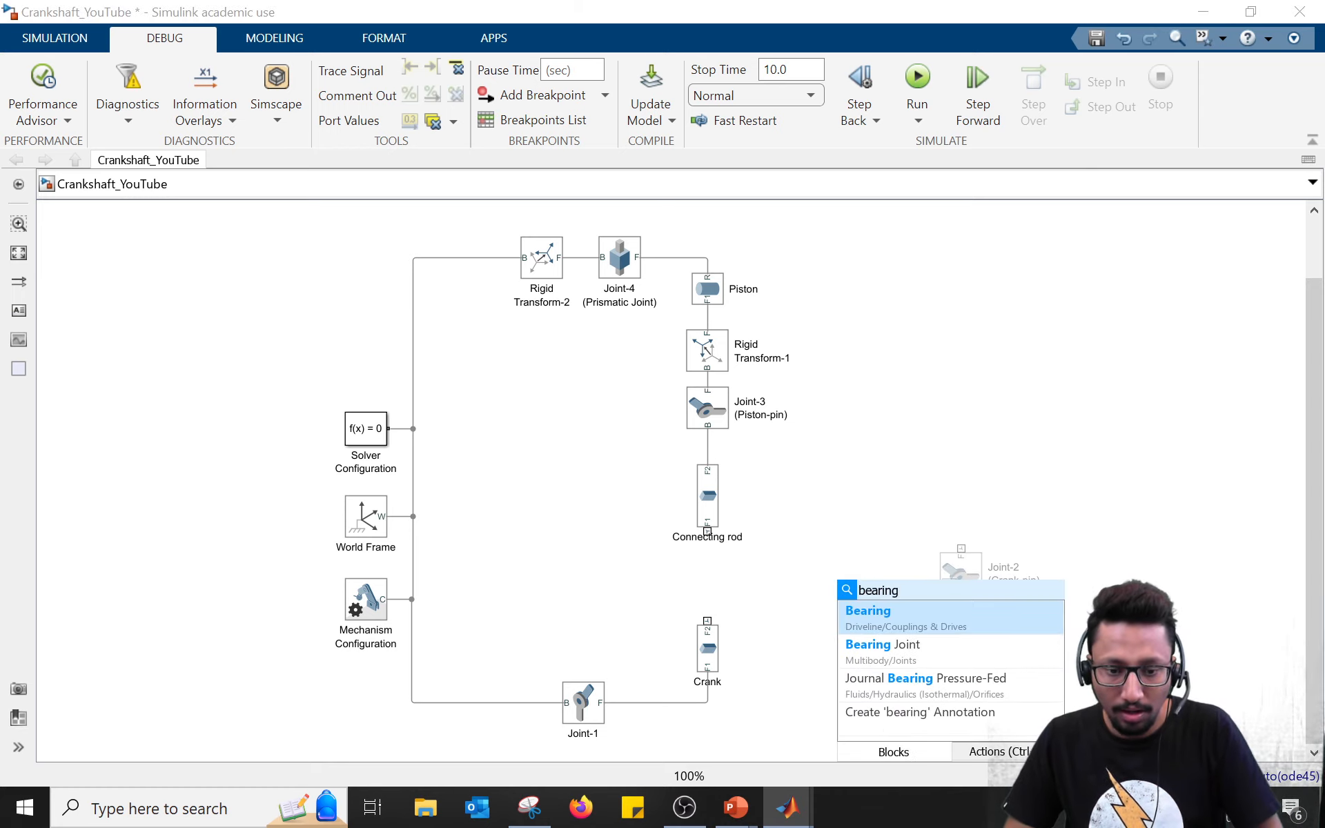
pyautogui.press('Down')
pyautogui.press('Return')
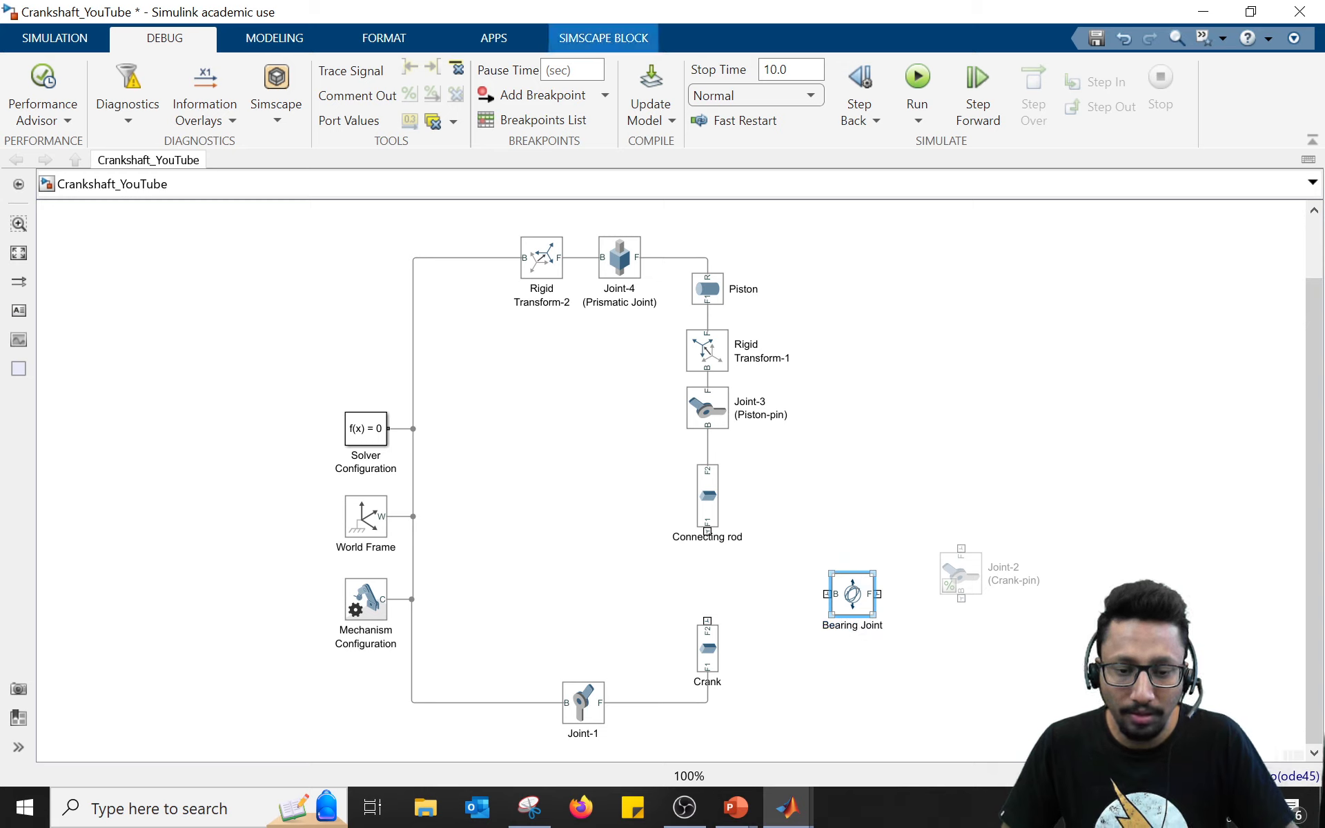
pyautogui.moveTo(850, 613); pyautogui.dragTo(832, 593)
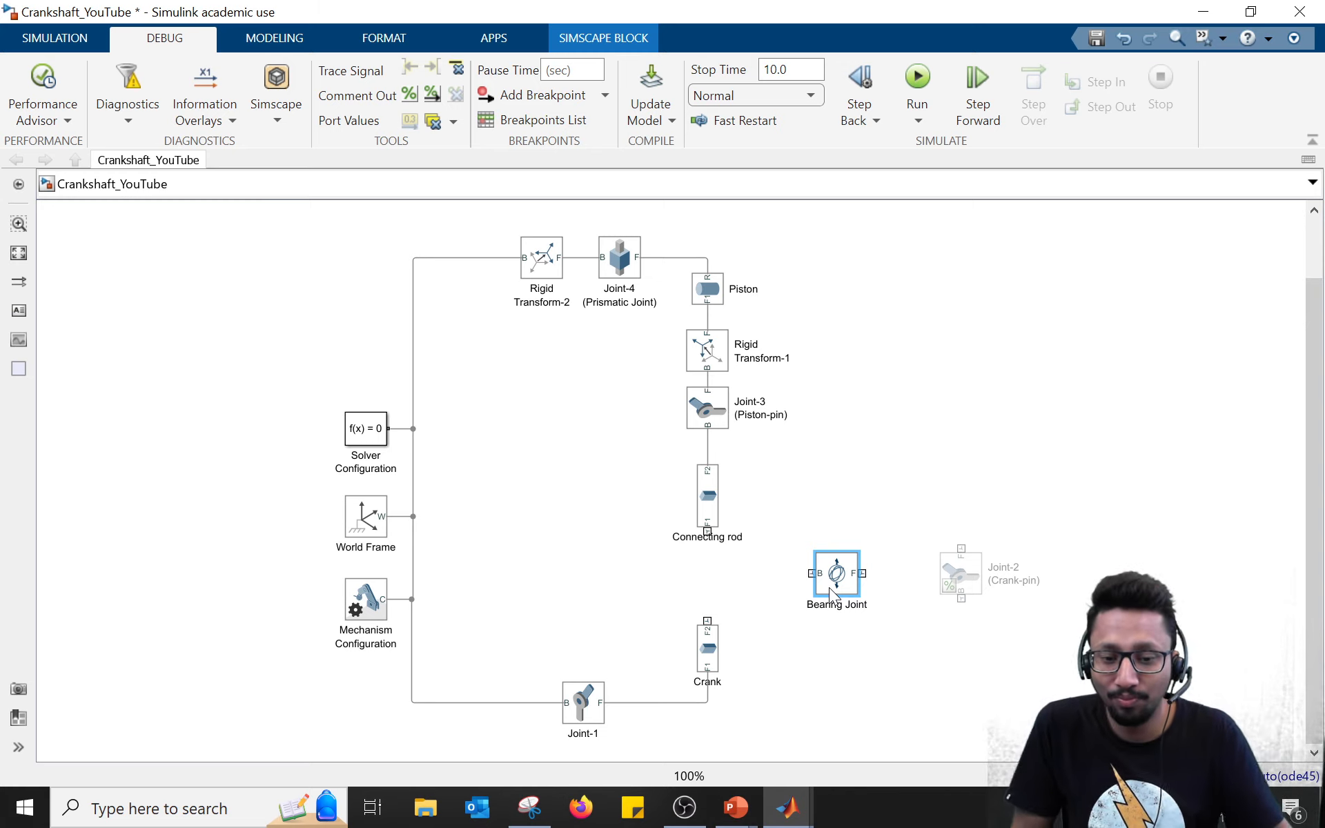
# Step: Compare the Bearing Joint with Joint-2 and inspect its prismatic and revolute primitives in the block parameters
pyautogui.click(955, 571)
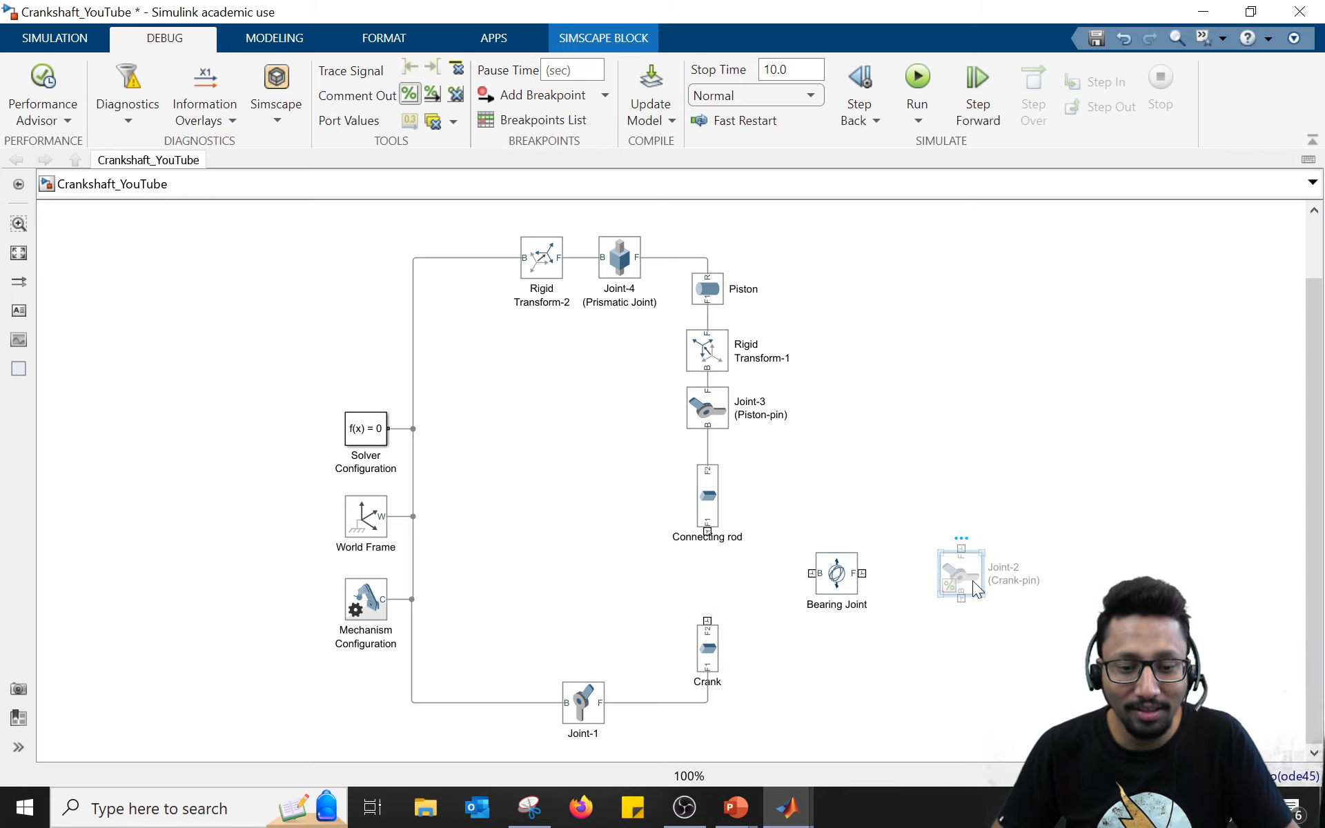
pyautogui.click(836, 575)
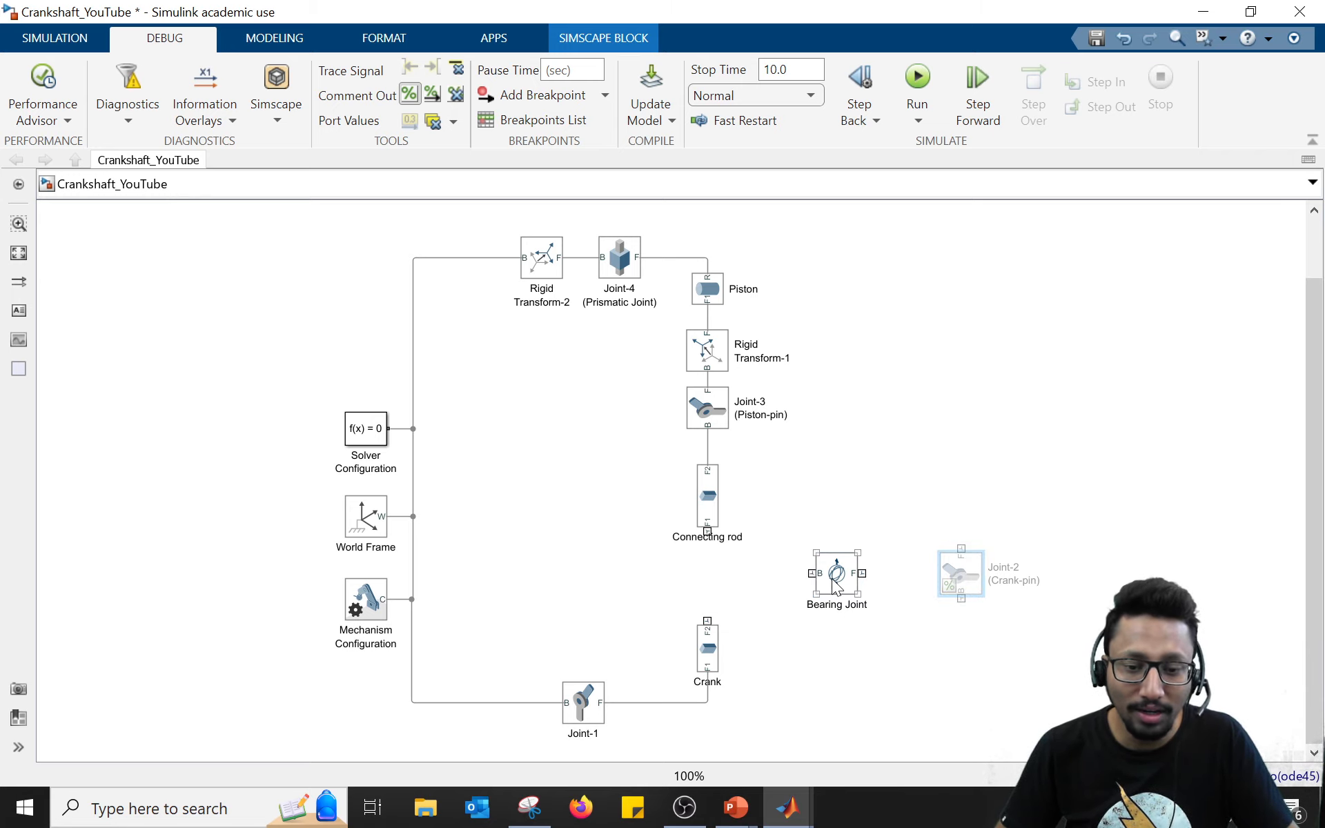
pyautogui.doubleClick(838, 577)
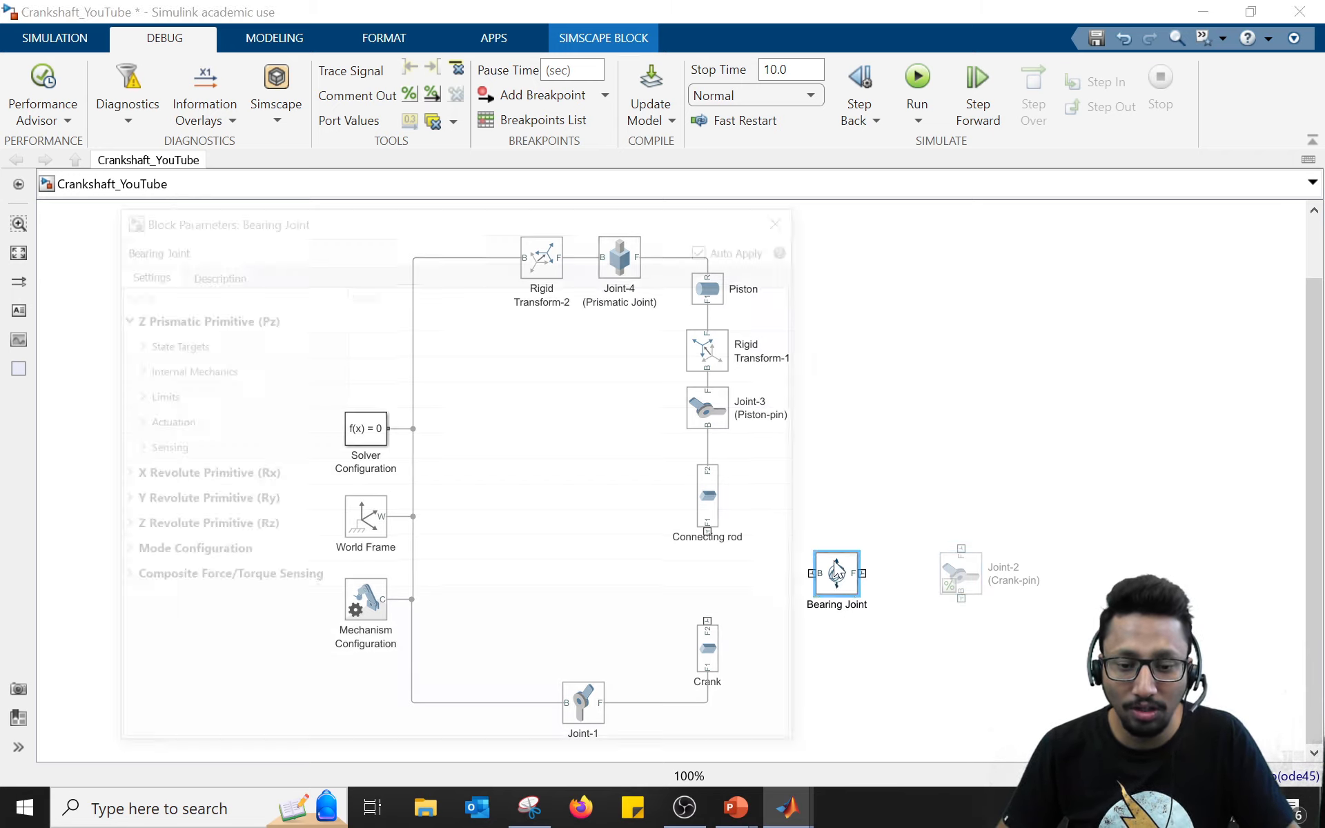
pyautogui.click(115, 316)
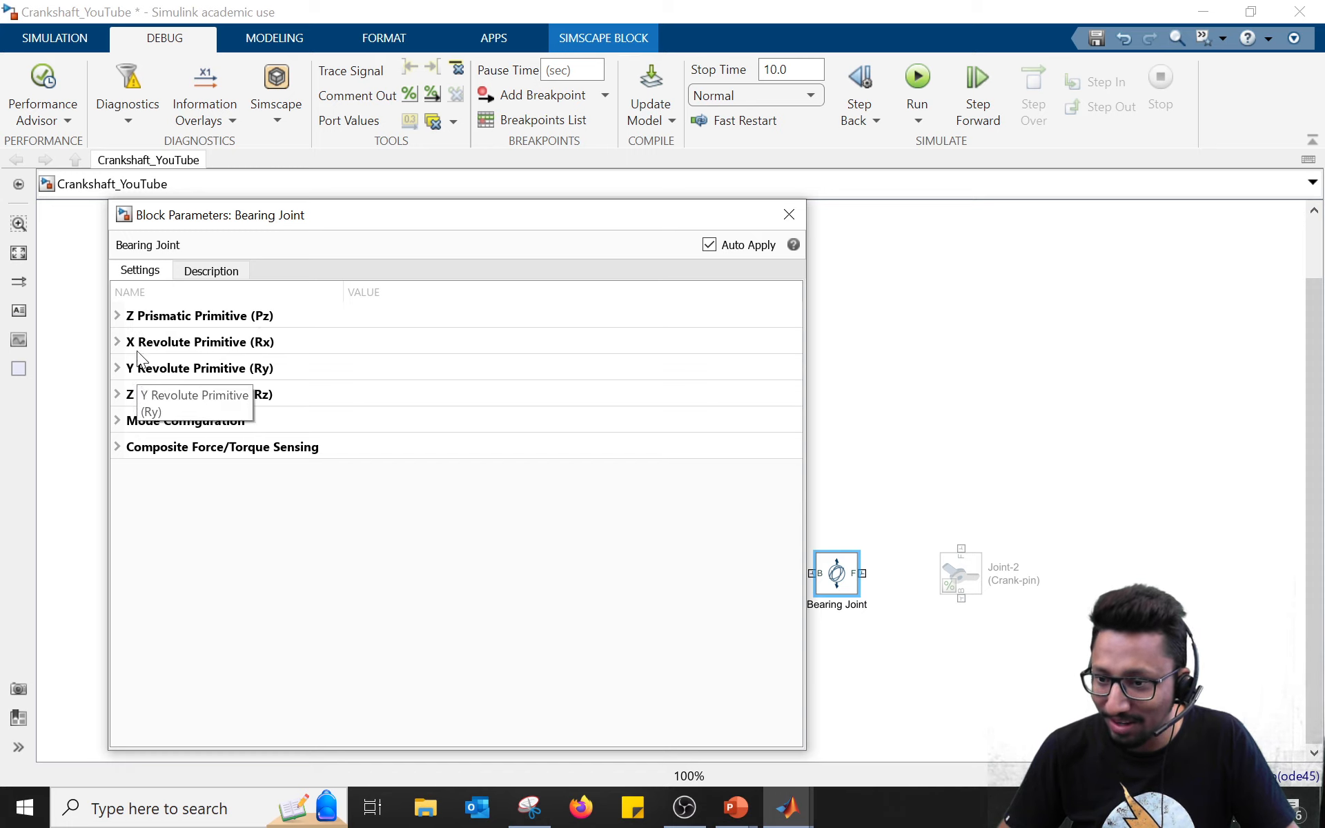
pyautogui.click(789, 215)
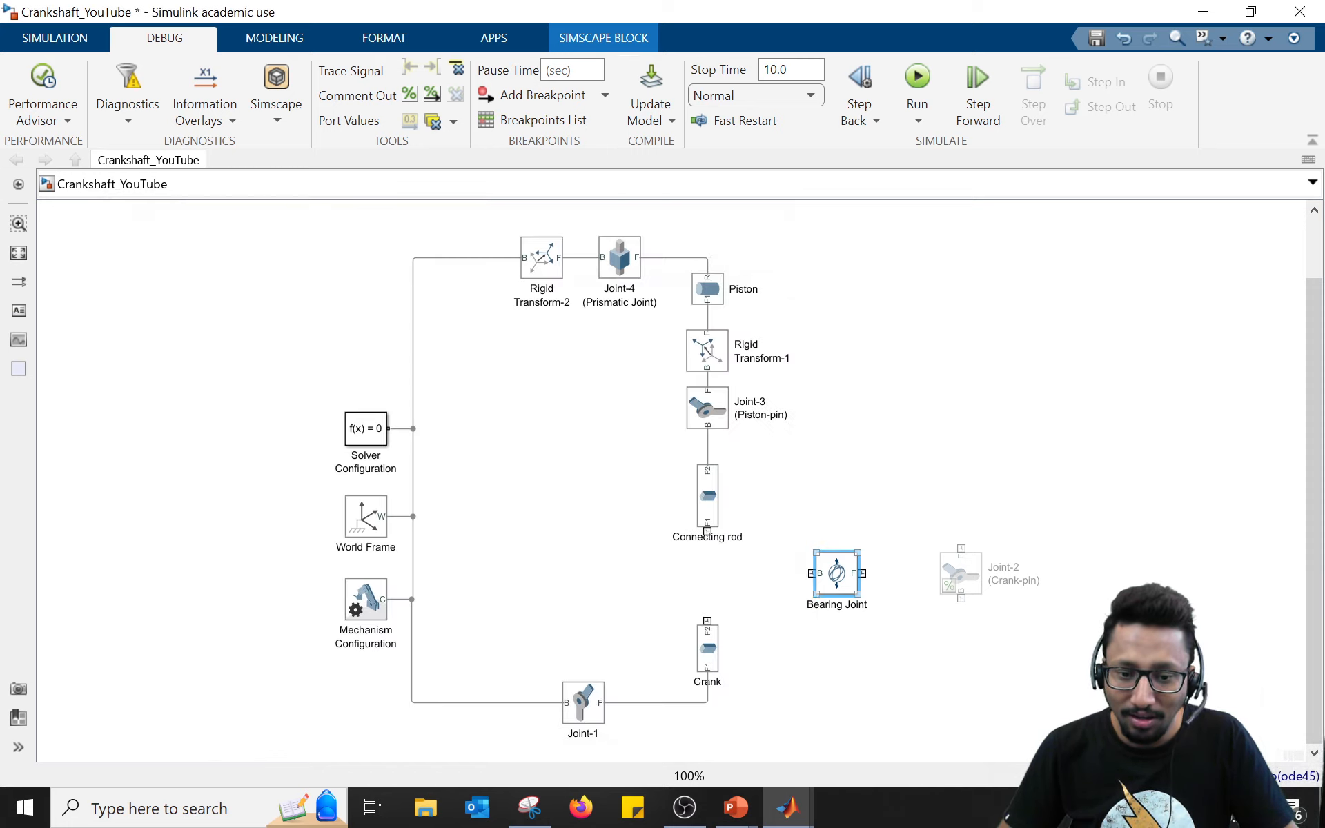
# Step: Rotate the Bearing Joint so its follower port faces up, and connect it between the Crank and the Connecting rod
pyautogui.moveTo(837, 583); pyautogui.dragTo(811, 586)
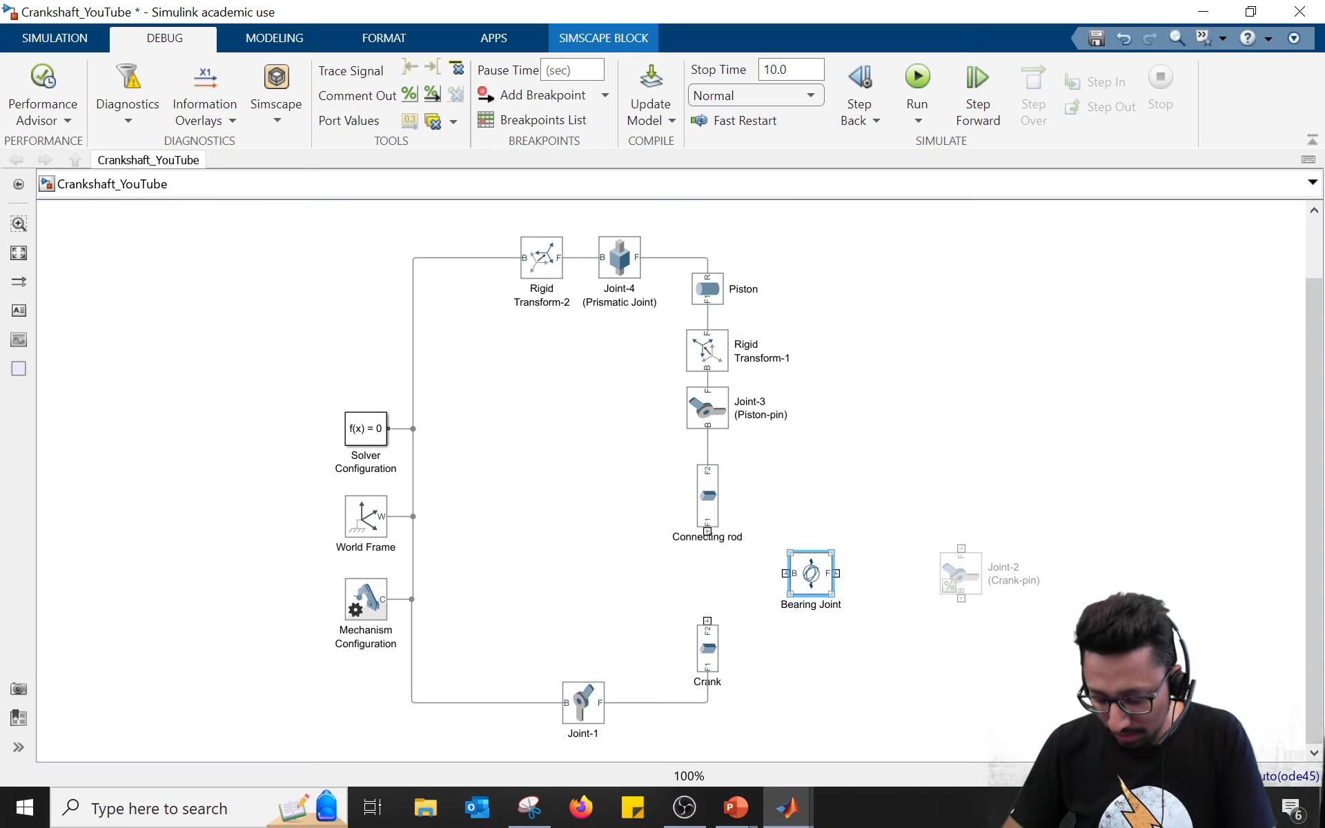
pyautogui.hotkey('ctrl', 'r')
pyautogui.hotkey('ctrl', 'r')
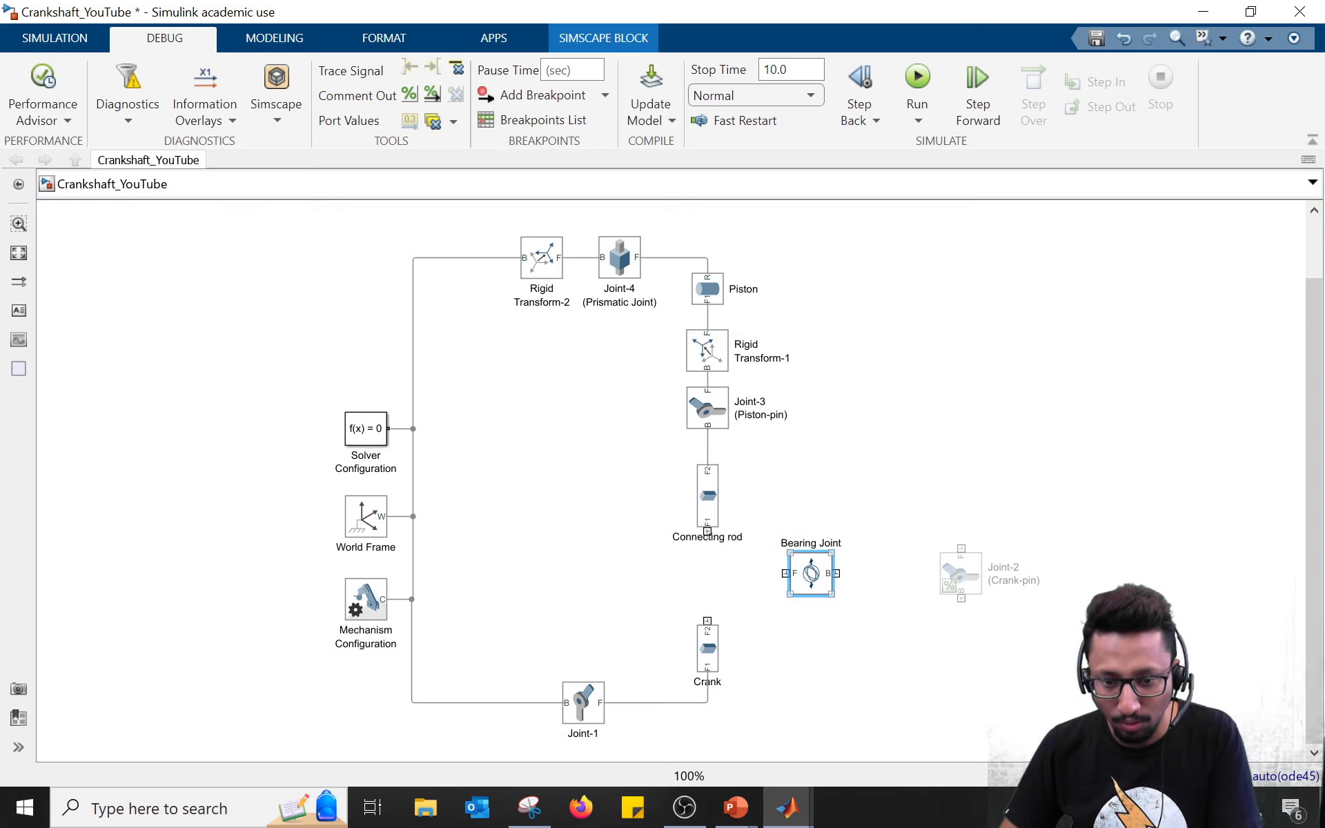
pyautogui.hotkey('ctrl', 'r')
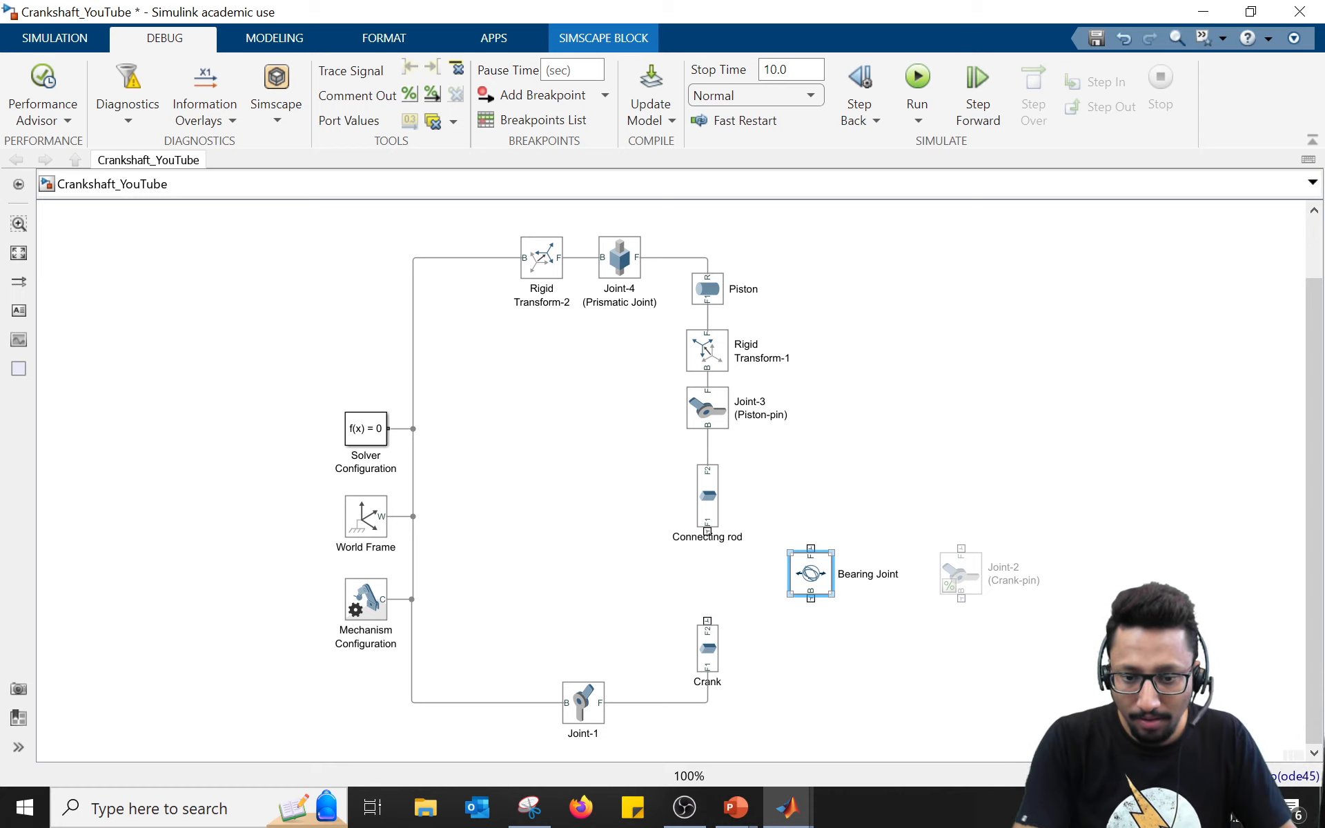
pyautogui.moveTo(809, 574); pyautogui.dragTo(707, 584)
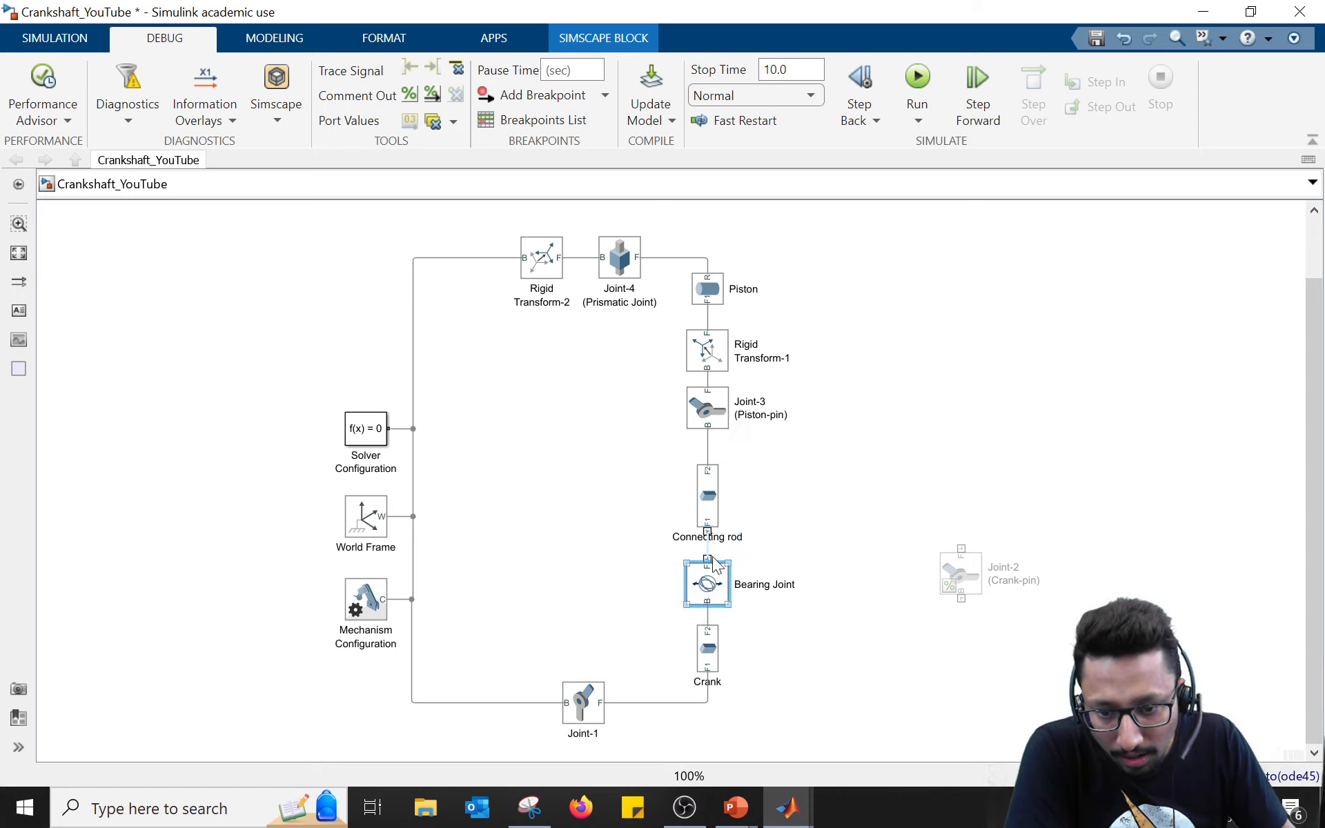
pyautogui.click(708, 548)
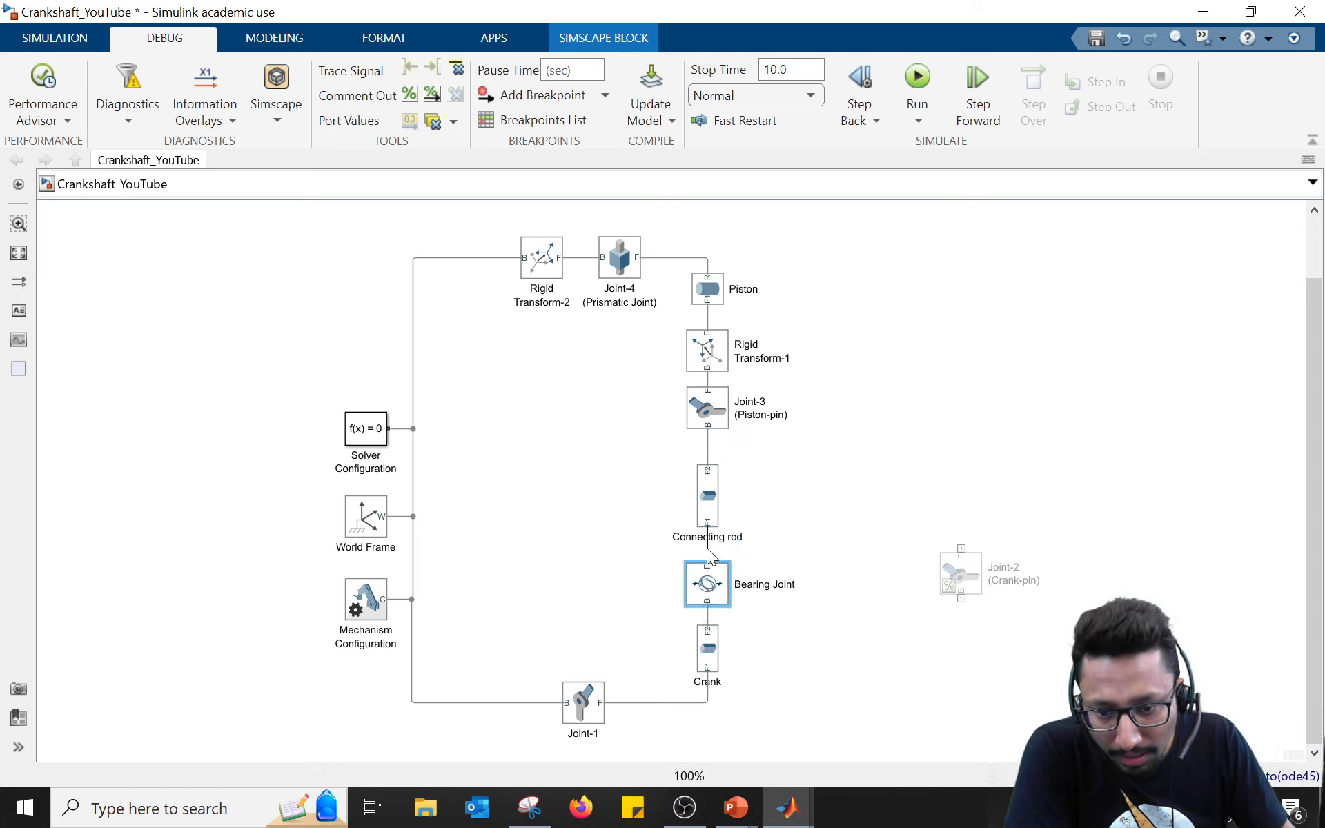
pyautogui.click(793, 529)
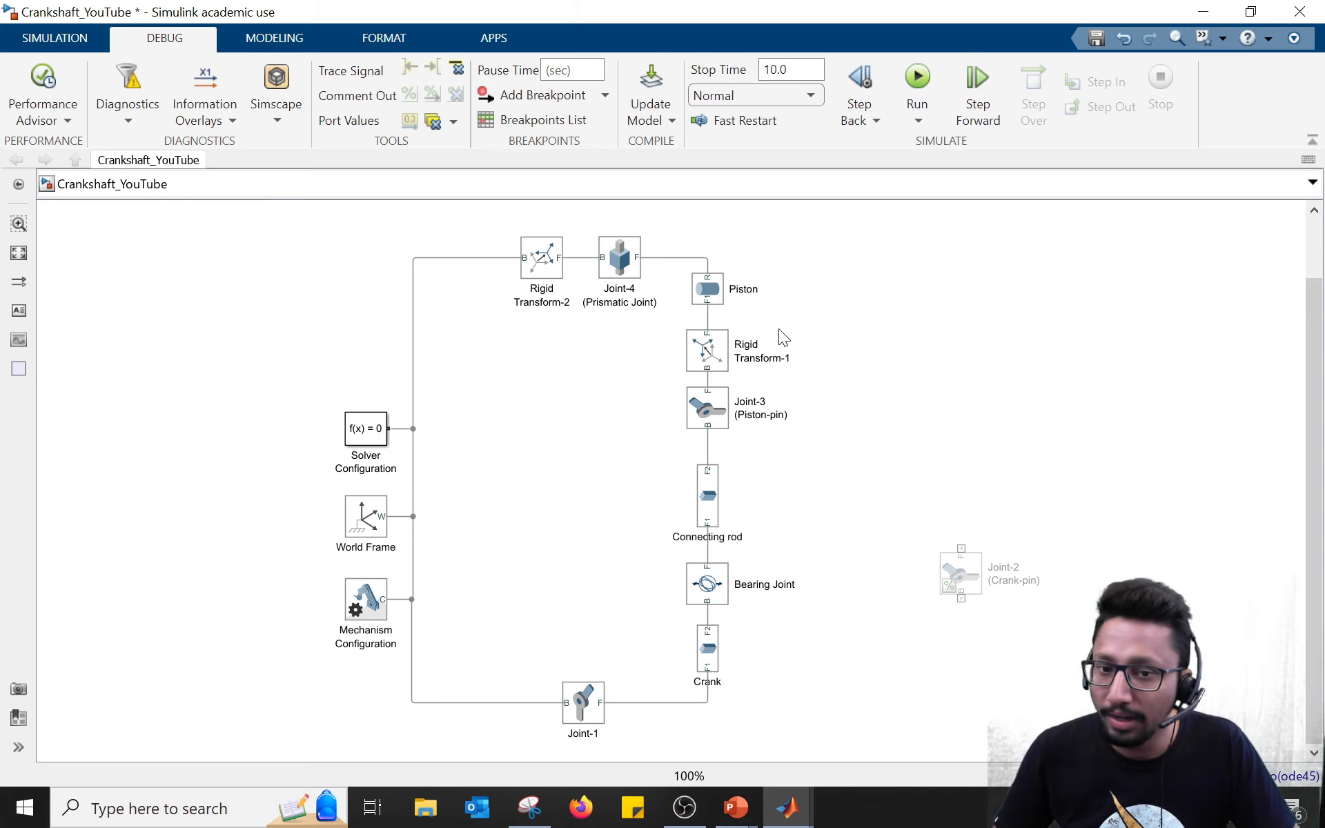
# Step: Run the simulation, view the animation in Mechanics Explorer, and return the playback to its start
pyautogui.click(916, 81)
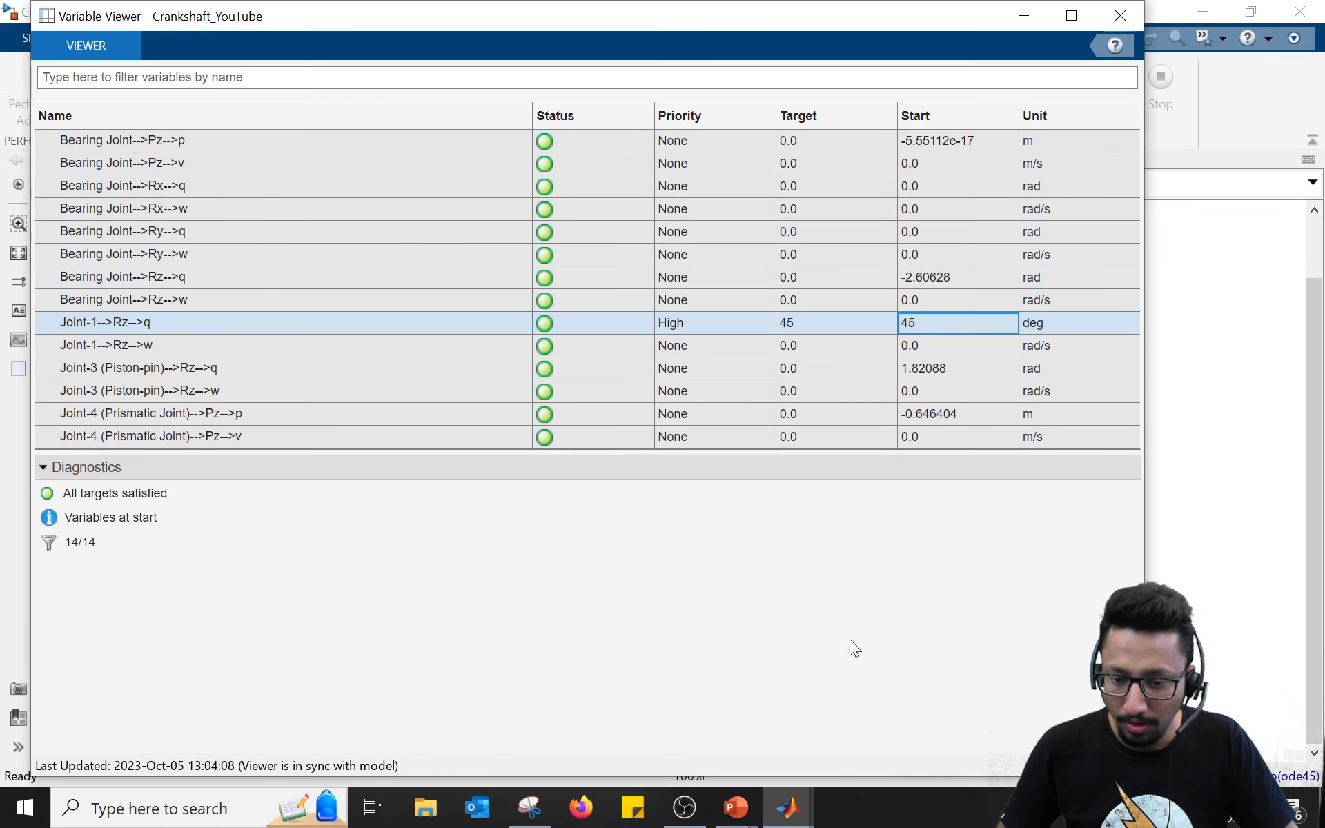
pyautogui.click(787, 808)
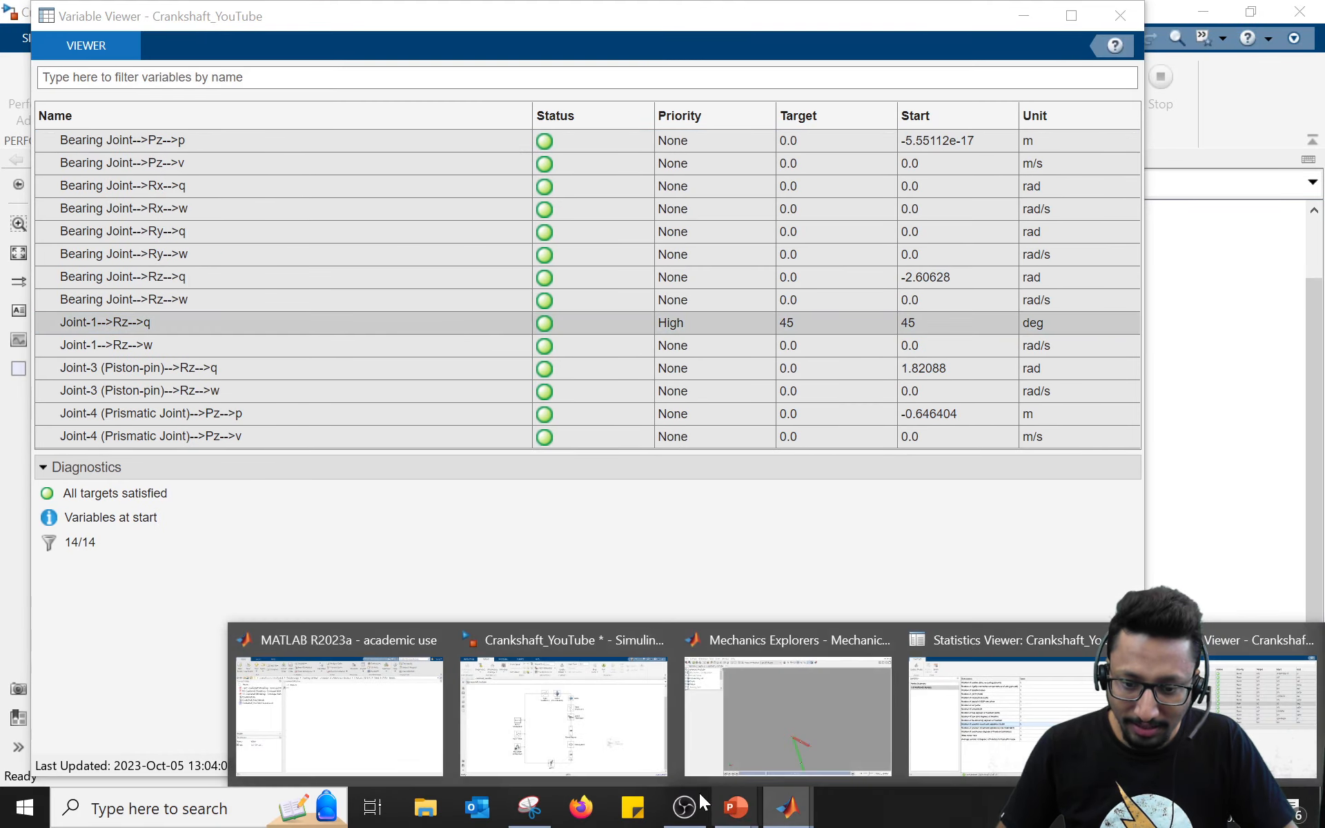
pyautogui.click(733, 747)
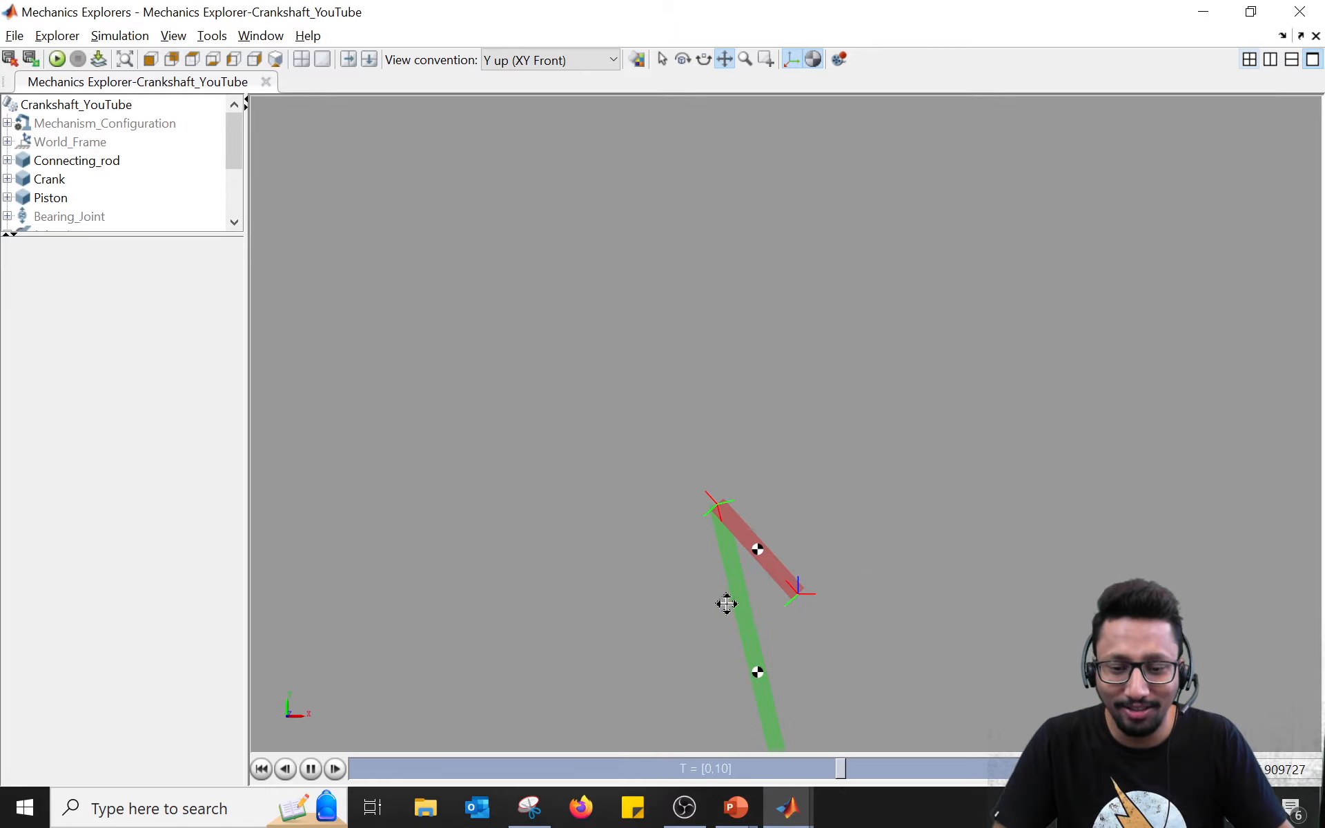
pyautogui.click(261, 769)
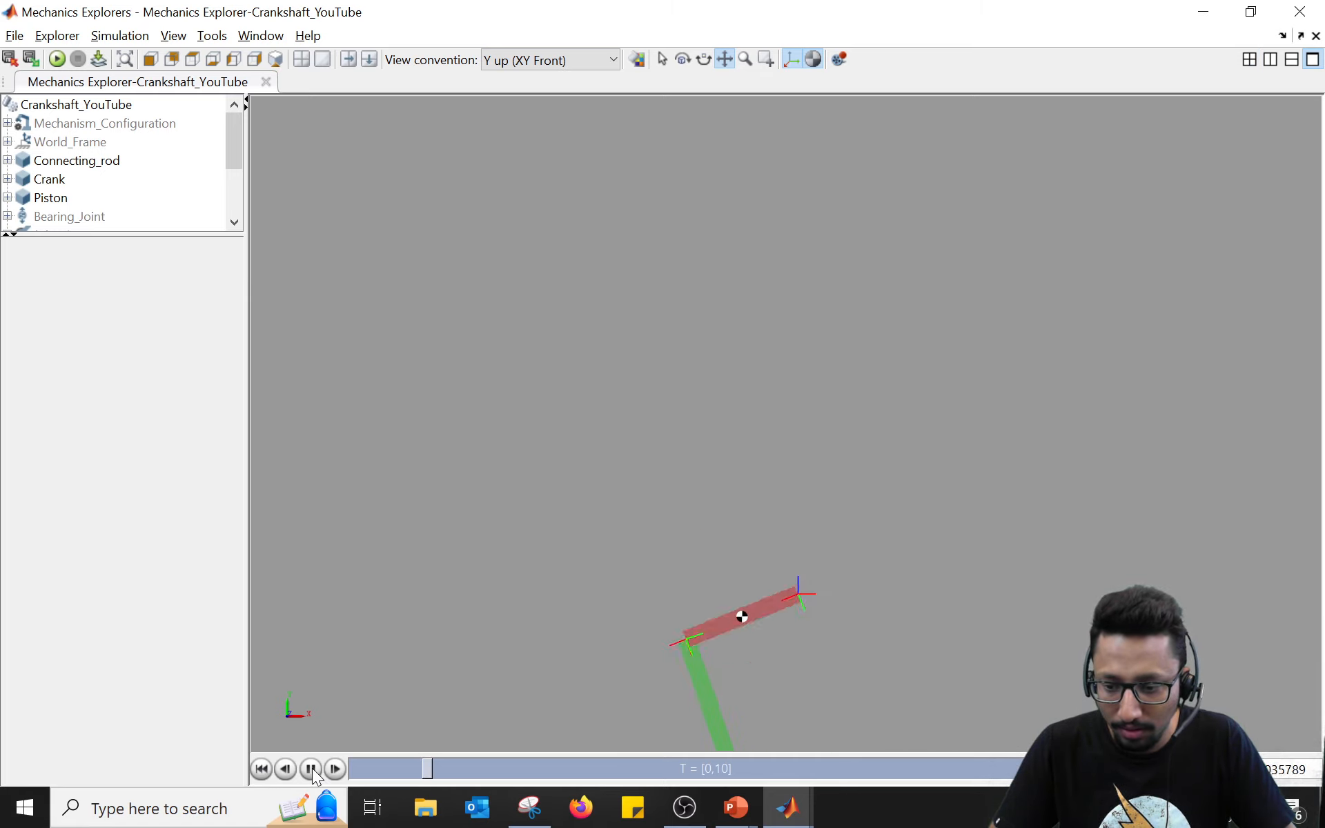
pyautogui.click(312, 769)
pyautogui.click(262, 768)
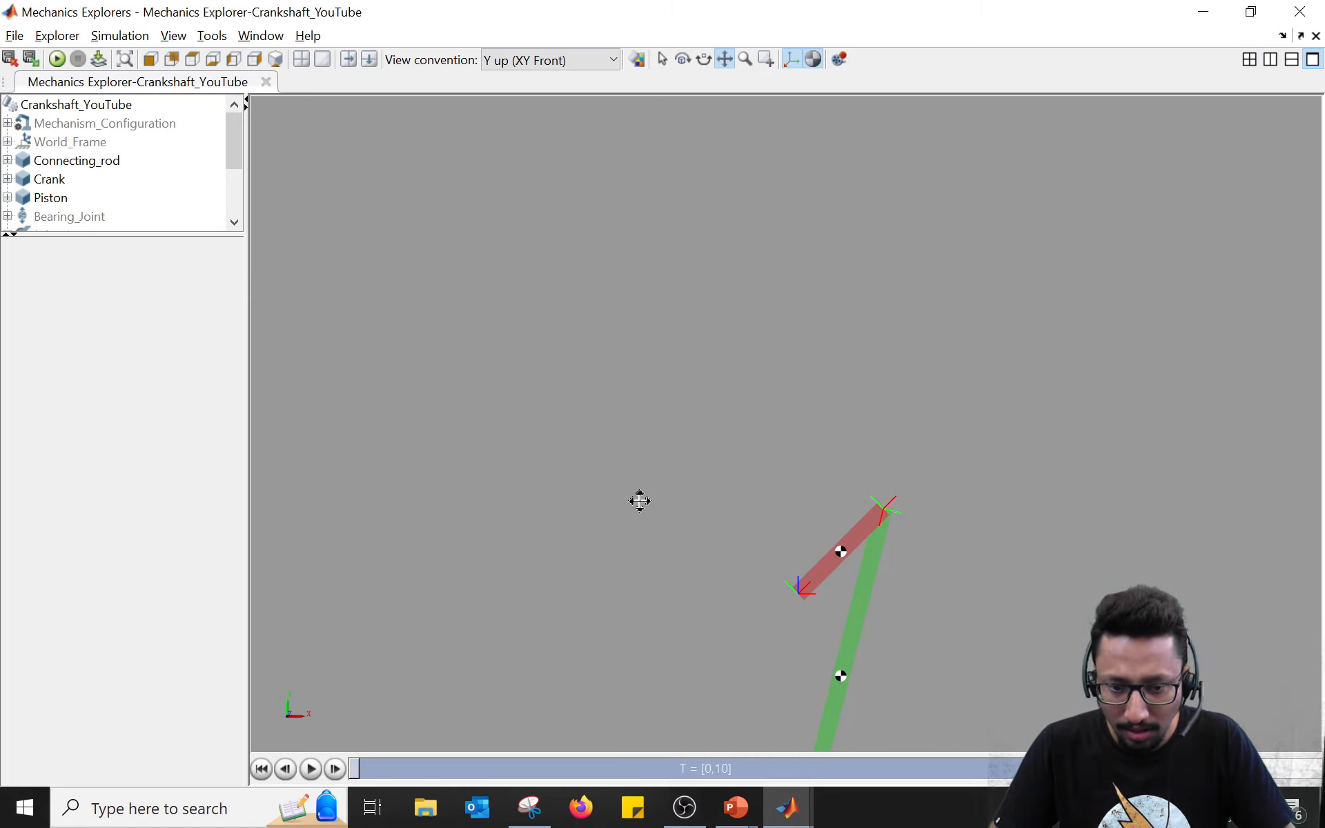
# Step: Compare the mechanism's starting pose with the annotated crankshaft sketch in Snipping Tool, and replay the animation
pyautogui.moveTo(737, 514); pyautogui.dragTo(746, 374)
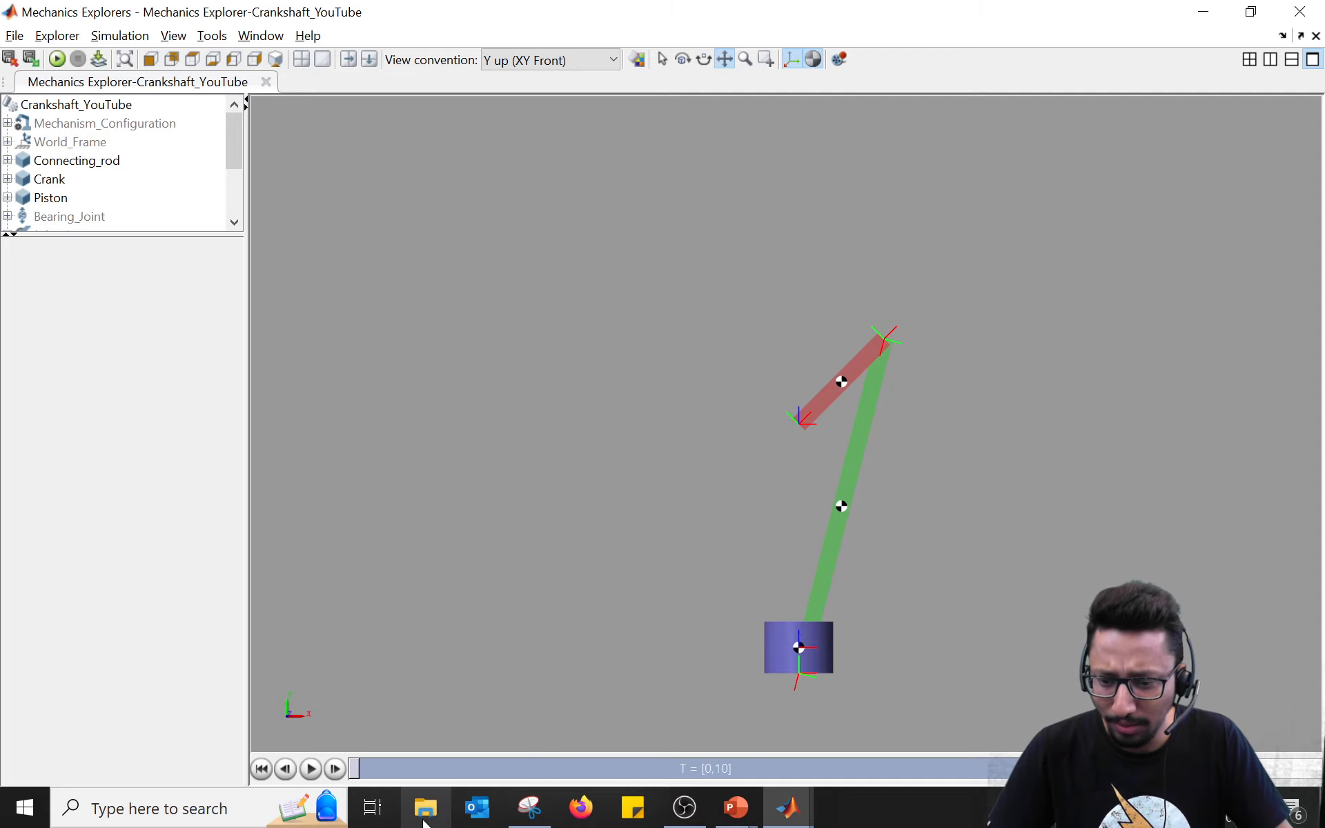
pyautogui.click(528, 818)
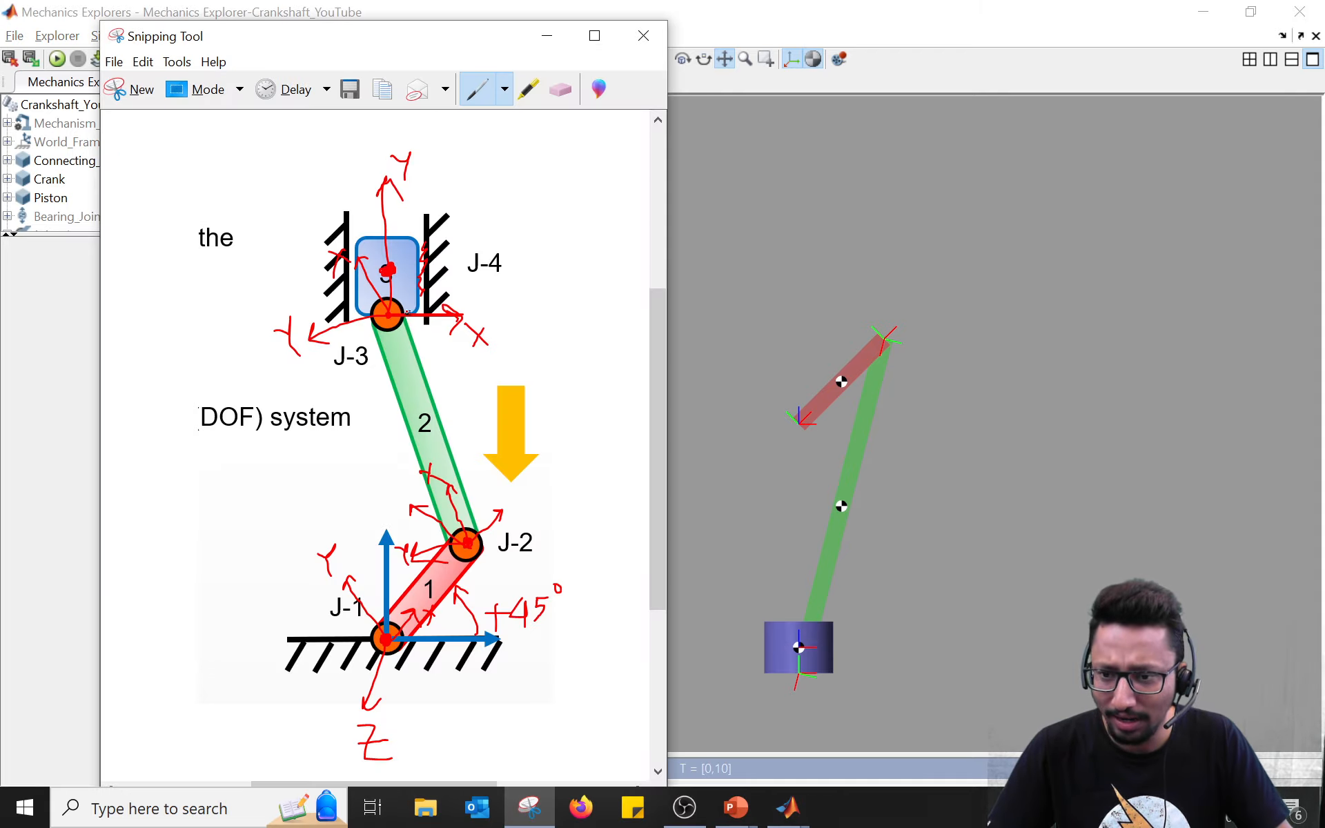
pyautogui.click(541, 33)
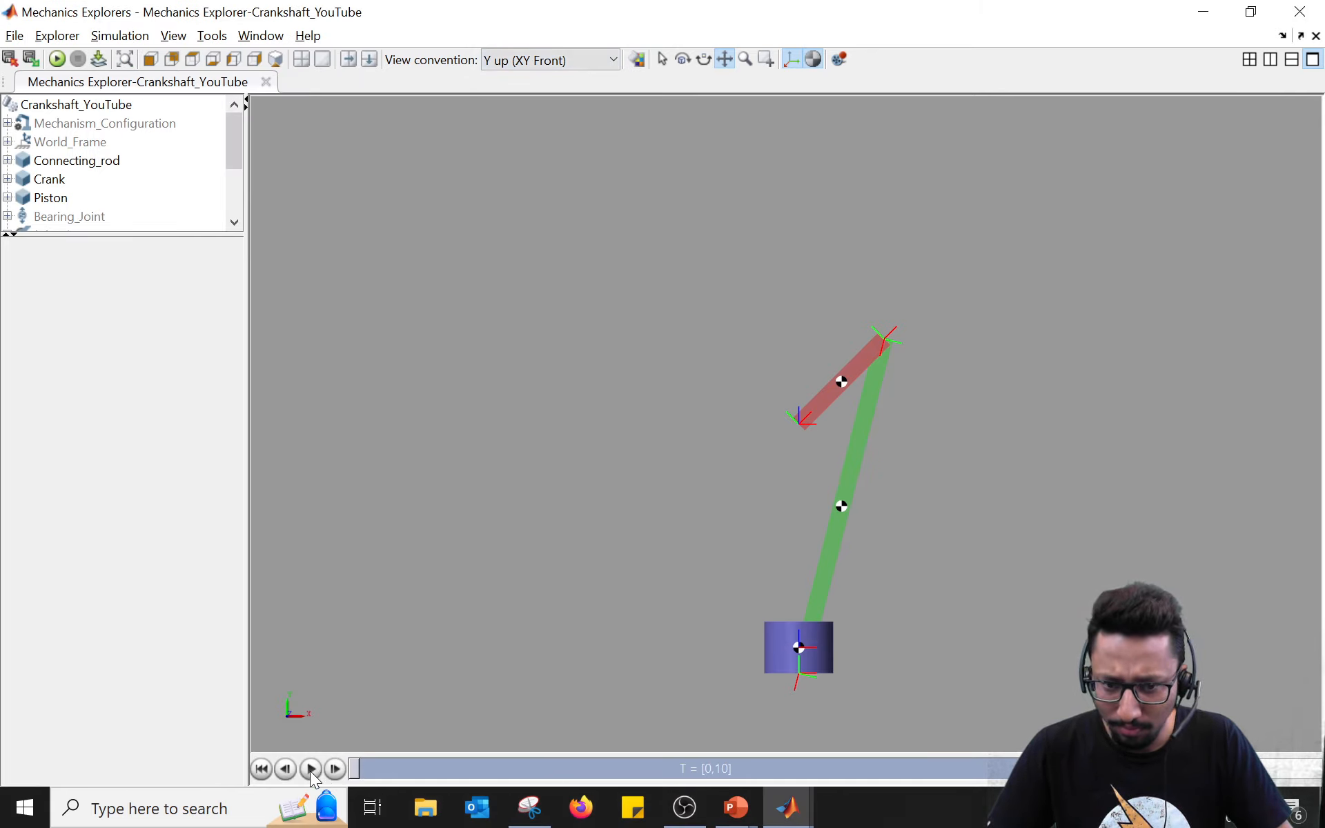
pyautogui.click(311, 771)
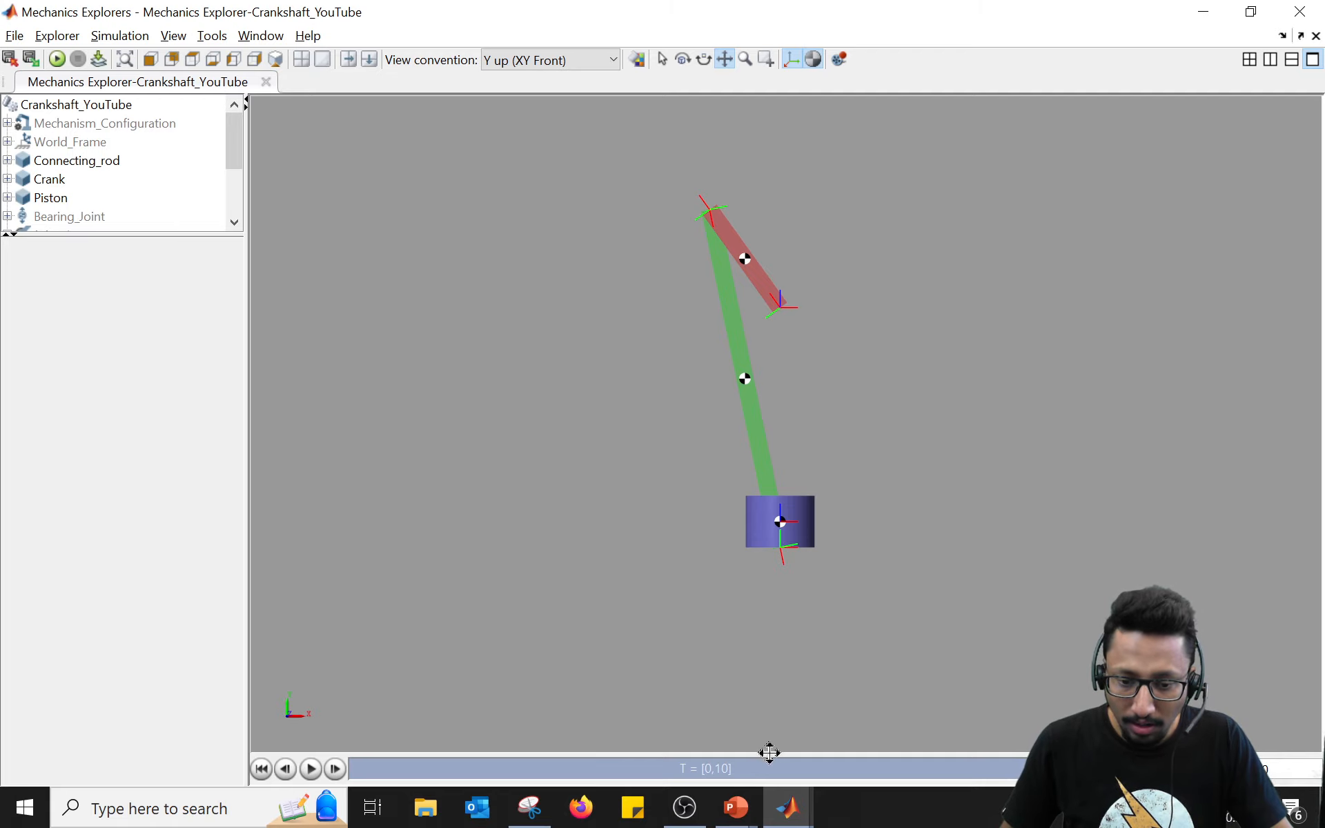
# Step: Return to the Simulink model and enable the position target of Joint-4 (Prismatic Joint)
pyautogui.moveTo(787, 806)
pyautogui.click(603, 737)
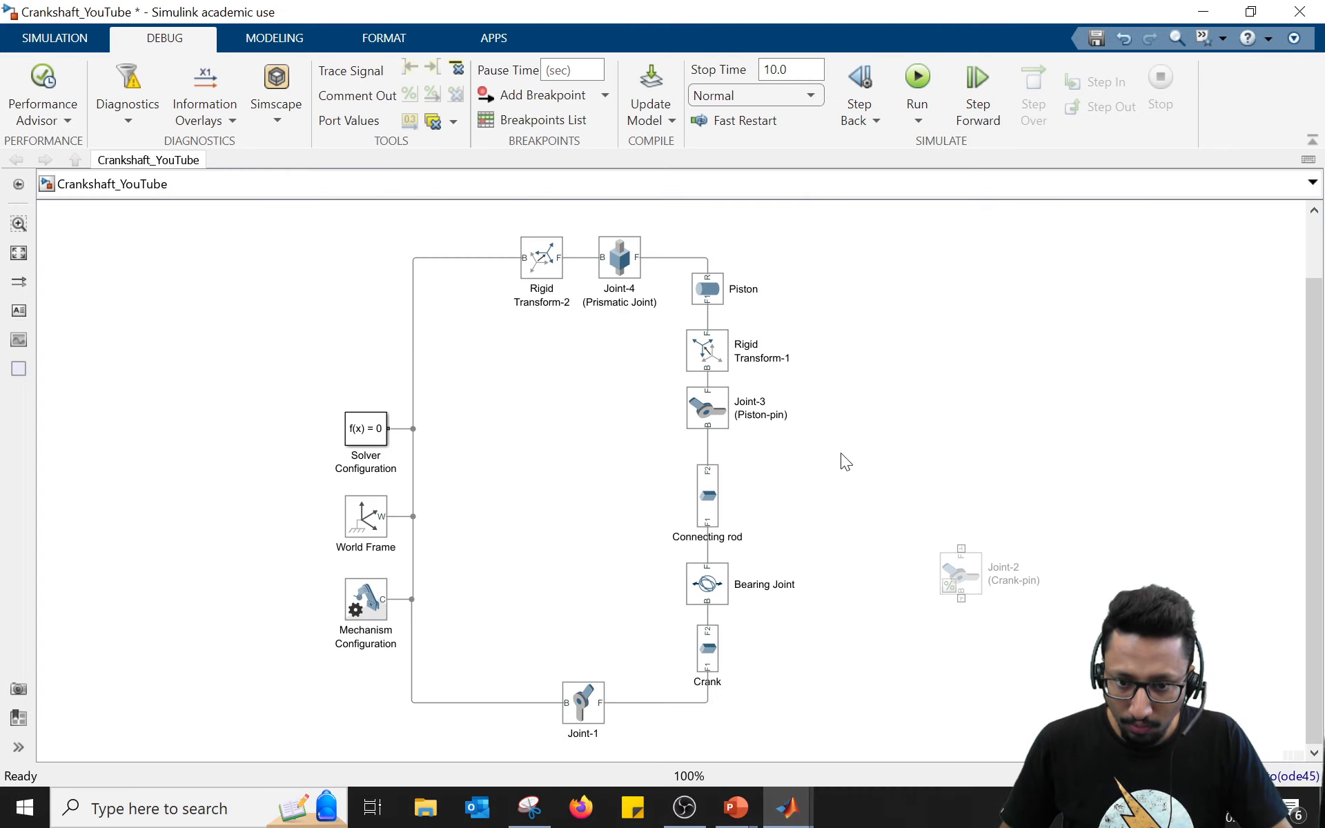
pyautogui.click(635, 263)
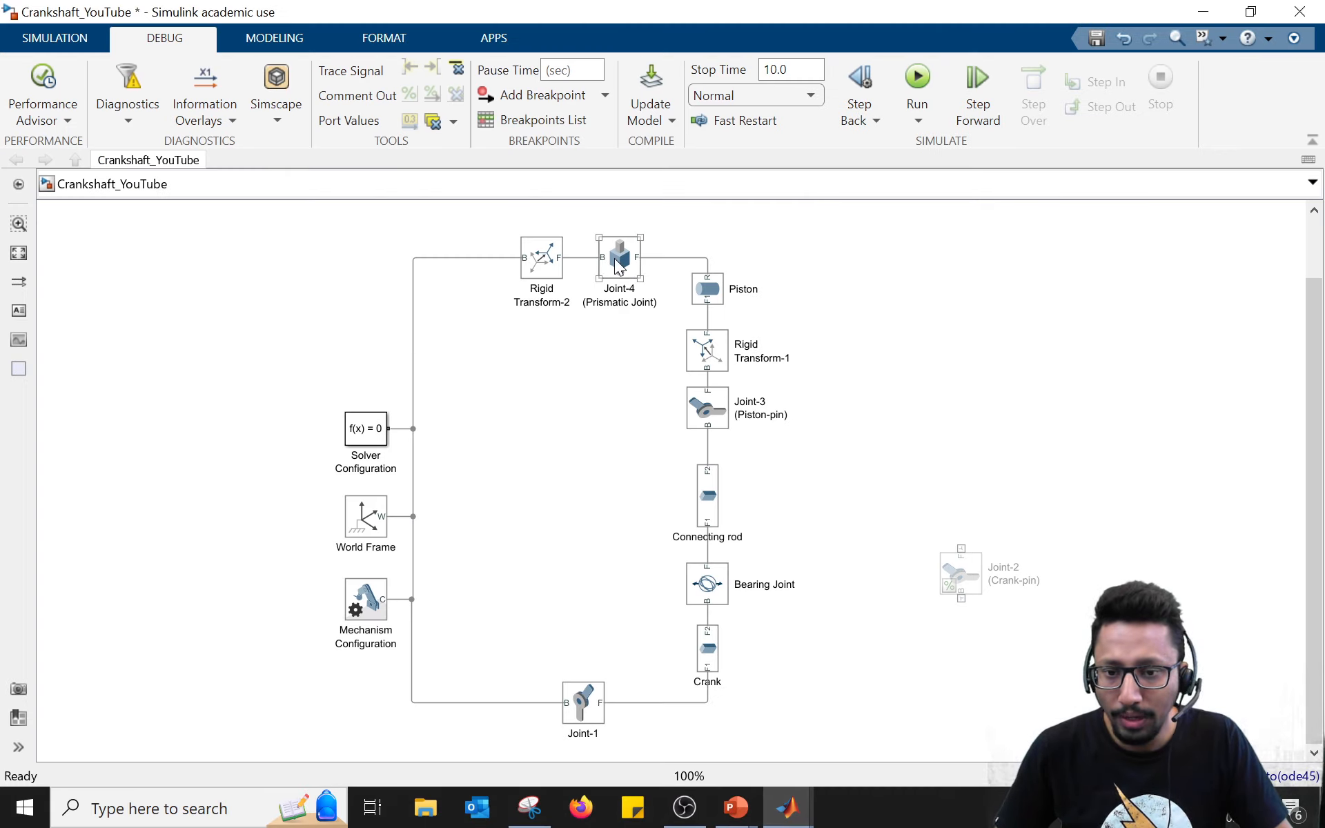
pyautogui.doubleClick(614, 258)
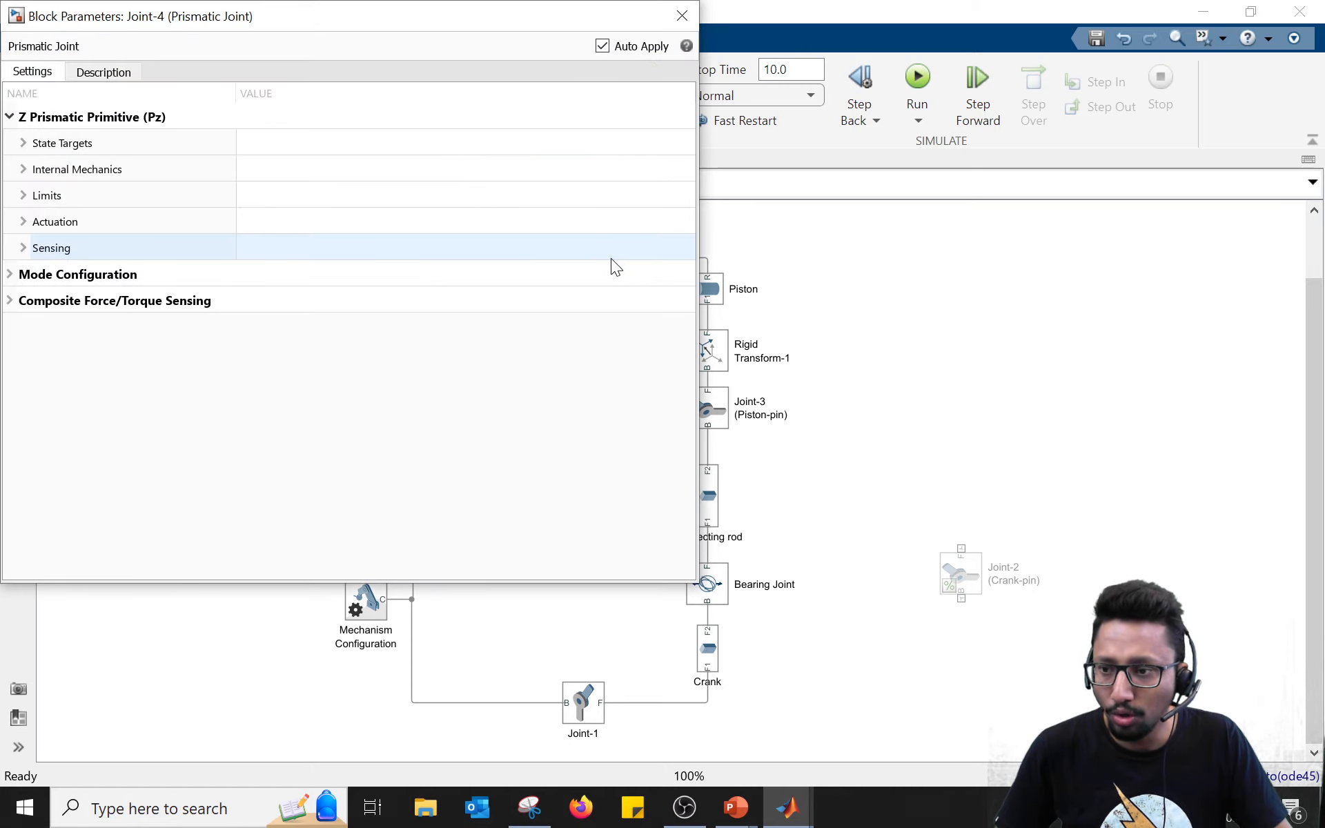
pyautogui.click(22, 143)
pyautogui.click(54, 169)
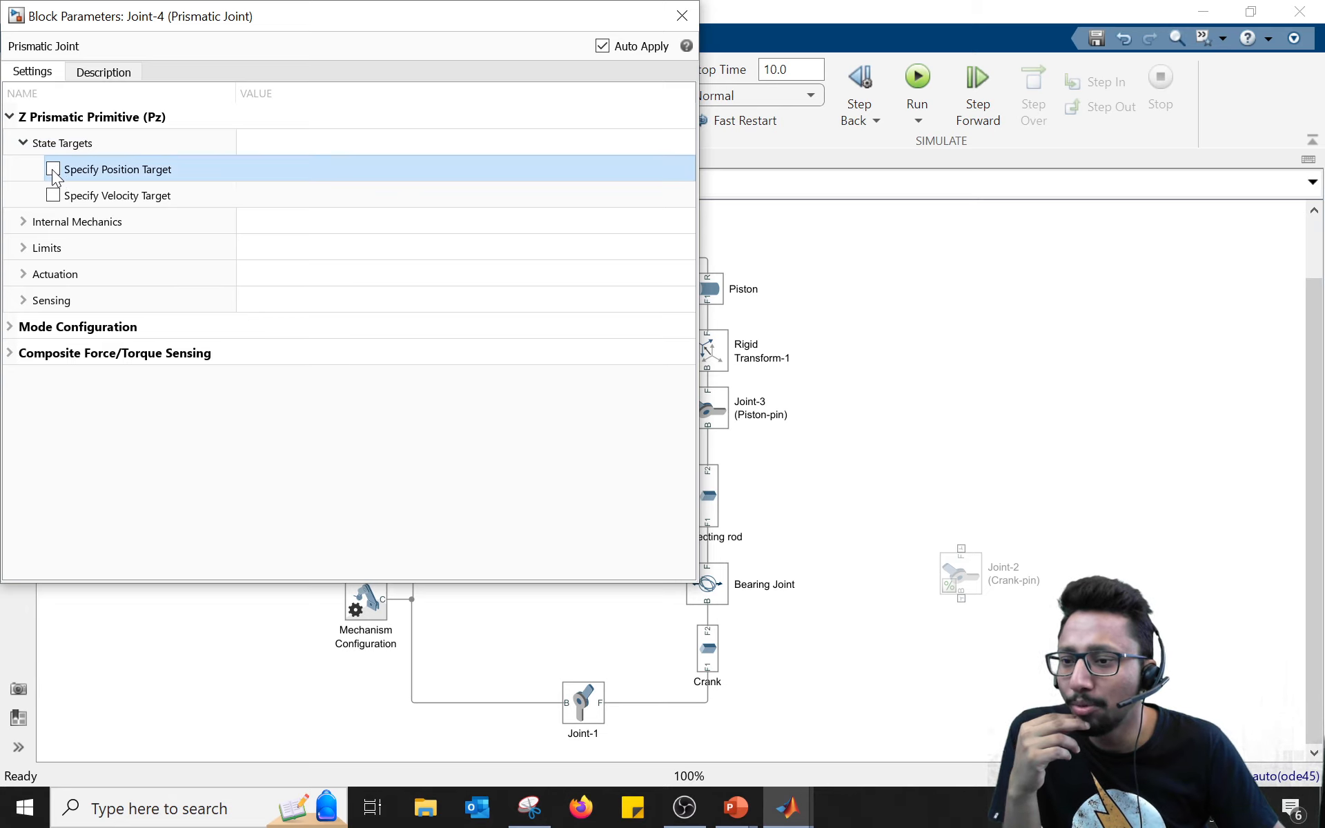
# Step: Mark the vertical distances from J-1 to J-3 and up to the piston centre on the Snipping Tool sketch, placing it beside the Joint-4 parameters
pyautogui.click(530, 807)
pyautogui.moveTo(235, 644)
pyautogui.mouseDown()
pyautogui.moveTo(243, 325)
pyautogui.moveTo(230, 329)
pyautogui.moveTo(263, 331)
pyautogui.mouseUp()
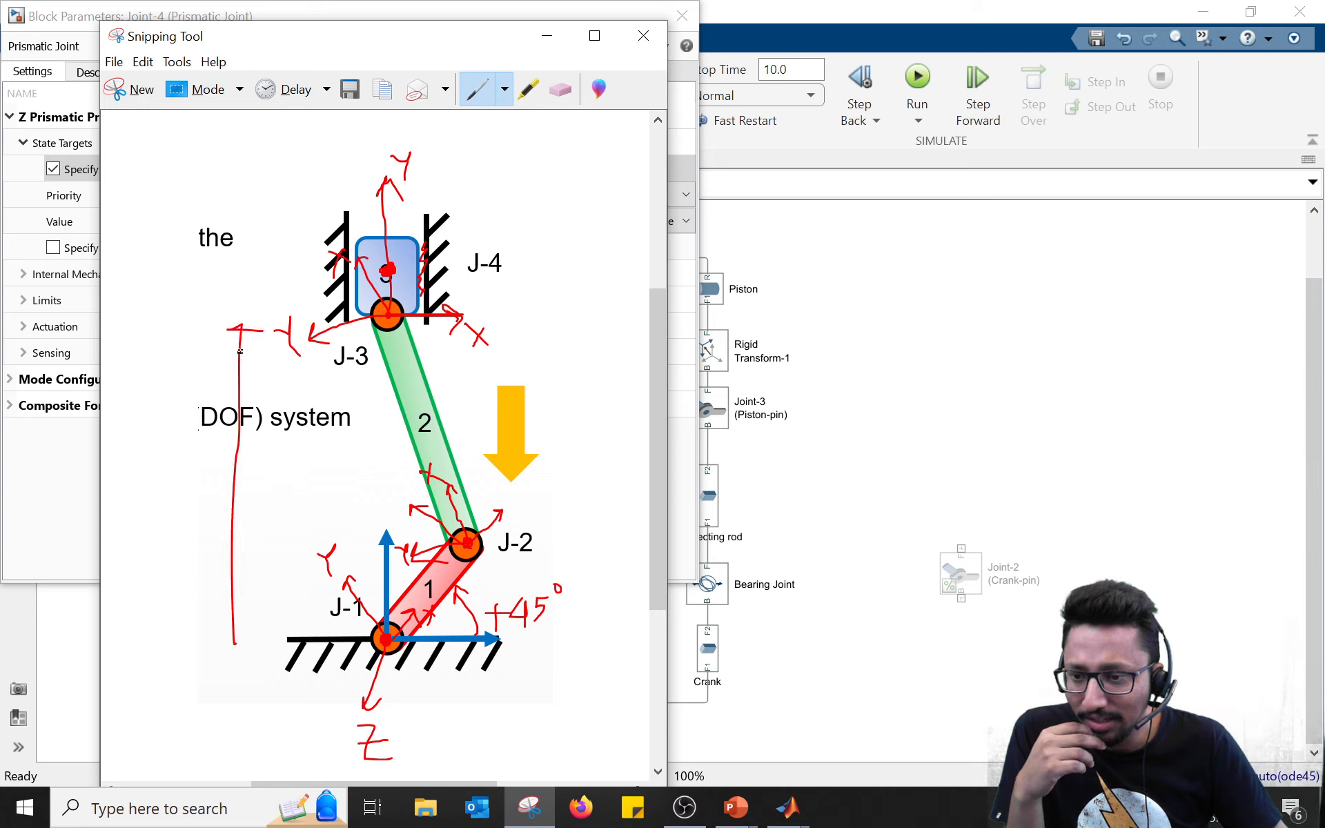
pyautogui.moveTo(220, 642); pyautogui.dragTo(263, 642)
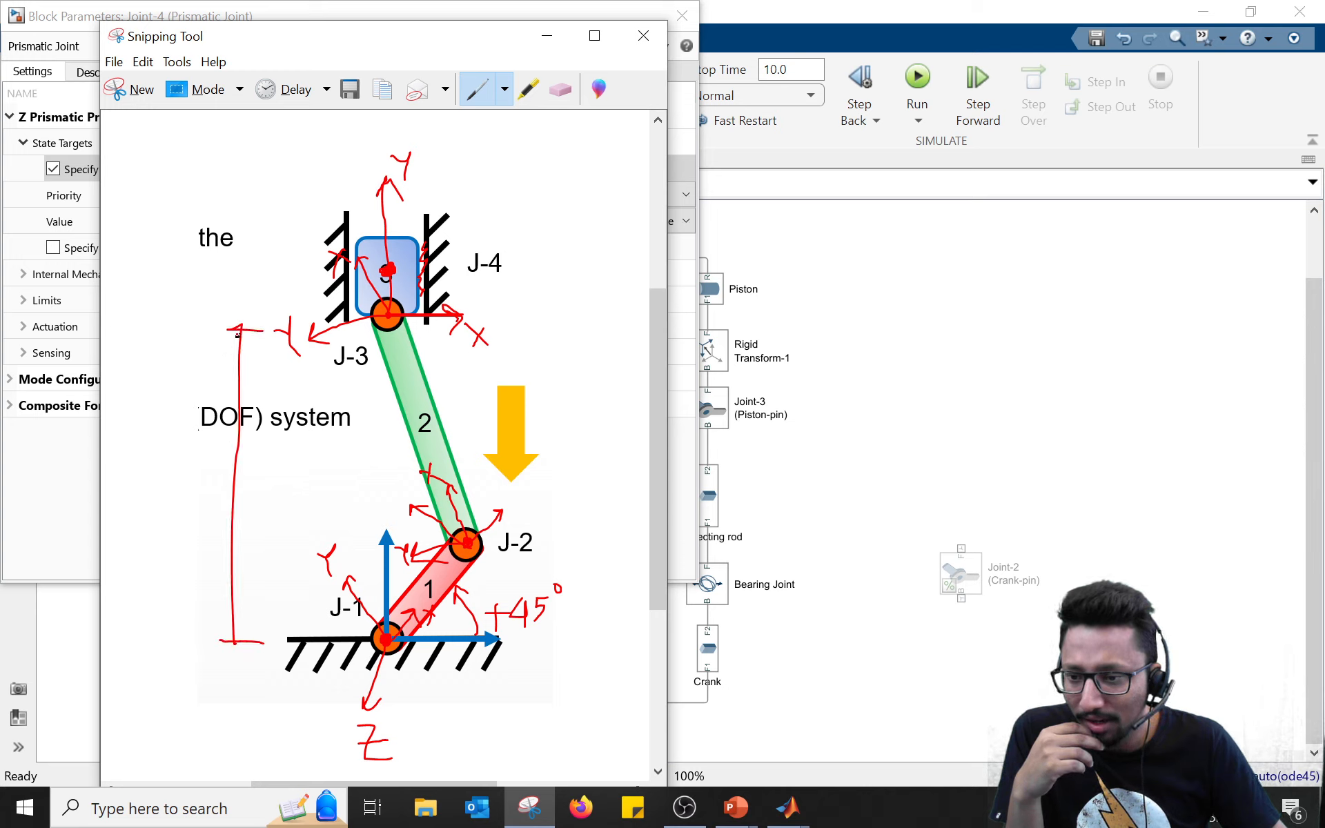
pyautogui.moveTo(235, 346); pyautogui.dragTo(250, 355)
pyautogui.moveTo(222, 628)
pyautogui.mouseDown()
pyautogui.moveTo(235, 640)
pyautogui.moveTo(245, 607)
pyautogui.mouseUp()
pyautogui.moveTo(365, 36); pyautogui.dragTo(981, 21)
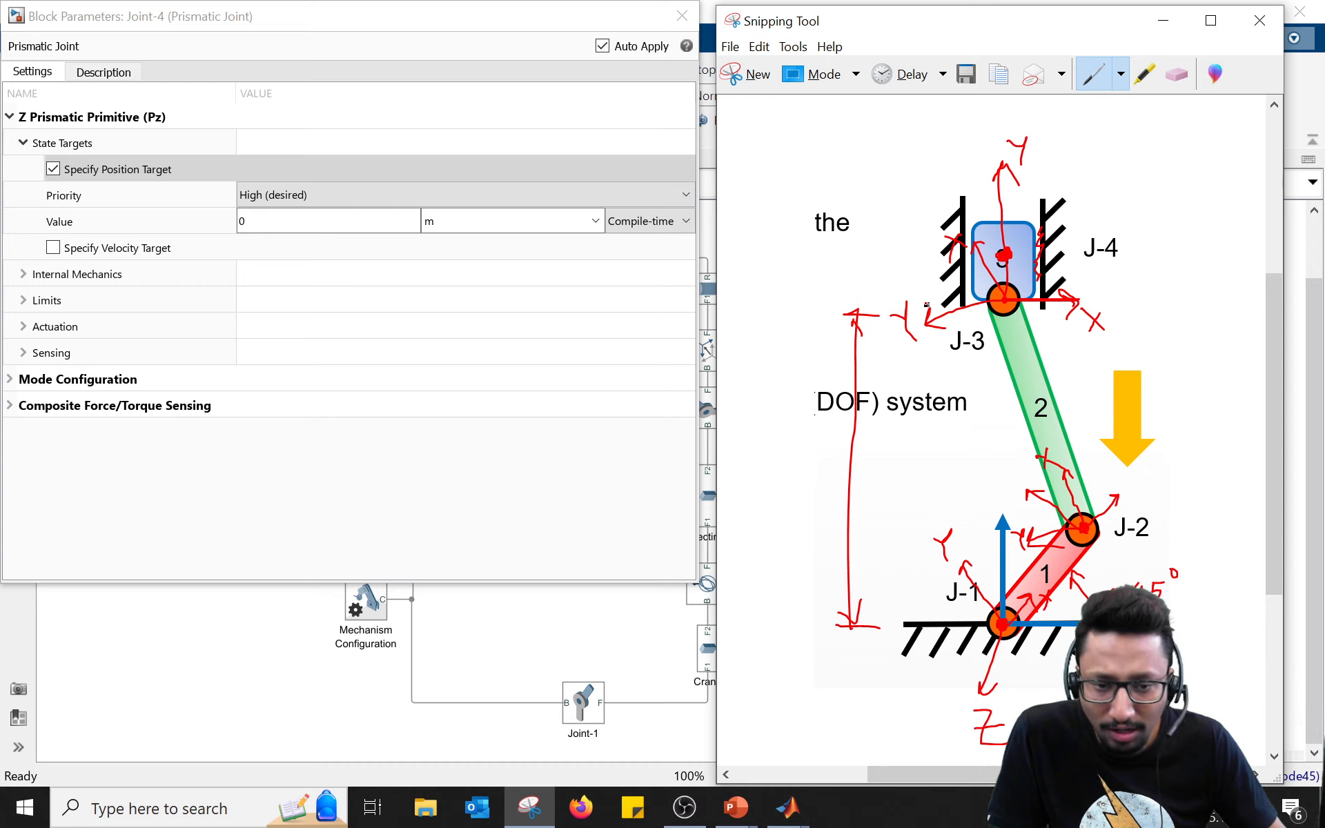
pyautogui.moveTo(832, 255)
pyautogui.mouseDown()
pyautogui.moveTo(895, 255)
pyautogui.moveTo(864, 257)
pyautogui.moveTo(857, 321)
pyautogui.moveTo(863, 255)
pyautogui.moveTo(874, 273)
pyautogui.mouseUp()
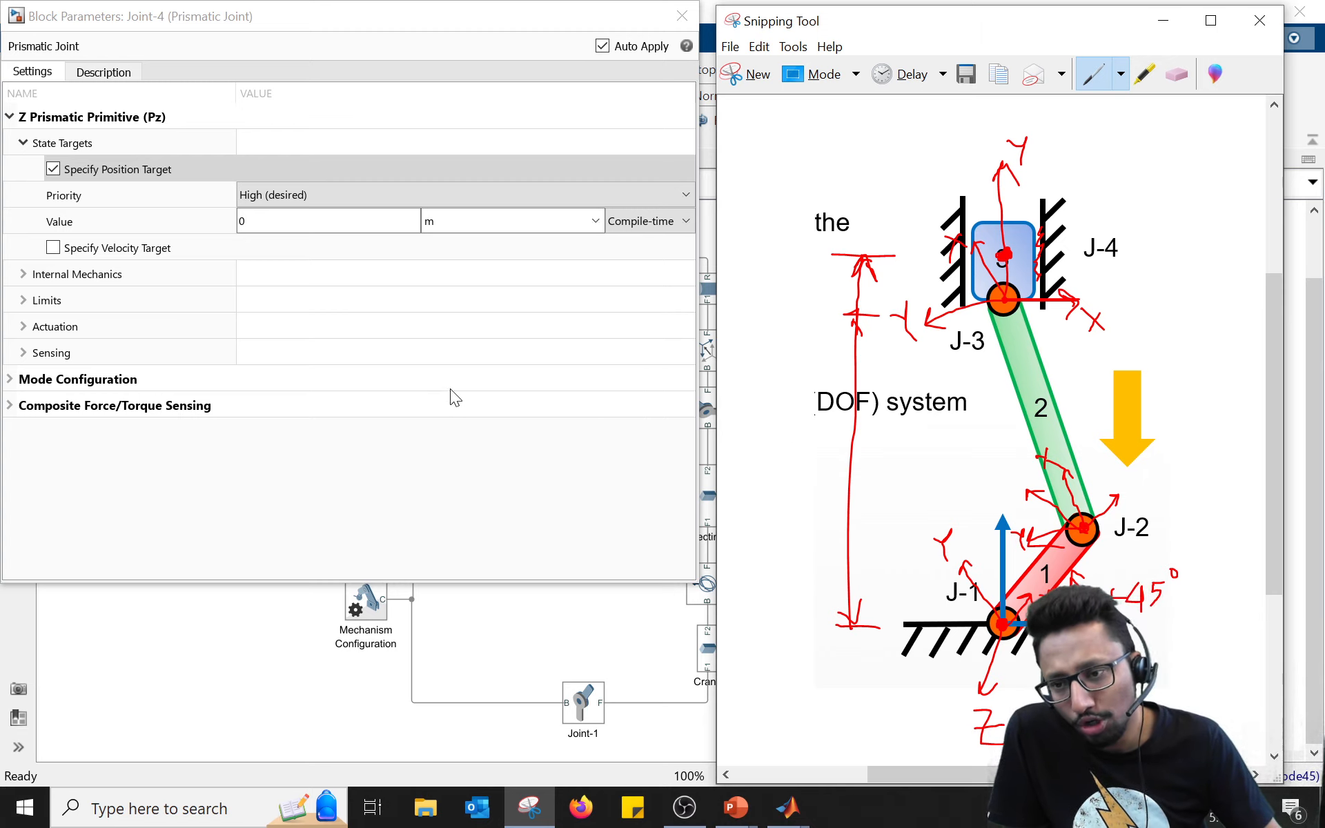
# Step: Set Joint-4's position target to 1.3 m with Low (approximate) priority, and close its parameters
pyautogui.click(301, 222)
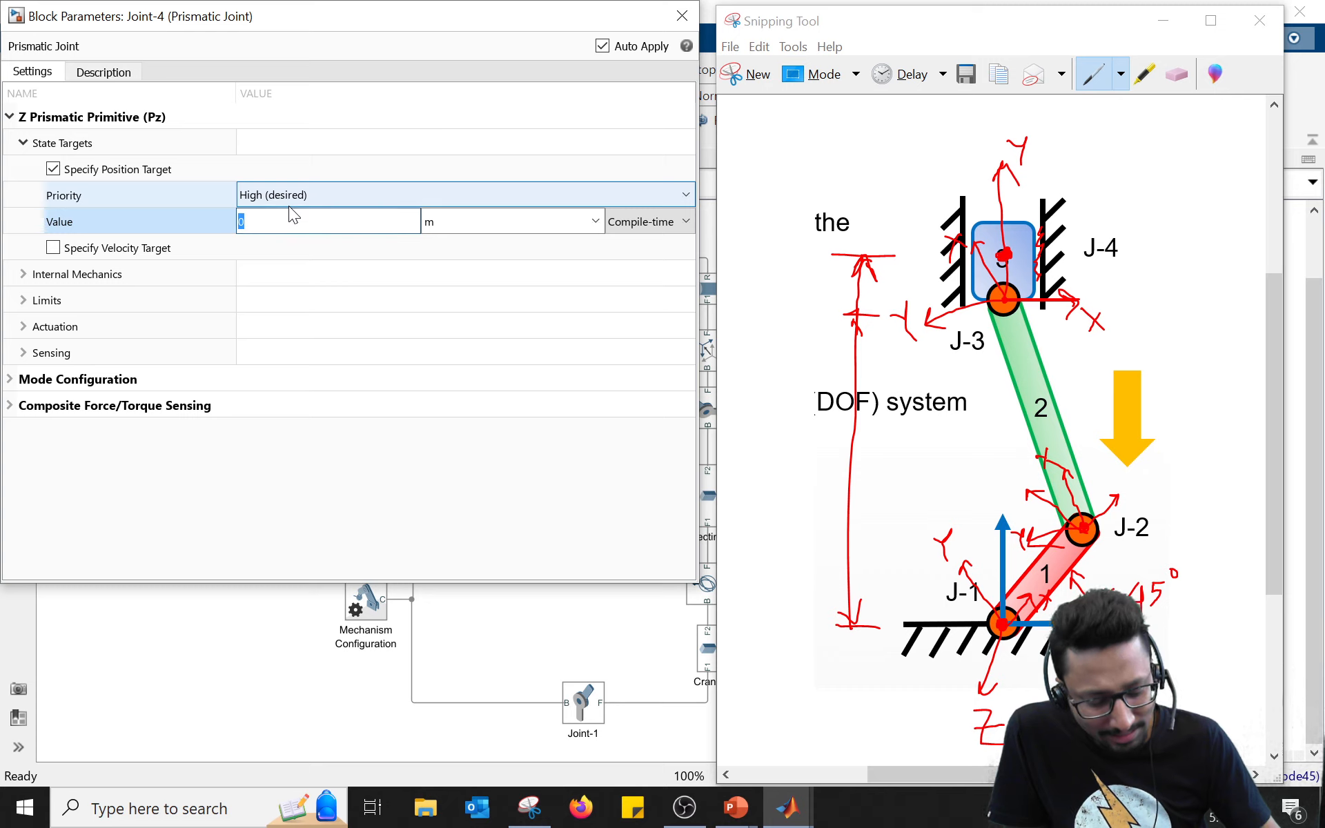
pyautogui.write('1.')
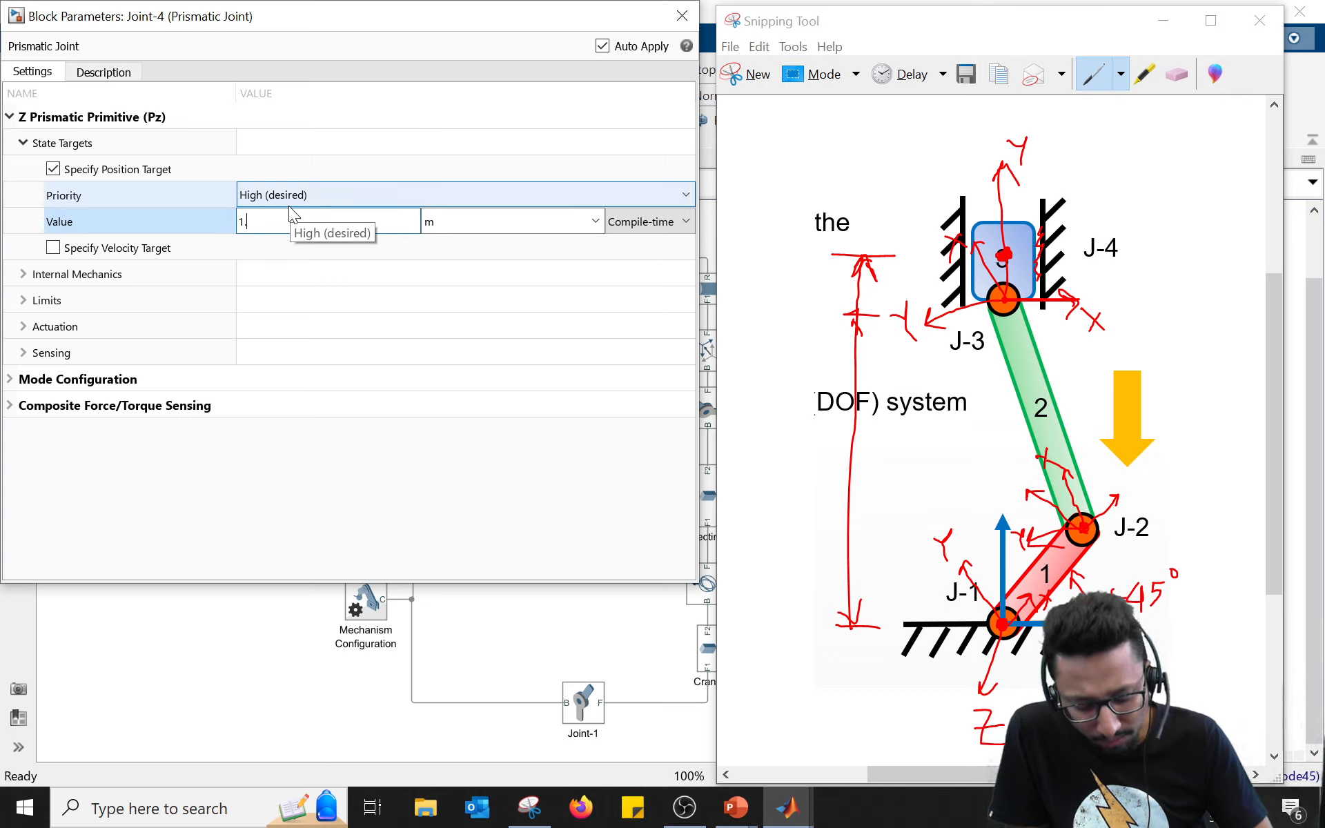
pyautogui.write('4')
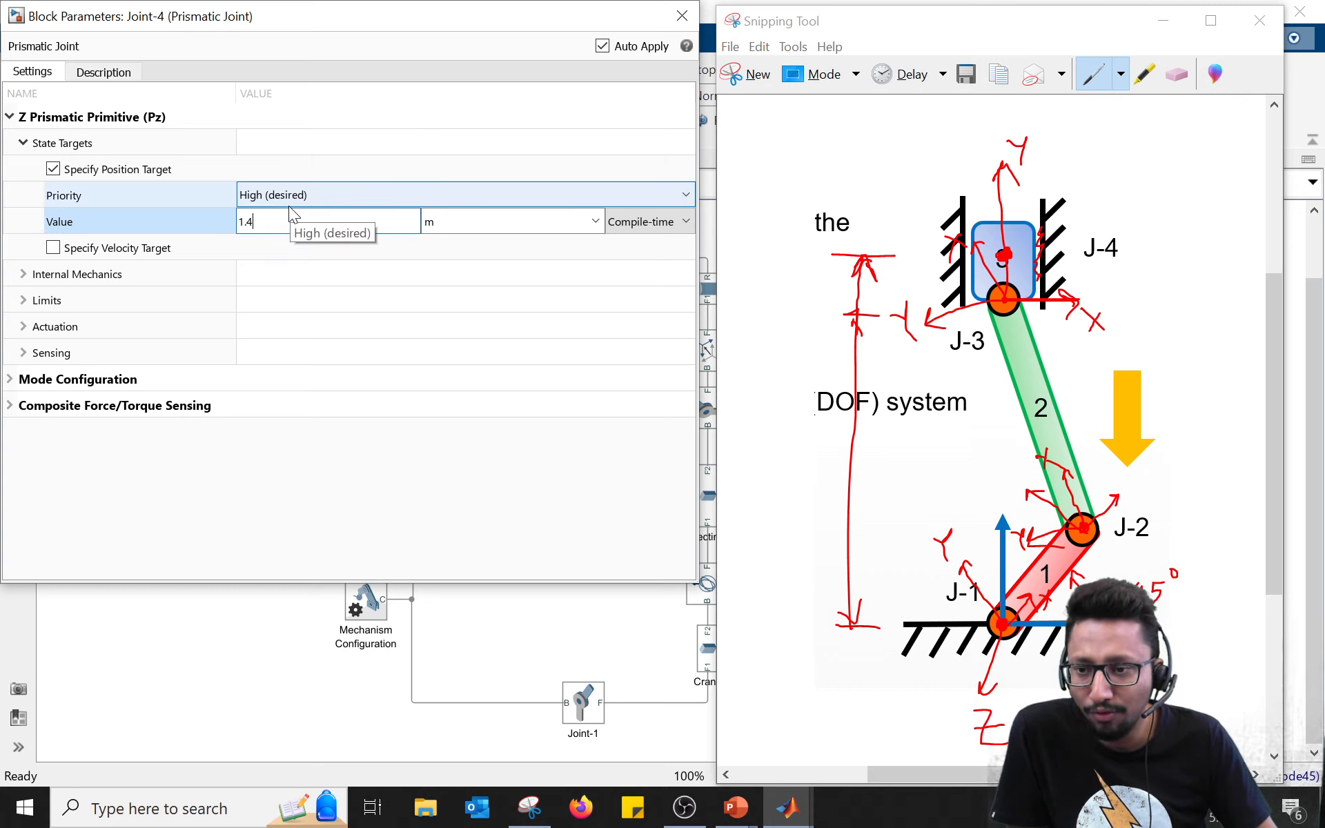
pyautogui.click(294, 196)
pyautogui.click(290, 235)
pyautogui.click(294, 221)
pyautogui.press('BackSpace')
pyautogui.write('3')
pyautogui.press('Return')
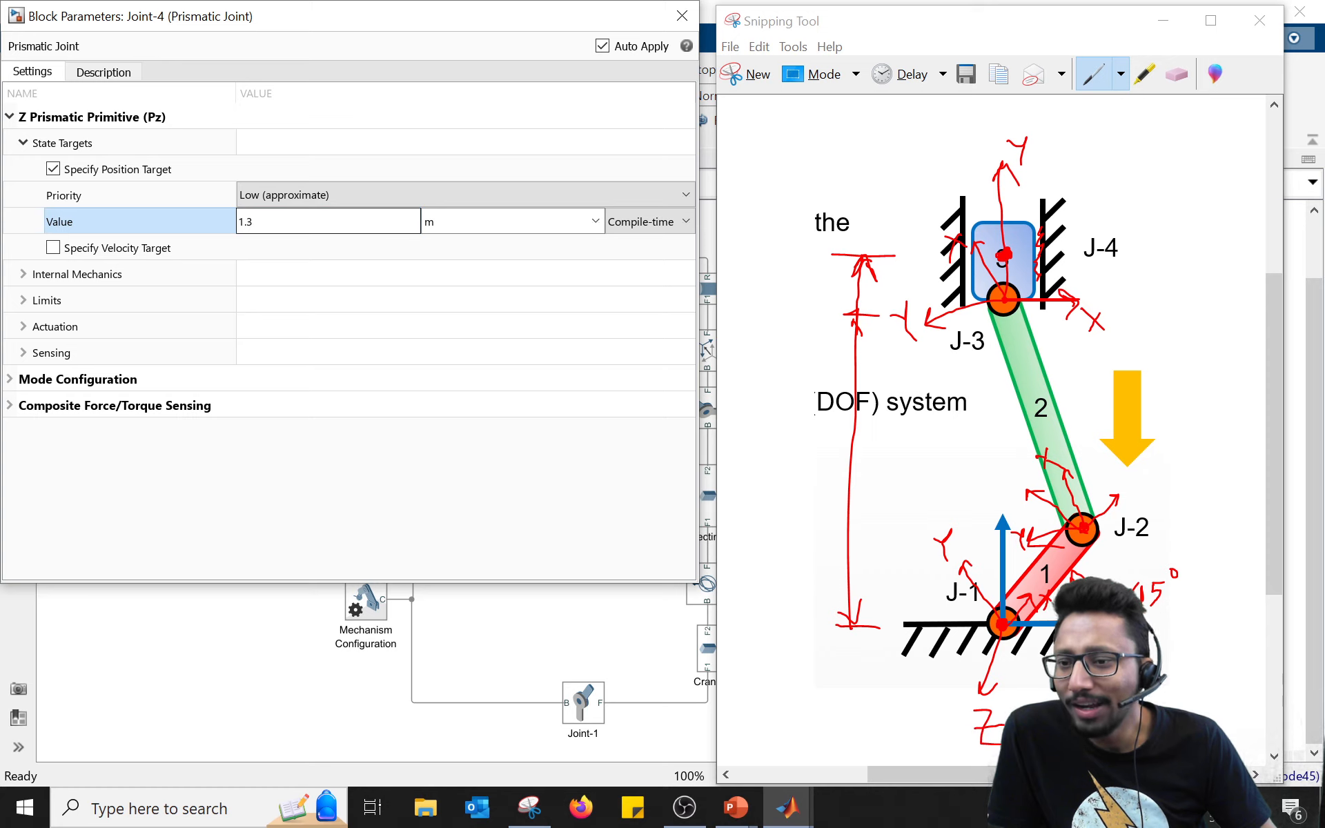
pyautogui.click(682, 16)
pyautogui.click(288, 349)
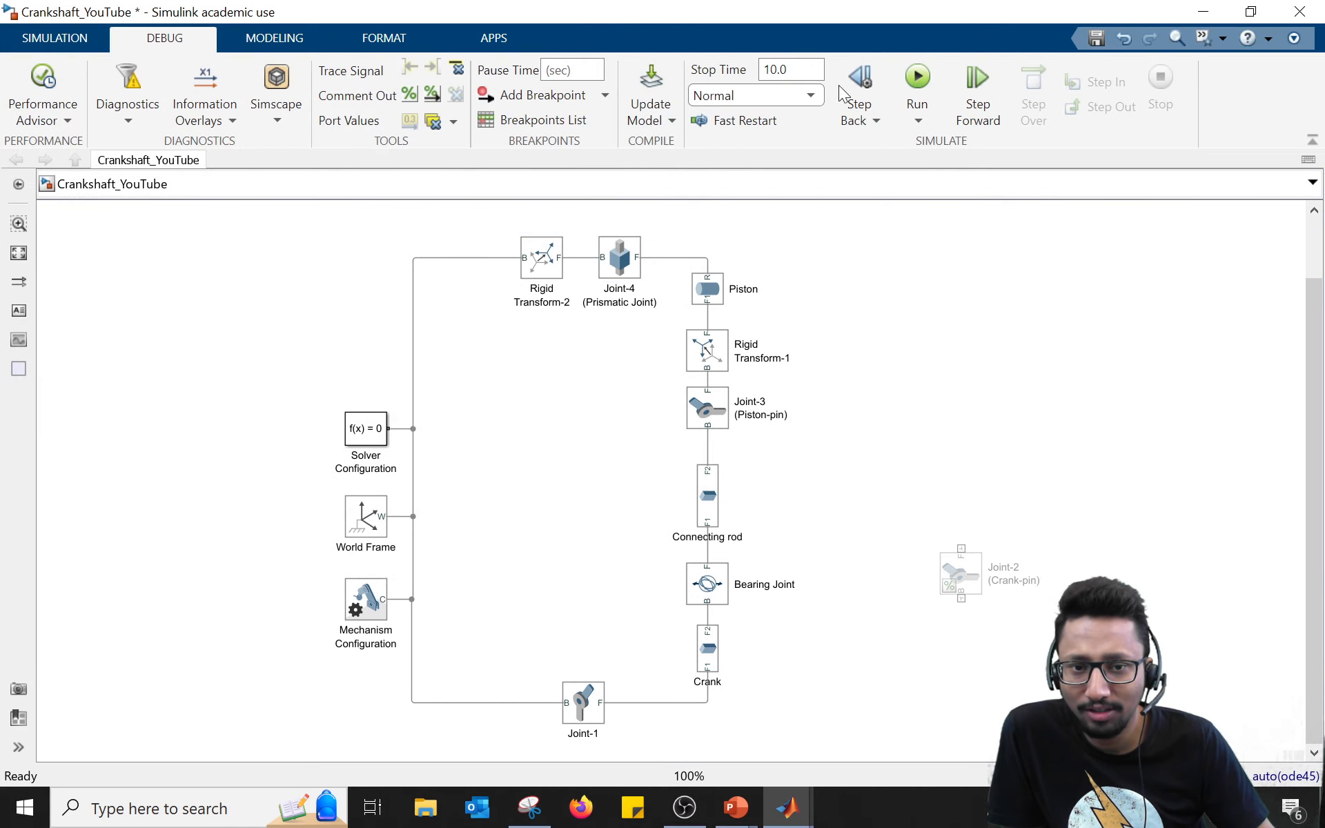
# Step: Rerun the simulation, compare the starting pose with the Snipping Tool sketch, and play the animation in Mechanics Explorer
pyautogui.click(917, 80)
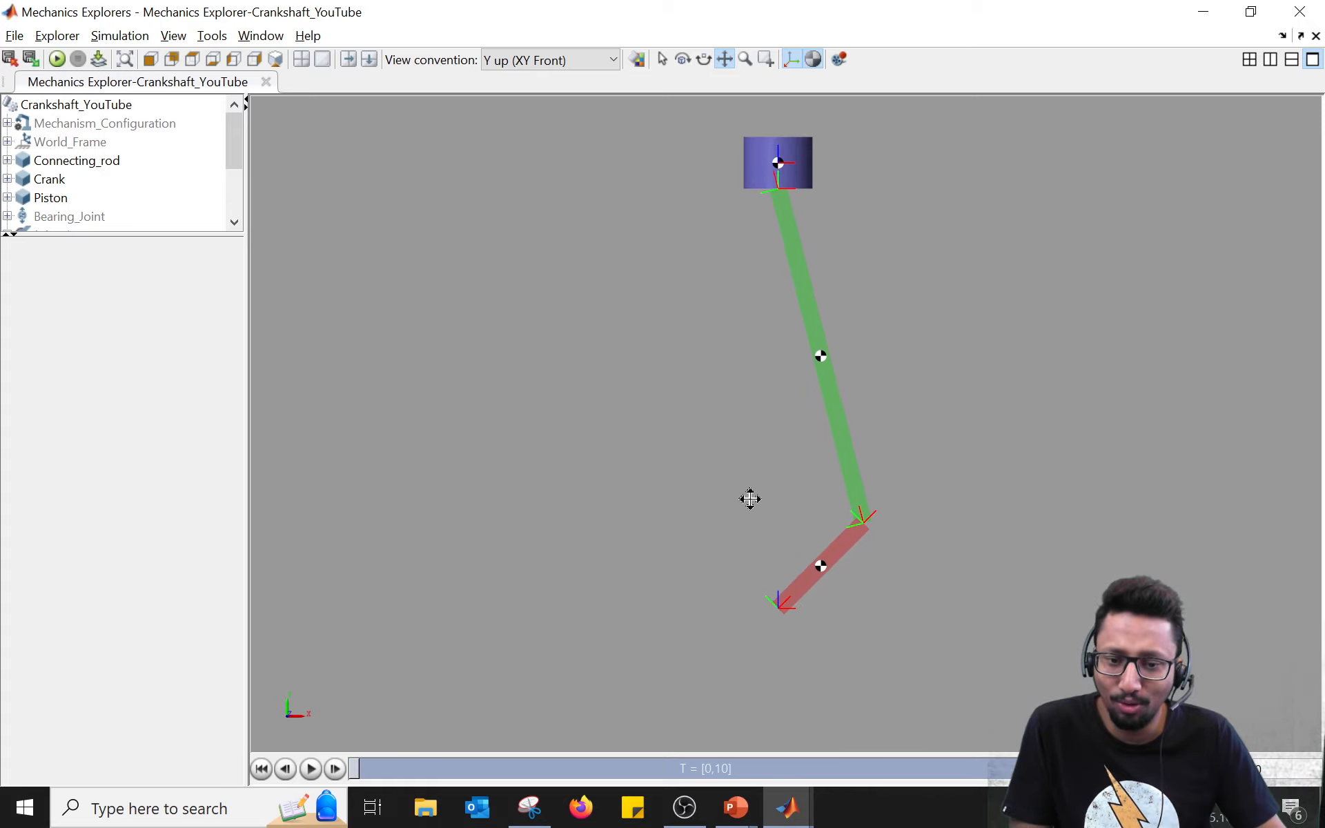
pyautogui.click(530, 807)
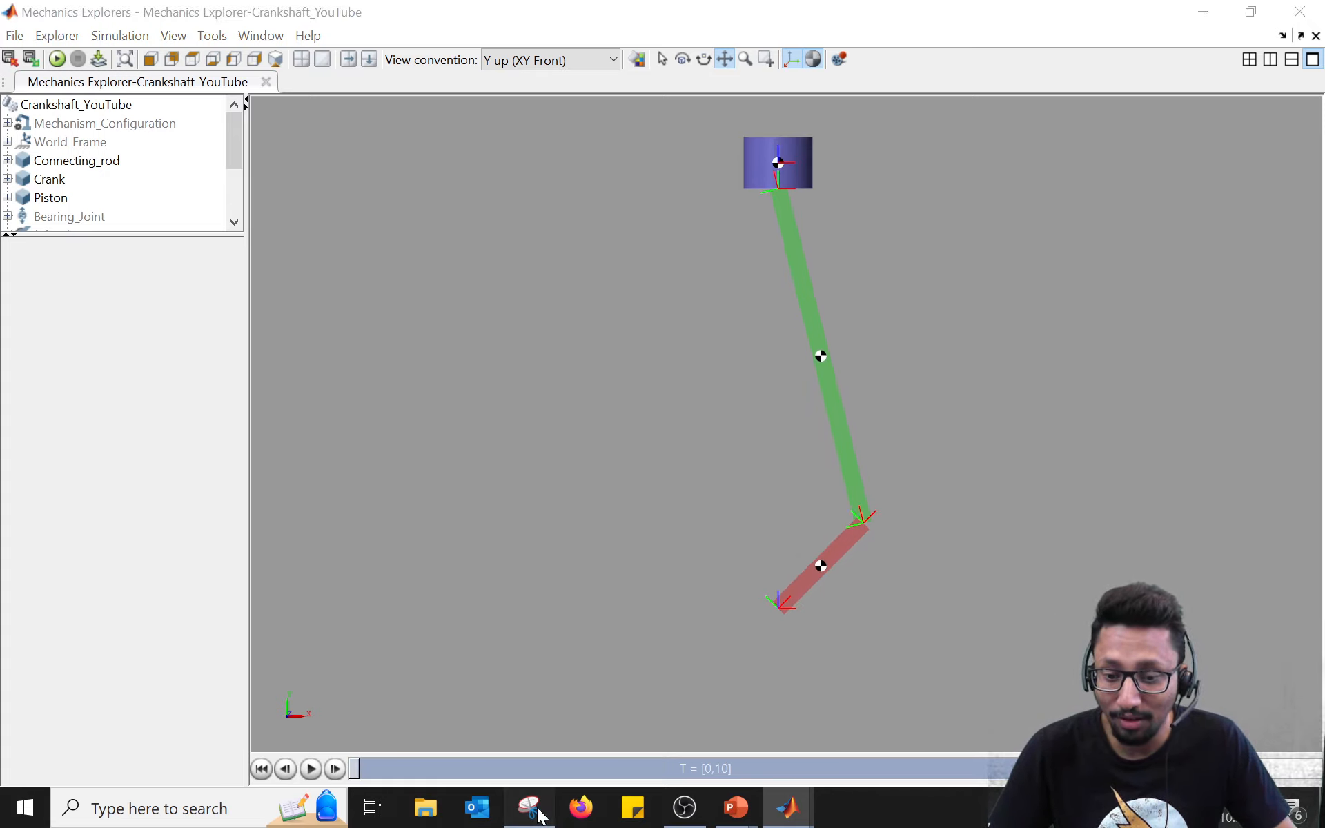
pyautogui.moveTo(1028, 31); pyautogui.dragTo(350, 29)
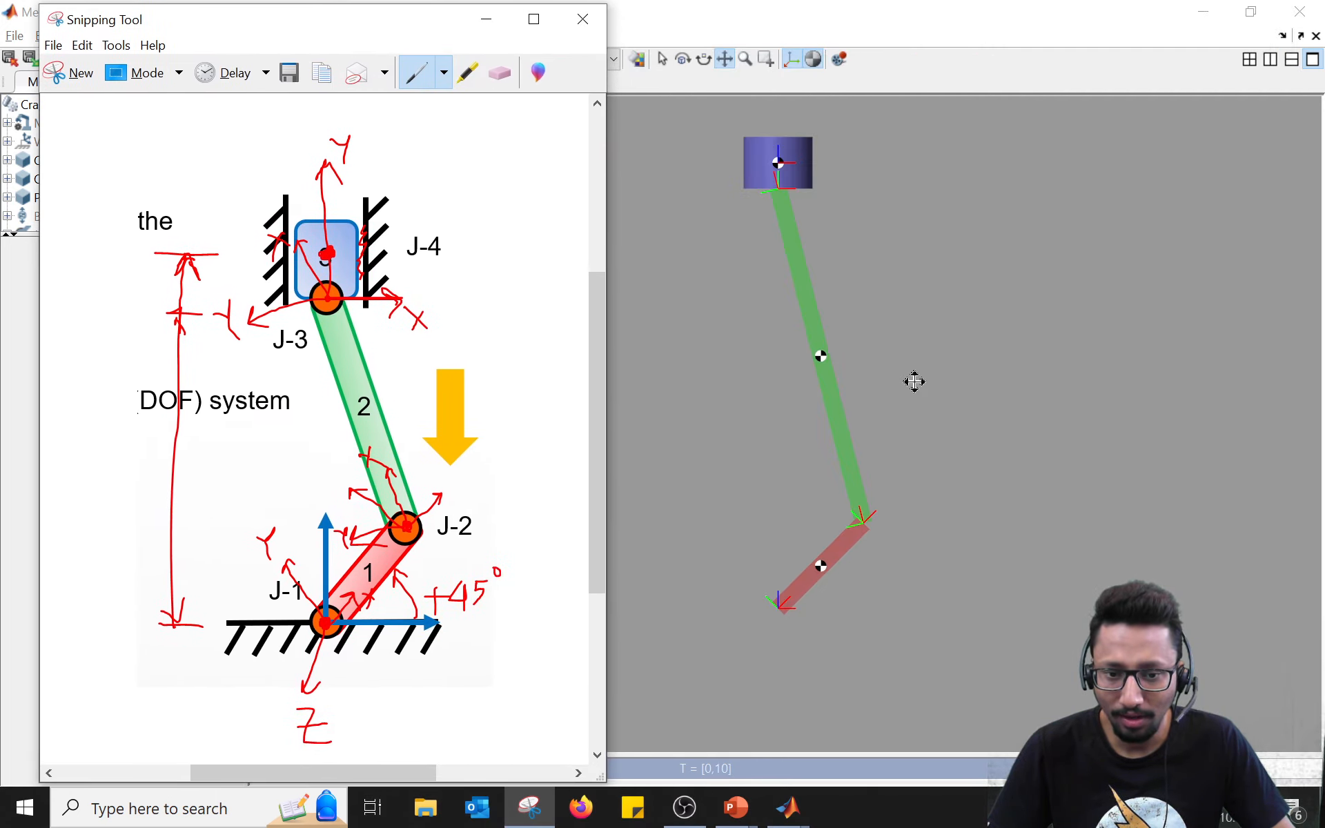
pyautogui.click(696, 585)
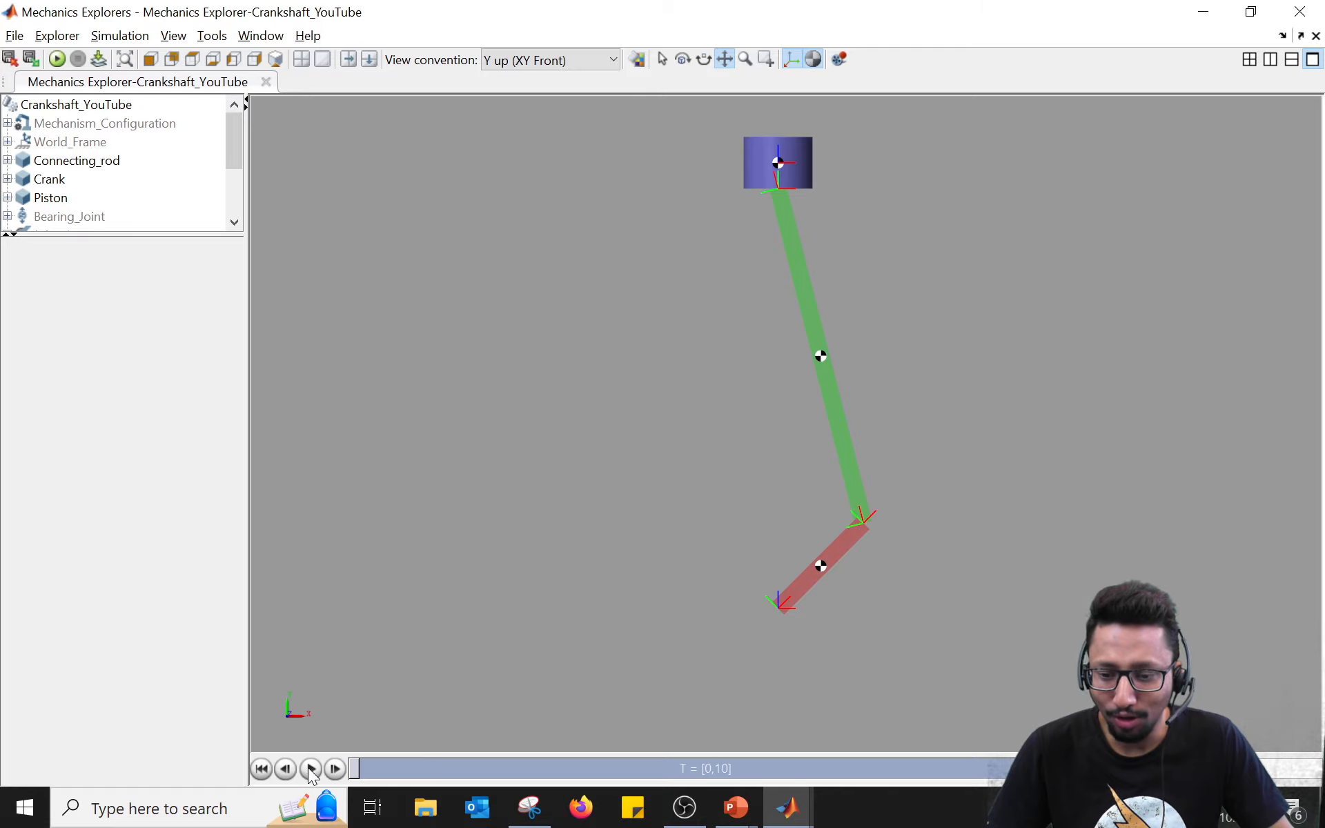
pyautogui.click(311, 768)
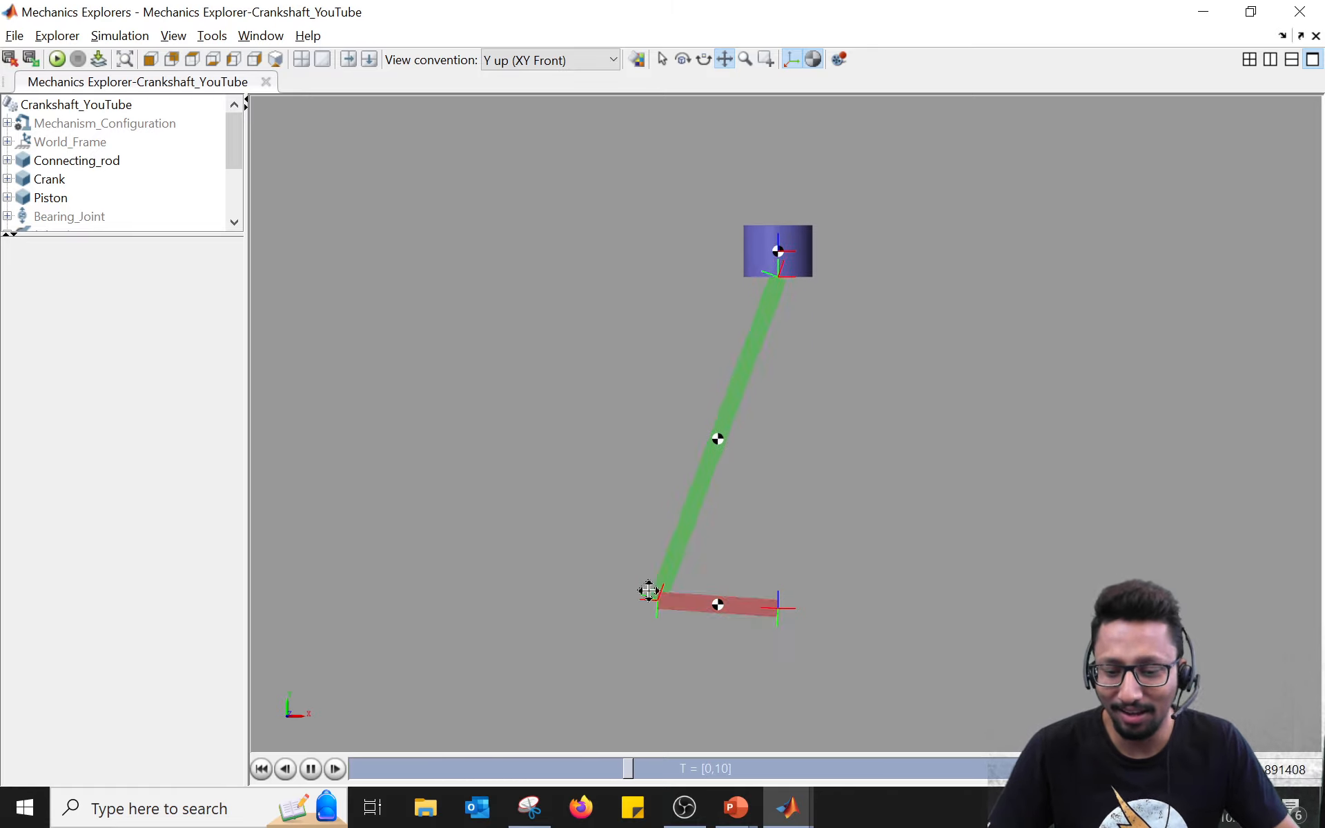
# Step: Return to the Simulink model, rename the Bearing Joint block as "Joint-2 (Crank-pin: Bearing Joint)" on two lines, and save the model
pyautogui.click(787, 807)
pyautogui.click(788, 724)
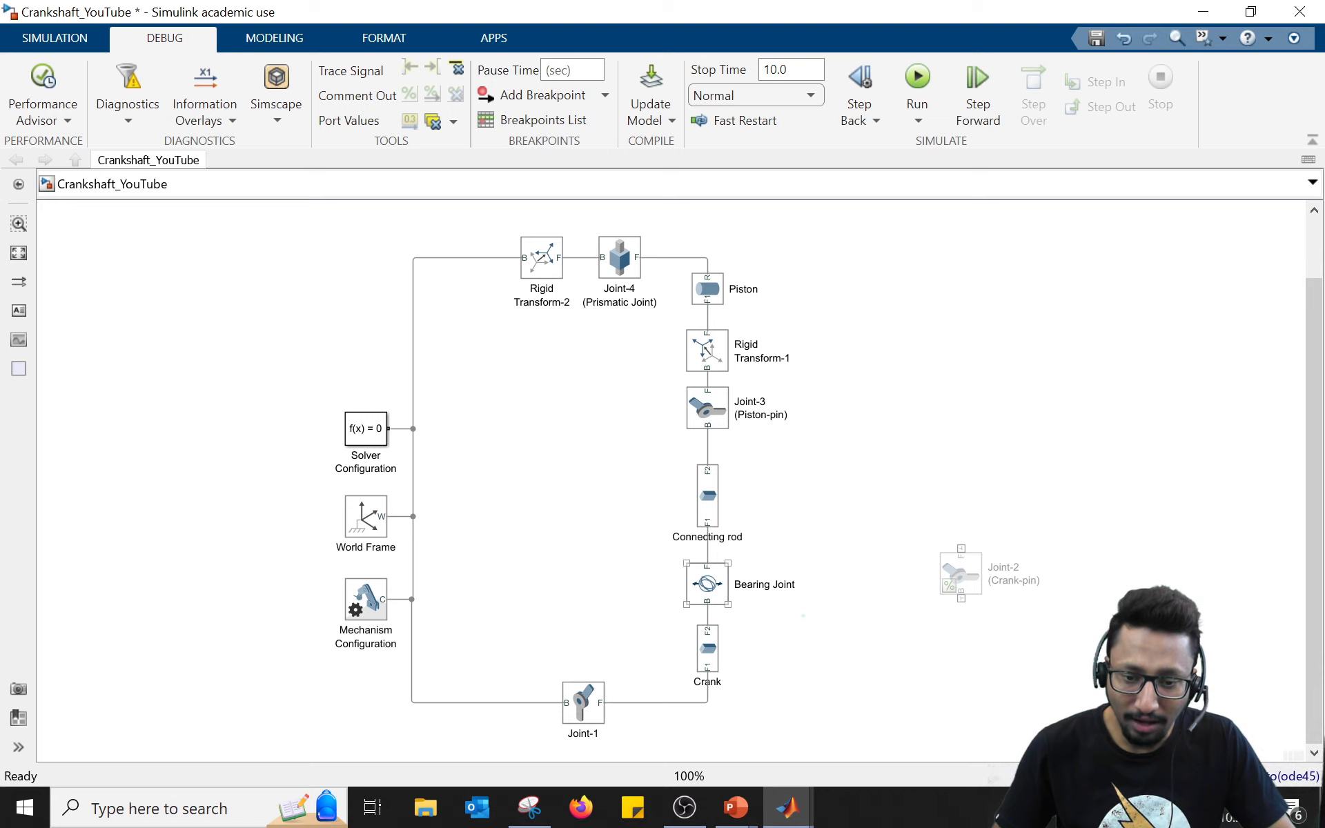
pyautogui.click(708, 587)
pyautogui.click(742, 604)
pyautogui.click(718, 594)
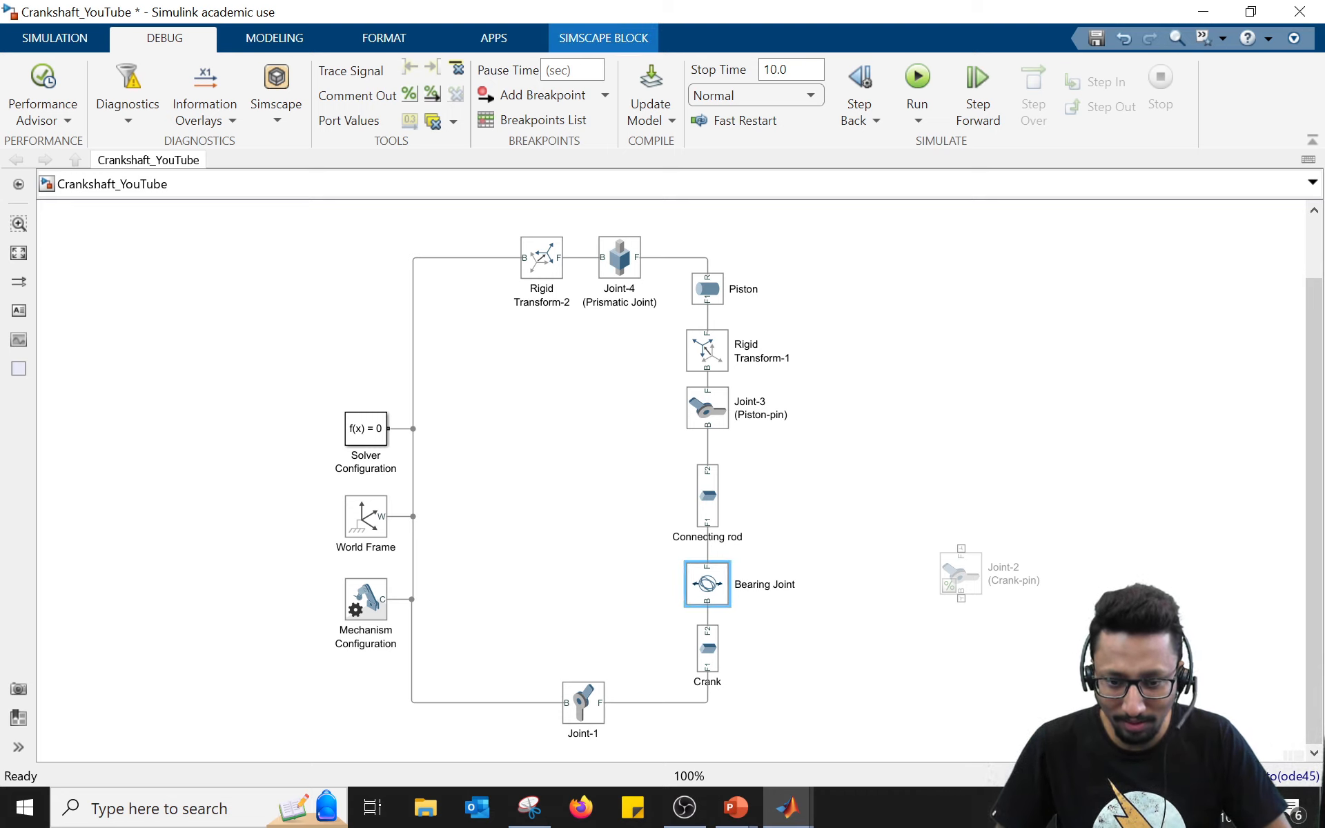
pyautogui.click(734, 584)
pyautogui.write('Joint')
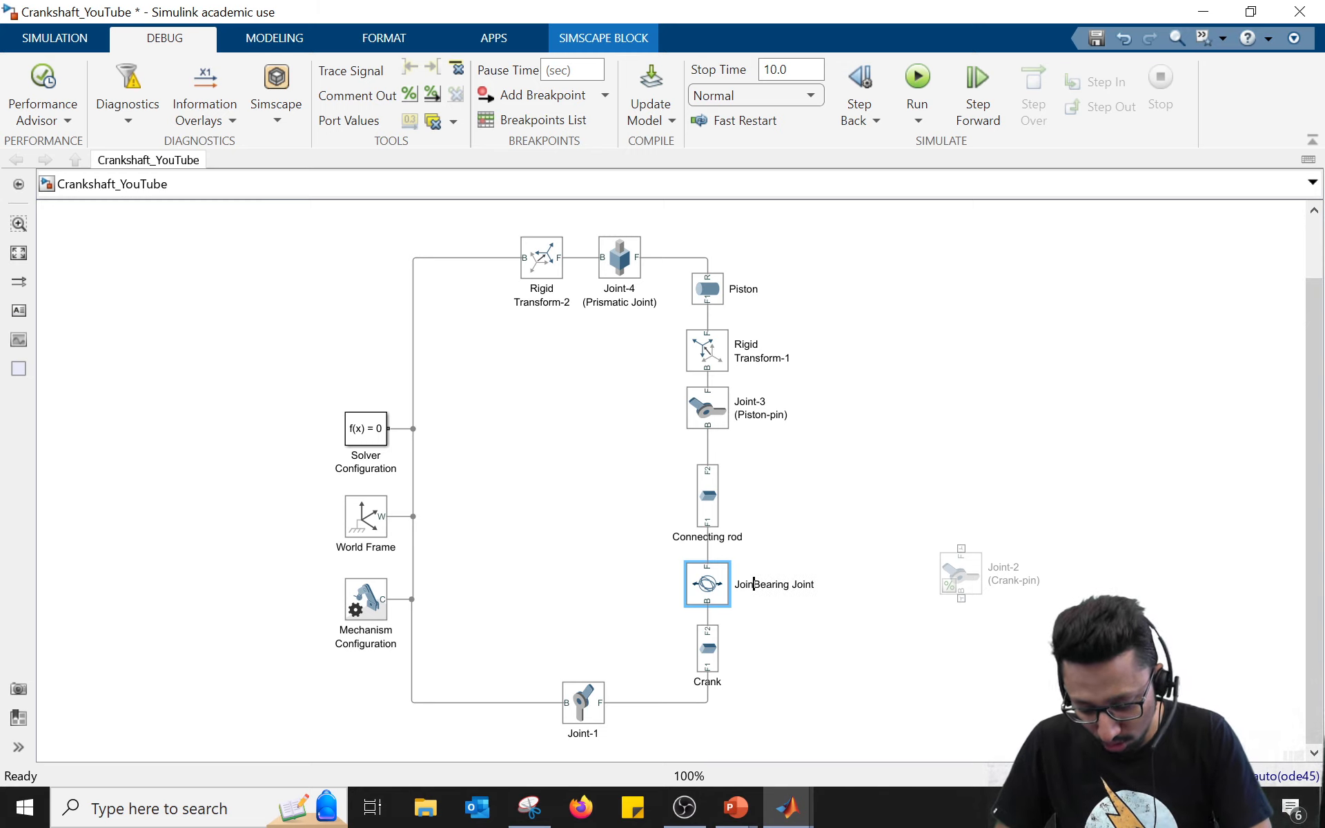
pyautogui.write('-2')
pyautogui.press('Return')
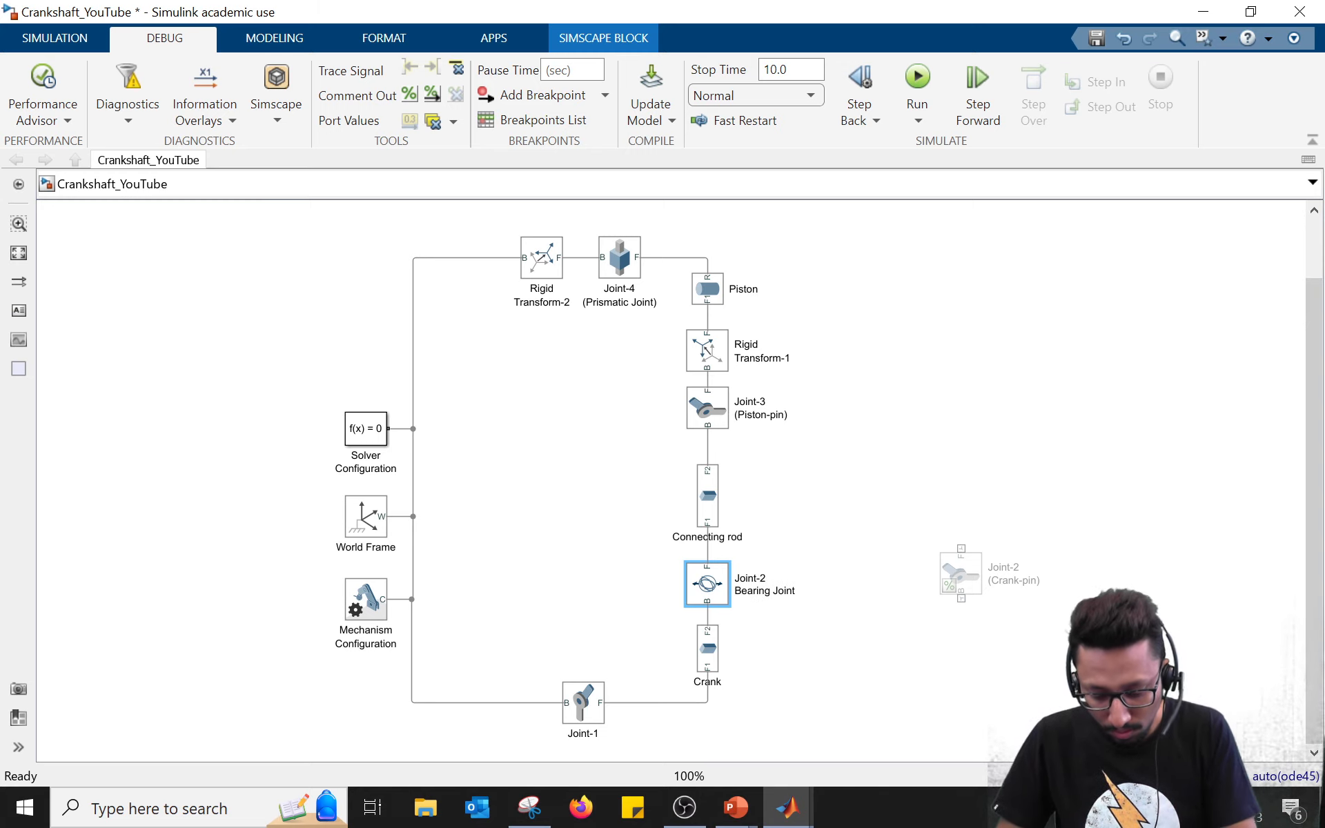
pyautogui.write('(Crank-')
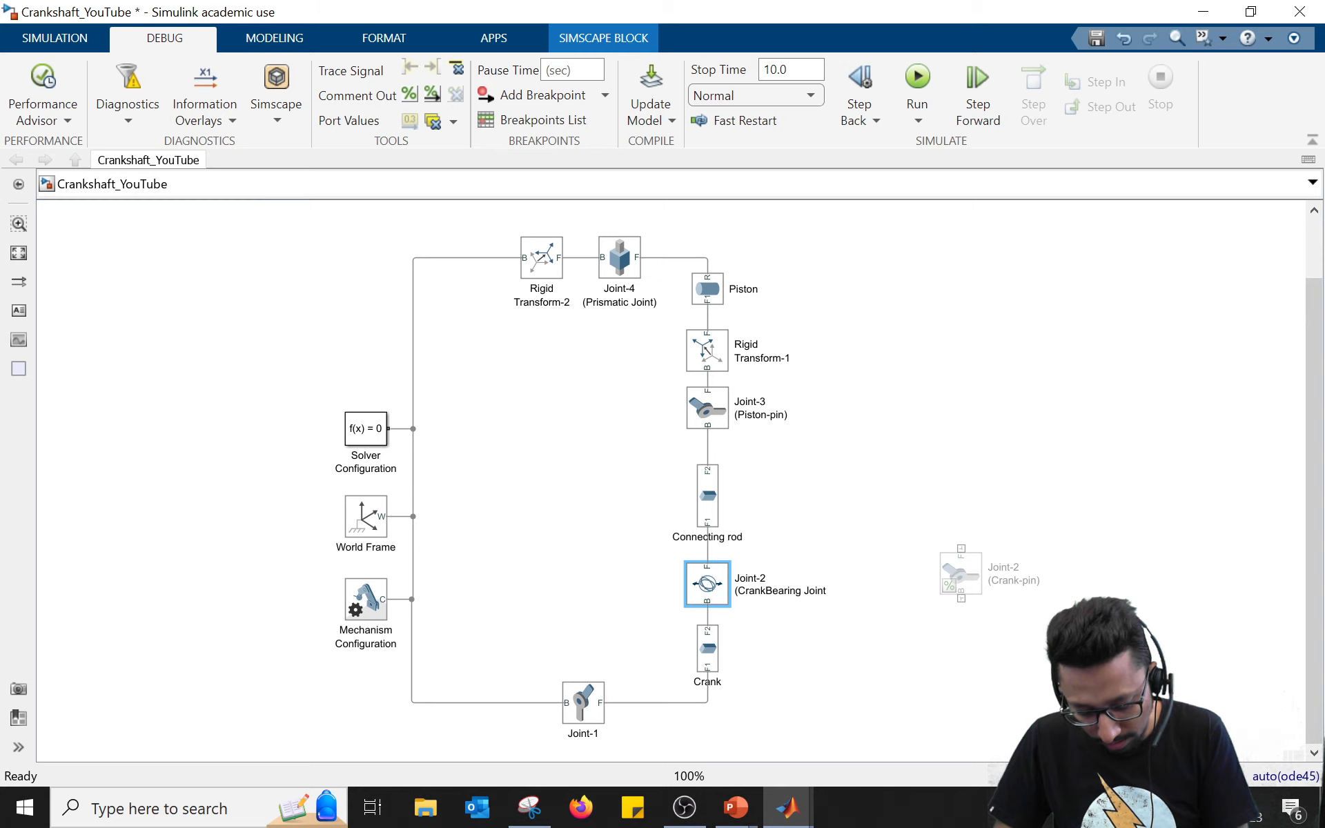
pyautogui.write('pin: Bearing Joint')
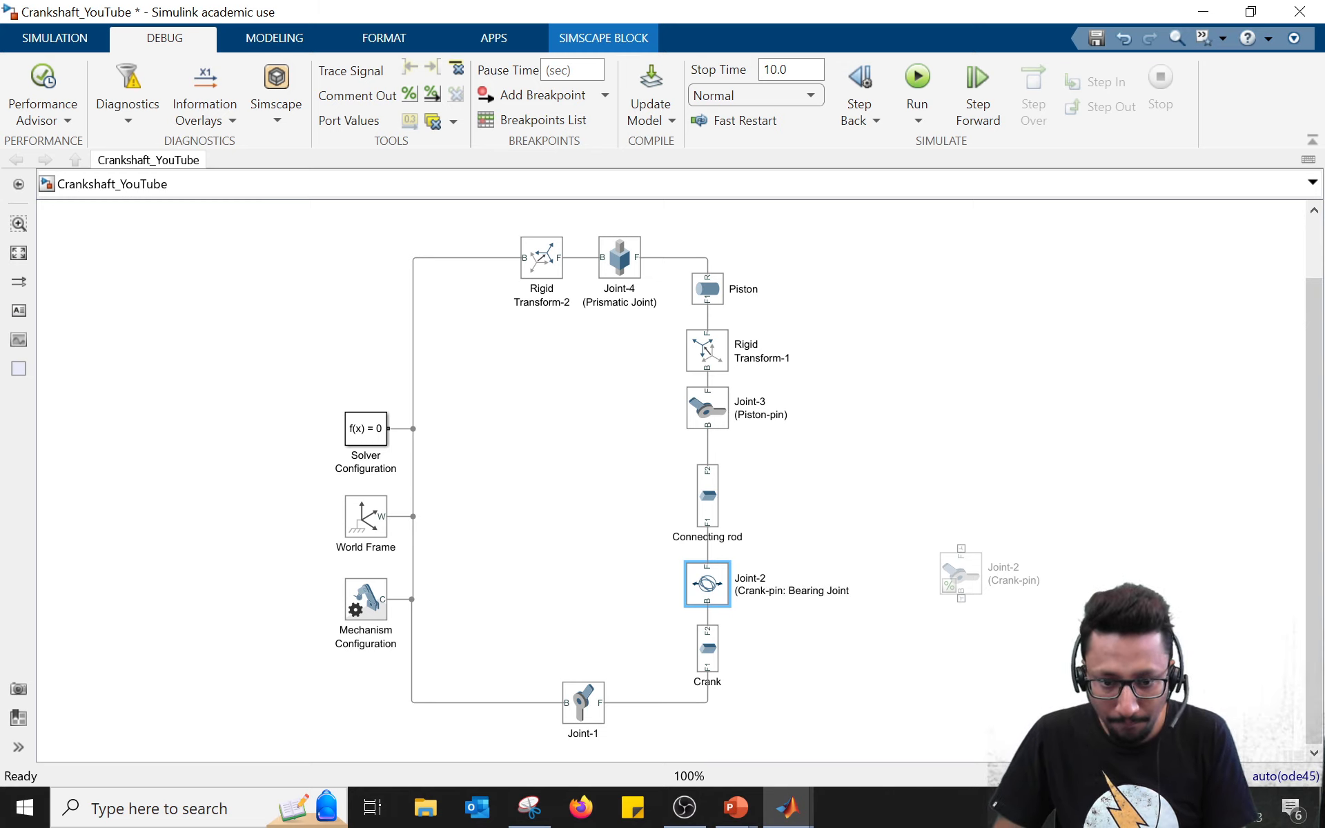
pyautogui.write(')')
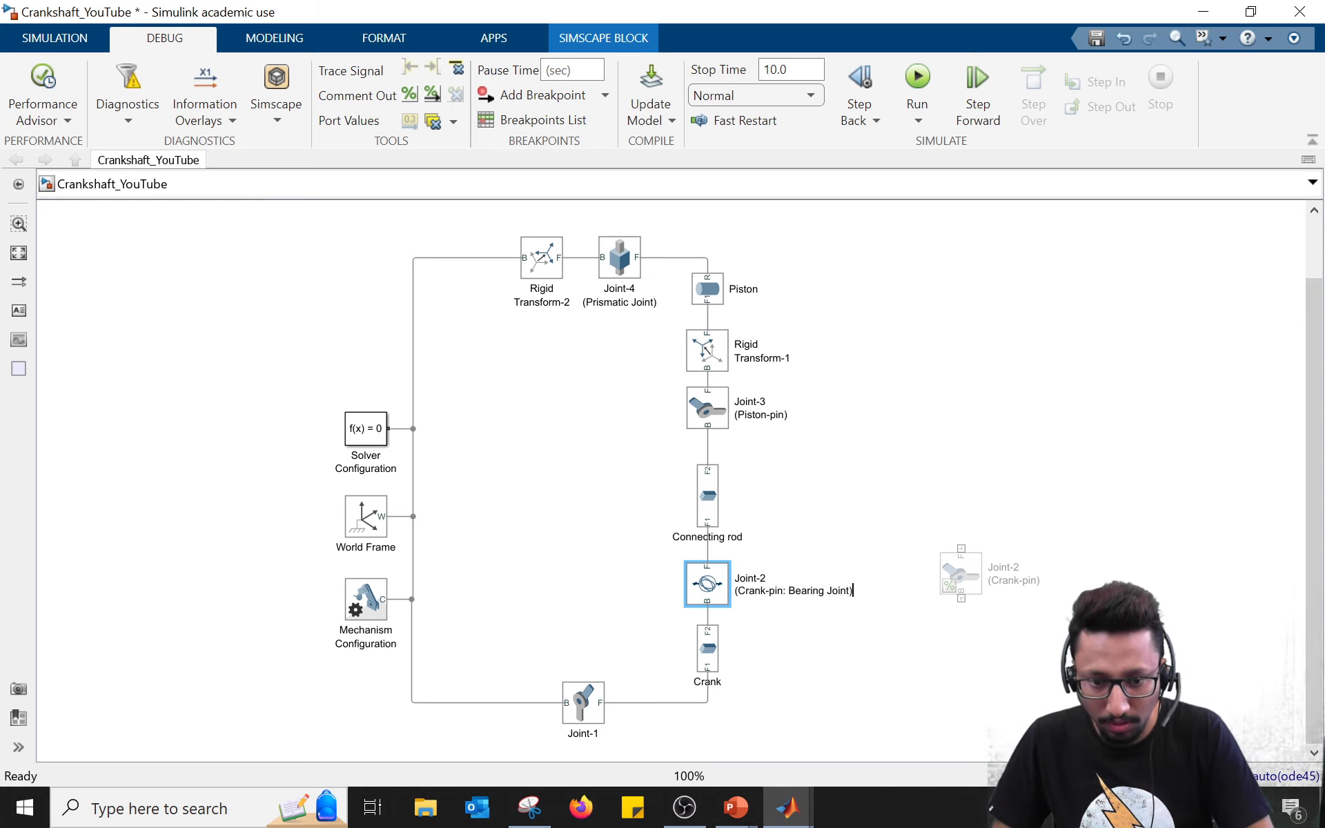
pyautogui.click(800, 495)
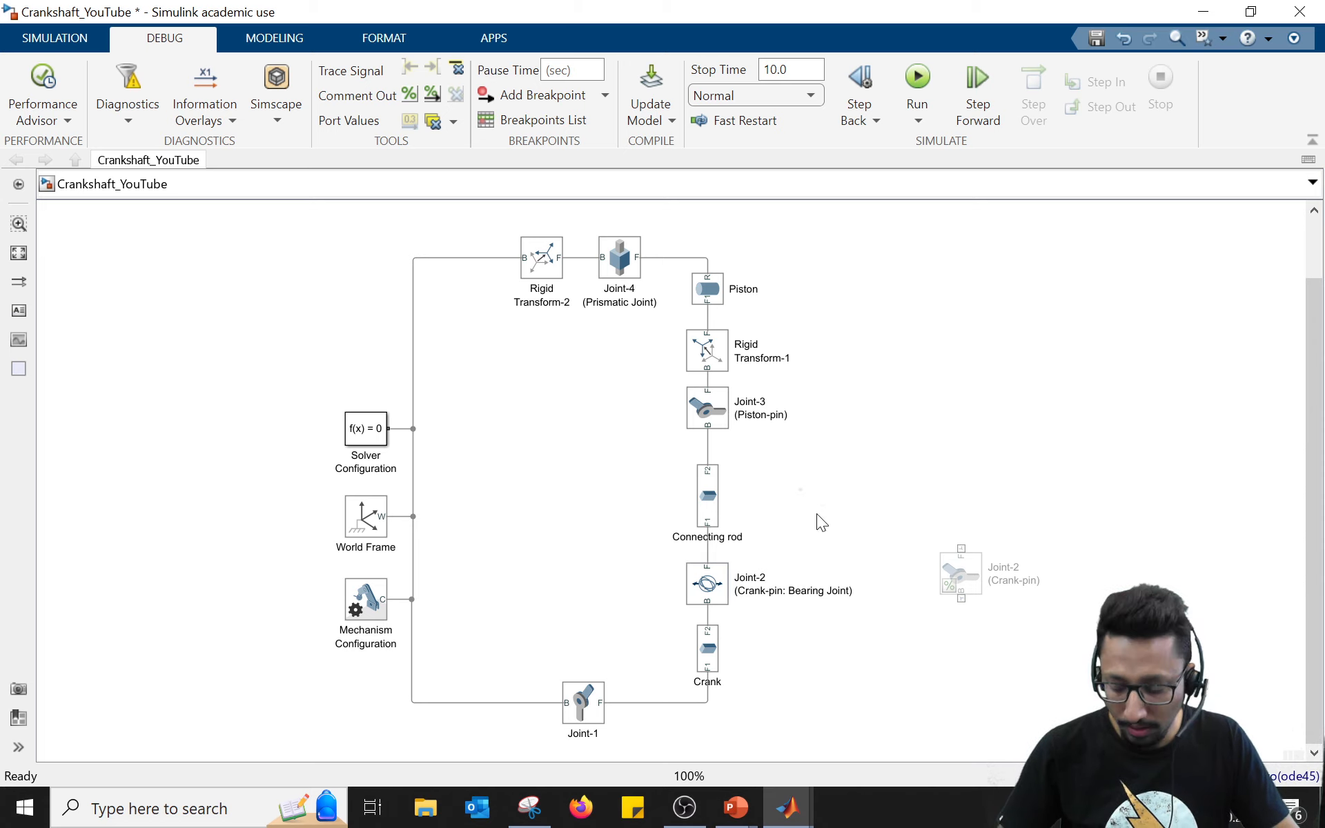
pyautogui.hotkey('ctrl', 's')
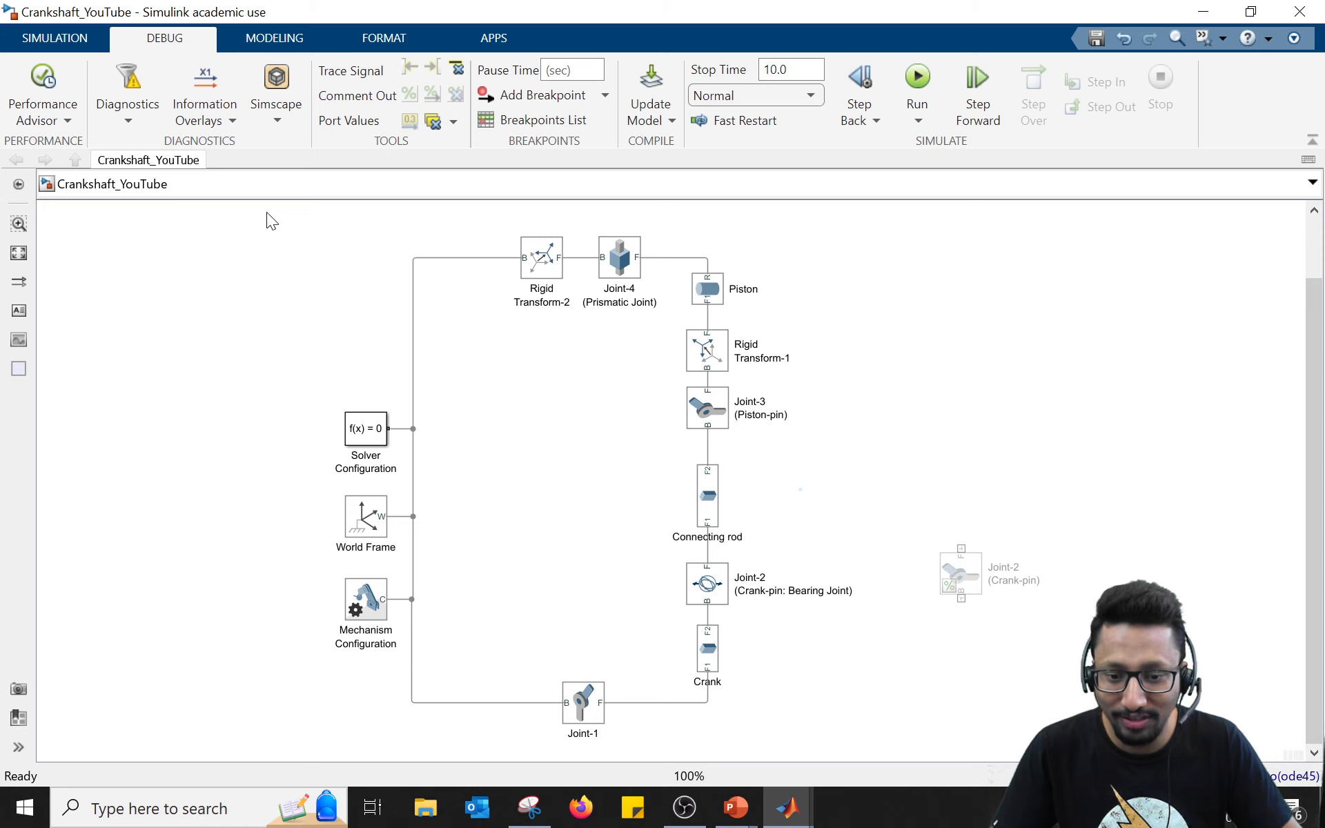
# Step: Check the position constraint equations and mechanism degrees of freedom of the 3-D Multibody System in the Statistics Viewer
pyautogui.click(787, 807)
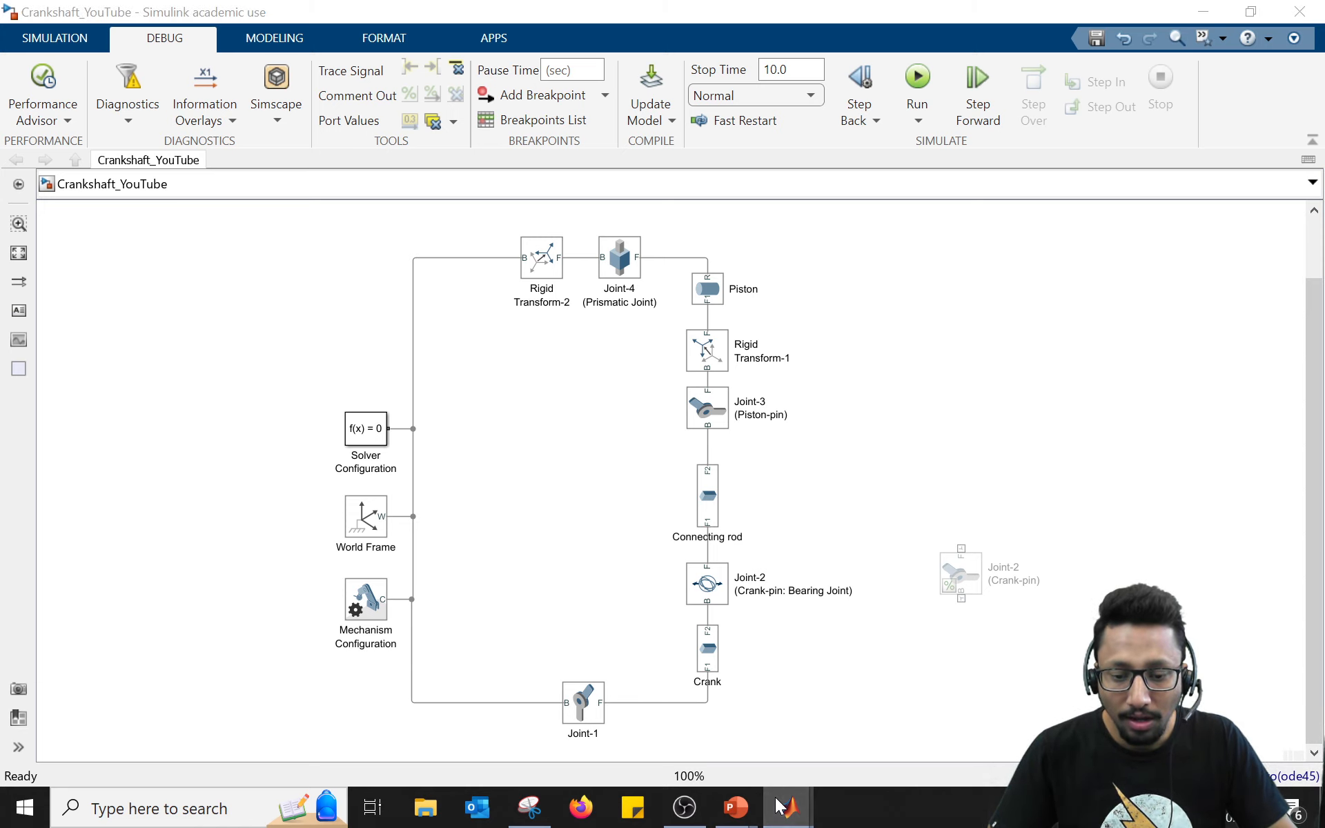
pyautogui.click(1005, 718)
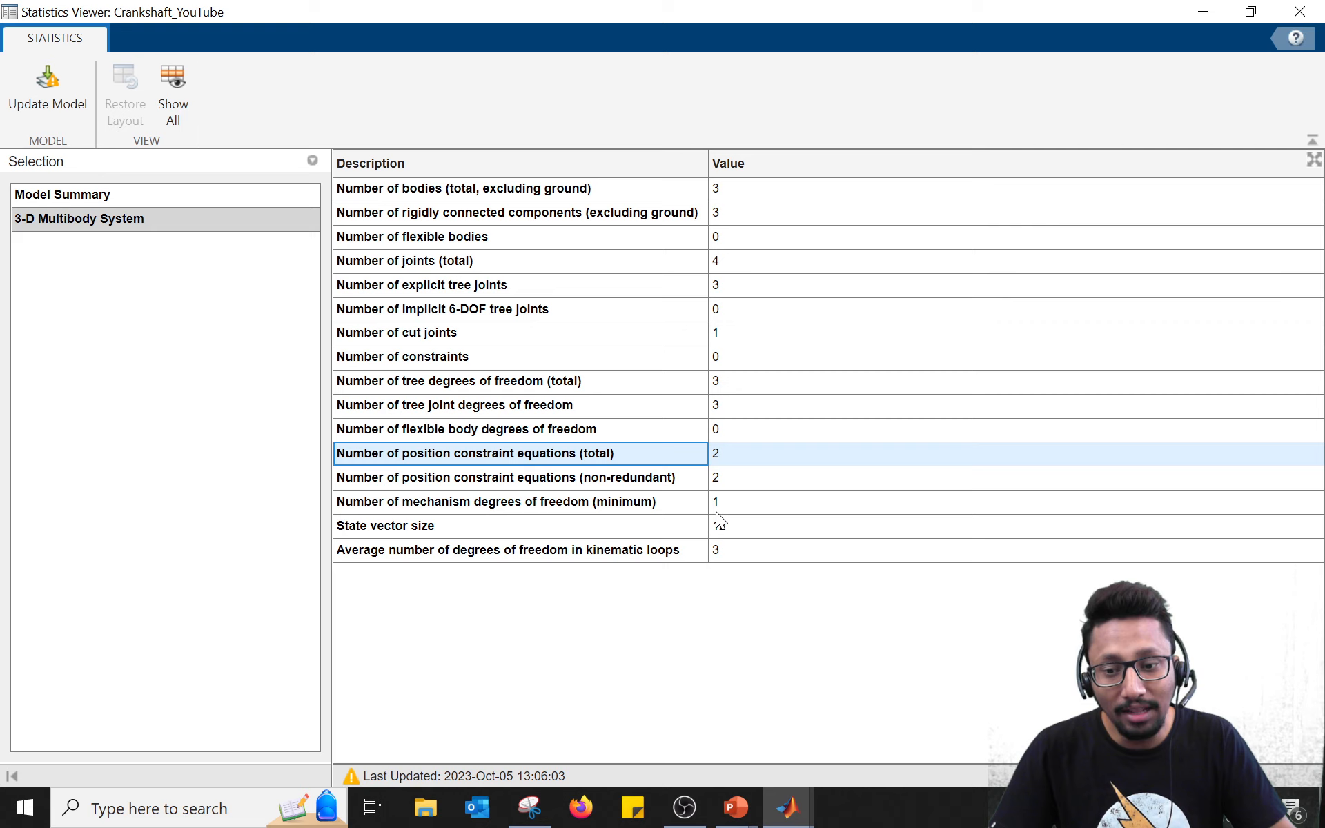
pyautogui.click(735, 502)
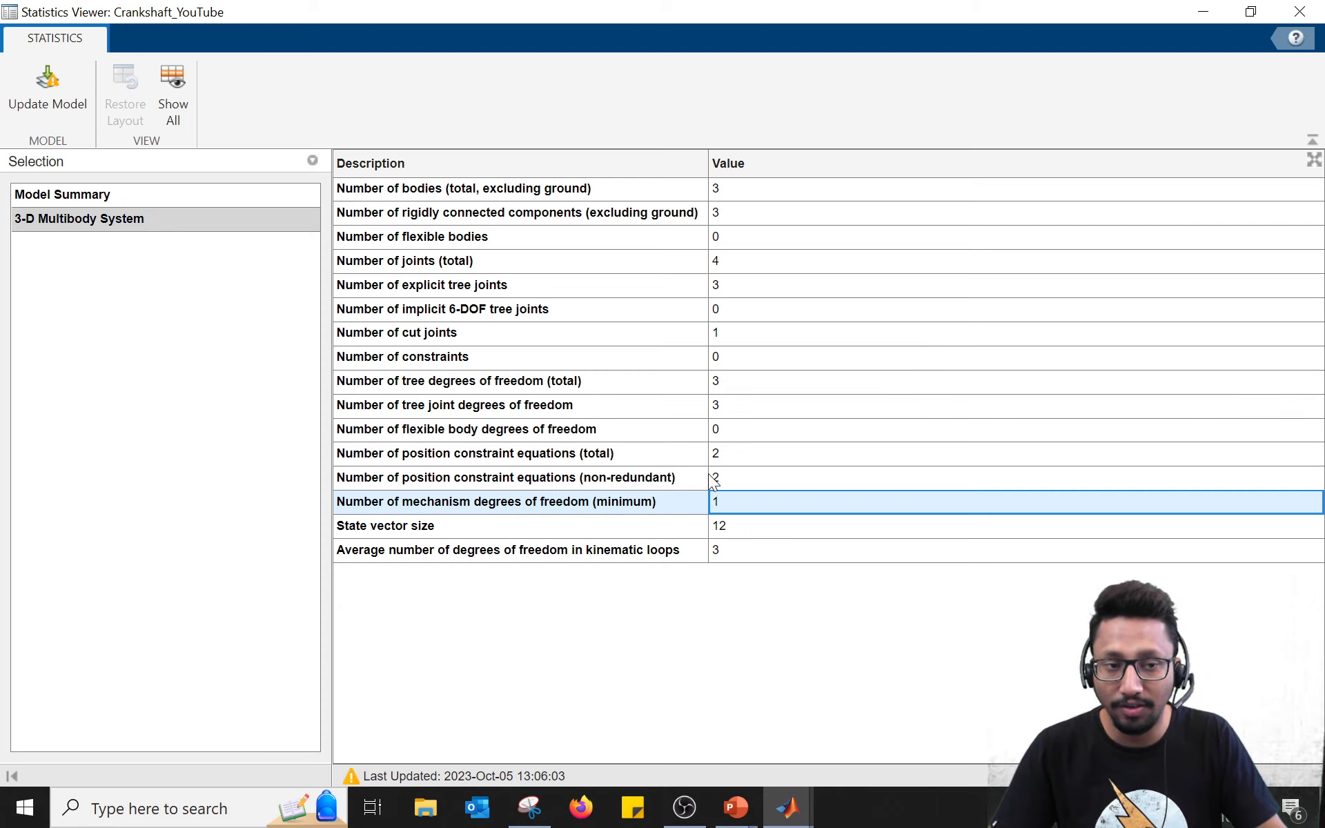
pyautogui.click(1203, 4)
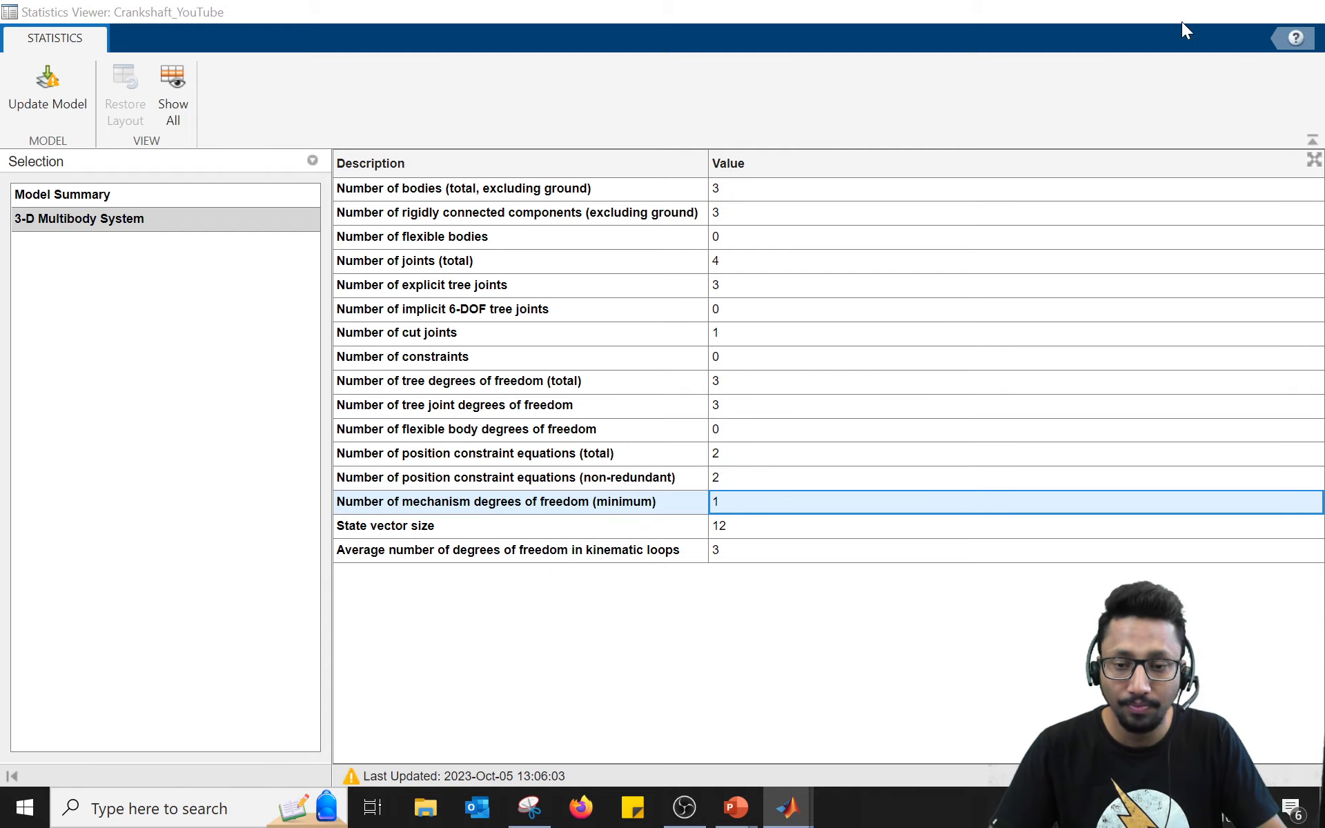
# Step: Compare the targets and start values of Joint-1 and Joint-4 in the Variable Viewer, widening it to read the full start values
pyautogui.moveTo(786, 806)
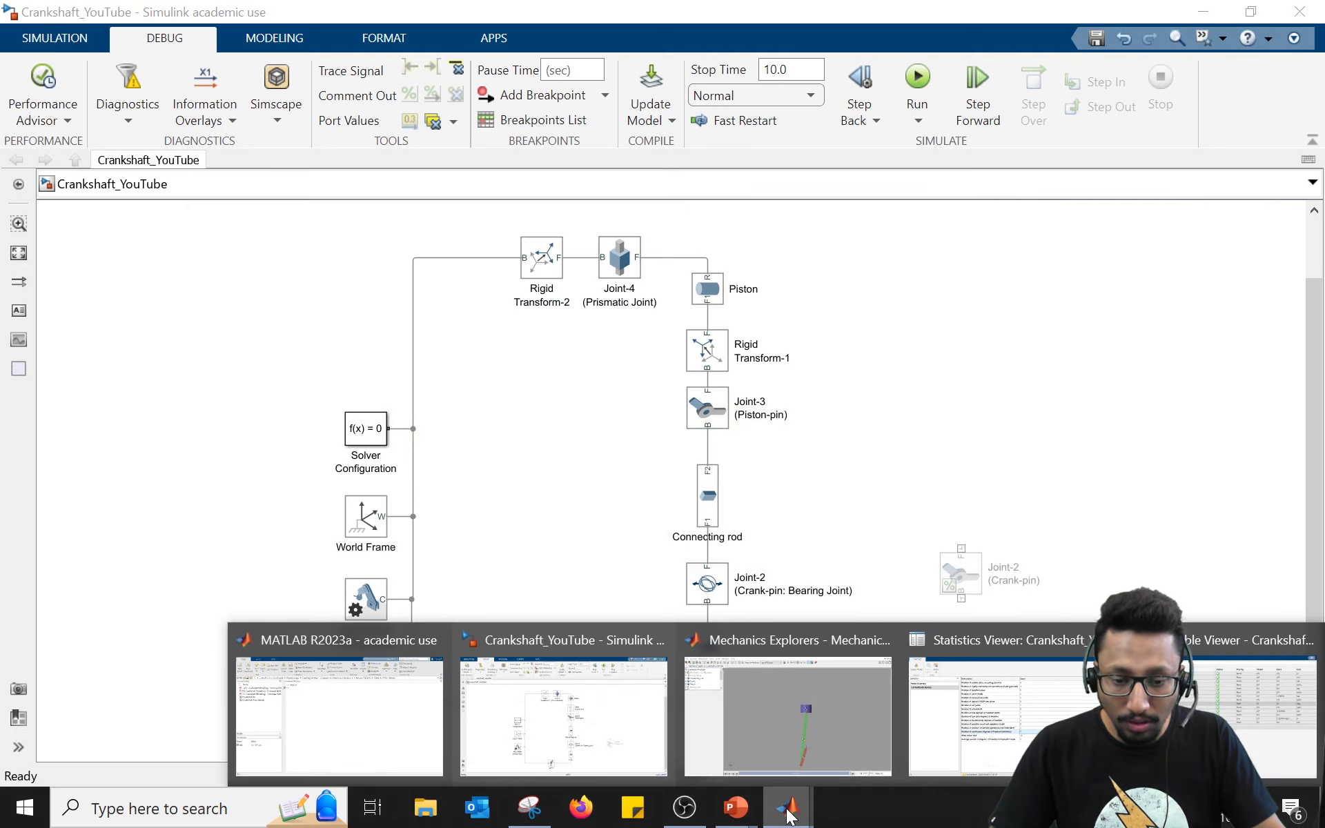
pyautogui.click(994, 736)
pyautogui.click(789, 811)
pyautogui.click(1249, 717)
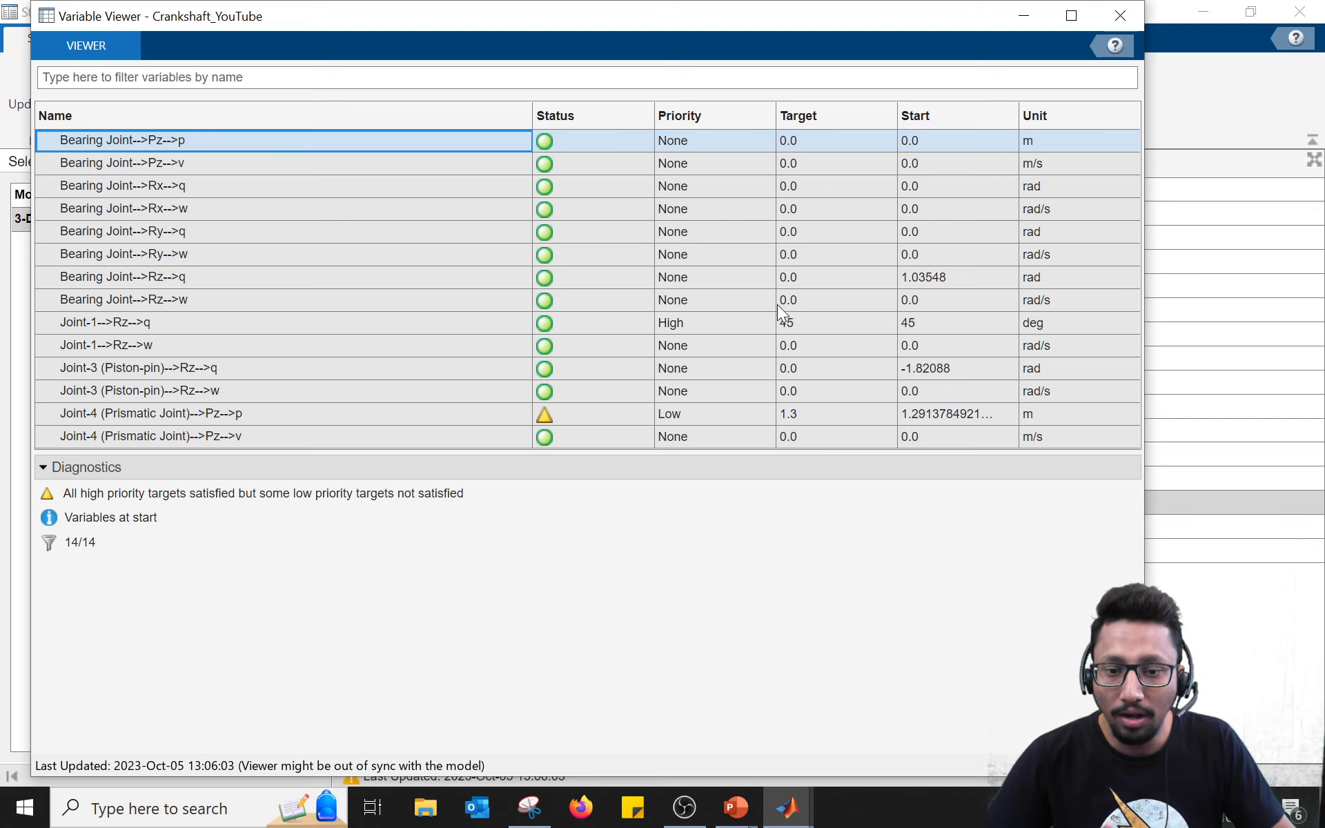
pyautogui.click(264, 324)
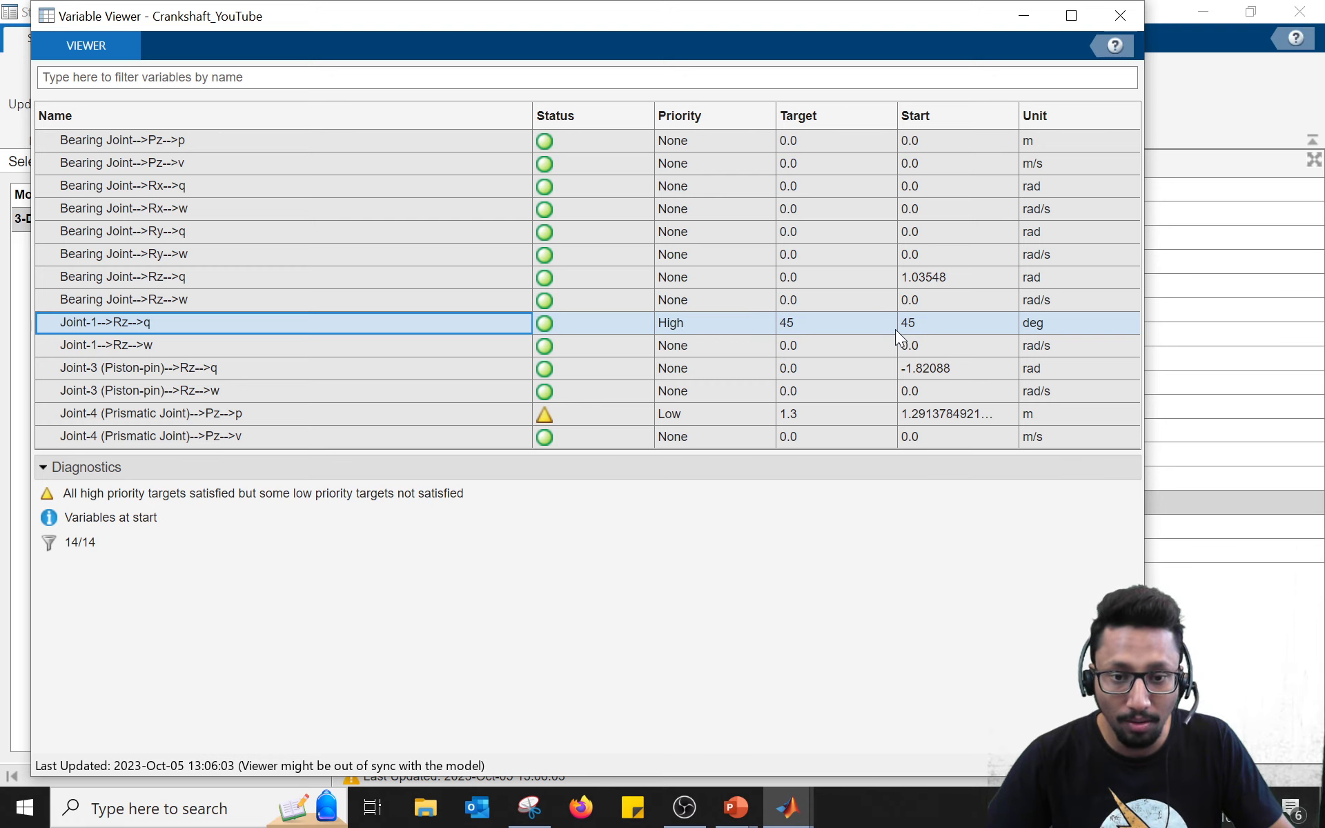
pyautogui.click(1143, 332)
pyautogui.moveTo(1143, 341); pyautogui.dragTo(1279, 335)
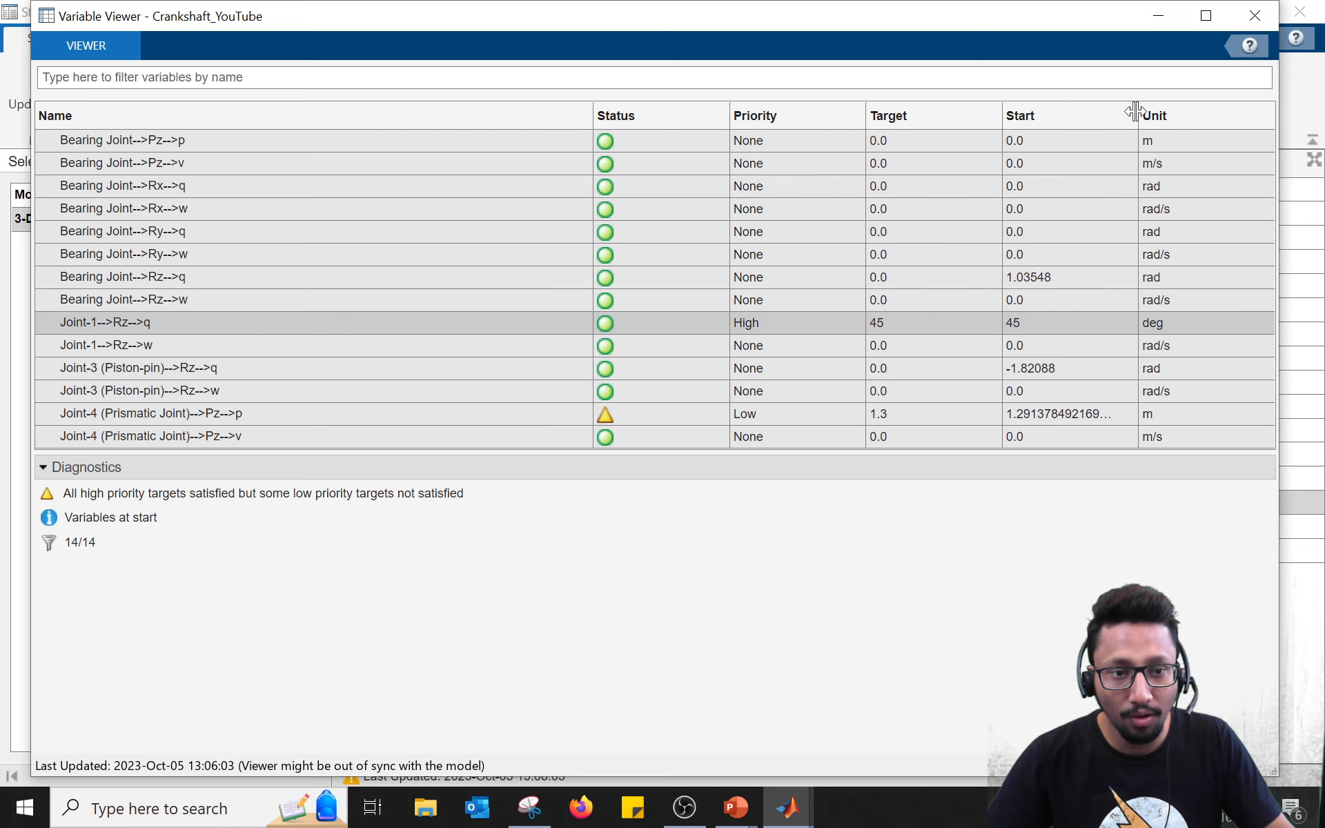
pyautogui.moveTo(1136, 111)
pyautogui.mouseDown()
pyautogui.moveTo(1190, 113)
pyautogui.moveTo(1142, 114)
pyautogui.mouseUp()
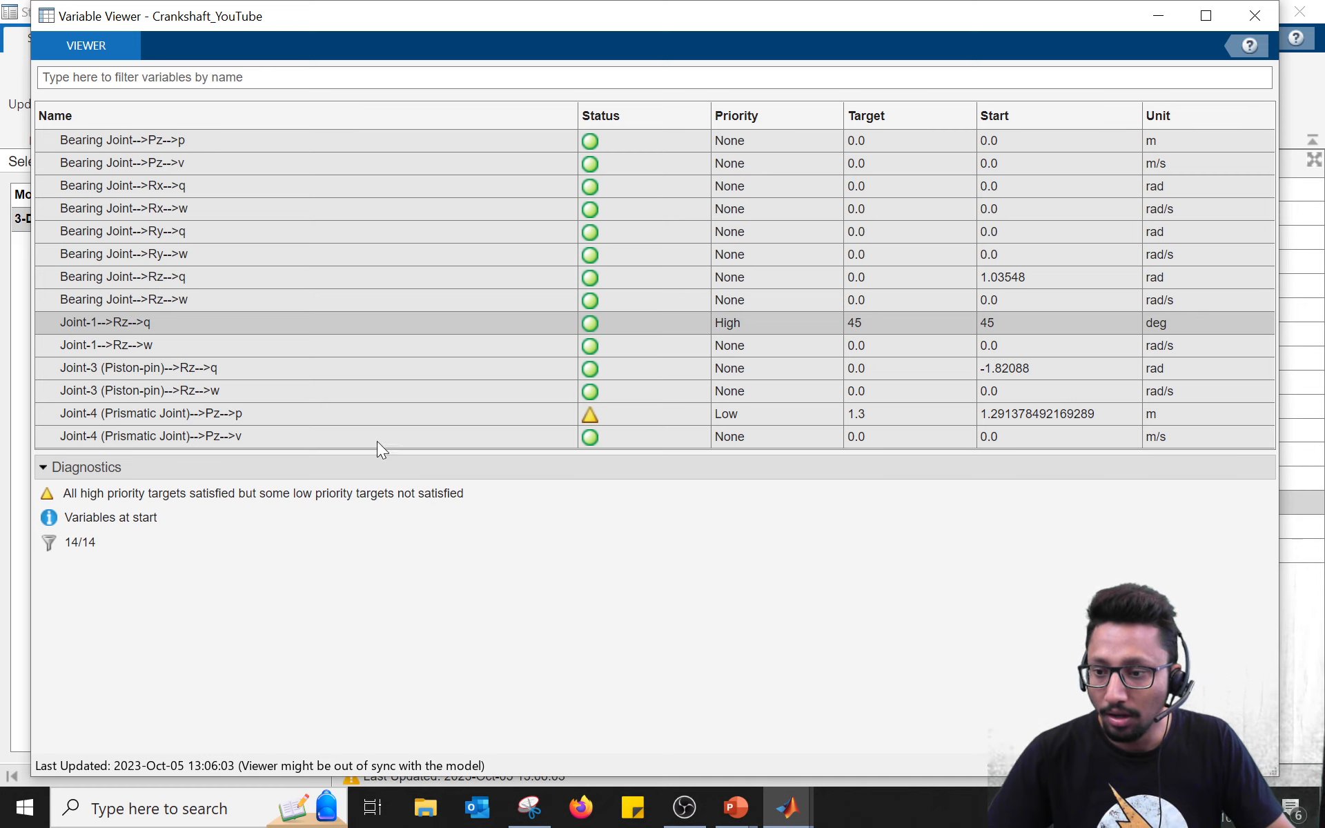
pyautogui.click(186, 417)
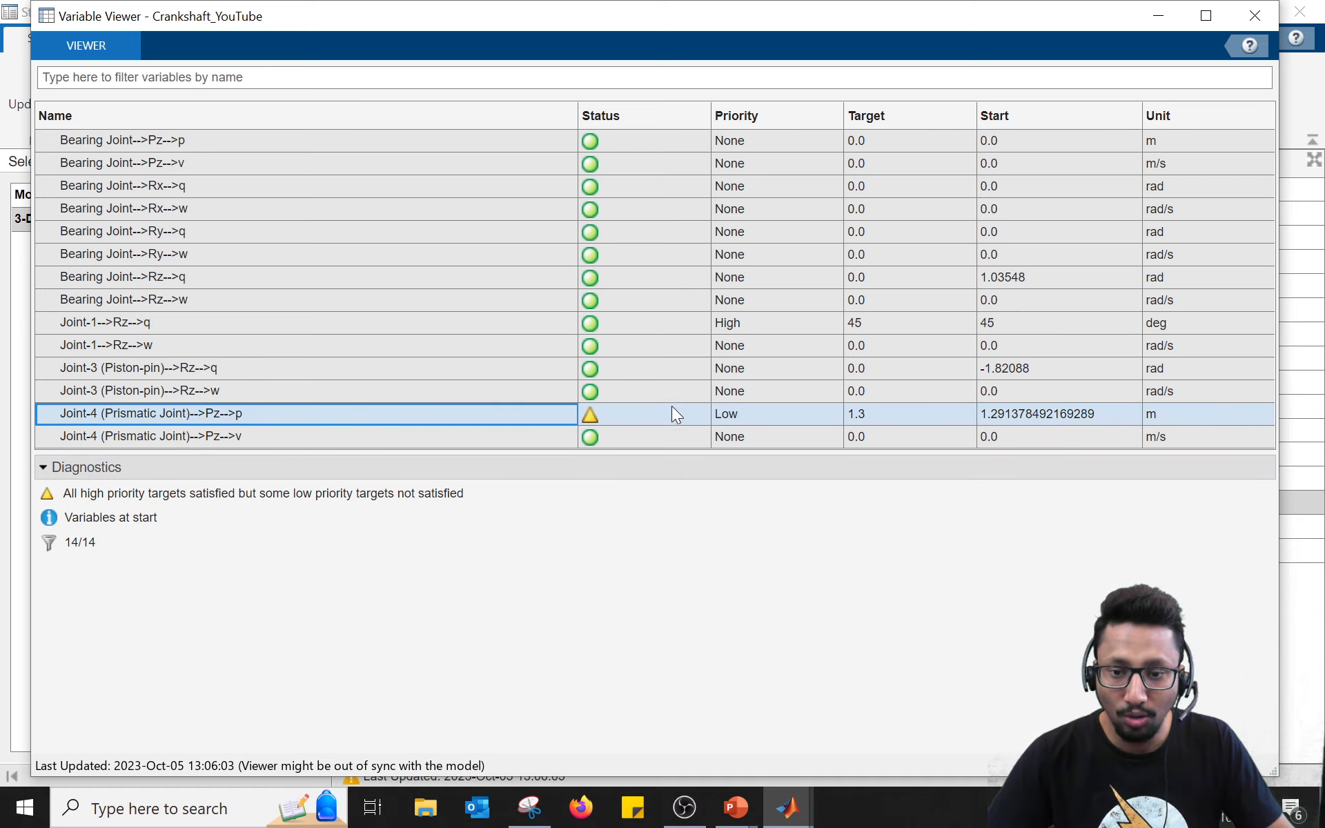
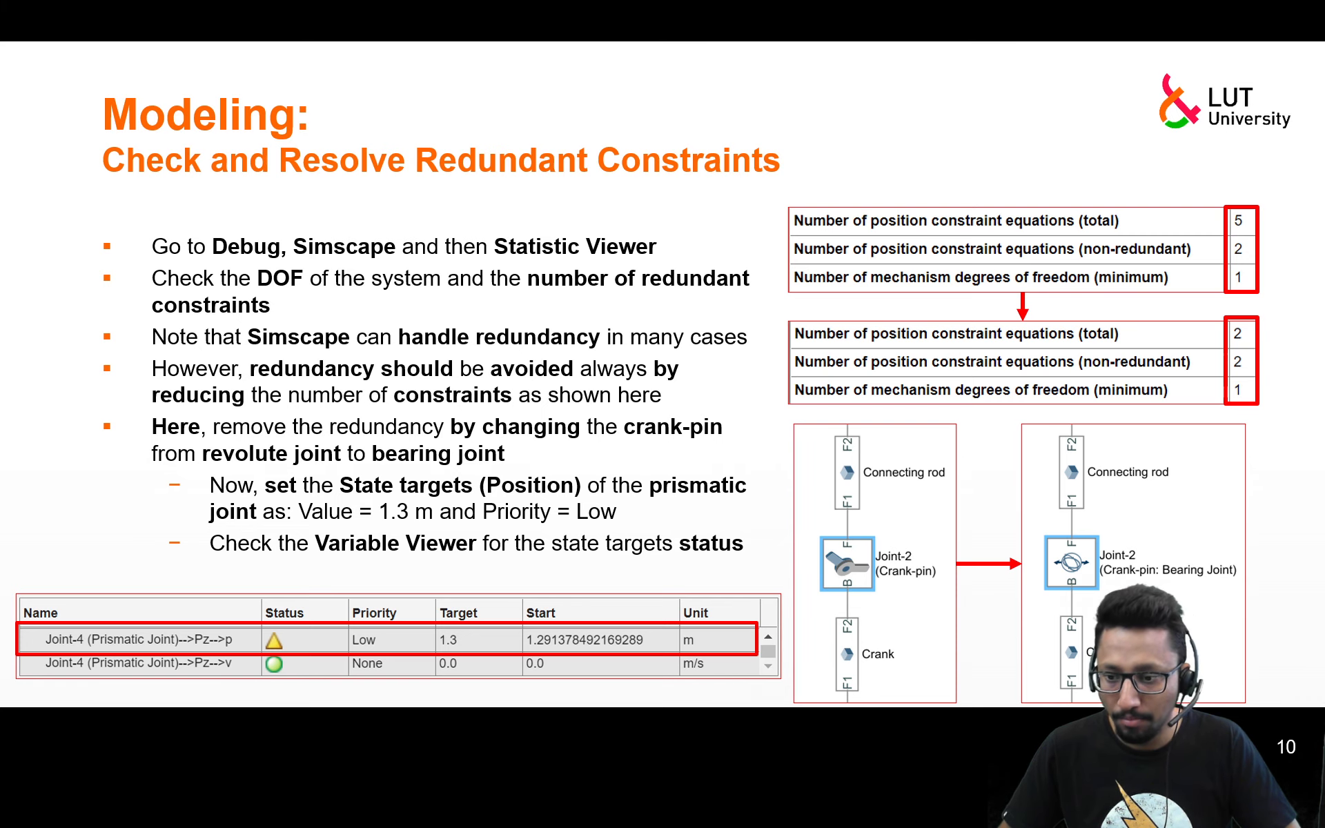
# Step: Advance to the crankshaft results slide, then enable Position and Velocity sensing for Joint-4 (Prismatic Joint) in the Simulink model
pyautogui.press('Right')
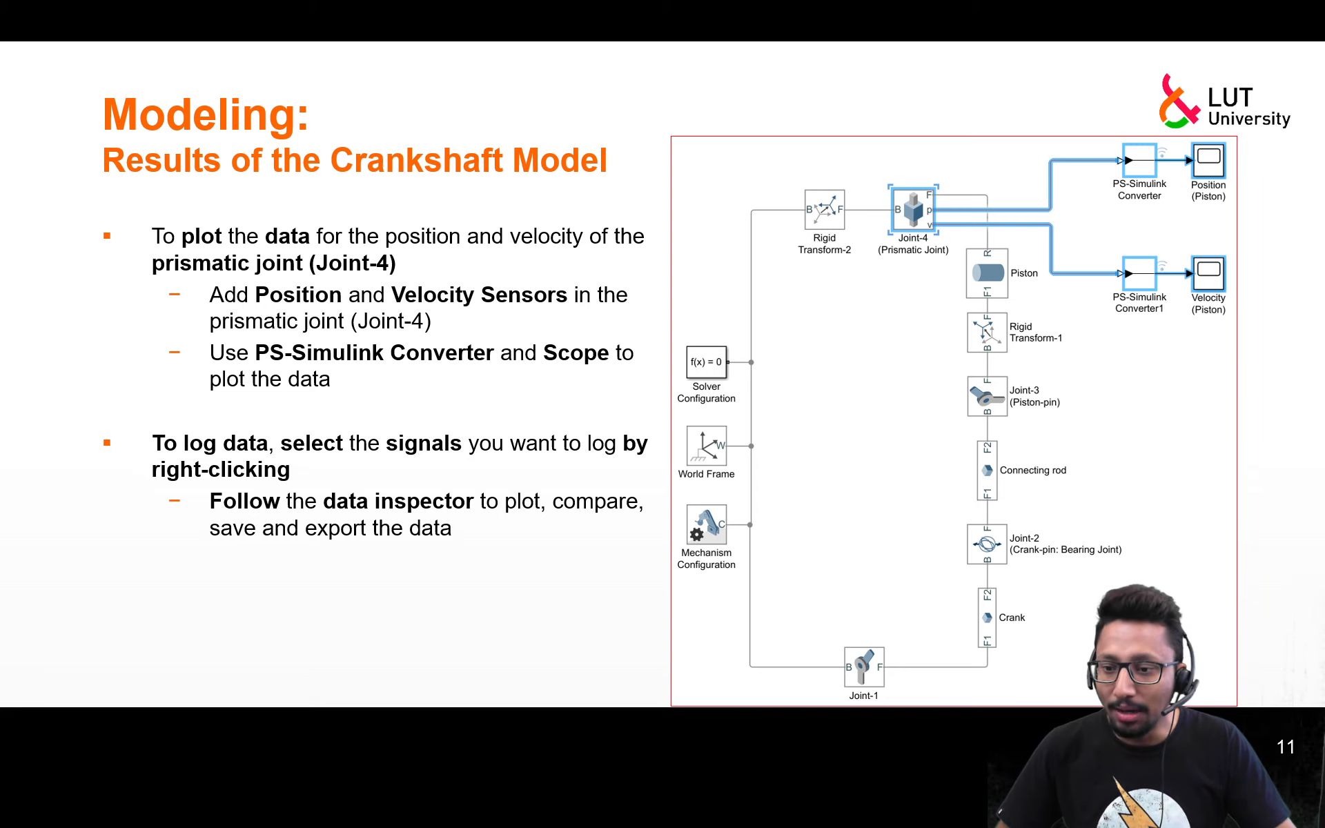
pyautogui.hotkey('alt', 'Tab')
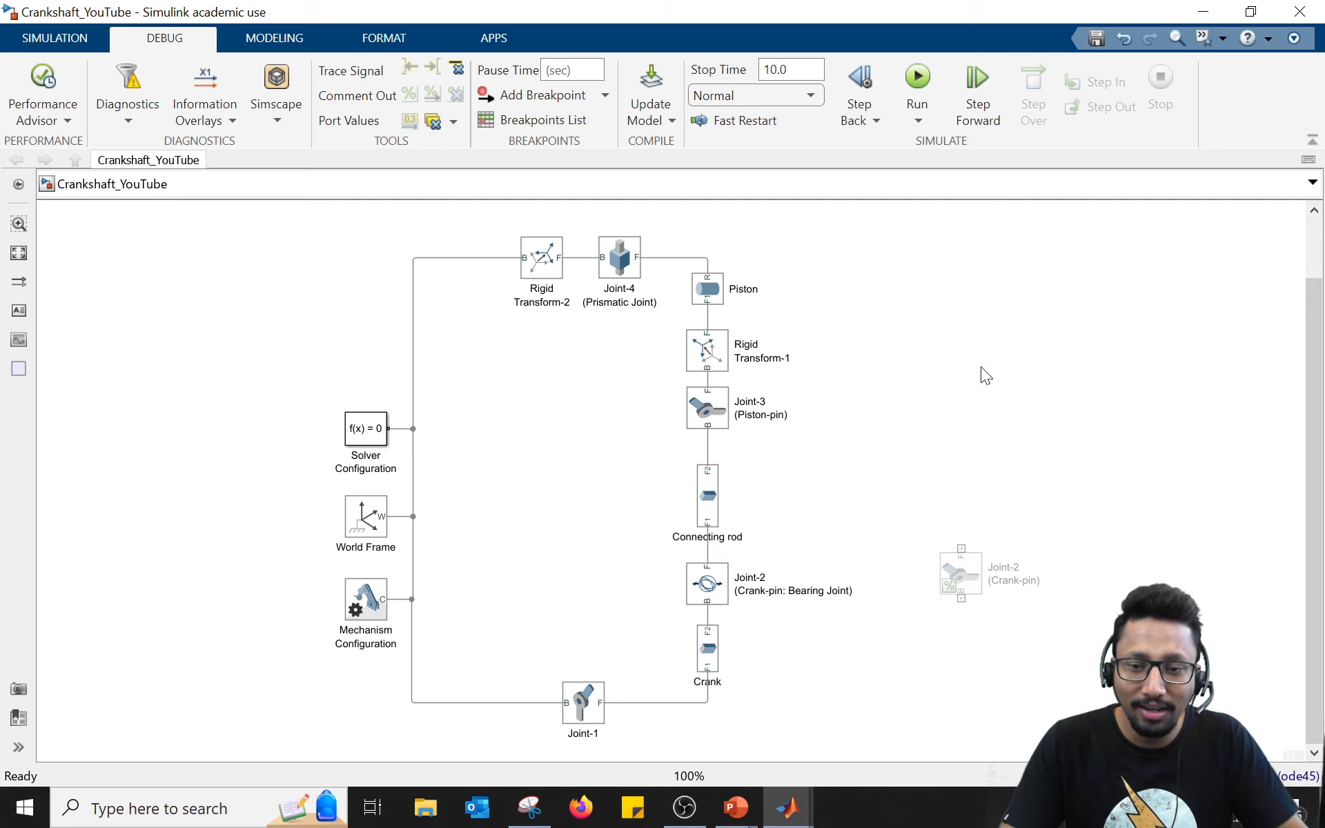
pyautogui.moveTo(967, 334); pyautogui.dragTo(937, 358)
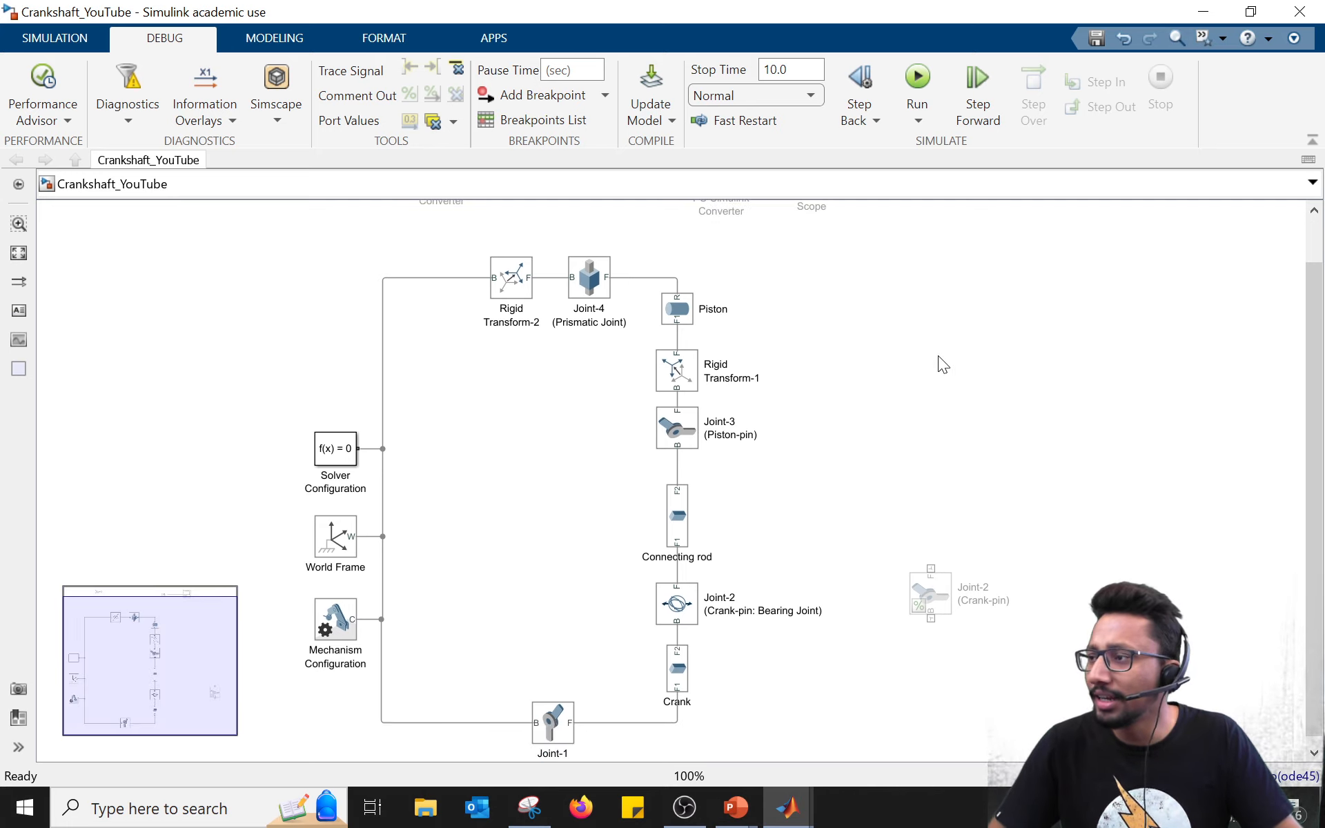
pyautogui.click(584, 283)
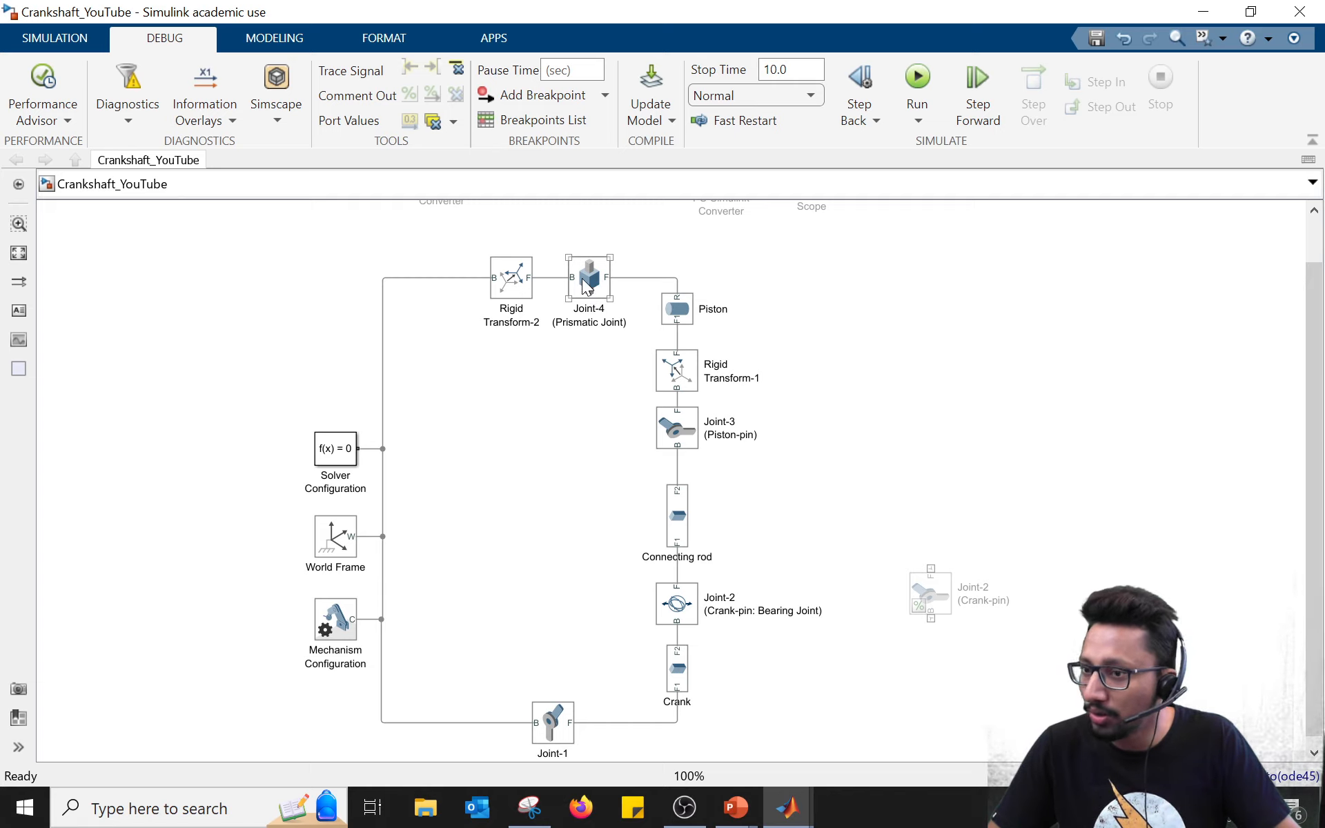
pyautogui.doubleClick(590, 280)
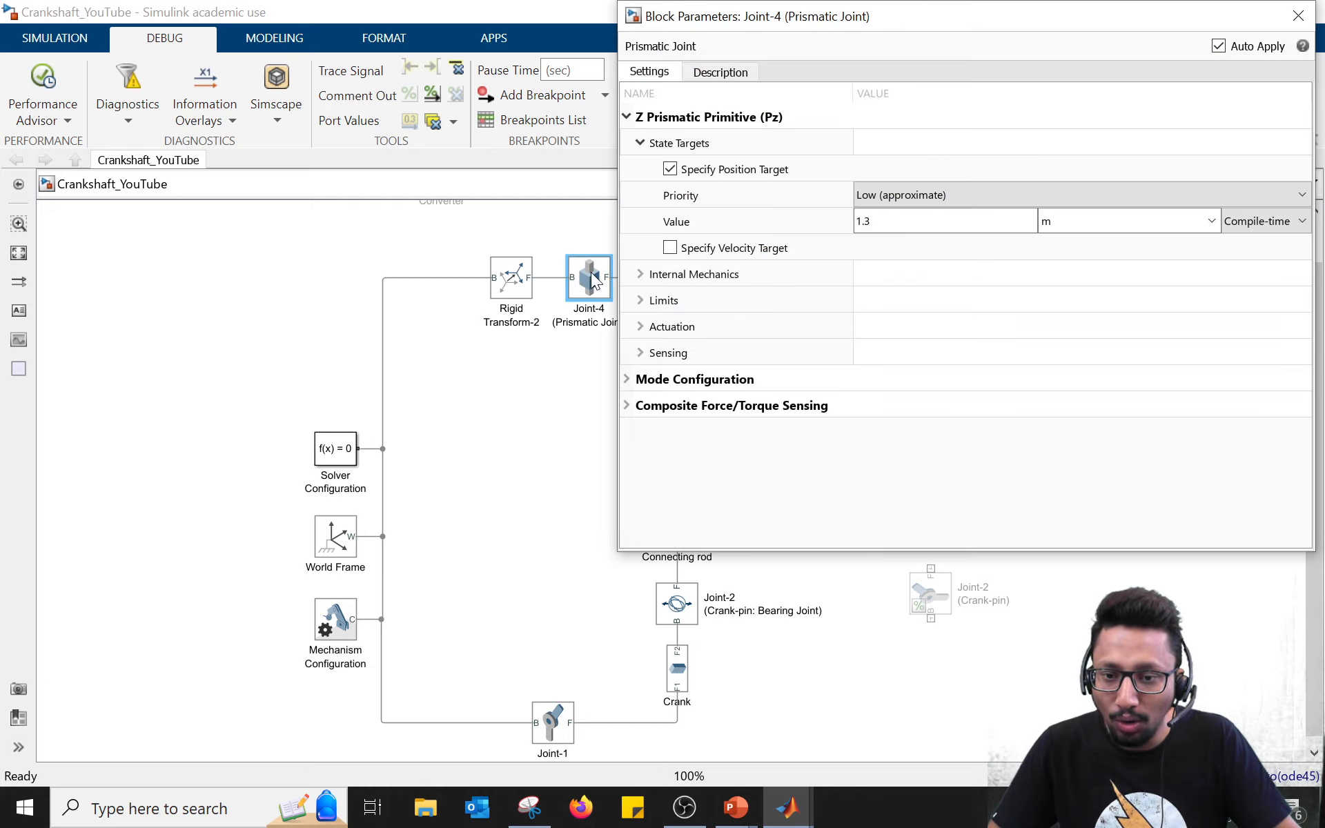
pyautogui.click(641, 353)
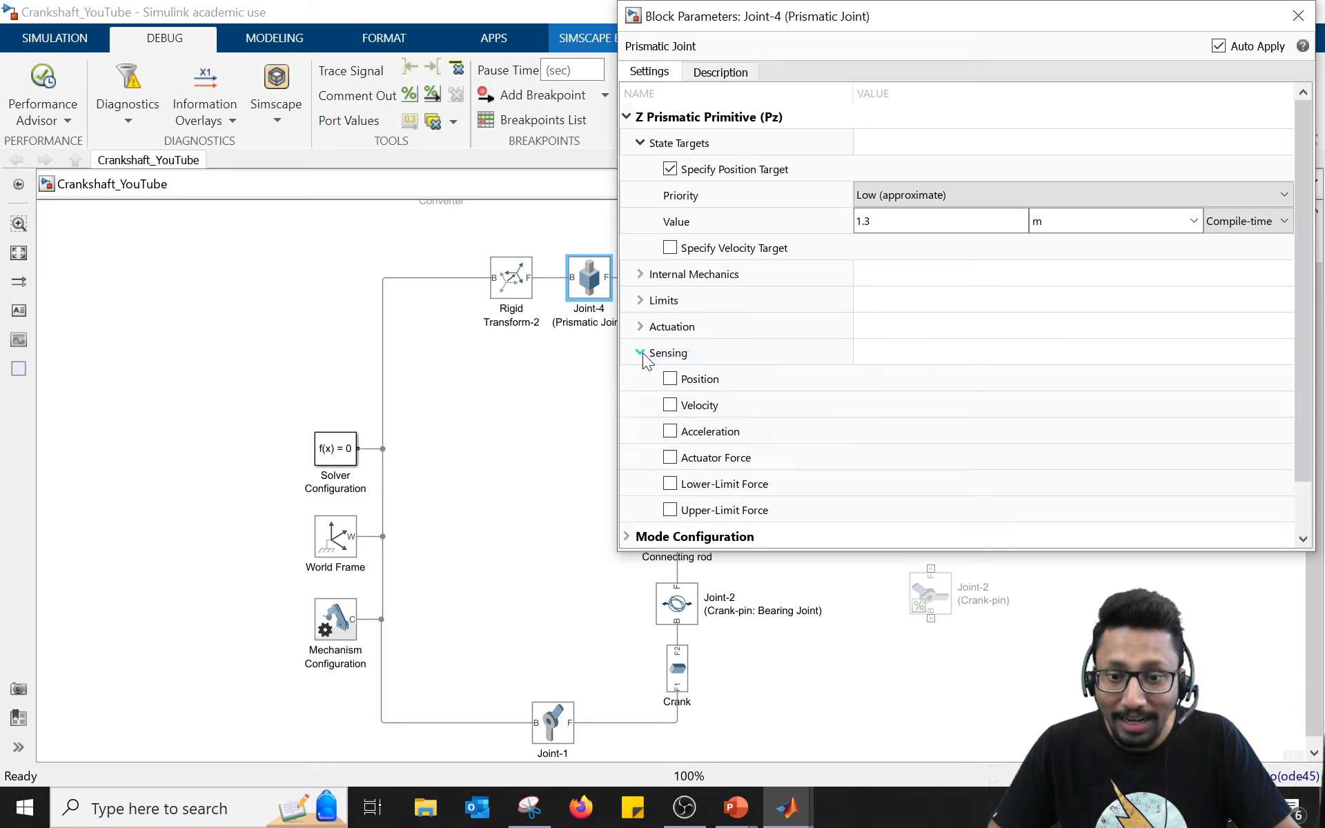
pyautogui.click(669, 379)
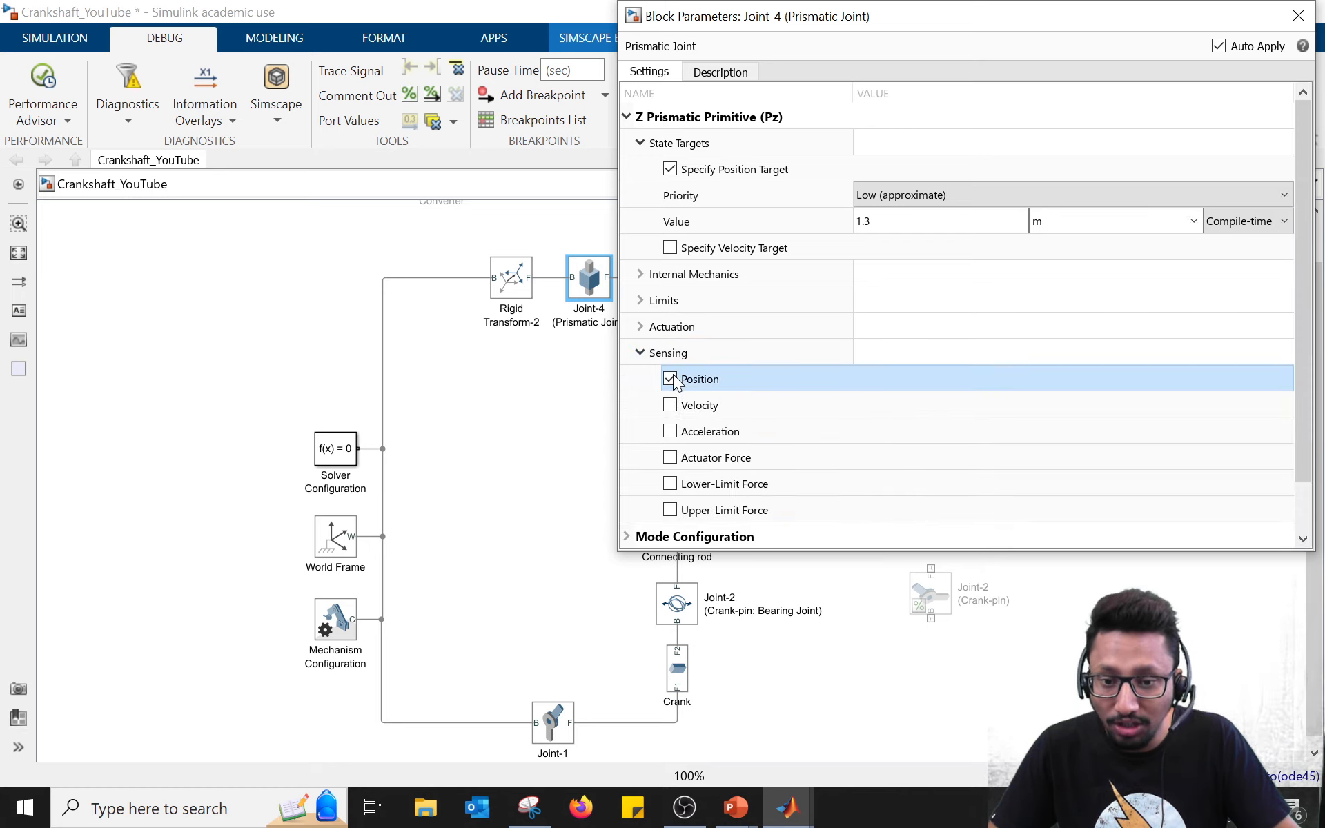
pyautogui.click(671, 406)
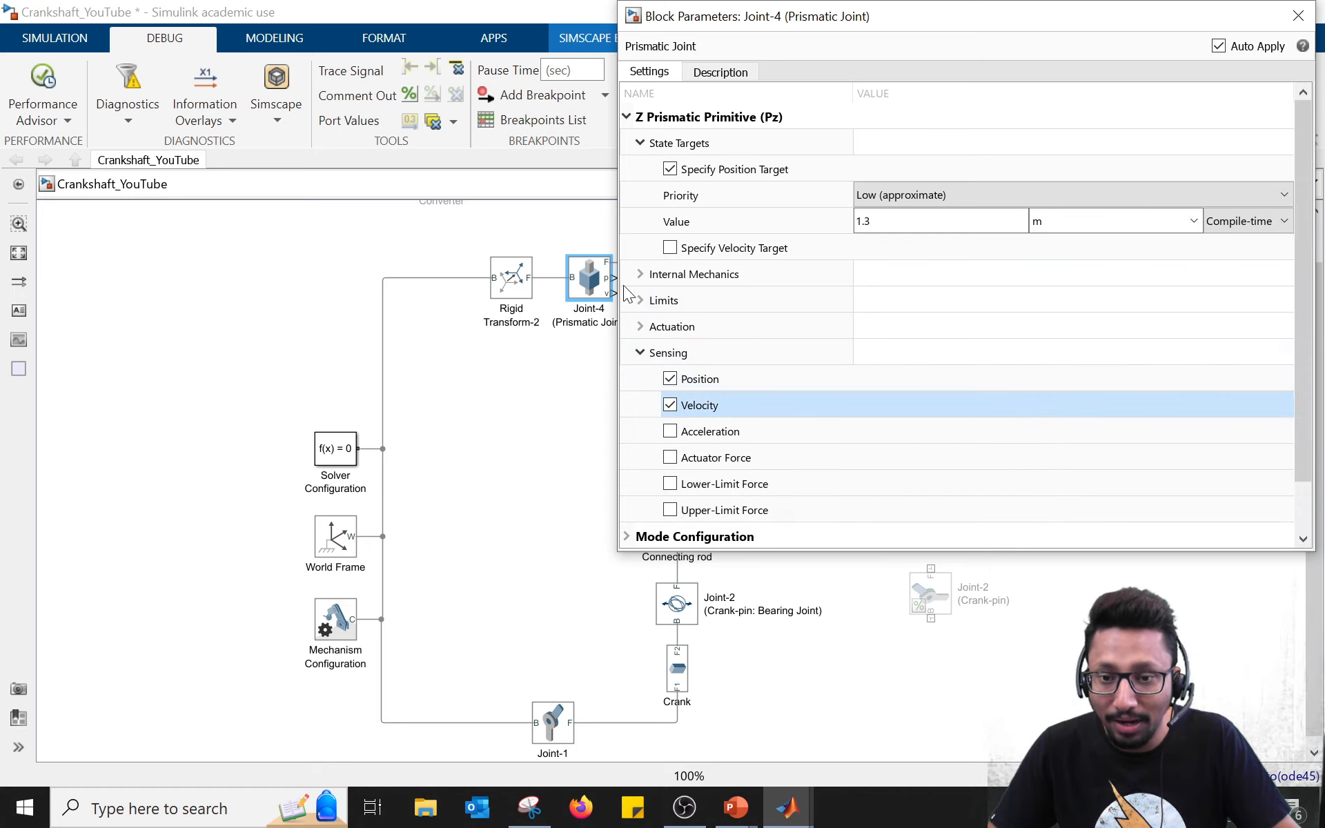
pyautogui.click(1298, 15)
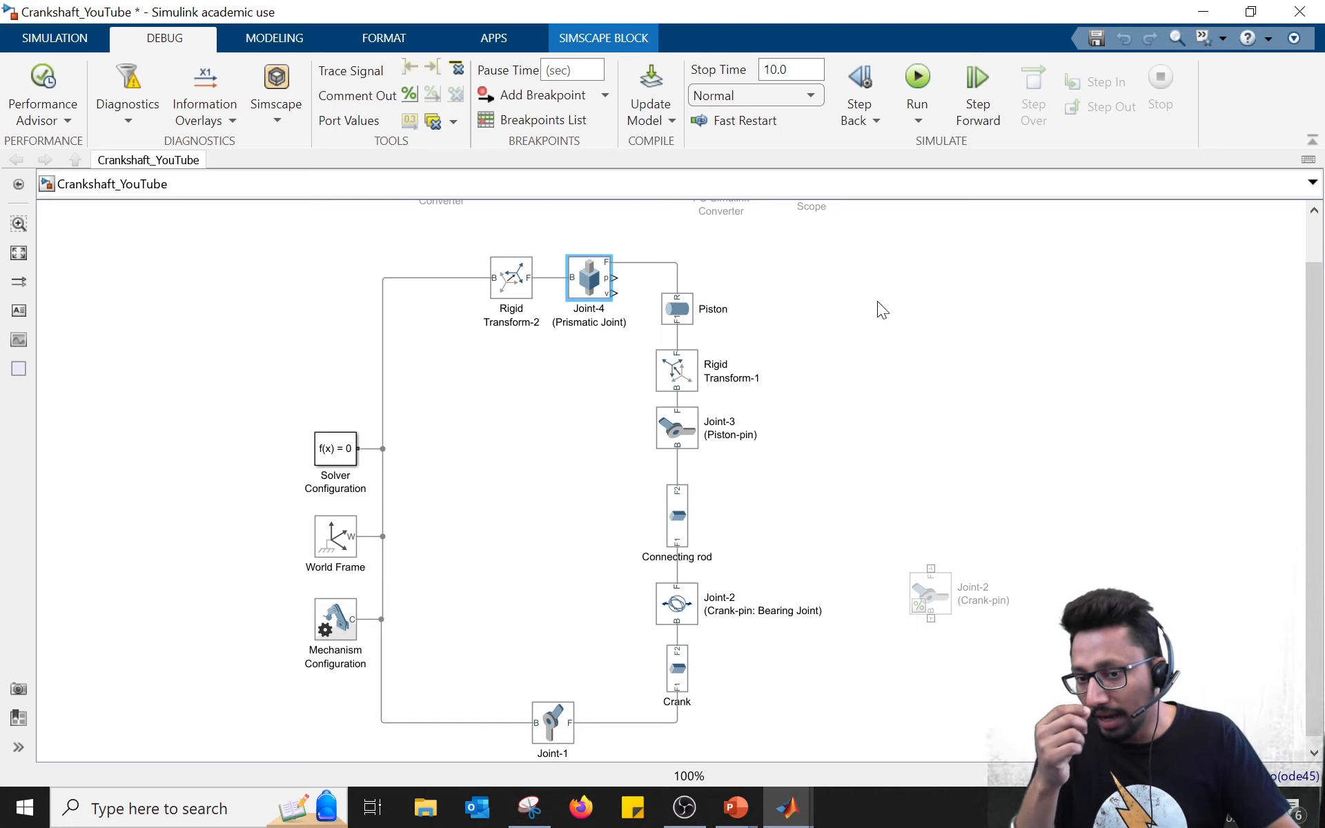
# Step: Uncomment the PS-Simulink Converter and its connected Scope above the piston
pyautogui.moveTo(876, 301); pyautogui.dragTo(805, 370)
pyautogui.scroll(1, 810, 311)
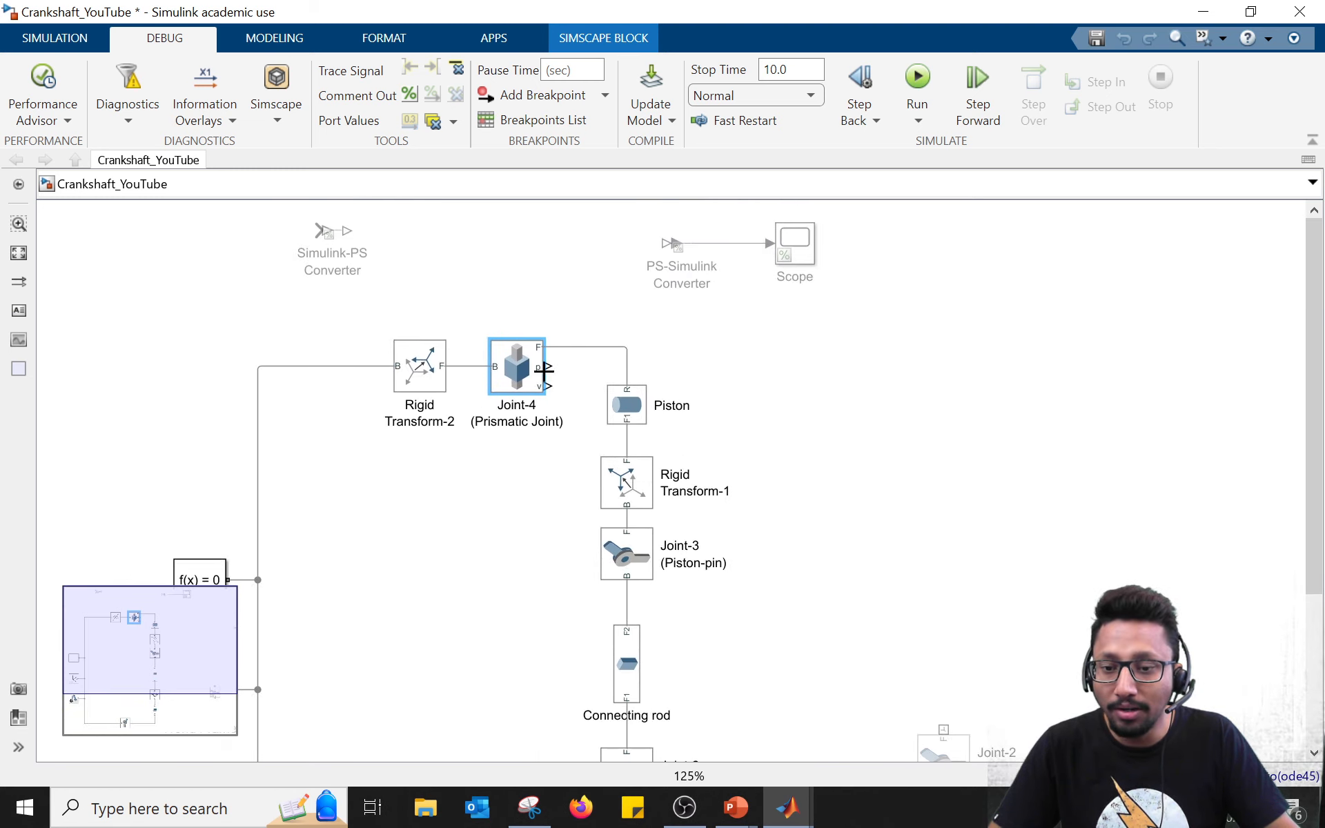
pyautogui.click(531, 379)
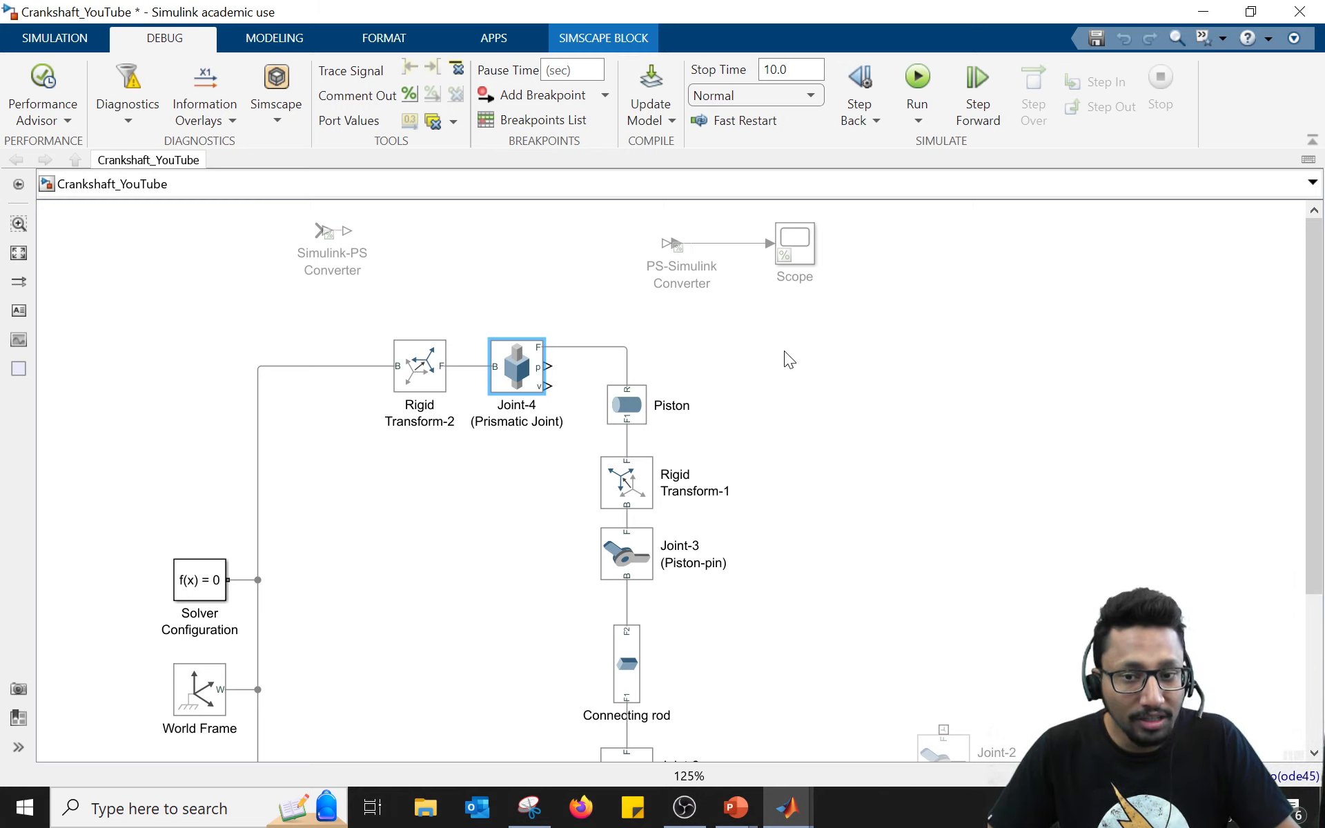
pyautogui.click(688, 259)
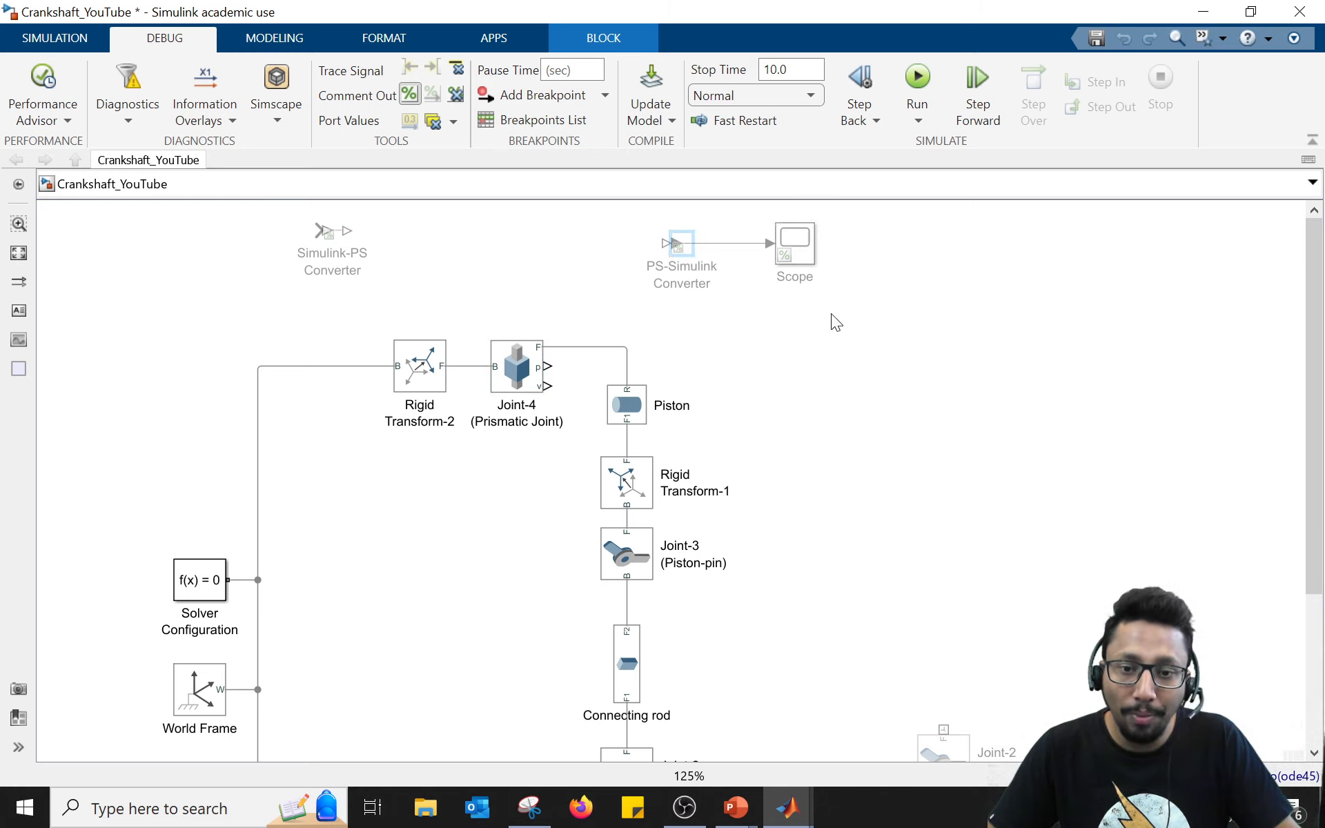
pyautogui.moveTo(832, 317); pyautogui.dragTo(673, 217)
pyautogui.rightClick(688, 250)
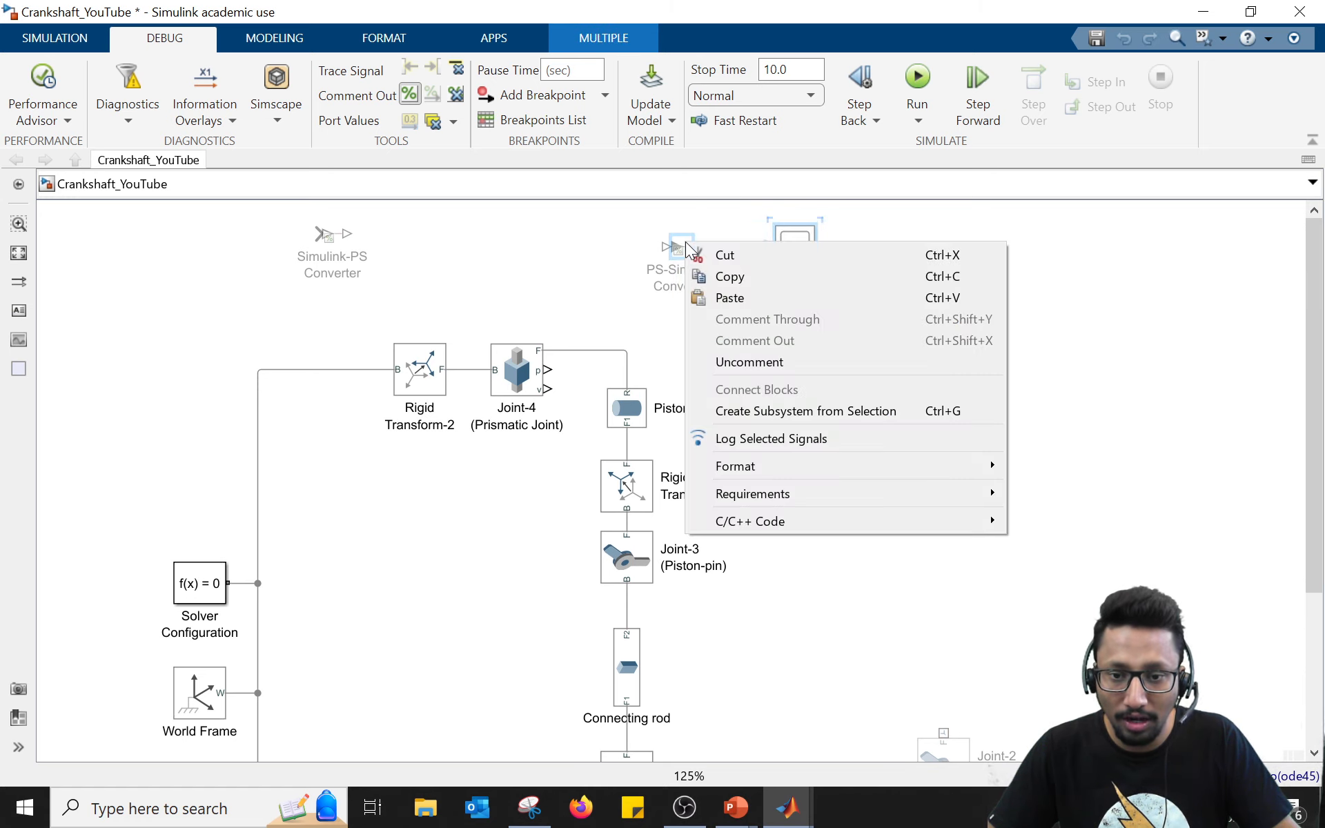
pyautogui.click(758, 361)
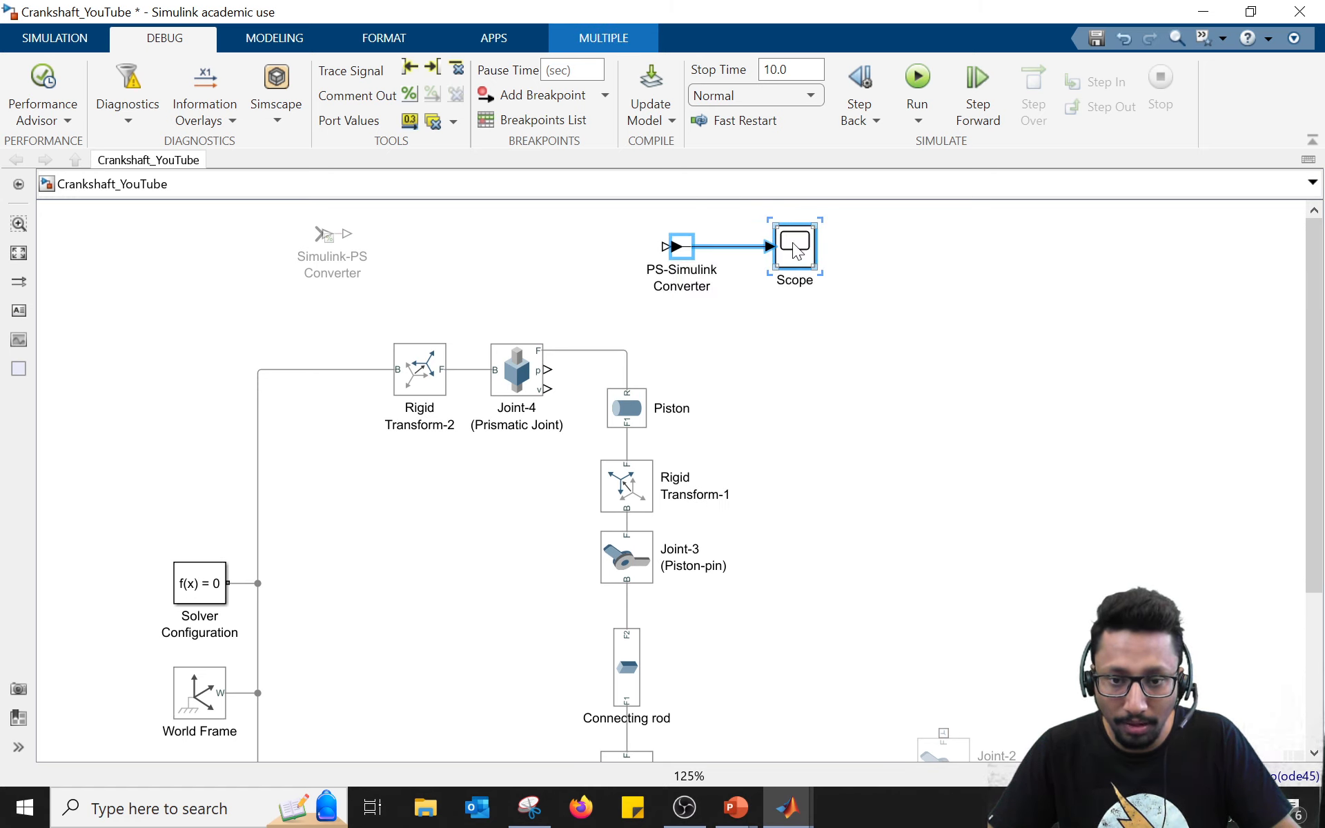
# Step: Move the PS-Simulink Converter and its Scope down closer to the piston and rename the converter as Position (PS-S)
pyautogui.moveTo(794, 248); pyautogui.dragTo(858, 306)
pyautogui.click(713, 327)
pyautogui.write('Position (')
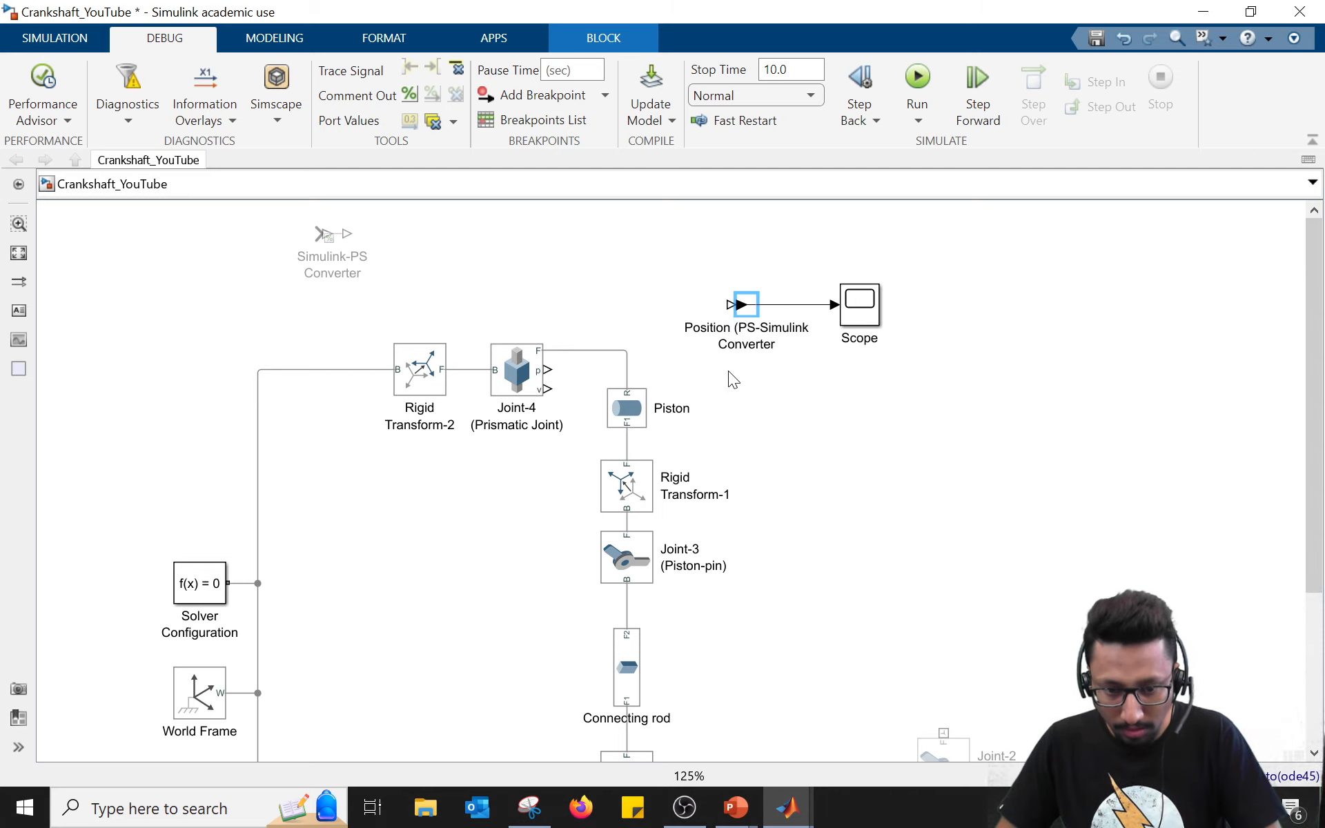
pyautogui.press('Delete')
pyautogui.press('Delete')
pyautogui.press('Delete')
pyautogui.press('Delete')
pyautogui.press('Delete')
pyautogui.press('Delete')
pyautogui.press('Delete')
pyautogui.press('Delete')
pyautogui.press('Delete')
pyautogui.press('Delete')
pyautogui.press('Delete')
pyautogui.press('Delete')
pyautogui.press('Delete')
pyautogui.press('Delete')
pyautogui.press('Delete')
pyautogui.press('Delete')
pyautogui.press('Delete')
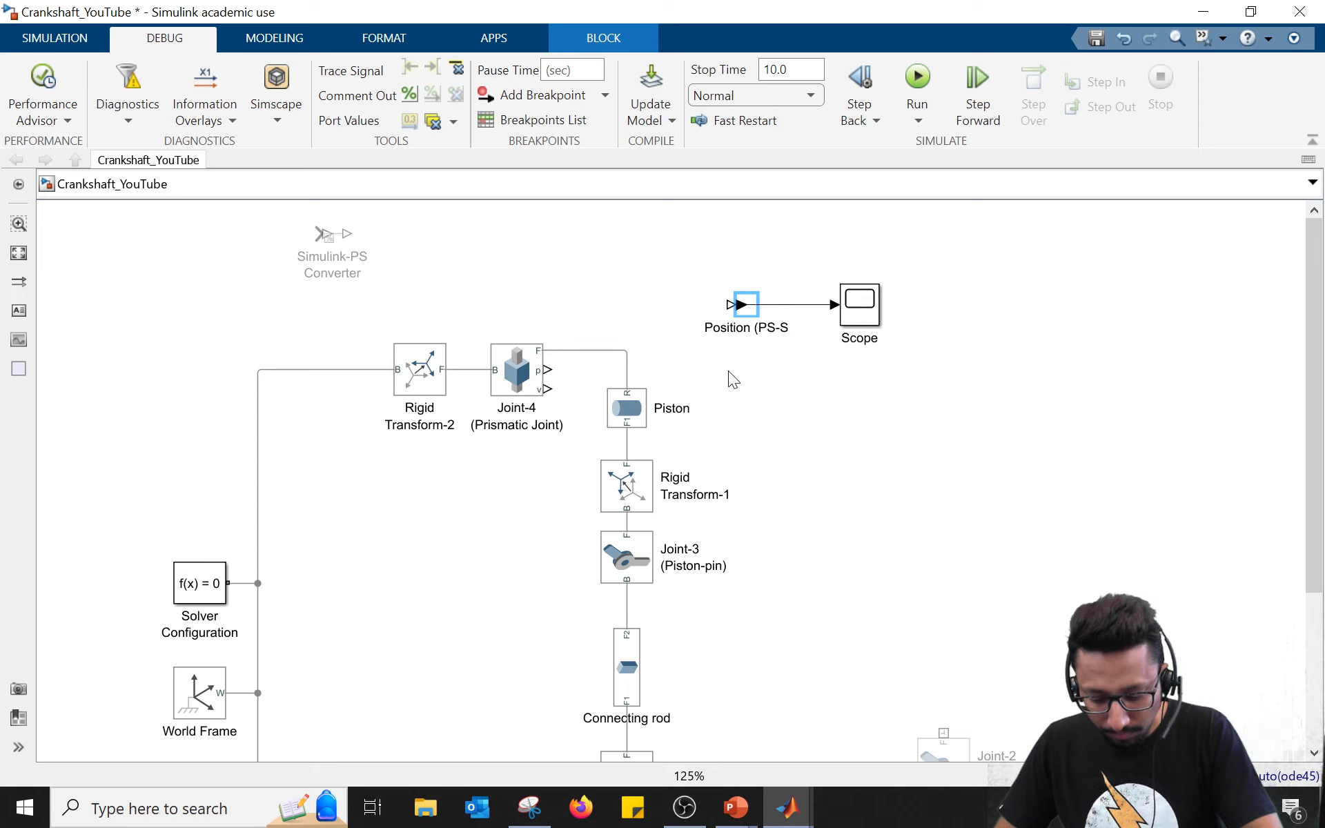
pyautogui.write(')')
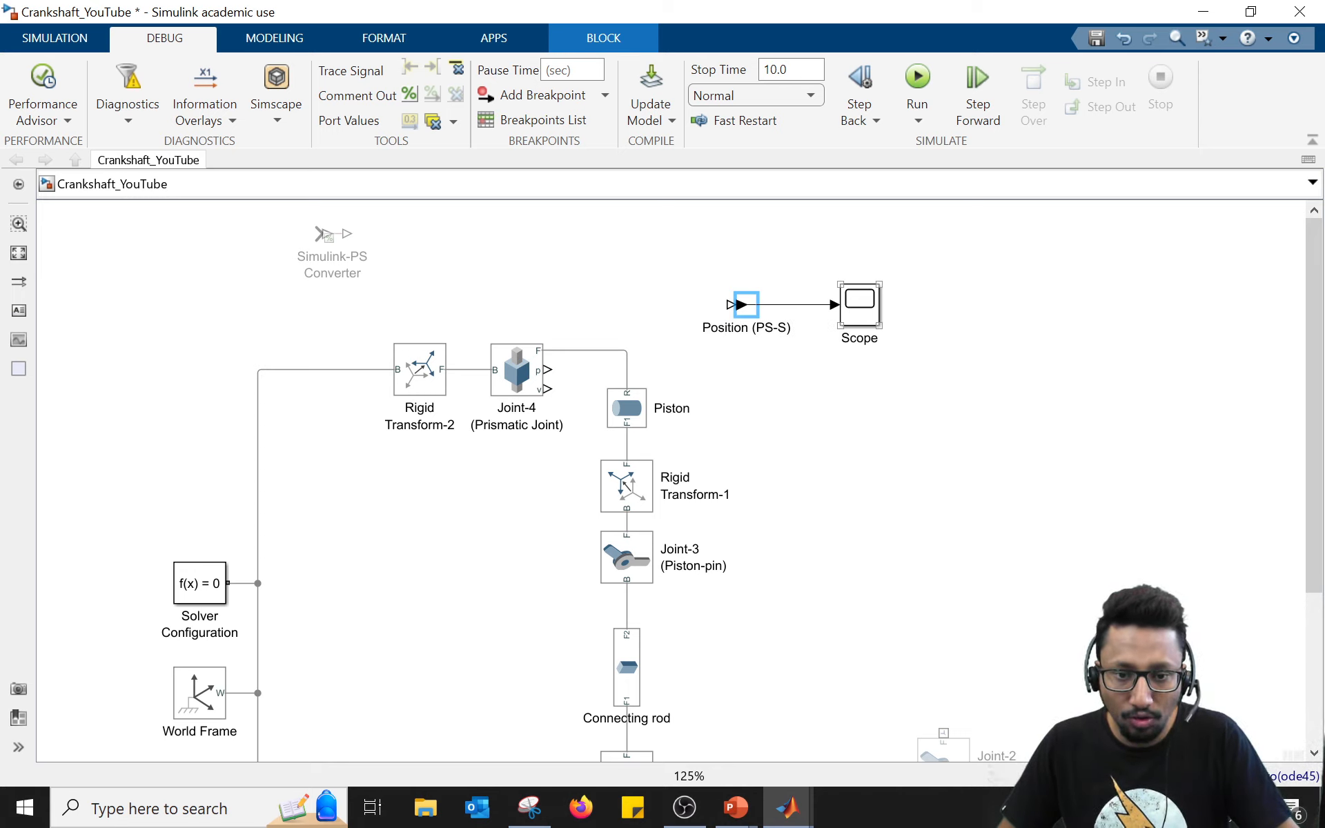
# Step: Rename the Scope block connected to the position converter as Piston Position, split over two lines
pyautogui.click(858, 307)
pyautogui.doubleClick(857, 337)
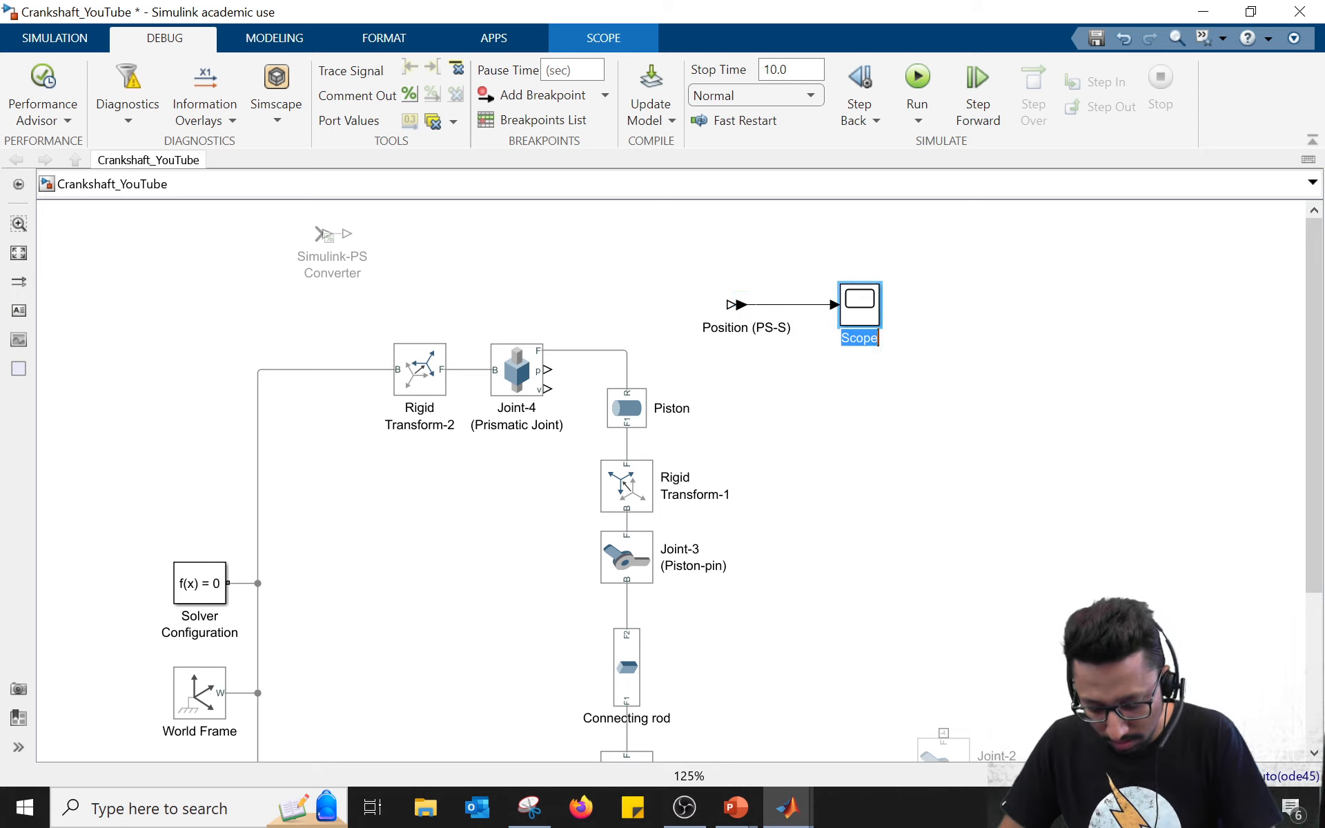
pyautogui.write('Piso')
pyautogui.press('BackSpace')
pyautogui.press('BackSpace')
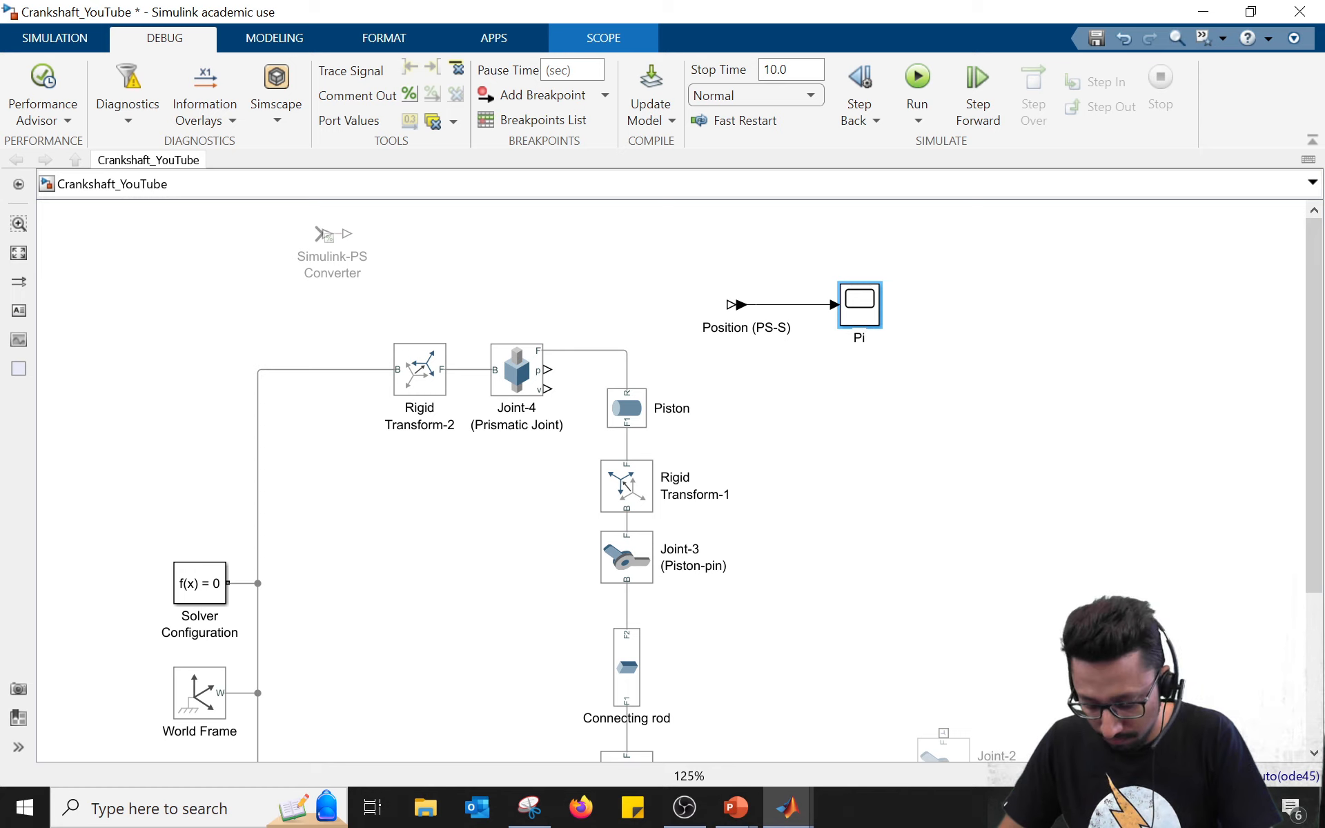
pyautogui.write('ston Posit')
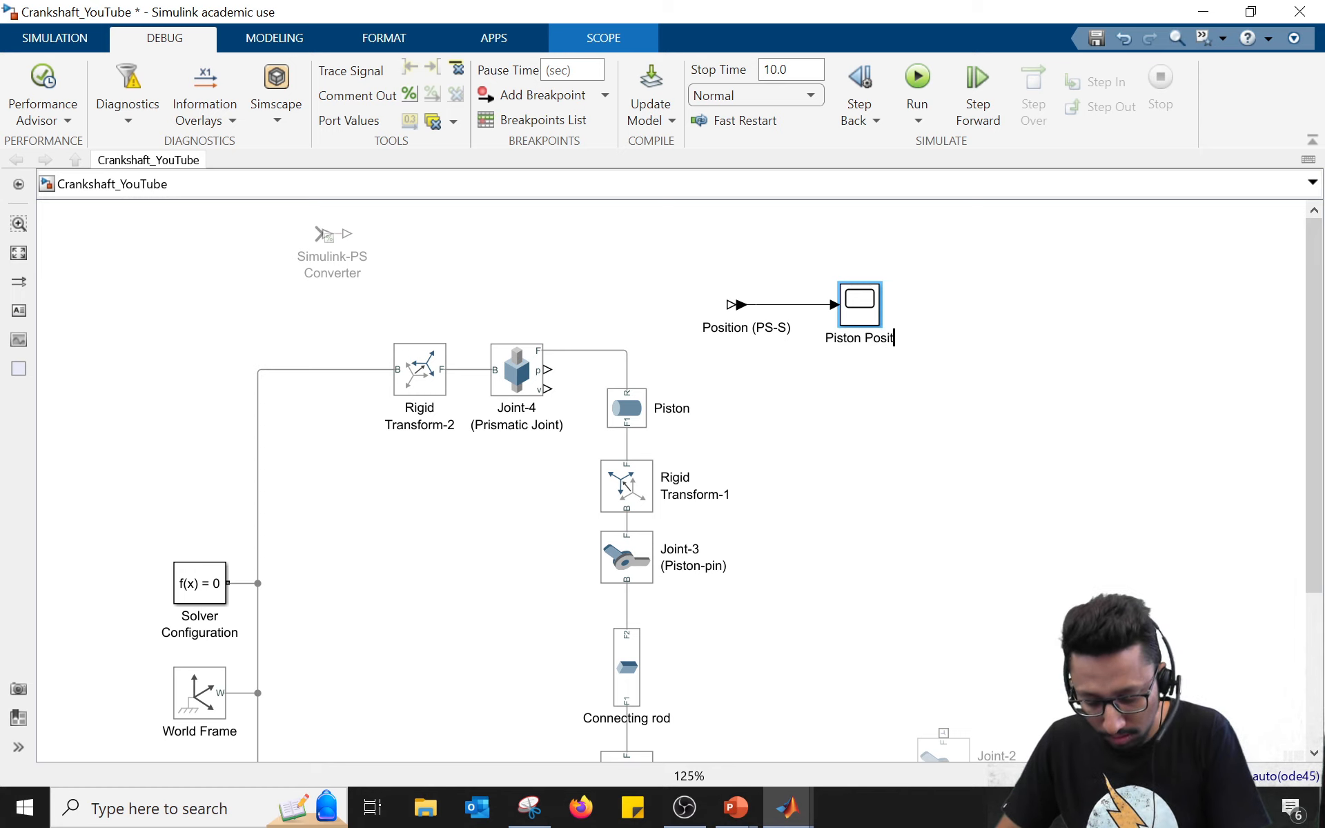
pyautogui.write('ion')
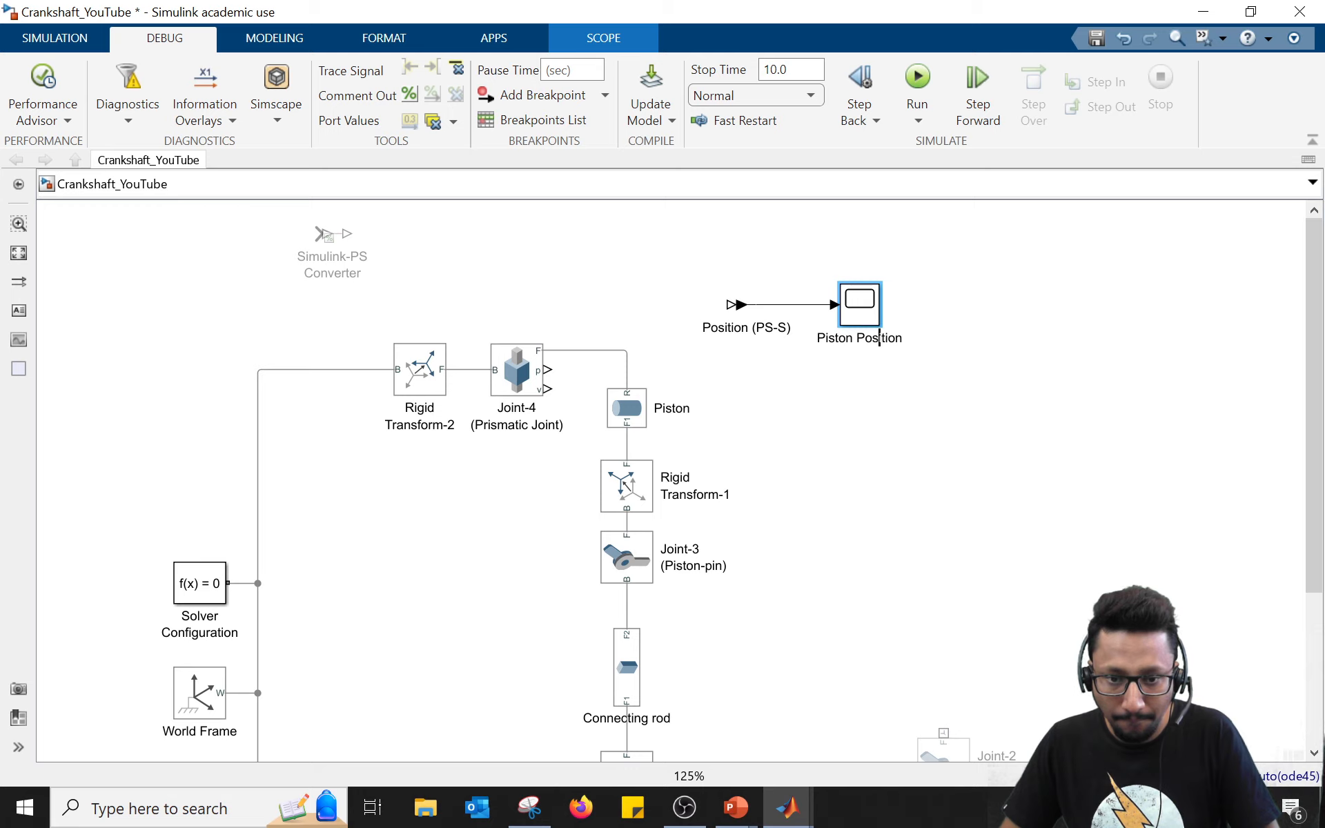
pyautogui.press('Left')
pyautogui.press('Left')
pyautogui.press('Left')
pyautogui.press('Left')
pyautogui.press('Delete')
pyautogui.press('Return')
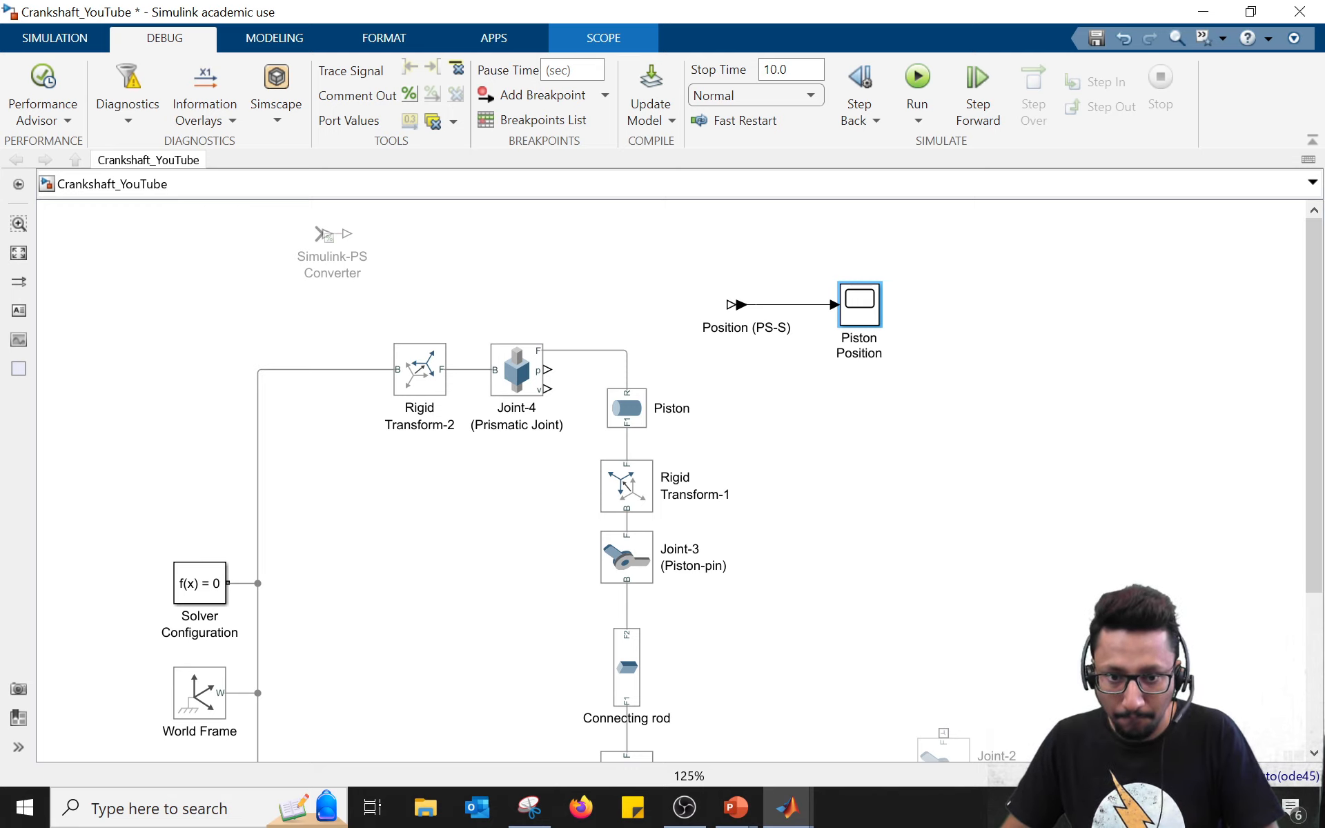
pyautogui.press('Escape')
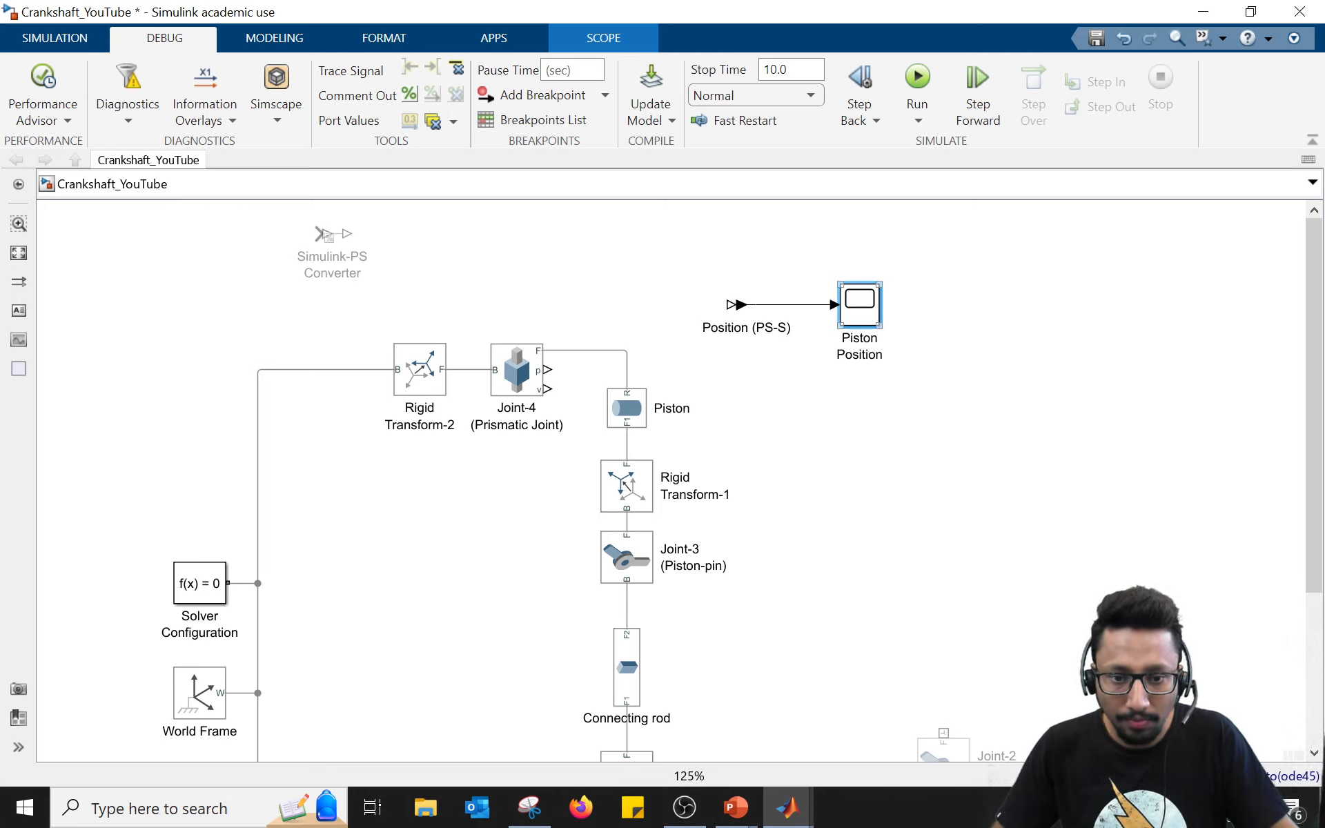
# Step: Change the scope's name to Position (Piston), with (Piston) on a second line
pyautogui.doubleClick(860, 339)
pyautogui.write('Po')
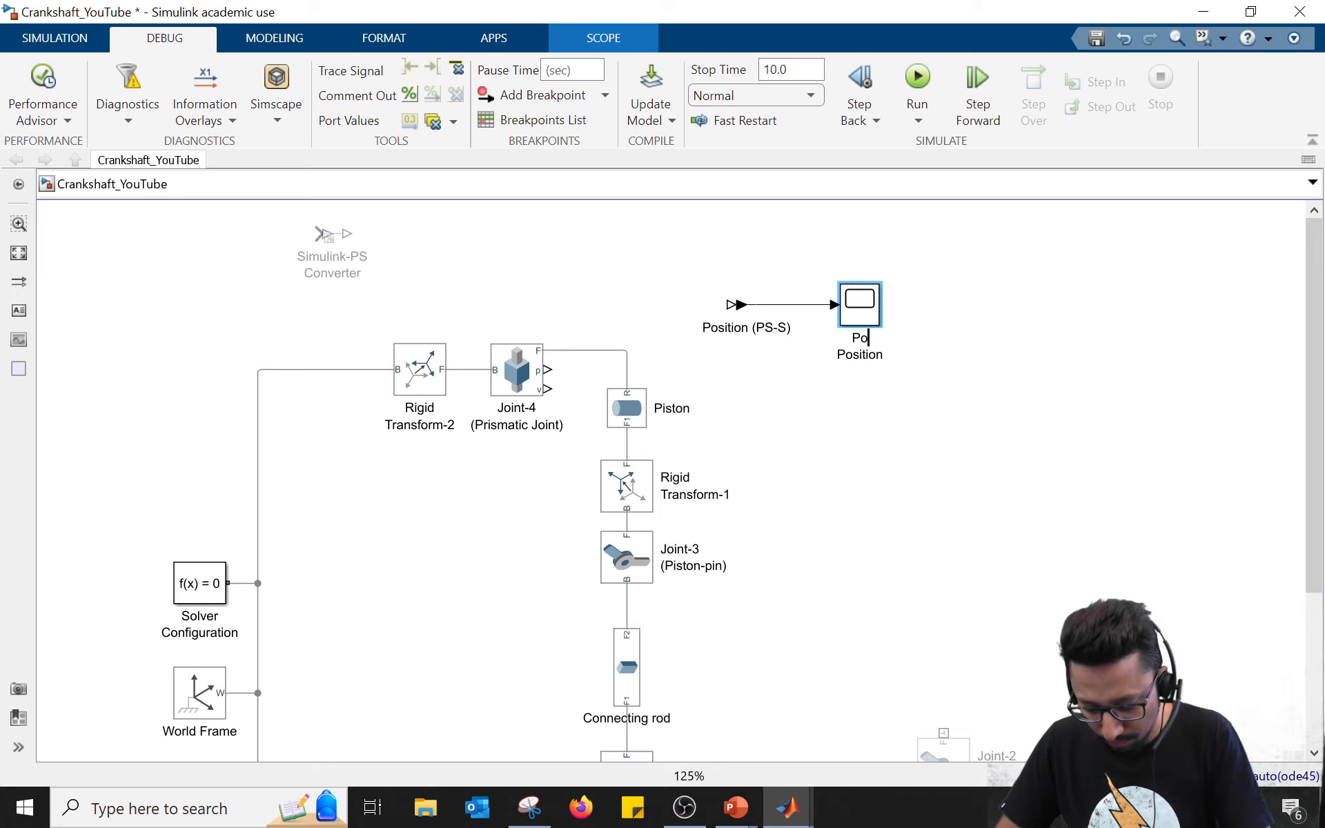
pyautogui.write('sition ()')
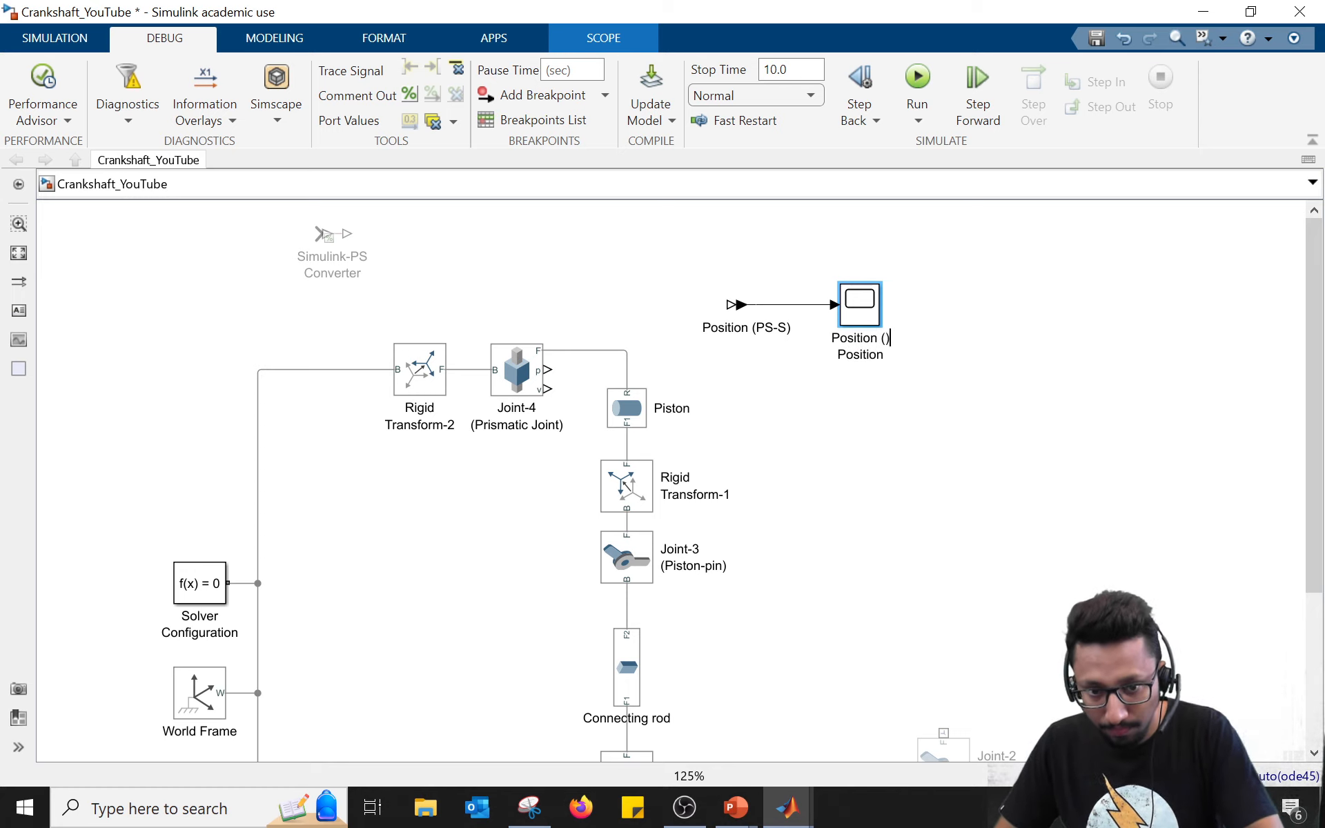
pyautogui.press('Left')
pyautogui.write('Piston')
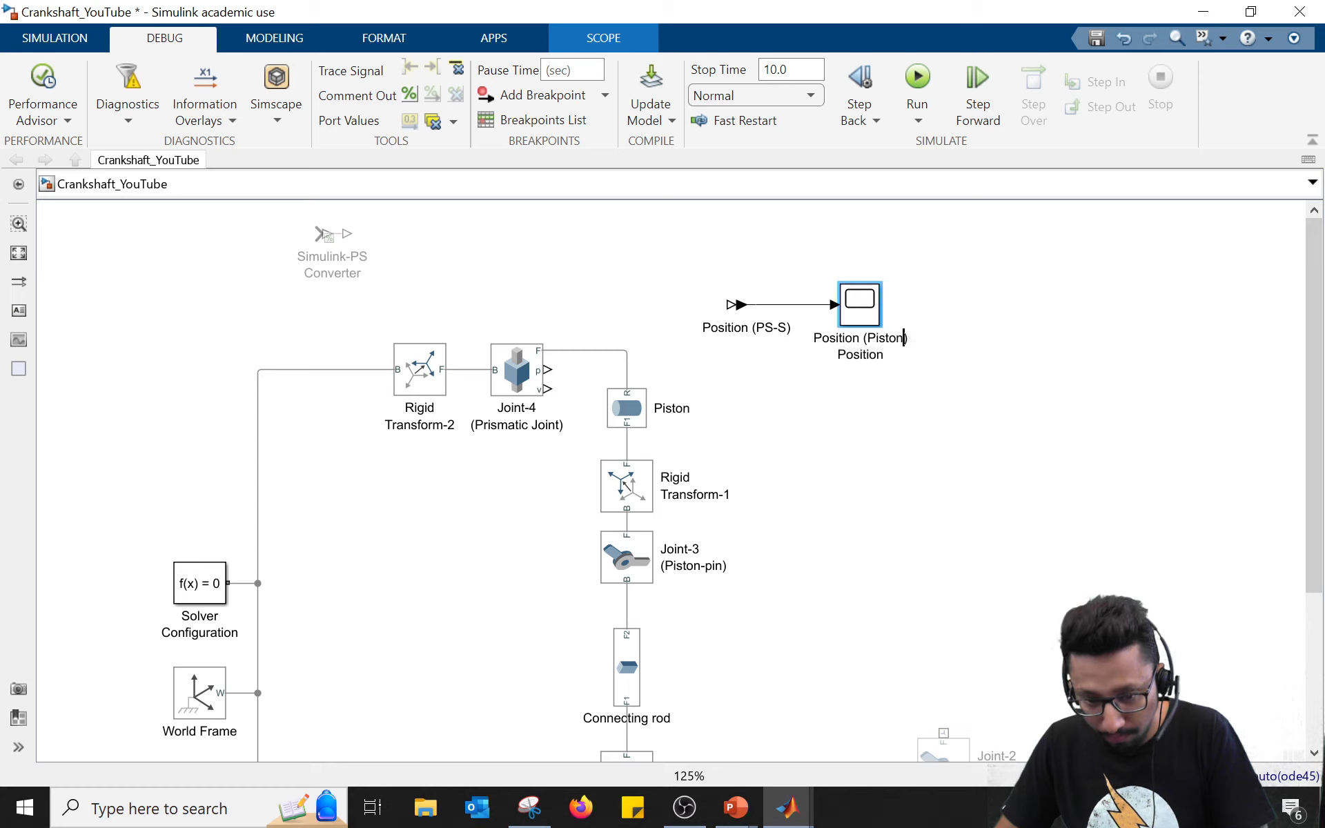
pyautogui.press('Right')
pyautogui.press('Delete')
pyautogui.press('Delete')
pyautogui.press('Delete')
pyautogui.press('Delete')
pyautogui.press('Delete')
pyautogui.press('Delete')
pyautogui.press('Delete')
pyautogui.press('Delete')
pyautogui.press('Delete')
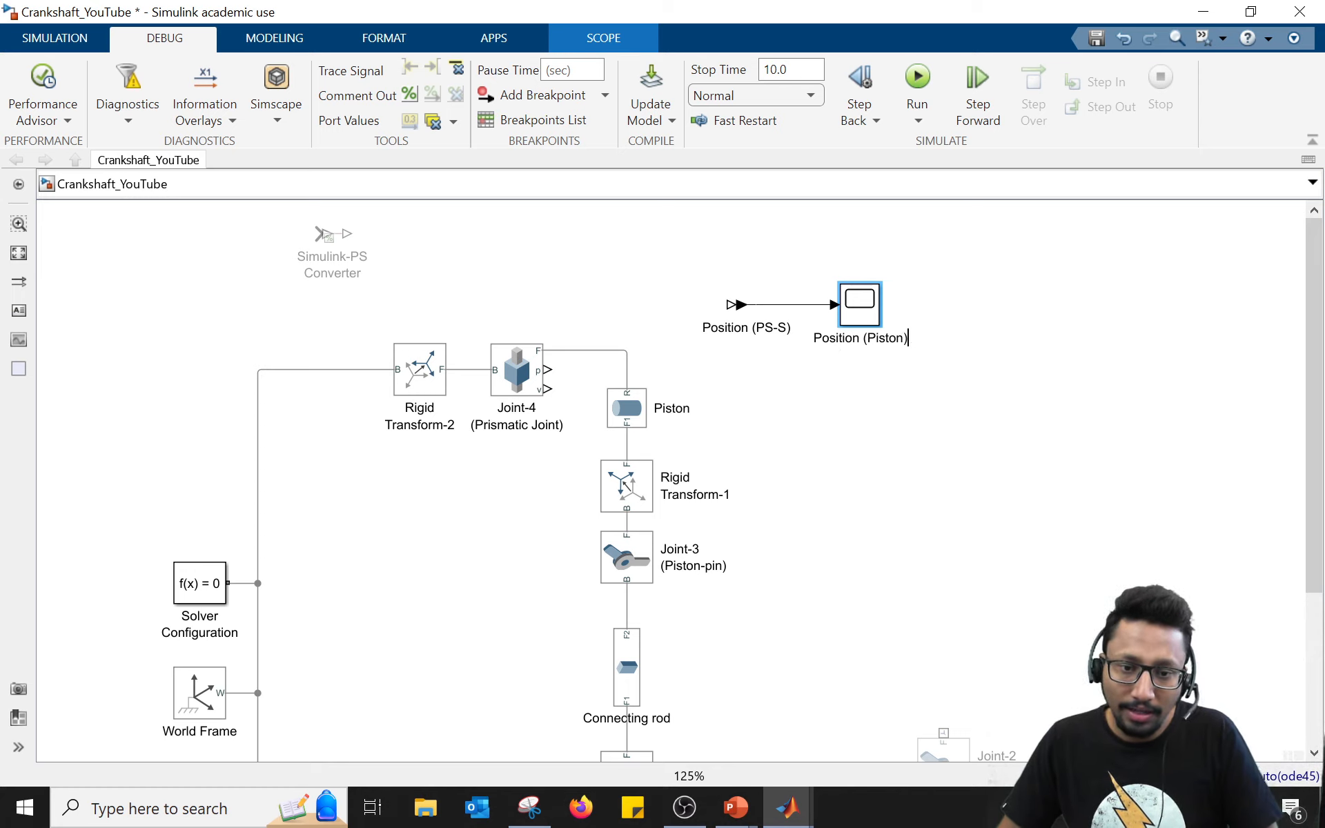
pyautogui.press('Left')
pyautogui.press('Left')
pyautogui.press('Left')
pyautogui.press('Left')
pyautogui.press('Left')
pyautogui.press('BackSpace')
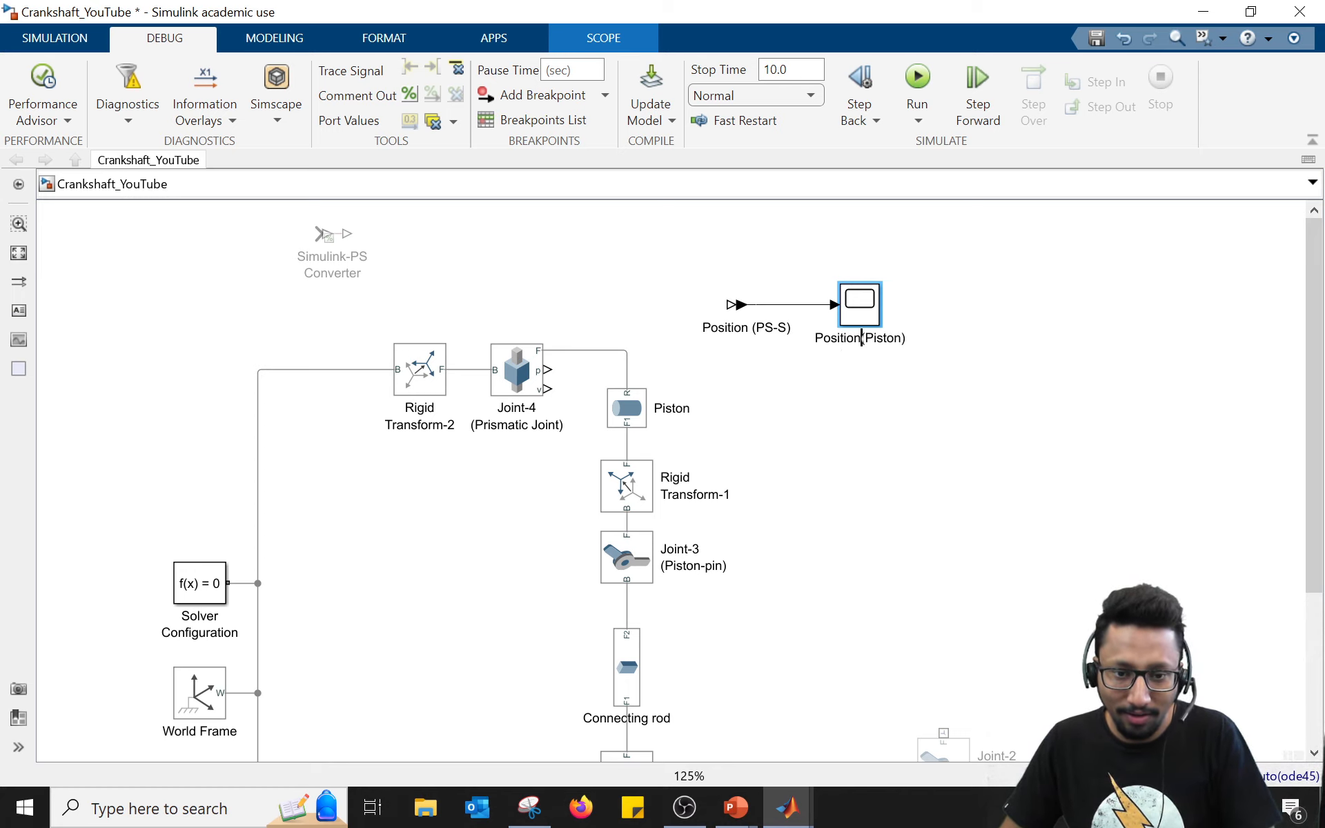
pyautogui.press('Return')
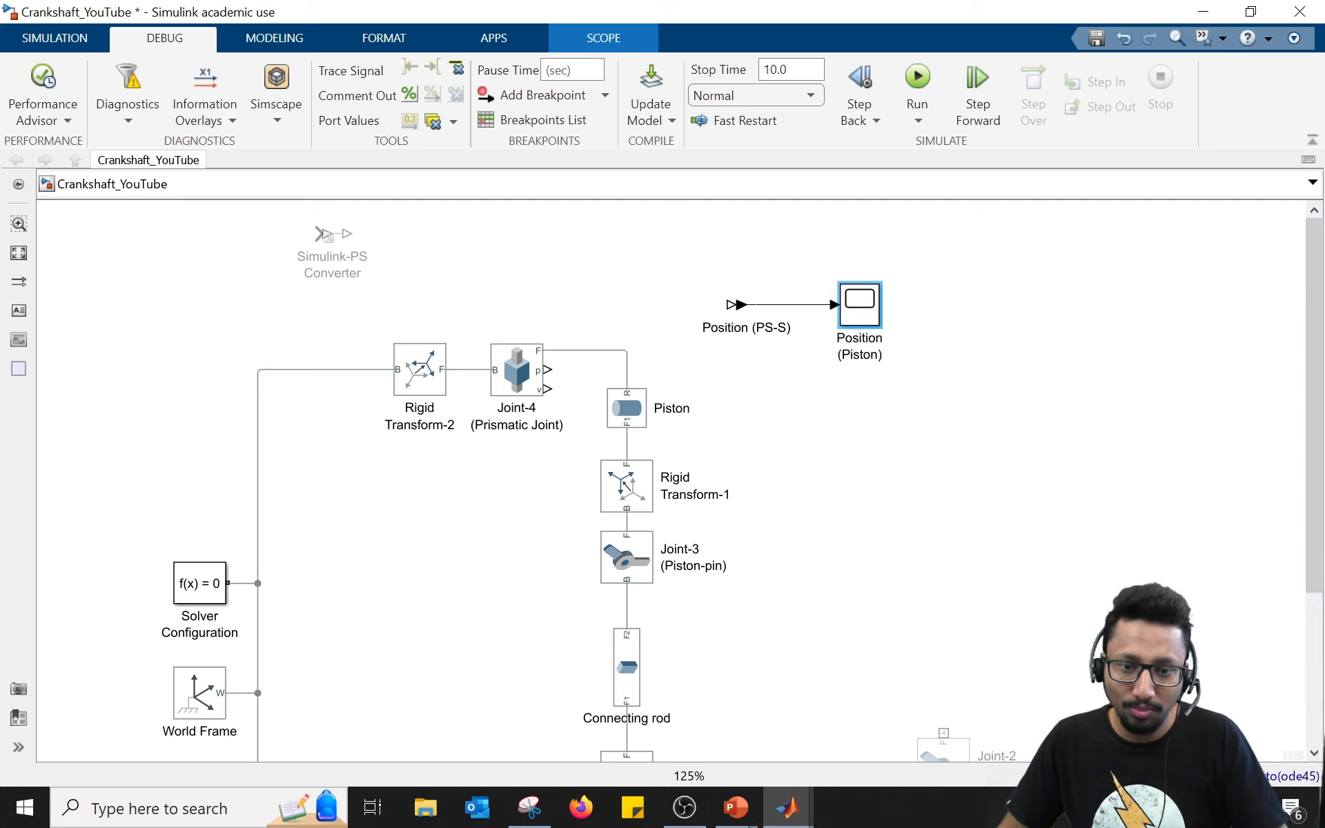
# Step: Shift the position converter and scope slightly up and away from the piston, and place a copy of the pair beneath them
pyautogui.moveTo(928, 390)
pyautogui.mouseDown()
pyautogui.moveTo(786, 284)
pyautogui.moveTo(895, 368)
pyautogui.moveTo(920, 412)
pyautogui.mouseUp()
pyautogui.click(737, 327)
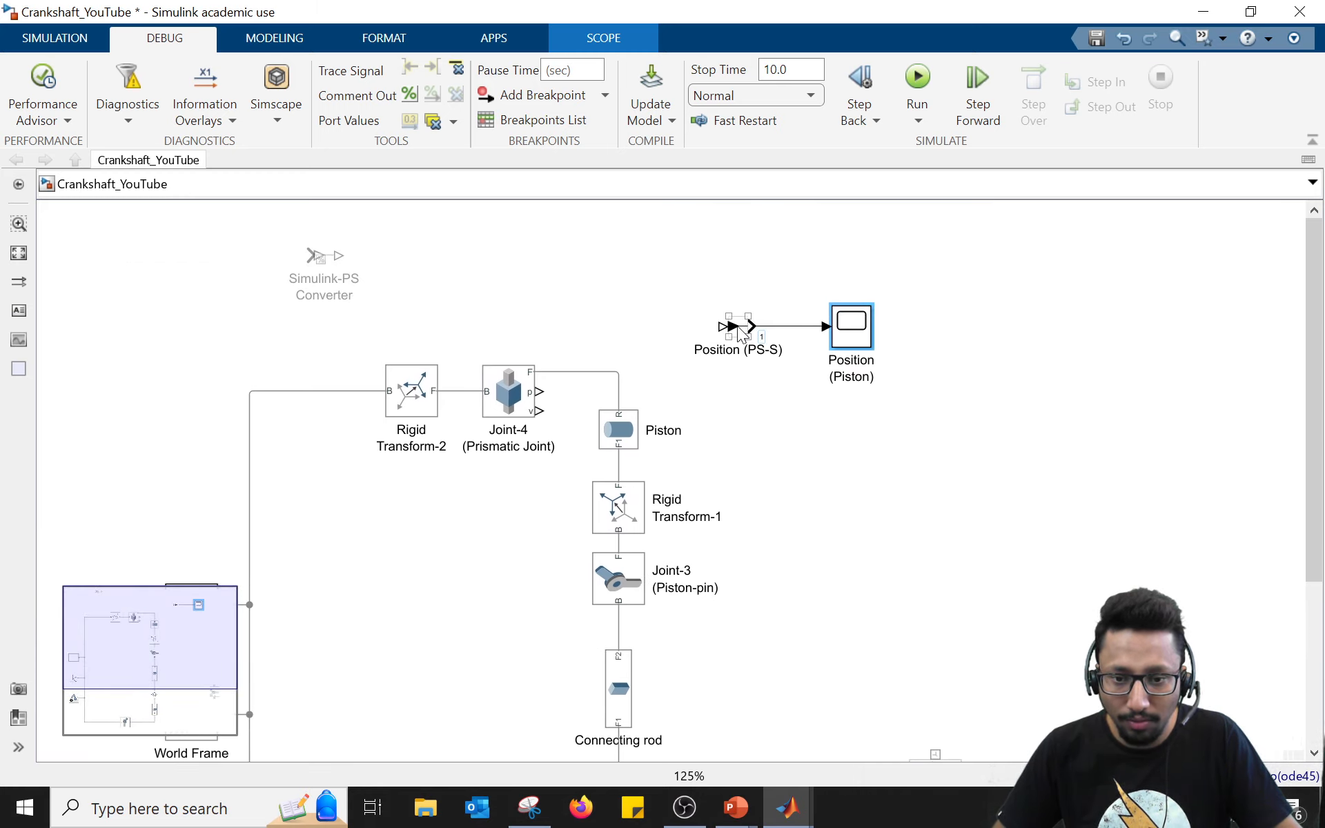
pyautogui.click(867, 330)
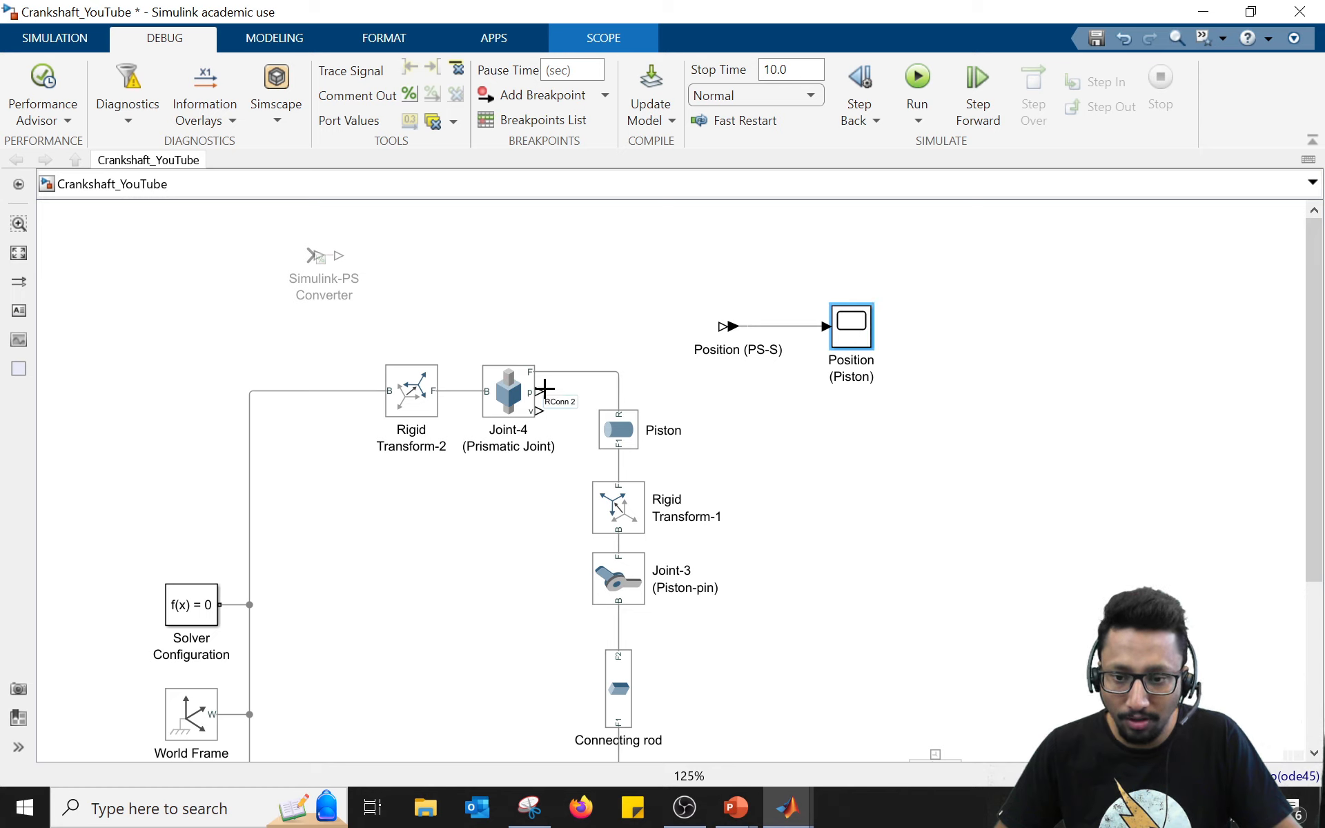
pyautogui.moveTo(920, 395); pyautogui.dragTo(733, 265)
pyautogui.moveTo(743, 332); pyautogui.dragTo(782, 307)
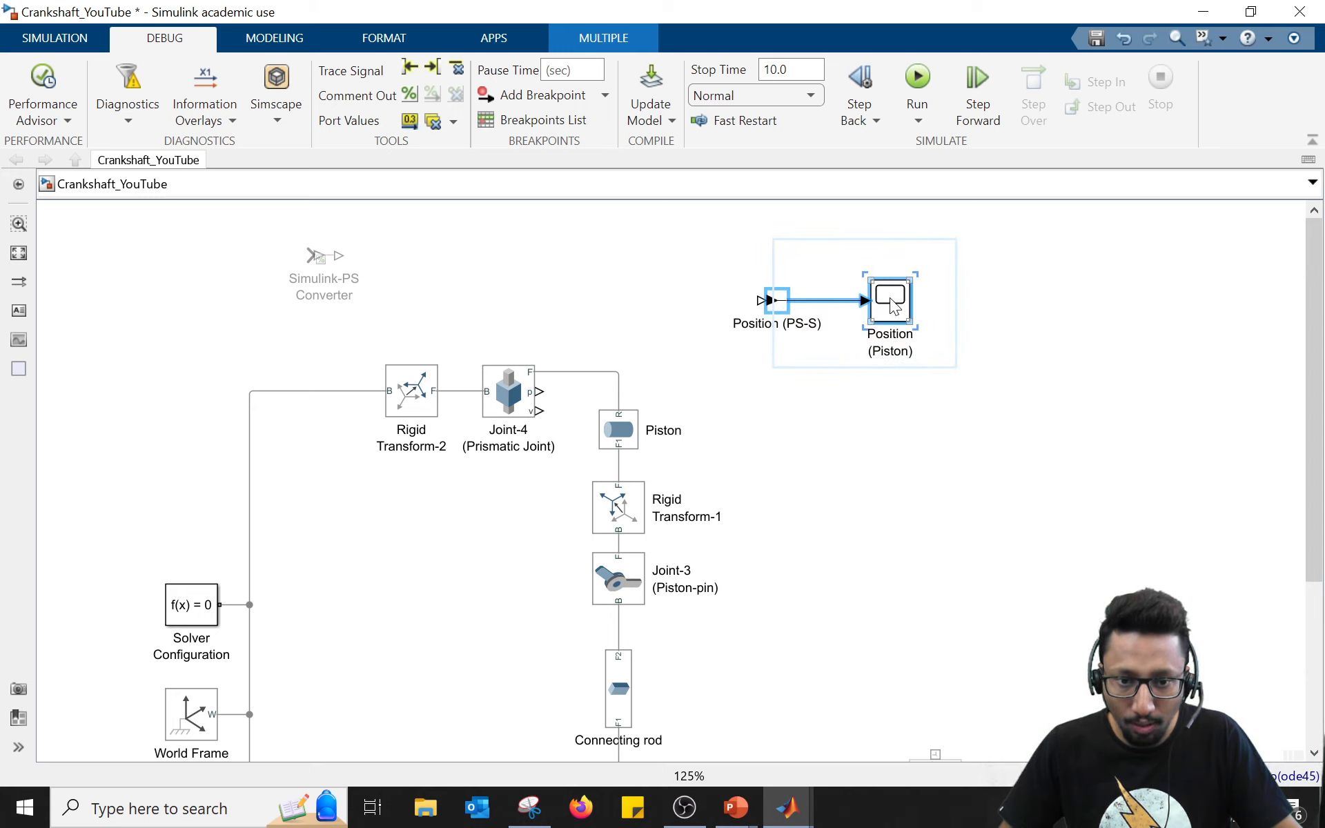
pyautogui.moveTo(888, 306); pyautogui.dragTo(873, 403)
# Step: Rename the copied converter as Velcoity (PS-S) and the copied scope as Velocity (Piston)
pyautogui.doubleClick(757, 429)
pyautogui.write('Velcoity (PS-S')
pyautogui.press('End')
pyautogui.press('BackSpace')
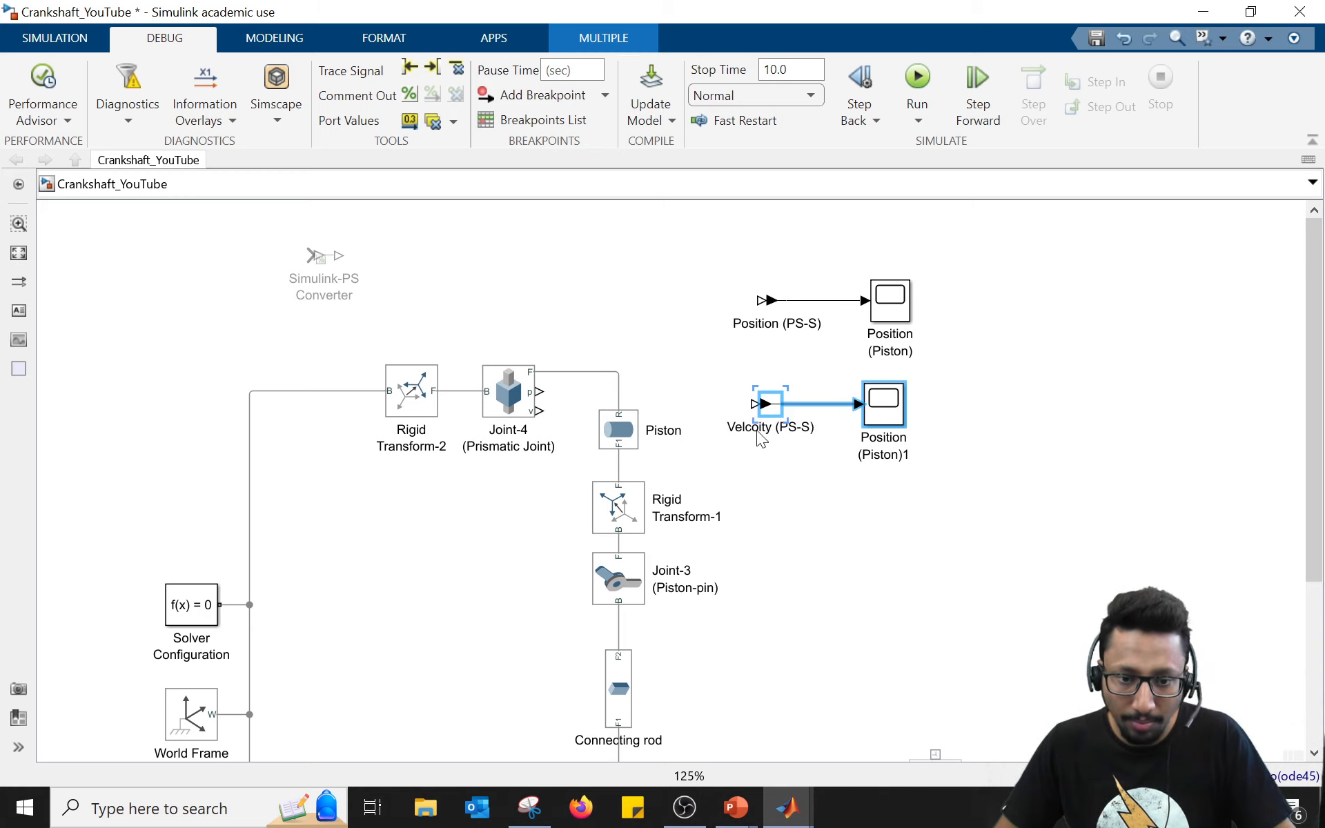
pyautogui.doubleClick(884, 438)
pyautogui.write('Velocity')
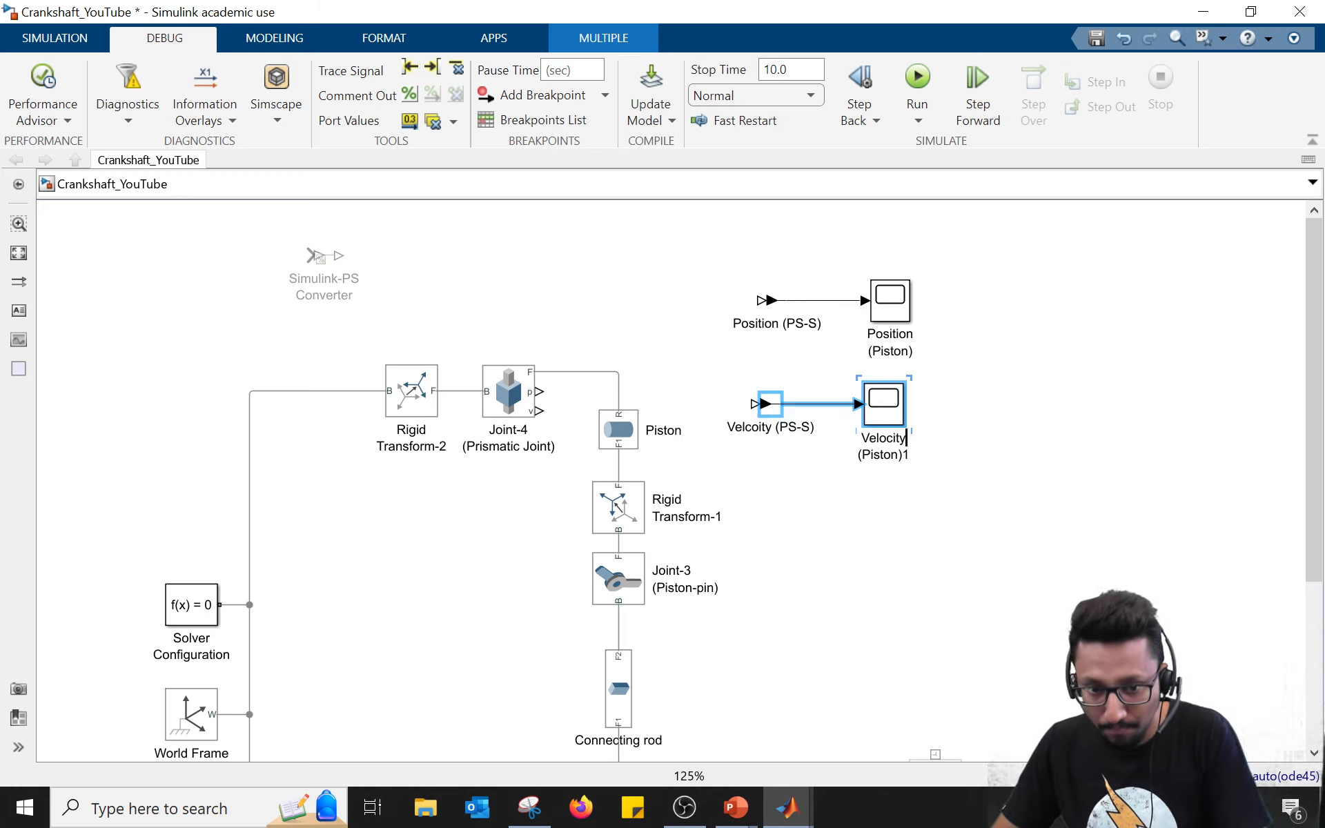
pyautogui.press('Down')
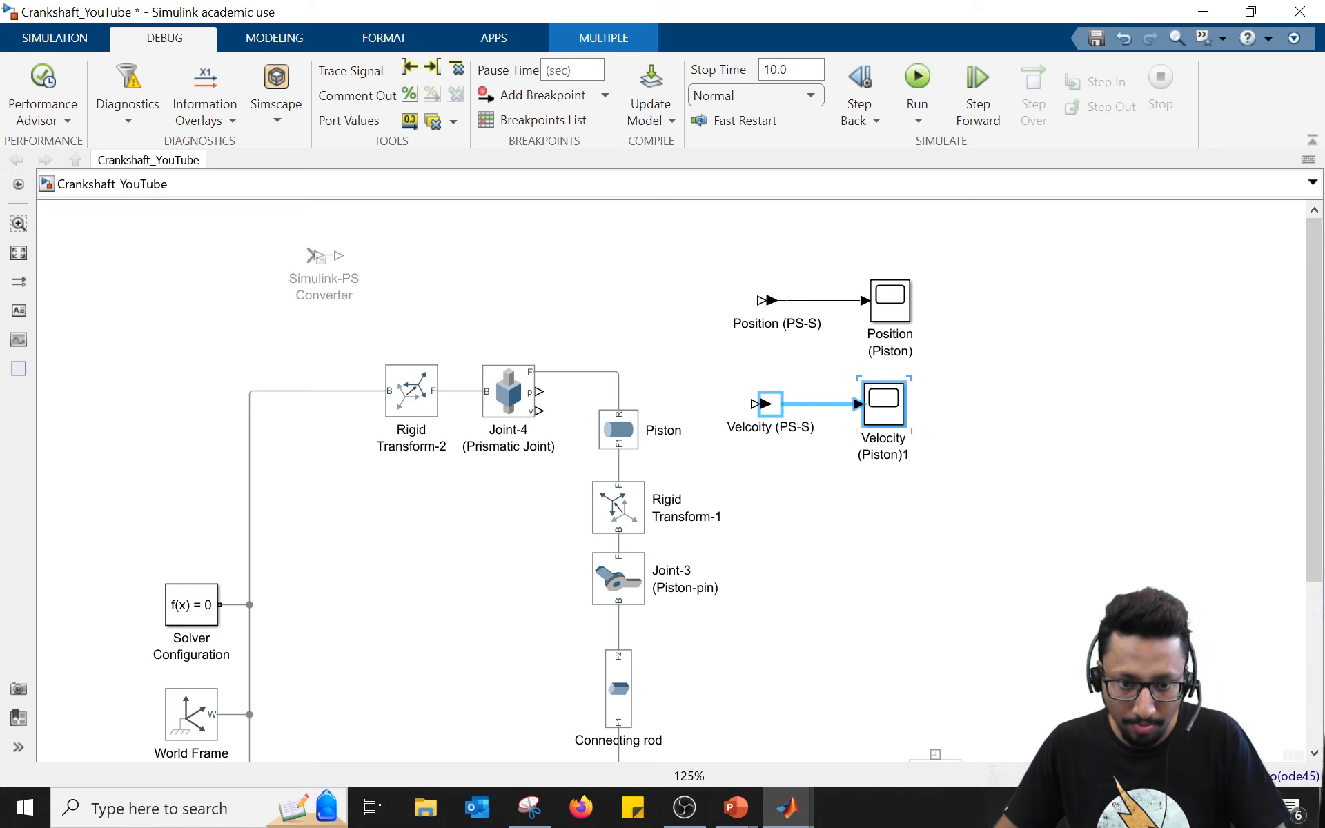
pyautogui.press('BackSpace')
pyautogui.press('Escape')
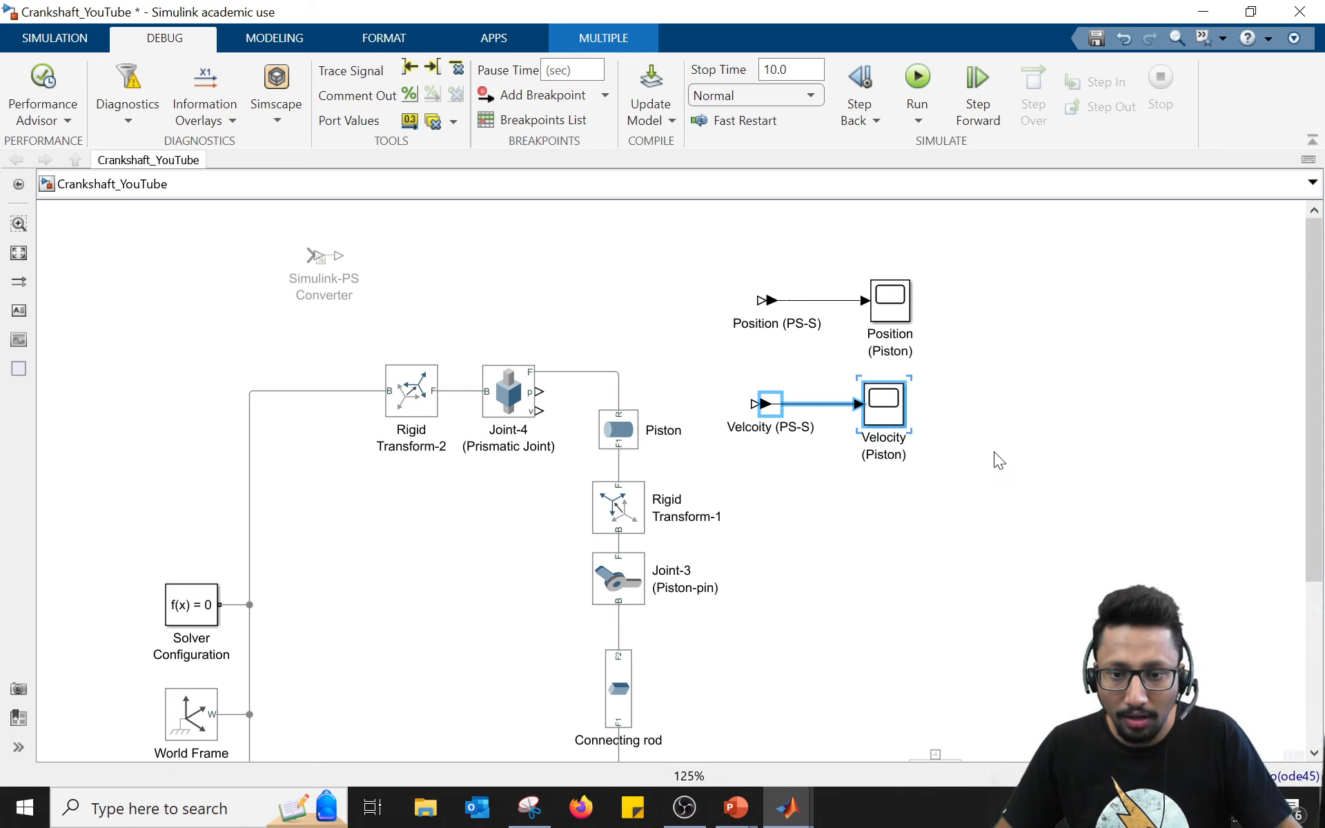
# Step: Align the velocity pair under the position pair, then connect Joint-4's p port to the position converter and its v port to the velocity converter
pyautogui.moveTo(952, 493); pyautogui.dragTo(765, 397)
pyautogui.moveTo(889, 403); pyautogui.dragTo(887, 406)
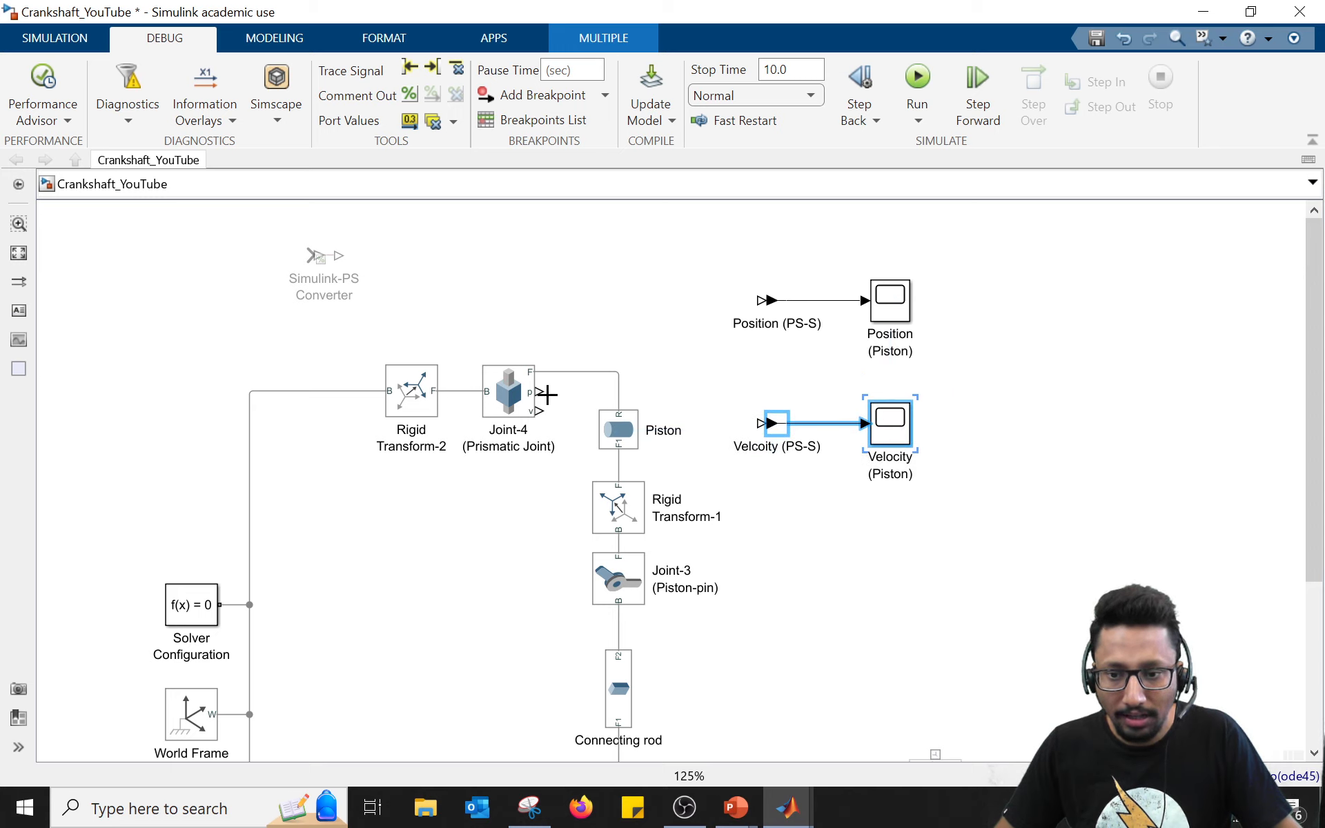
pyautogui.moveTo(541, 391)
pyautogui.mouseDown()
pyautogui.moveTo(650, 349)
pyautogui.moveTo(713, 301)
pyautogui.moveTo(763, 299)
pyautogui.mouseUp()
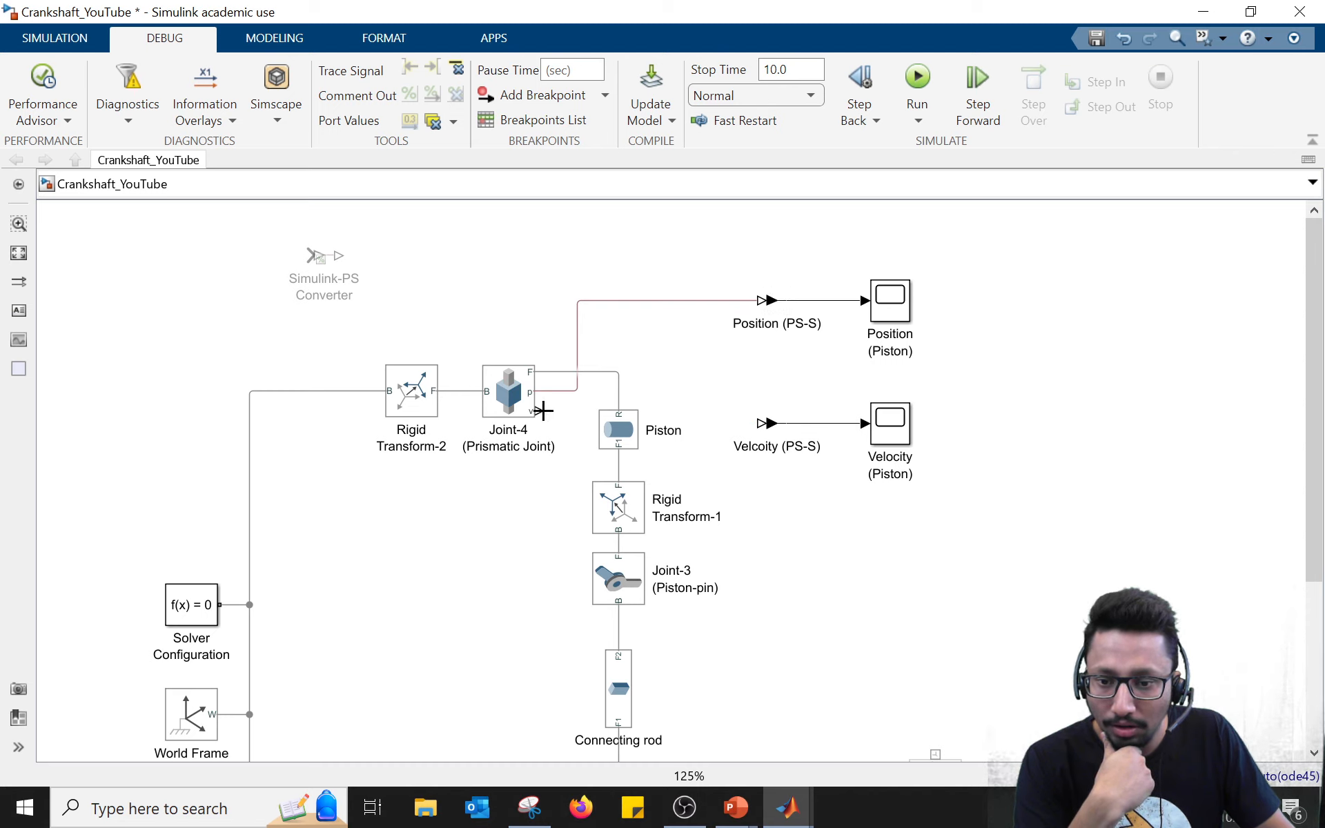
pyautogui.moveTo(543, 410); pyautogui.dragTo(762, 423)
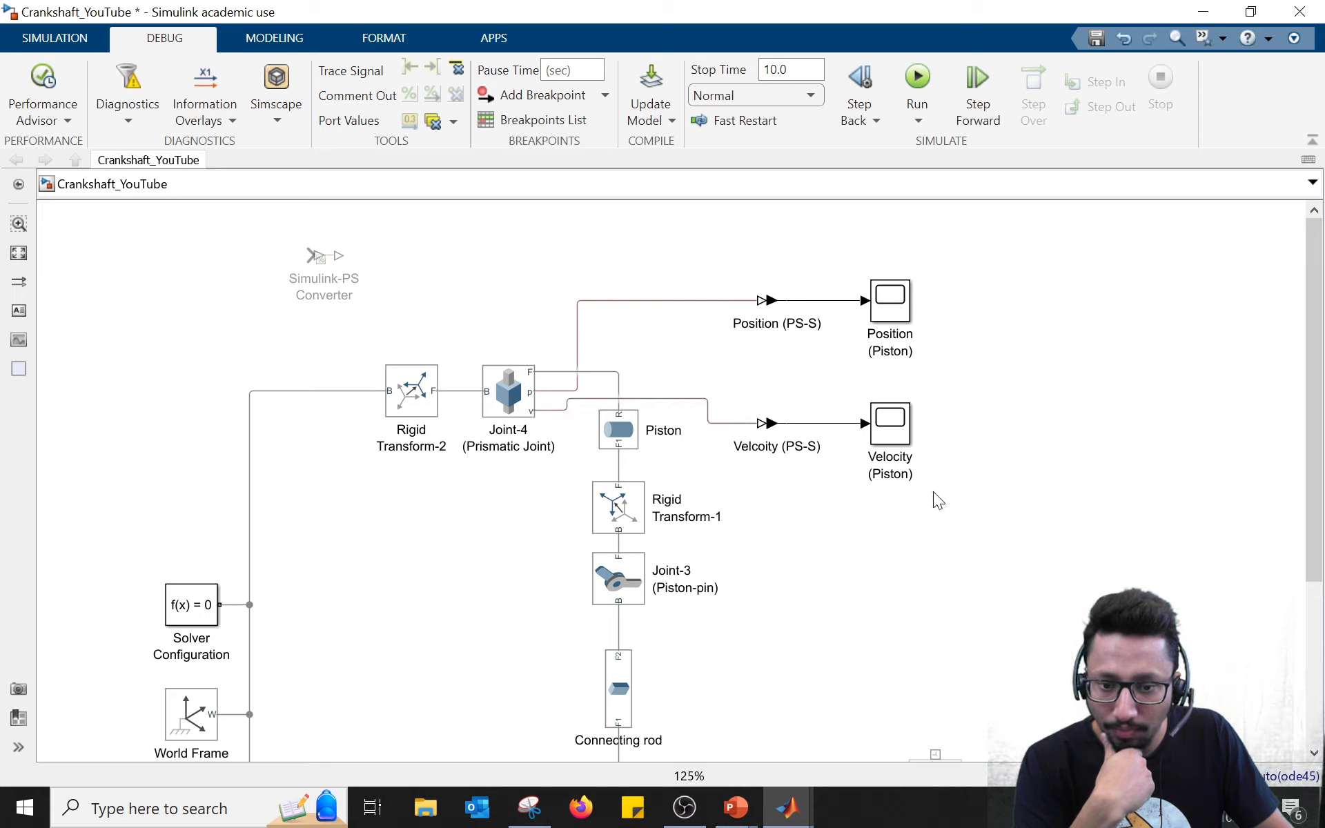
# Step: Move the velocity converter and scope up, closer beneath the position pair, to tidy the signal line from Joint-4
pyautogui.moveTo(935, 494); pyautogui.dragTo(764, 395)
pyautogui.moveTo(888, 440); pyautogui.dragTo(896, 387)
pyautogui.click(878, 495)
# Step: Simulate the crankshaft model, check the Joint-4 (Prismatic Joint) position row in the Variable Viewer, and close the viewer
pyautogui.scroll(-1, 876, 497)
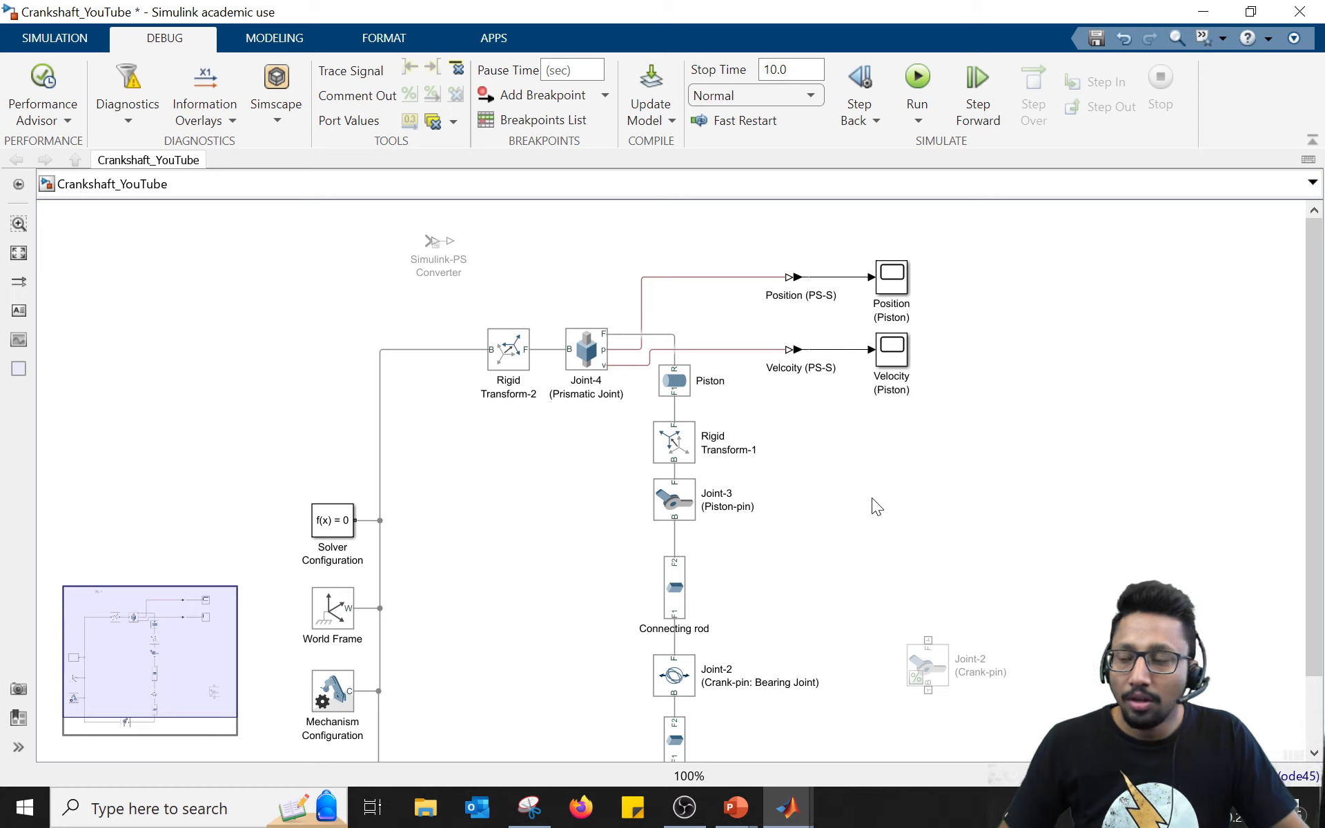
pyautogui.moveTo(950, 516); pyautogui.dragTo(916, 461)
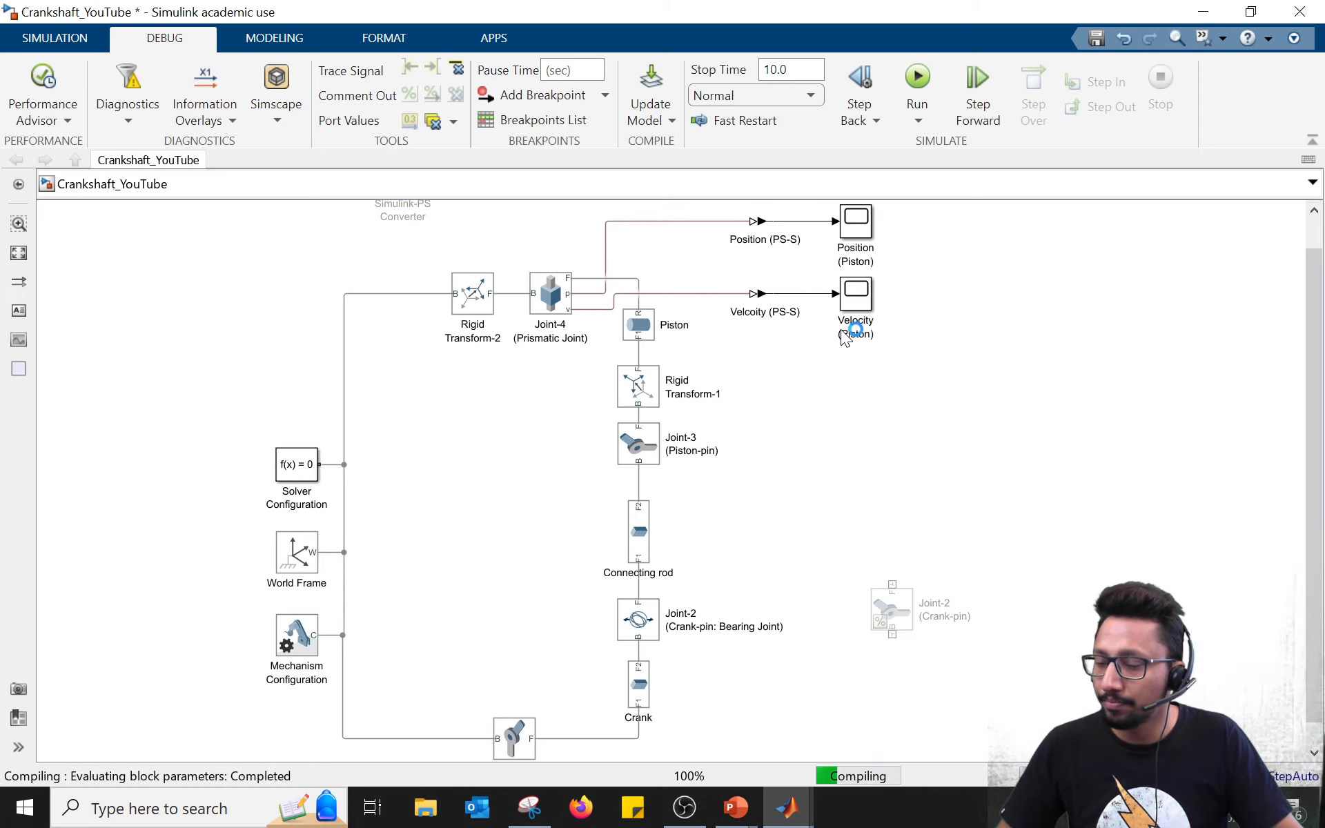
pyautogui.click(304, 414)
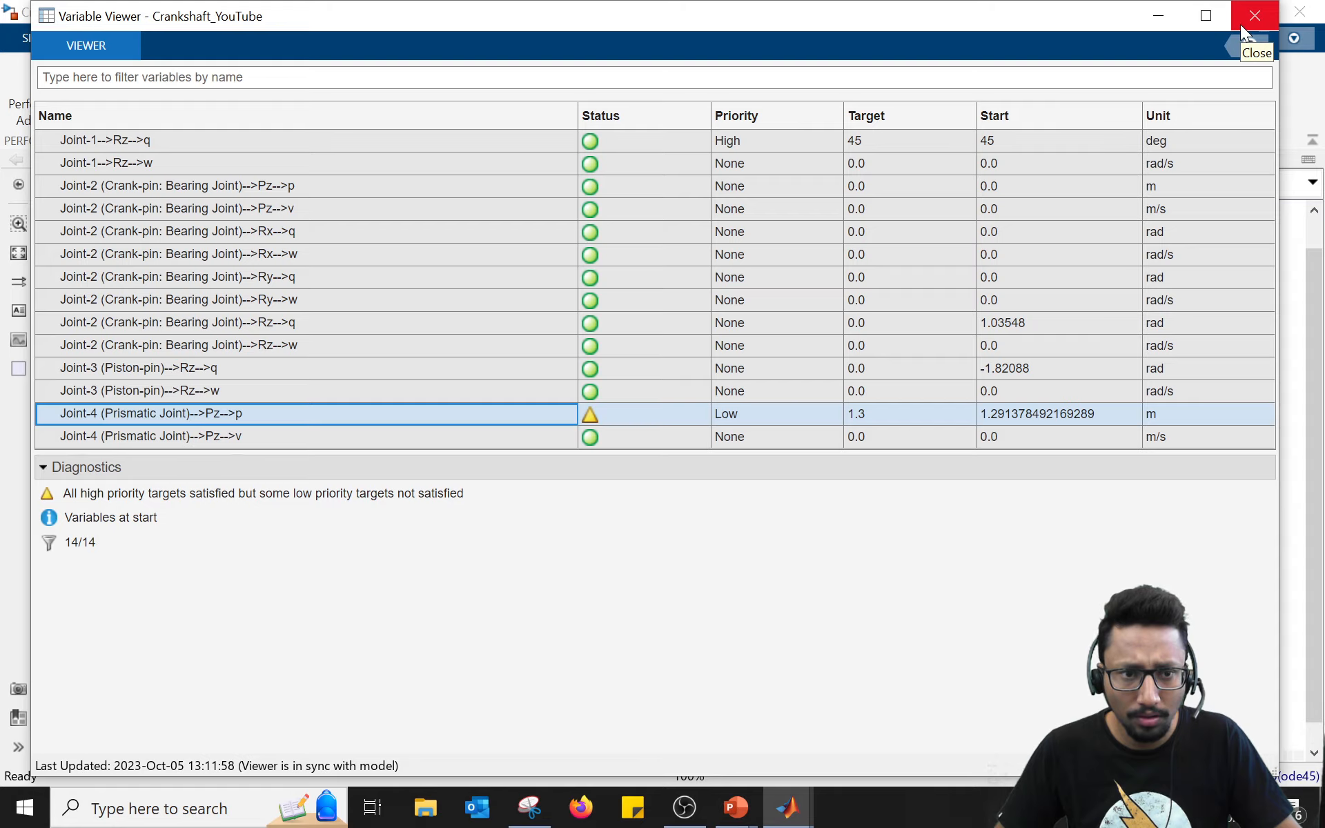
pyautogui.click(1246, 19)
# Step: Switch to Mechanics Explorers and replay the crankshaft animation from its start
pyautogui.click(799, 816)
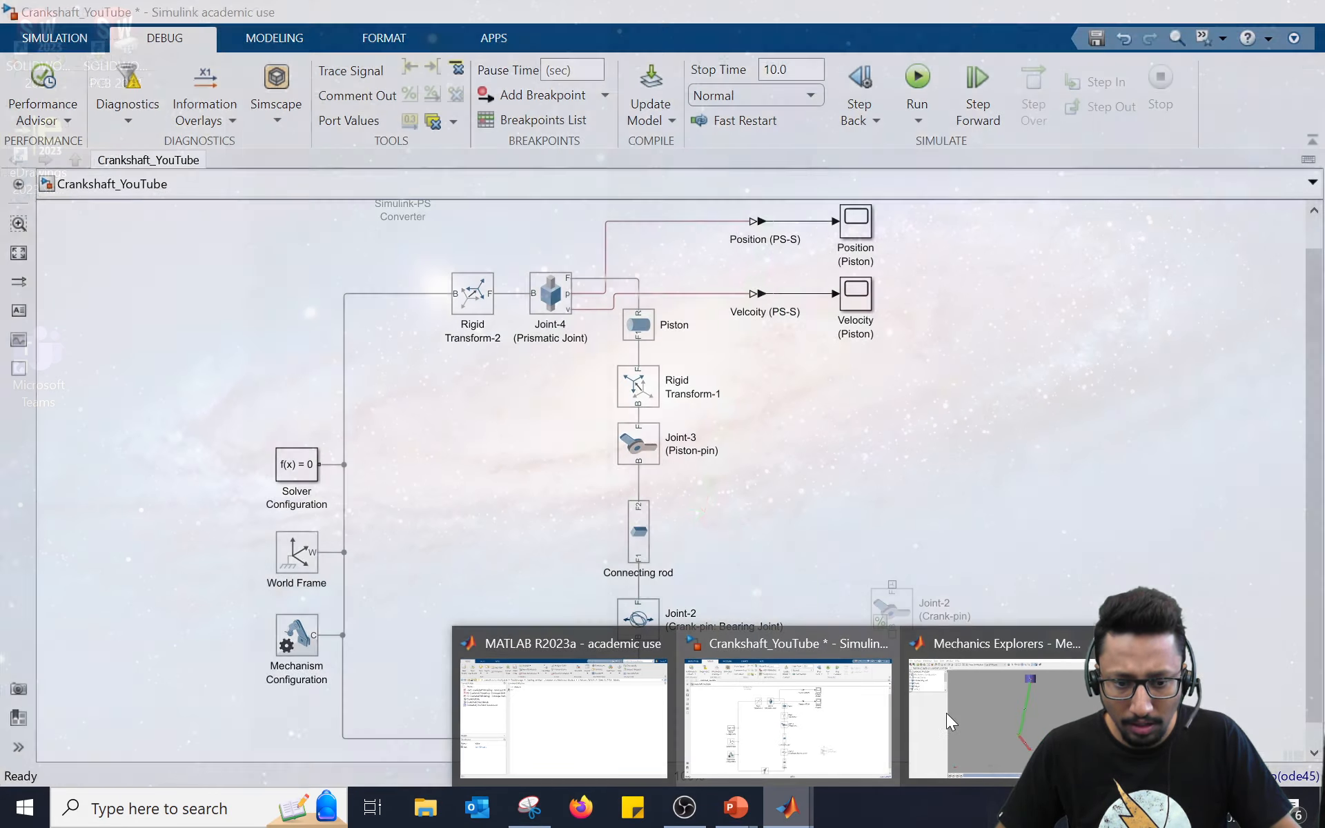
pyautogui.click(947, 714)
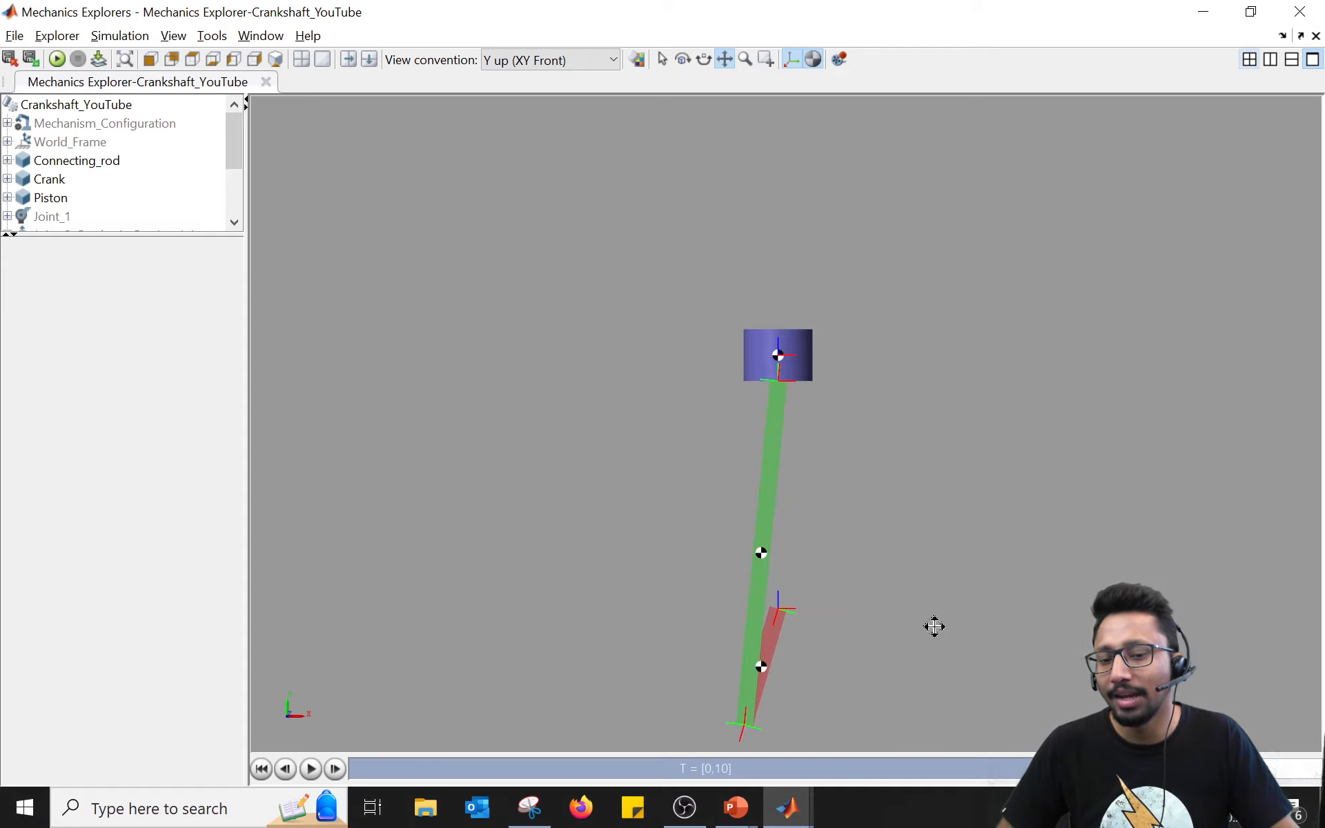
pyautogui.click(261, 768)
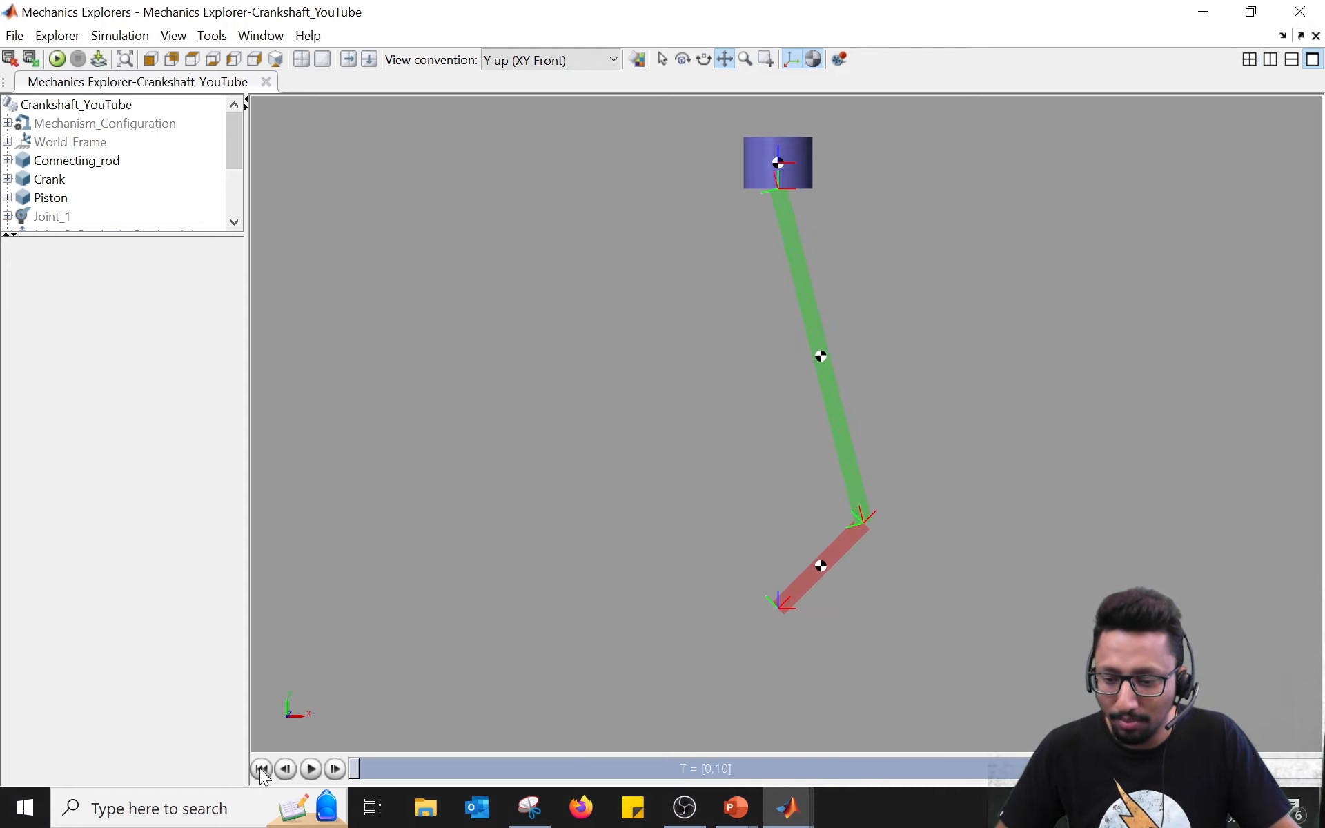
pyautogui.click(310, 768)
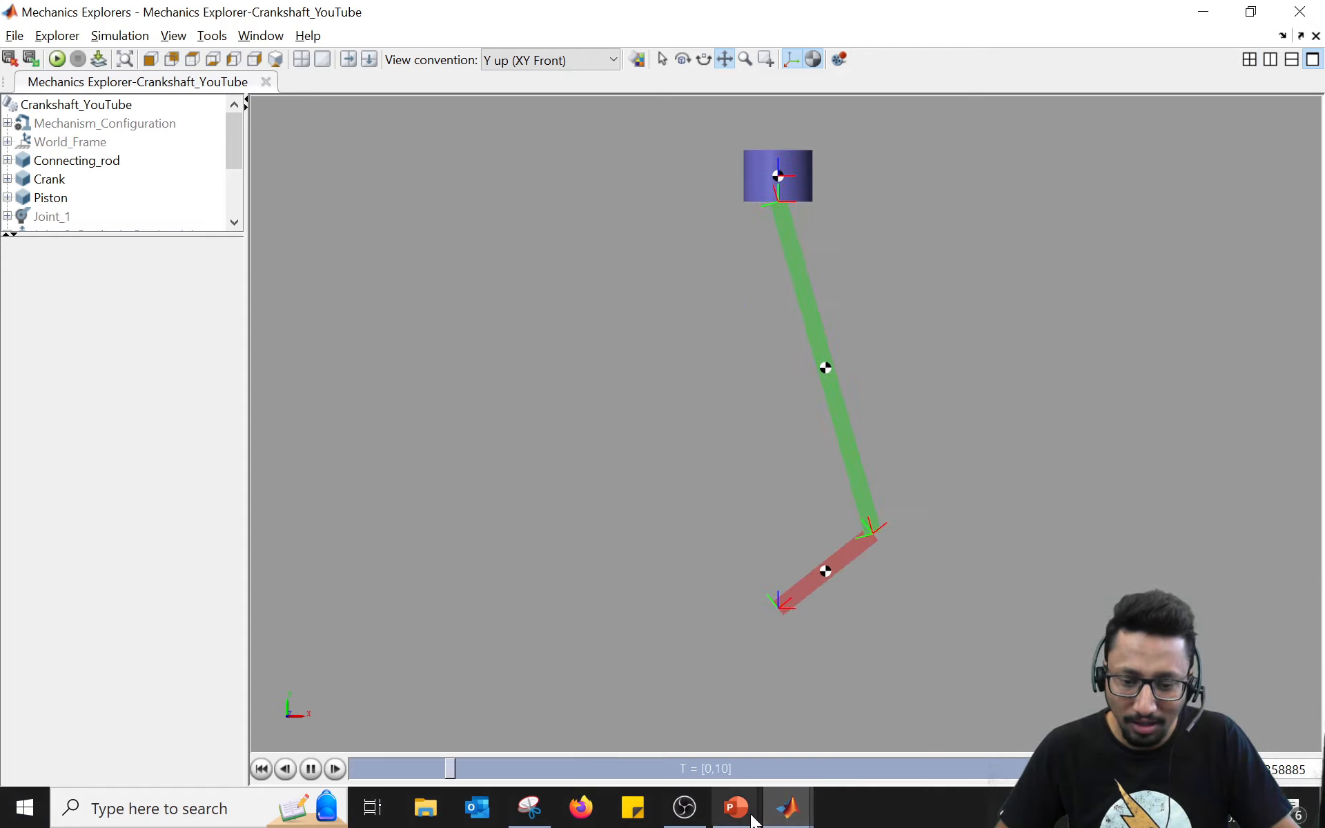
# Step: Return to the Simulink model, view the Position (Piston) scope plot, and move and shorten its window to uncover the velocity scope
pyautogui.click(787, 808)
pyautogui.click(788, 724)
pyautogui.doubleClick(860, 218)
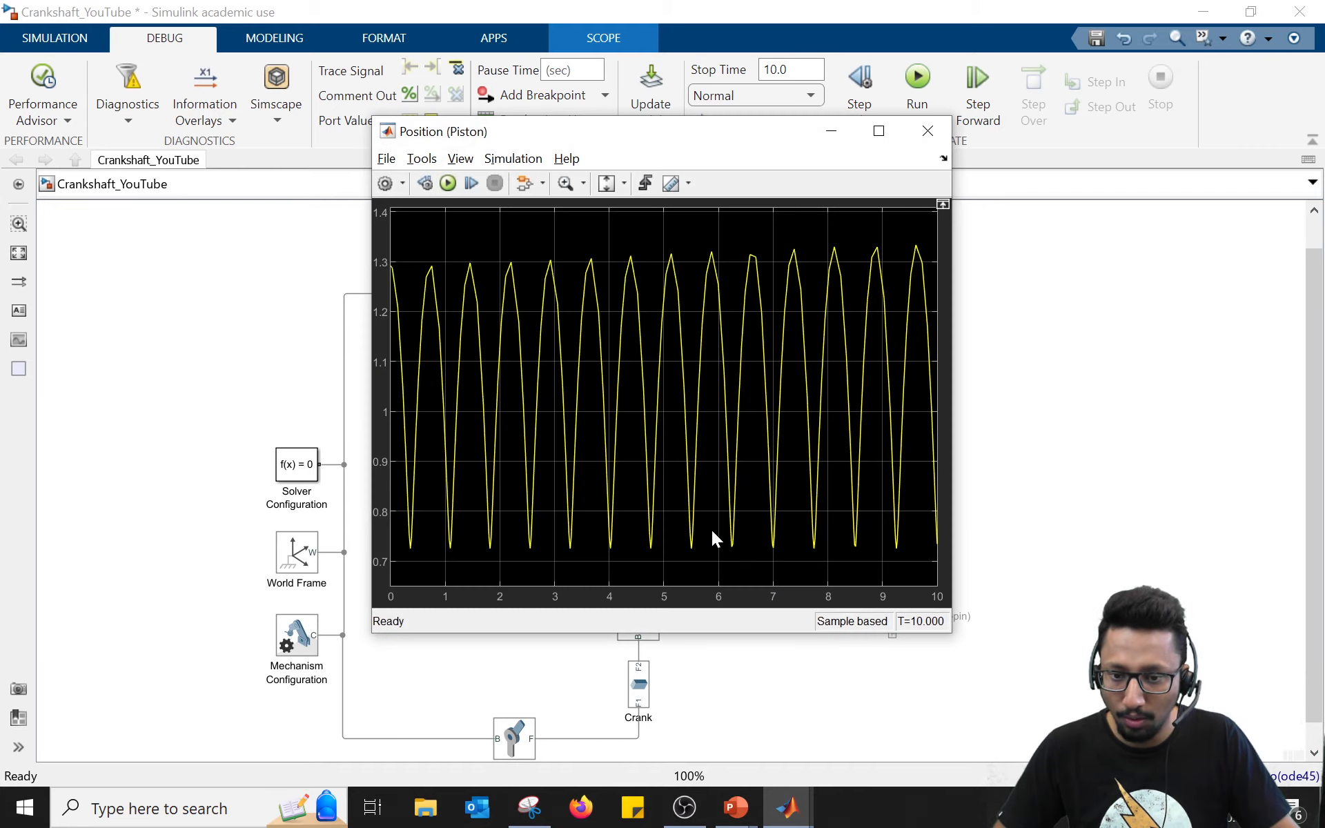
pyautogui.moveTo(671, 138); pyautogui.dragTo(423, 128)
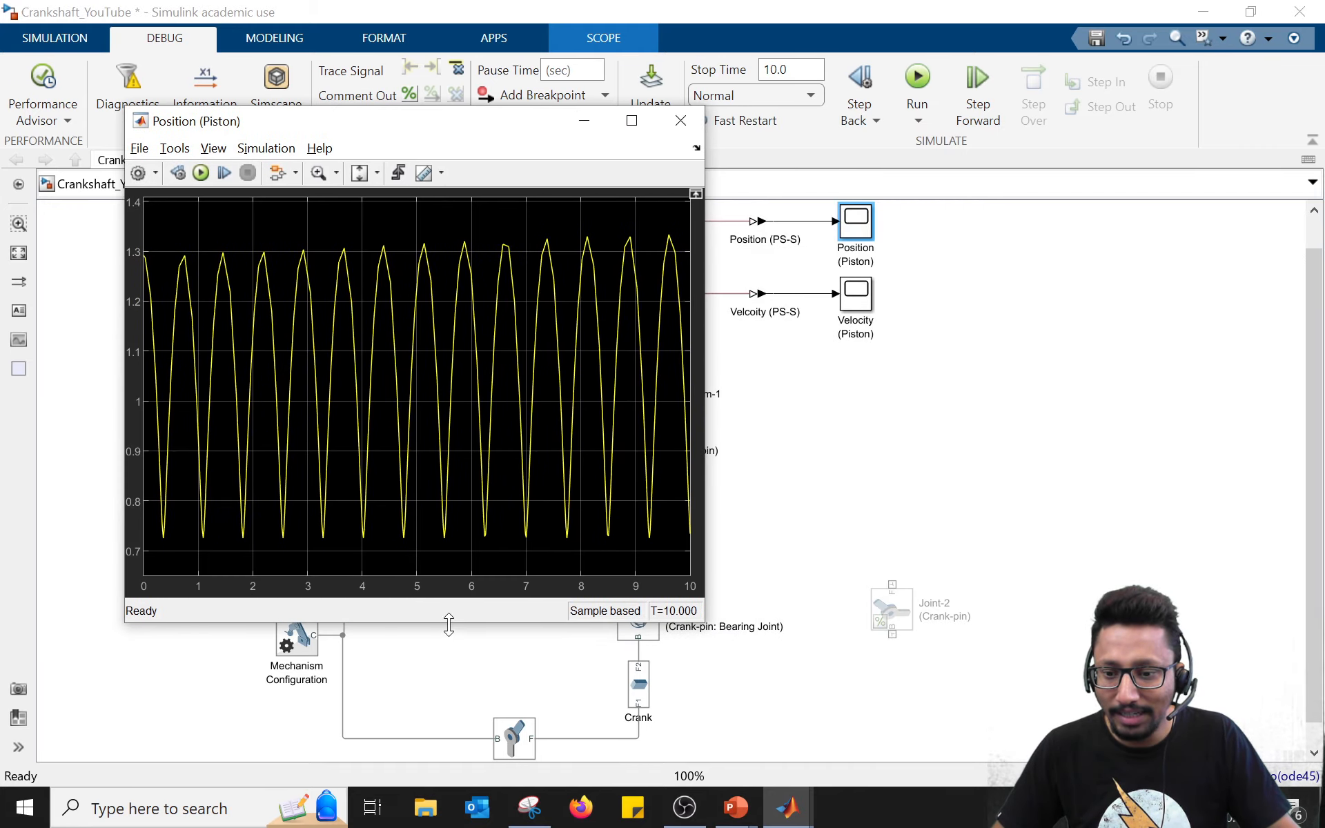
pyautogui.moveTo(448, 624); pyautogui.dragTo(461, 433)
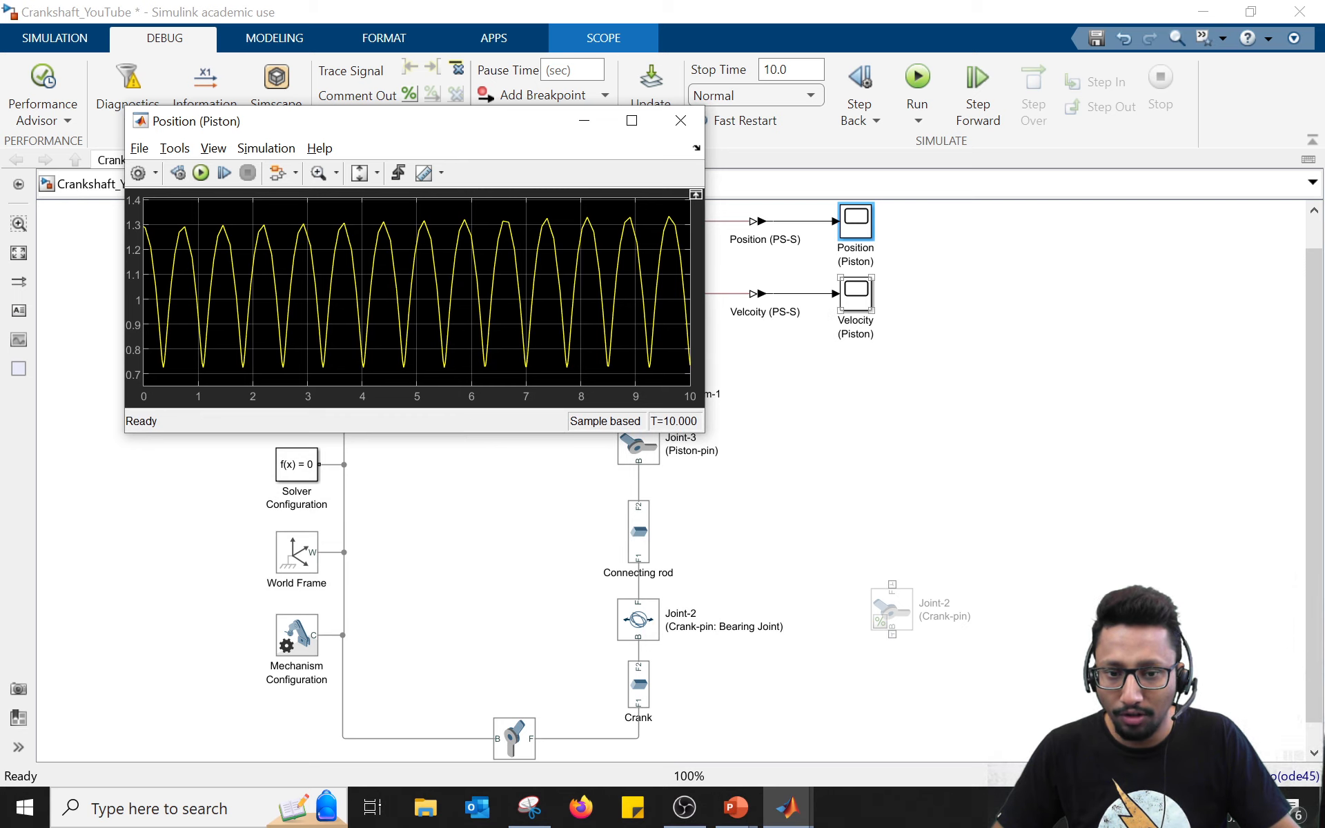
# Step: View the Velocity (Piston) scope plot, shorten its window, and place it beside the Position (Piston) plot for comparison
pyautogui.doubleClick(858, 294)
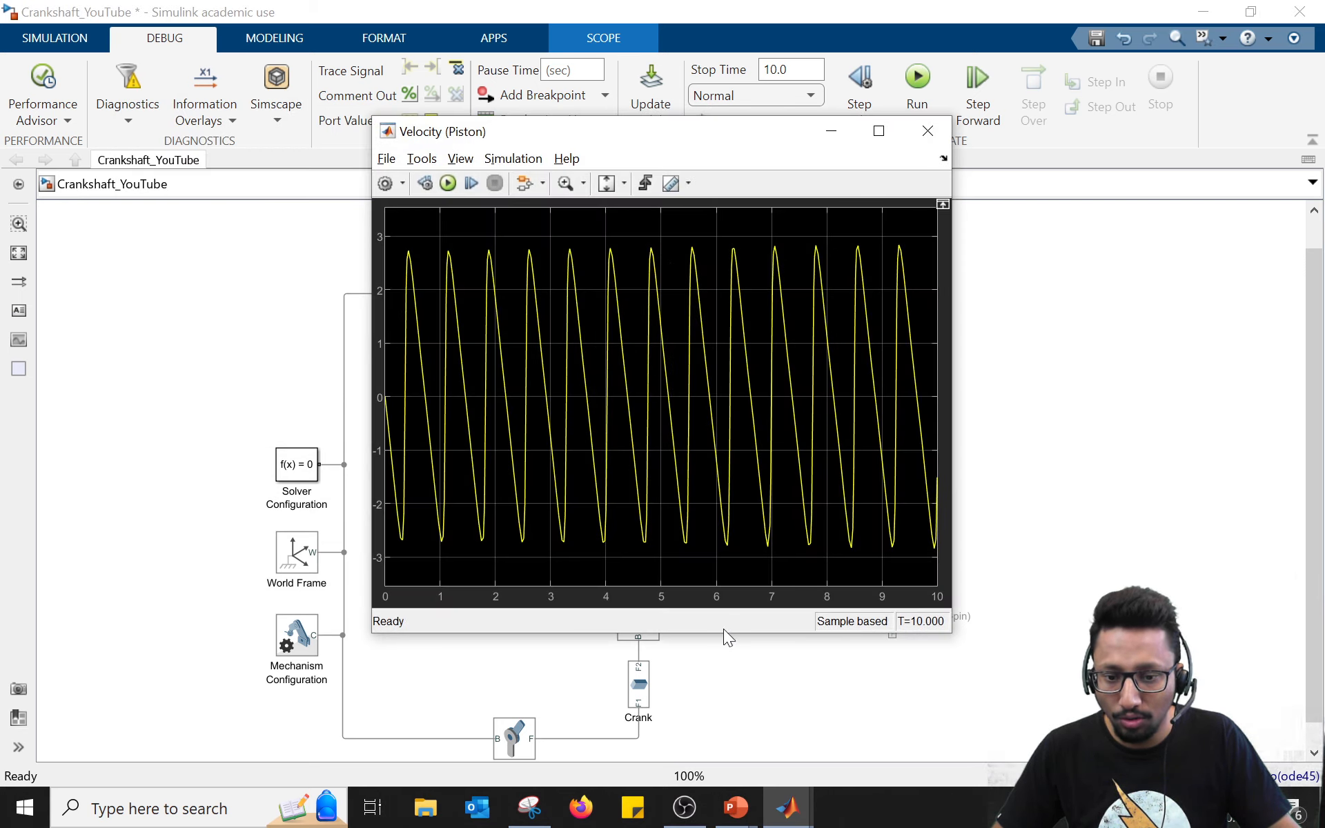
pyautogui.moveTo(721, 635); pyautogui.dragTo(723, 422)
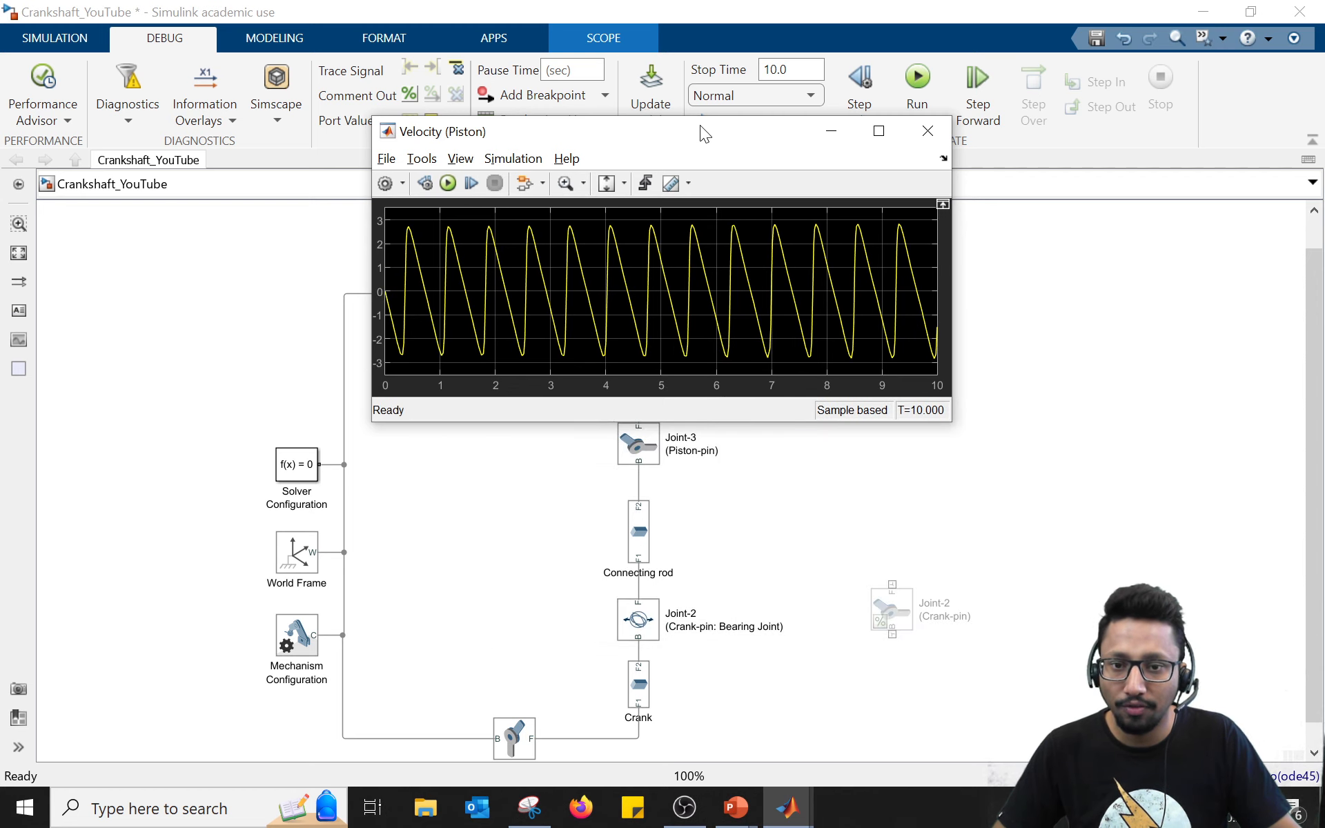
pyautogui.moveTo(702, 126); pyautogui.dragTo(925, 169)
pyautogui.click(787, 807)
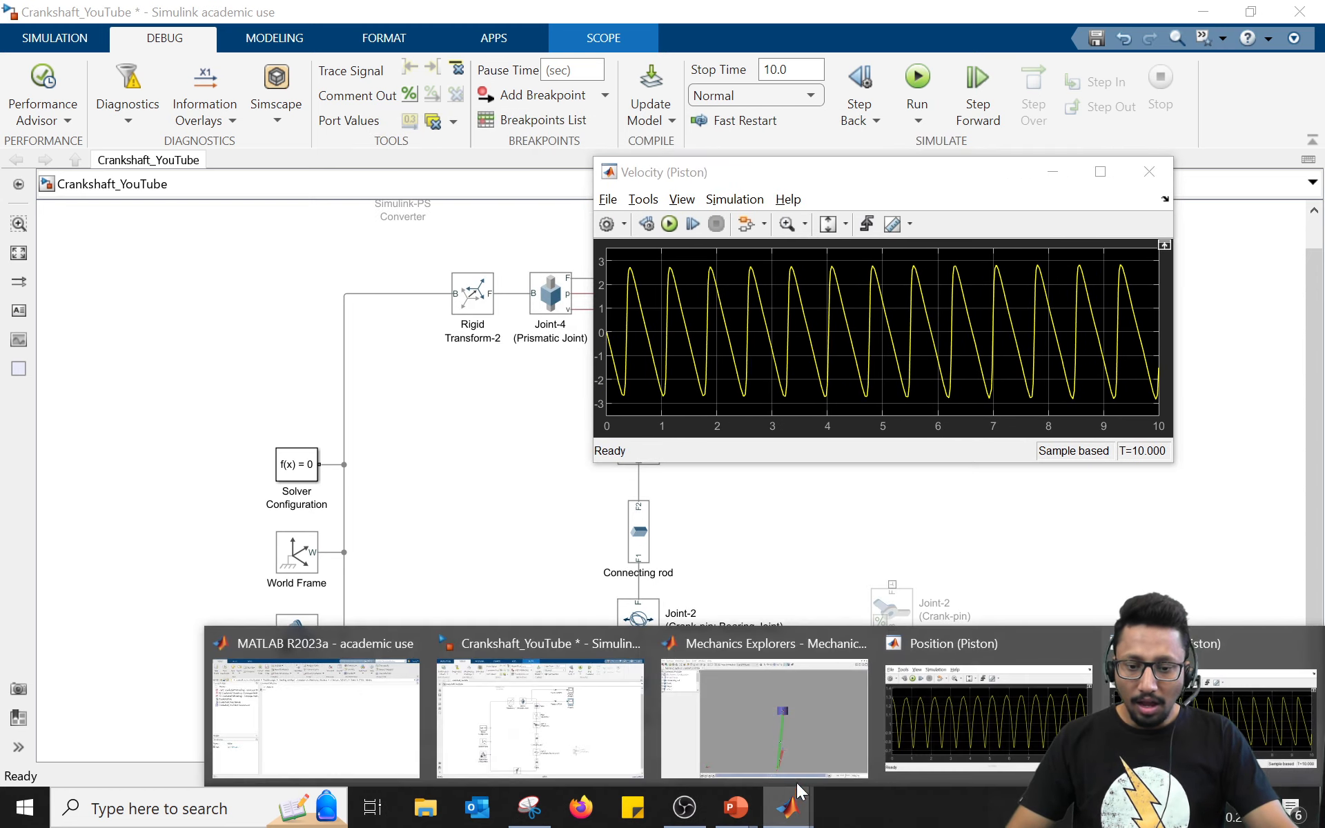
pyautogui.click(946, 719)
pyautogui.moveTo(512, 133); pyautogui.dragTo(398, 157)
pyautogui.moveTo(722, 172); pyautogui.dragTo(753, 155)
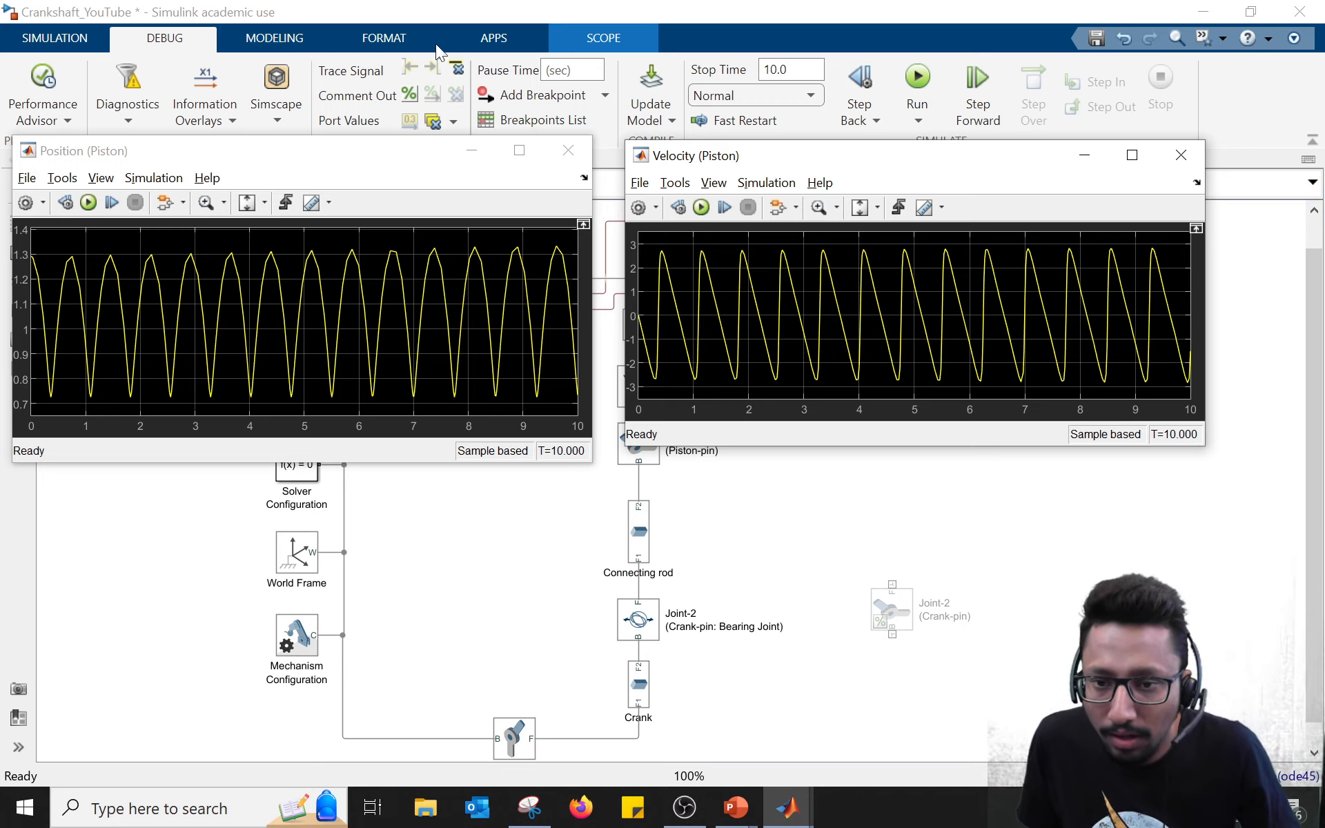
# Step: Return to the model and enable logging for both signals between the PS-S converters and the position and velocity scopes
pyautogui.click(704, 9)
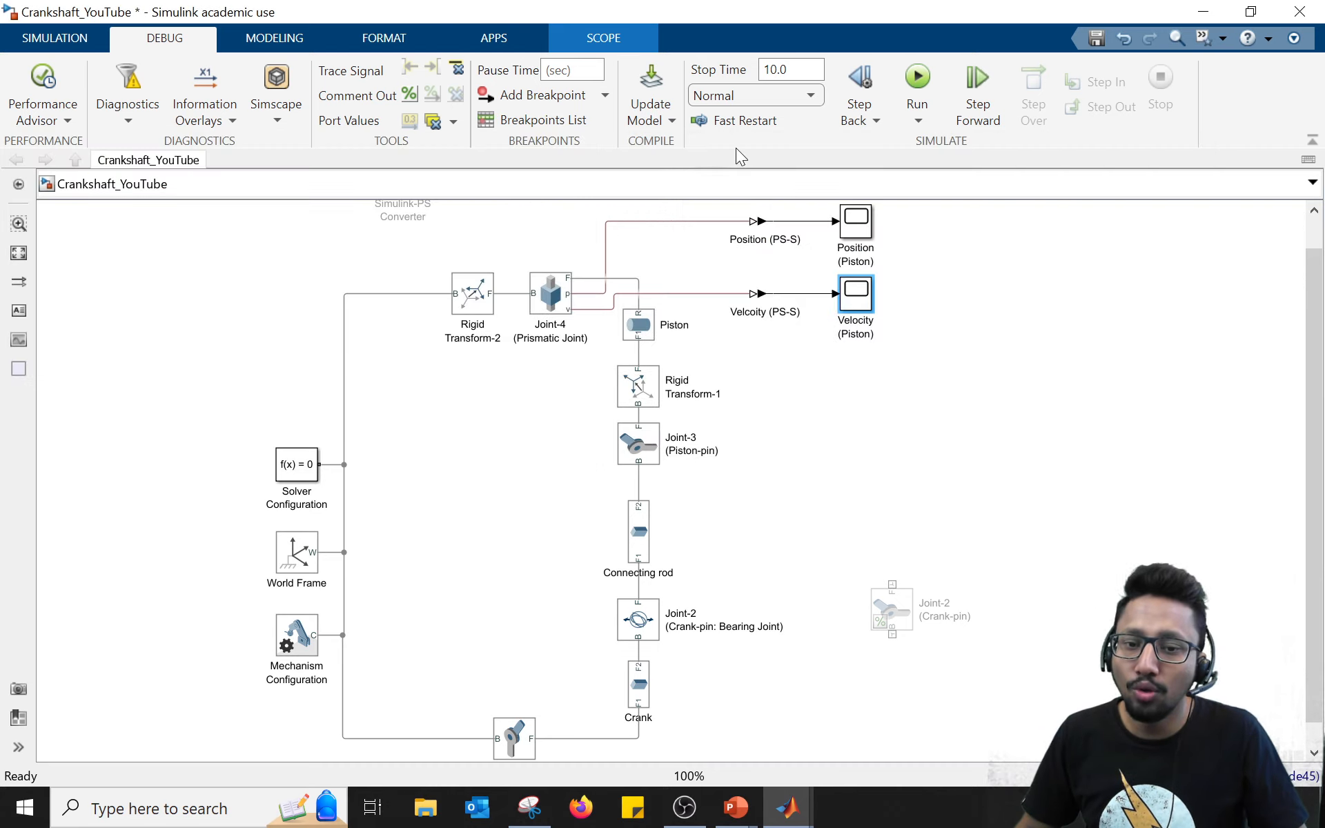
pyautogui.moveTo(1002, 332); pyautogui.dragTo(993, 392)
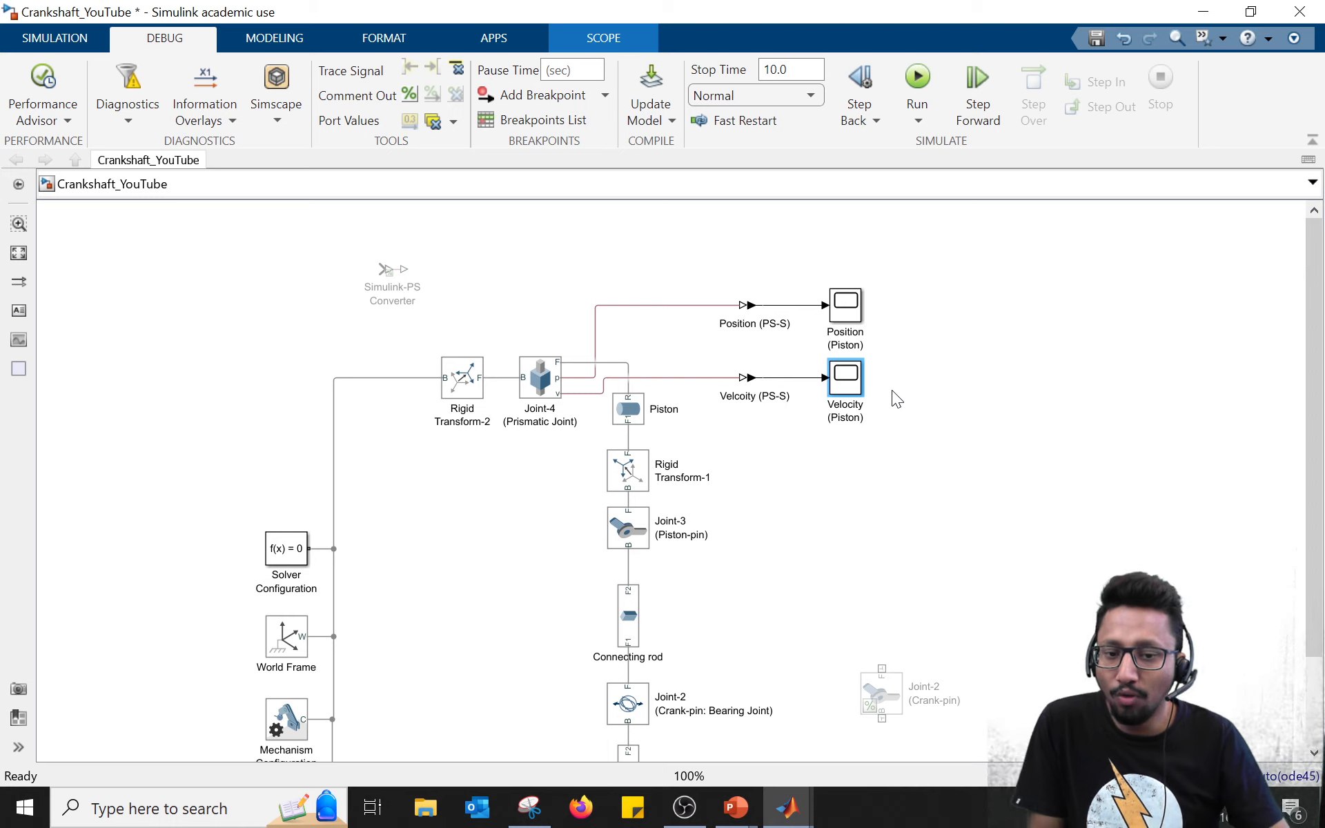
pyautogui.moveTo(804, 280); pyautogui.dragTo(807, 408)
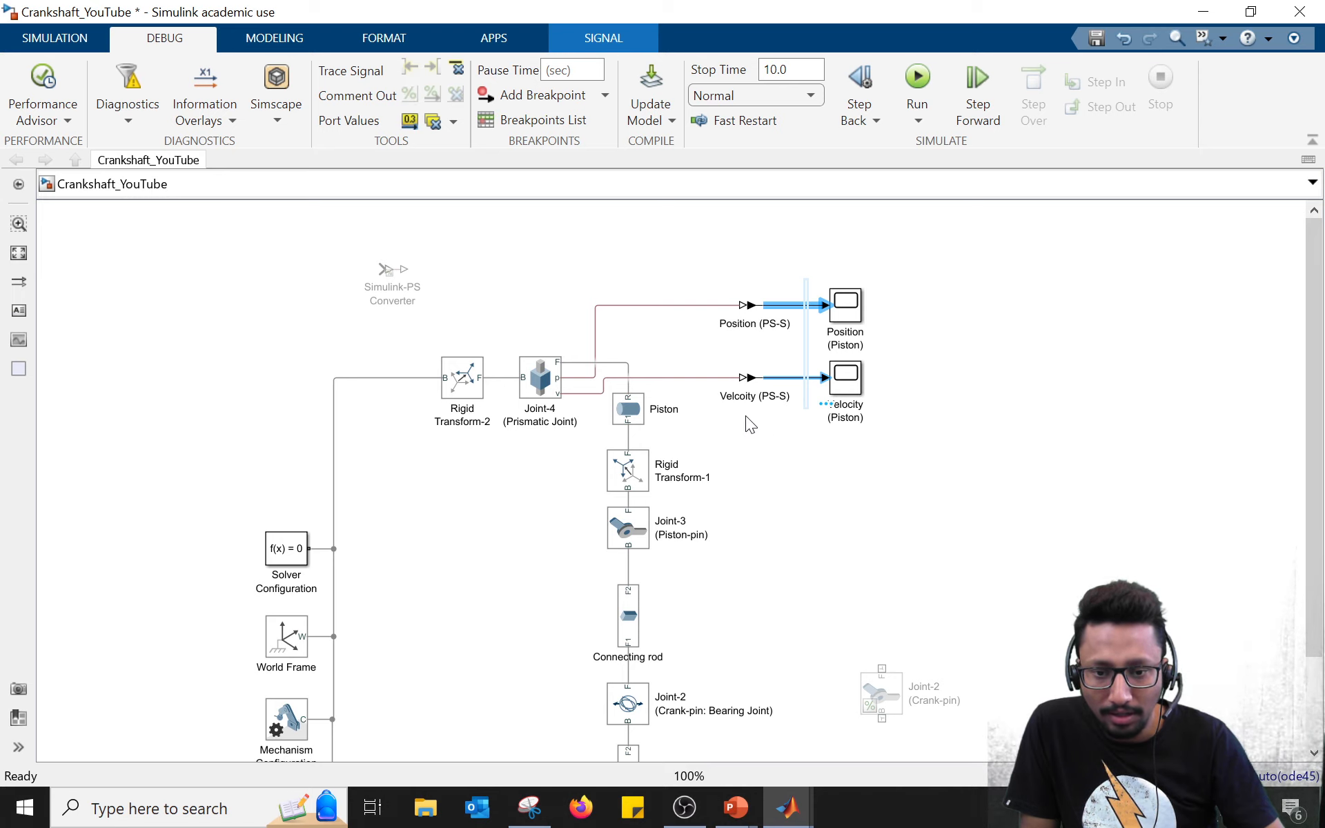
pyautogui.rightClick(809, 378)
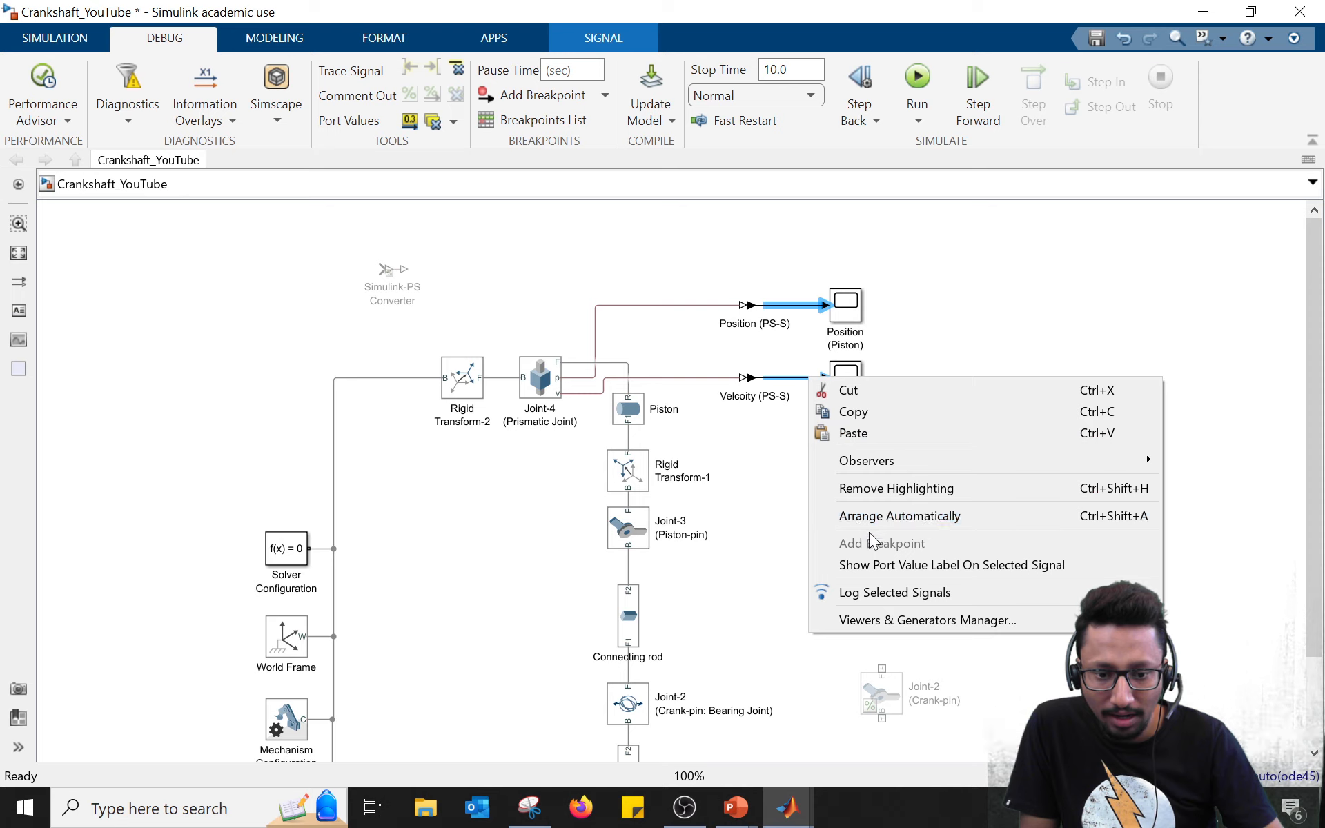
pyautogui.click(885, 593)
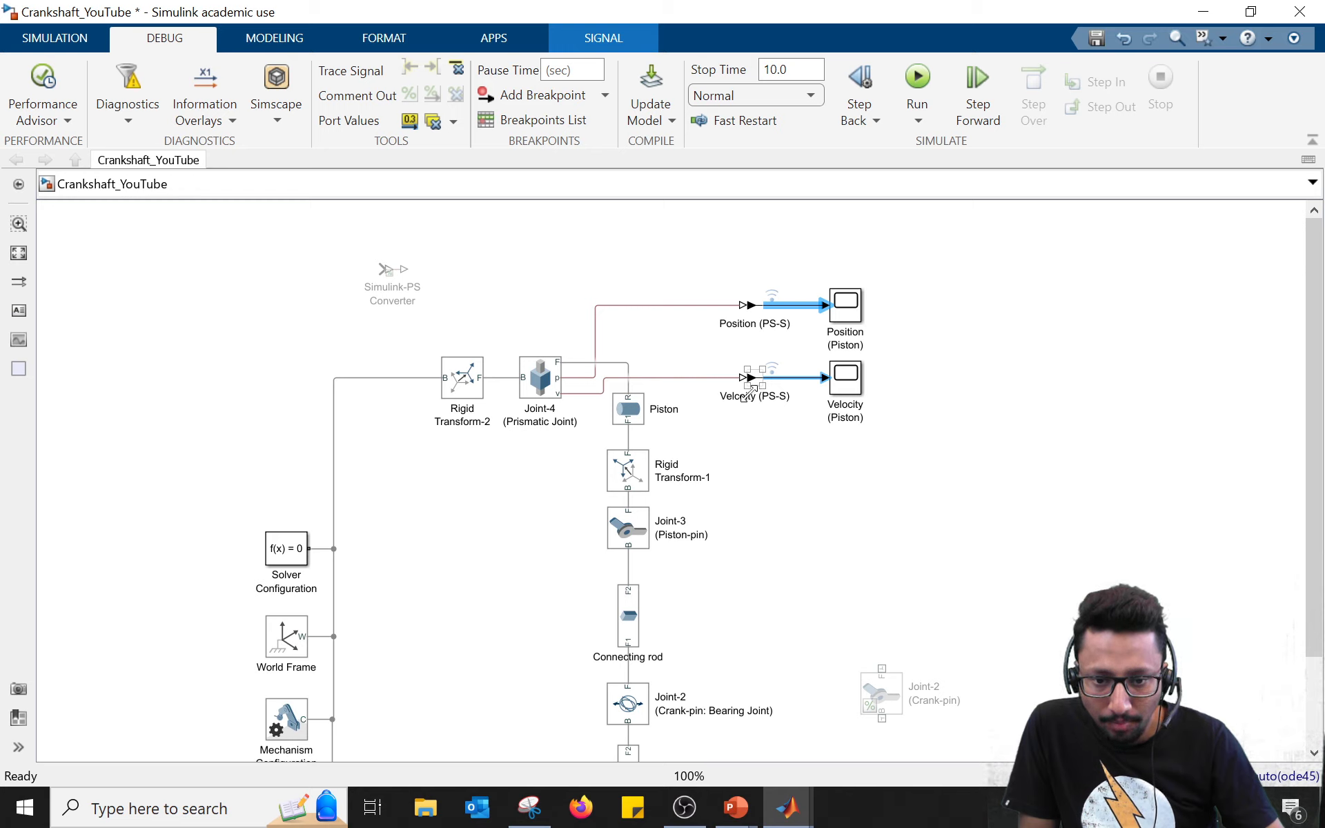
# Step: Correct the misspelled name of the lower signal converter to Velocity (PS-S)
pyautogui.doubleClick(740, 395)
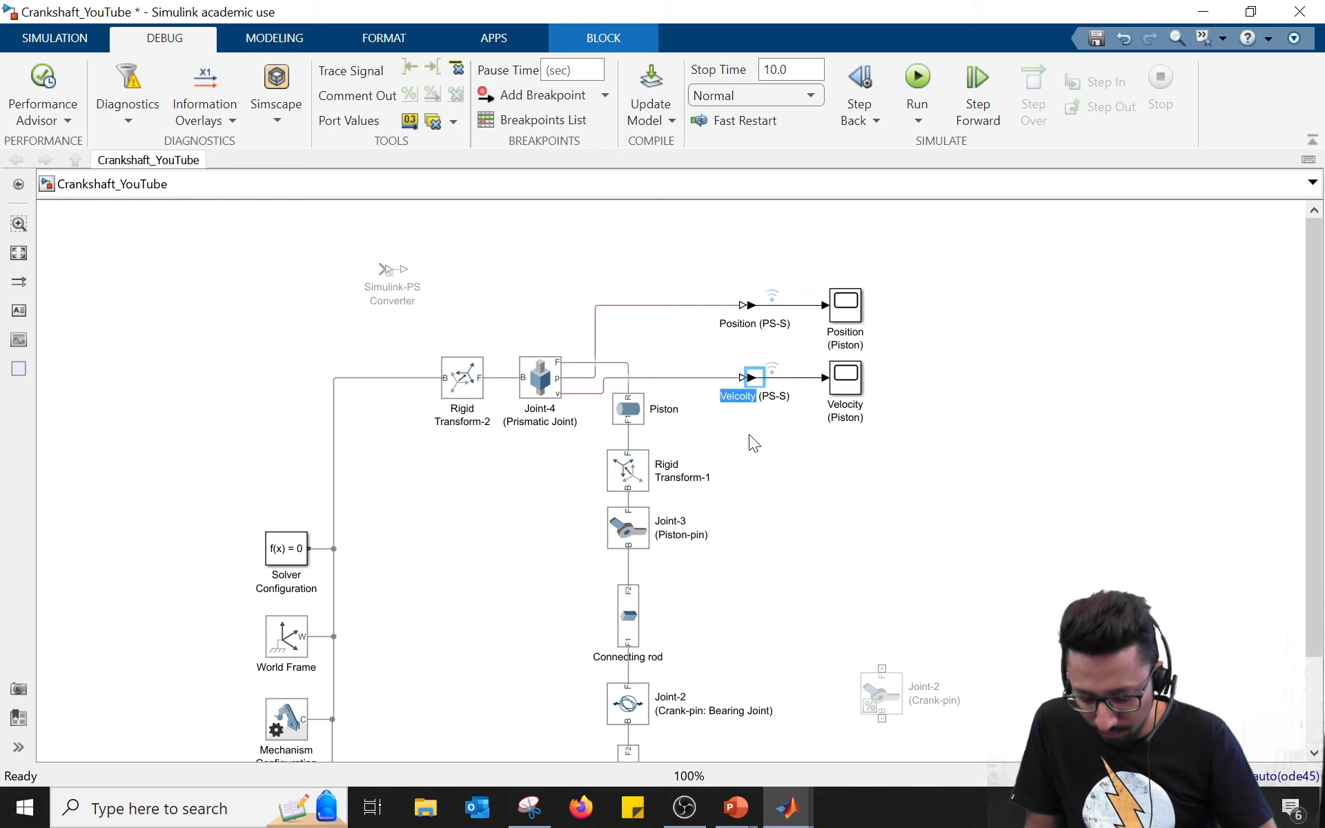
pyautogui.write('Veloc')
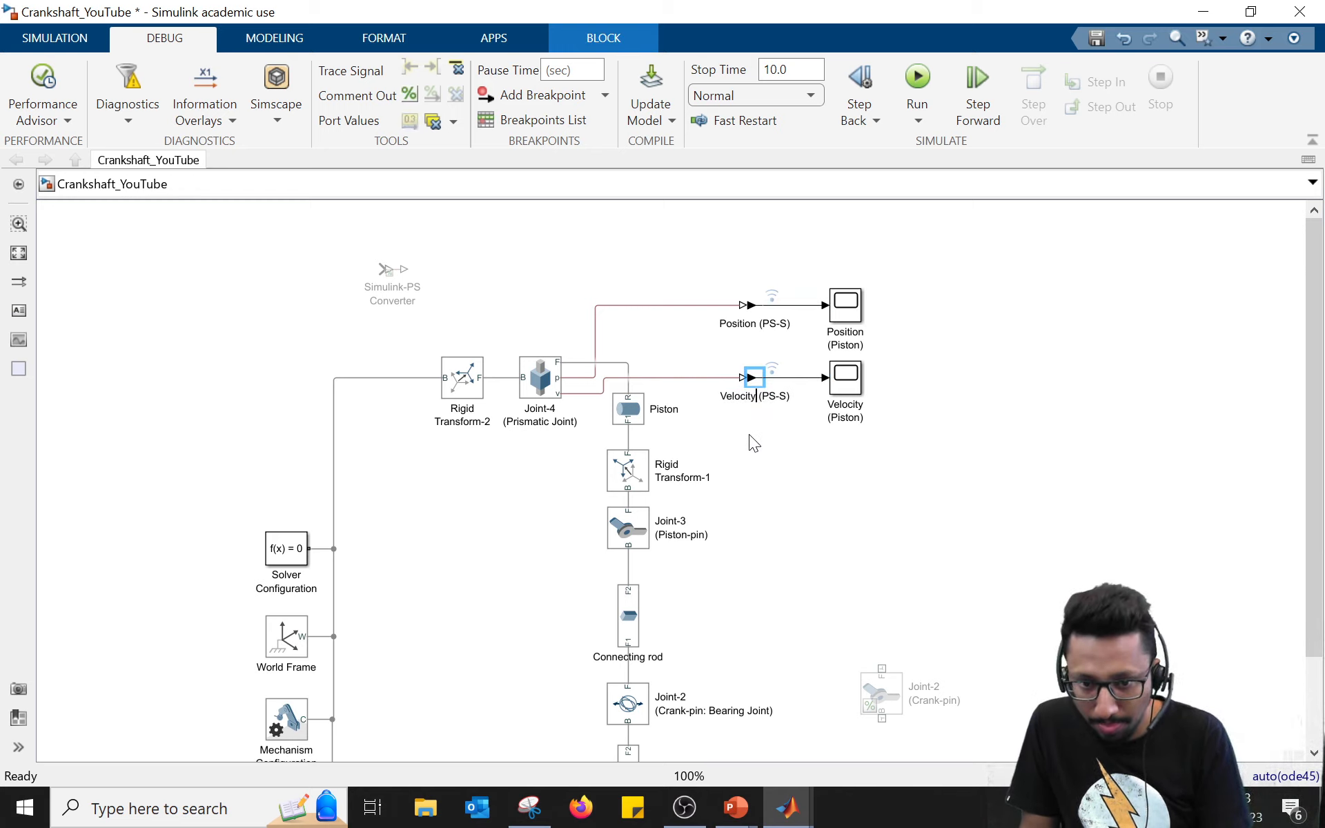
pyautogui.click(799, 433)
# Step: Switch to the PowerPoint slide show, review the crankshaft results and Kinematic Analysis slides, and return to the Simulink model
pyautogui.scroll(-1, 799, 434)
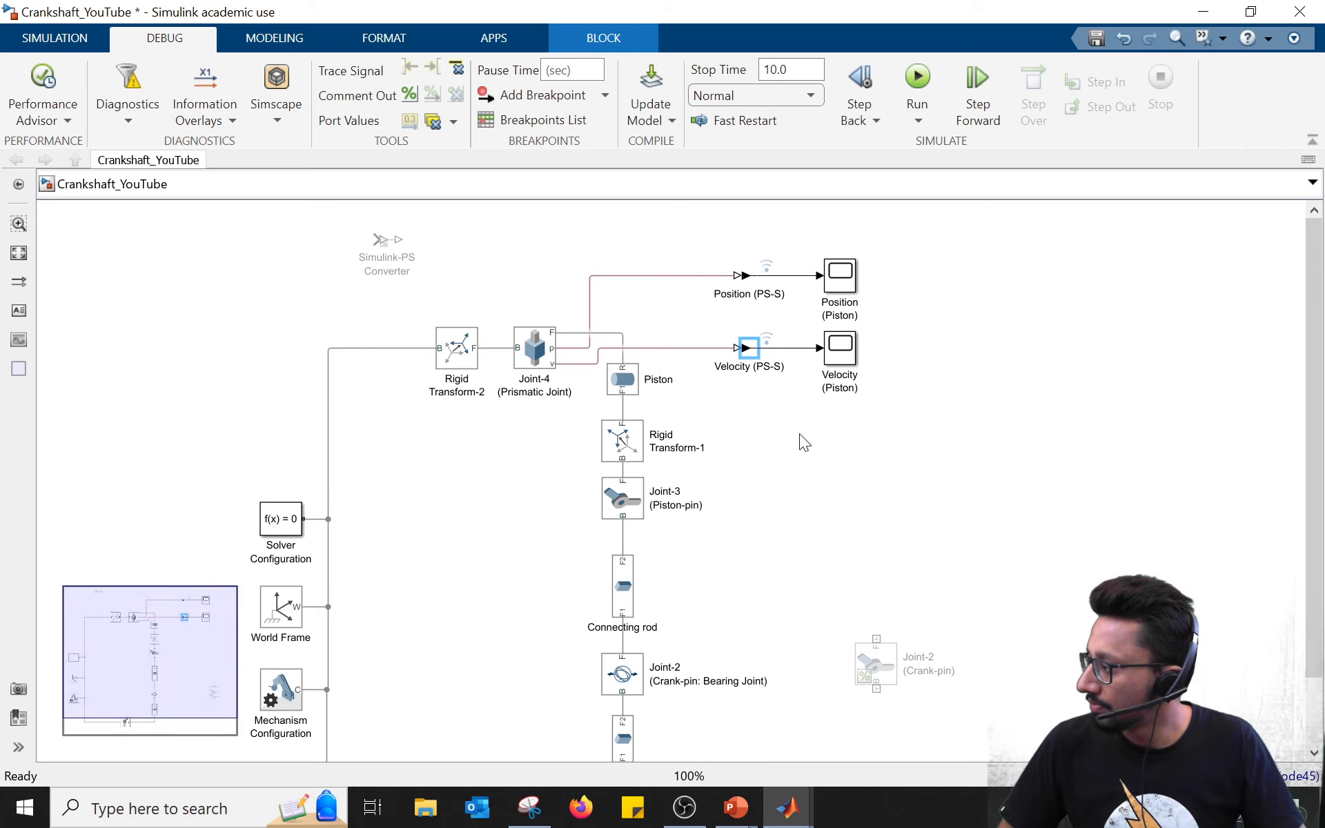
pyautogui.scroll(-1, 817, 444)
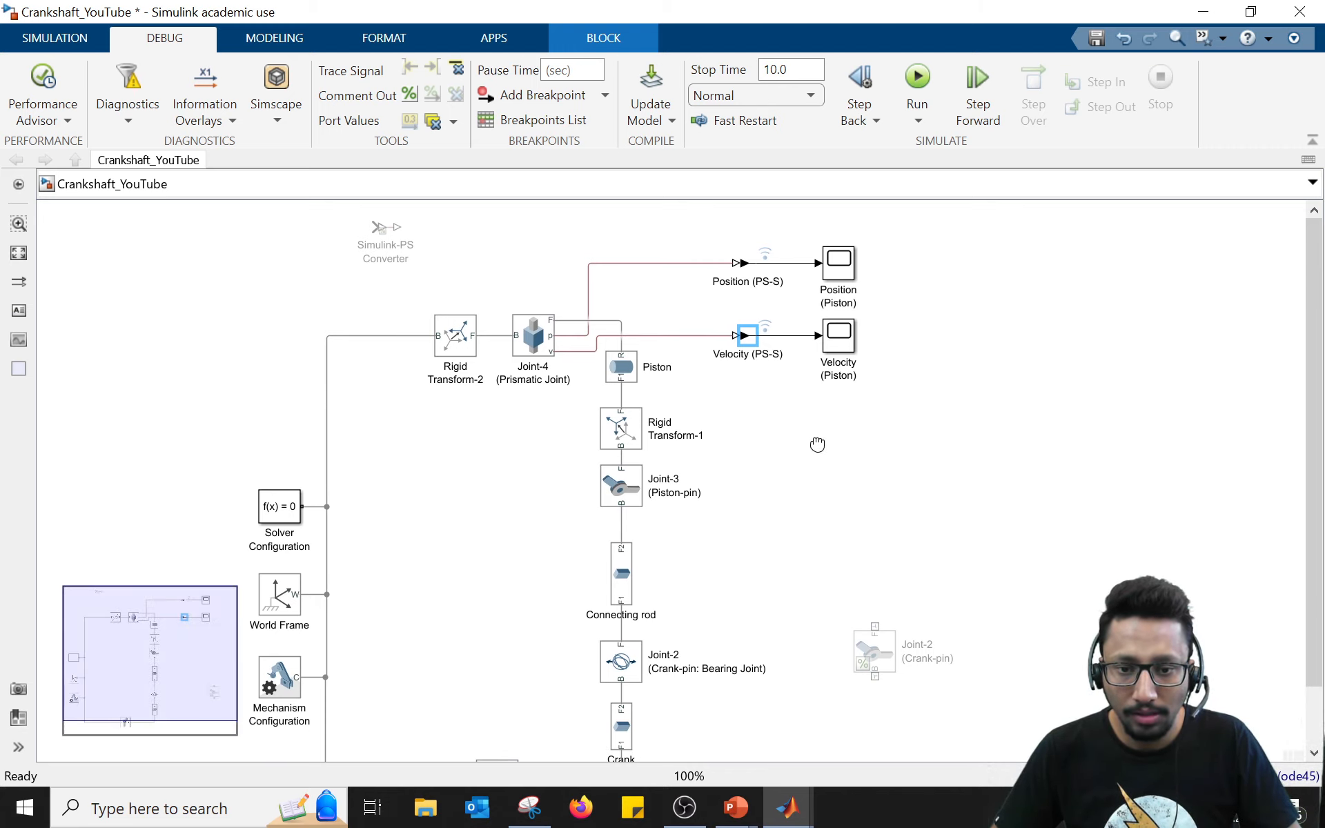
pyautogui.scroll(-1, 818, 441)
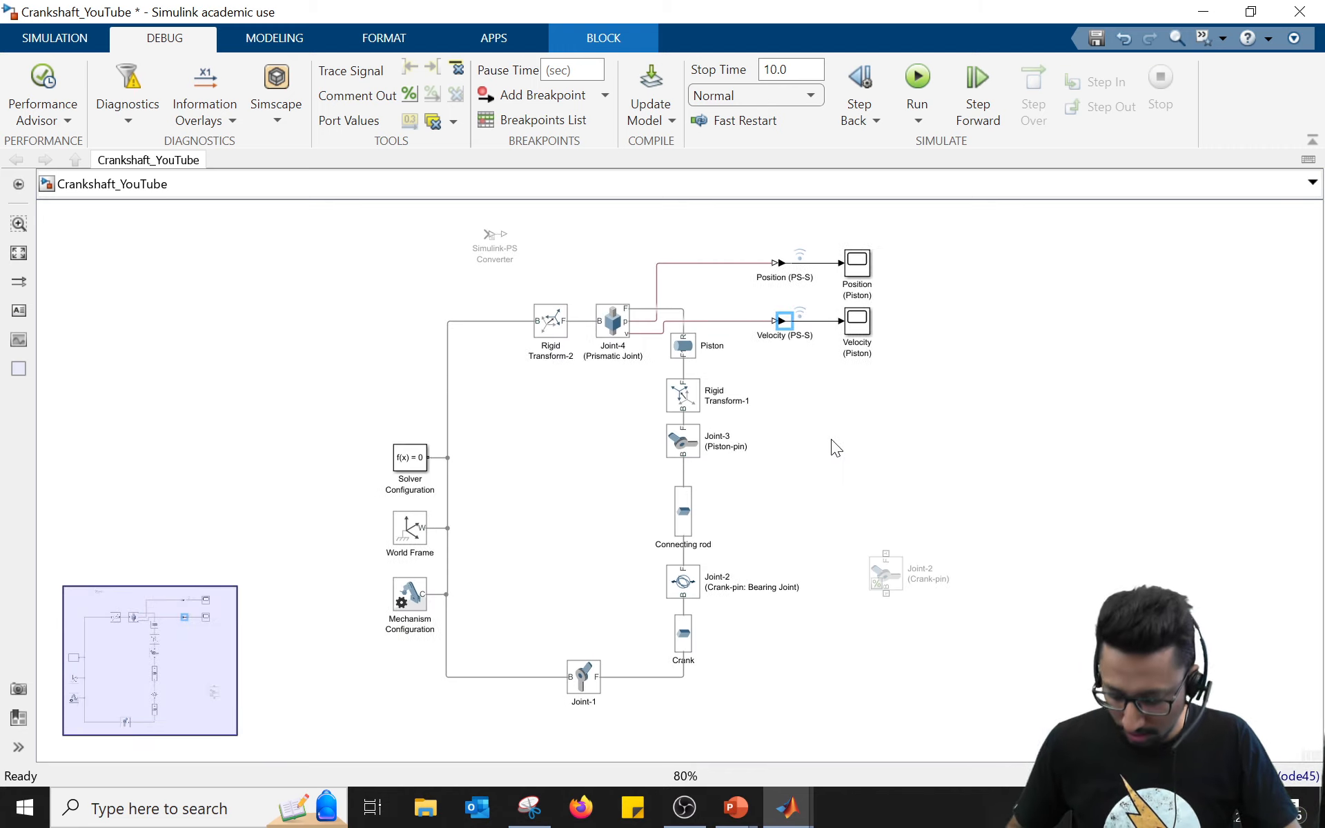
pyautogui.hotkey('alt', 'Tab')
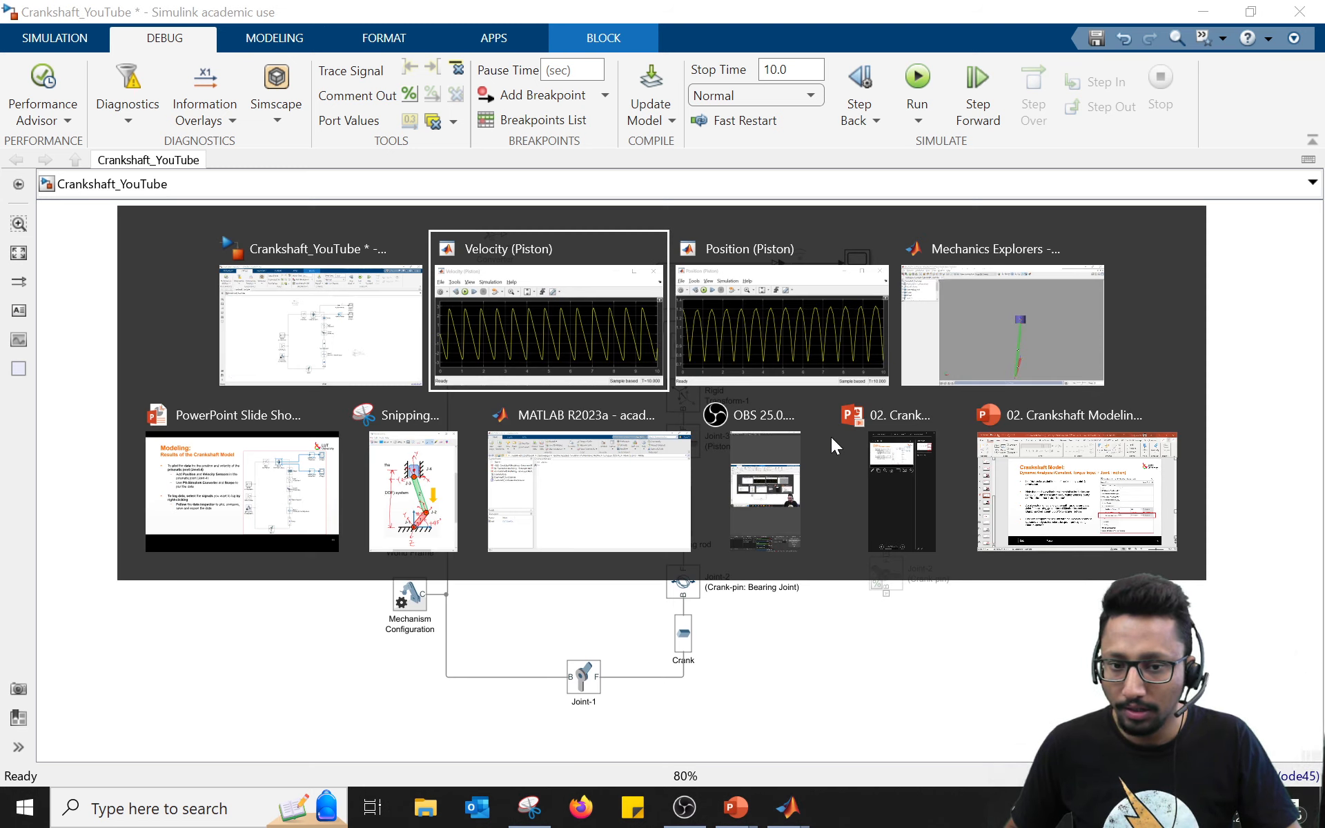
pyautogui.hotkey('alt', 'Tab')
pyautogui.hotkey('alt', 'Tab')
pyautogui.hotkey('alt', 'Tab')
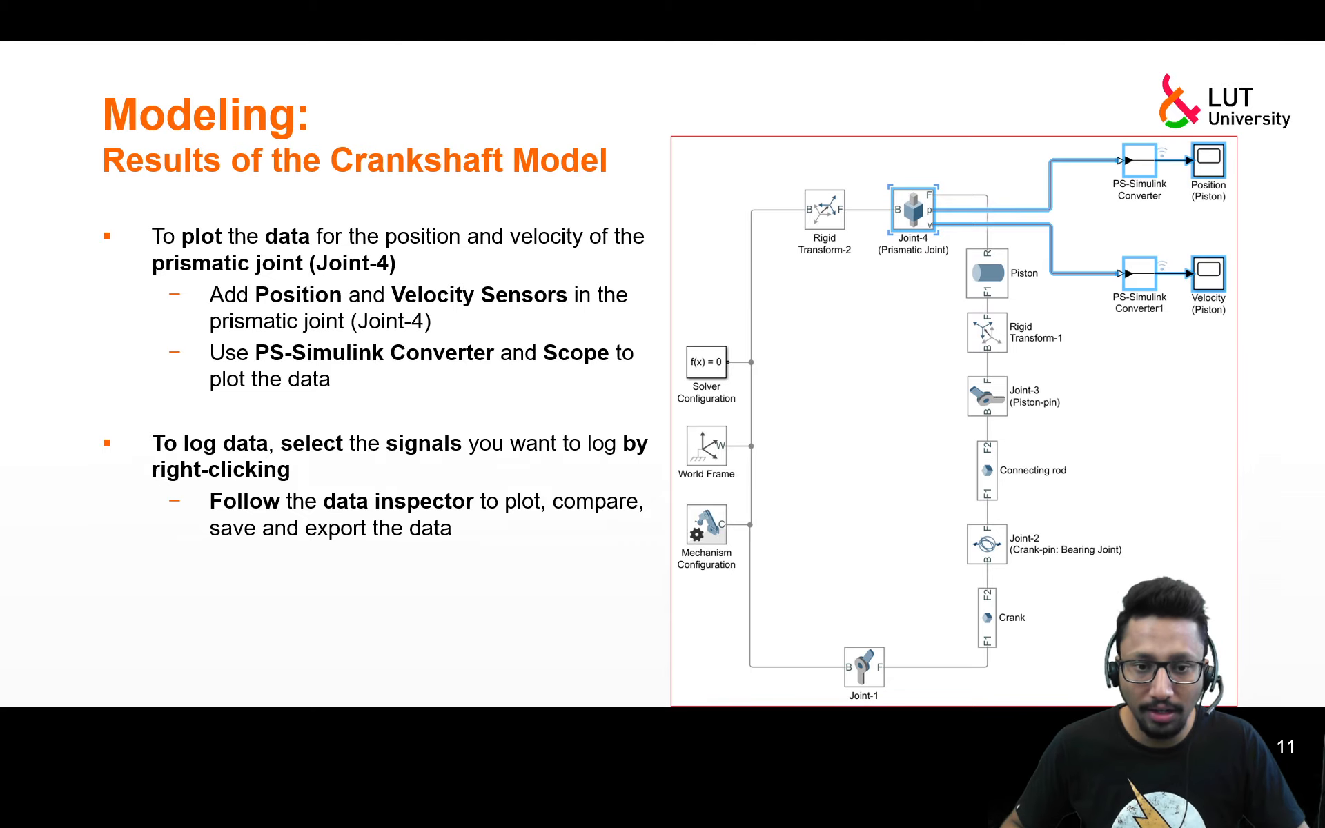
pyautogui.click(549, 441)
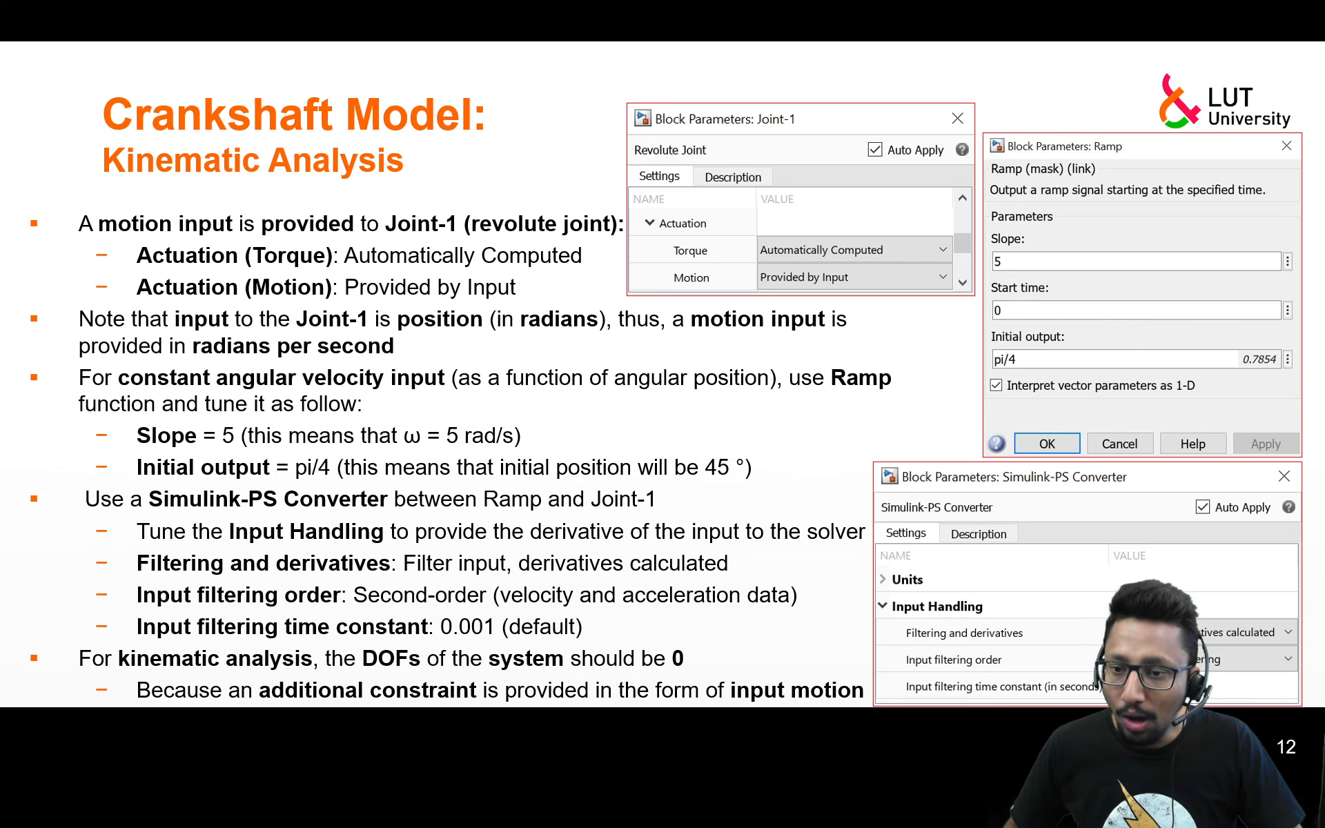
pyautogui.hotkey('alt', 'Tab')
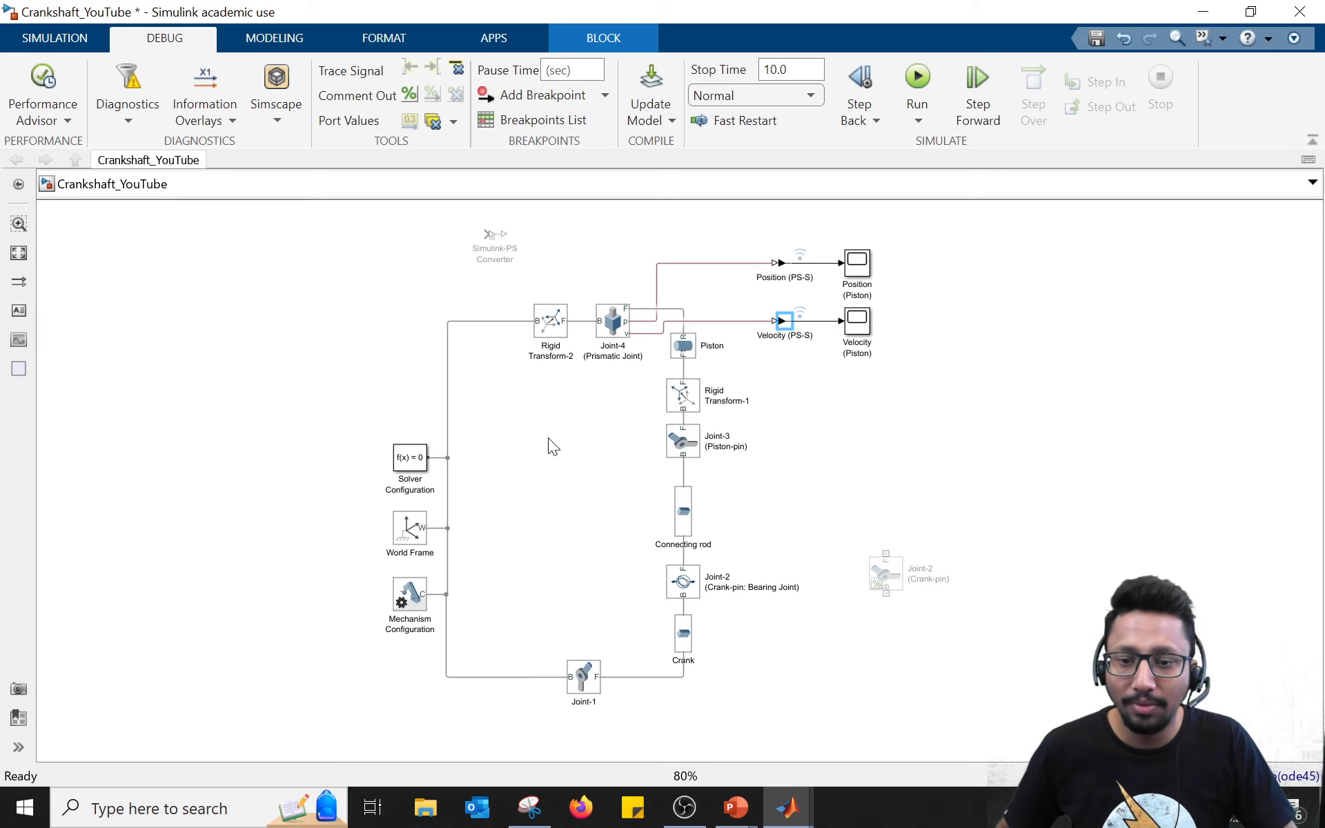
# Step: Simulate the crankshaft model with the logged signals and open the Simulation Data Inspector
pyautogui.scroll(1, 548, 437)
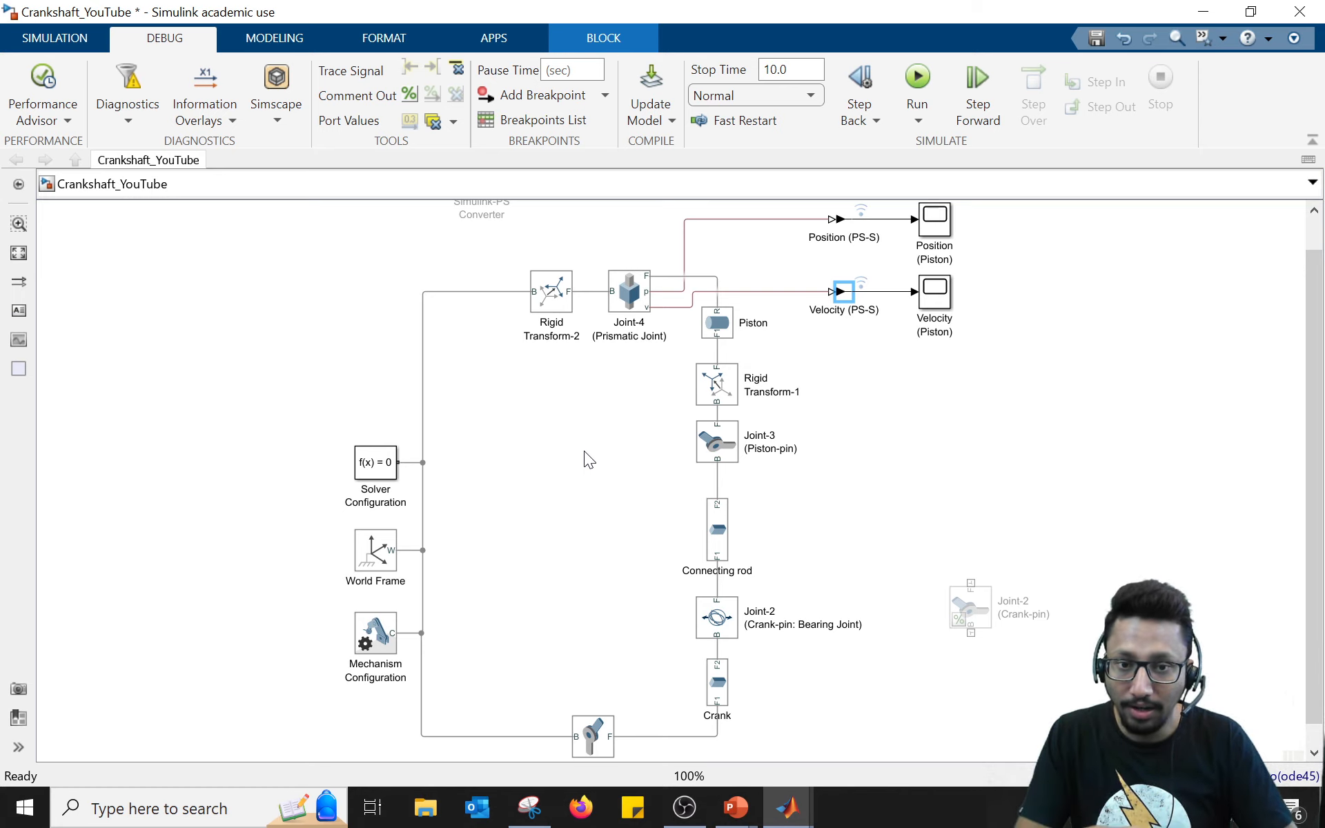
pyautogui.click(847, 384)
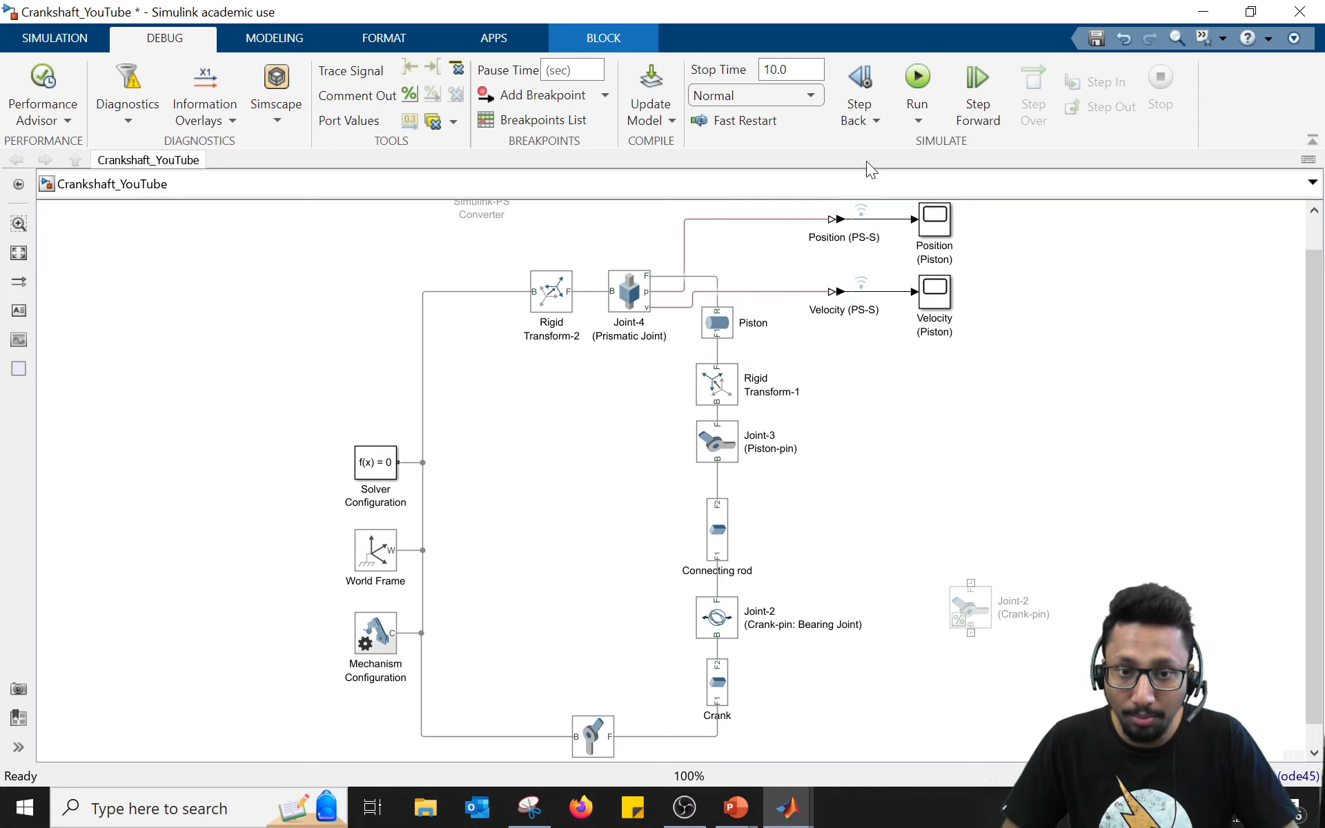
pyautogui.click(917, 82)
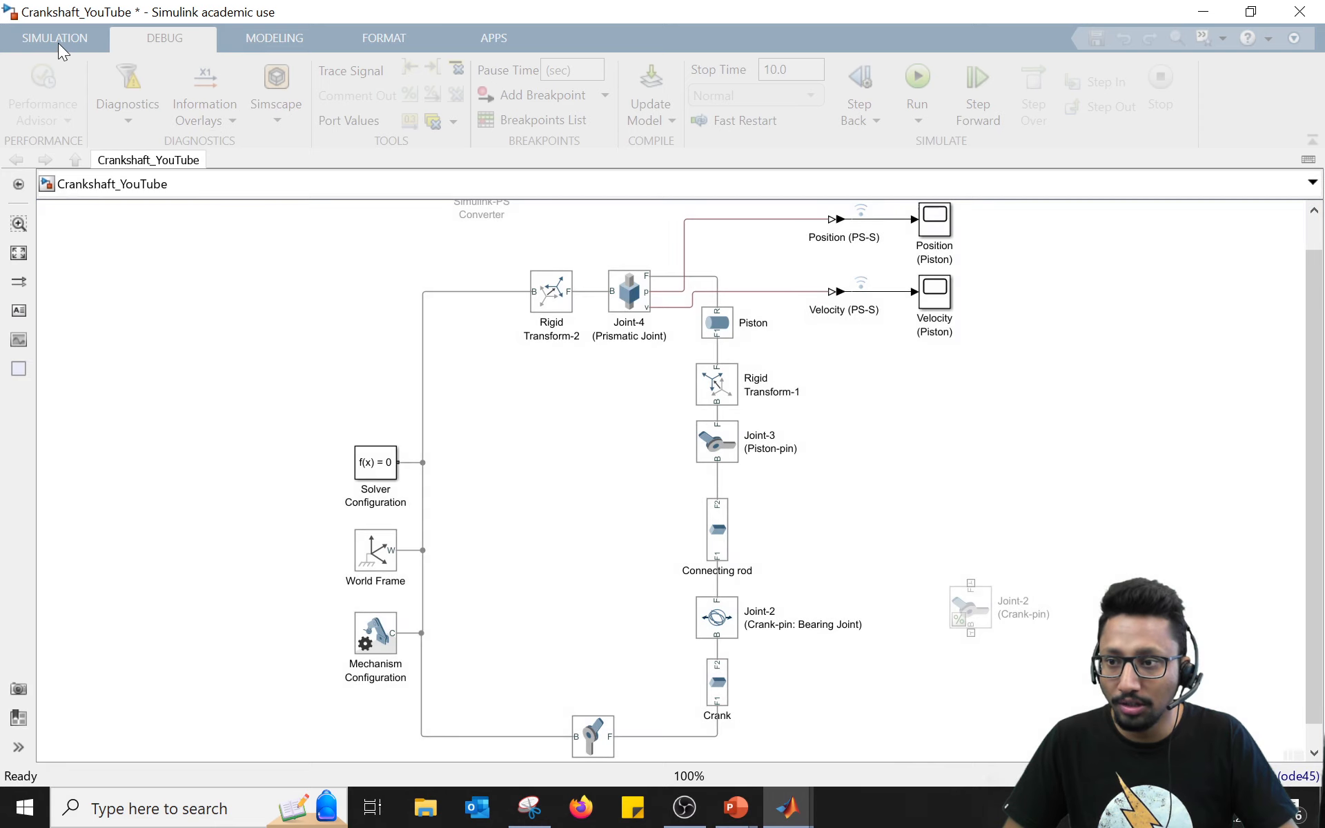
pyautogui.click(55, 39)
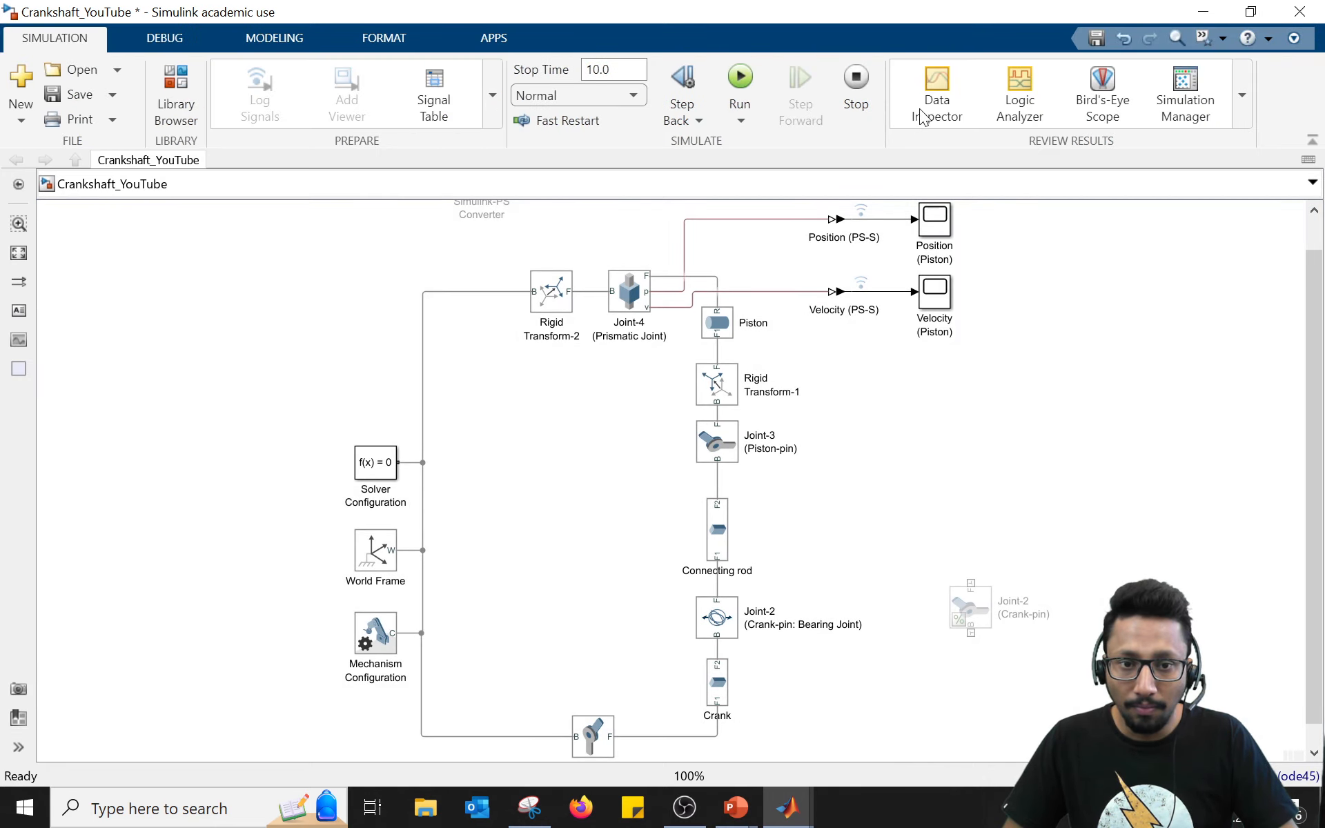
pyautogui.click(933, 84)
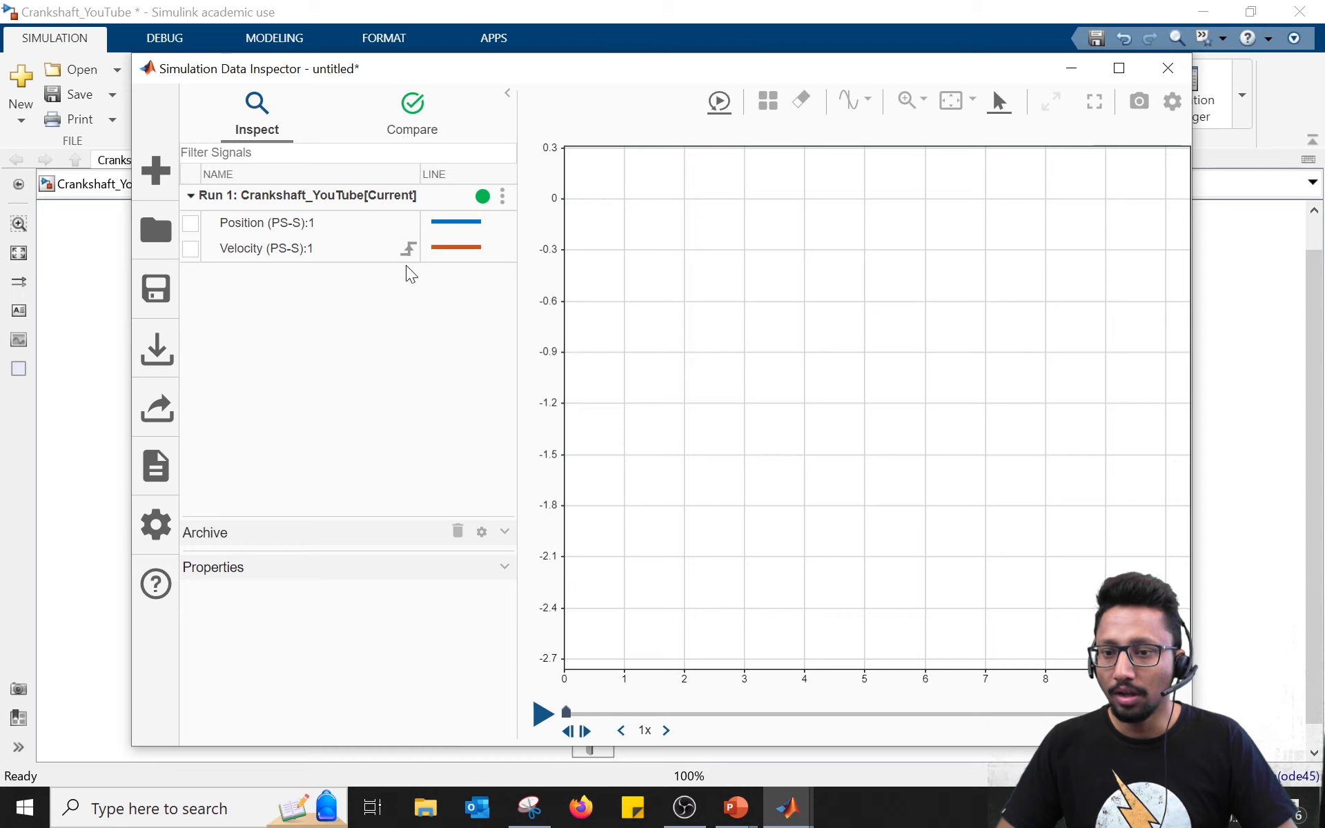
# Step: Plot Position (PS-S):1 and Velocity (PS-S):1 together in the Data Inspector, clear both from the plot, and minimize the inspector
pyautogui.click(191, 223)
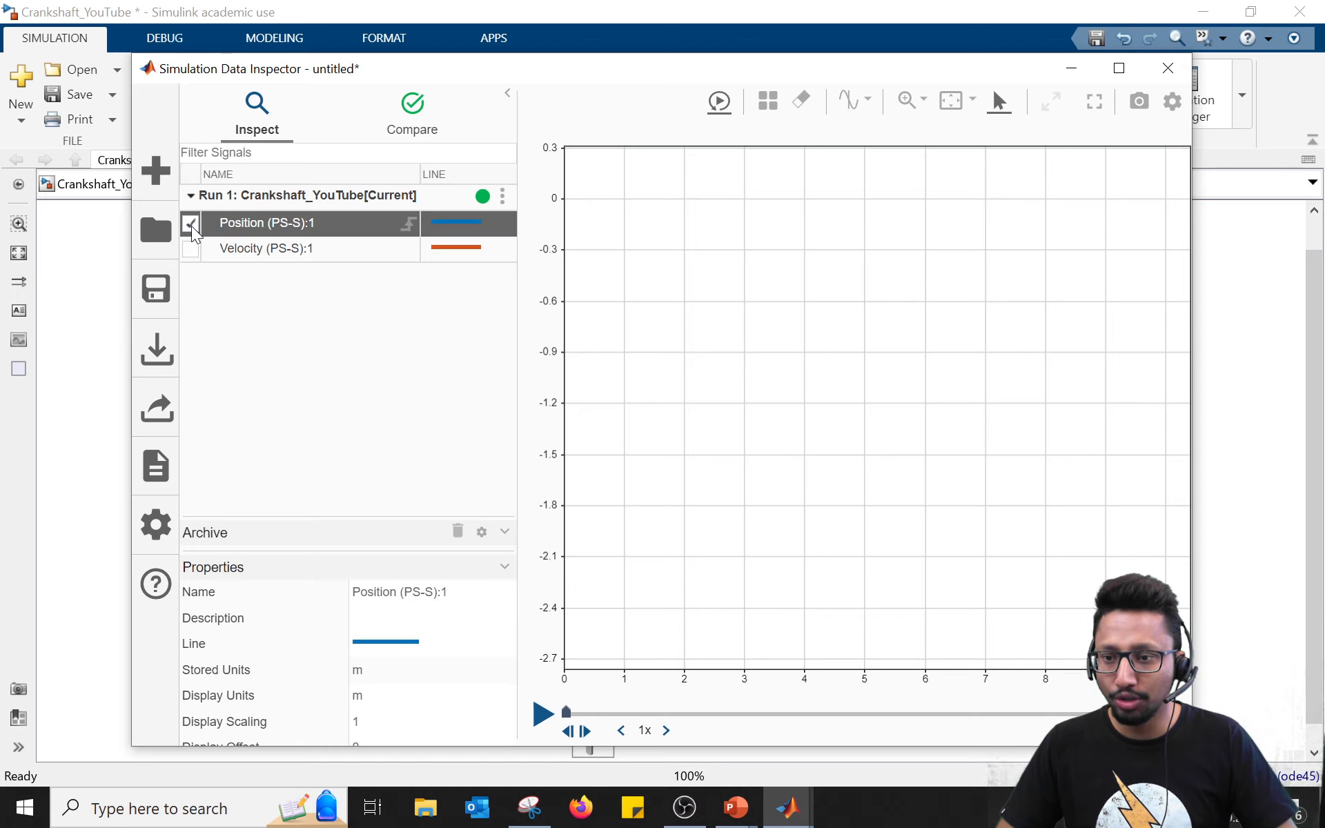
pyautogui.click(191, 249)
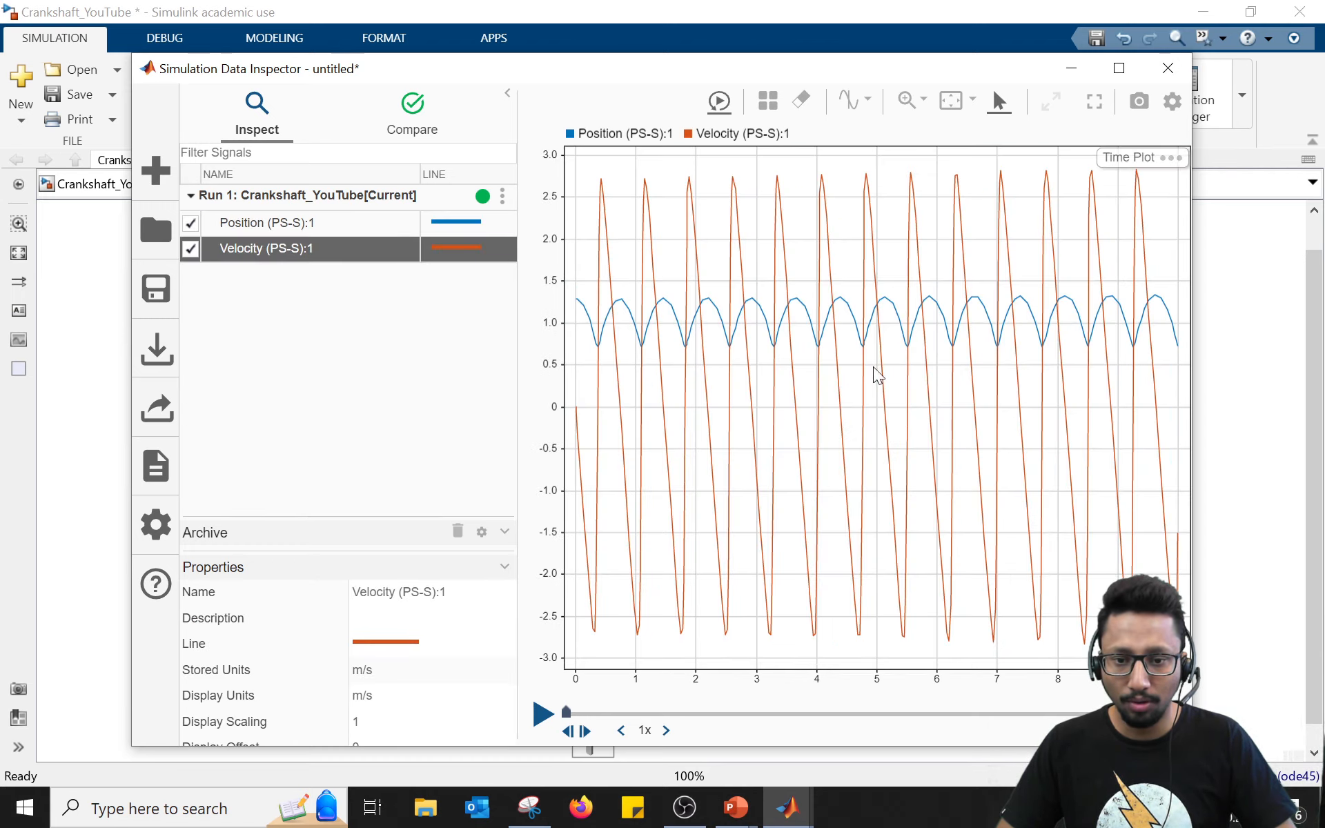
pyautogui.click(192, 249)
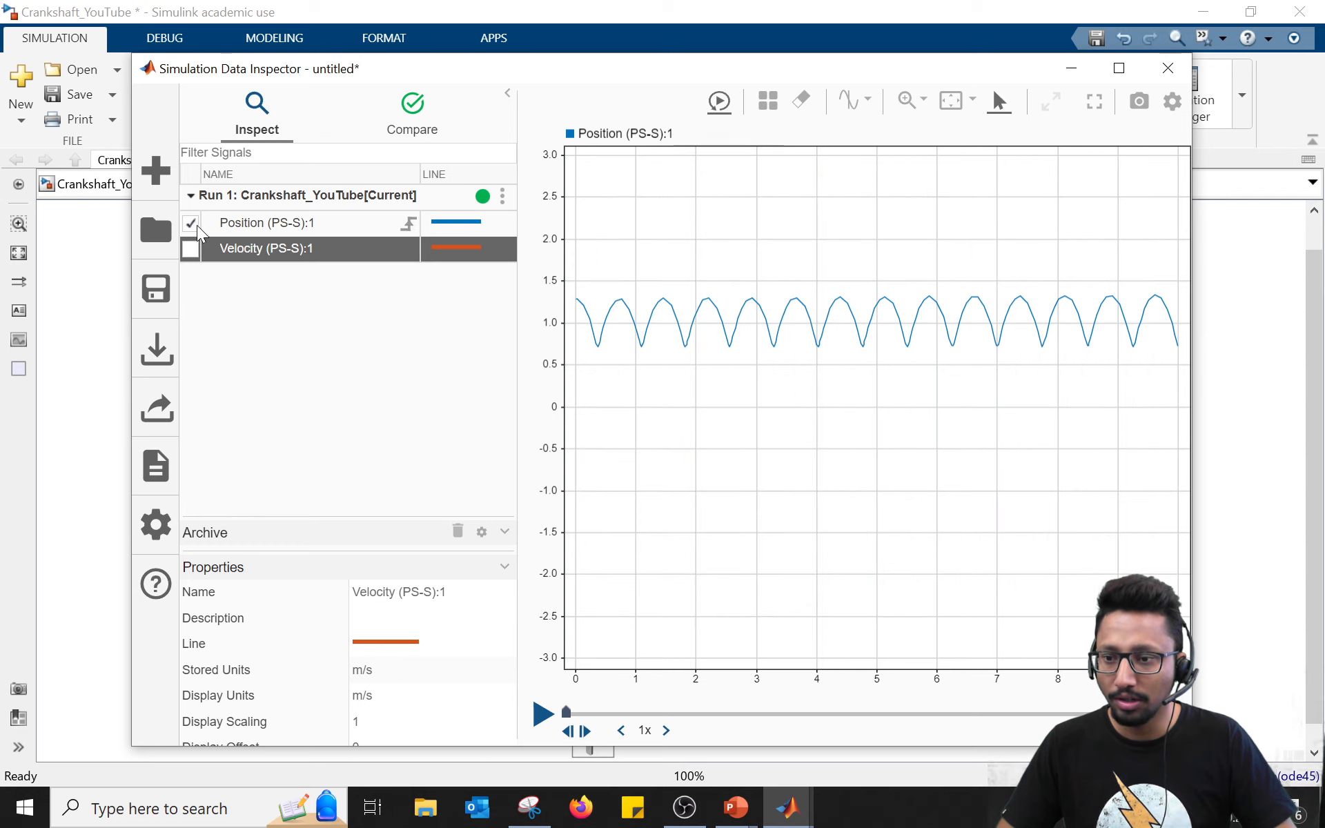
pyautogui.click(192, 223)
pyautogui.click(1071, 68)
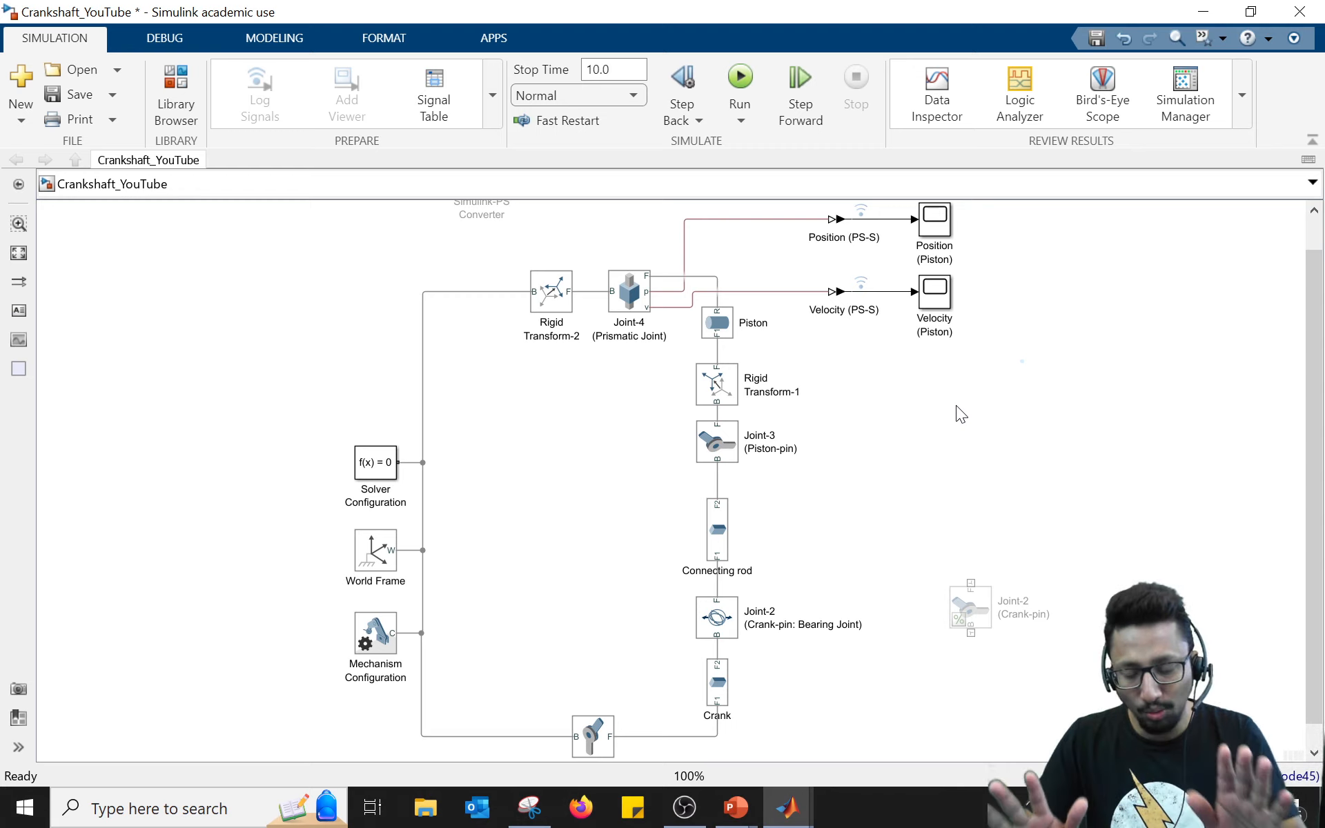
# Step: Set the actuation motion of the Joint-1 revolute joint to Provided by Input
pyautogui.moveTo(898, 561); pyautogui.dragTo(904, 443)
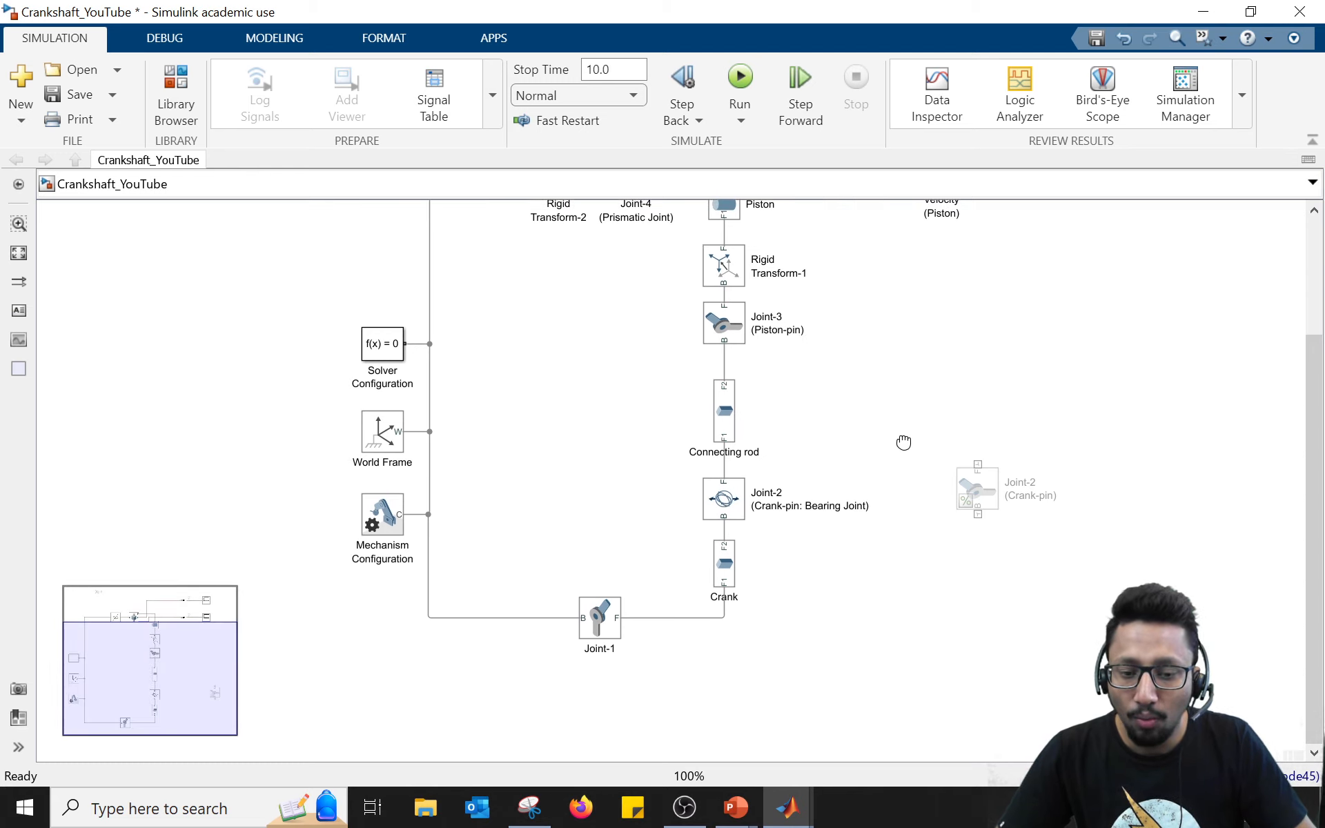
pyautogui.scroll(2, 616, 665)
pyautogui.scroll(1, 616, 665)
pyautogui.click(603, 609)
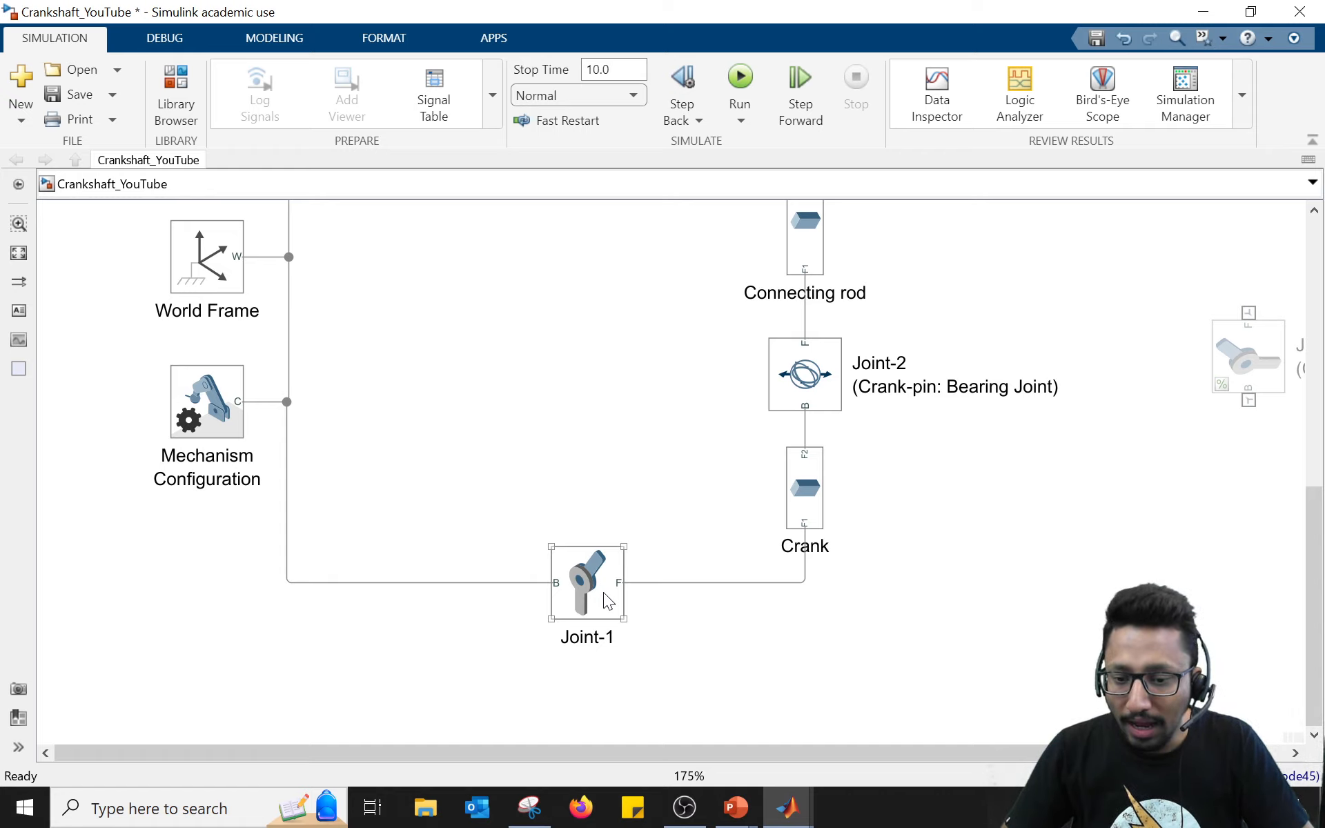
pyautogui.doubleClick(599, 584)
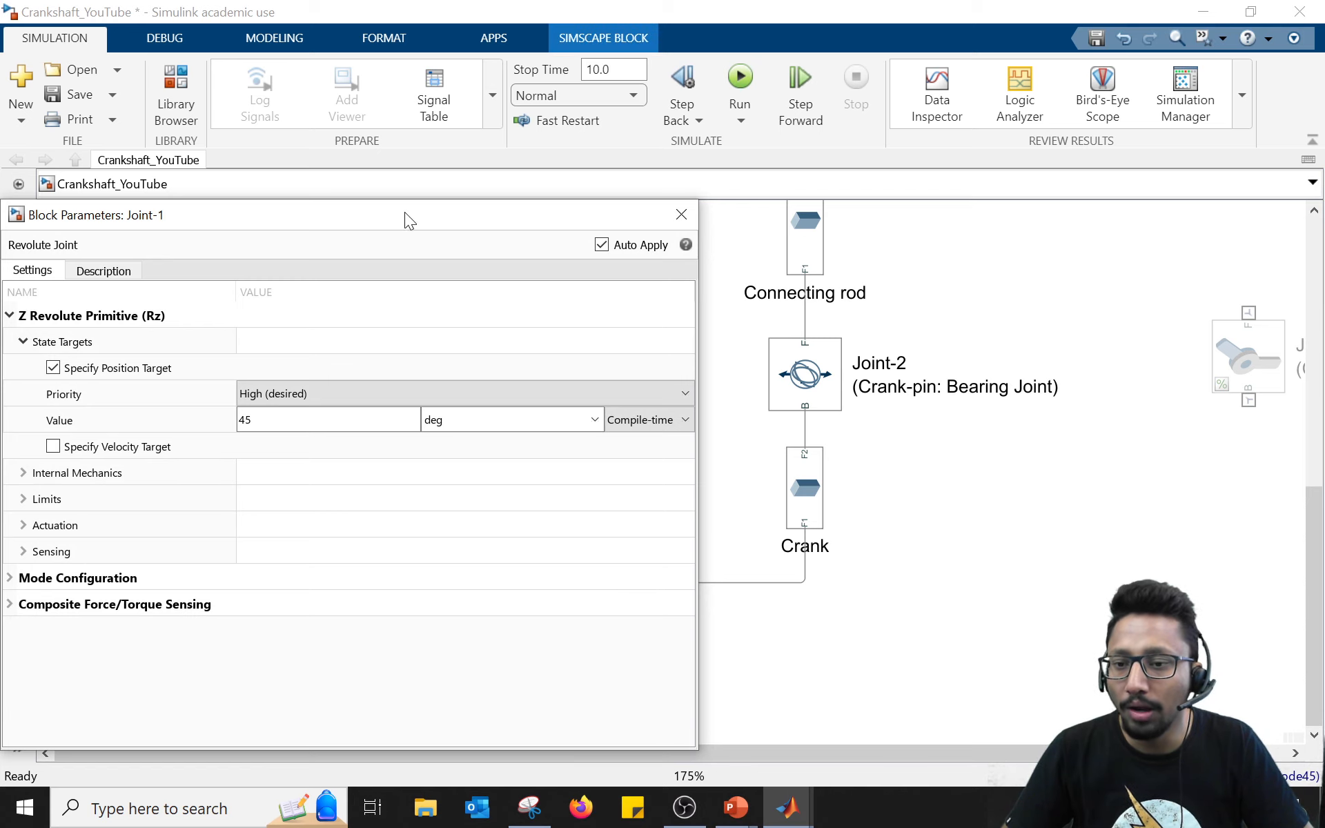
pyautogui.moveTo(405, 213); pyautogui.dragTo(675, 153)
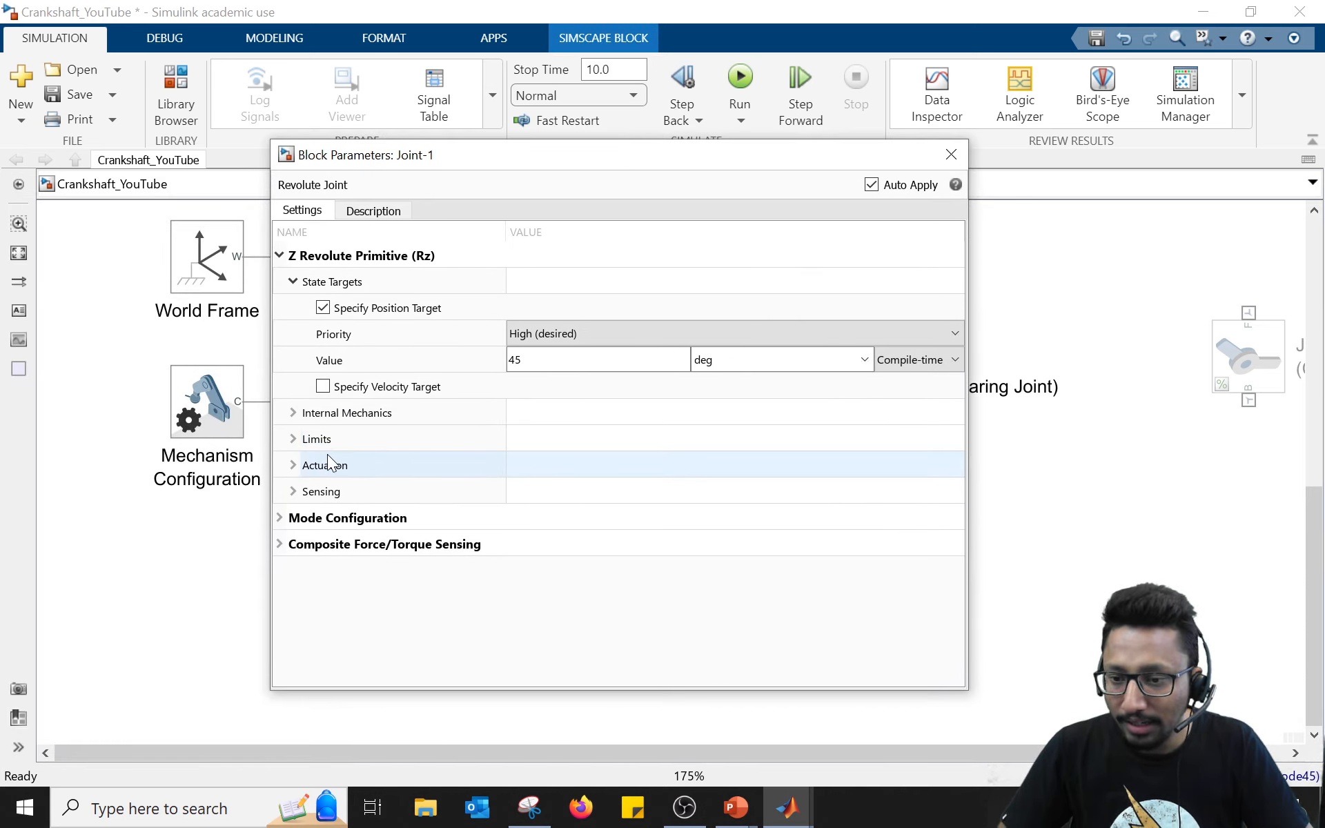
pyautogui.click(293, 465)
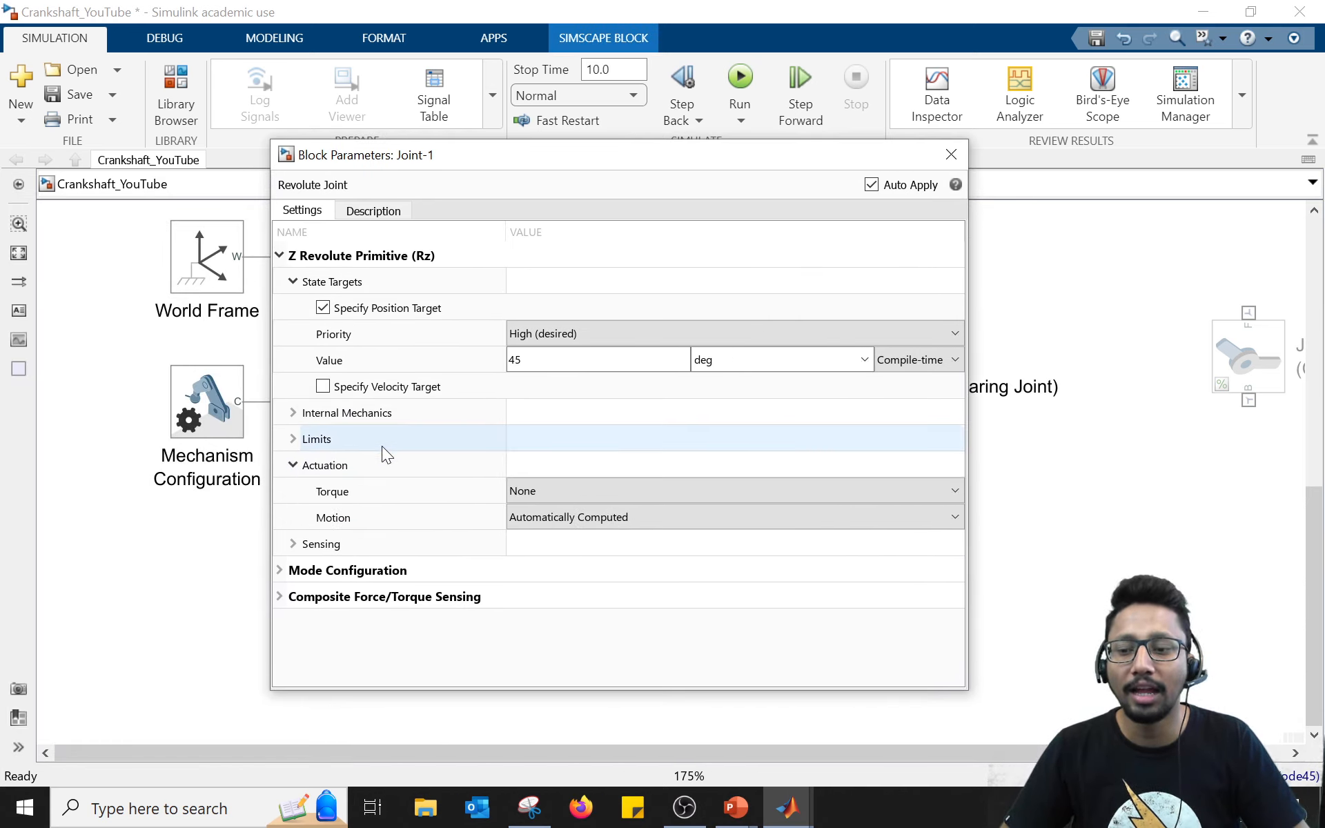
pyautogui.click(548, 528)
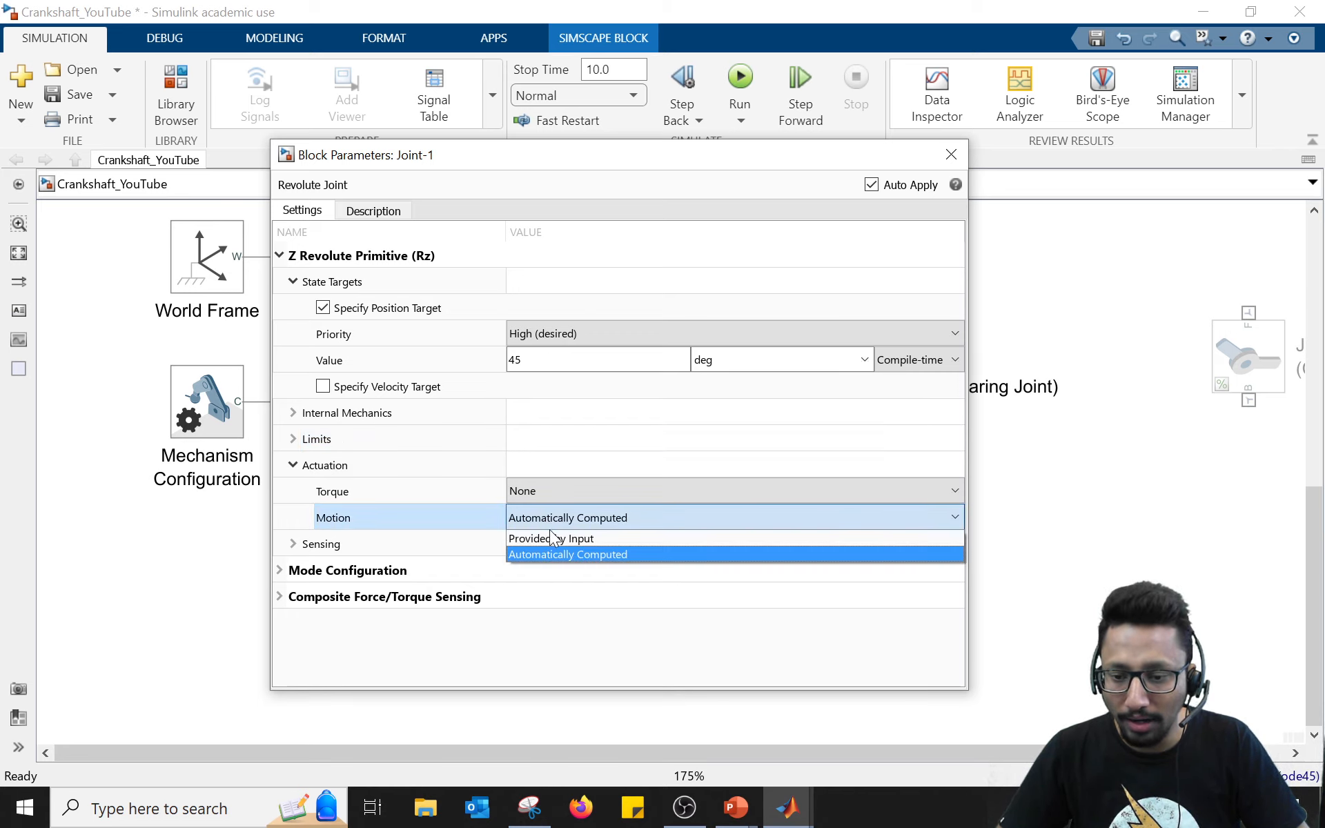
pyautogui.click(553, 537)
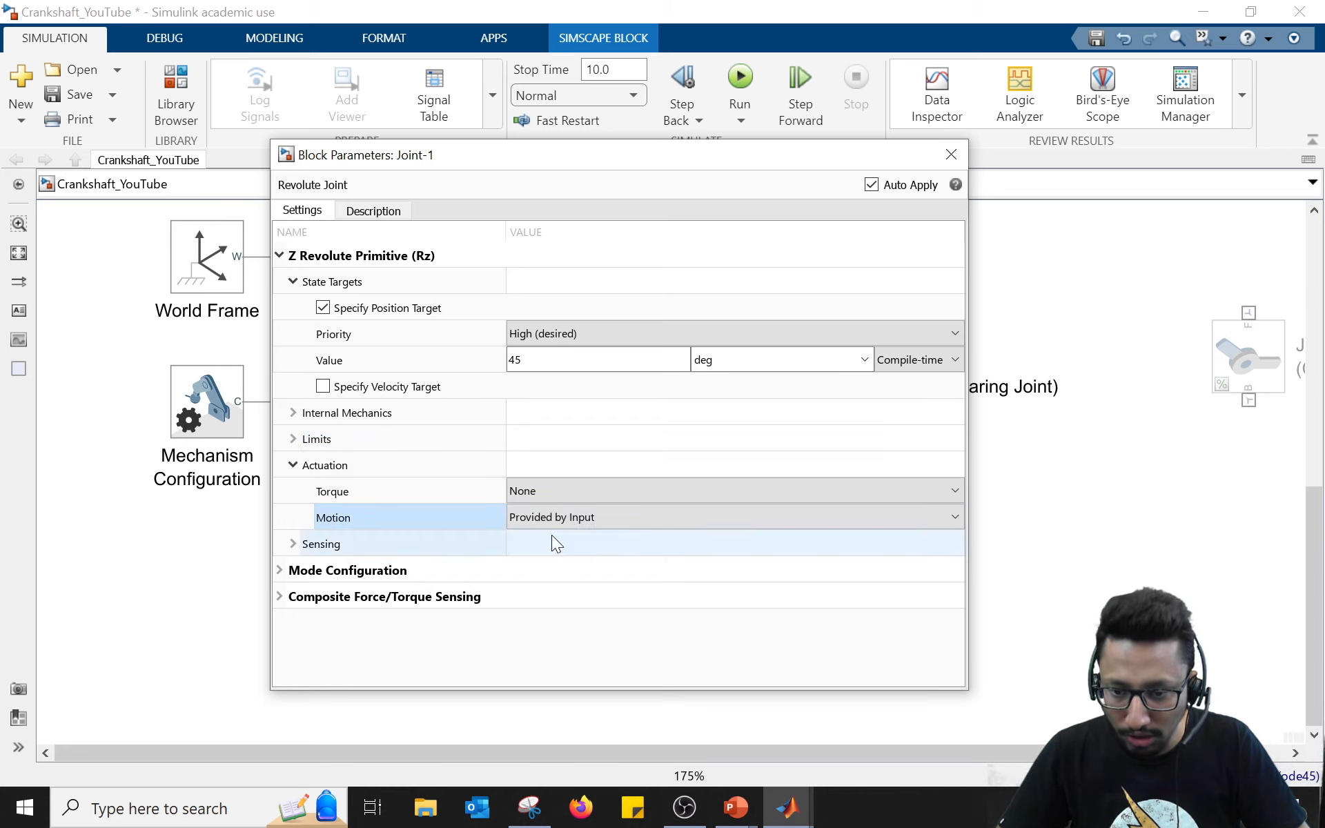
# Step: Set Joint-1's actuation torque to Automatically Computed and close its block parameters
pyautogui.click(566, 492)
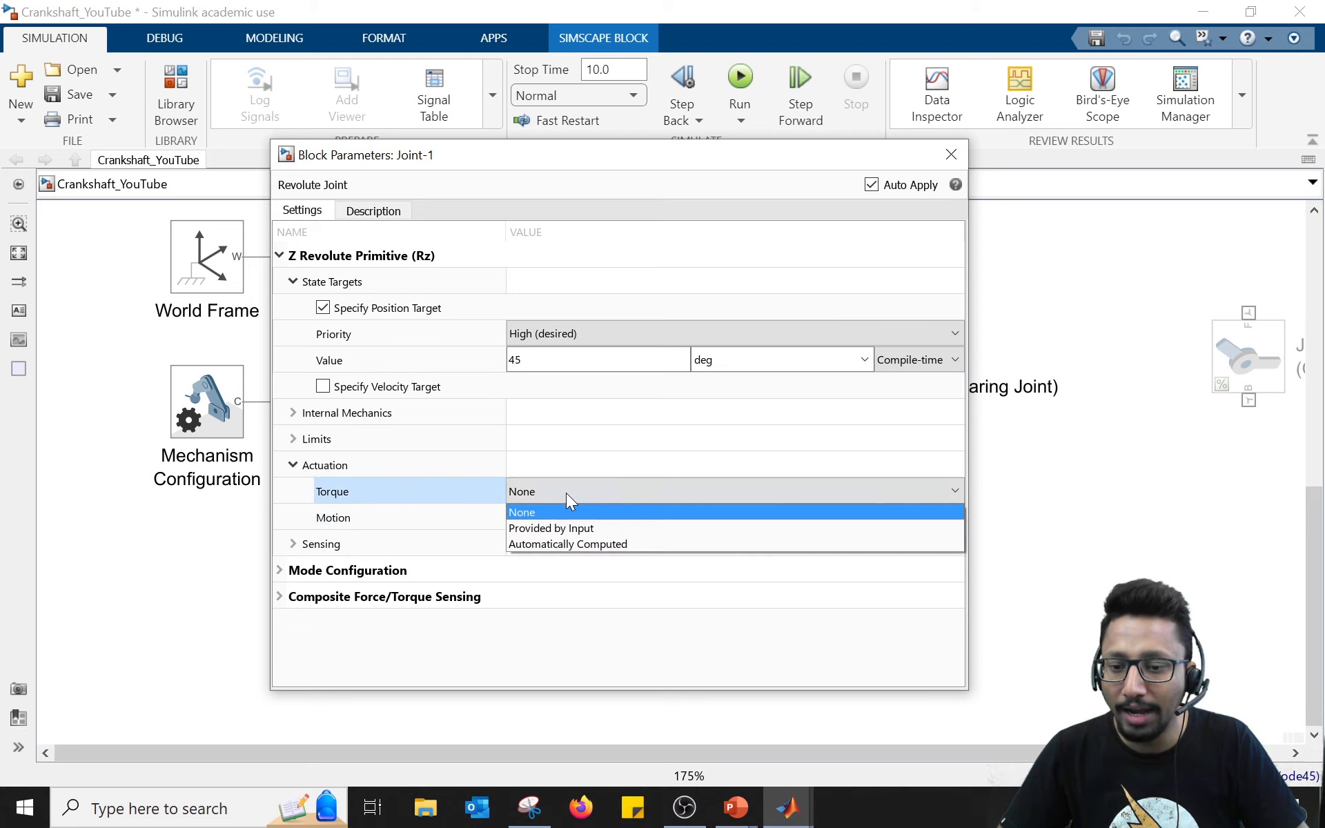
pyautogui.click(562, 544)
pyautogui.moveTo(545, 161); pyautogui.dragTo(681, 164)
pyautogui.click(1083, 154)
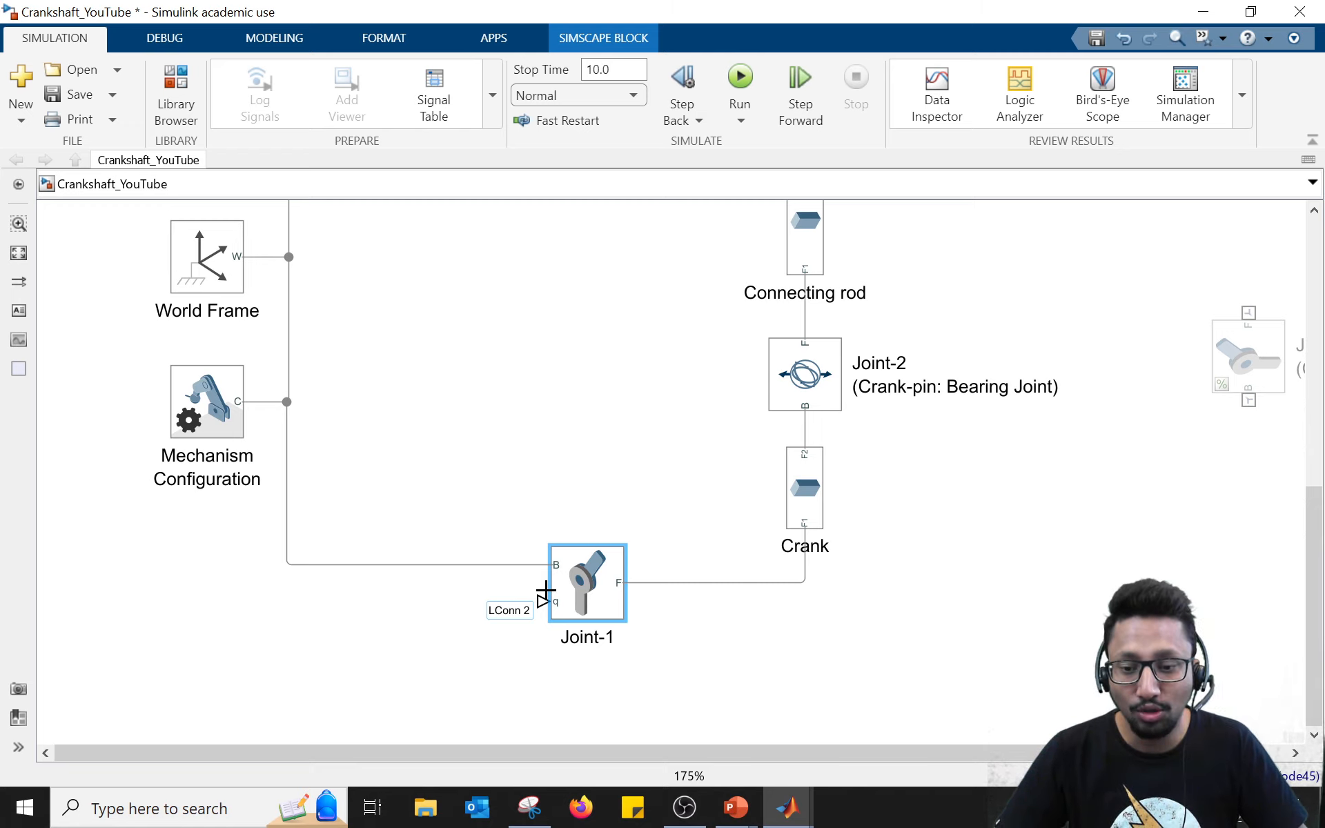
# Step: Add a Simulink Ramp source block with its name shown, placed left of Joint-1 and level with its q port
pyautogui.click(614, 570)
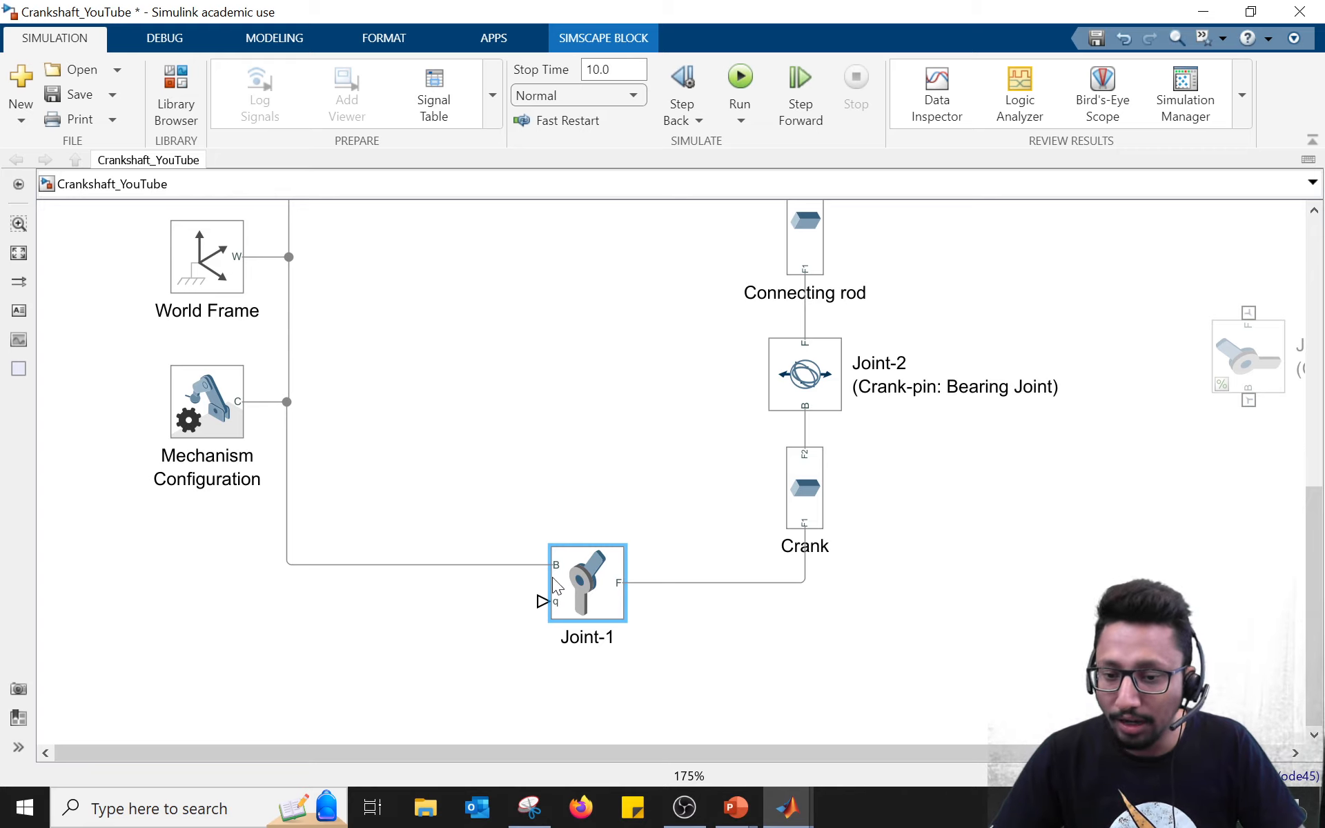
pyautogui.moveTo(523, 453); pyautogui.dragTo(656, 423)
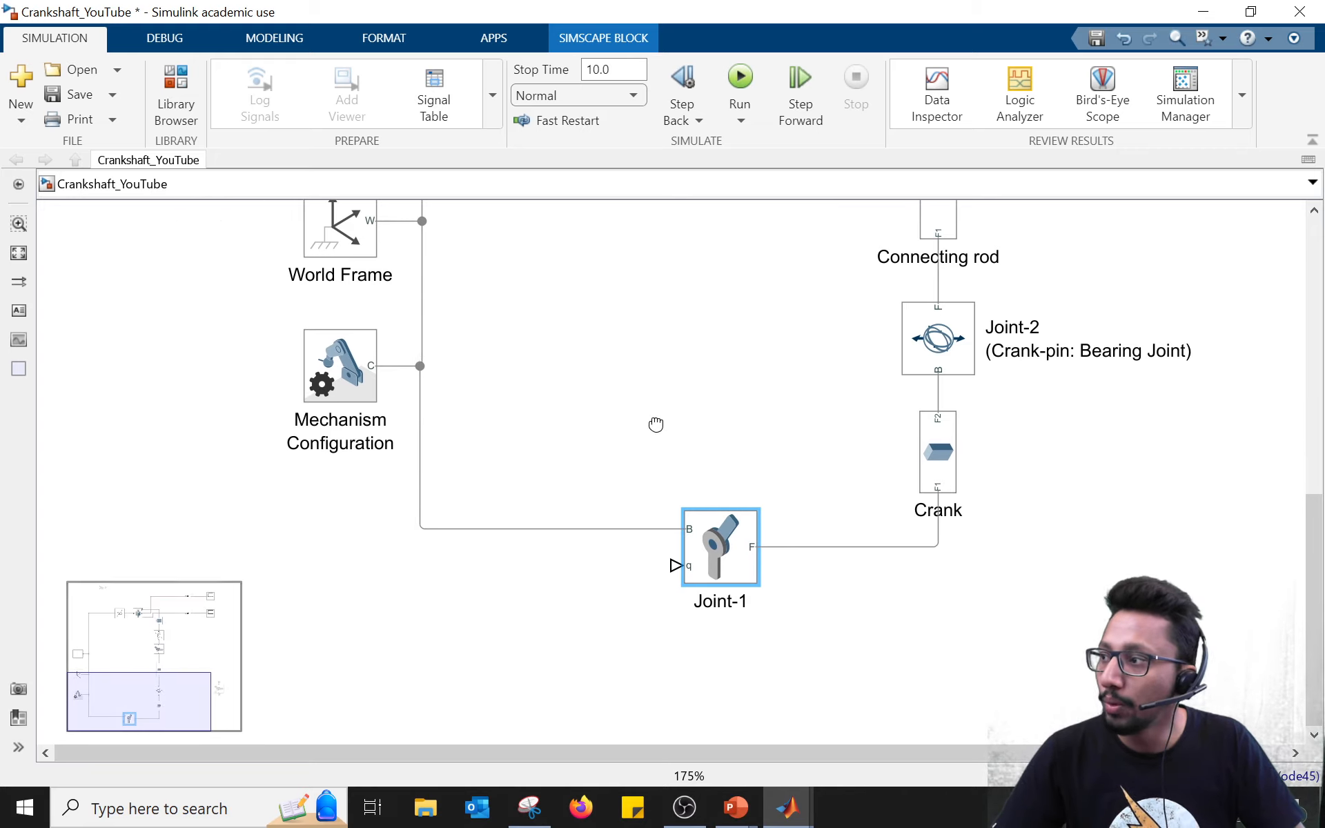
pyautogui.doubleClick(361, 582)
pyautogui.write('ramp')
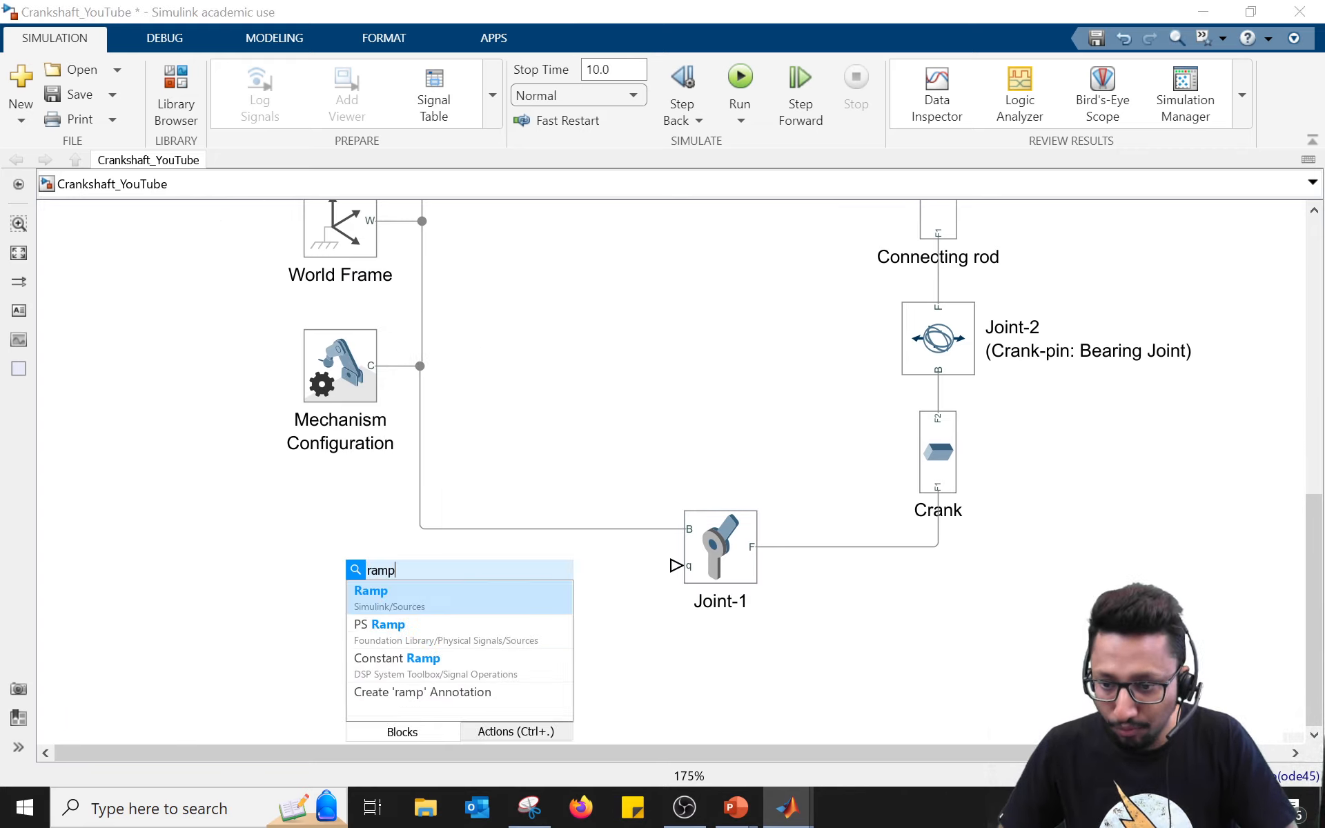
pyautogui.press('Return')
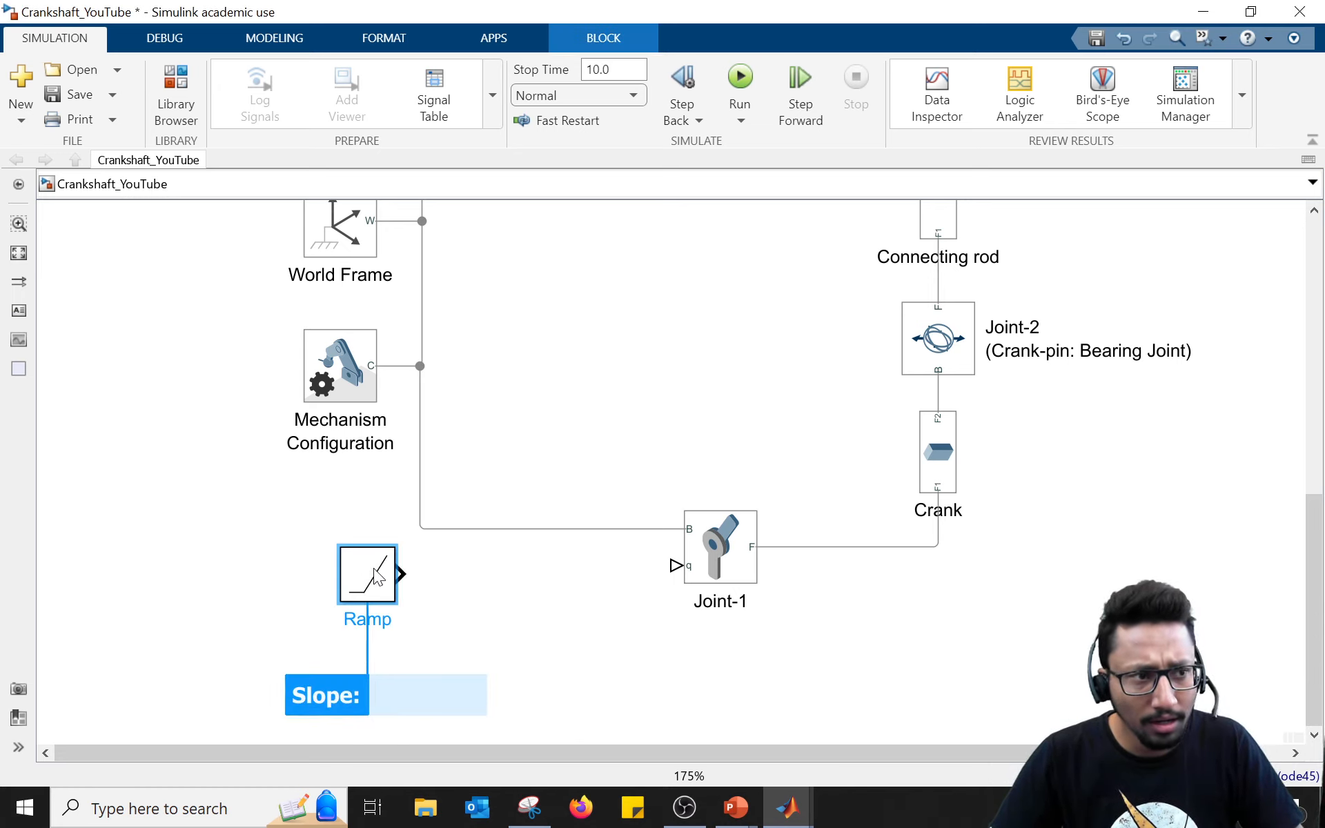
pyautogui.click(375, 586)
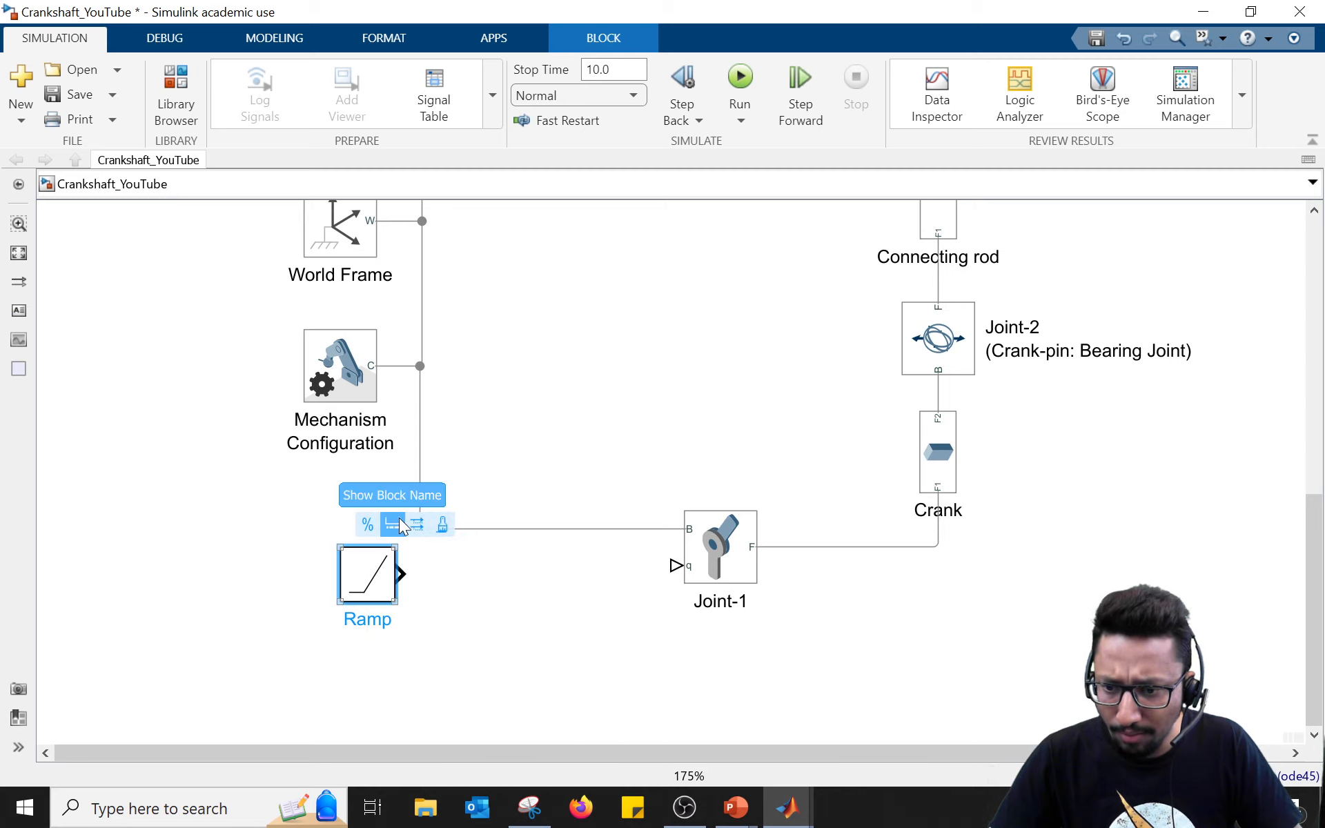
pyautogui.click(398, 523)
pyautogui.moveTo(352, 588); pyautogui.dragTo(267, 569)
pyautogui.click(325, 639)
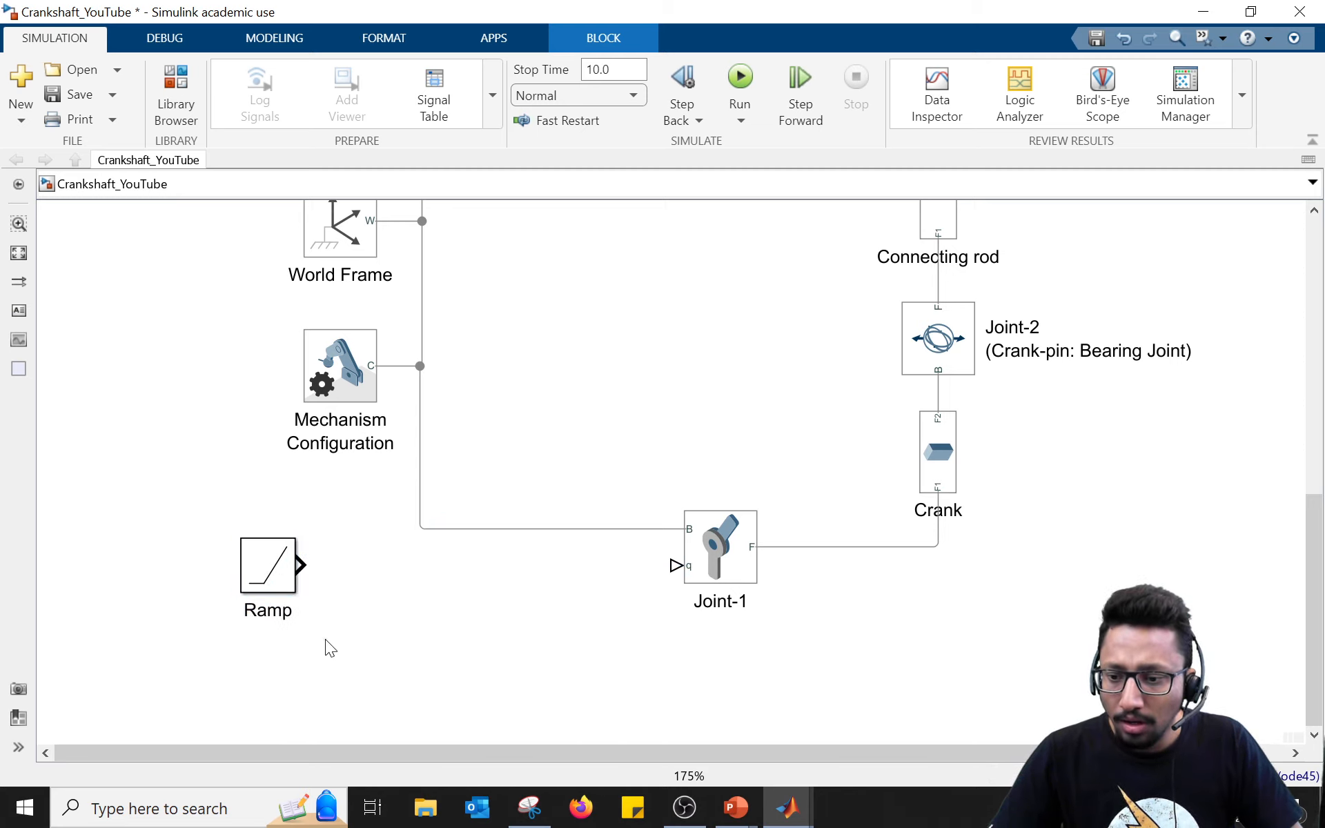
# Step: Set the Ramp block's slope to 5 and its initial output to pi/4
pyautogui.doubleClick(254, 565)
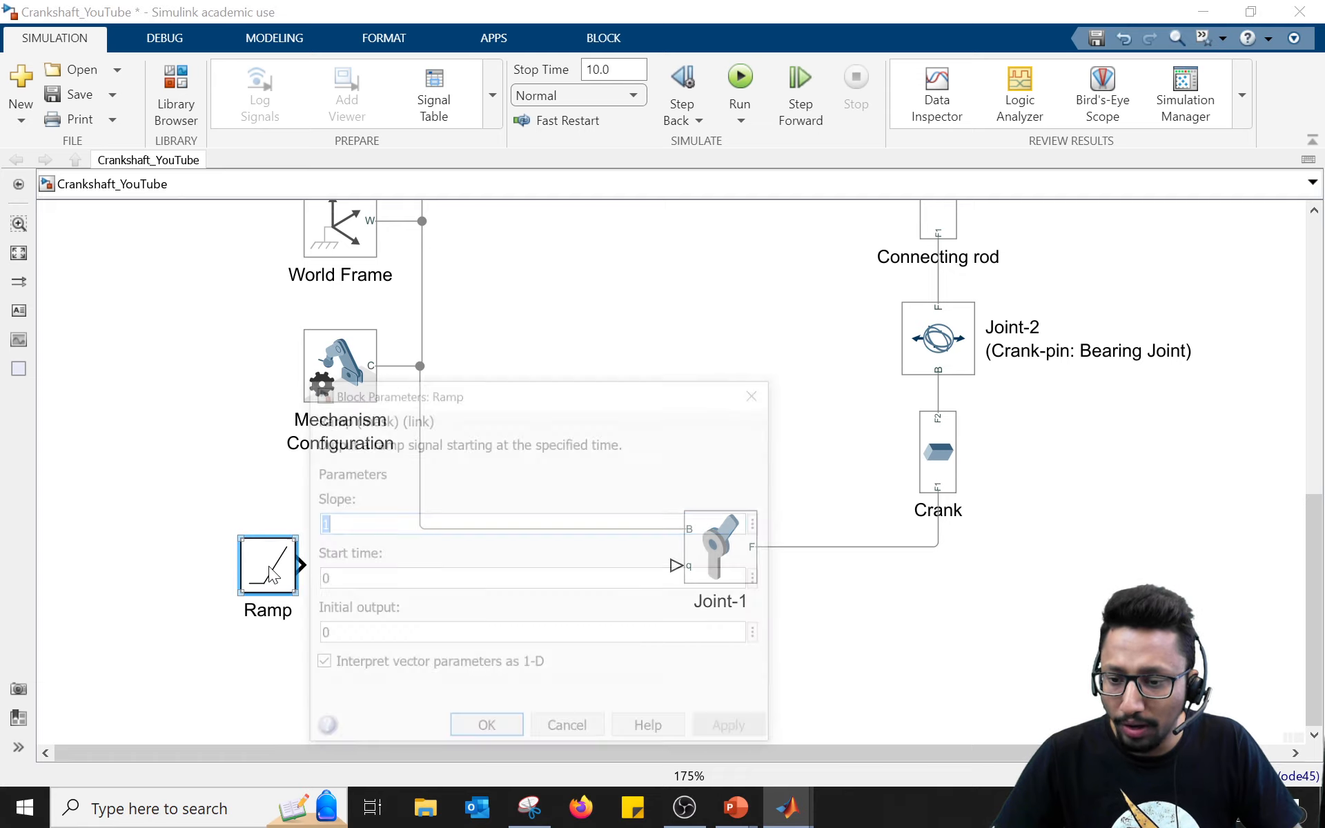
pyautogui.moveTo(470, 392); pyautogui.dragTo(487, 320)
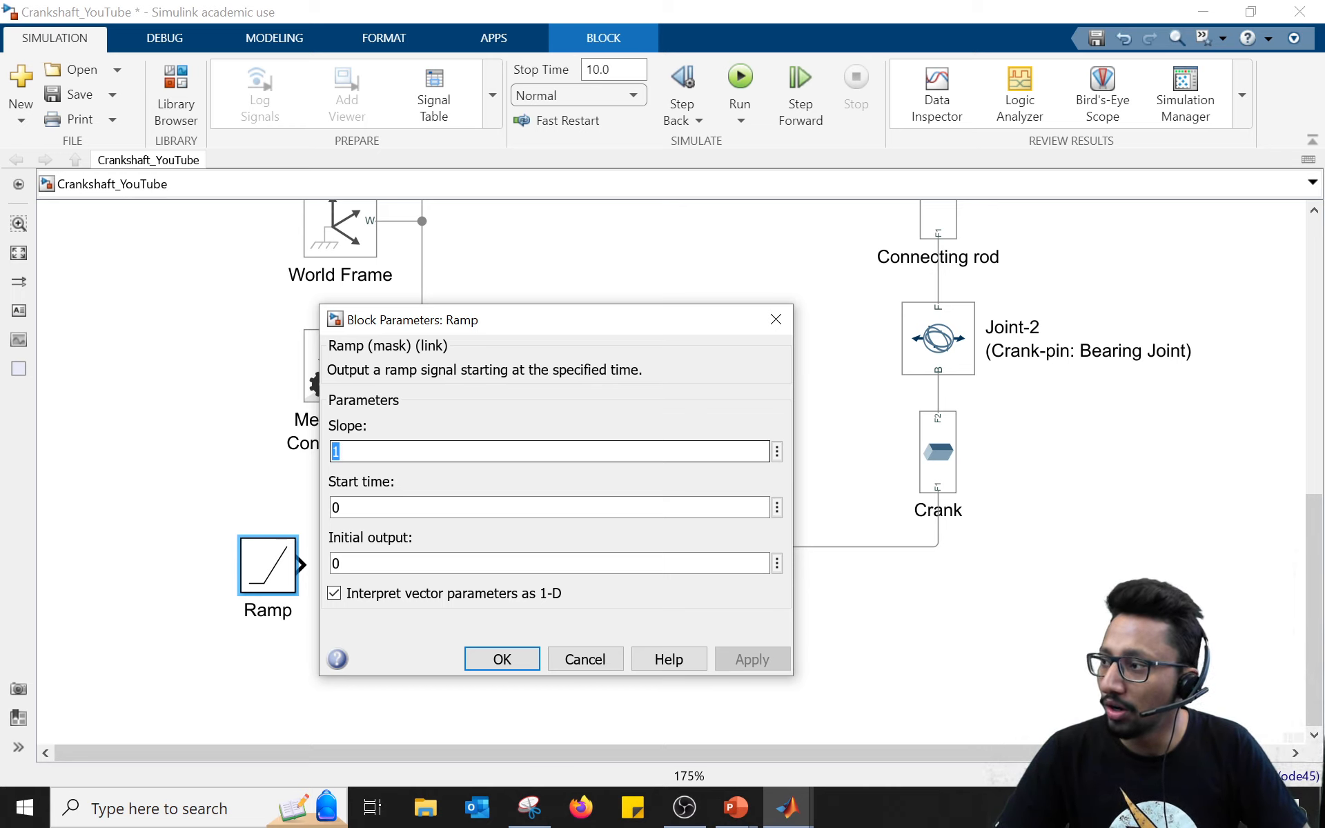
pyautogui.write('5')
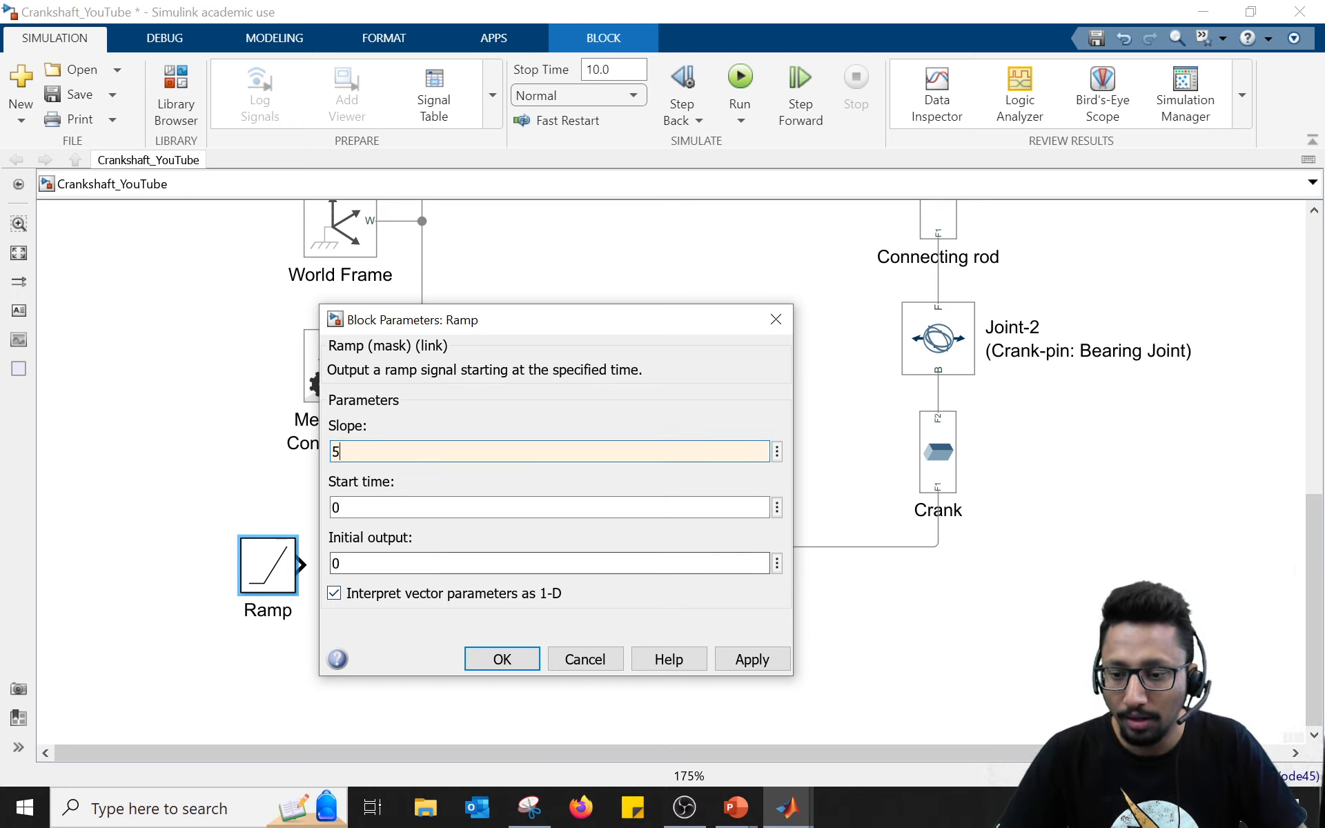
pyautogui.press('Tab')
pyautogui.press('Tab')
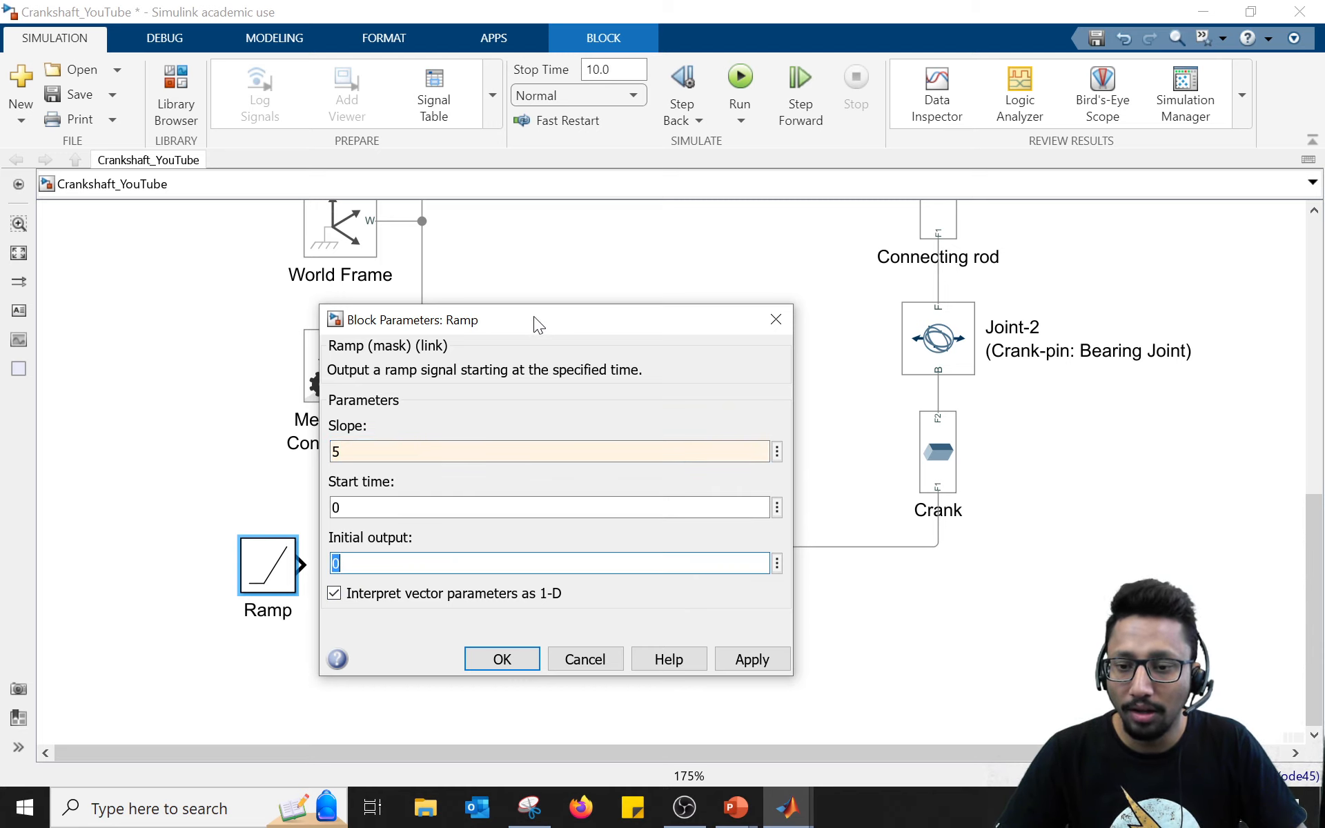
pyautogui.moveTo(535, 321); pyautogui.dragTo(350, 76)
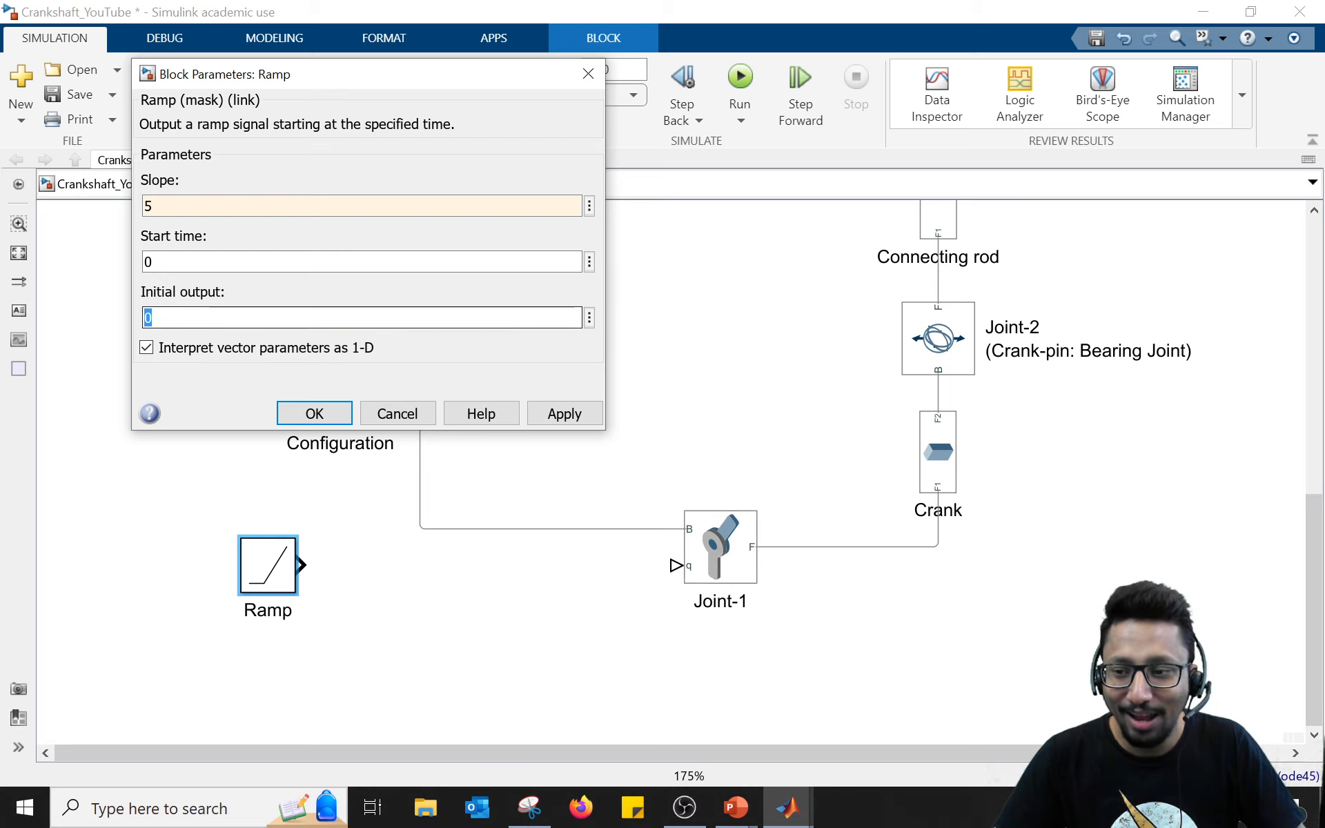
pyautogui.write('pi')
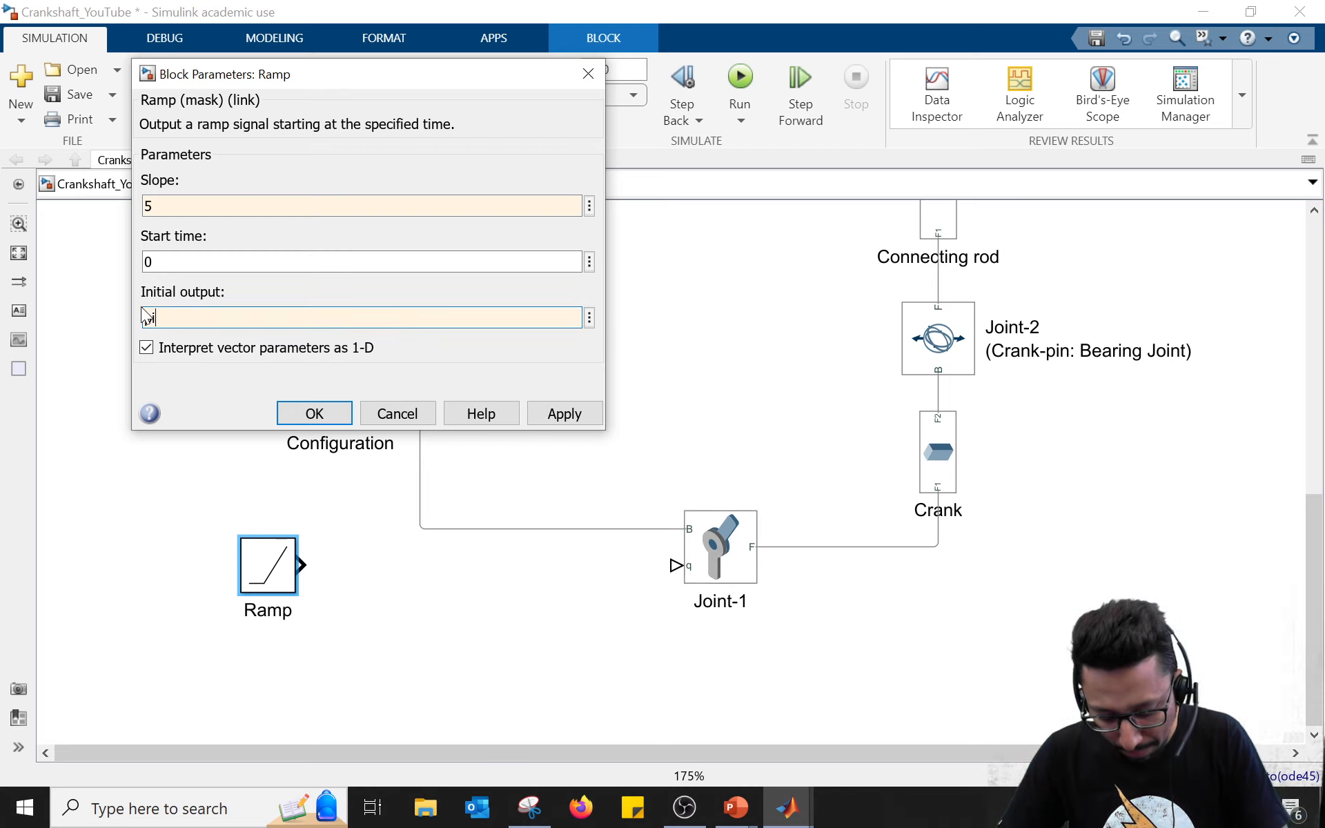
pyautogui.write('/4')
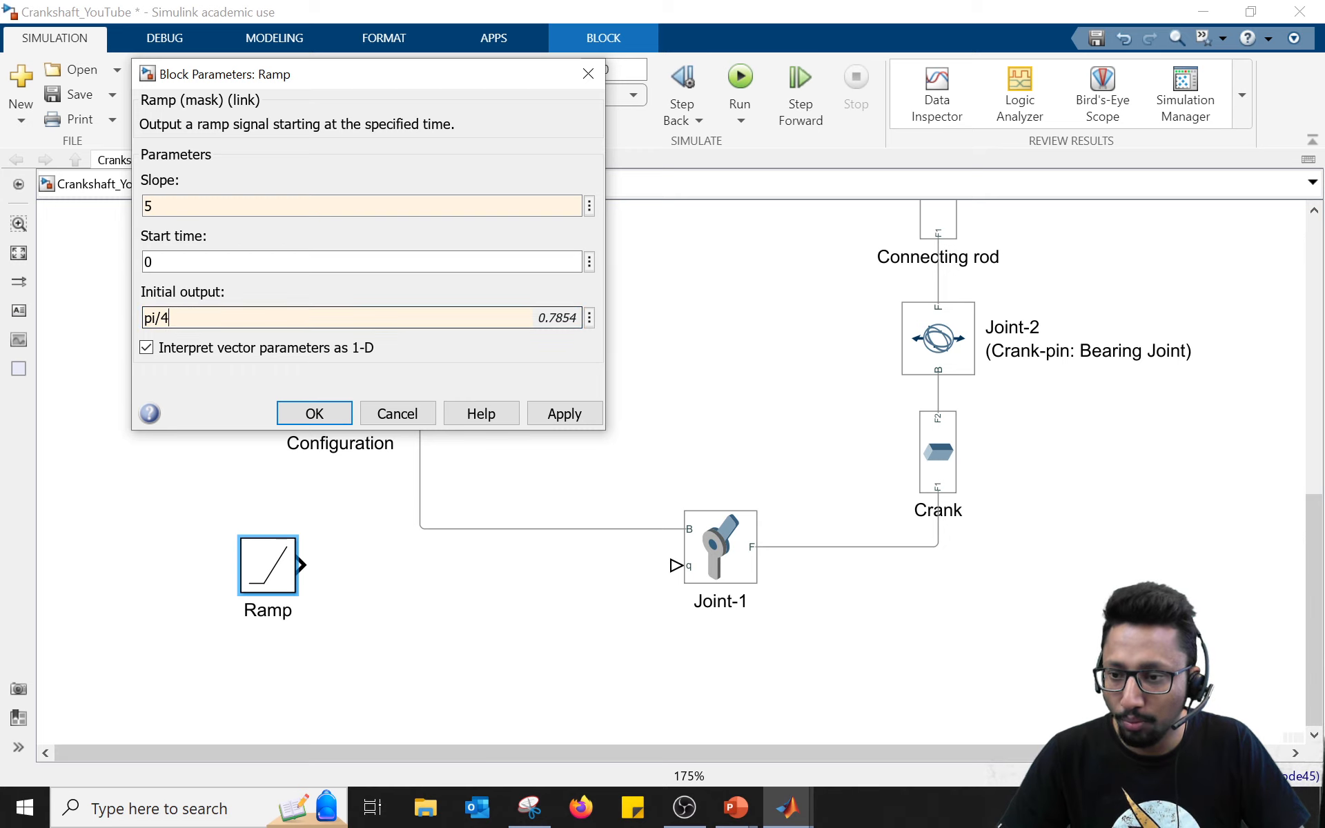
pyautogui.click(315, 412)
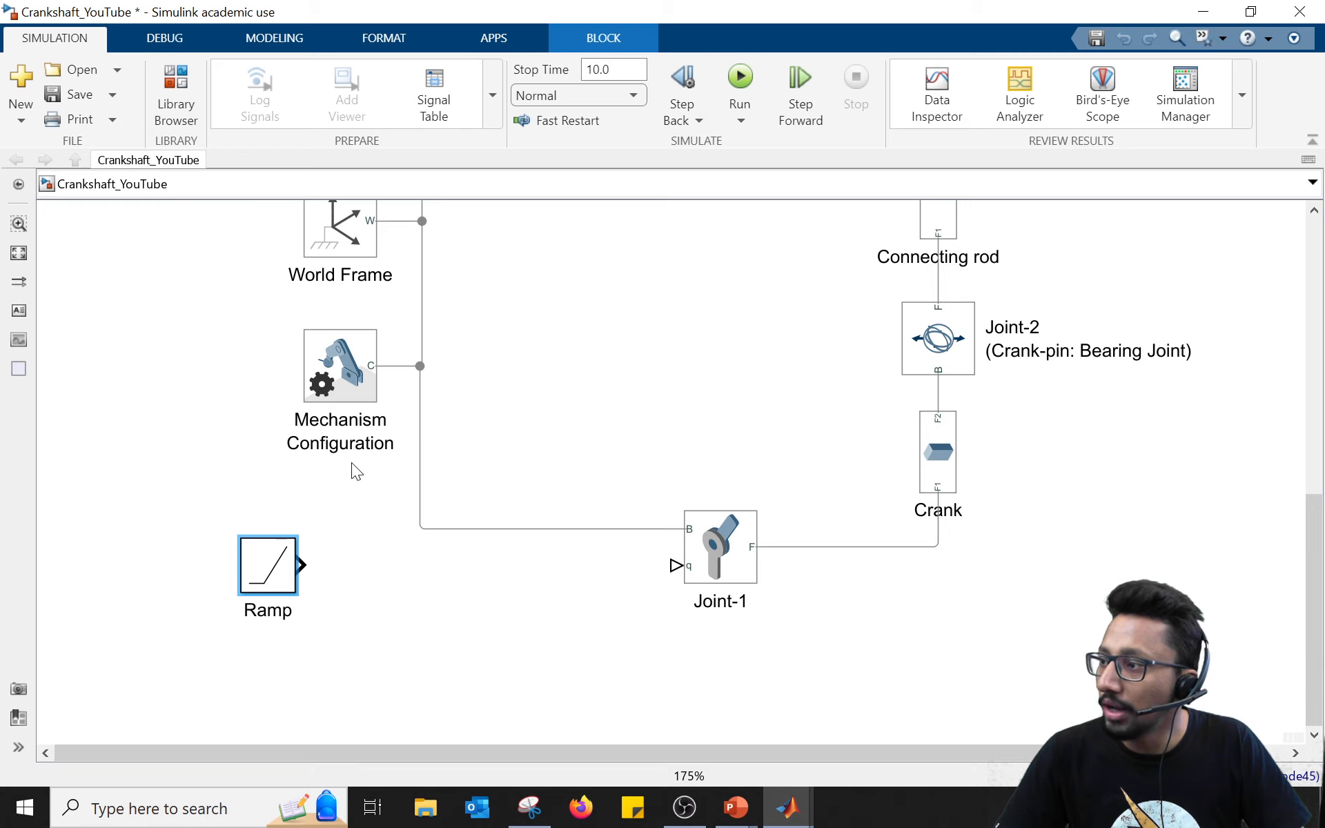
# Step: Move the commented-out Simulink-PS Converter from above the diagram to the space between the Ramp block and Joint-1
pyautogui.moveTo(301, 563); pyautogui.dragTo(576, 581)
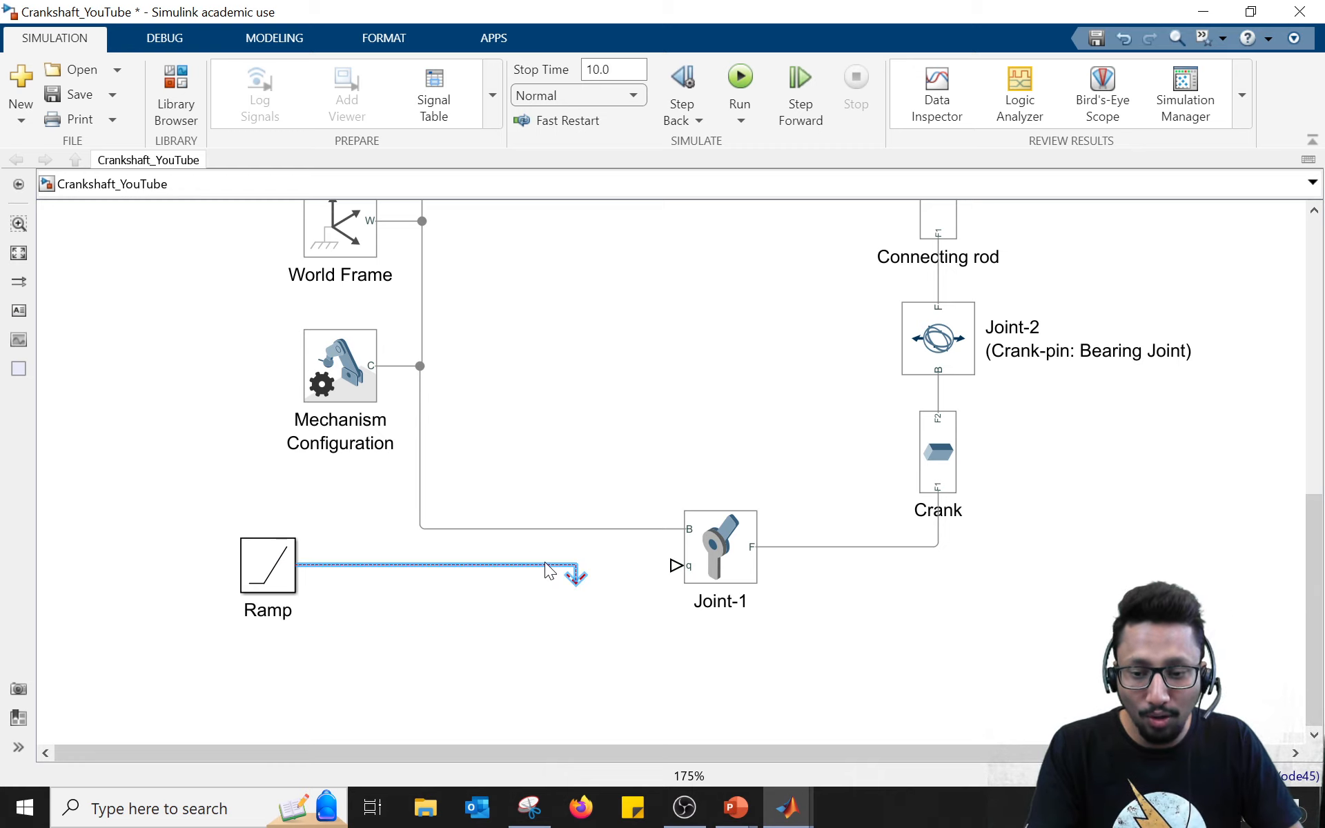
pyautogui.press('Delete')
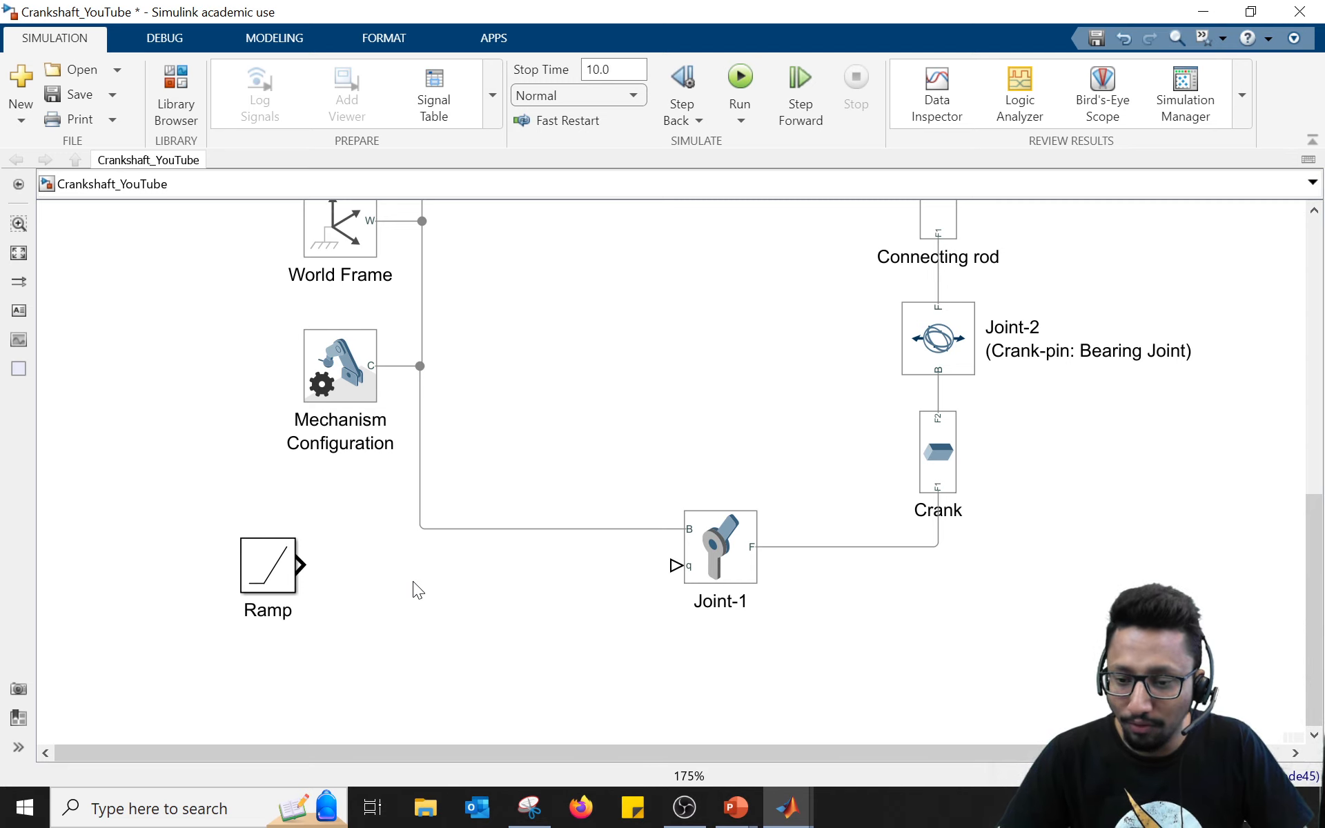
pyautogui.moveTo(550, 436); pyautogui.dragTo(584, 648)
pyautogui.scroll(-2, 610, 454)
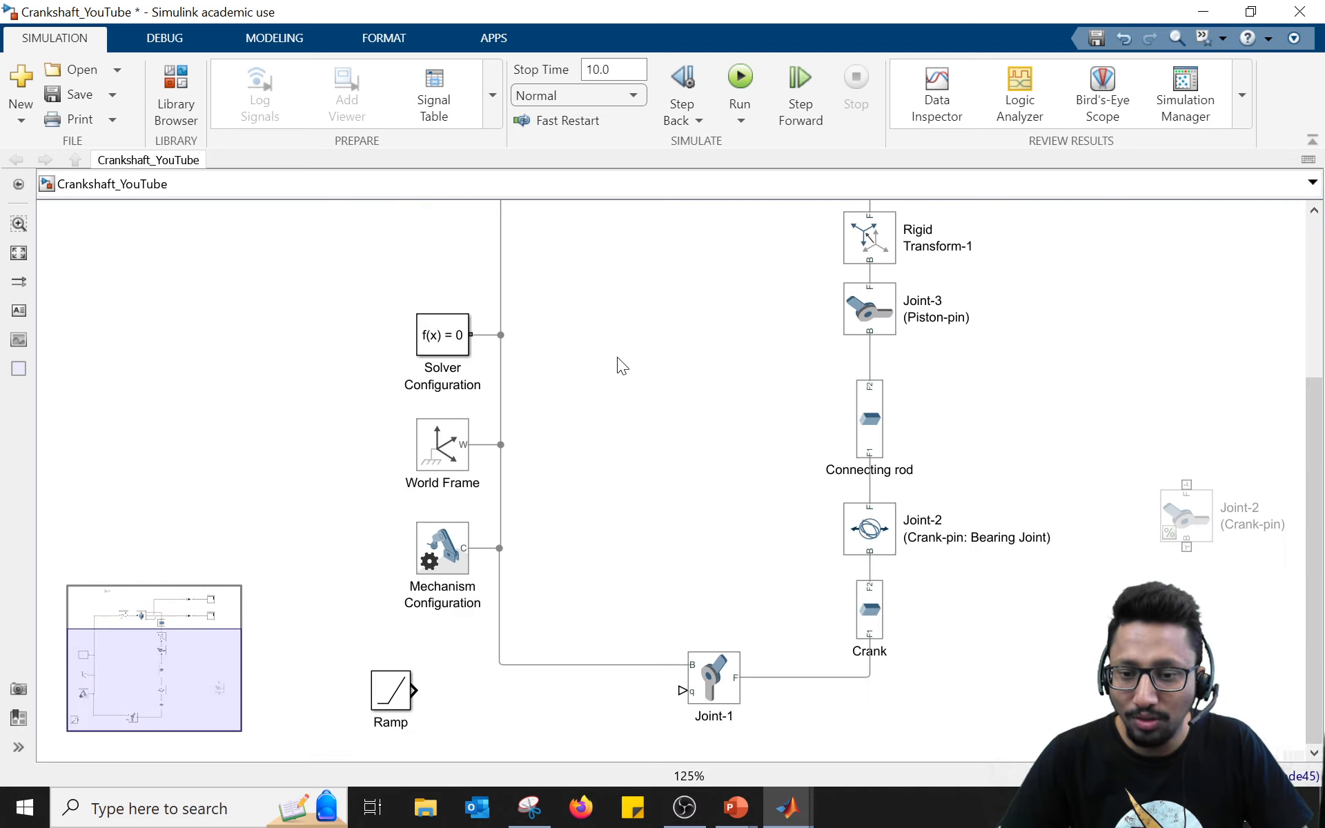
pyautogui.moveTo(618, 358); pyautogui.dragTo(639, 566)
pyautogui.scroll(3, 628, 345)
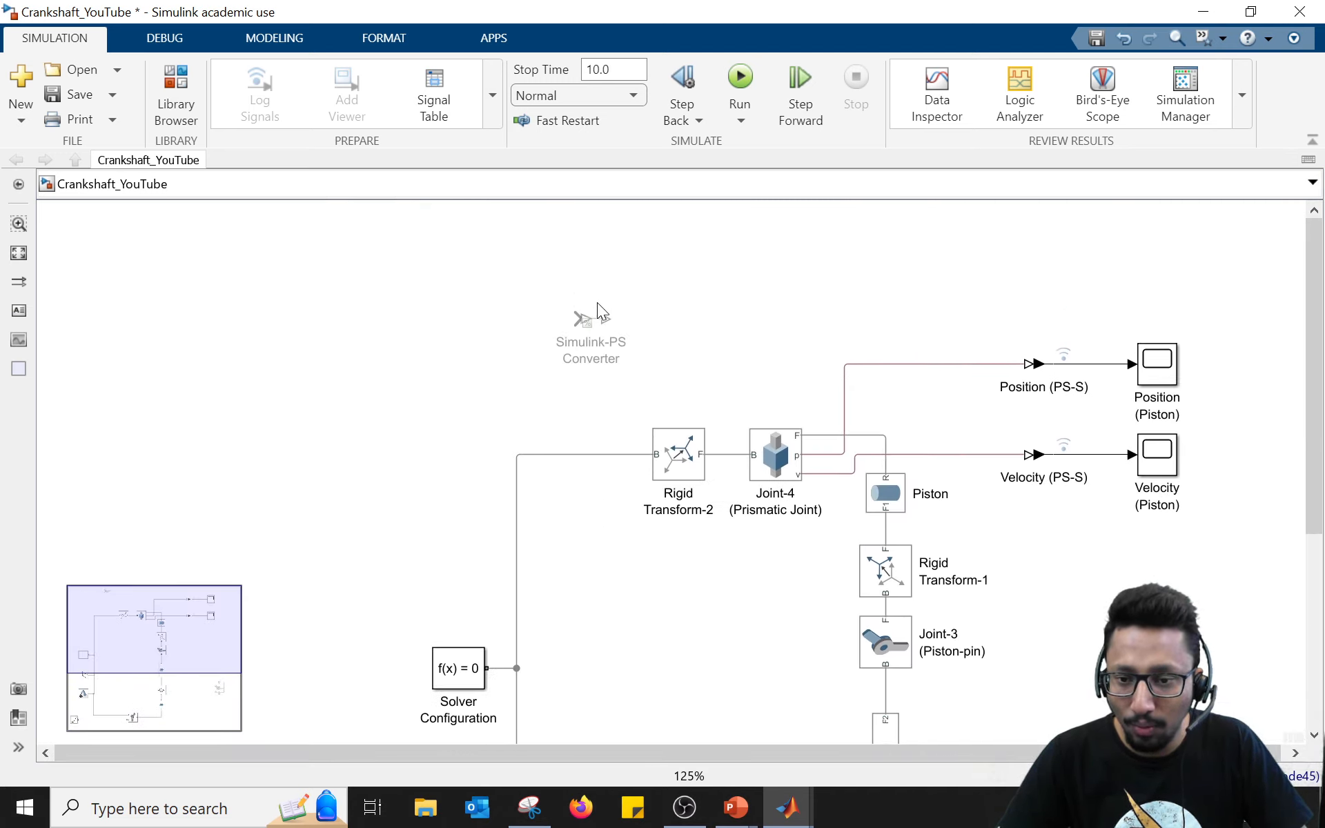
pyautogui.moveTo(591, 325); pyautogui.dragTo(572, 737)
pyautogui.moveTo(610, 646); pyautogui.dragTo(617, 411)
pyautogui.scroll(2, 587, 509)
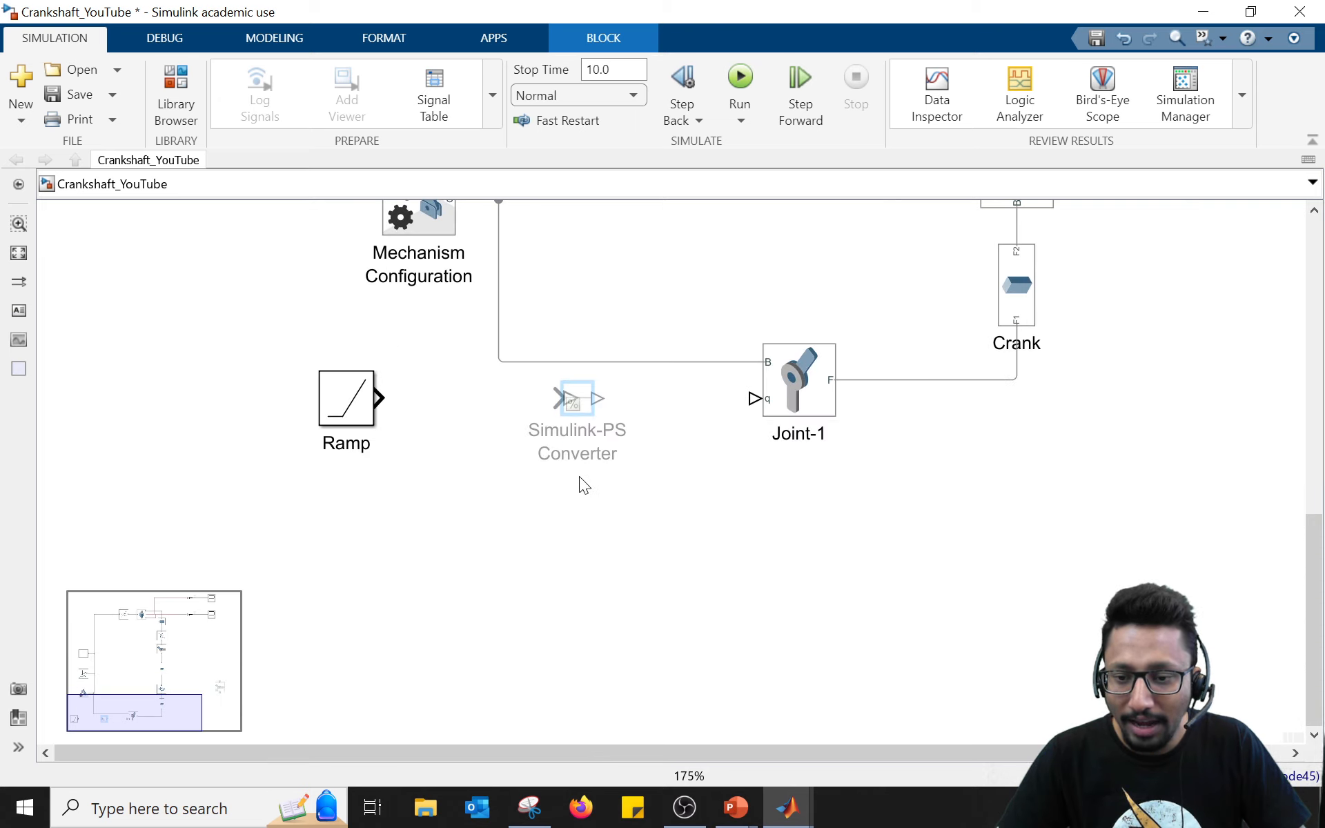
# Step: Shift the Simulink-PS Converter slightly down and left, and uncomment it
pyautogui.click(318, 492)
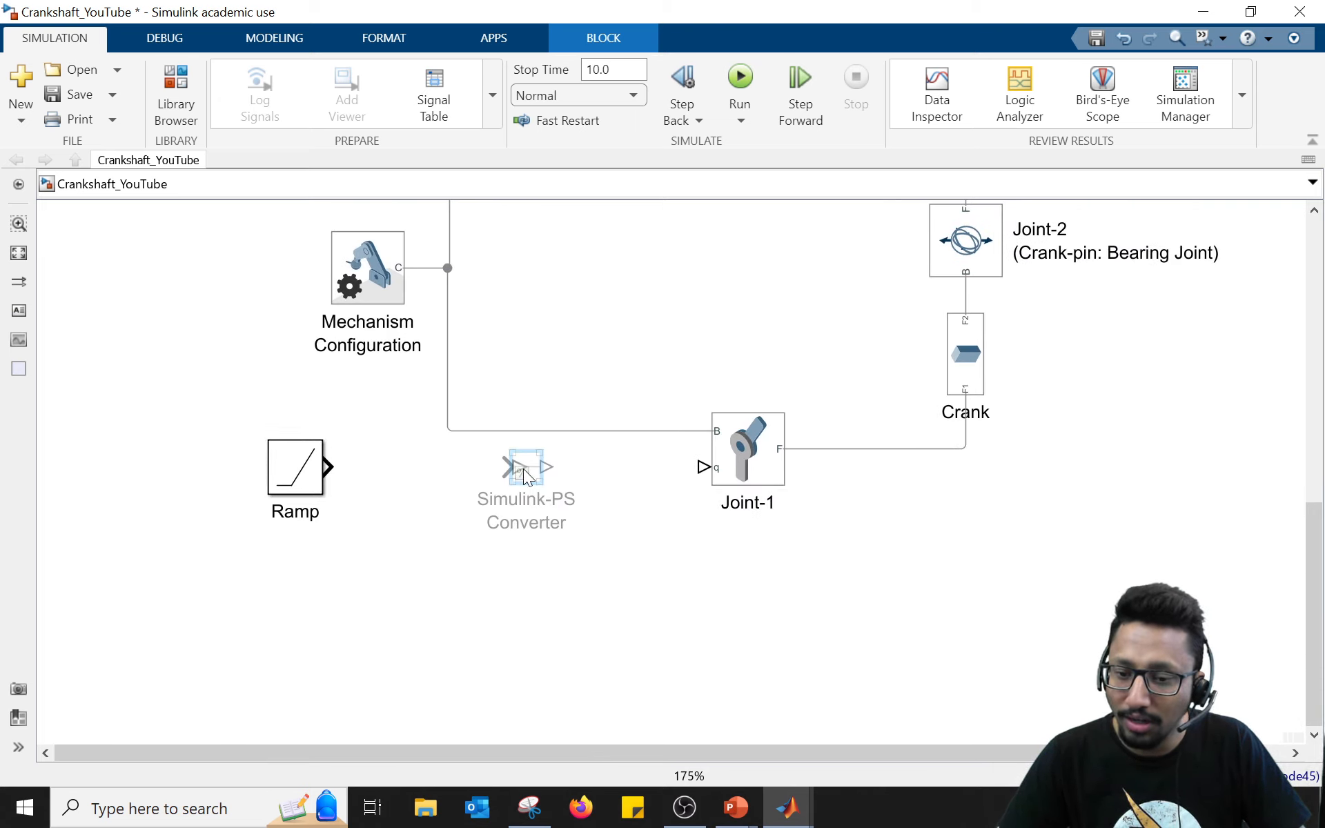
pyautogui.moveTo(519, 472); pyautogui.dragTo(474, 507)
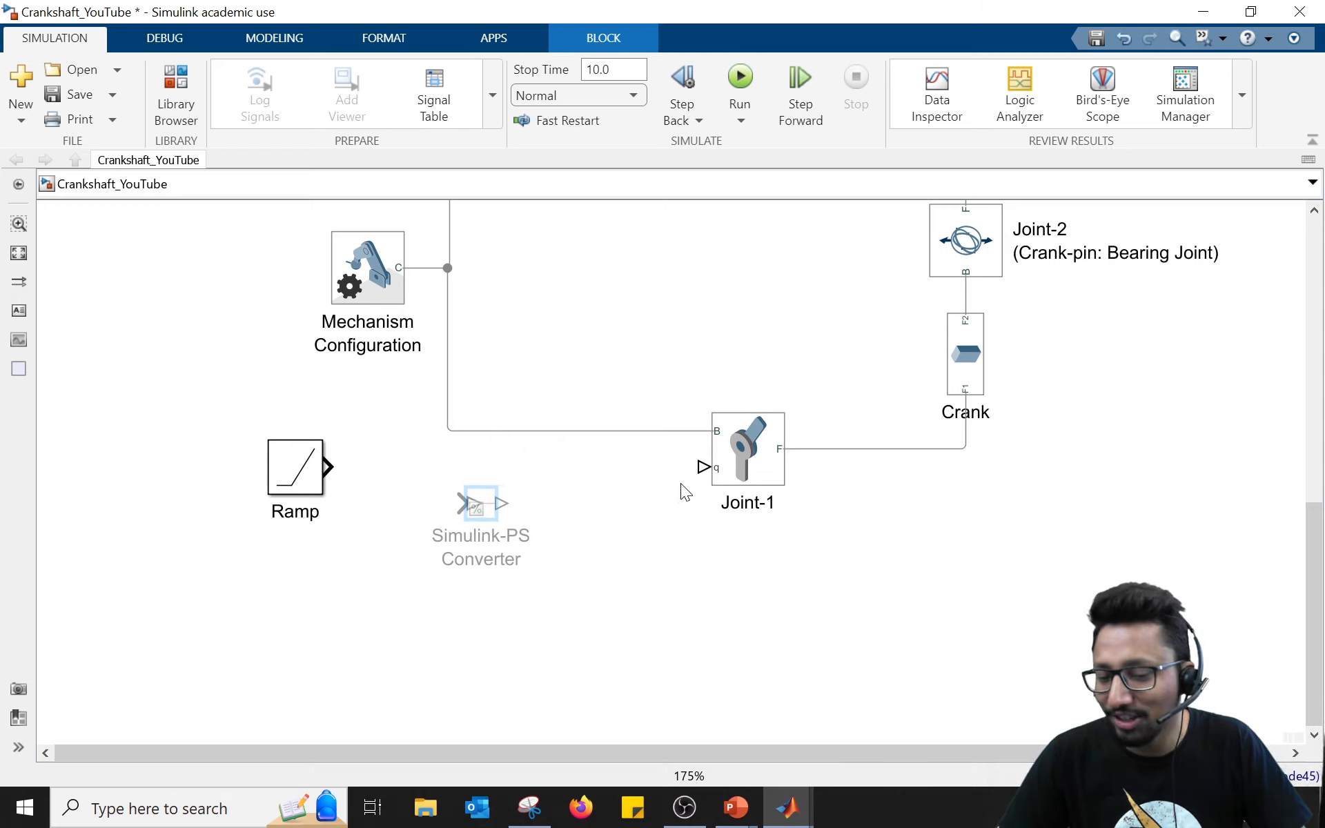
pyautogui.rightClick(486, 502)
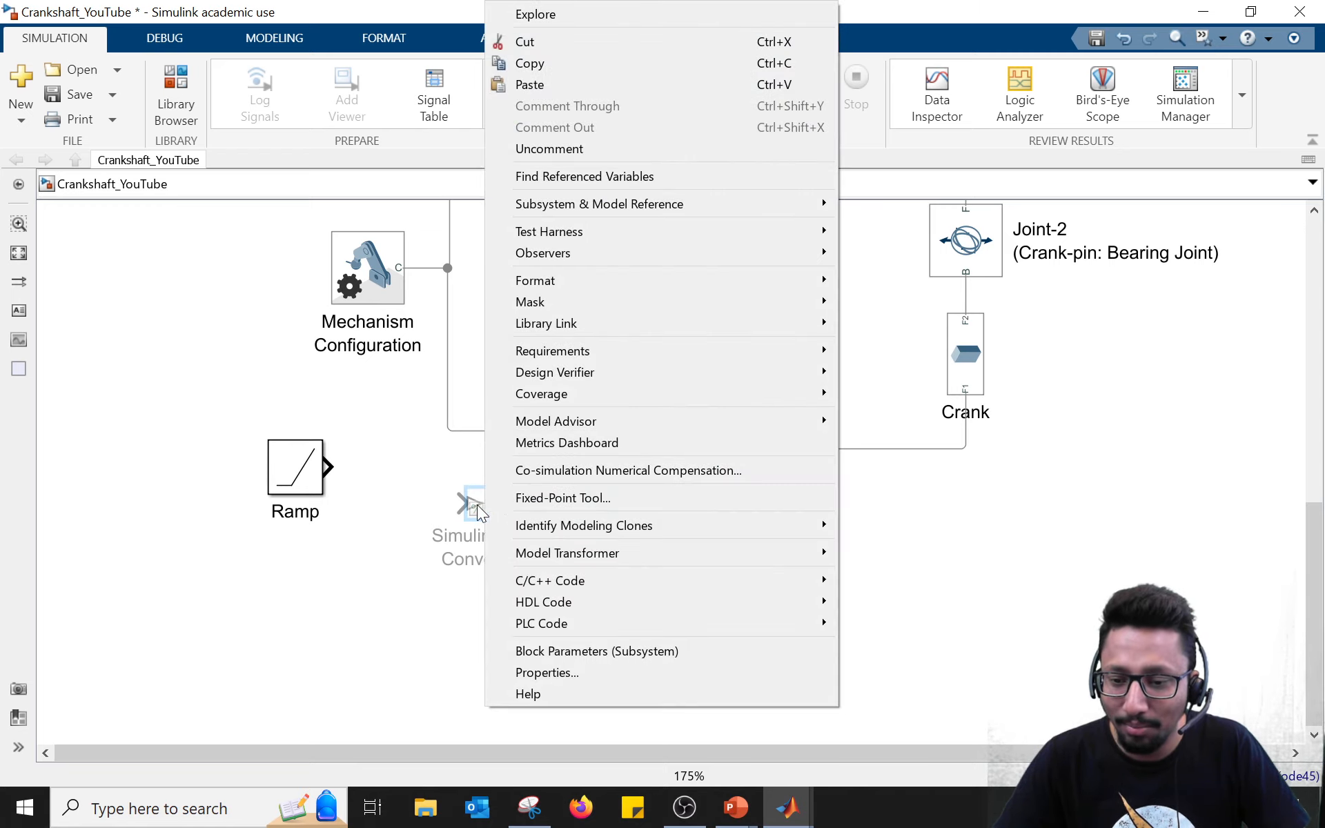
pyautogui.click(573, 152)
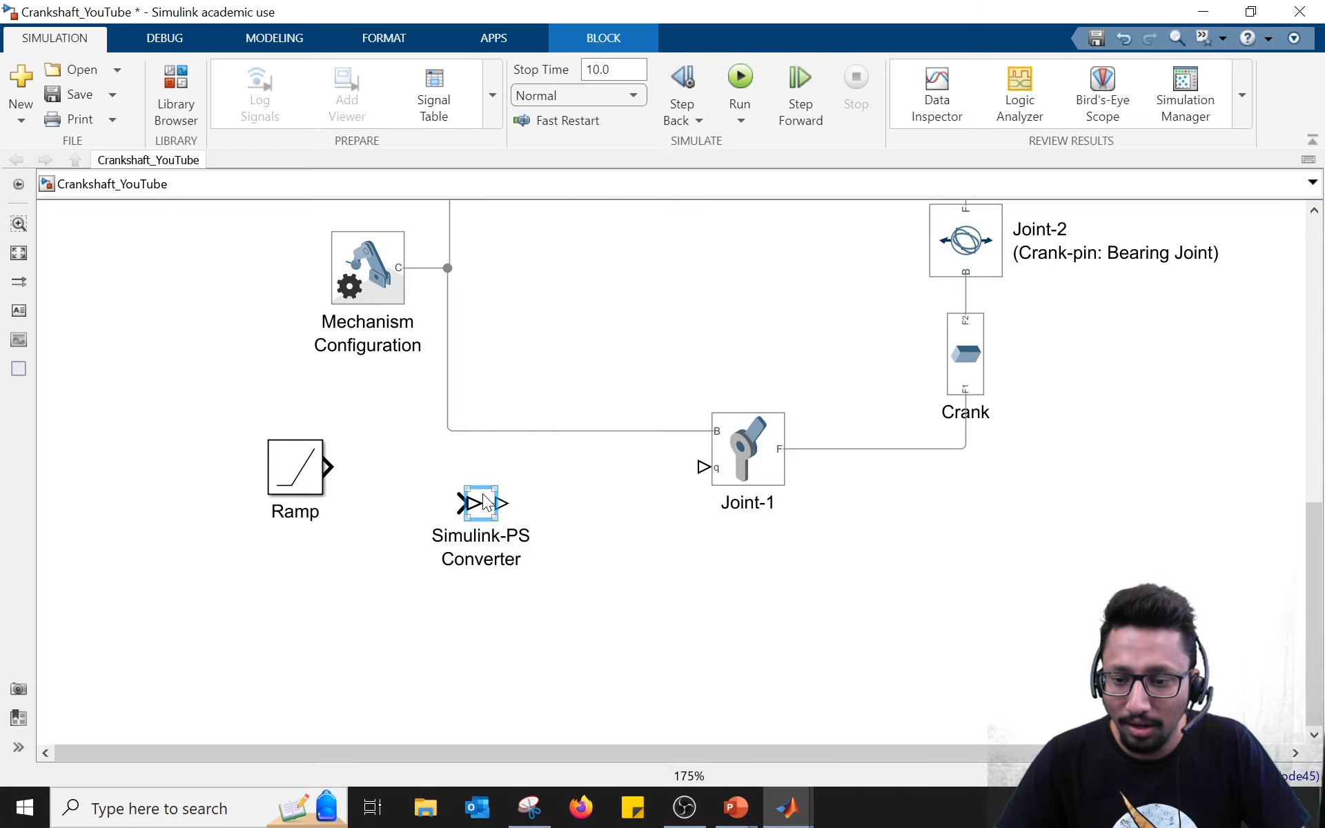
# Step: Align the Simulink-PS Converter with the Ramp block and connect Ramp through it to Joint-1's q port
pyautogui.moveTo(486, 502); pyautogui.dragTo(487, 468)
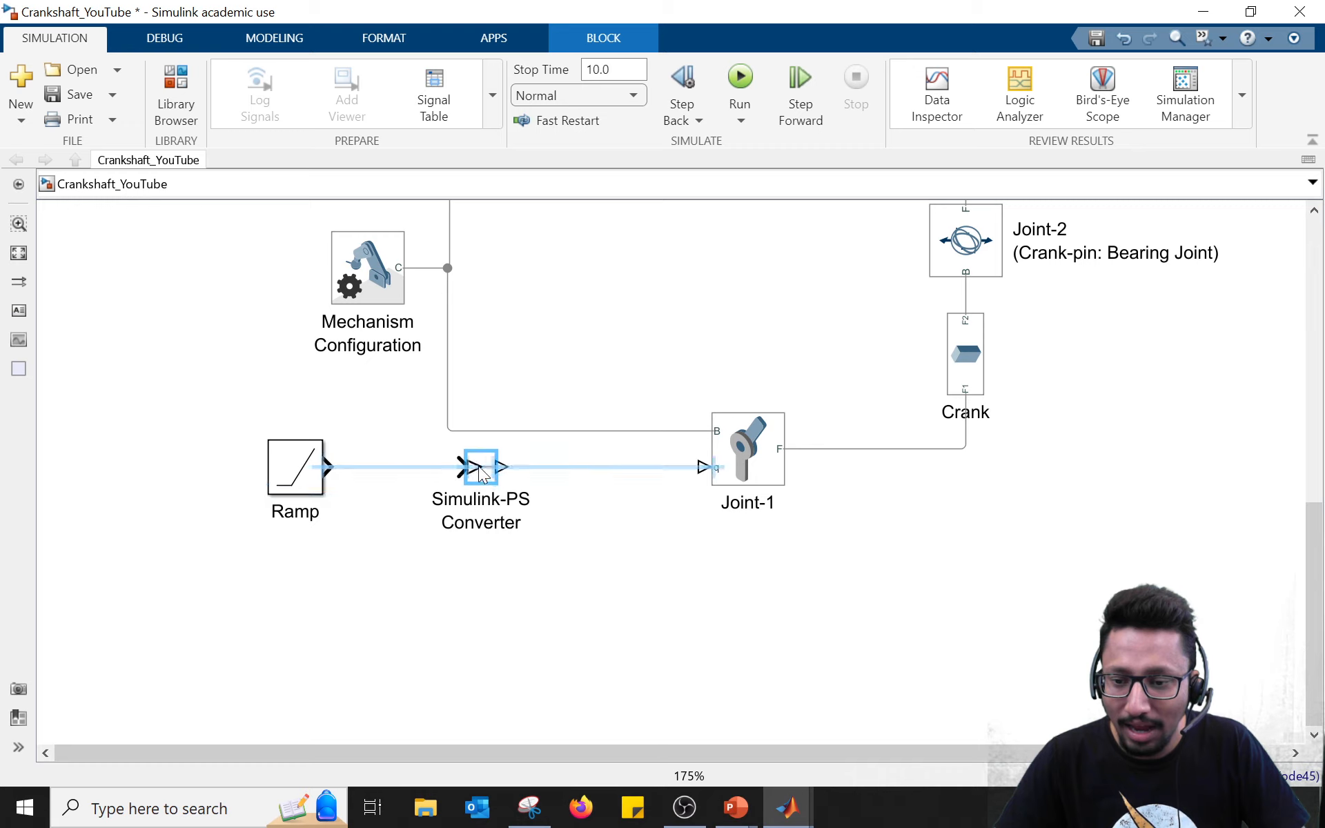
pyautogui.click(442, 467)
pyautogui.click(583, 470)
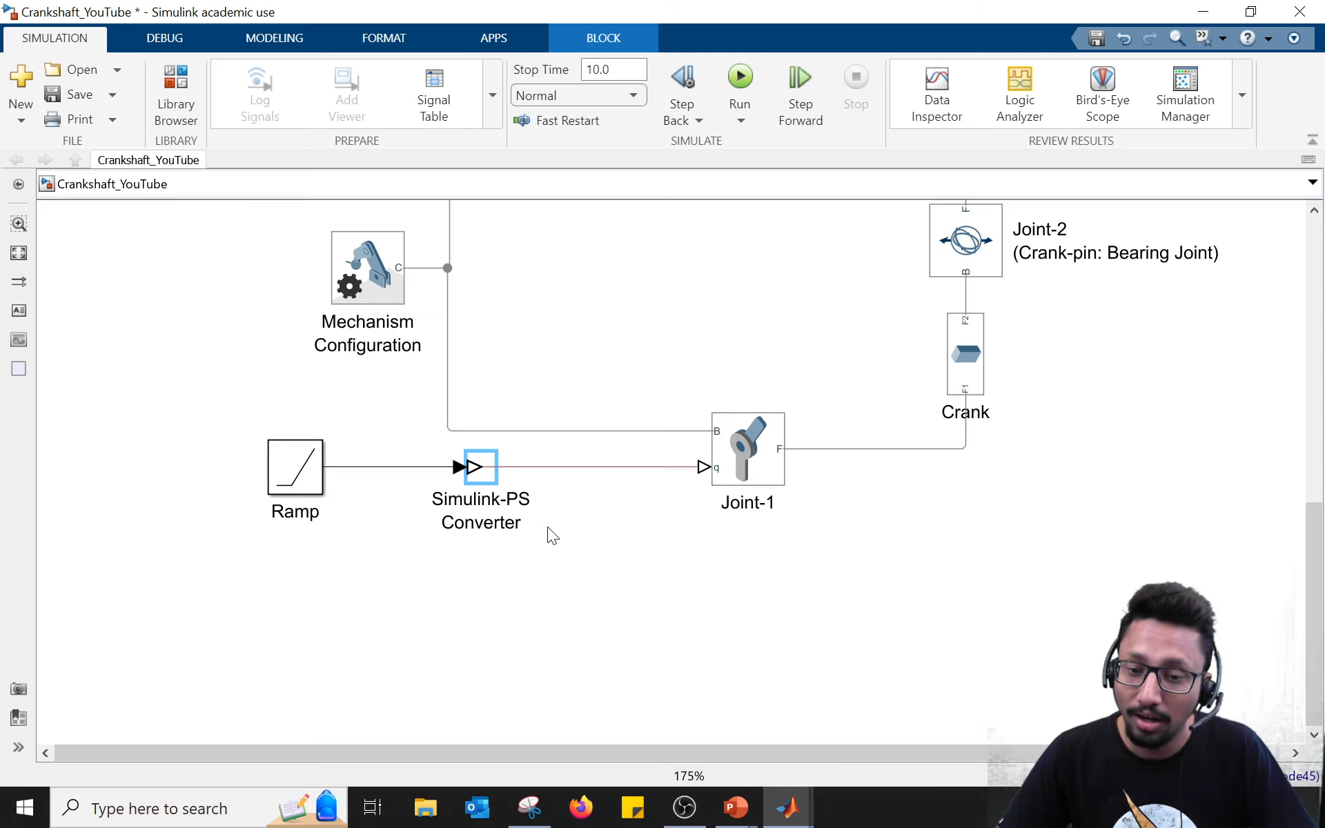
pyautogui.click(481, 478)
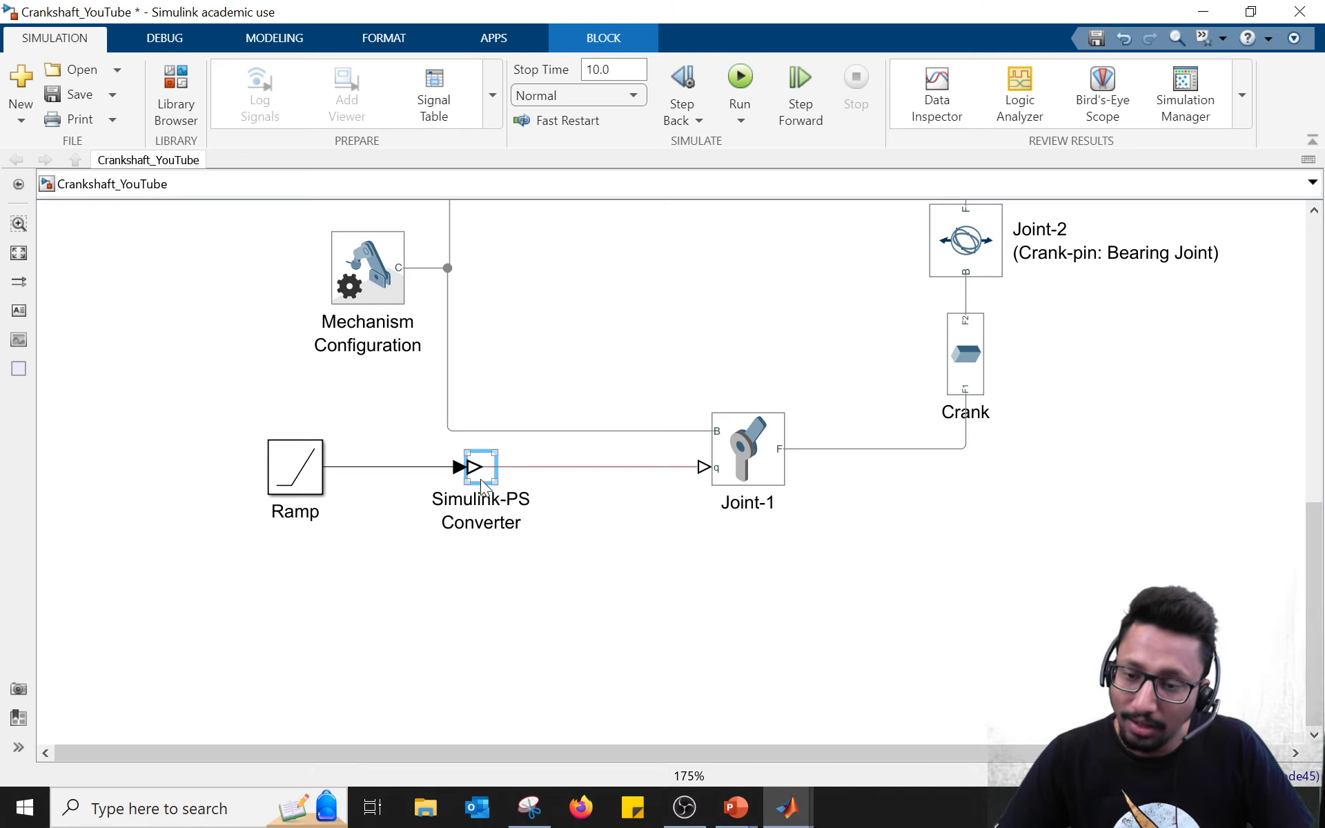
# Step: Set the Simulink-PS Converter's input handling to "Filter input, derivatives calculated" with second-order filtering
pyautogui.moveTo(328, 411); pyautogui.dragTo(253, 572)
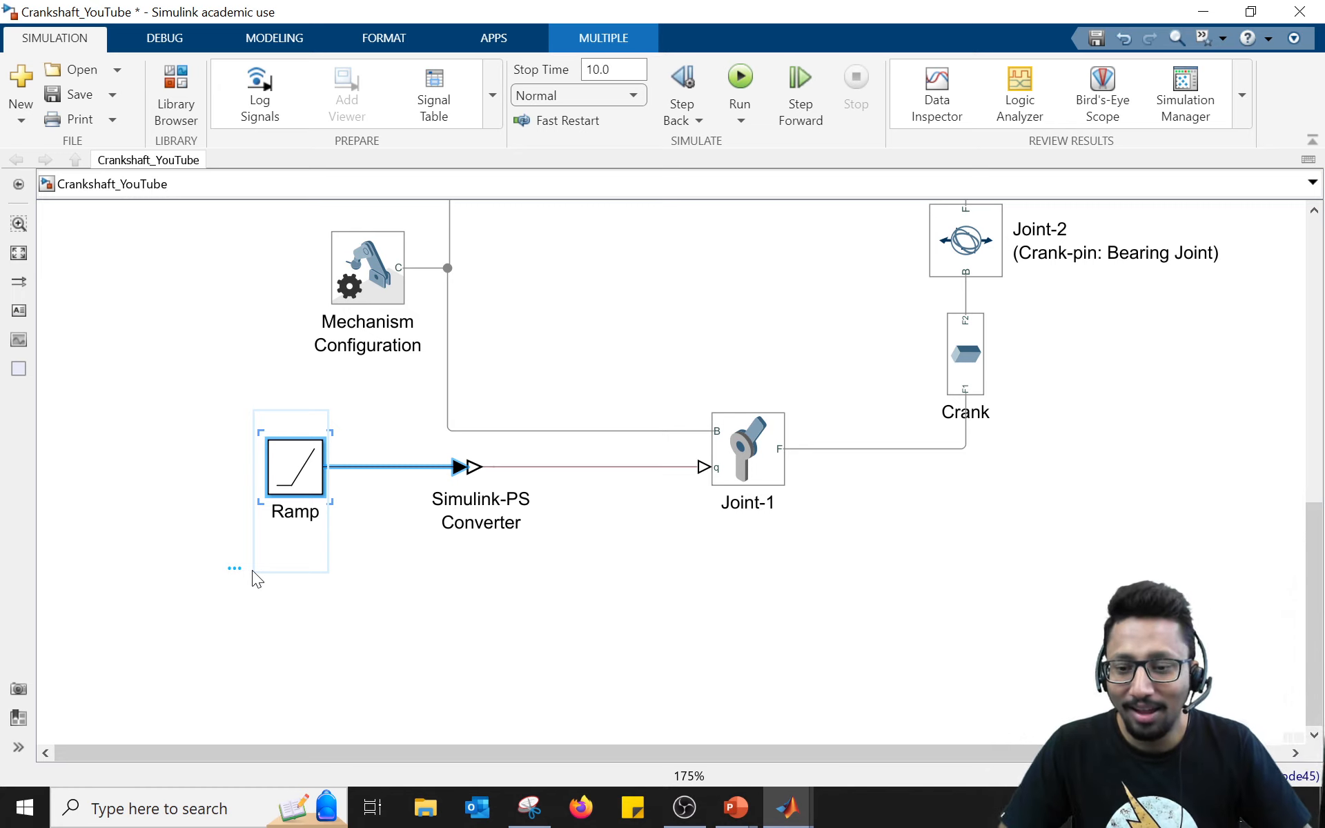
pyautogui.doubleClick(486, 468)
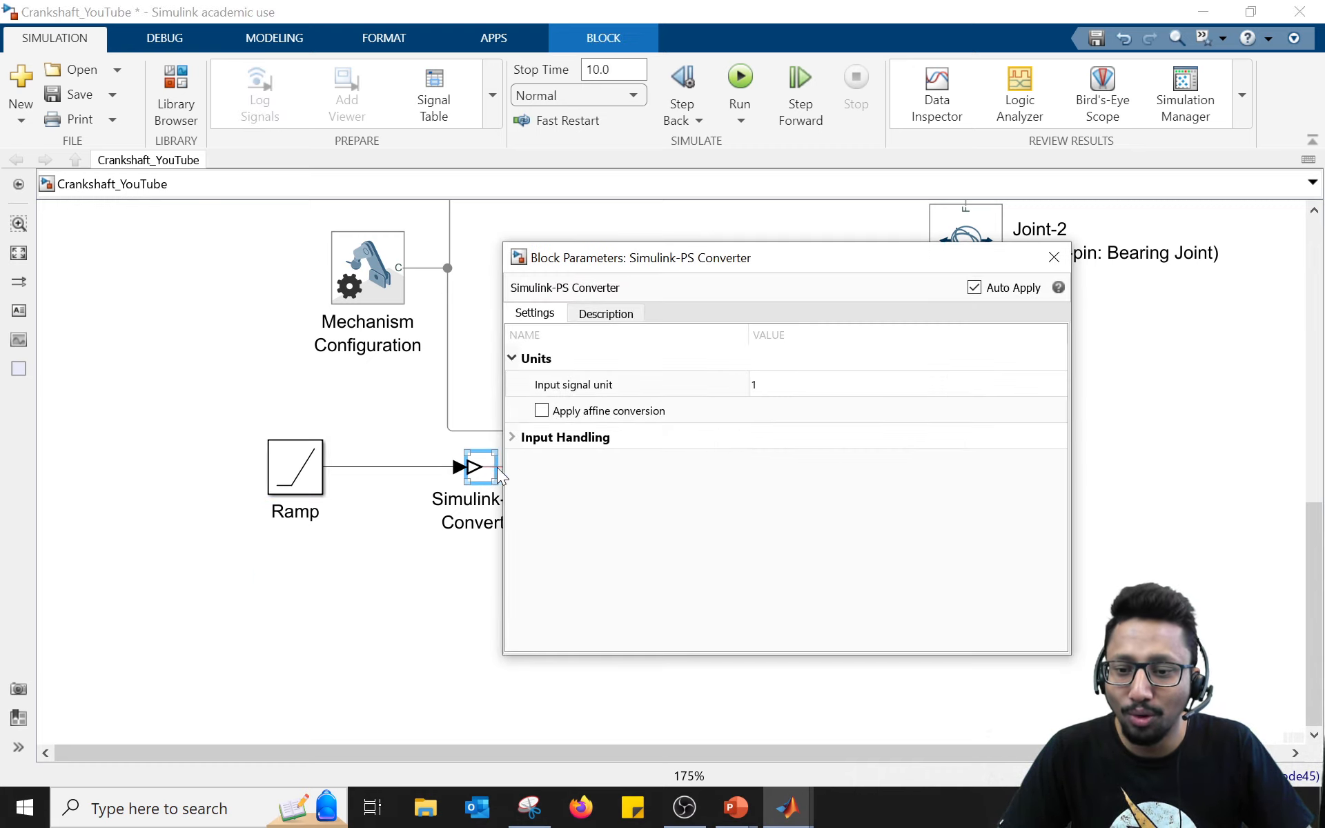
pyautogui.click(512, 437)
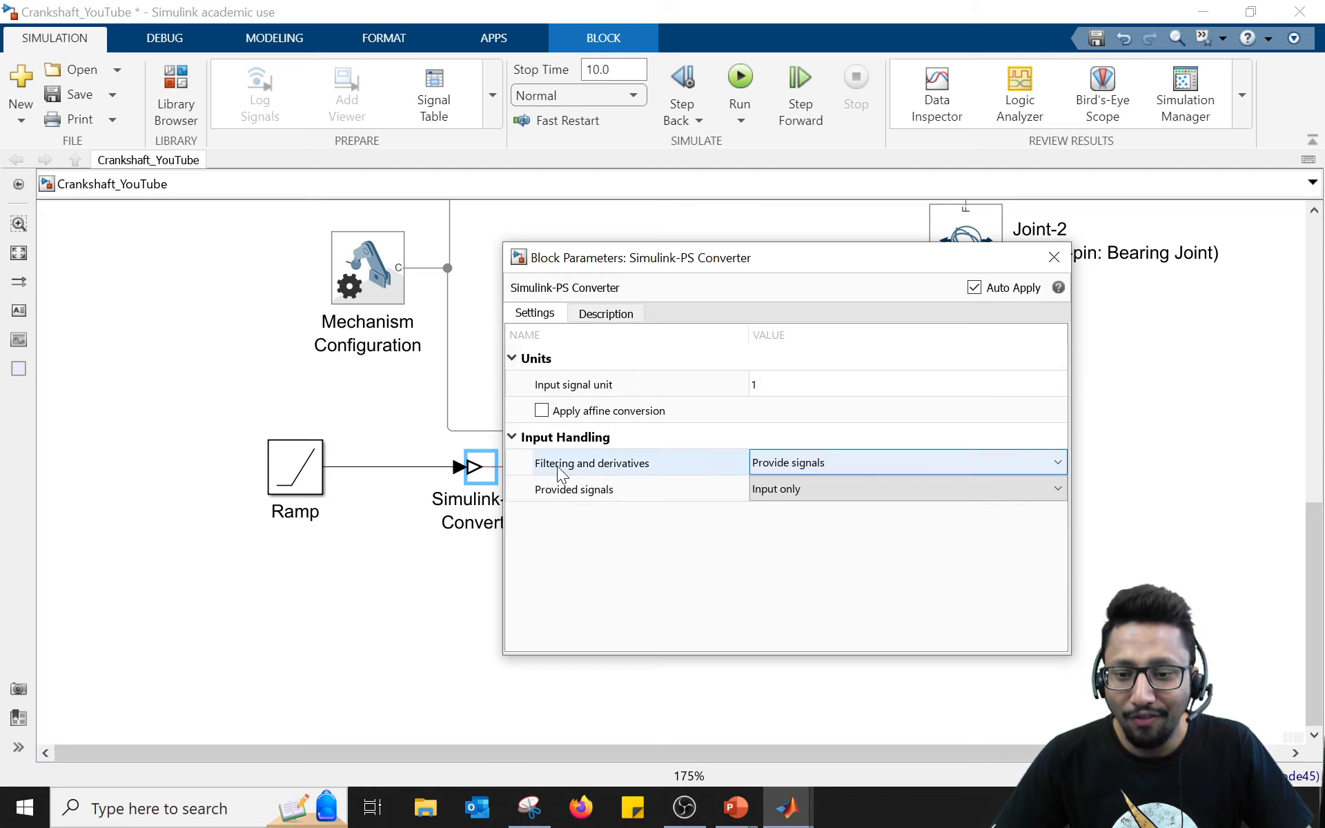
pyautogui.click(778, 467)
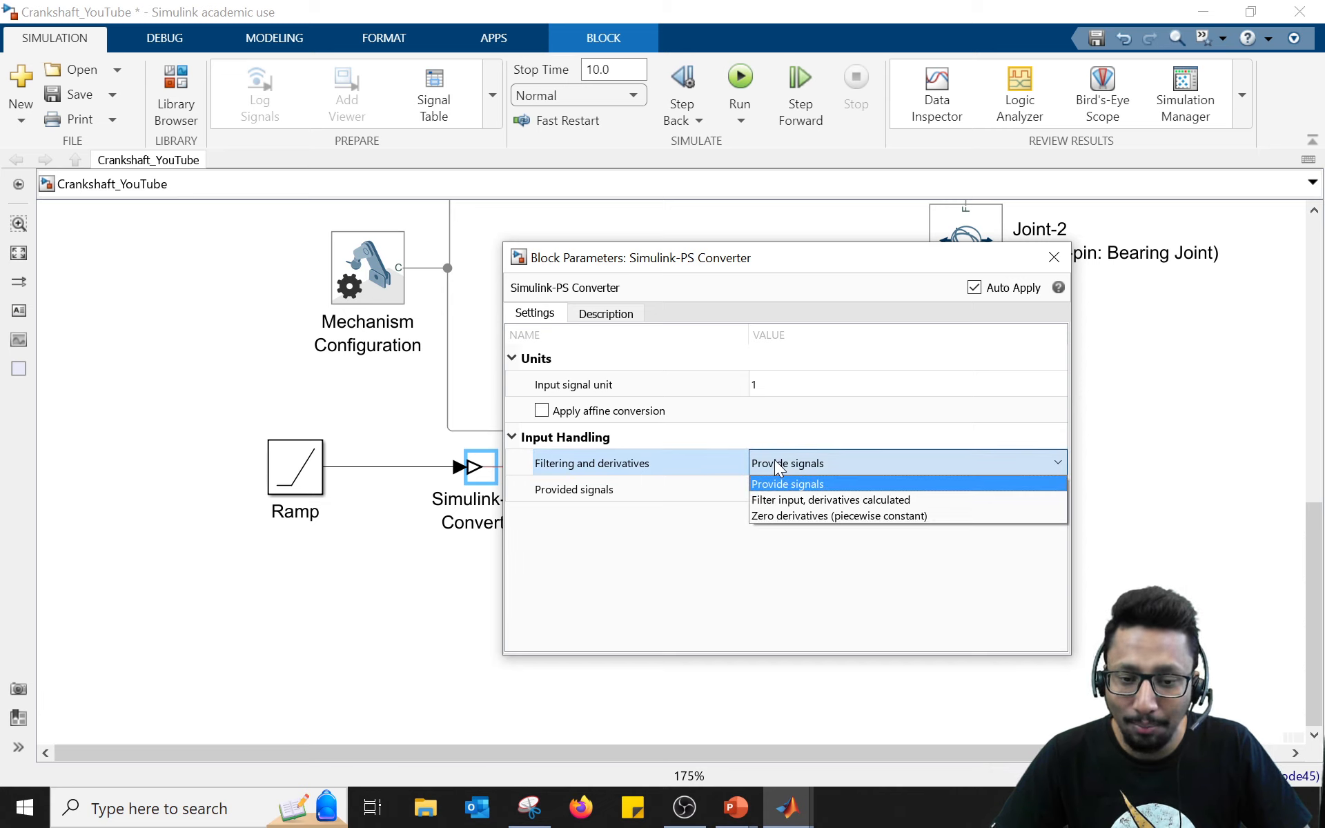
pyautogui.click(780, 500)
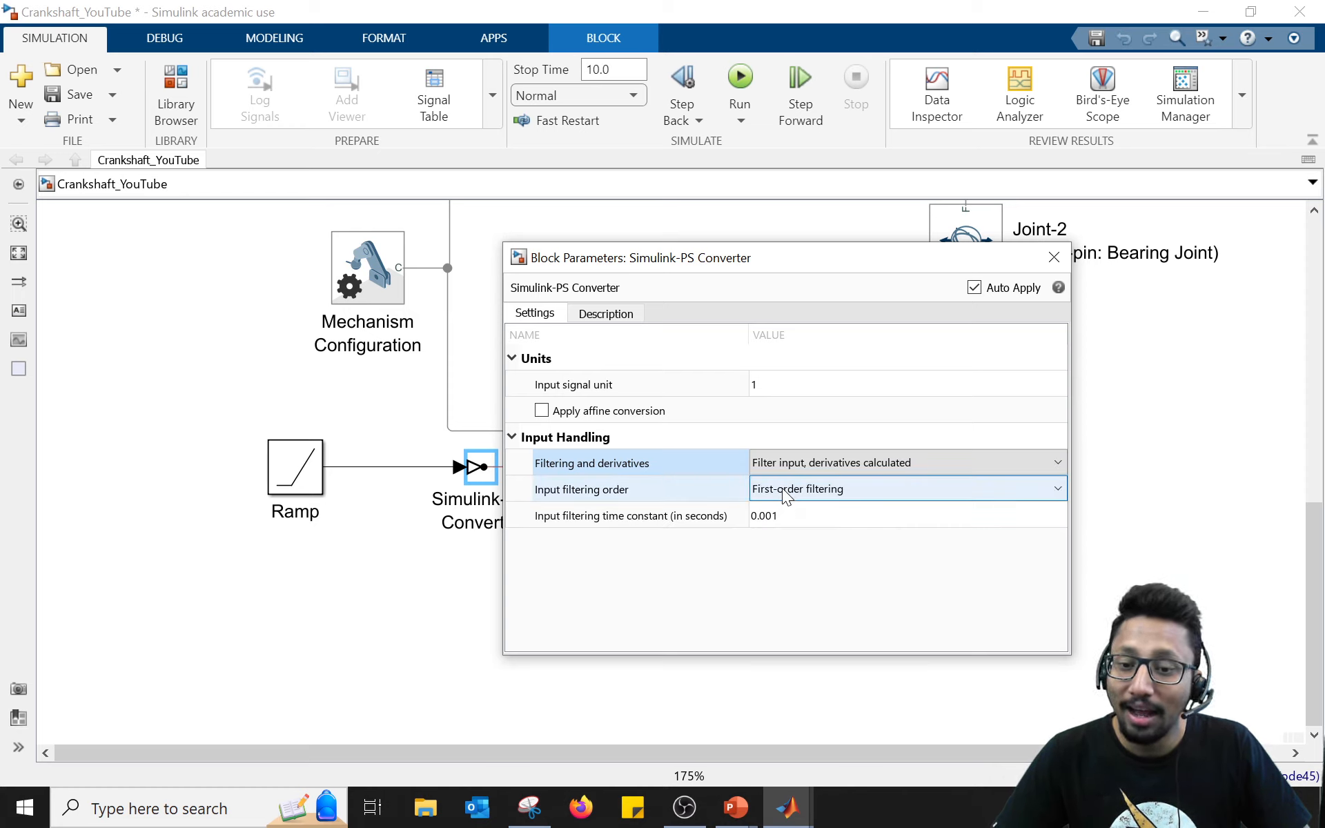
pyautogui.click(781, 488)
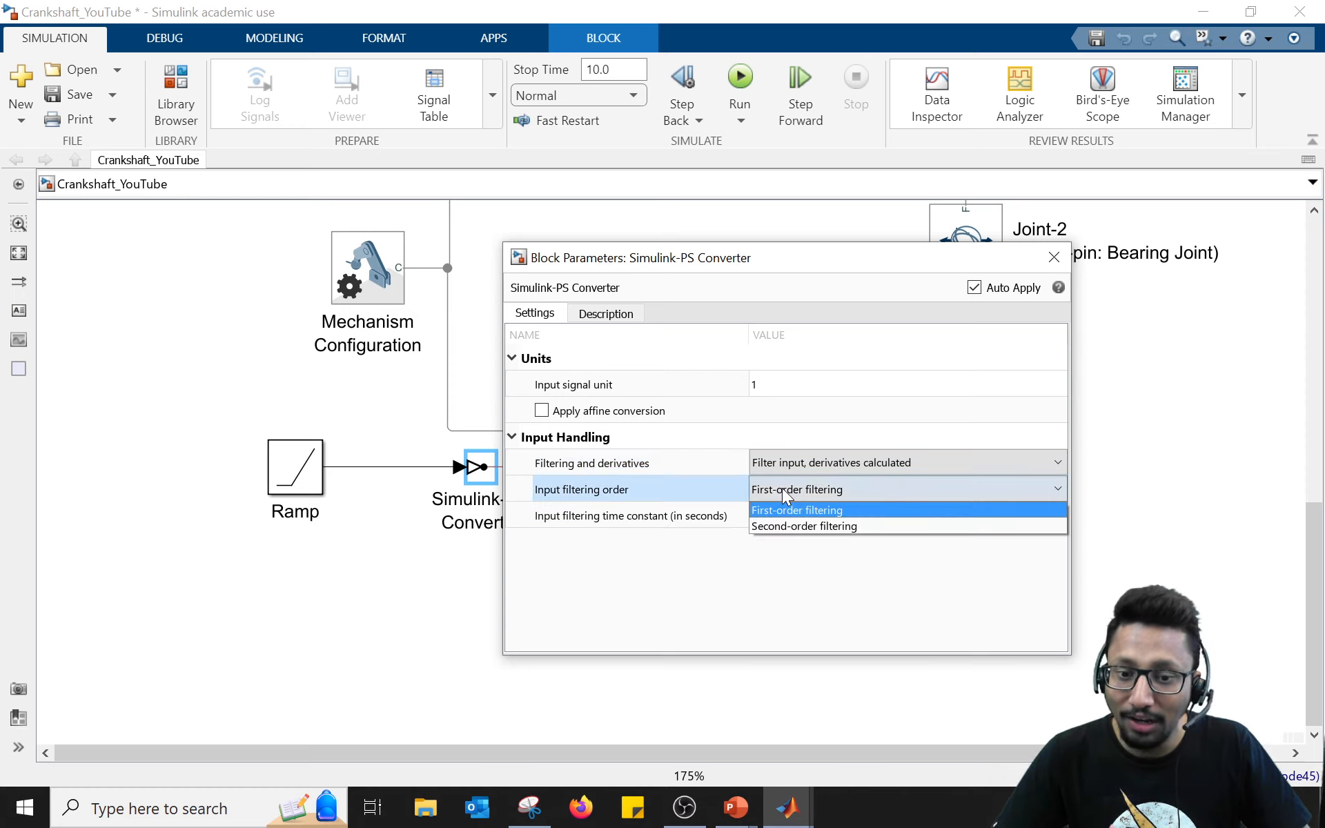
pyautogui.click(790, 524)
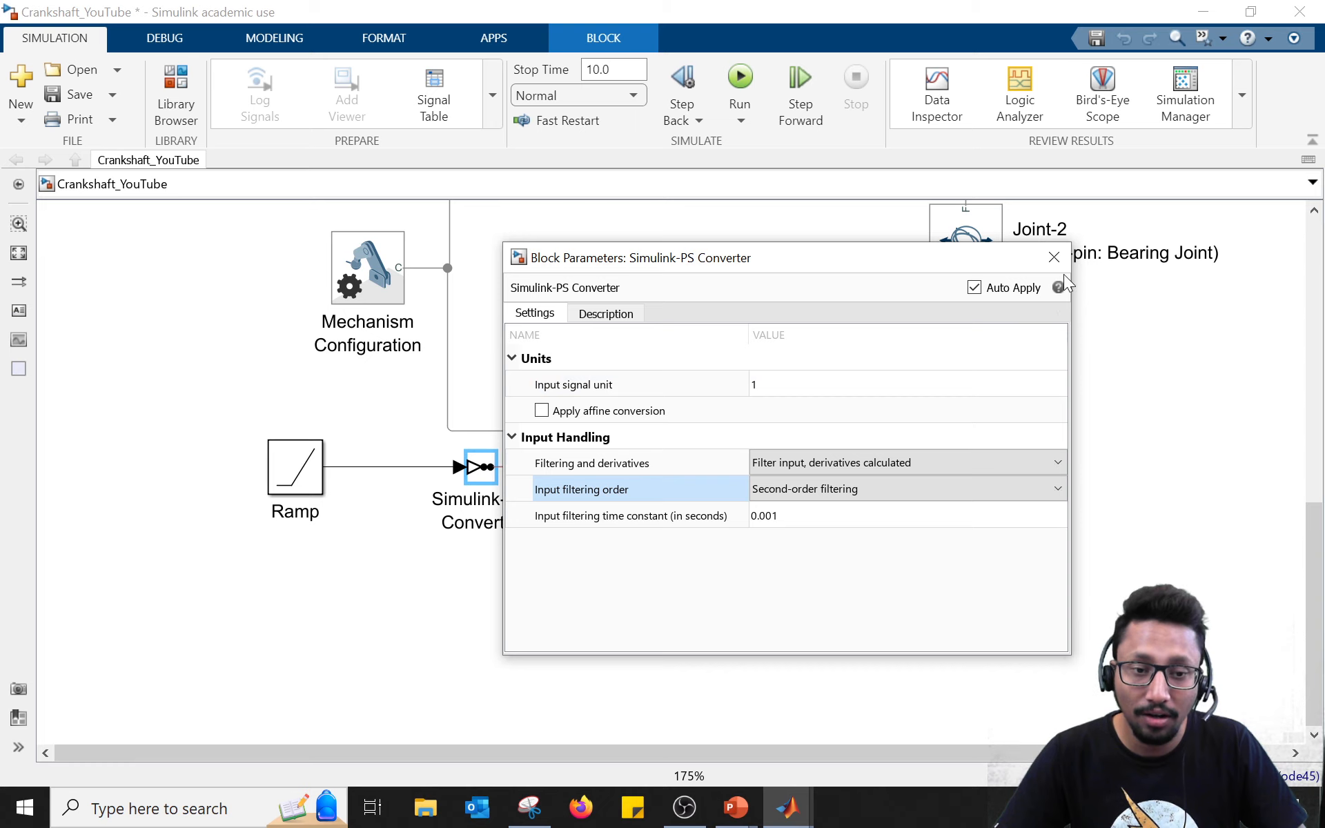
pyautogui.click(1054, 257)
# Step: Run the crankshaft simulation with the ramp motion input and the 10.0 stop time
pyautogui.moveTo(872, 494); pyautogui.dragTo(769, 686)
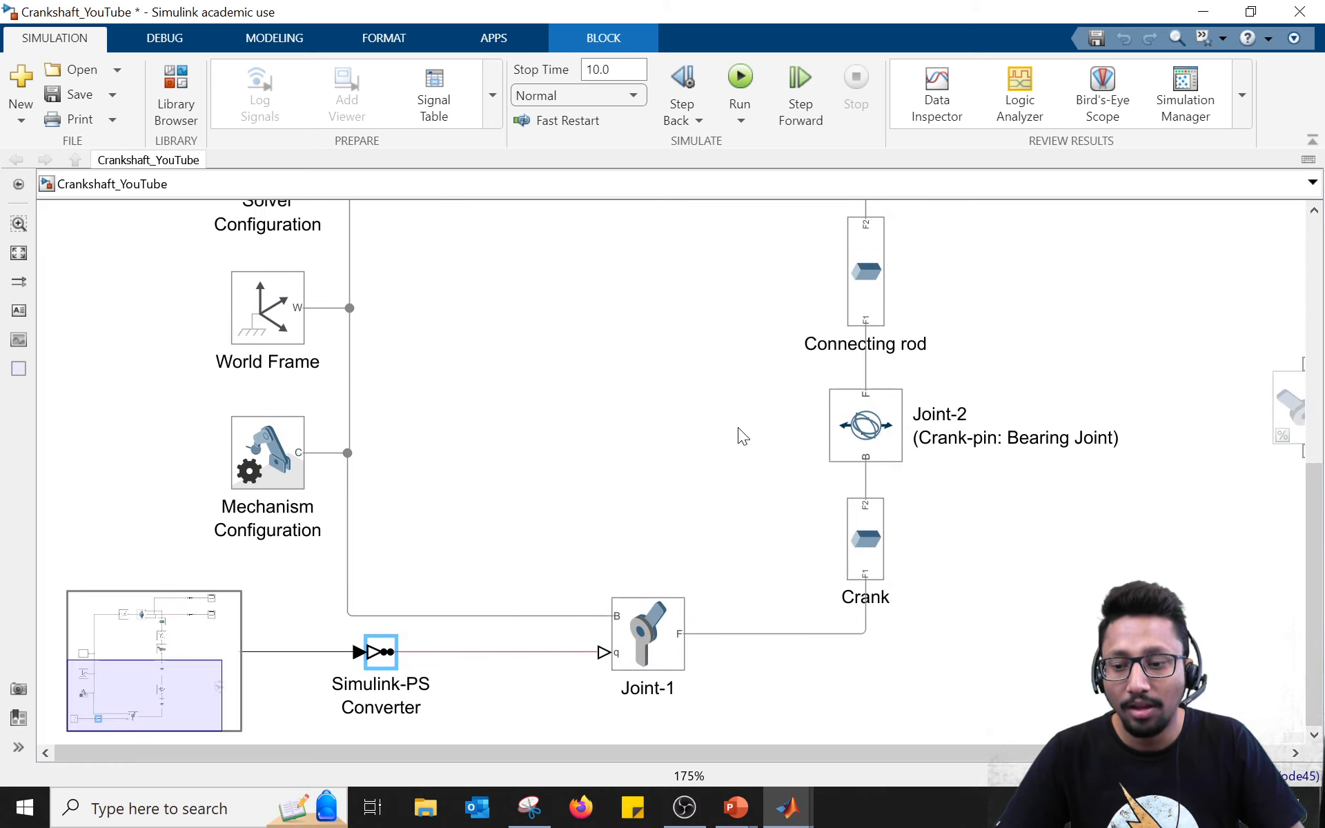
pyautogui.scroll(-3, 738, 428)
pyautogui.moveTo(735, 356); pyautogui.dragTo(715, 497)
pyautogui.moveTo(713, 415)
pyautogui.mouseDown()
pyautogui.moveTo(706, 473)
pyautogui.moveTo(696, 409)
pyautogui.mouseUp()
pyautogui.scroll(-1, 706, 465)
pyautogui.scroll(1, 693, 404)
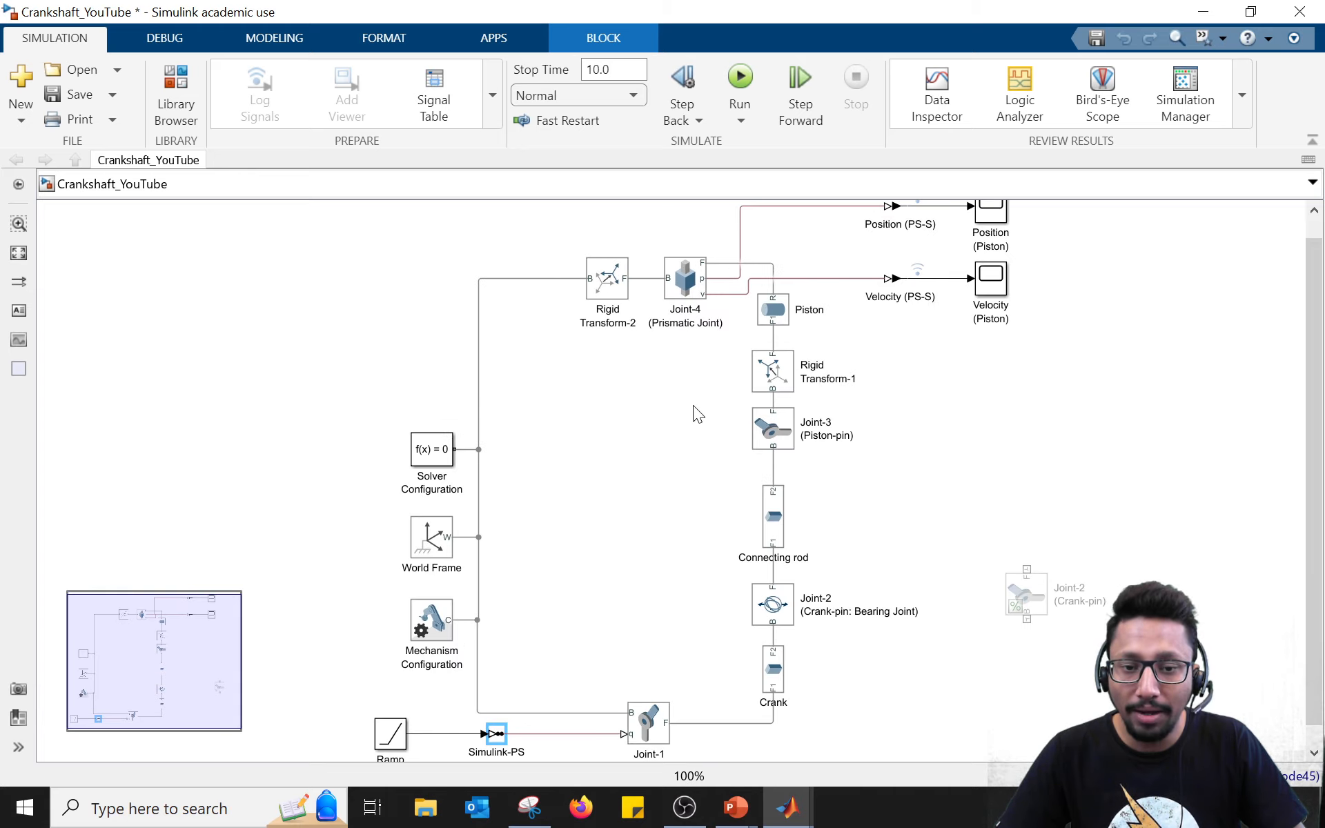
pyautogui.click(741, 77)
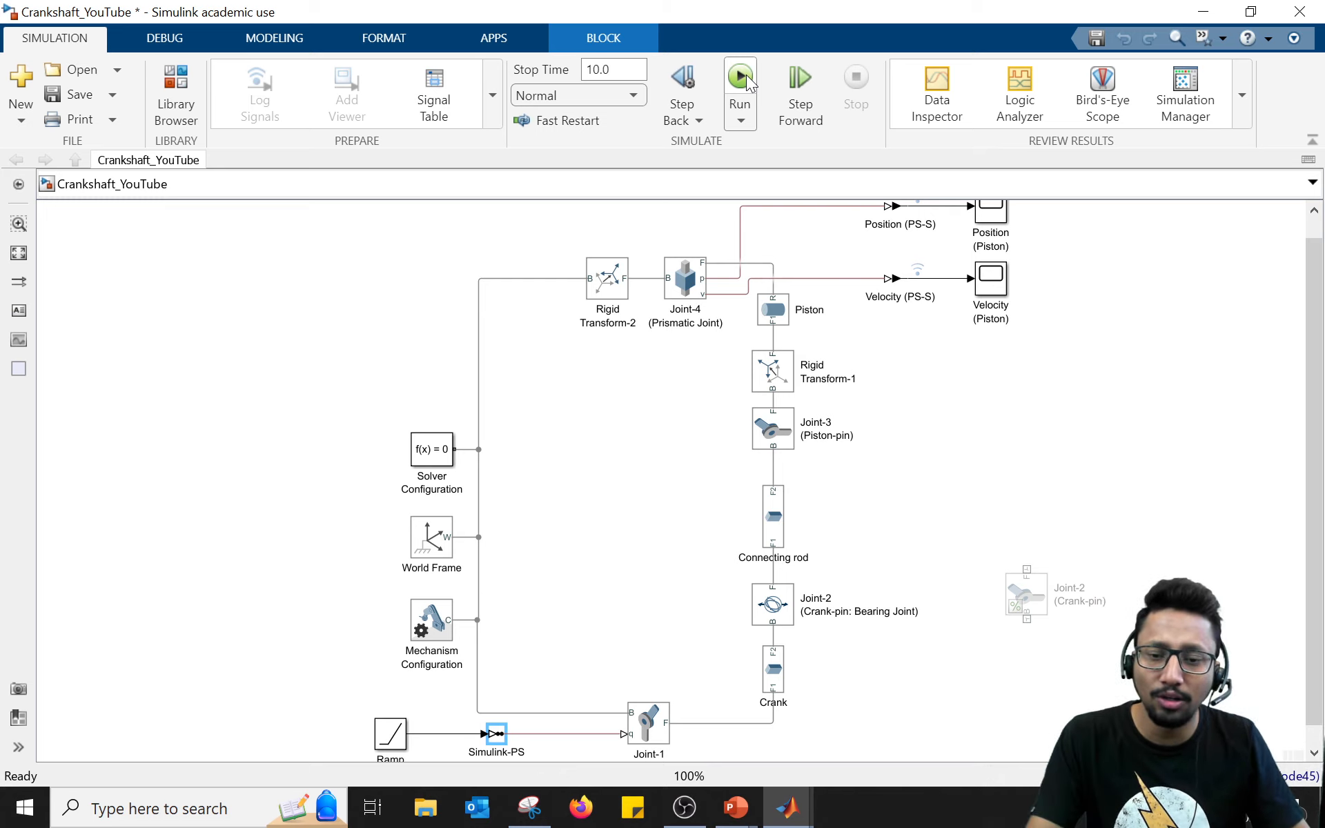
# Step: Switch to Mechanics Explorer, play the crankshaft animation to check the crank and piston motion, and return to the model
pyautogui.click(787, 808)
pyautogui.click(665, 758)
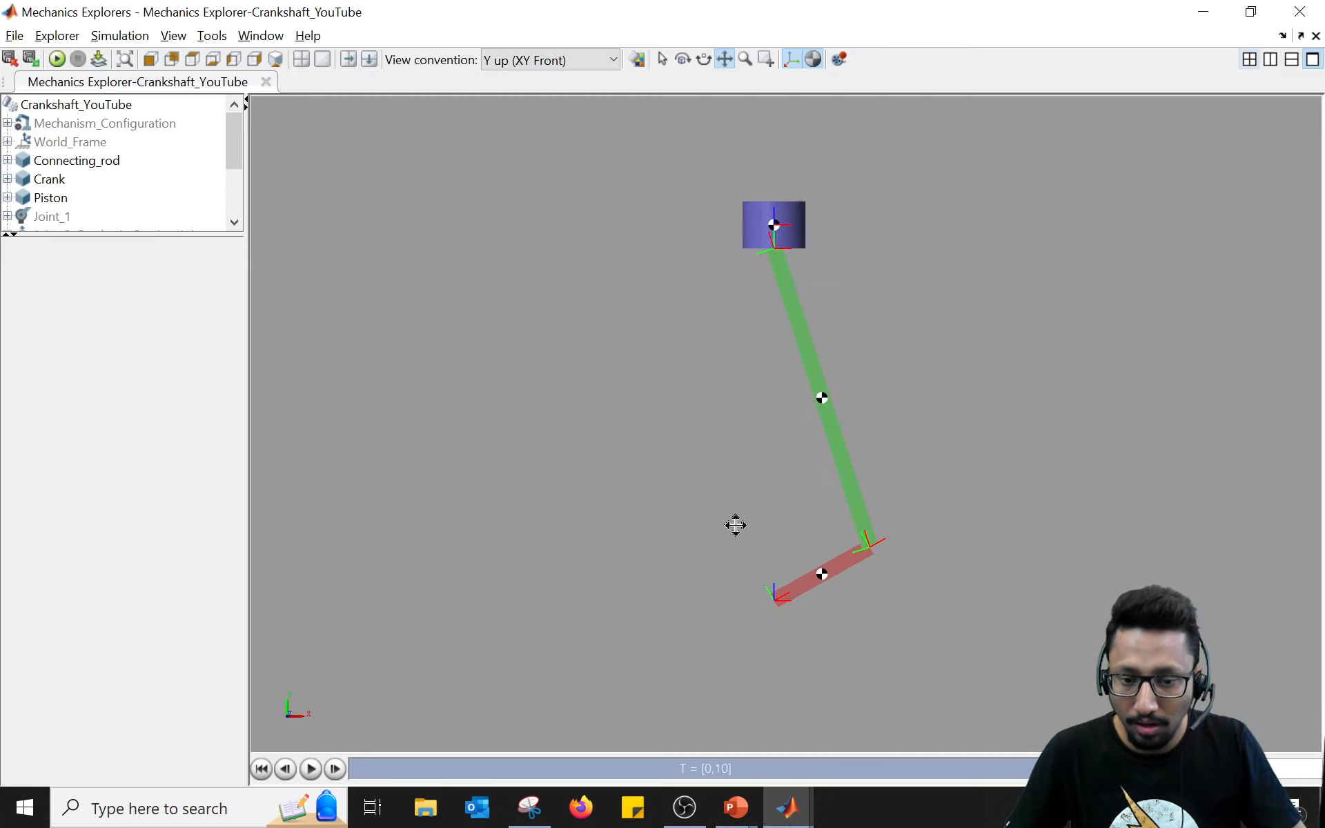
pyautogui.click(311, 768)
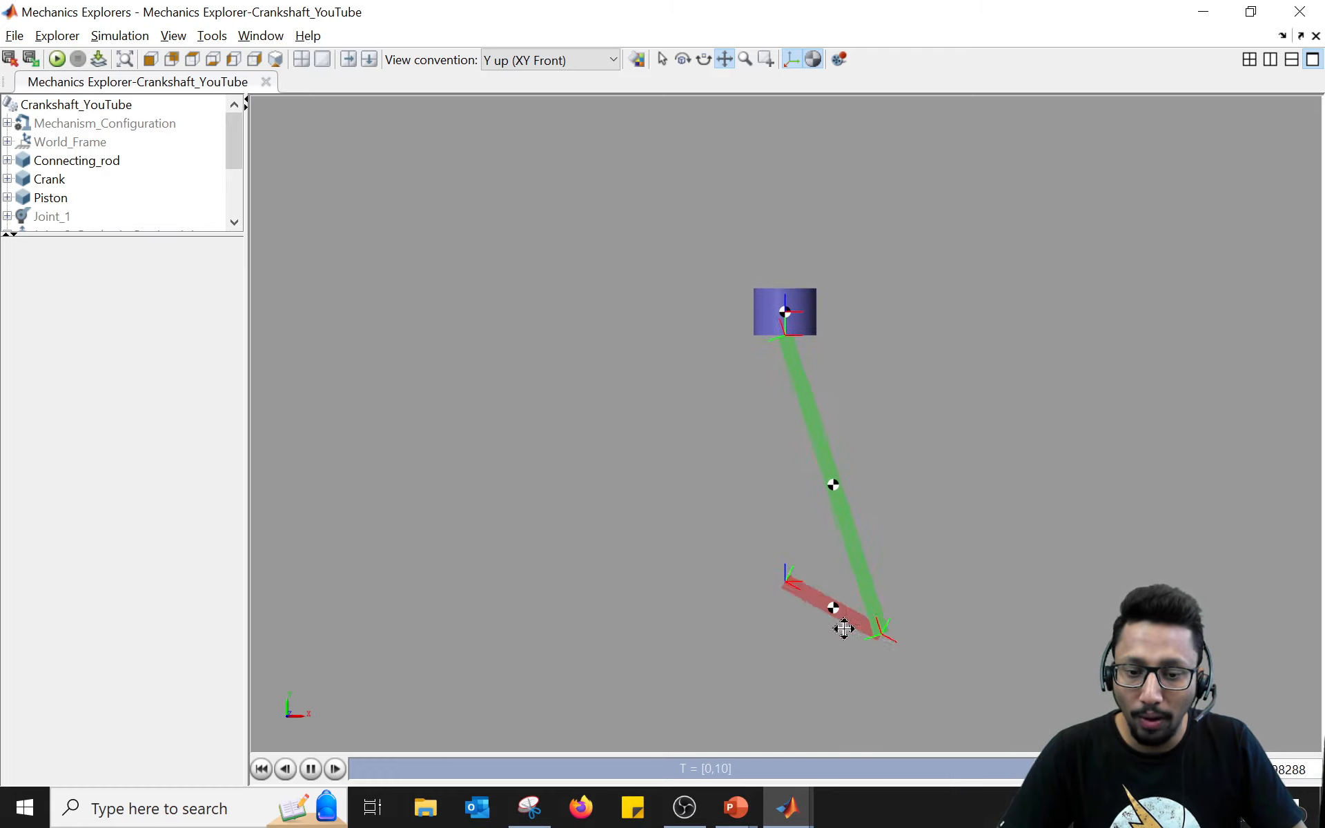
pyautogui.click(310, 768)
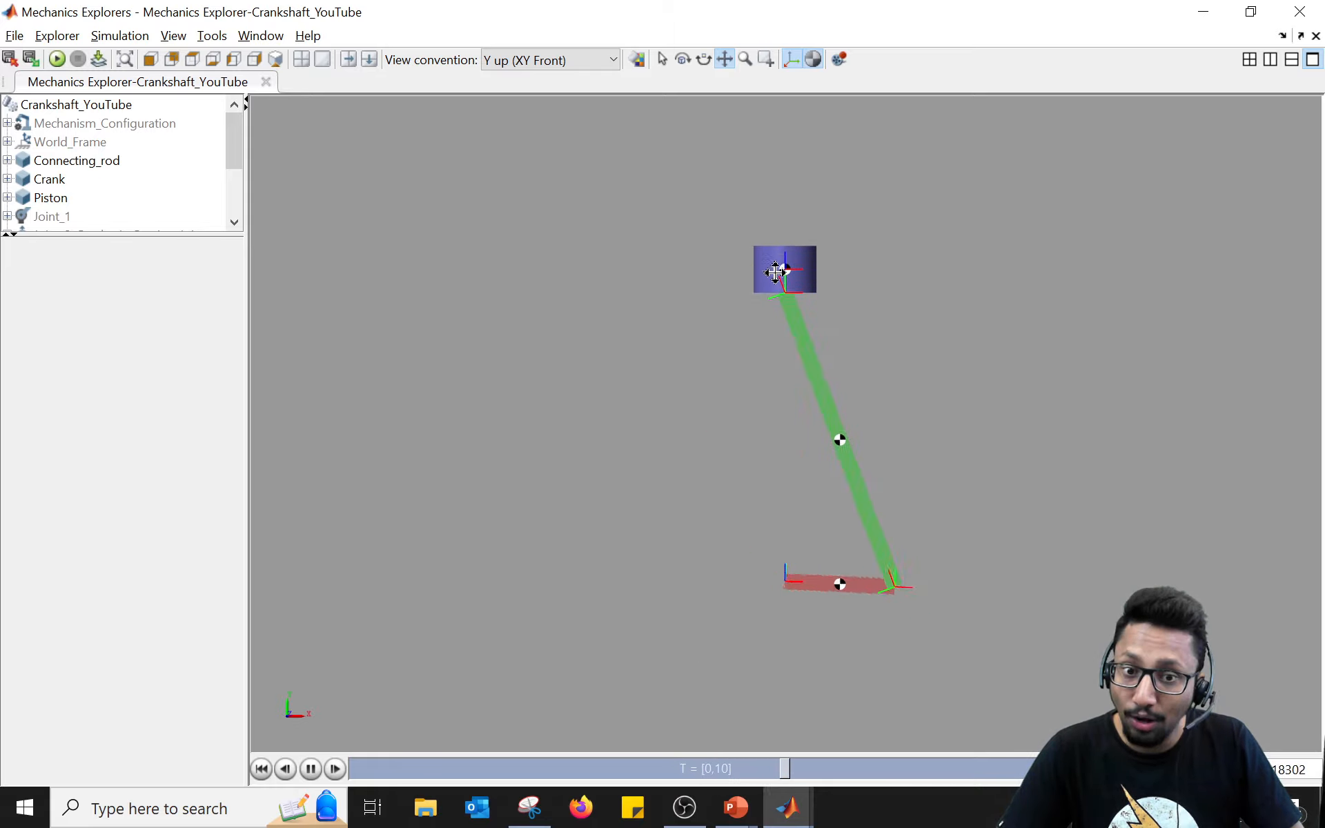
pyautogui.click(1203, 11)
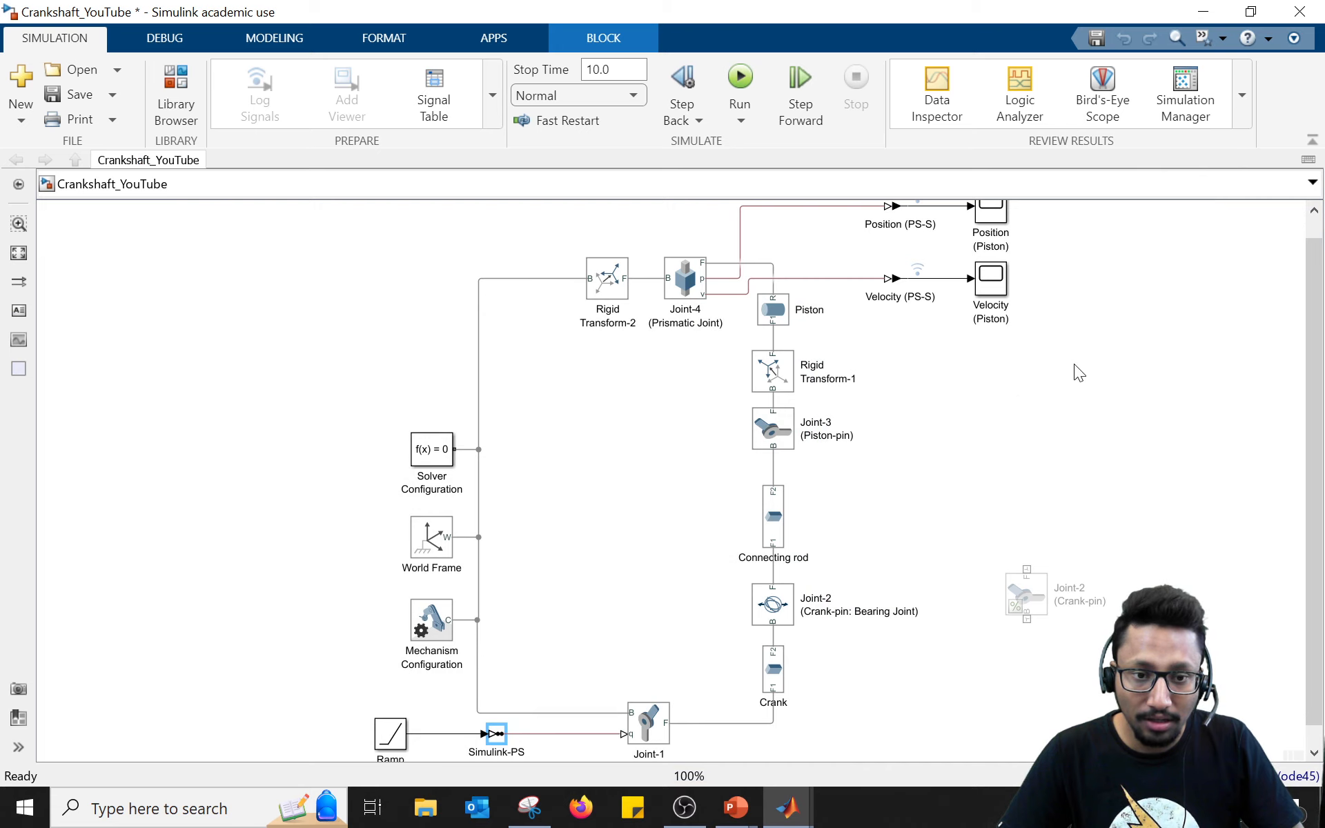
# Step: Examine the piston's position and velocity curves in the Position (Piston) and Velocity (Piston) scopes
pyautogui.moveTo(1075, 364); pyautogui.dragTo(1051, 394)
pyautogui.click(991, 211)
pyautogui.doubleClick(991, 211)
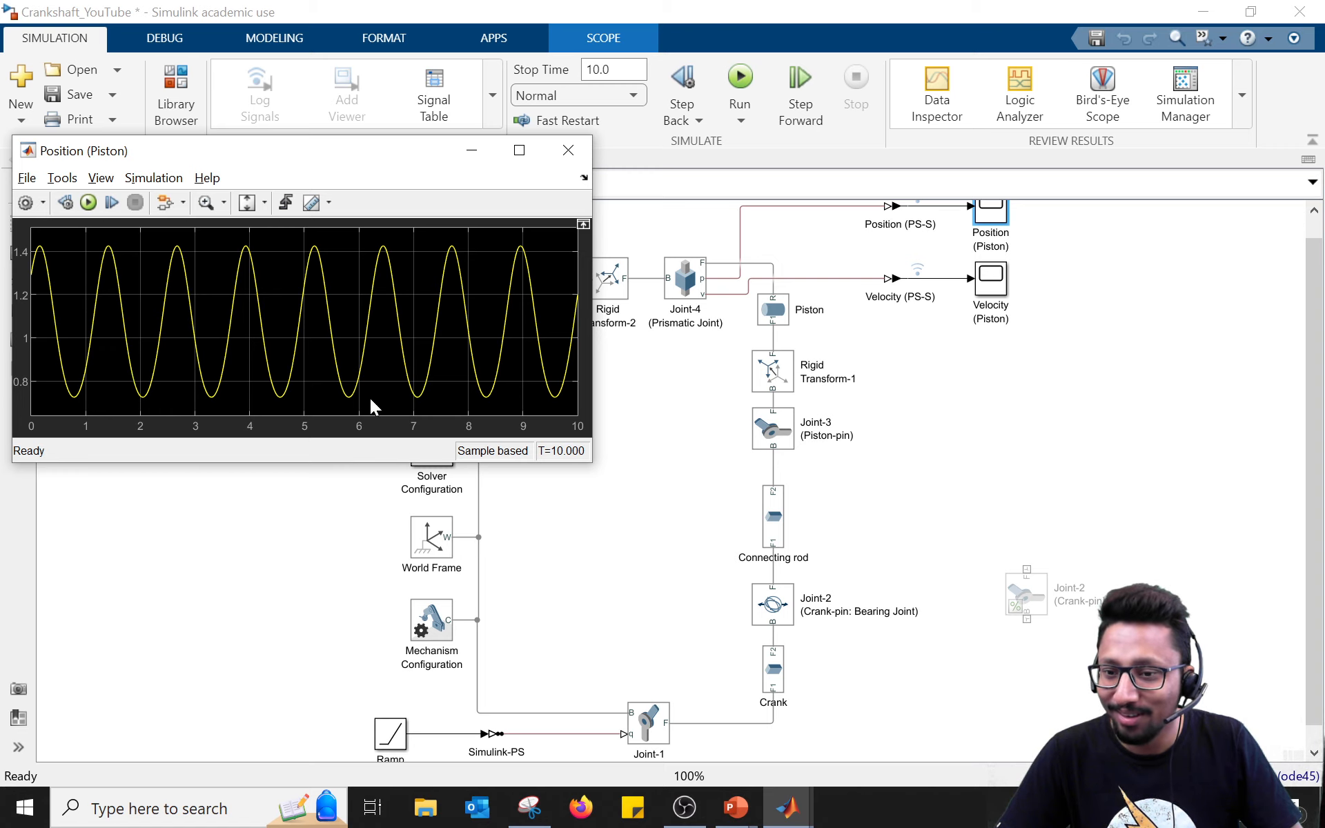
pyautogui.doubleClick(991, 278)
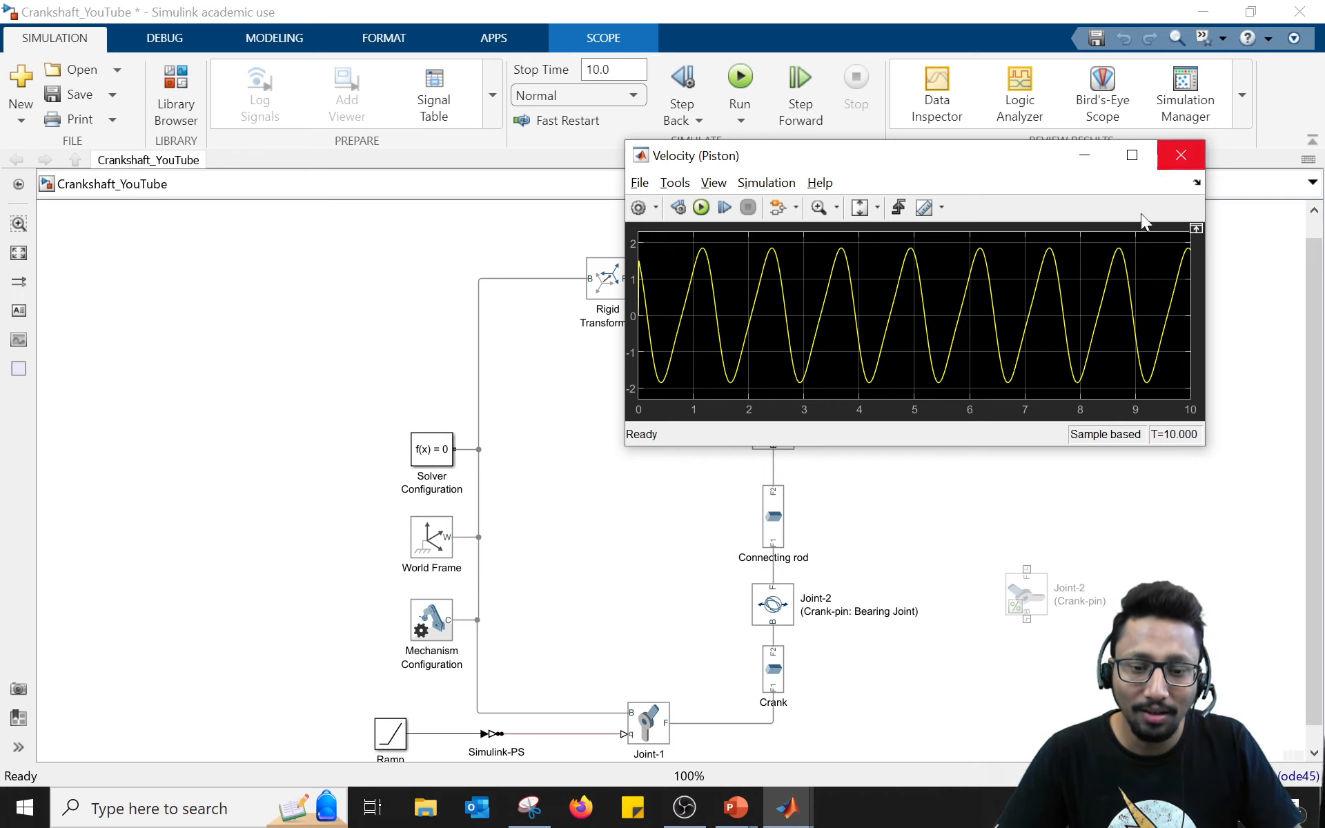
pyautogui.click(1181, 155)
# Step: Switch to the Simulation Data Inspector and plot the Position (PS-S):1 signal of Run 2
pyautogui.moveTo(788, 804)
pyautogui.click(1256, 690)
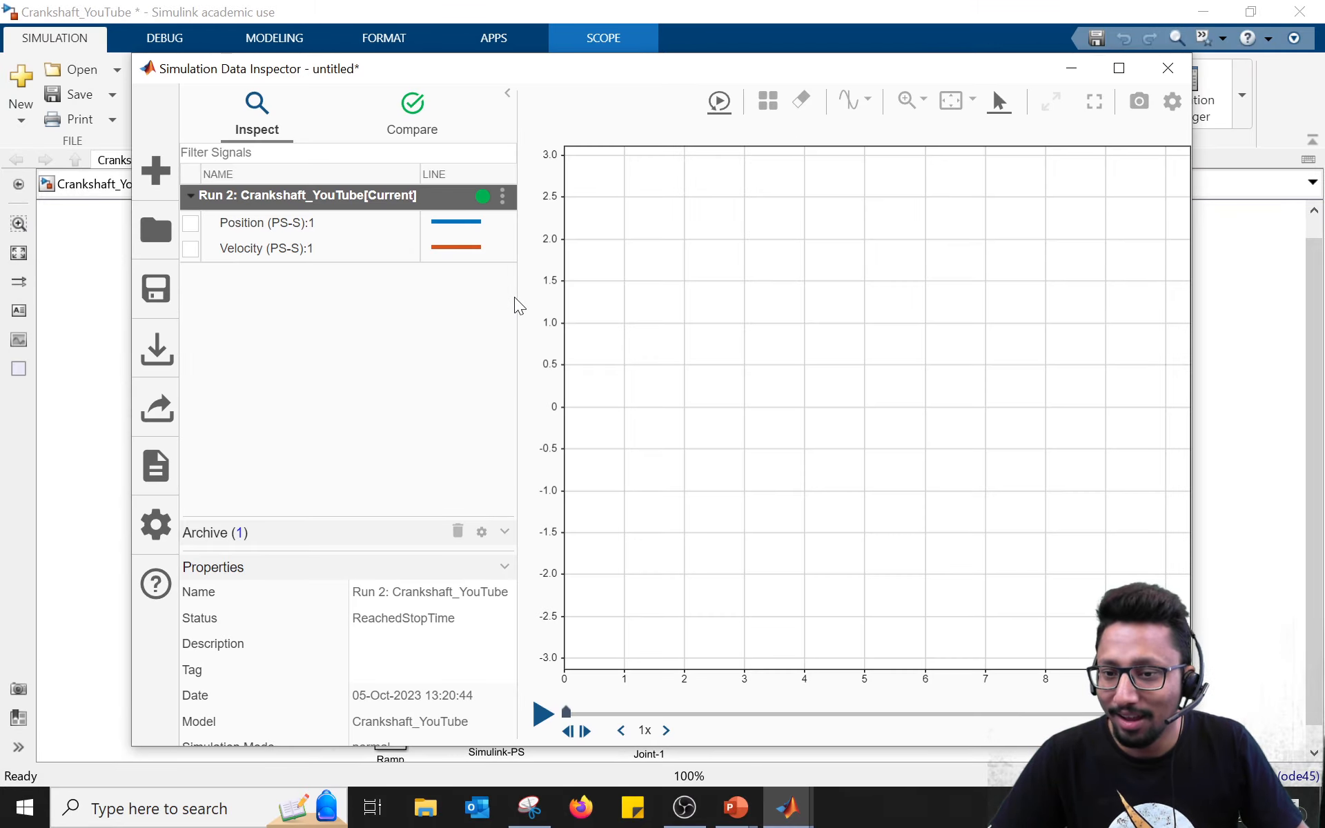
pyautogui.click(191, 224)
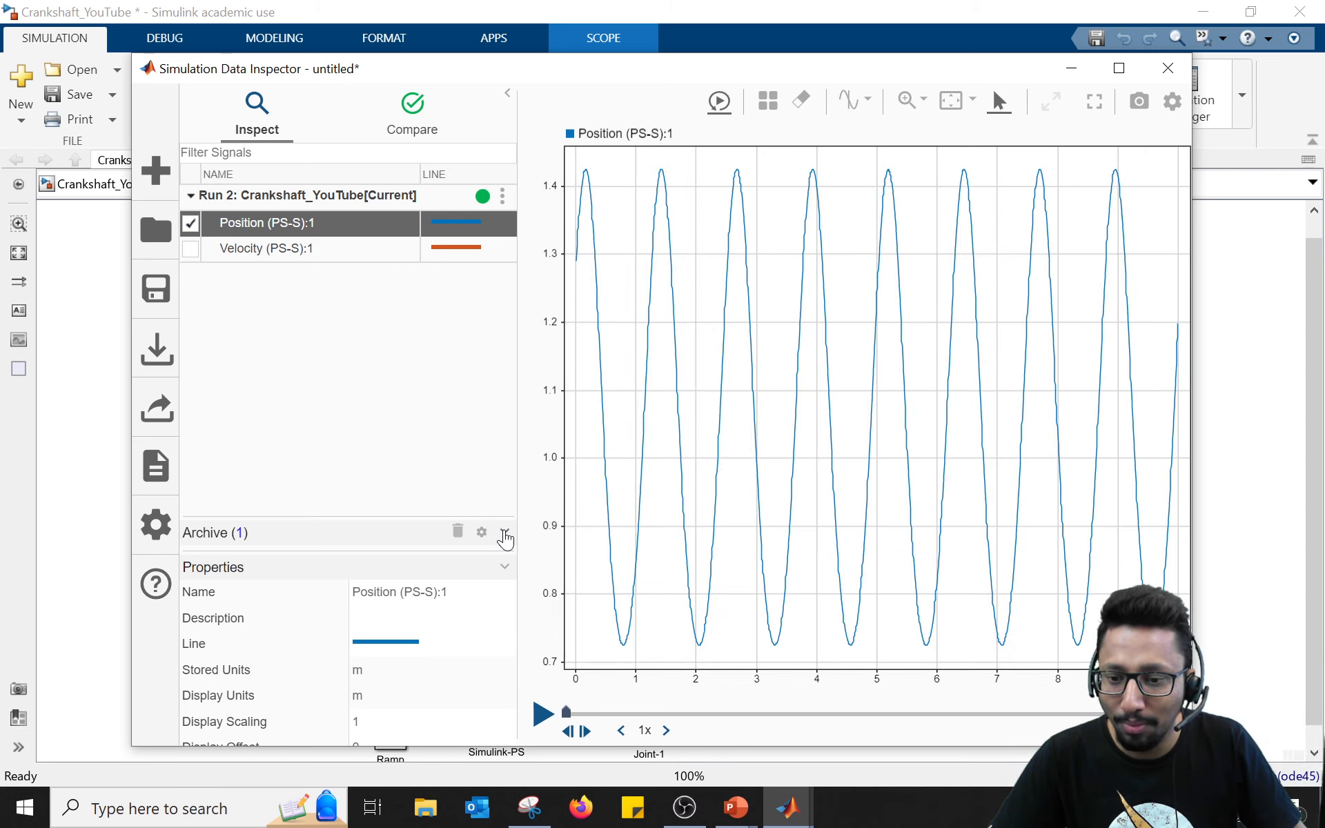
# Step: Expand archived Run 1 and overlay its Position (PS-S):1 signal on the plot, collapsing the properties to make room
pyautogui.click(504, 533)
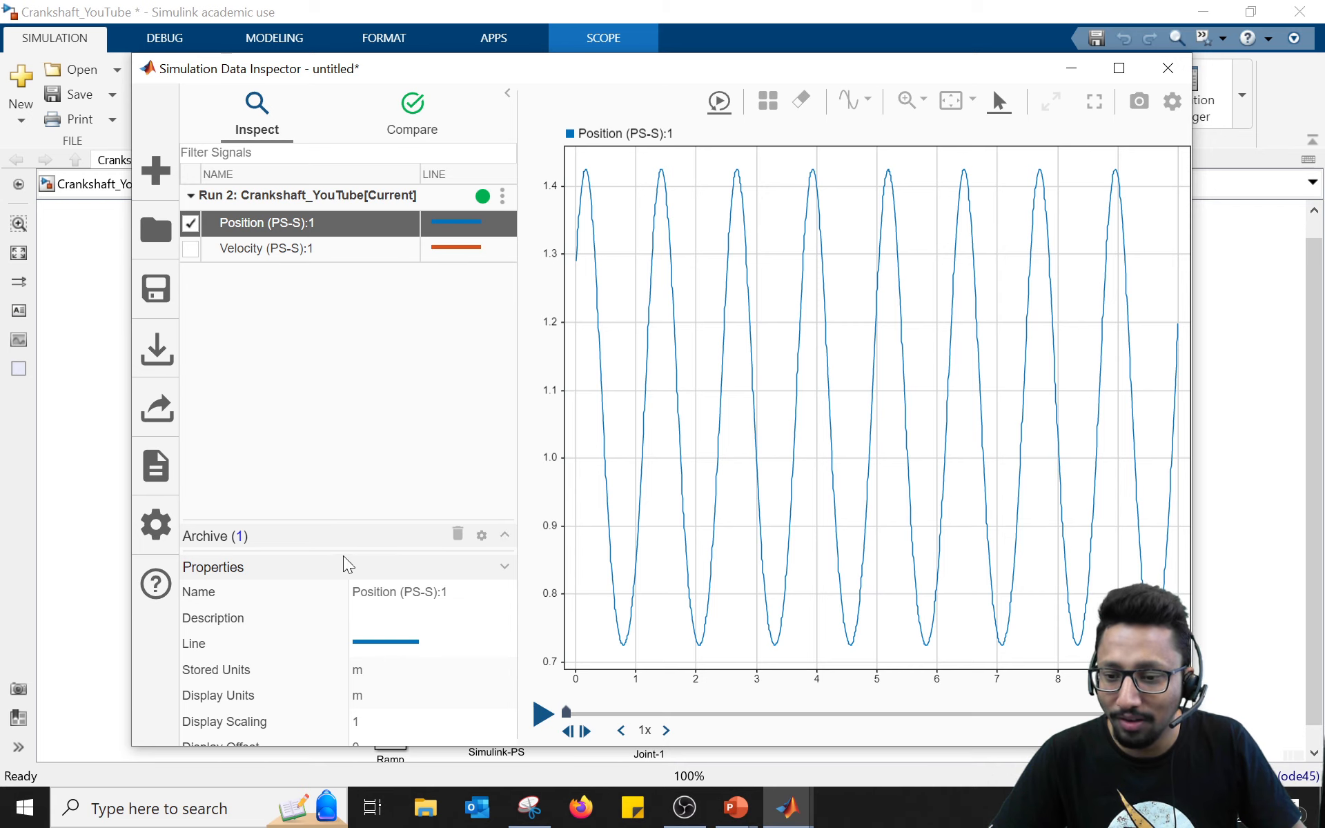
pyautogui.scroll(-5, 345, 573)
pyautogui.click(503, 540)
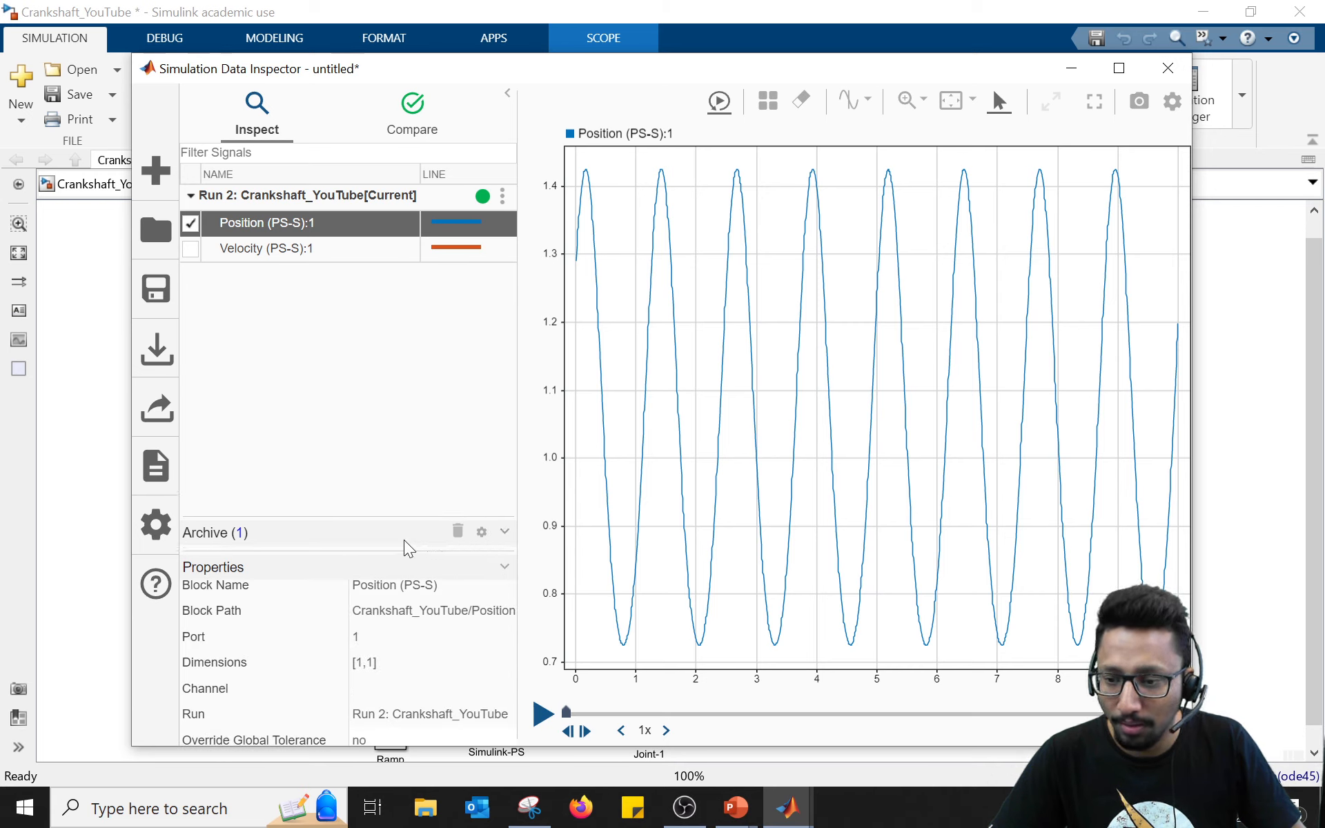
pyautogui.click(503, 569)
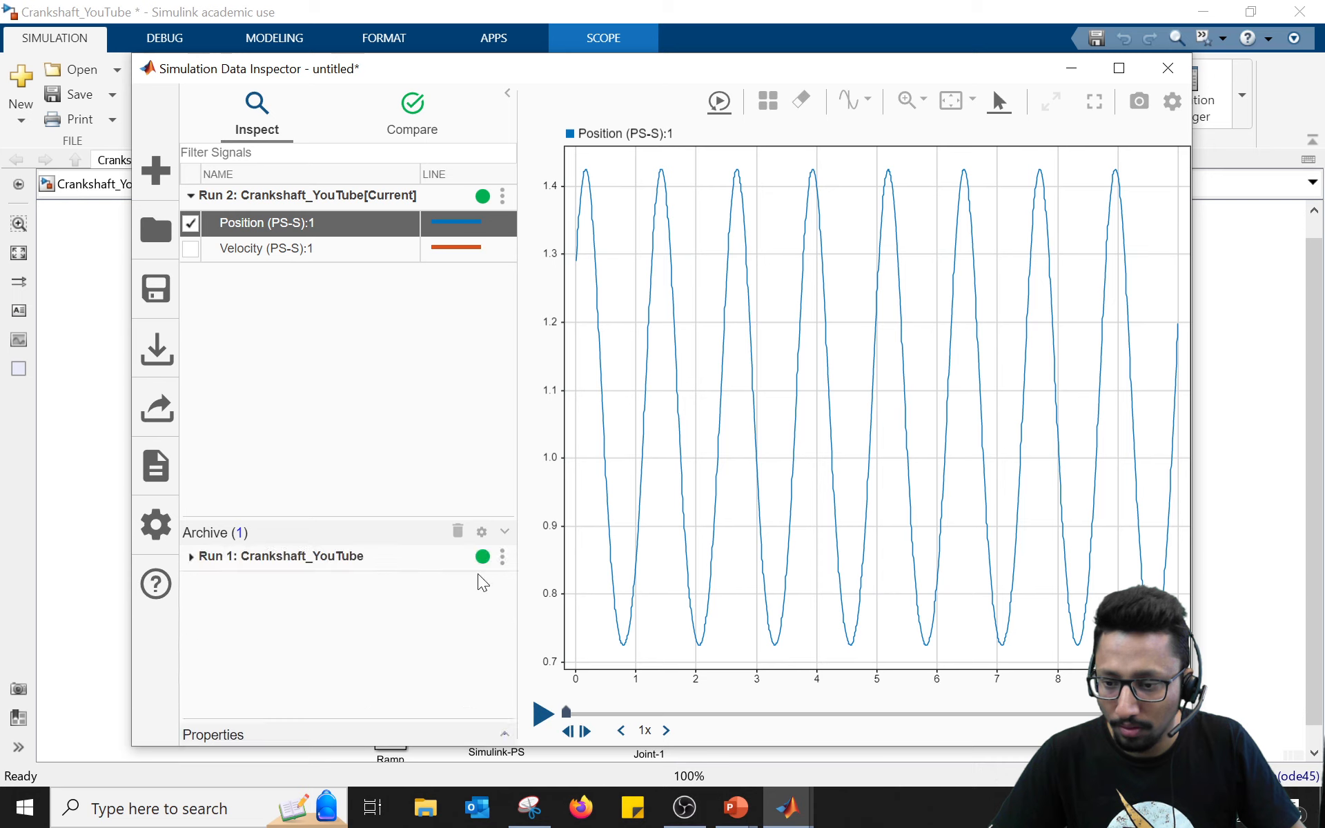
pyautogui.click(191, 557)
pyautogui.click(190, 584)
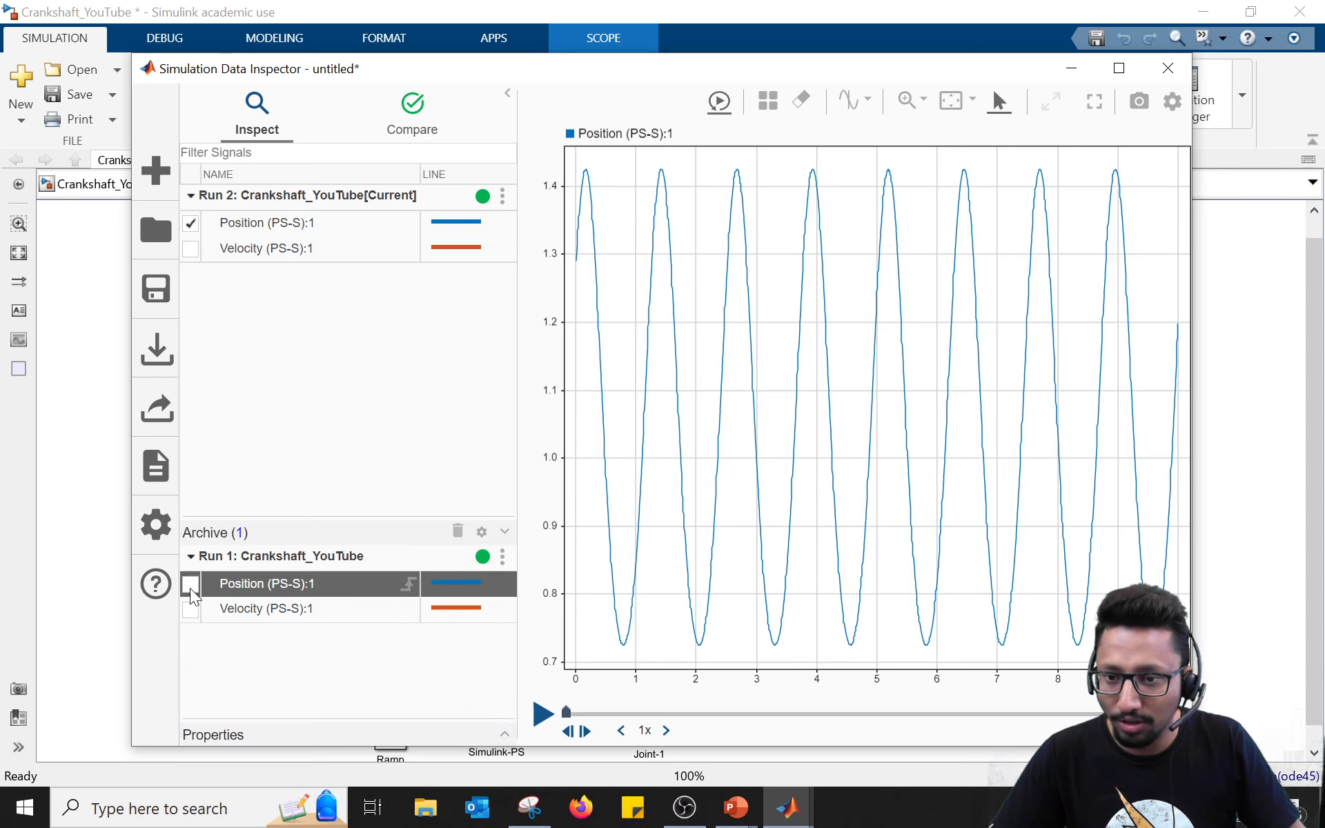
# Step: Format Run 1's Position (PS-S):1 curve as an orange dashed line
pyautogui.click(456, 585)
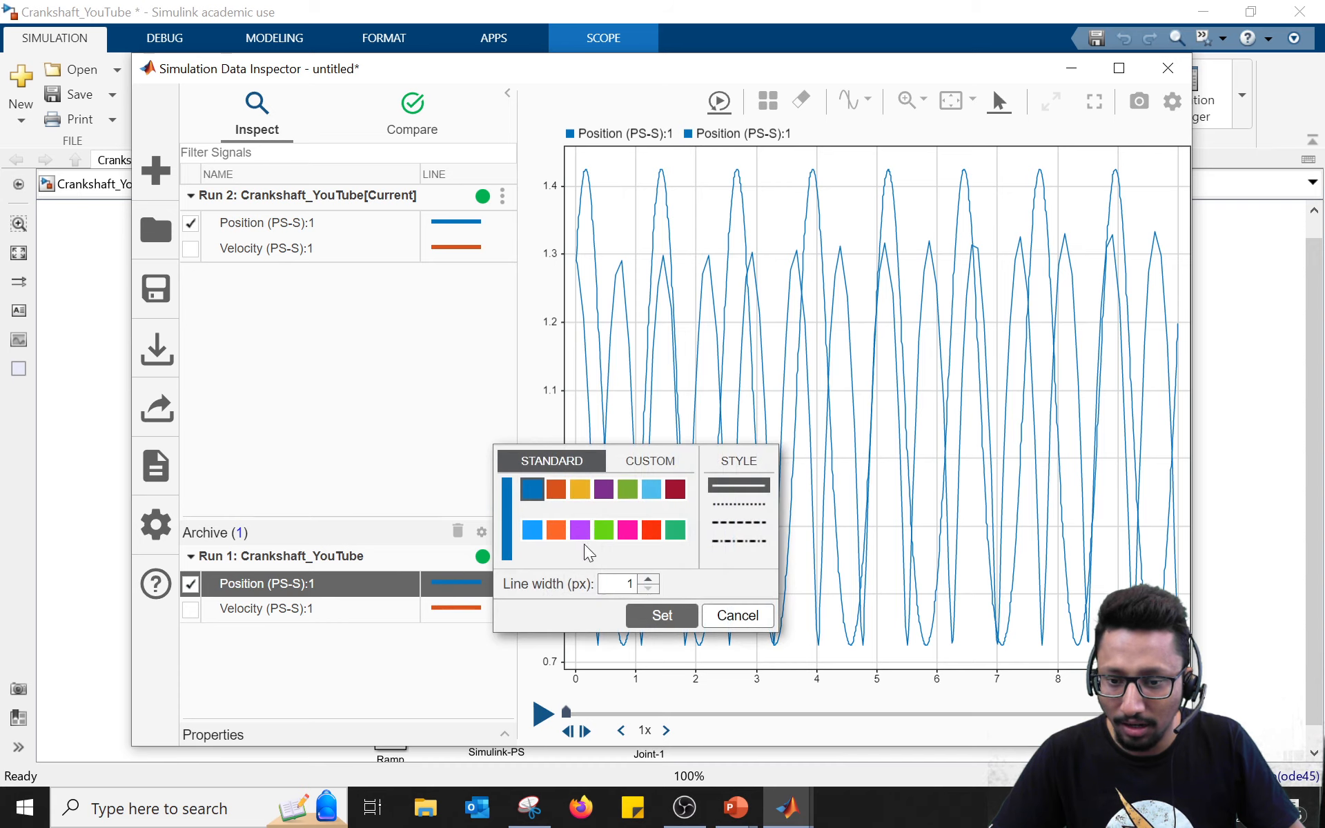
pyautogui.click(556, 532)
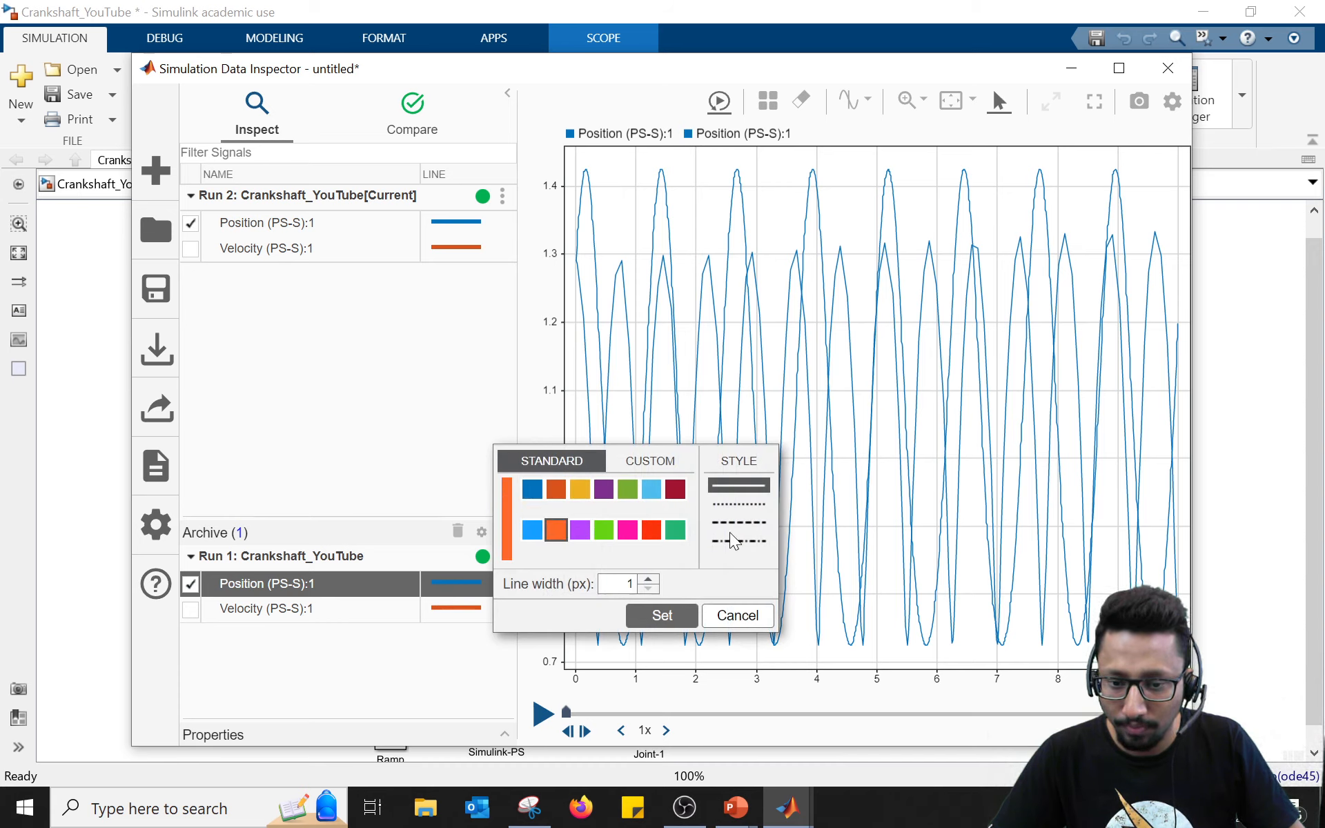
pyautogui.click(739, 505)
pyautogui.click(660, 616)
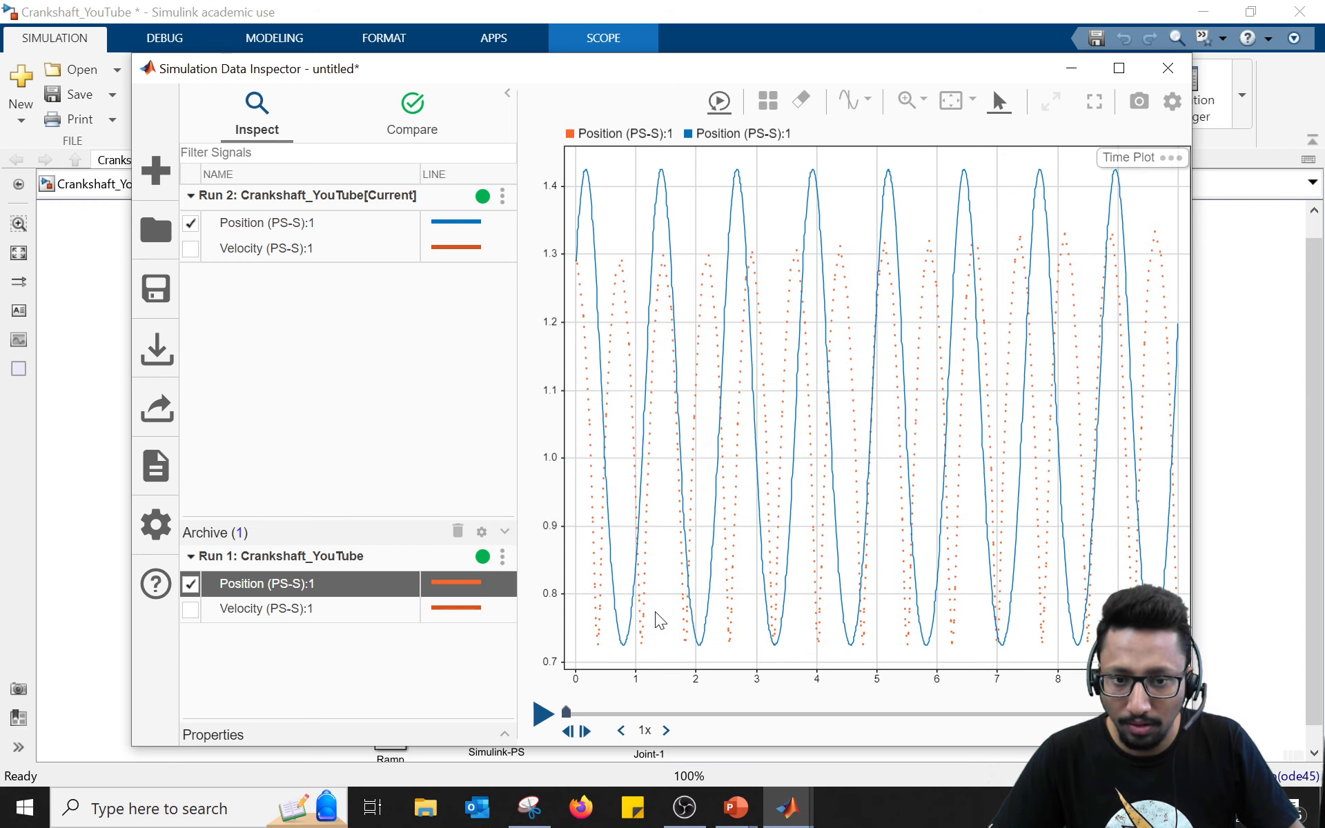
pyautogui.click(481, 590)
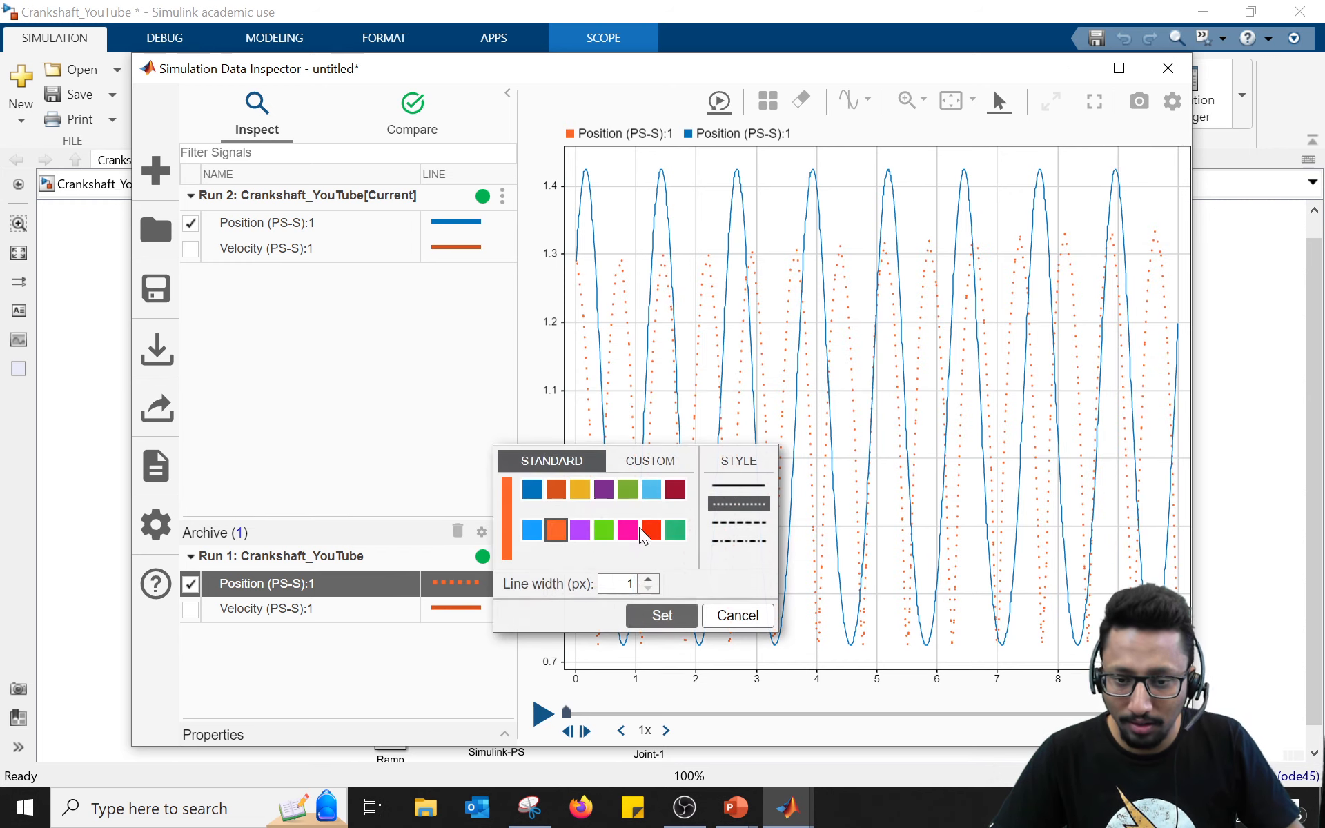
pyautogui.click(736, 523)
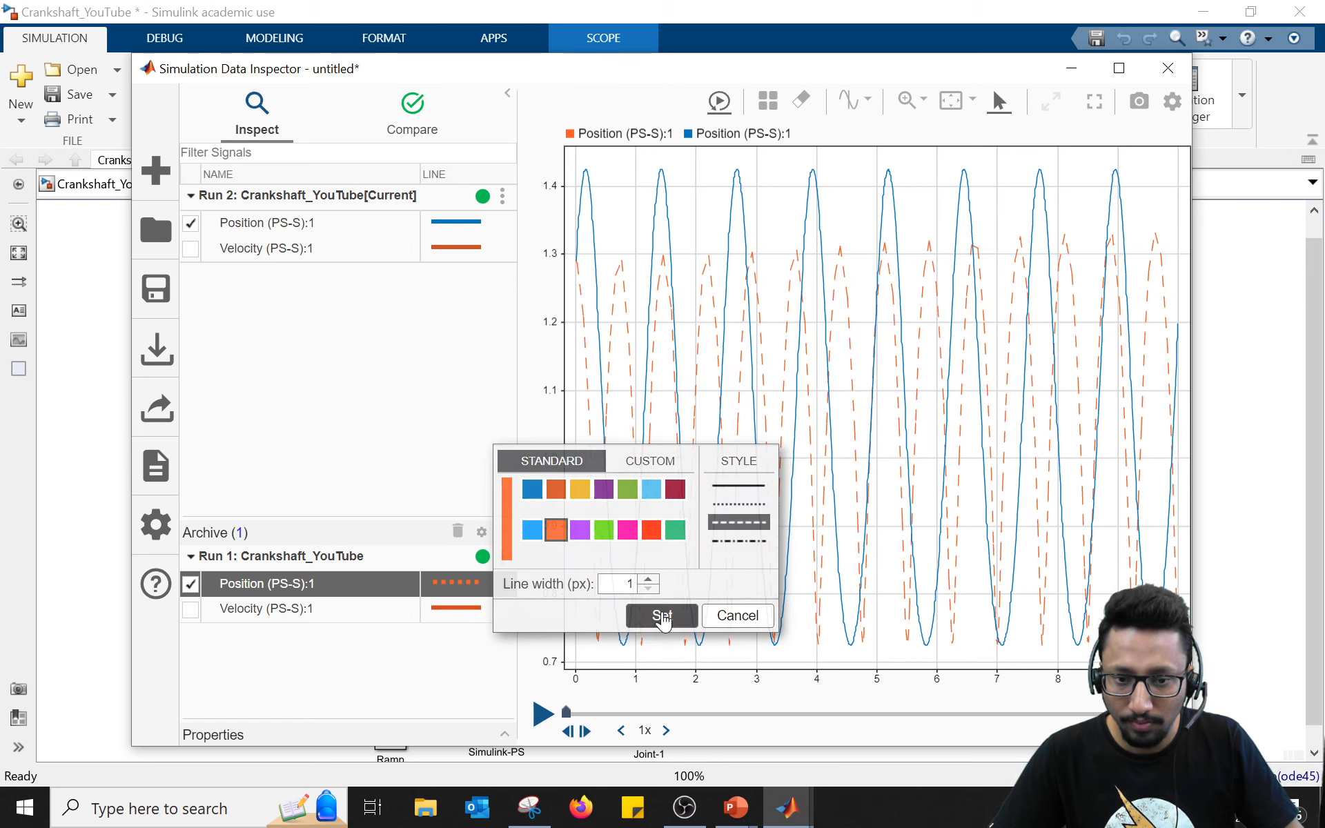
pyautogui.click(662, 625)
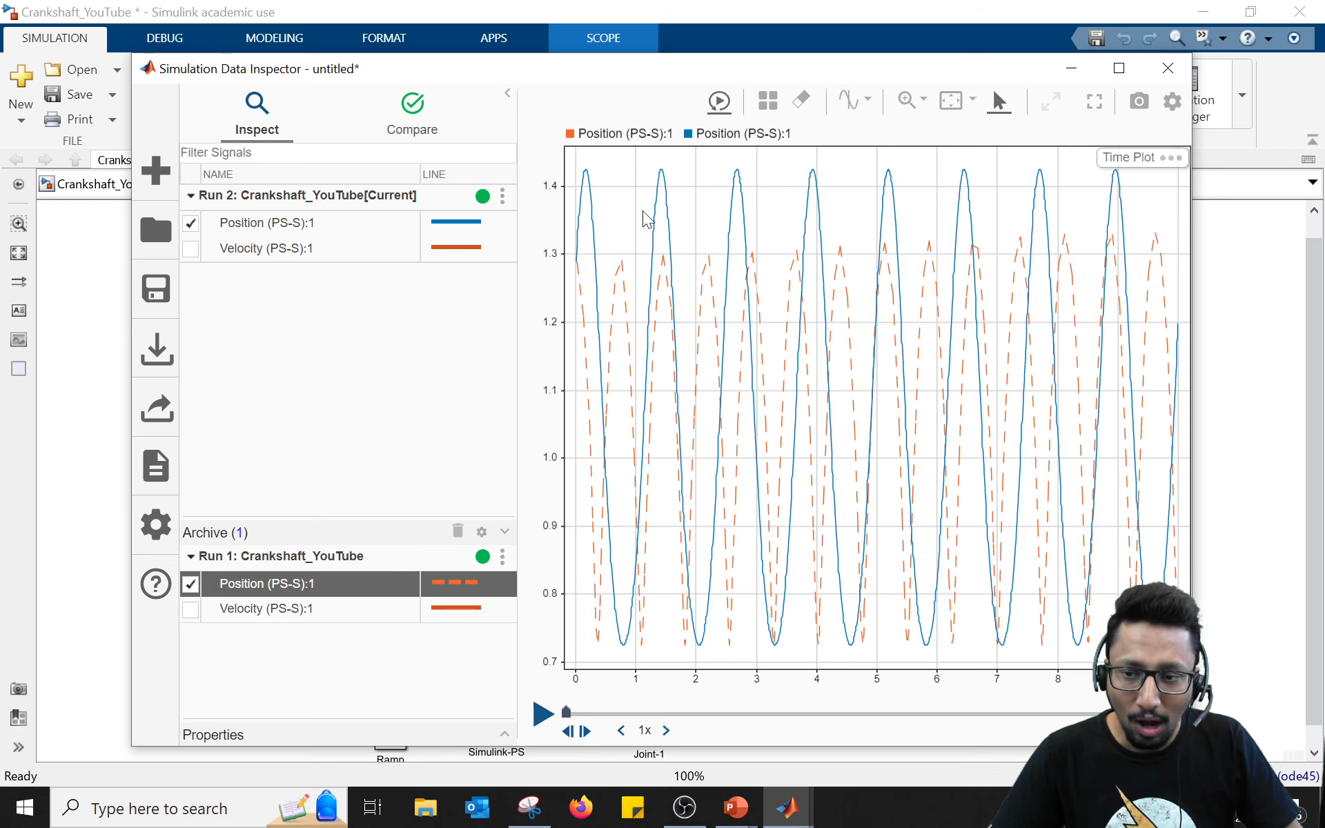
# Step: Highlight Run 2's Position (PS-S):1 curve for comparison with Run 1, and return to the Simulink model
pyautogui.click(276, 223)
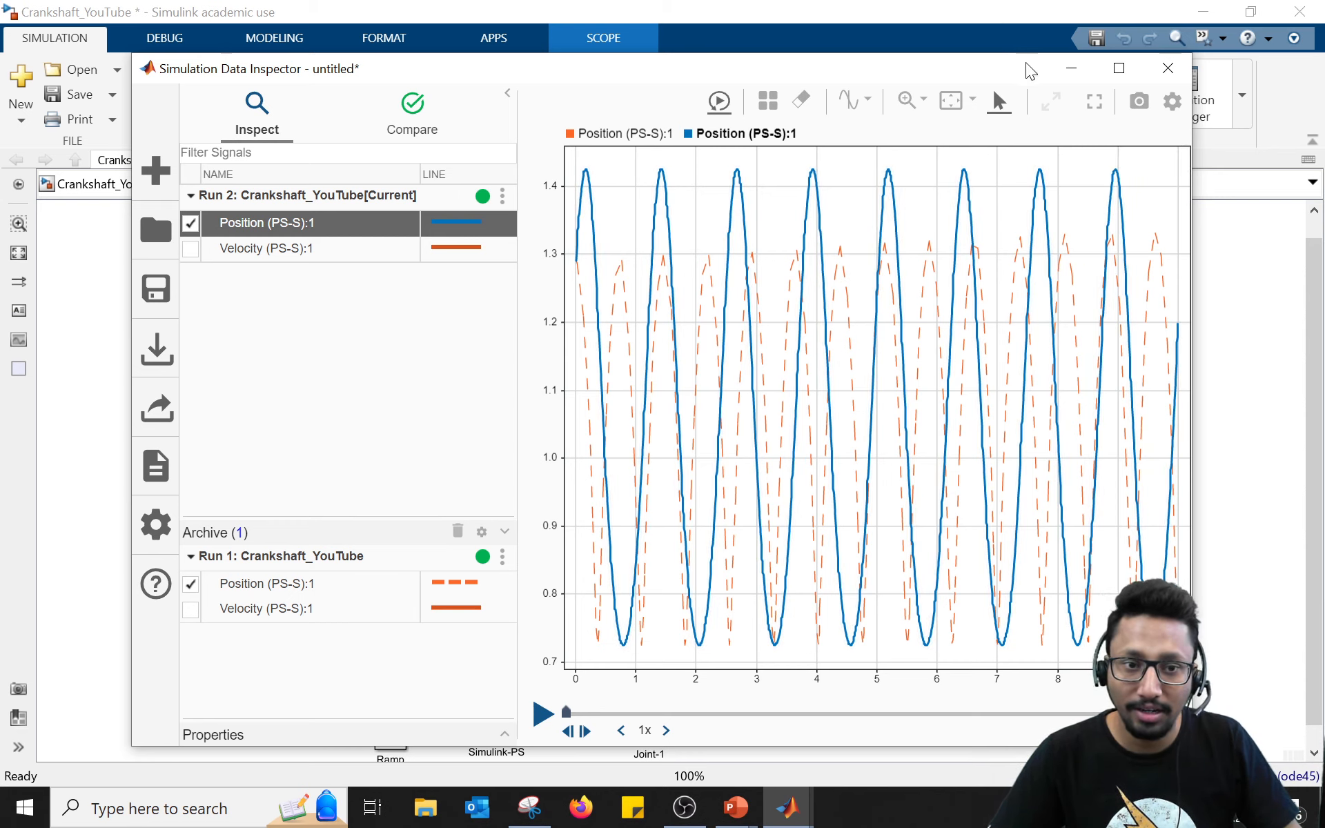
pyautogui.click(1063, 68)
pyautogui.click(935, 437)
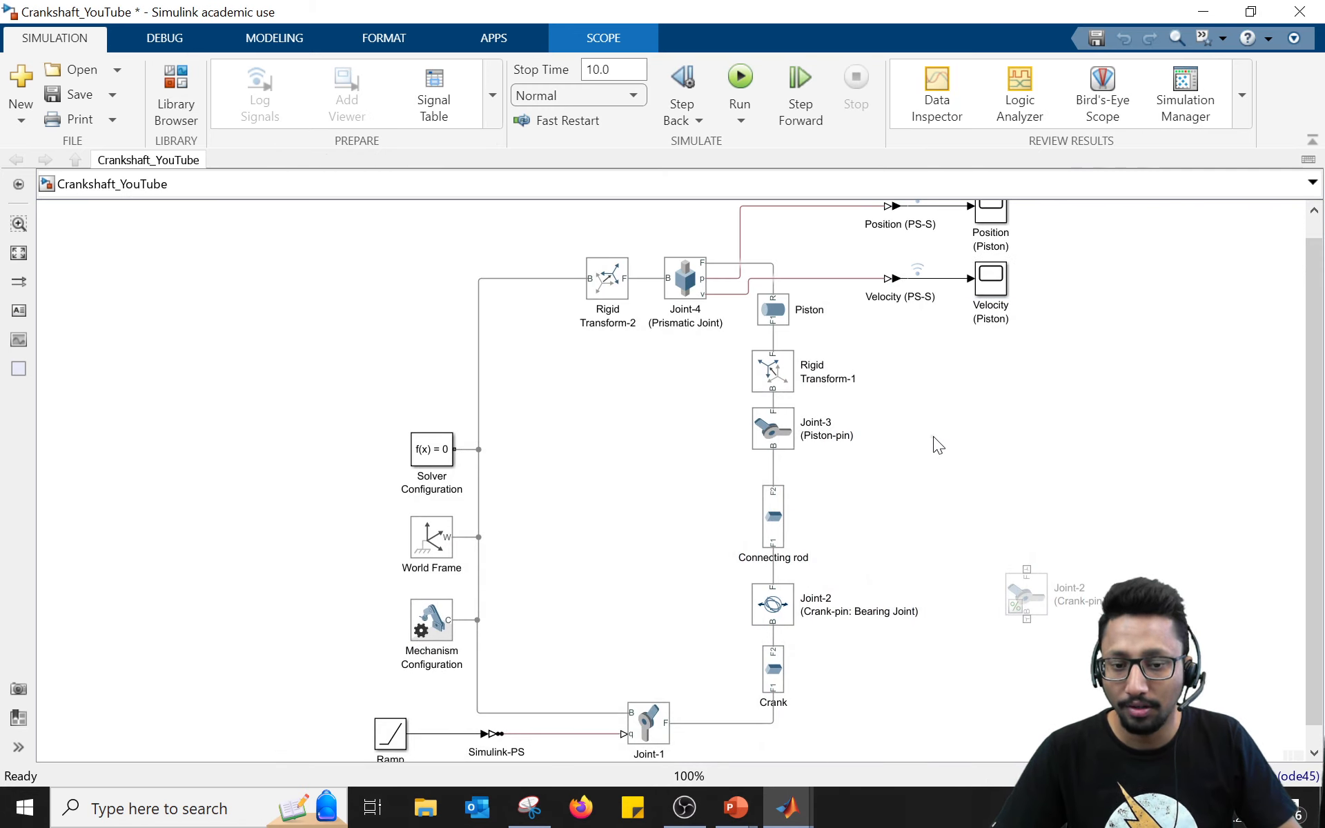
# Step: Switch to the Kinematic Analysis slide, review its note on the system's degrees of freedom, and return to the Simulink model
pyautogui.hotkey('alt', 'Tab')
pyautogui.hotkey('alt', 'Tab')
pyautogui.hotkey('alt', 'Tab')
pyautogui.hotkey('alt', 'Tab')
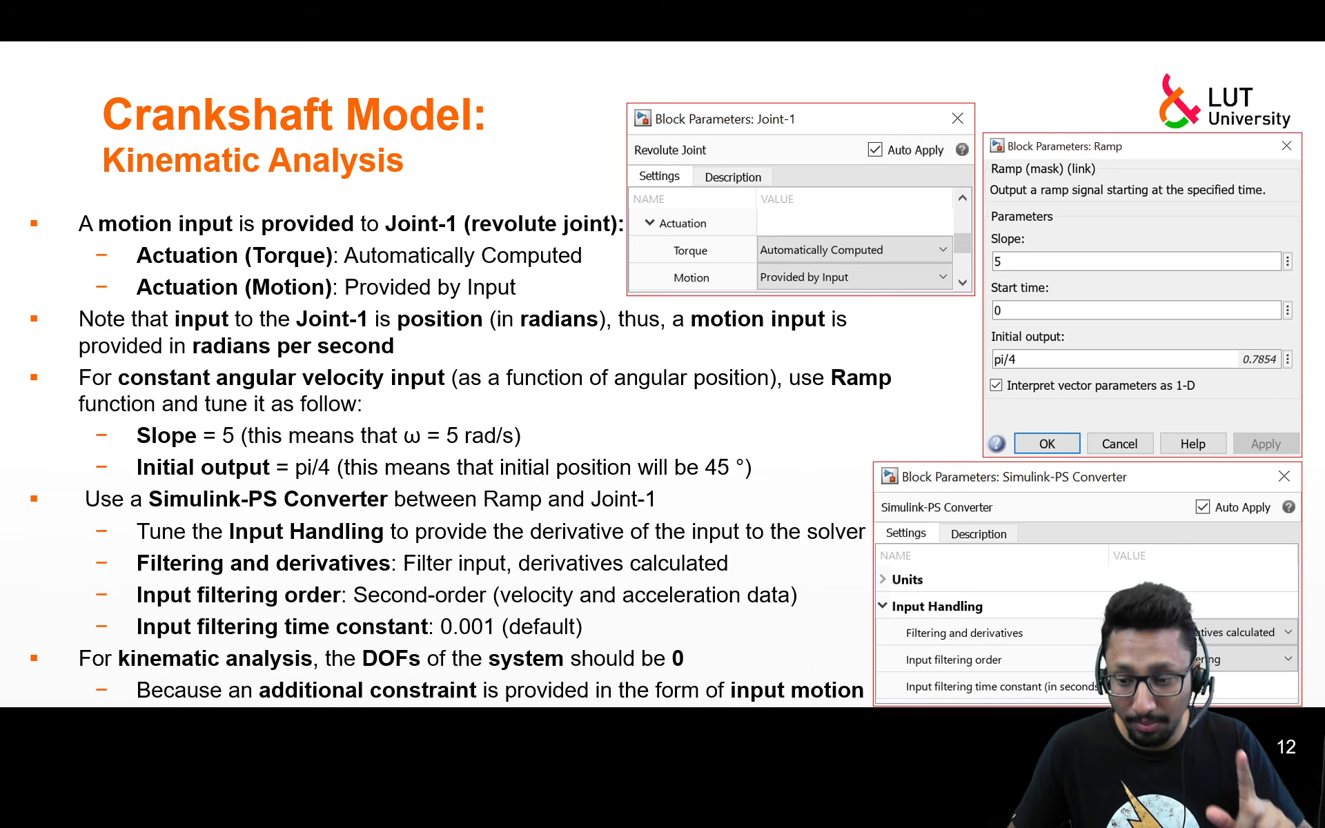
pyautogui.hotkey('alt', 'Tab')
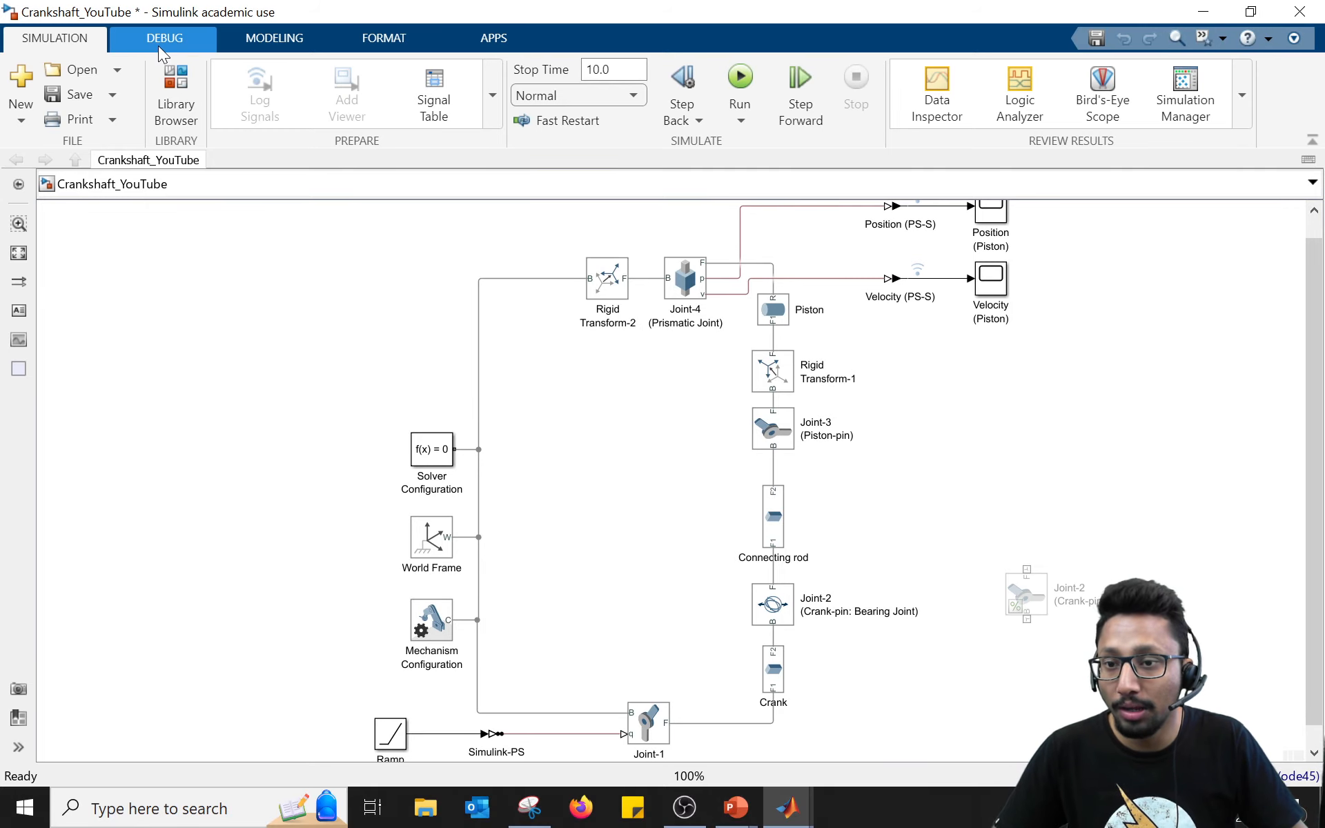
# Step: Open the model's Simscape statistics in a maximized window and examine the 3-D Multibody System's degrees of freedom
pyautogui.click(163, 39)
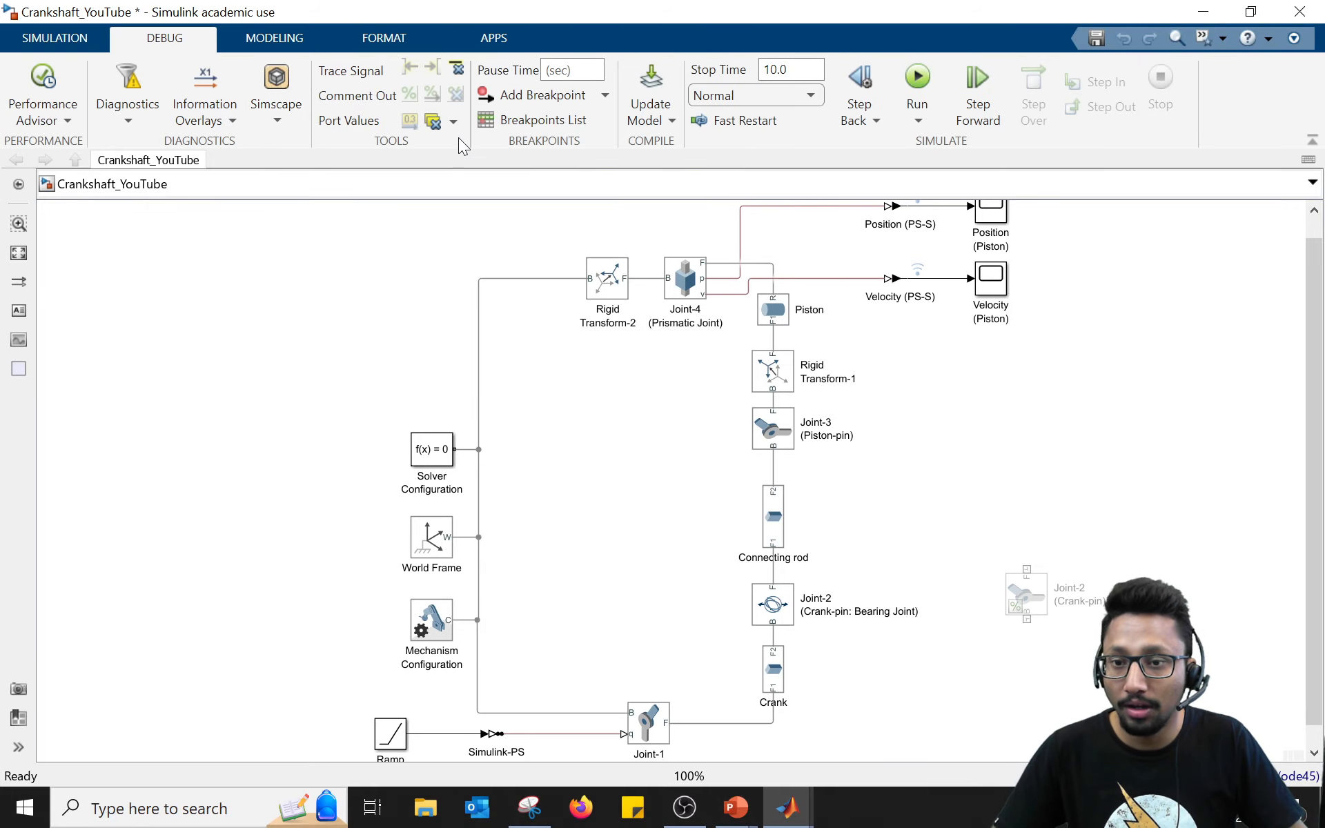
pyautogui.click(279, 100)
pyautogui.click(352, 173)
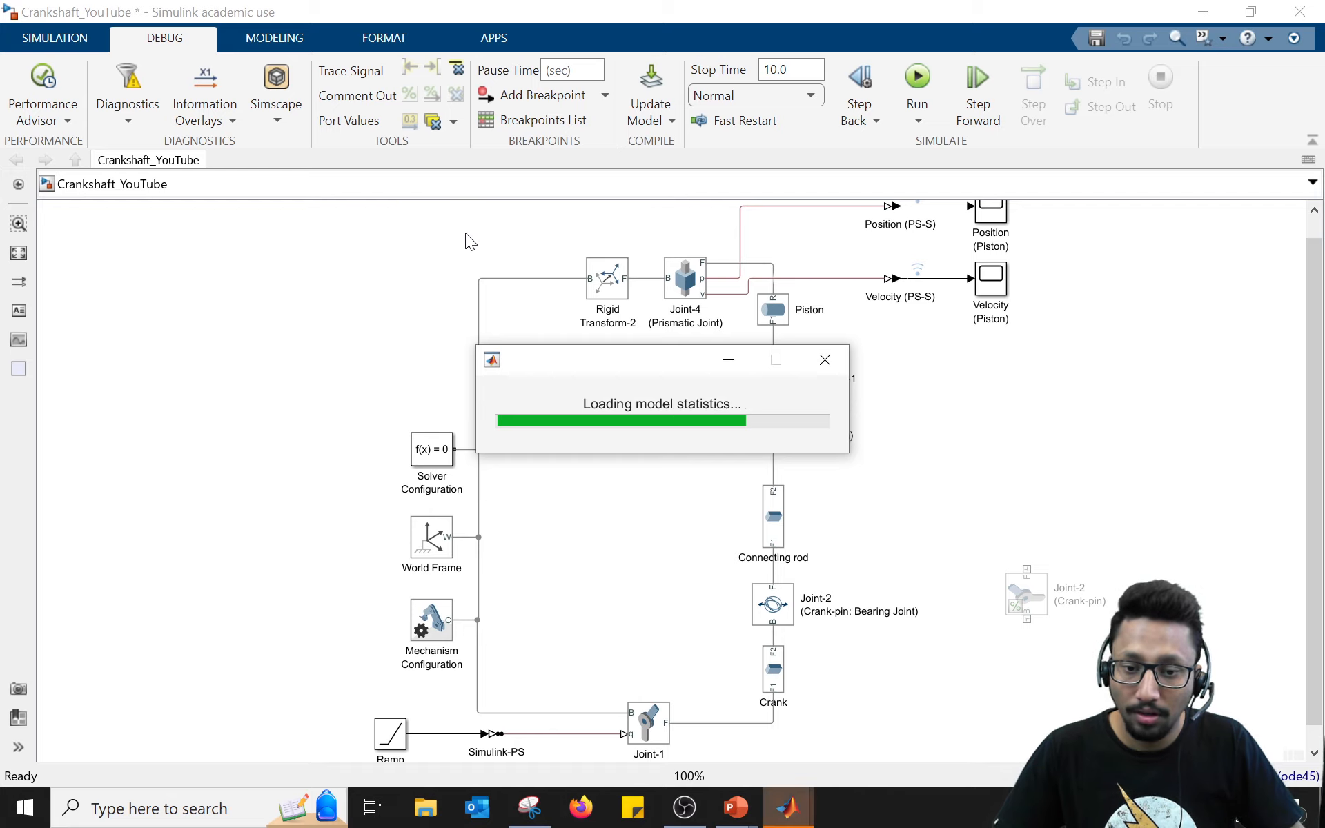
pyautogui.moveTo(649, 100); pyautogui.dragTo(642, 6)
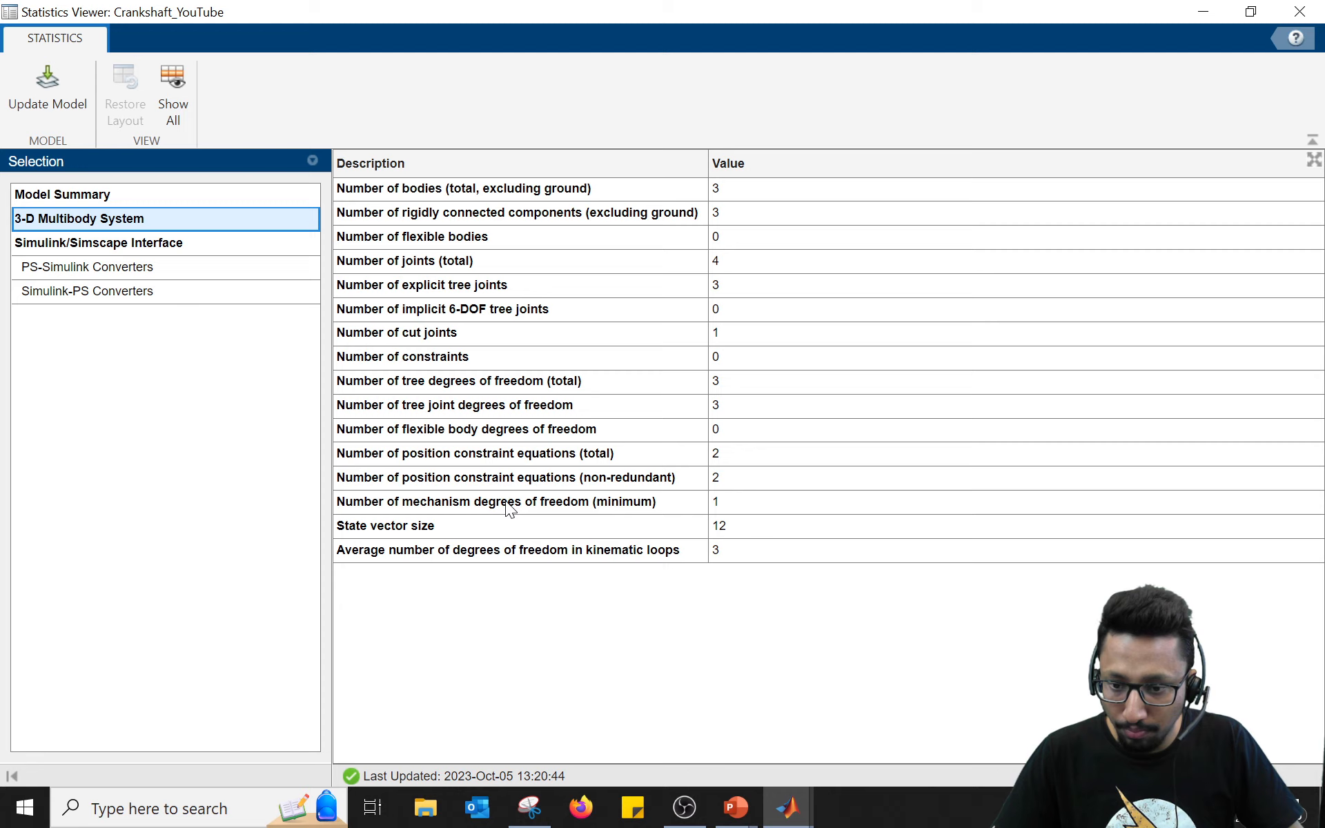
# Step: Check the minimum mechanism degrees of freedom and the number of constraints in the 3-D Multibody System statistics, and close the Statistics Viewer
pyautogui.click(724, 502)
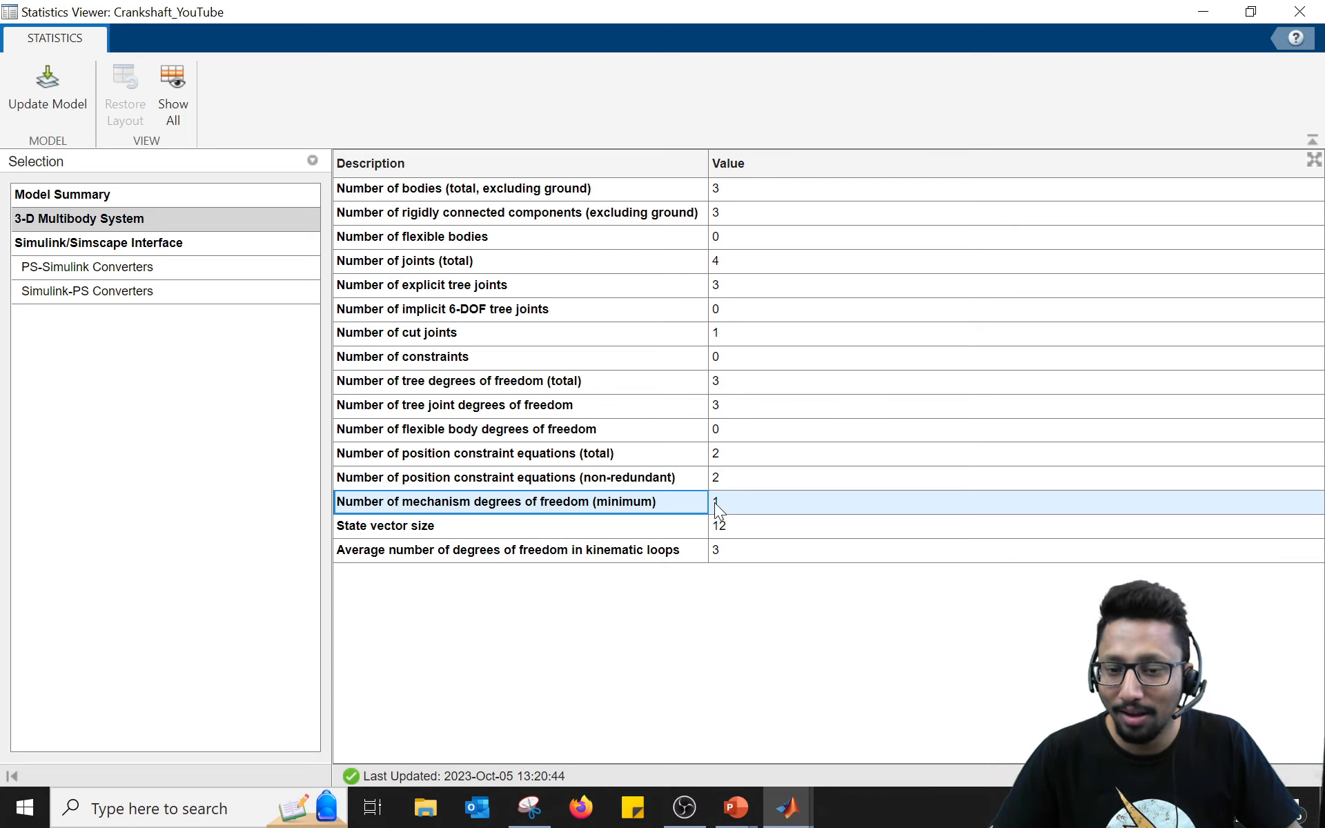
pyautogui.click(391, 359)
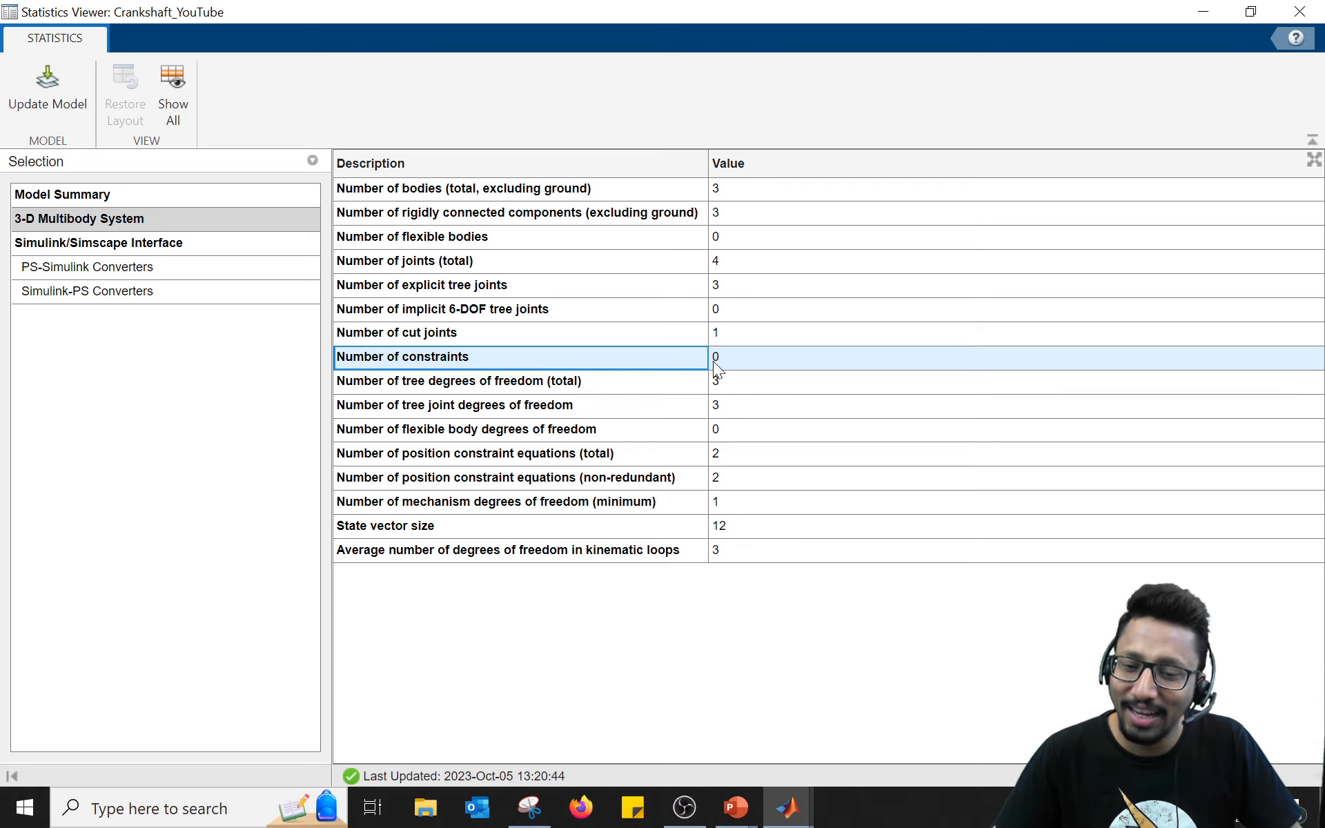
pyautogui.click(733, 509)
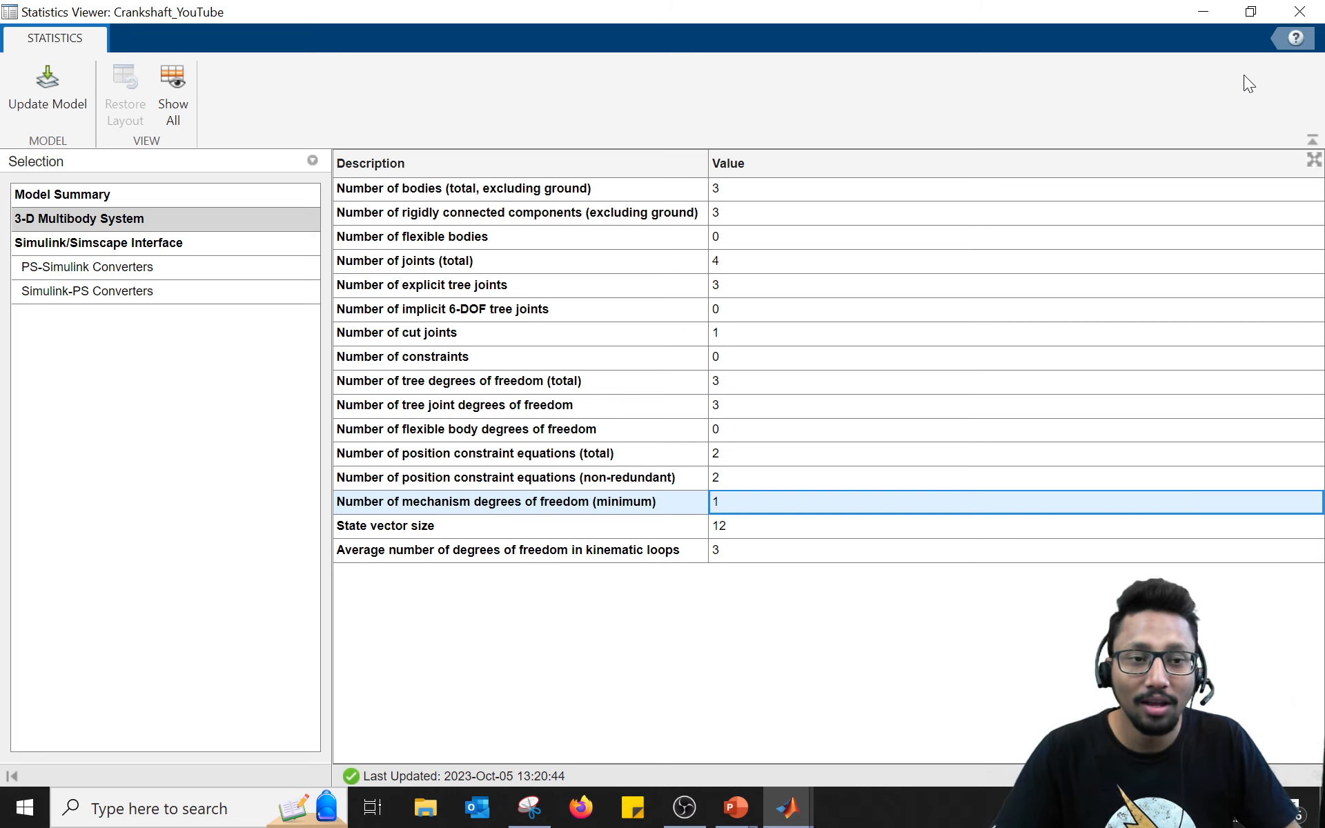
pyautogui.click(1300, 12)
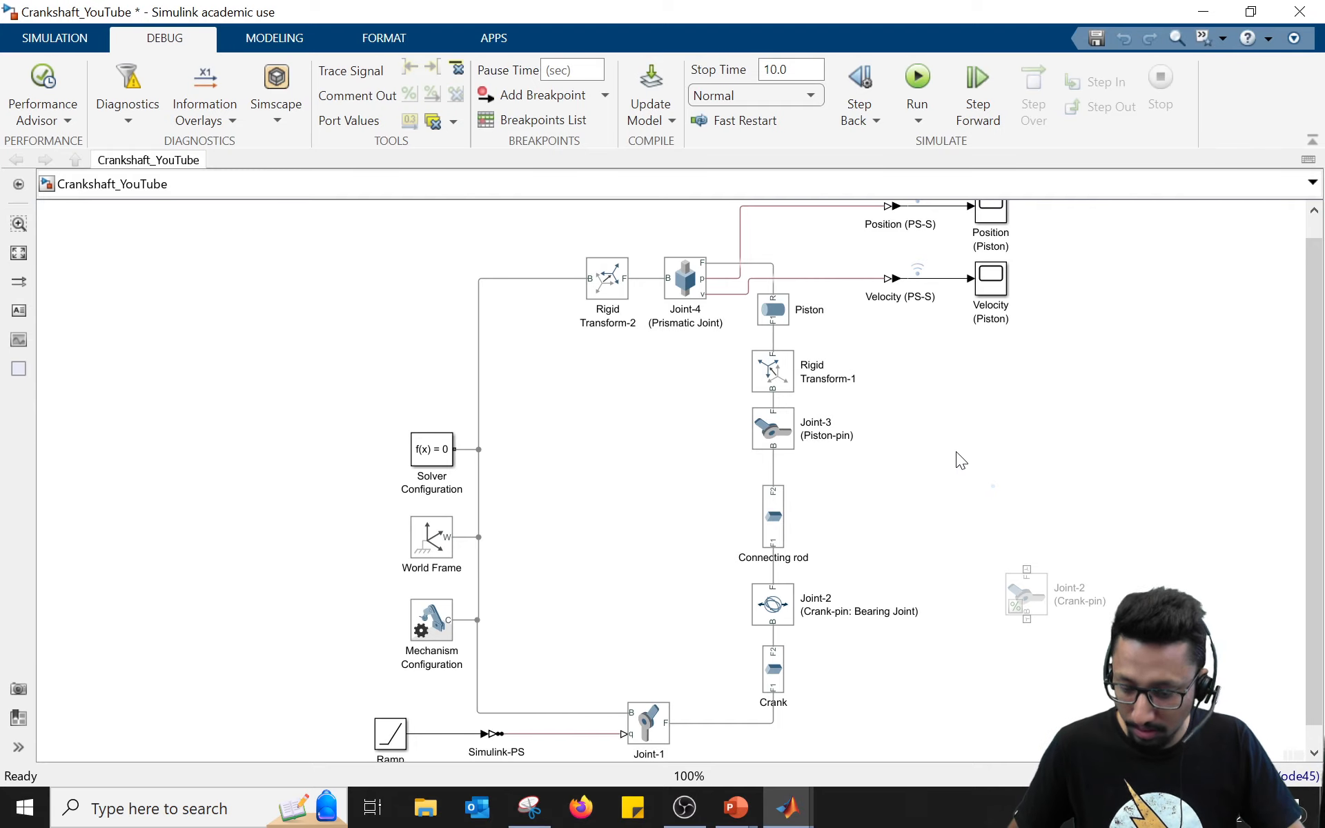
# Step: Switch to the PowerPoint slides, advance to the Dynamic Analysis (Constant Torque Input) slide to review it, and return to the Simulink model
pyautogui.hotkey('alt', 'Tab')
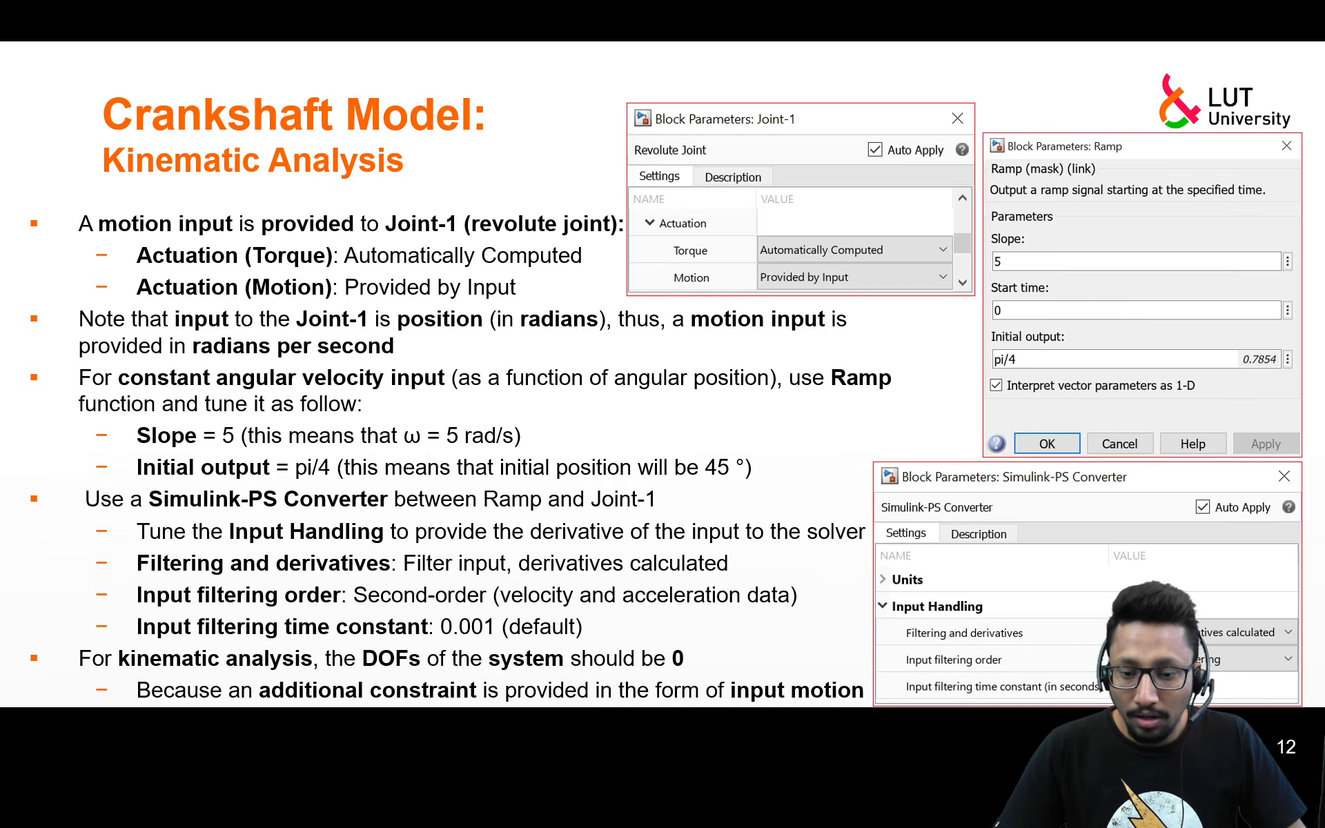
pyautogui.press('Right')
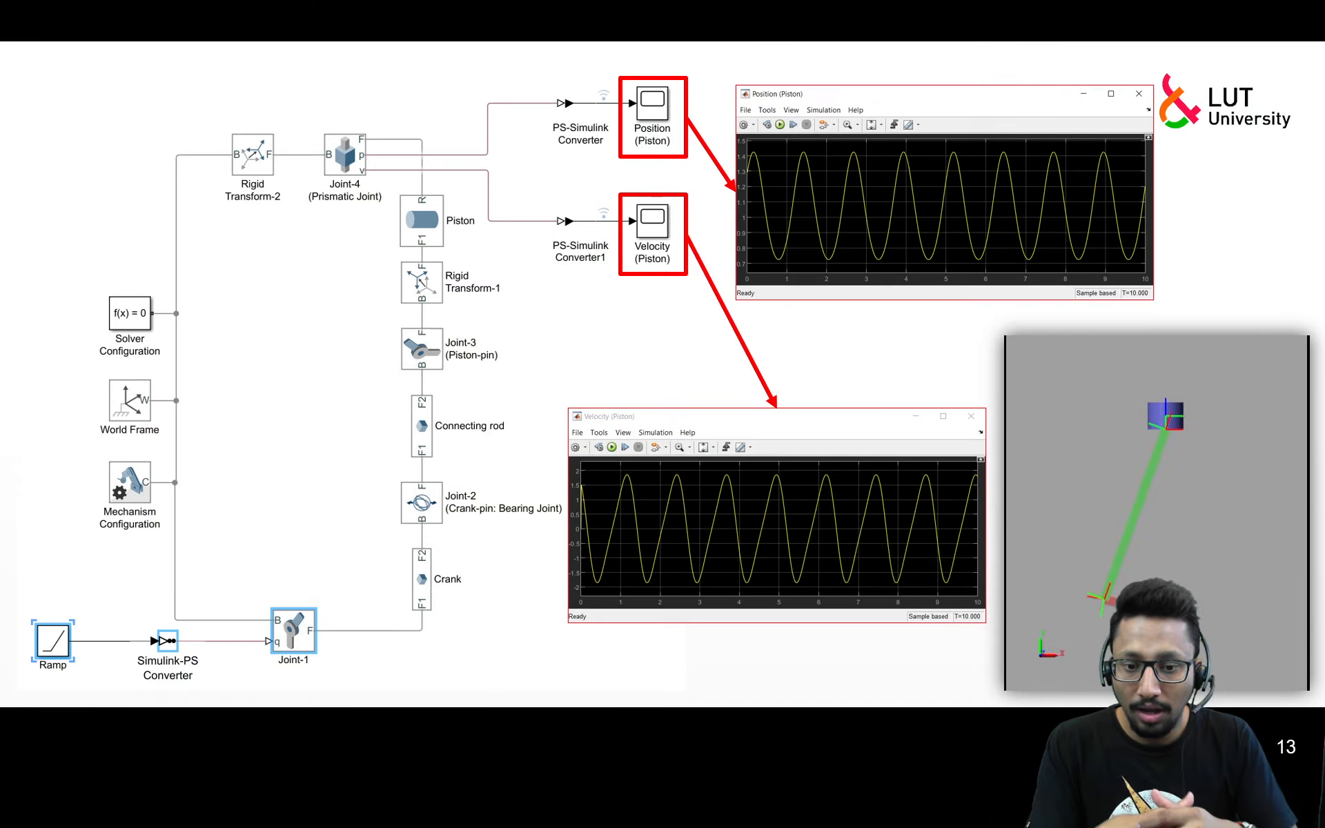
pyautogui.press('Right')
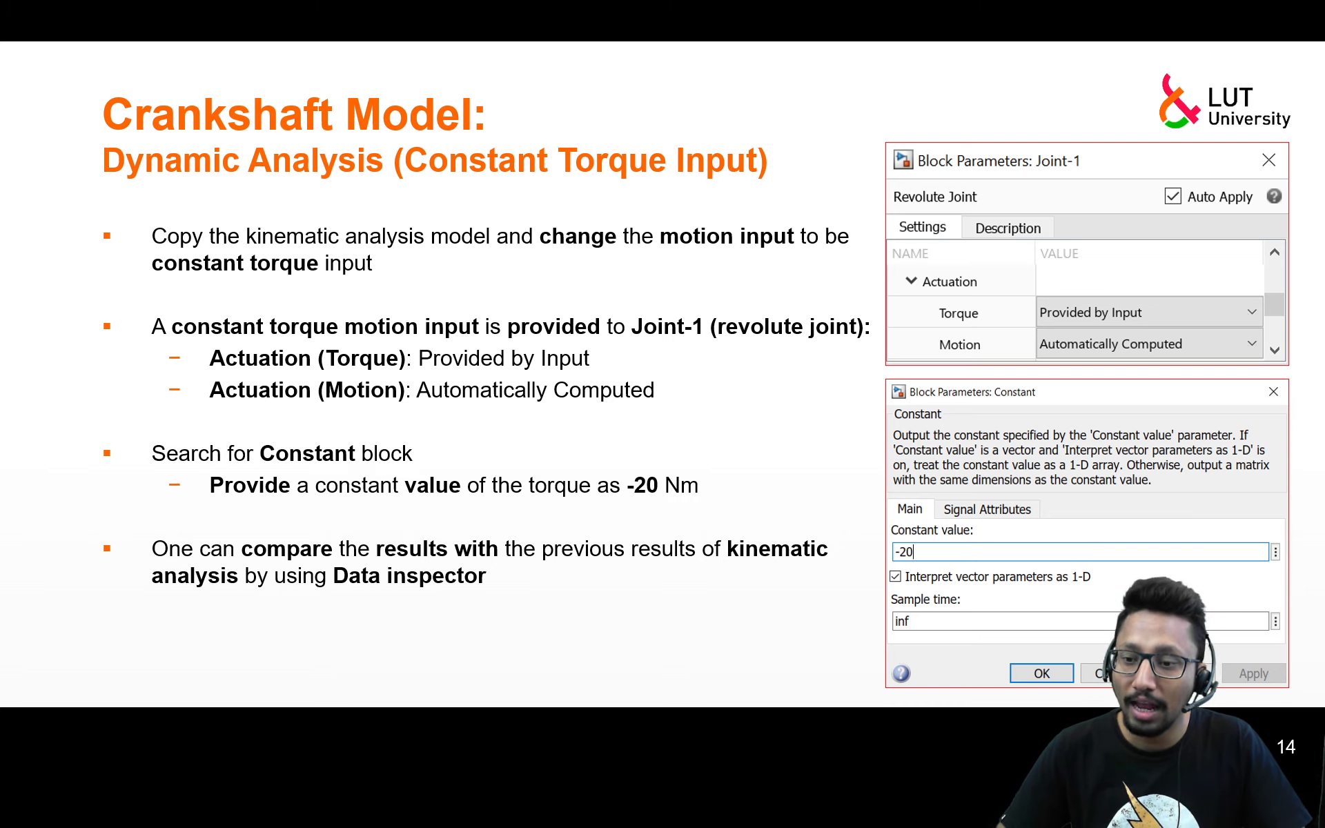
pyautogui.hotkey('alt', 'Tab')
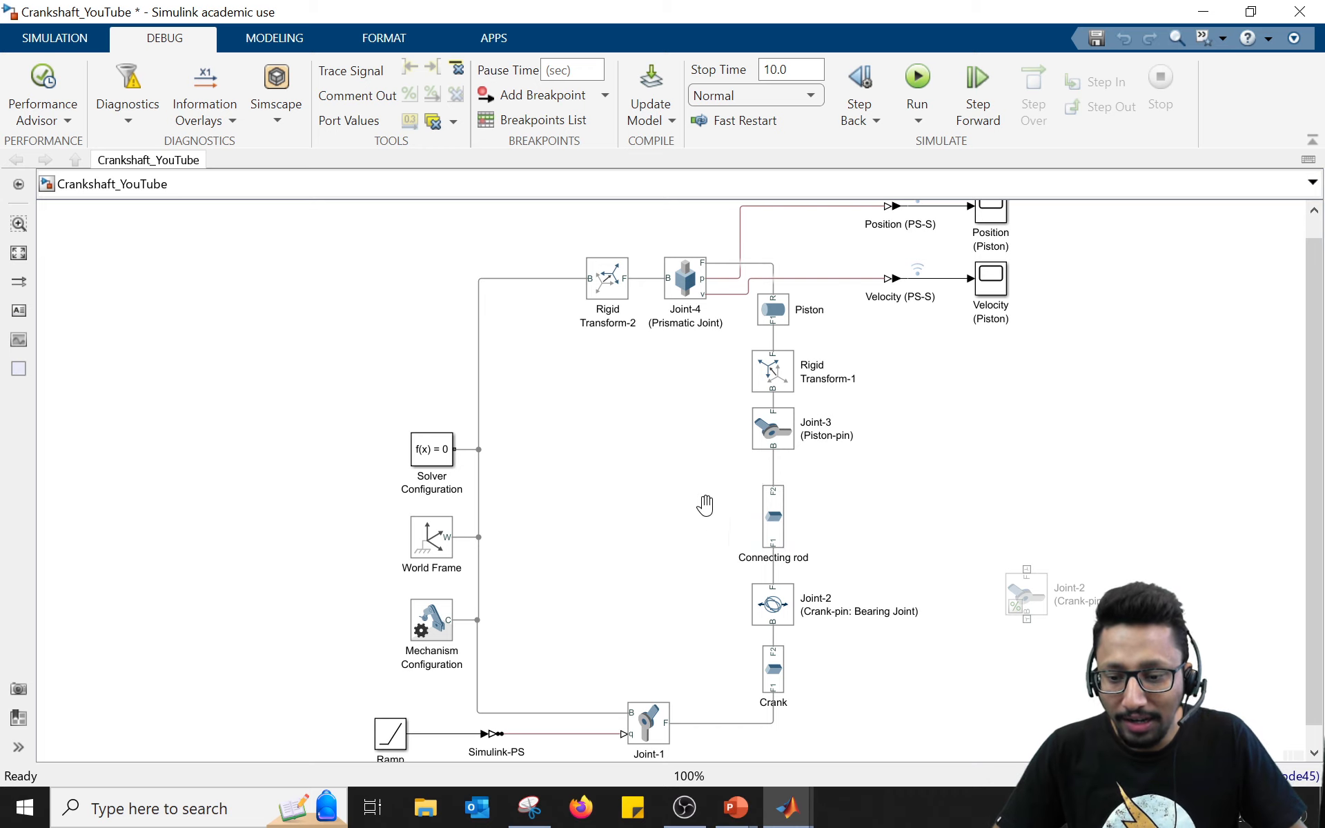
# Step: Delete the line from the Ramp to the Simulink-PS Converter, move the Ramp block aside and comment it out
pyautogui.scroll(-2, 690, 476)
pyautogui.scroll(1, 463, 673)
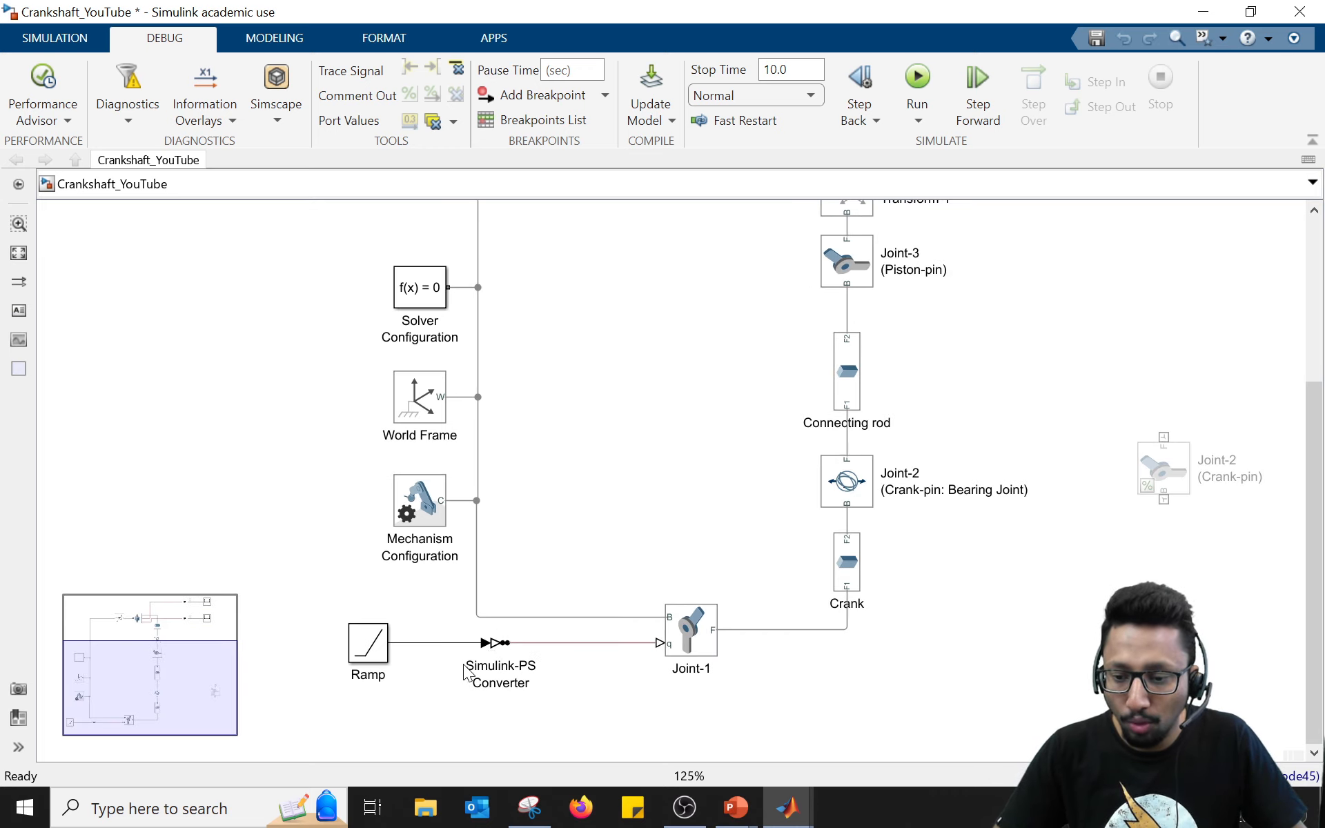
pyautogui.click(370, 653)
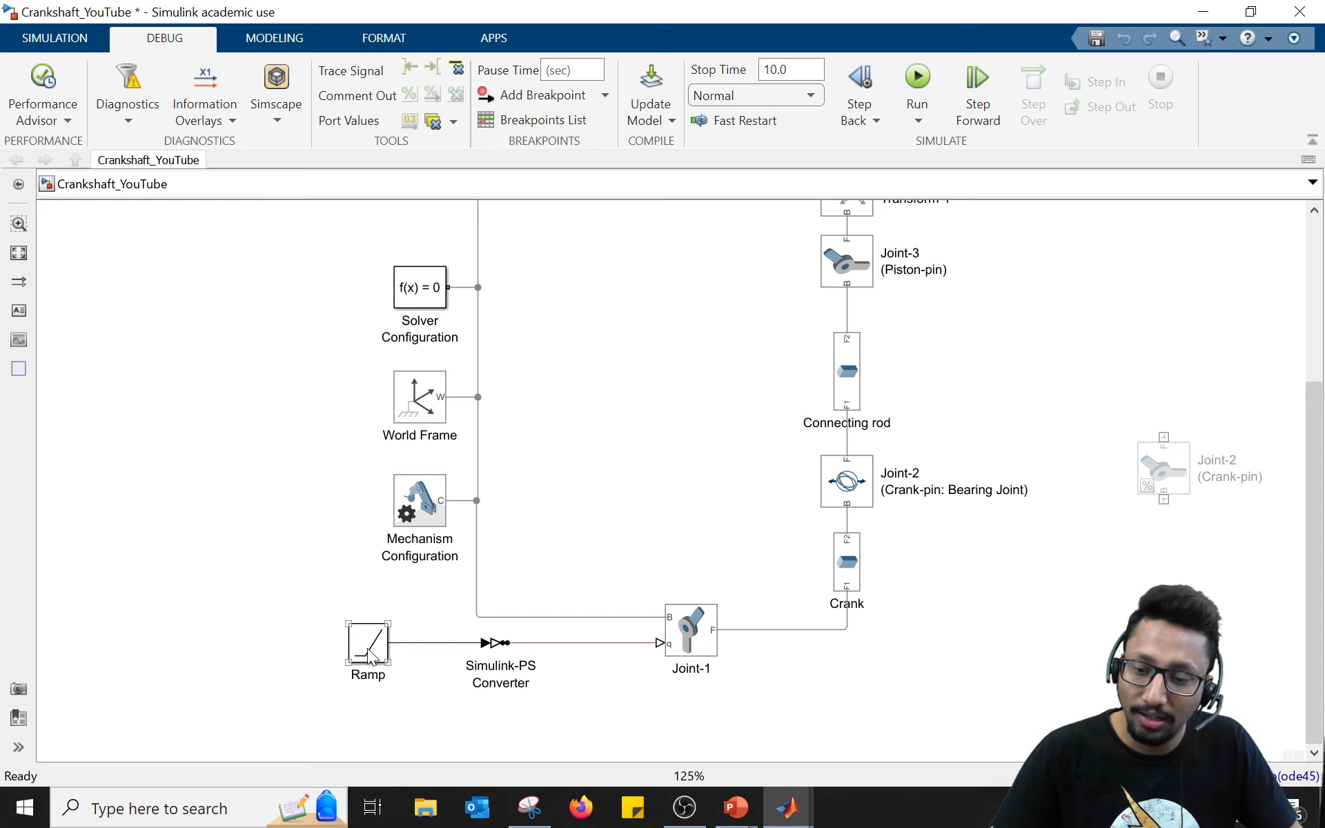
pyautogui.click(426, 647)
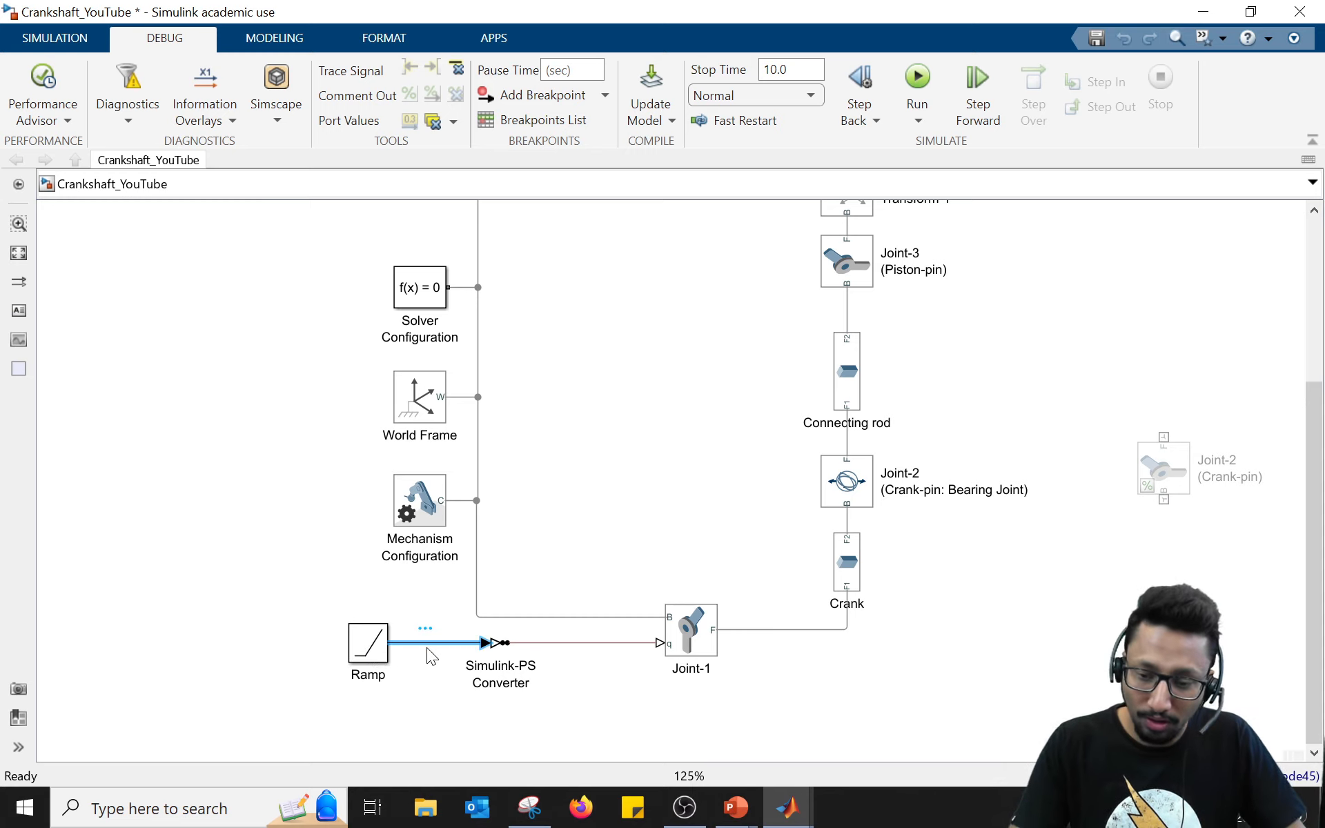
pyautogui.press('Delete')
pyautogui.moveTo(373, 653); pyautogui.dragTo(250, 536)
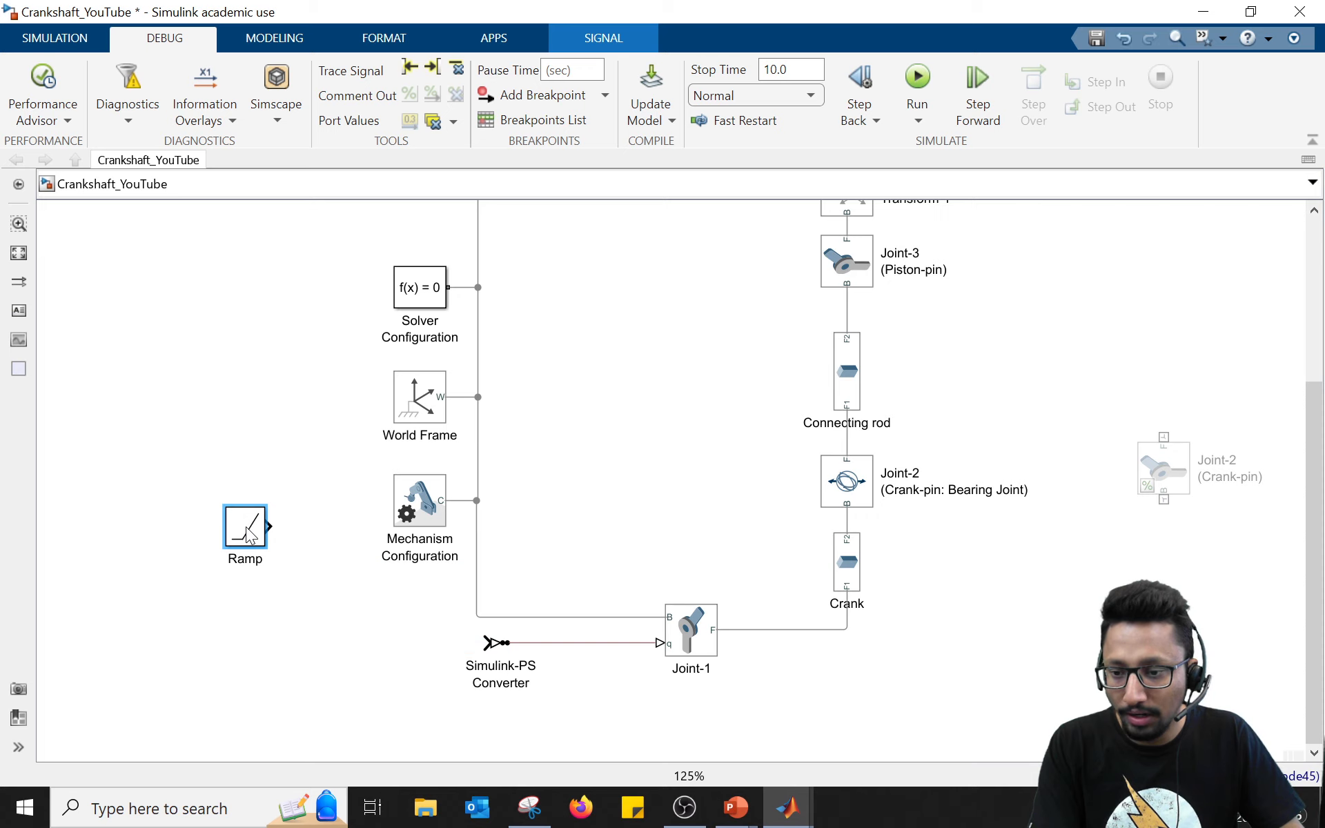
pyautogui.rightClick(249, 537)
pyautogui.click(301, 246)
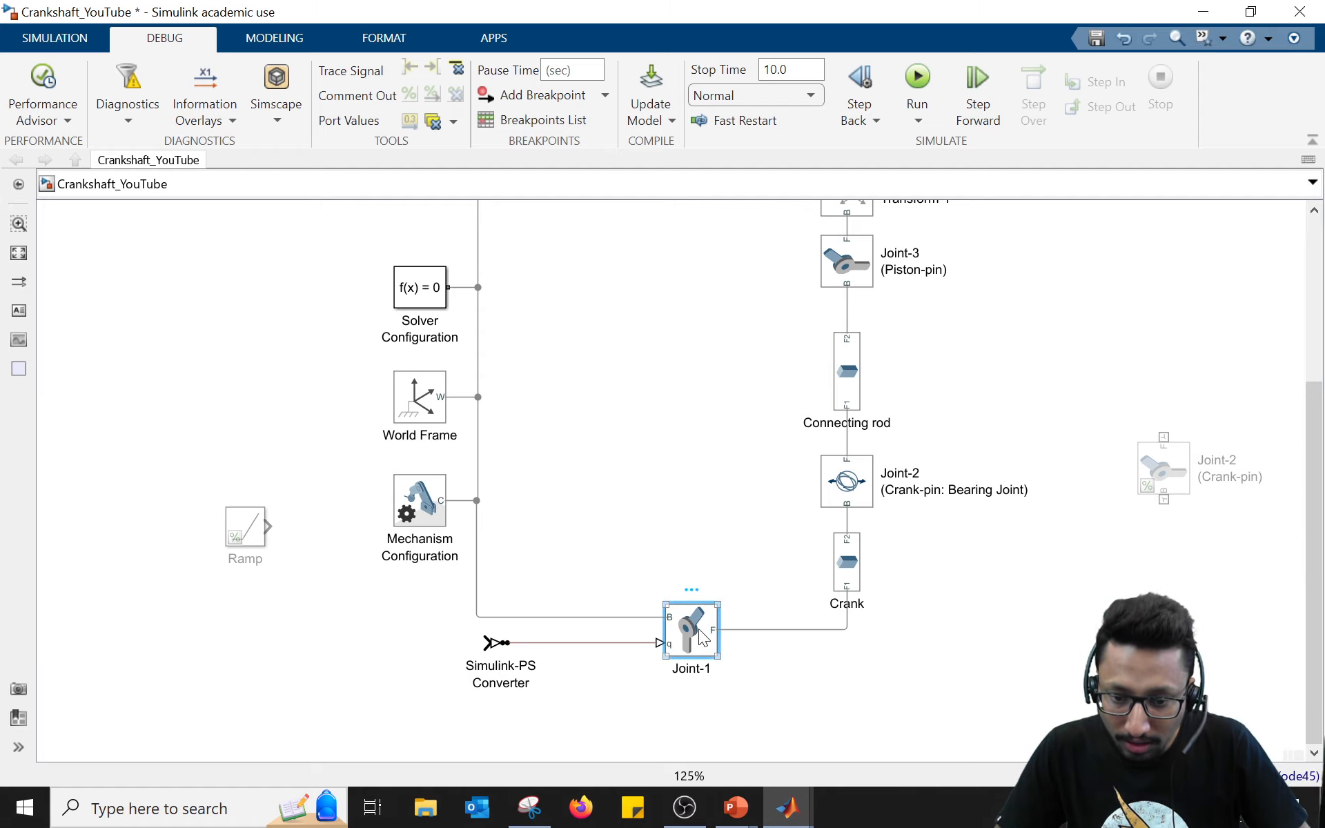
# Step: Set Joint-1's actuation to Torque Provided by Input and Motion Automatically Computed
pyautogui.doubleClick(699, 628)
pyautogui.moveTo(341, 222); pyautogui.dragTo(486, 135)
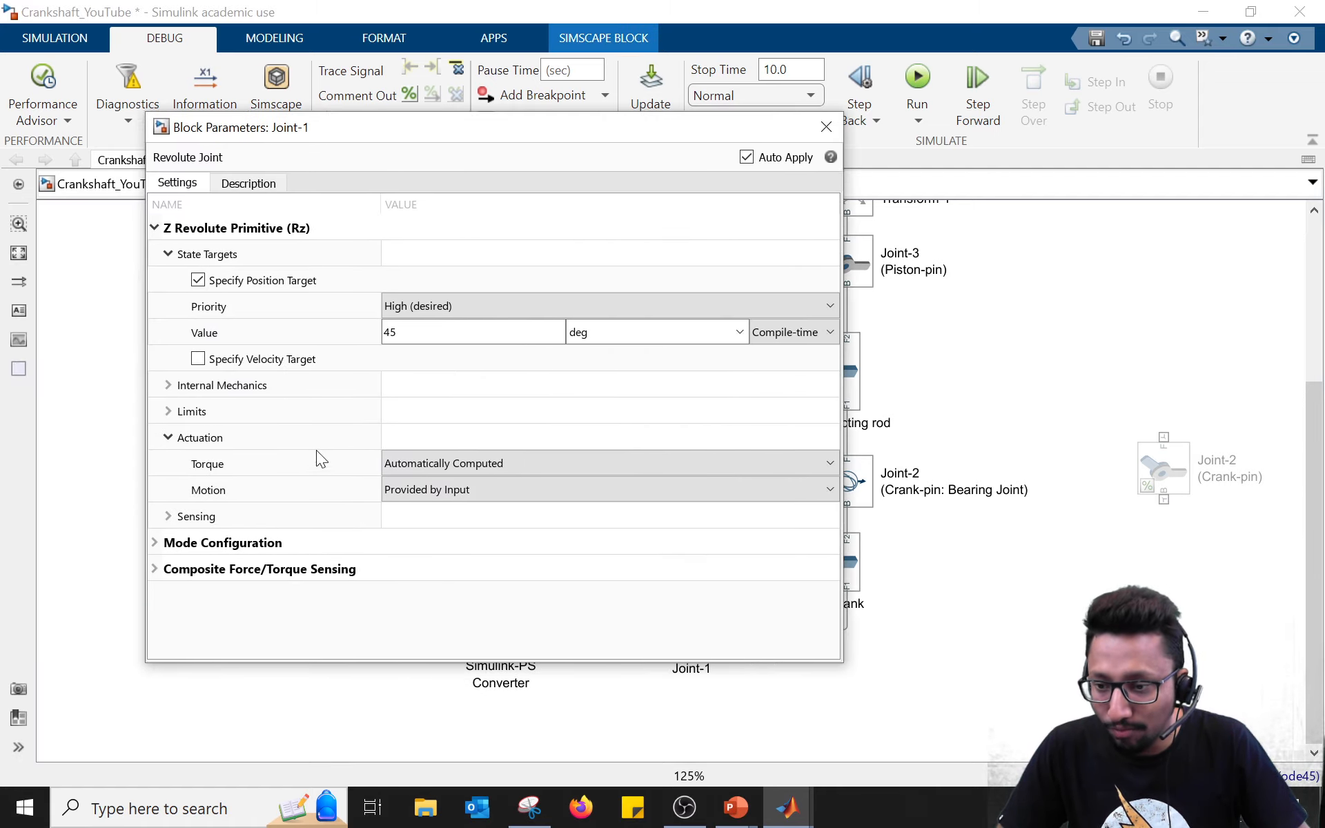
pyautogui.click(411, 460)
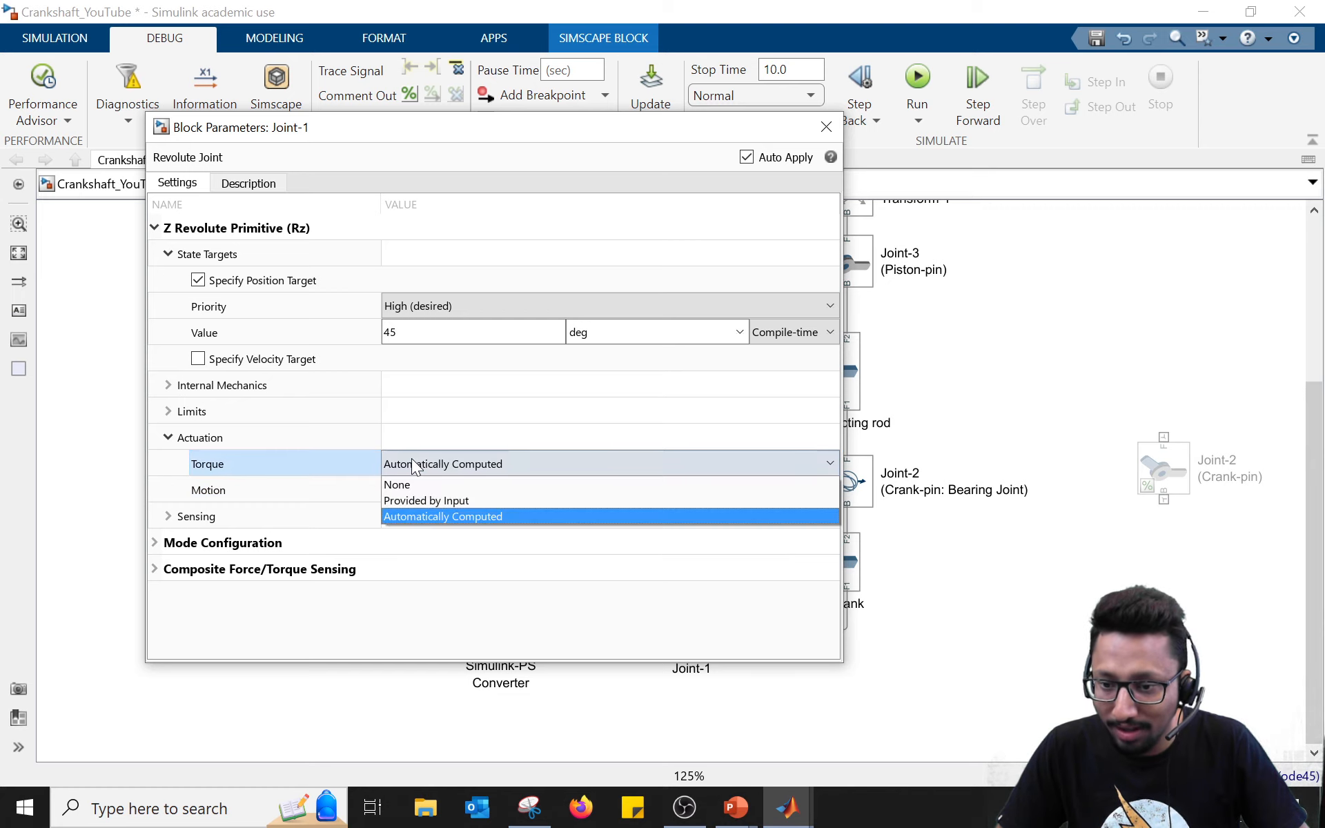
pyautogui.click(417, 500)
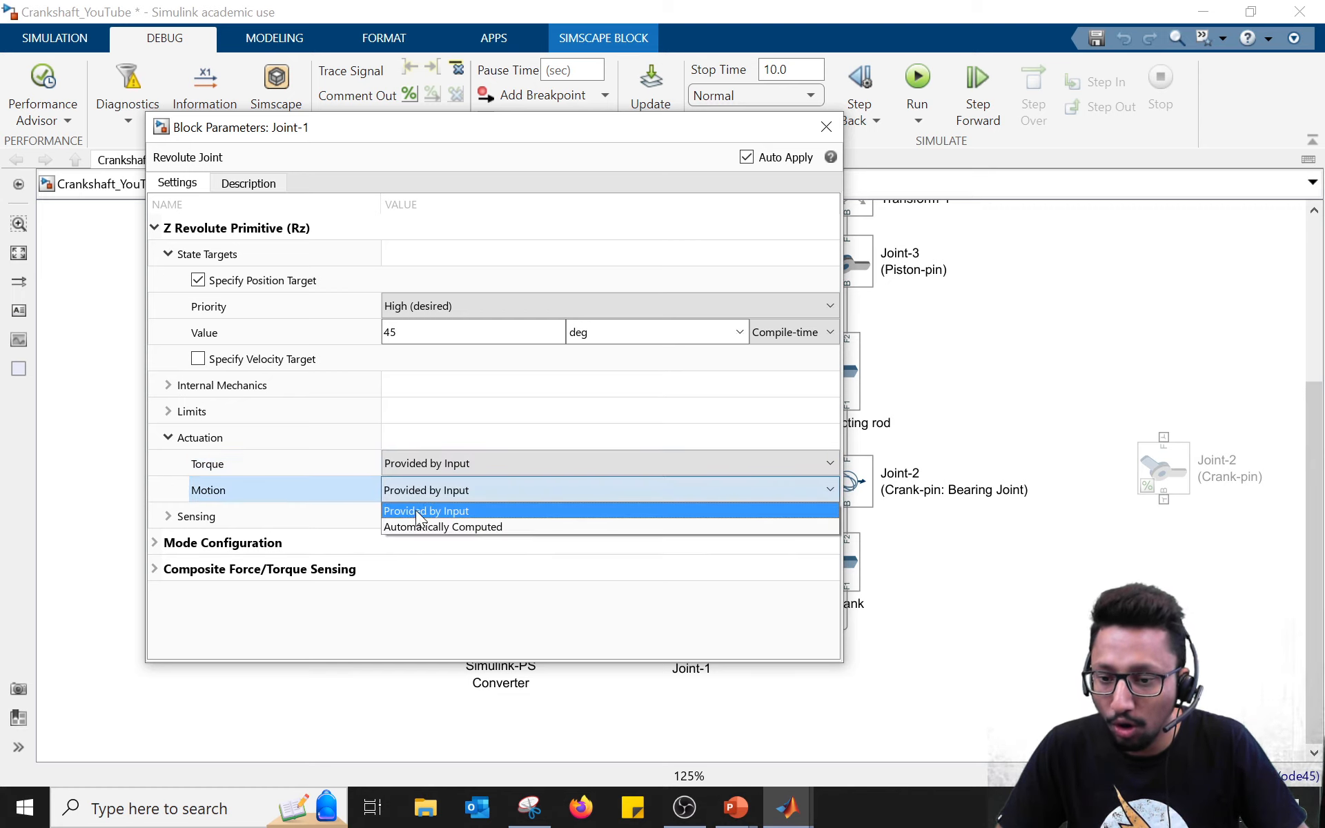
pyautogui.click(420, 524)
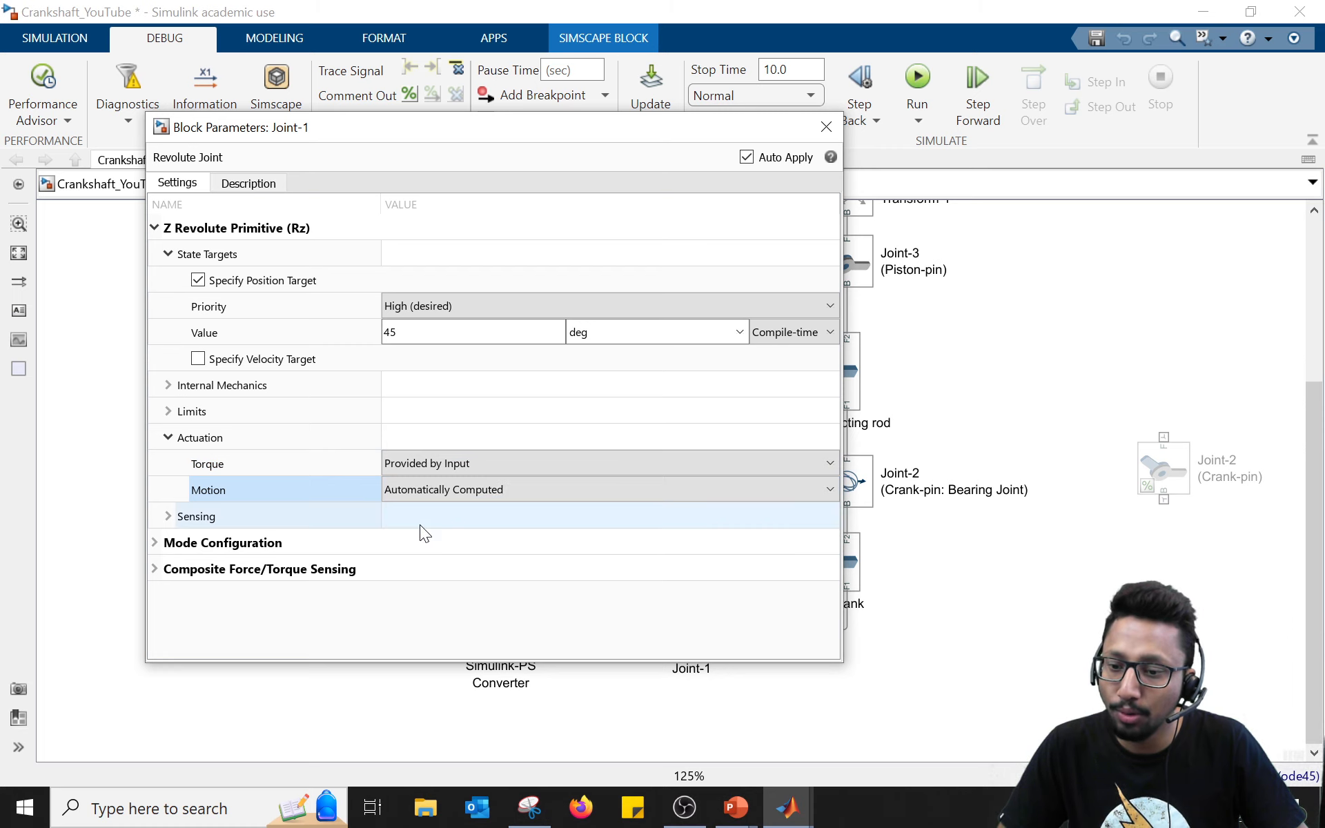
pyautogui.click(825, 127)
pyautogui.click(667, 644)
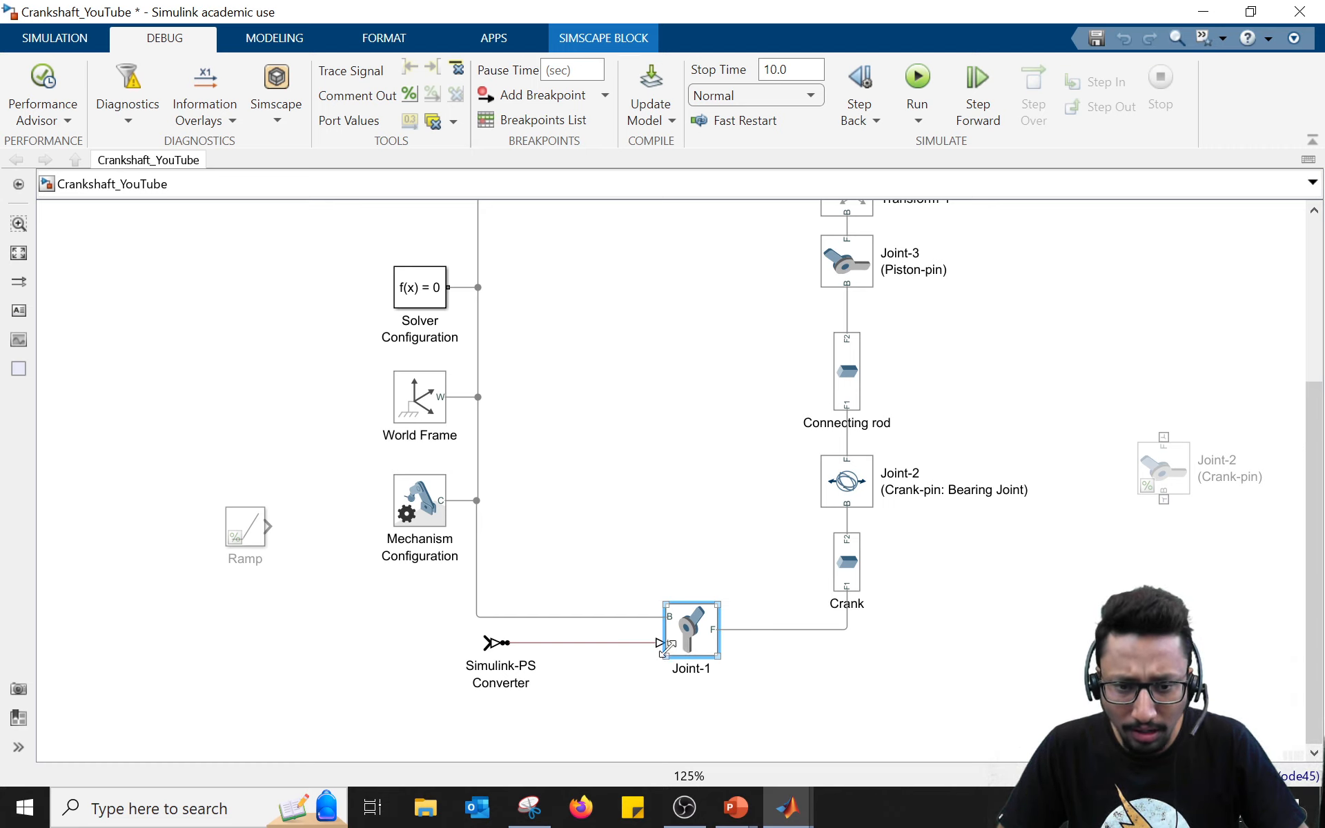
# Step: Add a Simulink Constant block beside the Simulink-PS Converter and set its constant value to -20
pyautogui.moveTo(731, 383); pyautogui.dragTo(718, 335)
pyautogui.scroll(1, 781, 615)
pyautogui.scroll(1, 760, 545)
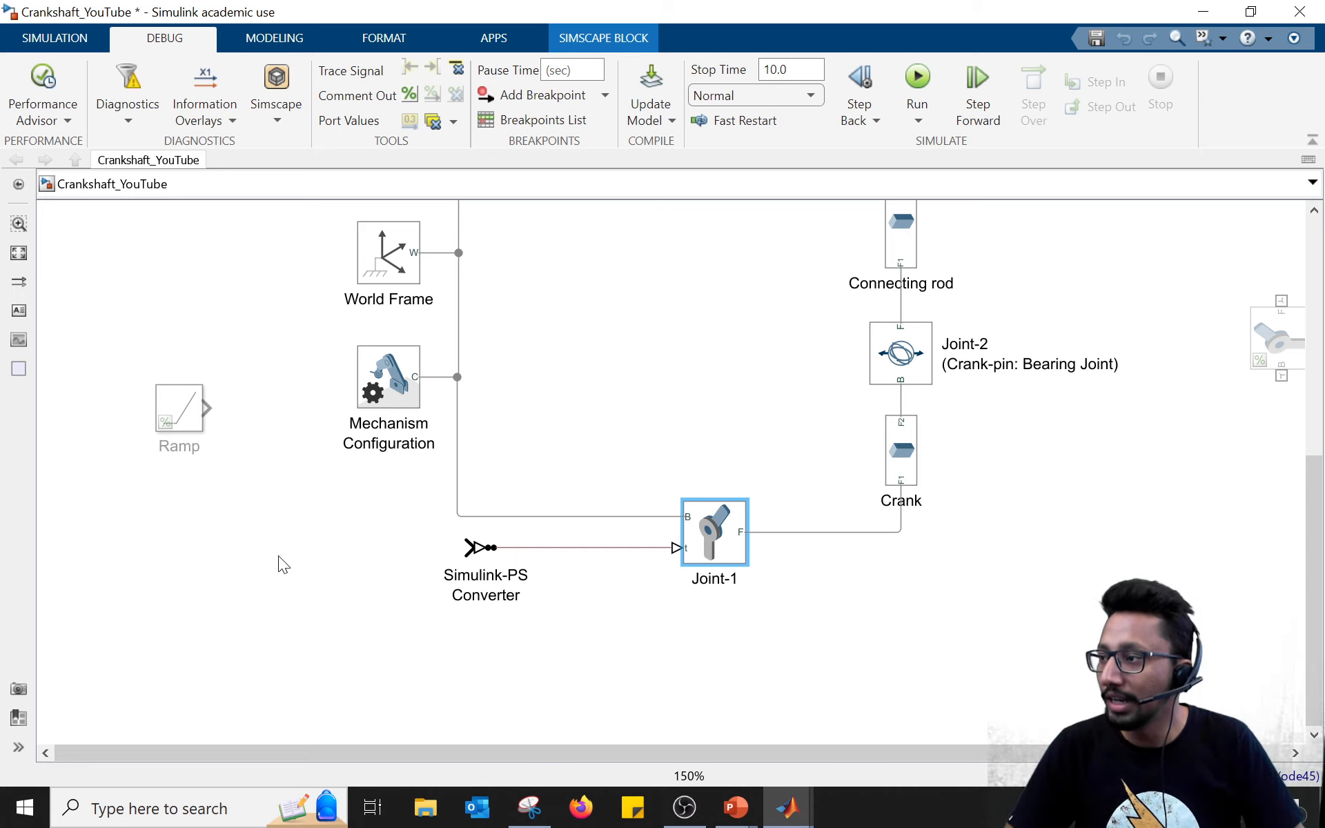
pyautogui.click(299, 557)
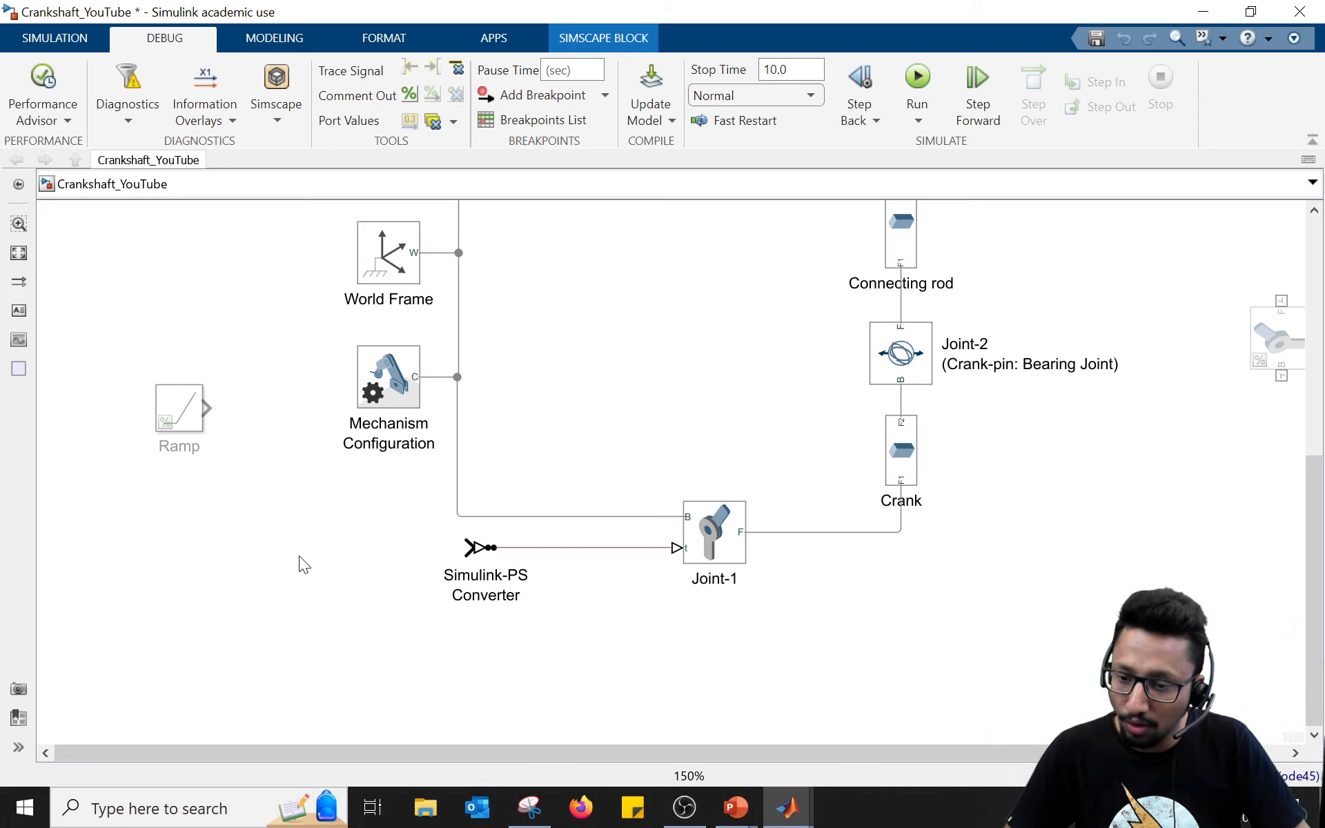
pyautogui.doubleClick(263, 550)
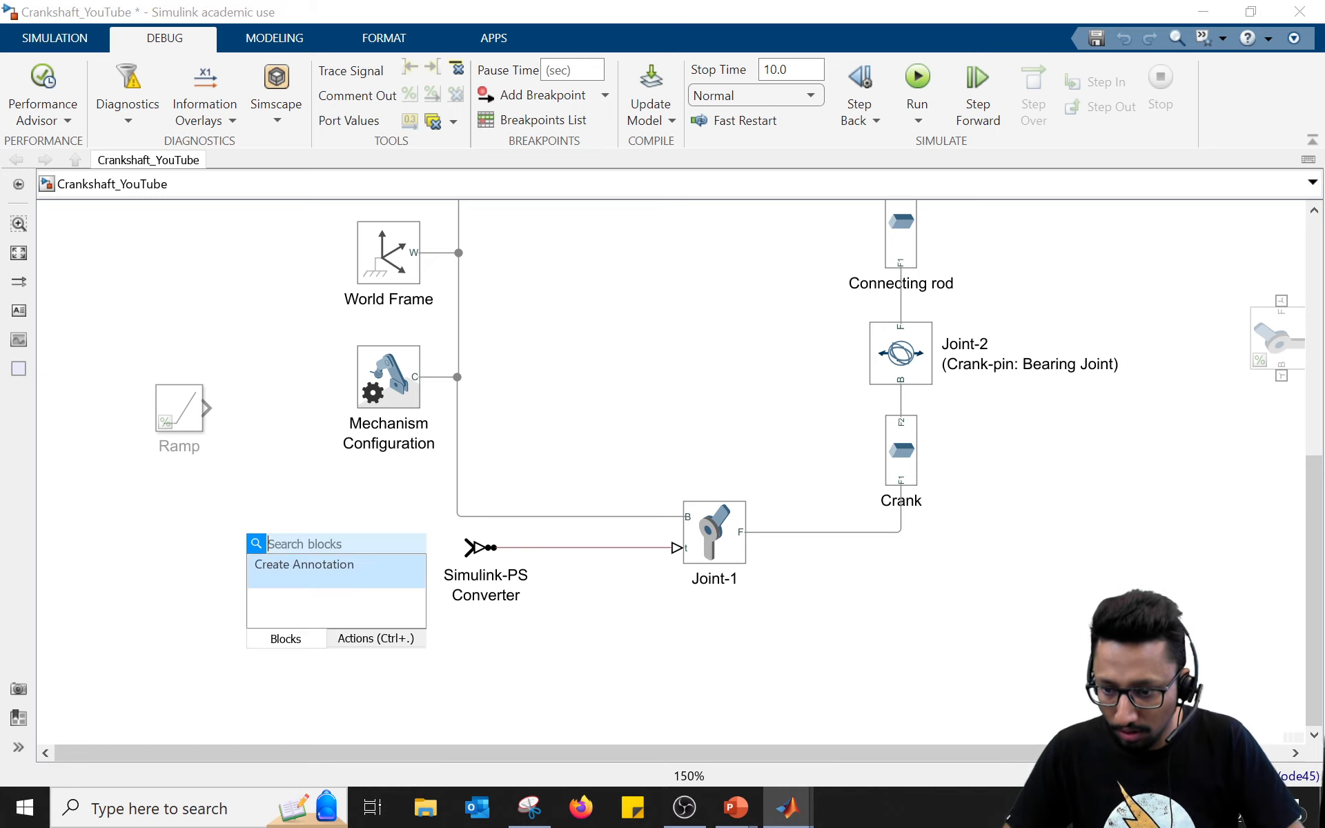
pyautogui.write('con')
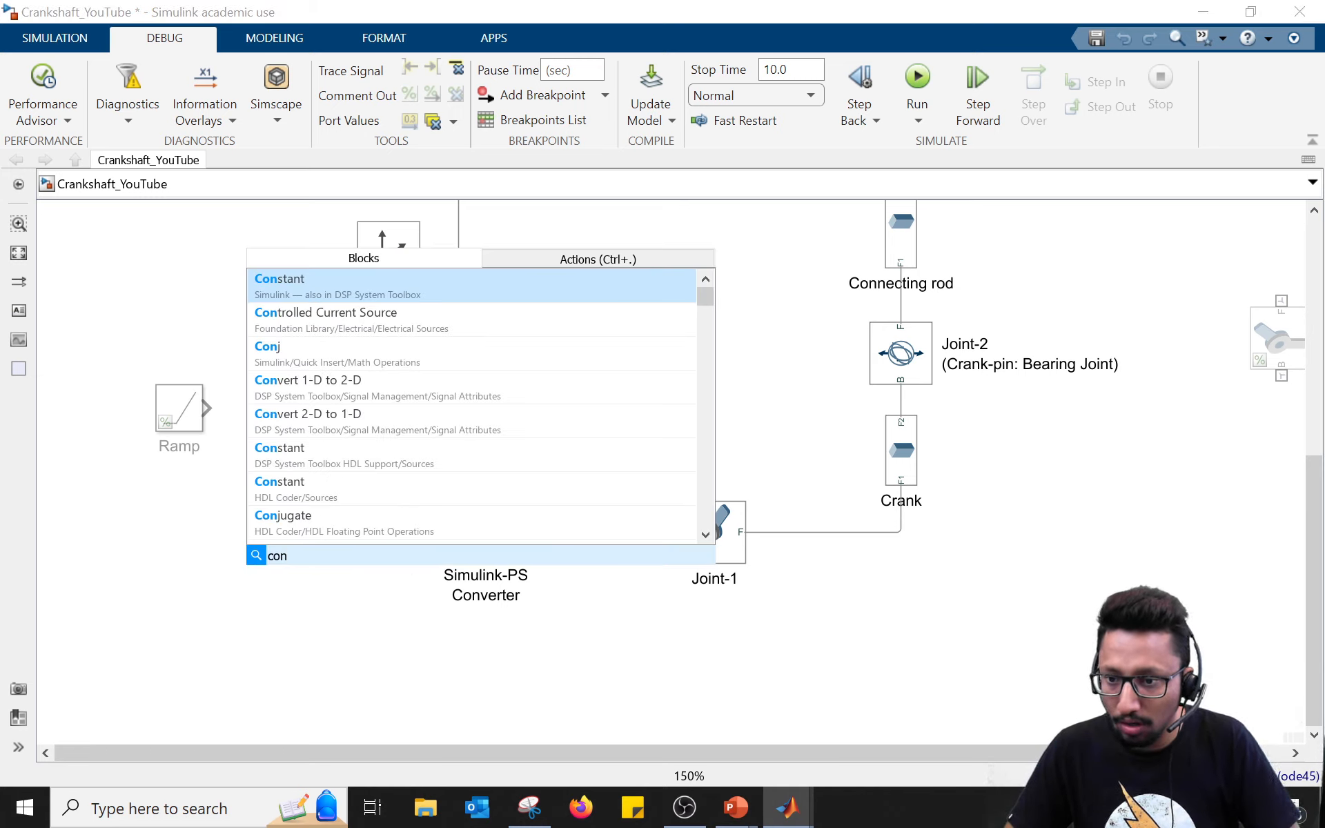
pyautogui.press('Return')
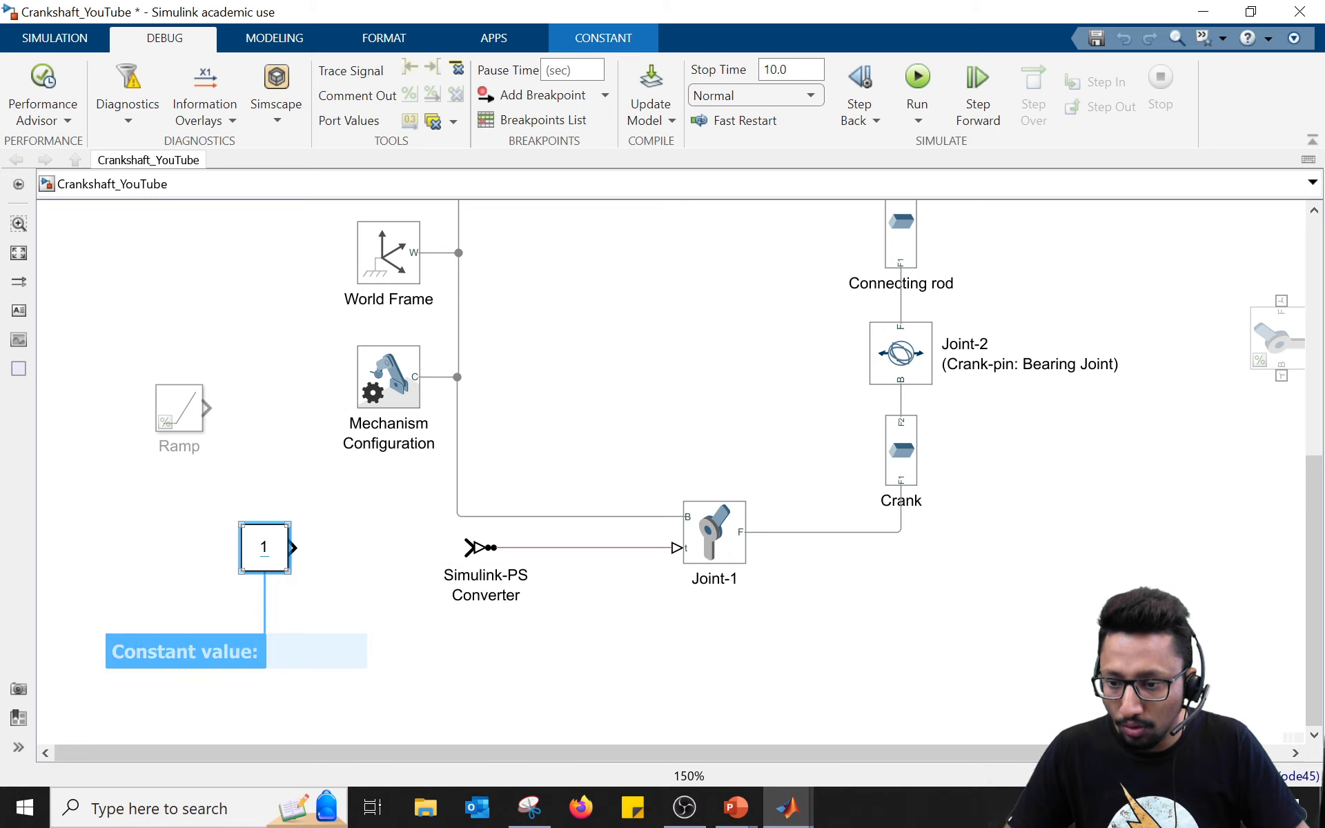
pyautogui.doubleClick(263, 551)
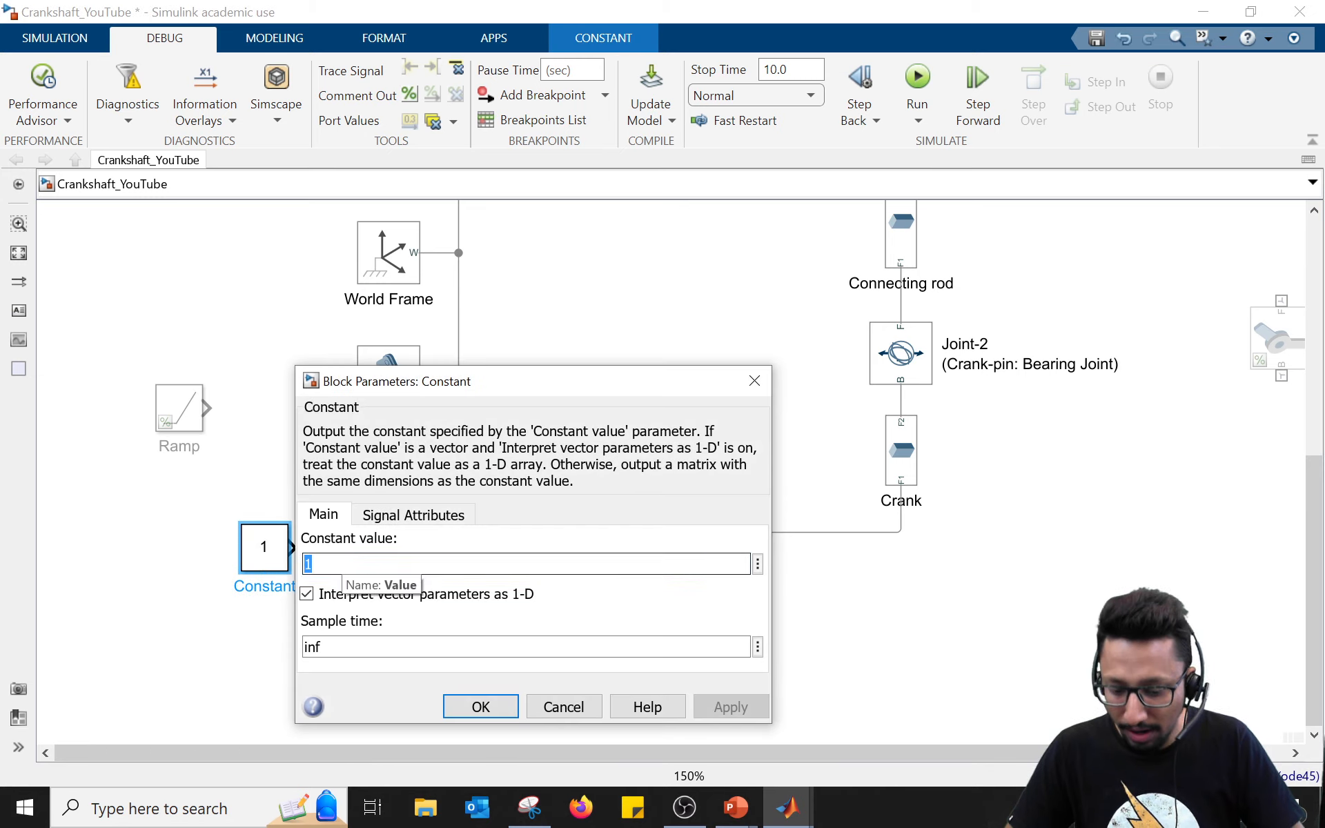
pyautogui.write('-20')
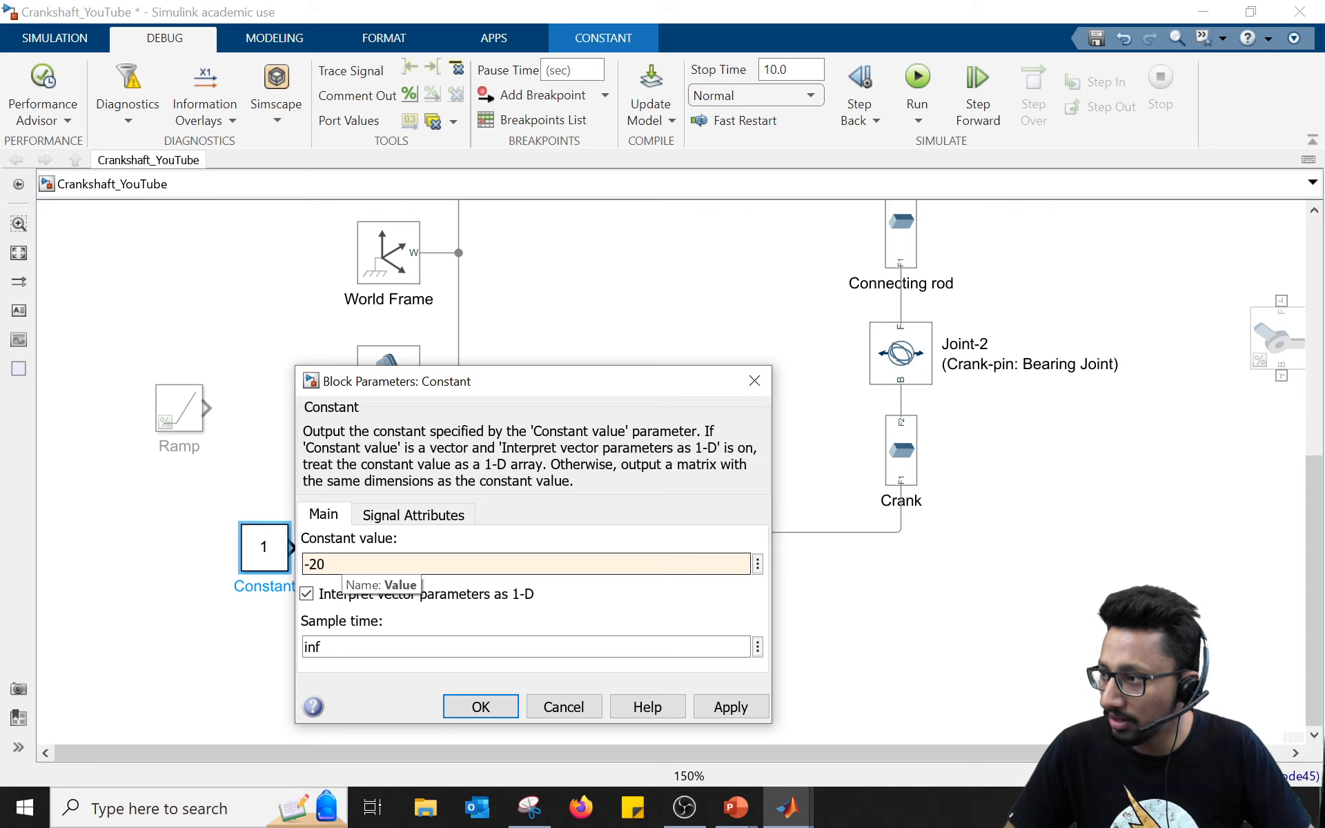
pyautogui.click(476, 706)
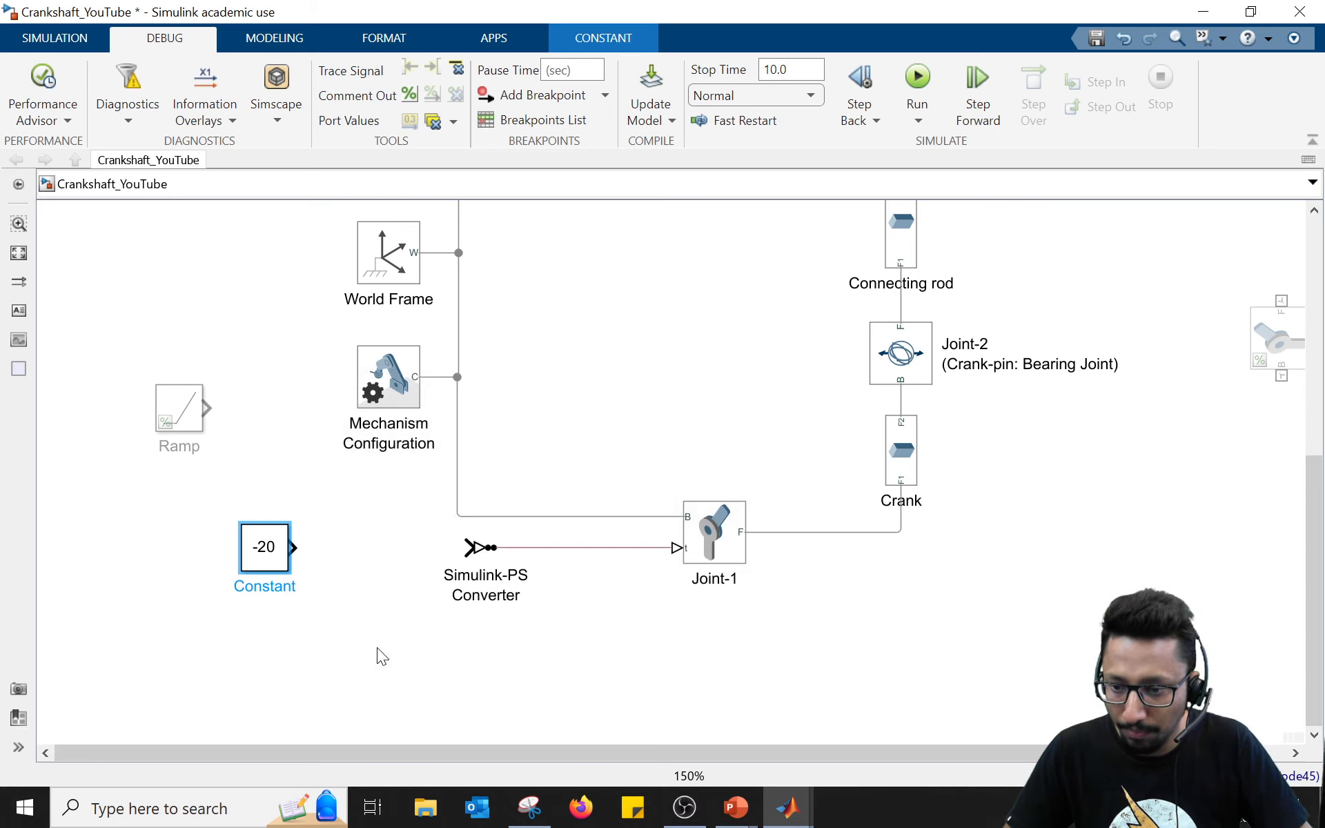
# Step: Align the Constant block with the Simulink-PS Converter and connect its output to the converter's input
pyautogui.moveTo(283, 554); pyautogui.dragTo(329, 554)
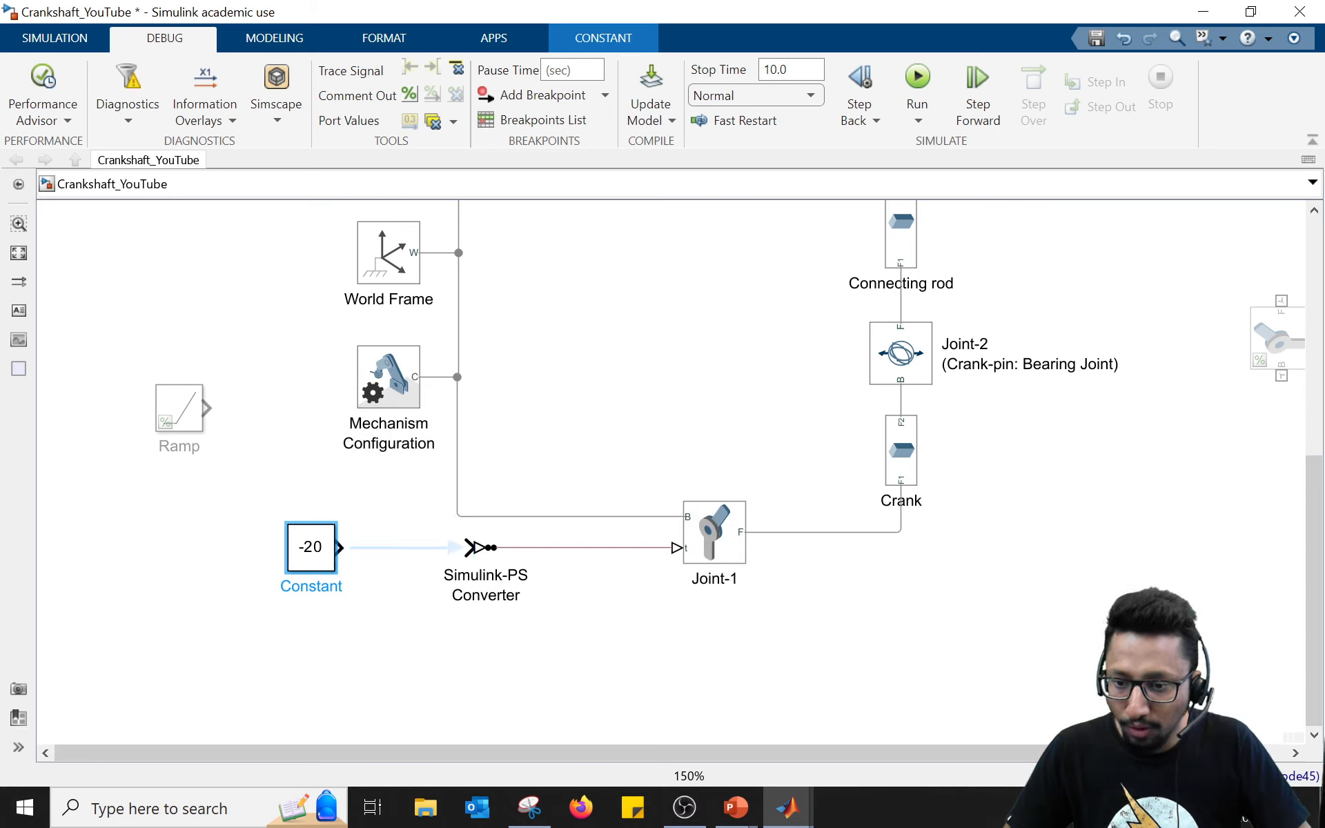
pyautogui.click(386, 549)
pyautogui.click(394, 627)
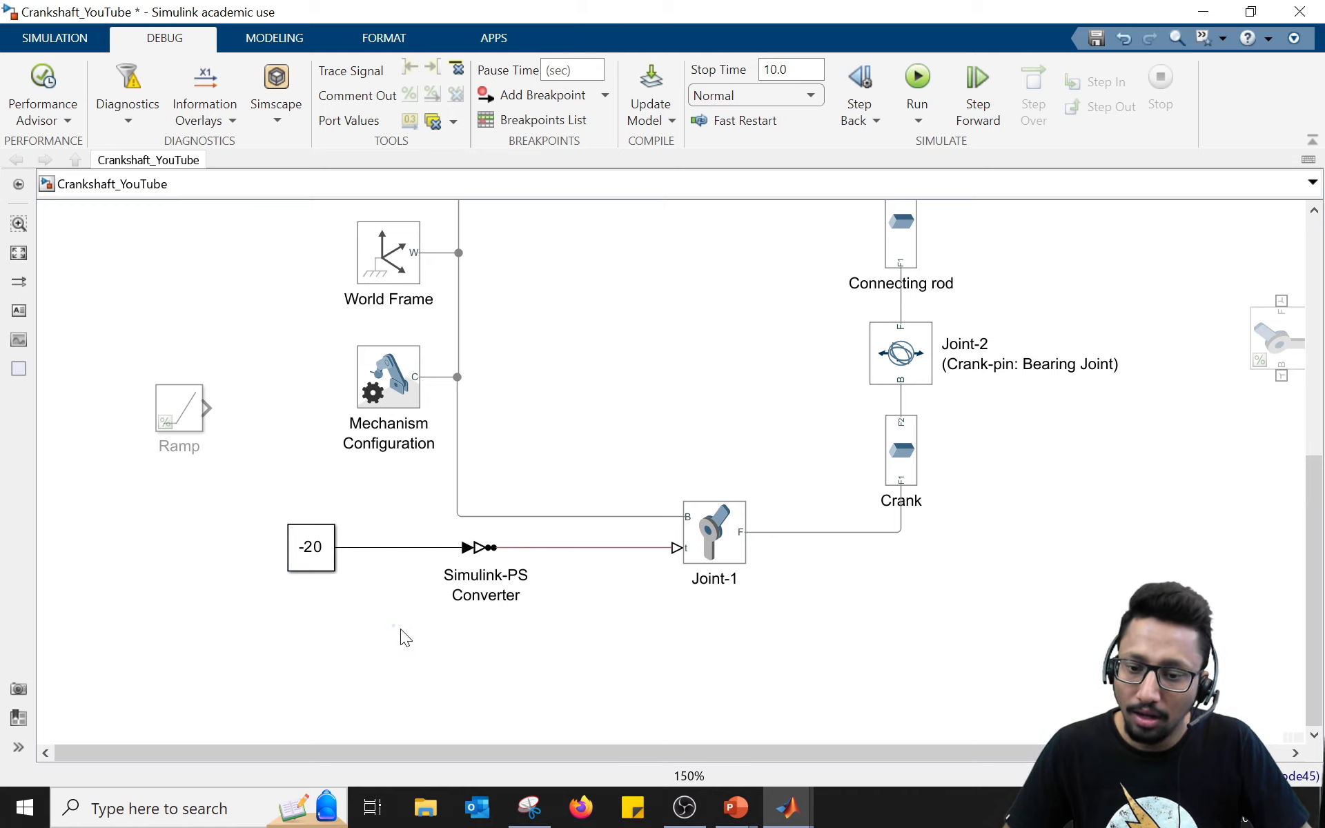
pyautogui.click(492, 548)
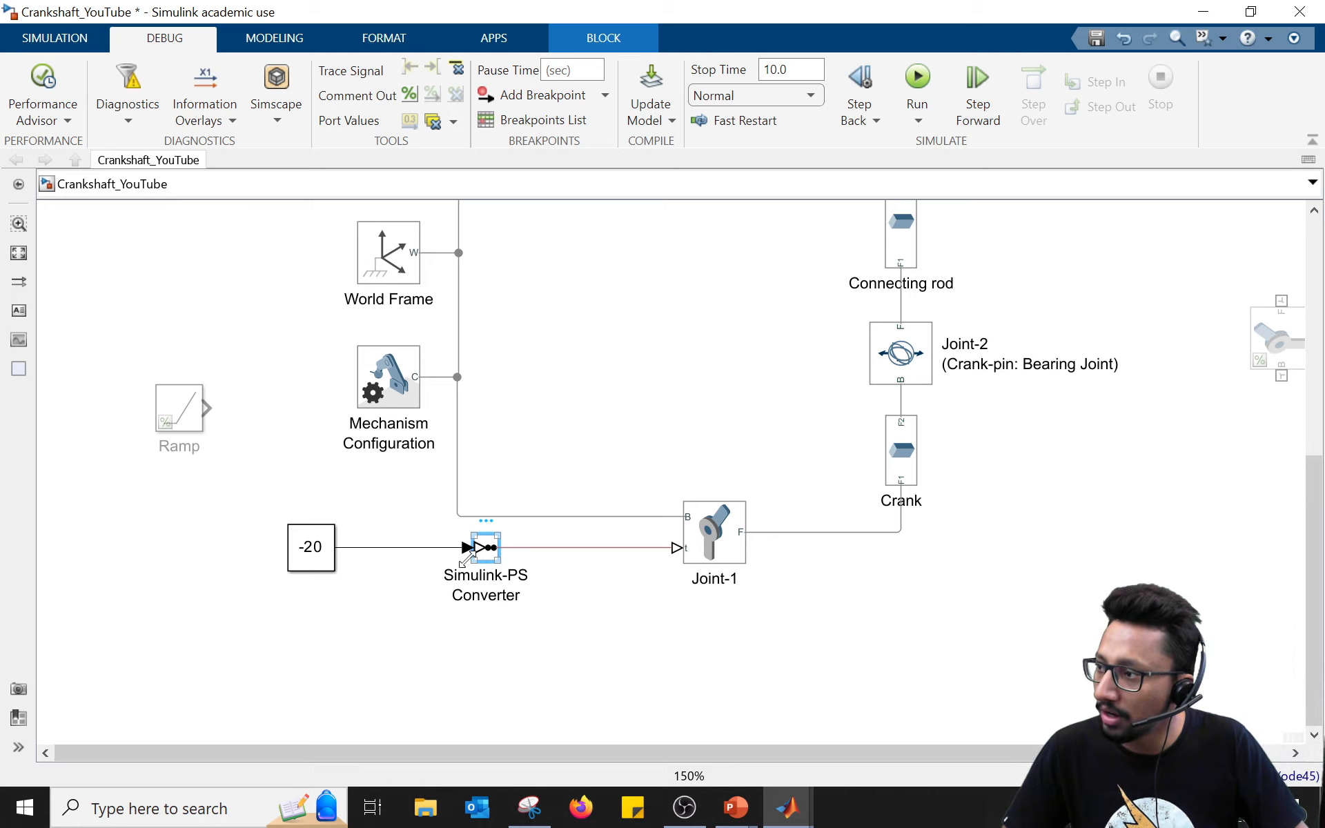
pyautogui.click(599, 657)
# Step: Run the simulation of the crankshaft model with the constant torque input
pyautogui.click(908, 87)
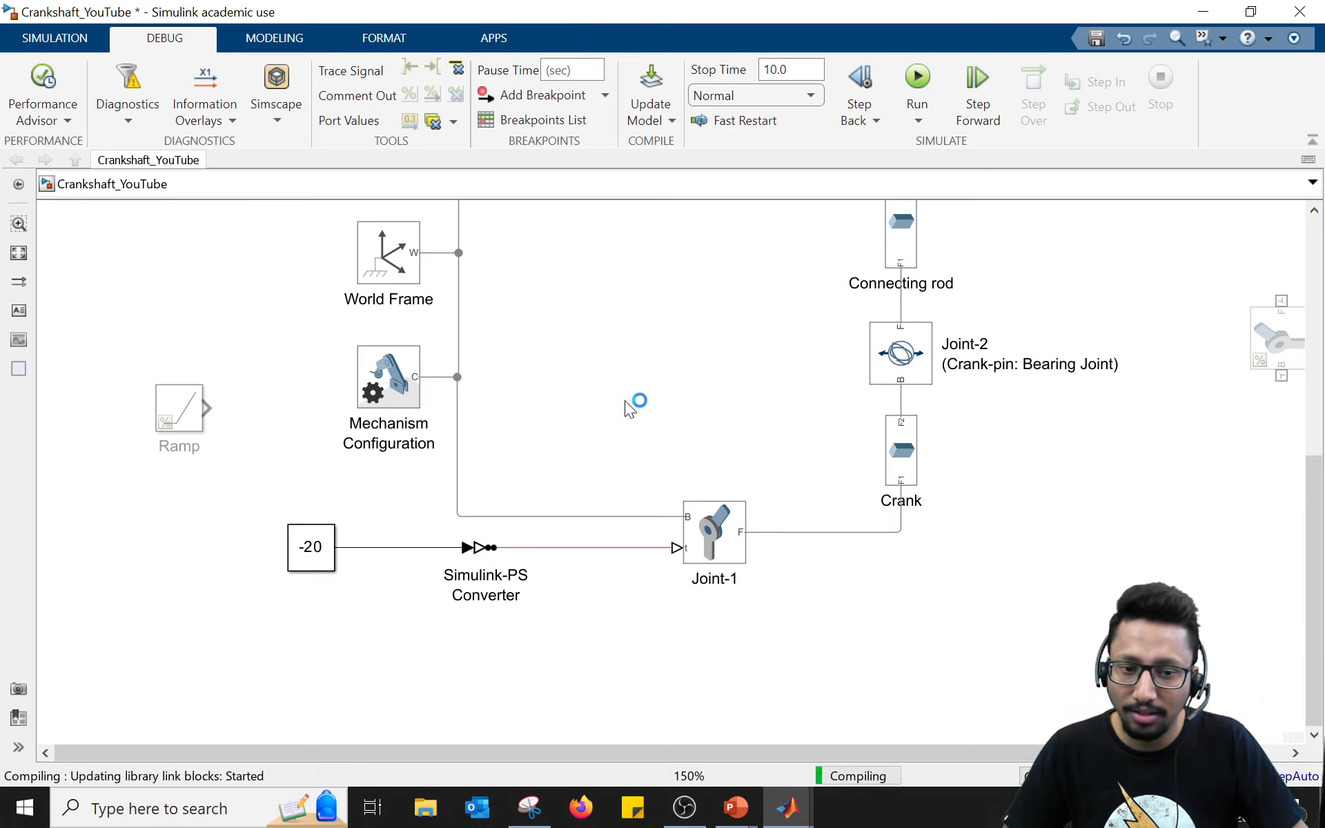
pyautogui.scroll(-2, 619, 408)
pyautogui.moveTo(642, 342); pyautogui.dragTo(621, 532)
pyautogui.scroll(-2, 624, 429)
pyautogui.scroll(1, 624, 429)
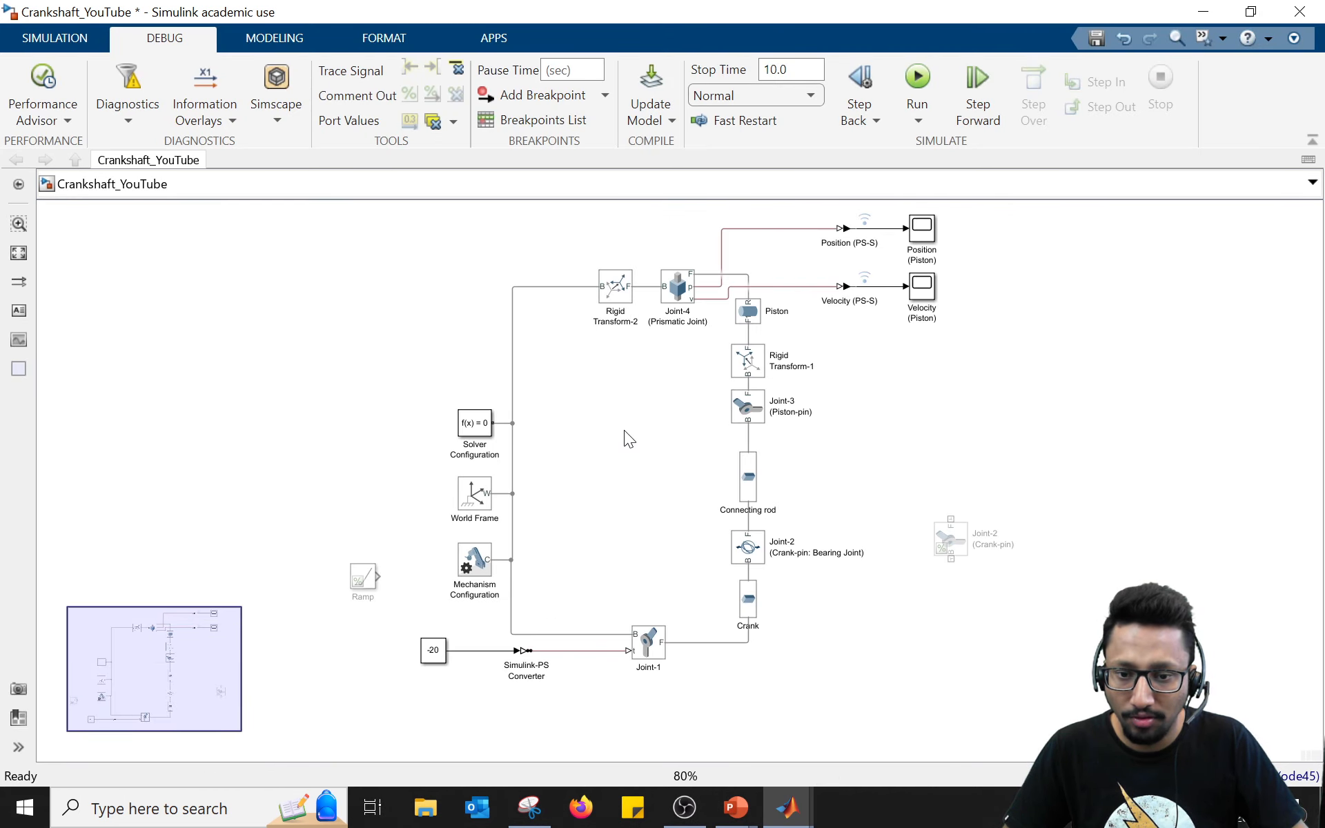
pyautogui.moveTo(654, 411); pyautogui.dragTo(640, 432)
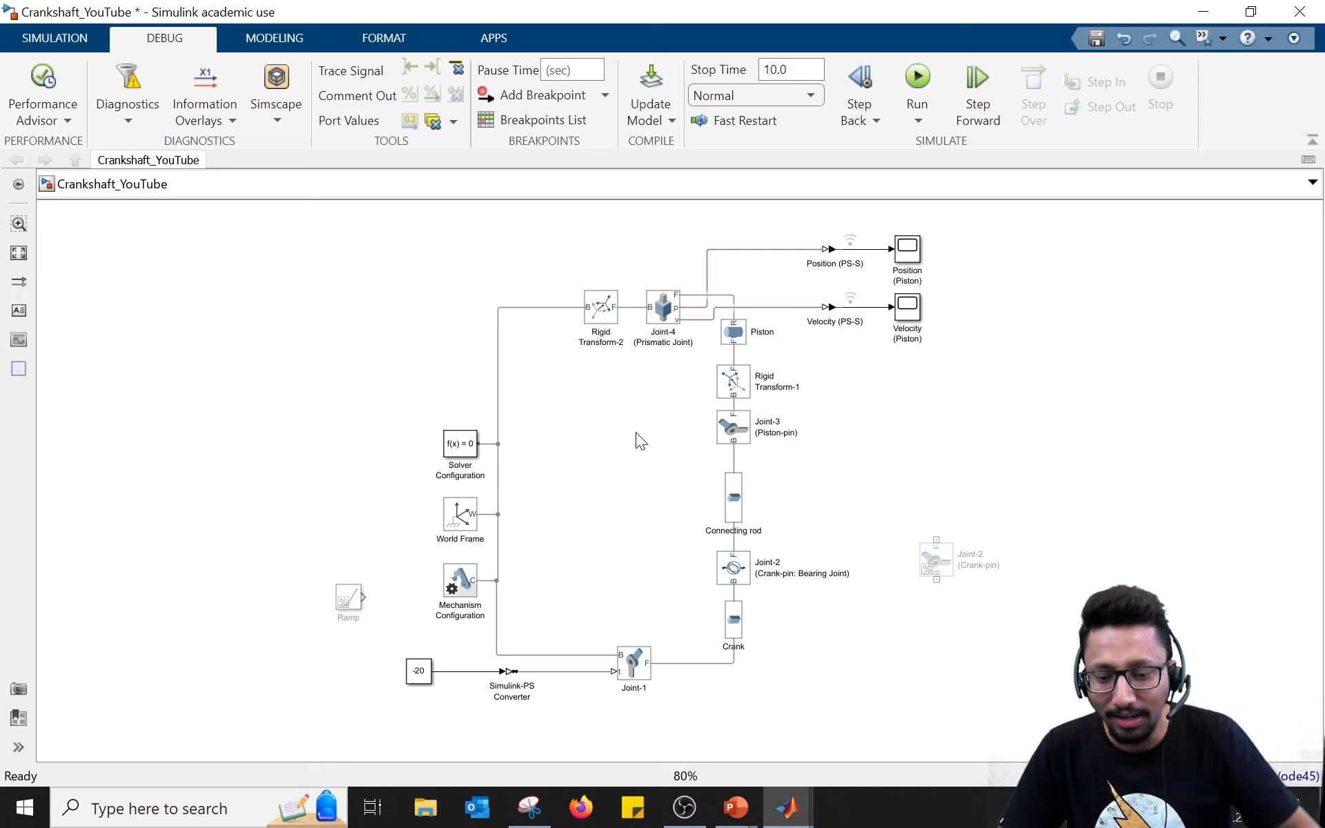
# Step: Switch to Mechanics Explorer and play the crankshaft animation from the start
pyautogui.moveTo(788, 808)
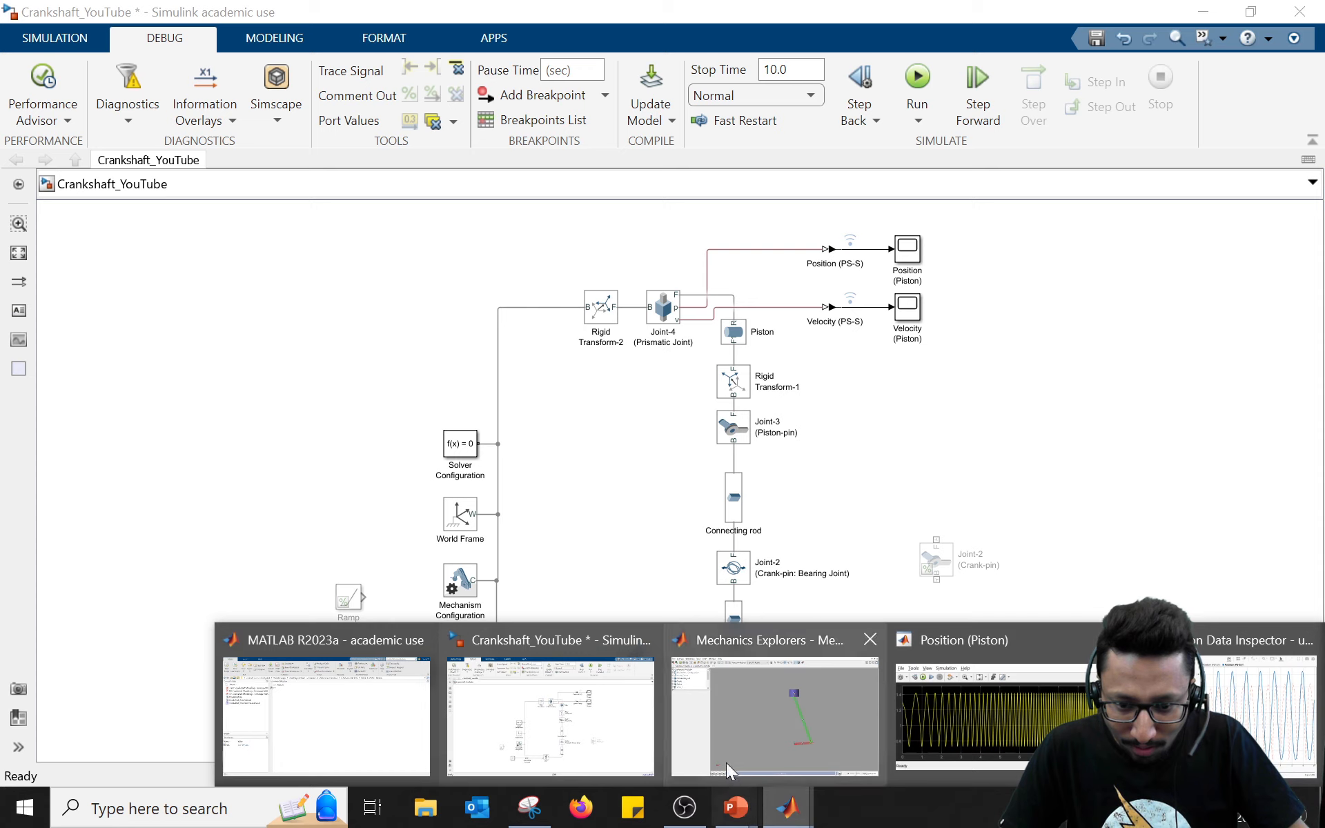
pyautogui.click(831, 726)
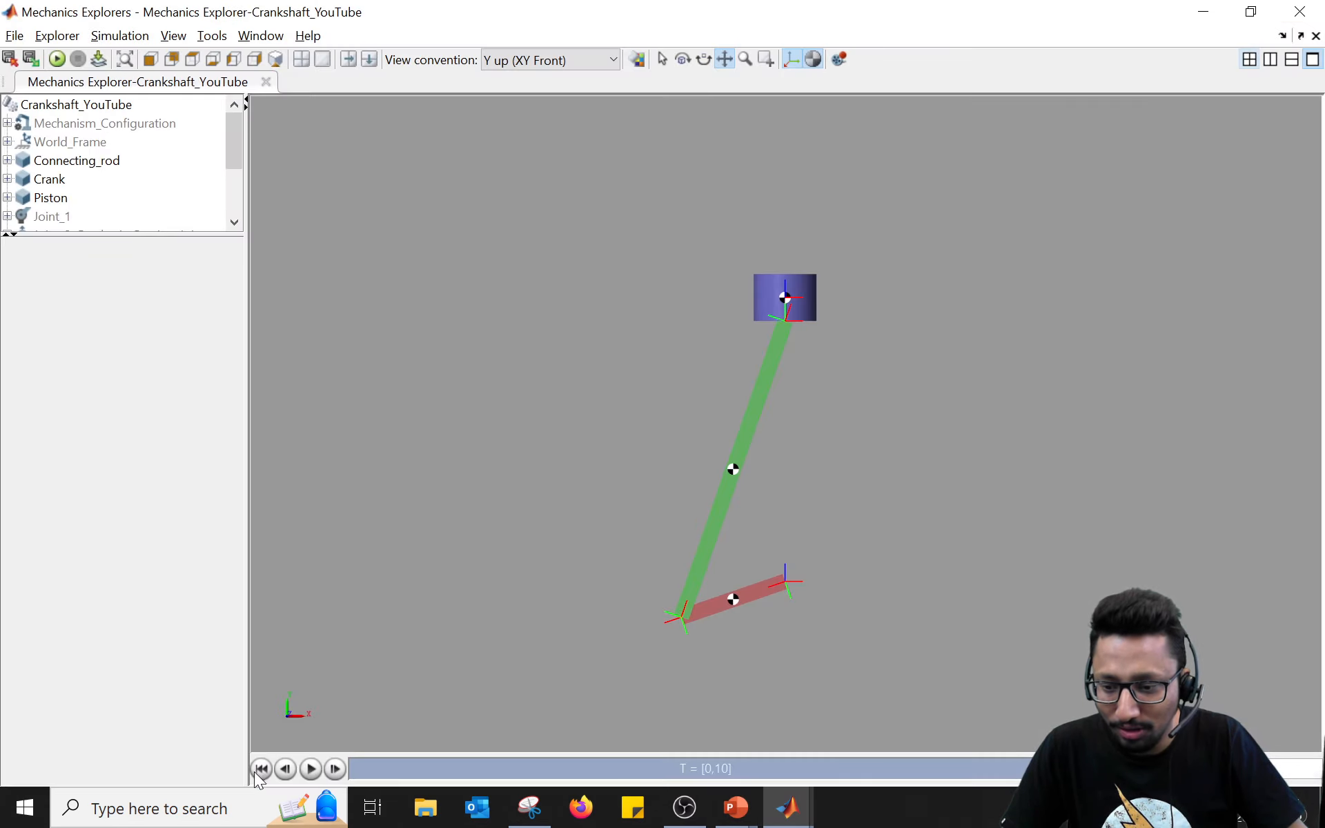
pyautogui.click(255, 772)
pyautogui.click(310, 768)
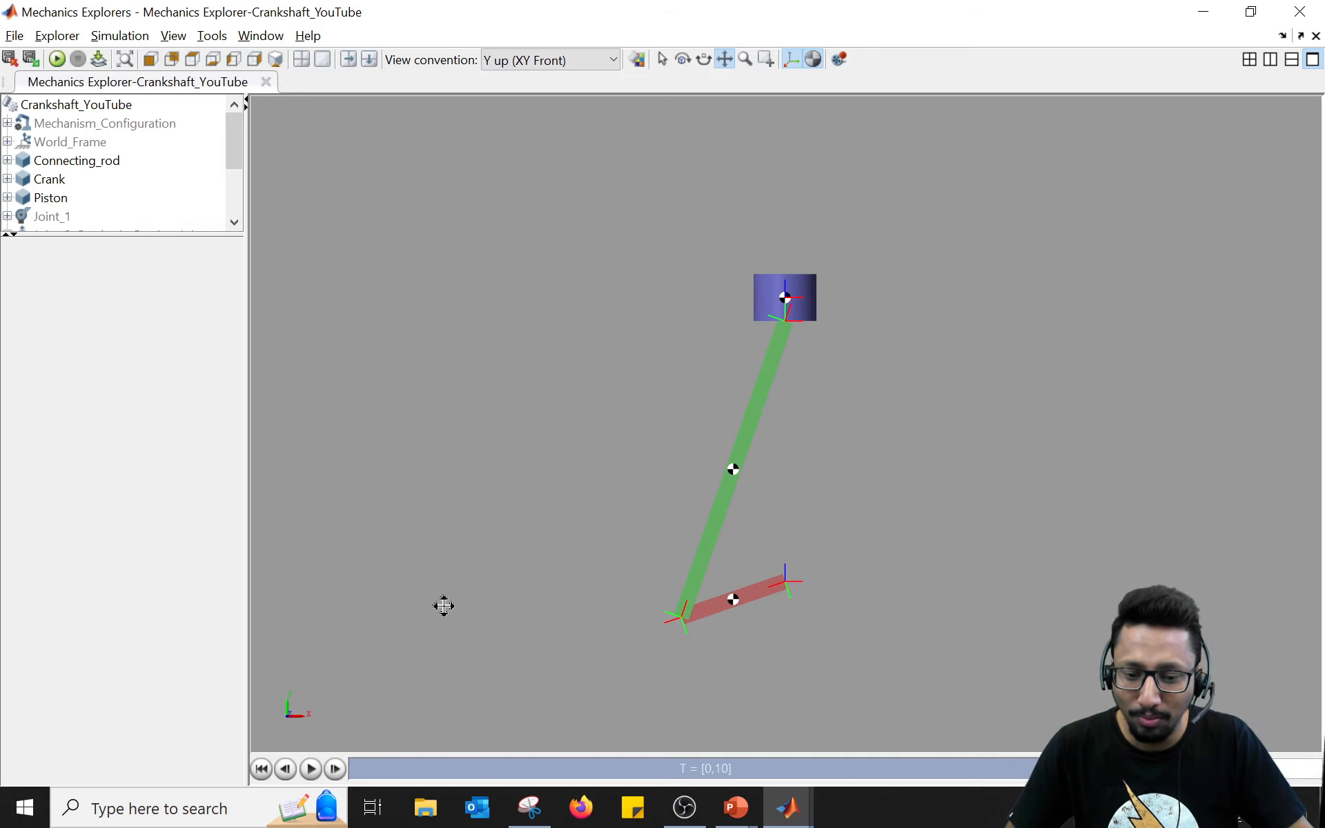
# Step: Switch back to the Simulink model and show the piston's Position and Velocity scopes side by side
pyautogui.click(786, 817)
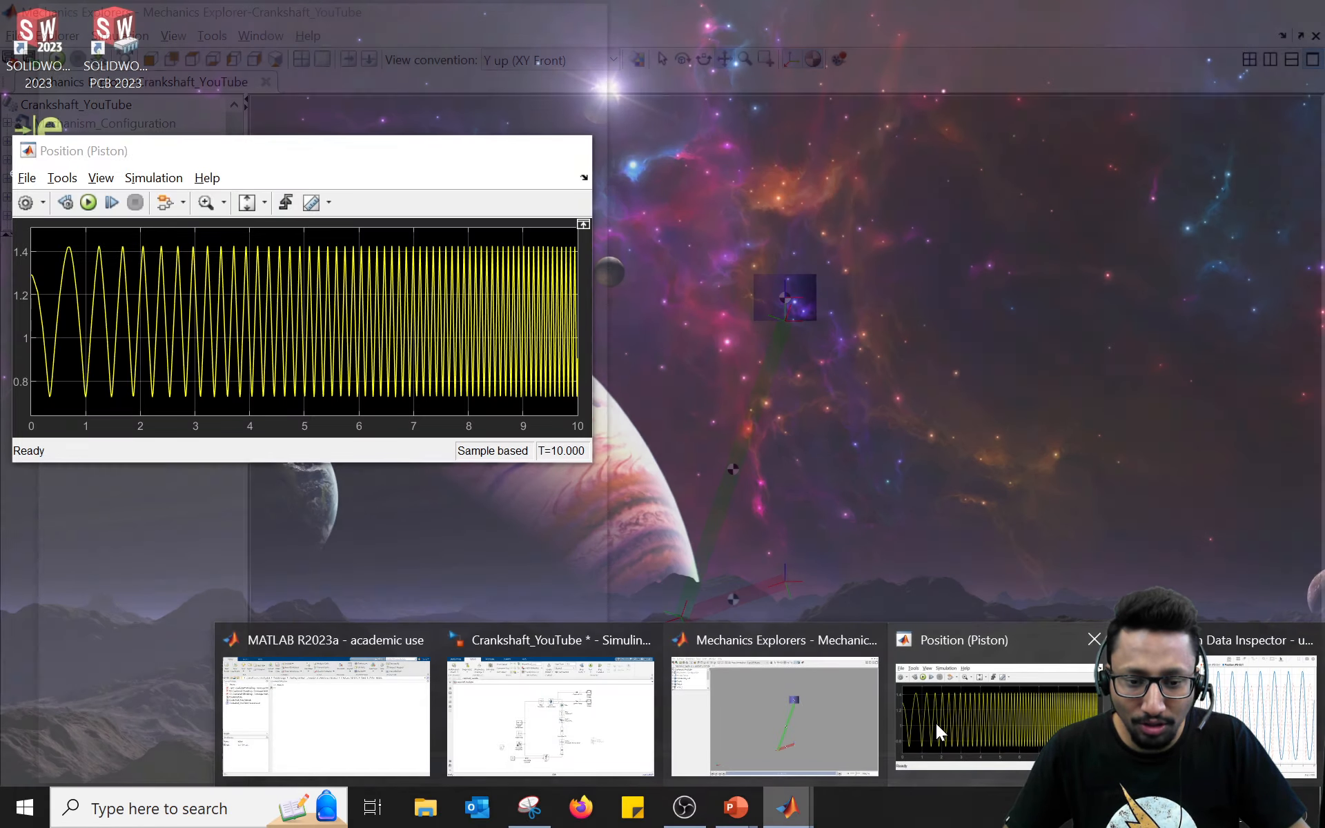
pyautogui.click(936, 724)
pyautogui.click(1200, 12)
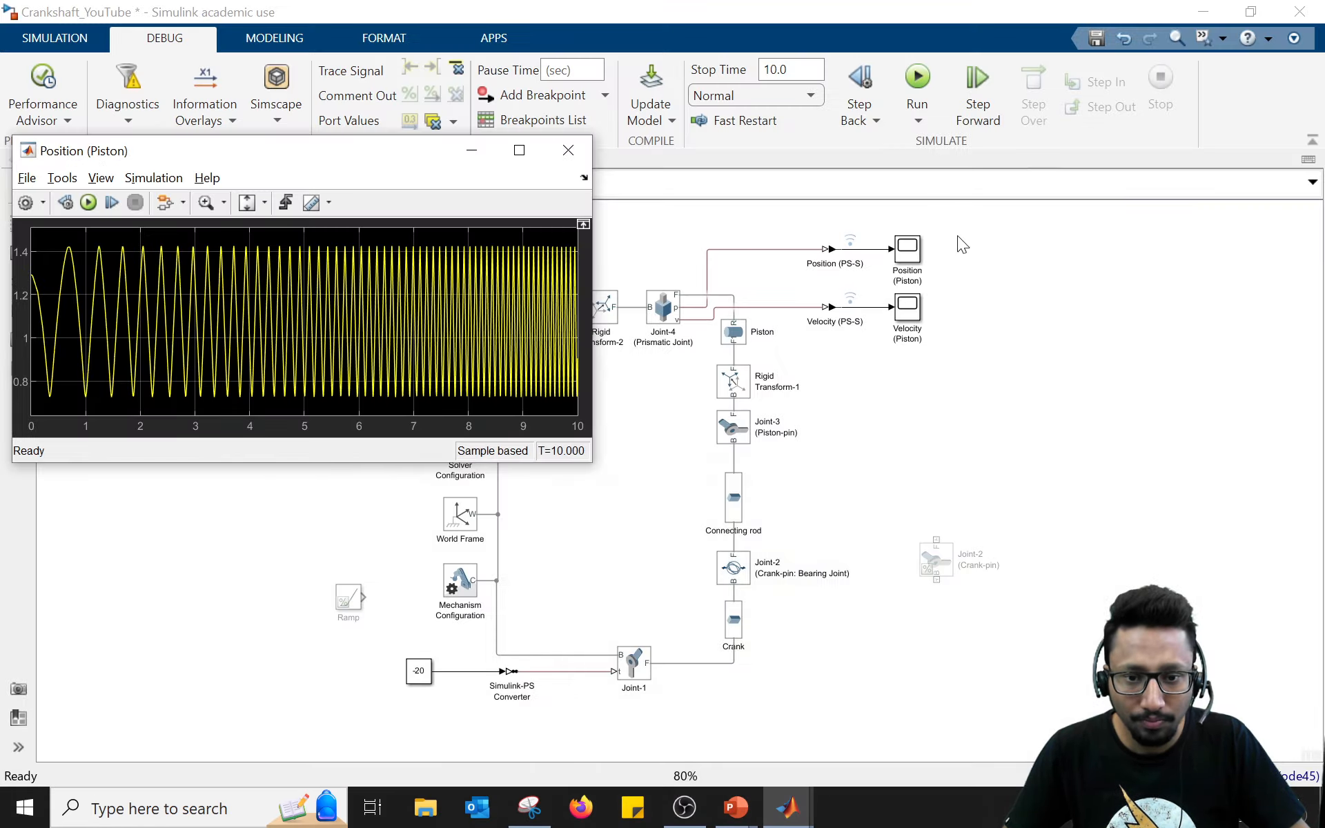
pyautogui.doubleClick(912, 312)
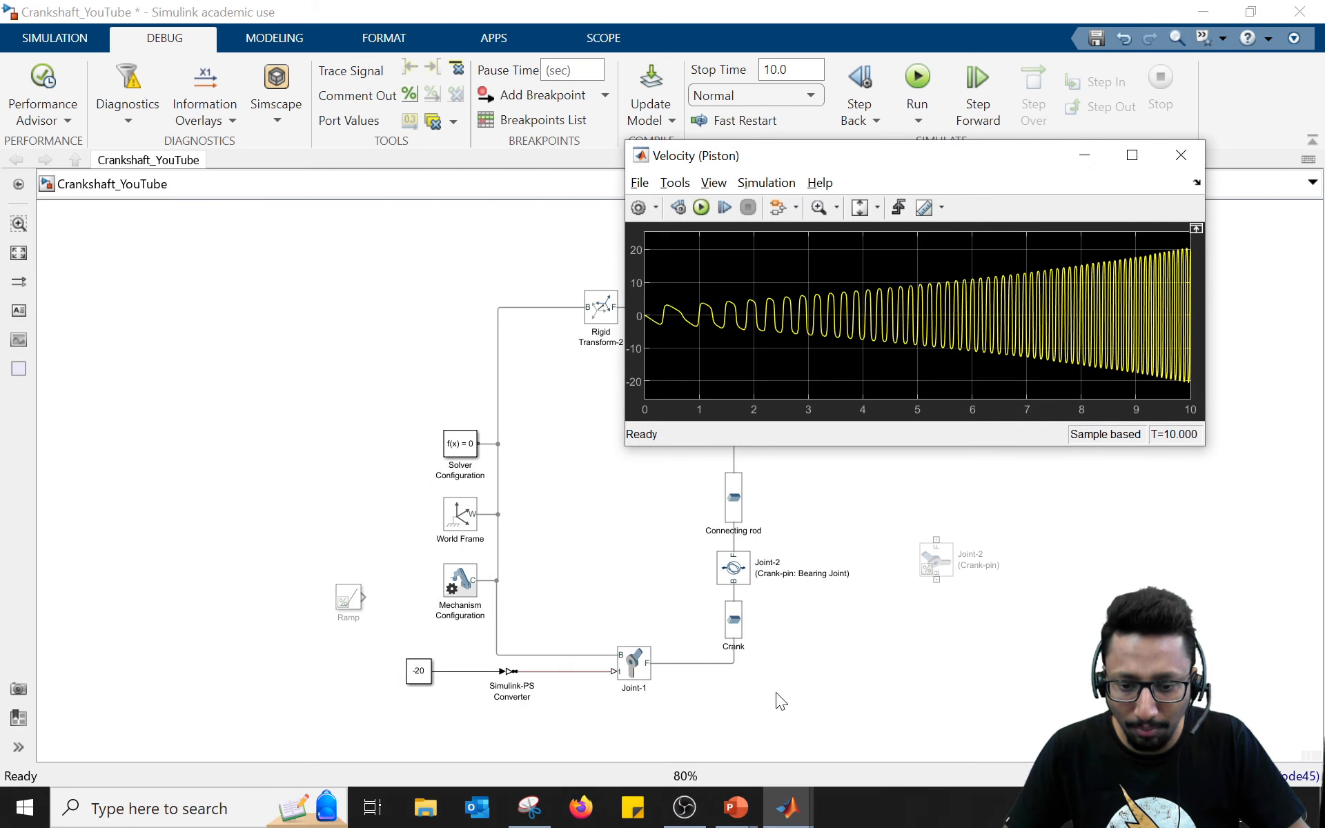
pyautogui.moveTo(746, 820)
pyautogui.moveTo(787, 807)
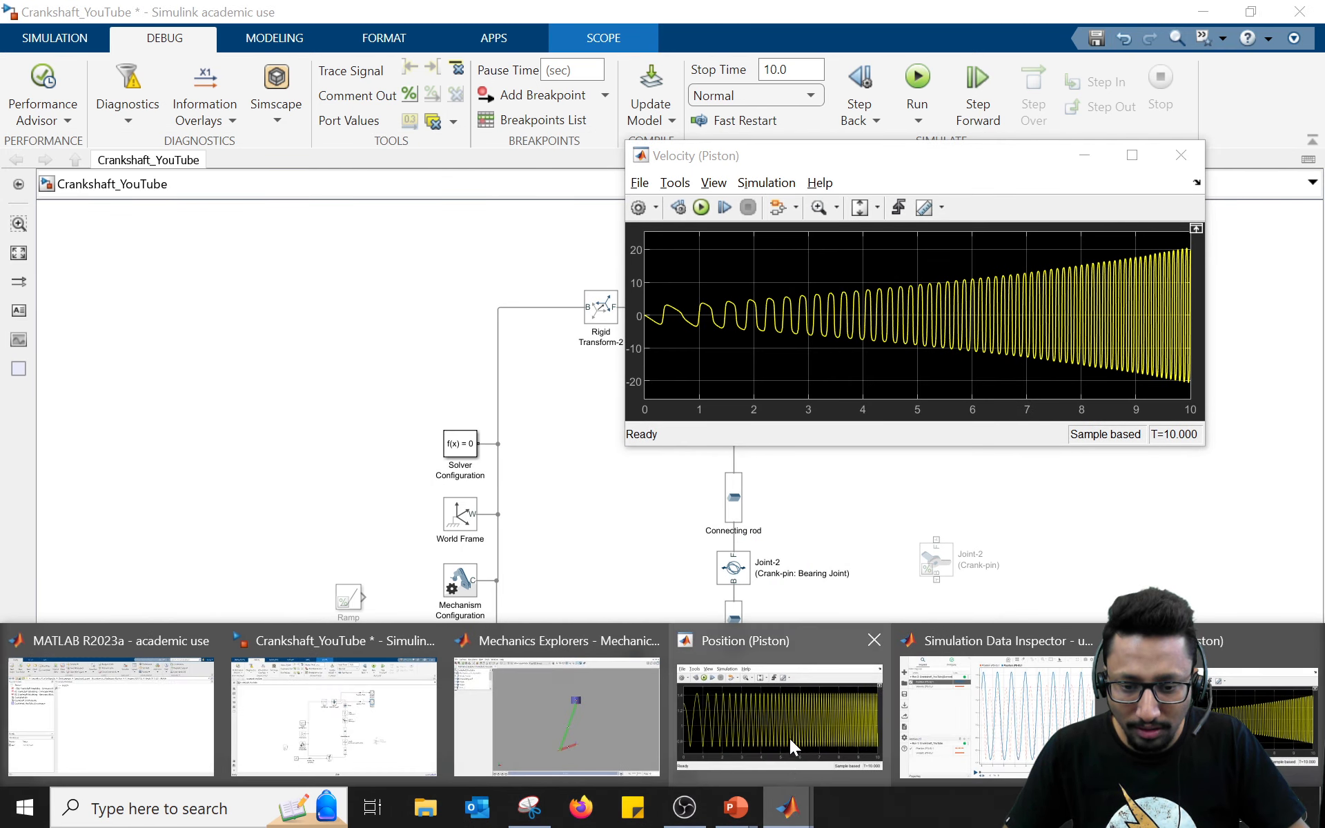
pyautogui.click(790, 737)
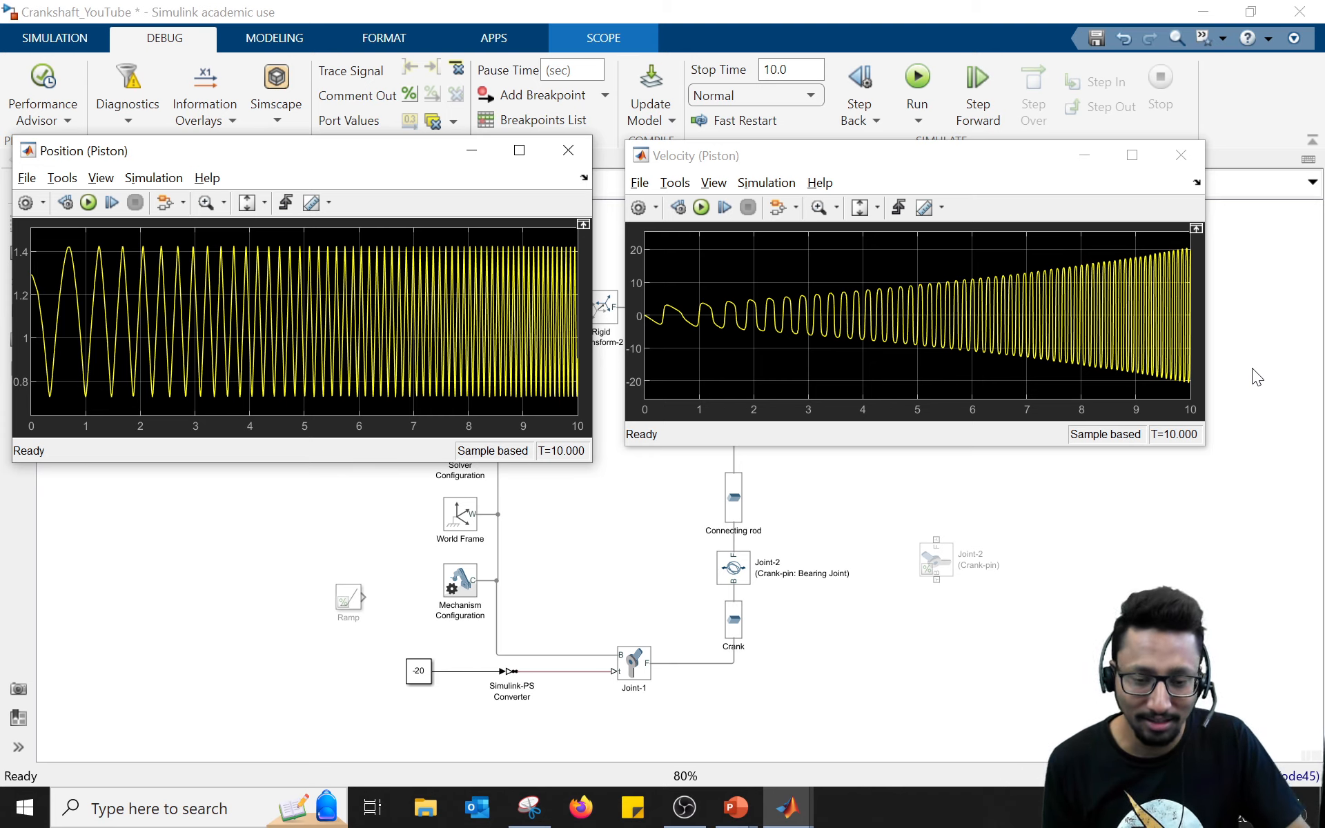
# Step: In the Simulation Data Inspector, add Run 2's Position signal to the plot of the Run 1 and Run 3 positions
pyautogui.moveTo(791, 821)
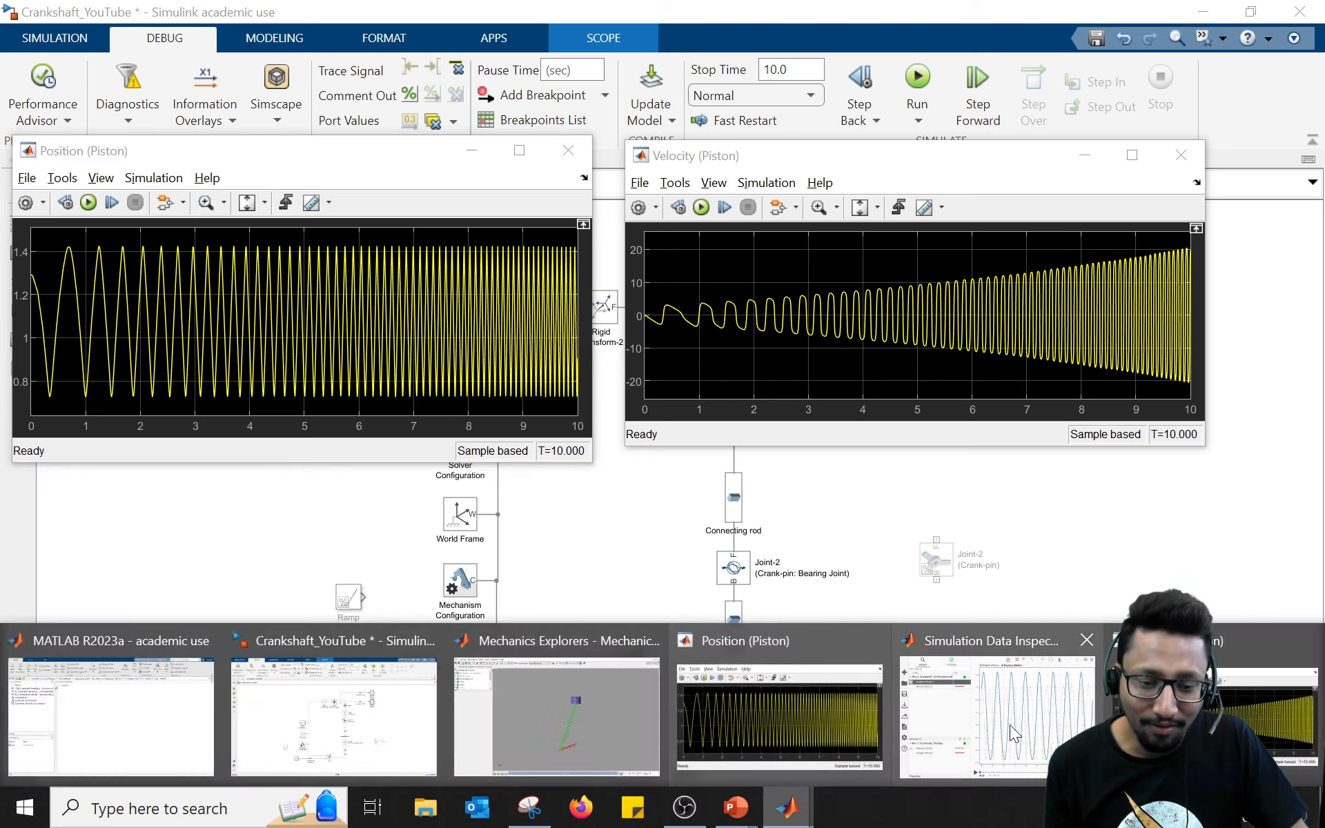
pyautogui.click(1004, 714)
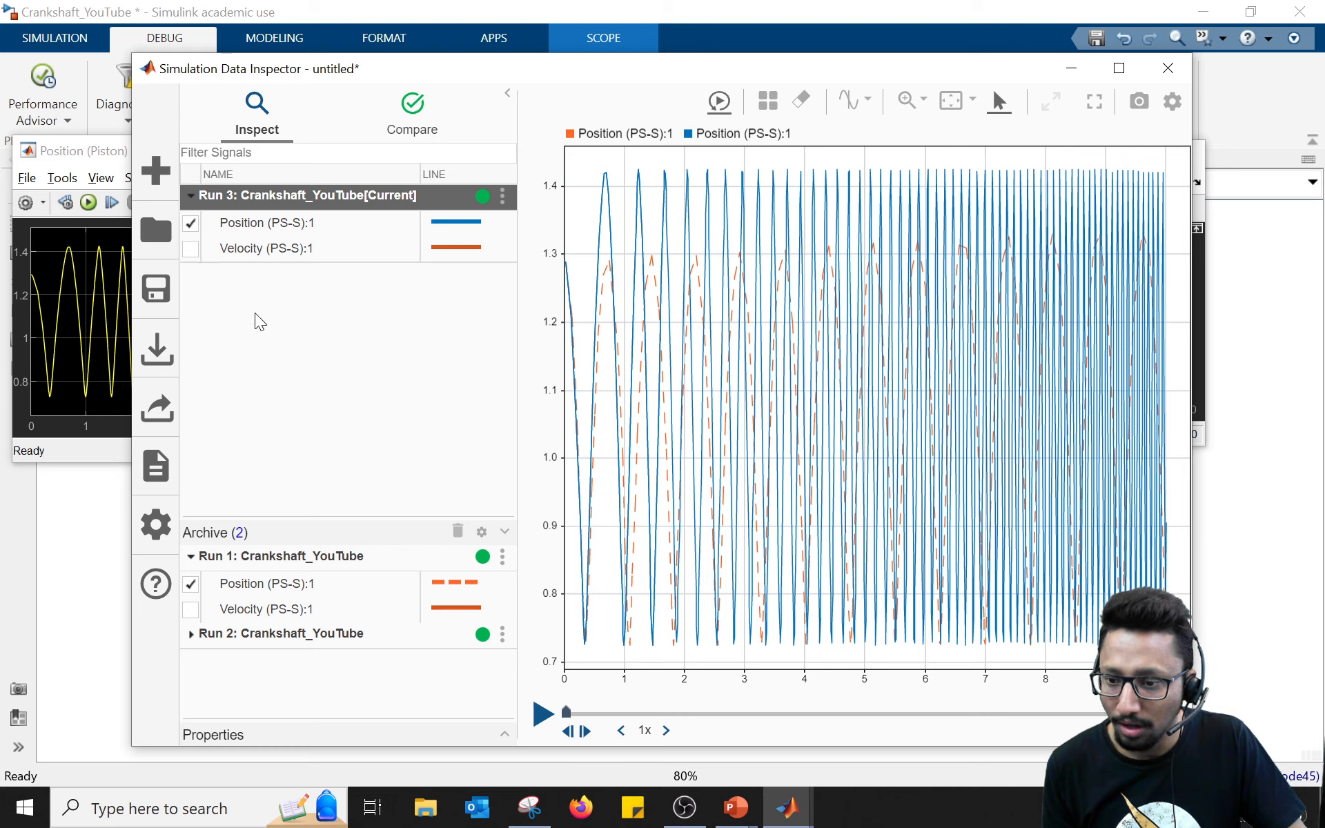
pyautogui.click(193, 634)
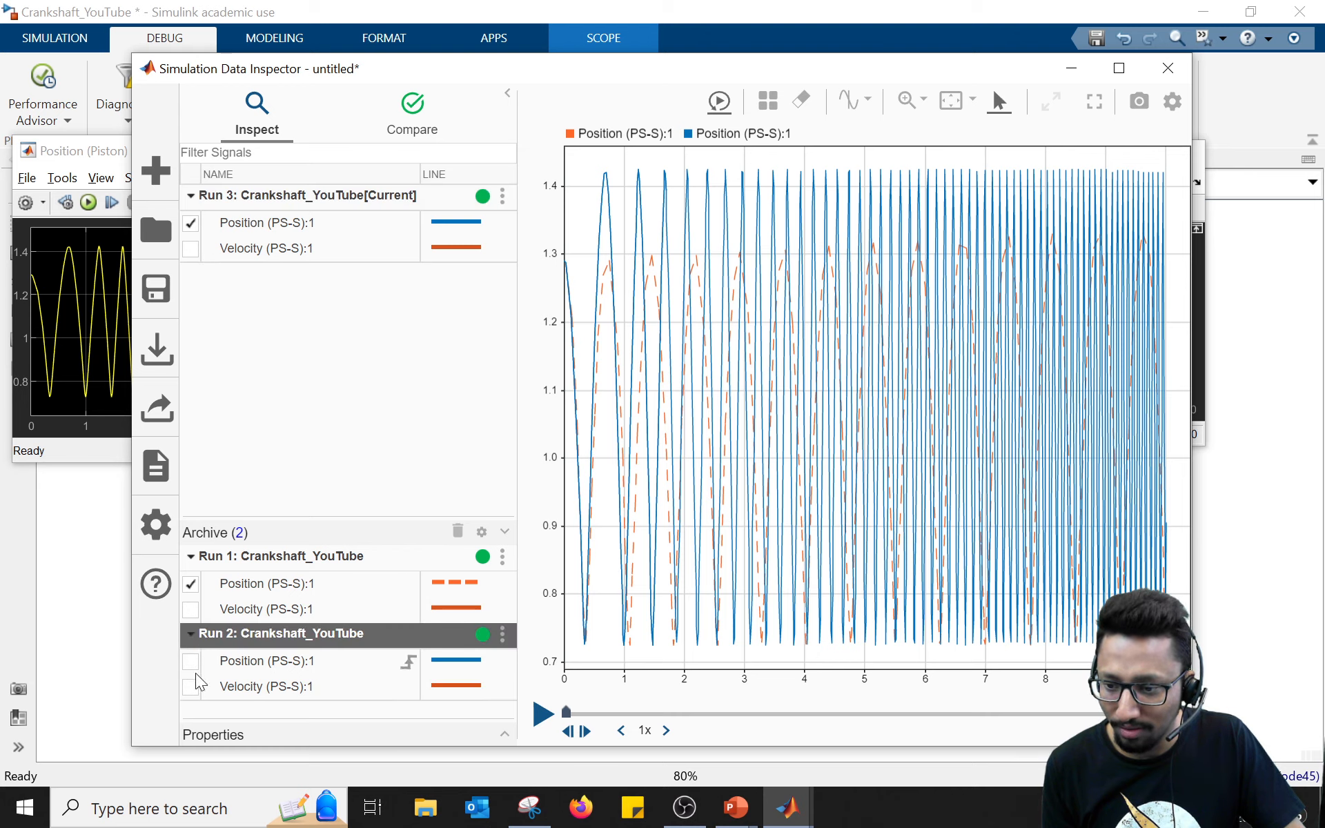
pyautogui.click(190, 661)
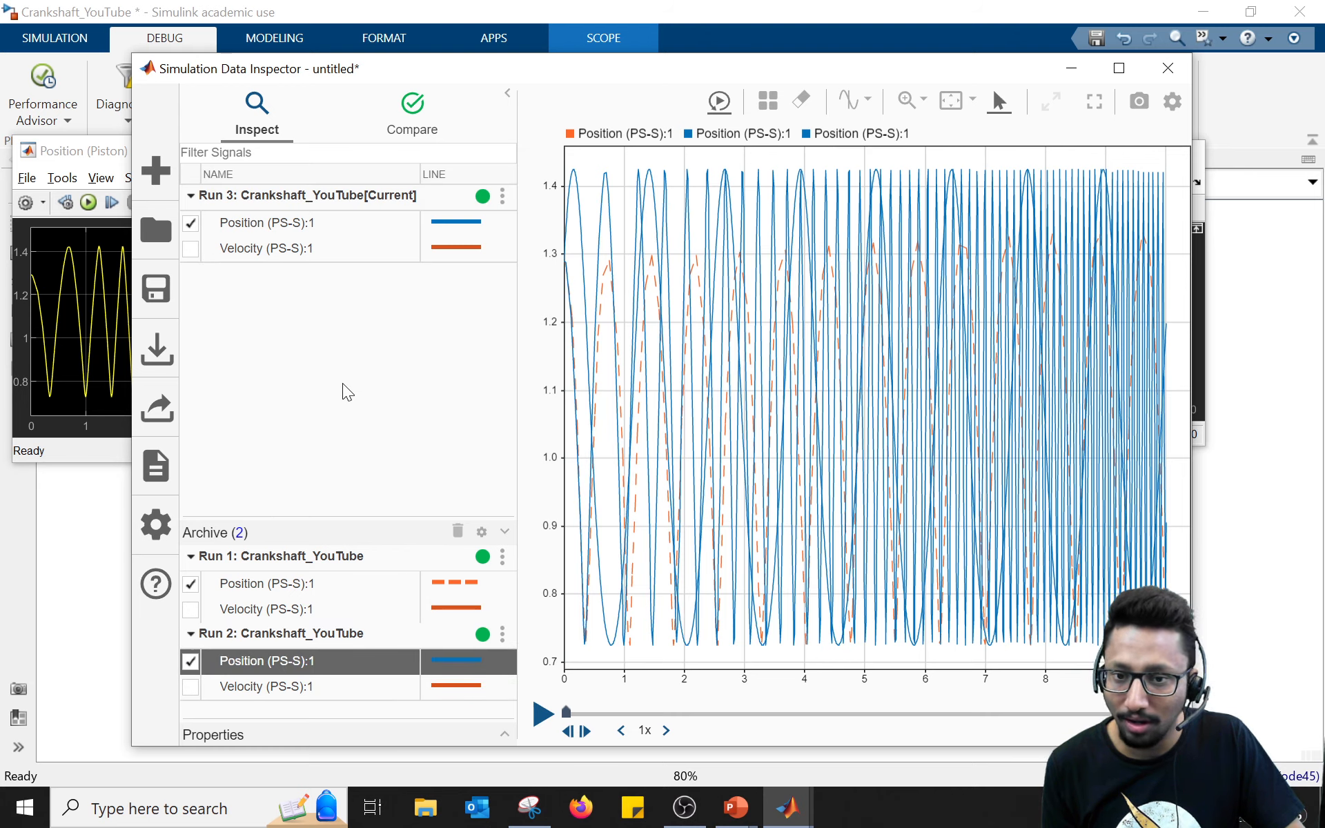
# Step: Replace the plotted Position signals with the Velocity signals of Runs 1, 2 and 3
pyautogui.click(191, 223)
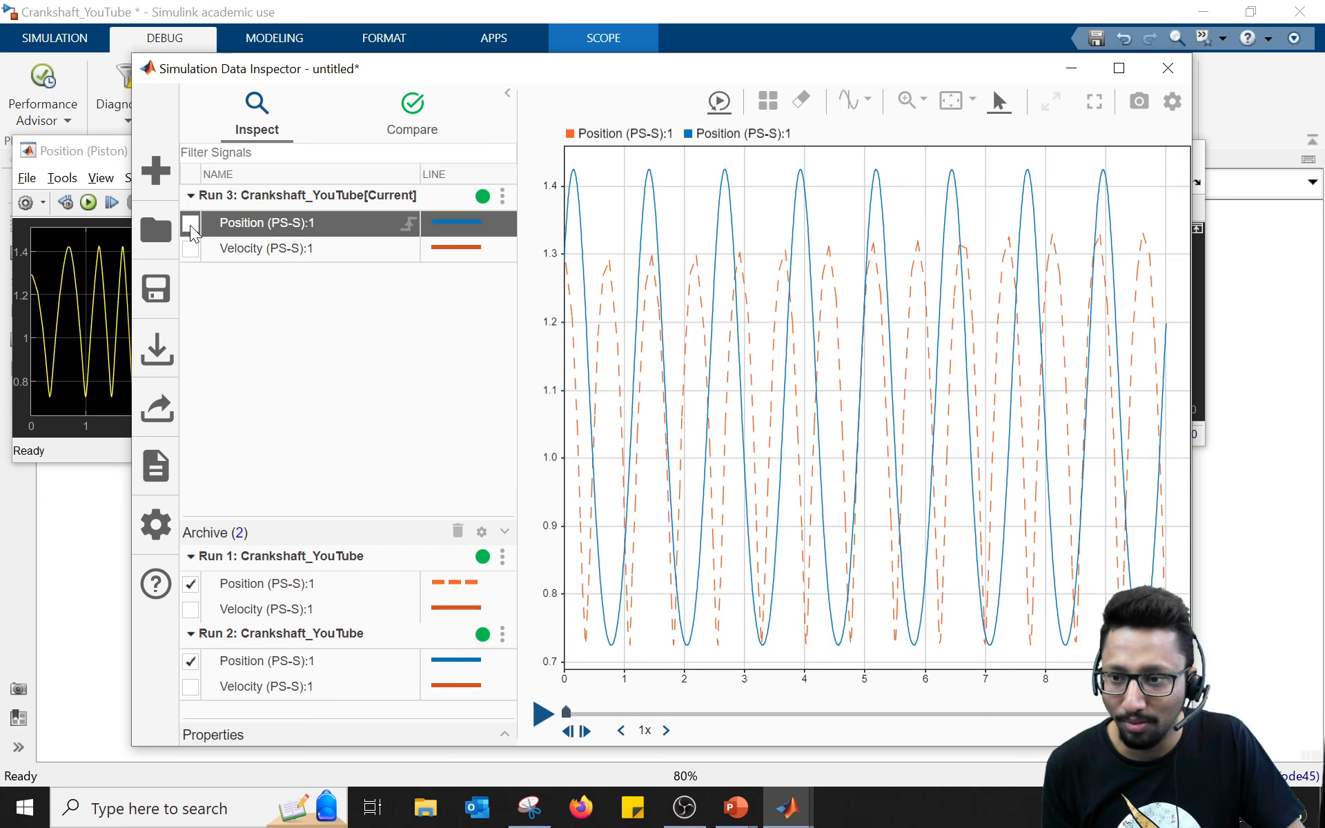
pyautogui.click(190, 249)
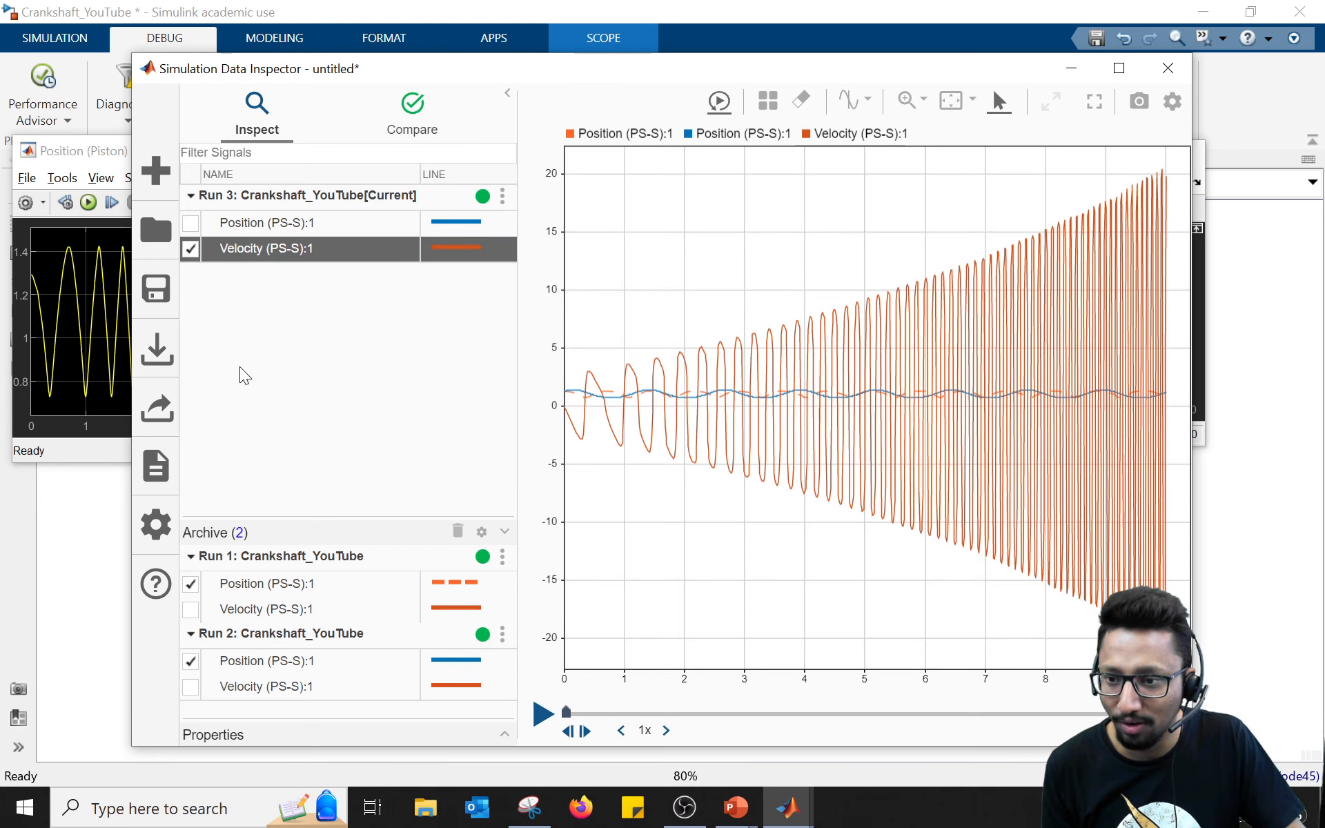
pyautogui.click(191, 584)
pyautogui.click(190, 610)
pyautogui.click(193, 687)
pyautogui.click(191, 661)
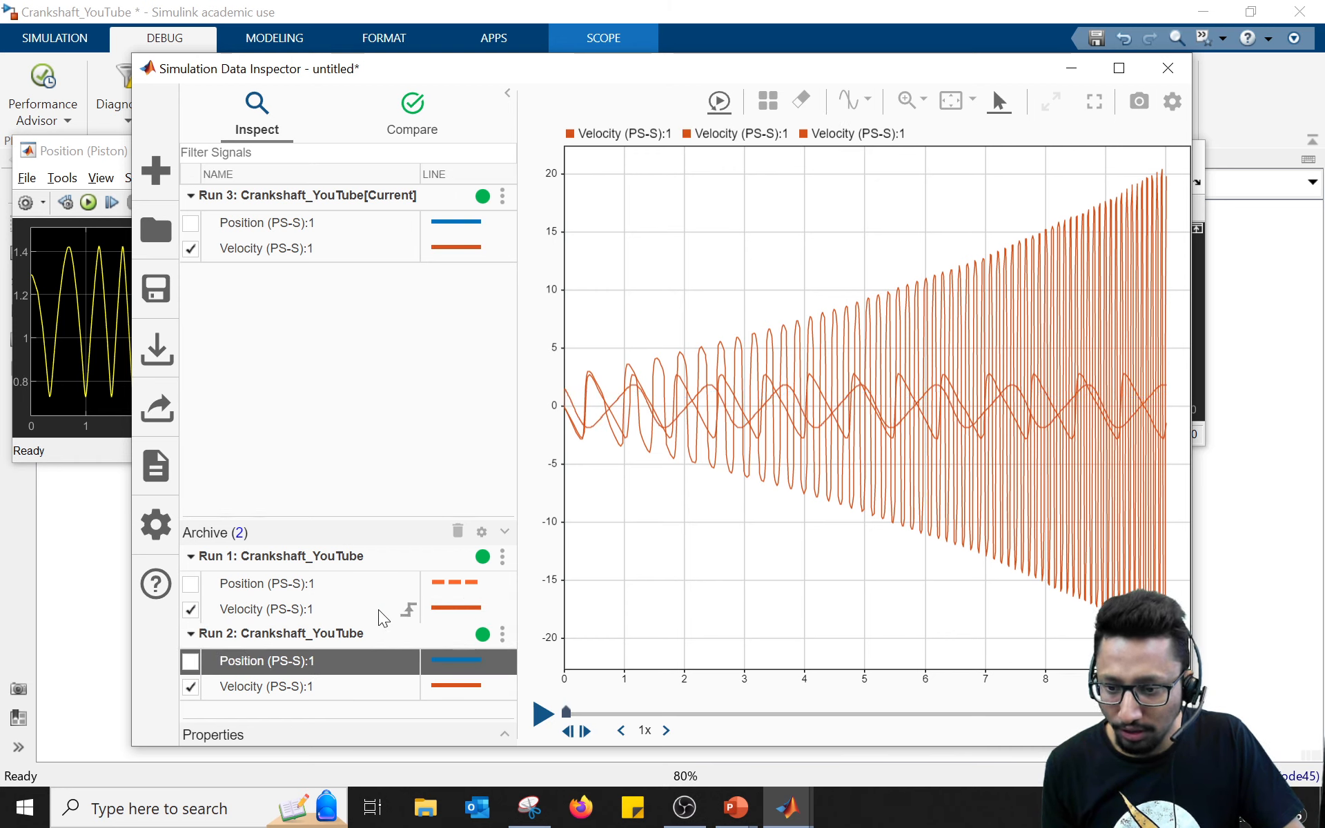
# Step: Set the line colour of Run 1's Velocity signal to purple and highlight its curve in the plot
pyautogui.click(447, 609)
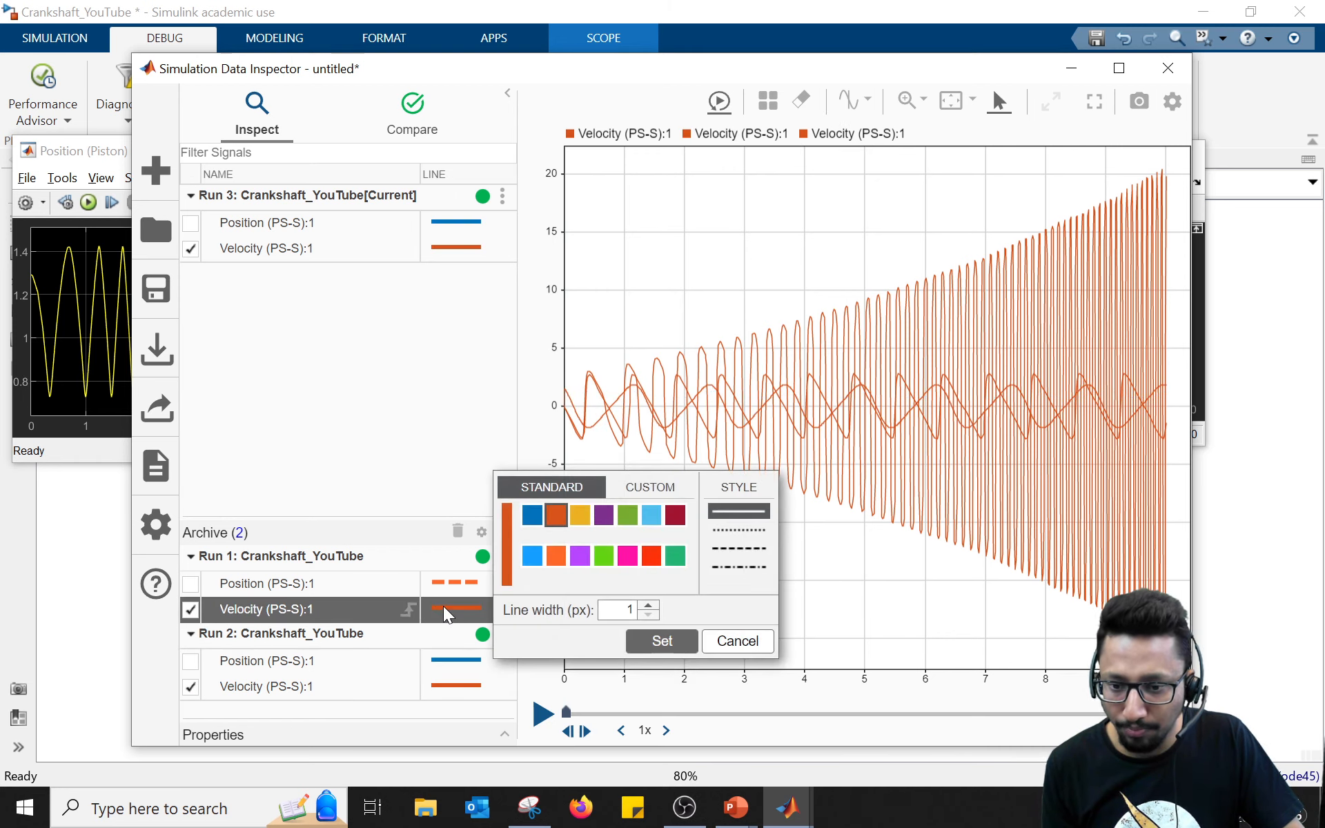
pyautogui.click(610, 522)
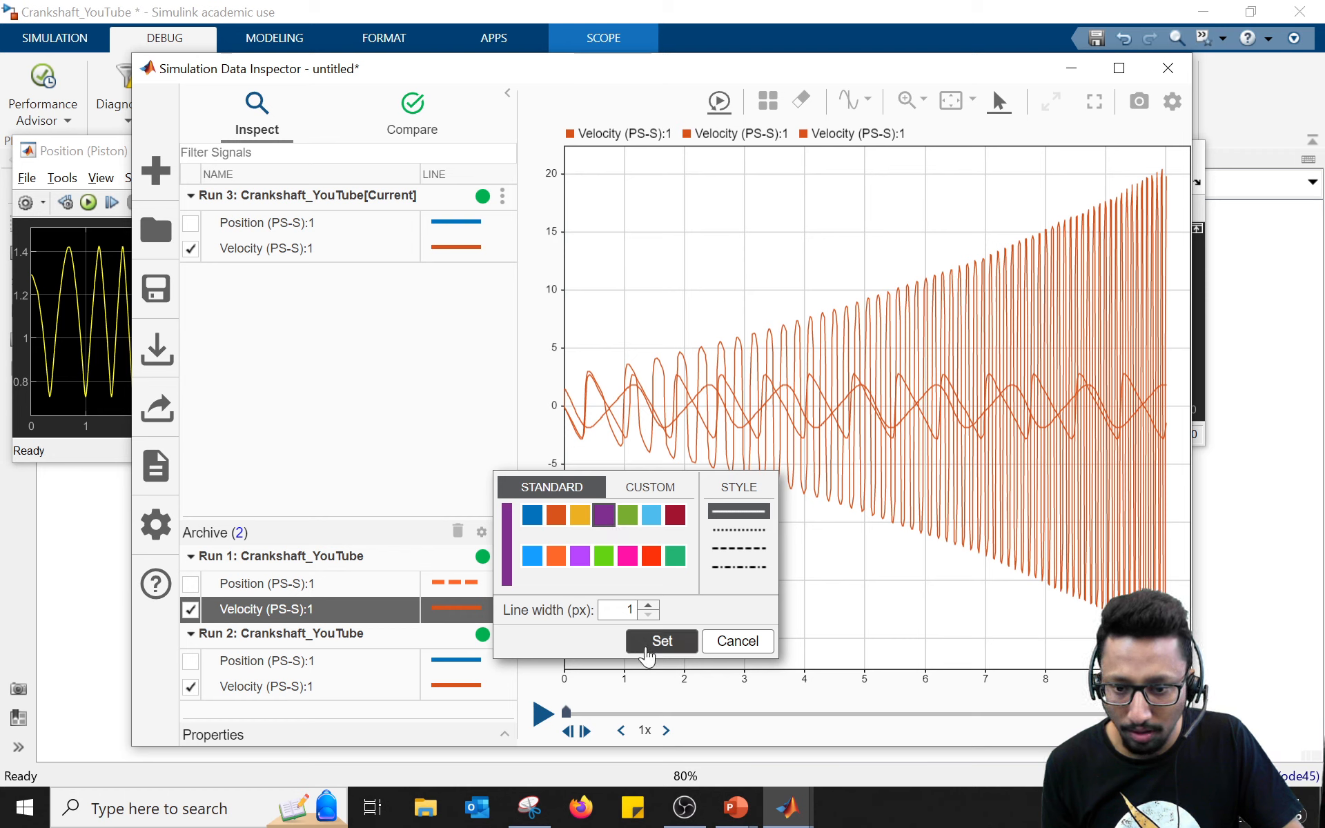
pyautogui.click(642, 639)
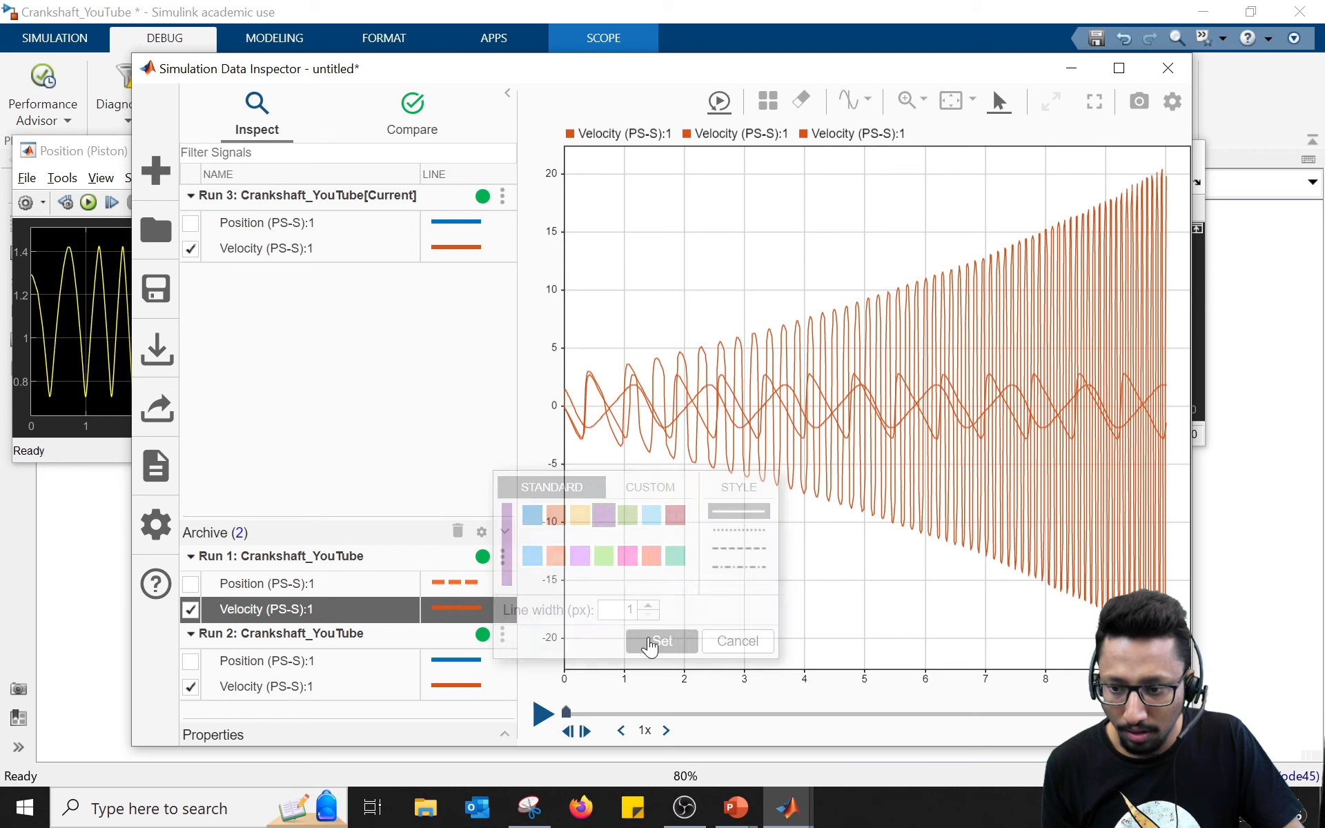
pyautogui.click(684, 388)
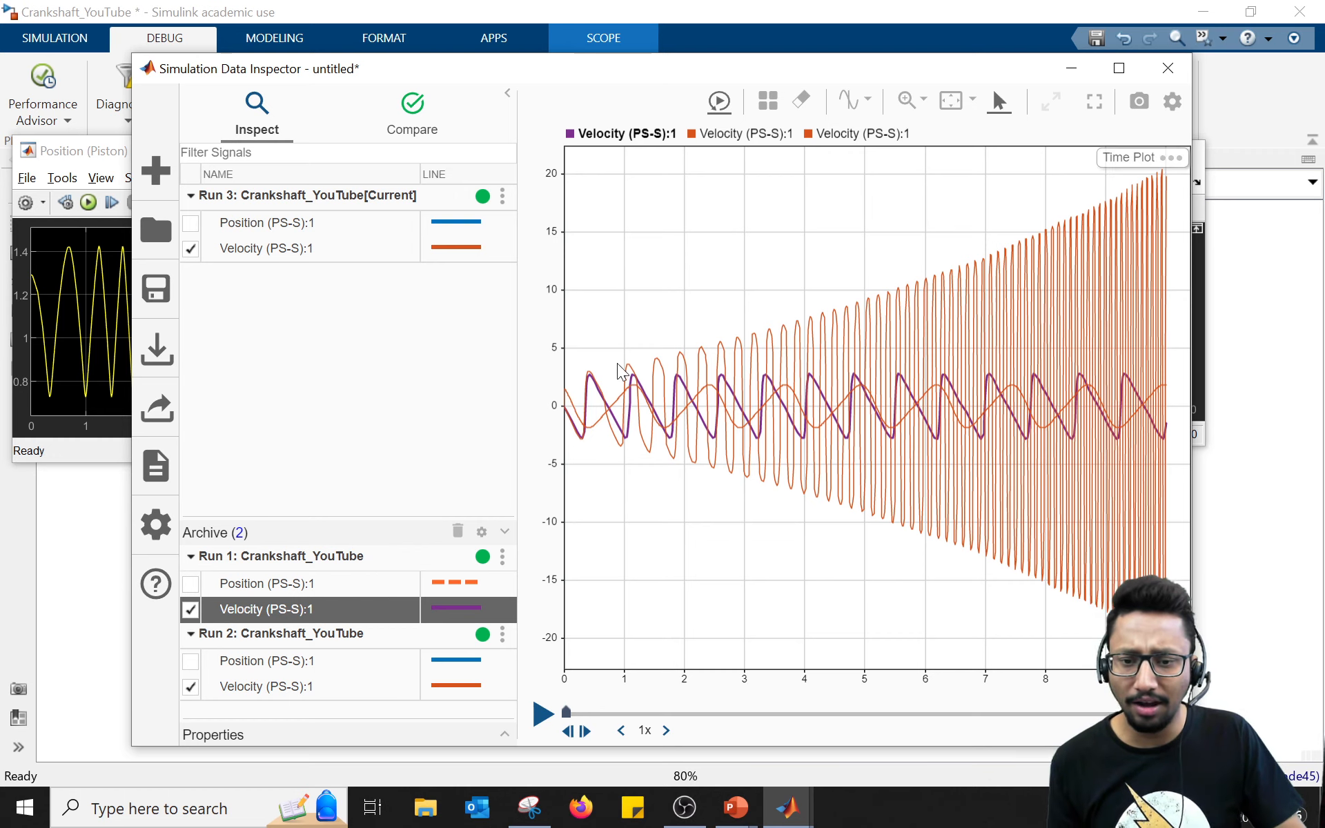
# Step: Set the line colour of Run 2's Velocity signal to green and highlight its curve in the plot
pyautogui.click(455, 686)
pyautogui.click(633, 601)
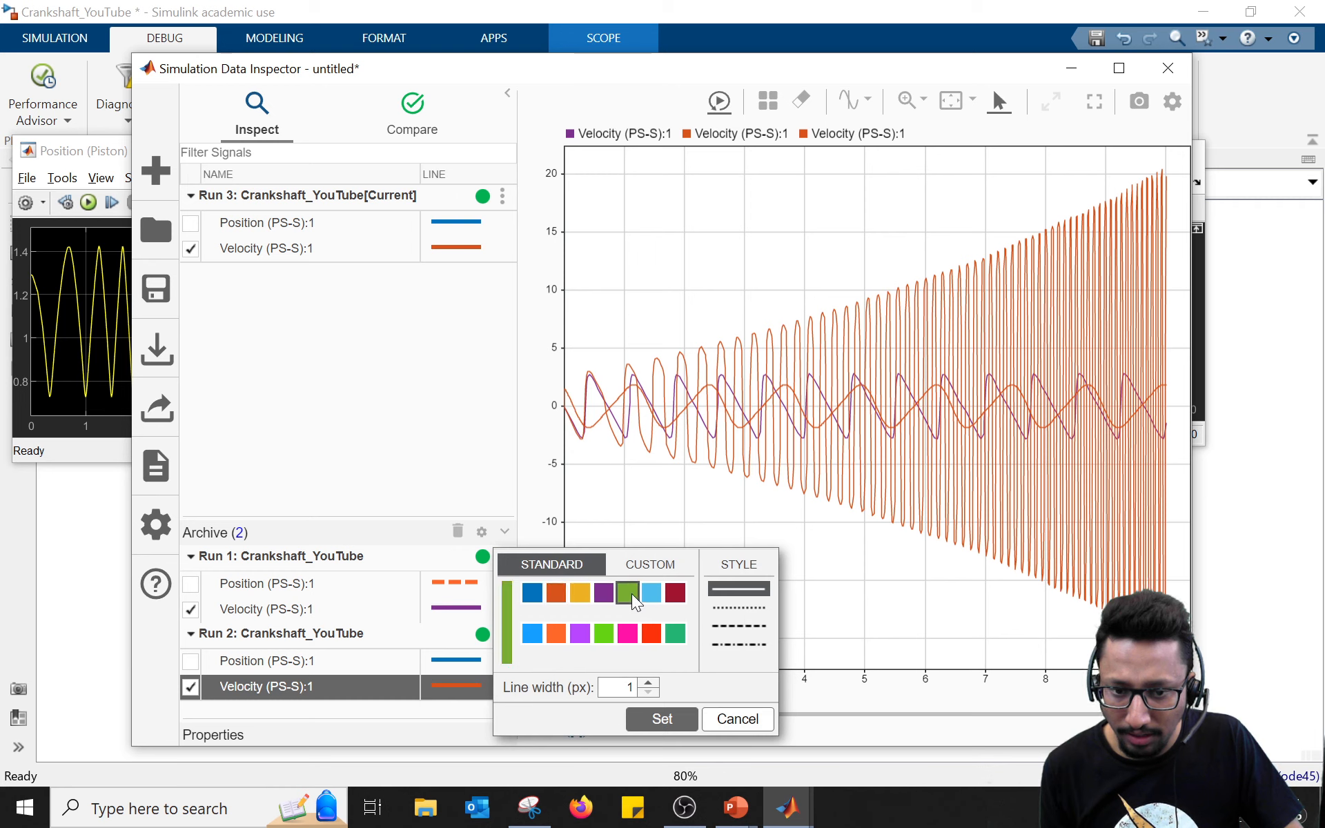
pyautogui.click(662, 718)
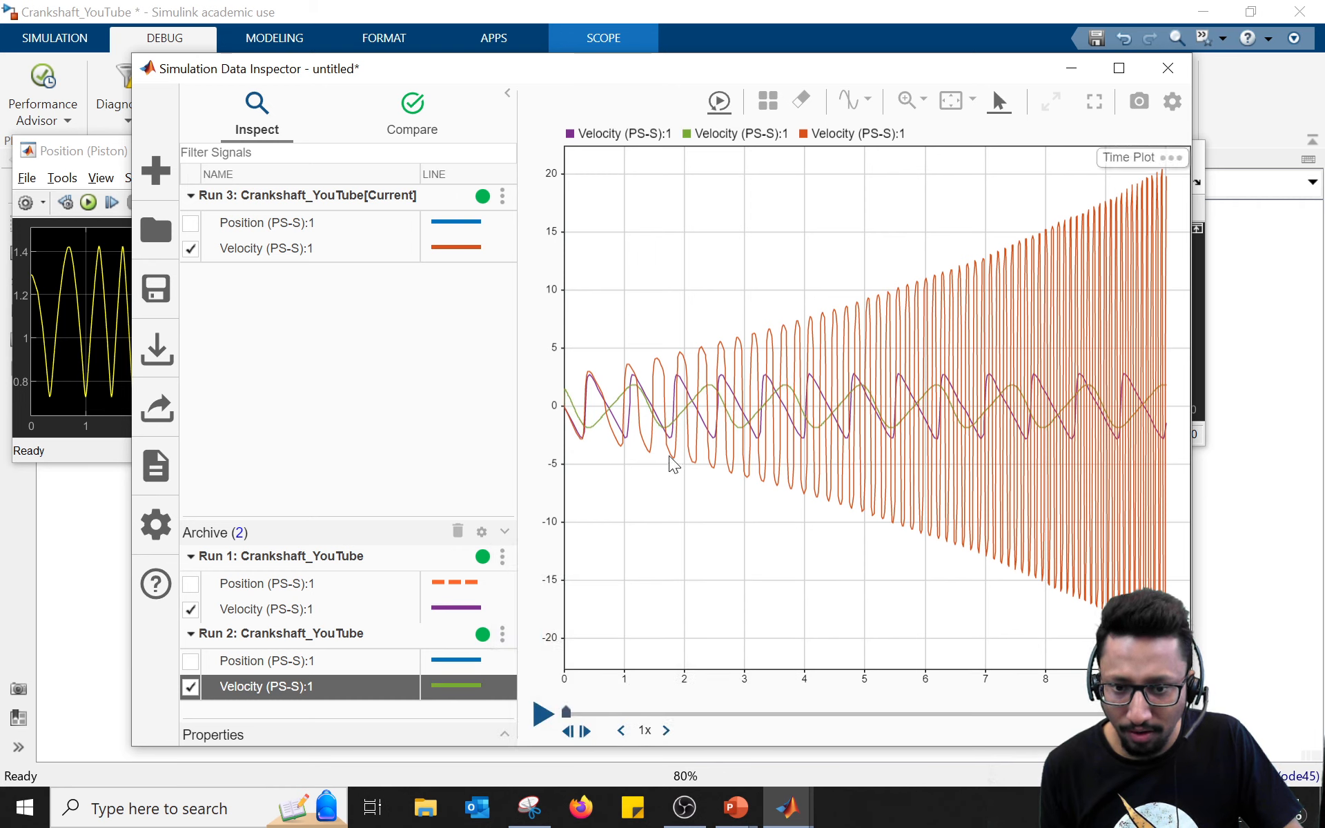
pyautogui.click(620, 398)
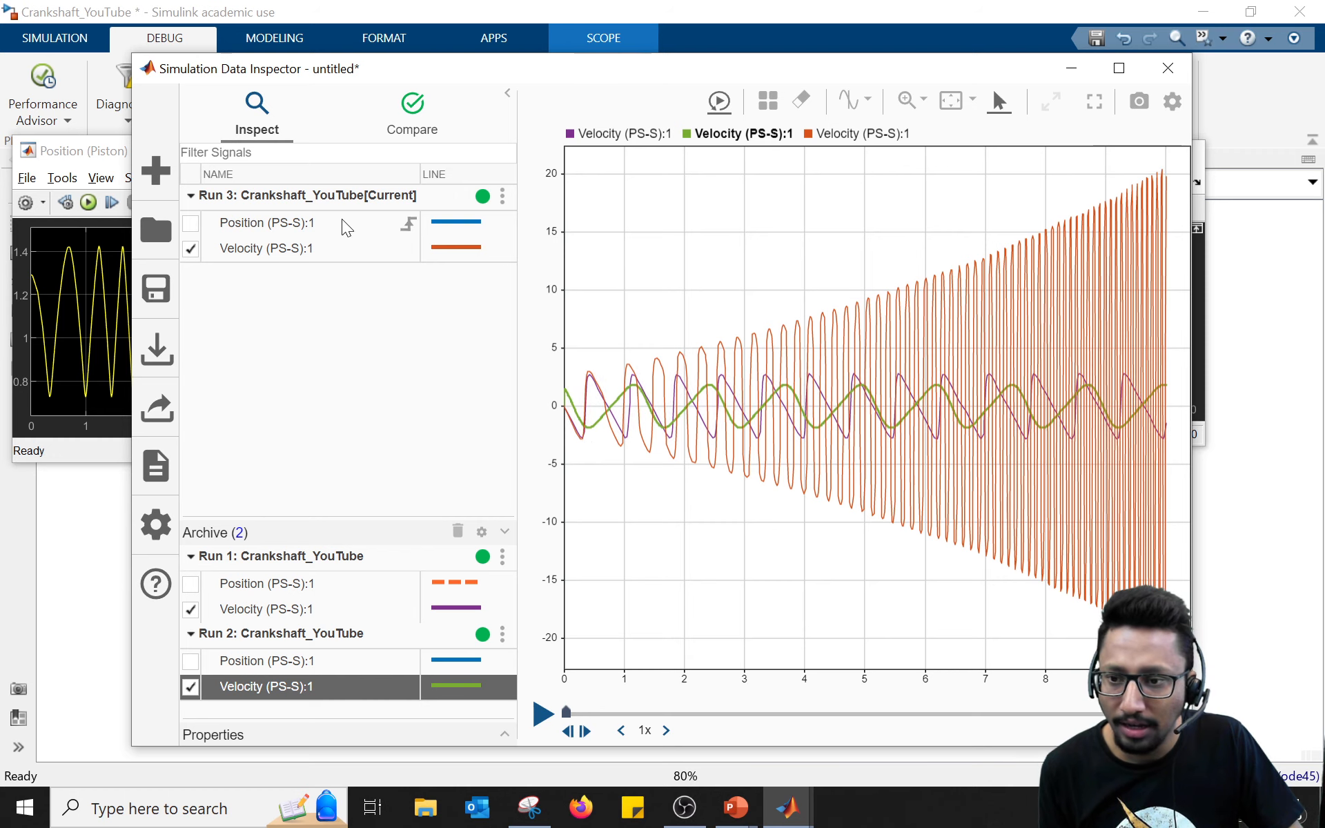
# Step: Compare the piston velocity curves of Runs 1, 2 and 3 by highlighting each one in the plot
pyautogui.click(455, 247)
pyautogui.click(818, 343)
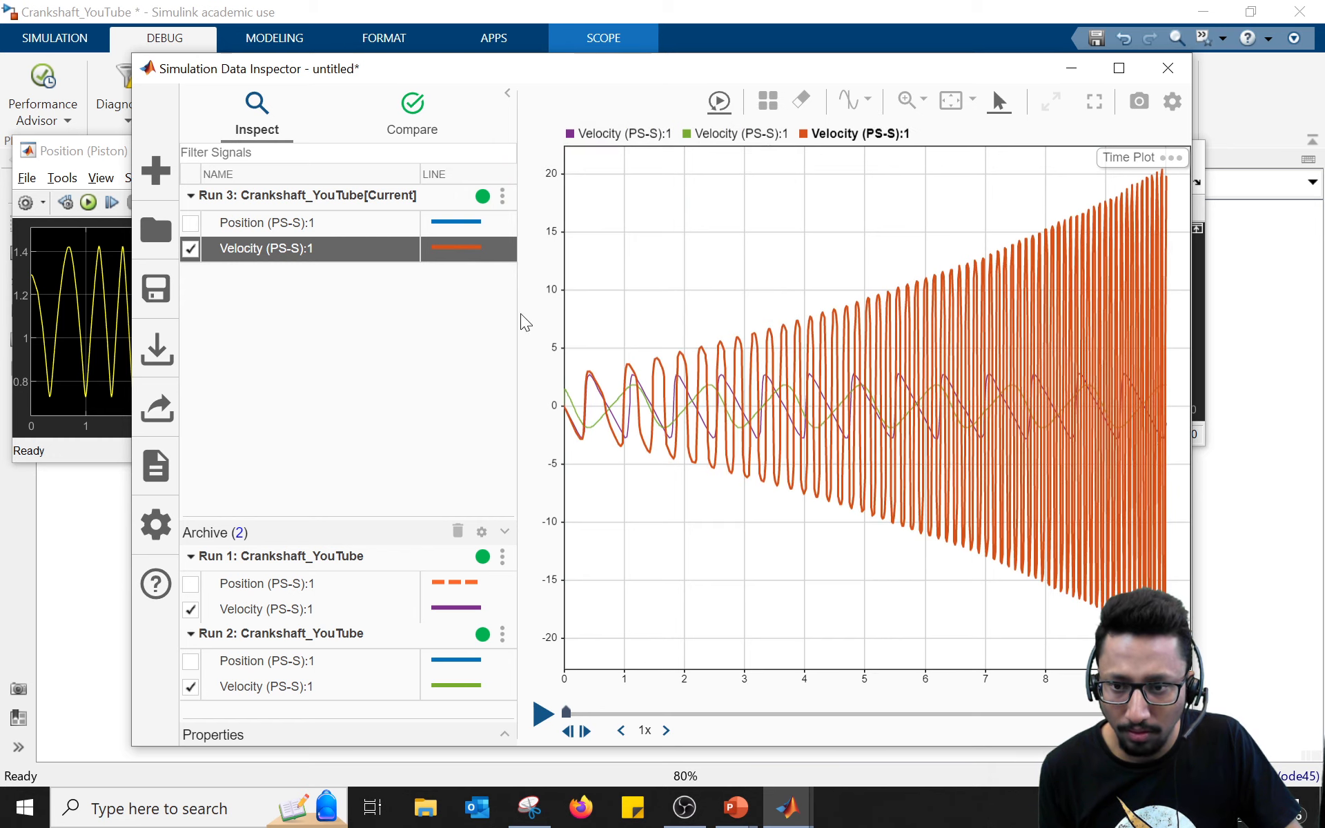
pyautogui.click(625, 446)
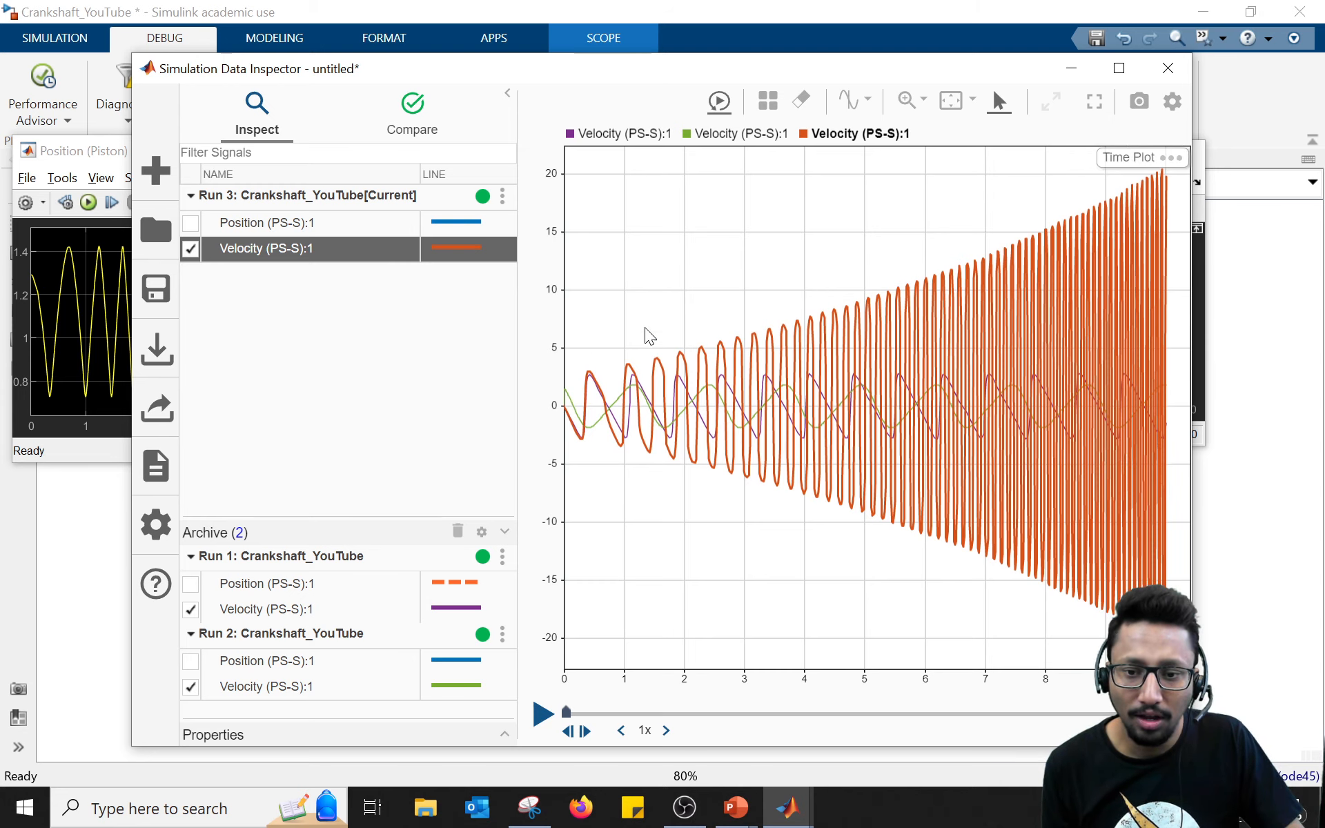
pyautogui.click(642, 383)
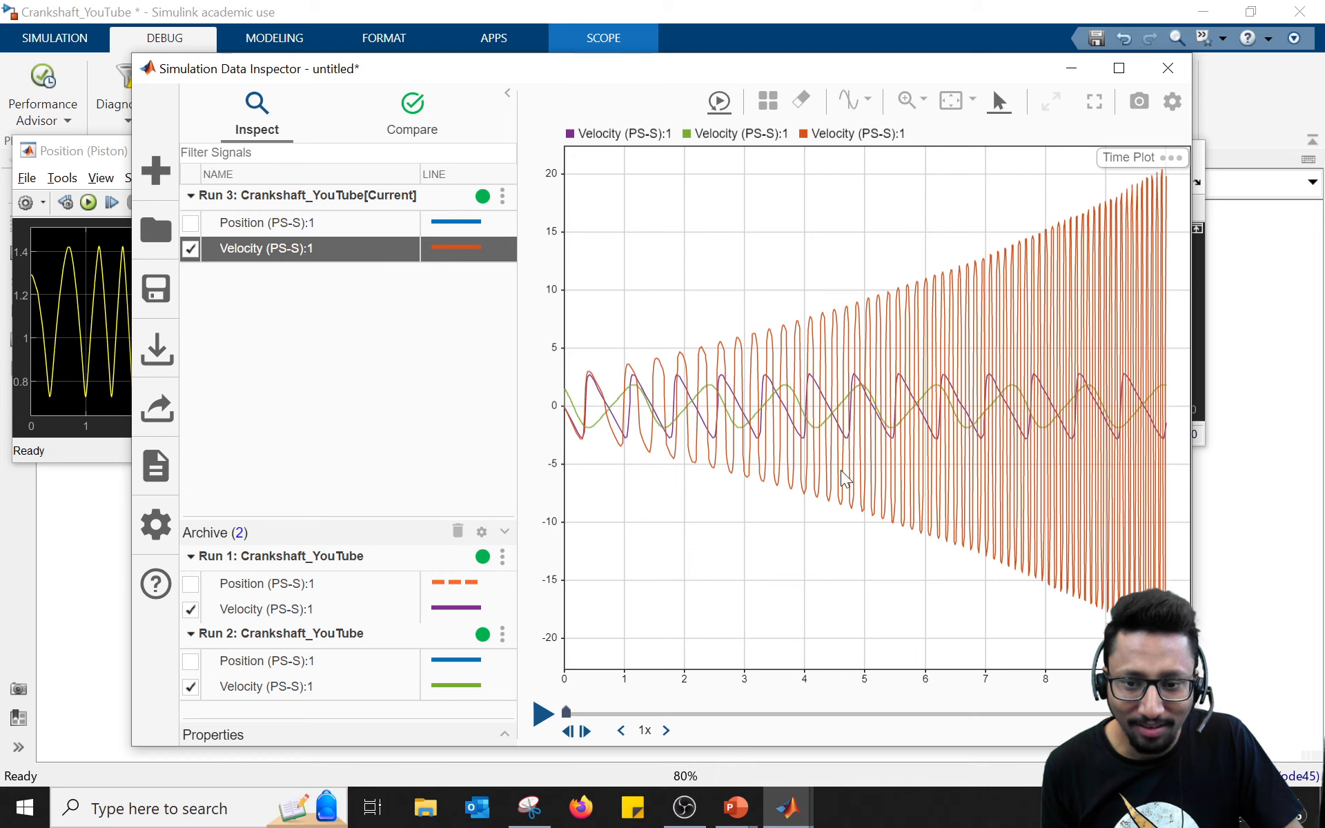
pyautogui.click(683, 390)
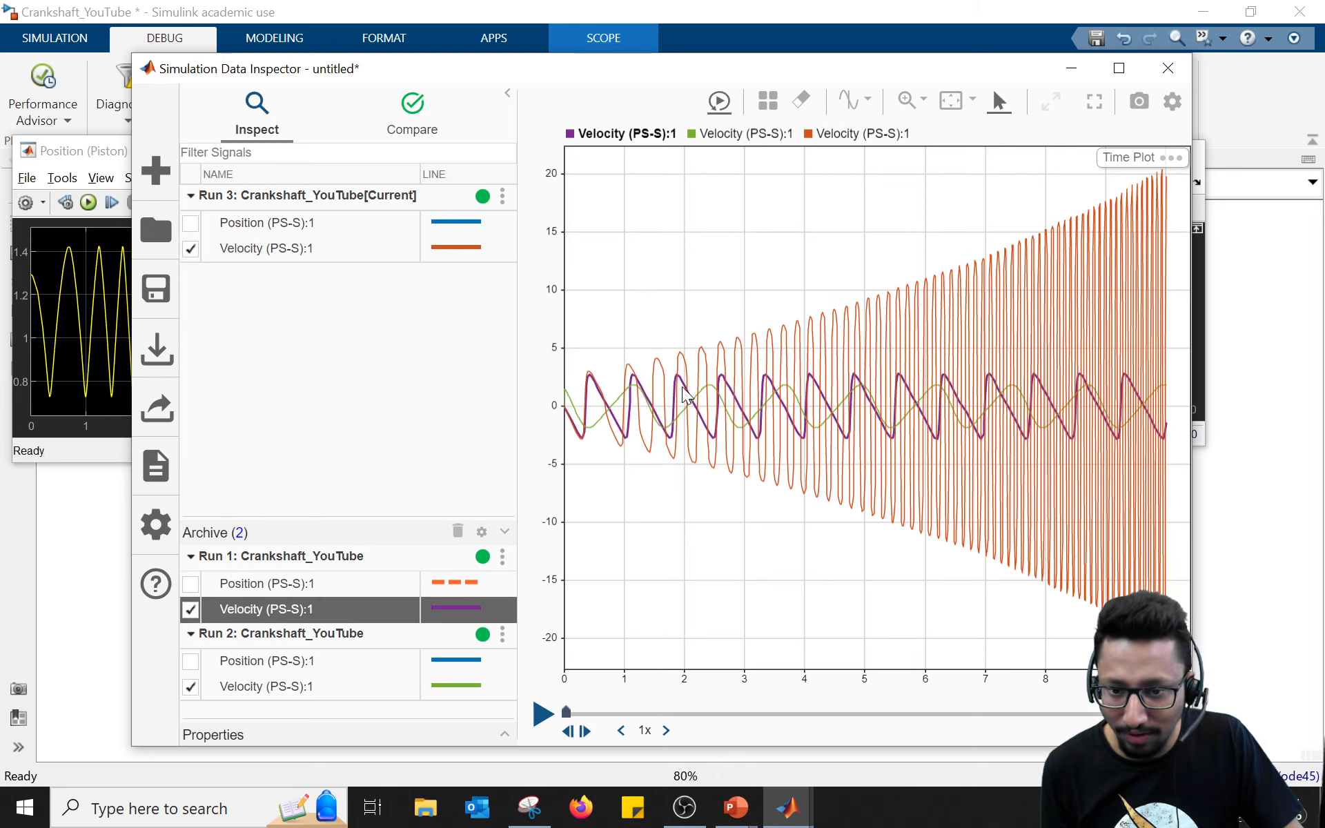
pyautogui.click(681, 423)
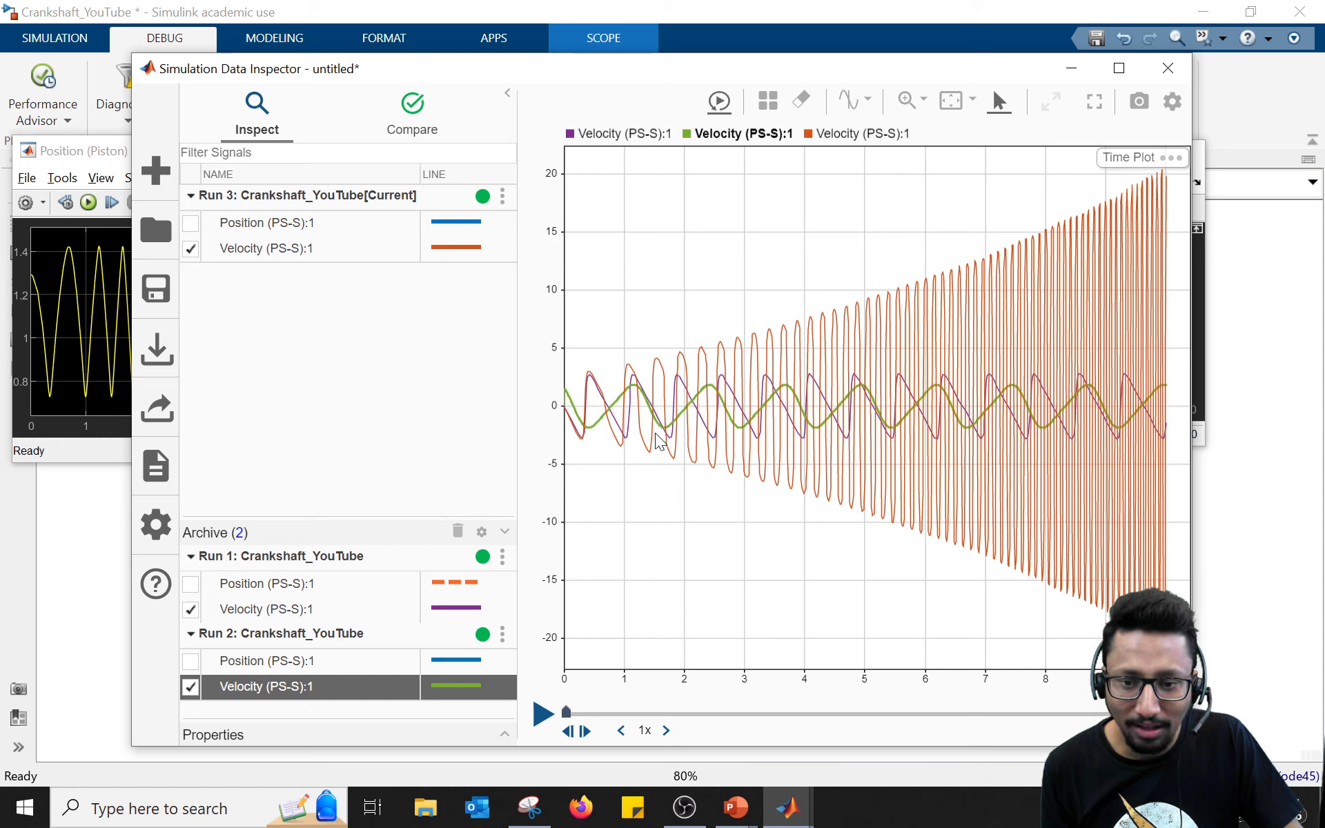
pyautogui.click(856, 445)
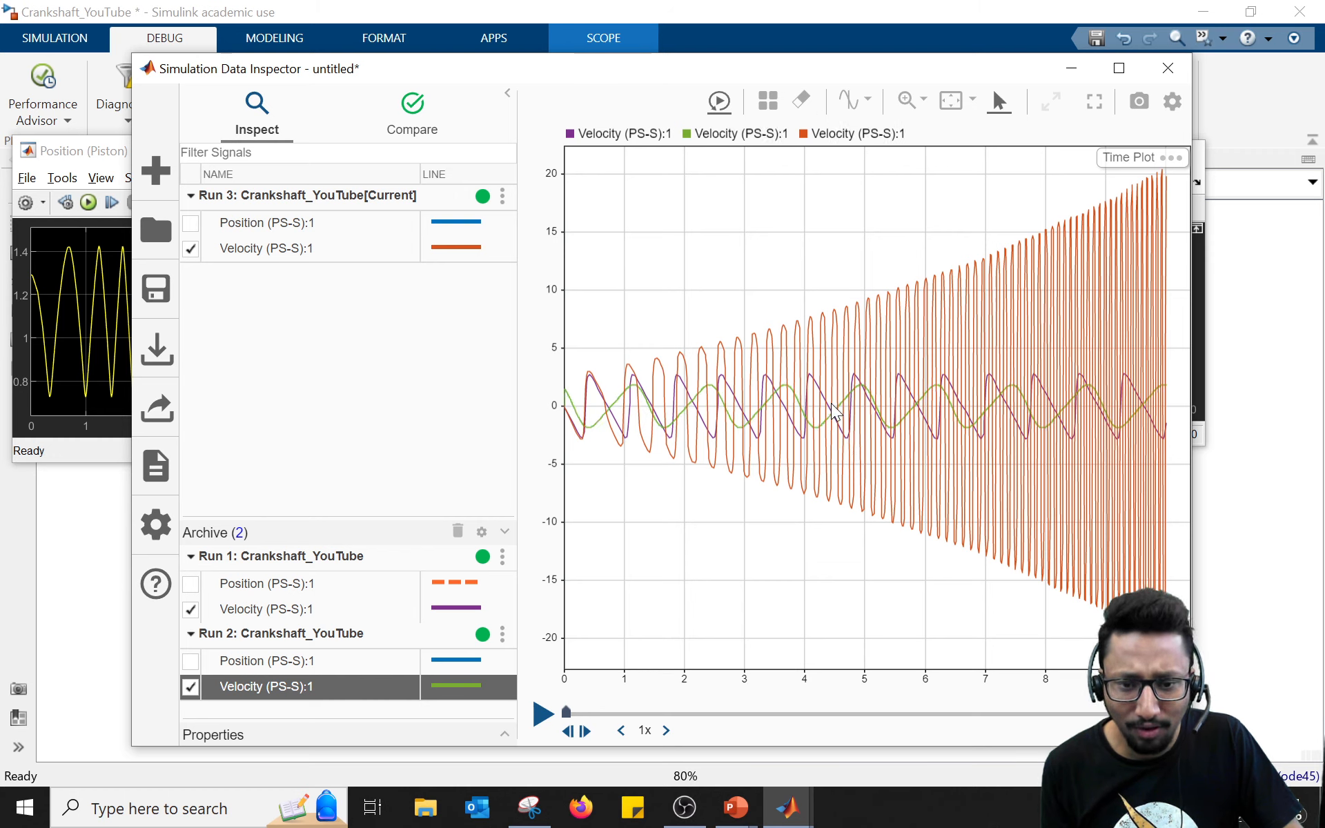
pyautogui.click(834, 411)
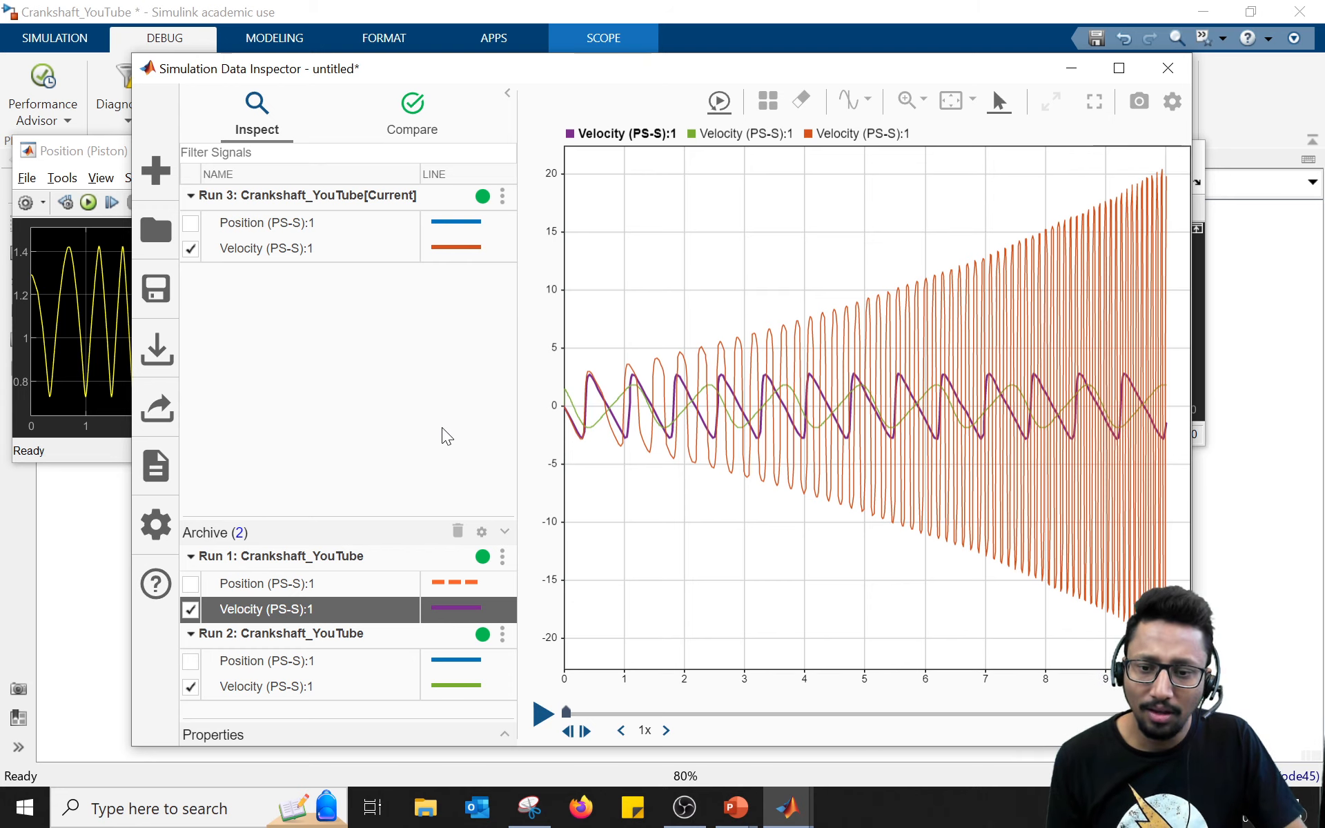
pyautogui.click(755, 476)
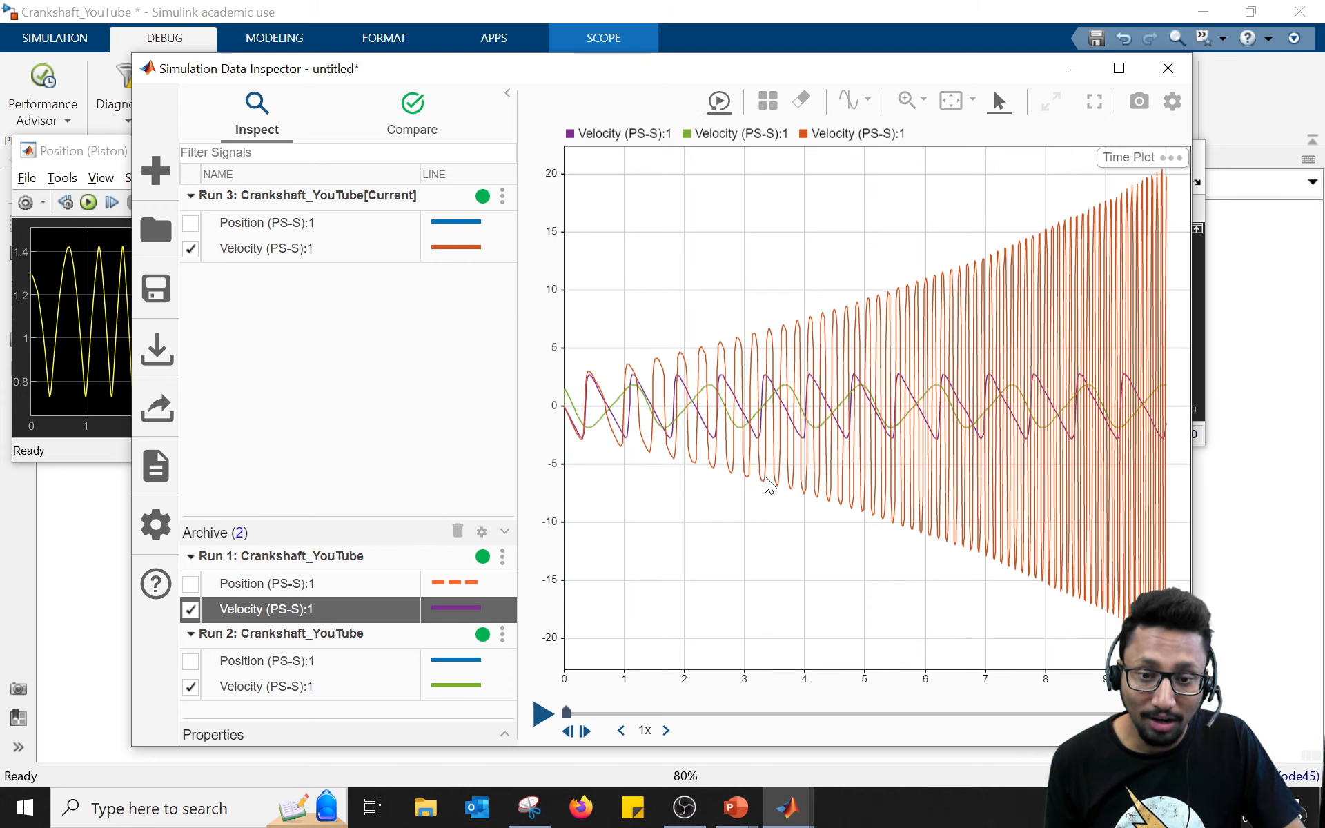
pyautogui.click(764, 478)
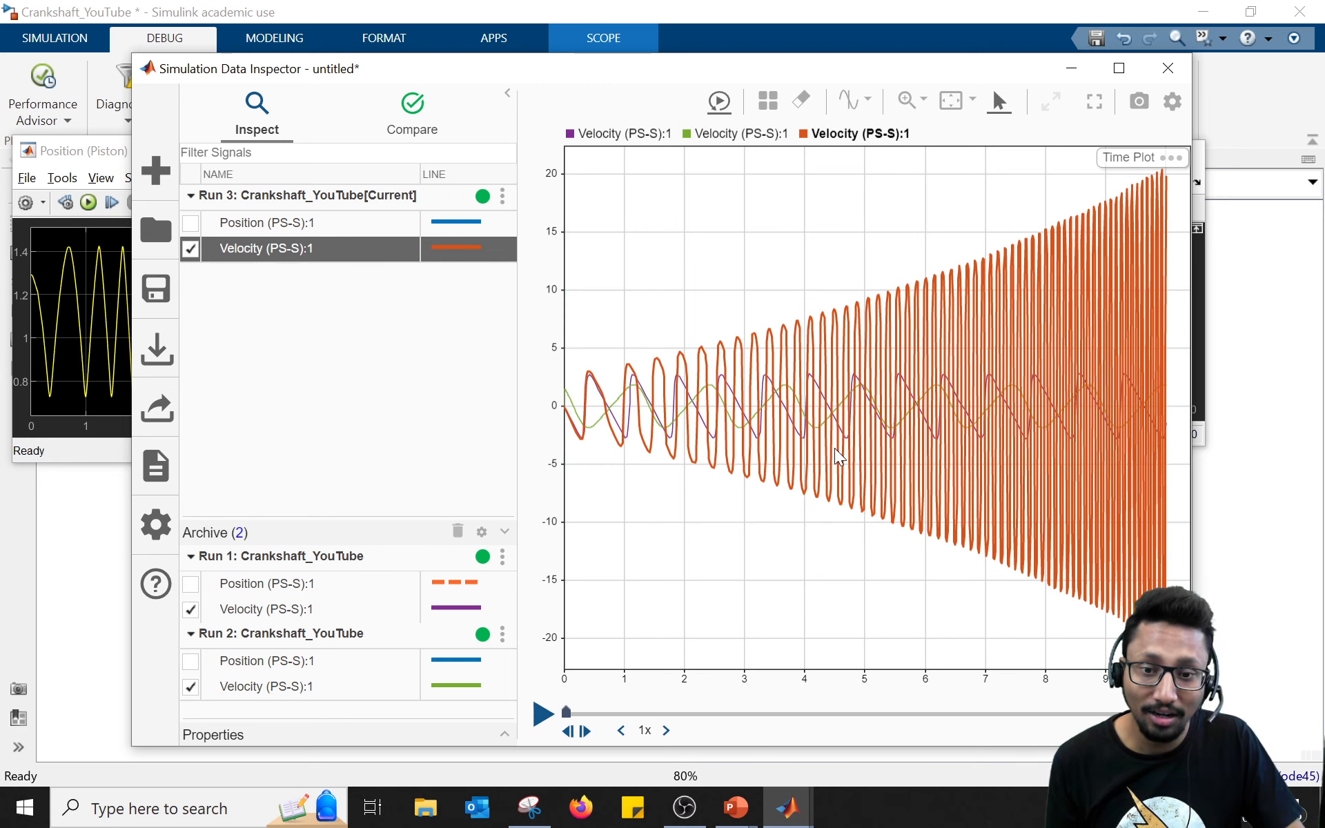
pyautogui.click(703, 526)
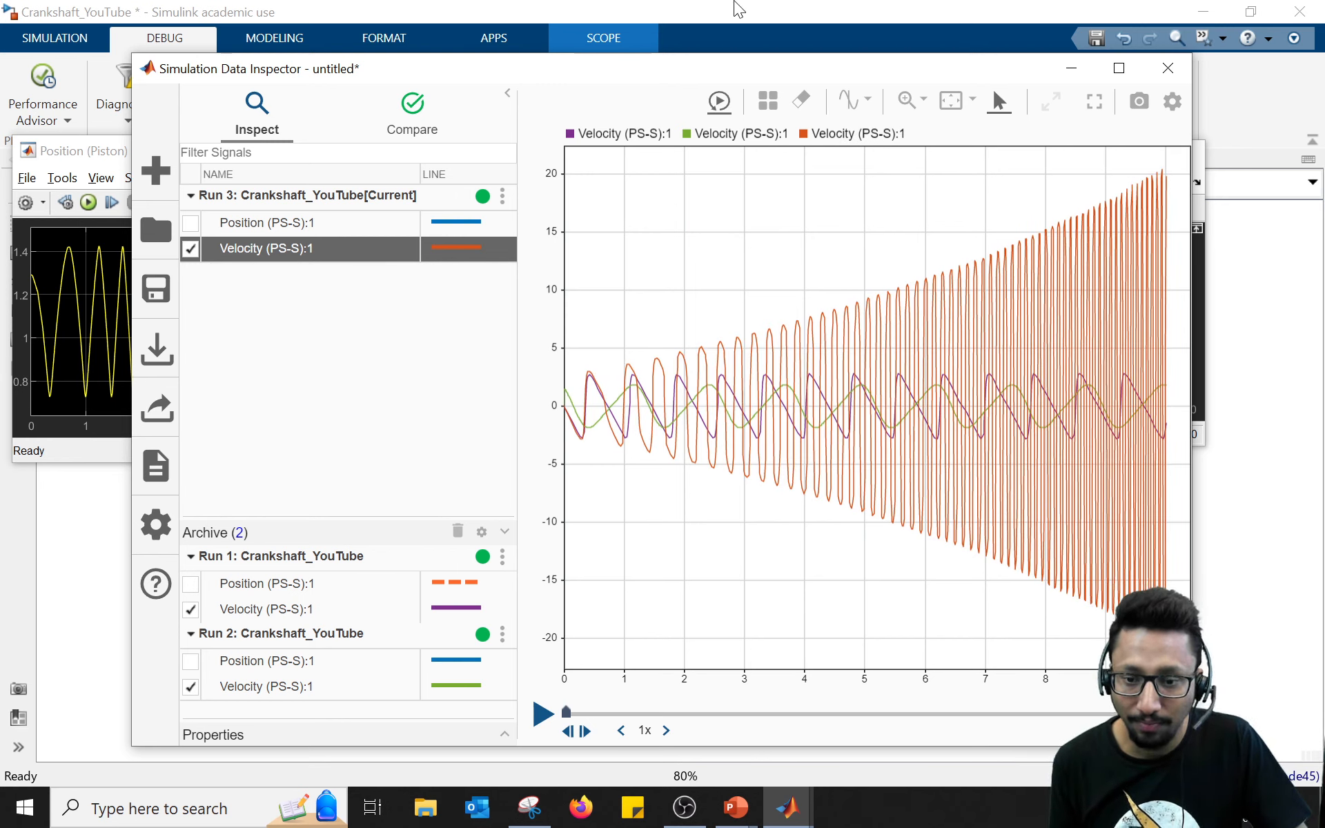
# Step: Switch to the PowerPoint slide show and advance to the slide on constant torque input plus joint friction
pyautogui.hotkey('alt', 'Tab')
pyautogui.hotkey('alt', 'Tab')
pyautogui.hotkey('alt', 'Tab')
pyautogui.hotkey('alt', 'Tab')
pyautogui.hotkey('alt', 'Tab')
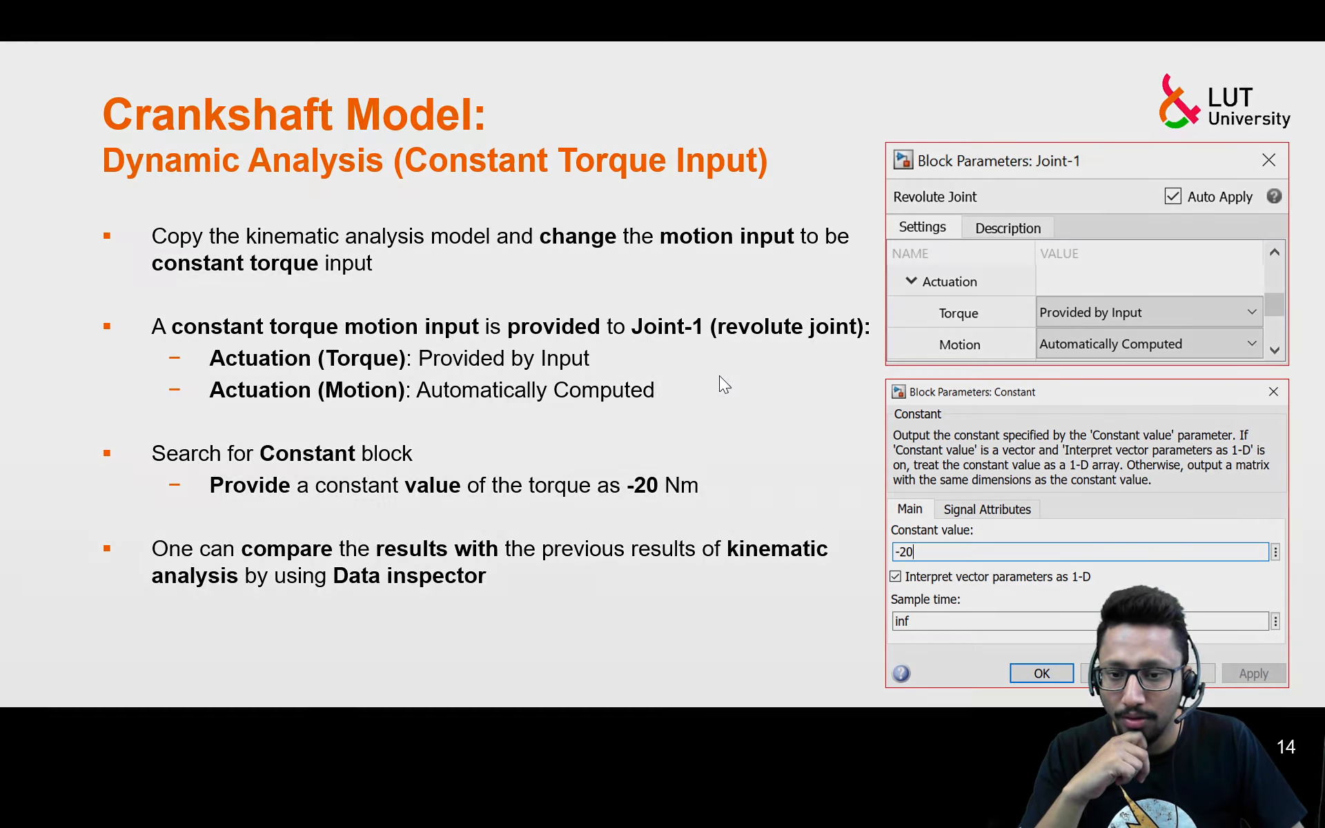
pyautogui.click(719, 375)
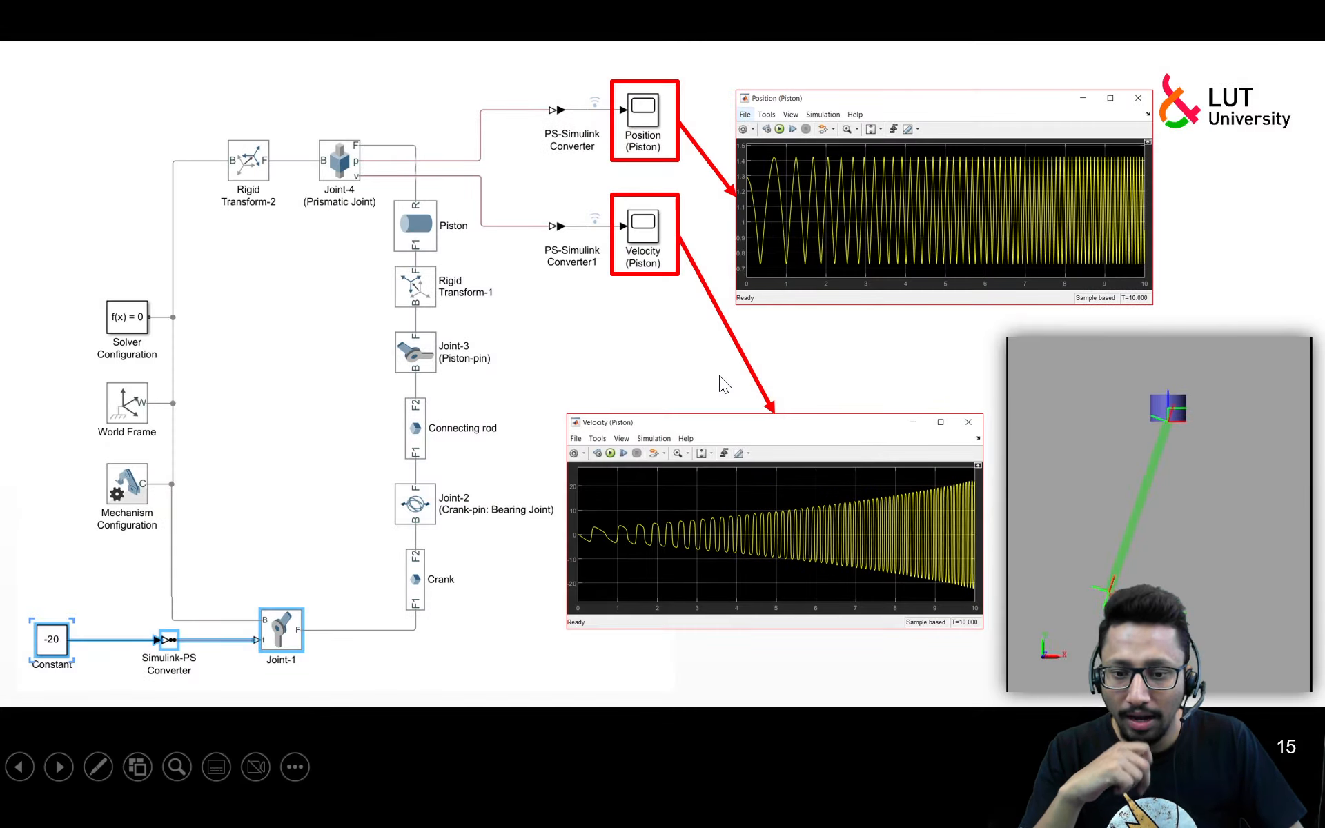
pyautogui.click(416, 200)
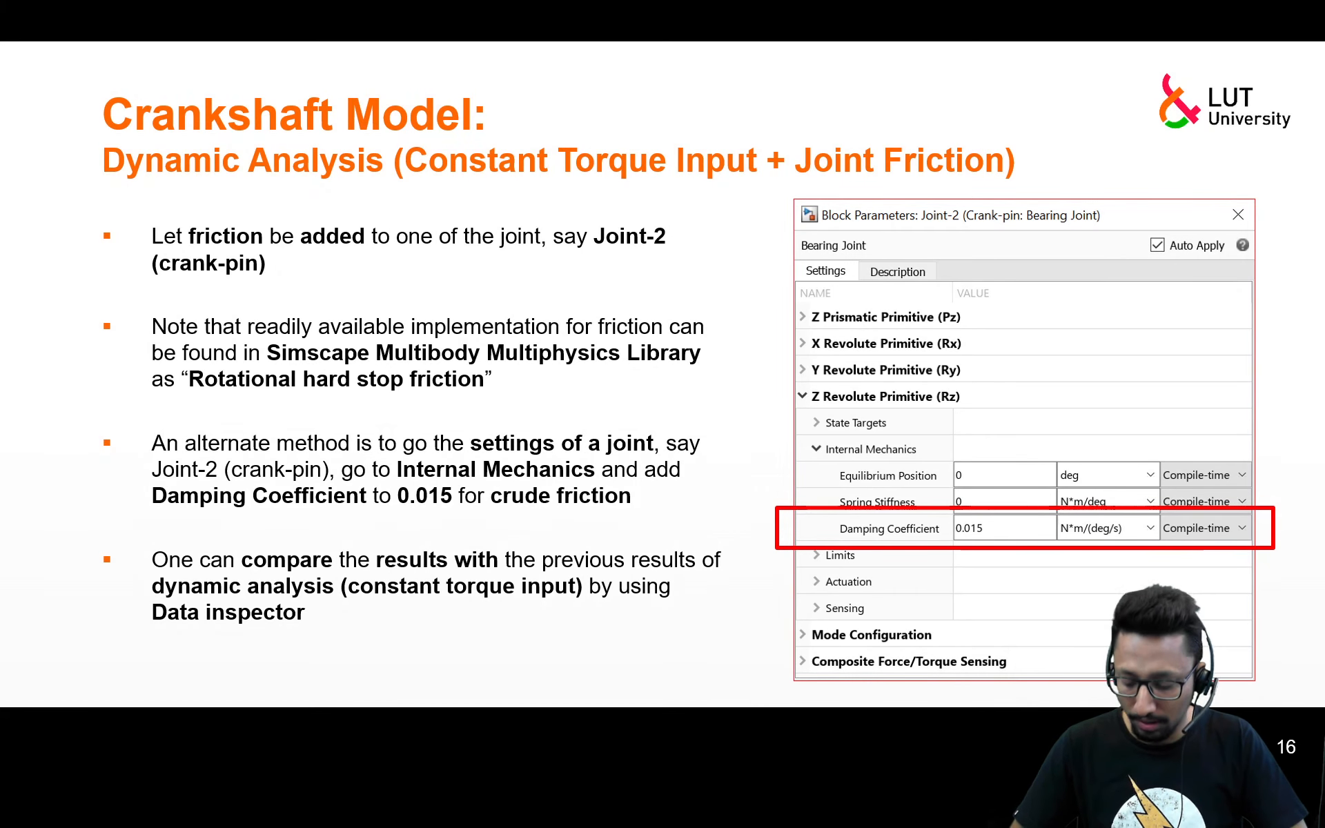
# Step: Switch to the Crankshaft_YouTube Simulink model and bring Joint-2 (Crank-pin: Bearing Joint) and the lower blocks into close view
pyautogui.hotkey('alt', 'Tab')
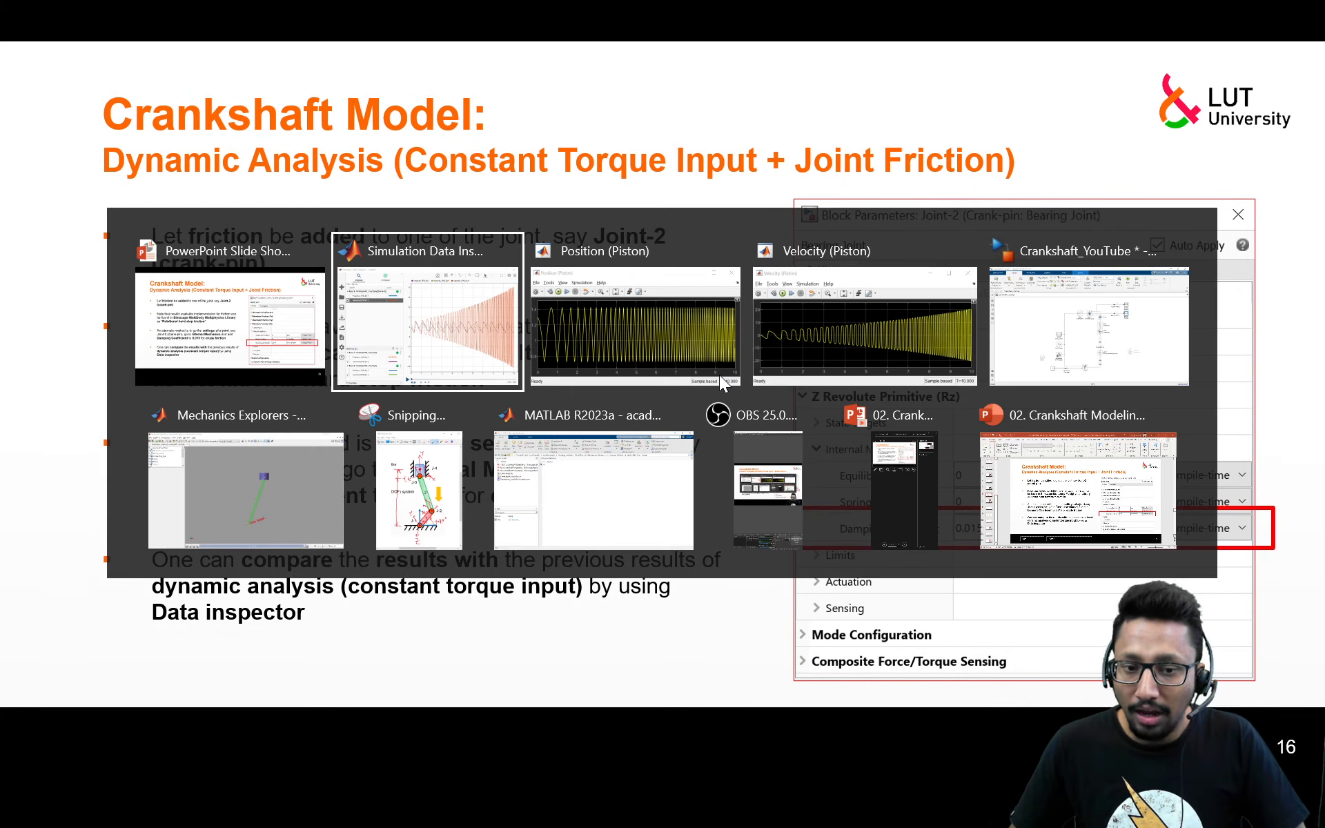
pyautogui.hotkey('alt', 'Tab')
pyautogui.hotkey('alt', 'Tab')
pyautogui.hotkey('alt', 'Tab')
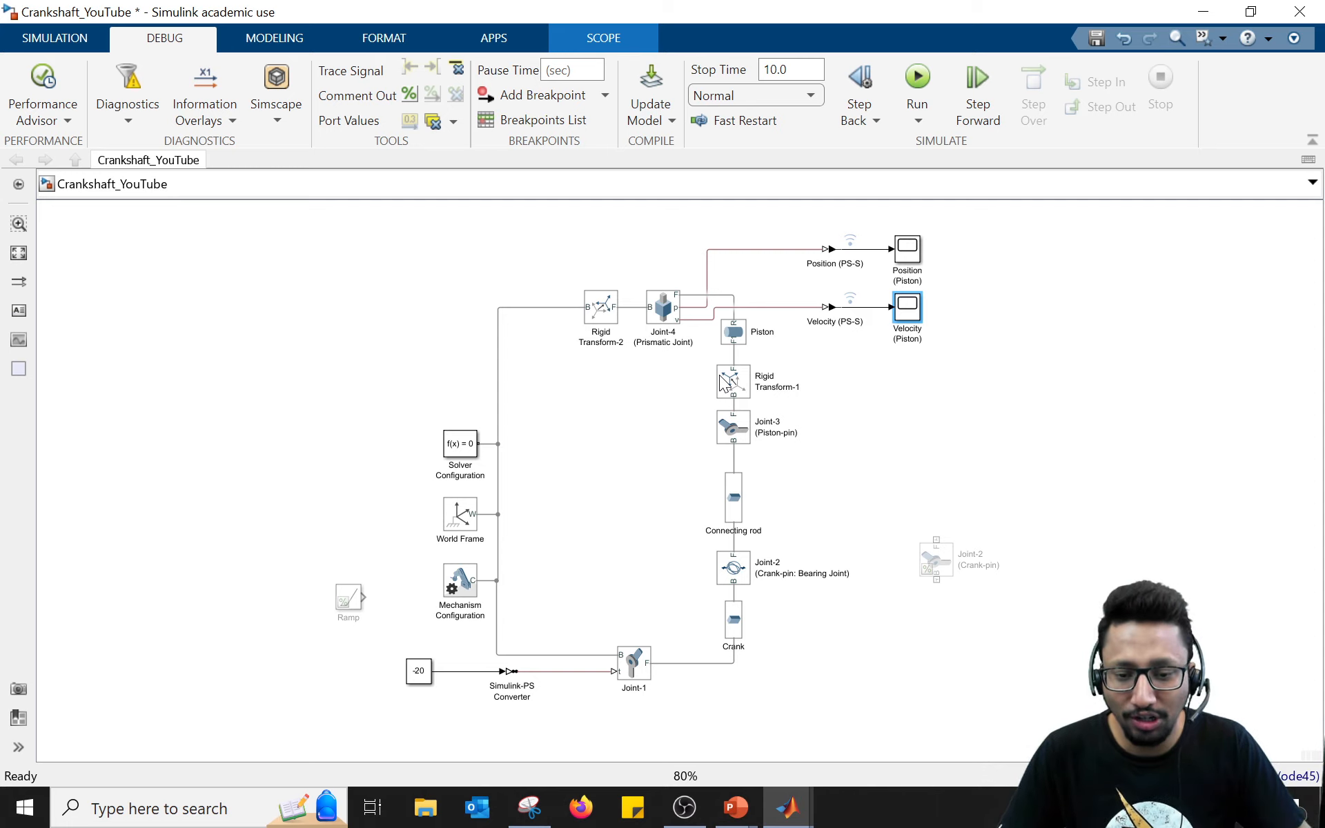
pyautogui.scroll(3, 829, 602)
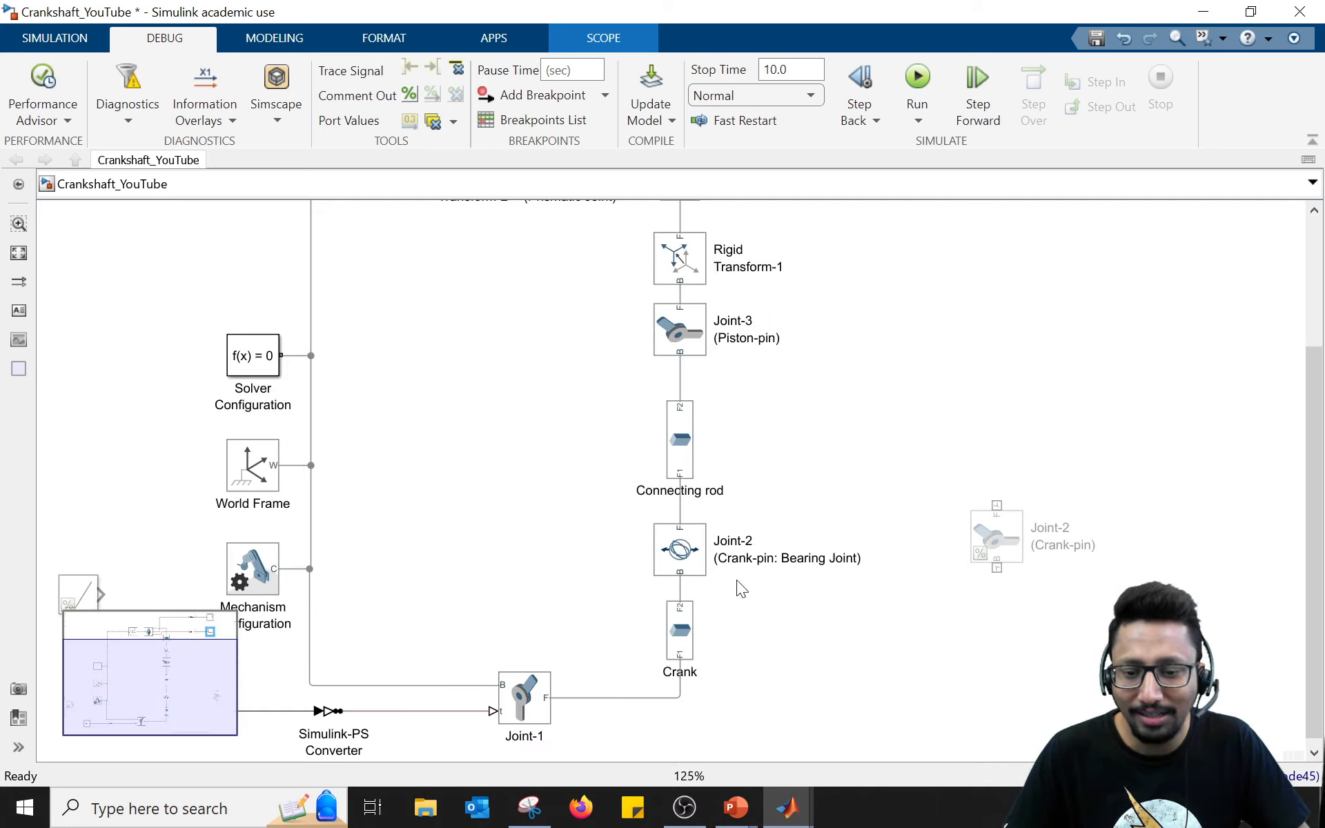
pyautogui.click(690, 572)
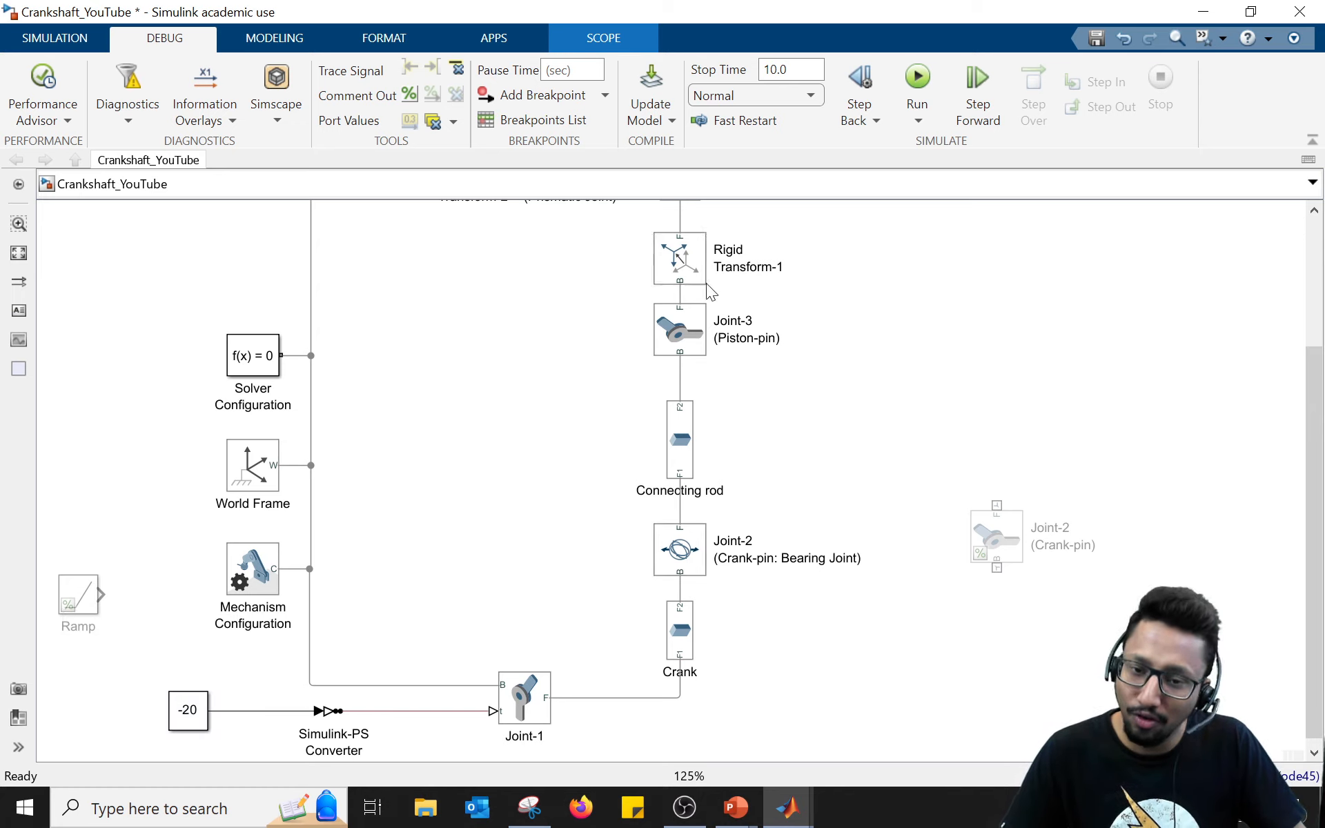
pyautogui.click(579, 713)
pyautogui.click(543, 722)
pyautogui.click(681, 551)
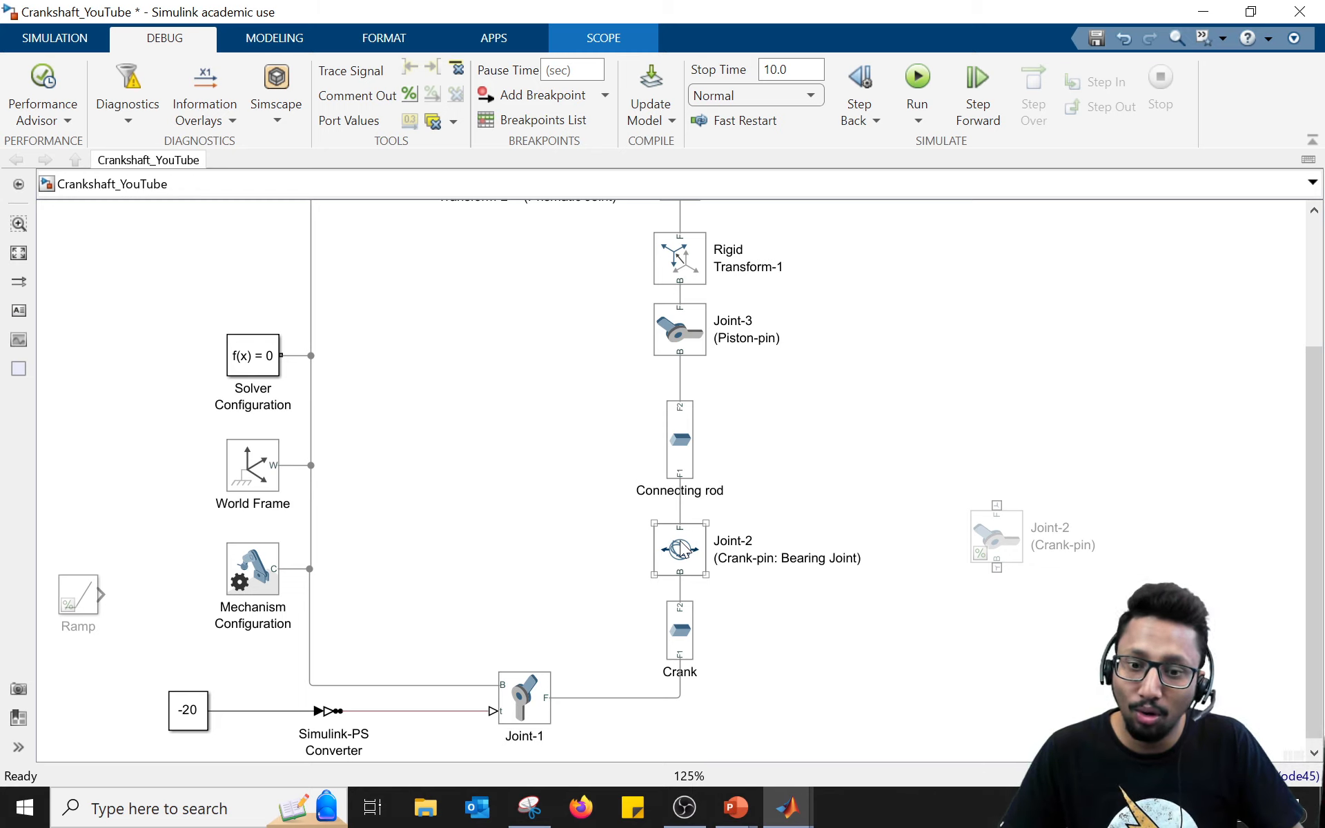
pyautogui.click(912, 436)
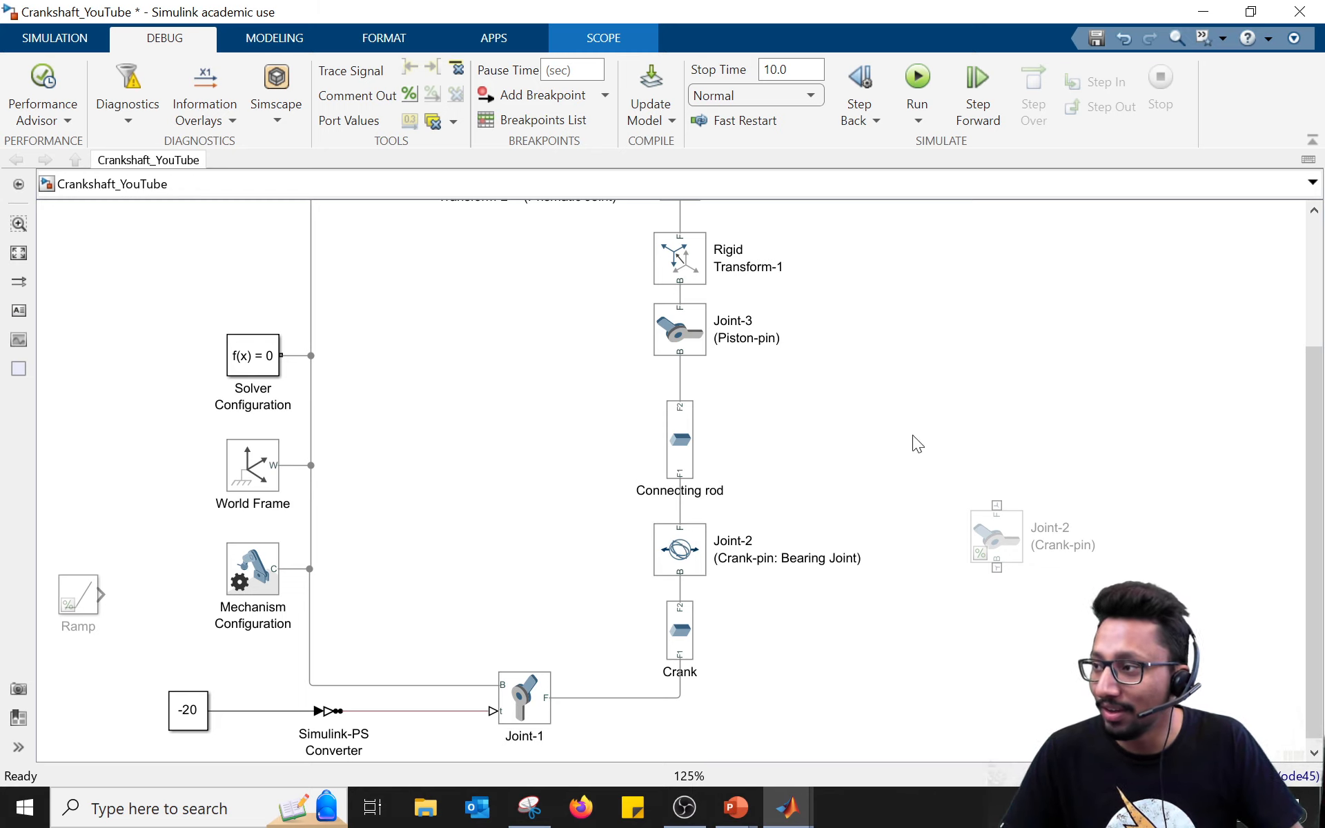
# Step: Search for "rotational" blocks and insert a Rotational Hard Stop Friction block in the empty area beside Joint-3
pyautogui.doubleClick(946, 339)
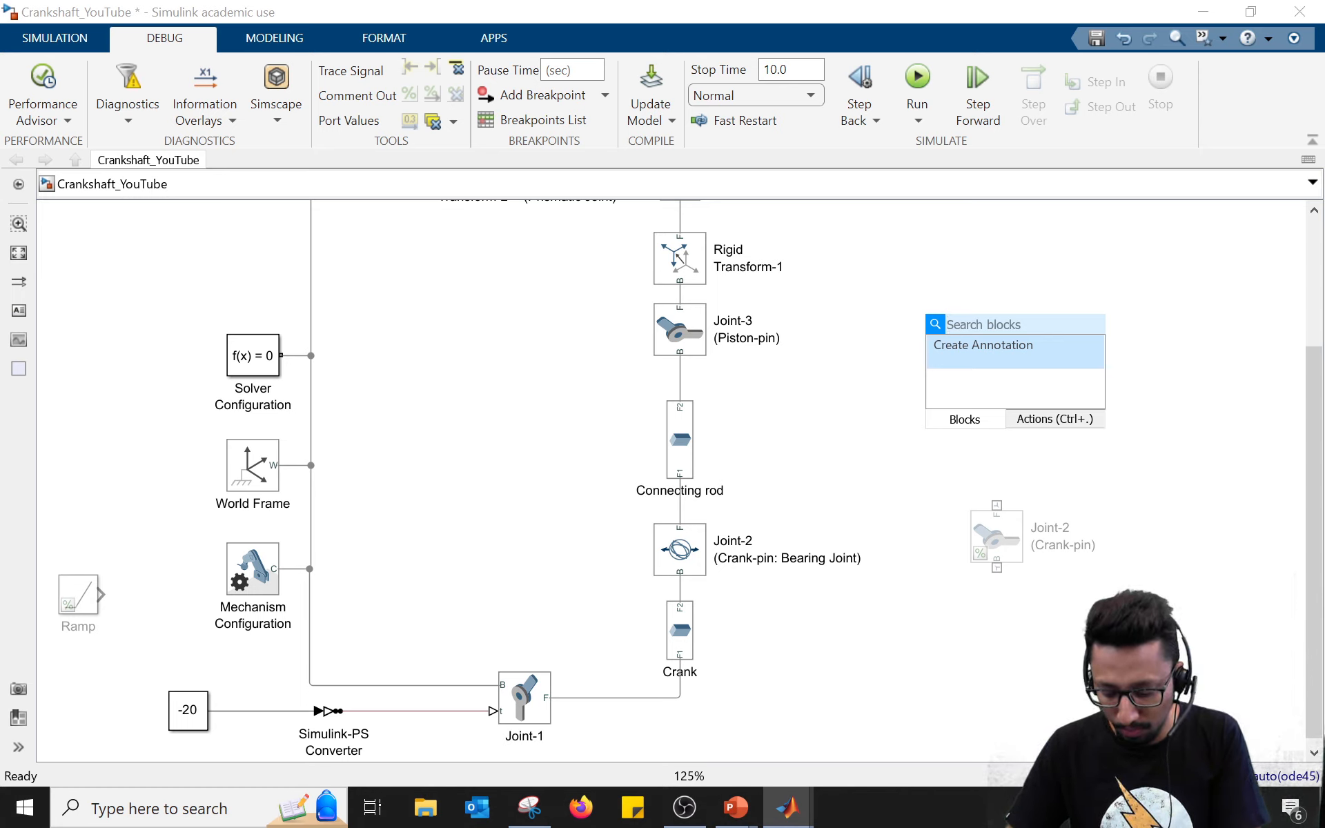
pyautogui.write('rotational')
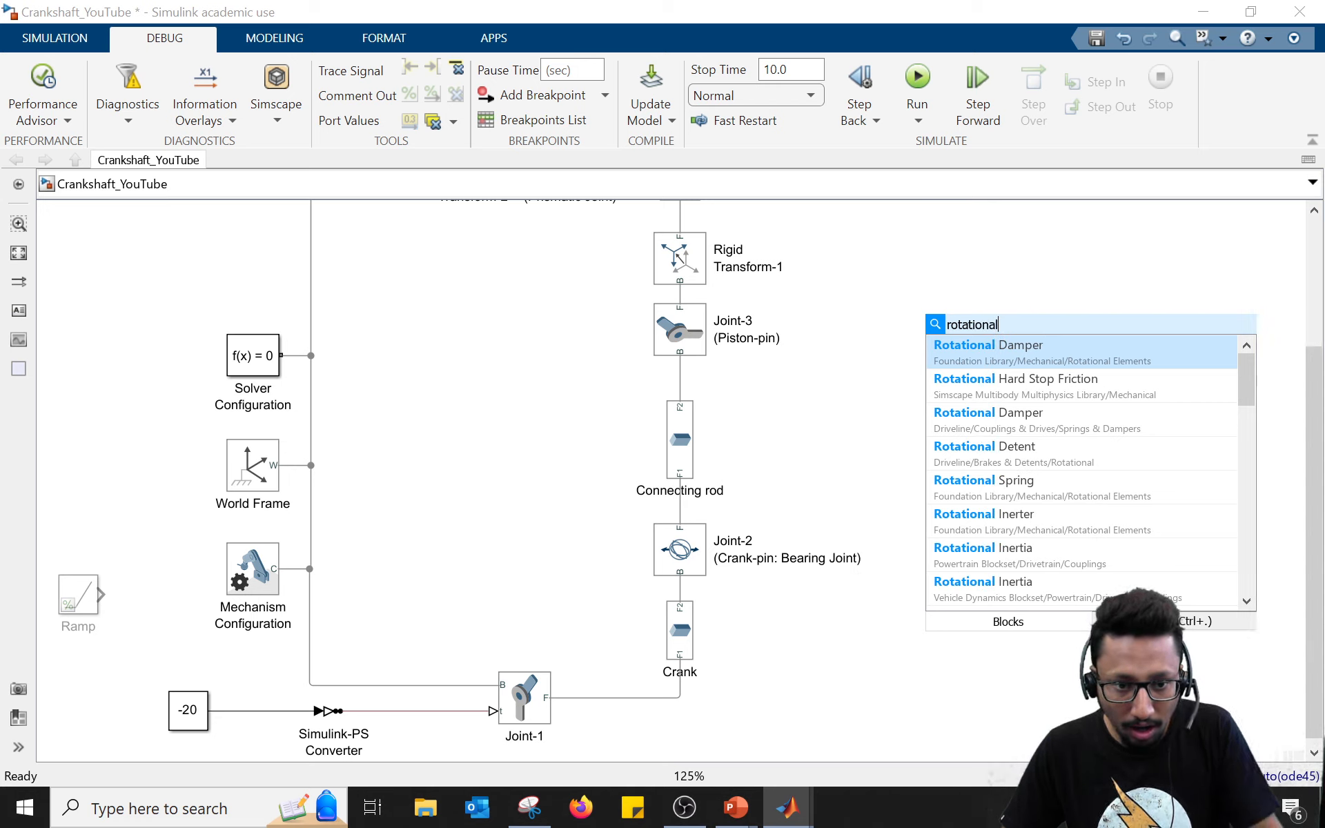
pyautogui.click(991, 393)
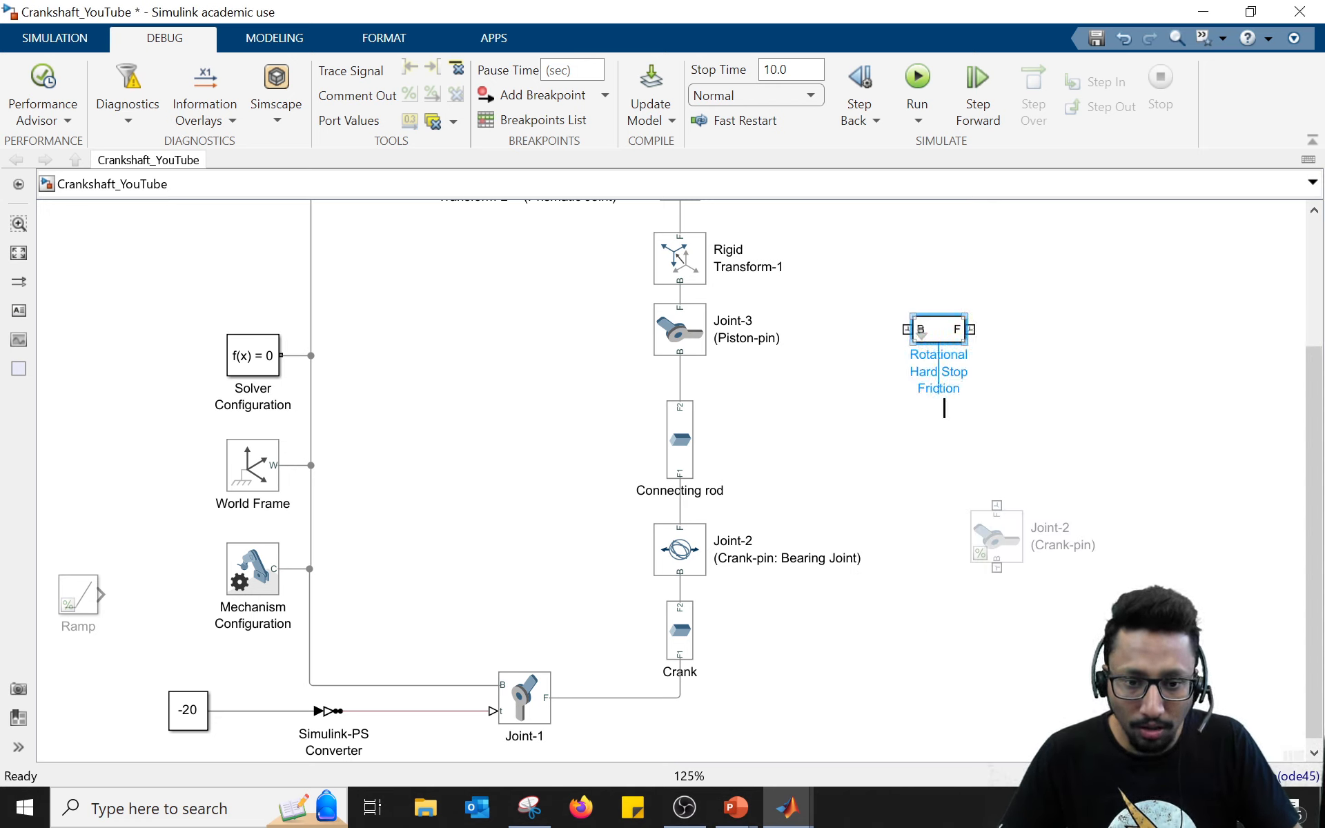
pyautogui.click(958, 331)
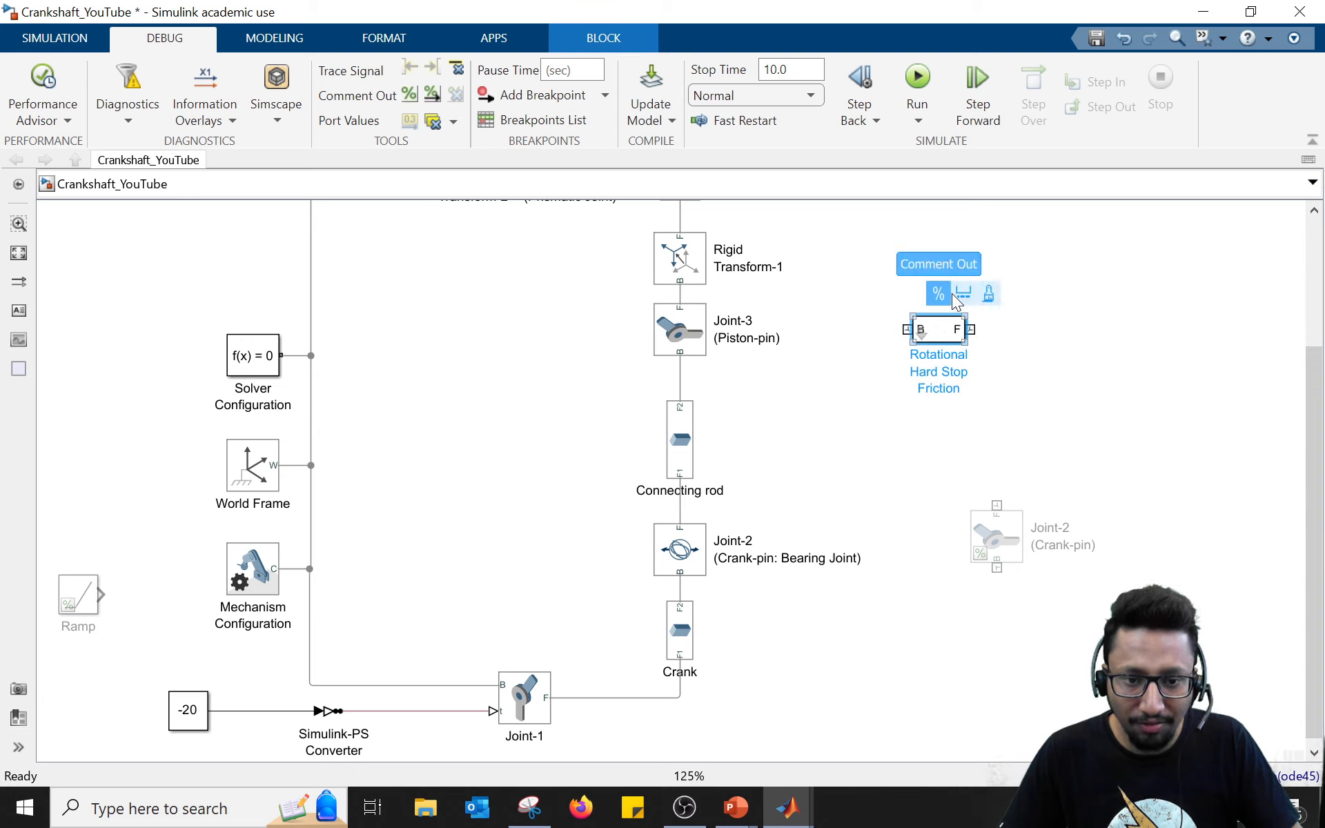
# Step: Review the hardstop and friction parameters of the Rotational Hard Stop Friction block and delete the block from the model
pyautogui.doubleClick(939, 329)
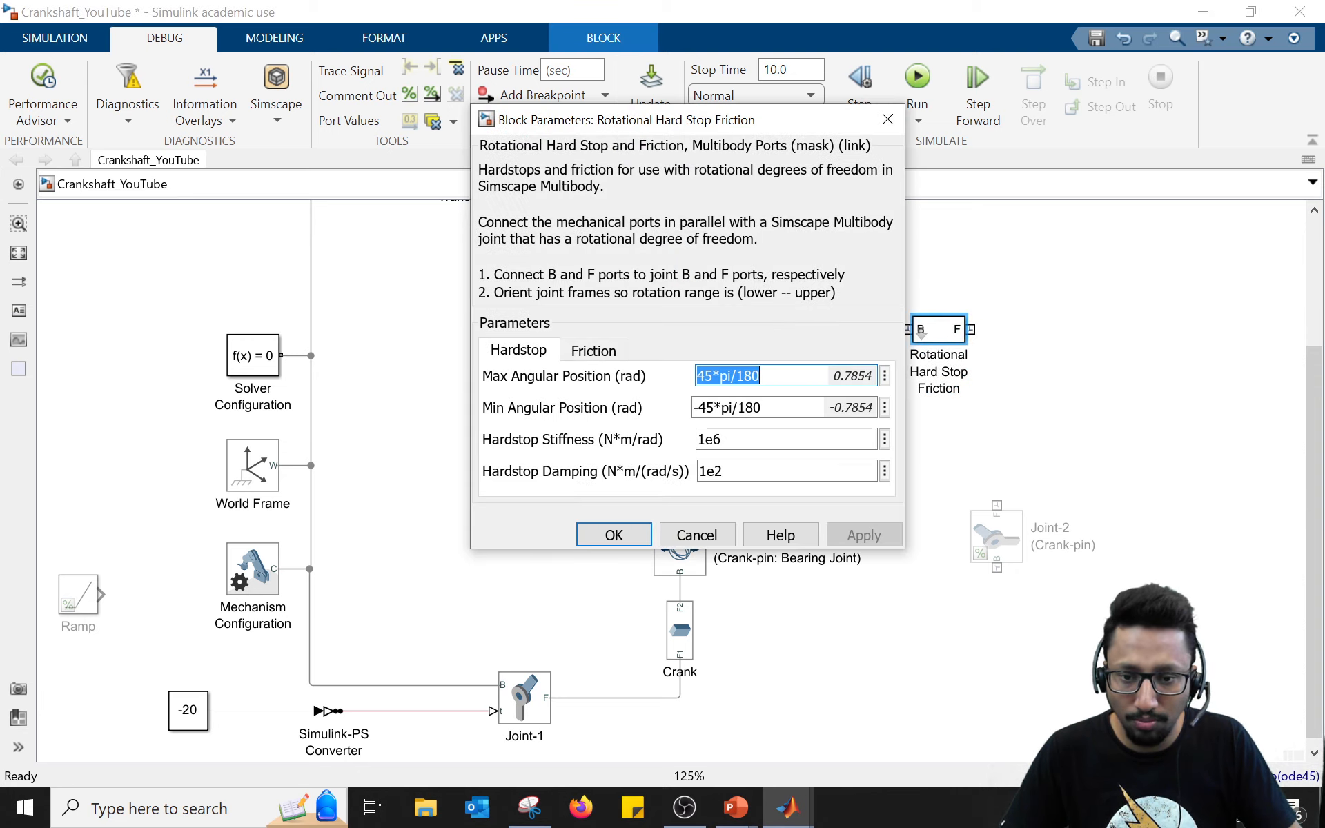
pyautogui.click(598, 351)
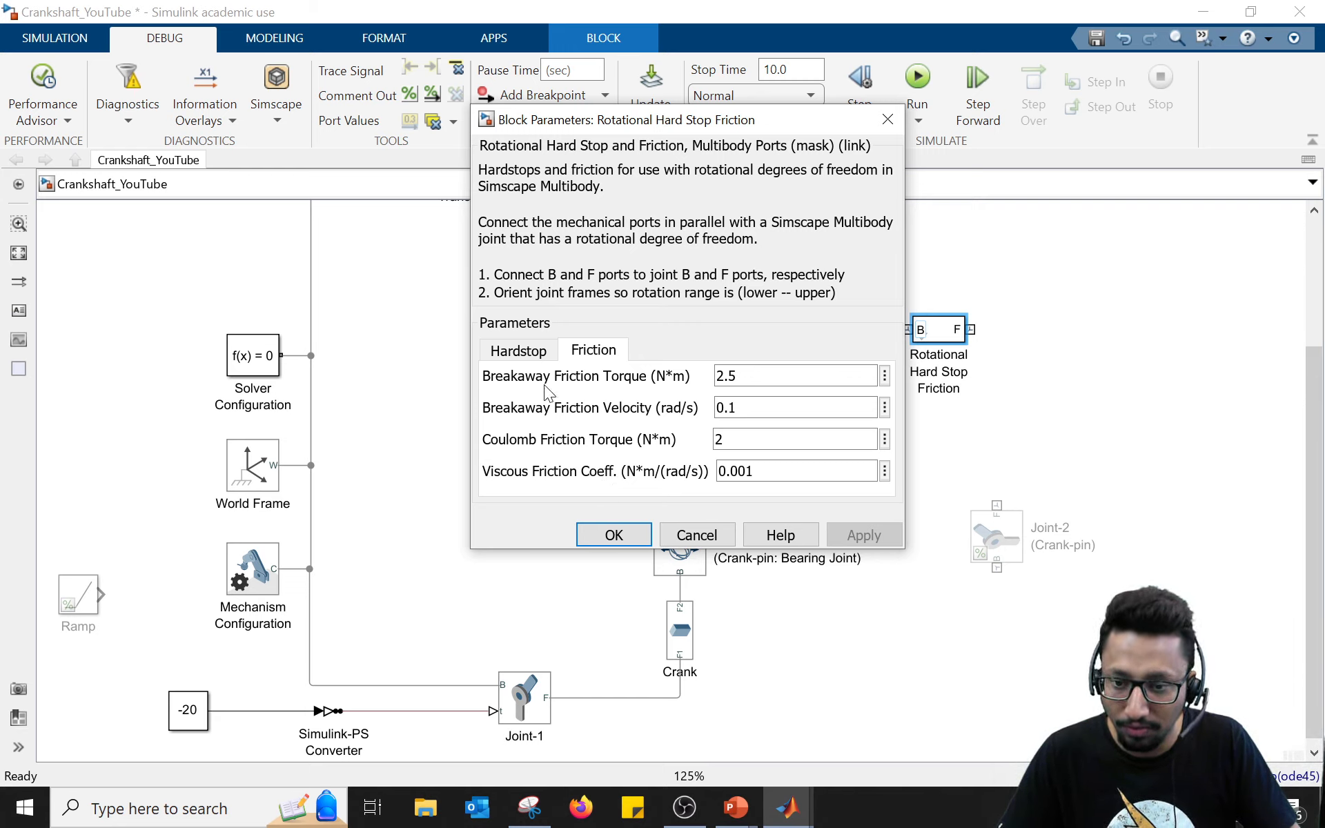
pyautogui.click(532, 352)
pyautogui.click(887, 120)
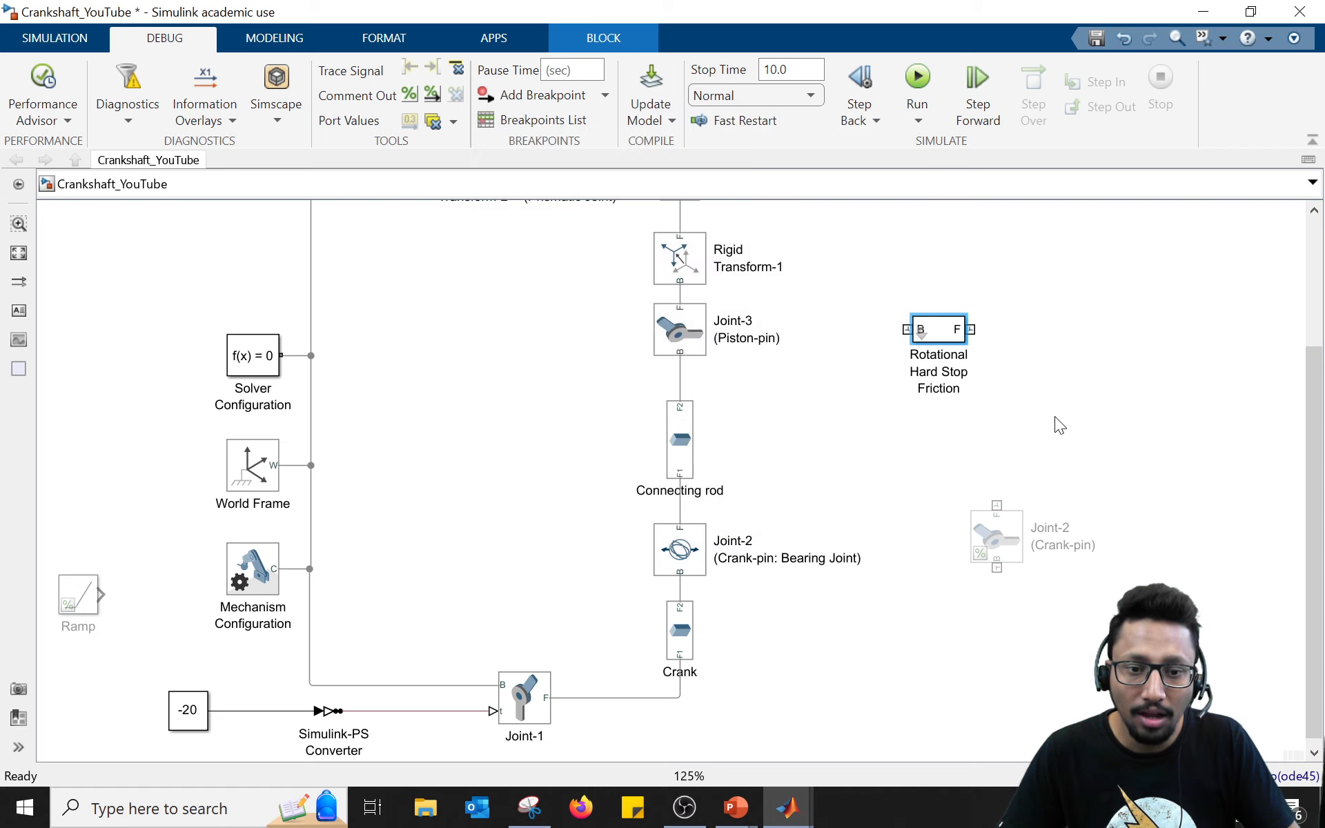
pyautogui.moveTo(1034, 428); pyautogui.dragTo(885, 282)
pyautogui.press('Delete')
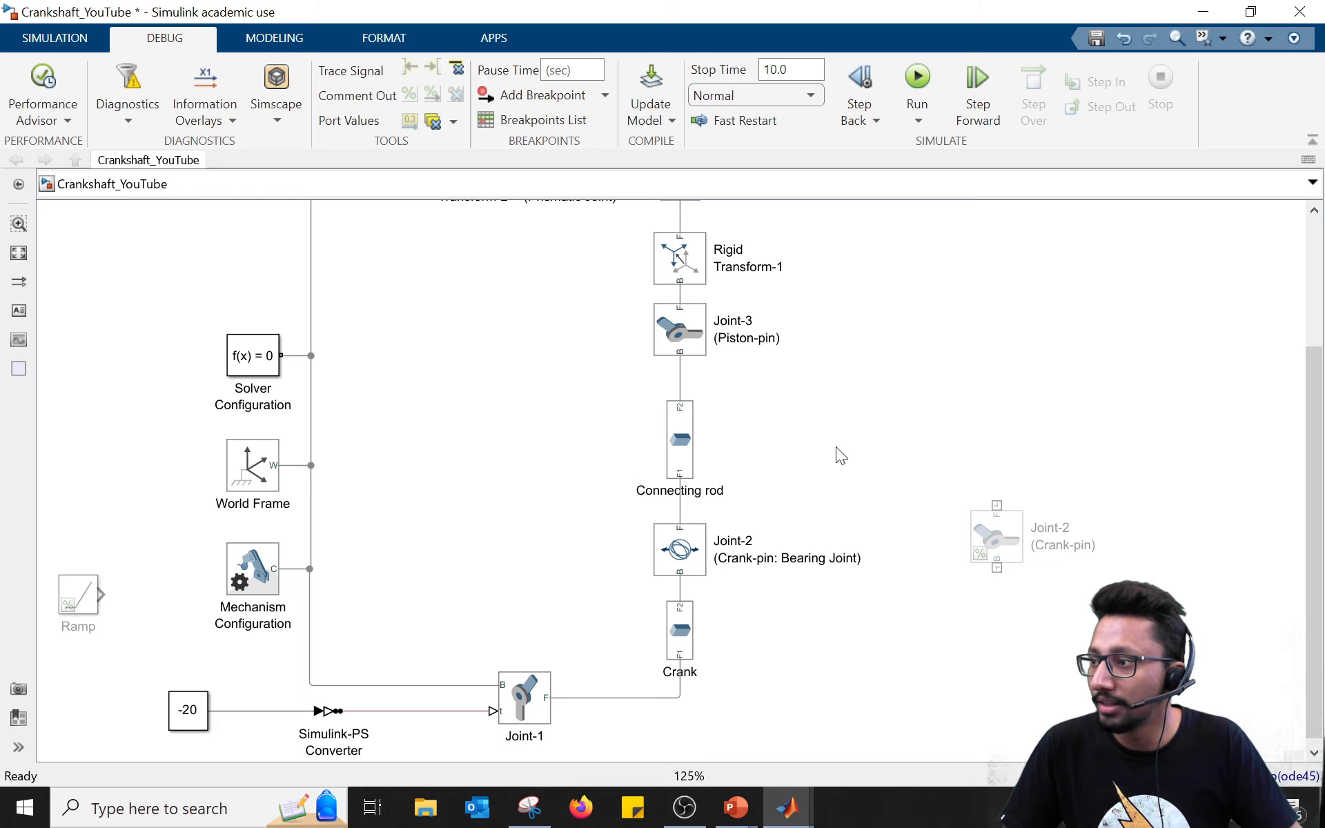
# Step: Set the damping coefficient in the internal mechanics of Joint-2's Z Revolute Primitive to 0.015 N*m/(deg/s)
pyautogui.click(692, 548)
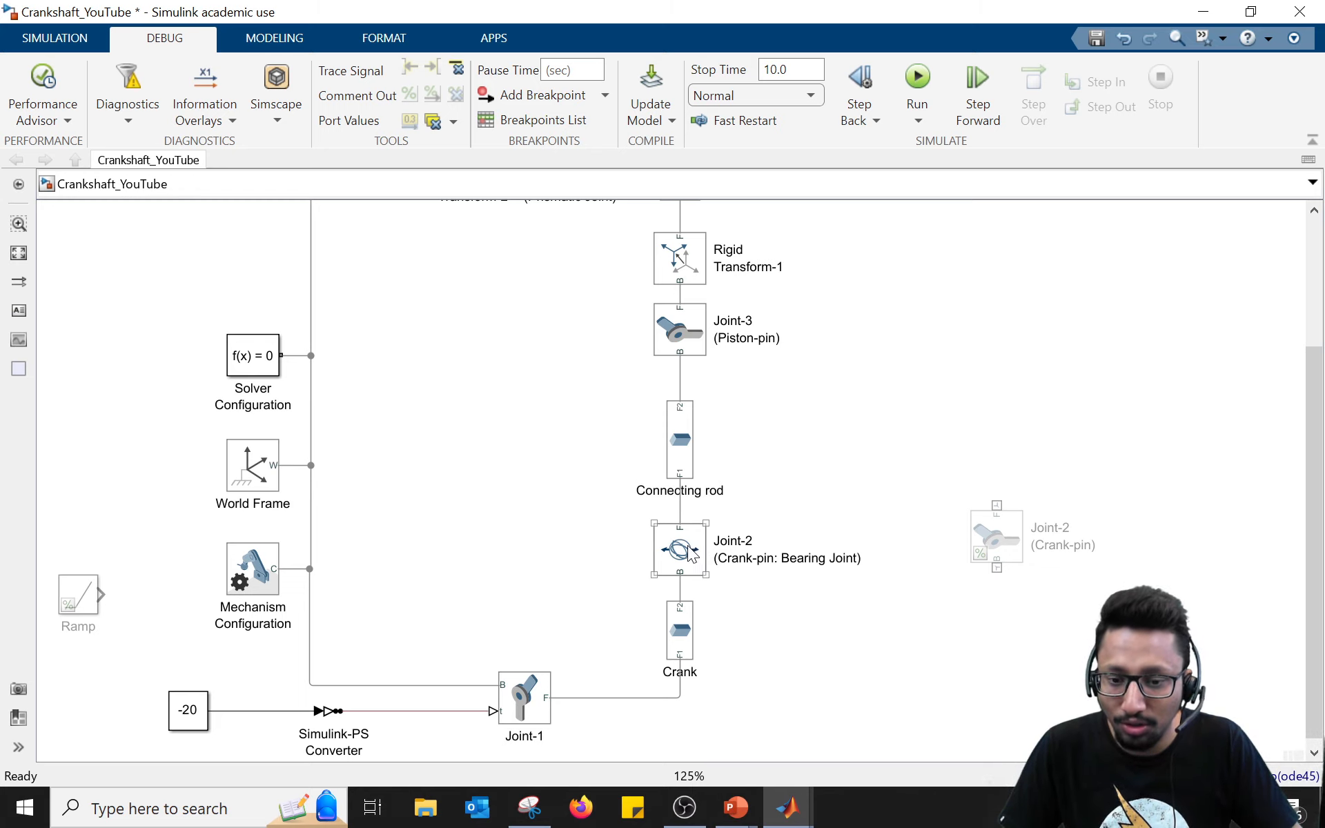
pyautogui.doubleClick(692, 552)
pyautogui.moveTo(416, 210); pyautogui.dragTo(676, 81)
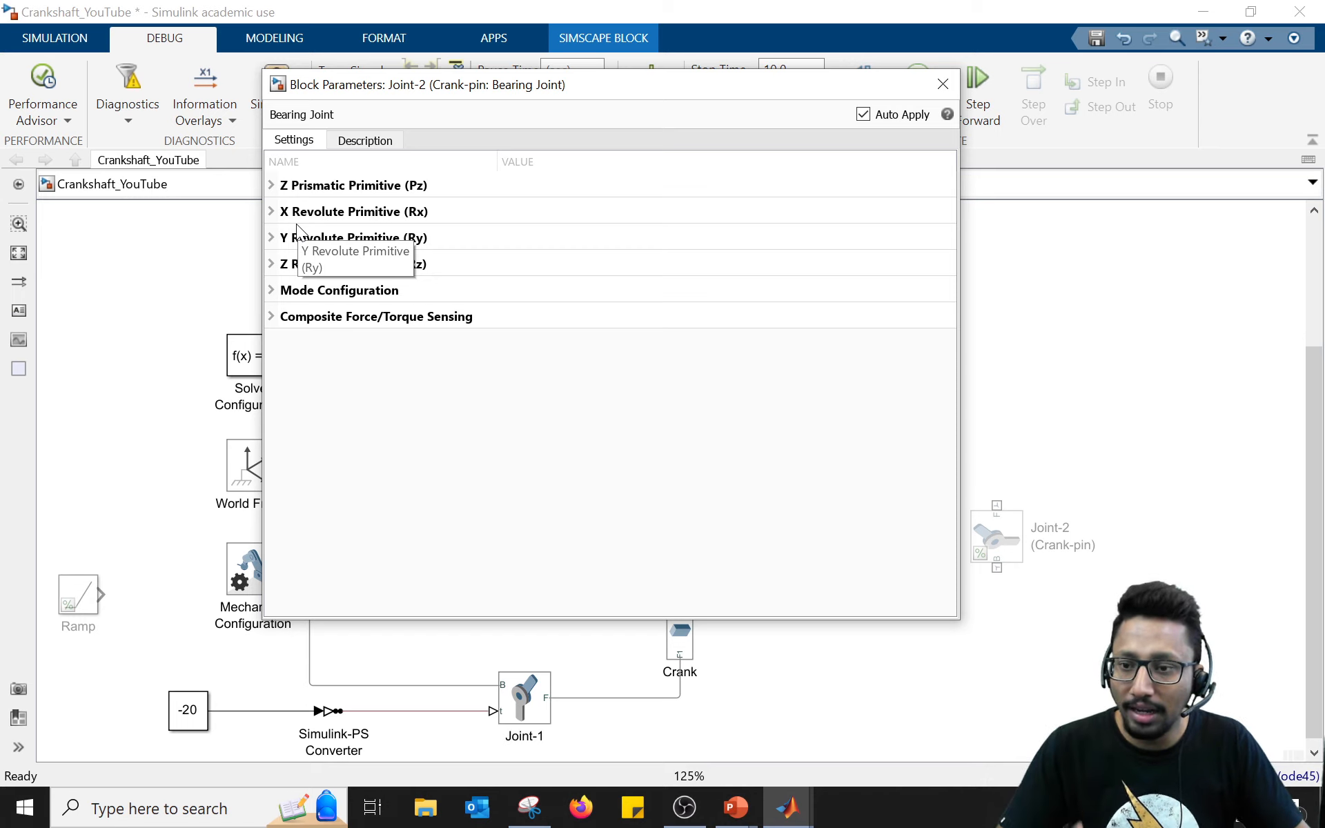
pyautogui.click(271, 263)
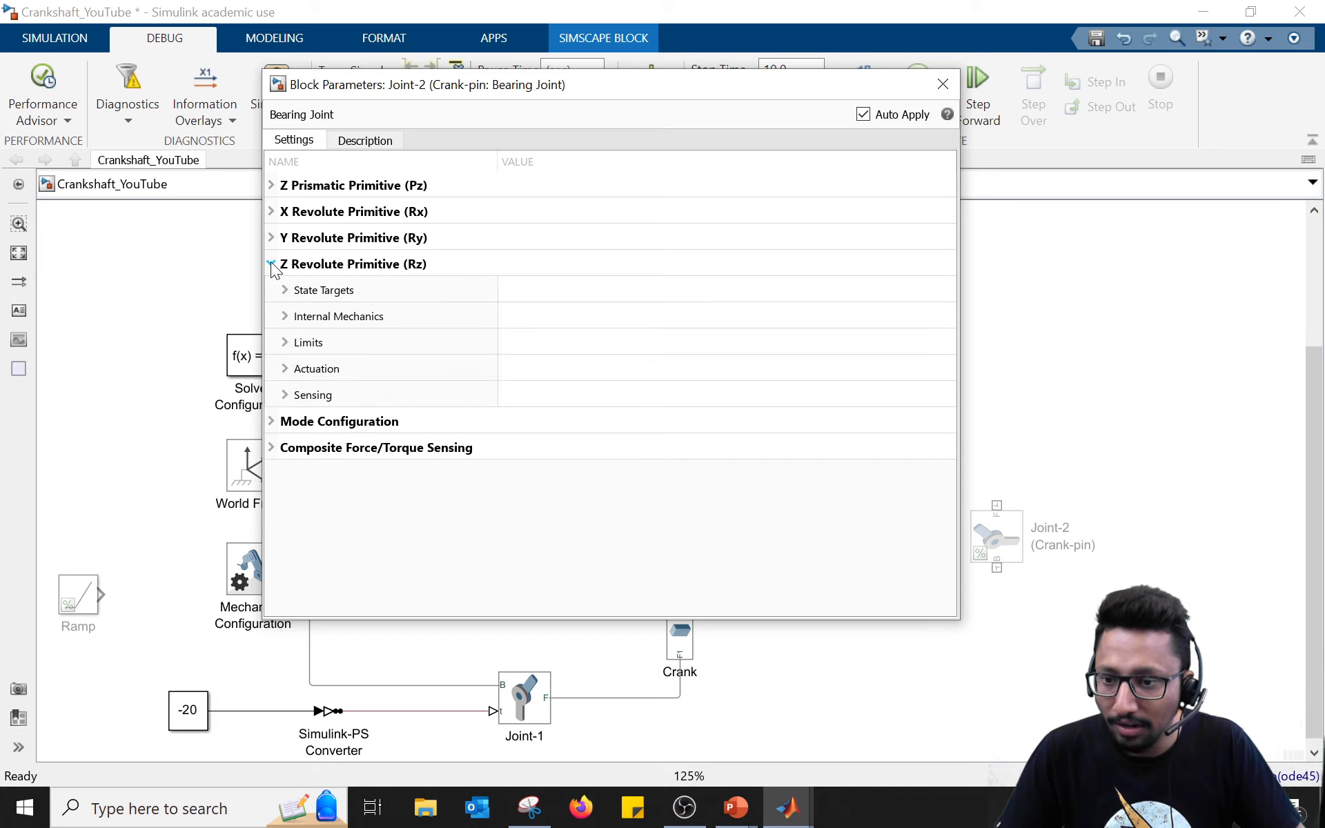
pyautogui.click(284, 316)
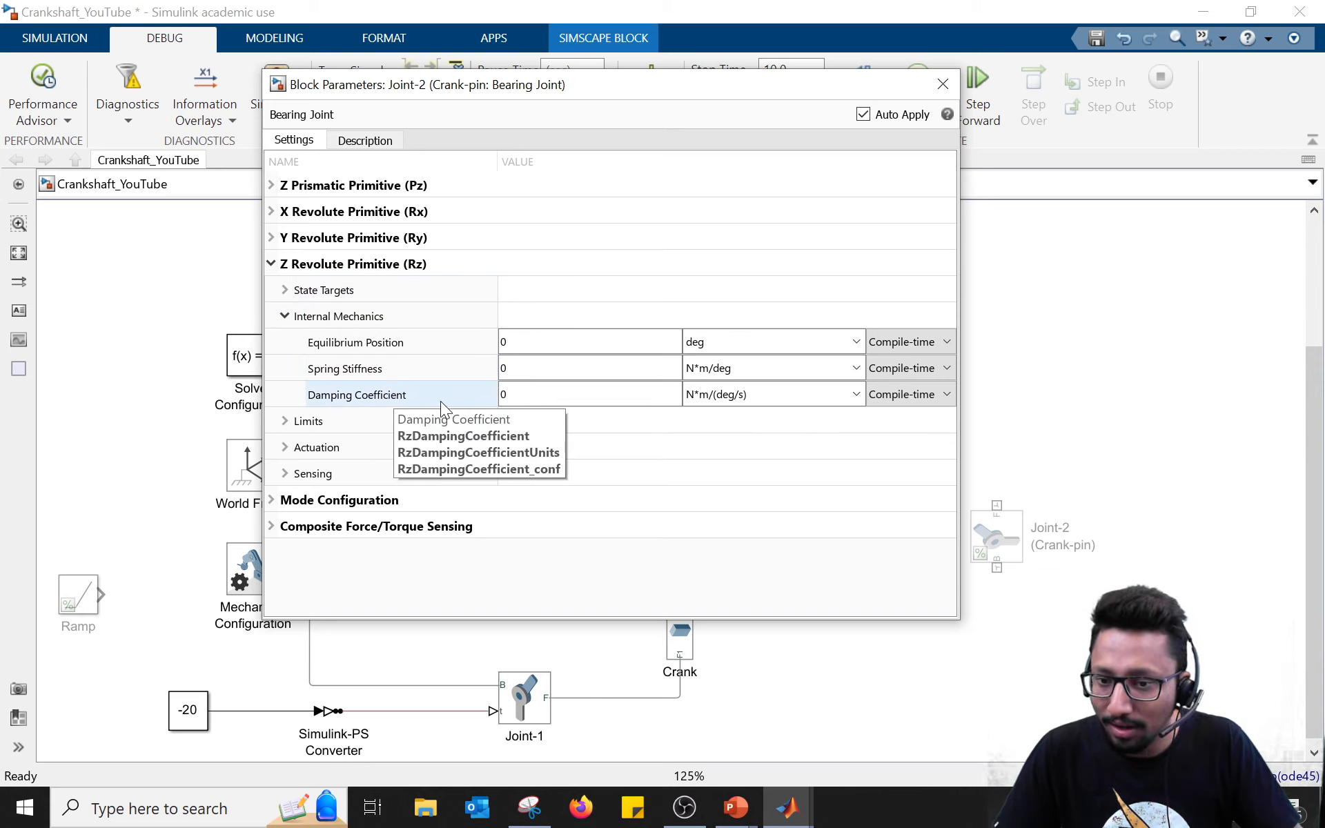
pyautogui.doubleClick(512, 395)
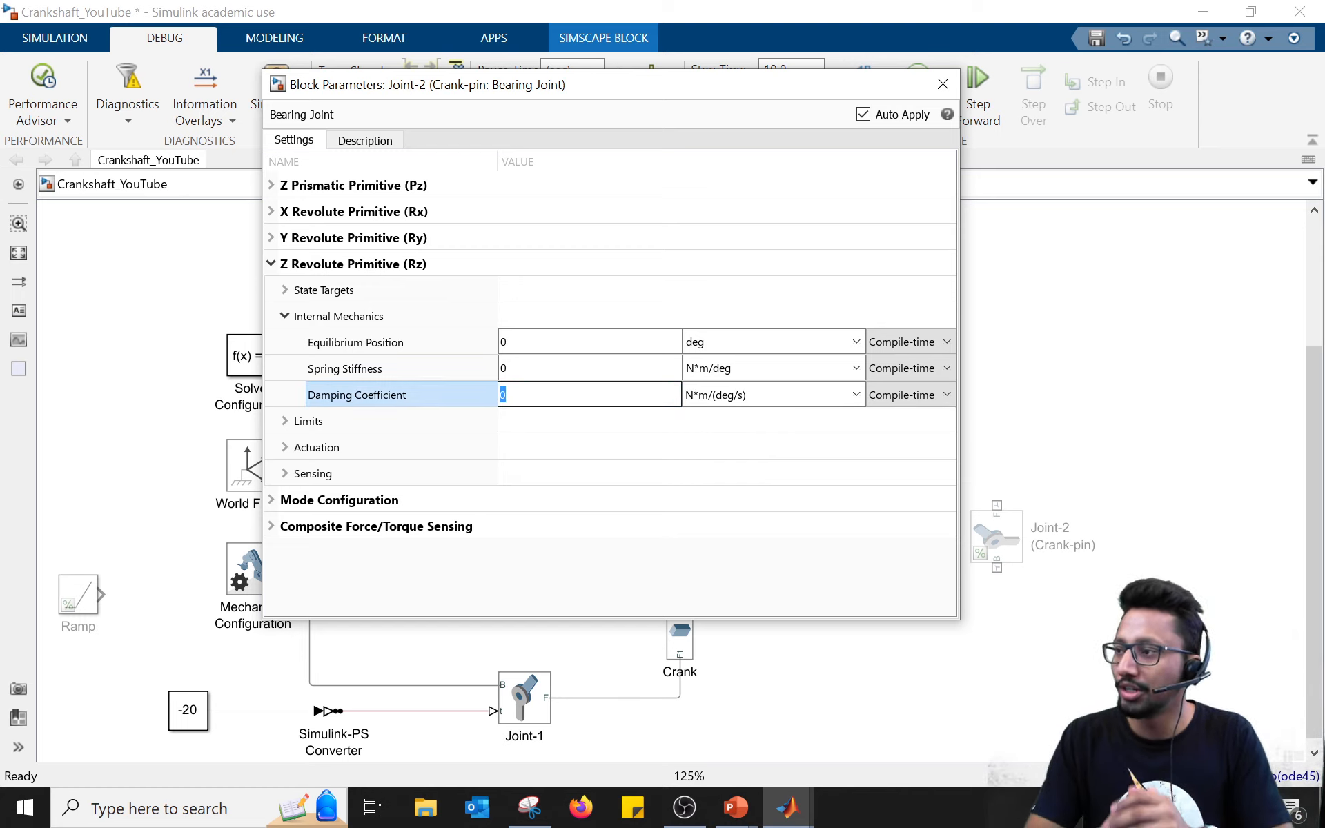
pyautogui.write('0.')
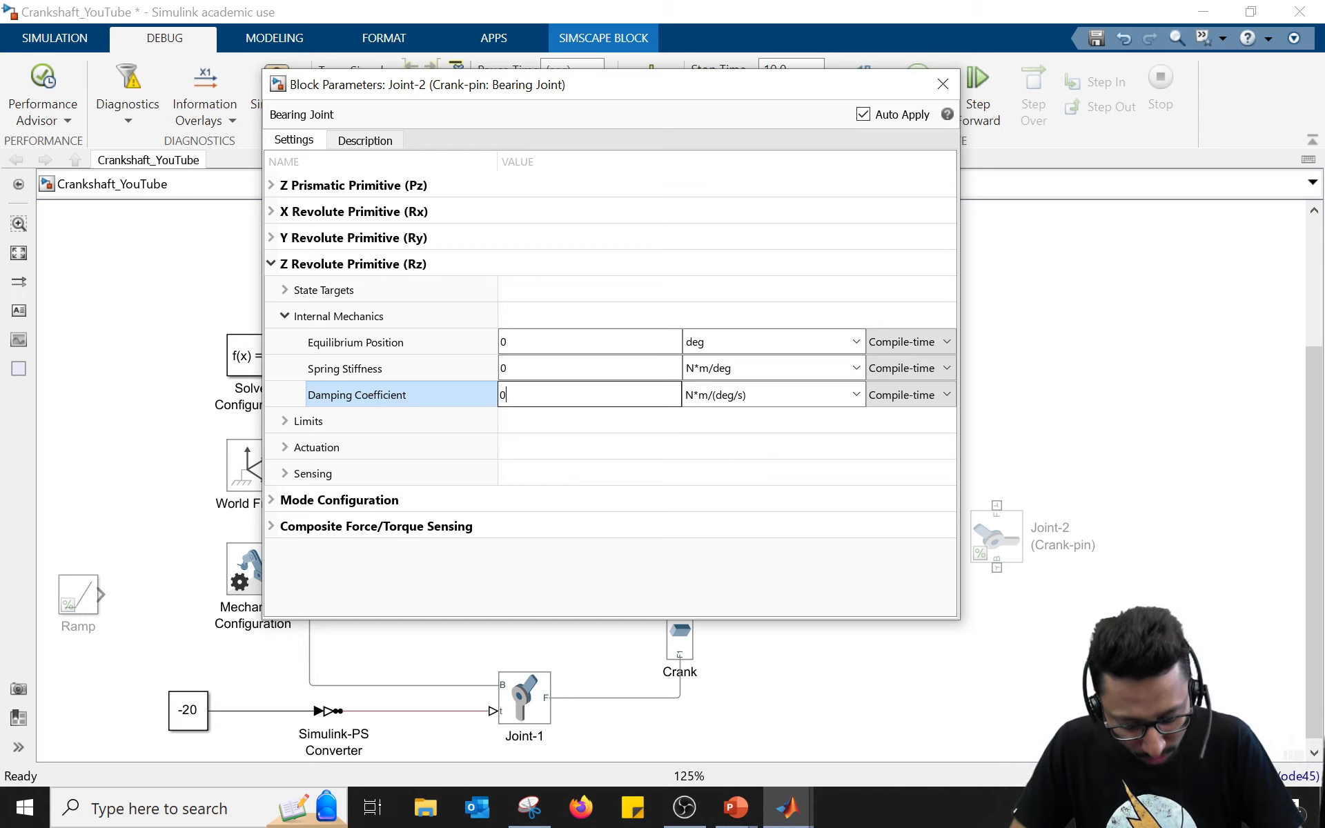
pyautogui.write('015')
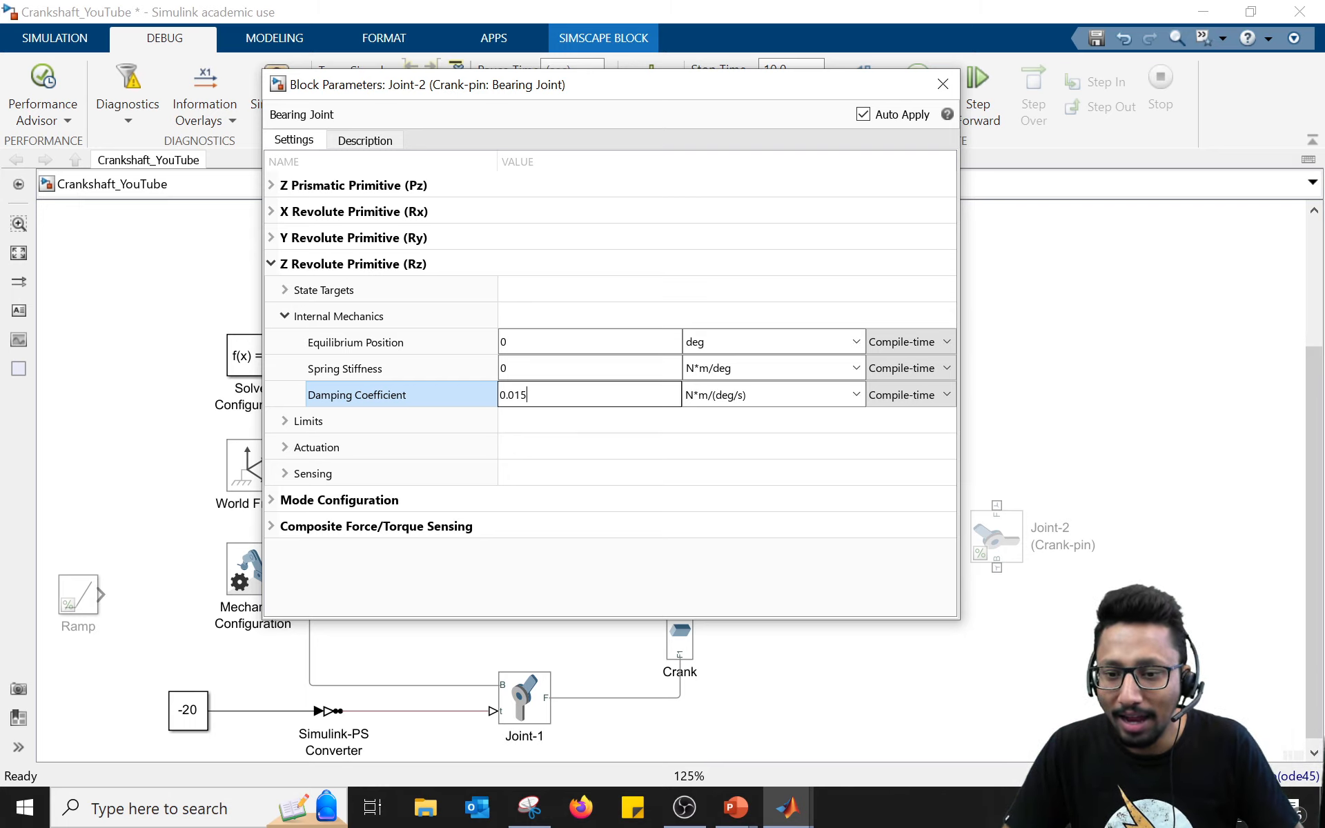
pyautogui.press('Return')
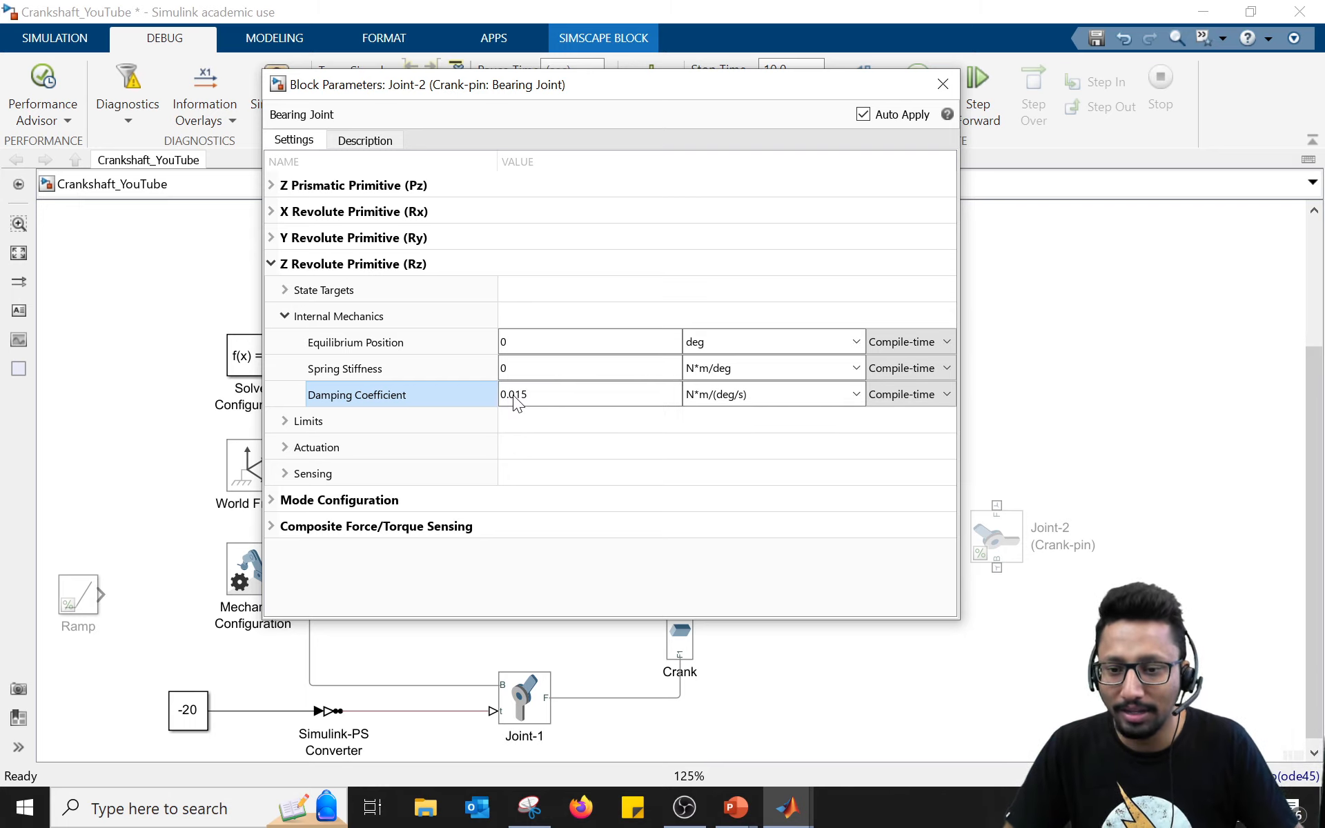
pyautogui.click(942, 84)
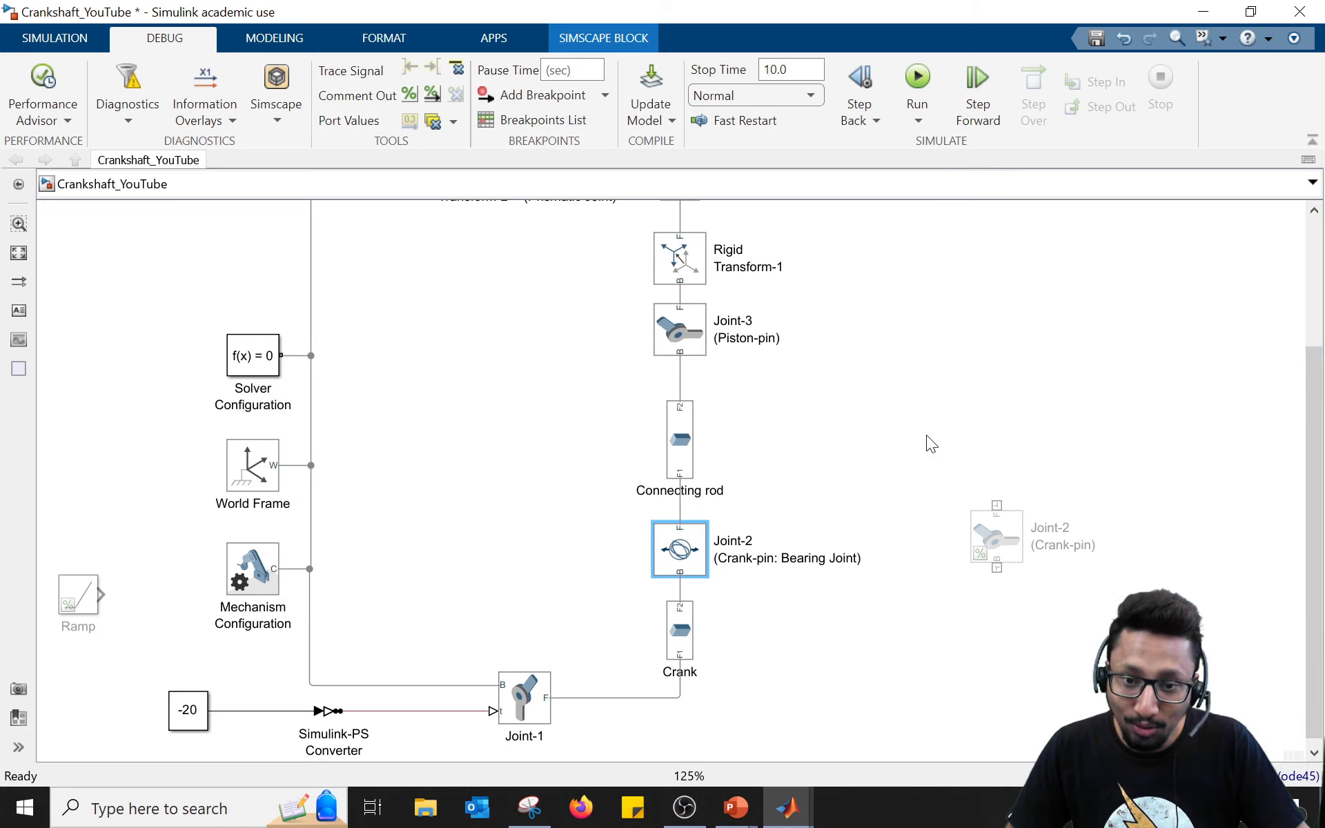
# Step: Run the crankshaft simulation with the constant -20 torque input and the damped Joint-2
pyautogui.scroll(-4, 926, 435)
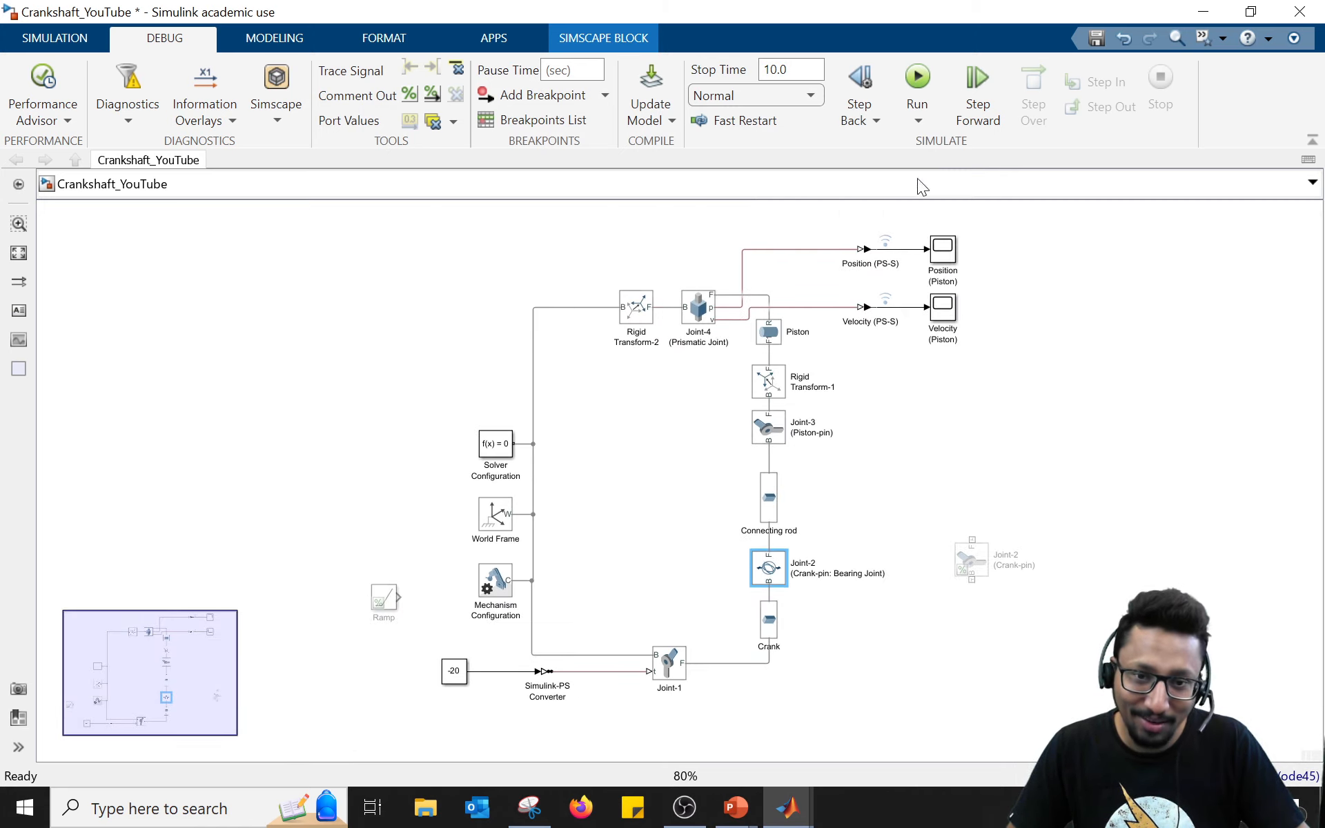
pyautogui.click(918, 78)
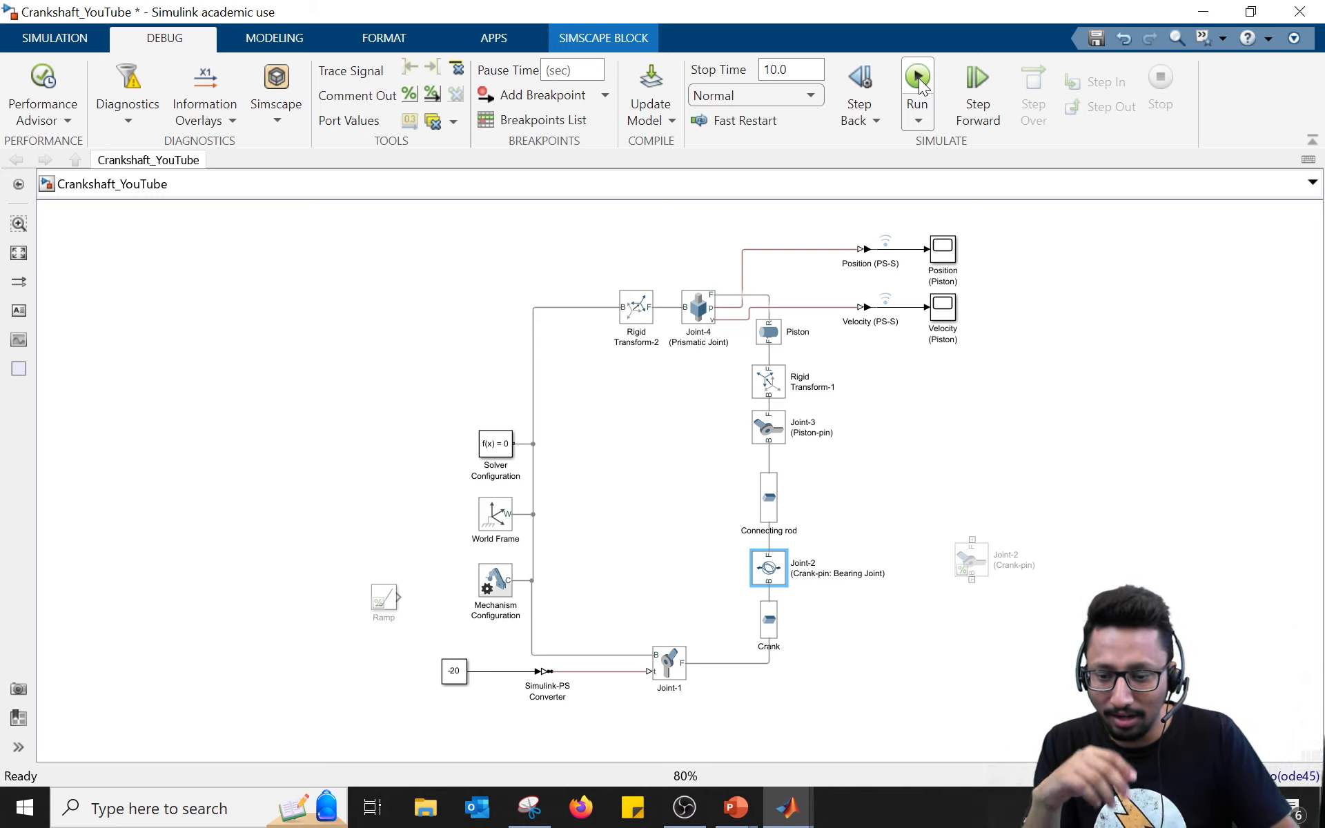
pyautogui.click(452, 680)
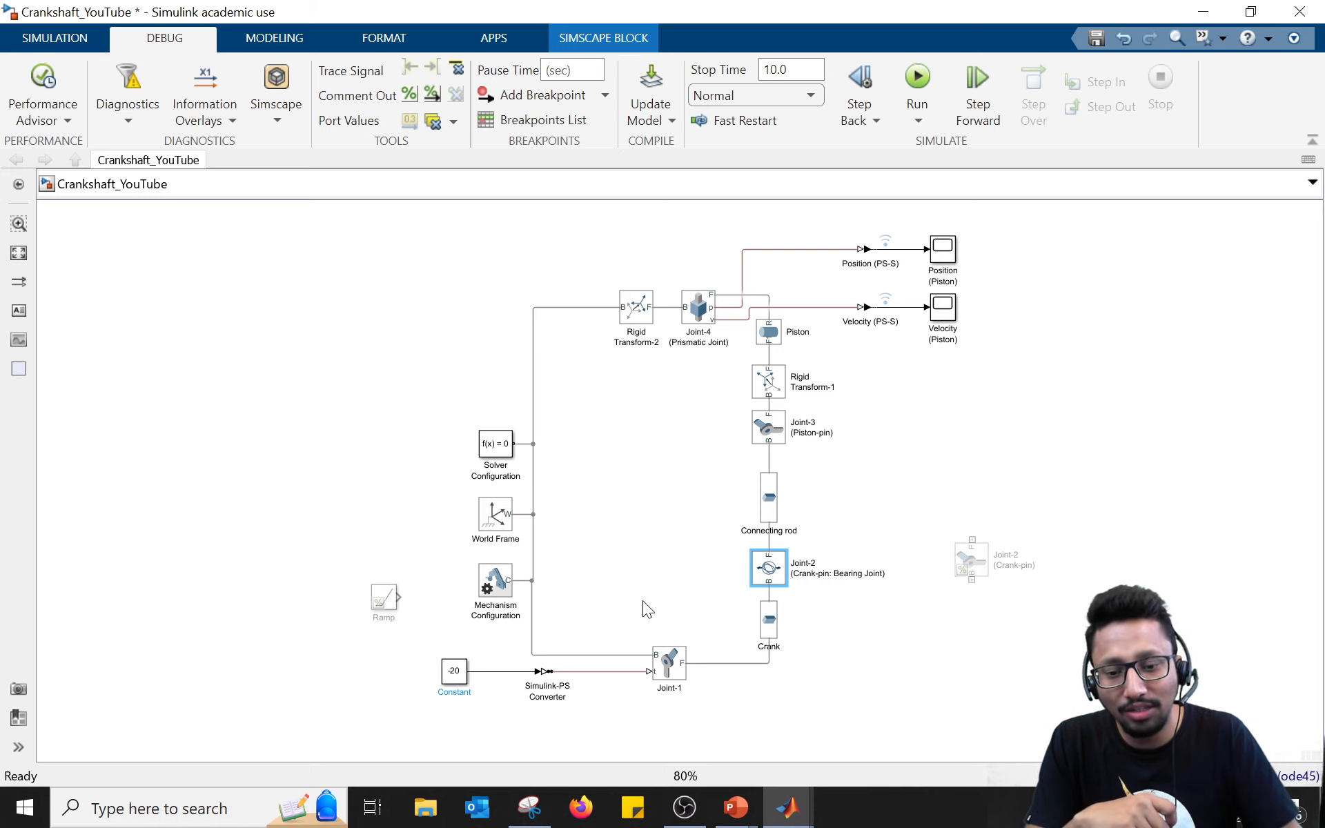
pyautogui.click(787, 569)
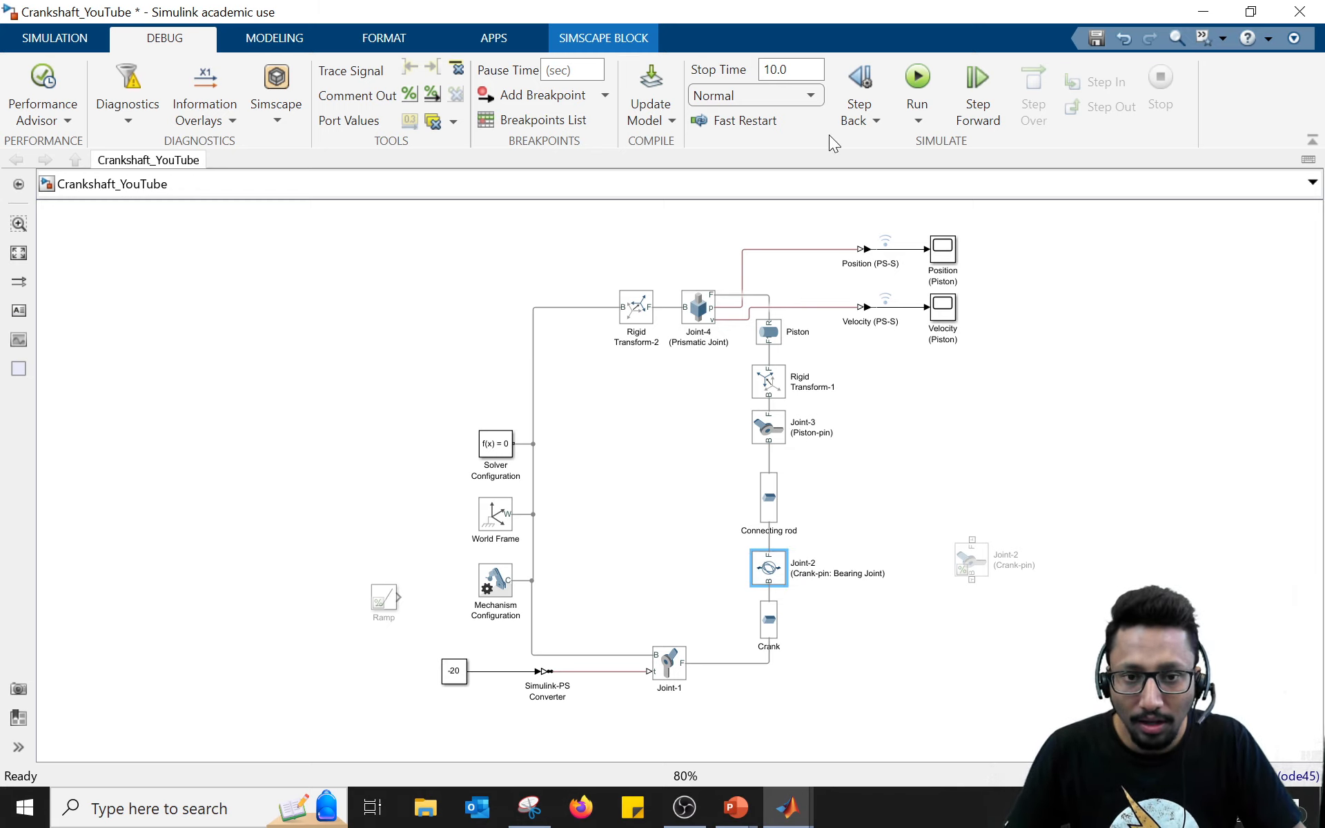
pyautogui.click(926, 76)
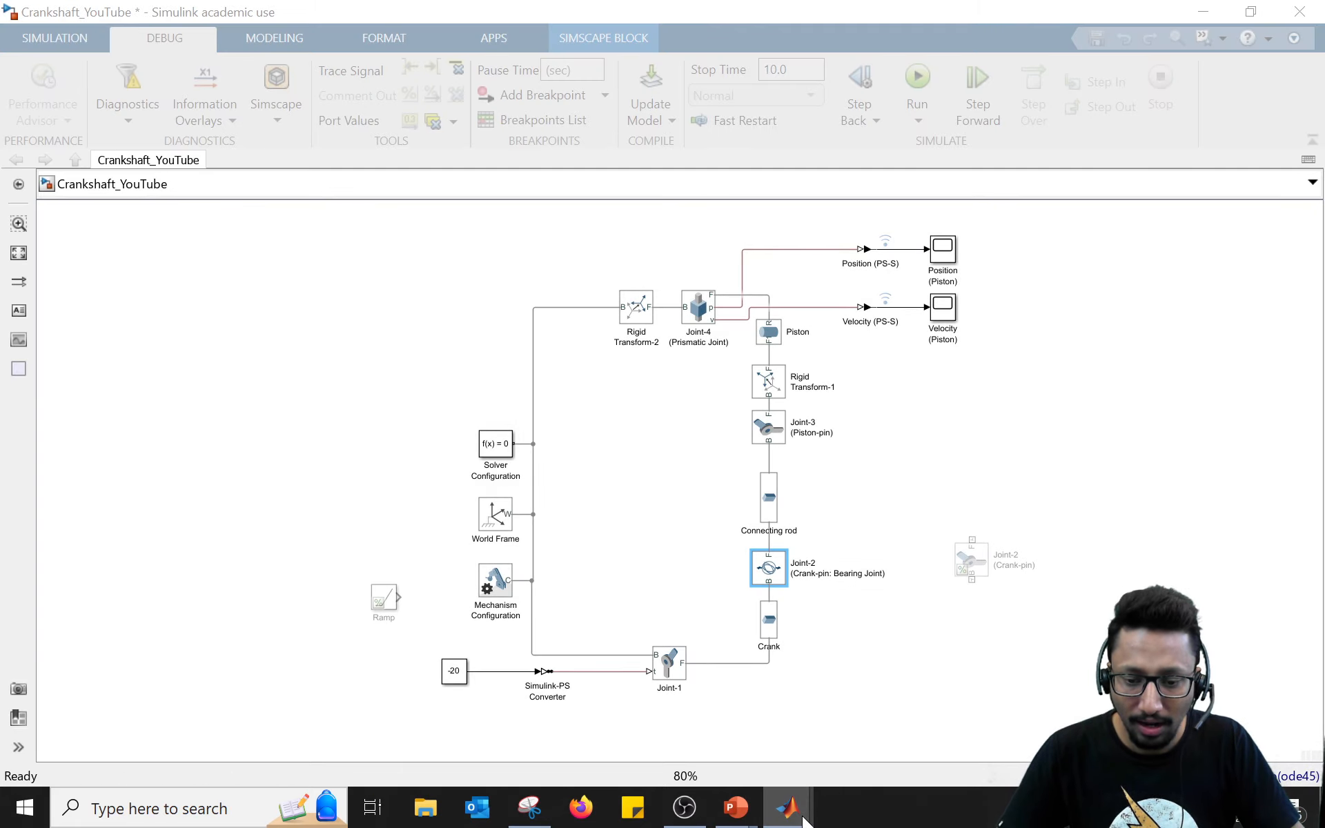
# Step: Replay the crankshaft animation from the start in Mechanics Explorer and minimize its window
pyautogui.moveTo(804, 820)
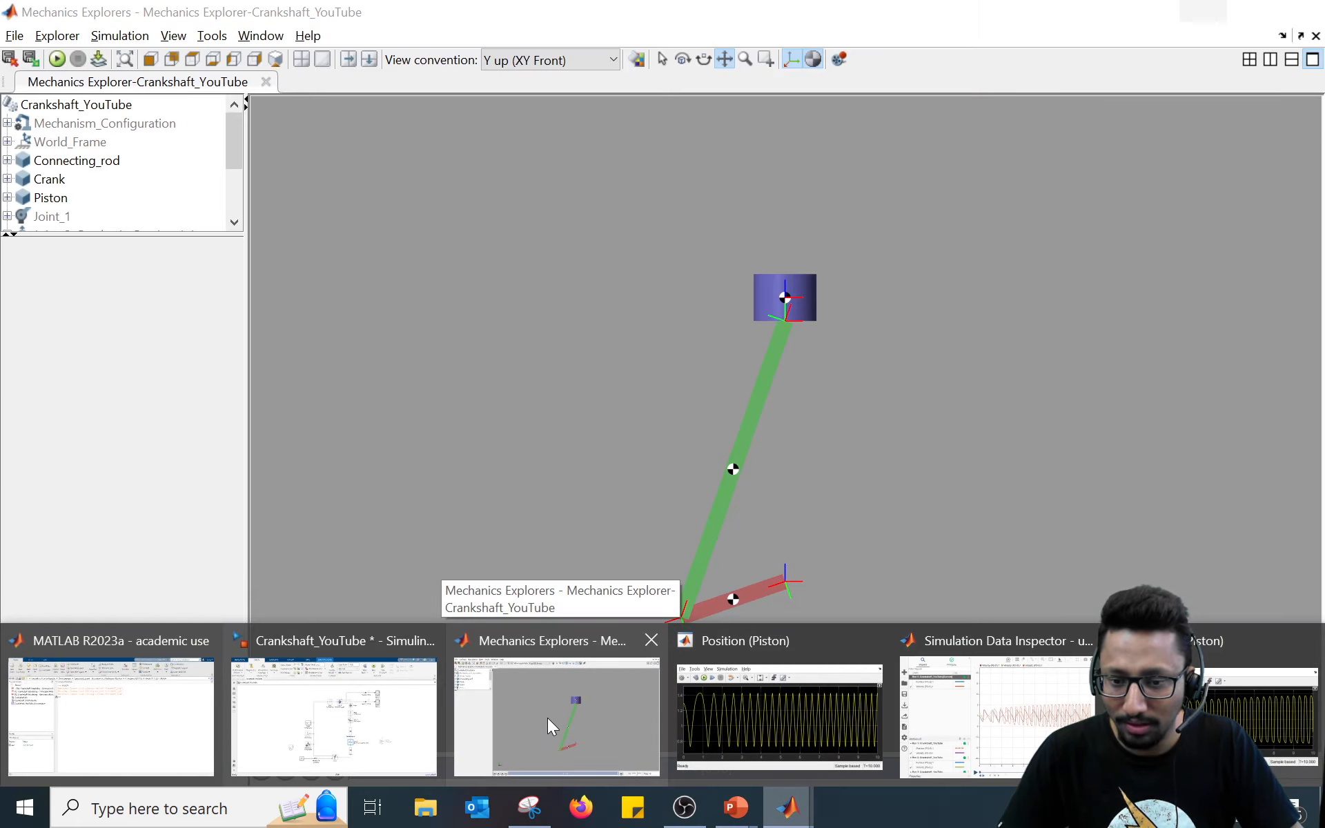
pyautogui.click(548, 718)
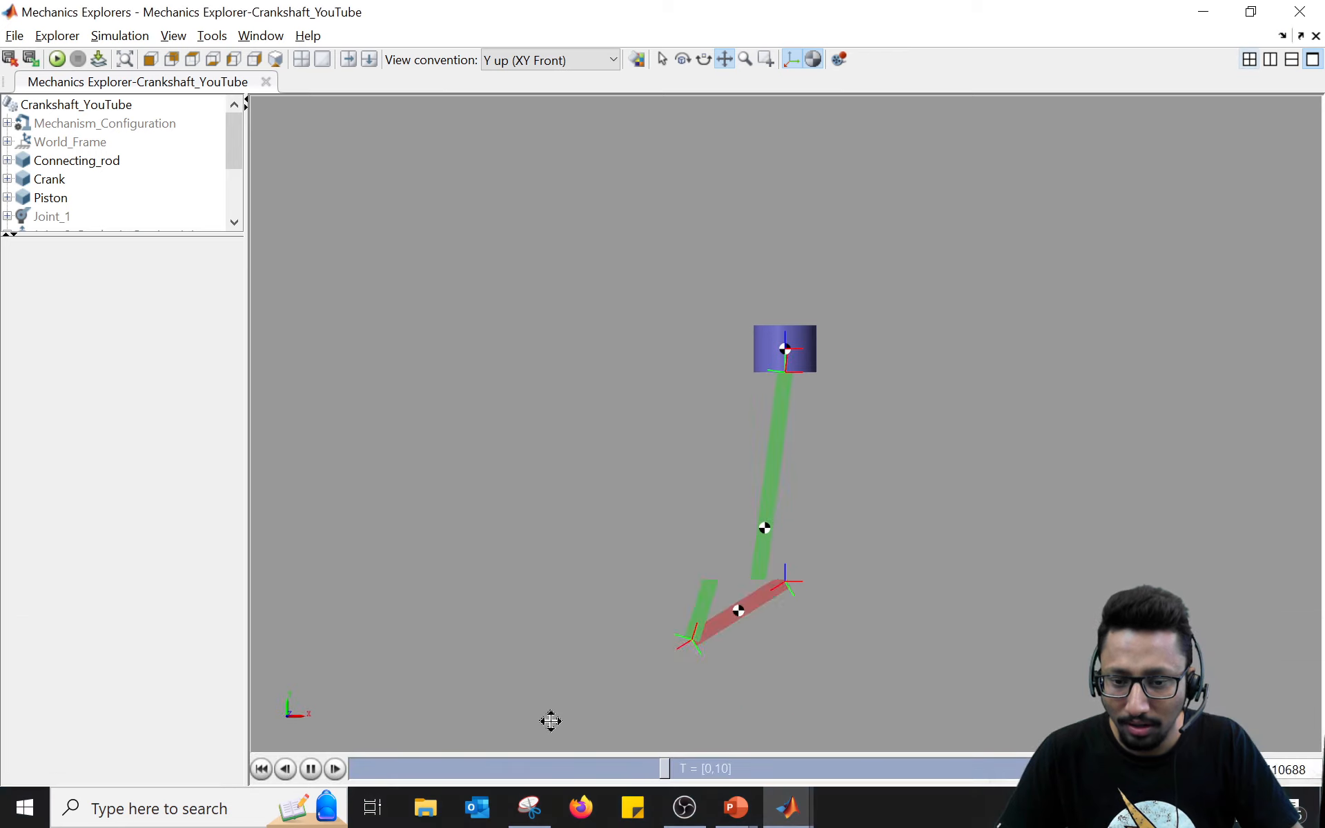
pyautogui.click(261, 769)
pyautogui.click(312, 769)
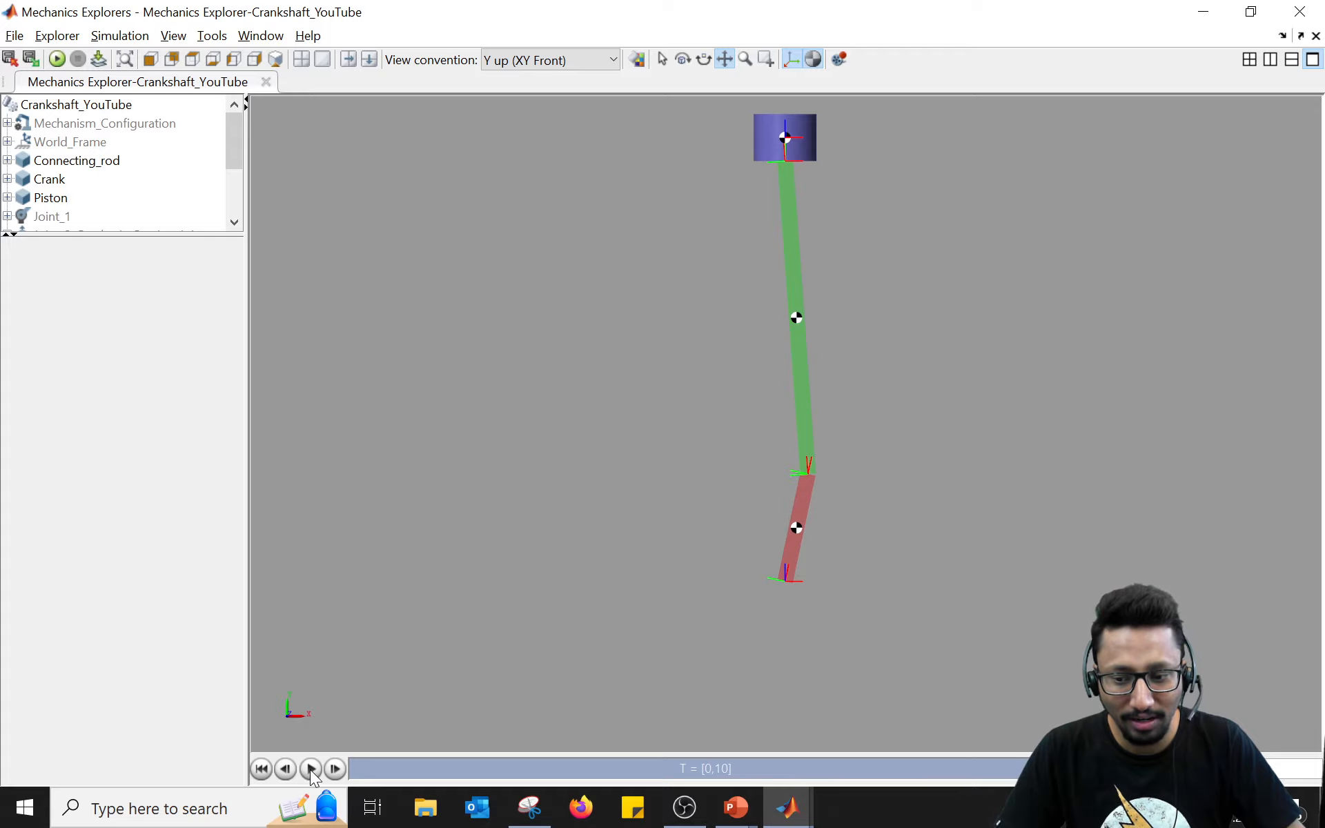
pyautogui.click(311, 768)
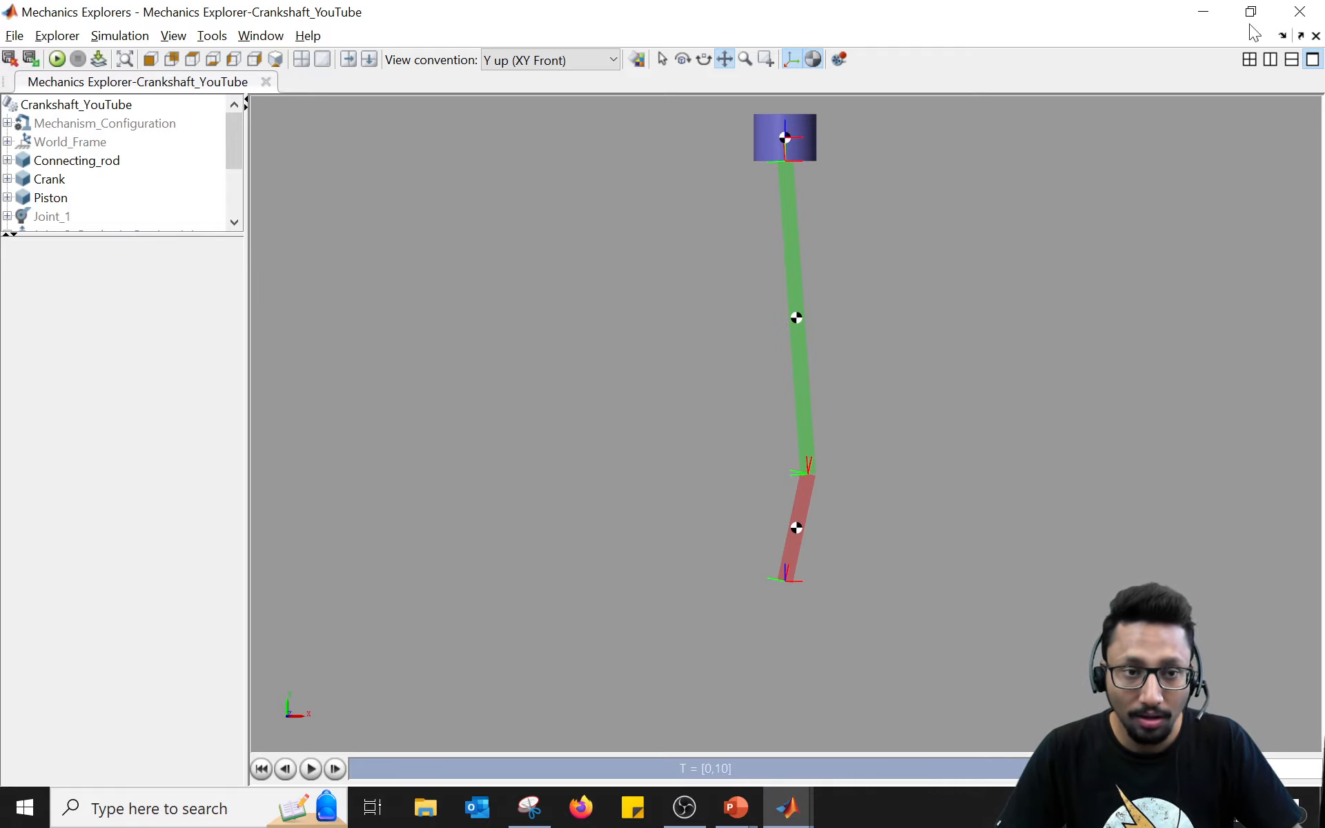
pyautogui.click(1202, 11)
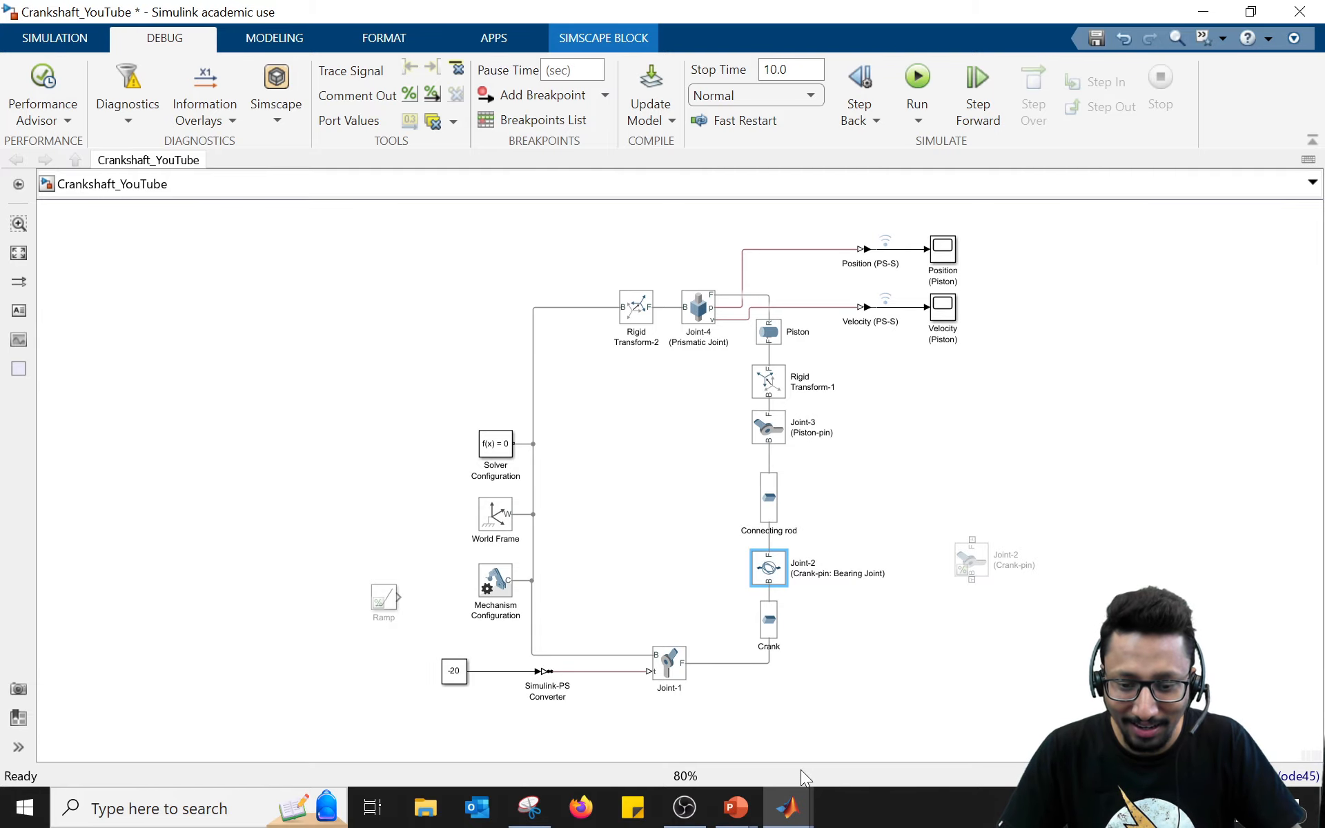
# Step: Bring up the Position (Piston) and Velocity (Piston) scopes to examine the piston's motion with joint friction
pyautogui.moveTo(793, 807)
pyautogui.click(796, 744)
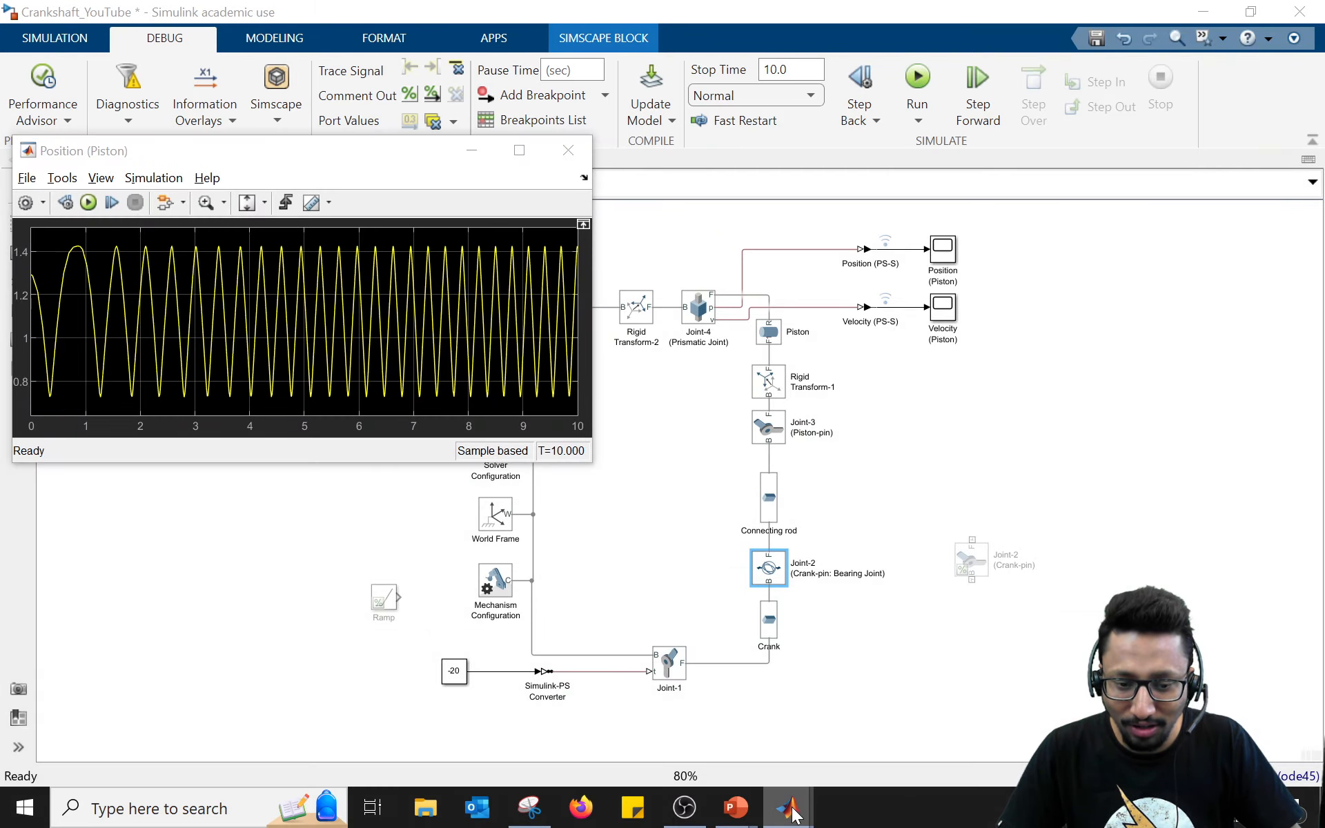
pyautogui.click(1174, 725)
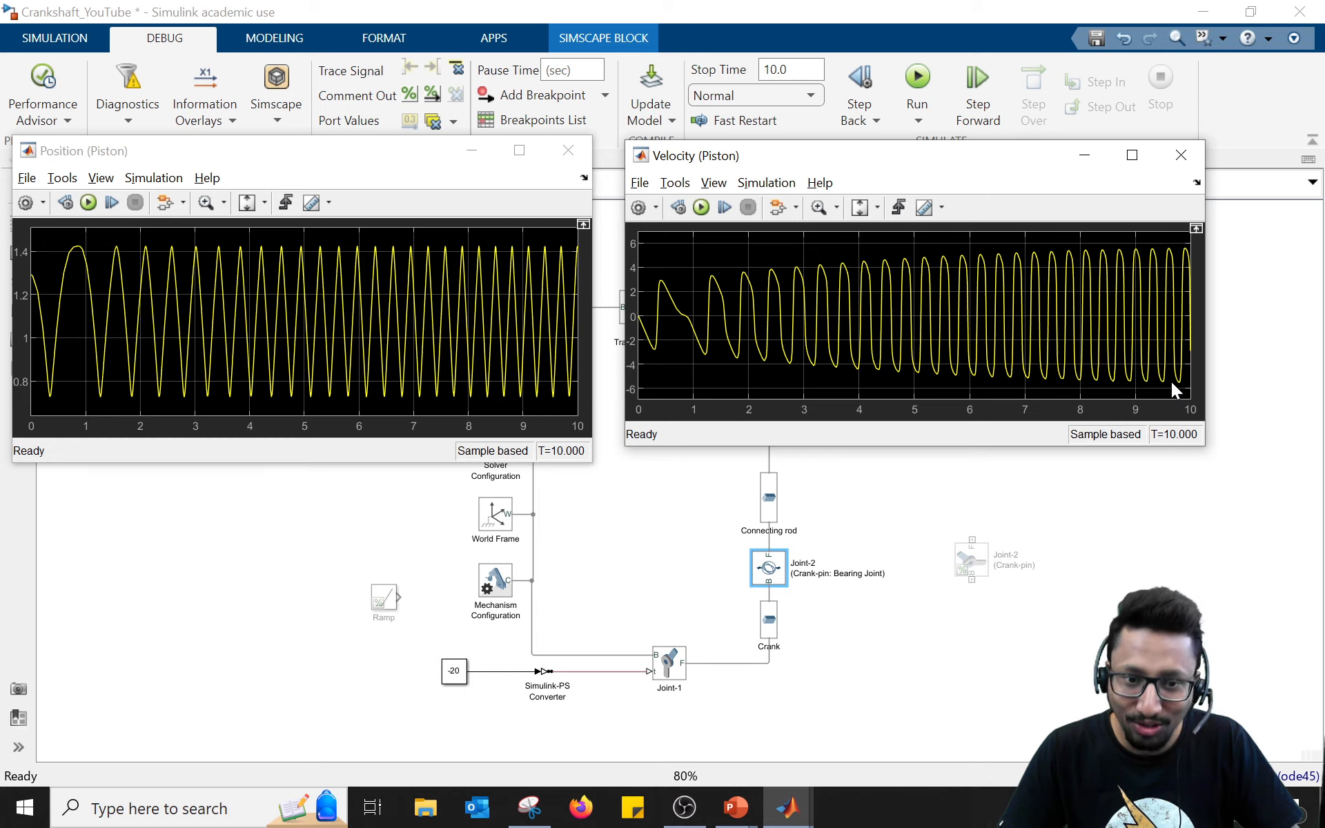
# Step: In the Simulation Data Inspector, remove the velocity signals of Run 5, Run 1 and Run 2 from the plot
pyautogui.click(787, 807)
pyautogui.click(191, 249)
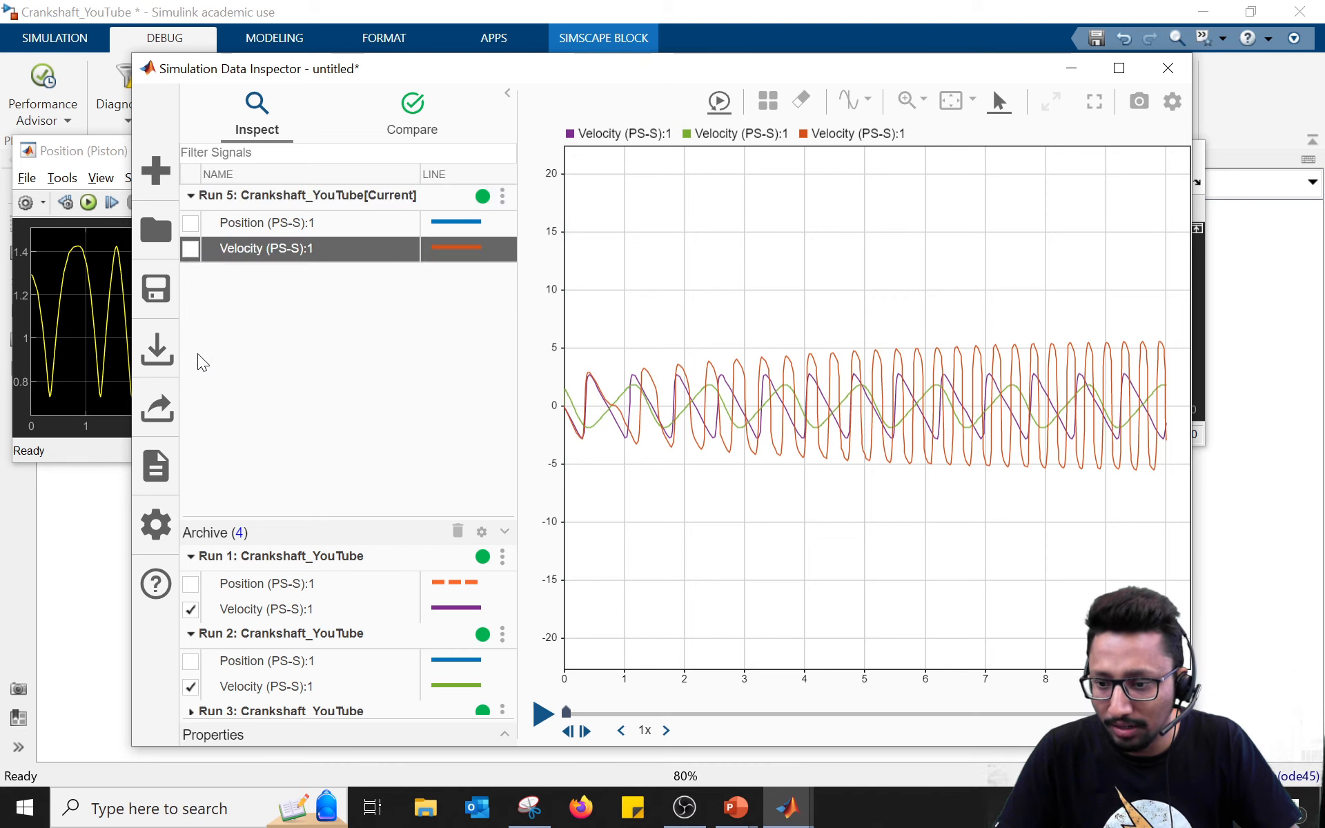
pyautogui.click(199, 606)
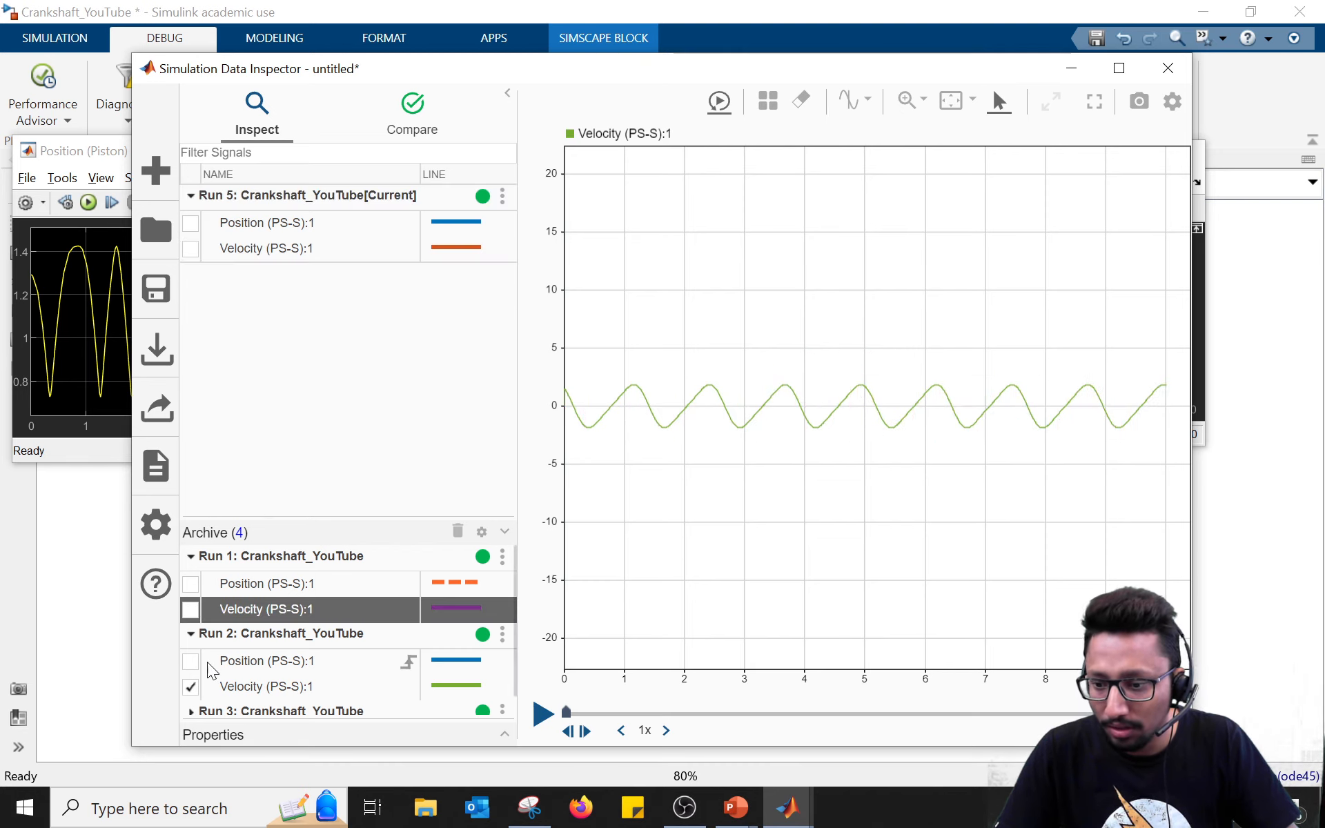
pyautogui.click(193, 687)
pyautogui.click(191, 687)
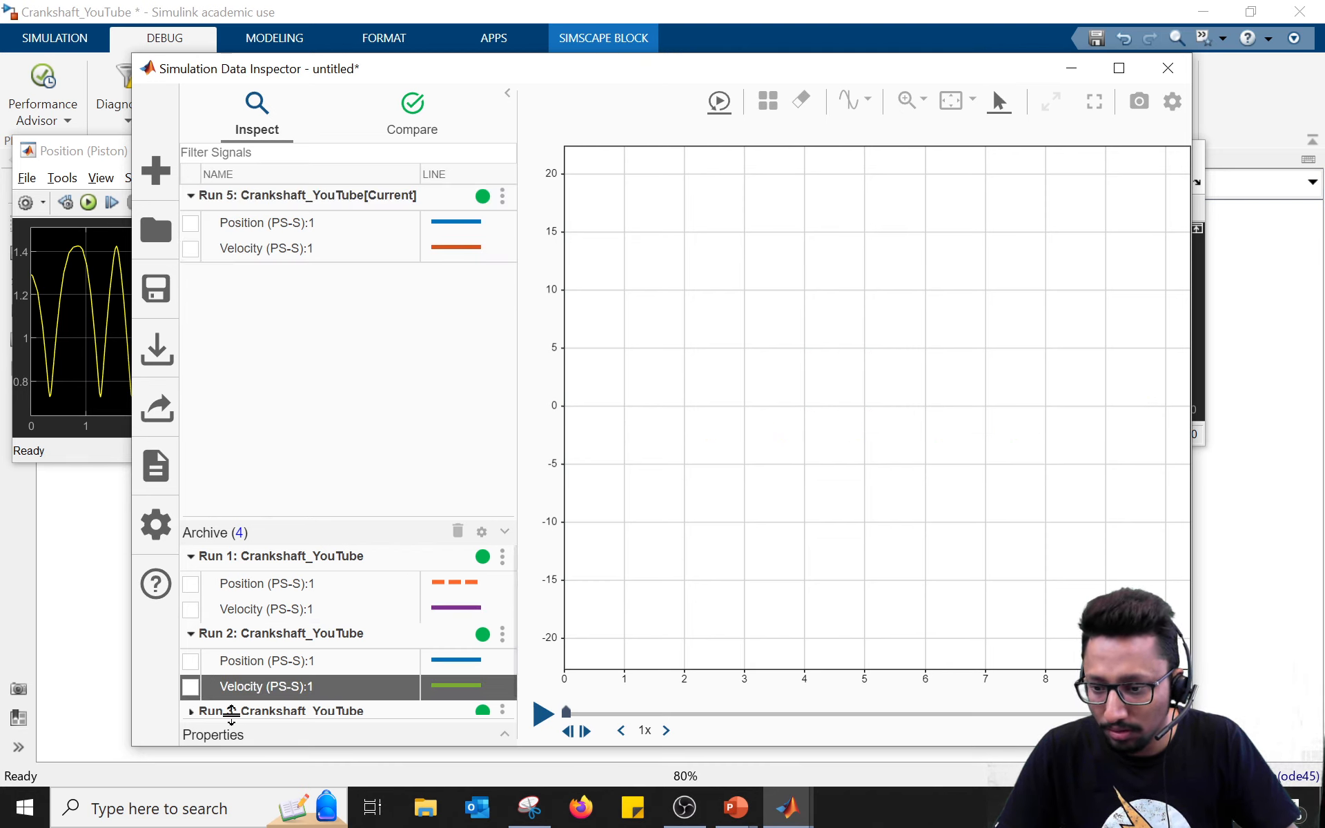
# Step: Expand Run 3 in an enlarged archive list and plot its velocity signal together with Run 5's velocity
pyautogui.scroll(-2, 272, 698)
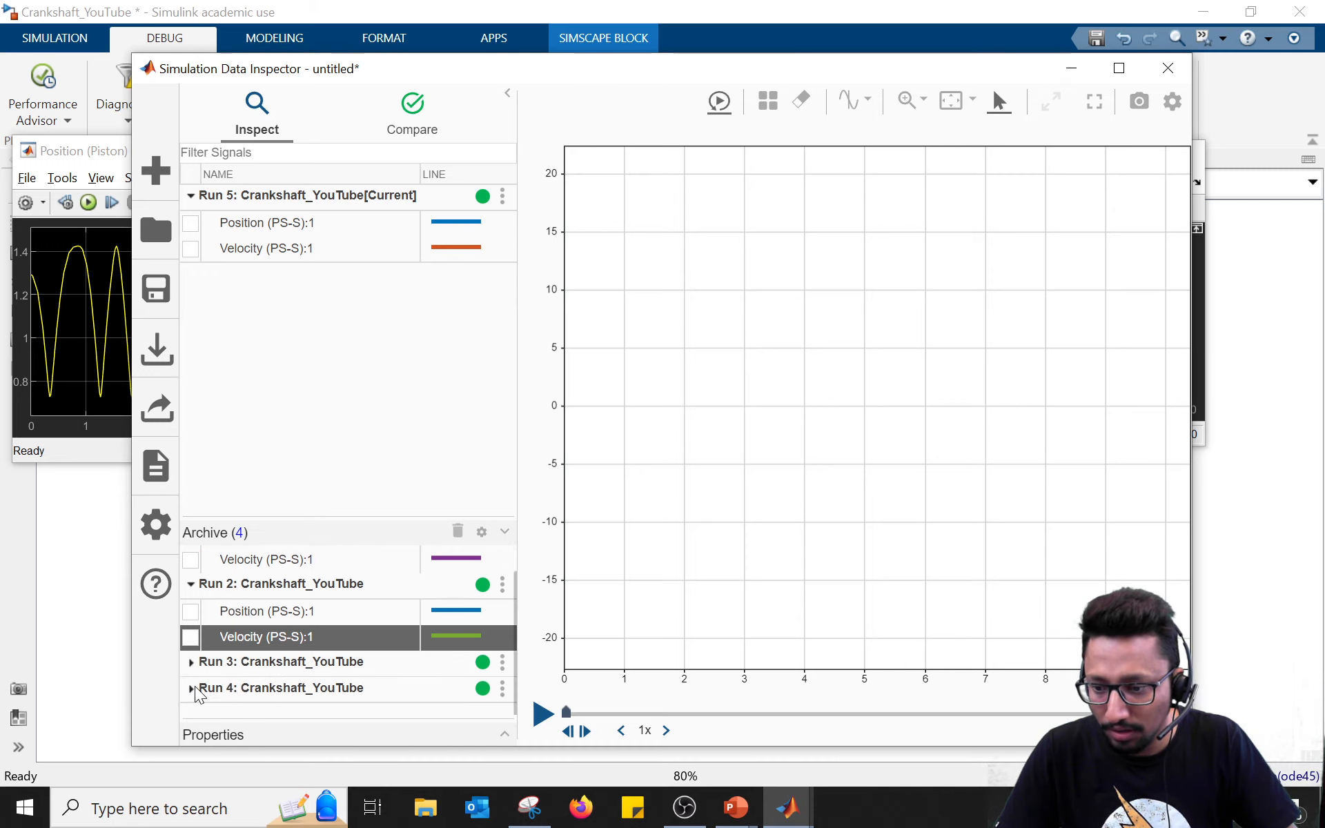
pyautogui.click(192, 662)
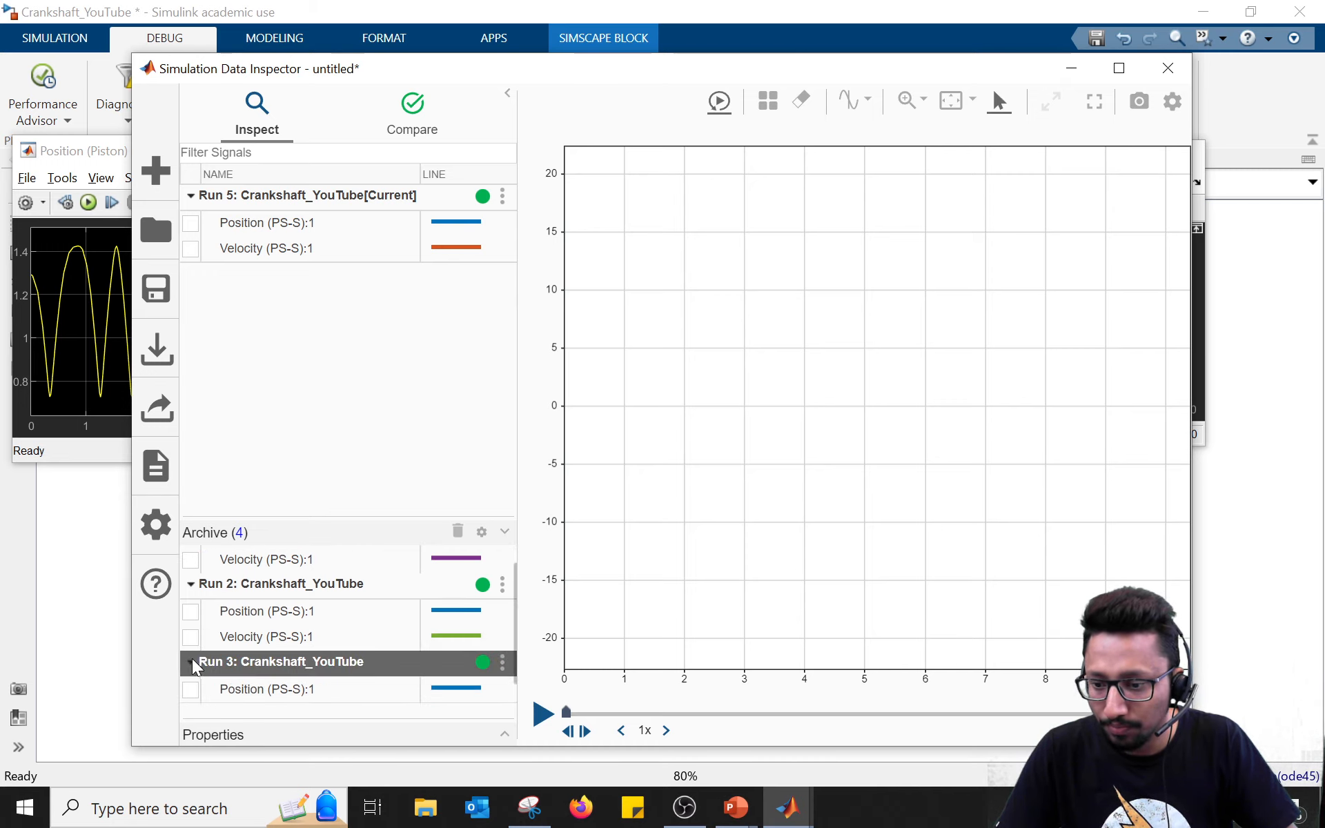
pyautogui.moveTo(382, 517); pyautogui.dragTo(403, 327)
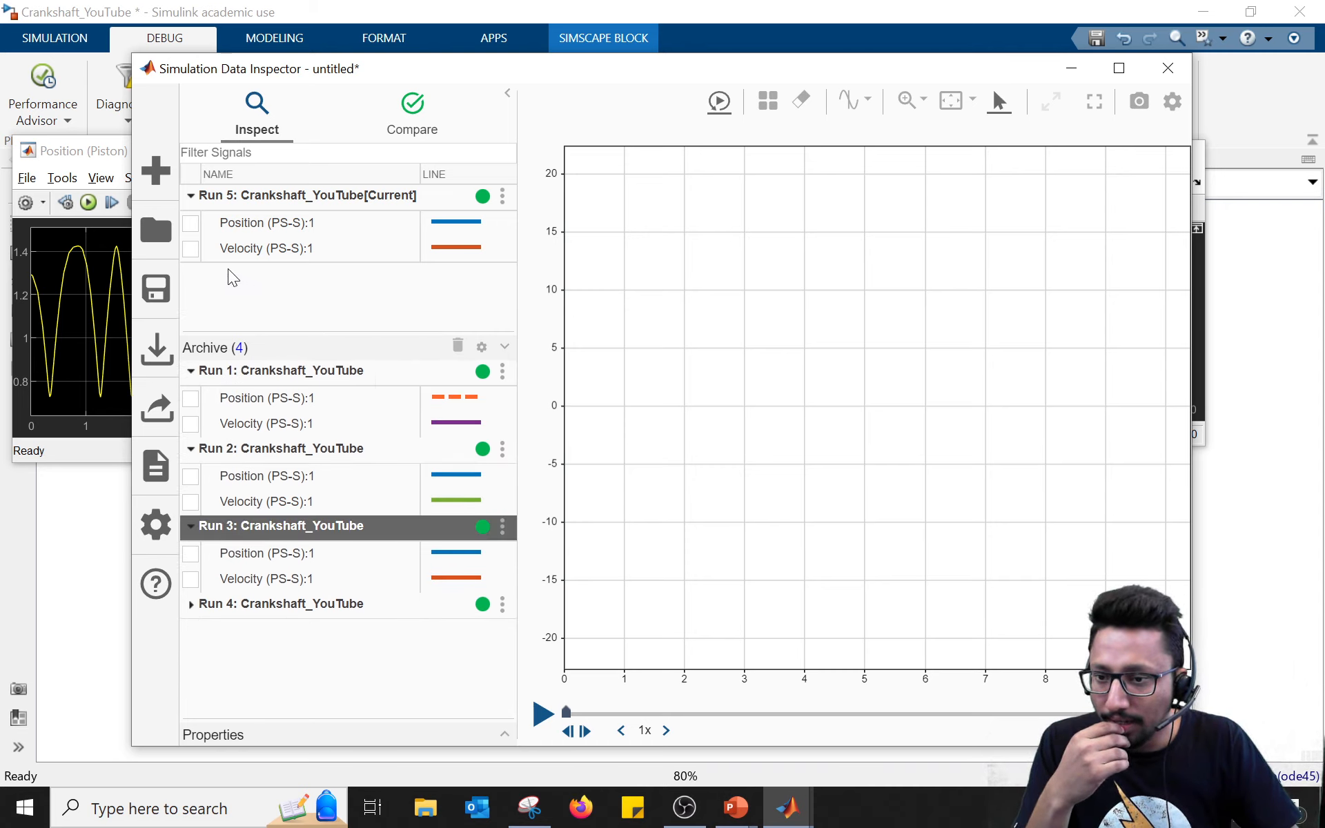
pyautogui.click(191, 249)
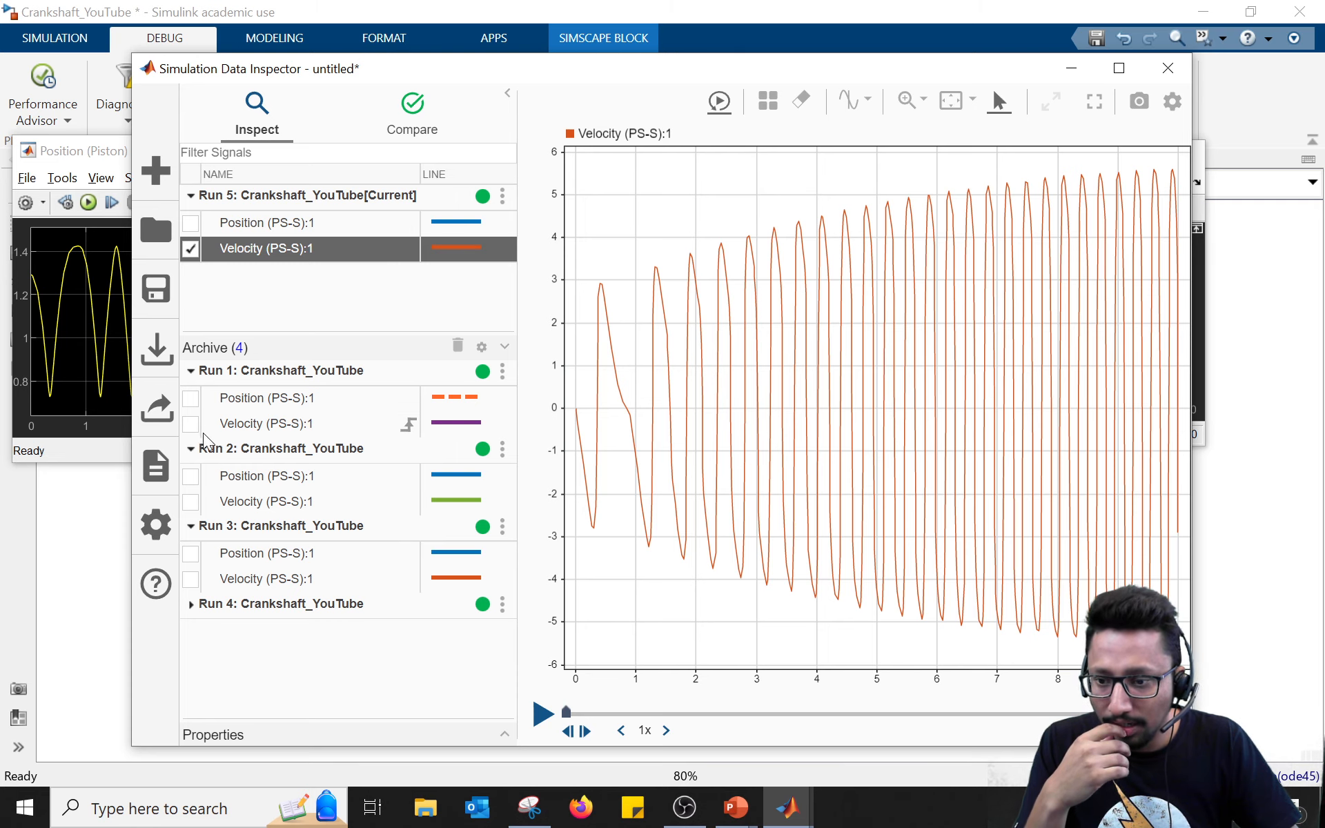
pyautogui.click(190, 579)
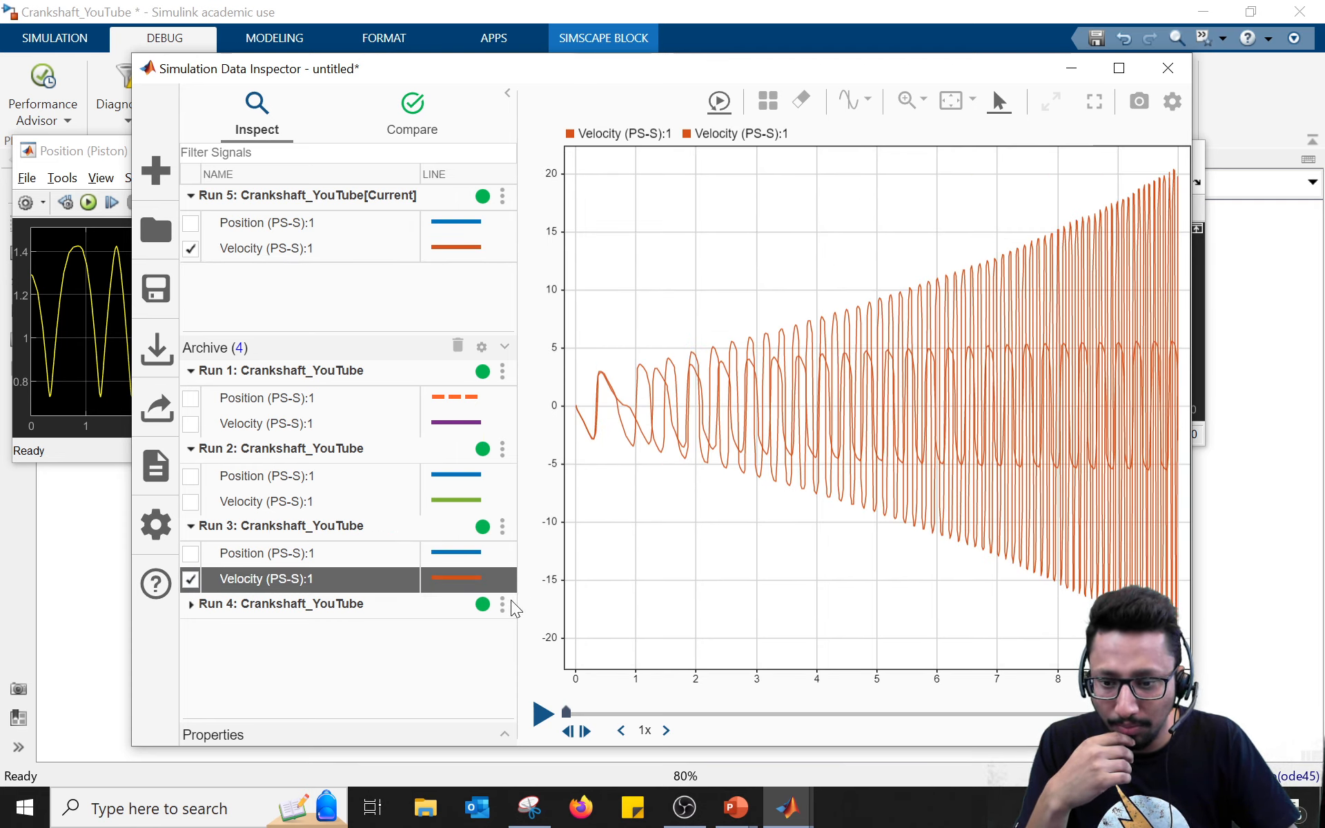
# Step: Set the line color of Run 5's velocity signal to magenta
pyautogui.click(461, 250)
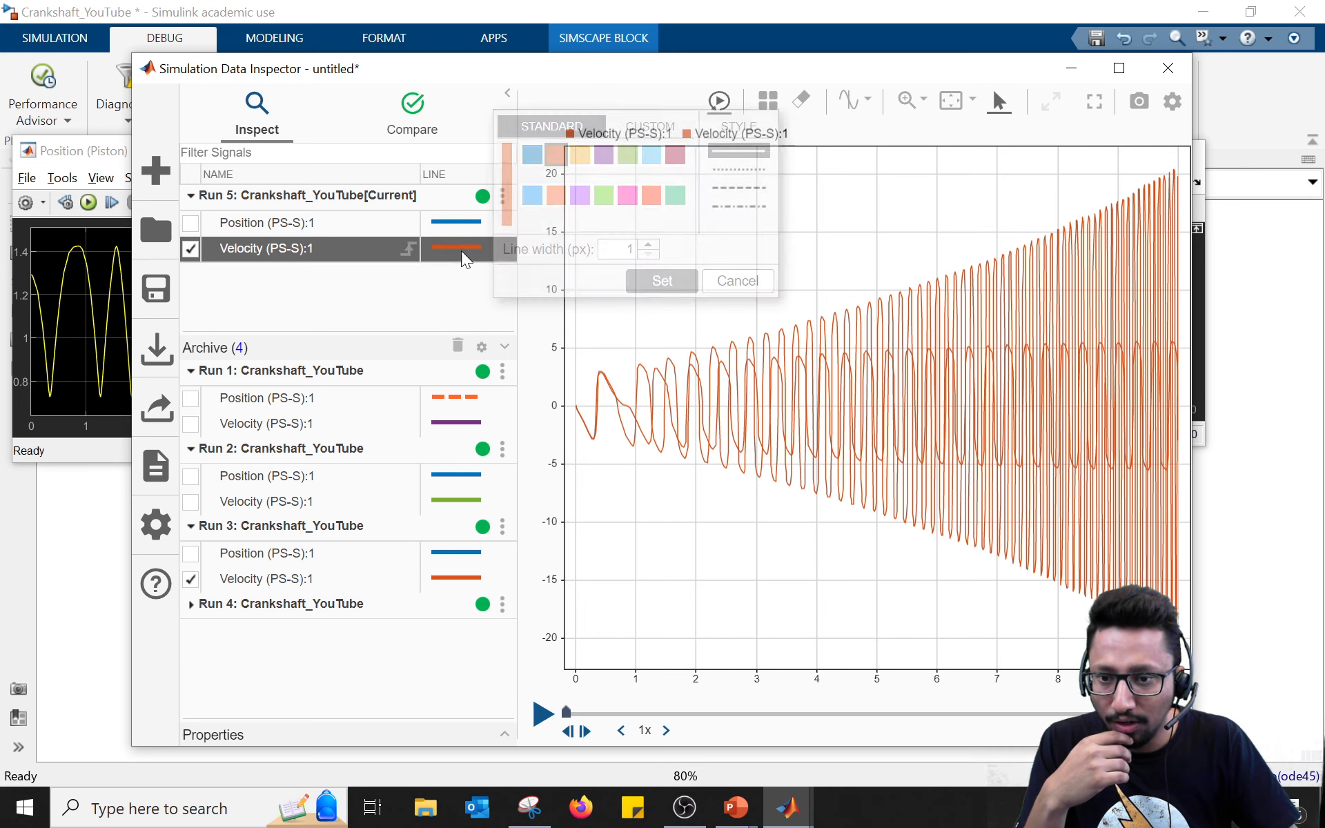
pyautogui.click(629, 197)
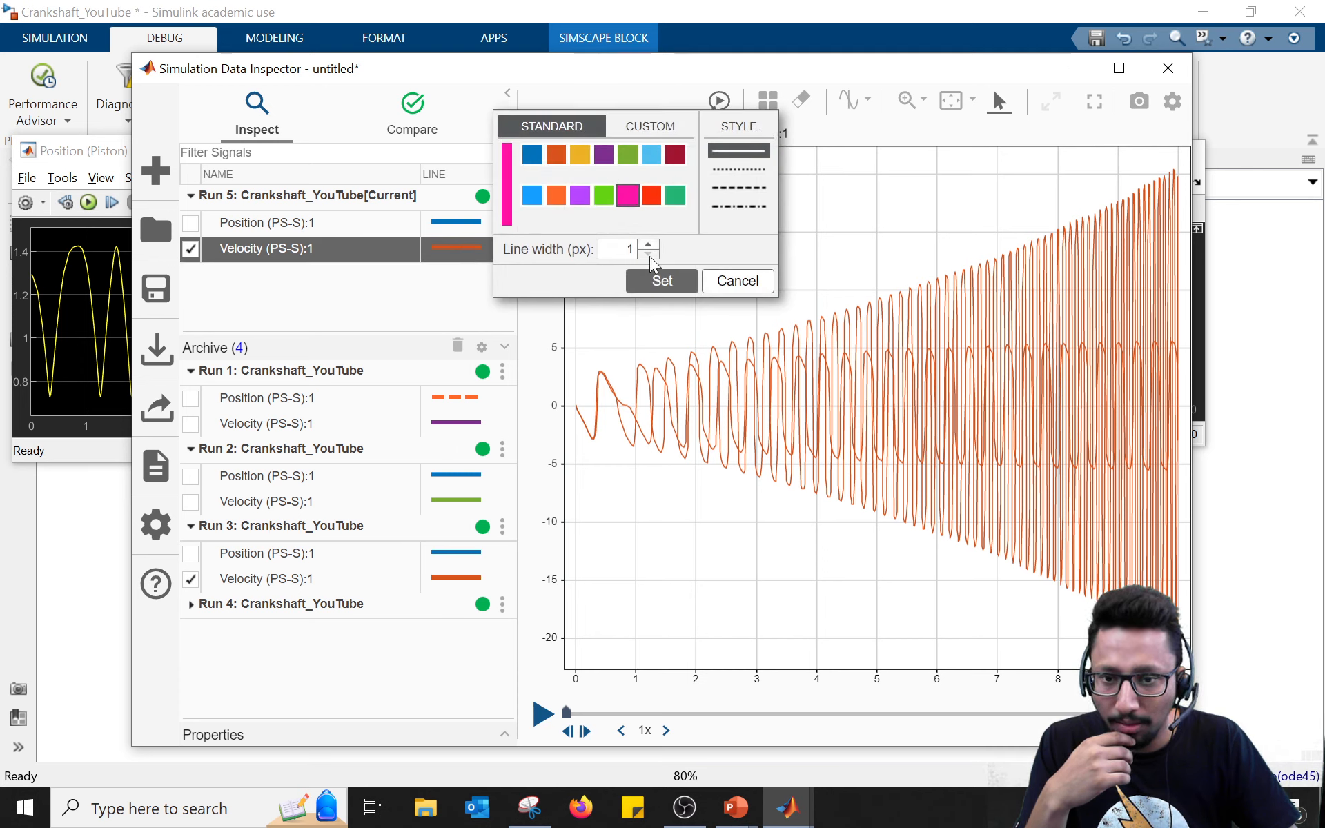
pyautogui.click(660, 281)
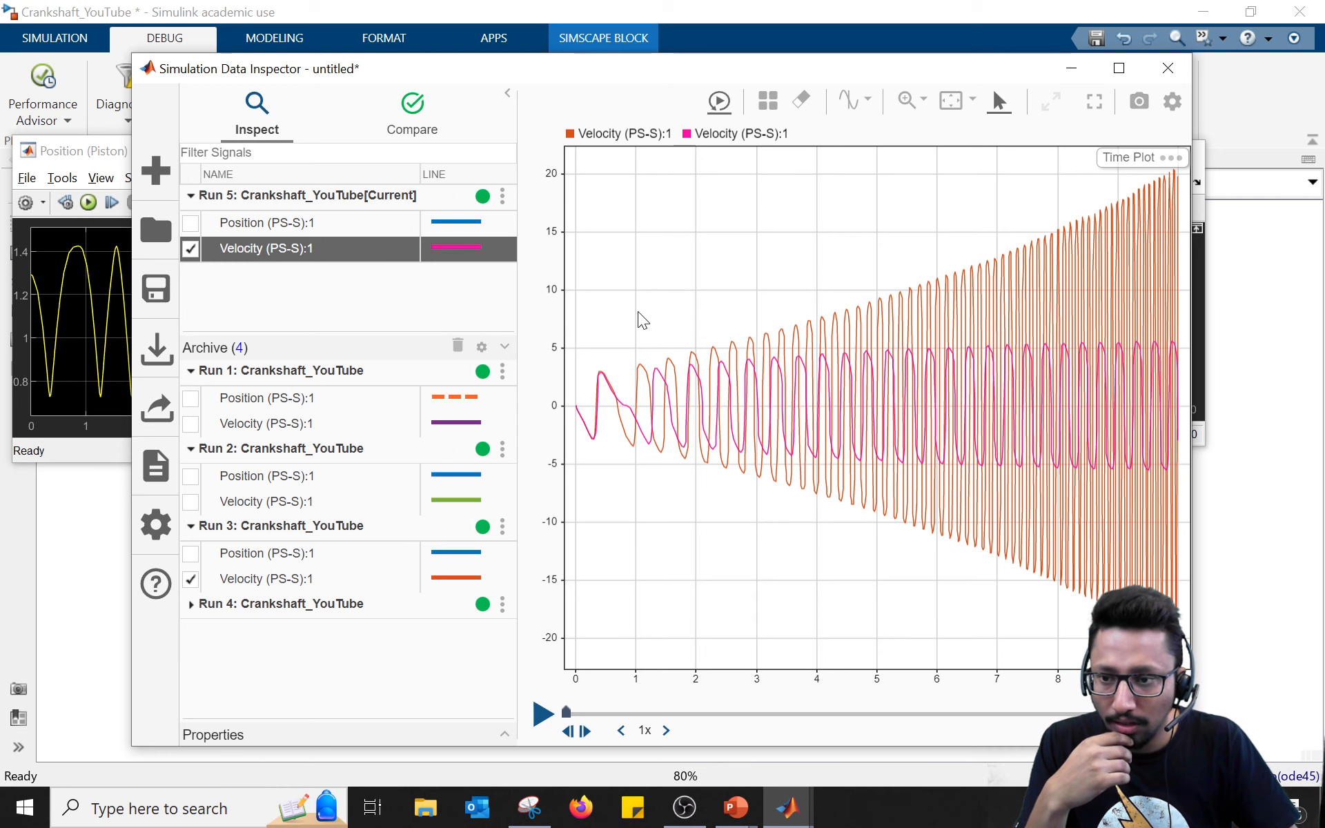
# Step: Change the line color of Run 5's velocity signal to the standard dark blue
pyautogui.click(481, 249)
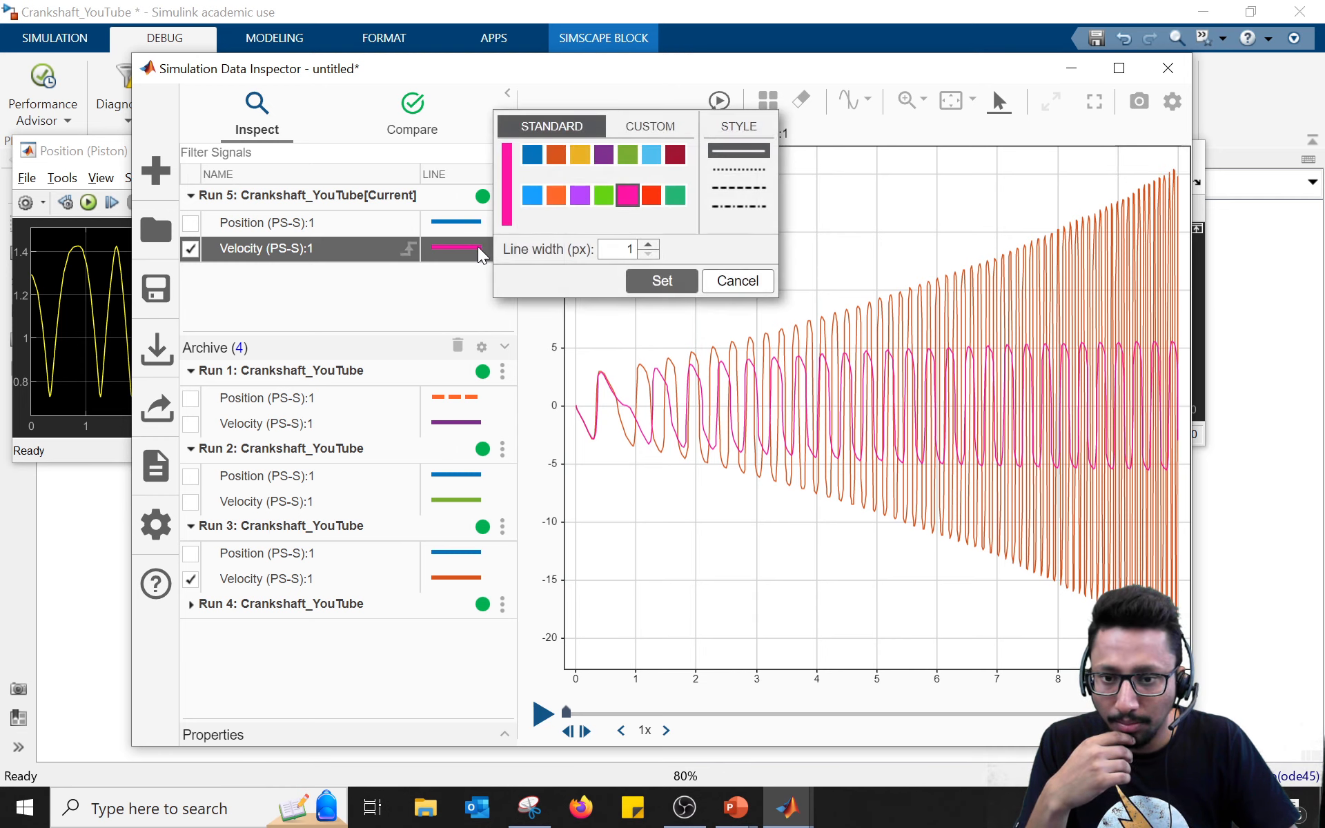
pyautogui.click(533, 160)
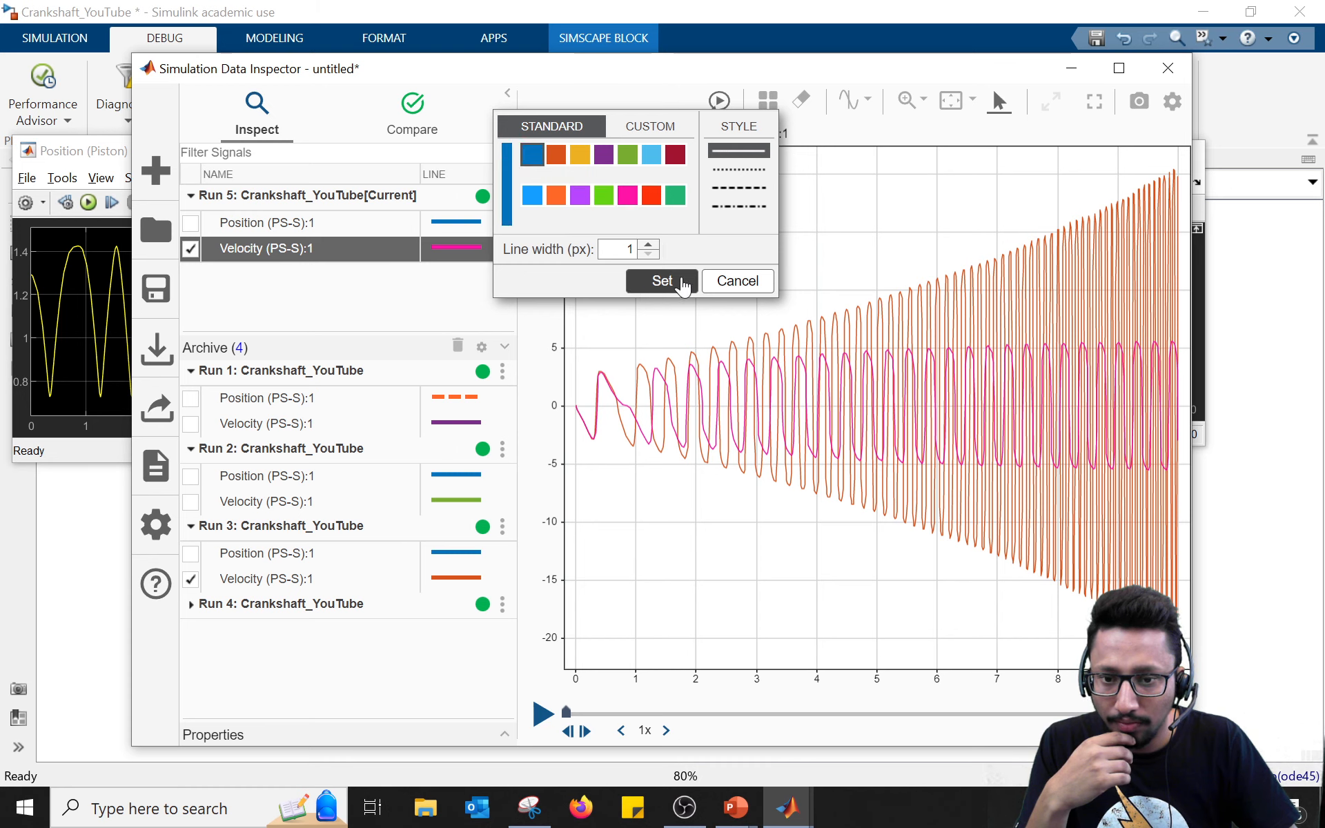
pyautogui.click(679, 282)
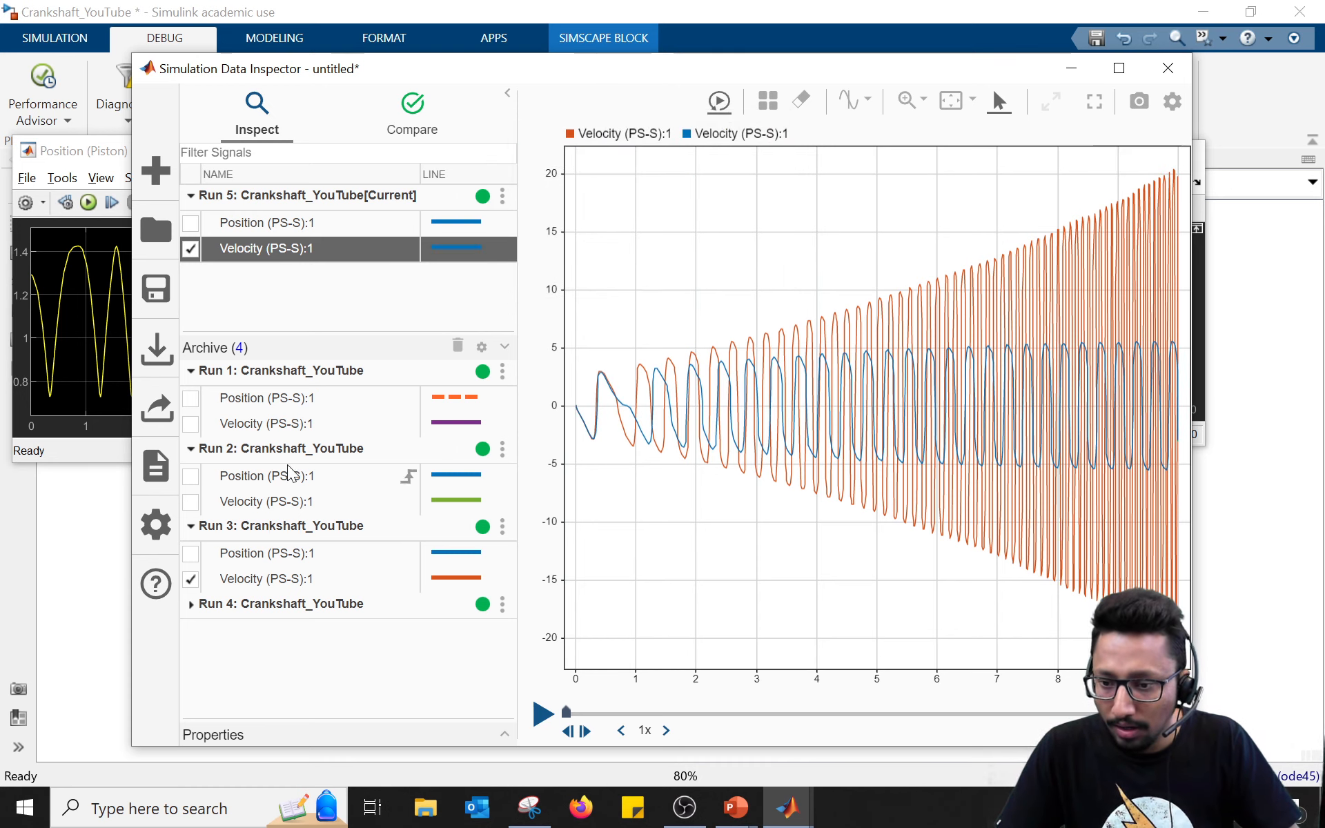
# Step: Add Run 2's velocity signal to the Run 3 and Run 5 comparison, keeping Run 1's velocity out of the plot
pyautogui.click(198, 510)
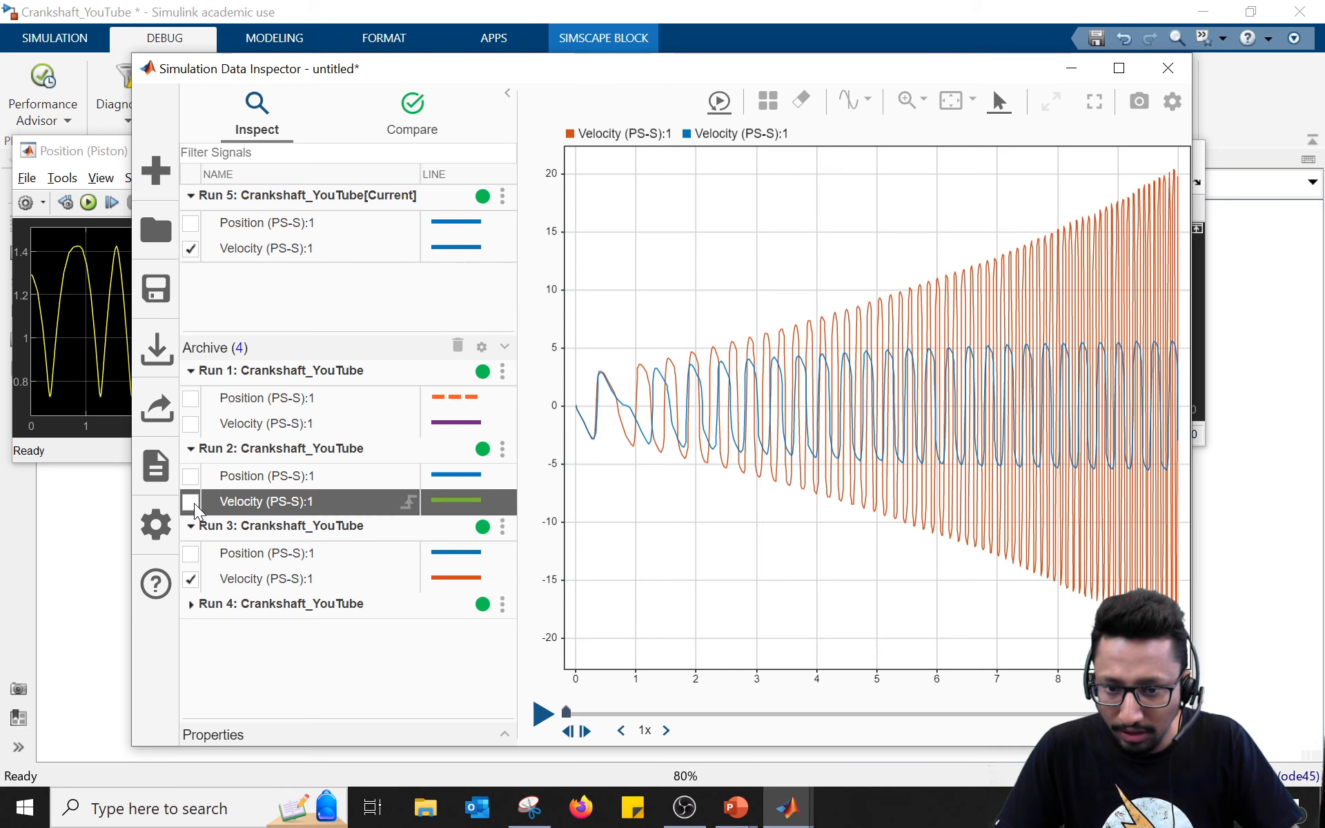
pyautogui.click(196, 506)
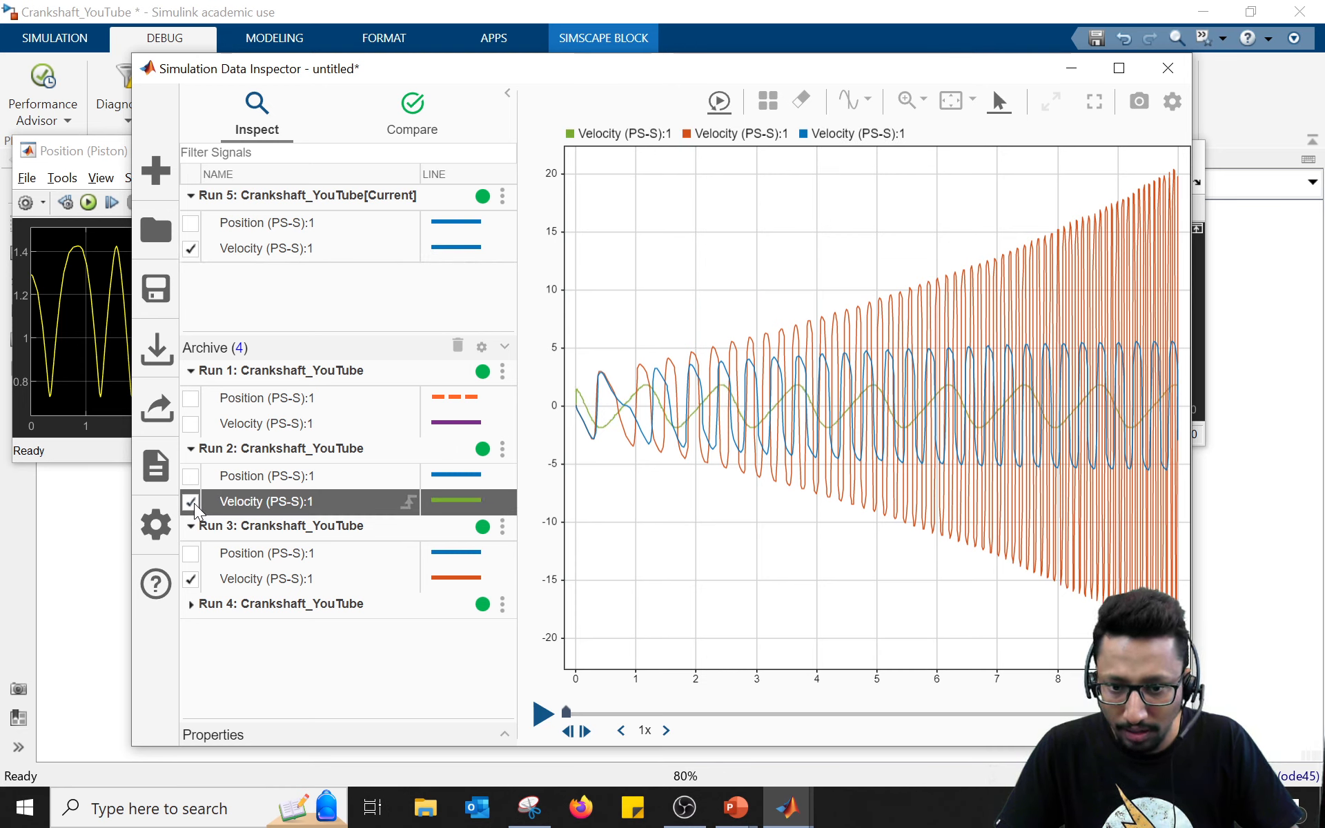
pyautogui.click(196, 425)
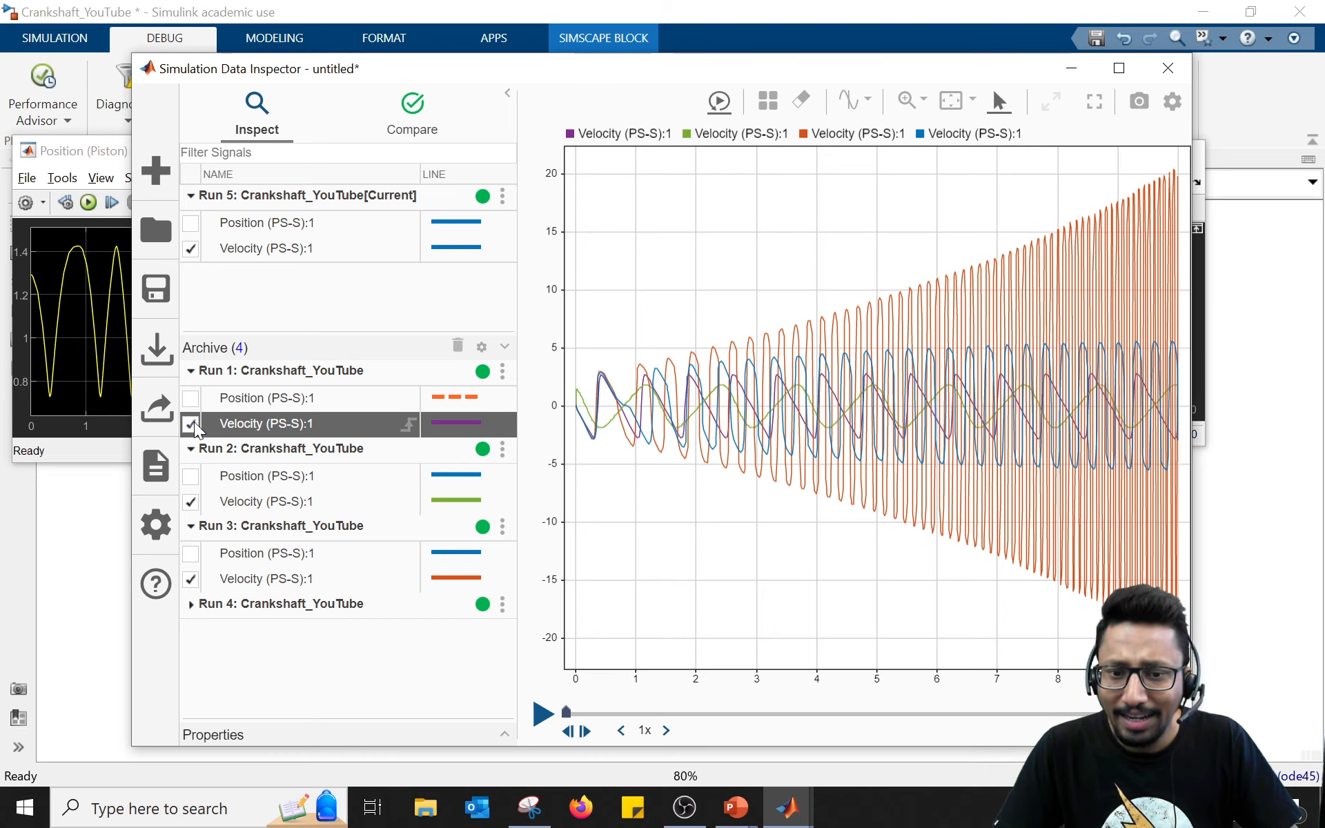
pyautogui.click(195, 426)
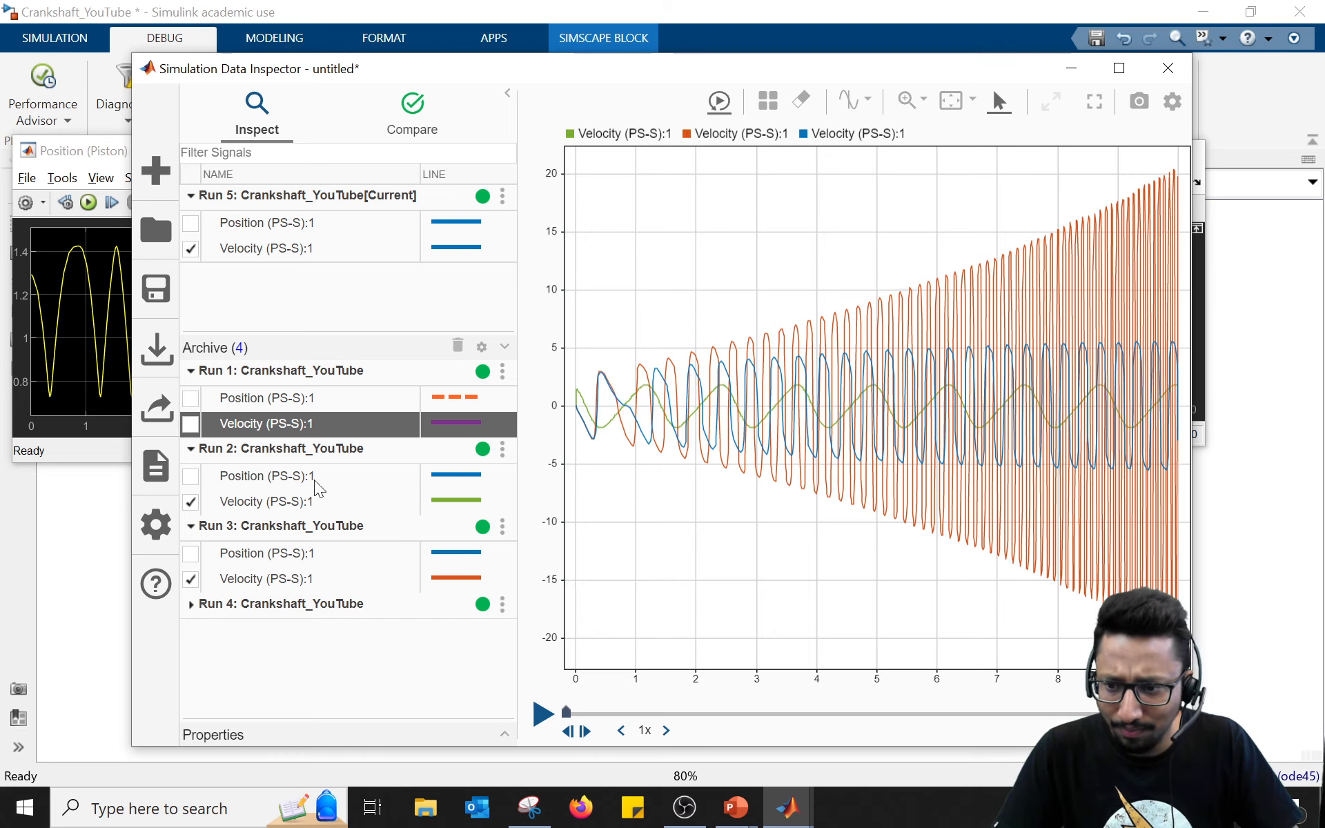
# Step: Highlight the velocity curves of Run 2, Run 3 and Run 5 in turn to compare the effect of joint friction
pyautogui.click(700, 417)
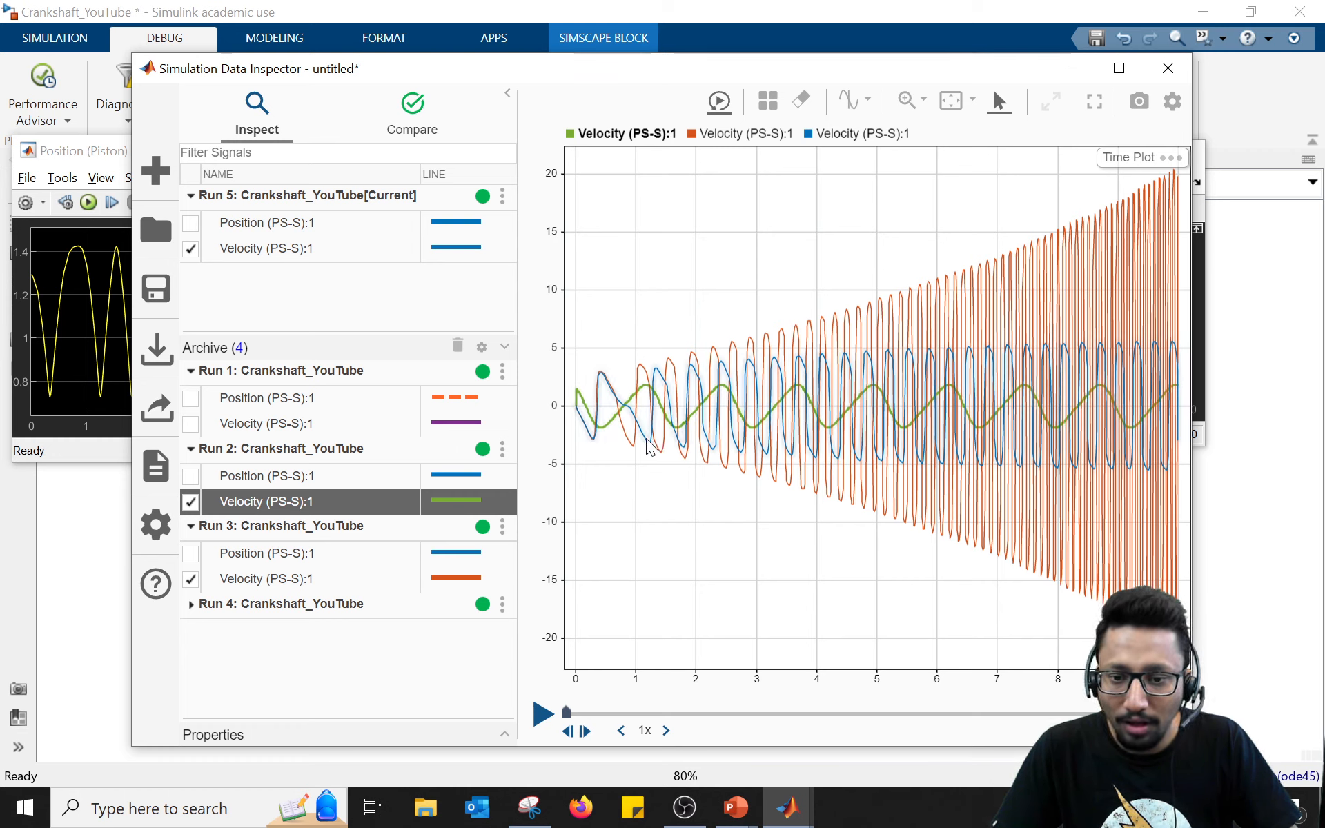
pyautogui.click(688, 457)
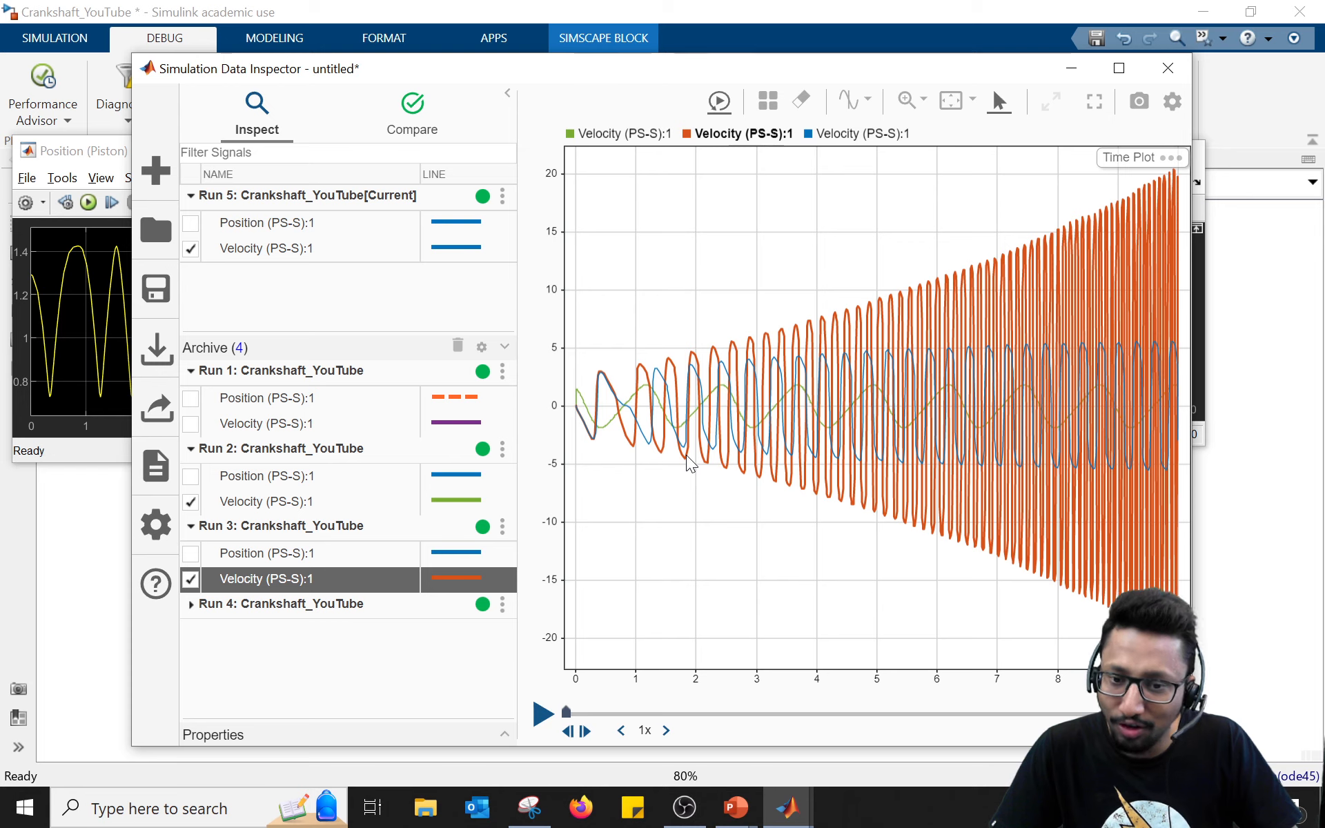
pyautogui.click(647, 442)
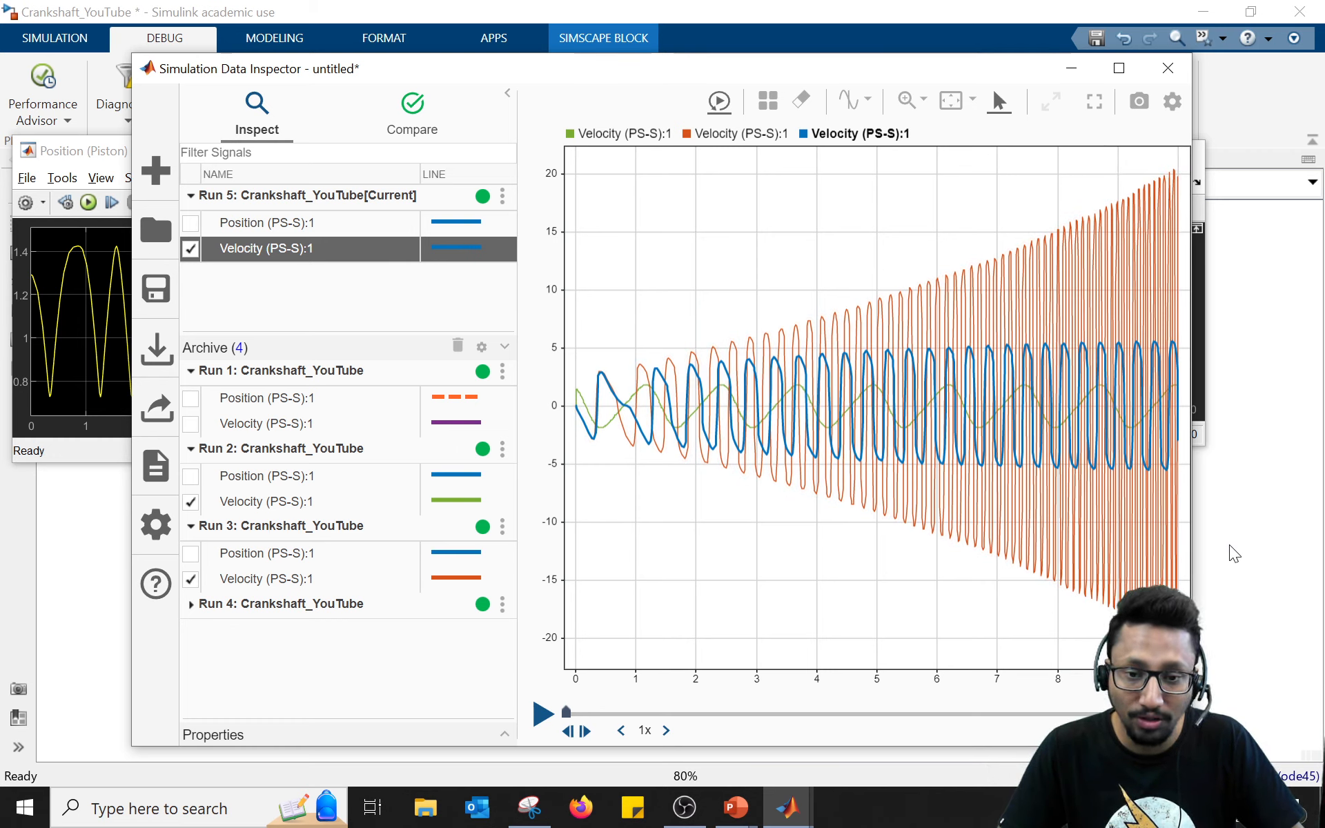
# Step: Switch to the PowerPoint slideshow and advance to the slide showing the piston position and velocity scopes for the model with joint friction
pyautogui.click(1261, 574)
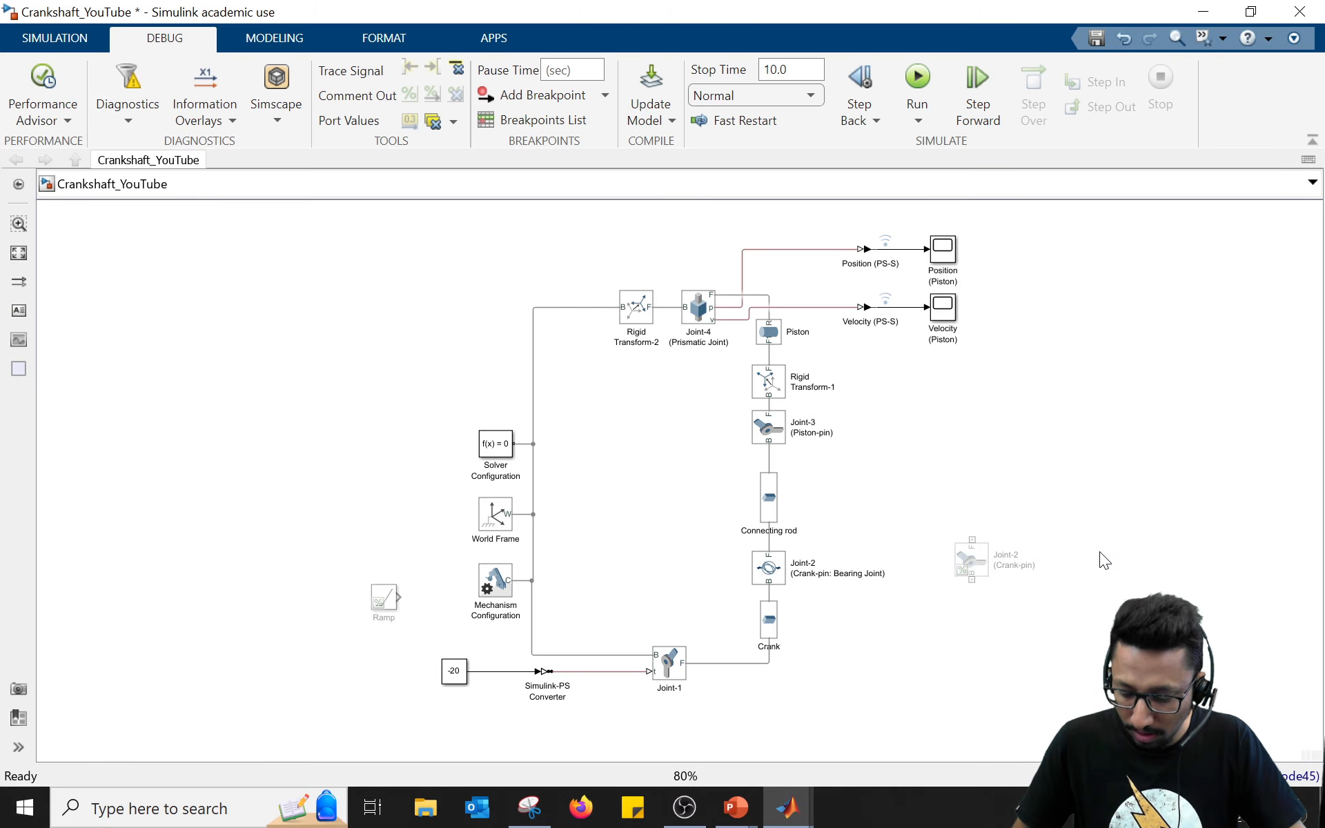
pyautogui.hotkey('alt', 'Tab')
pyautogui.hotkey('alt', 'Tab')
pyautogui.hotkey('alt', 'Tab')
pyautogui.hotkey('alt', 'Tab')
pyautogui.hotkey('alt', 'Tab')
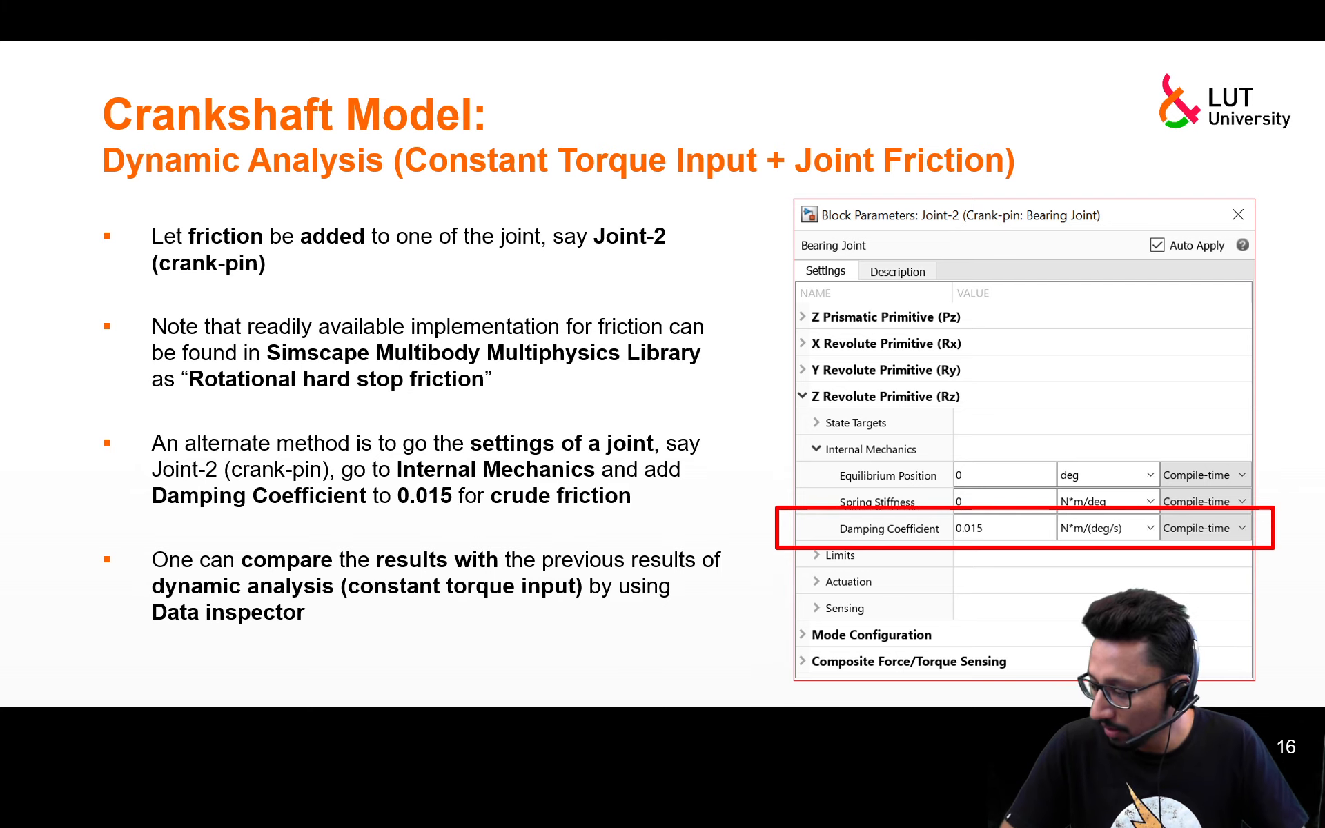
pyautogui.press('Right')
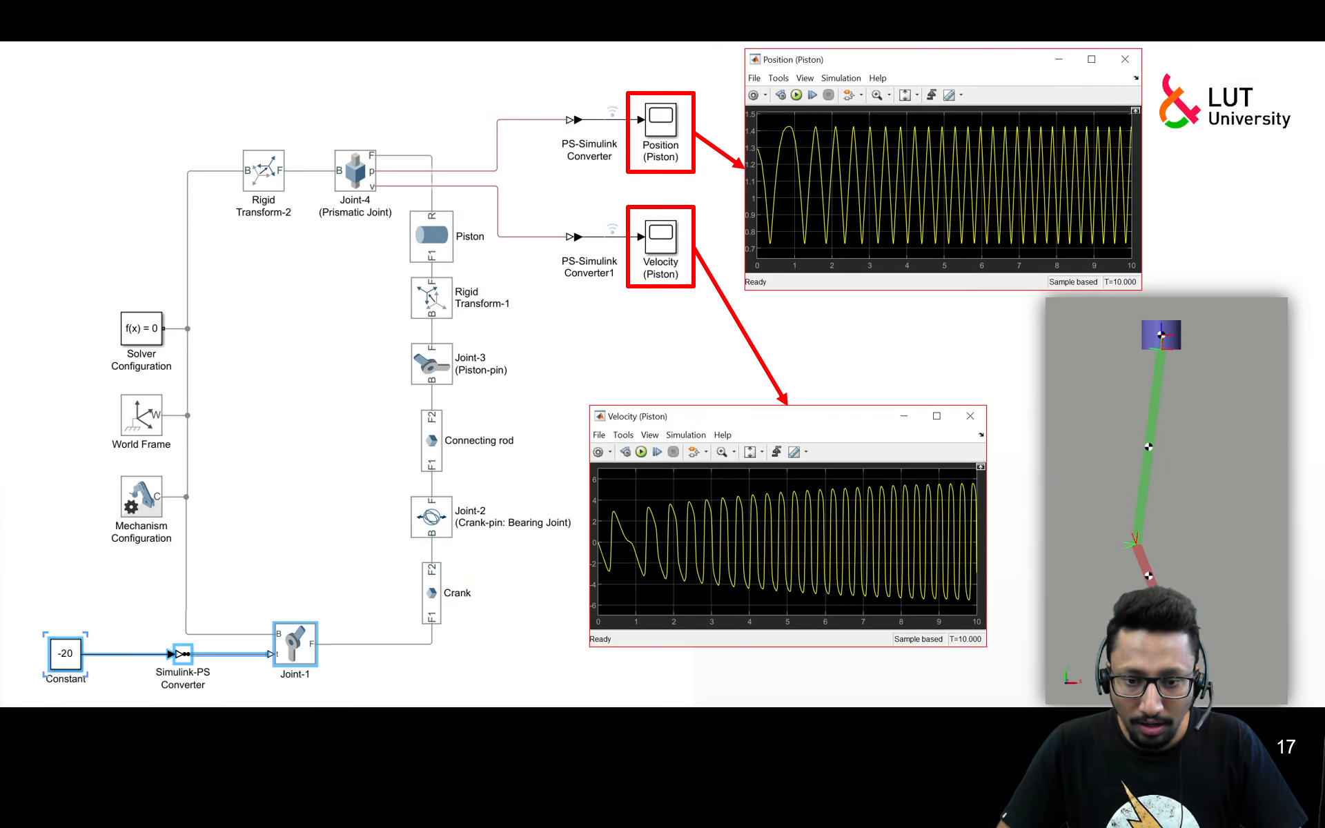